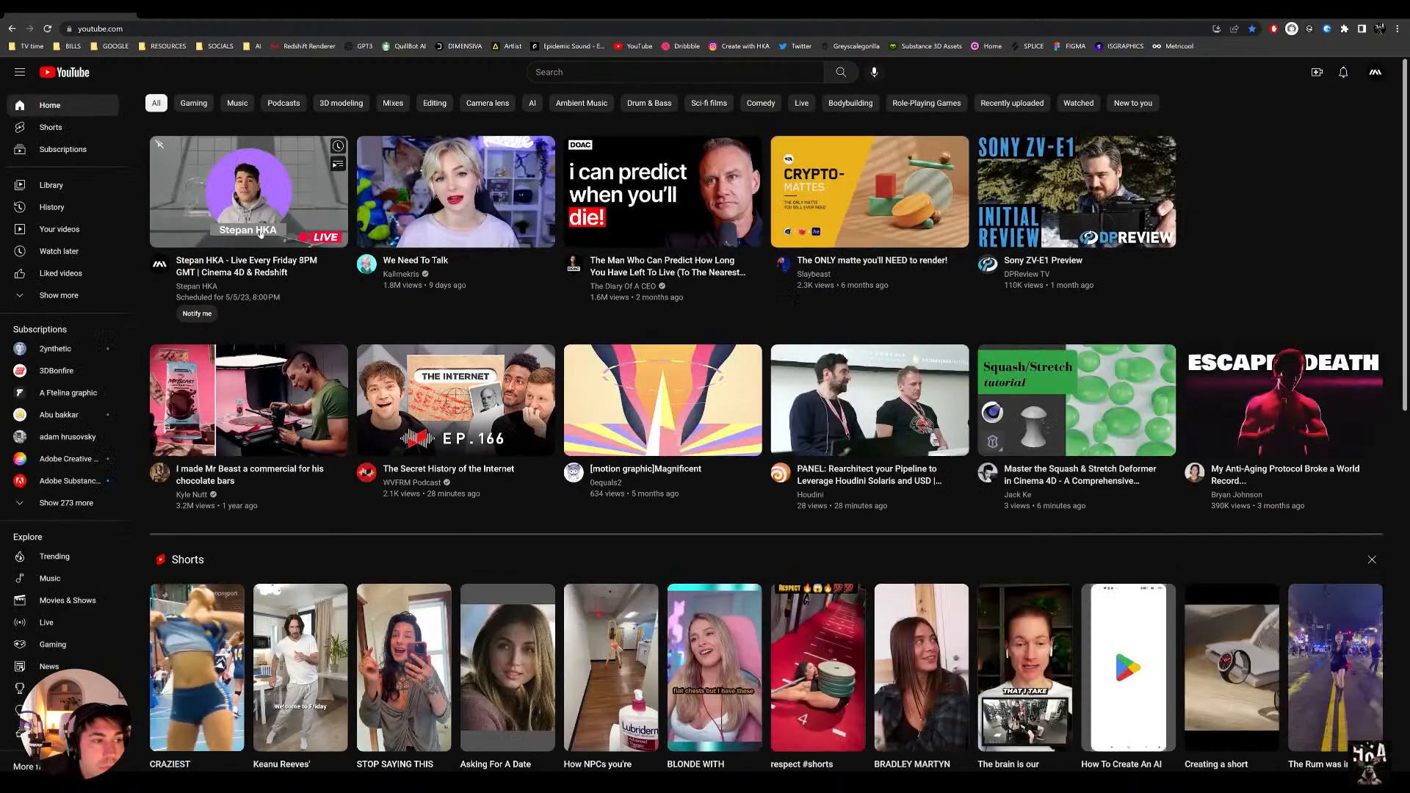
Step: Open the channel's scheduled Friday live stream and move the browser aside to reveal the Cinema 4D scene
click(252, 268)
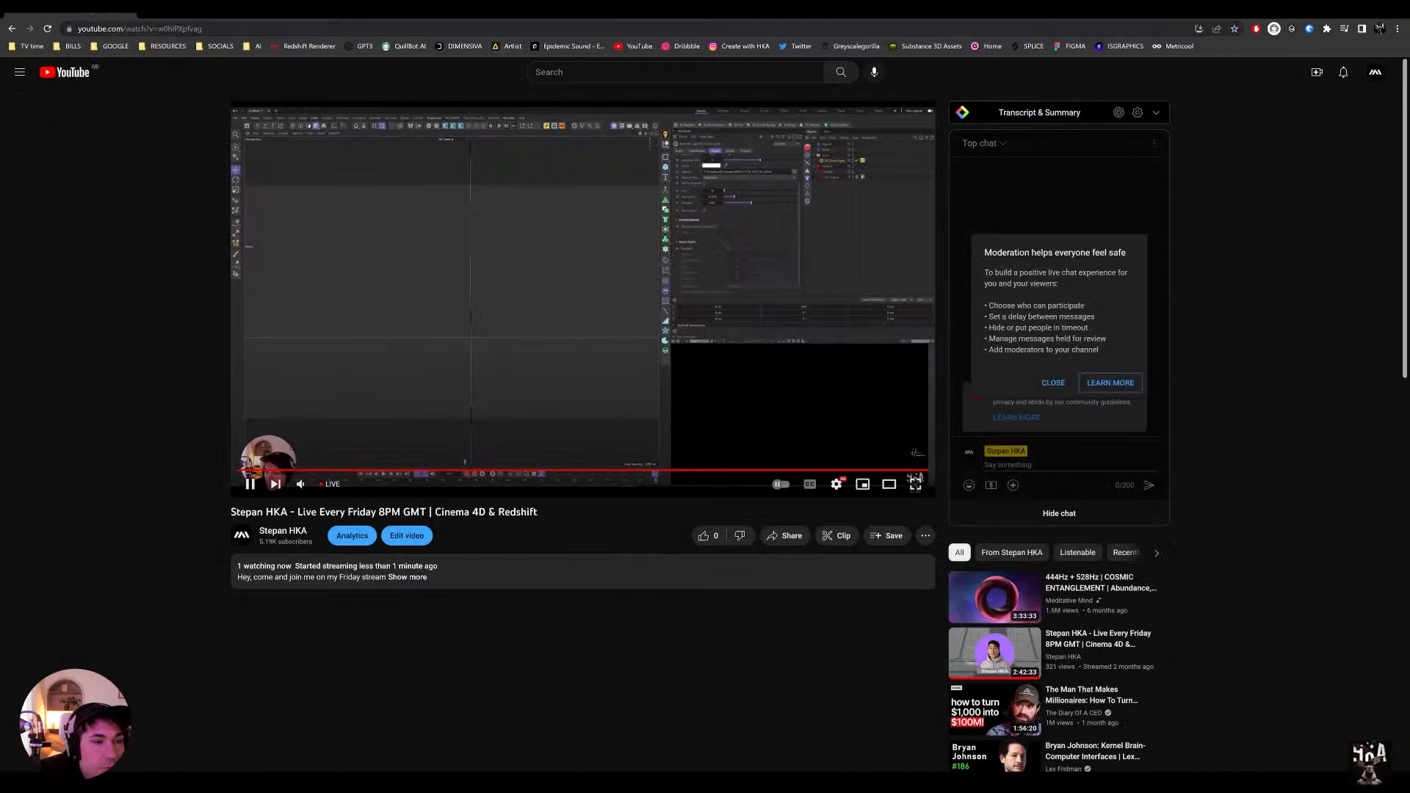
drag(514, 16, 1409, 102)
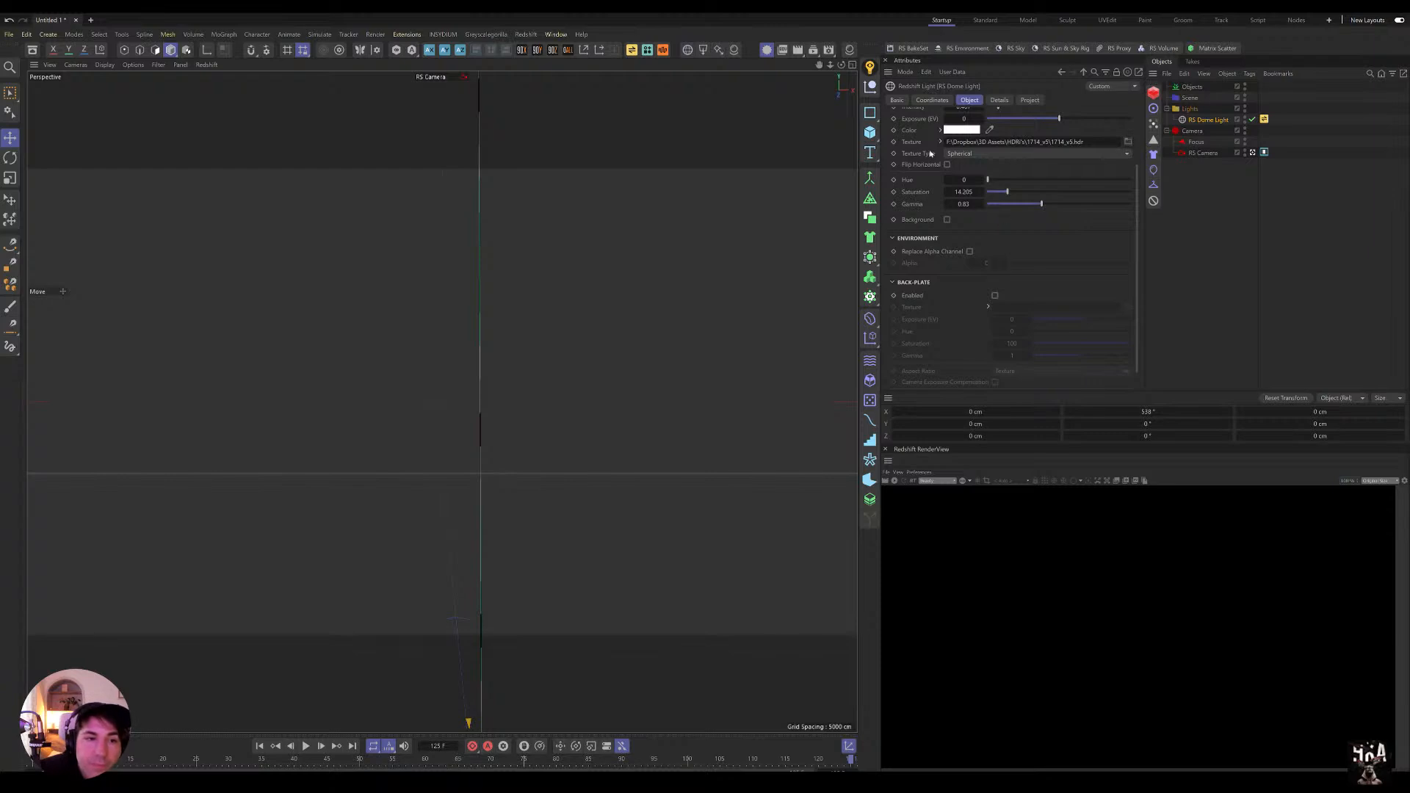
Step: Add a Plane primitive to the scene
click(870, 133)
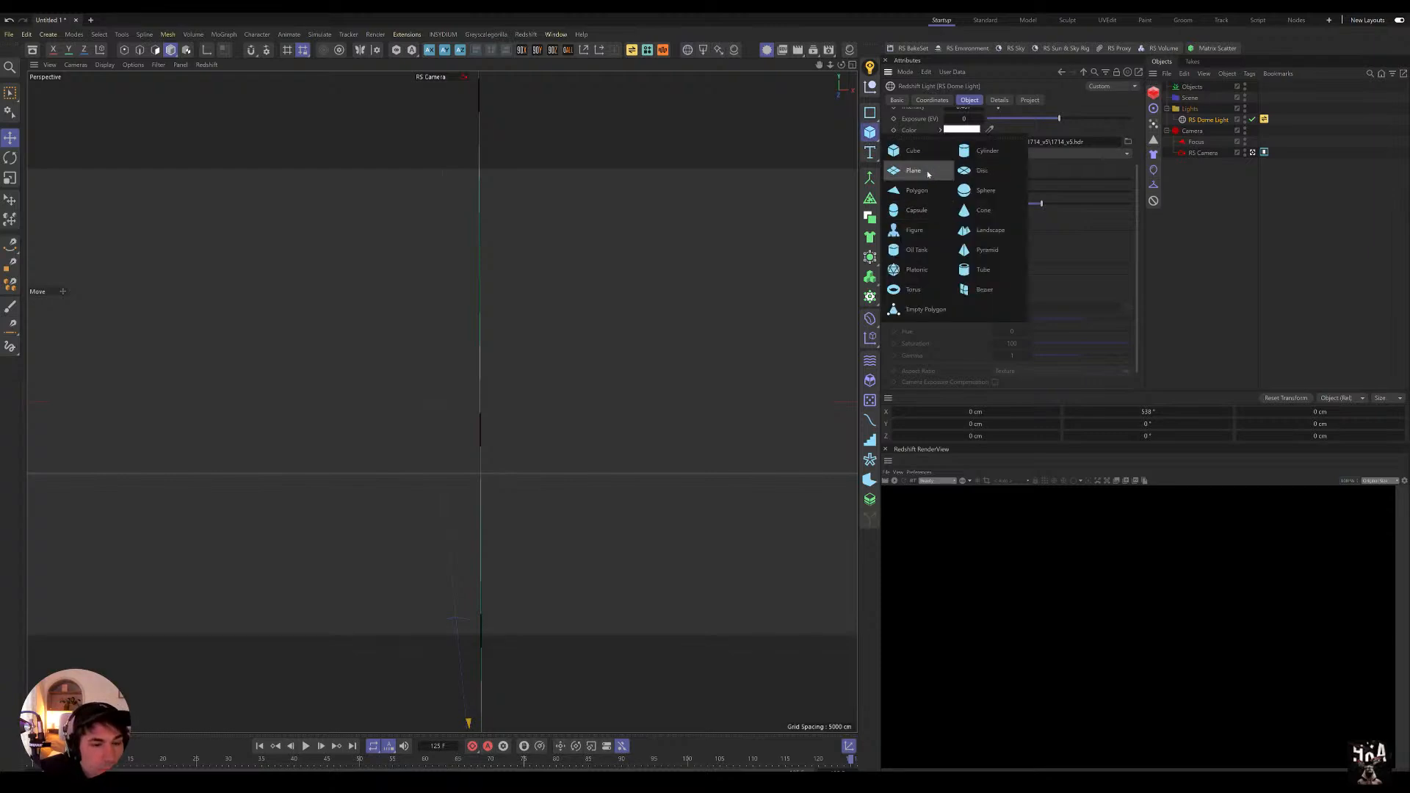
click(928, 175)
key(h)
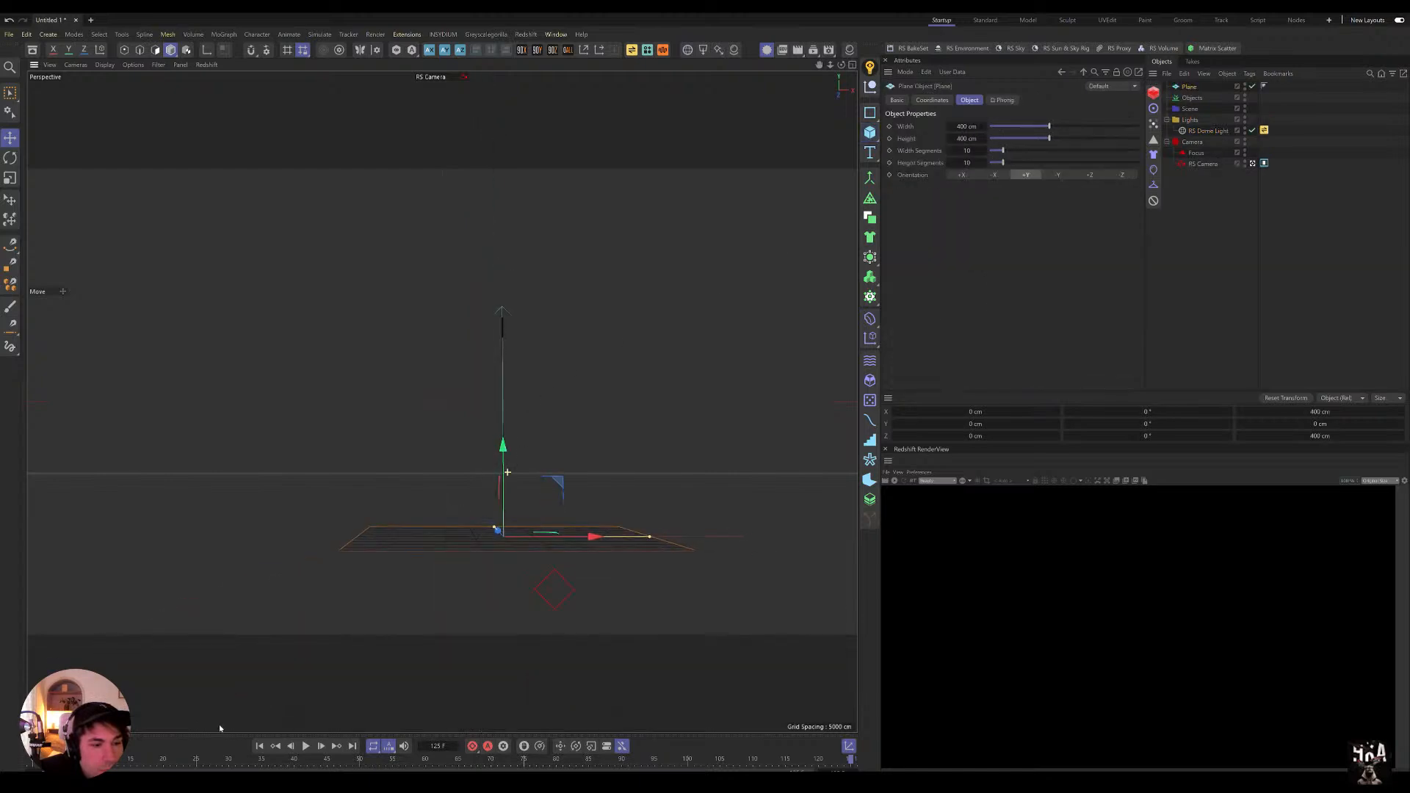
Step: Set the plane's width and height to 50 cm
alt+drag(524, 503, 500, 524)
alt+middle_drag(577, 419, 507, 437)
alt+drag(507, 437, 488, 507)
click(966, 127)
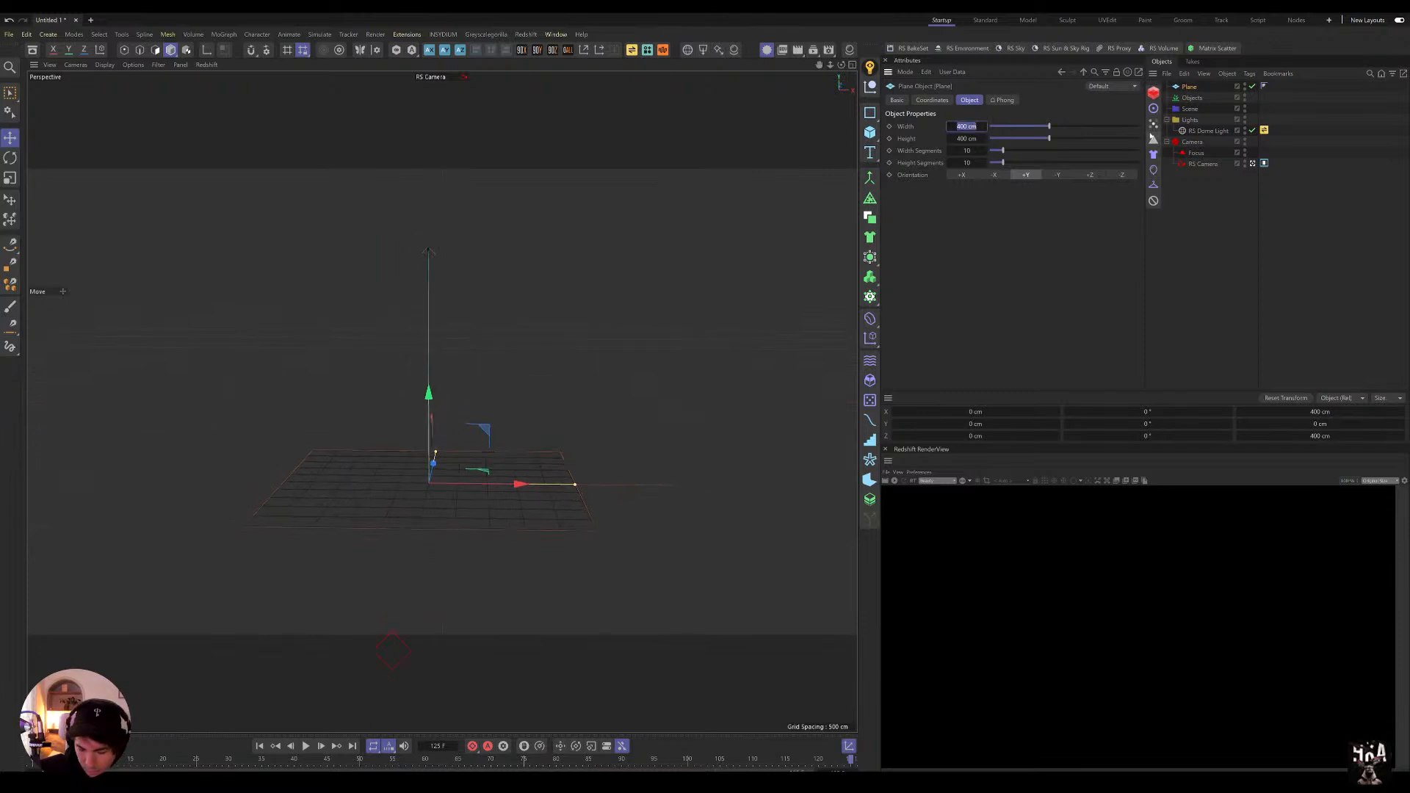
text(50)
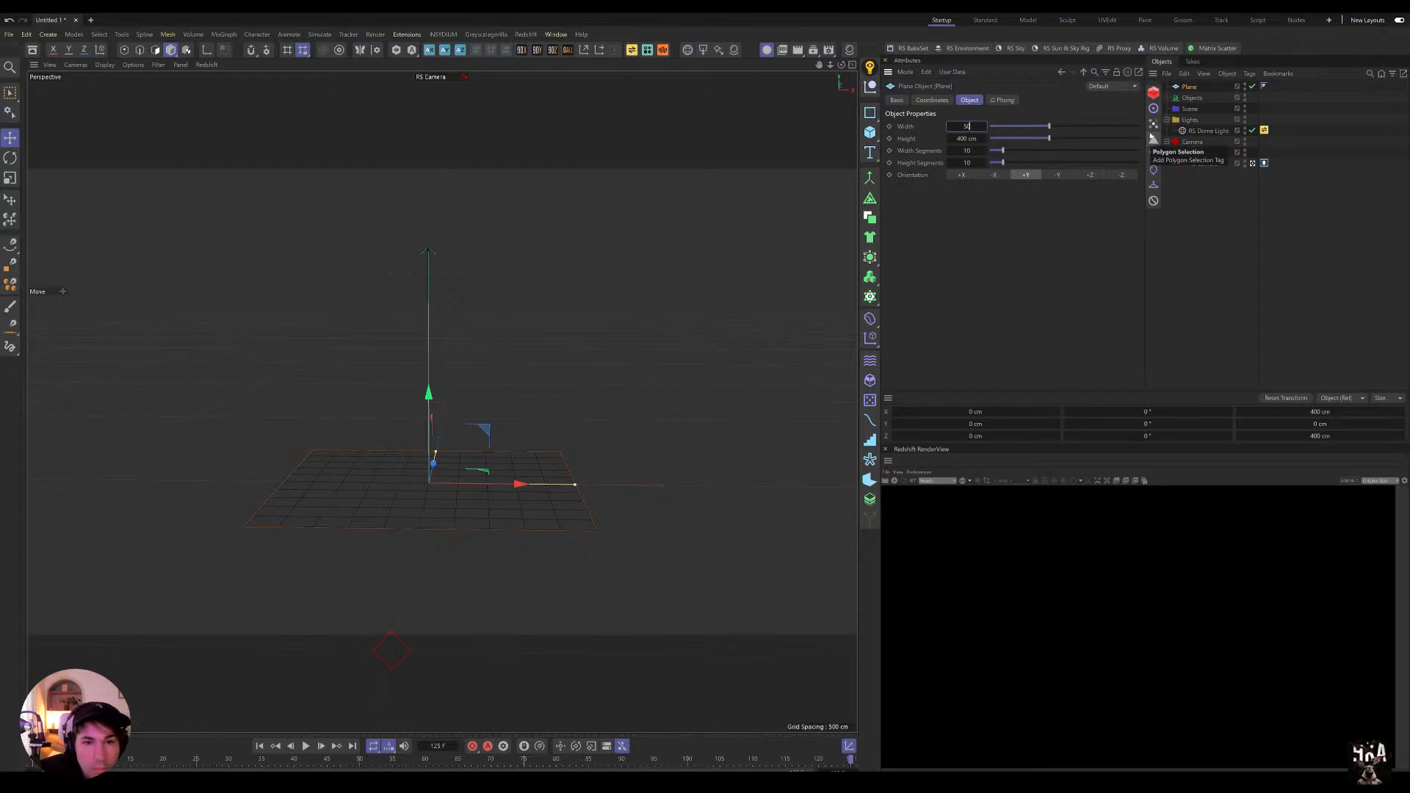
key(Tab)
text(50)
key(Tab)
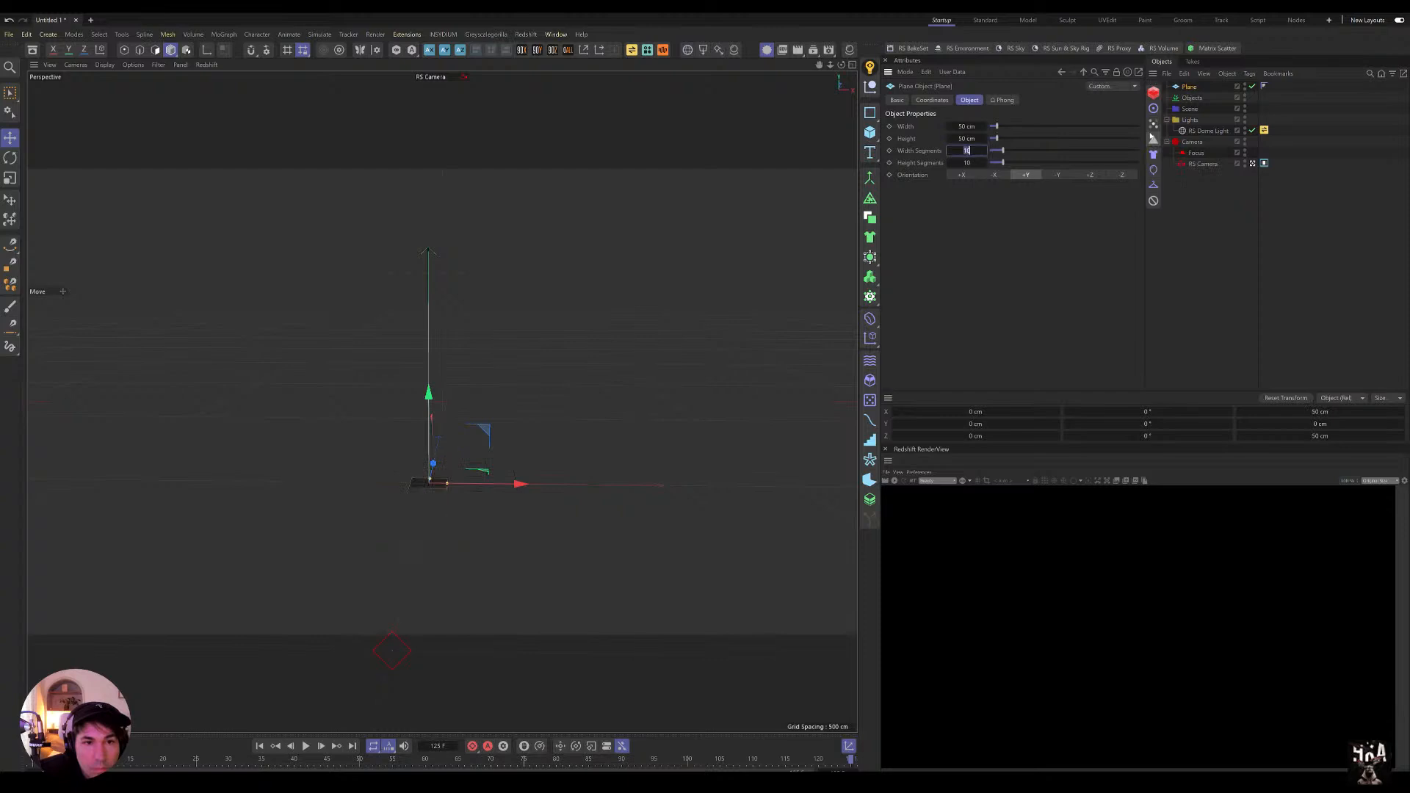
Step: Set the plane's width and height to 40 cm
alt+right_drag(427, 442, 551, 484)
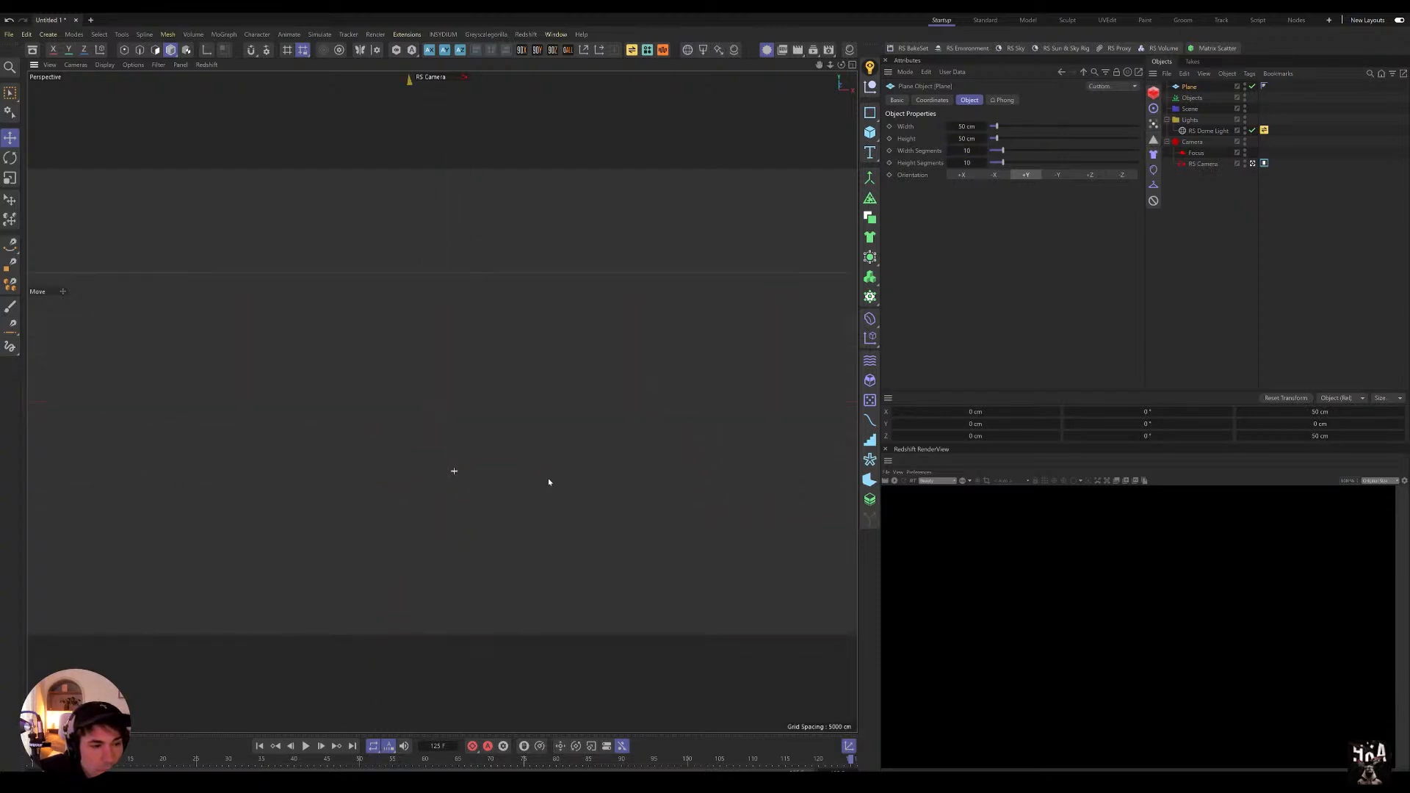
alt+right_drag(478, 400, 506, 404)
click(966, 126)
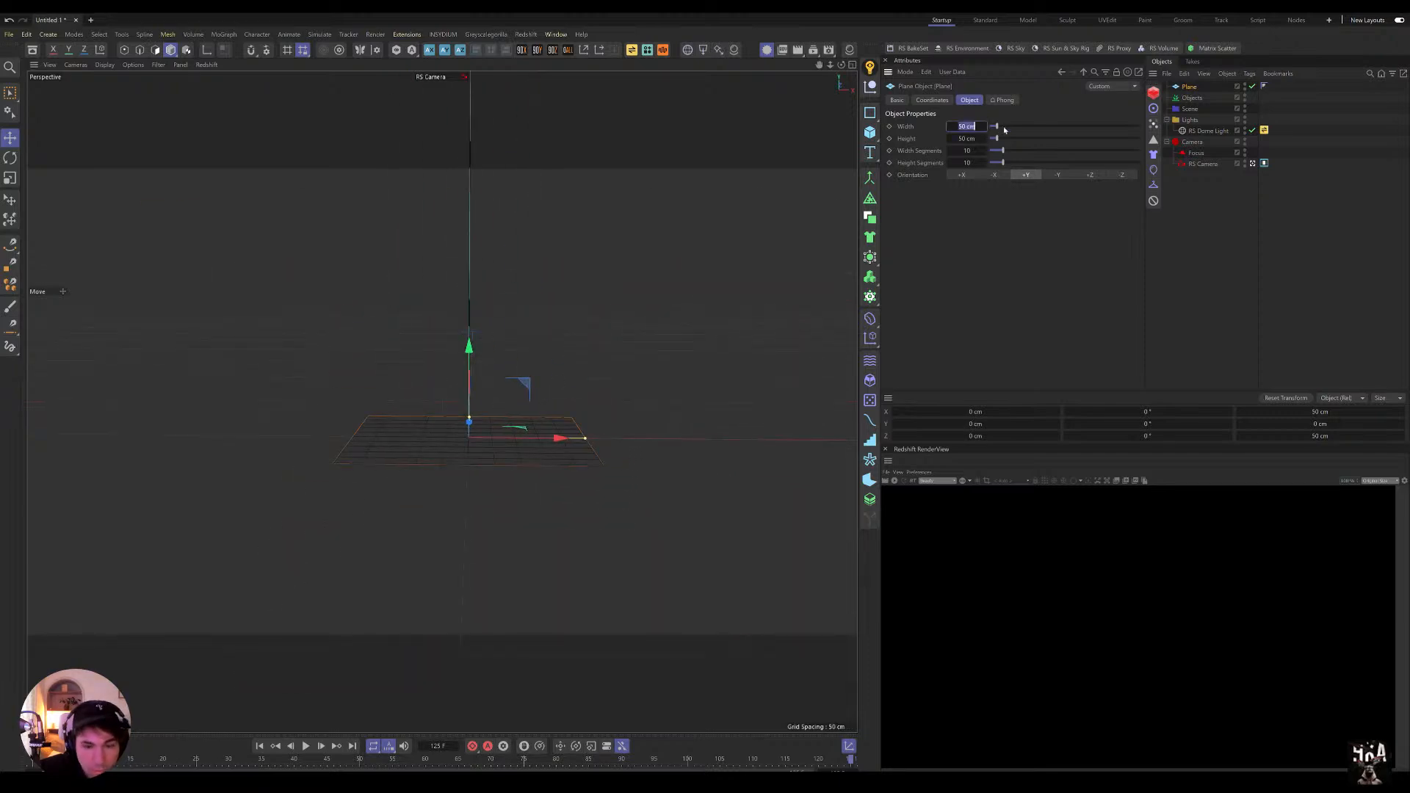
text(40)
key(Tab)
text(40)
key(Tab)
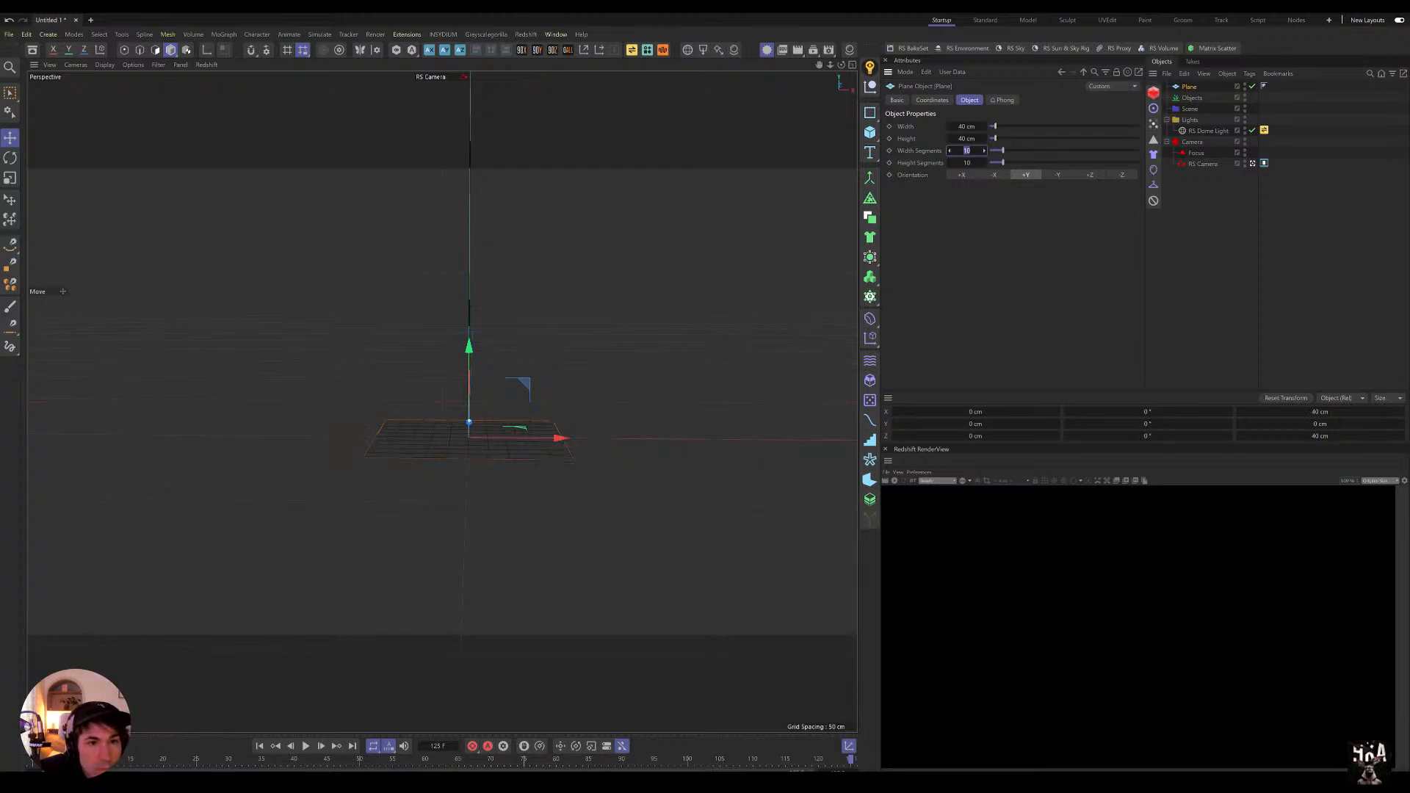
alt+middle_drag(508, 417, 471, 425)
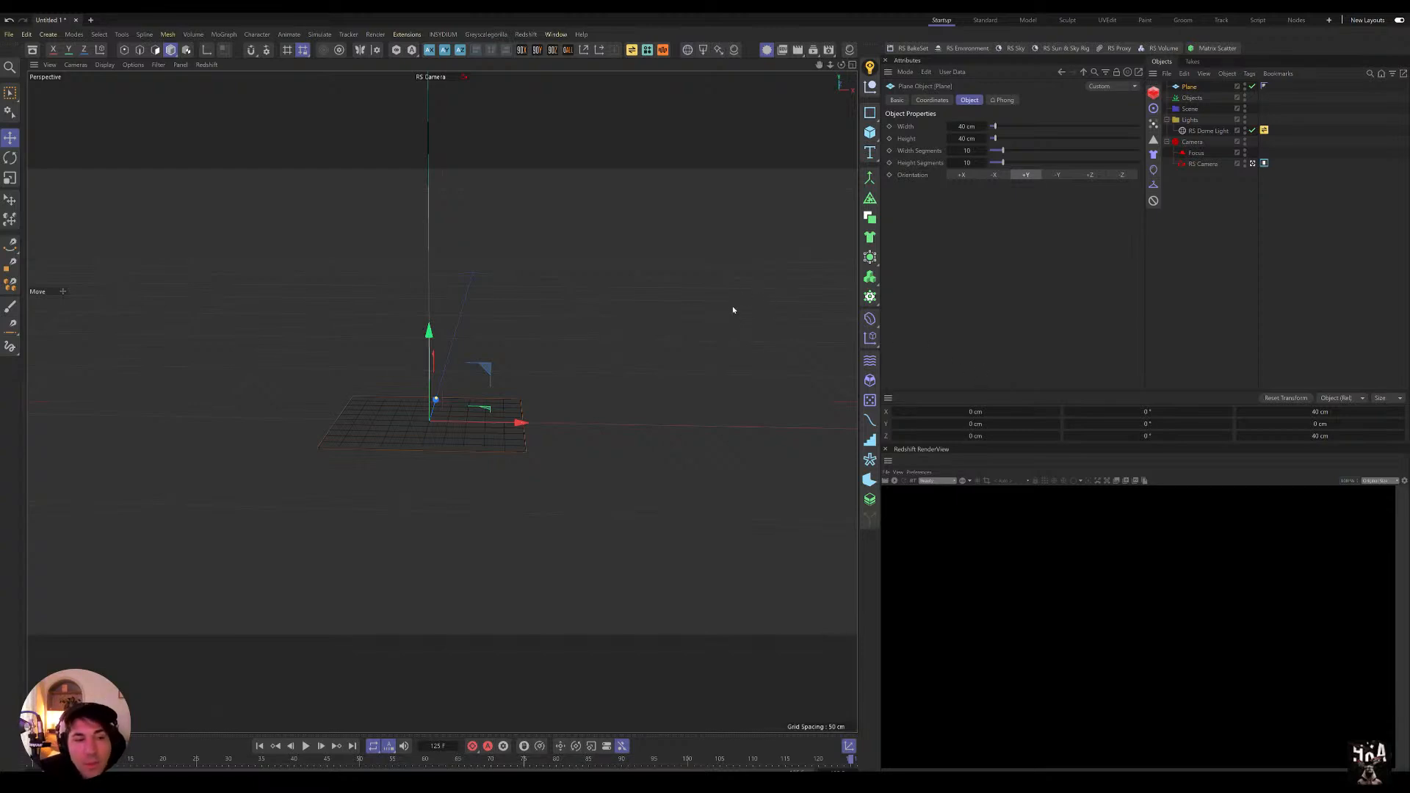
mouse_move(497, 405)
alt+middle_down()
mouse_move(579, 409)
mouse_move(507, 399)
alt+middle_up()
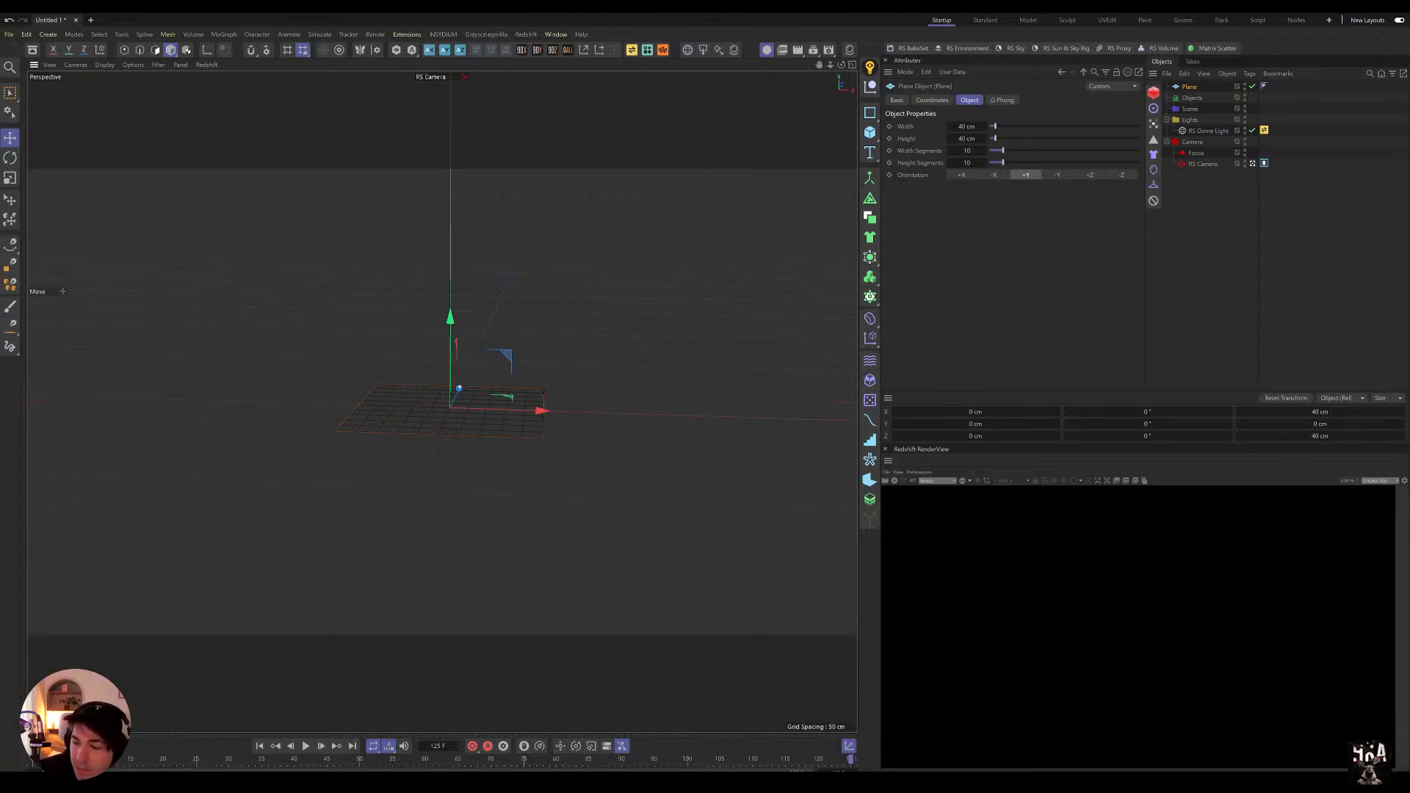
Step: Open the FabricJump.png reference render from the Daily-Render folder in the file explorer and enlarge its image window
key(super+e)
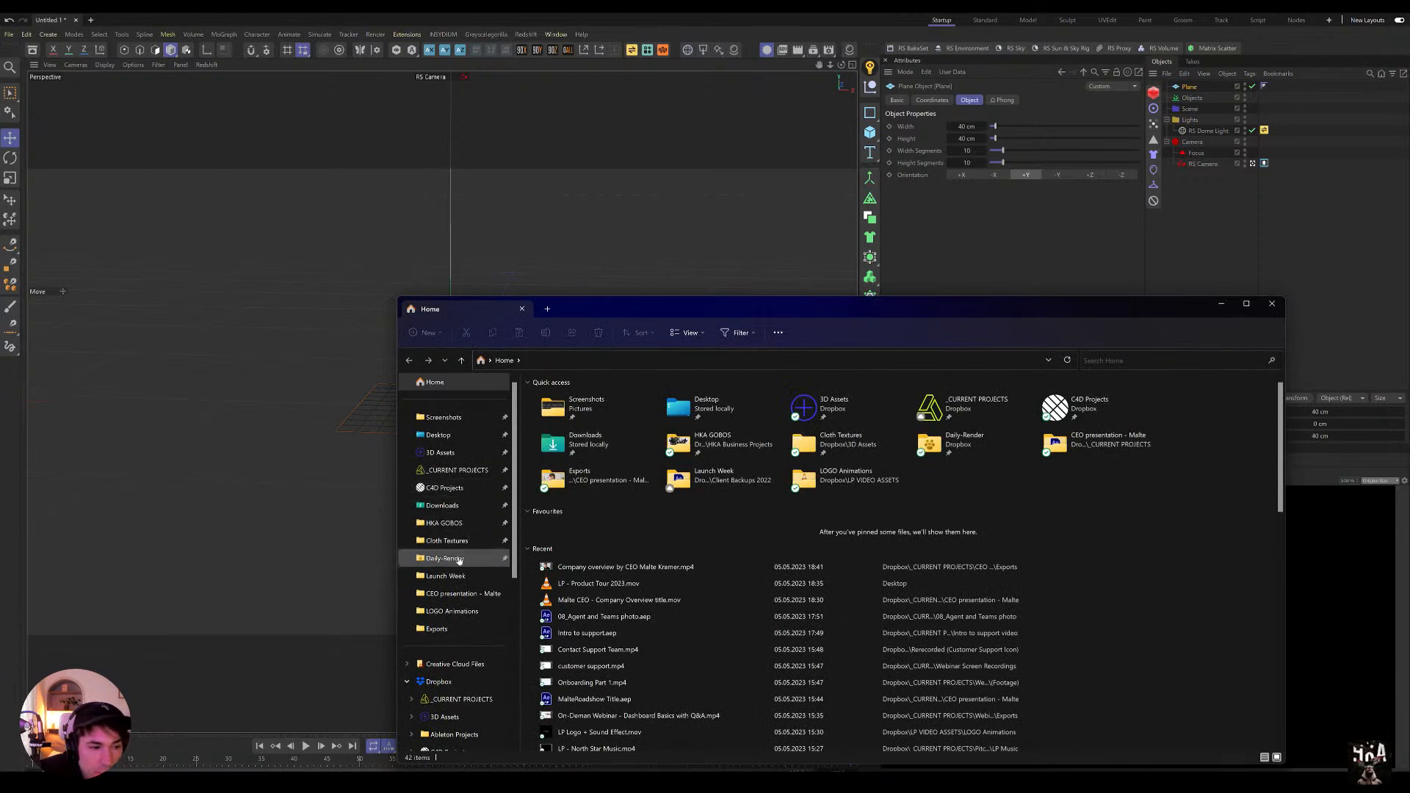
click(445, 558)
scroll(813, 542, down, 3)
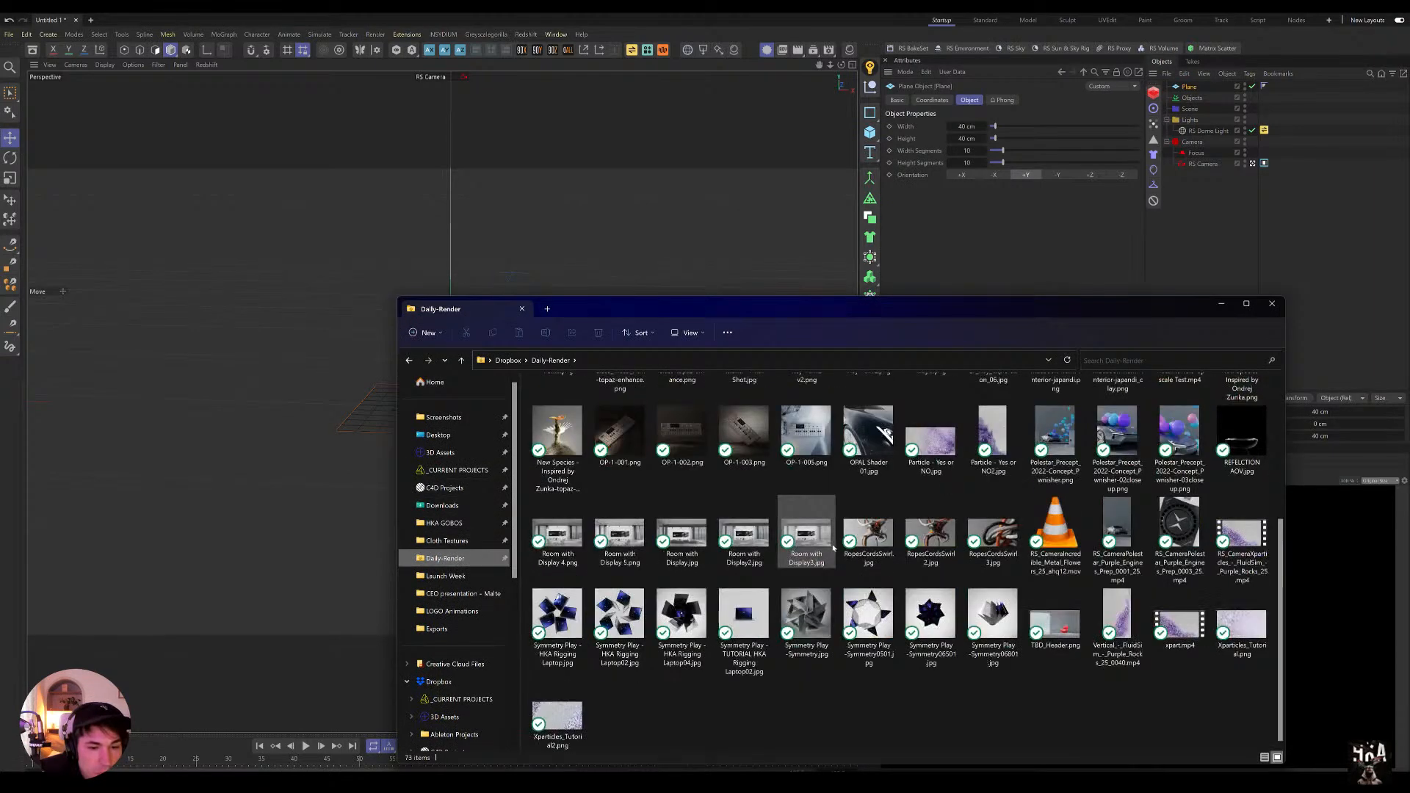
scroll(885, 547, up, 3)
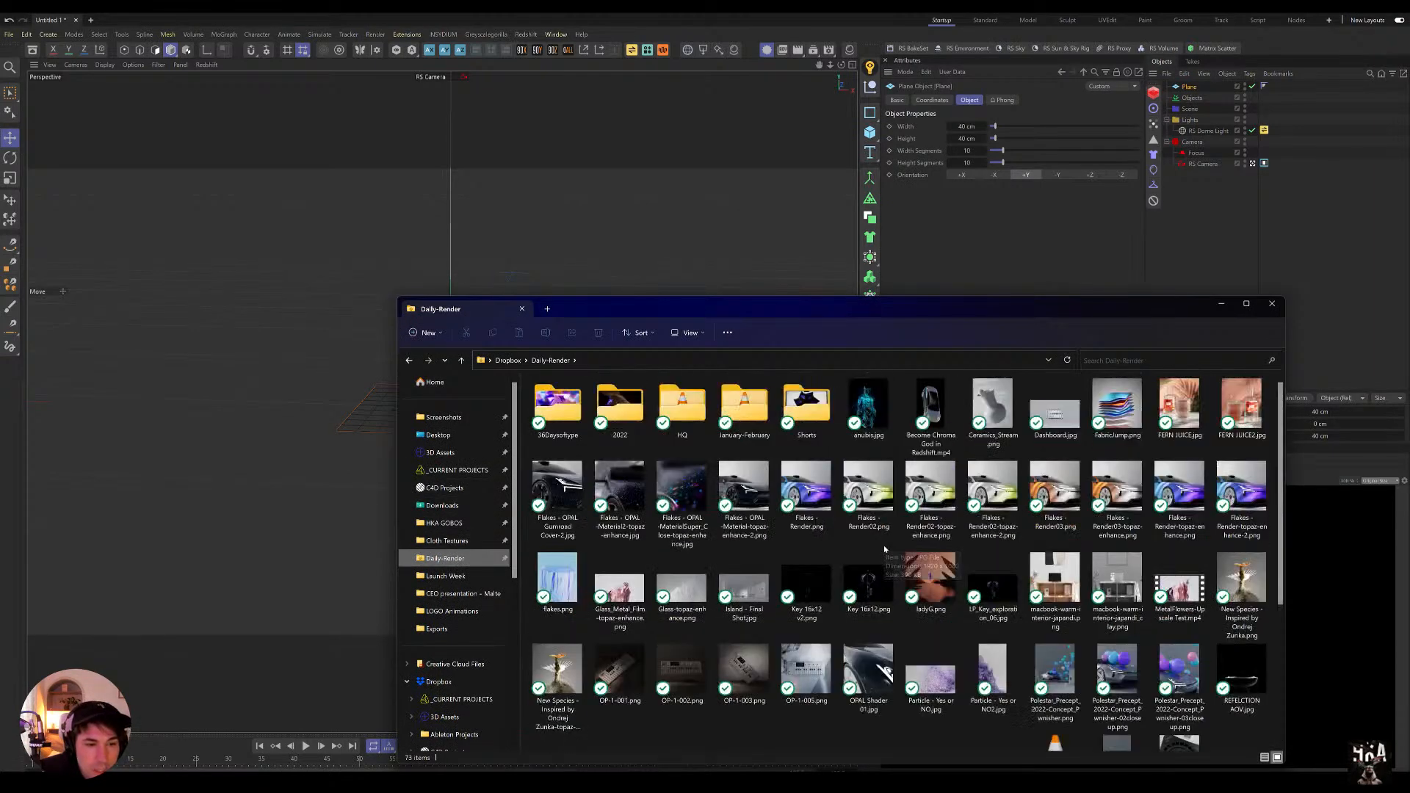
double_click(1114, 402)
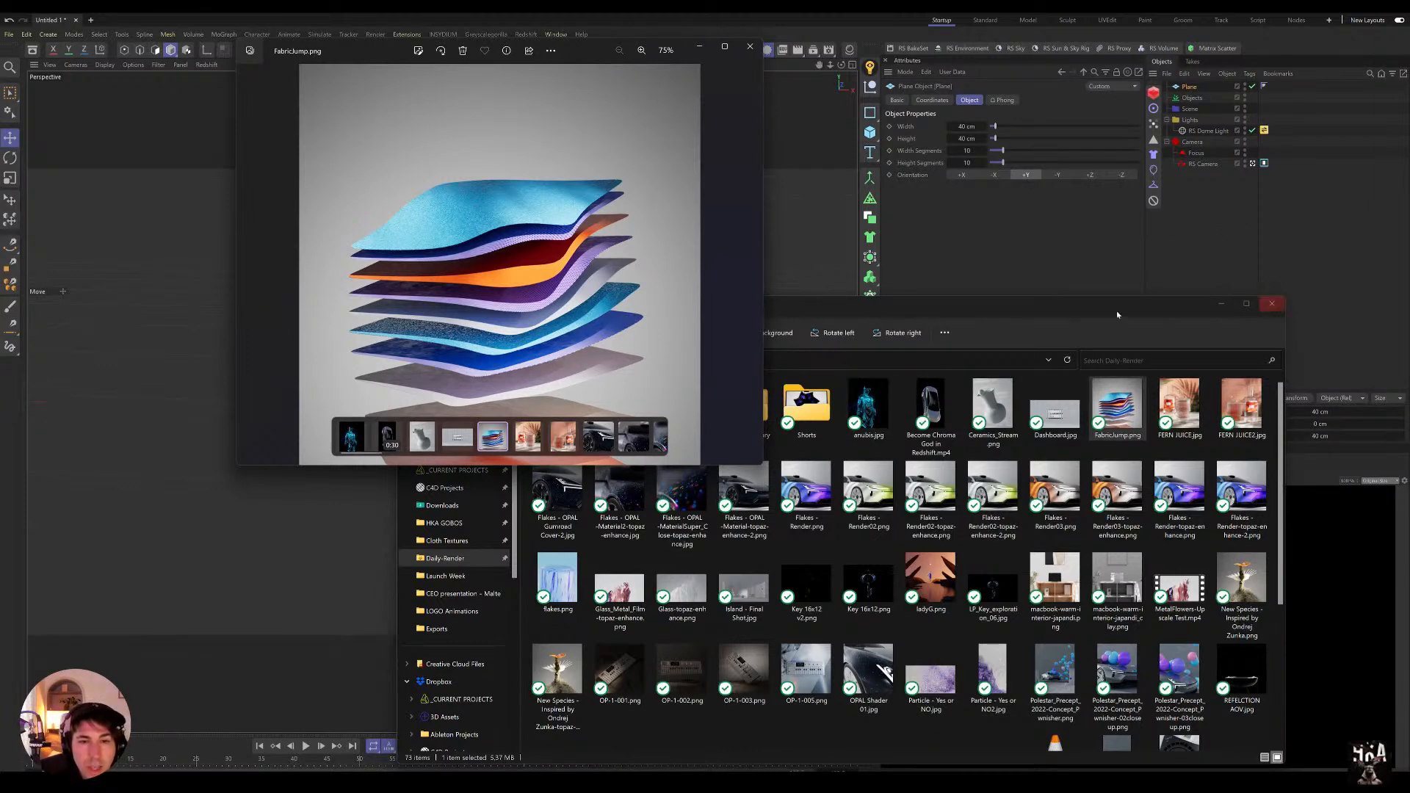
click(1271, 304)
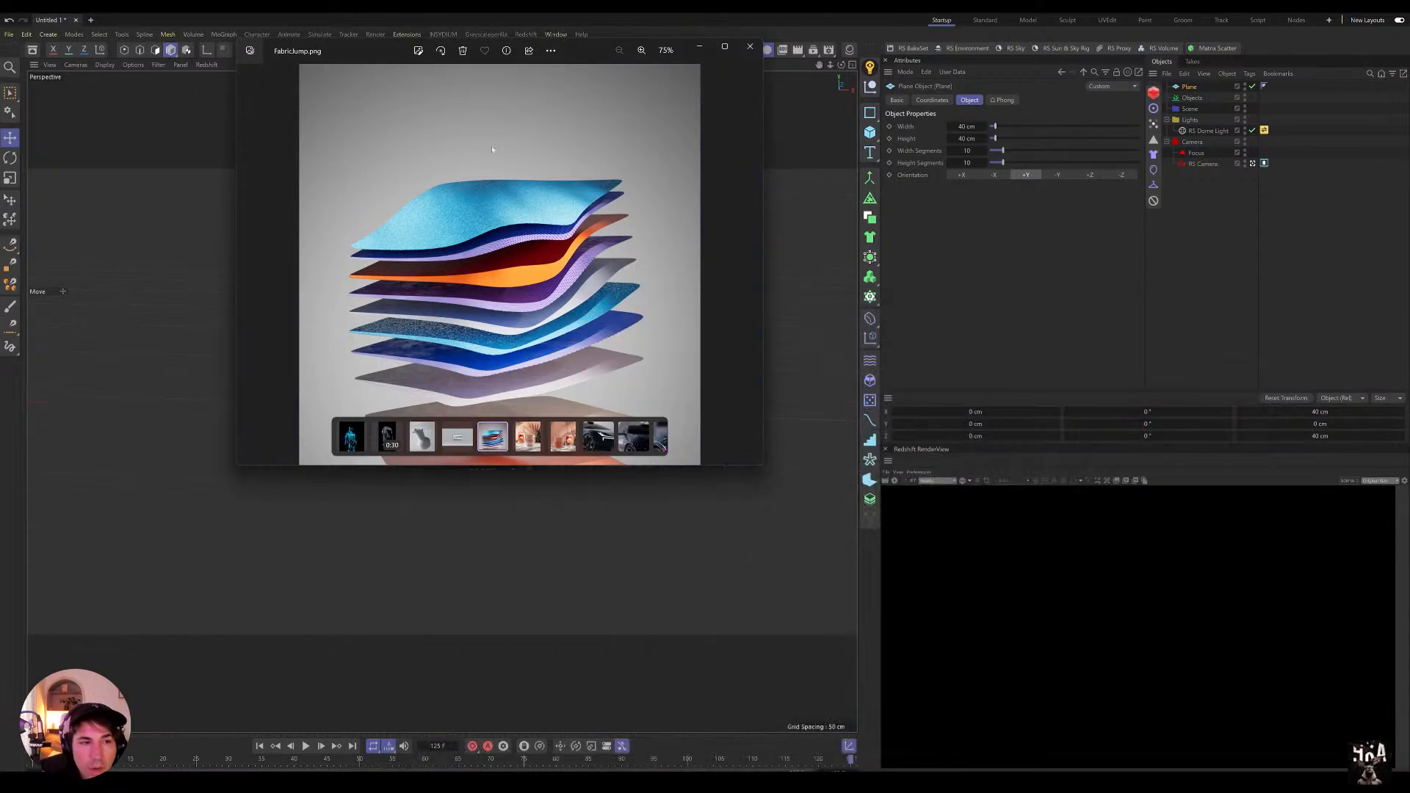
drag(762, 465, 1075, 654)
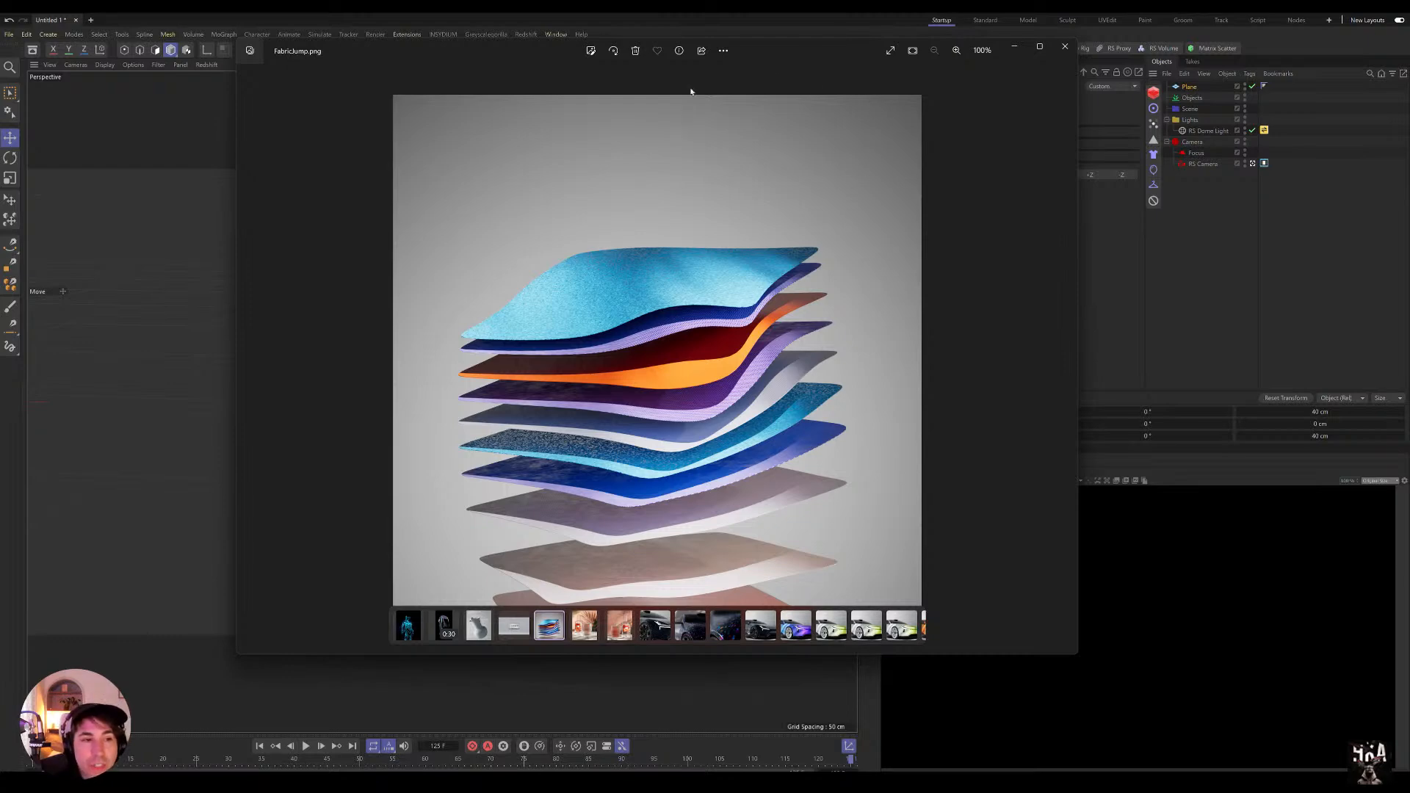
Step: Open the recent project Paper_Cloth_Jump_0002.c4d in Cinema 4D
click(9, 35)
mouse_move(73, 93)
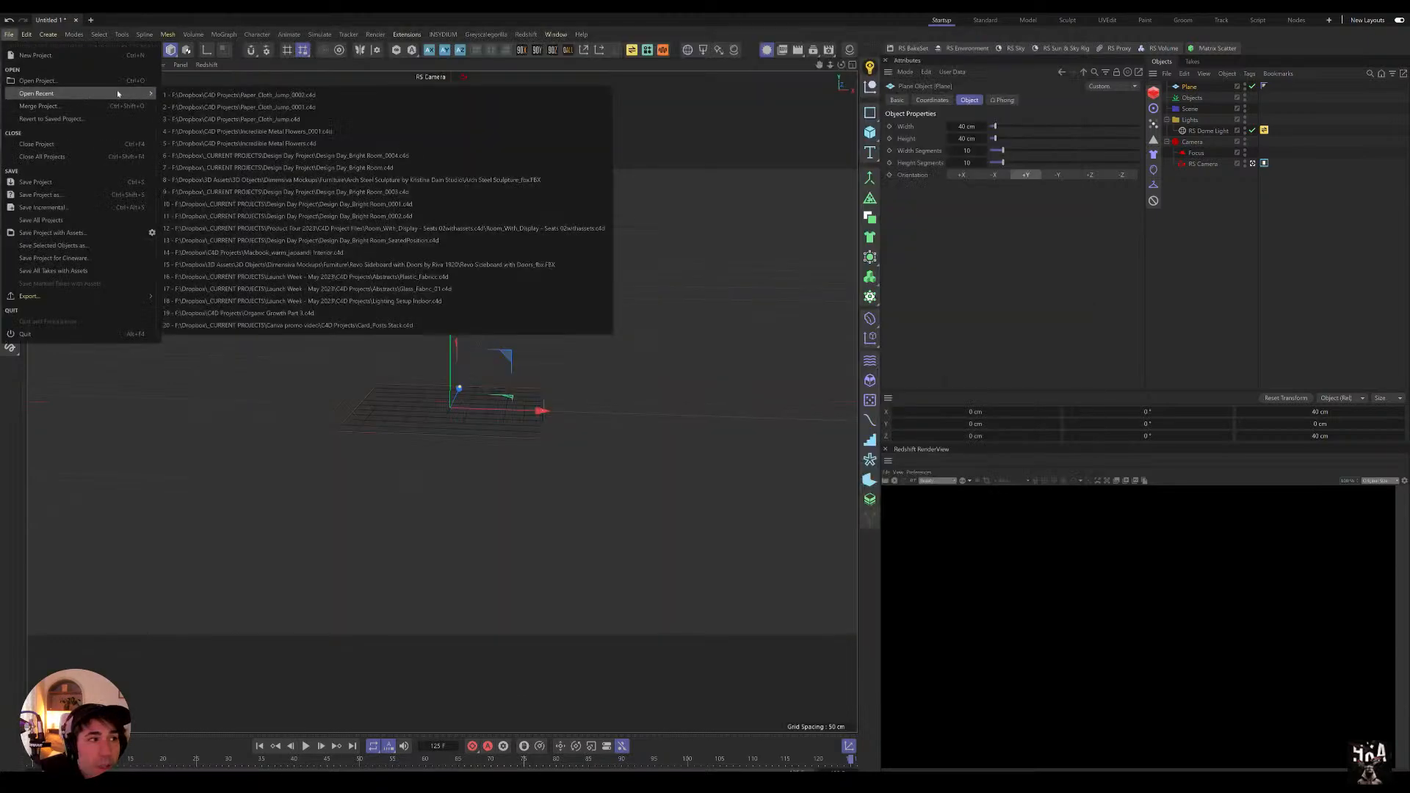
click(302, 95)
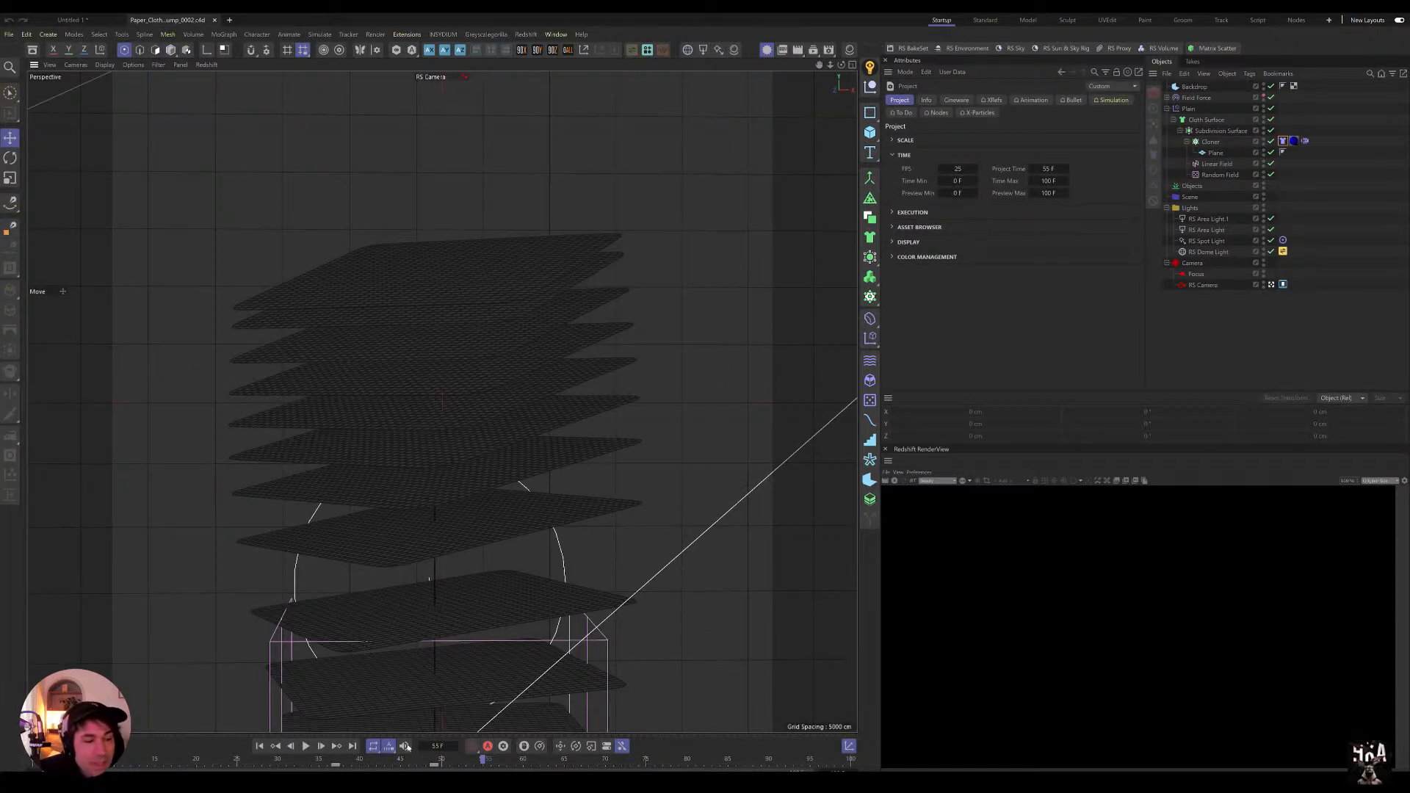
Step: Rewind to frame 0 and play the cloth sheet animation, stopping it at frame 43
drag(407, 763, 1, 739)
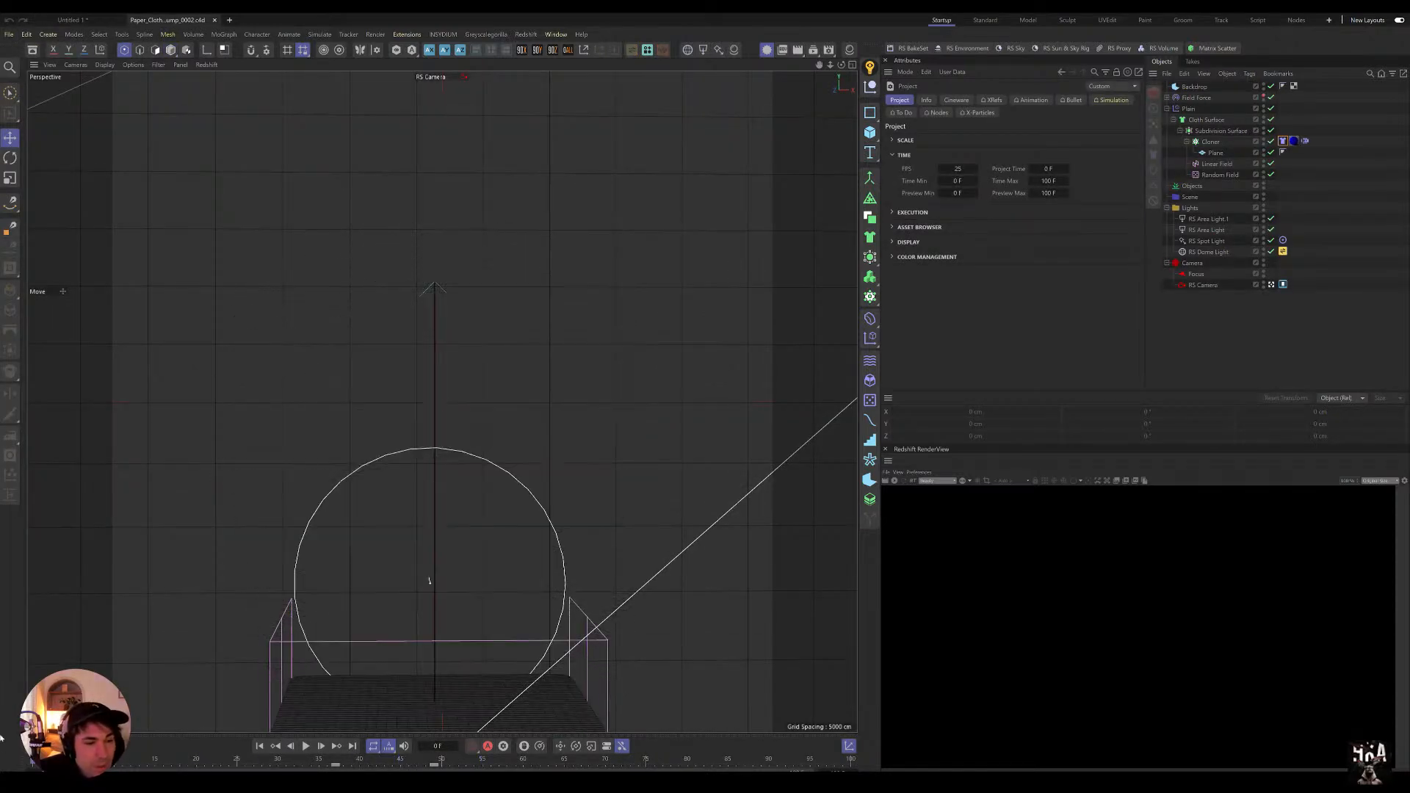
click(306, 746)
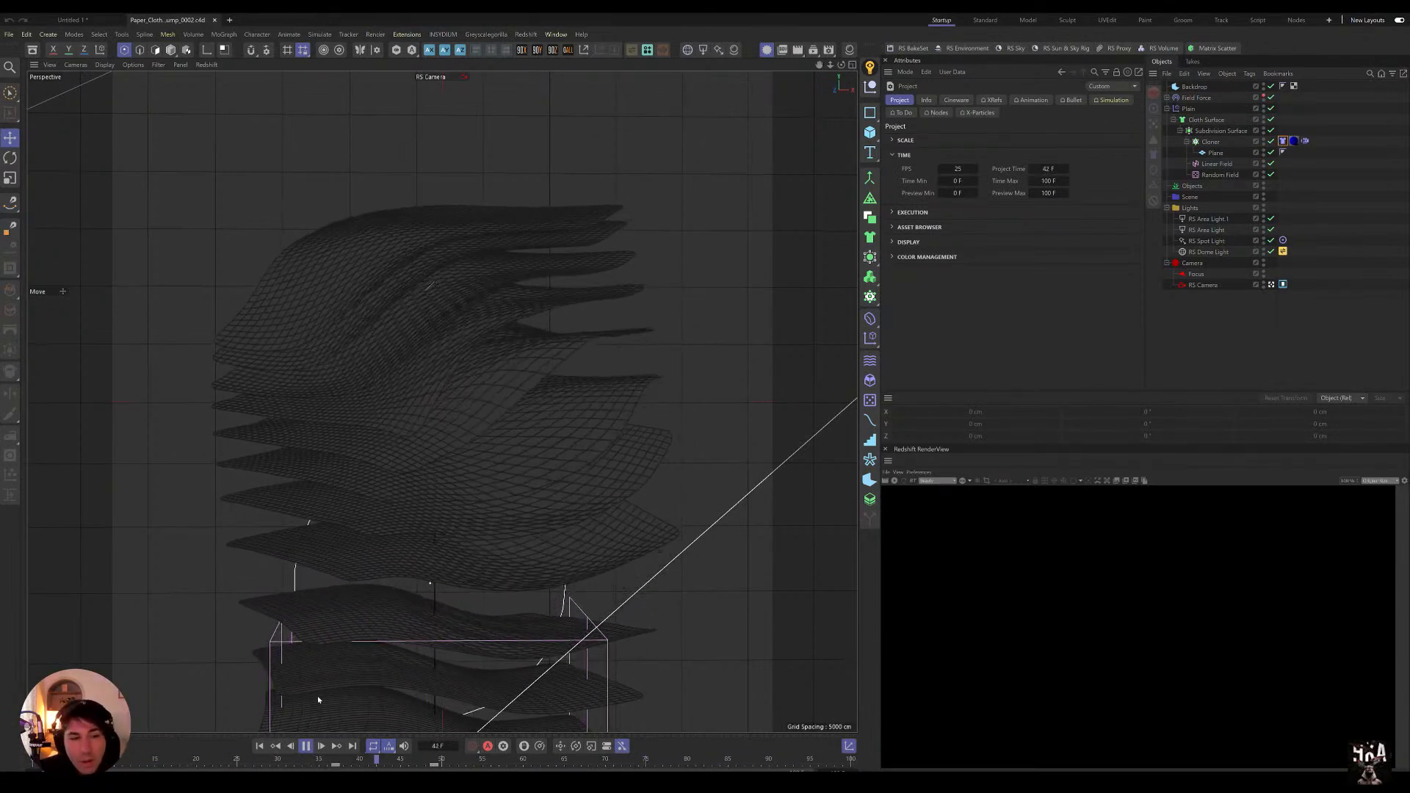
click(303, 763)
drag(303, 763, 32, 761)
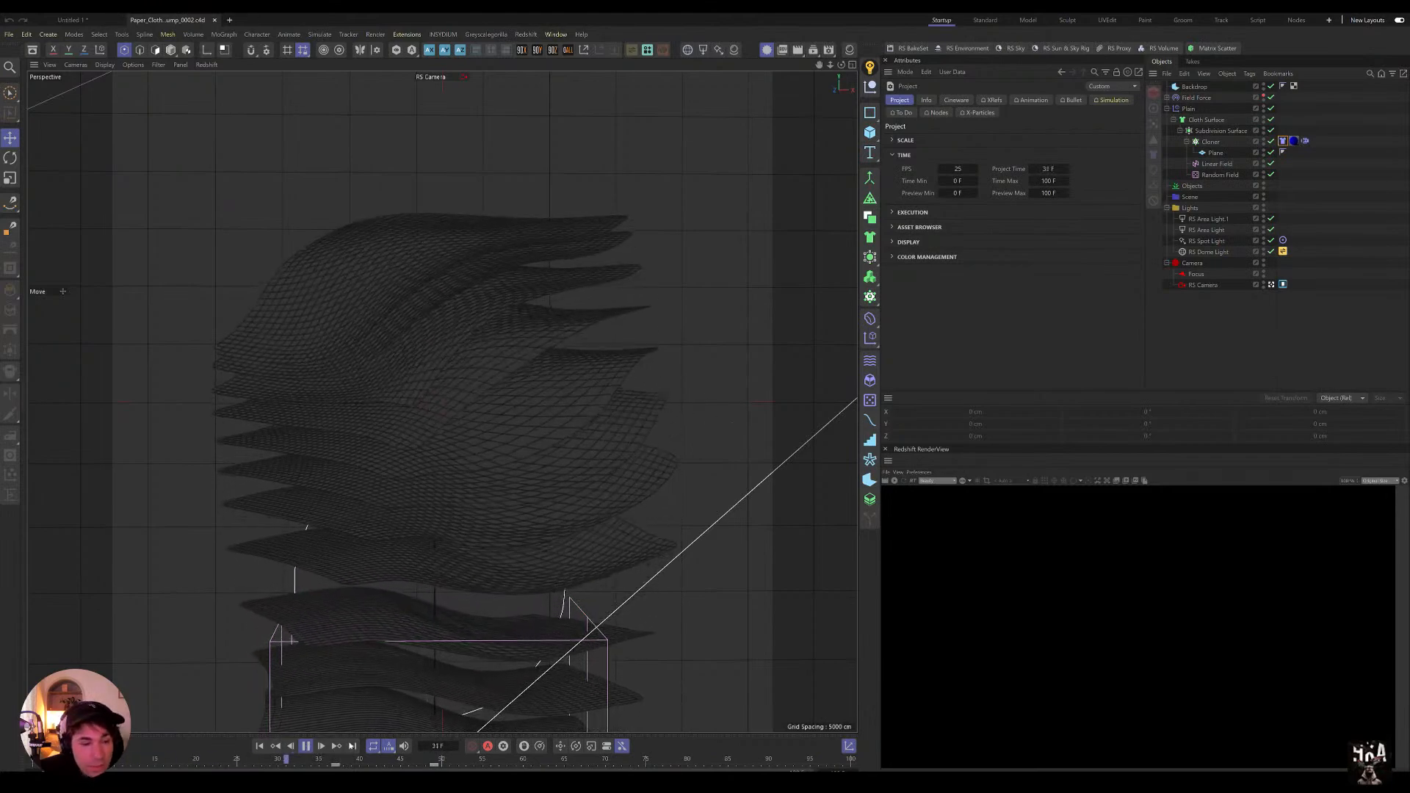
click(306, 745)
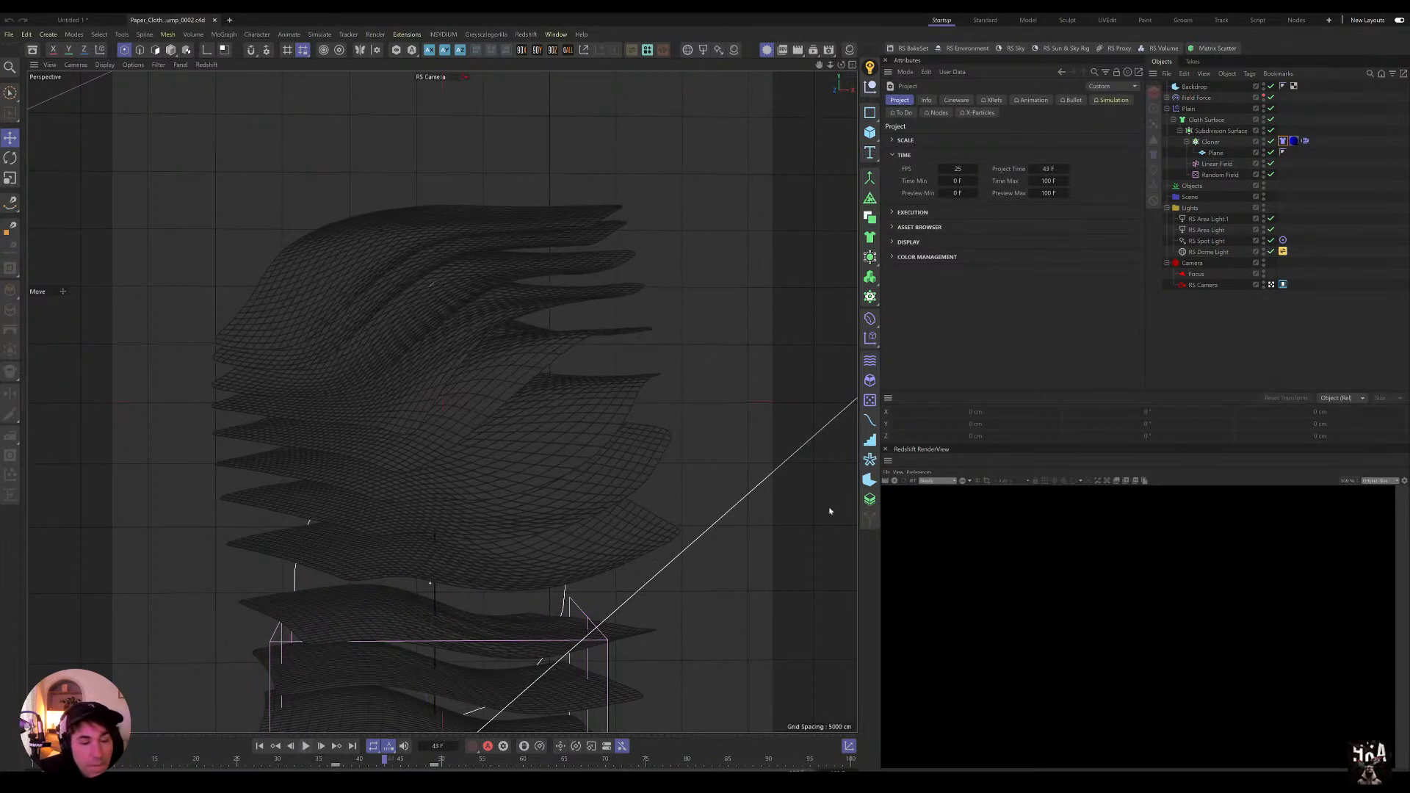
Step: Open the Cloner's blue material in the Node Editor and examine how its shaders feed the Shader Switch
click(1294, 141)
right_click(943, 197)
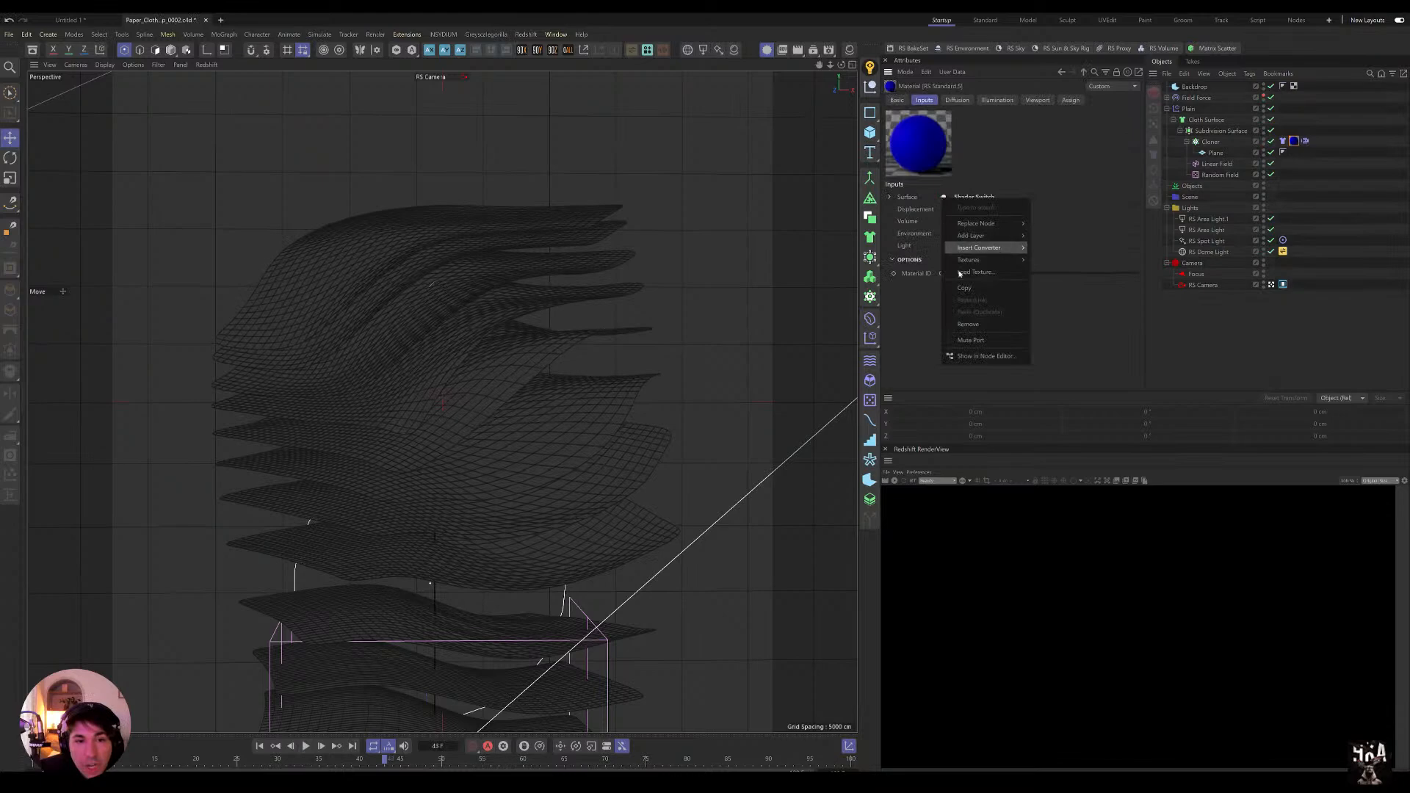
click(984, 355)
drag(969, 350, 526, 95)
scroll(707, 257, up, 5)
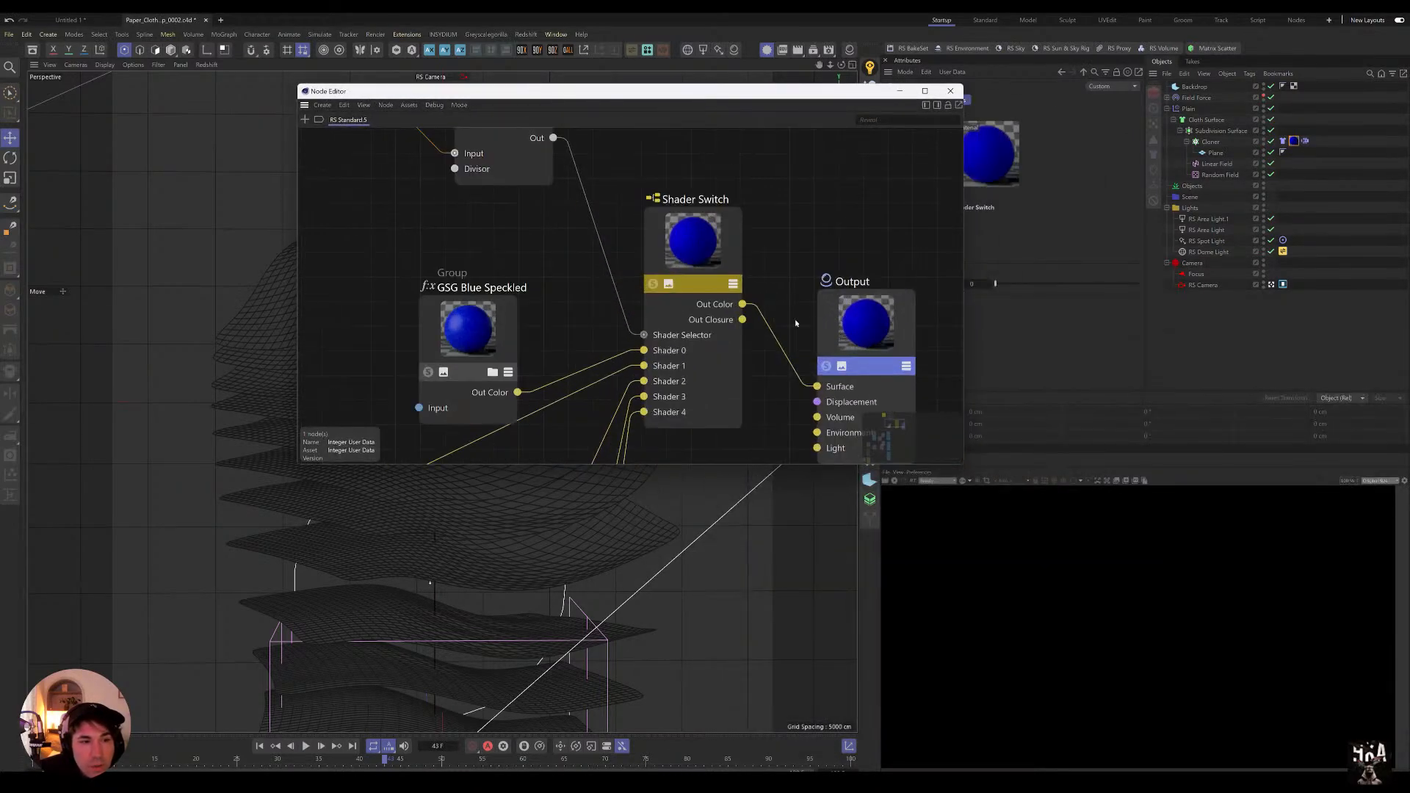
scroll(661, 338, down, 5)
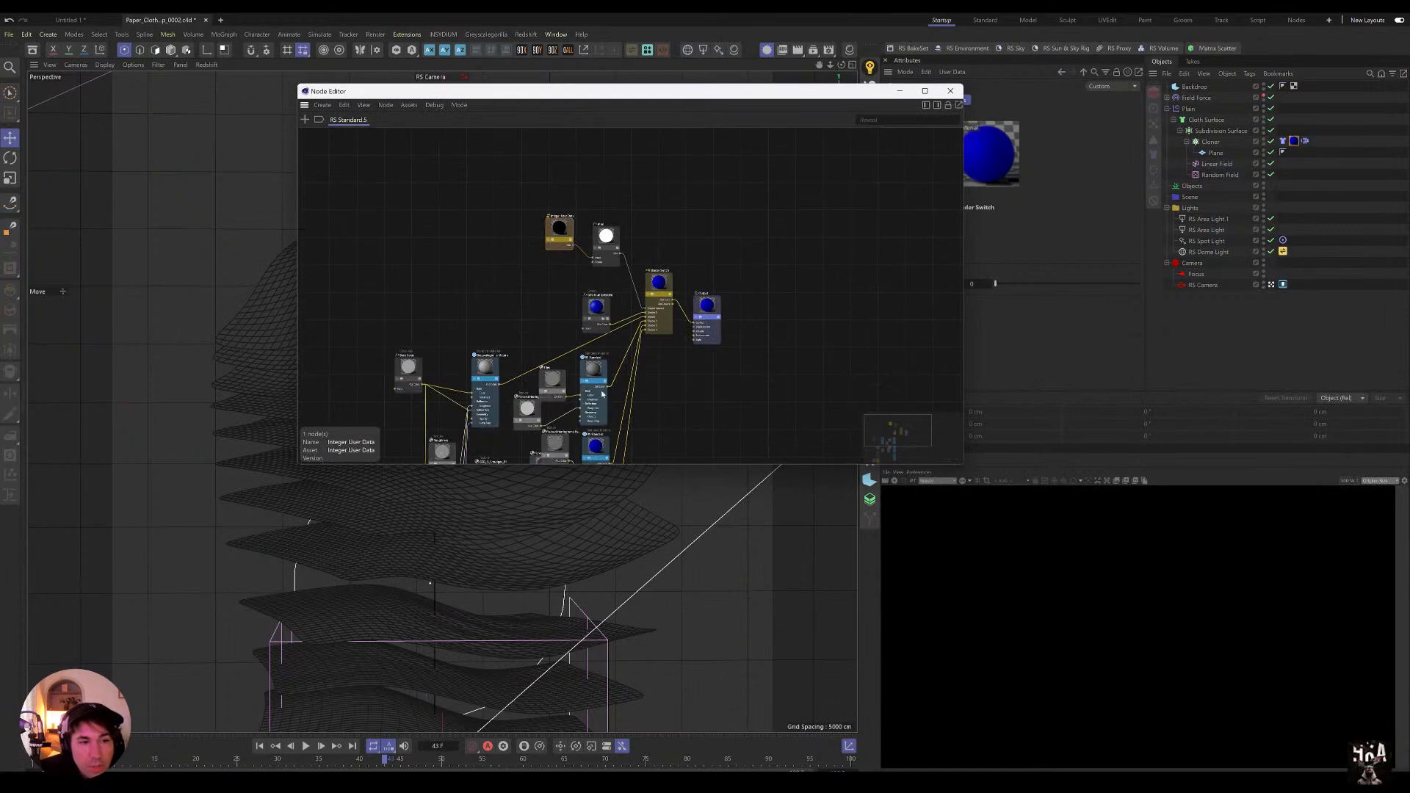
Step: Start the live Redshift render and check the MoGraph attribute presets of the Integer User Data node
drag(606, 237, 589, 234)
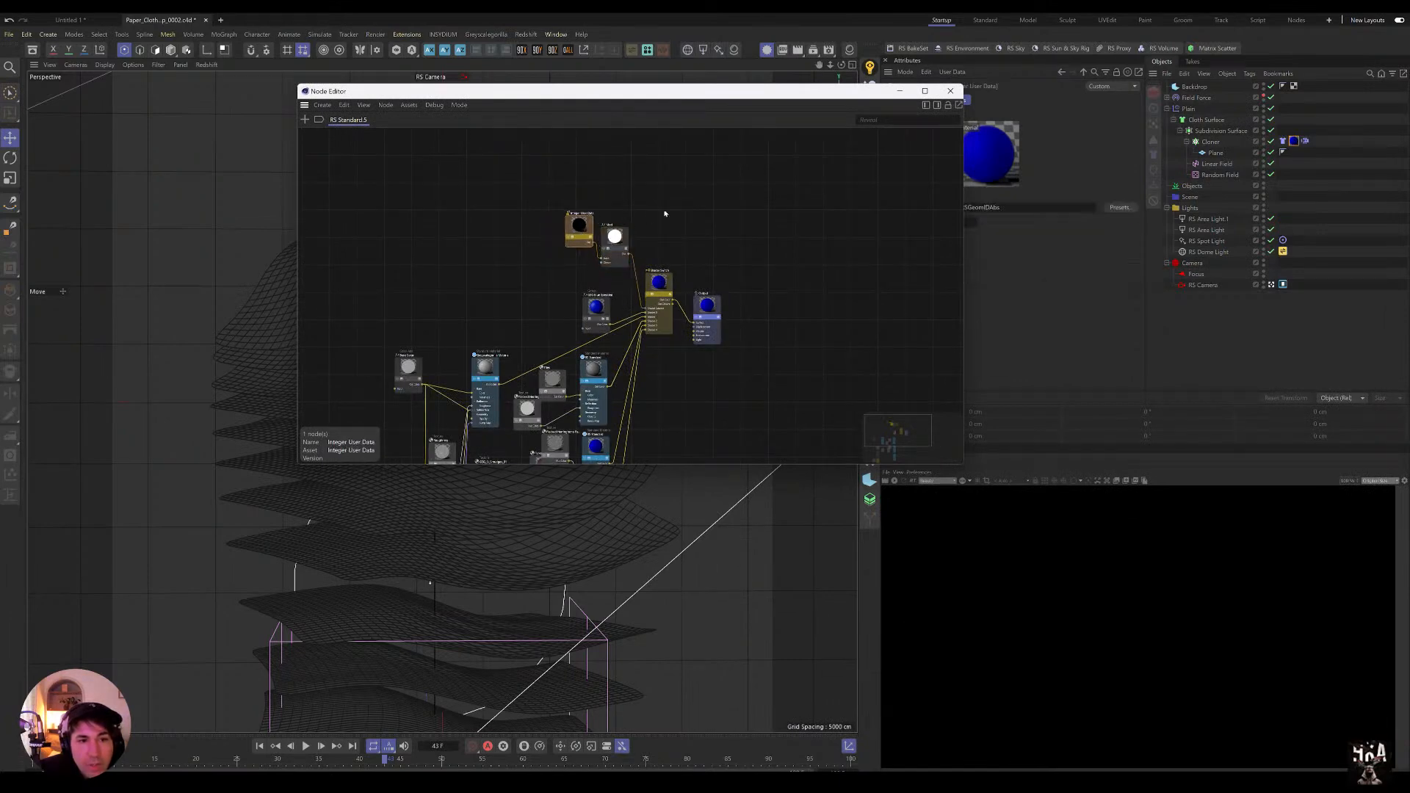
drag(587, 91, 386, 73)
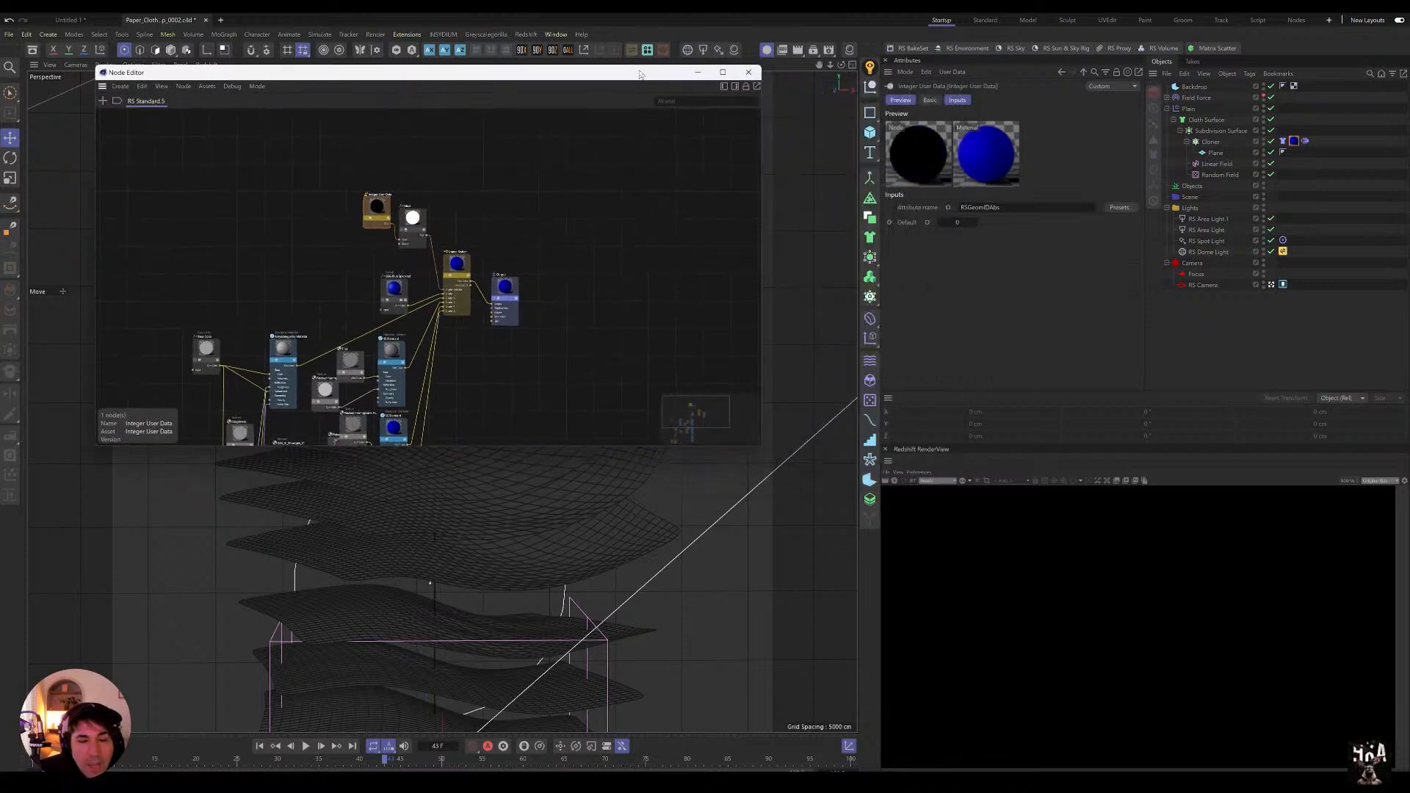
click(894, 480)
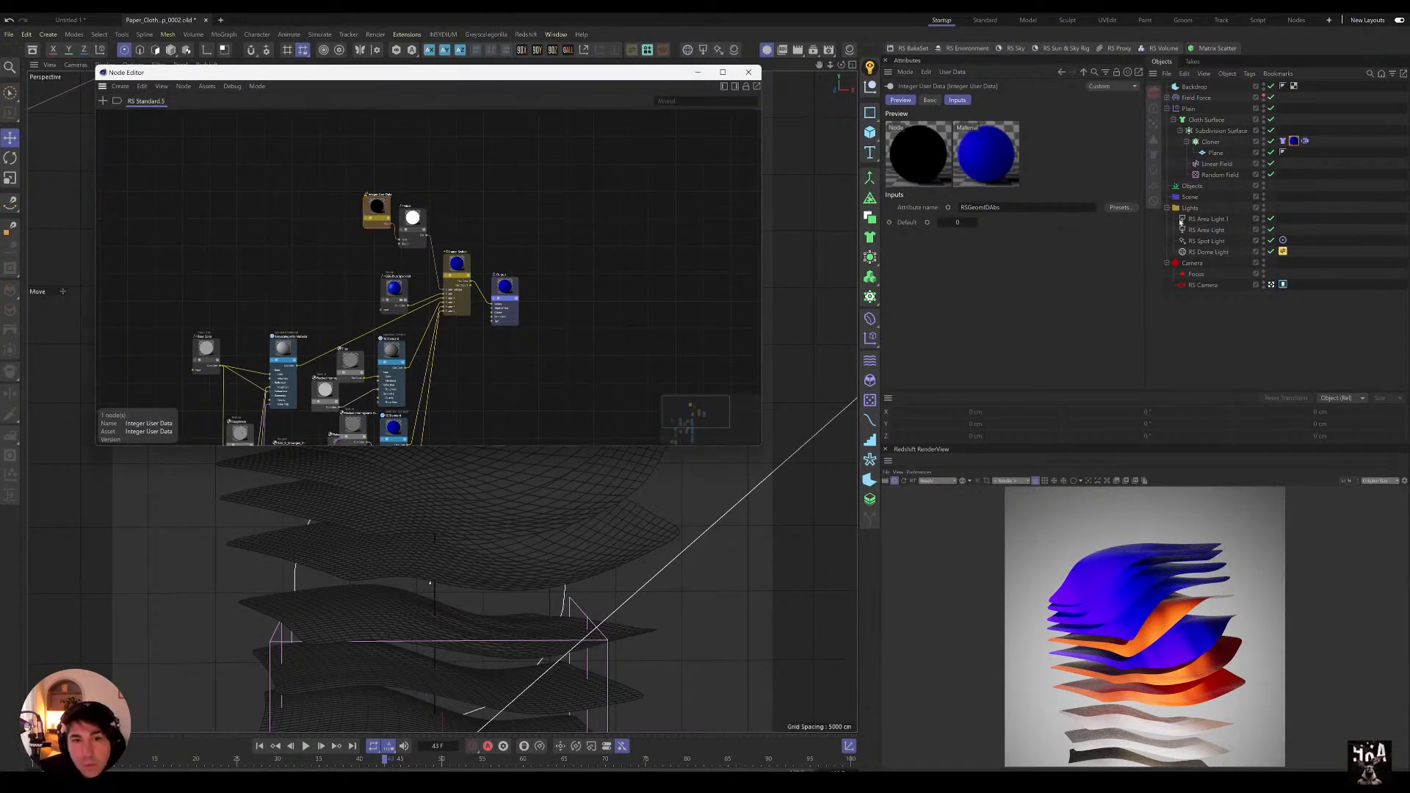
click(1120, 207)
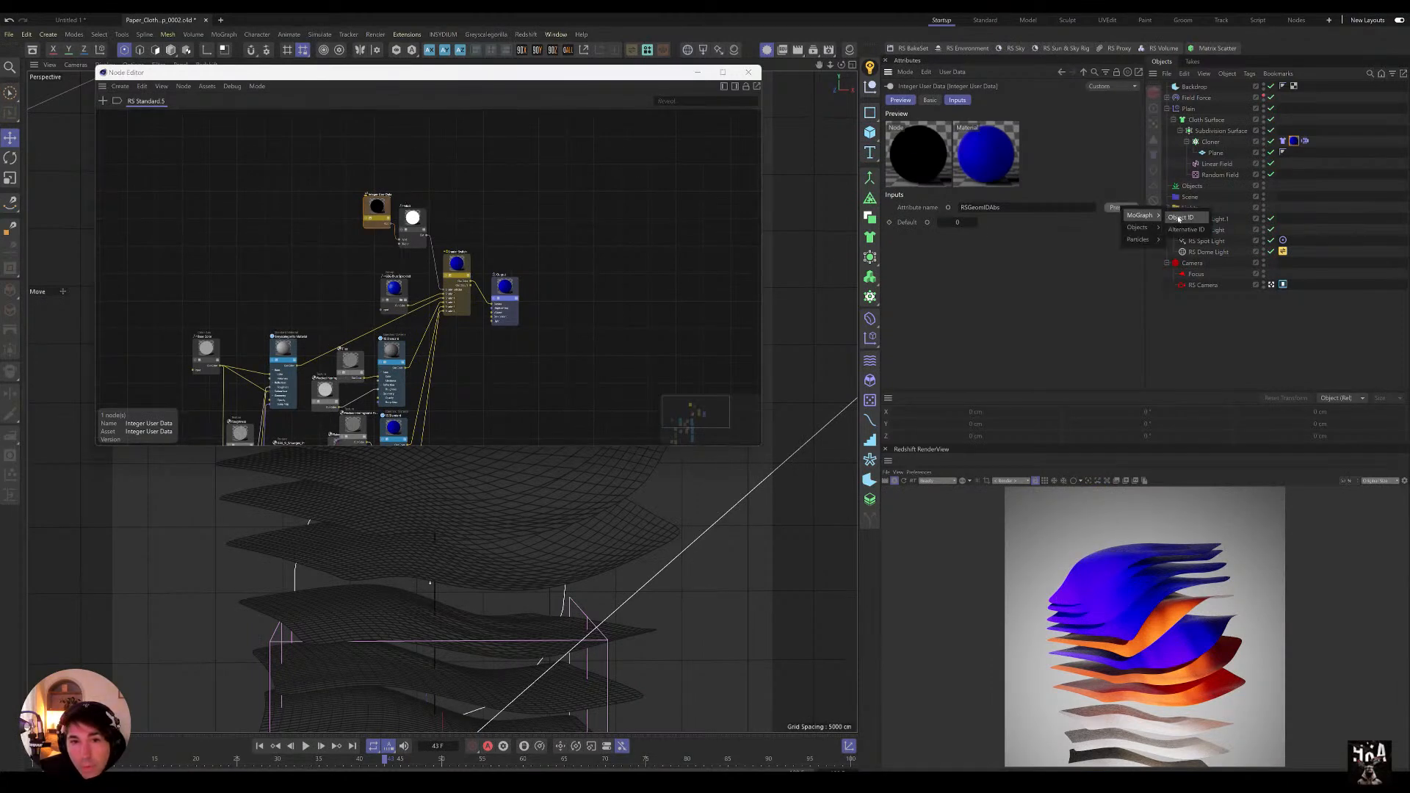
click(1208, 146)
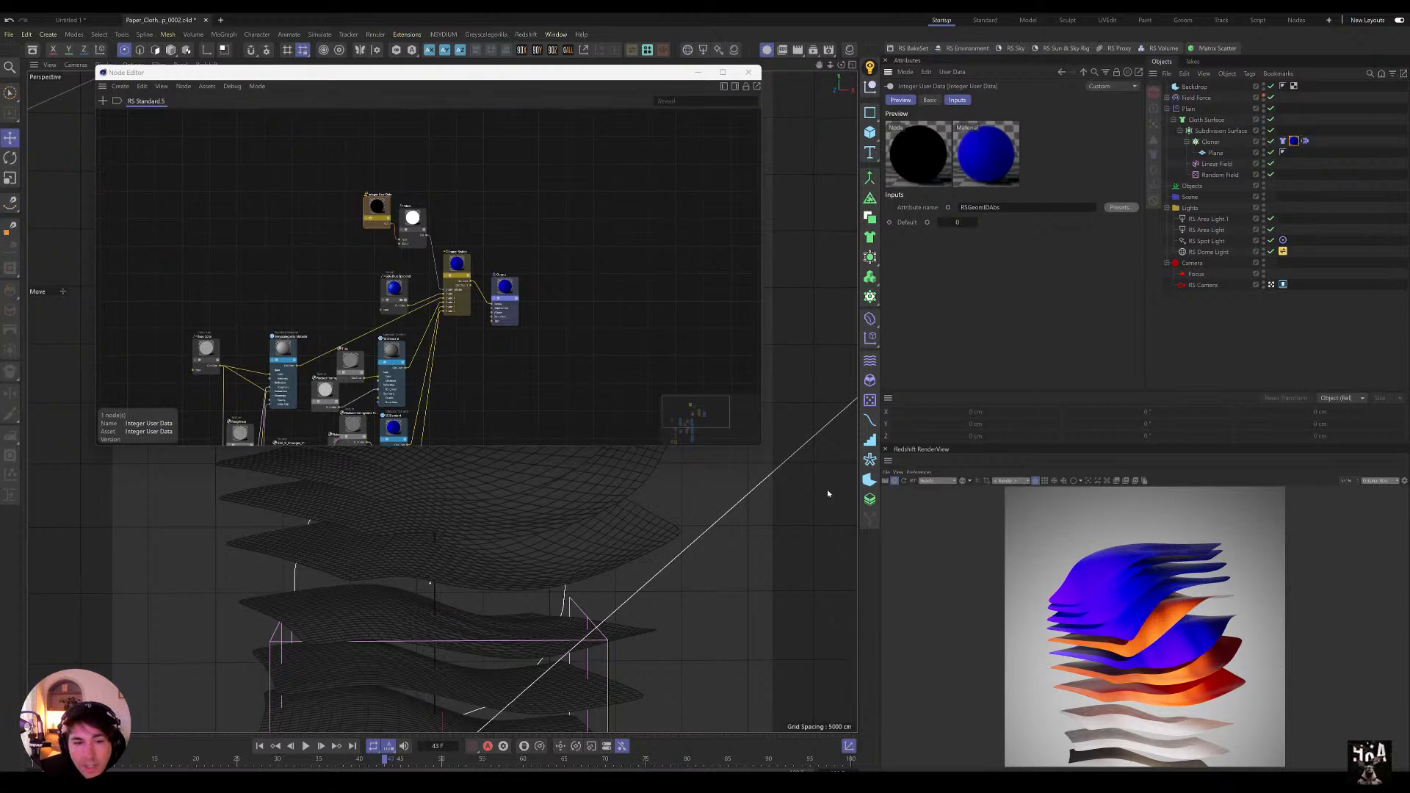
Step: Play the cloth animation with the live render running, then scrub back to frame 36
click(411, 764)
click(306, 746)
click(307, 746)
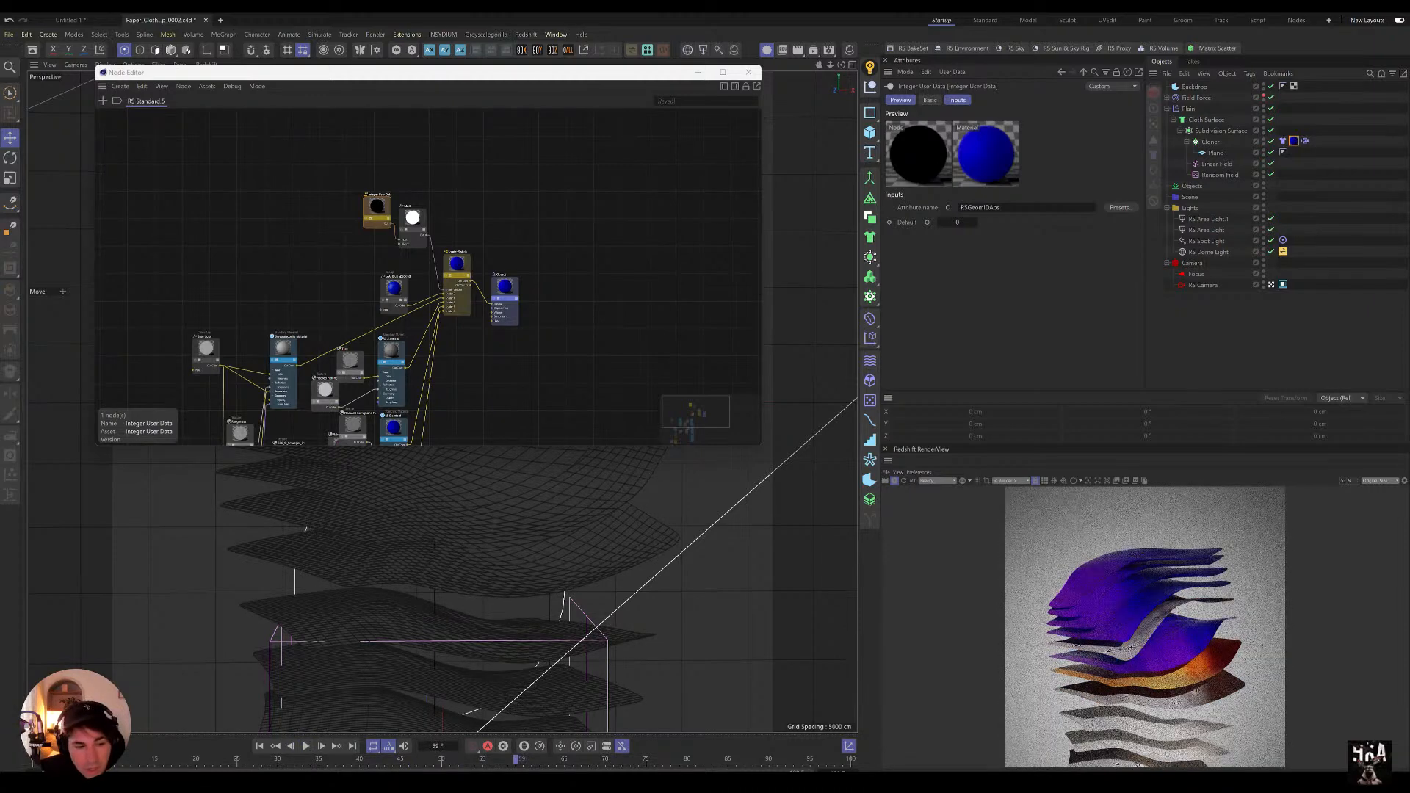
drag(517, 760, 328, 760)
Step: Close the Node Editor and the Paper_Cloth_Jump_0002 project to return to the untitled plane scene
click(749, 71)
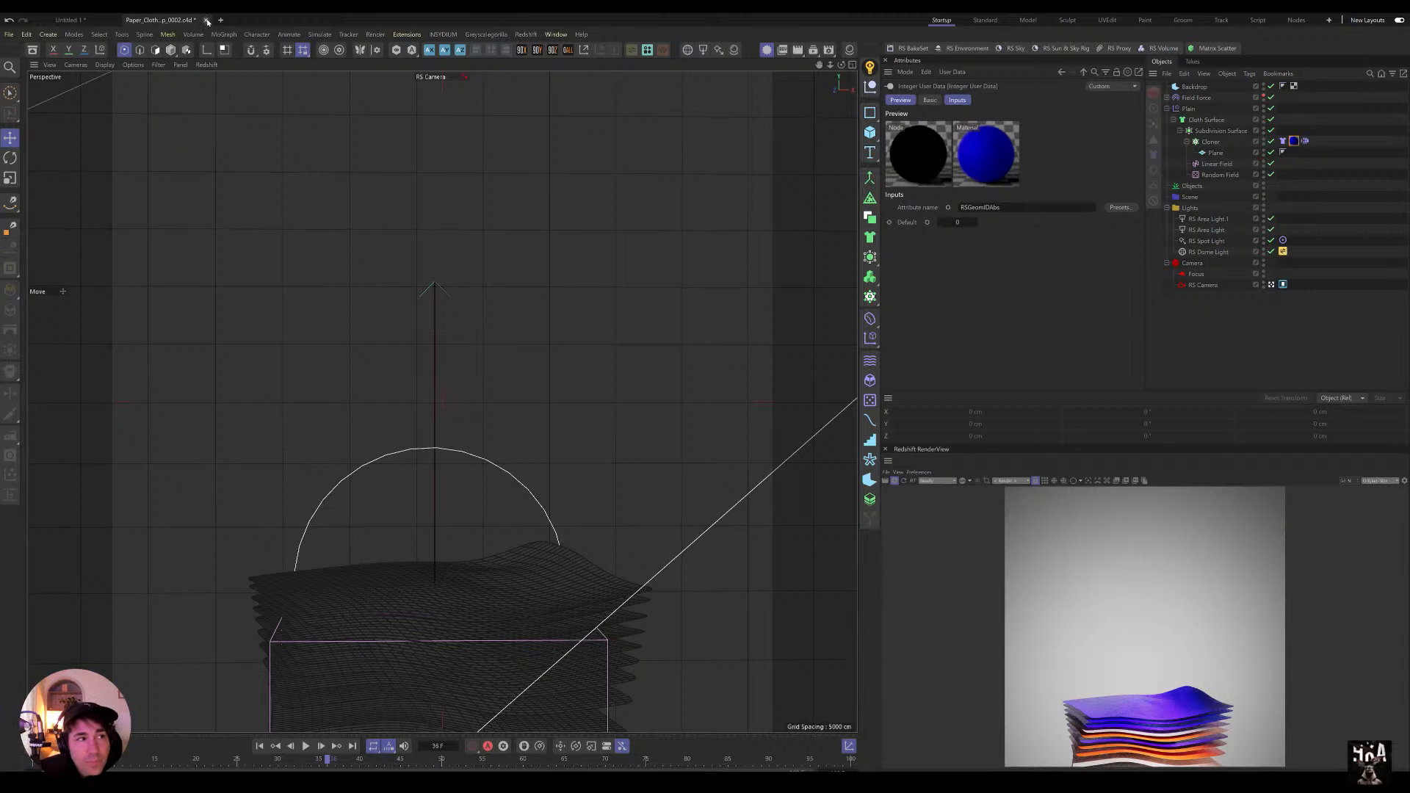
click(207, 20)
click(715, 445)
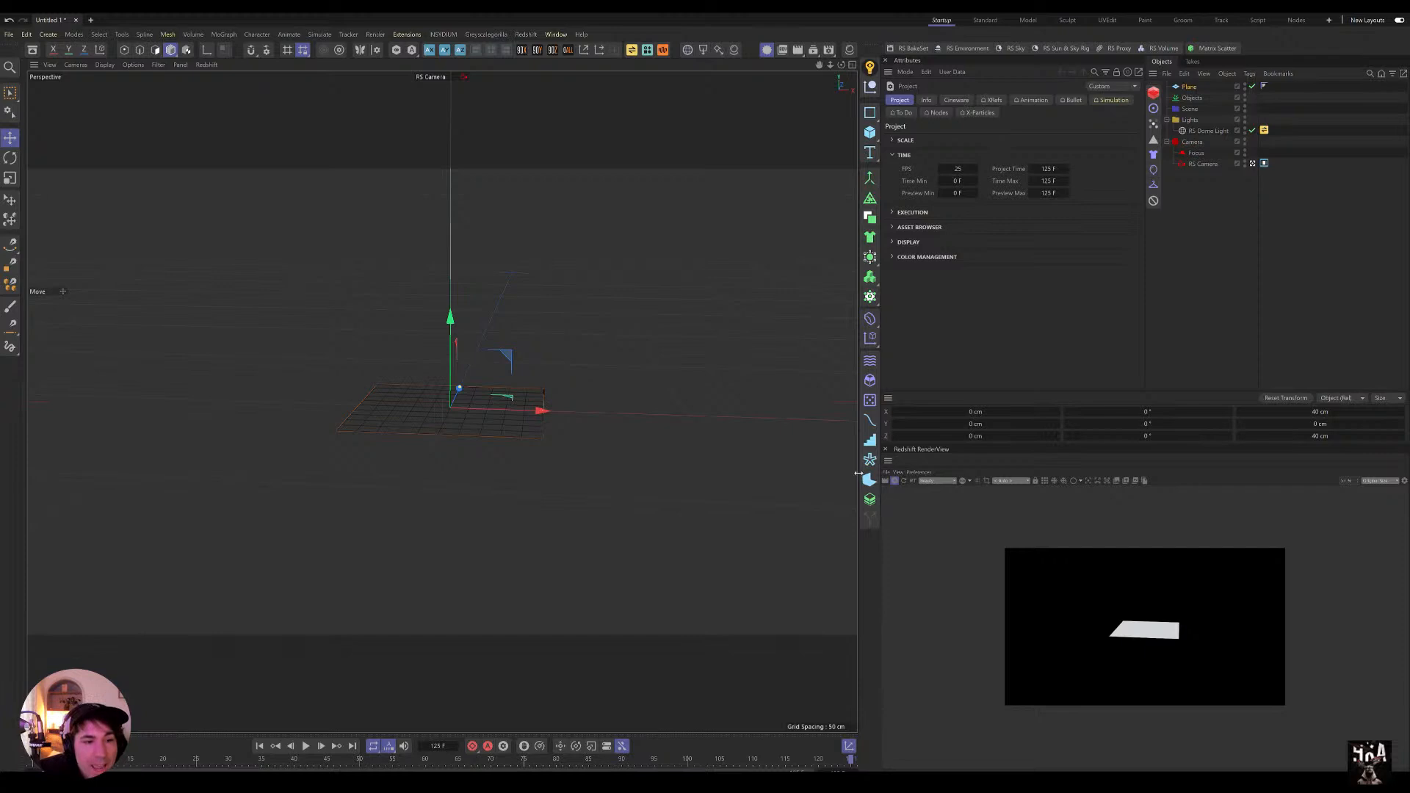
Step: Raise the plane to a height of about 6.2 cm and add a Backdrop object to the scene
click(895, 481)
alt+drag(481, 418, 471, 457)
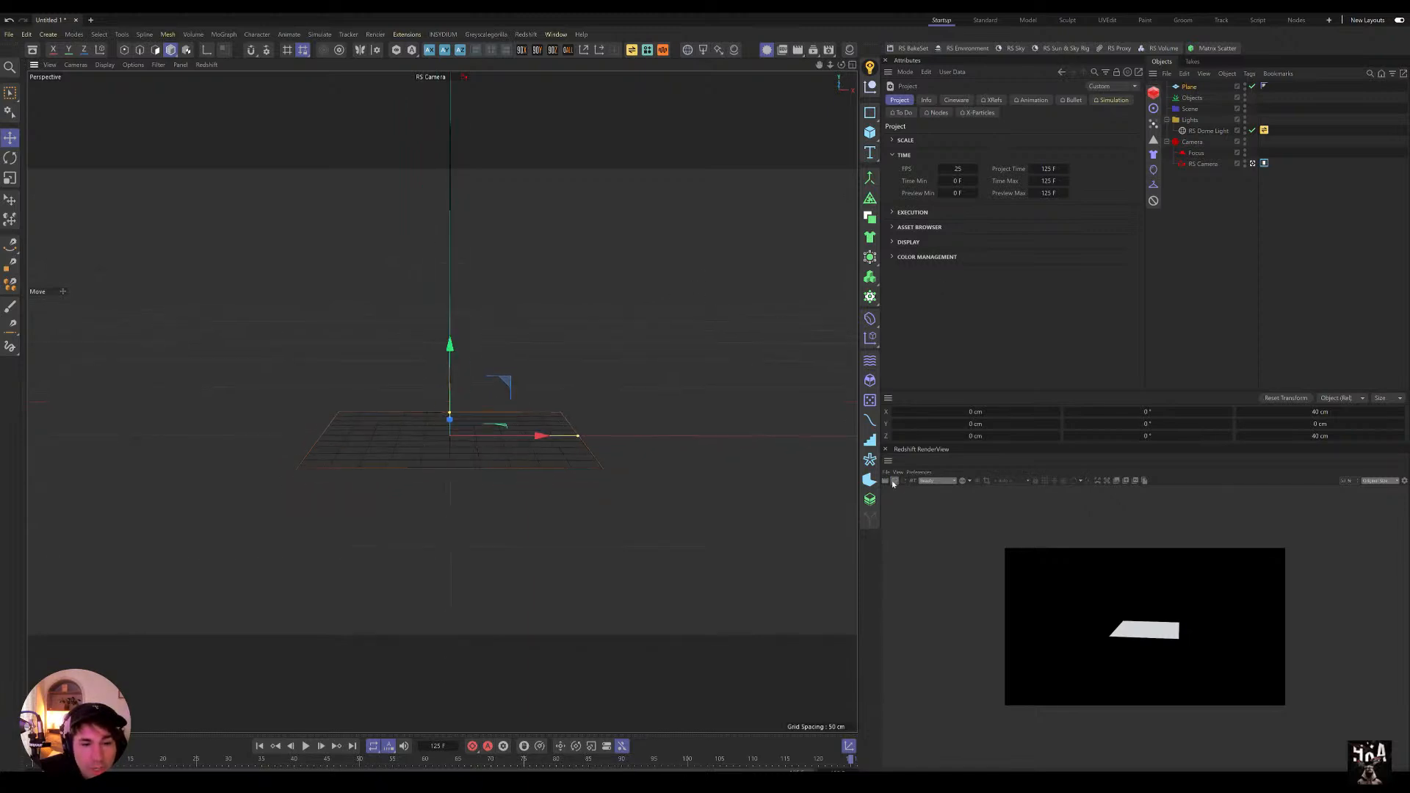
drag(450, 342, 450, 305)
click(869, 479)
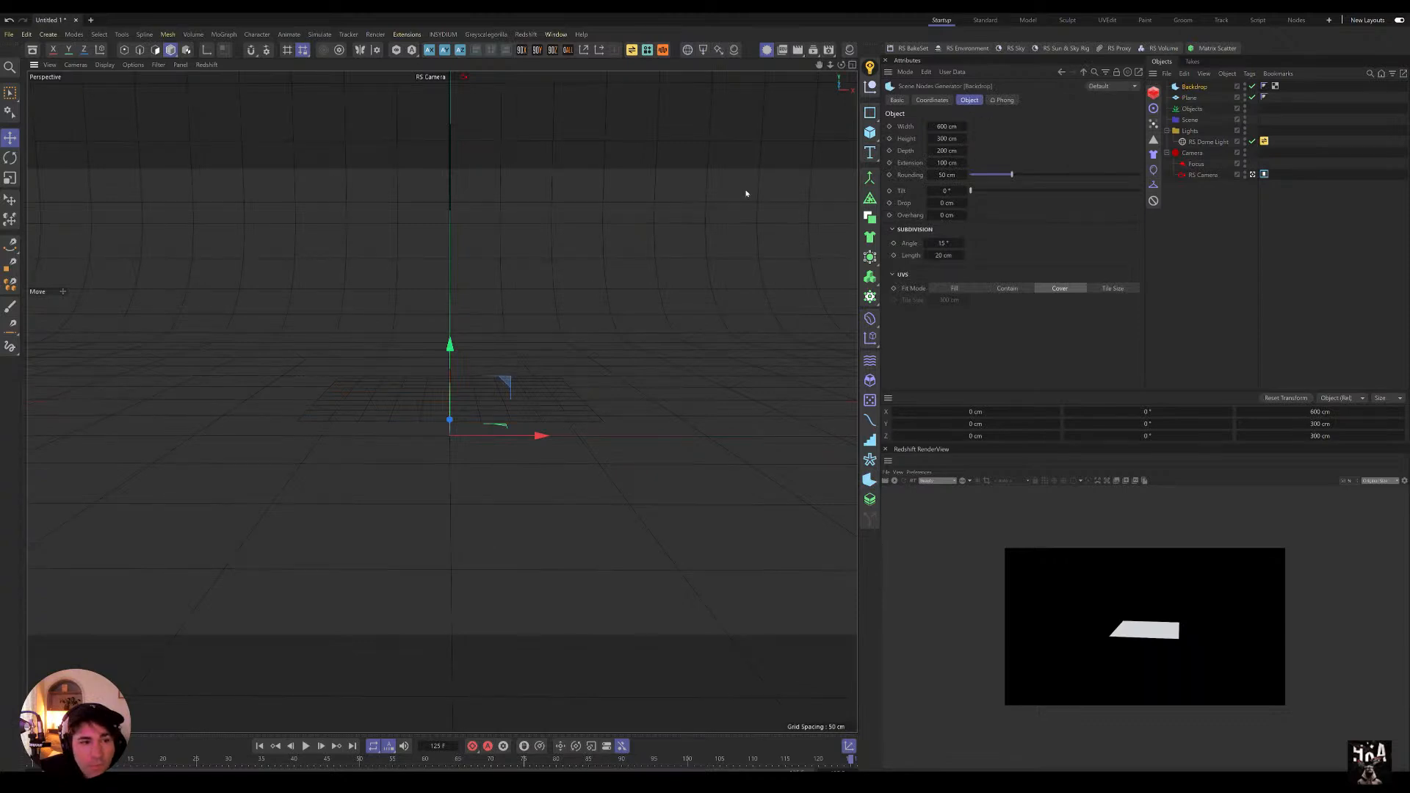
Step: Start the live Redshift render and bring the camera closer to the floating plane
click(894, 481)
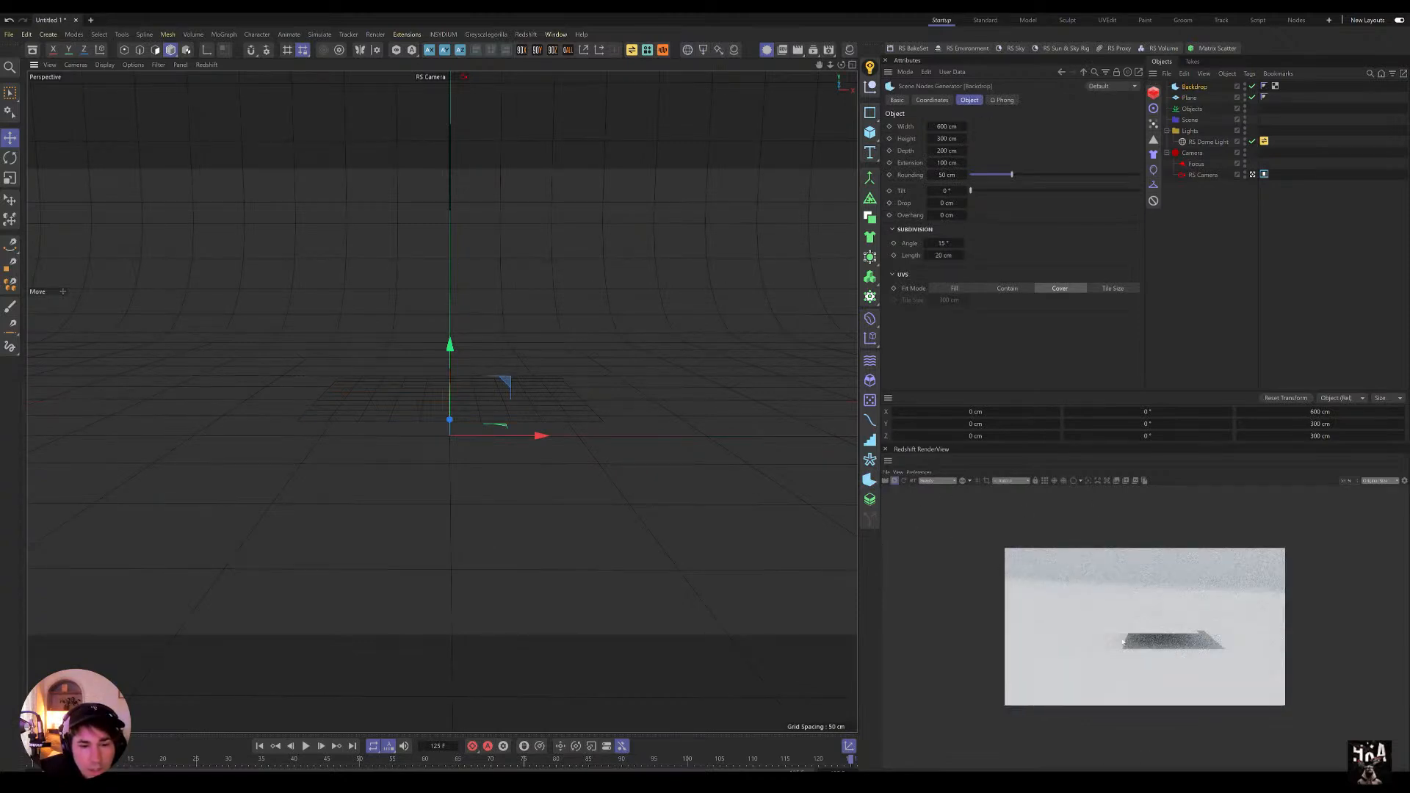
scroll(1143, 625, up, 3)
alt+drag(495, 393, 484, 427)
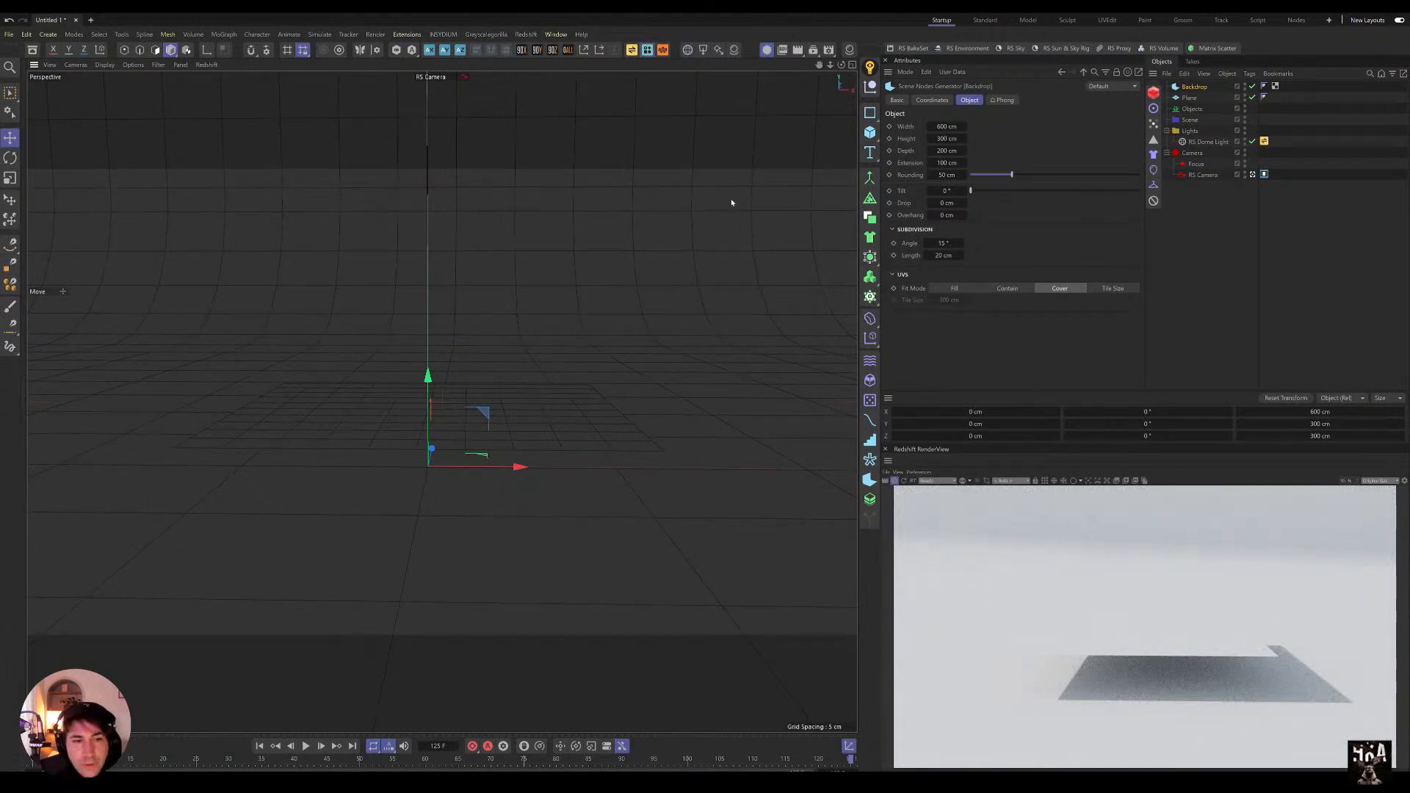
Step: Open an enlarged Plus Library window and show its Colorful Plastic - Redshift materials
key(shift+g)
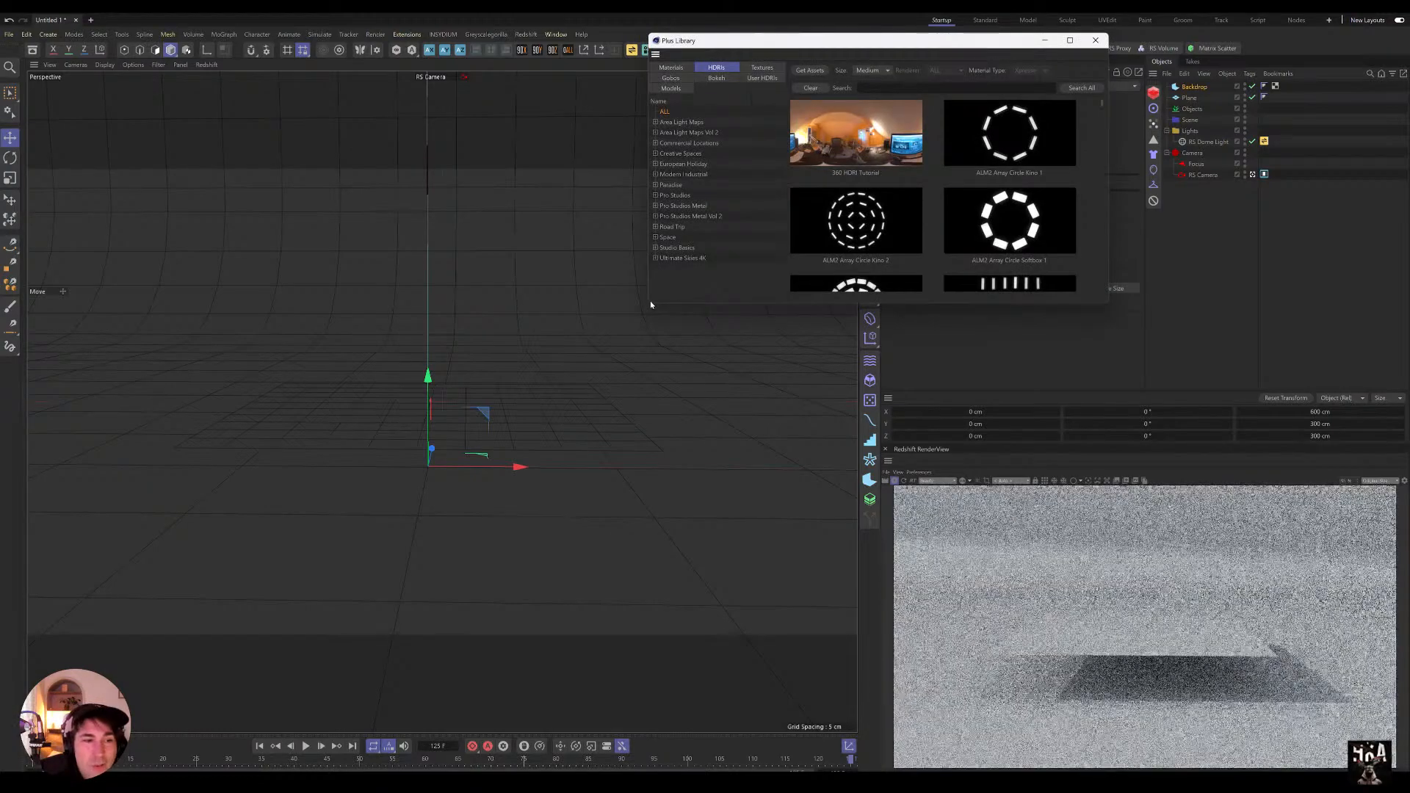
drag(647, 306, 580, 484)
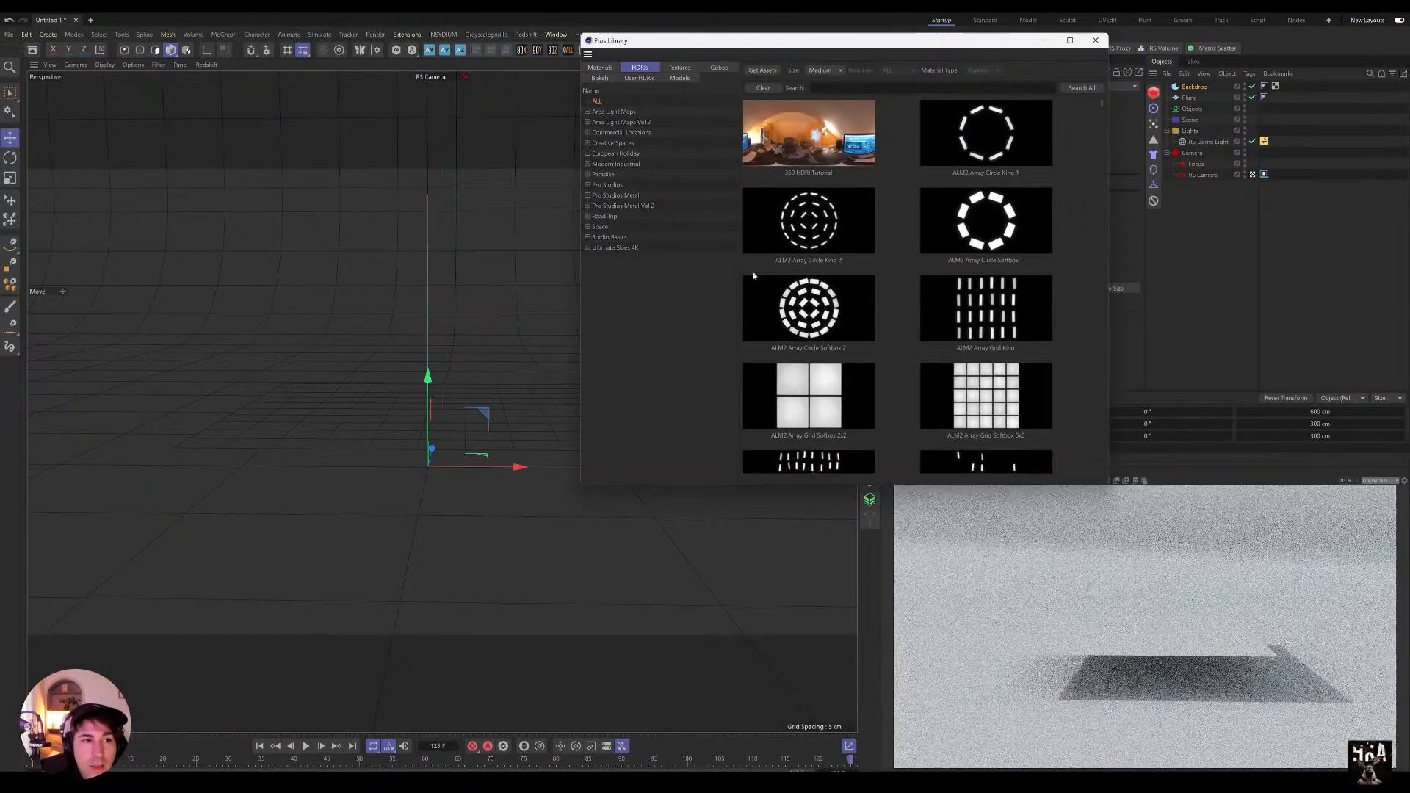
click(611, 70)
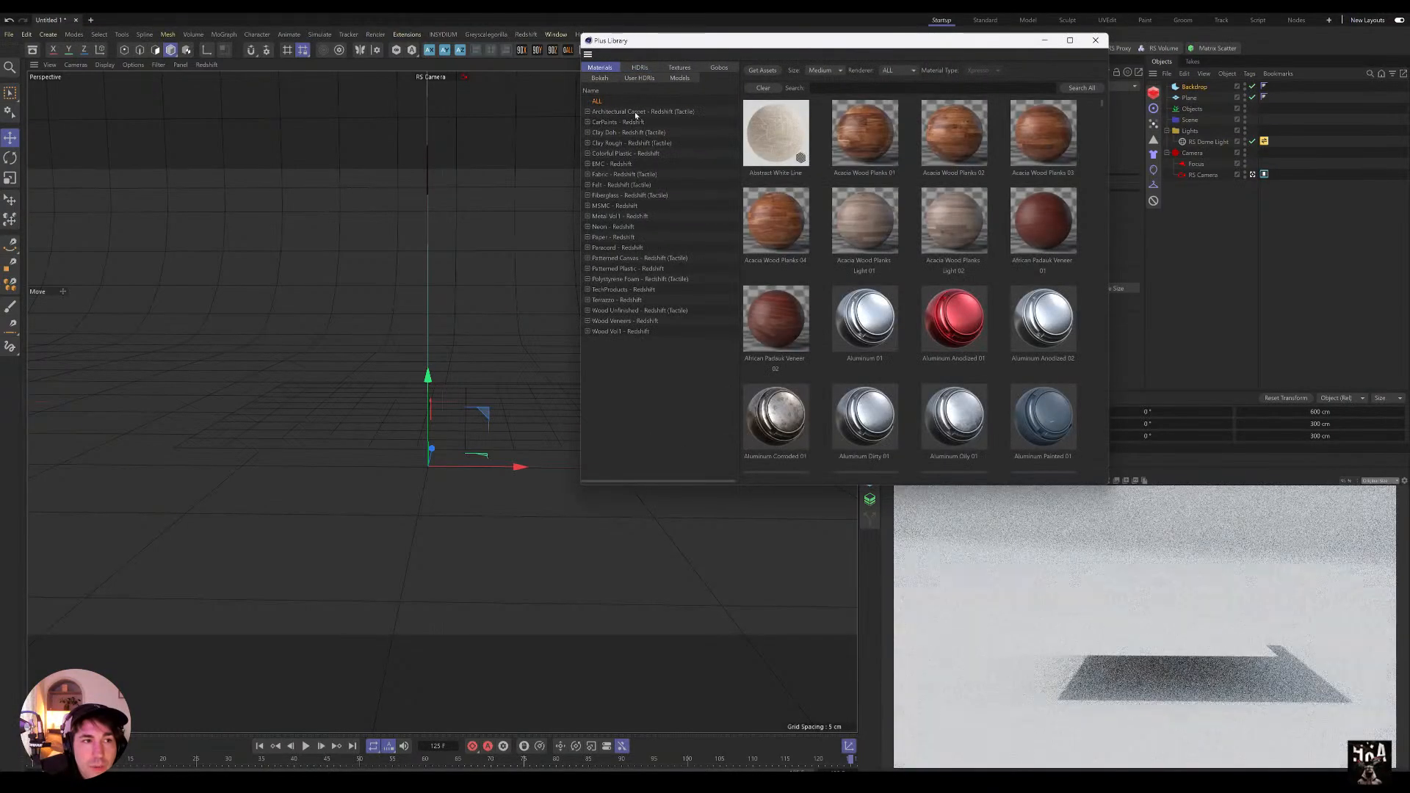
click(620, 154)
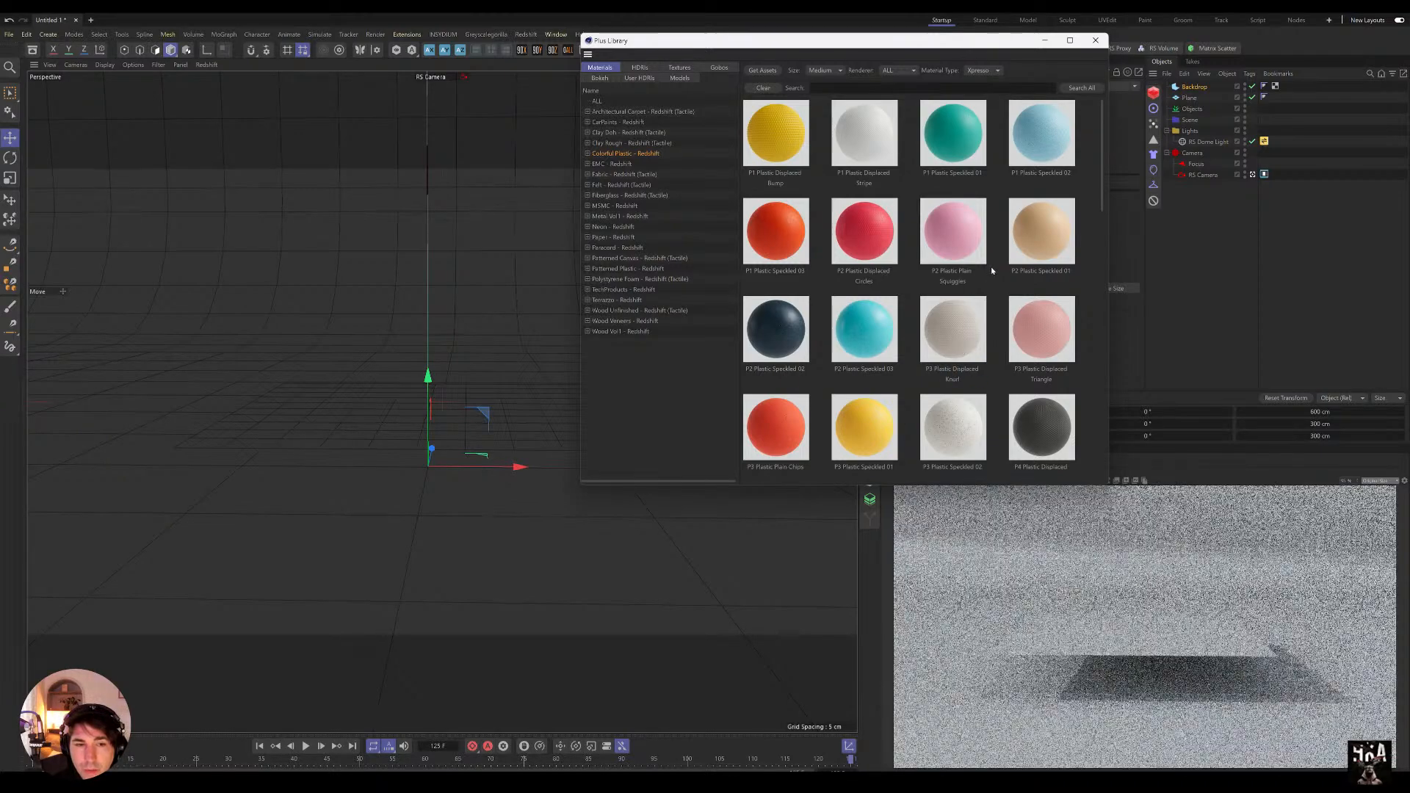
Step: Apply the P2 Plastic Speckled 02 material from the library to the plane
click(796, 160)
click(865, 150)
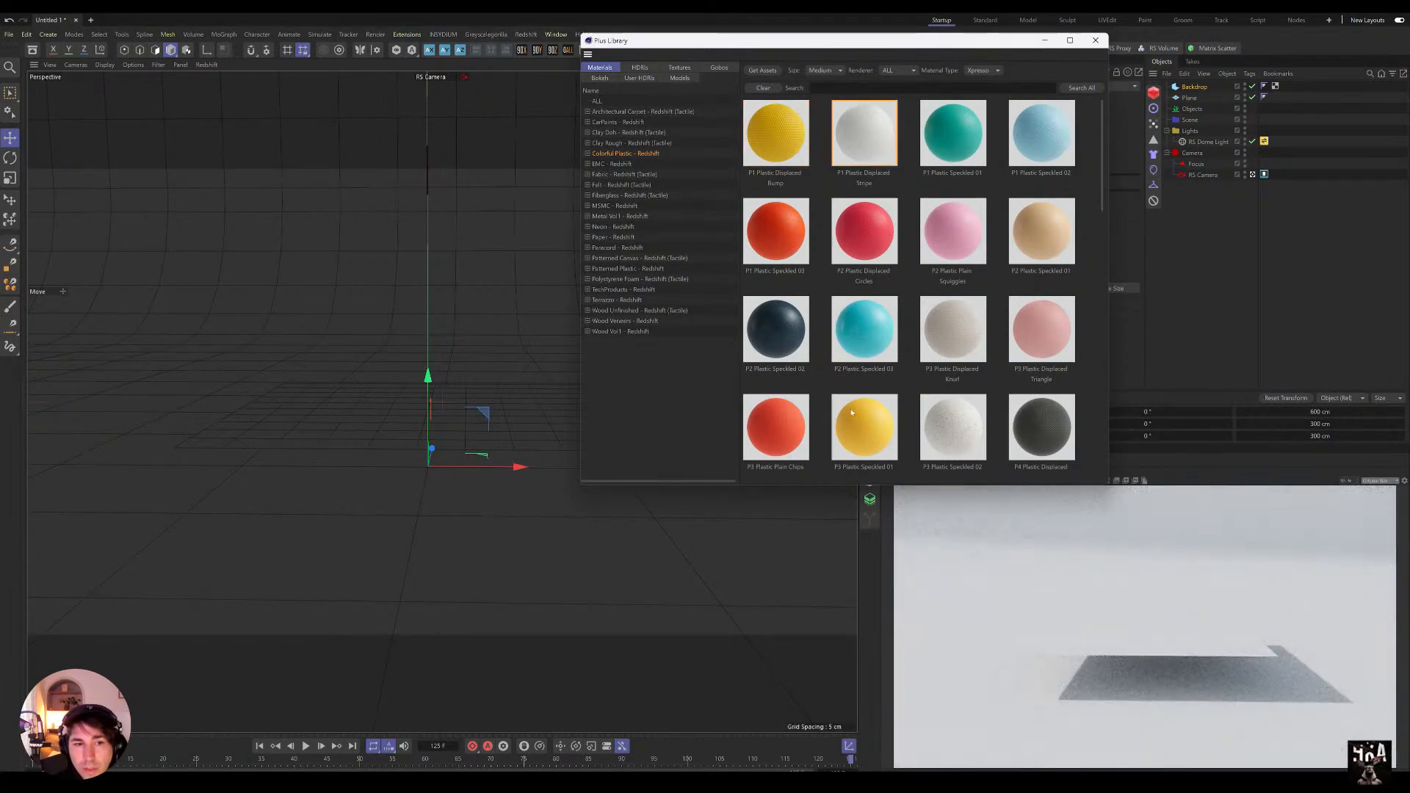
click(878, 345)
click(786, 342)
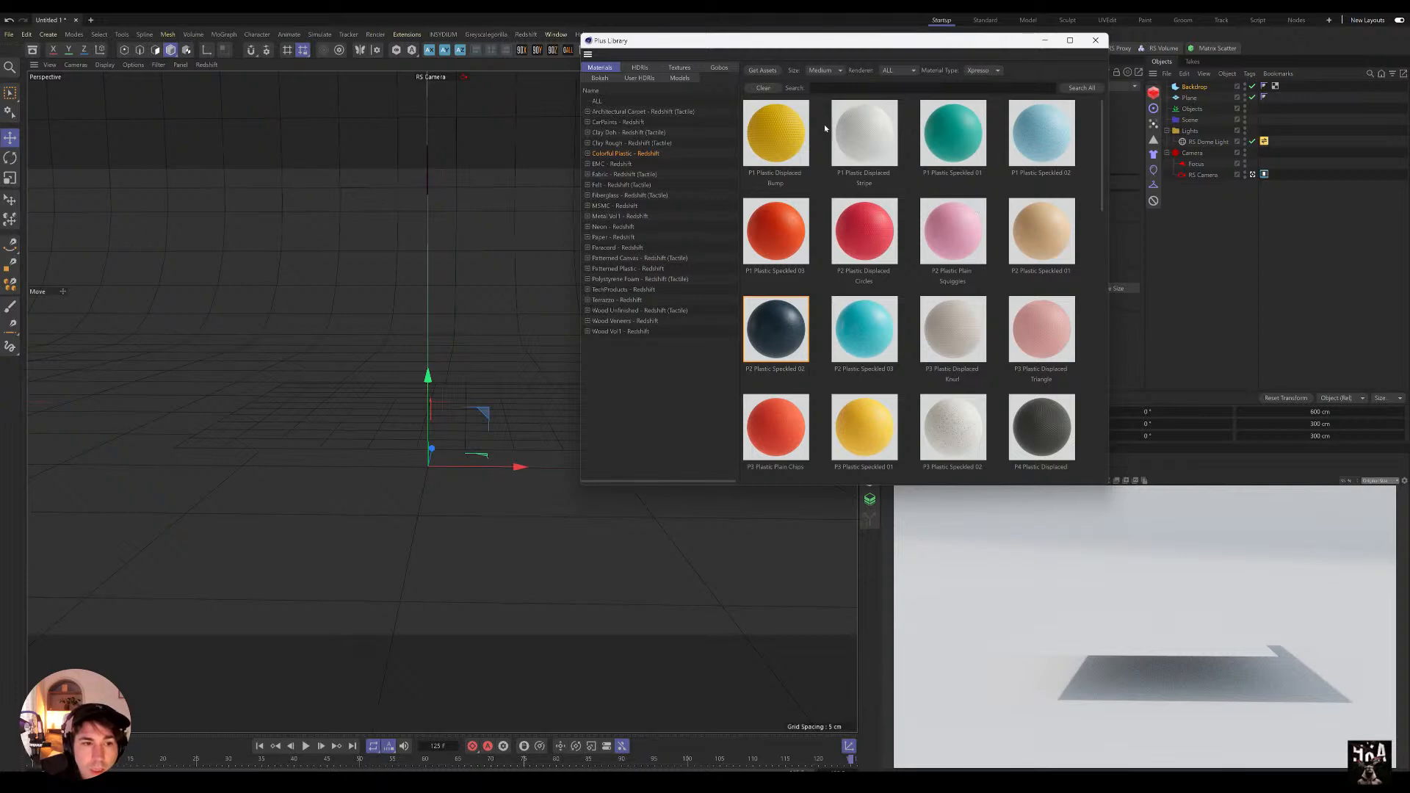
drag(862, 35, 686, 62)
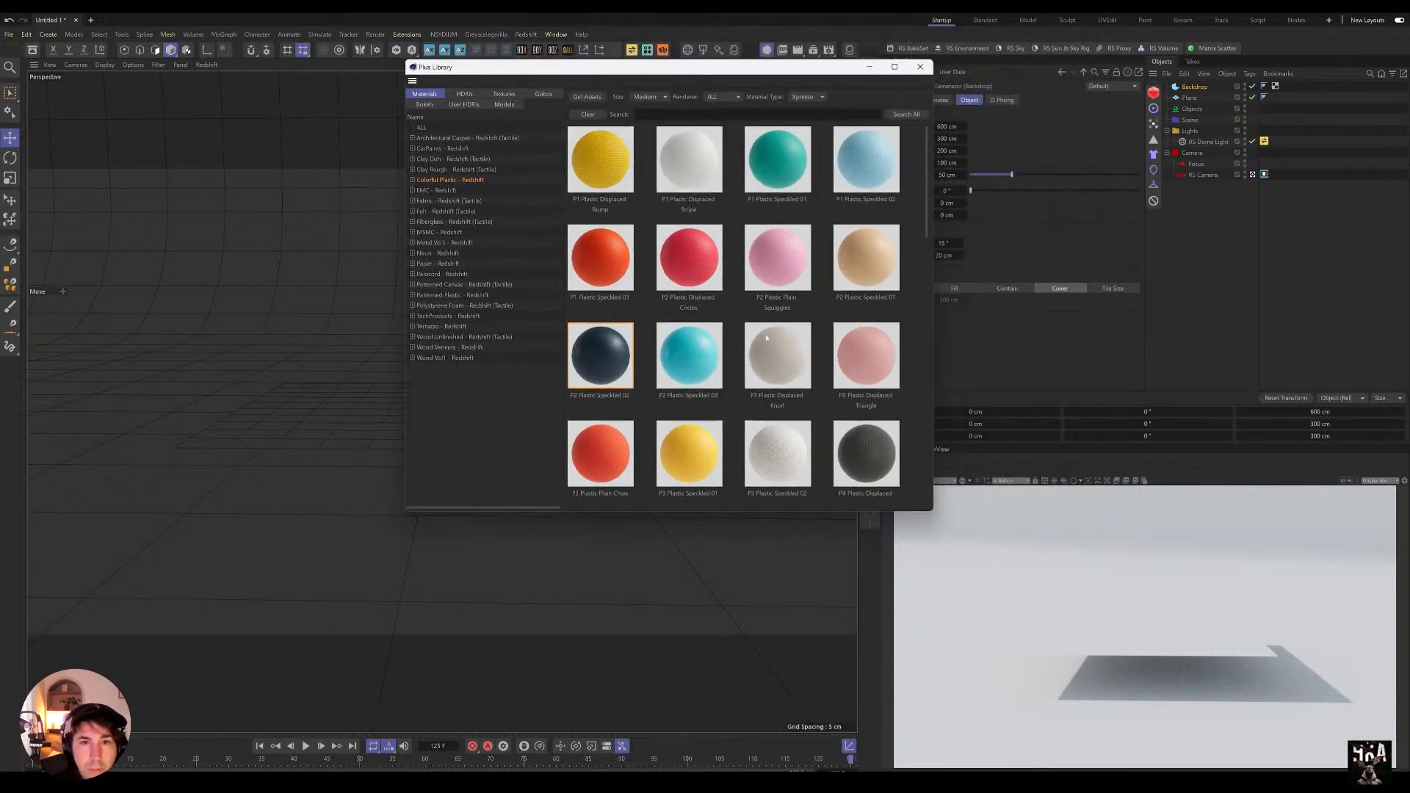
drag(600, 354, 1189, 98)
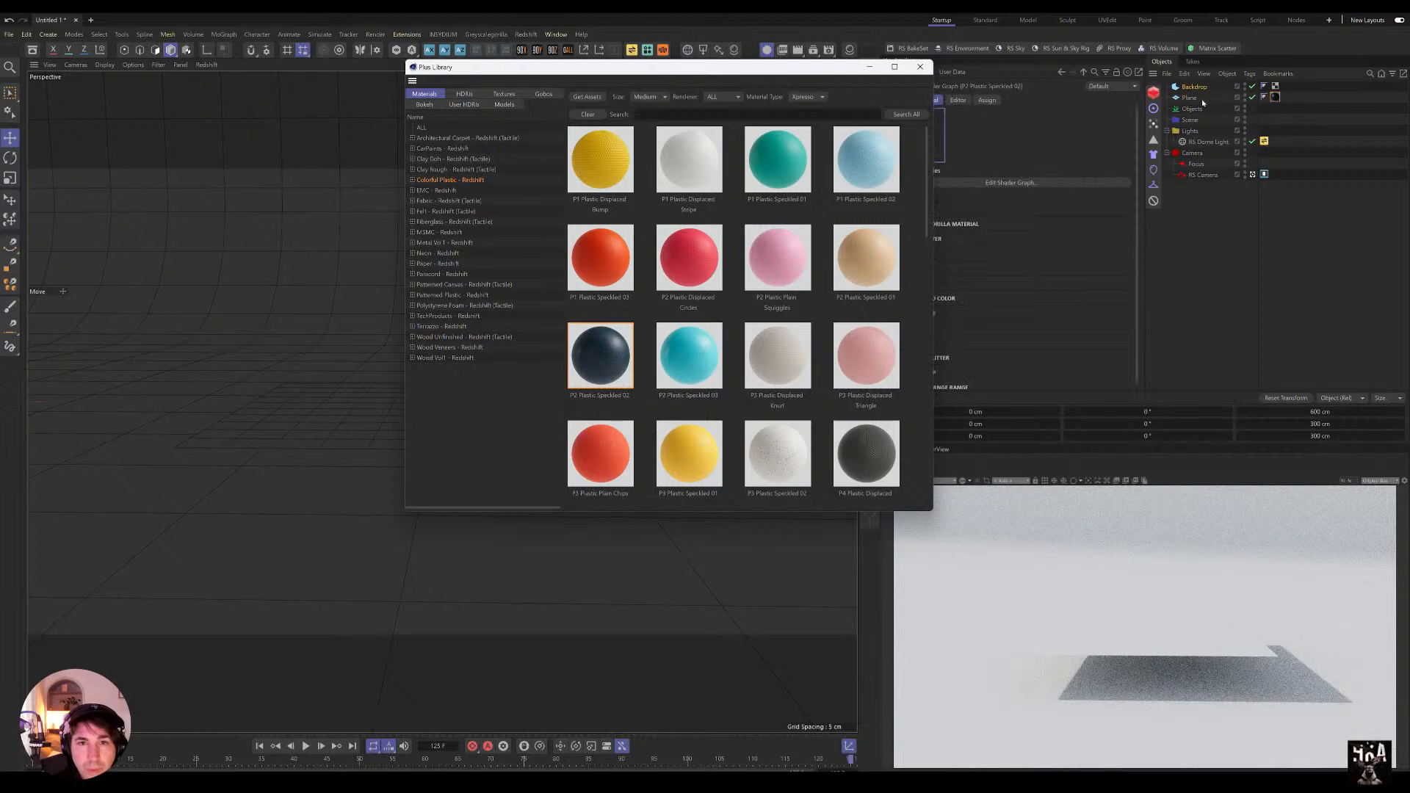
Step: Filter the library to Redshift with material type Node and replace the plane's material with the node version of P2 Plastic Speckled 02
drag(821, 78, 792, 86)
click(694, 105)
click(699, 144)
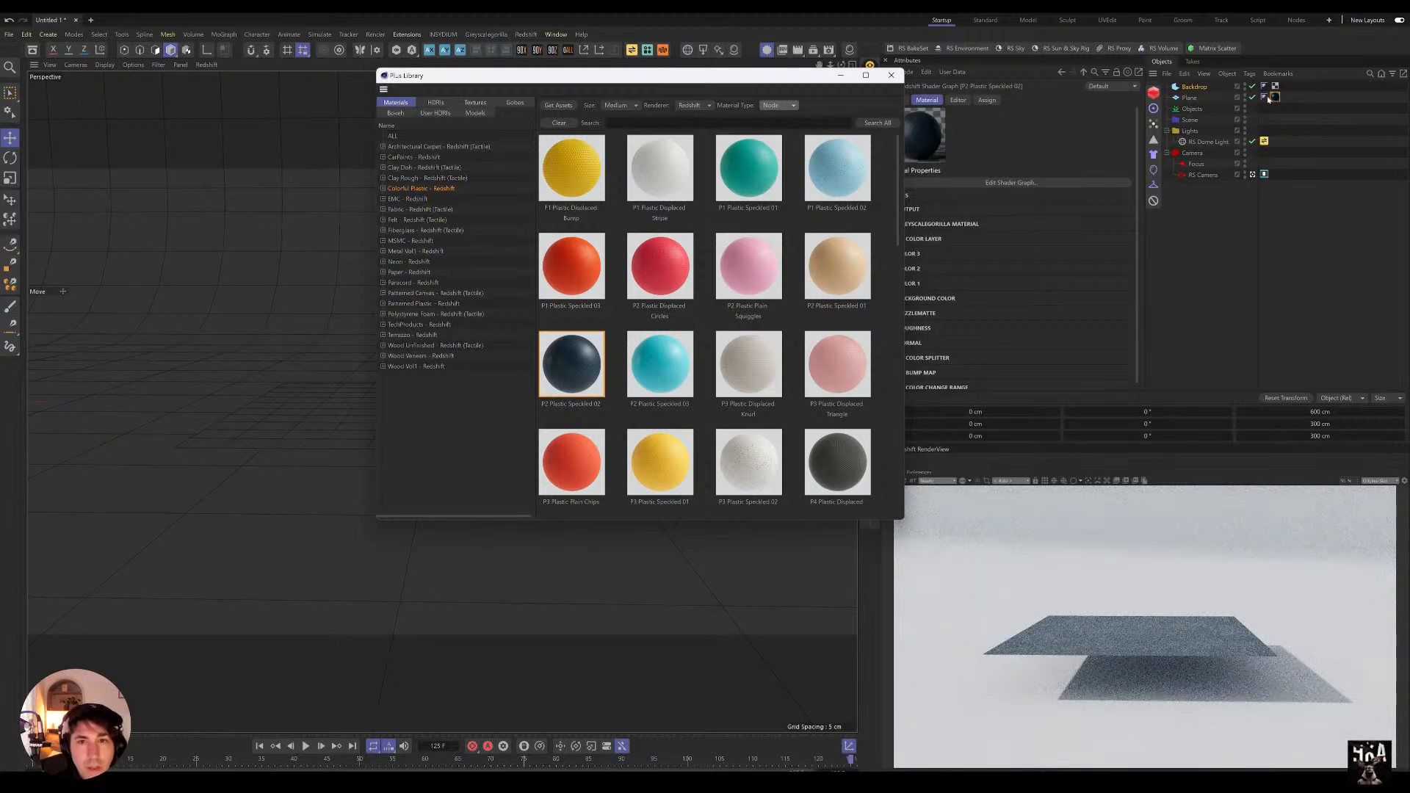
key(Delete)
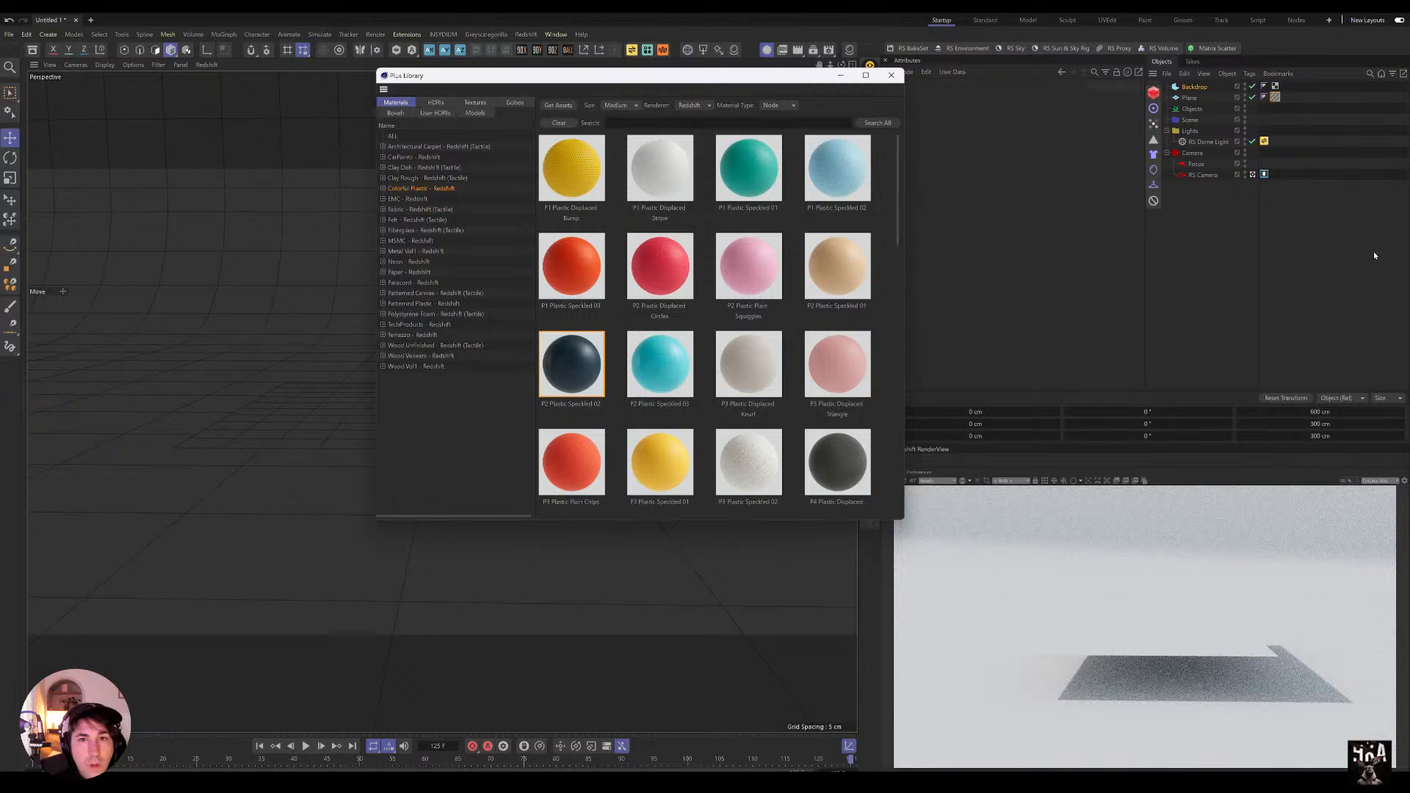
Step: Examine the plane material's node graph in the Node Editor, then close the editor and the Plus Library
click(1274, 97)
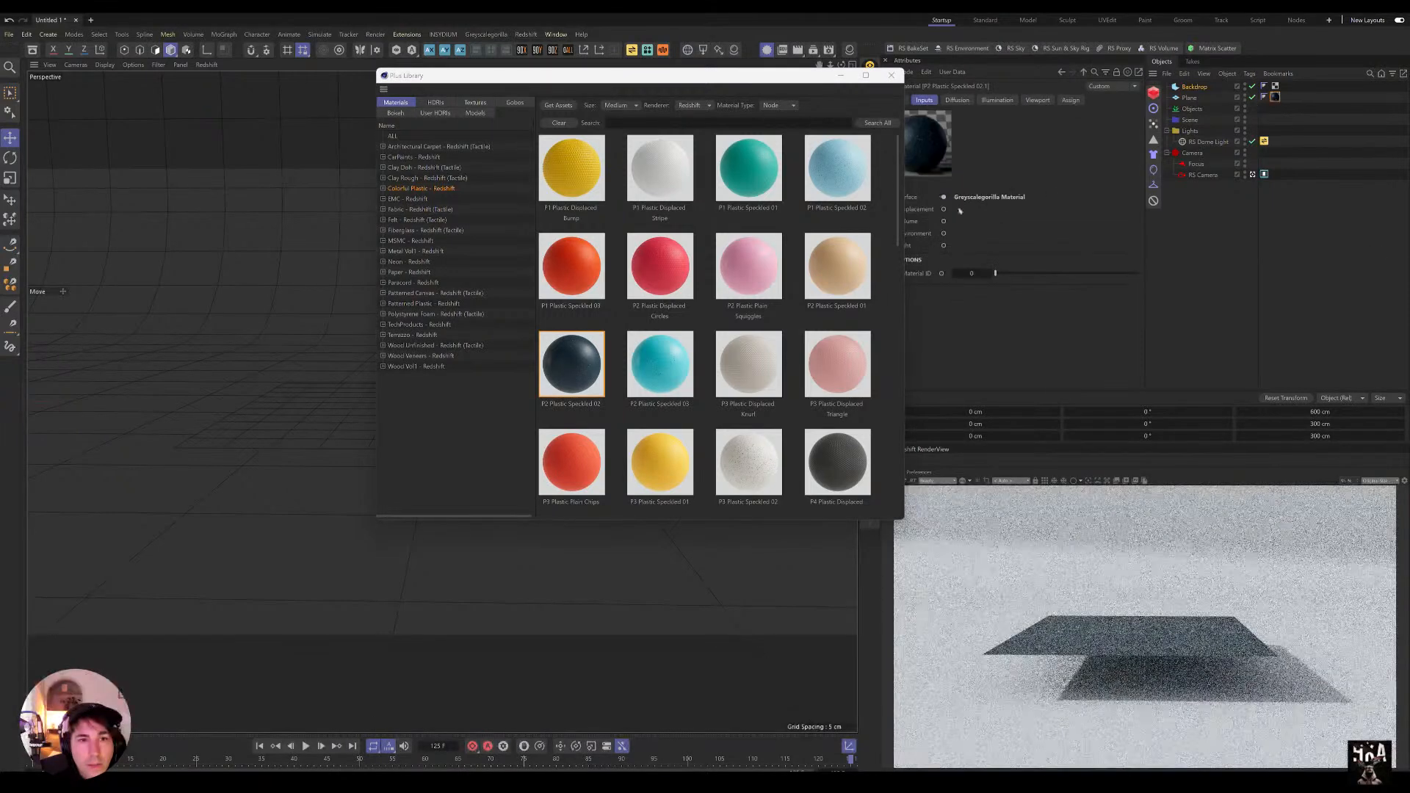
right_click(944, 197)
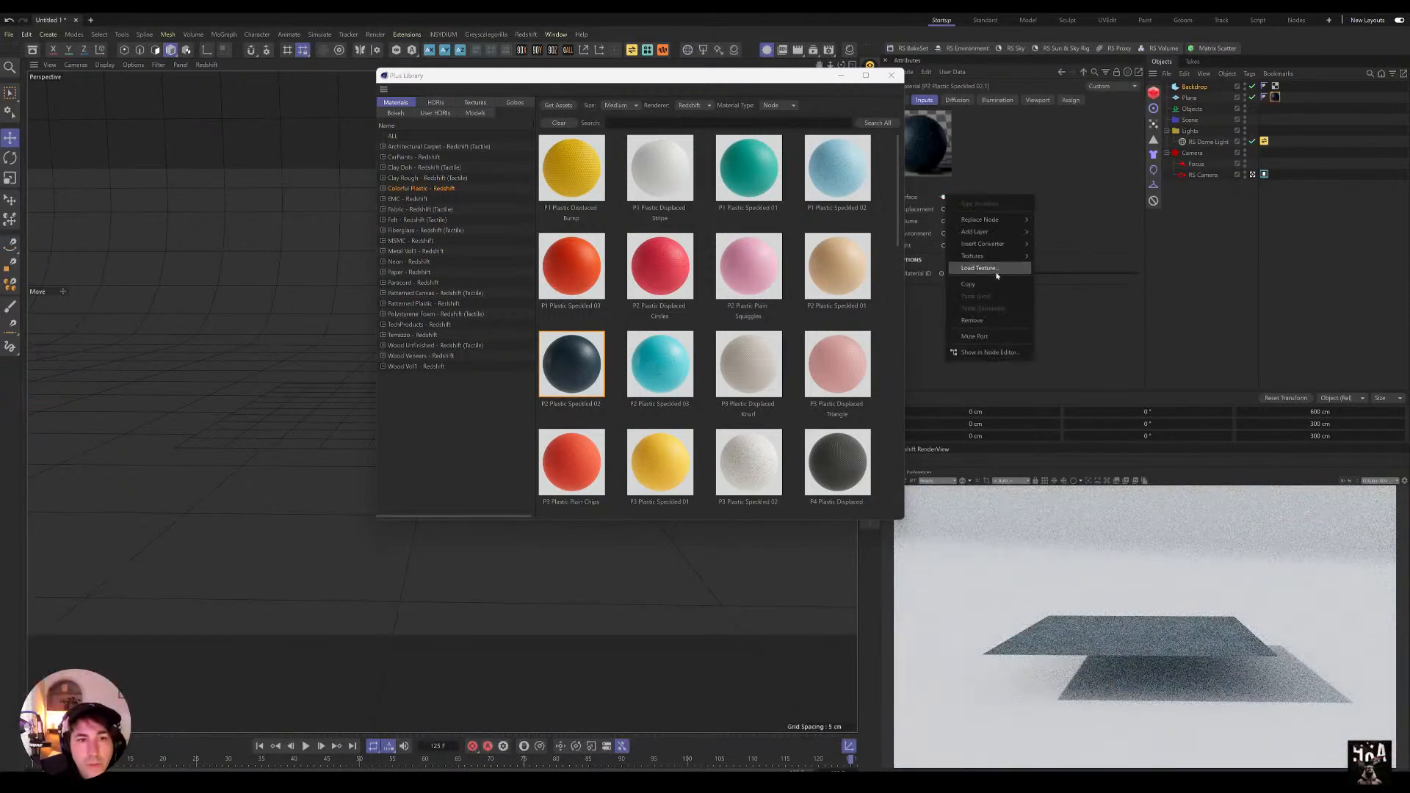
click(988, 352)
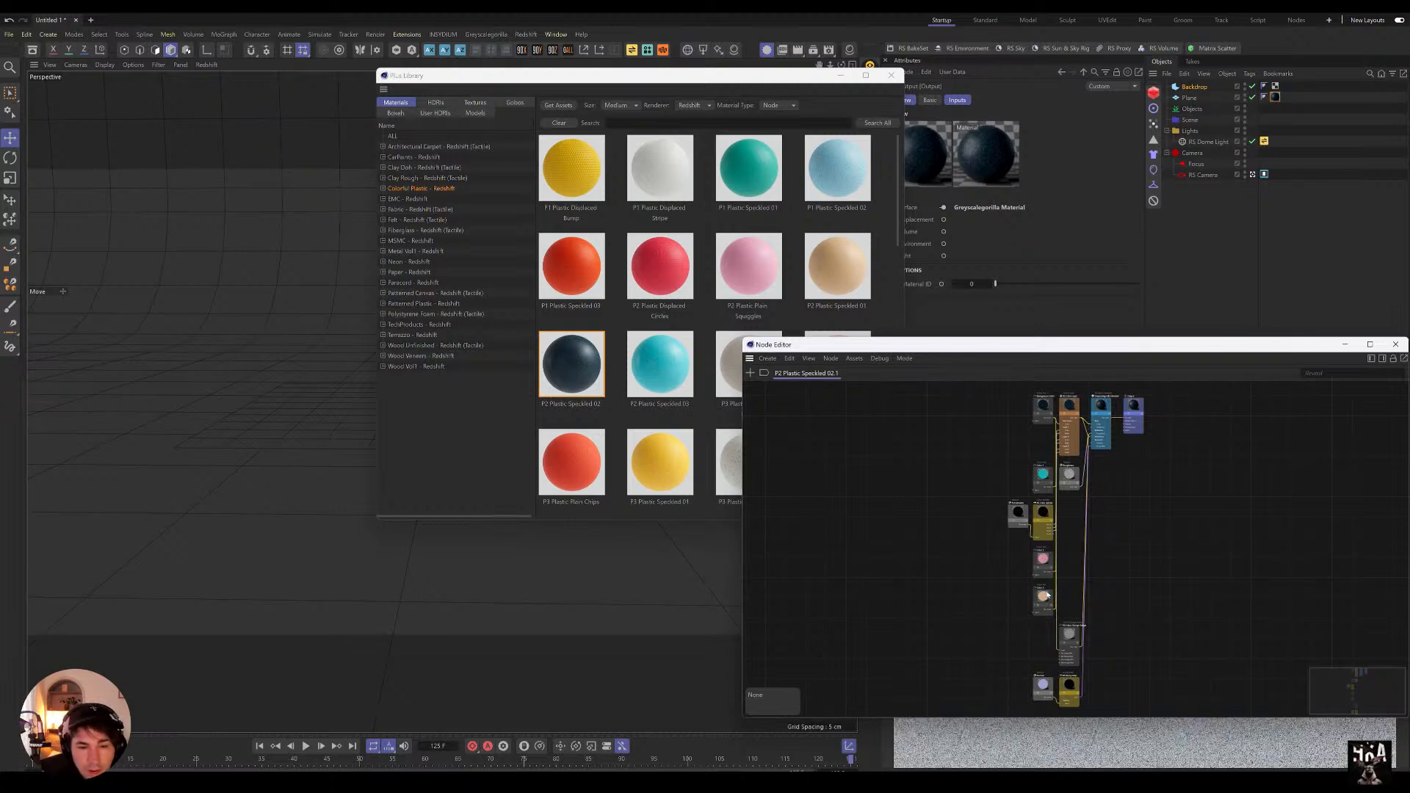
scroll(1048, 595, down, 3)
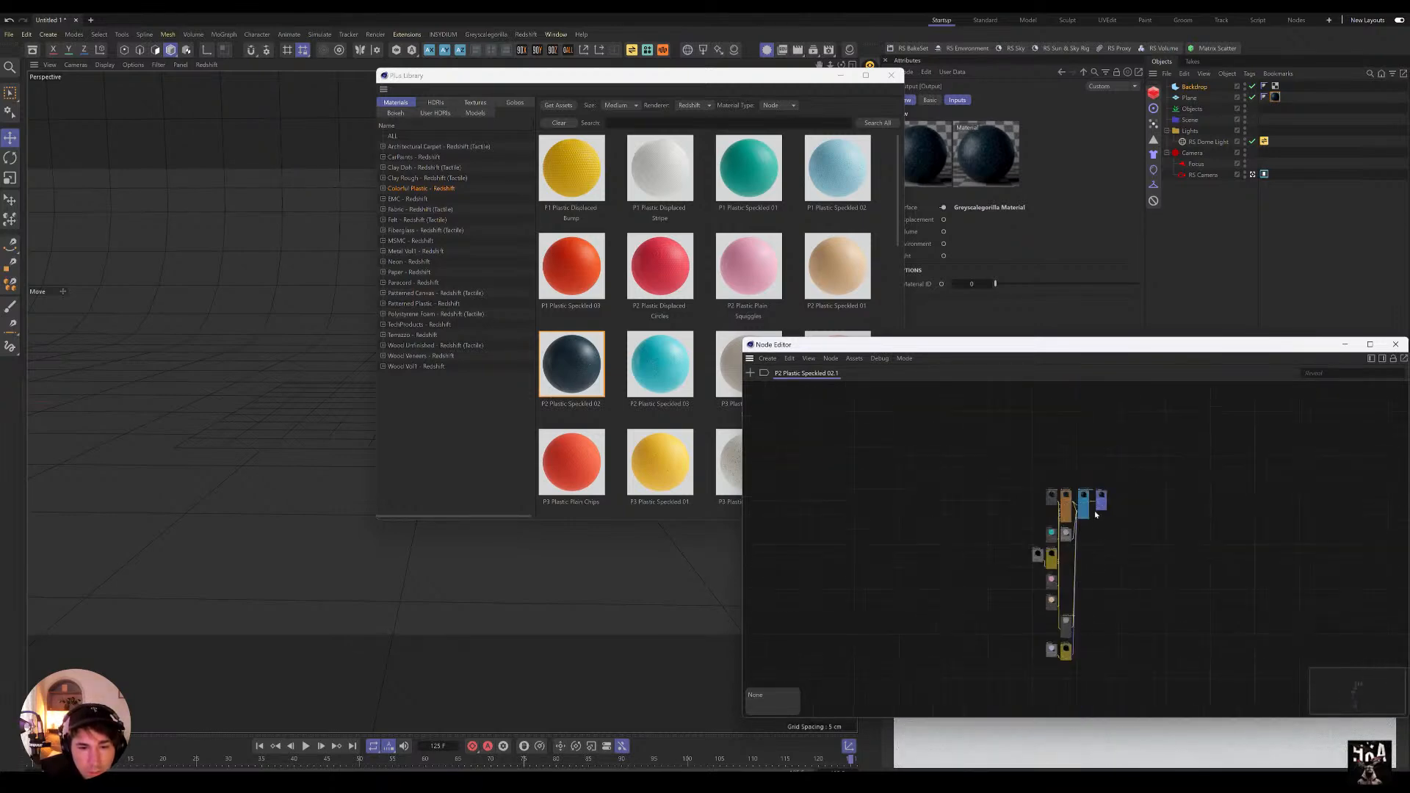
scroll(1095, 519, up, 5)
scroll(1114, 531, down, 6)
scroll(1090, 637, up, 3)
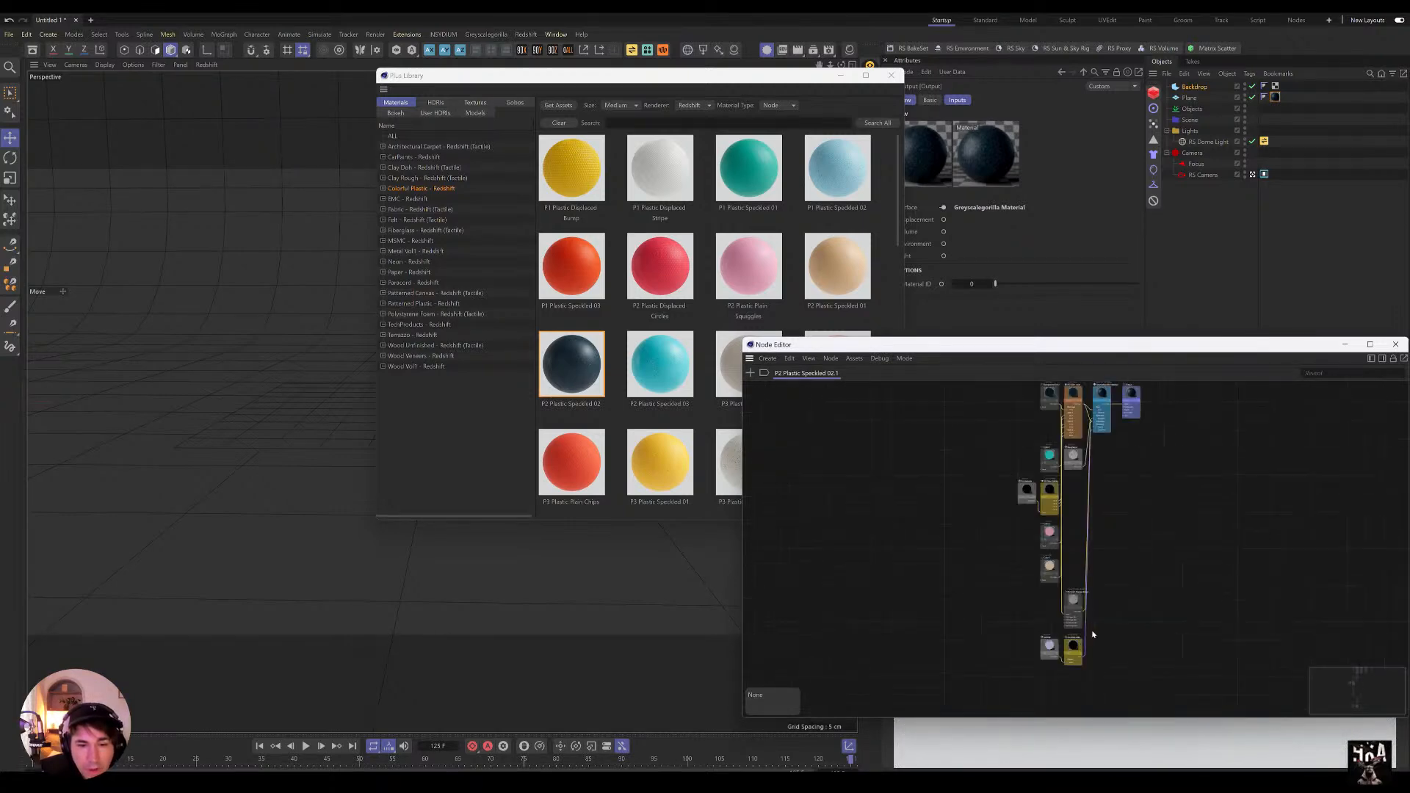
click(1395, 344)
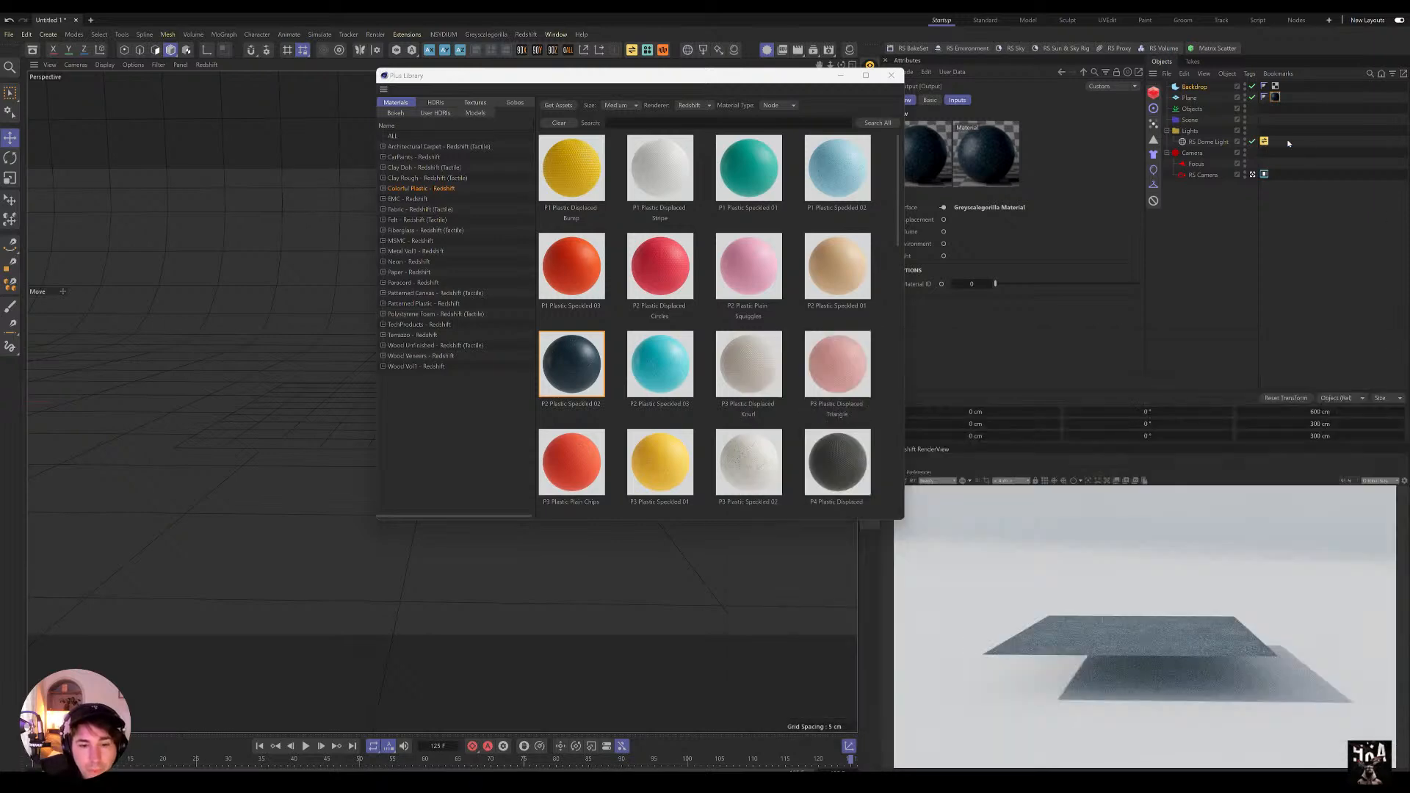
click(891, 75)
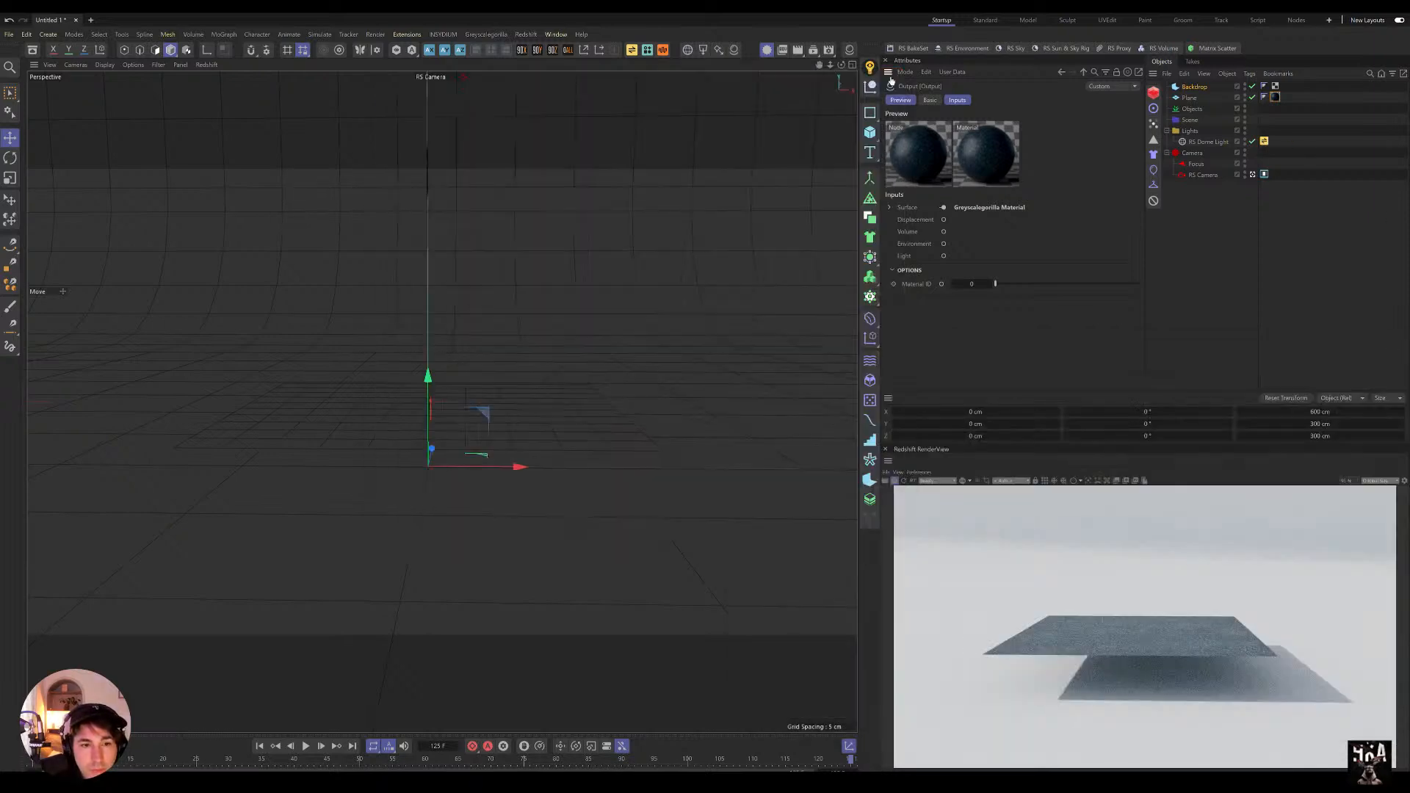
Step: Duplicate the 40 cm plane, accepting the change of its texture paths to absolute paths
alt+right_drag(563, 419, 536, 439)
alt+middle_drag(552, 404, 534, 423)
alt+right_drag(489, 437, 547, 449)
click(1189, 98)
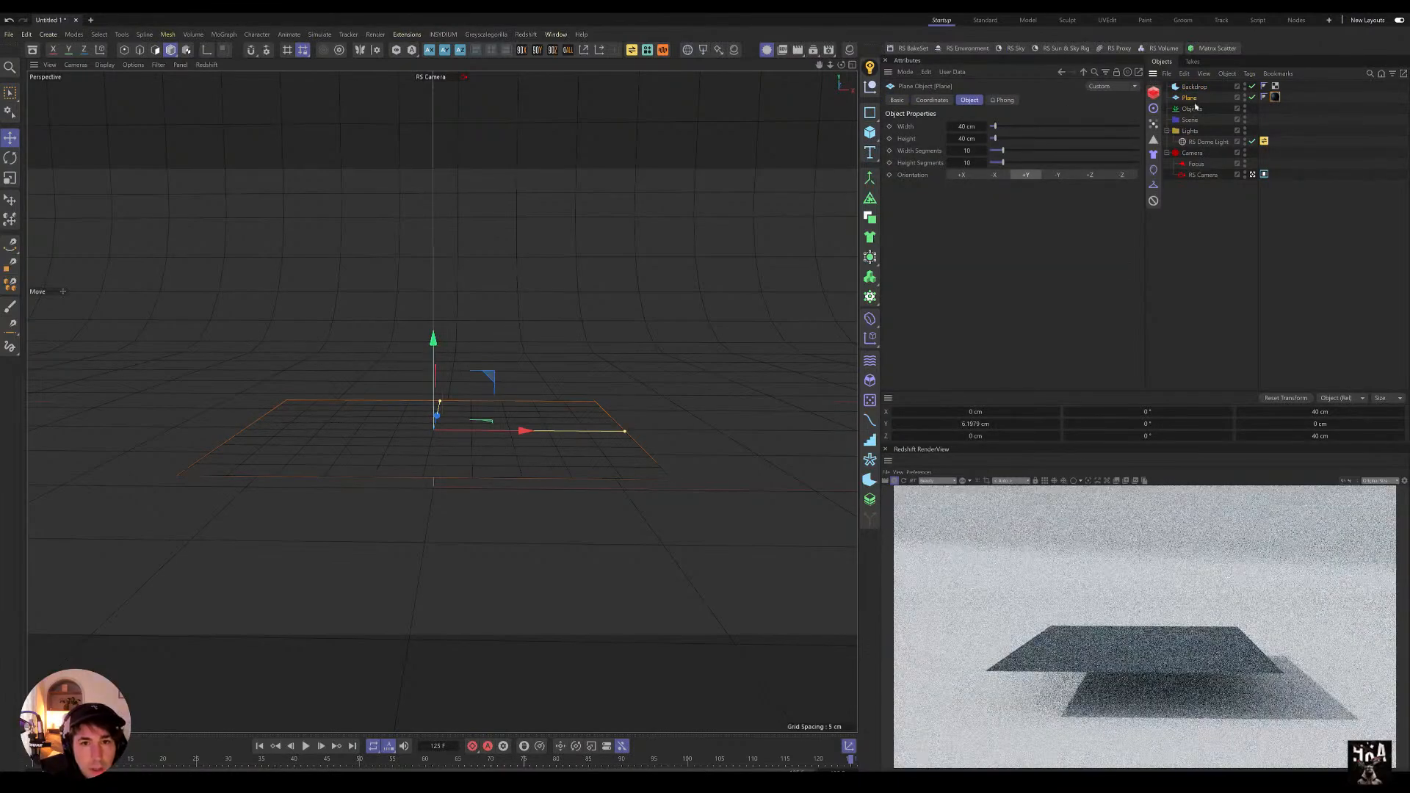
key(ctrl+c)
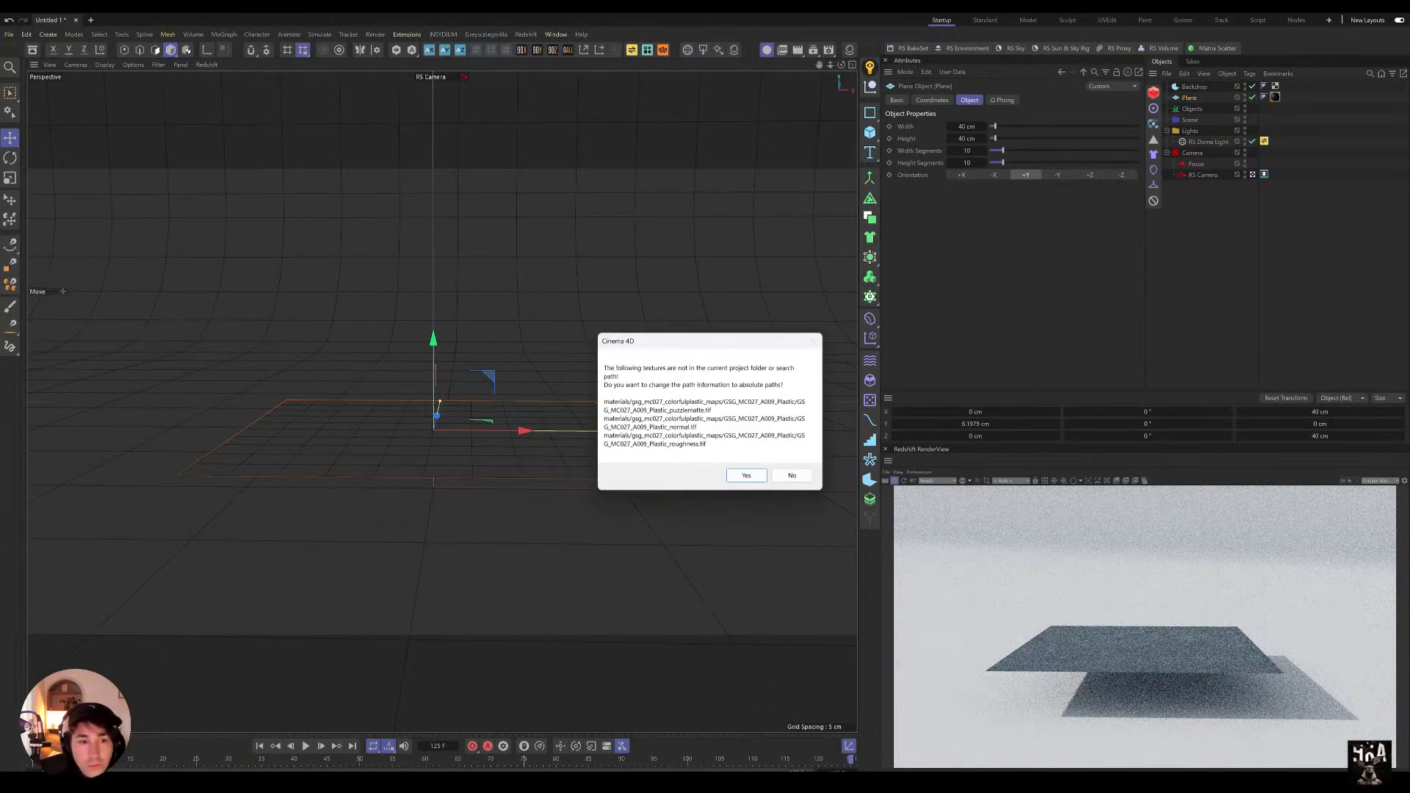
click(746, 475)
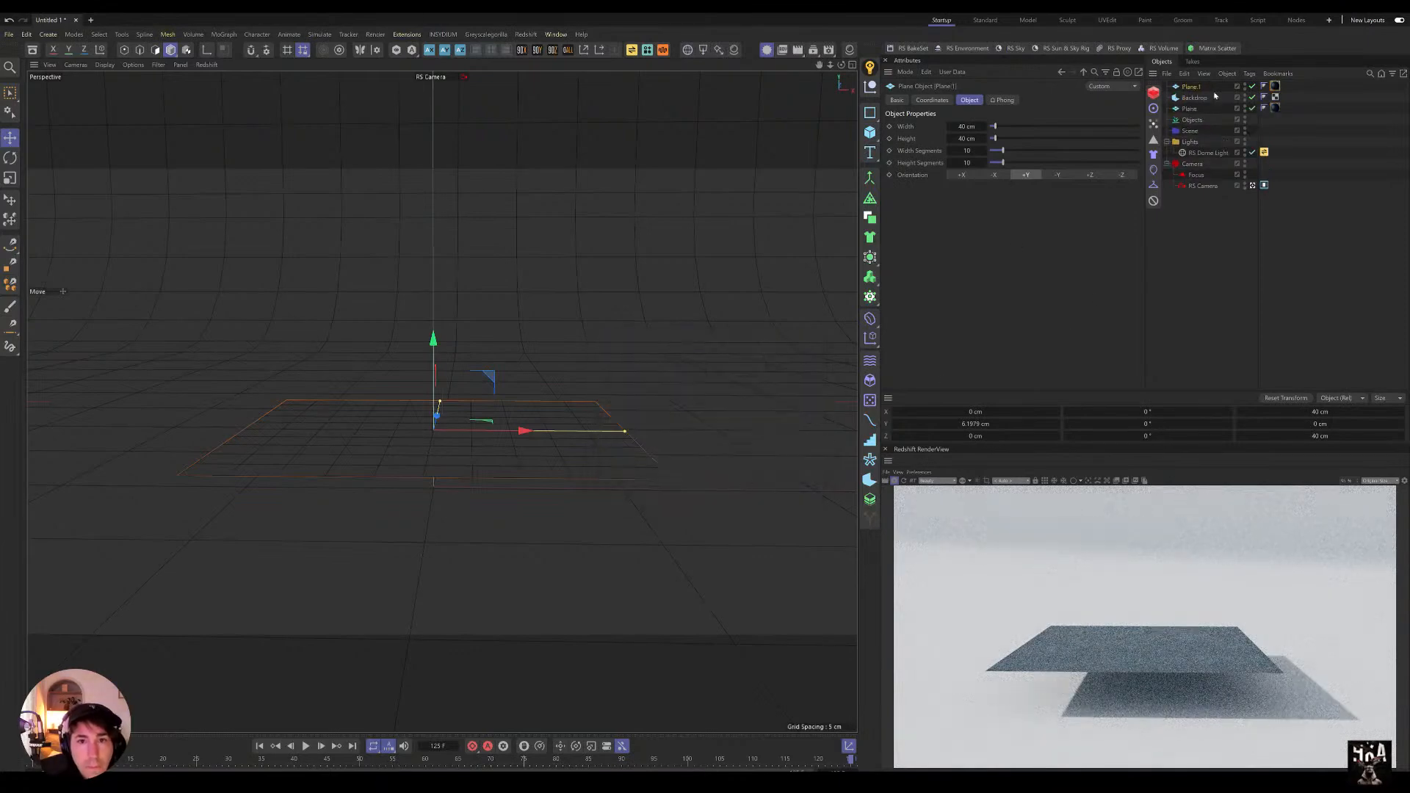
Step: Remove the material tag from the copied plane and place the copy between the Backdrop and the original plane in the hierarchy
click(1275, 85)
key(Delete)
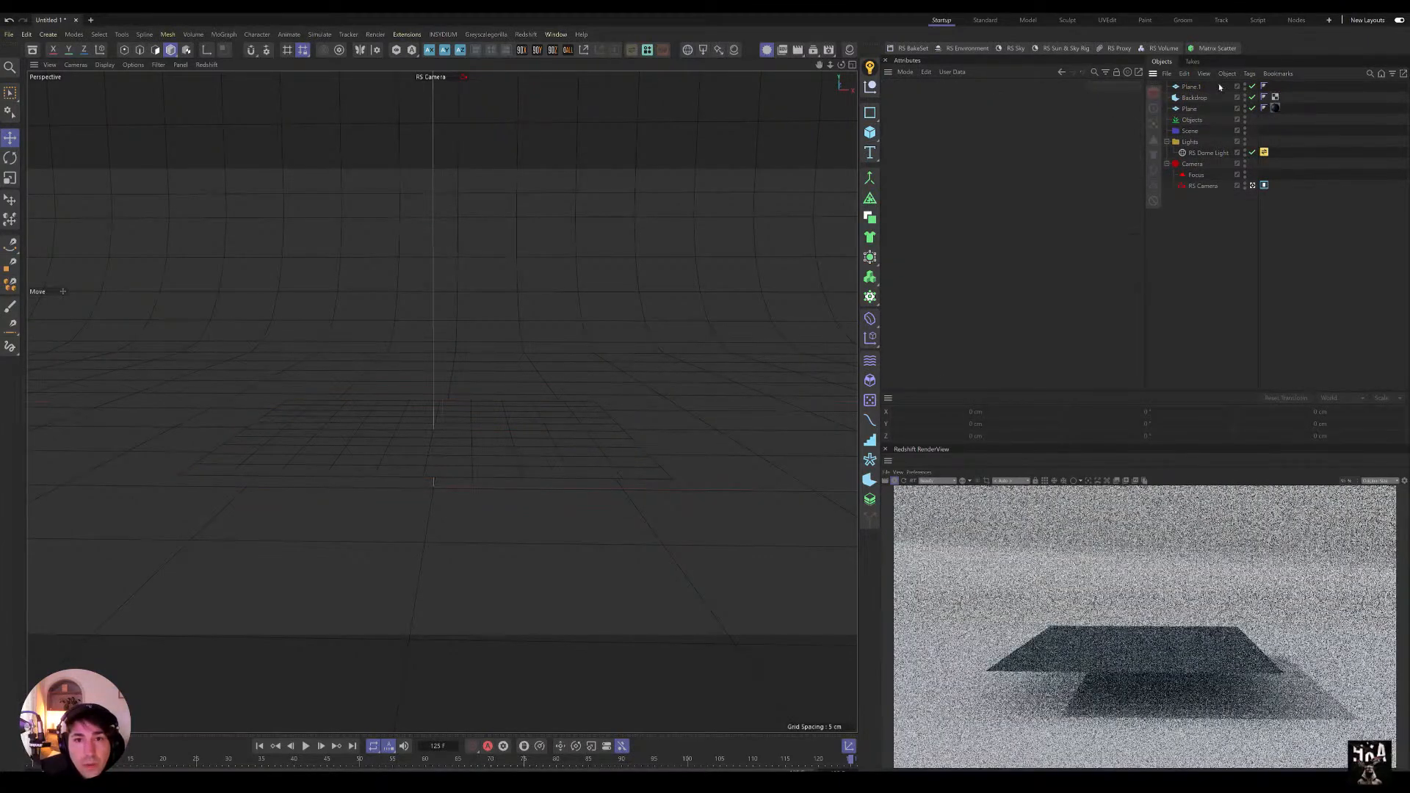
drag(1199, 89, 1191, 103)
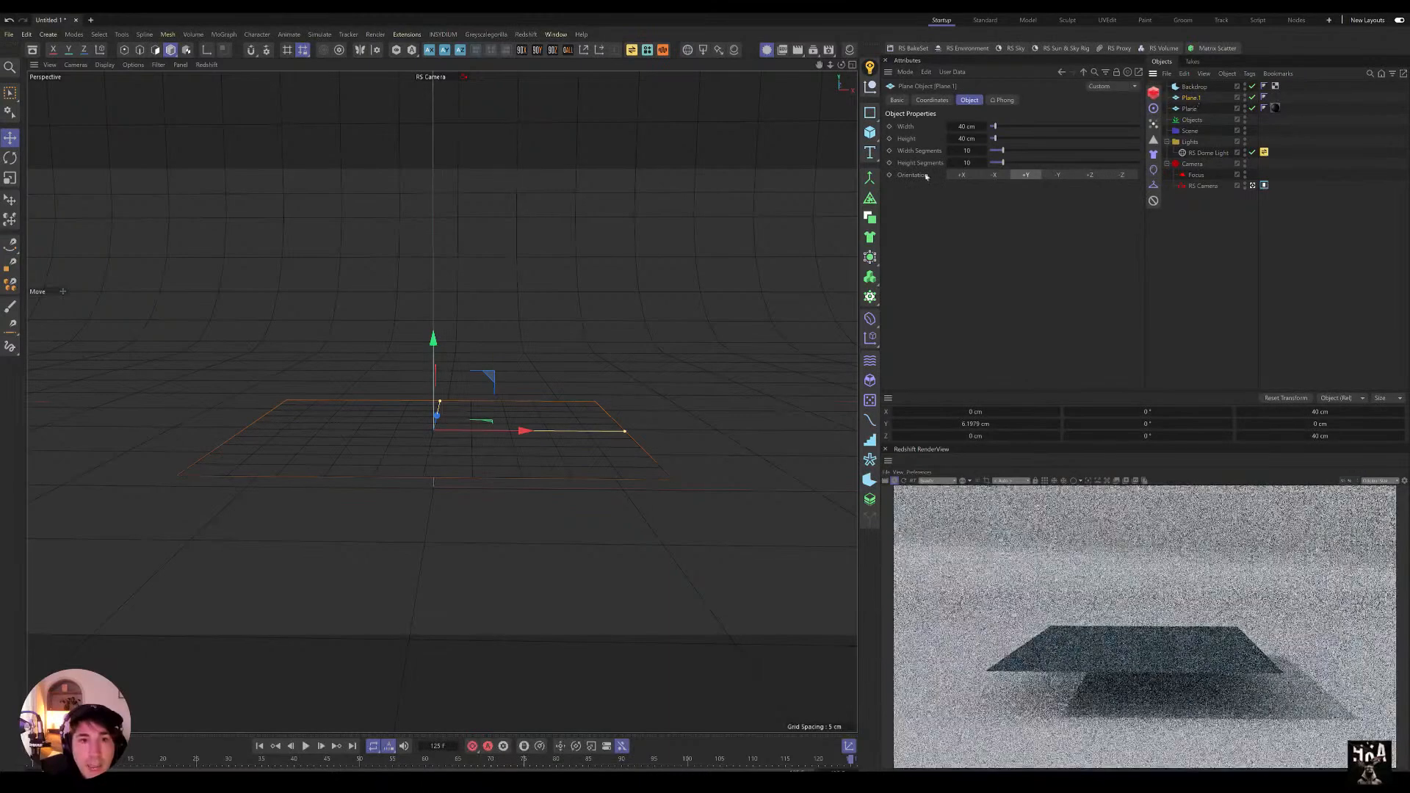
Step: Set the copied plane's Y position to 10 cm
click(920, 99)
click(936, 152)
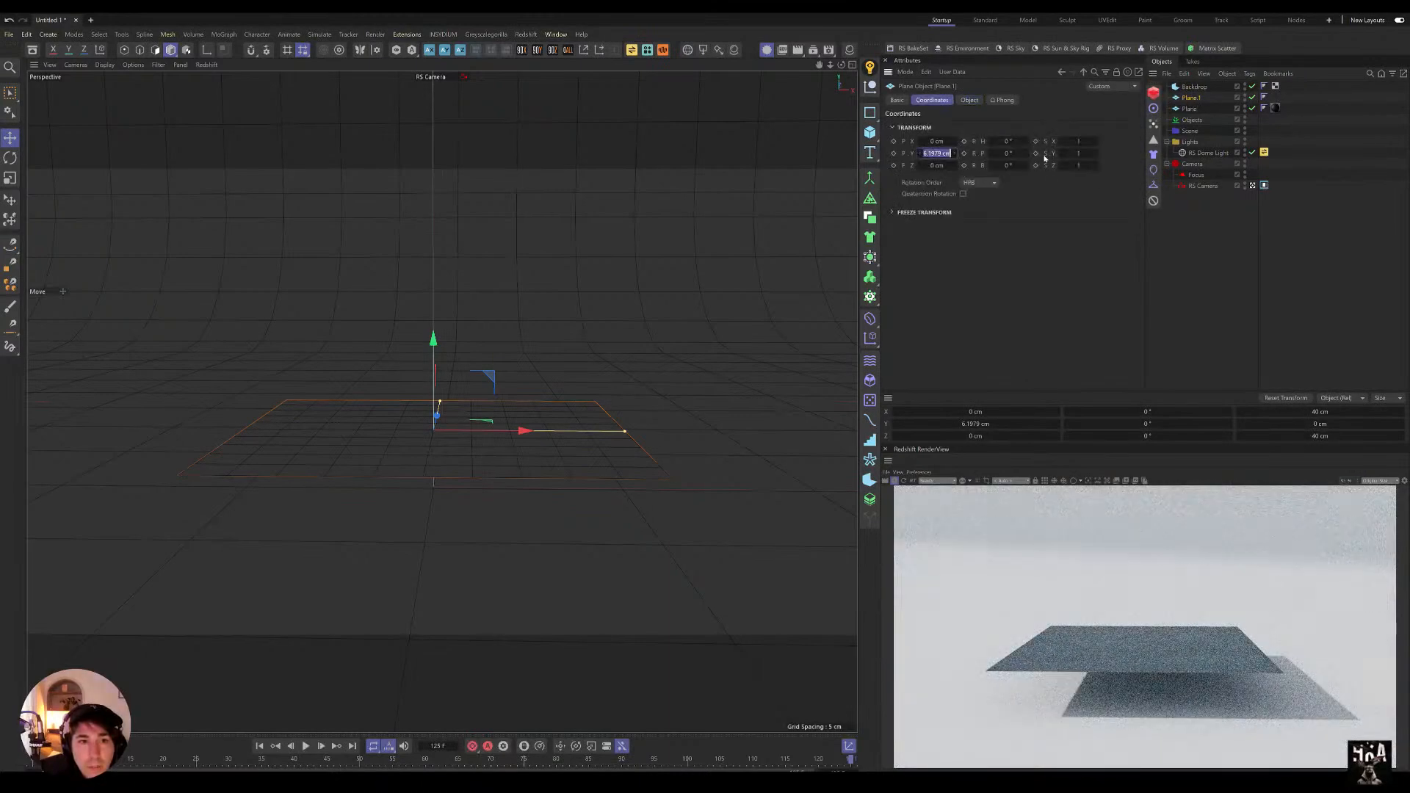
text(10)
key(Return)
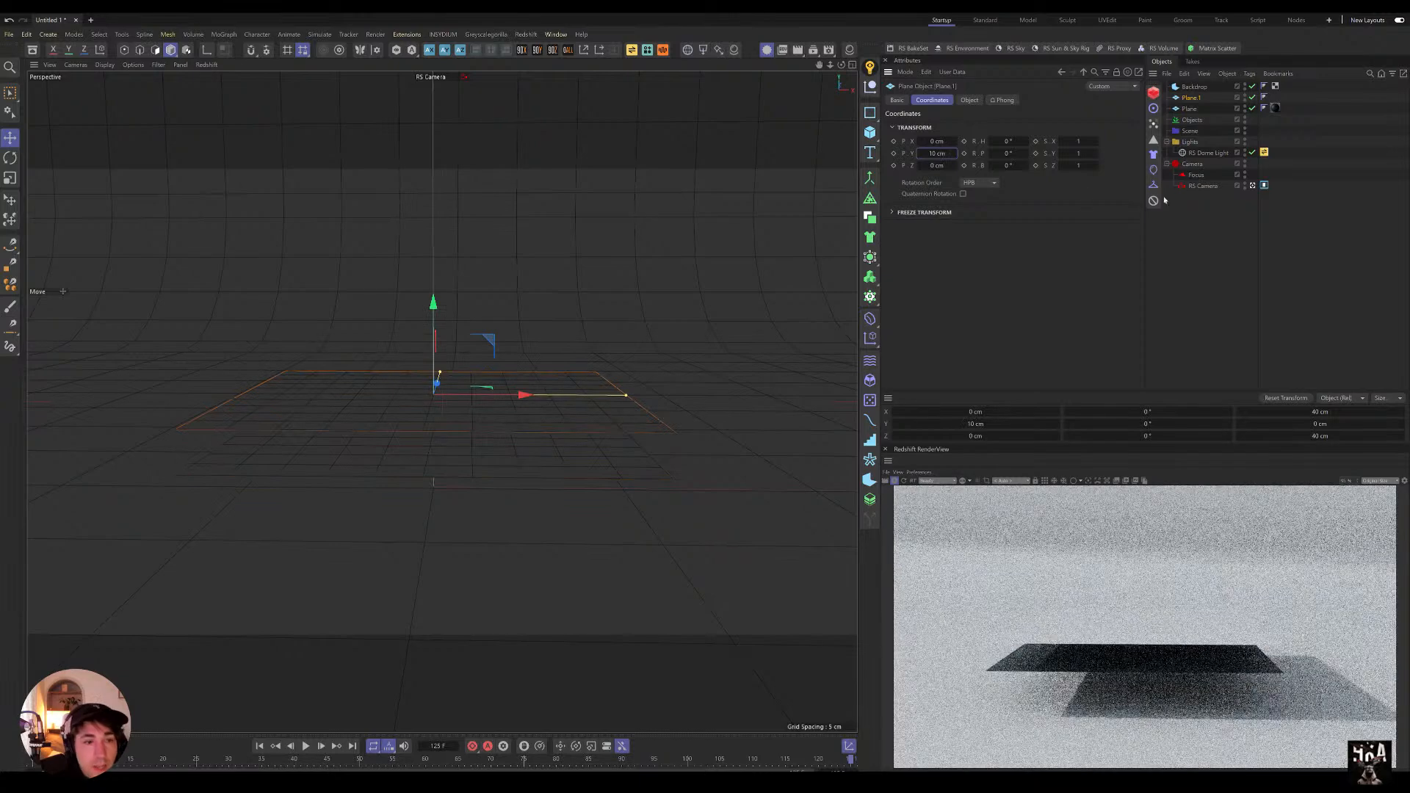
Step: Set the original plane's Y position to 5 cm and the copied plane's Y position to 7 cm
click(1188, 109)
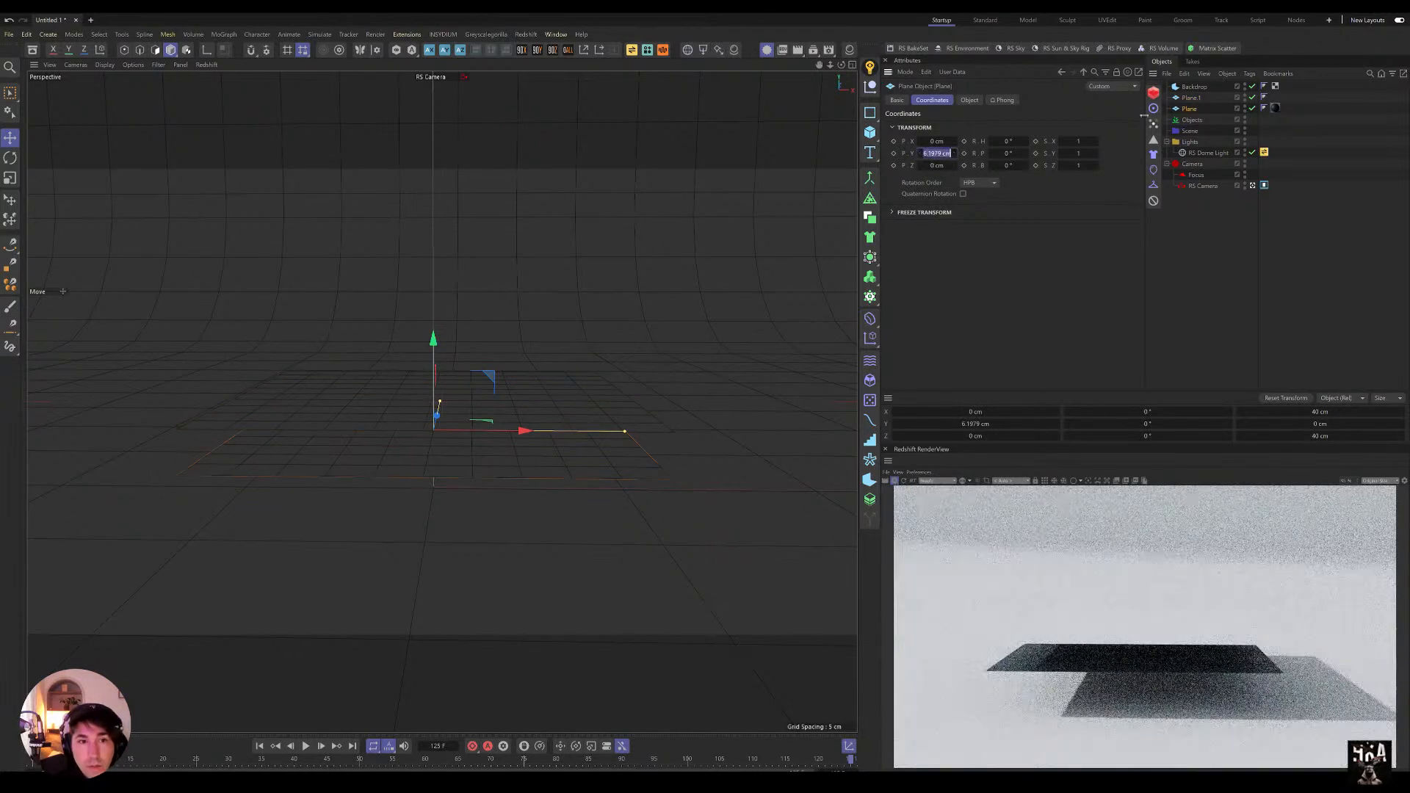
text(5)
key(Return)
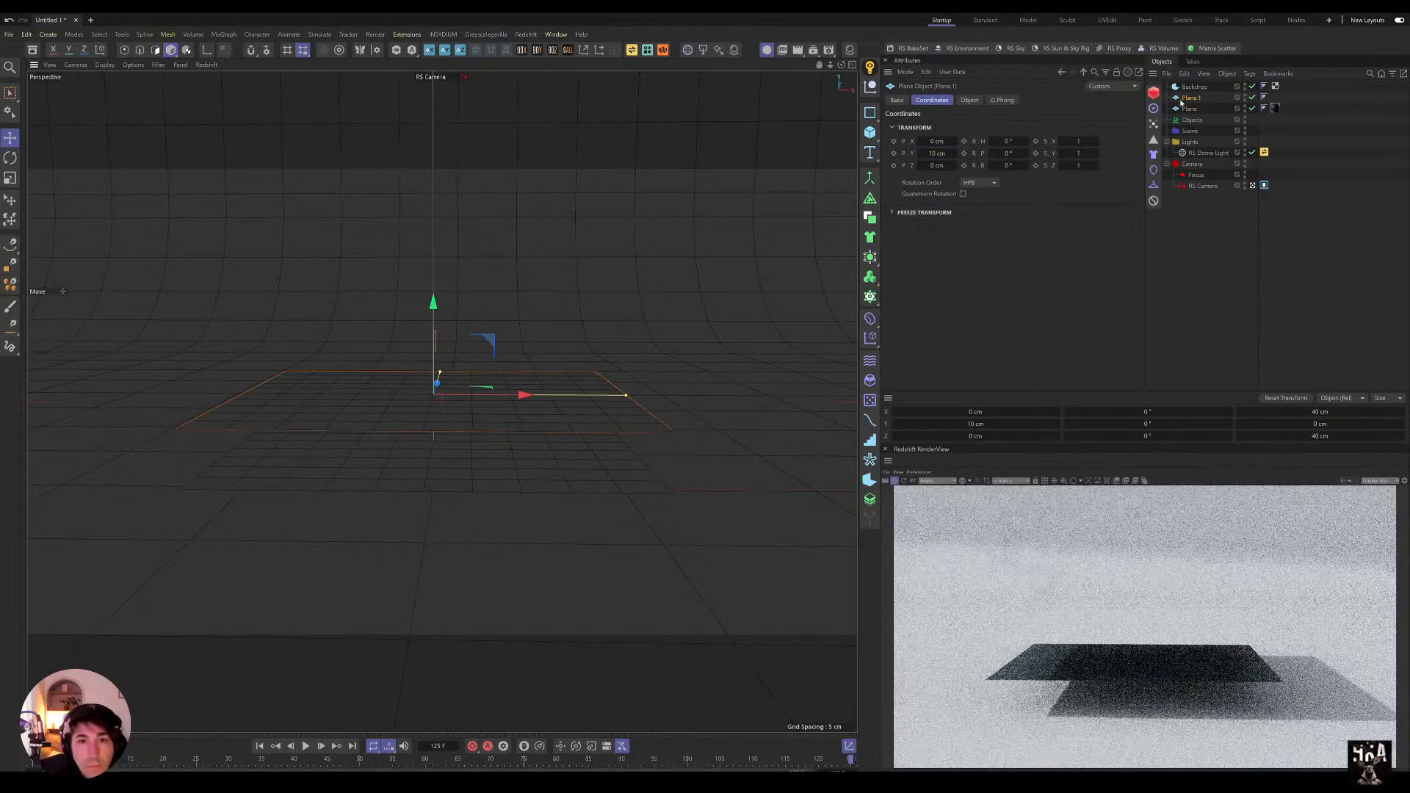
click(1190, 98)
click(936, 153)
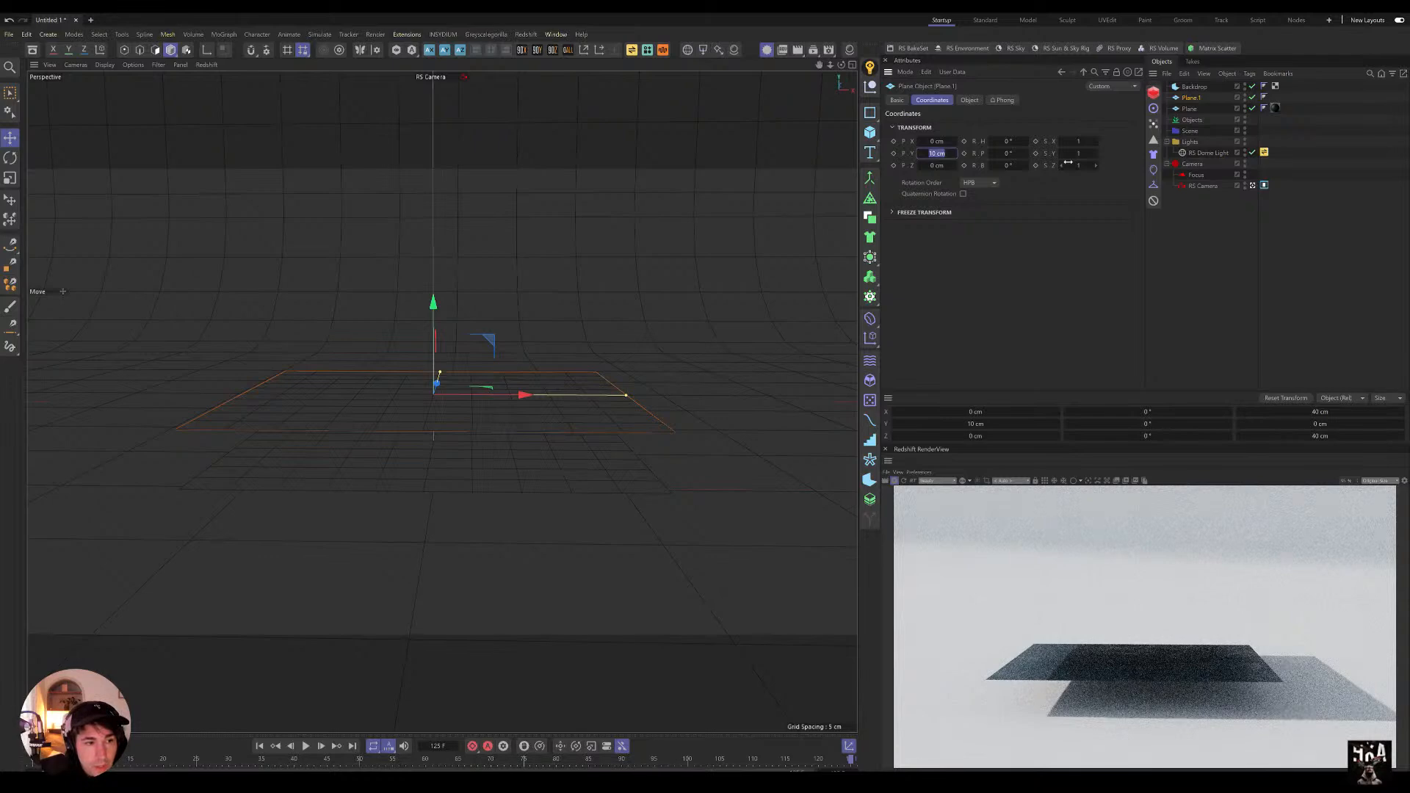
text(7)
key(Return)
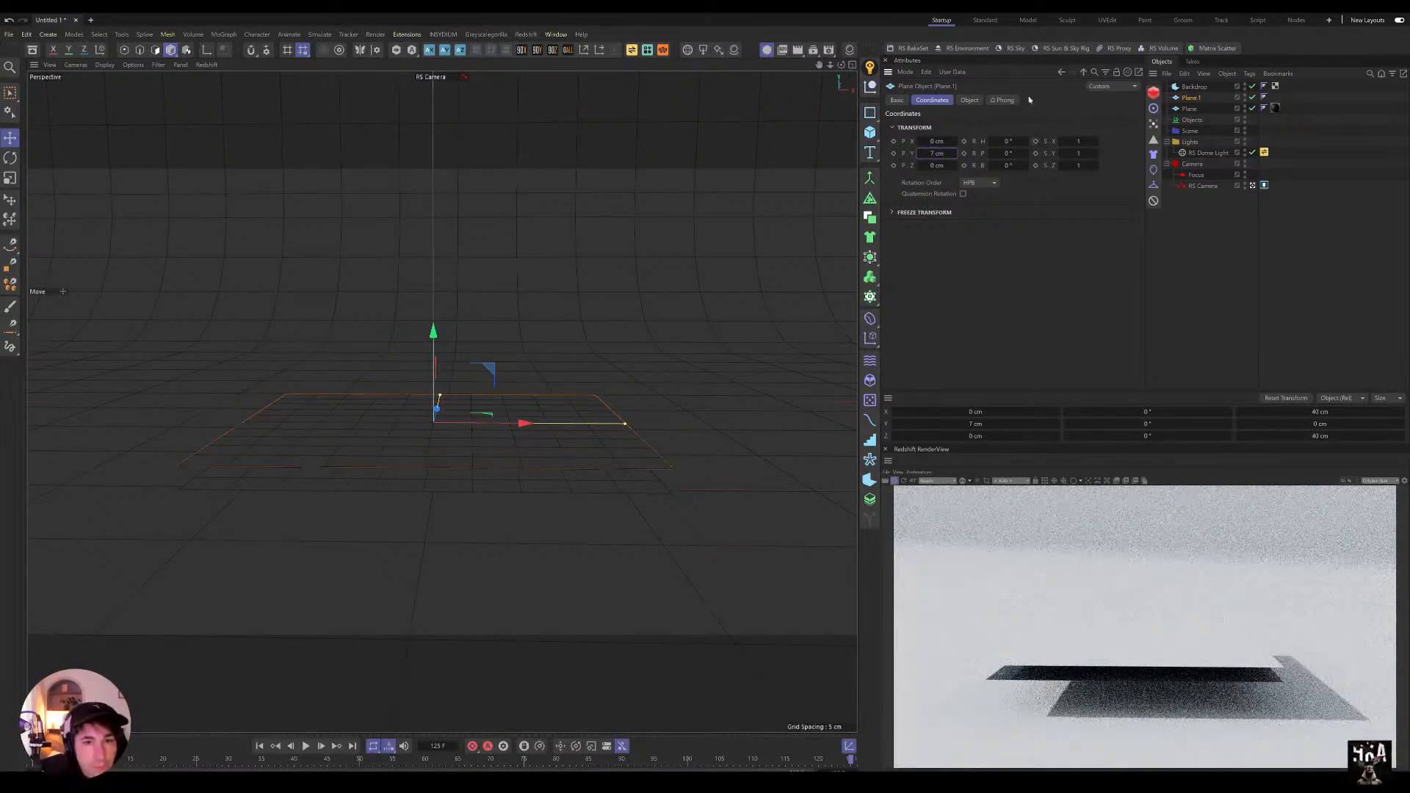
Step: Make six more copies of the plane that has no material
key(ctrl+c)
key(ctrl+v)
key(ctrl+v)
key(ctrl+v)
key(ctrl+v)
click(1192, 119)
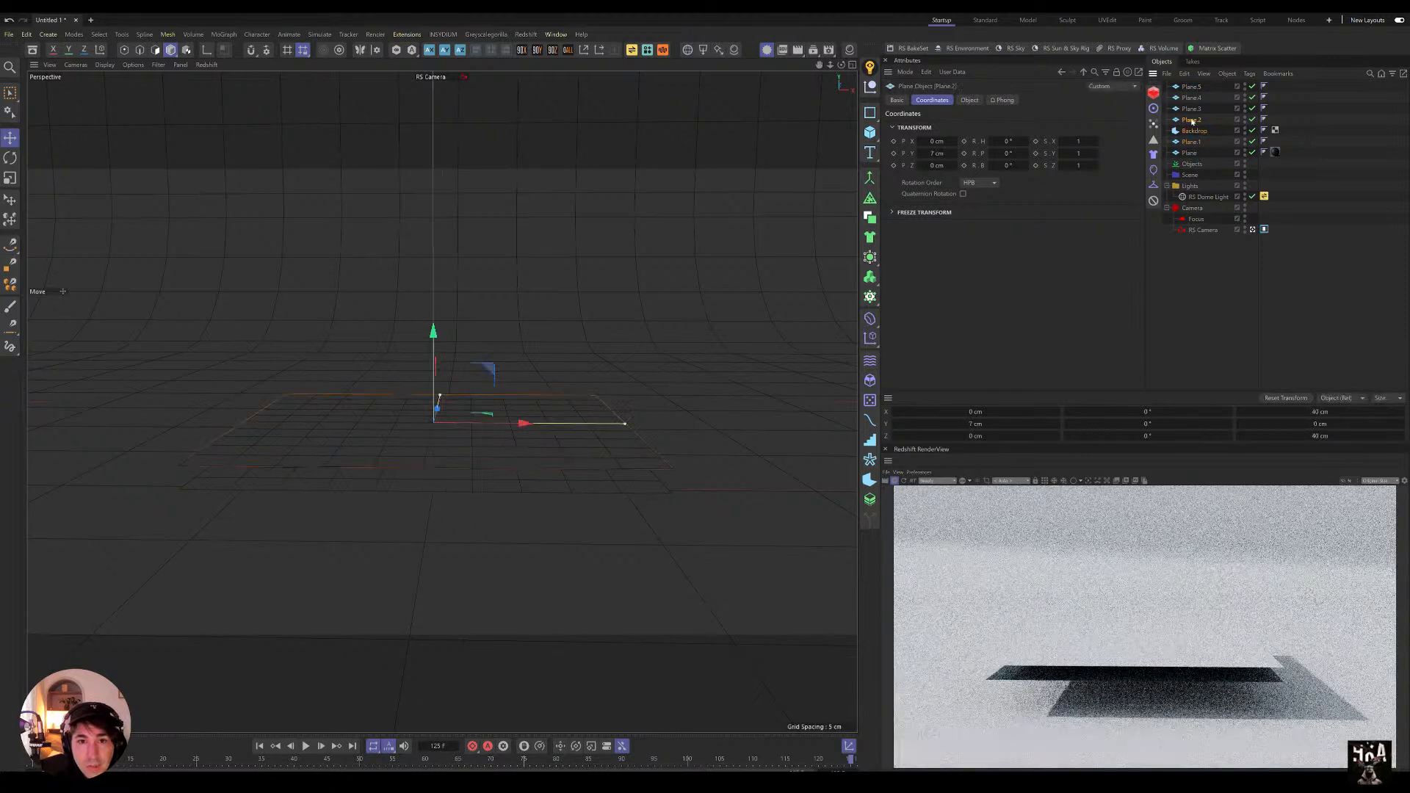
click(1194, 86)
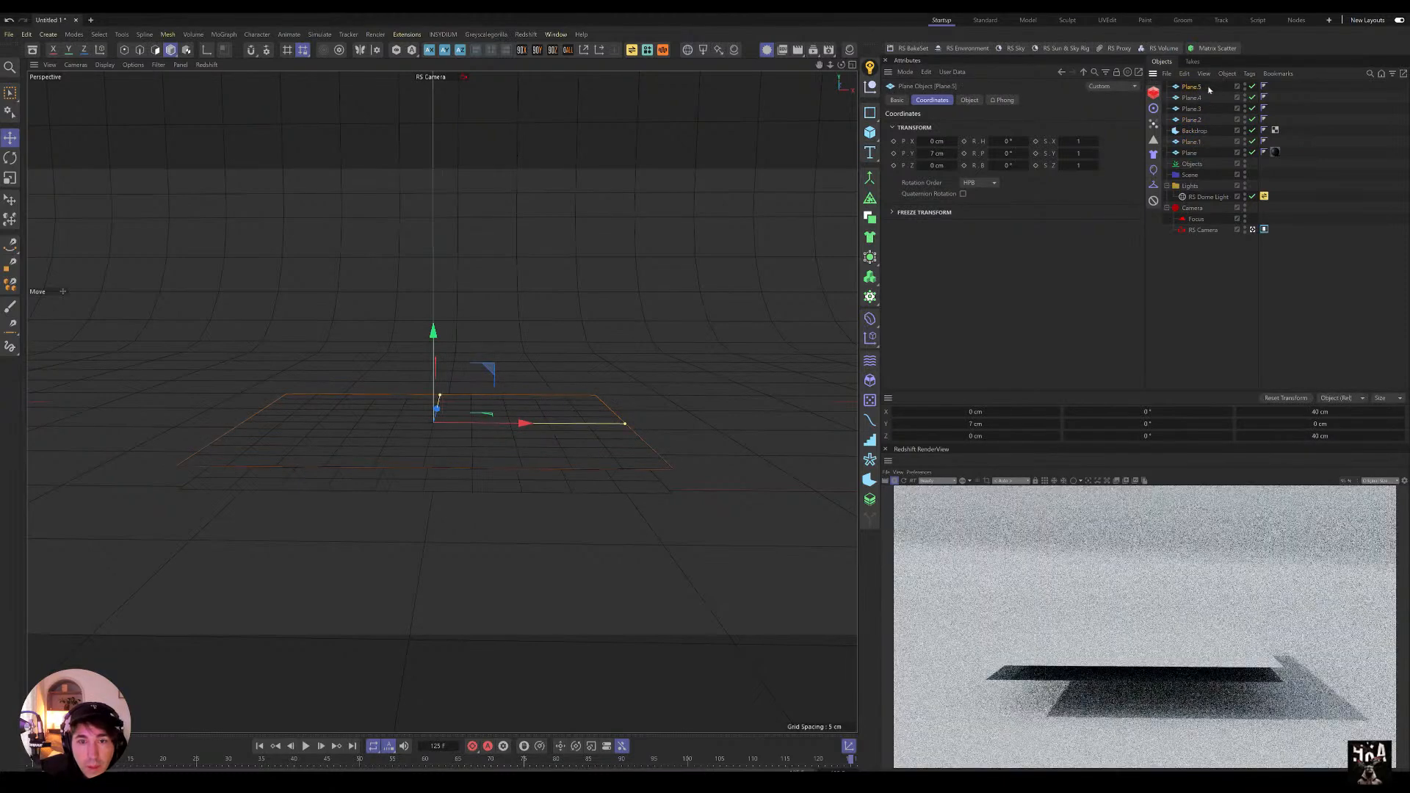
key(ctrl+v)
key(ctrl+v)
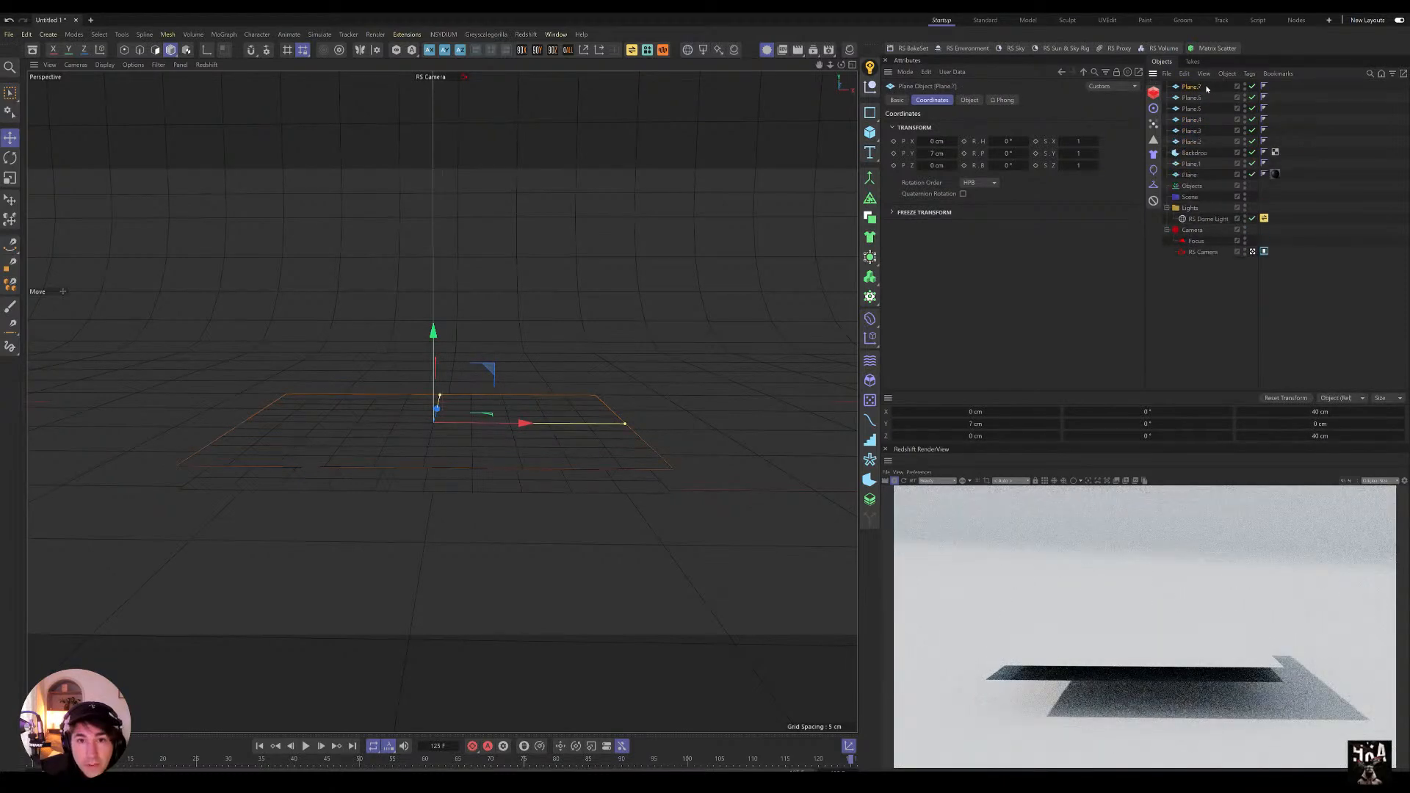
Step: Move the six new plane copies in the hierarchy so they sit between the Backdrop and the first copied plane
shift+click(1191, 141)
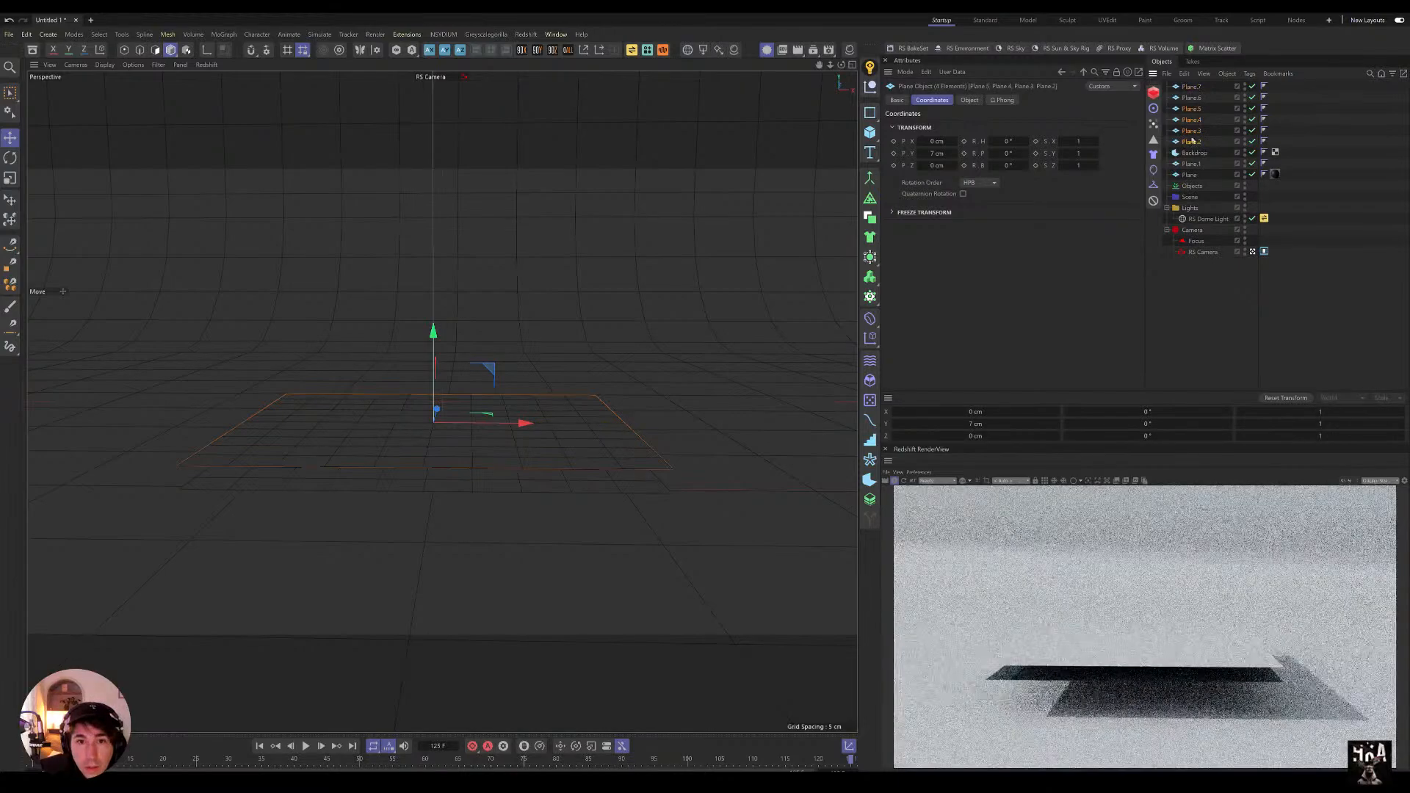
drag(1194, 129, 1200, 158)
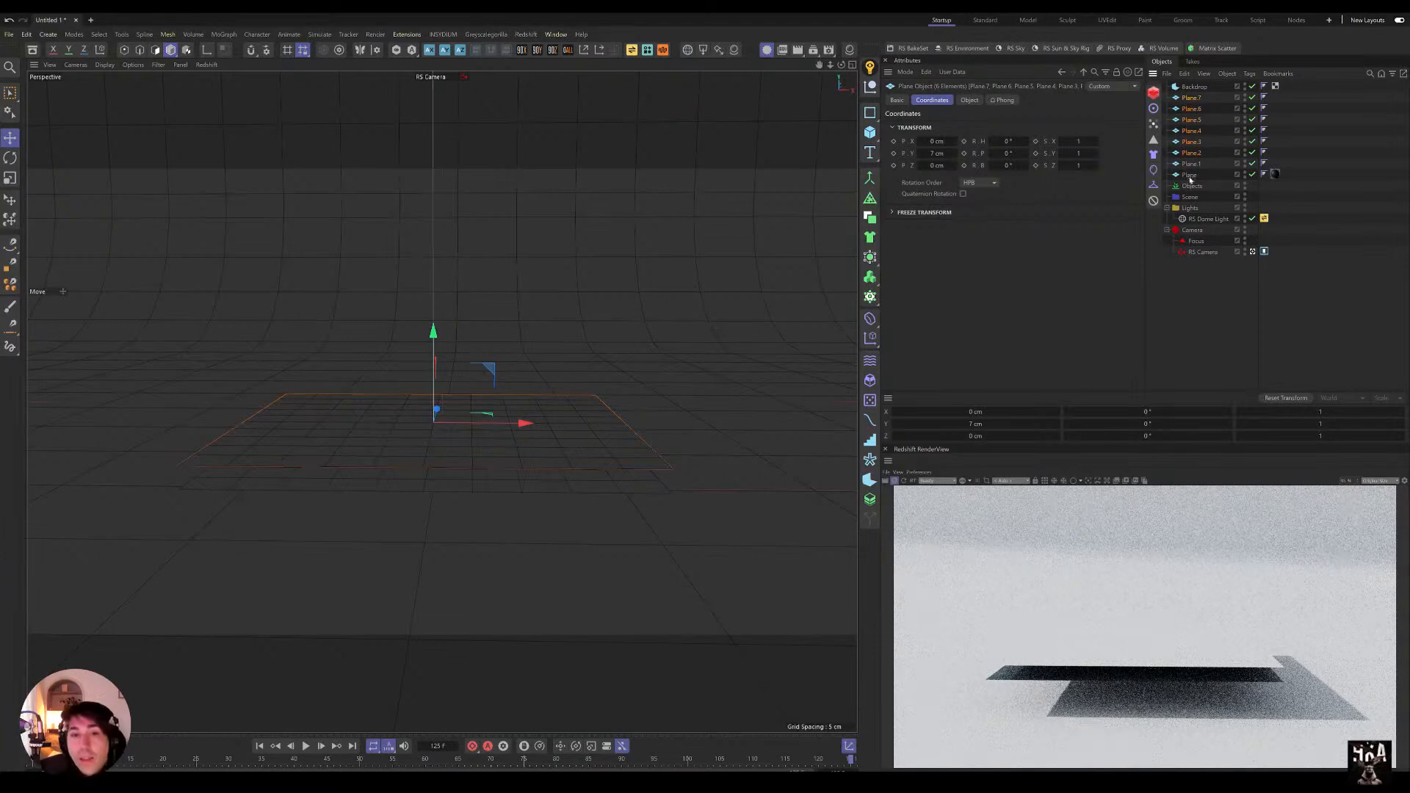
click(1189, 175)
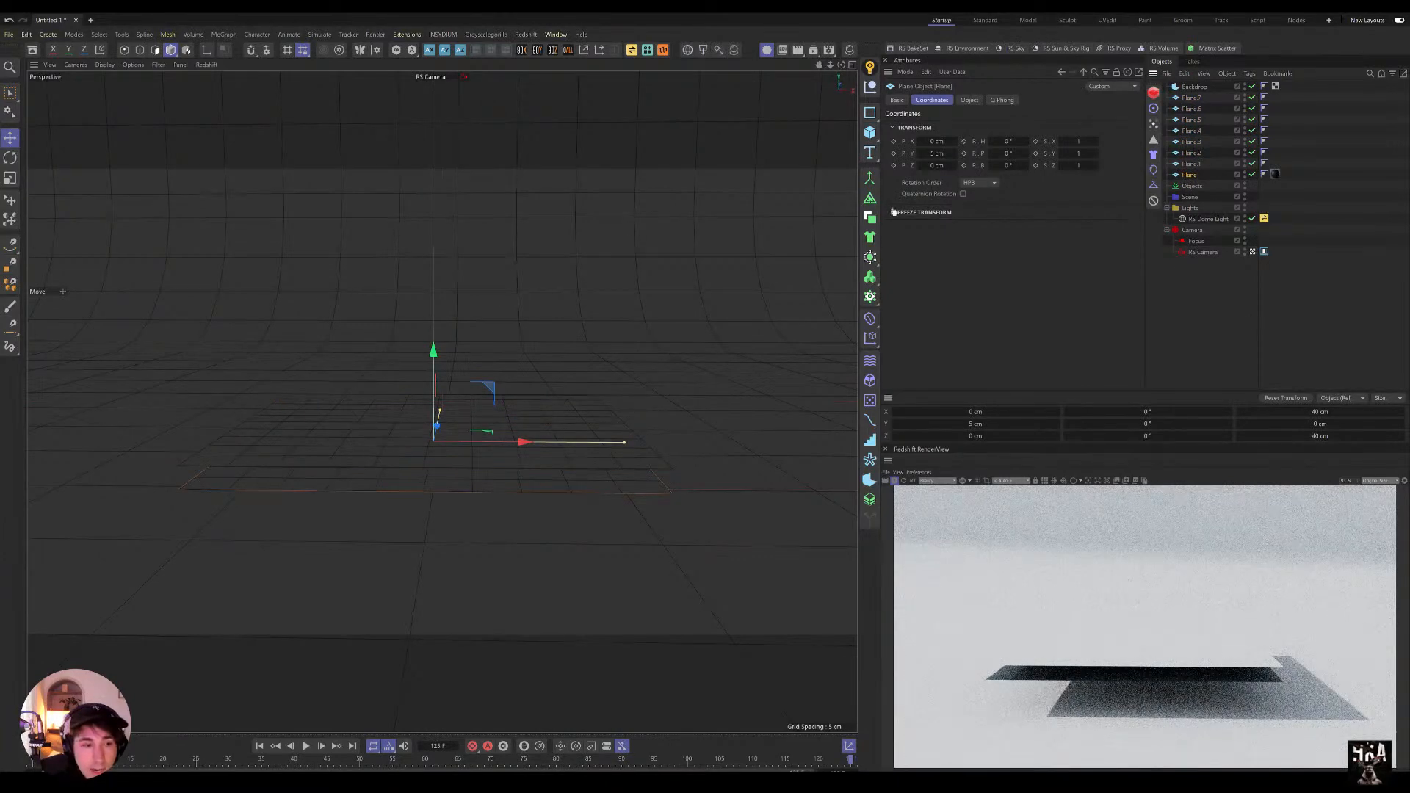
click(1190, 164)
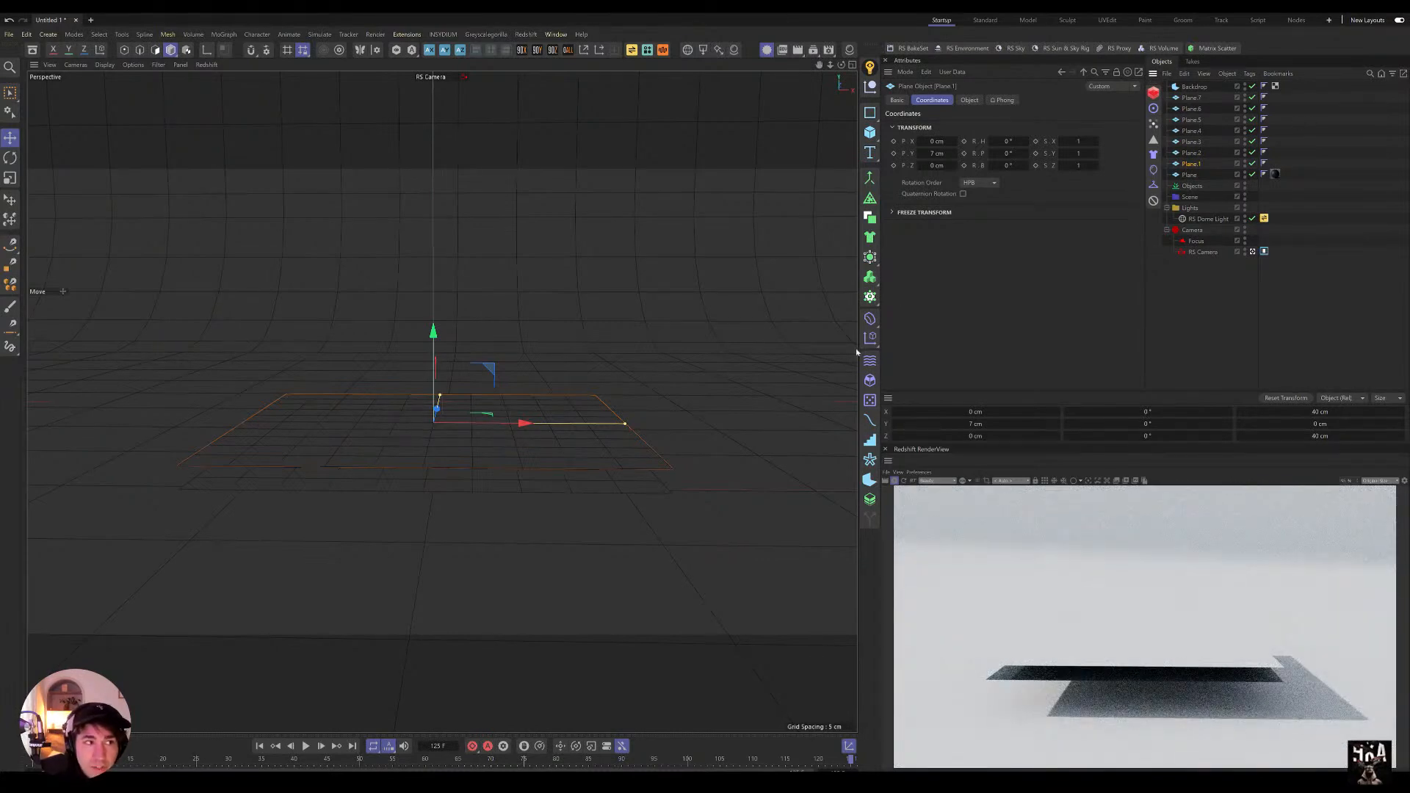
Step: Set the Y position of Plane.2 to 9 cm and of Plane.3 to 11 cm
click(1191, 152)
click(939, 153)
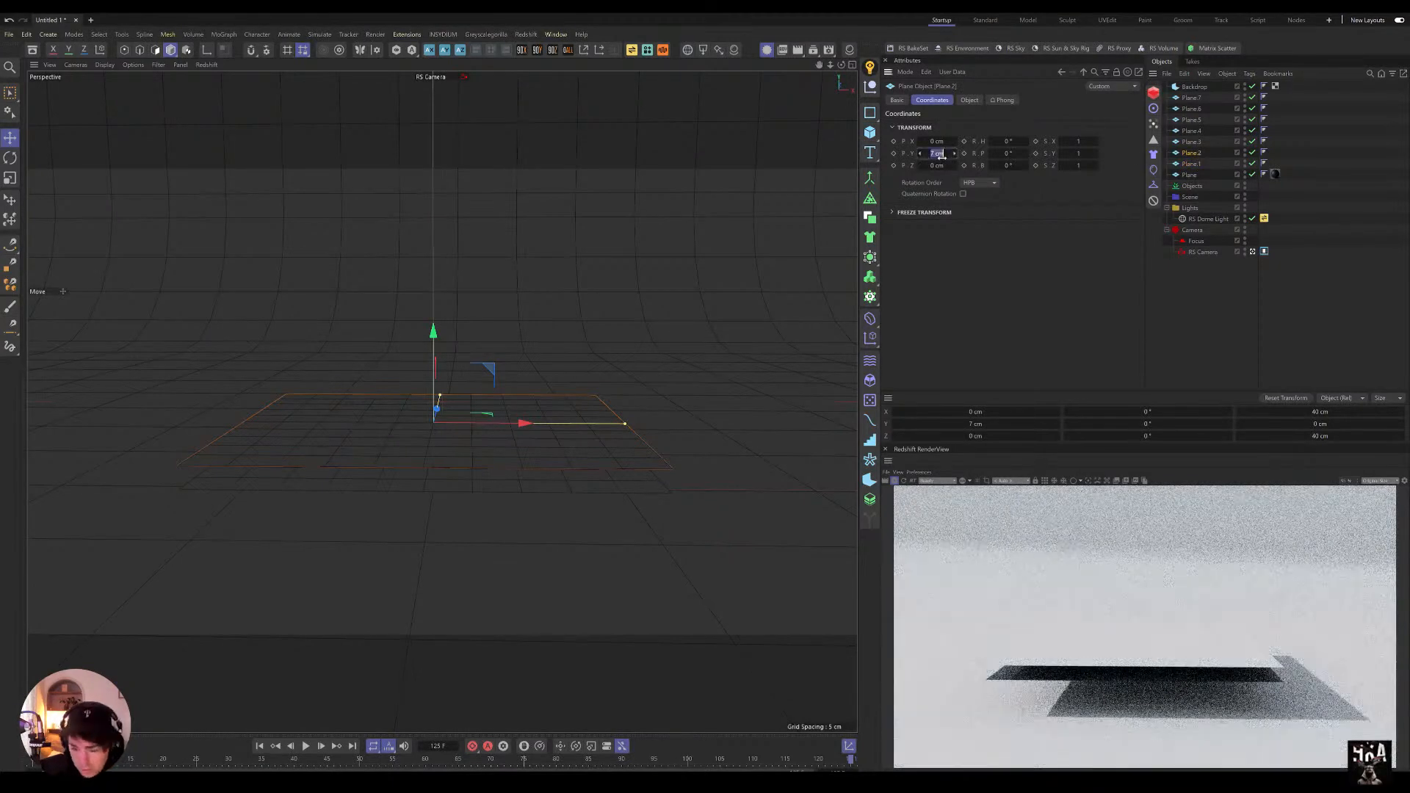
text(9)
key(Return)
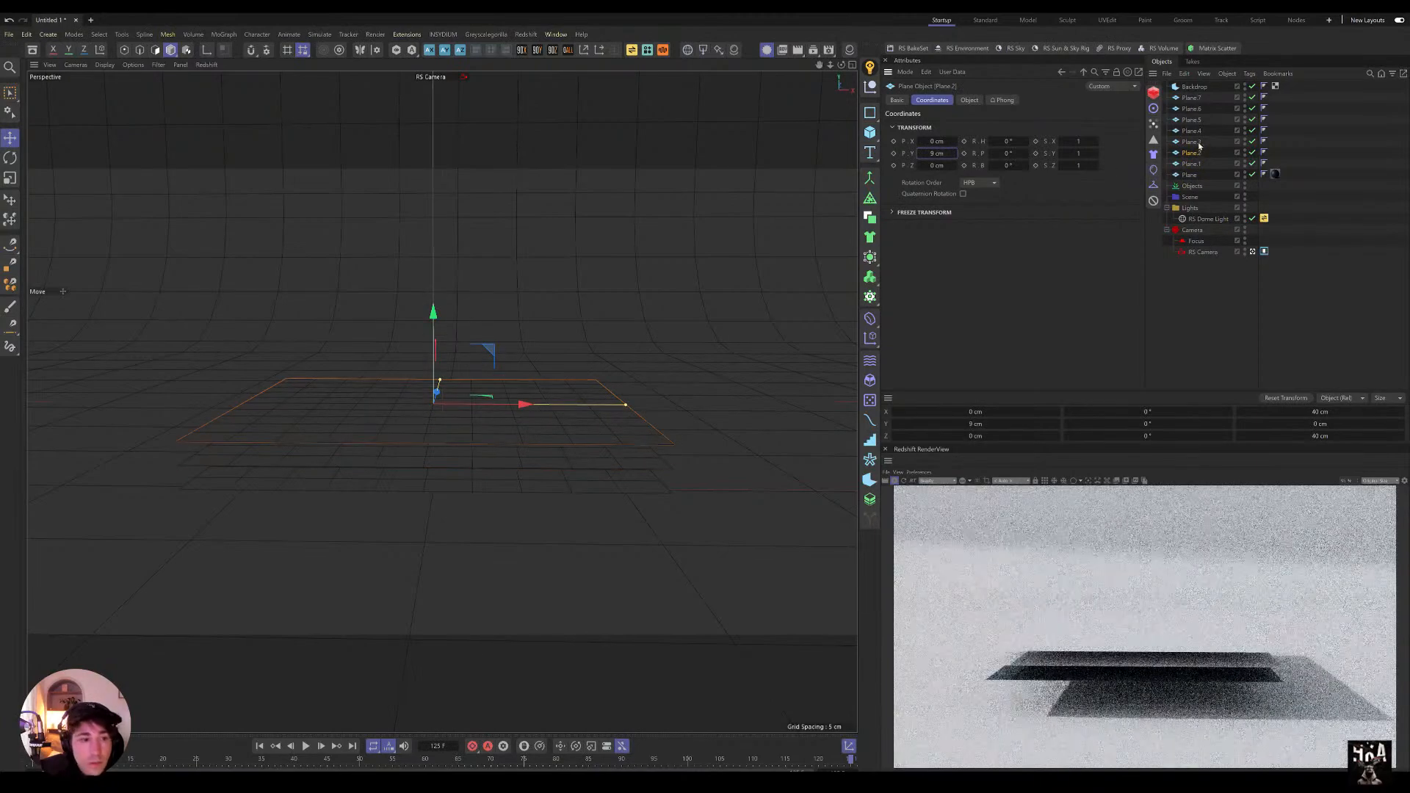
click(1188, 142)
click(941, 153)
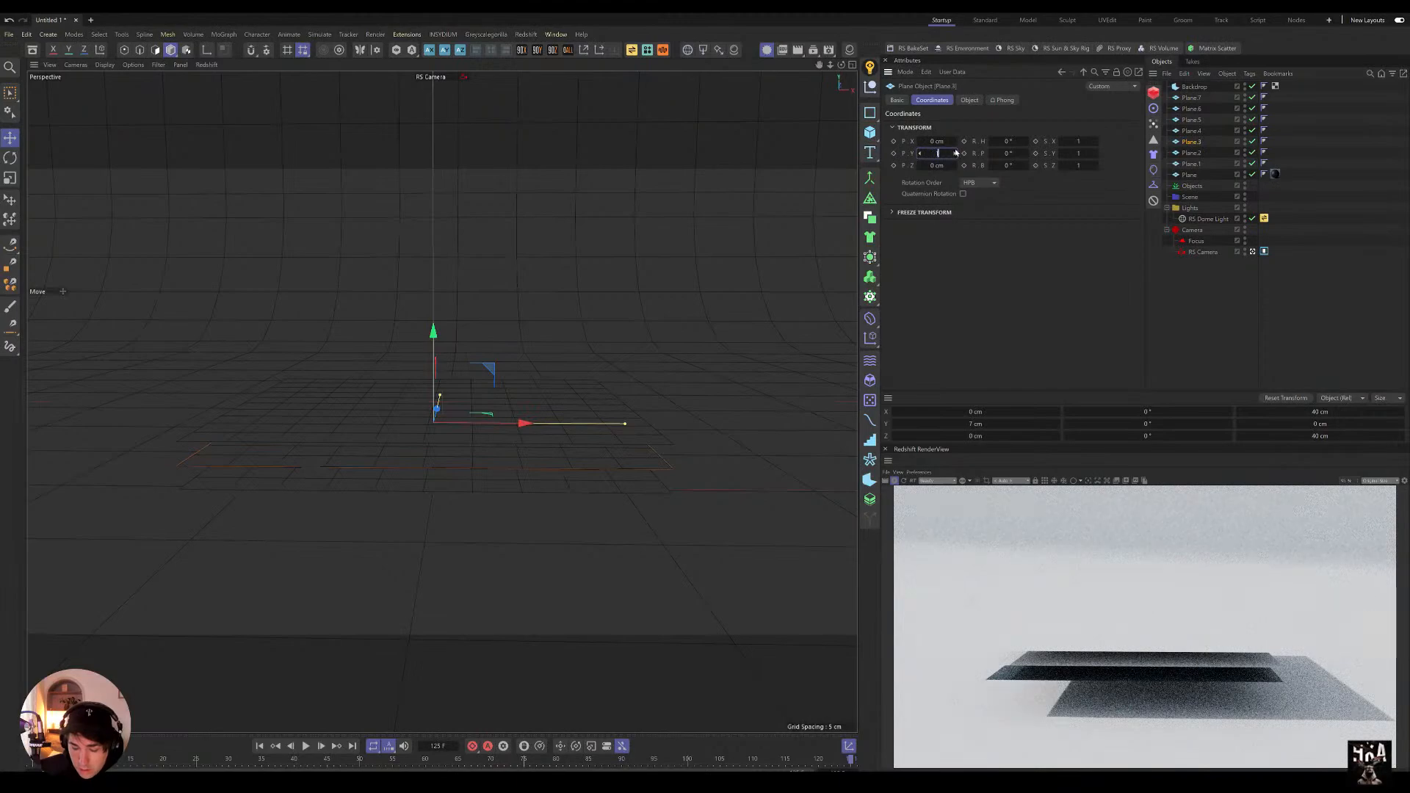
text(11)
key(Return)
Step: Set the Y position of Plane.4 to 13 cm and of Plane.5 to 15 cm
click(1190, 130)
click(937, 152)
text(125)
key(Return)
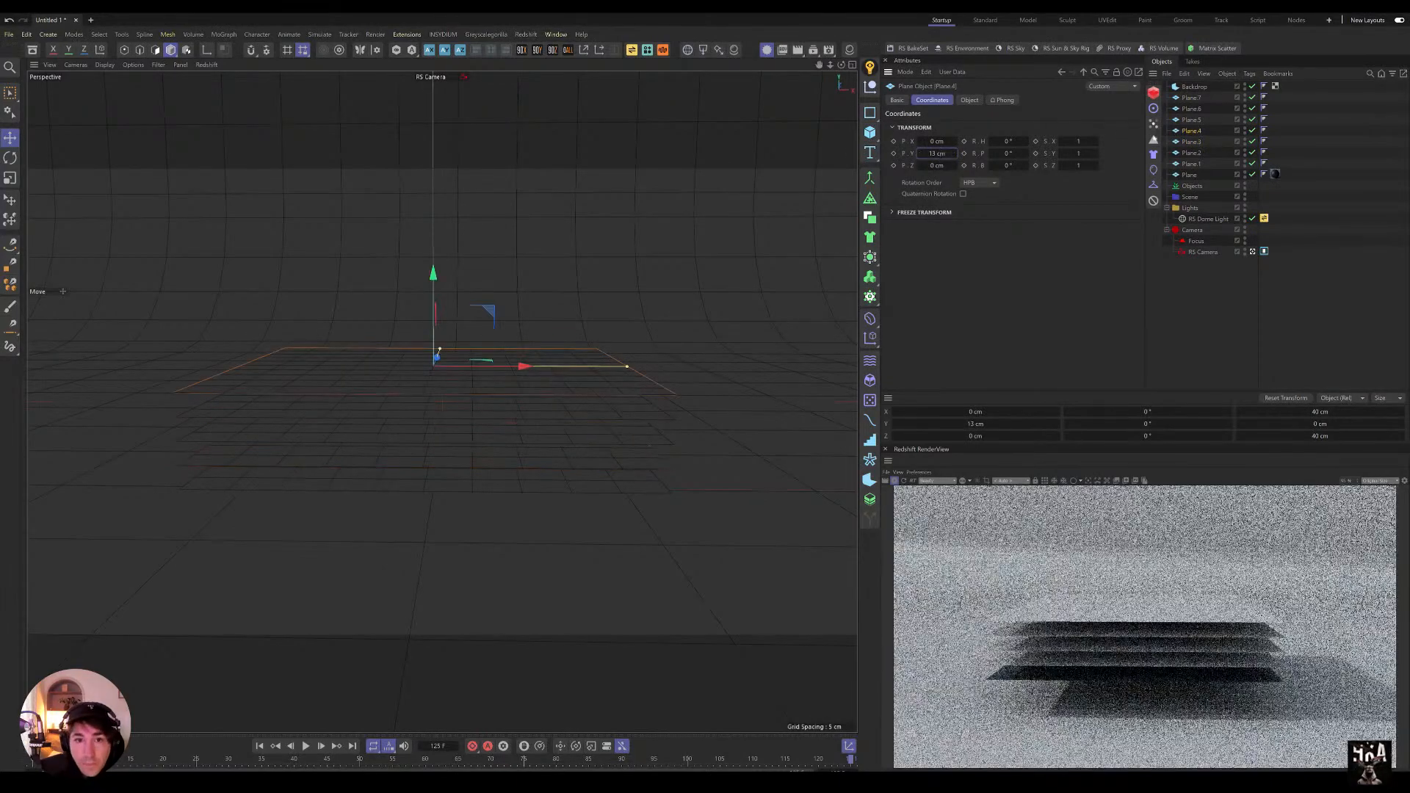
click(1190, 119)
click(942, 153)
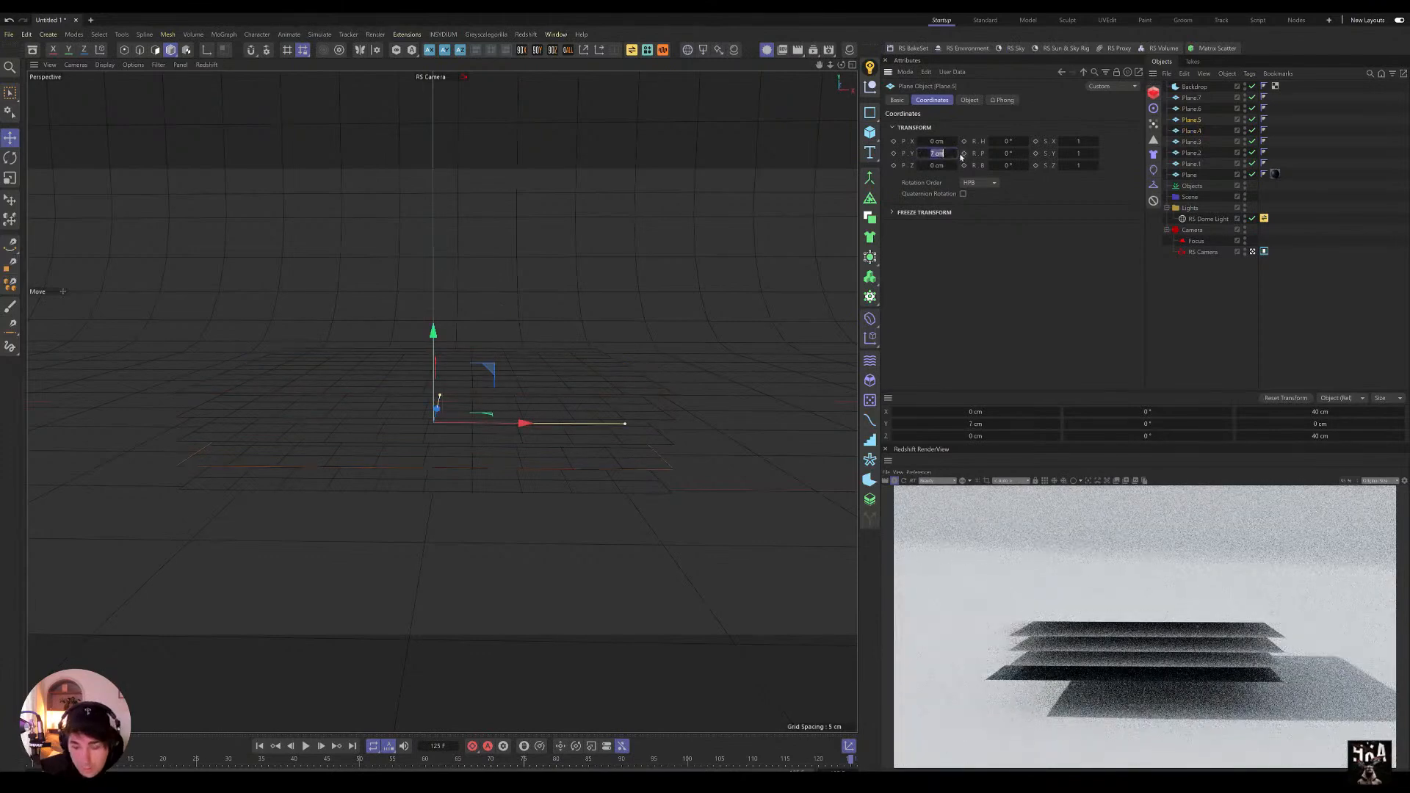
text(15)
key(Return)
Step: Set the Y position of Plane.6 to 17 cm and of Plane.7 to 19 cm
click(1195, 109)
click(939, 153)
text(1)
text(9)
key(Return)
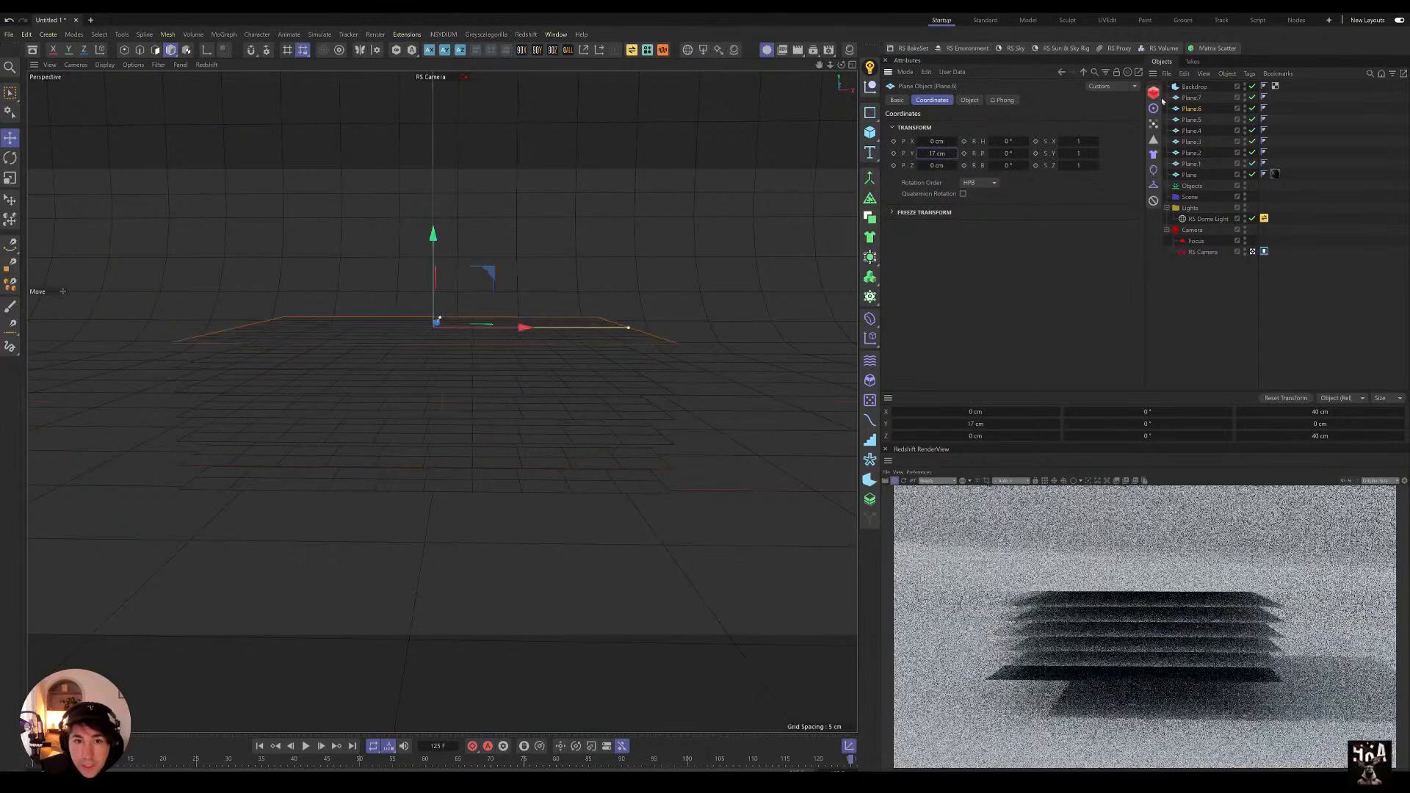
click(1190, 97)
click(937, 153)
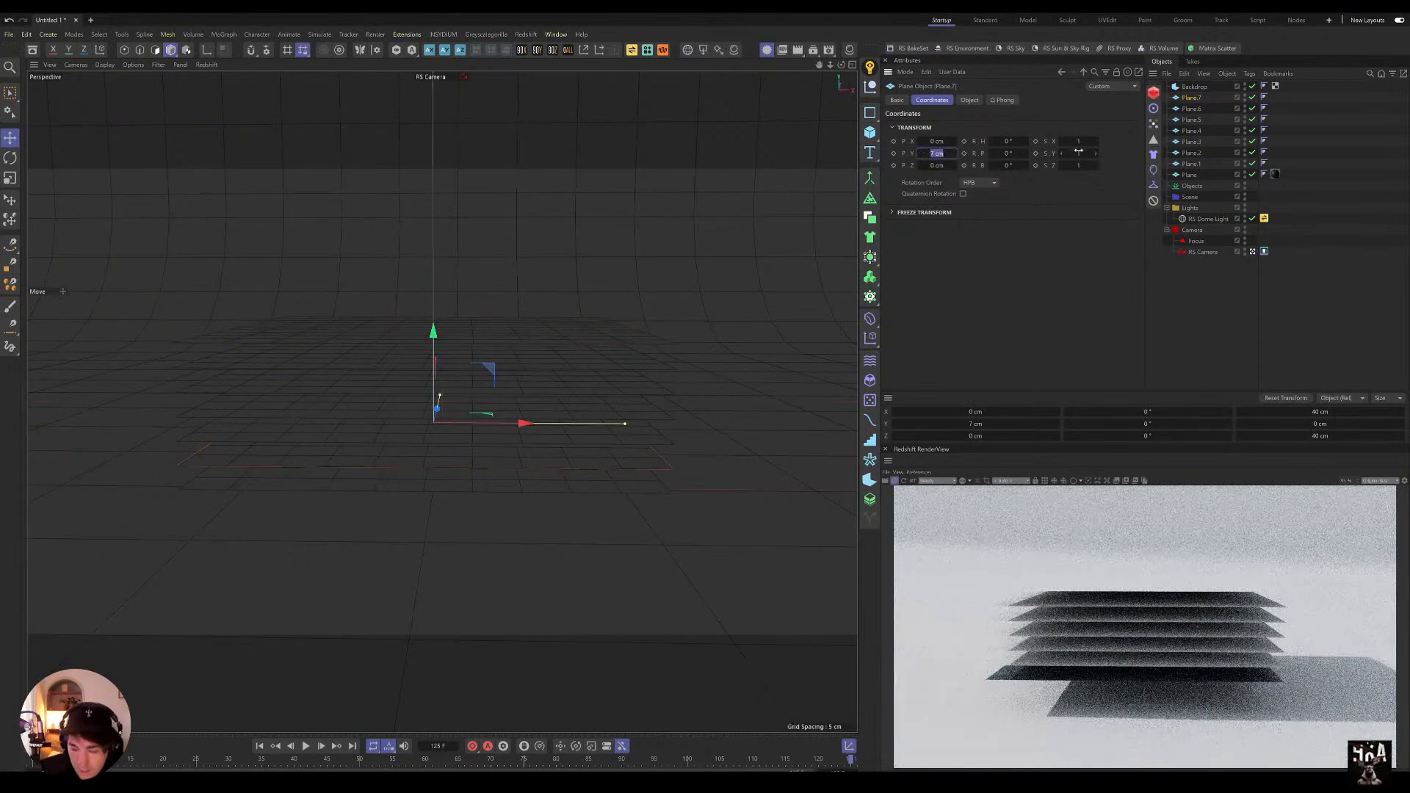
text(19)
key(Return)
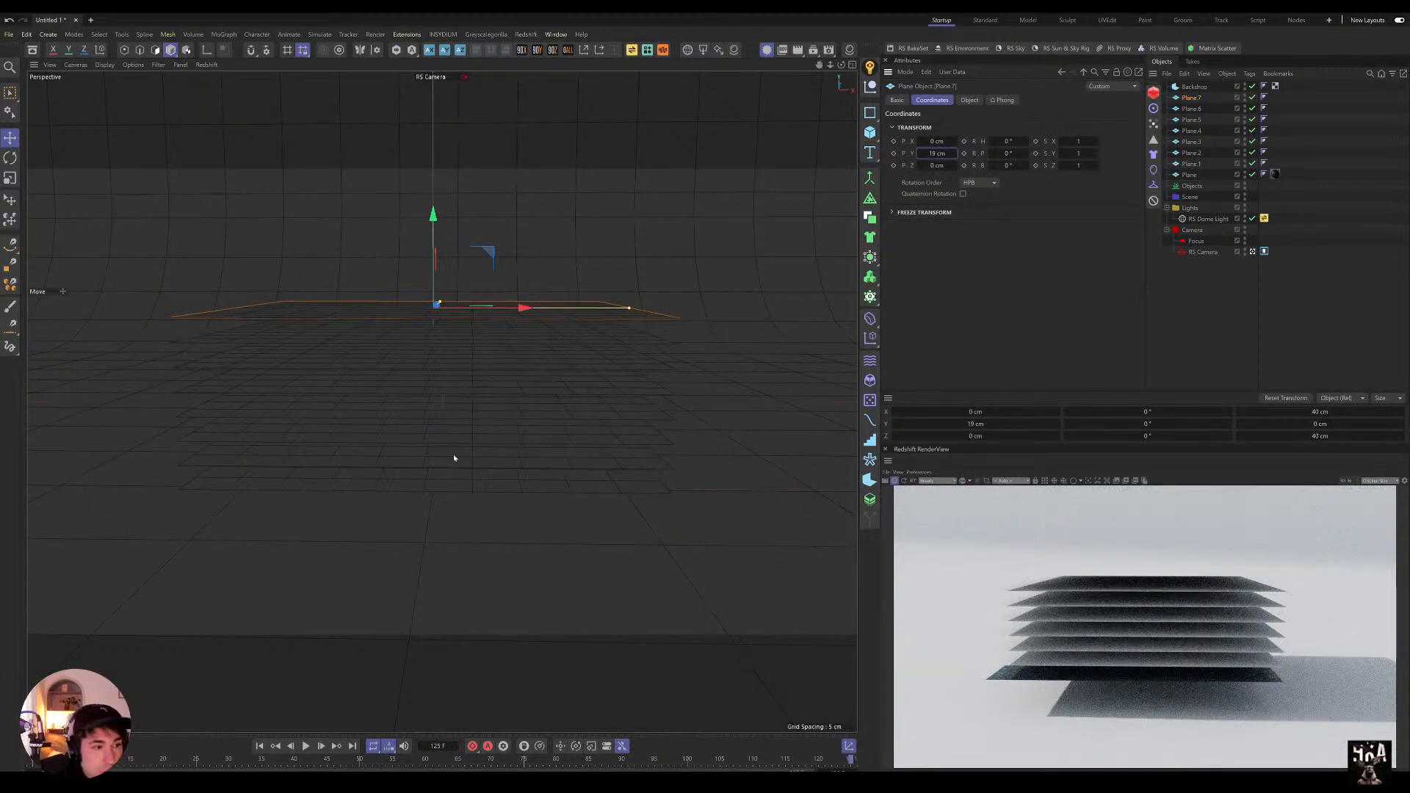
Step: Add a Cloner below the Backdrop in the hierarchy and make all eight planes its children
mouse_move(492, 340)
alt+mouse_down()
mouse_move(478, 362)
mouse_move(341, 378)
mouse_move(412, 399)
mouse_move(533, 341)
mouse_move(513, 345)
alt+mouse_up()
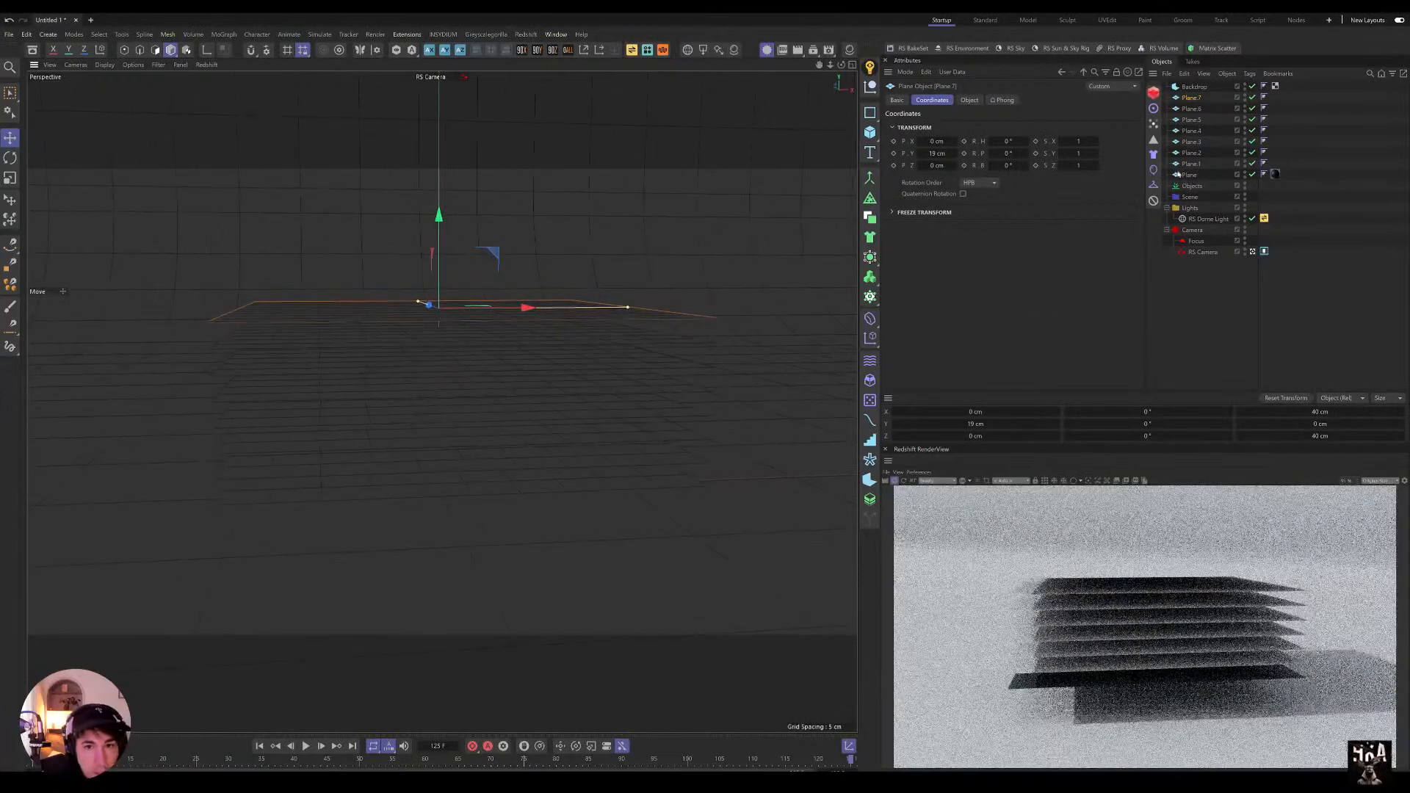
shift+click(1189, 175)
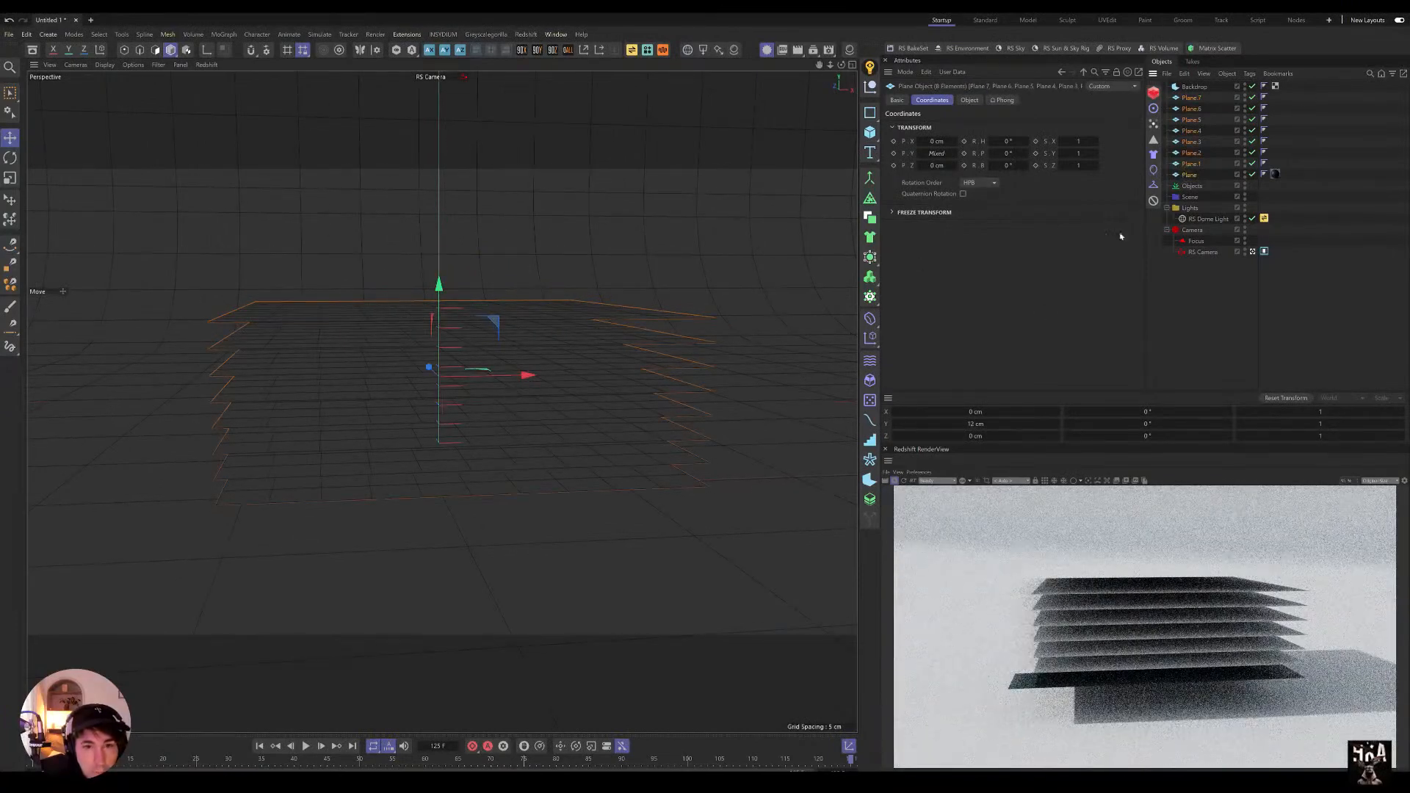
click(870, 297)
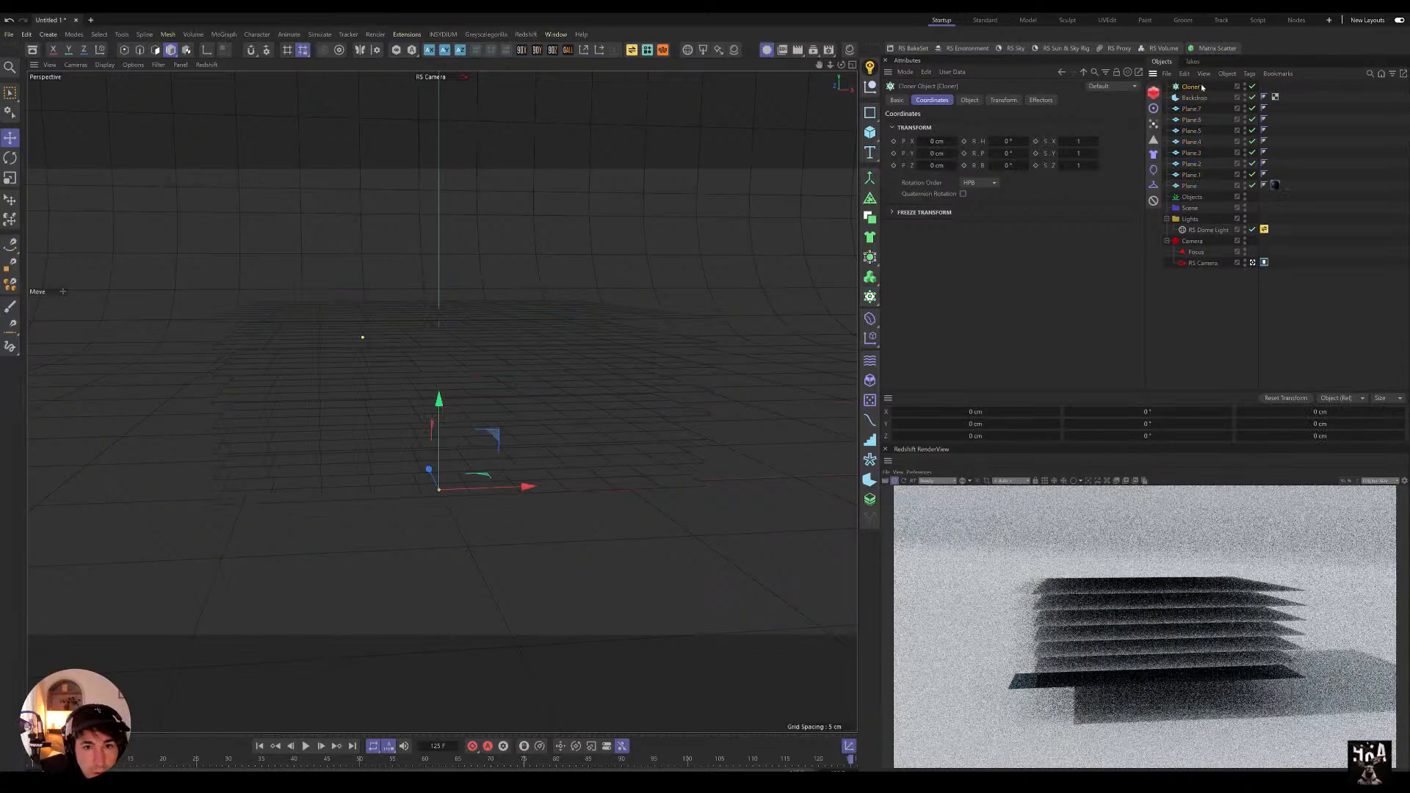
mouse_move(1195, 121)
mouse_down()
mouse_move(1207, 105)
mouse_move(1192, 98)
mouse_up()
click(1195, 109)
shift+click(1201, 184)
click(1190, 98)
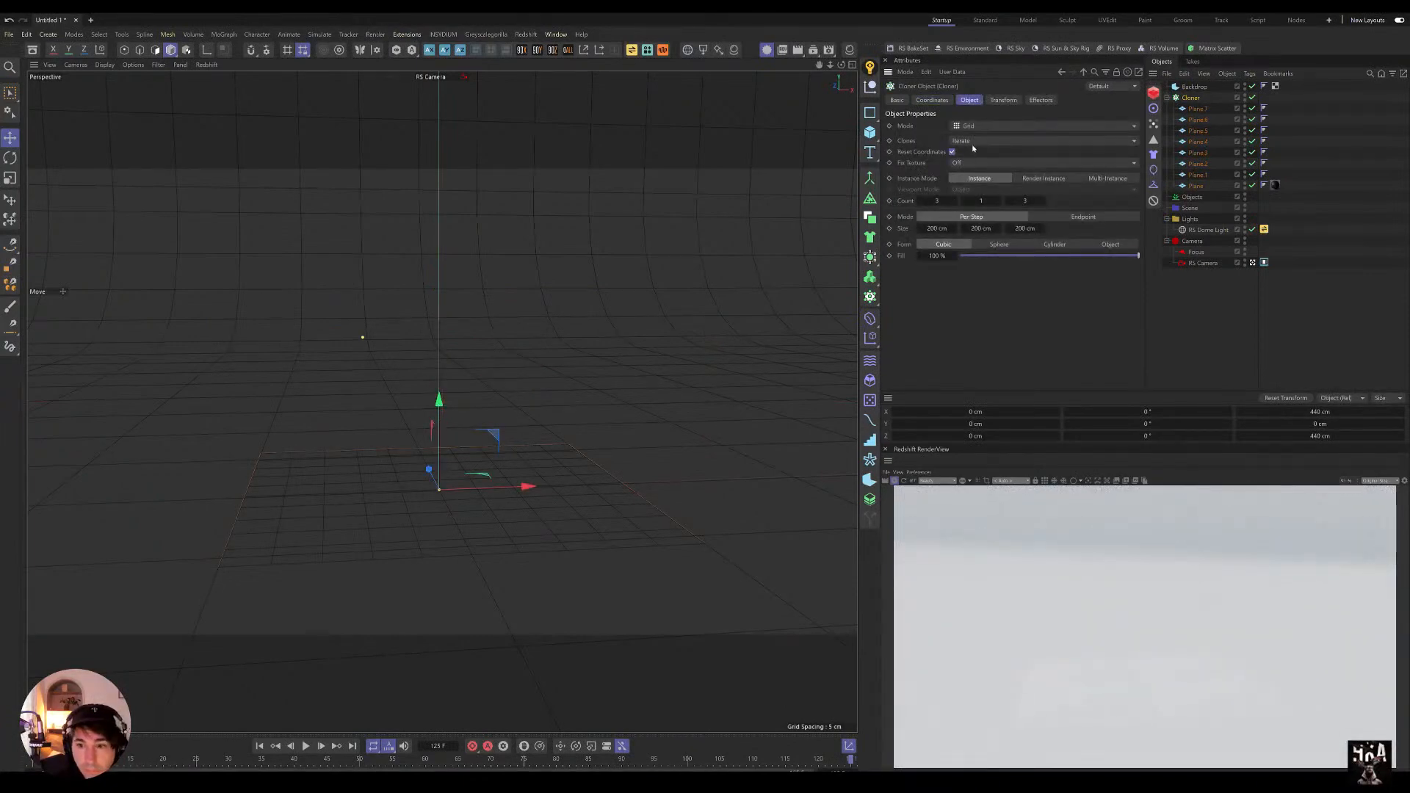
Step: Set the Cloner to Linear mode with a count of 8 and a Y spacing of 3 cm per step
click(984, 126)
click(984, 153)
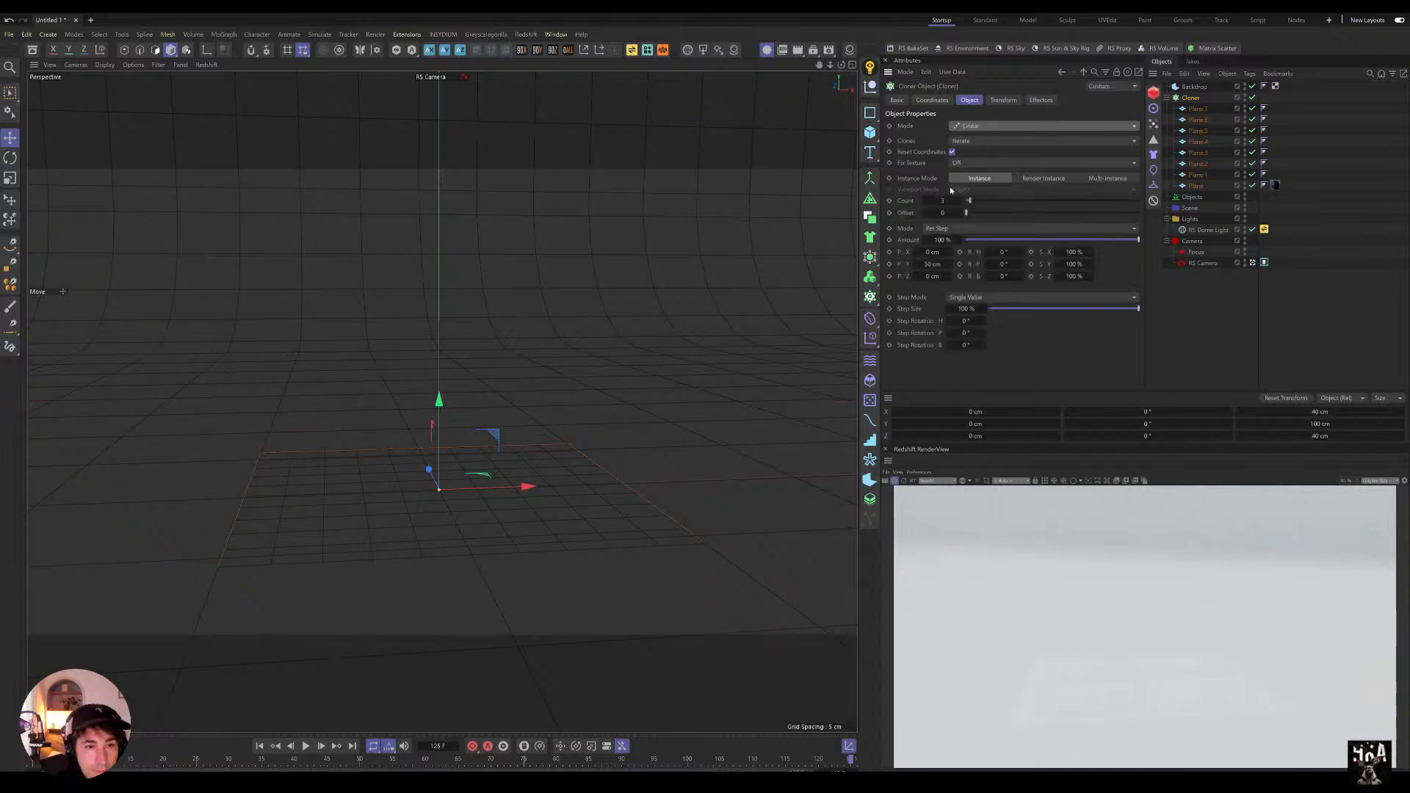
mouse_move(930, 263)
mouse_down()
mouse_move(943, 264)
mouse_move(931, 264)
mouse_up()
click(960, 201)
click(960, 201)
click(960, 201)
click(959, 201)
click(960, 201)
Step: Raise the Cloner to a Y position of about 2.2 cm and inspect the stack from several angles
mouse_move(439, 400)
mouse_down()
mouse_move(452, 347)
mouse_move(447, 383)
mouse_up()
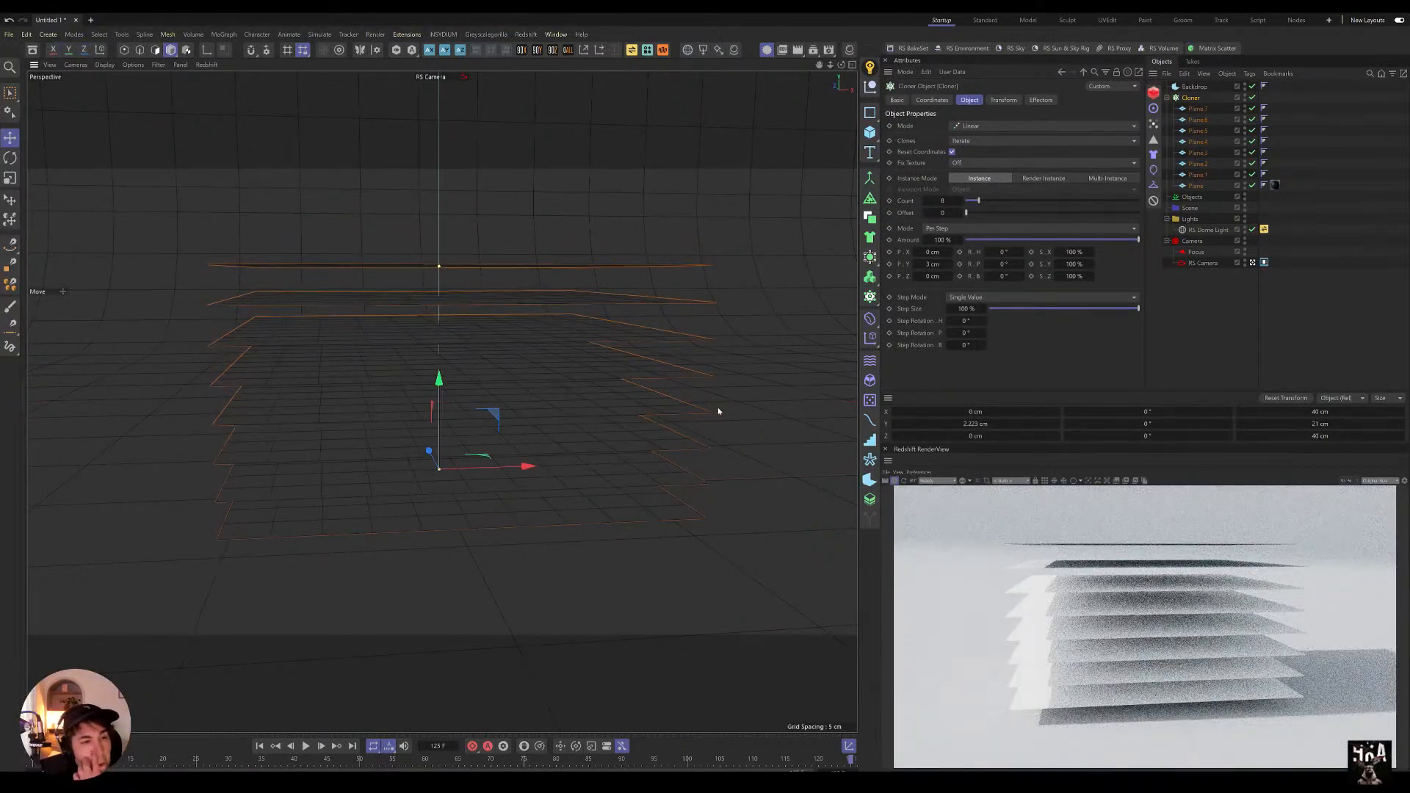
alt+drag(506, 374, 430, 486)
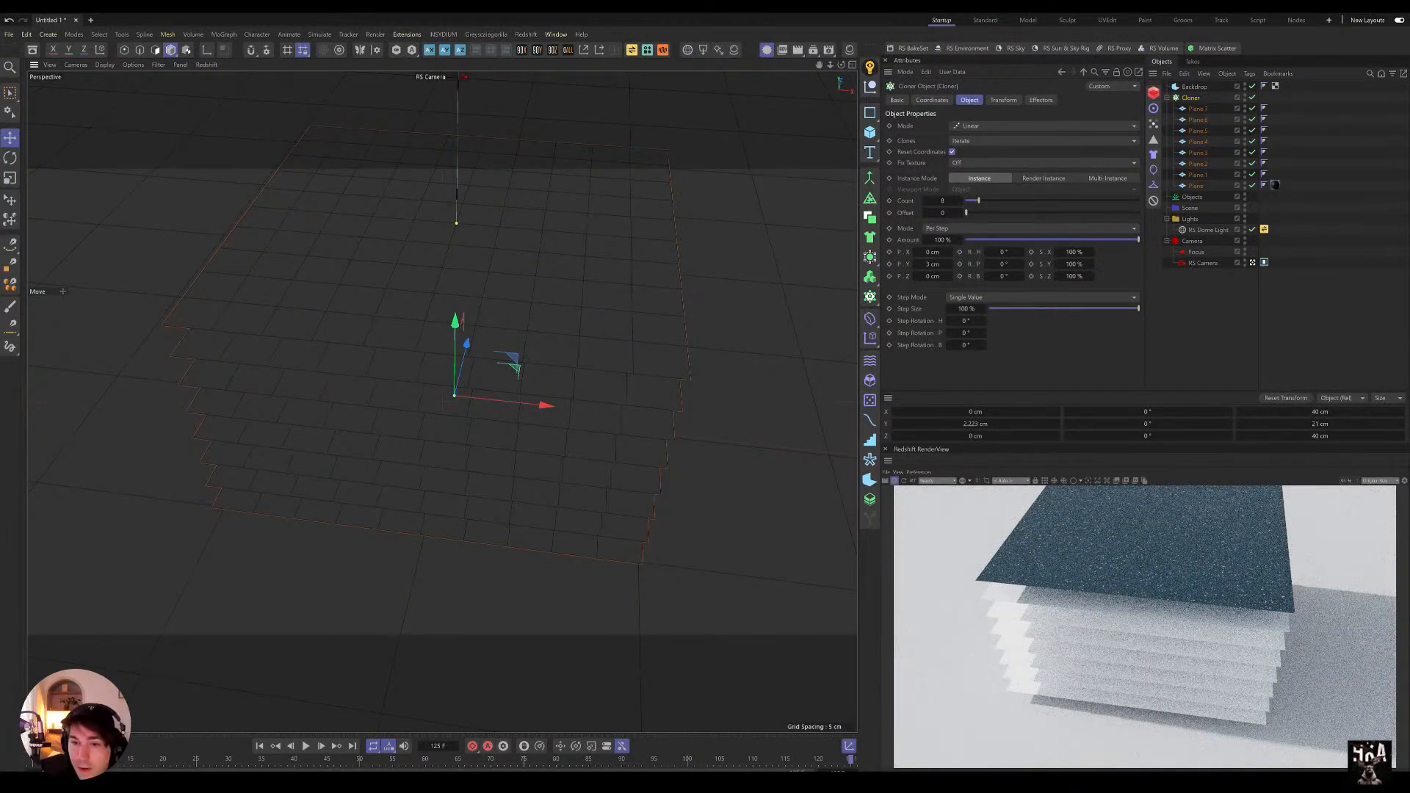
scroll(565, 334, down, 3)
alt+drag(565, 333, 632, 301)
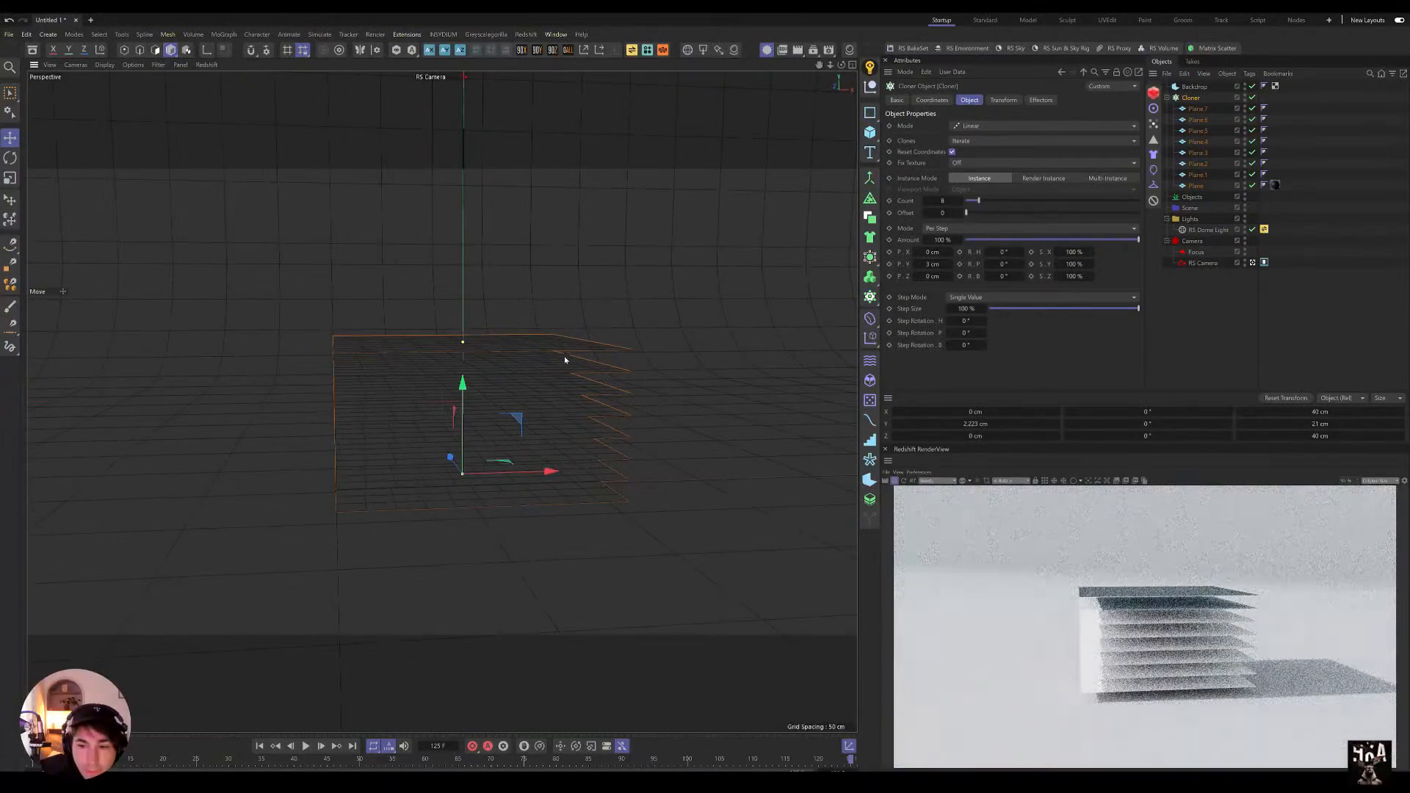
alt+drag(553, 353, 498, 433)
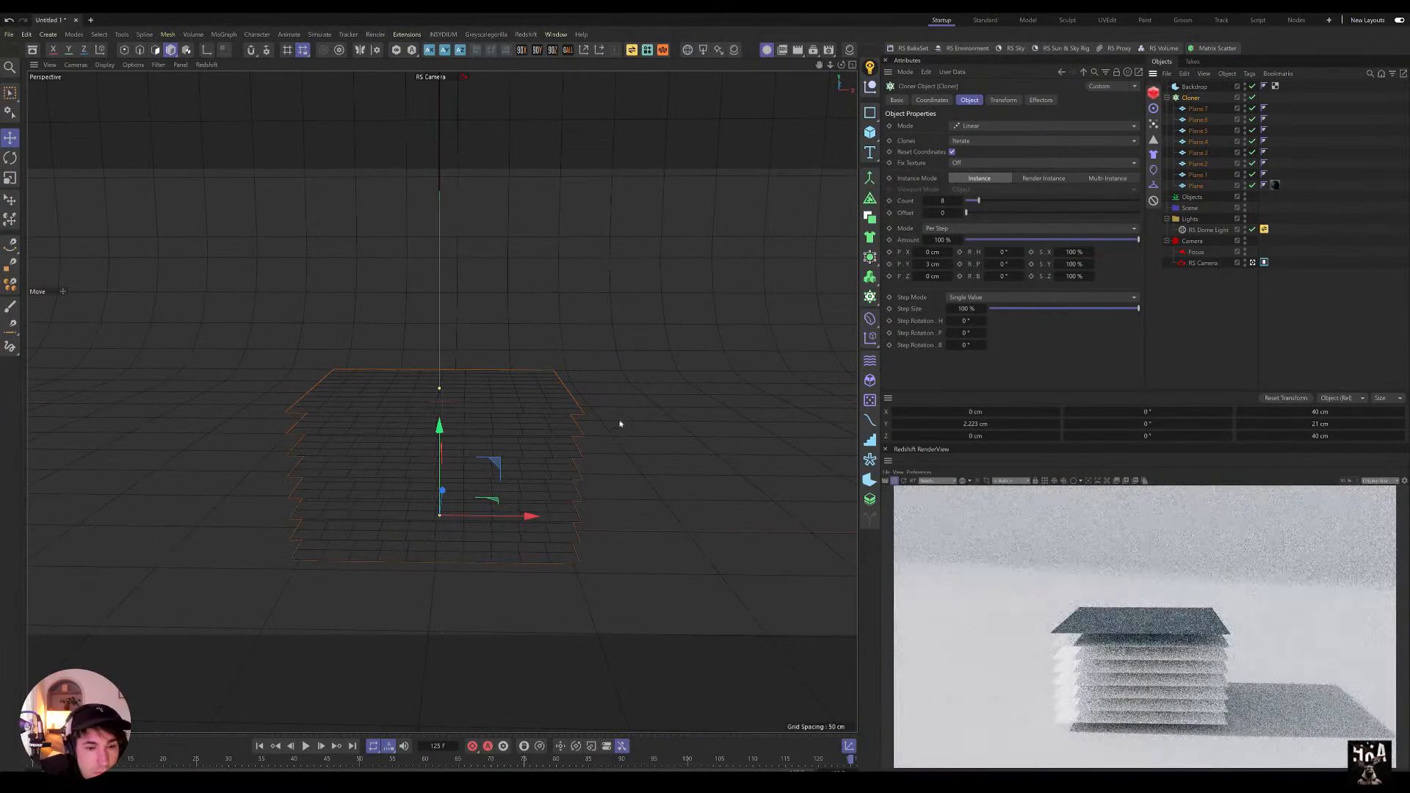
click(647, 50)
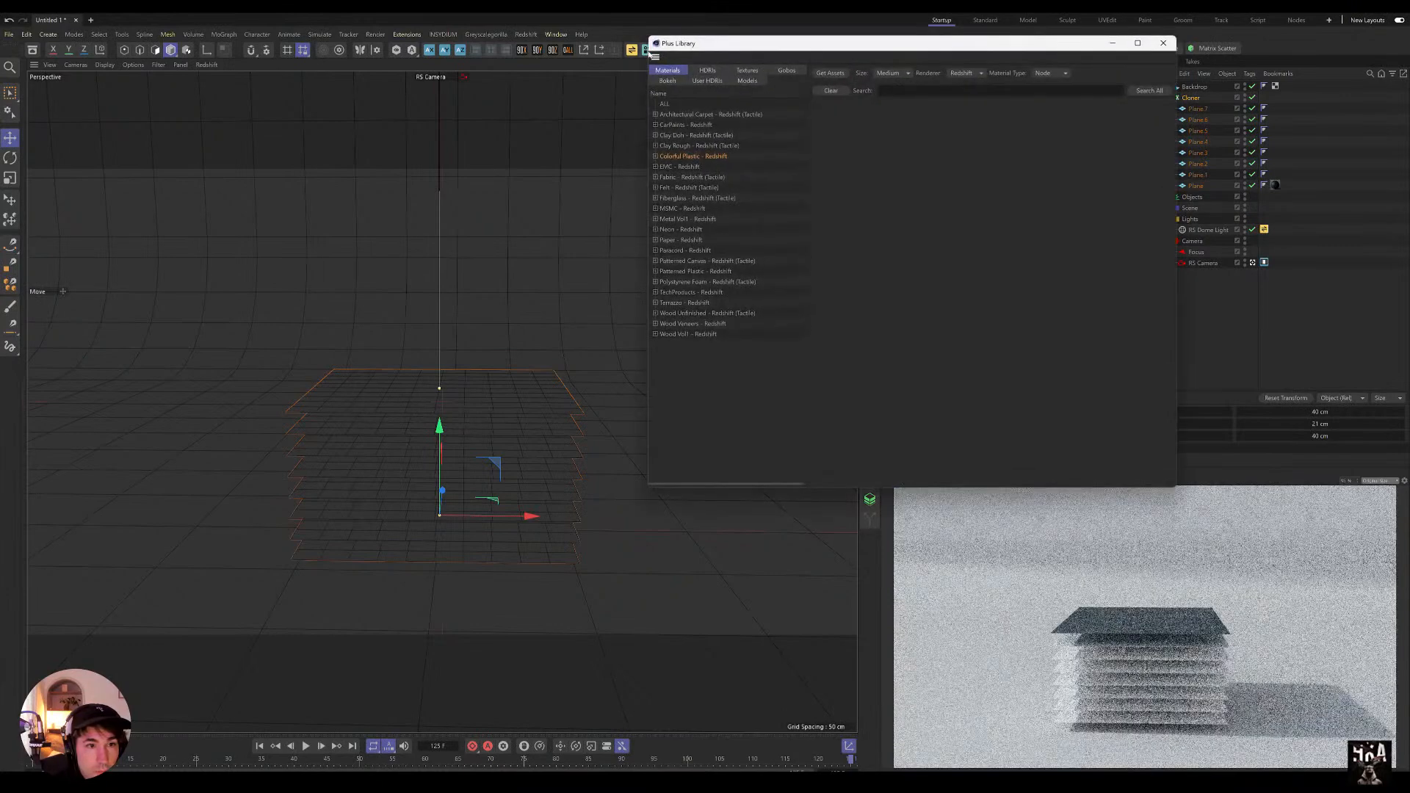
click(656, 157)
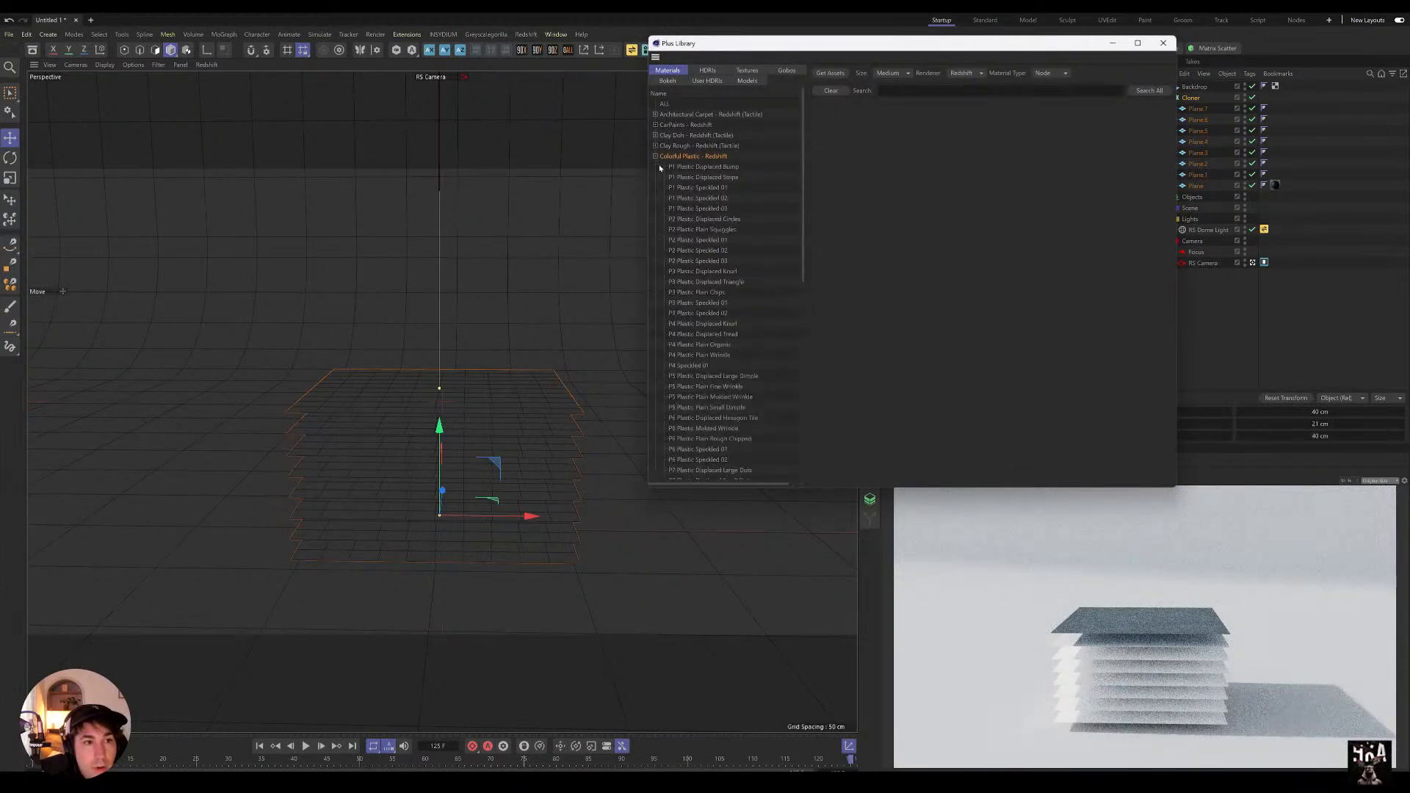
click(1163, 43)
Step: Create a new RS Standard material and apply it to Plane.1 inside the Cloner
click(766, 49)
click(803, 58)
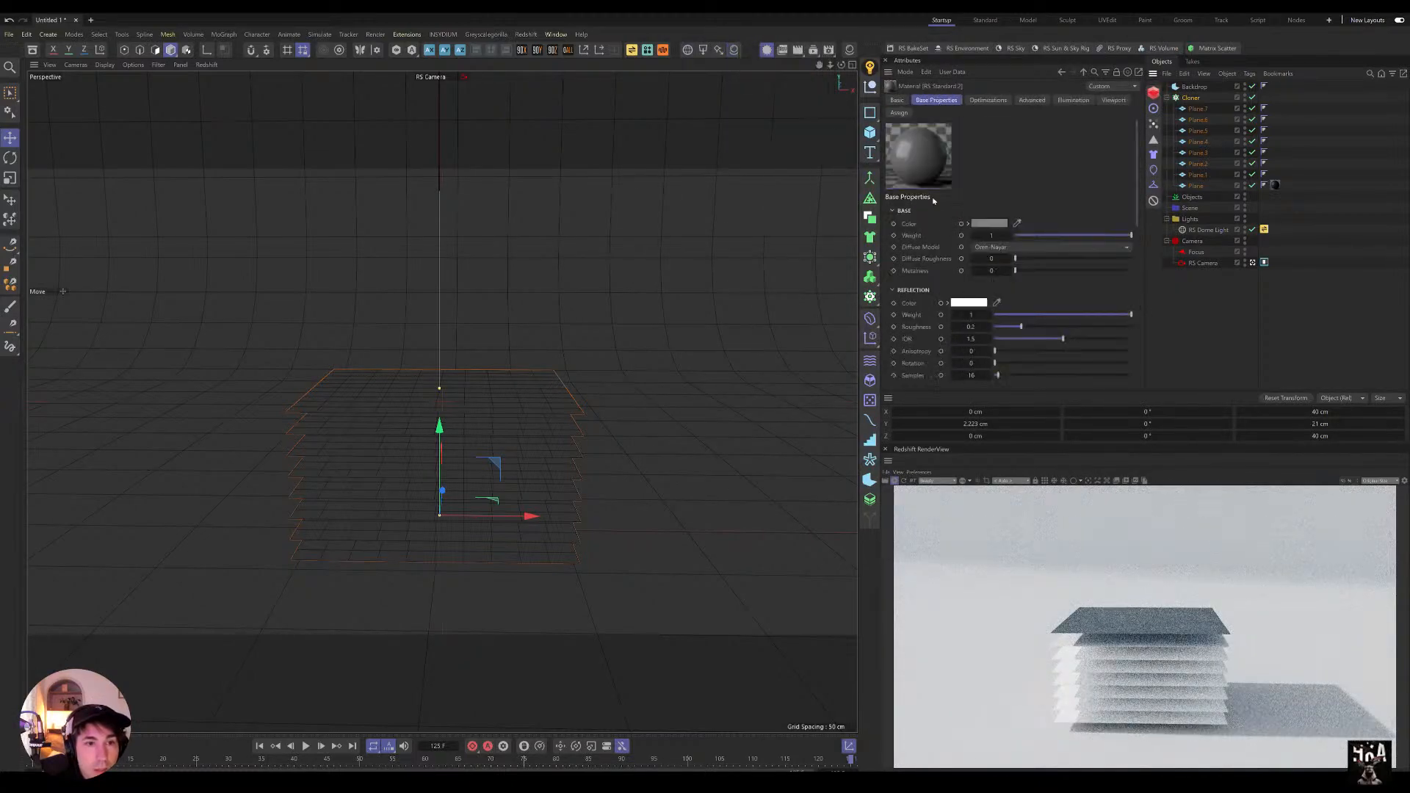
drag(1198, 177, 1197, 175)
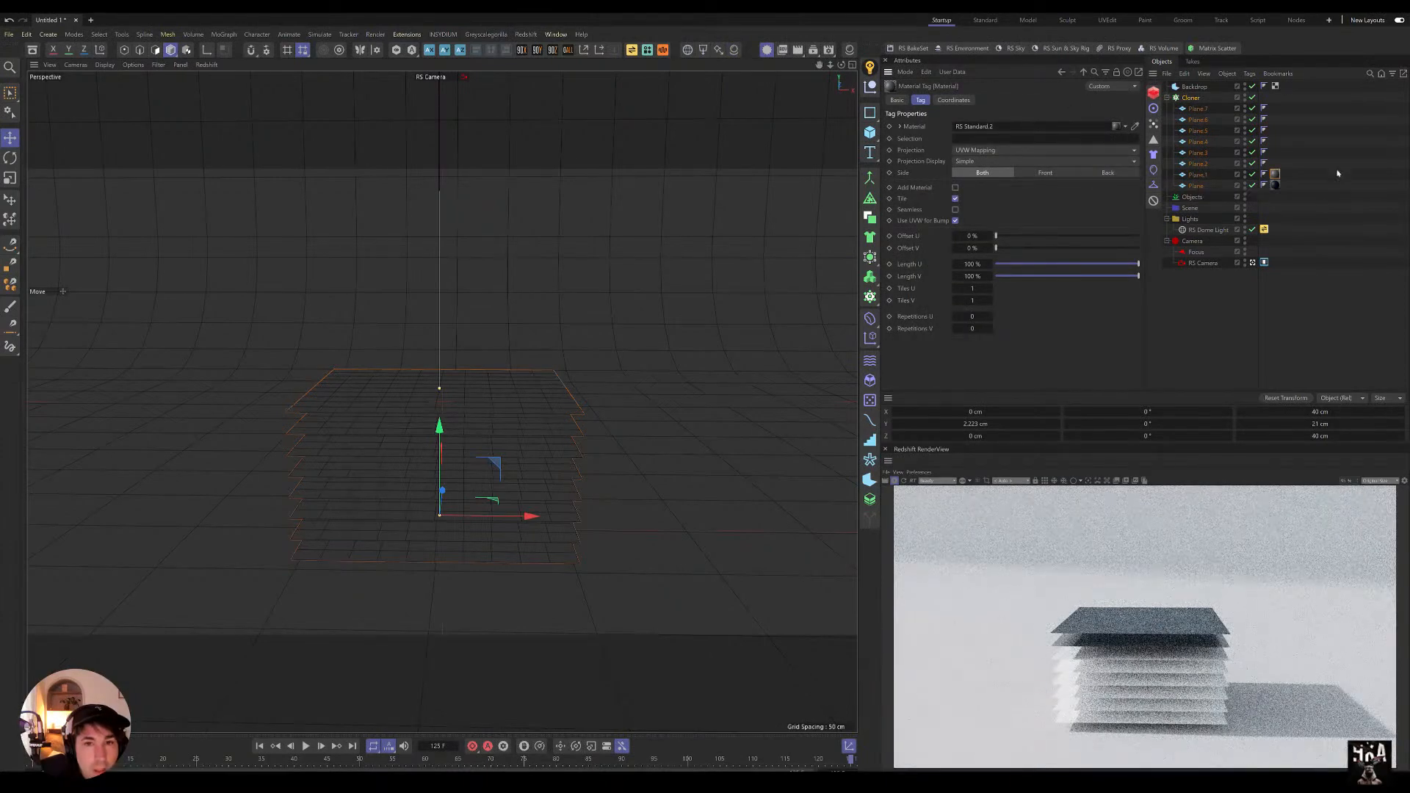
Step: Set the base color of the material on Plane.1 to a bright cyan blue
double_click(1274, 174)
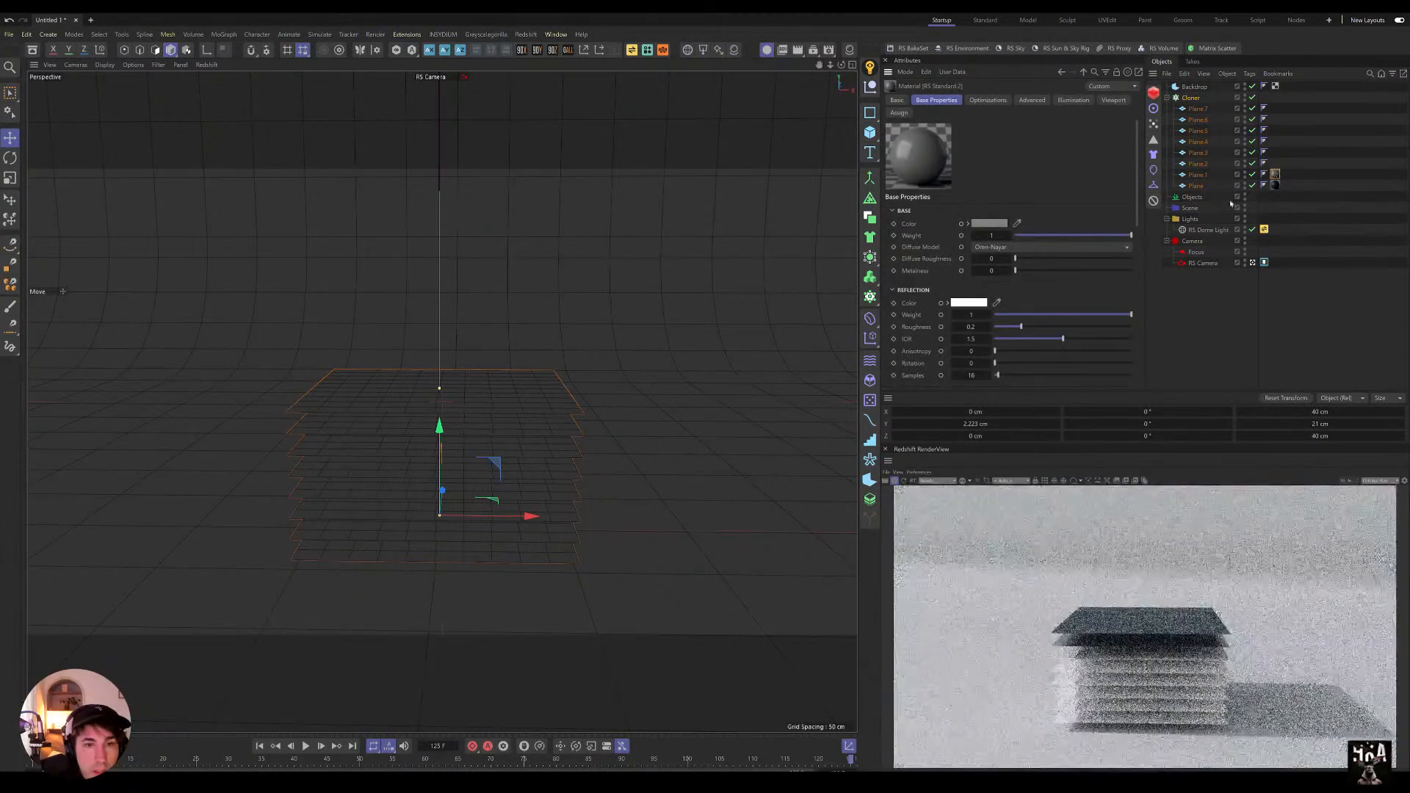
click(989, 224)
click(1058, 327)
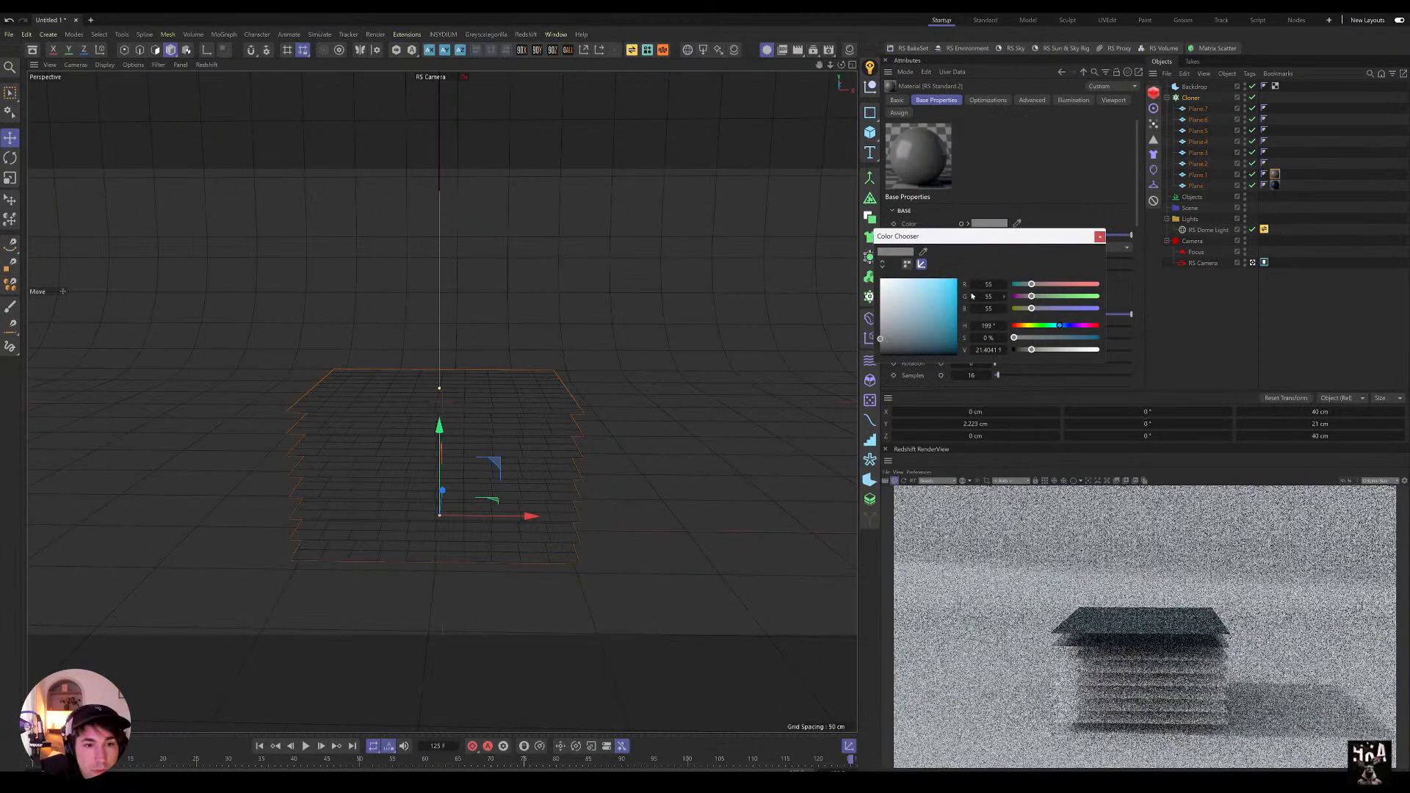
click(950, 288)
click(1099, 237)
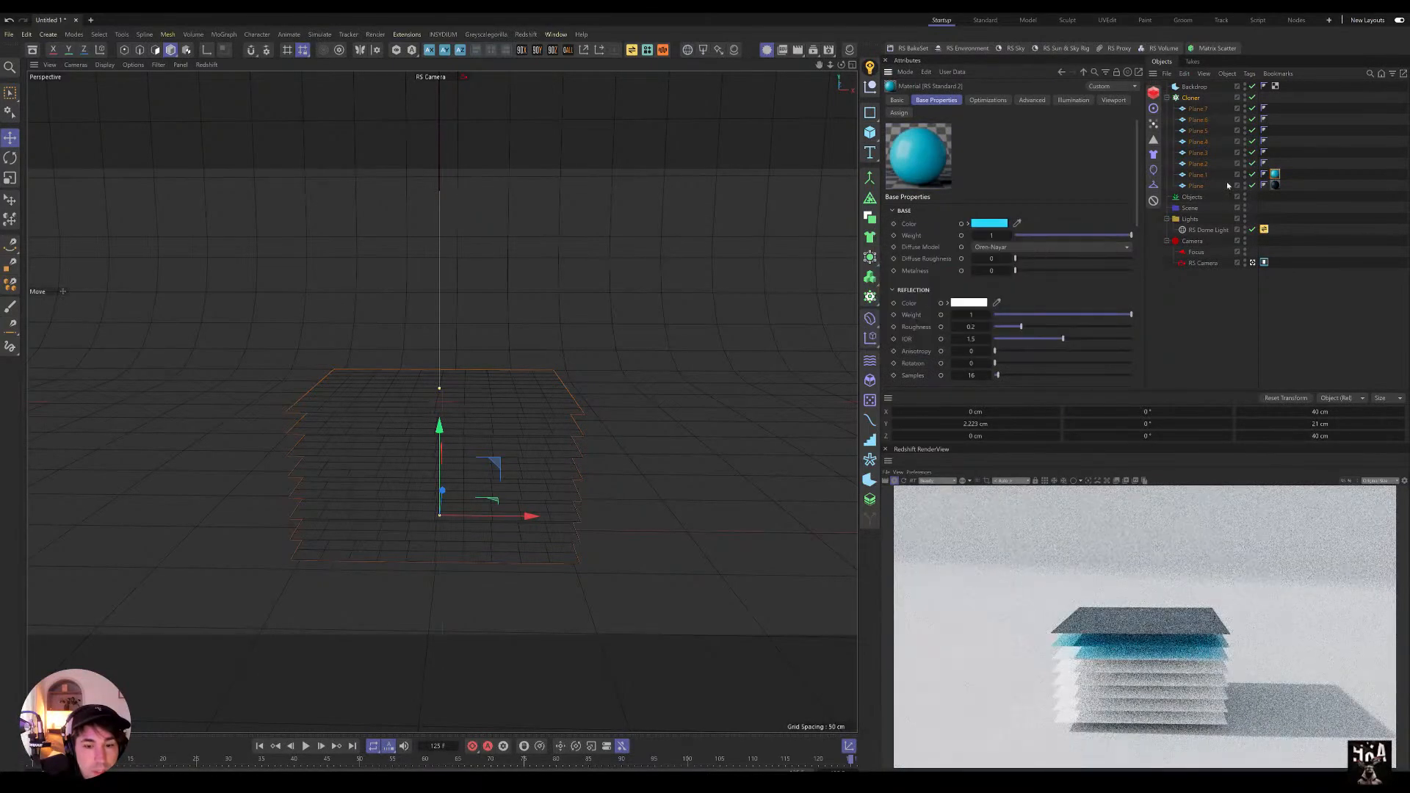
Step: Open the cyan material's node graph and add a Texture node to it
click(960, 225)
click(984, 329)
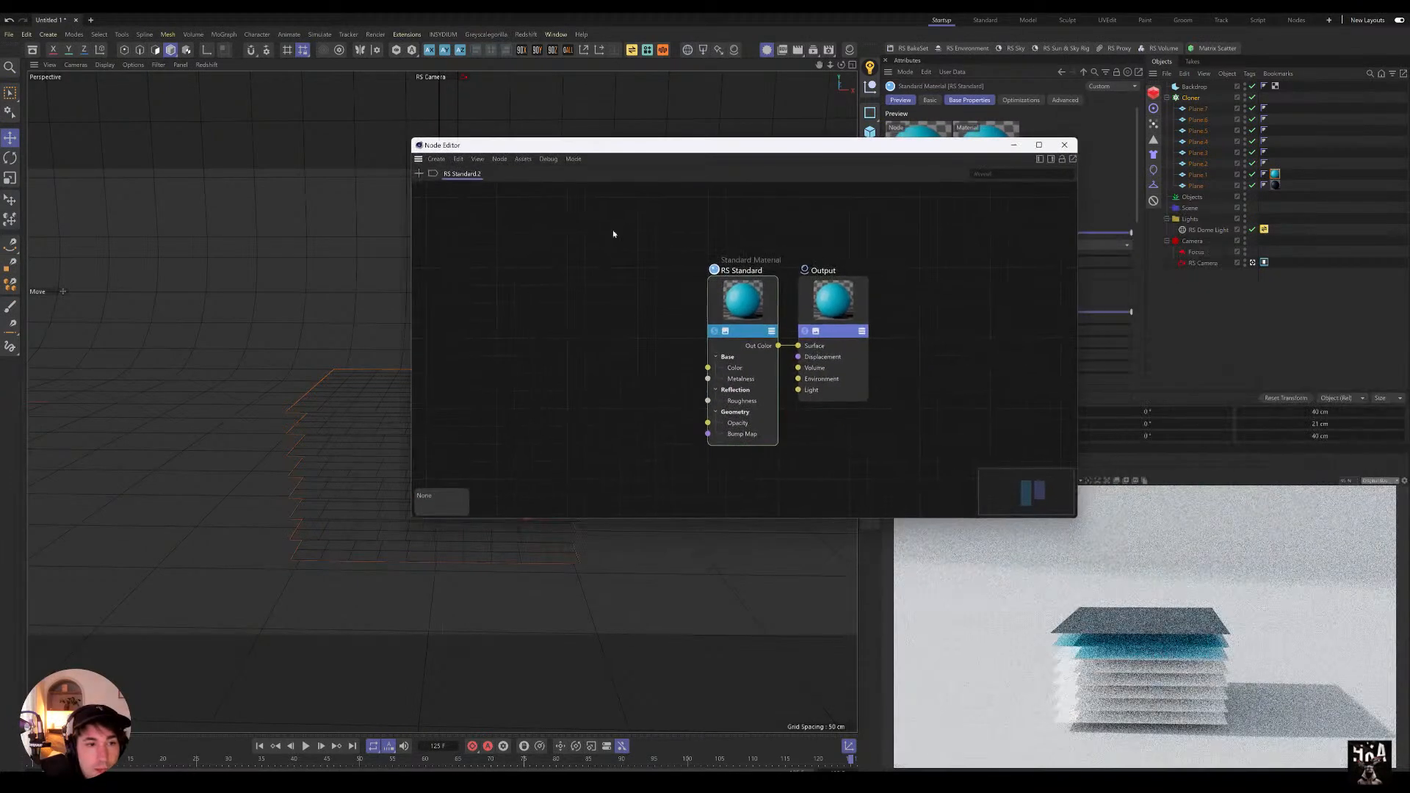
double_click(600, 313)
text(text)
key(Down)
key(Return)
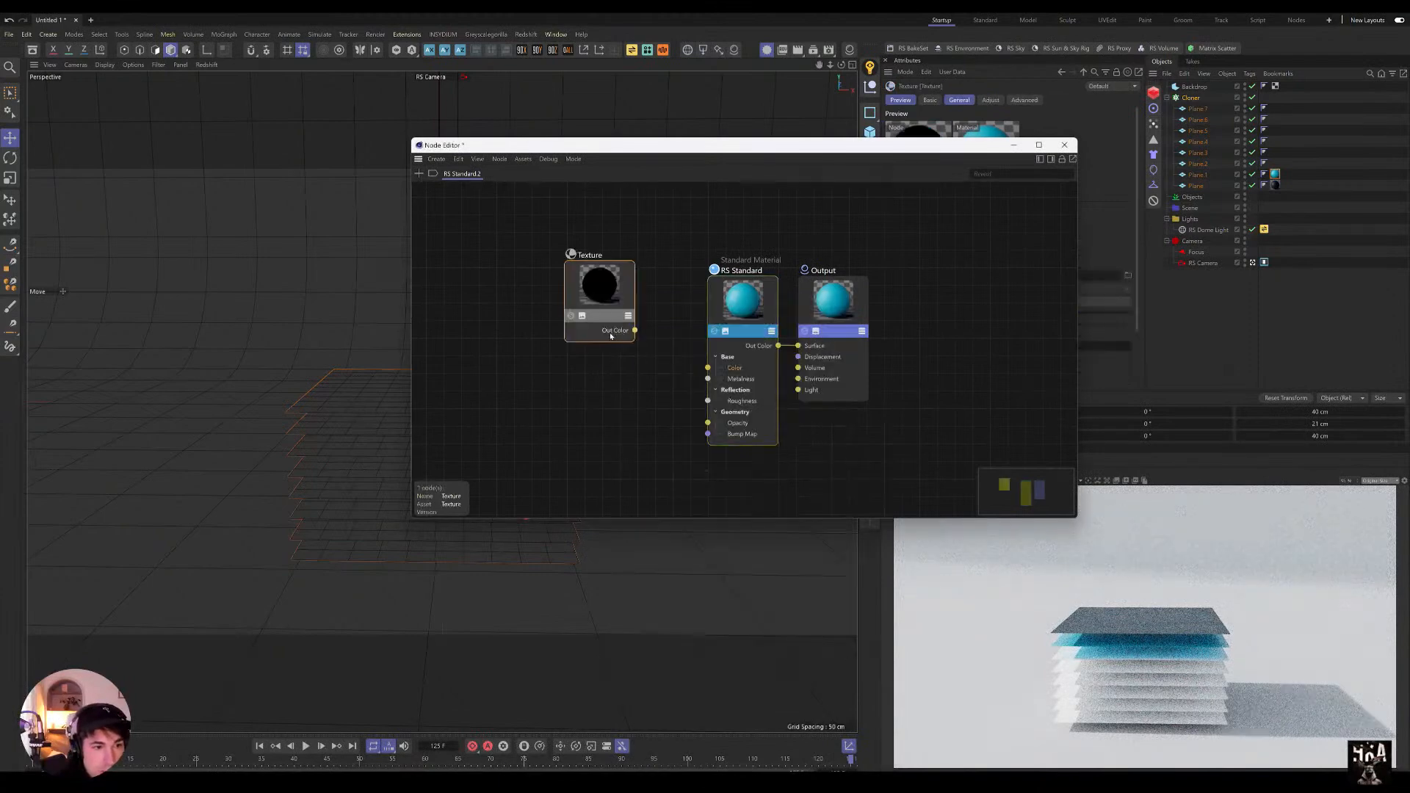
Step: Load the Cotton Check reflection image into the Texture node, connect it to the material's Roughness and close the node graph
drag(976, 151, 802, 171)
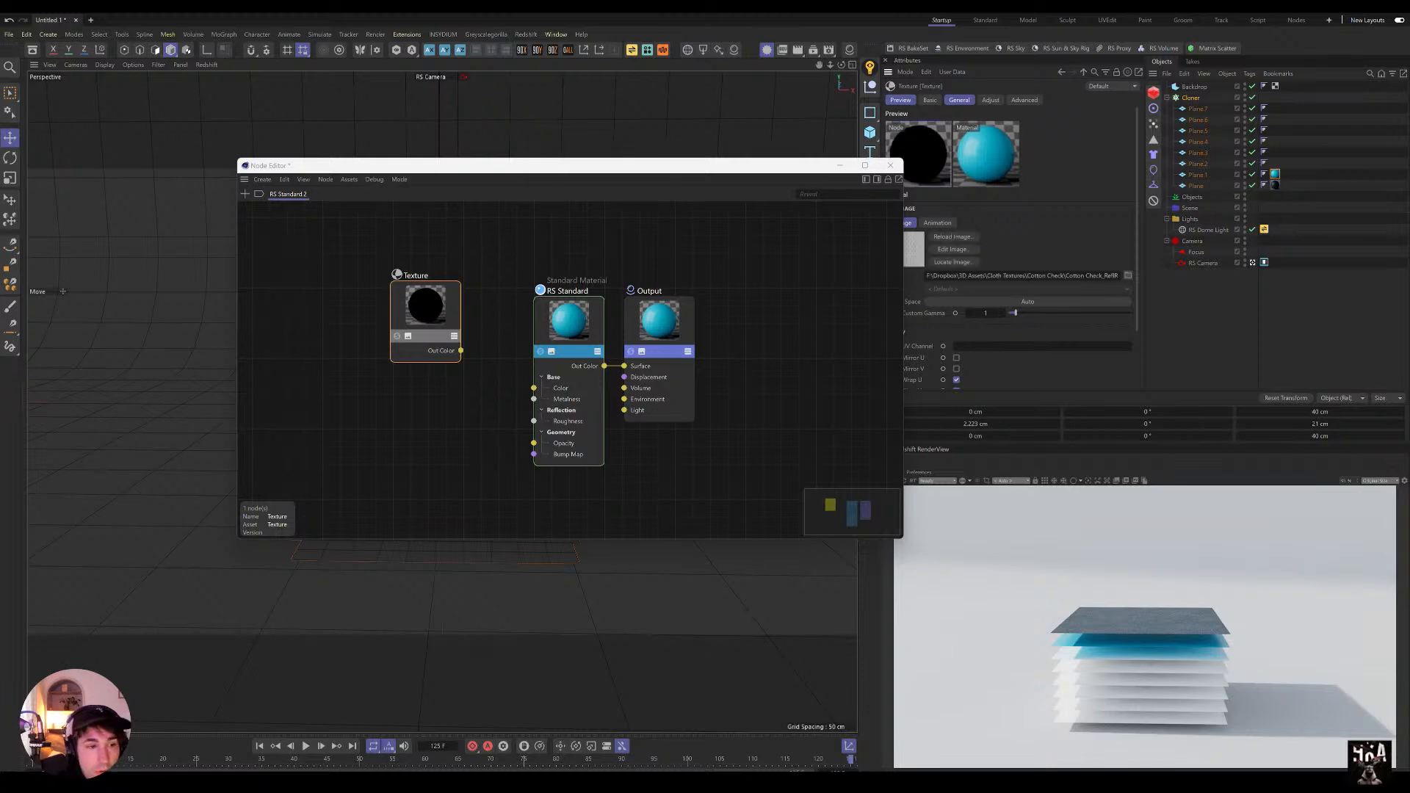
drag(462, 353, 541, 420)
drag(461, 351, 534, 421)
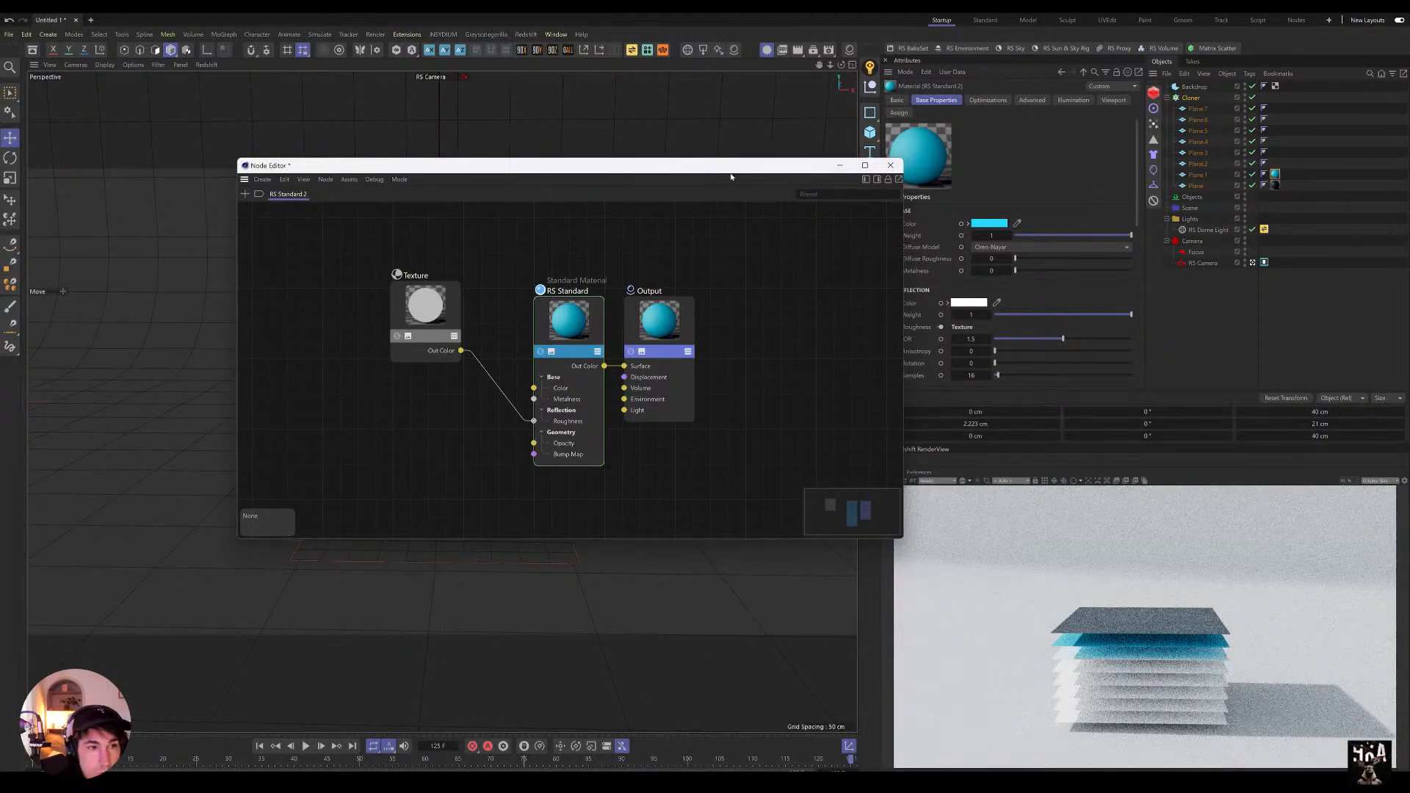
drag(726, 177, 646, 177)
click(801, 180)
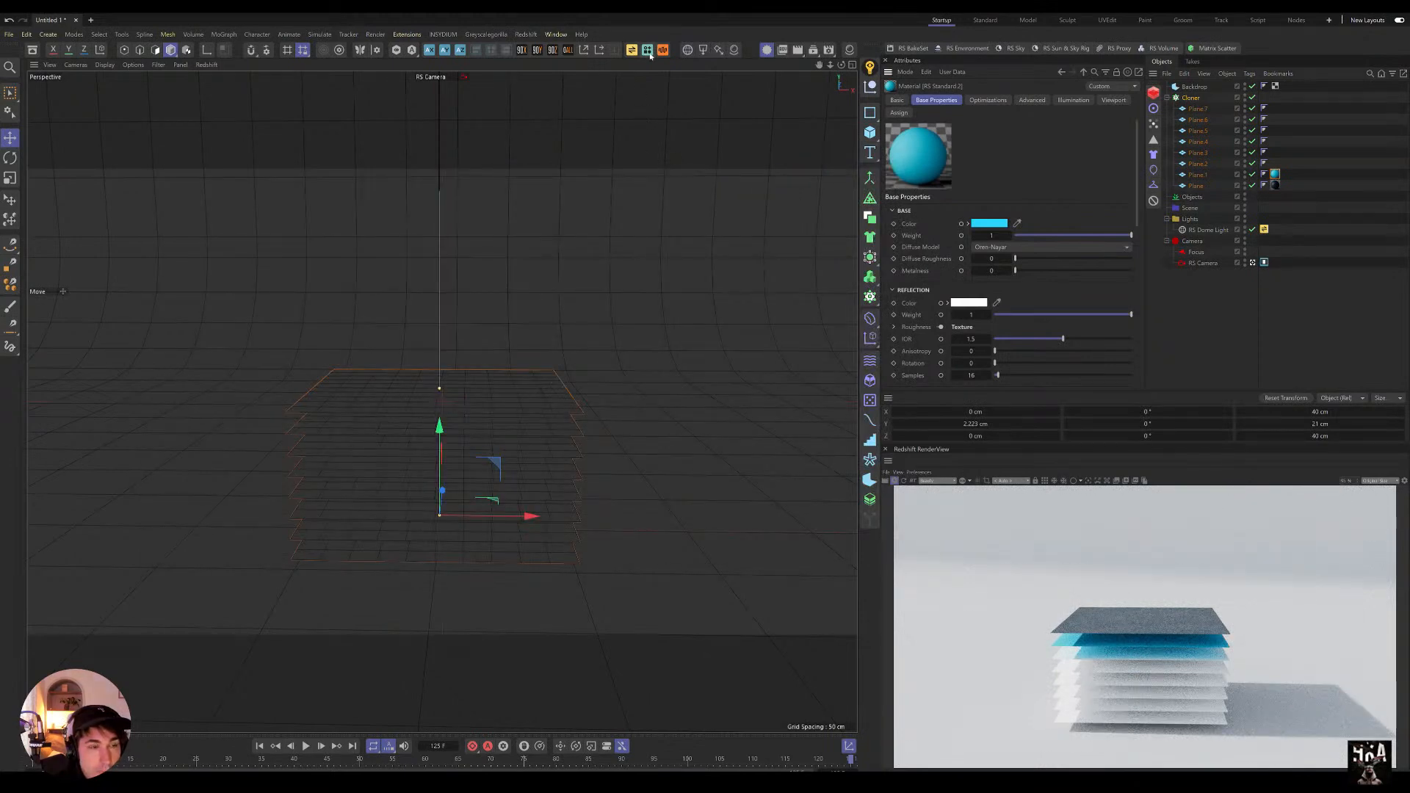
Step: Find the Node Floor material in the asset library's Useful Materials category and apply it to Plane.2
click(32, 50)
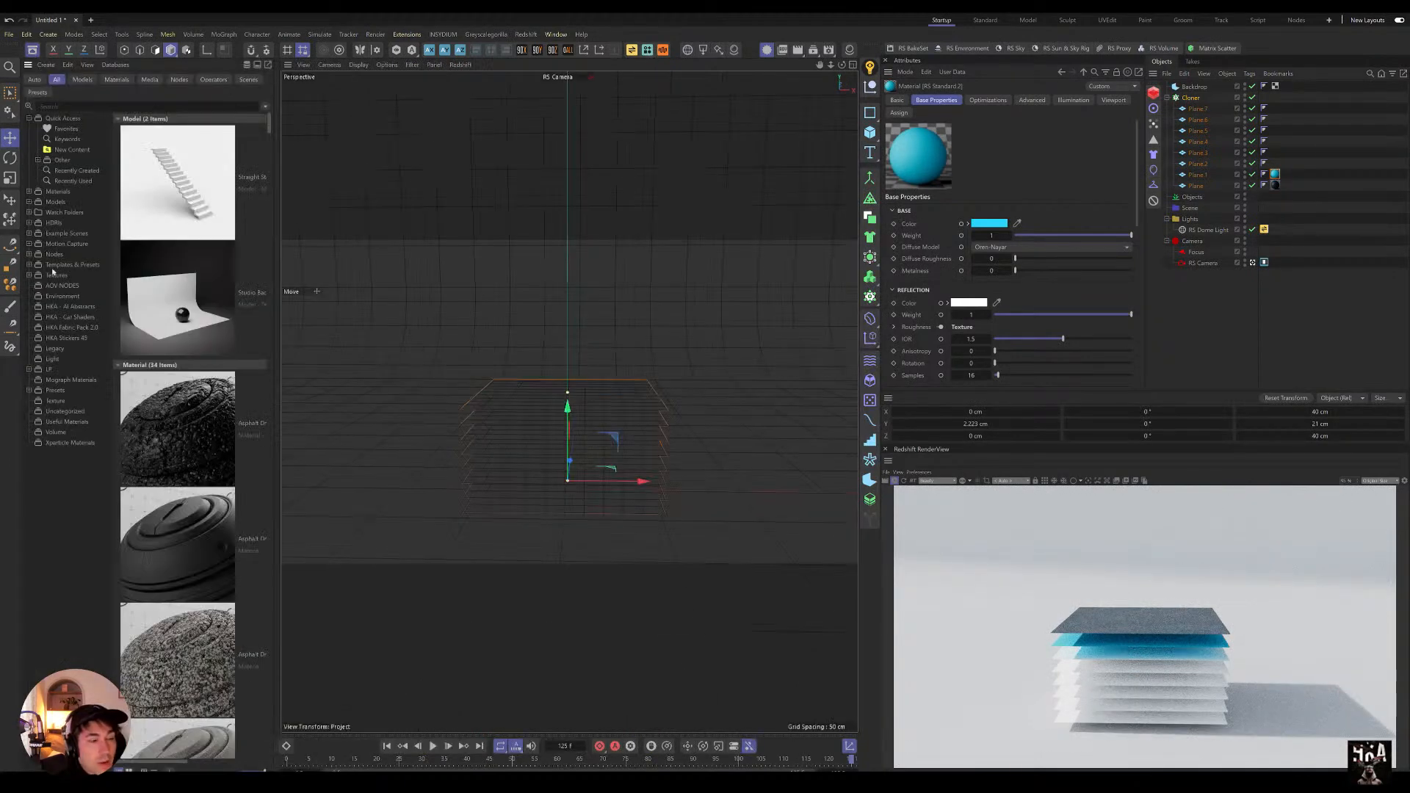
click(74, 422)
scroll(177, 359, down, 1)
scroll(177, 358, down, 15)
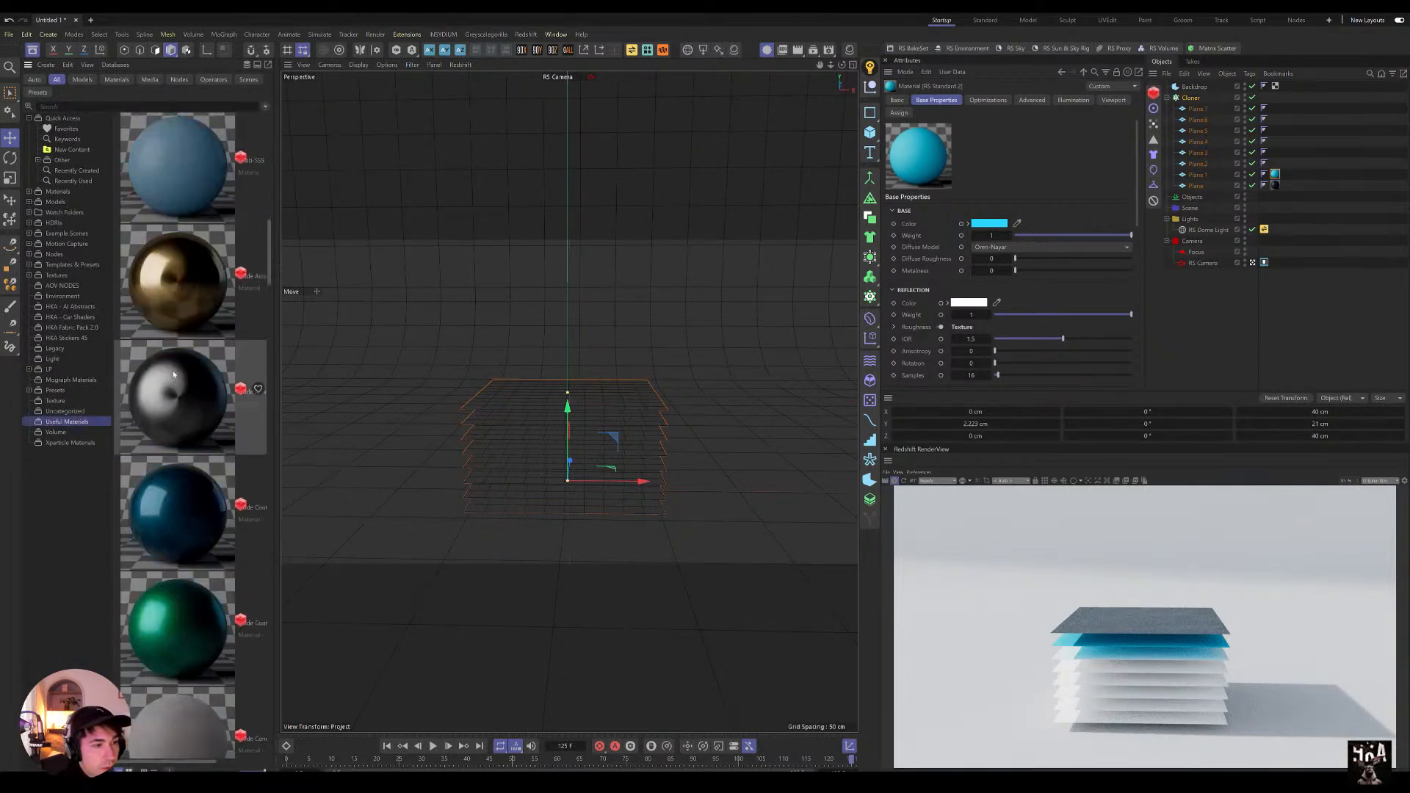
click(174, 332)
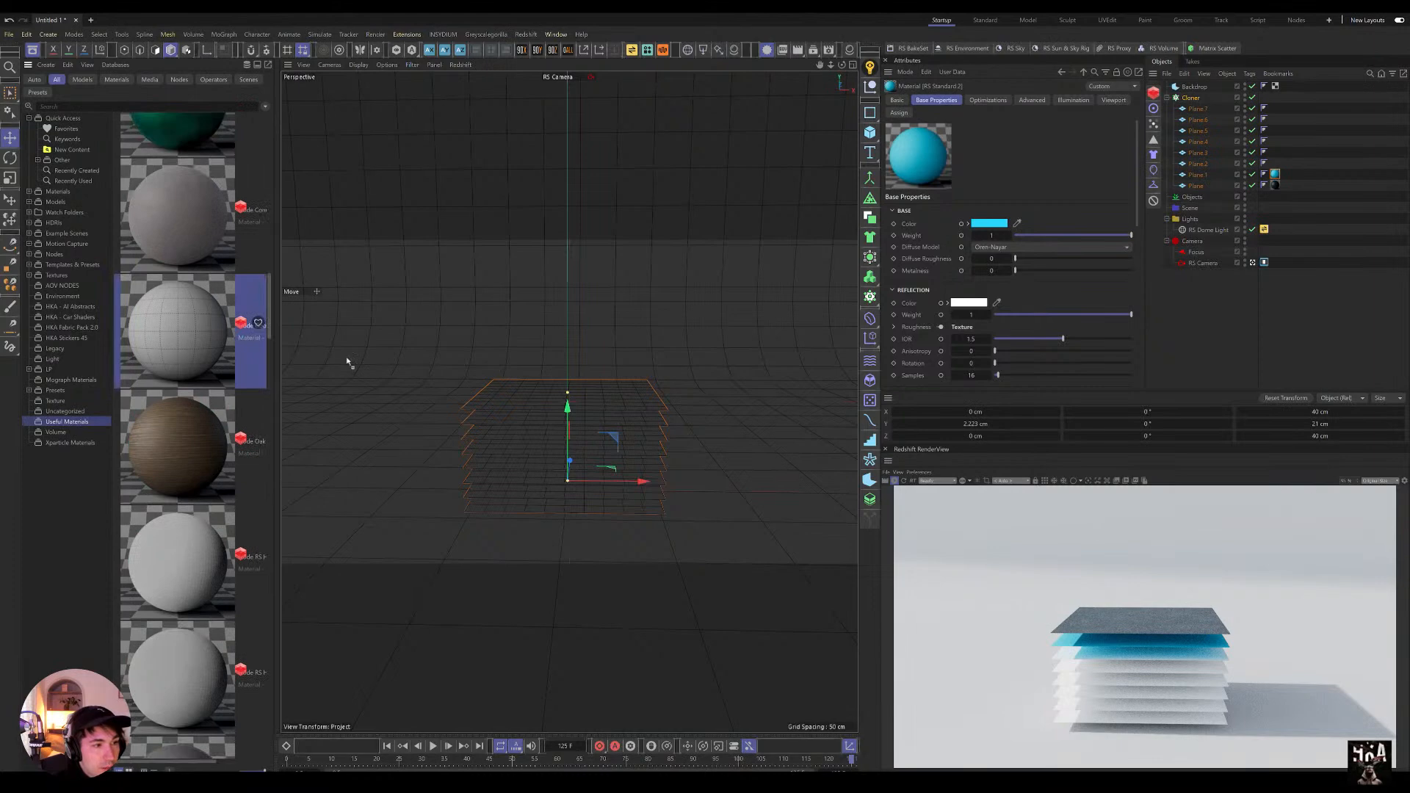
drag(1200, 166, 1200, 164)
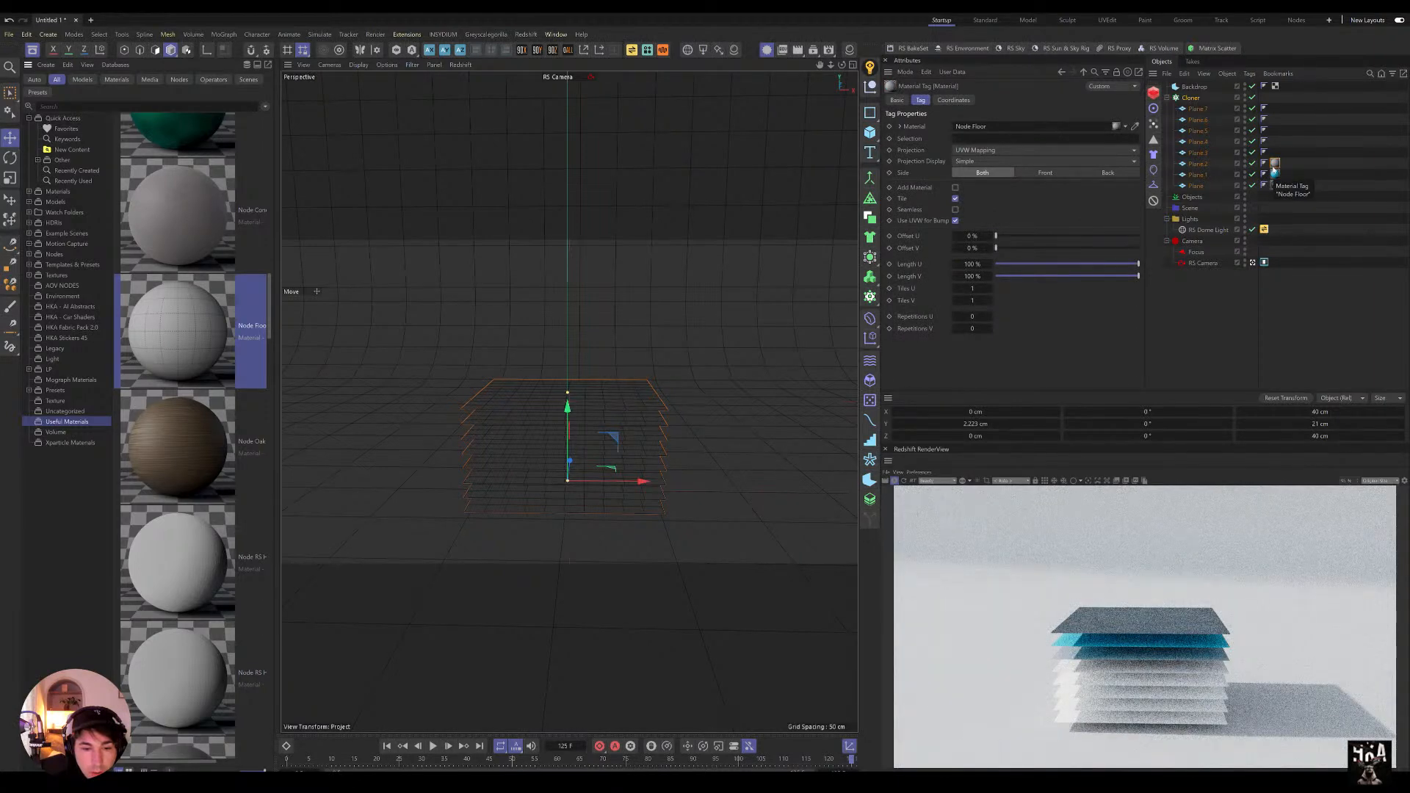
Step: Set the Node Floor material tag on Plane.2 to 4 tiles in both U and V
click(981, 289)
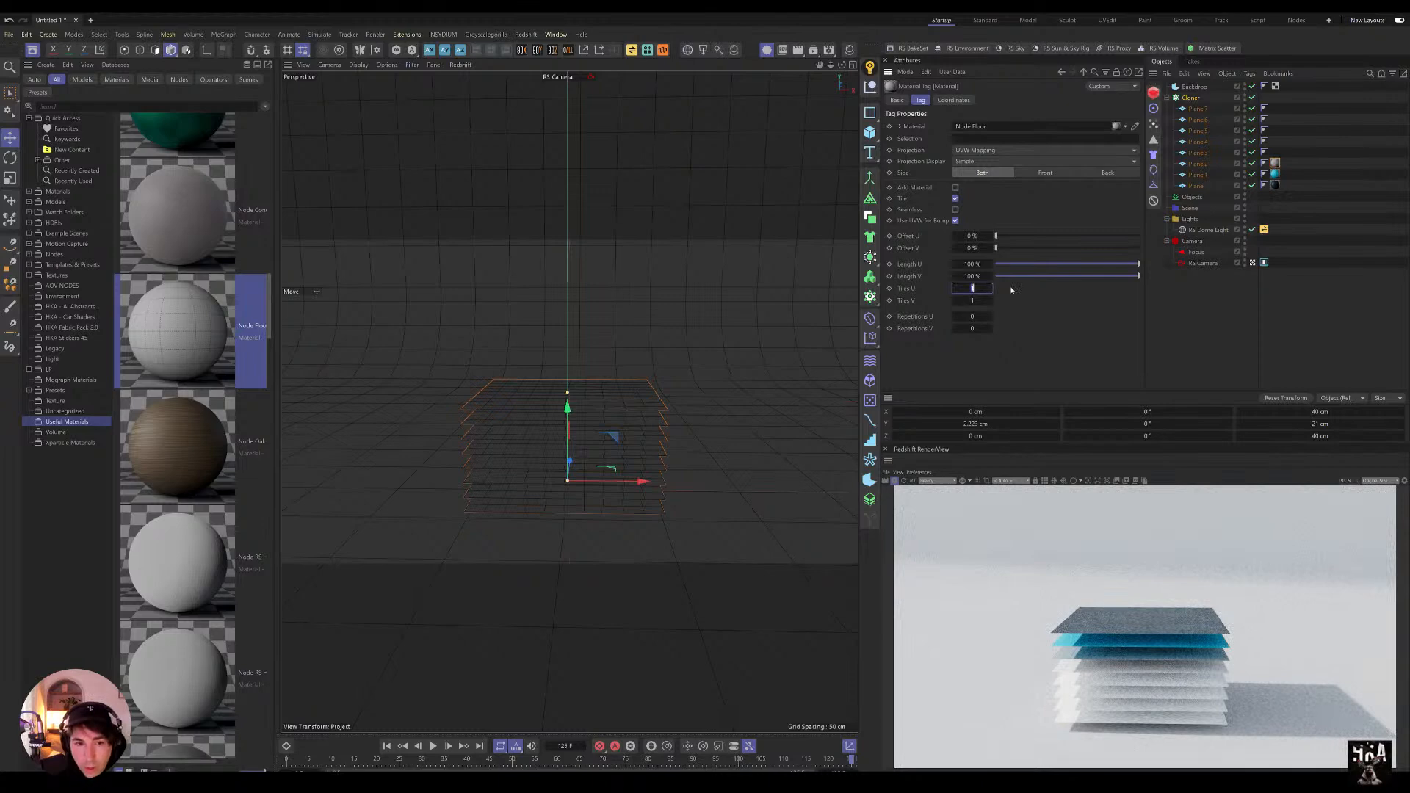
text(4)
key(Tab)
text(4)
key(Tab)
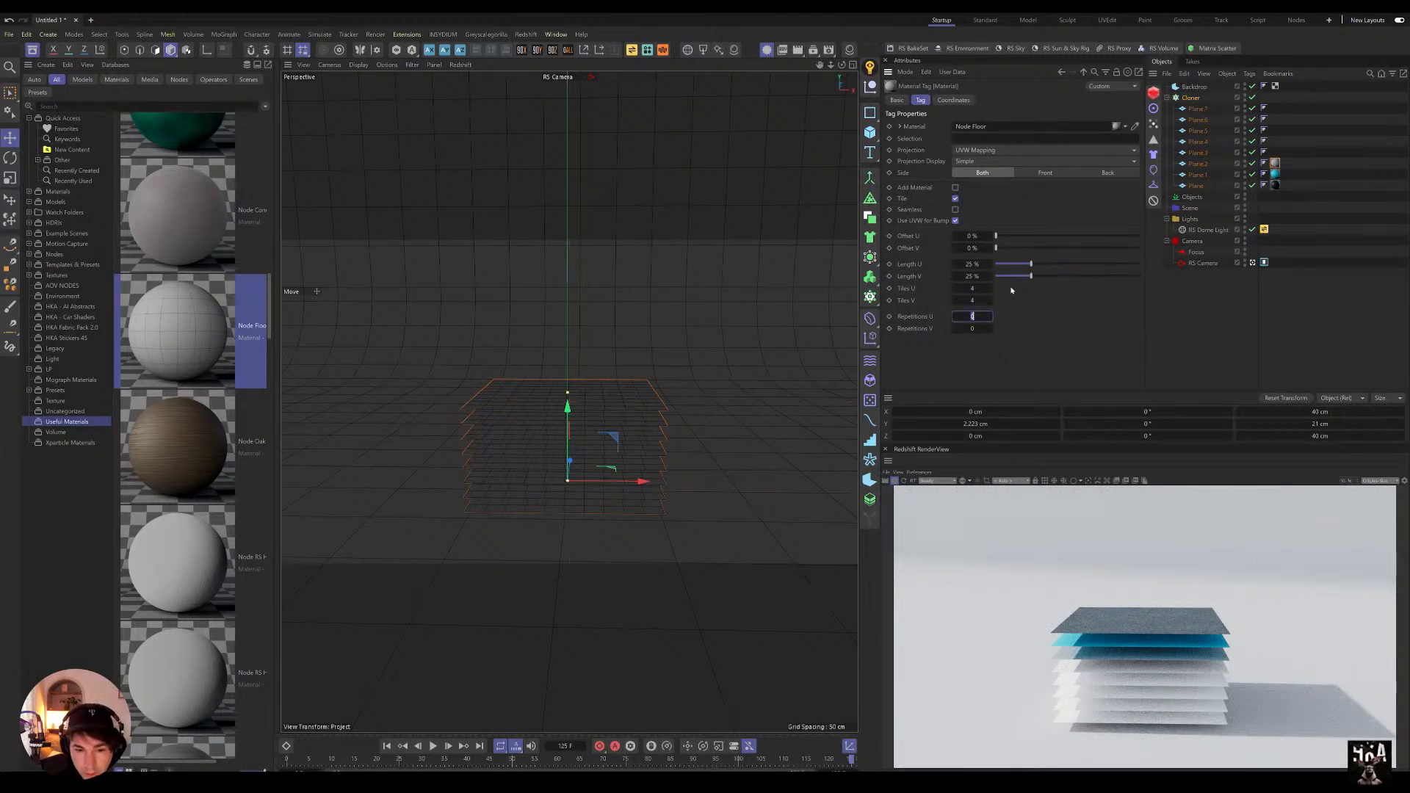
scroll(594, 477, up, 6)
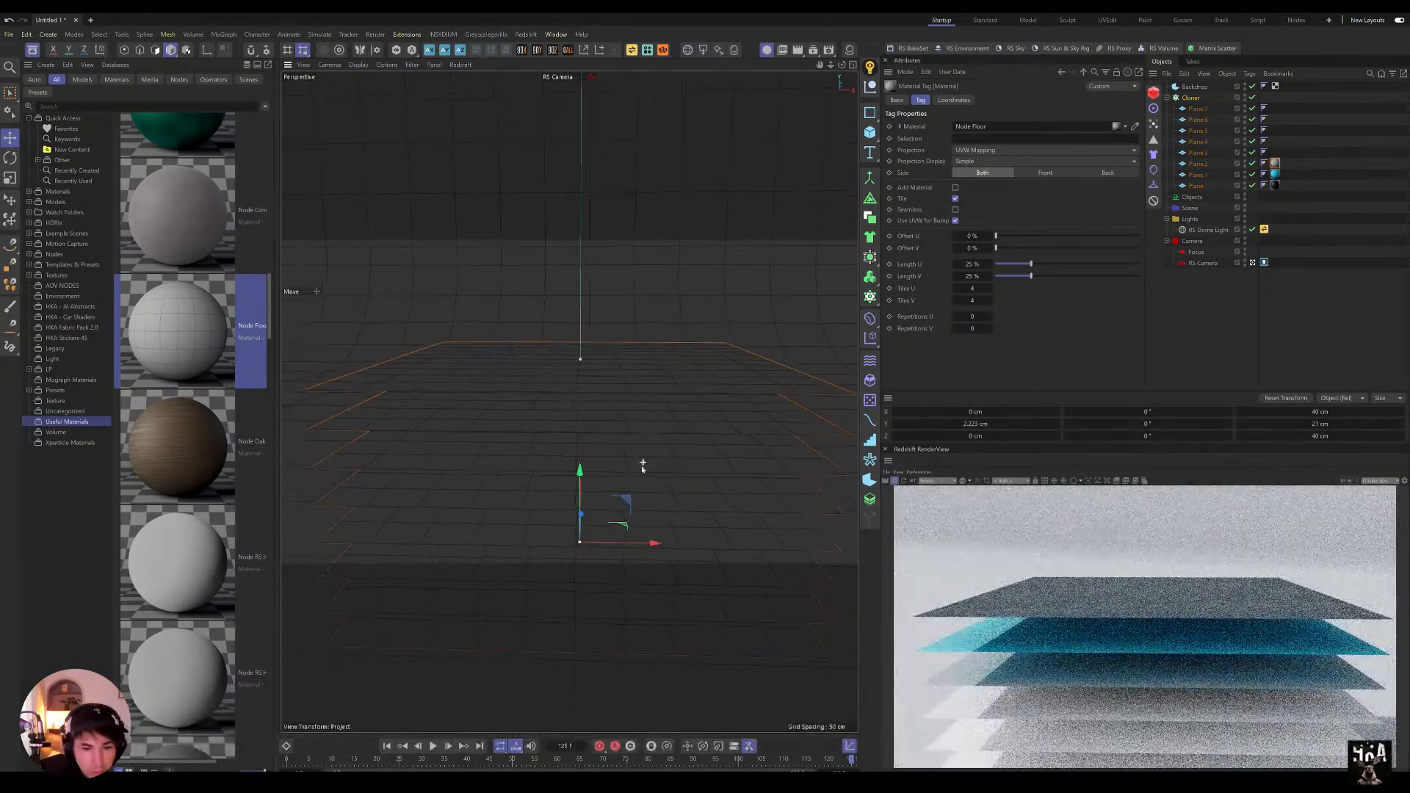
scroll(642, 465, up, 2)
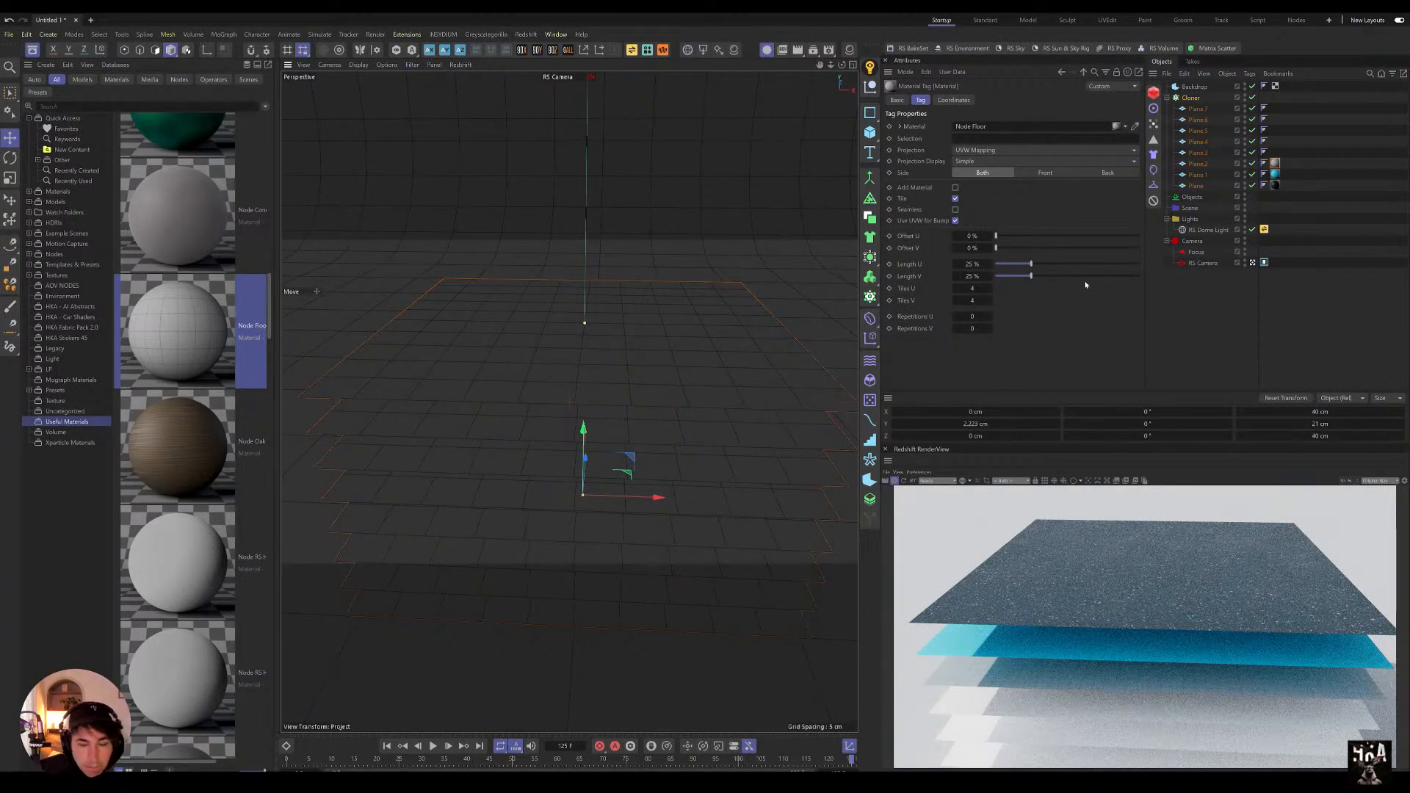
Step: Wrap the Cloner in a Cloth Surface generator and set its thickness to 0.1 cm
click(1191, 97)
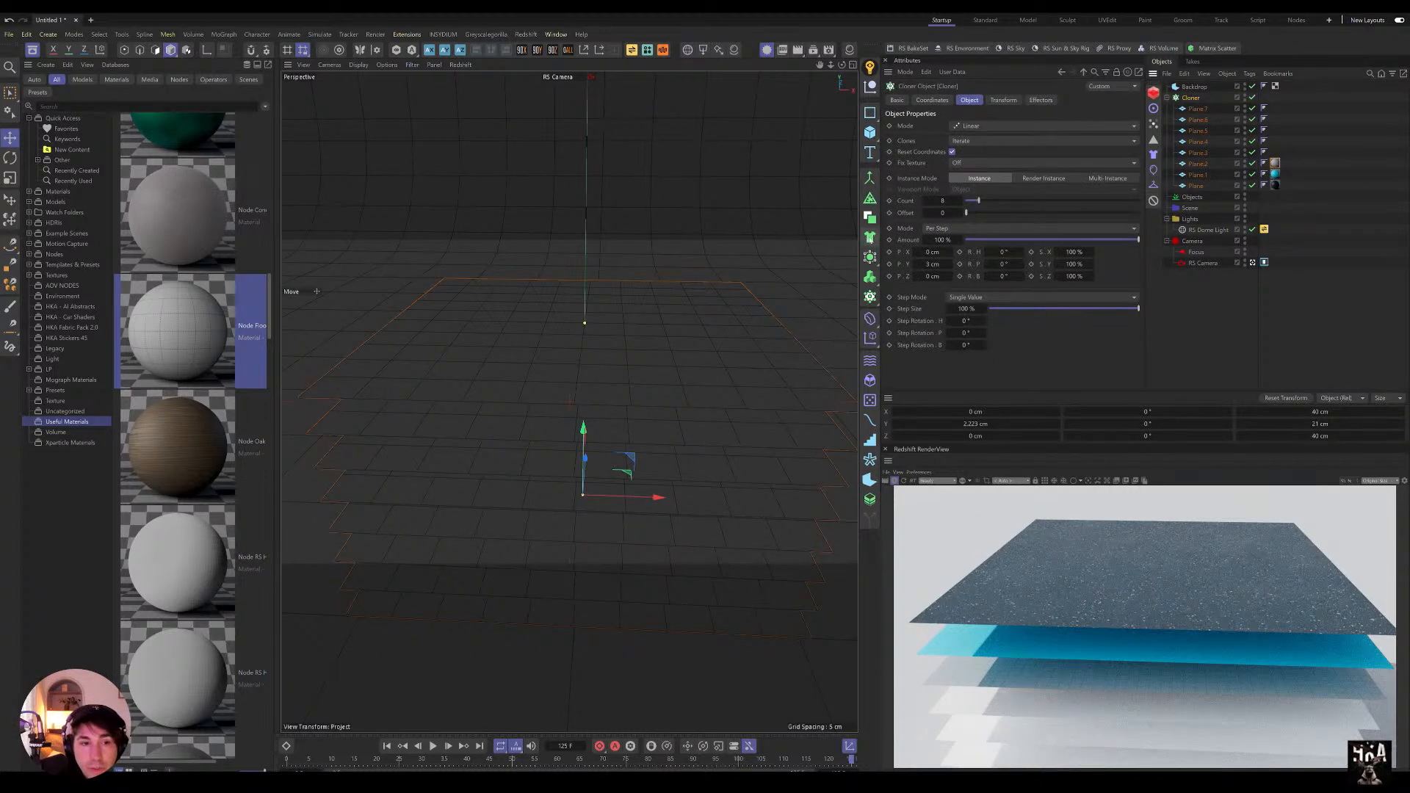
alt+click(869, 257)
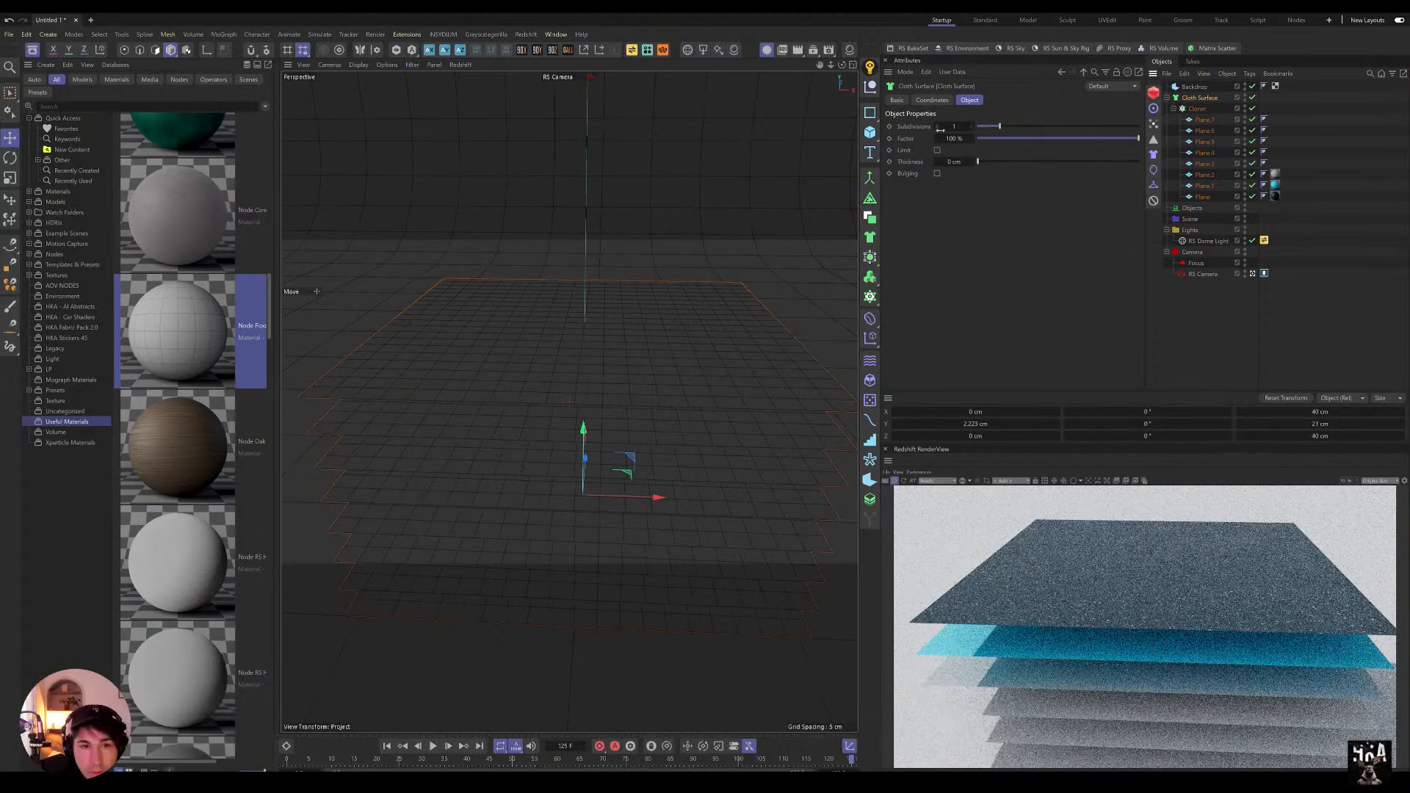
click(996, 161)
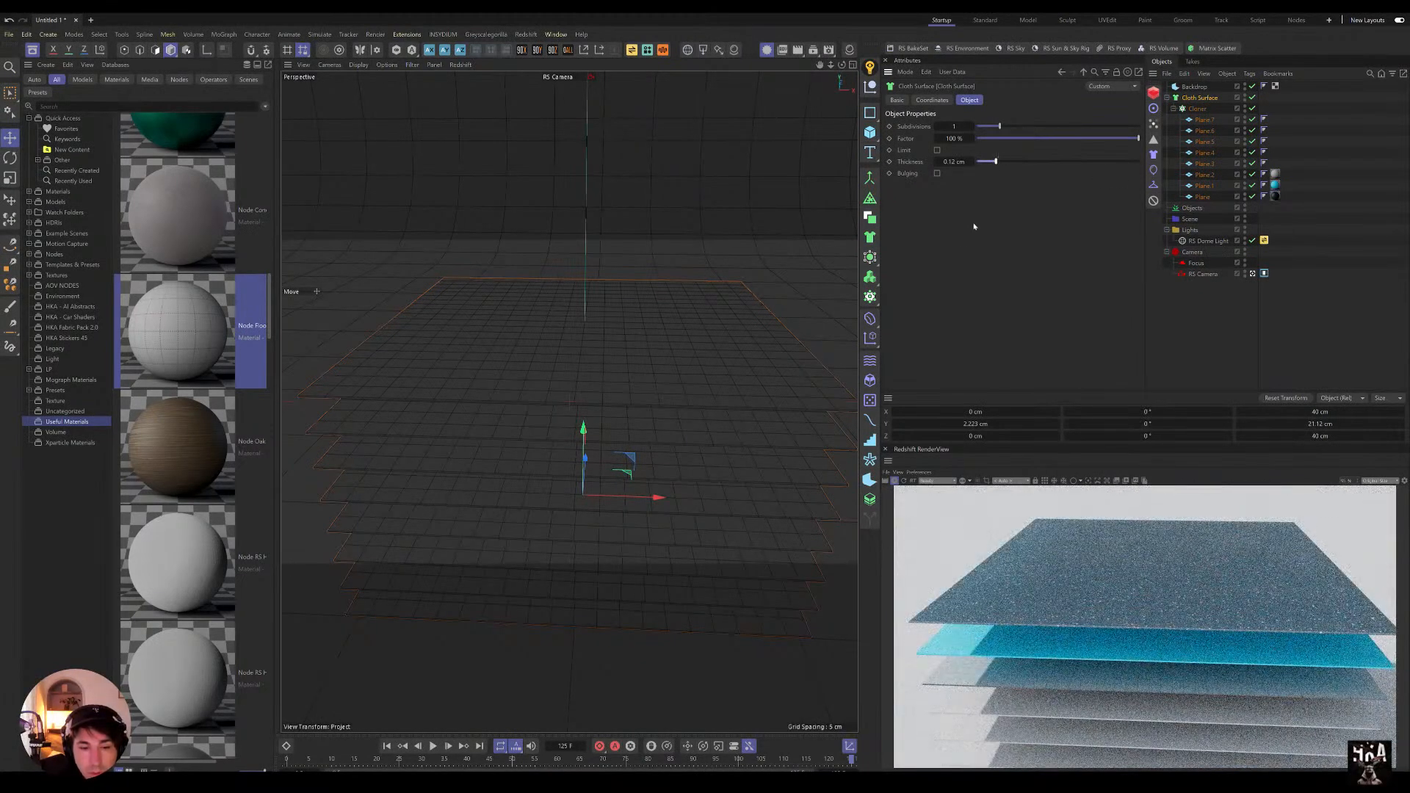
click(993, 161)
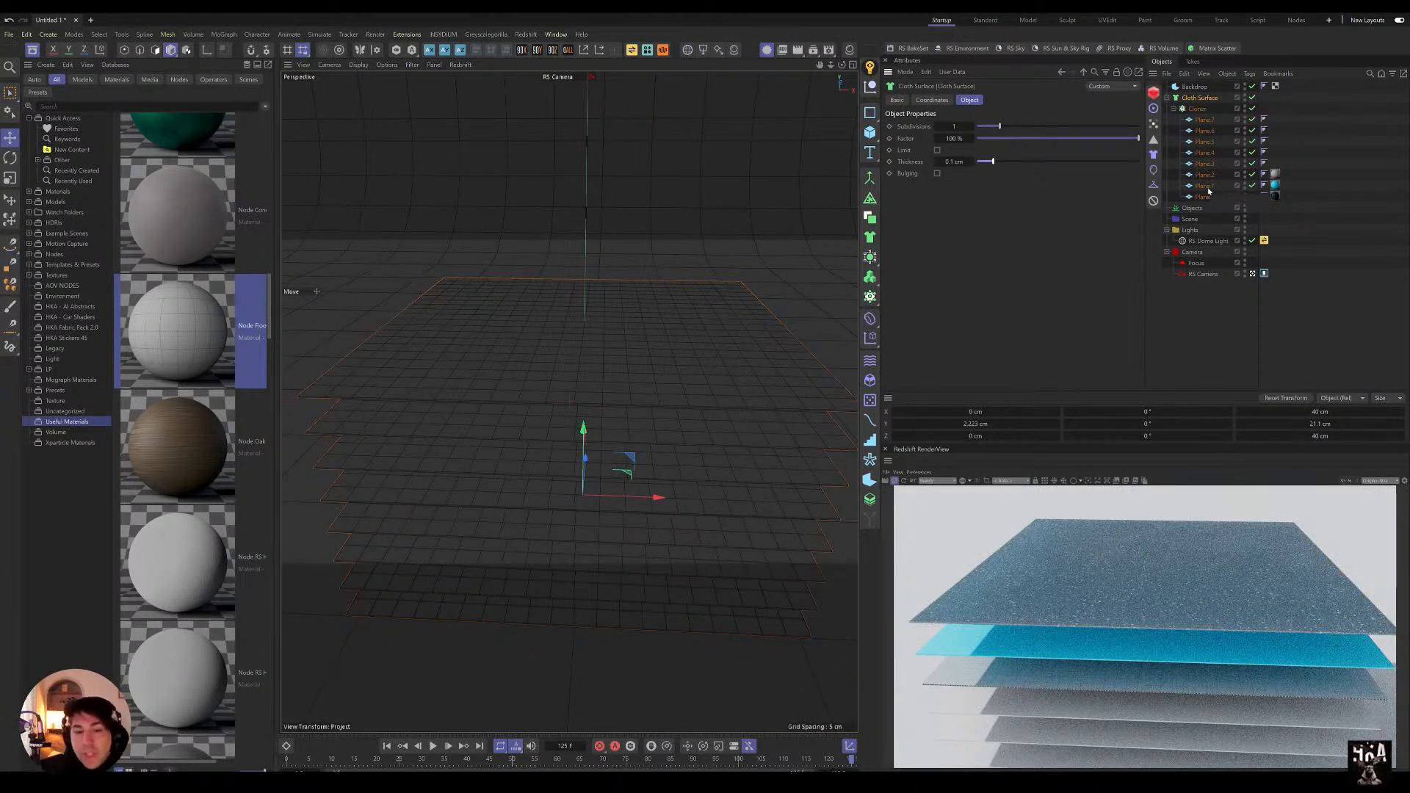
Step: Review the FabricJump.png reference image for the look of the sheets and close it
key(alt+Tab)
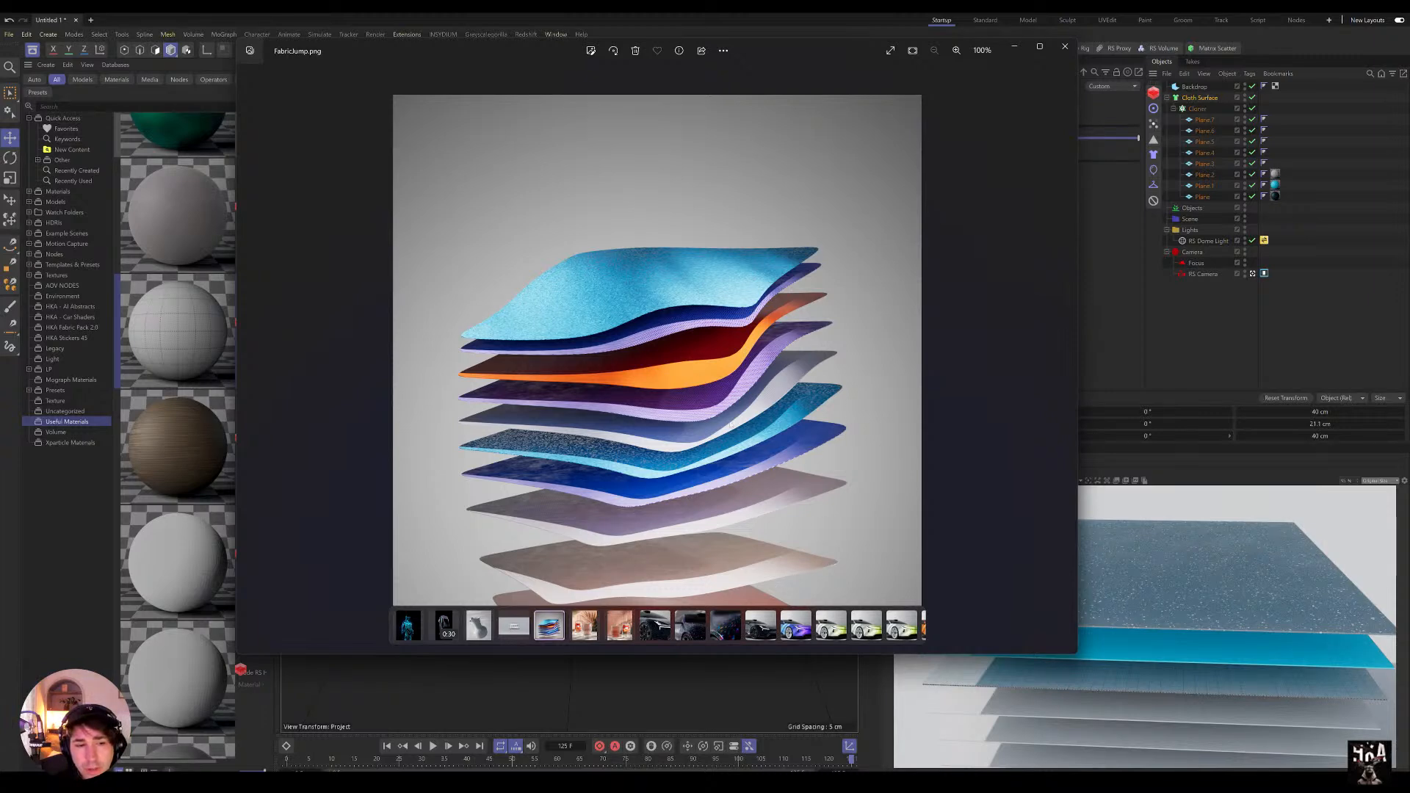
click(1065, 48)
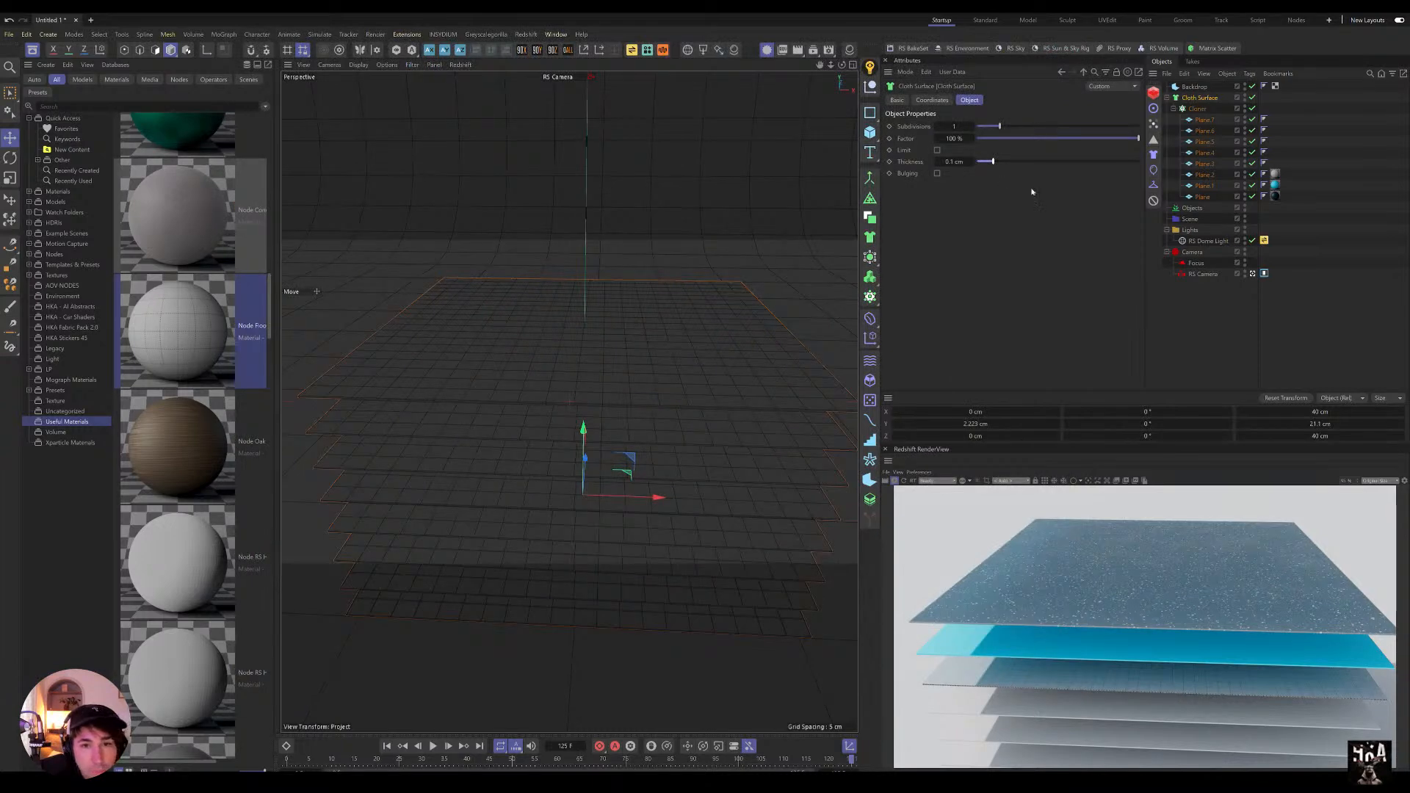
Step: Open the Colorful Plastic materials in the Plus Library and apply P3 Plastic Speckled 02 to Plane.3
click(1191, 108)
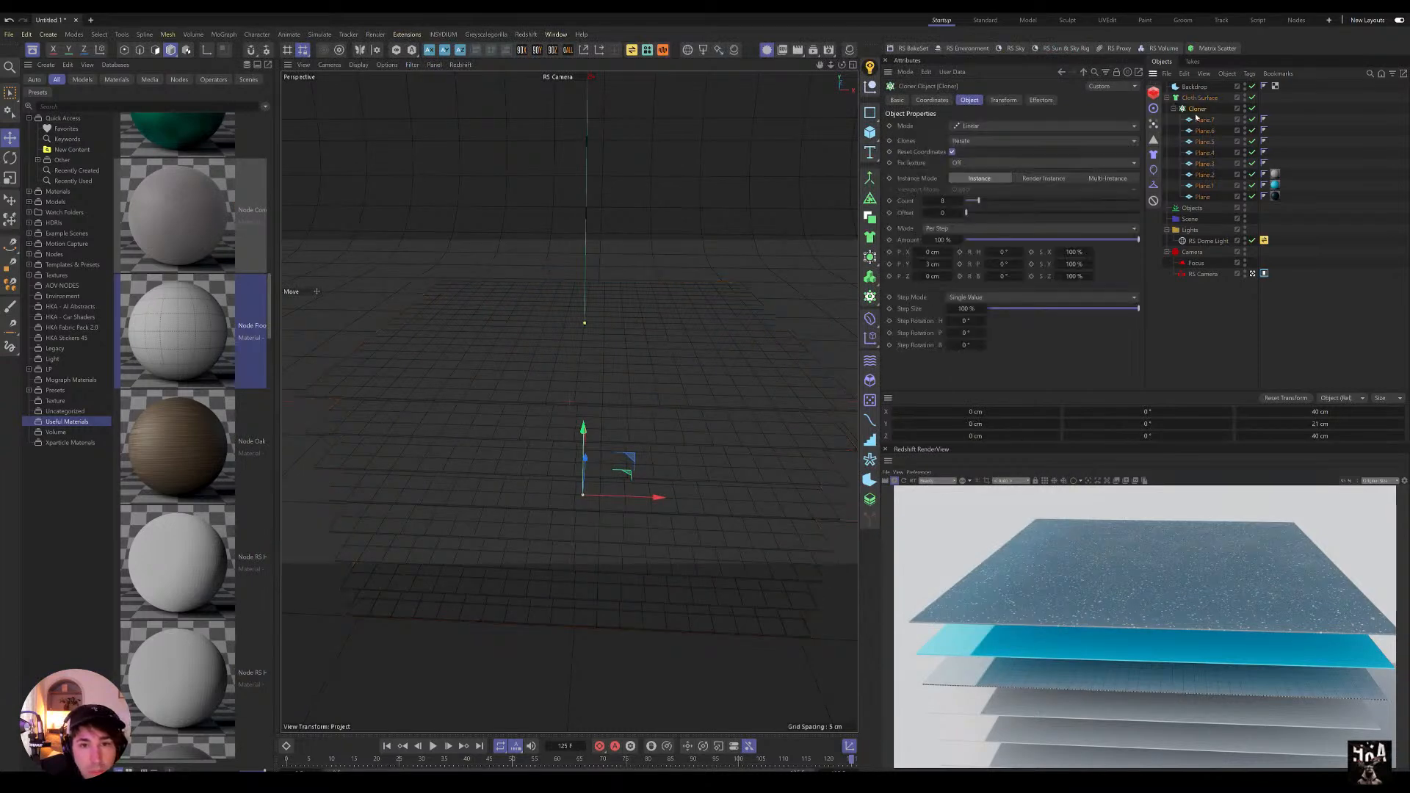
click(1274, 175)
click(1205, 163)
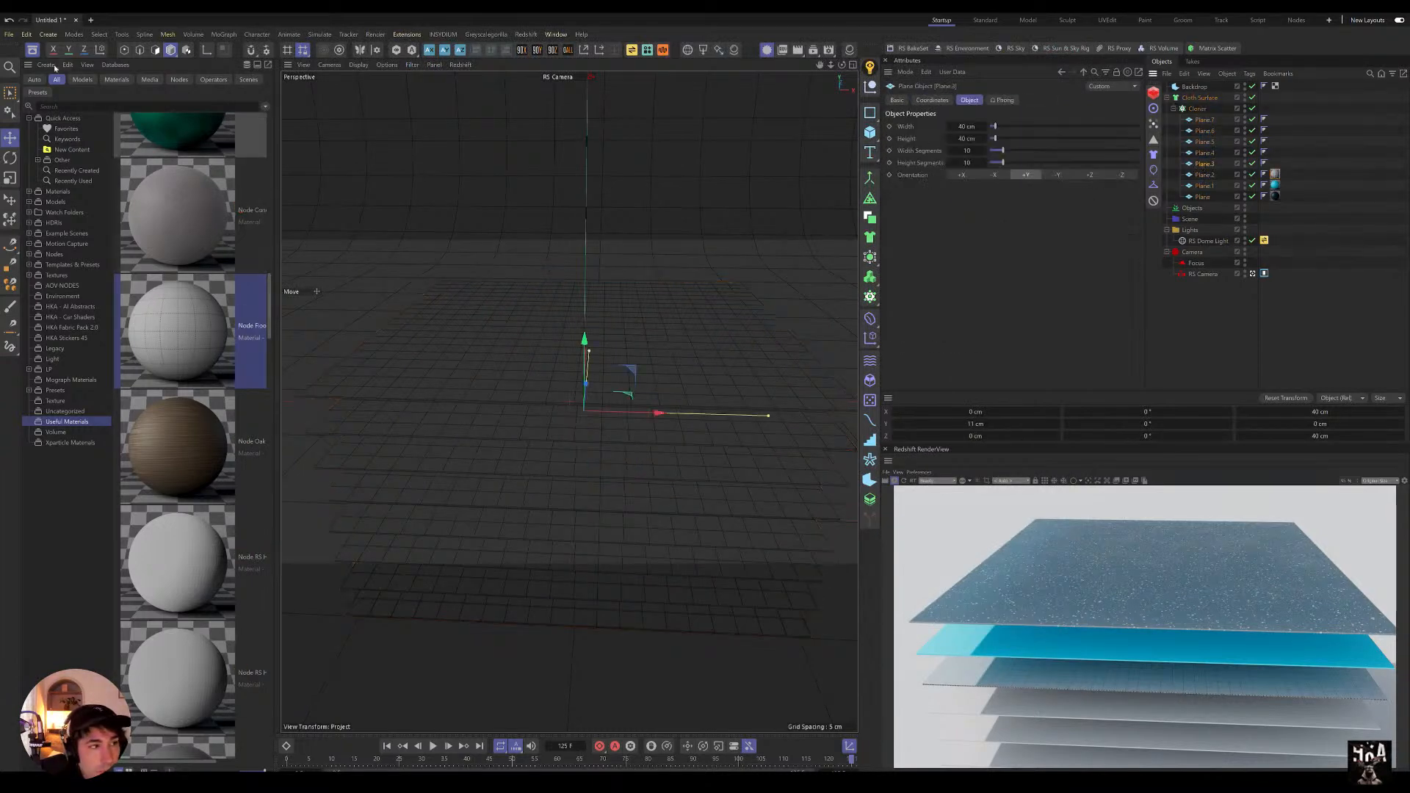
click(32, 50)
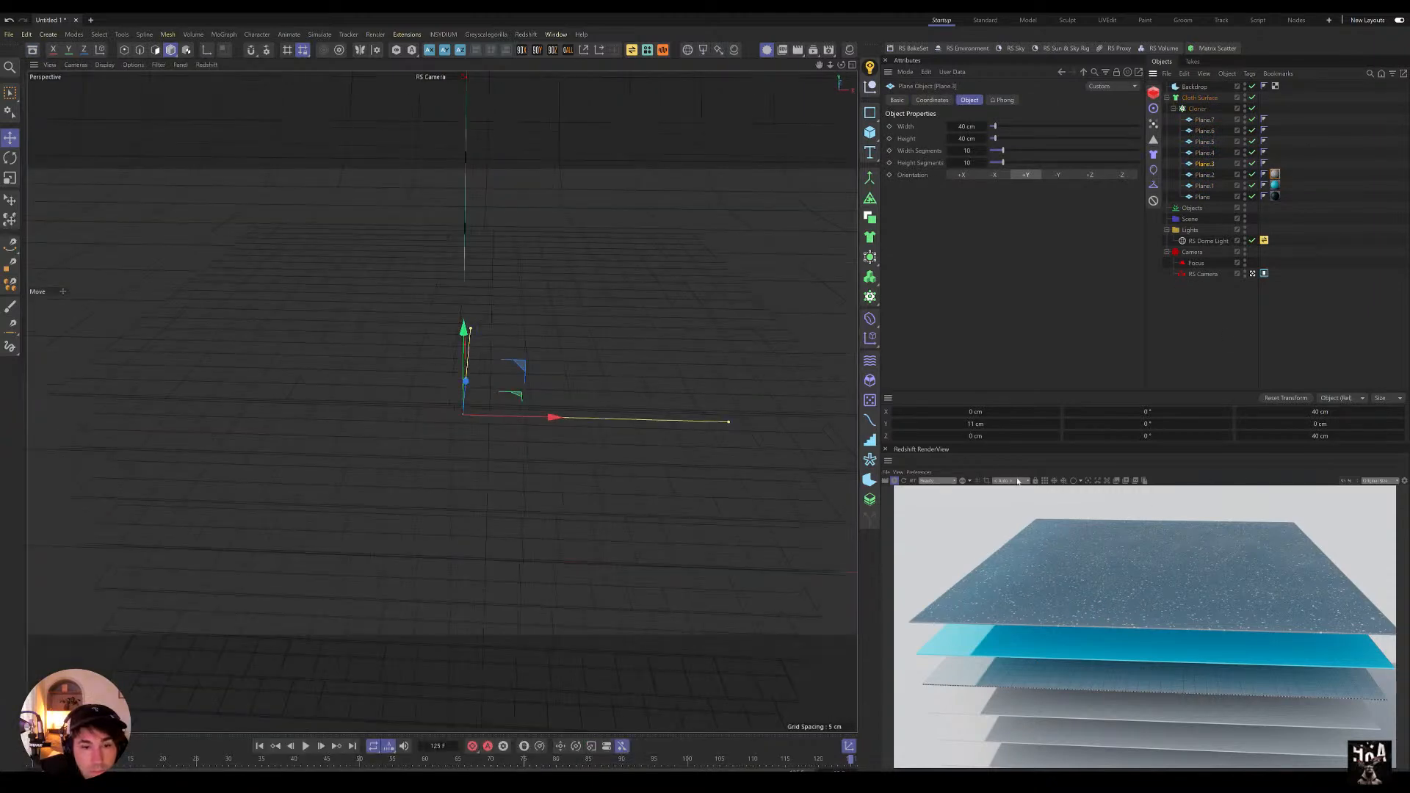
click(646, 50)
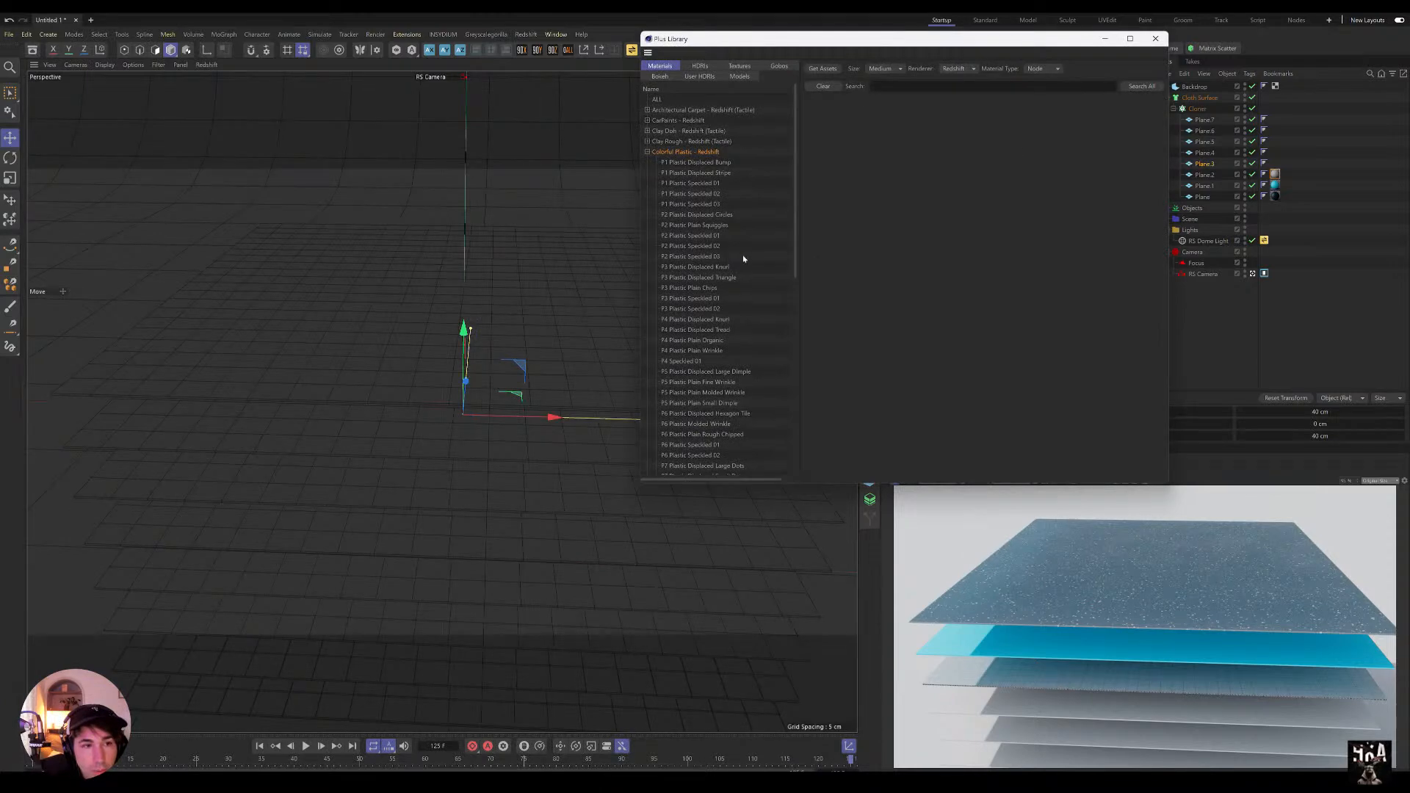
click(704, 246)
click(716, 151)
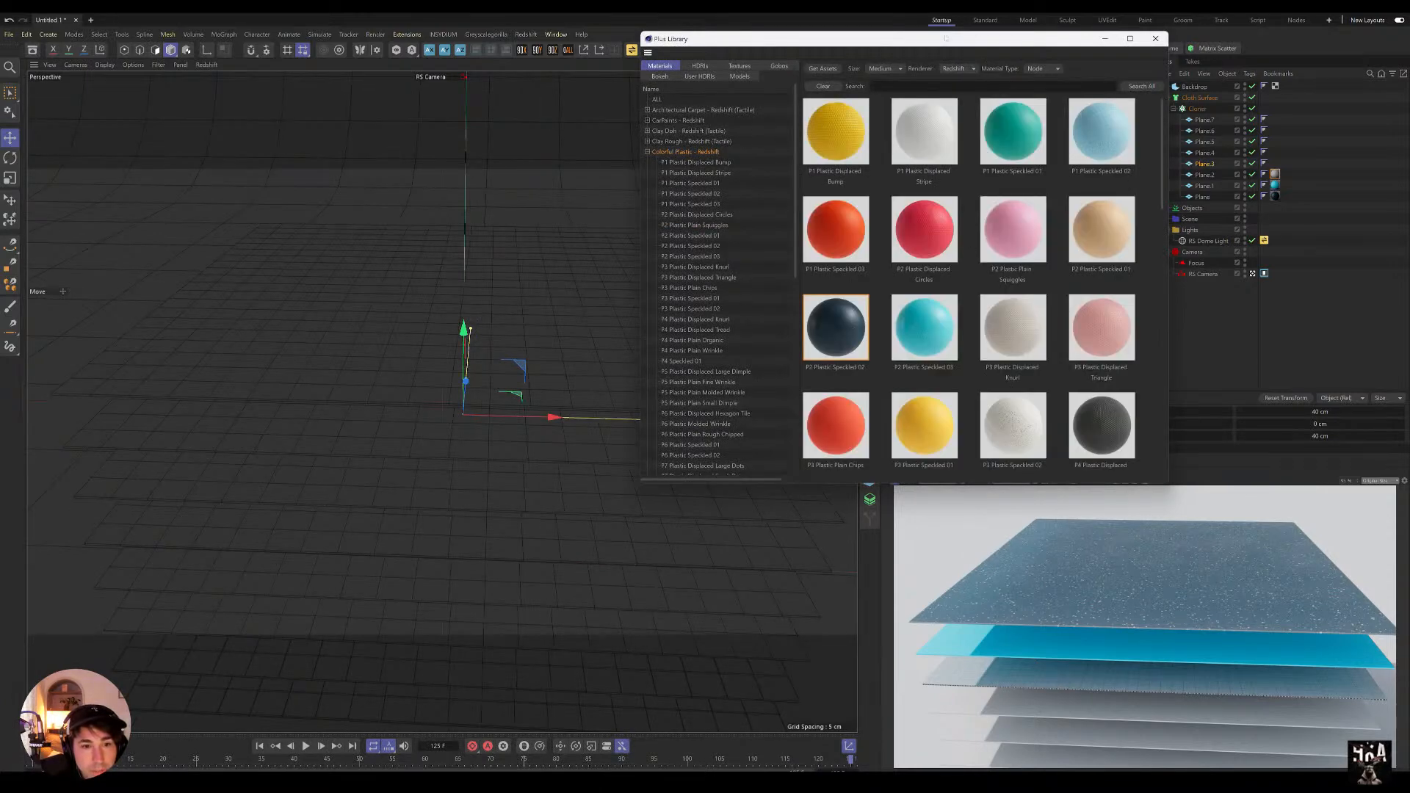
drag(1014, 430, 1205, 168)
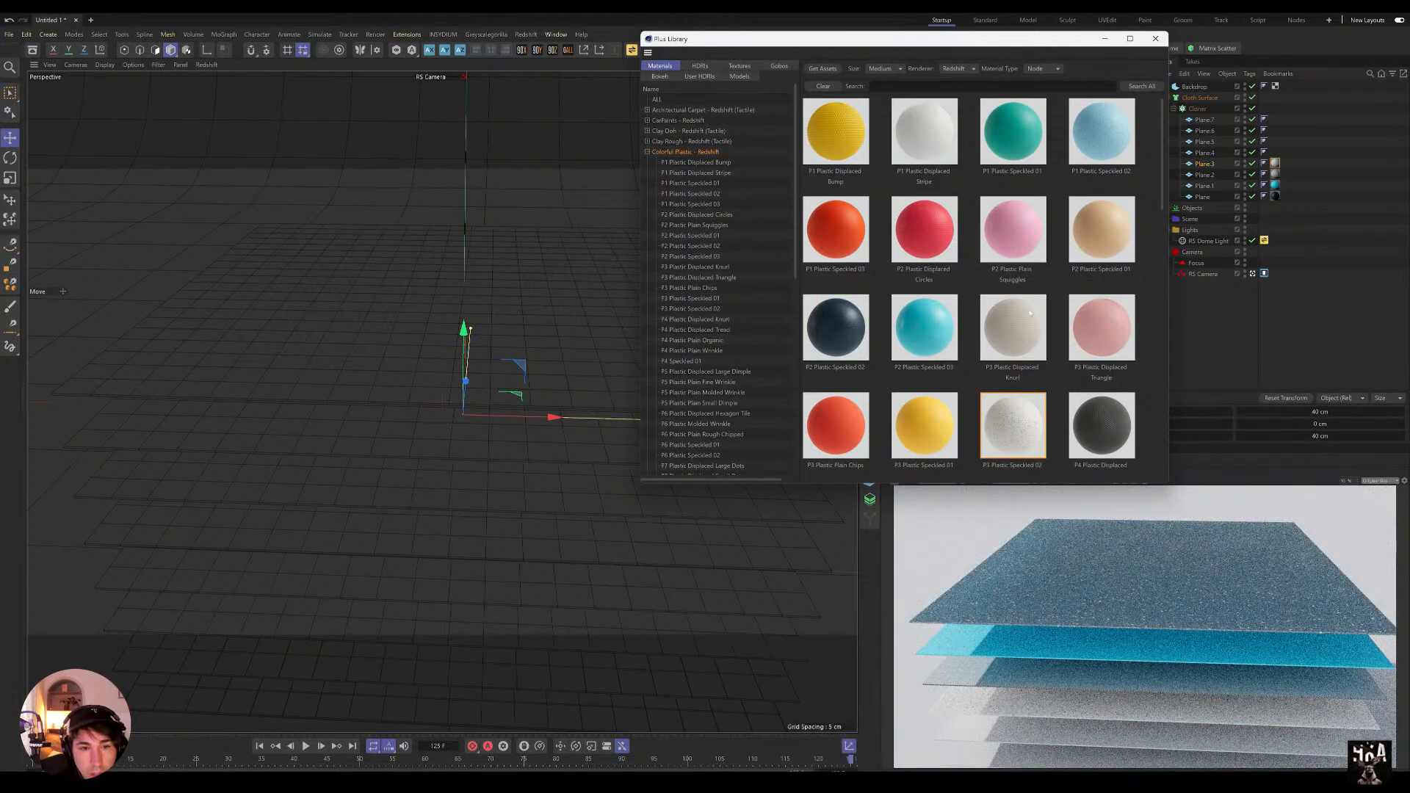
Step: Apply P1 Plastic Displaced Stripe to Plane.4 and P5 Plastic Plain Molded Wrinkle to Plane.5
drag(919, 136, 1204, 153)
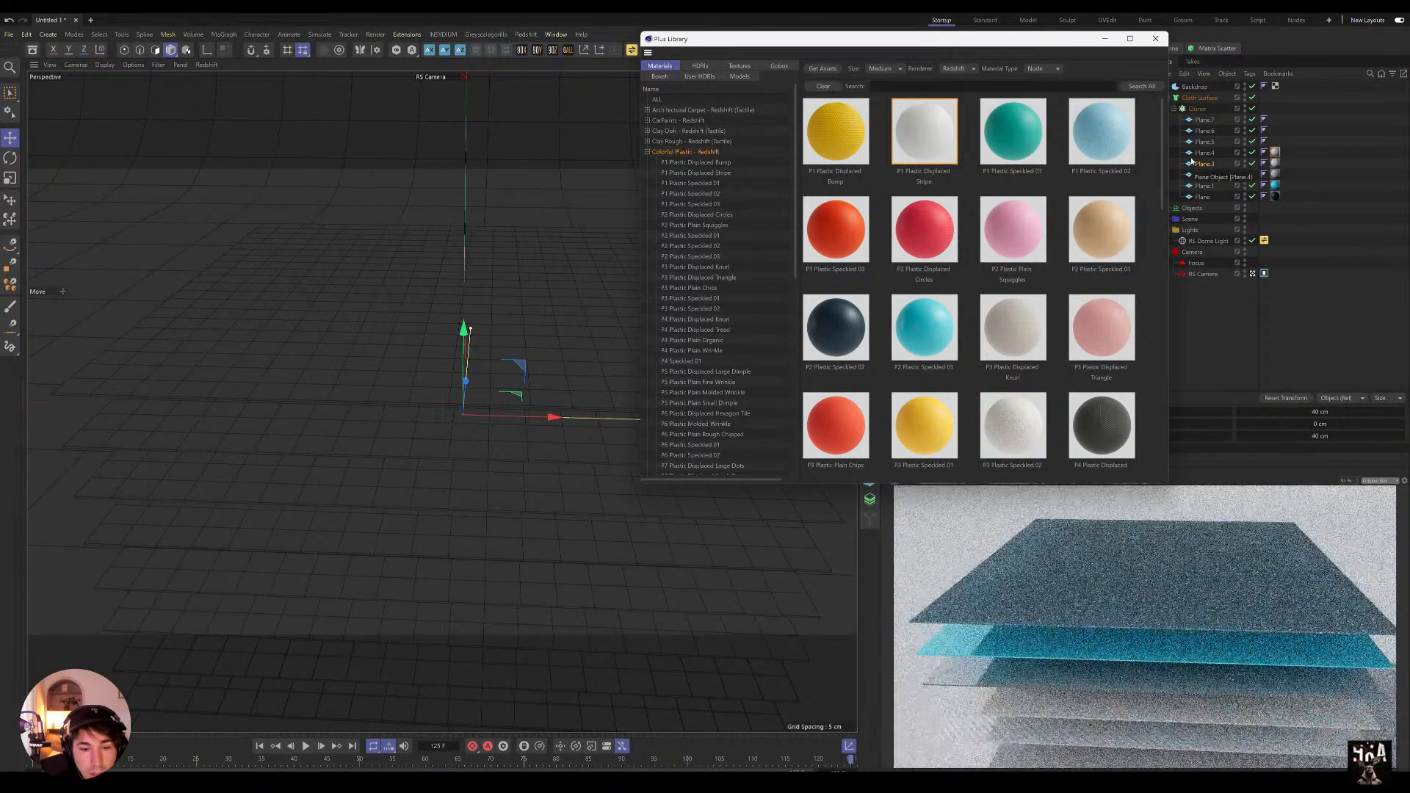
scroll(945, 280, down, 5)
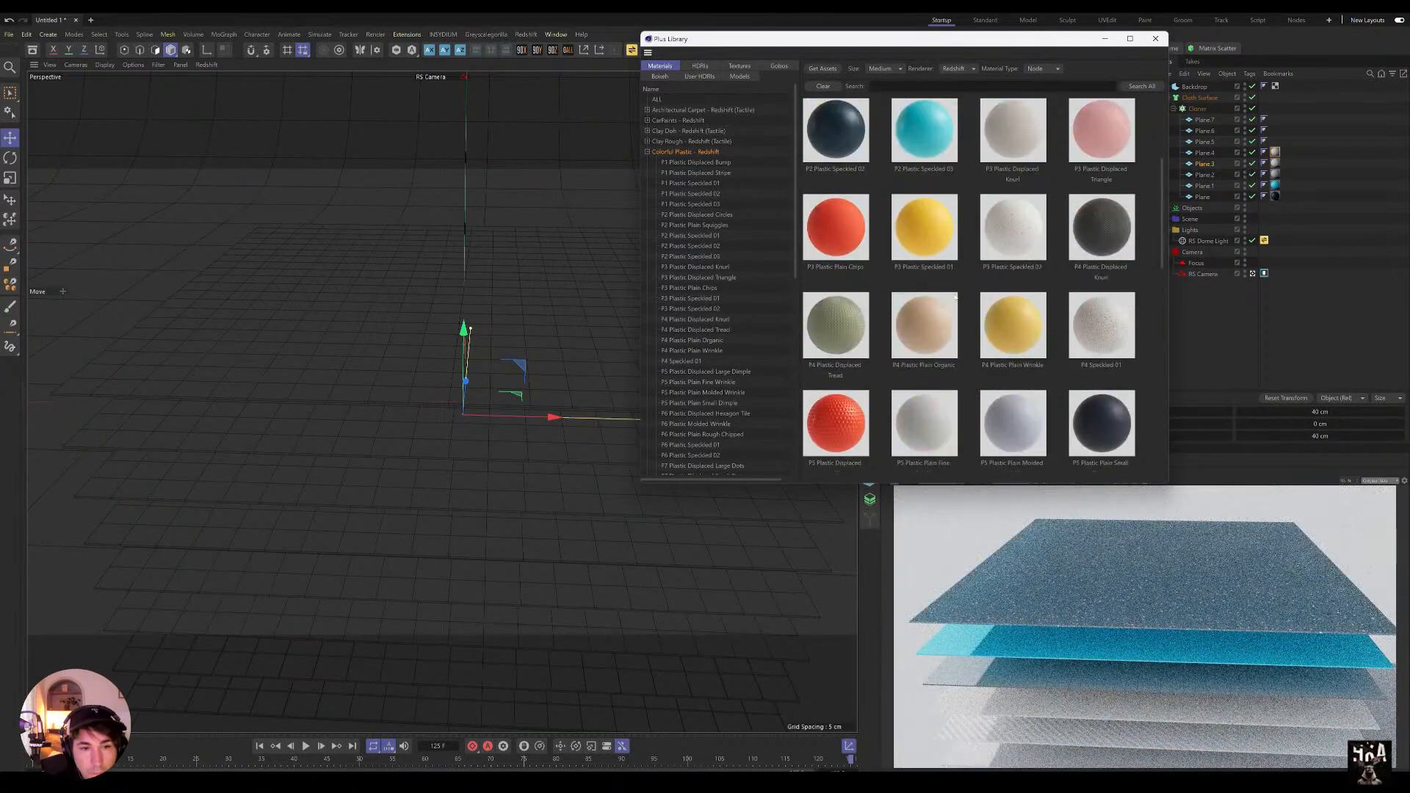
drag(1038, 288, 1204, 145)
Step: Apply P8 Plastic Plain Organic Scrape to Plane.6 and P9 Plastic Displaced Plus Cut to Plane.7, closing the material library
scroll(1027, 331, down, 3)
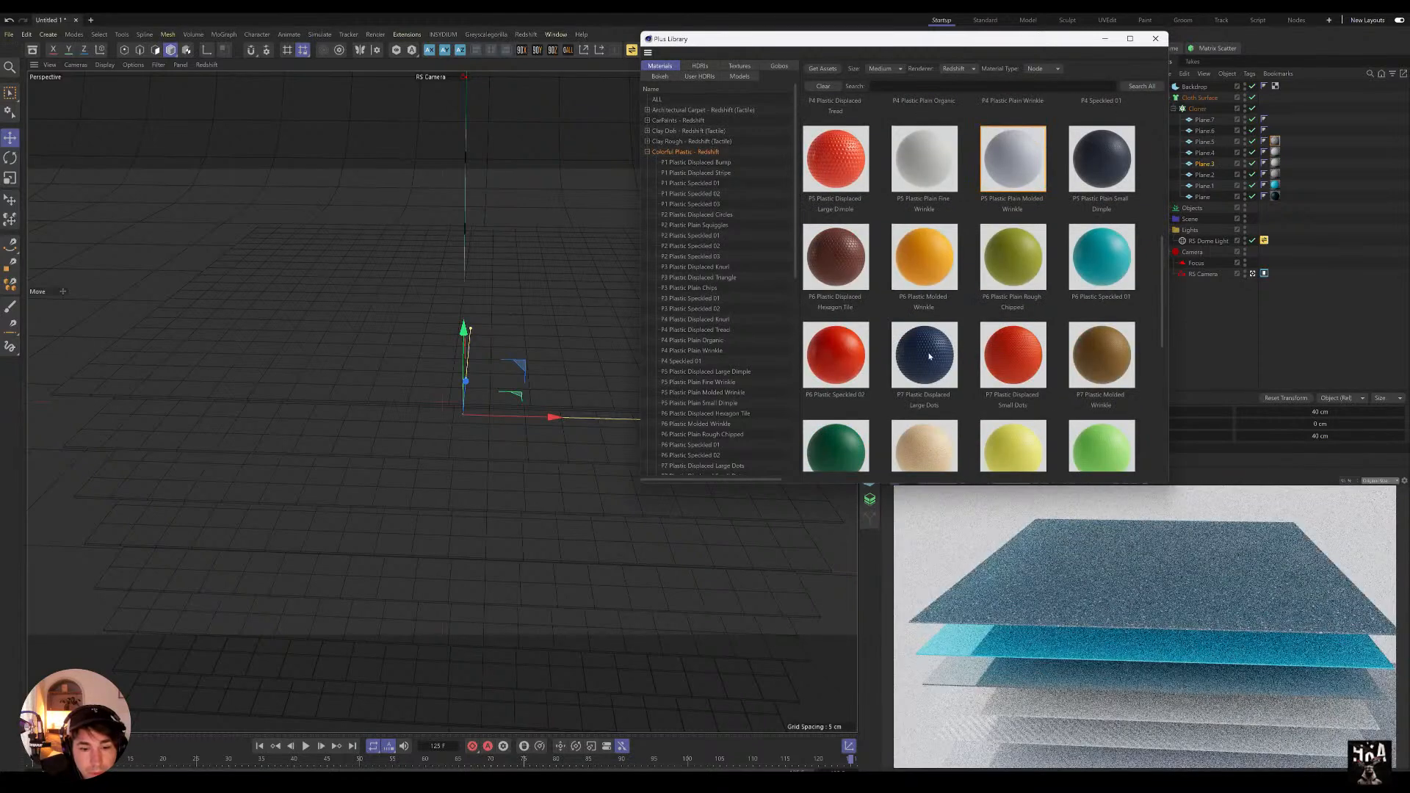
scroll(962, 336, down, 5)
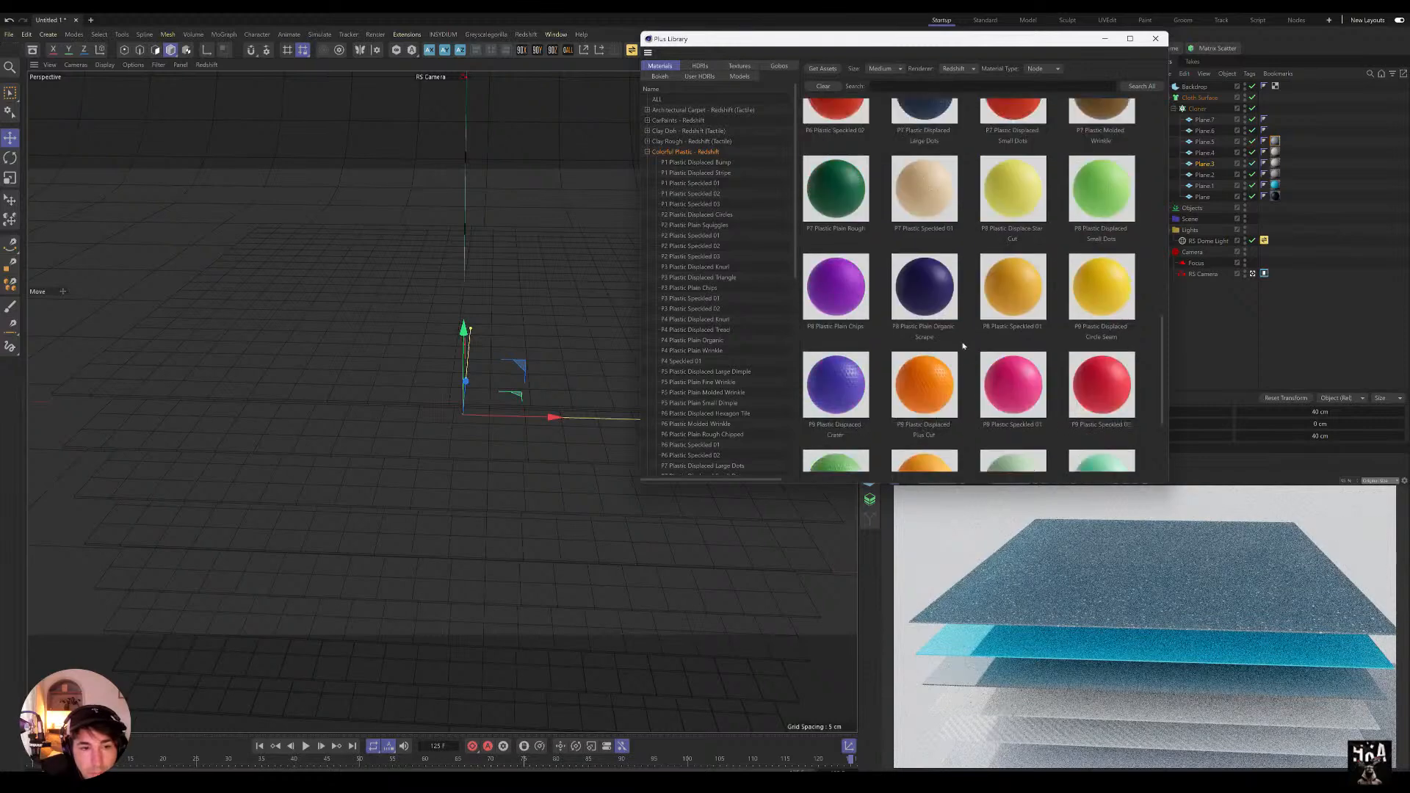
drag(943, 288, 1198, 136)
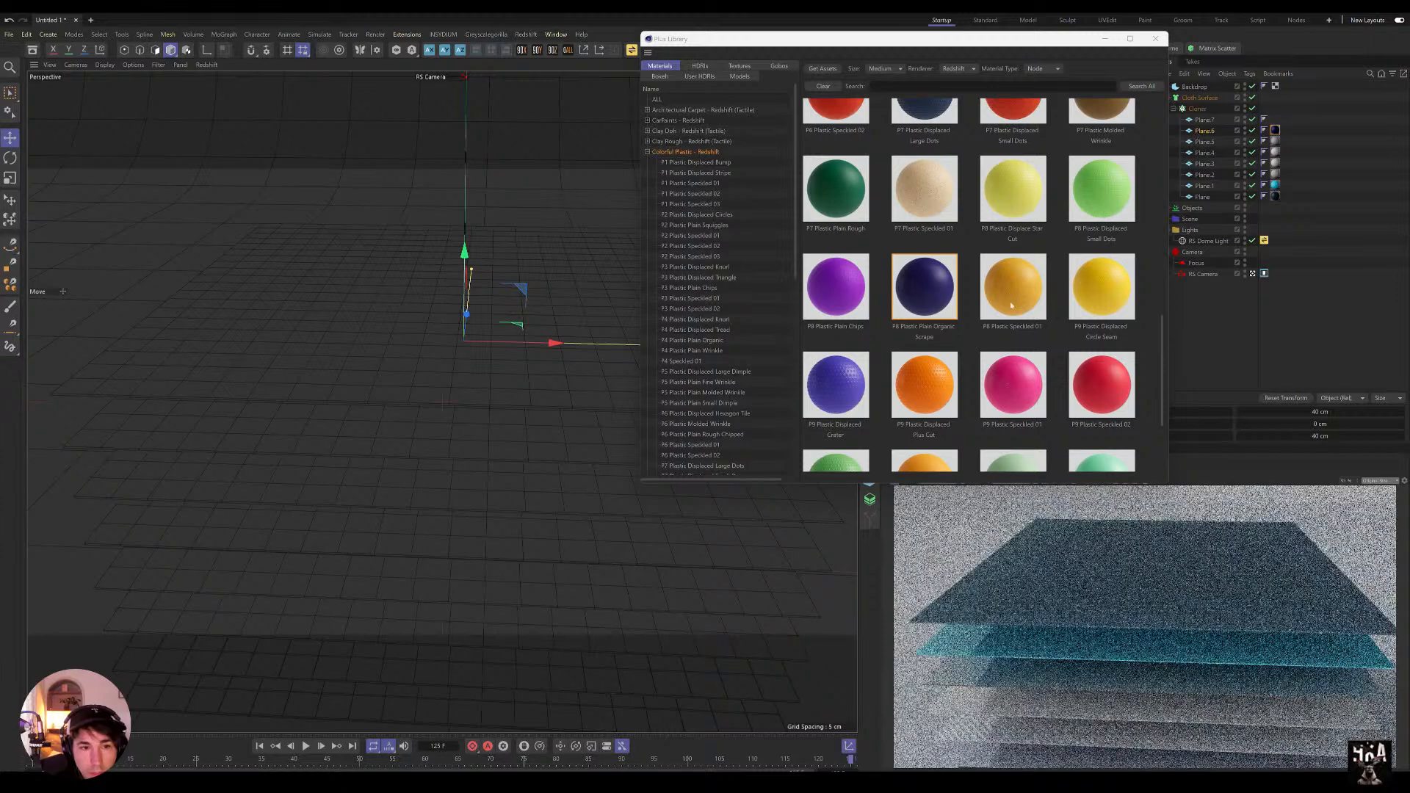
scroll(1002, 345, down, 3)
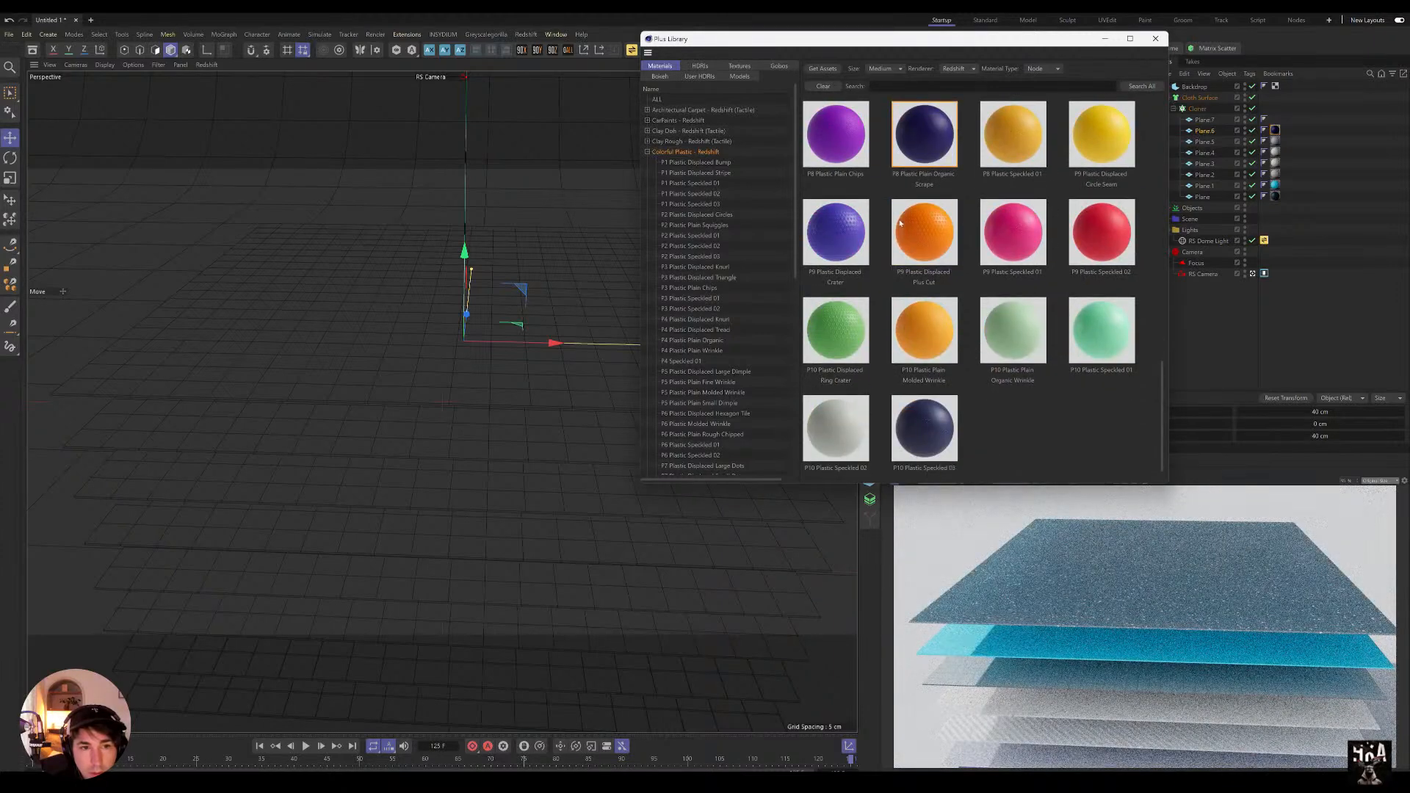
drag(935, 220, 1204, 125)
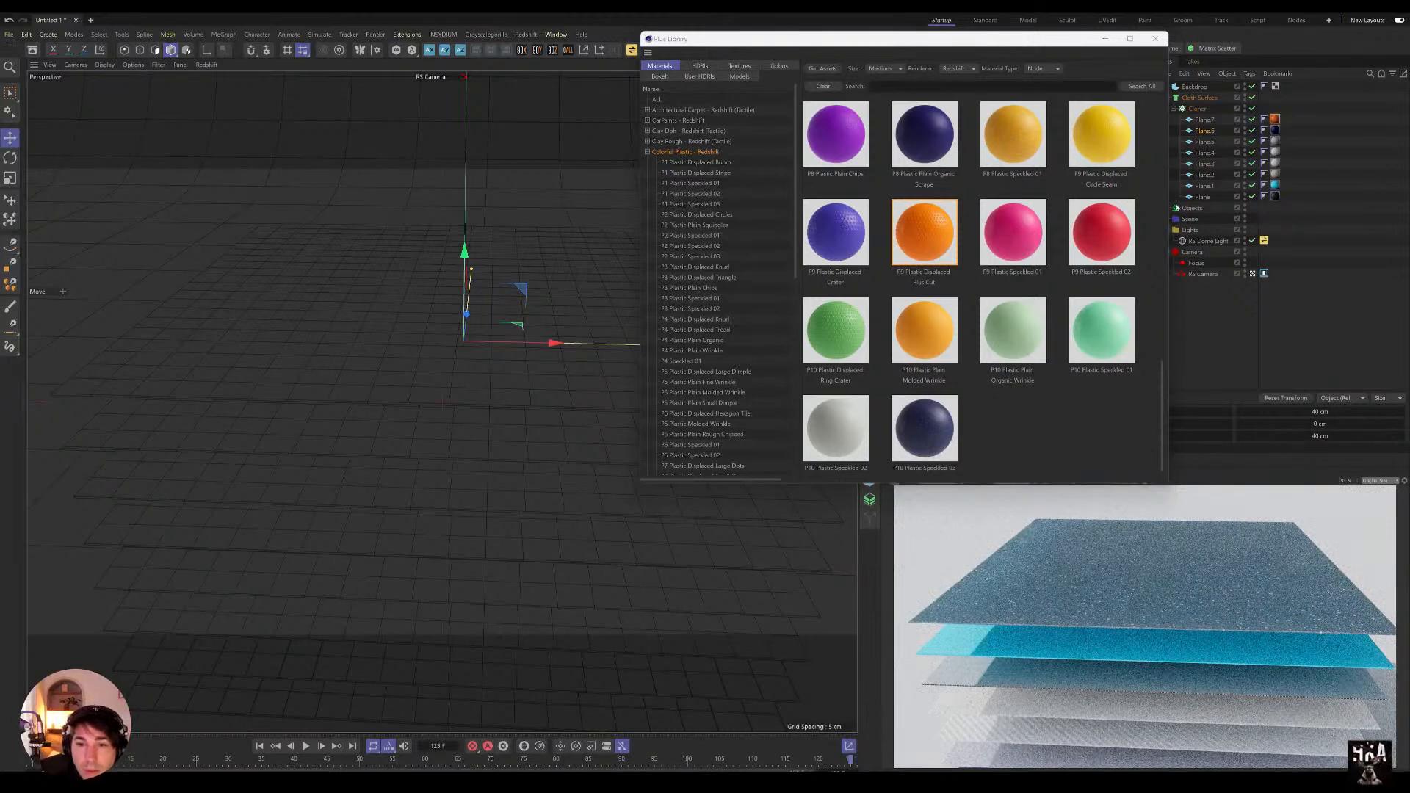
click(1155, 39)
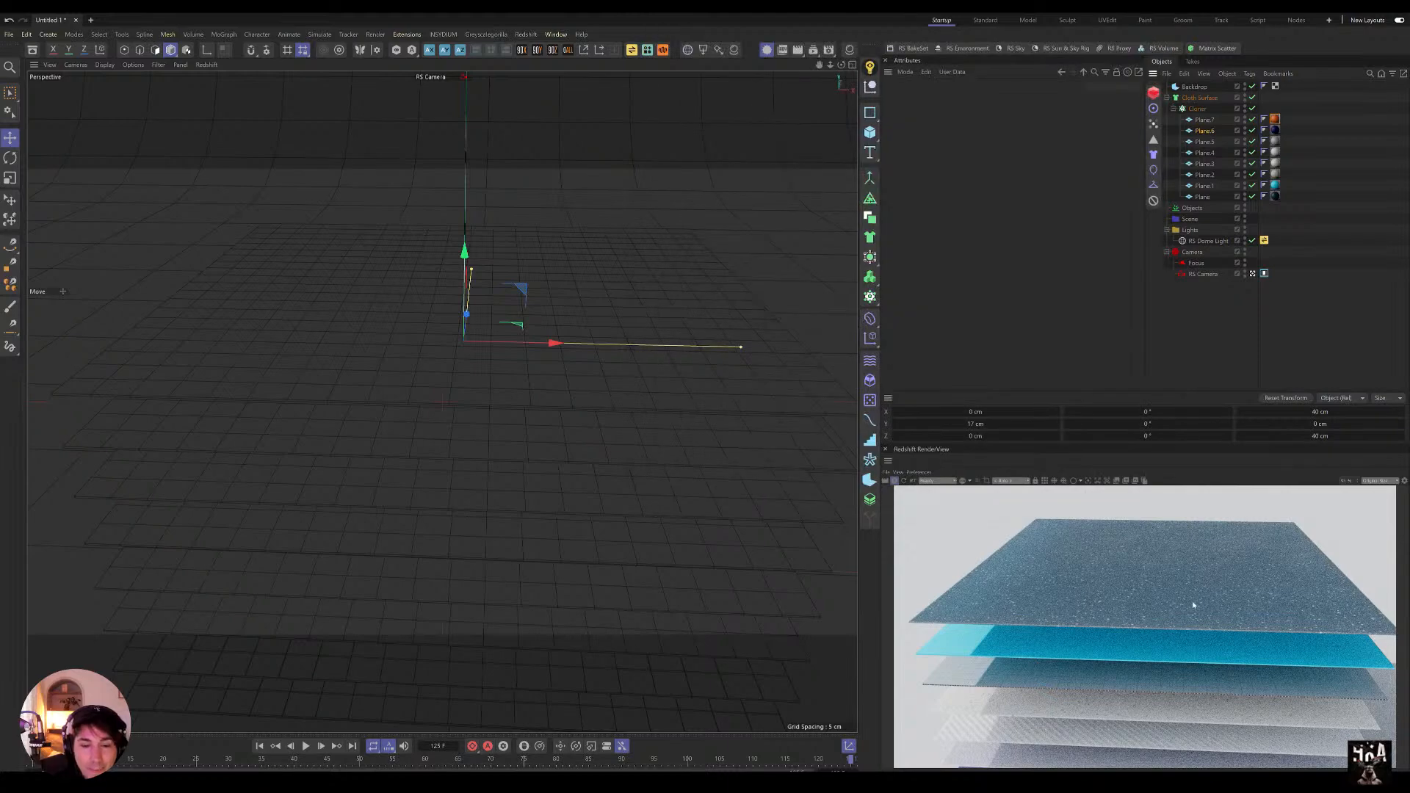
Step: Add a Cloth simulation tag to the Cloner
scroll(560, 418, down, 8)
alt+drag(572, 431, 566, 406)
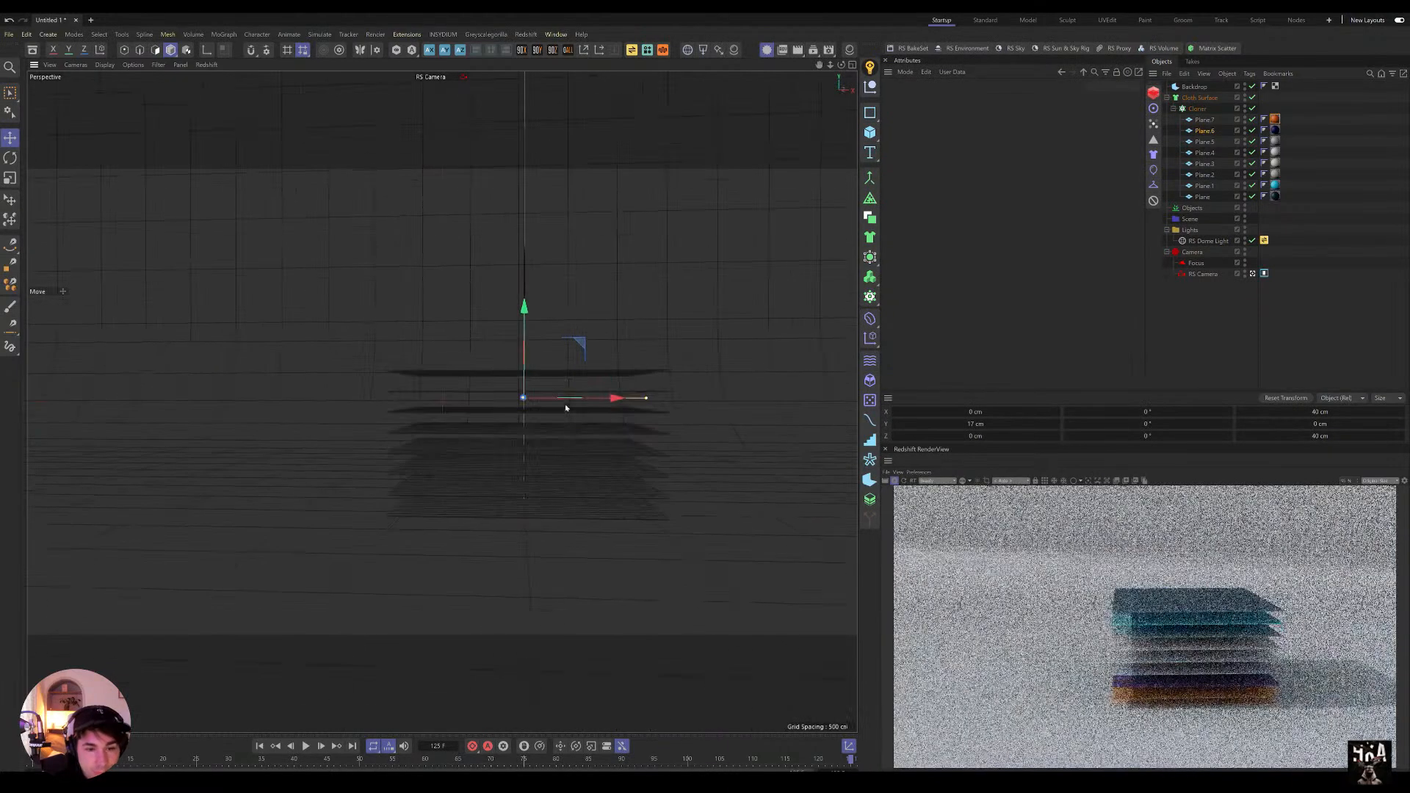
alt+right_drag(583, 406, 641, 433)
mouse_move(583, 406)
alt+mouse_down()
mouse_move(570, 438)
mouse_move(580, 430)
alt+mouse_up()
alt+right_drag(567, 466, 527, 494)
alt+middle_drag(605, 477, 576, 449)
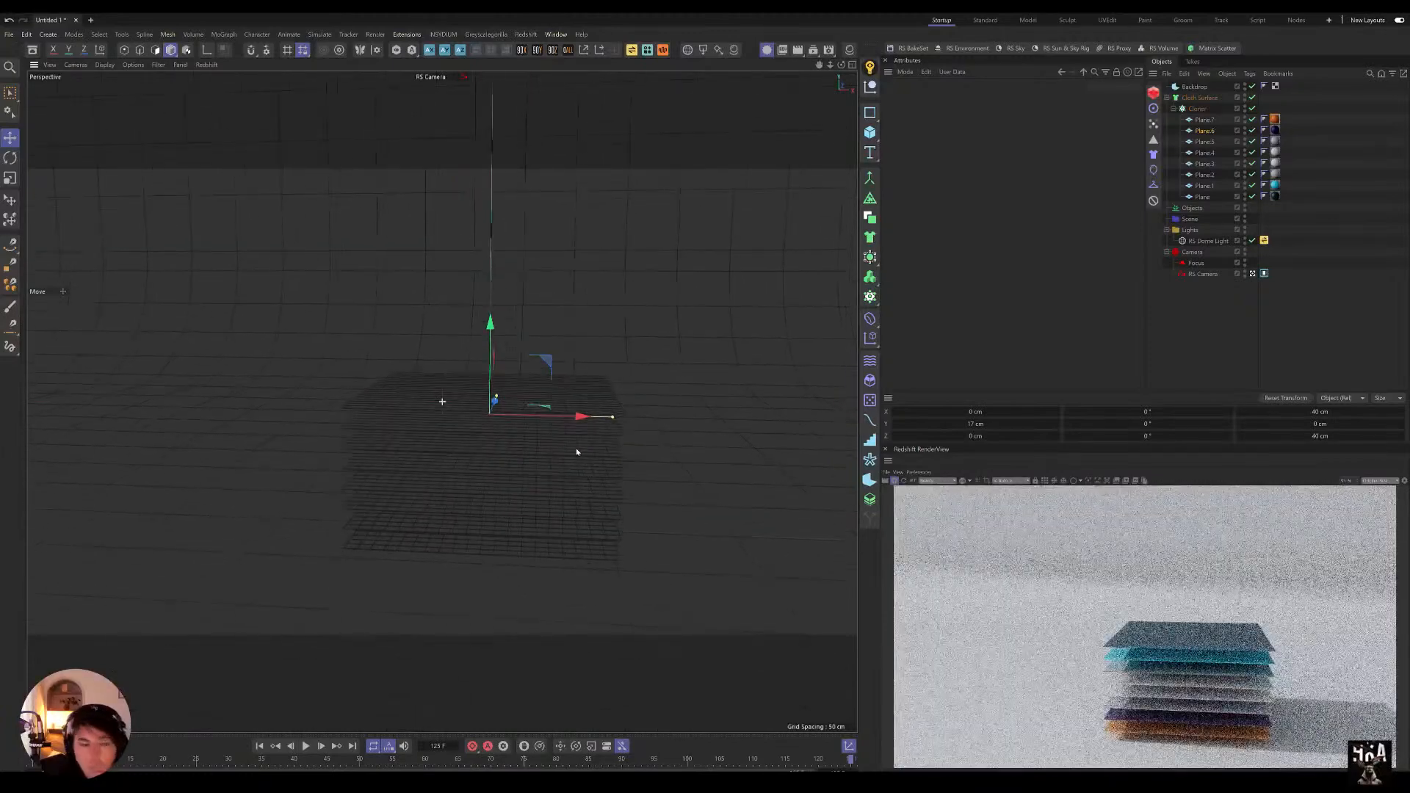
click(1197, 108)
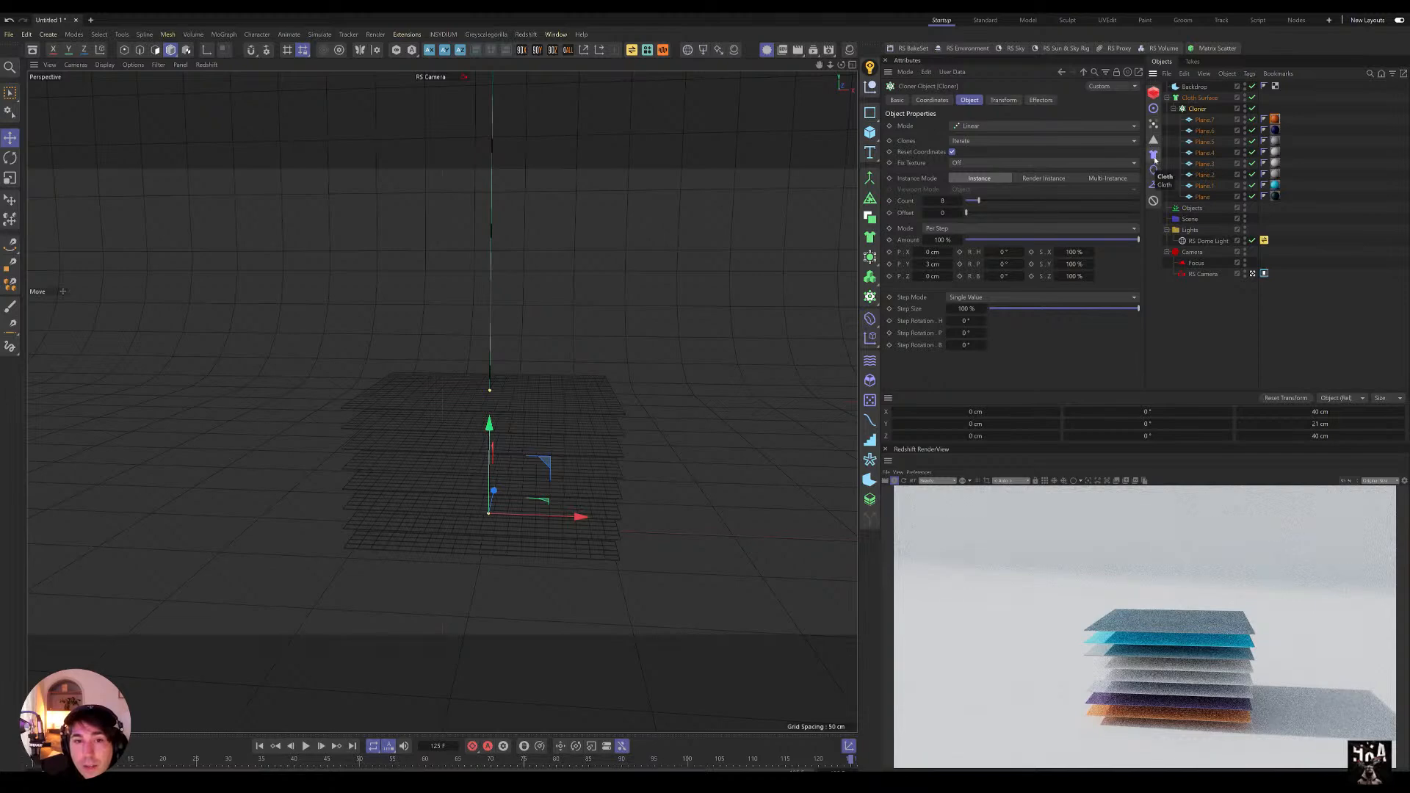
click(1154, 158)
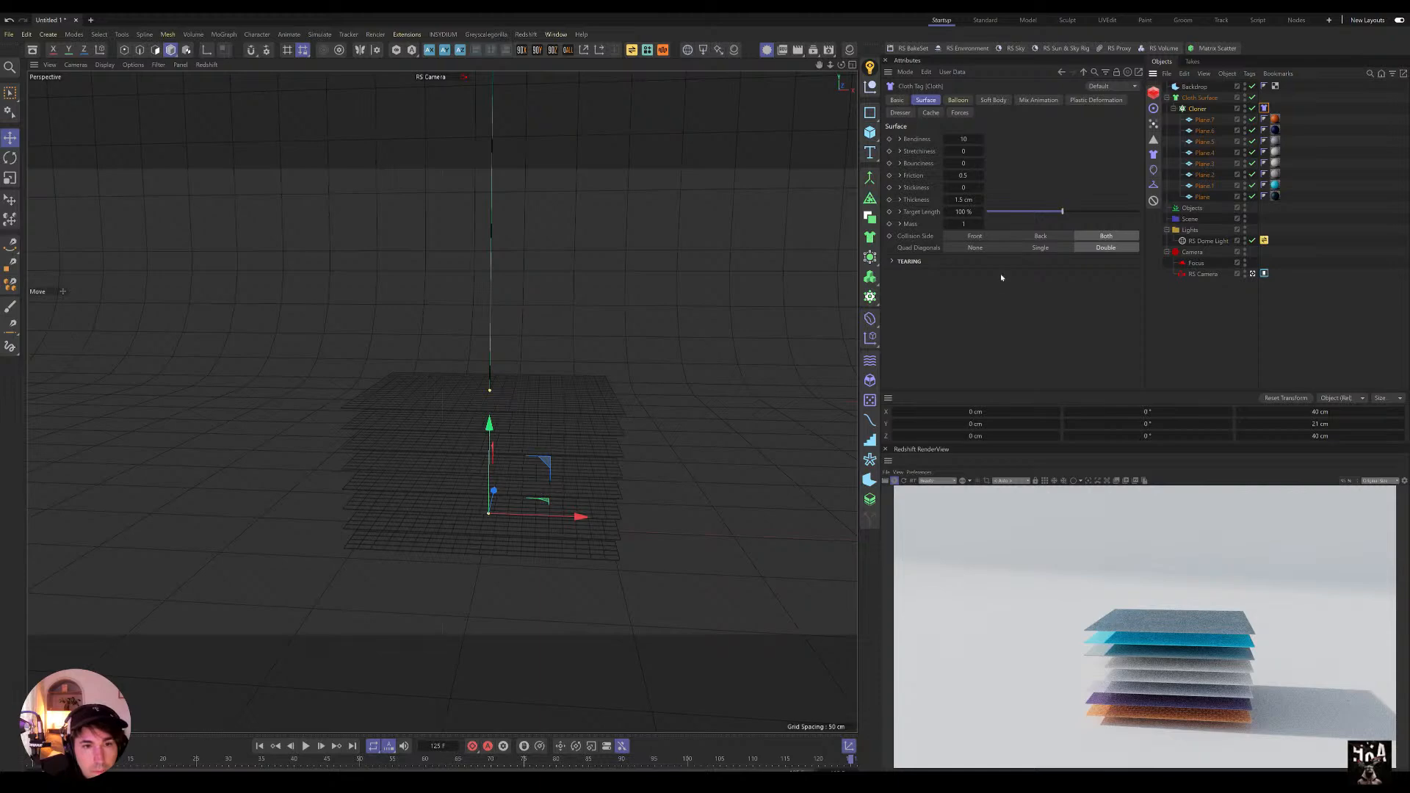
Step: Add a Field Force containing a Random Field and raise the force's strength to 311
click(319, 34)
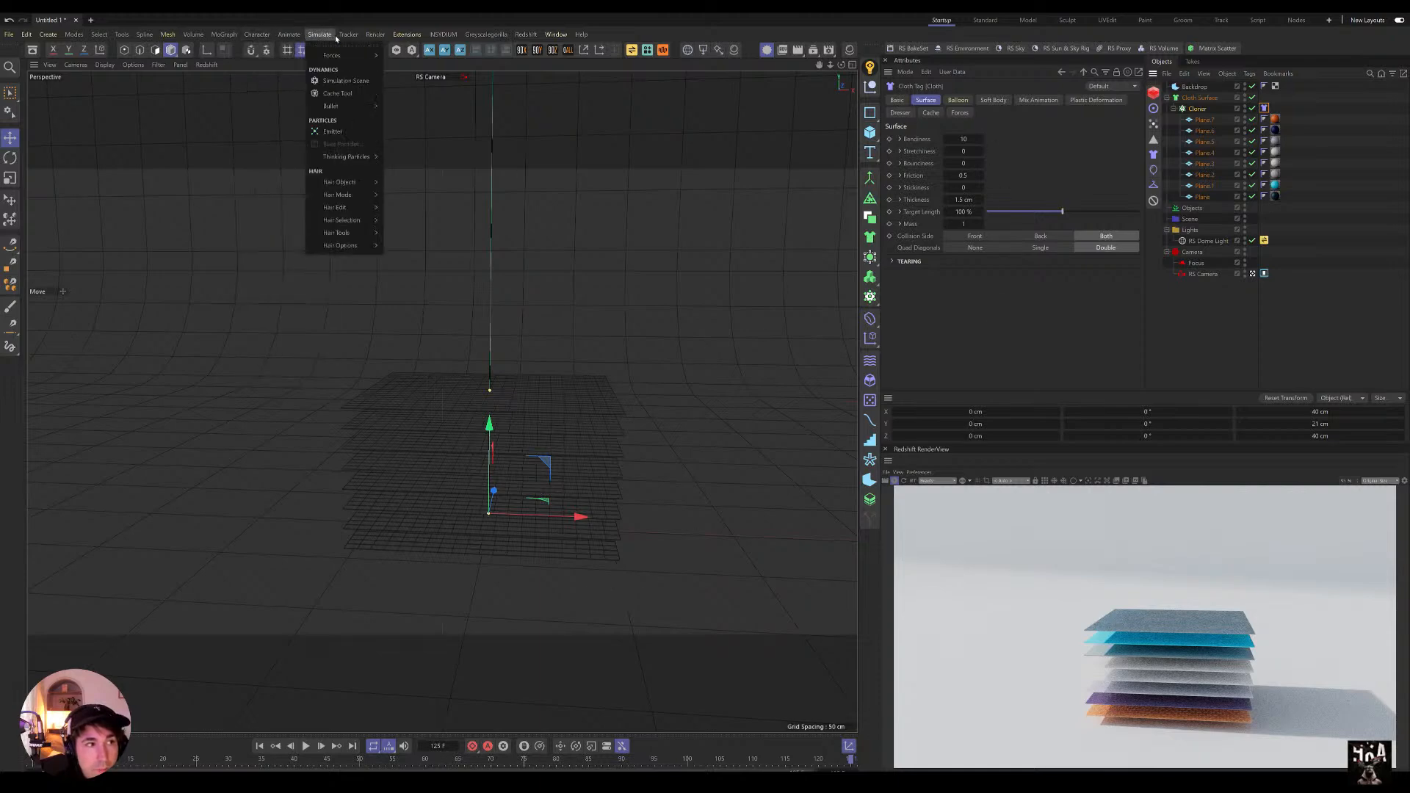
mouse_move(343, 55)
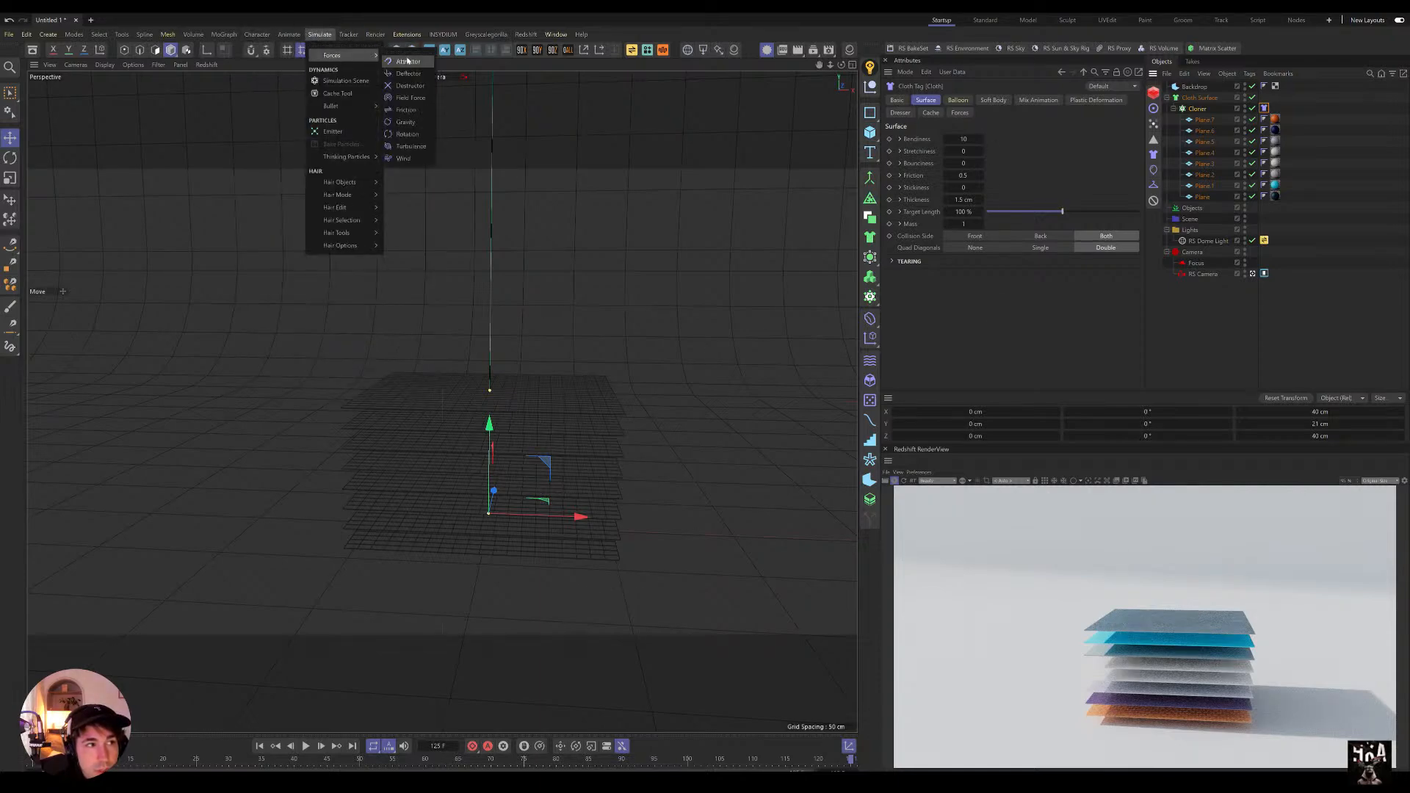
click(415, 98)
click(910, 243)
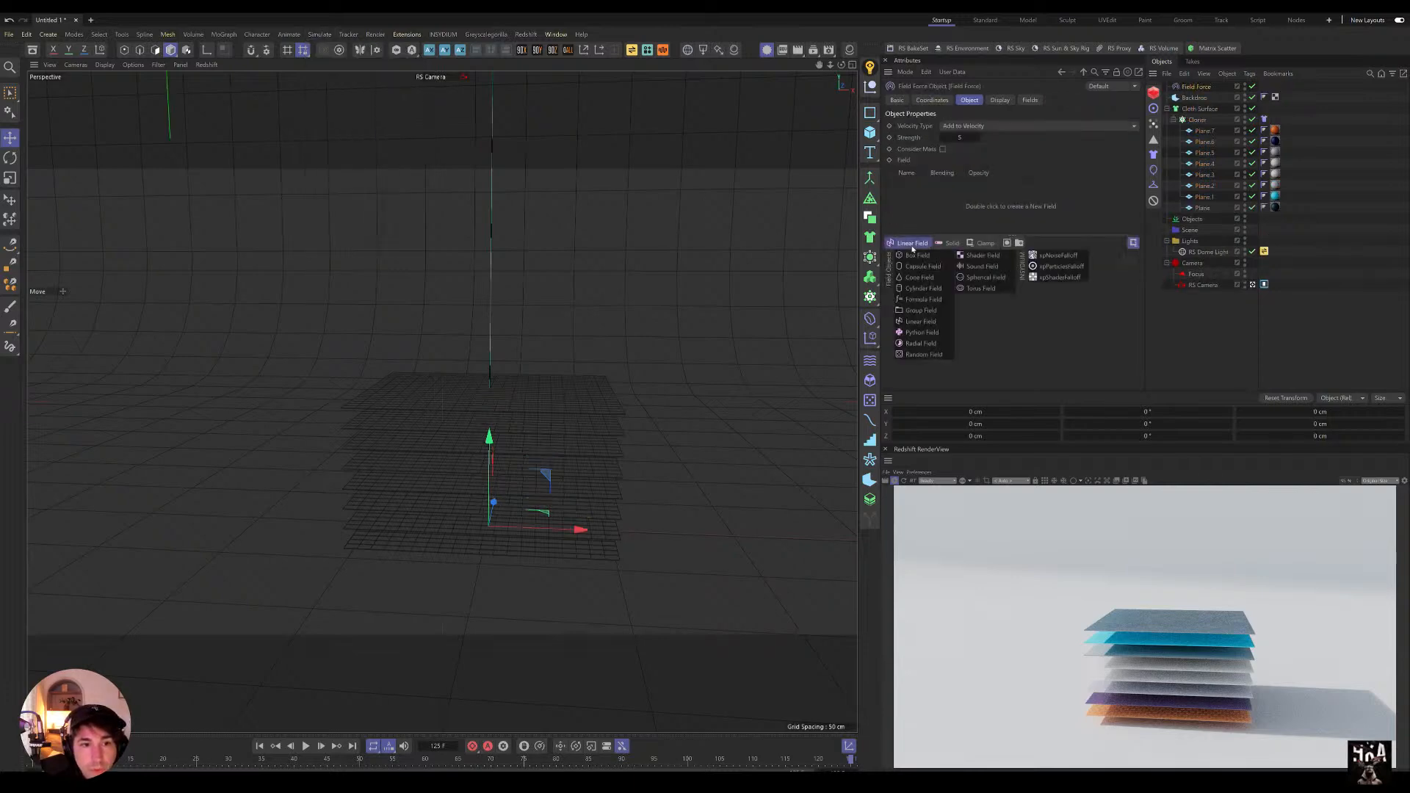
click(954, 347)
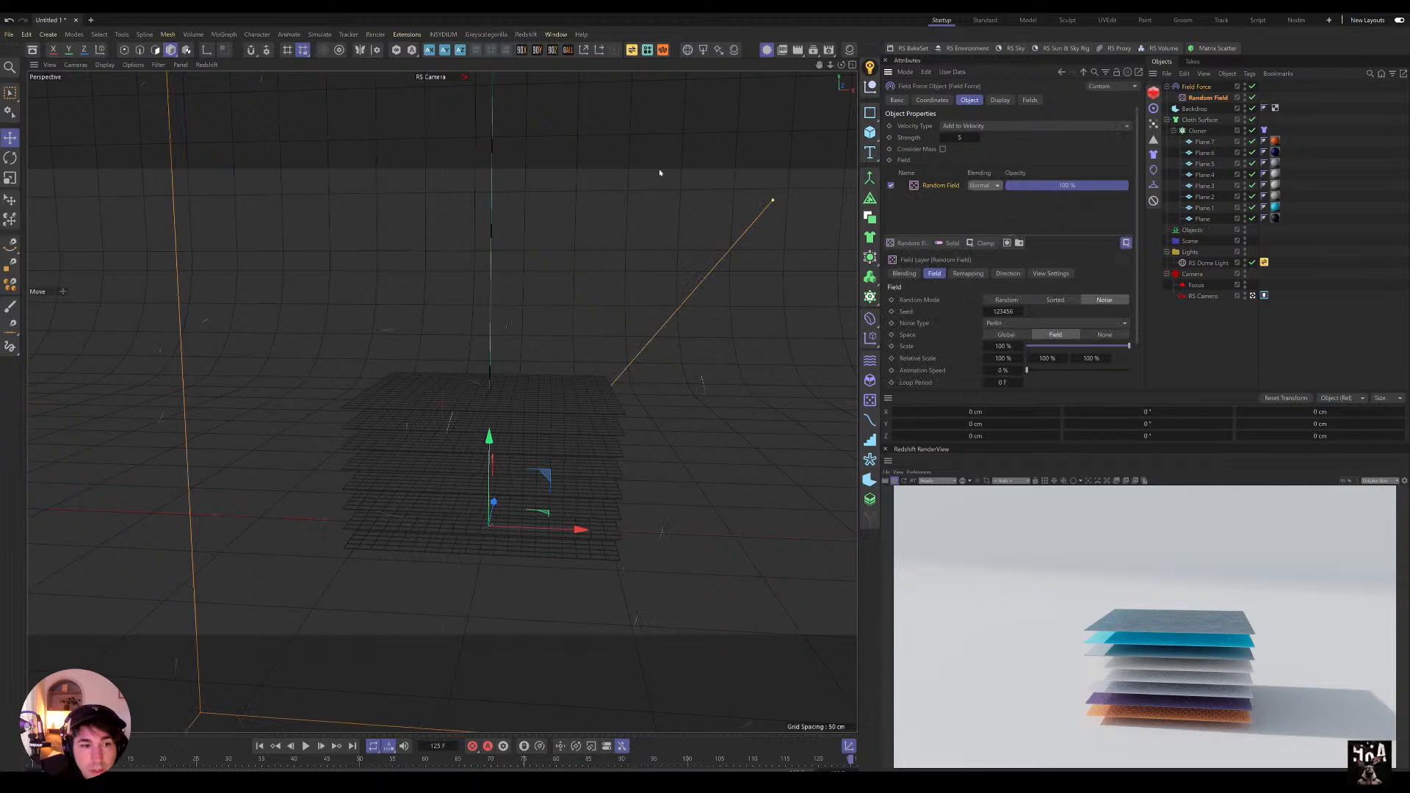
drag(958, 138, 1182, 138)
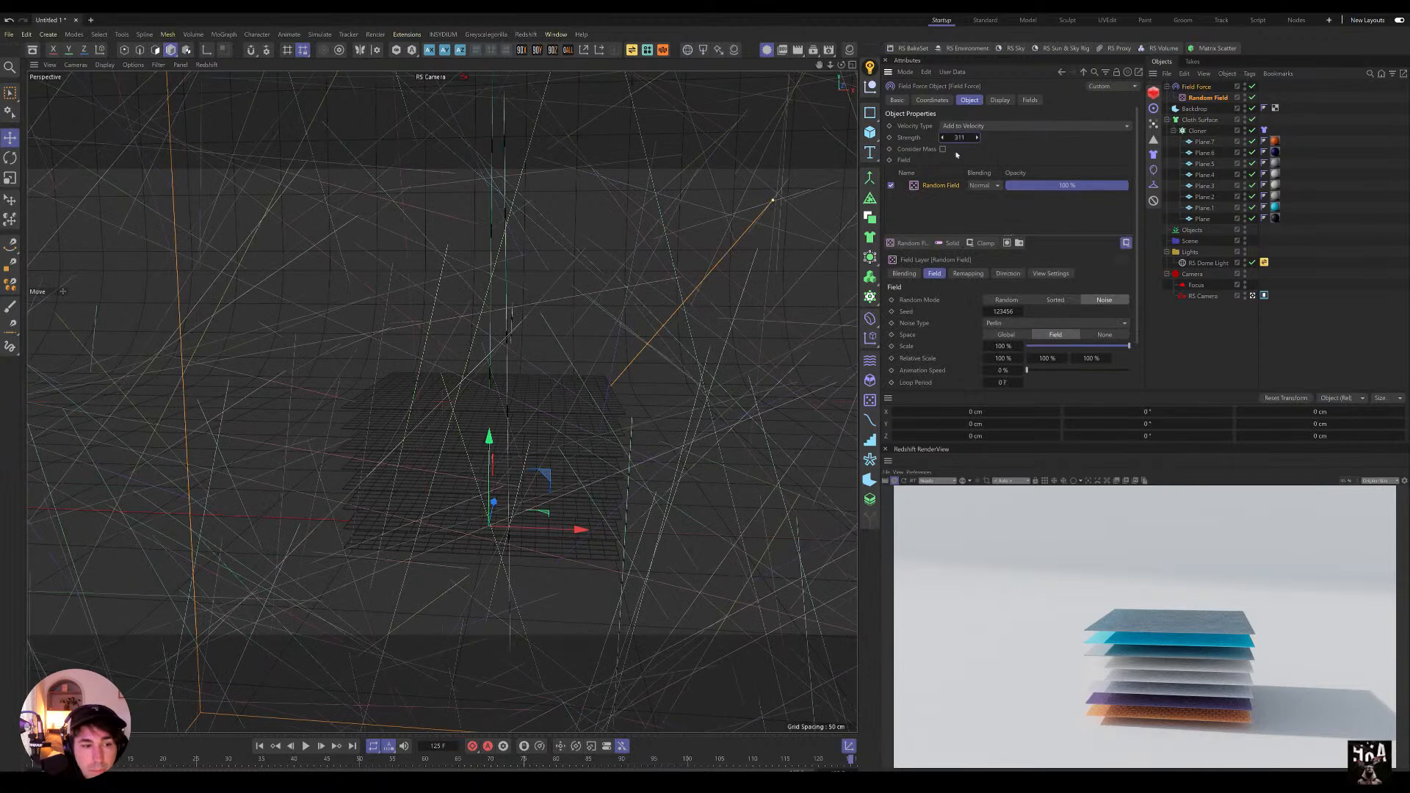
Step: Play the cloth simulation to check the field force, return to the first frame, and hide the Field Force in the viewport
click(307, 746)
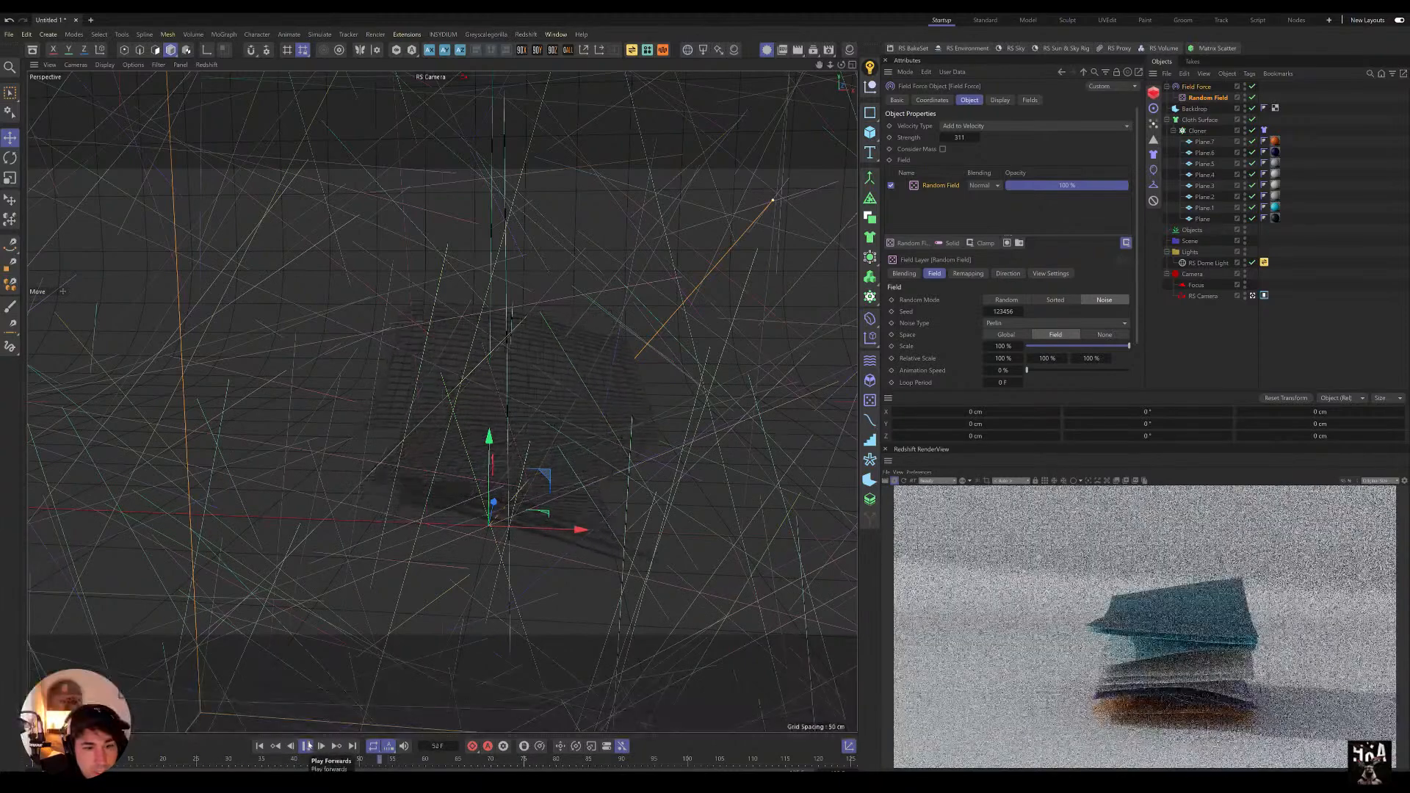
click(307, 745)
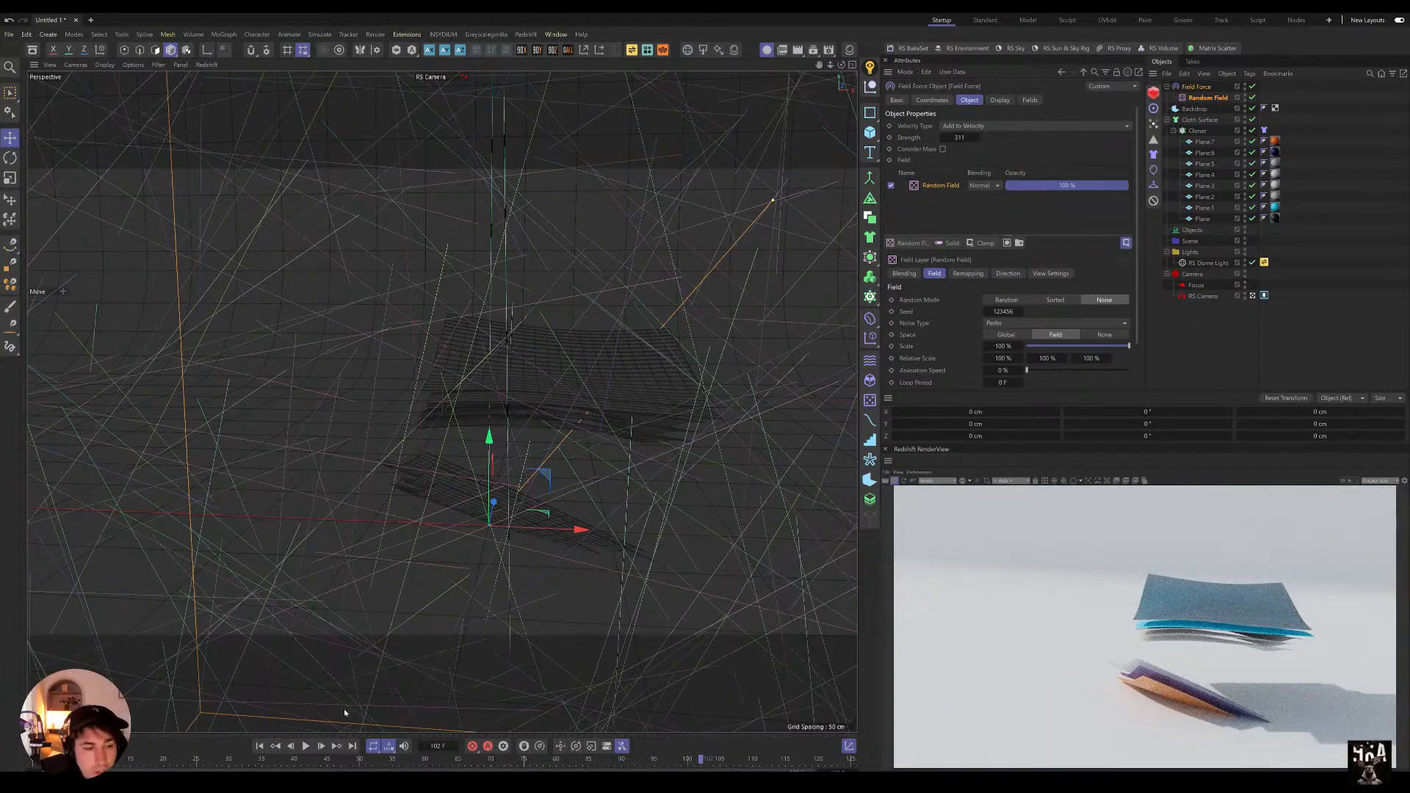
click(259, 746)
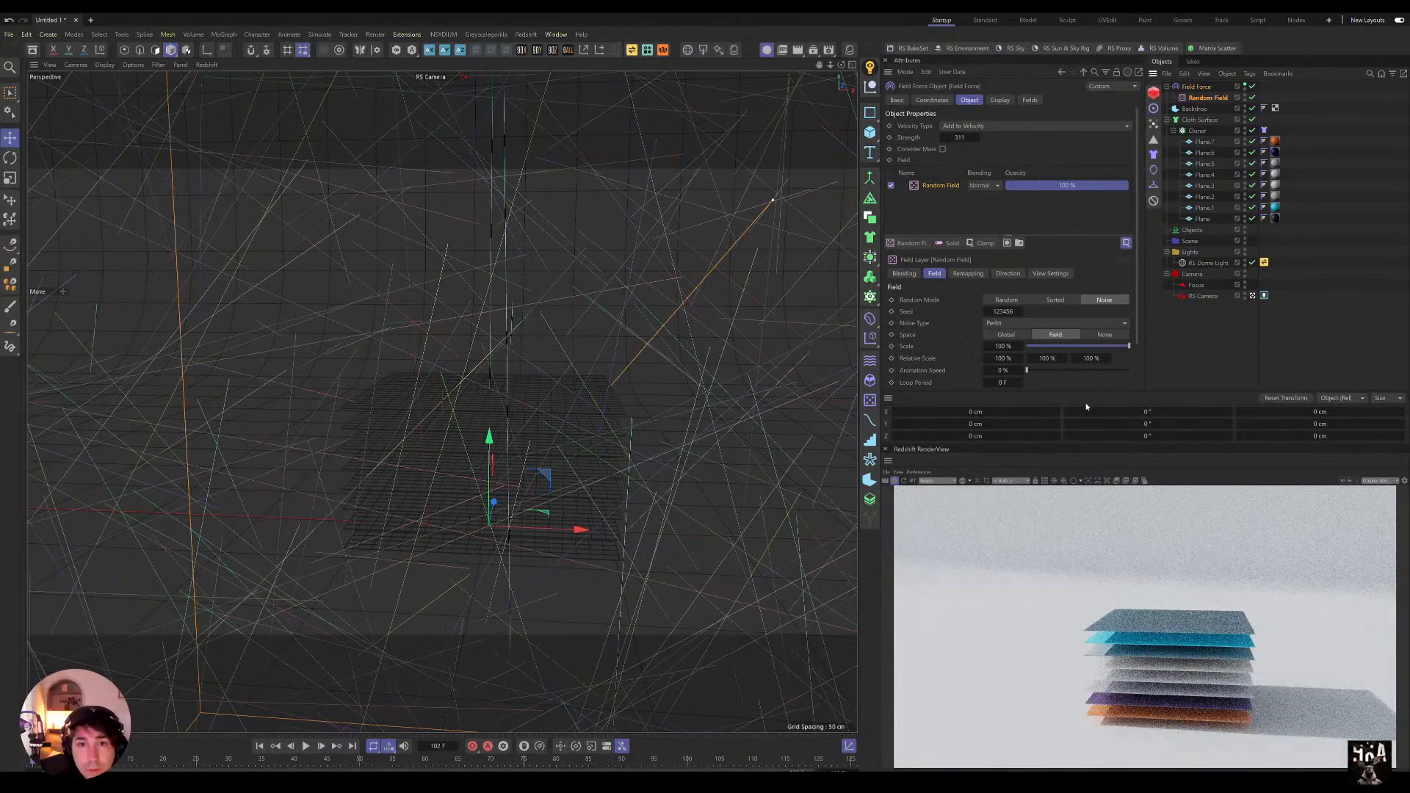
click(1244, 84)
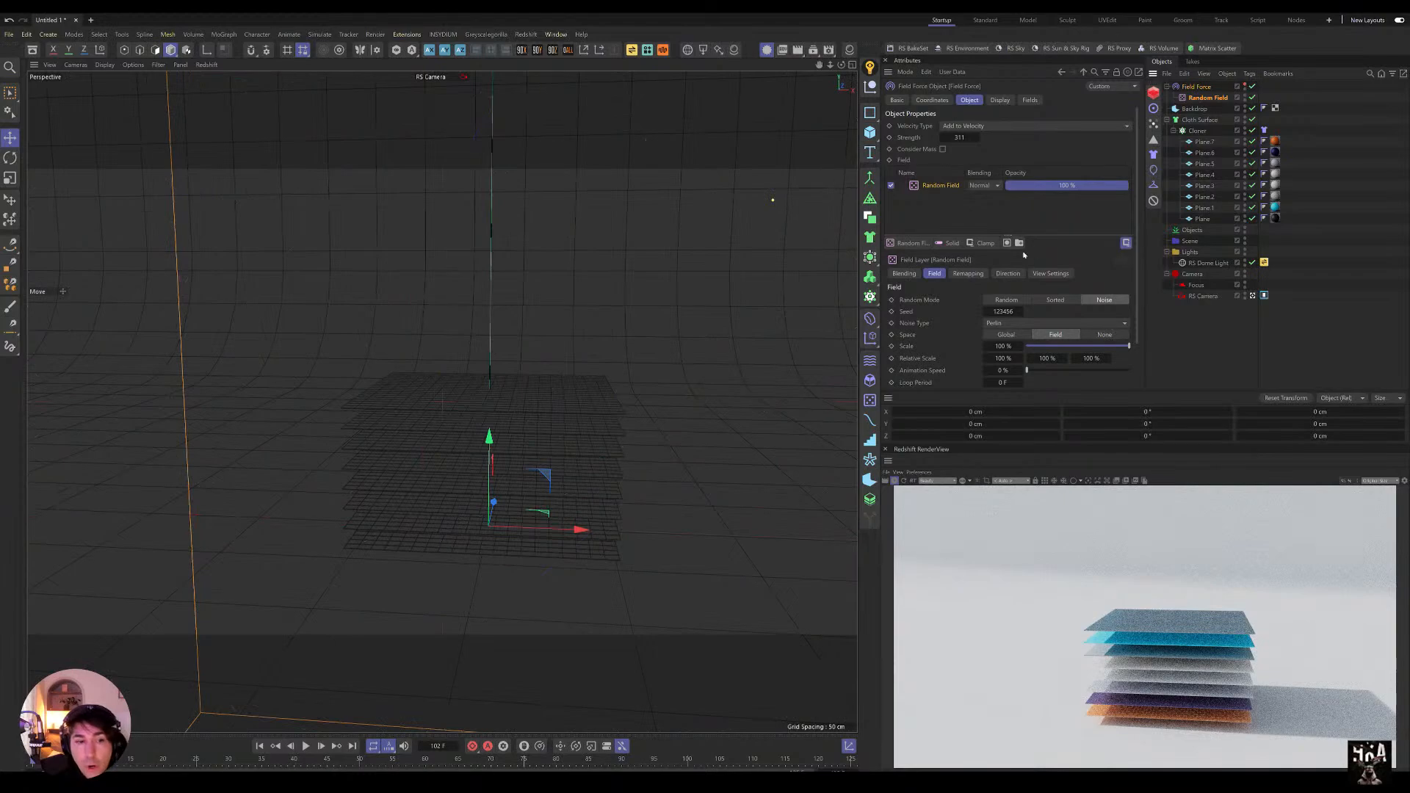
alt+drag(595, 446, 463, 460)
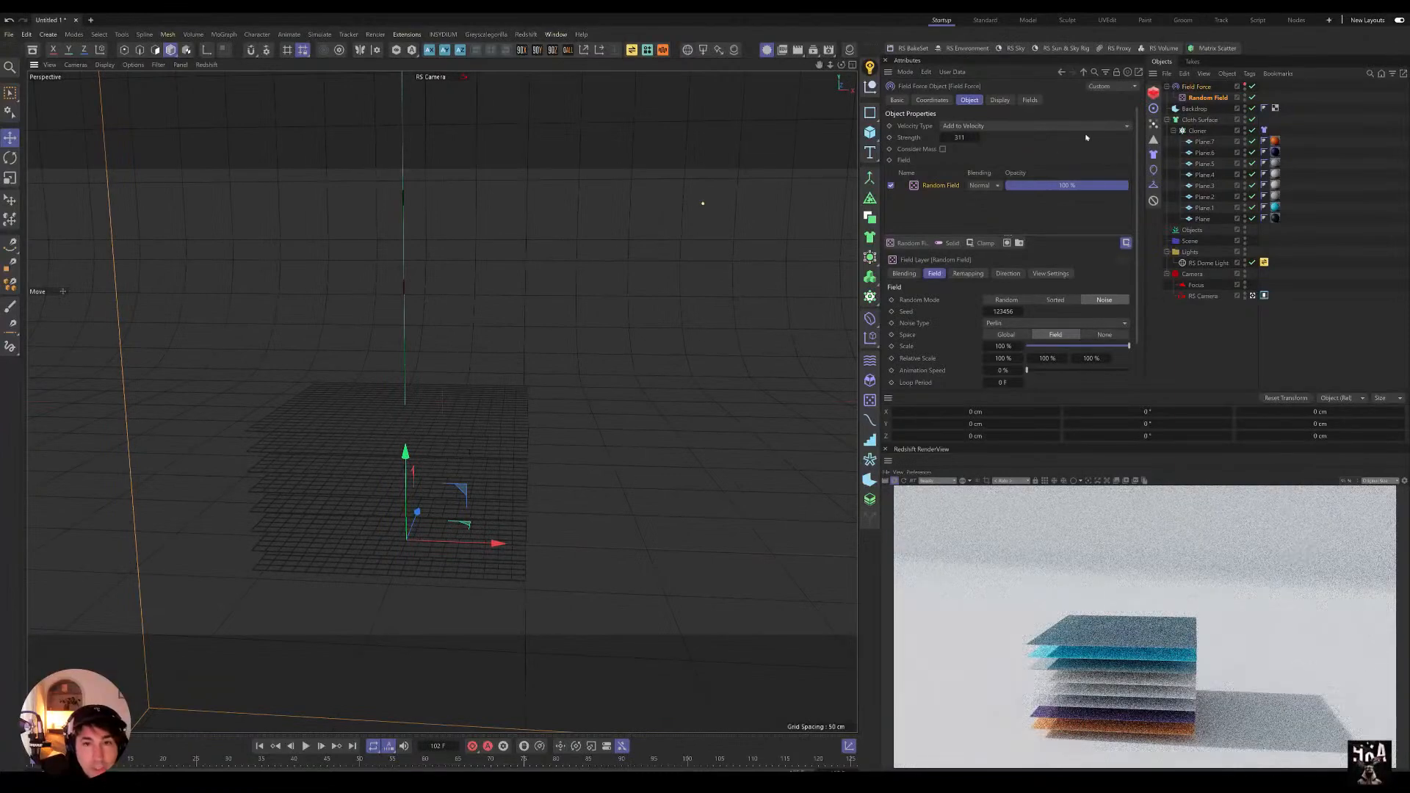
click(1202, 141)
shift+click(1202, 219)
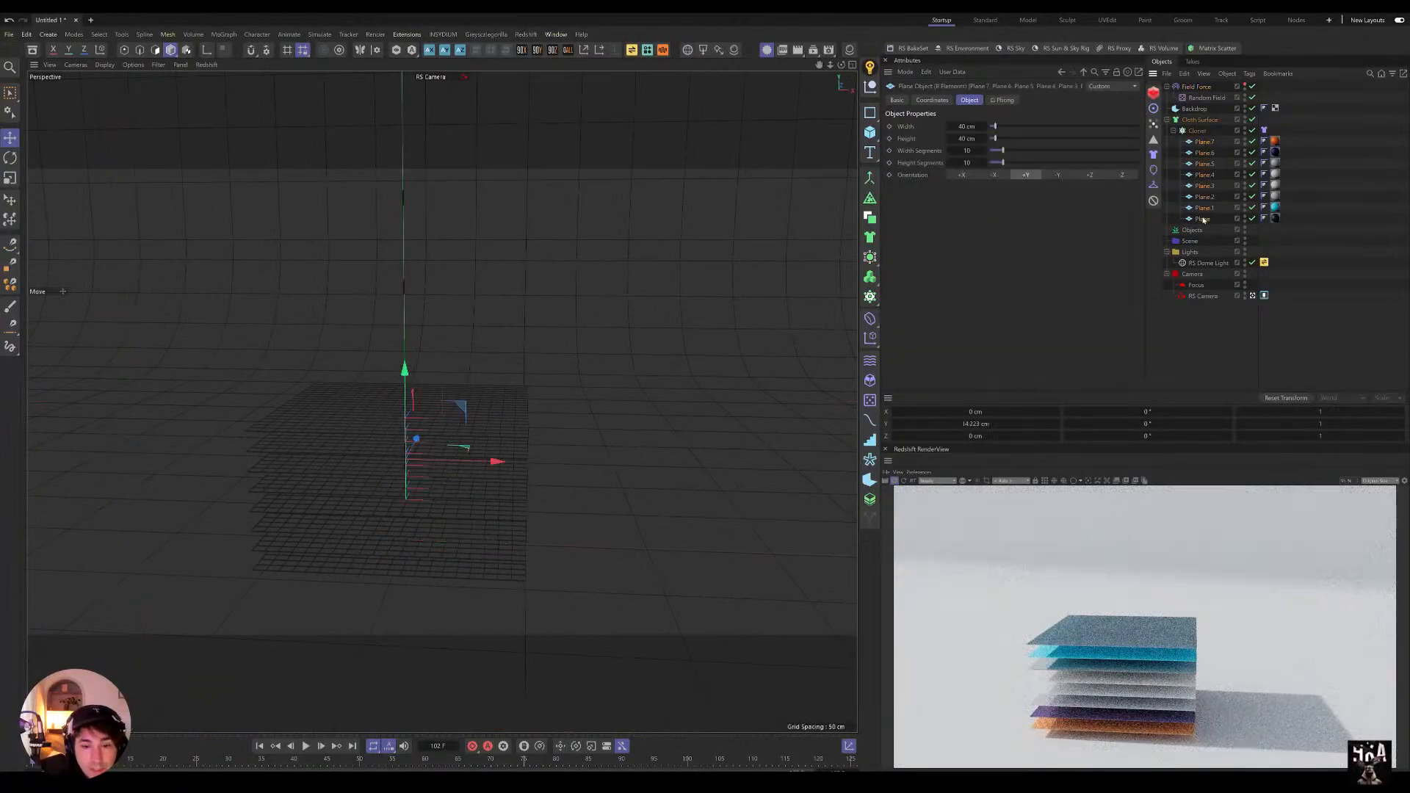
alt+middle_drag(461, 406, 434, 500)
alt+drag(434, 500, 446, 486)
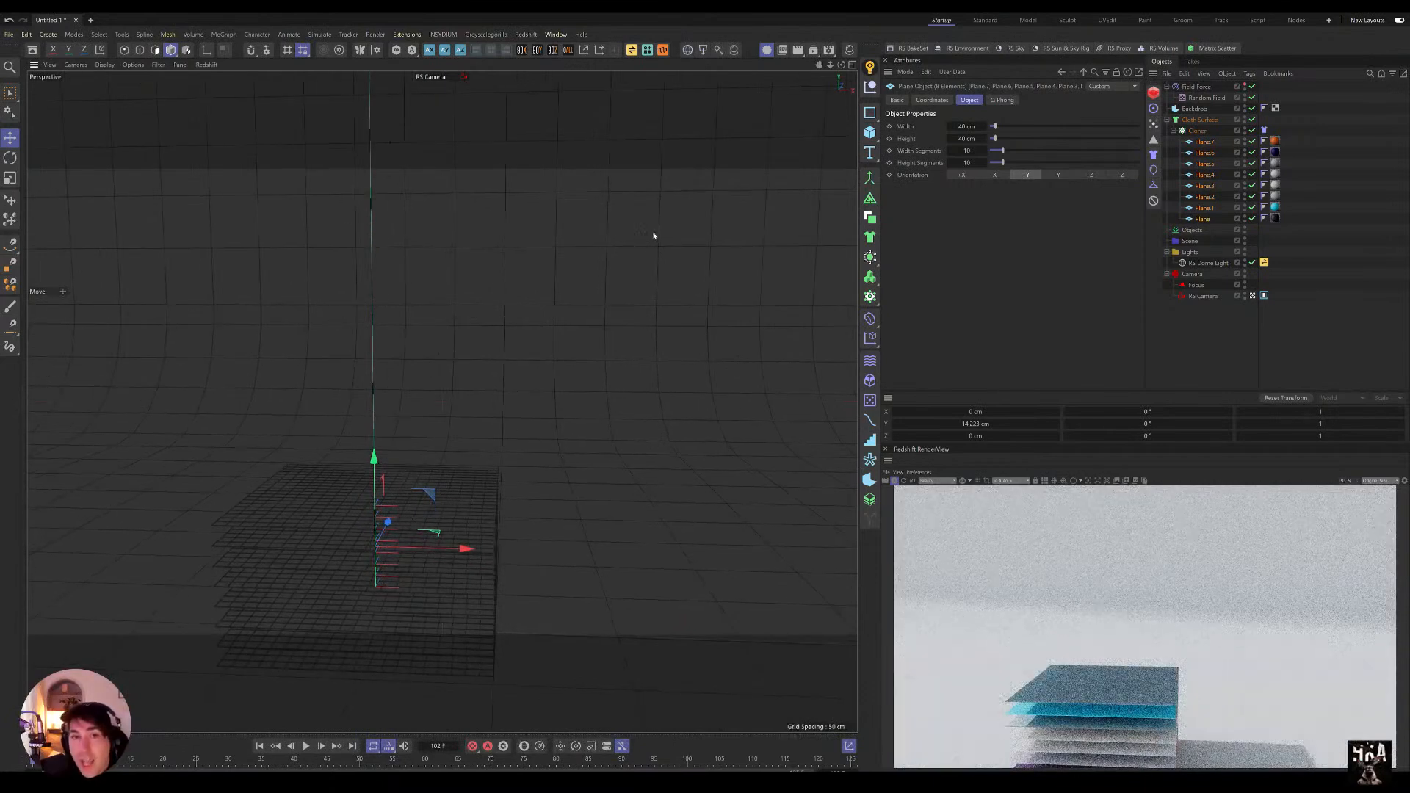
Step: Add a Plain effector to the Cloner and set its Y position offset to 0 cm
click(1190, 133)
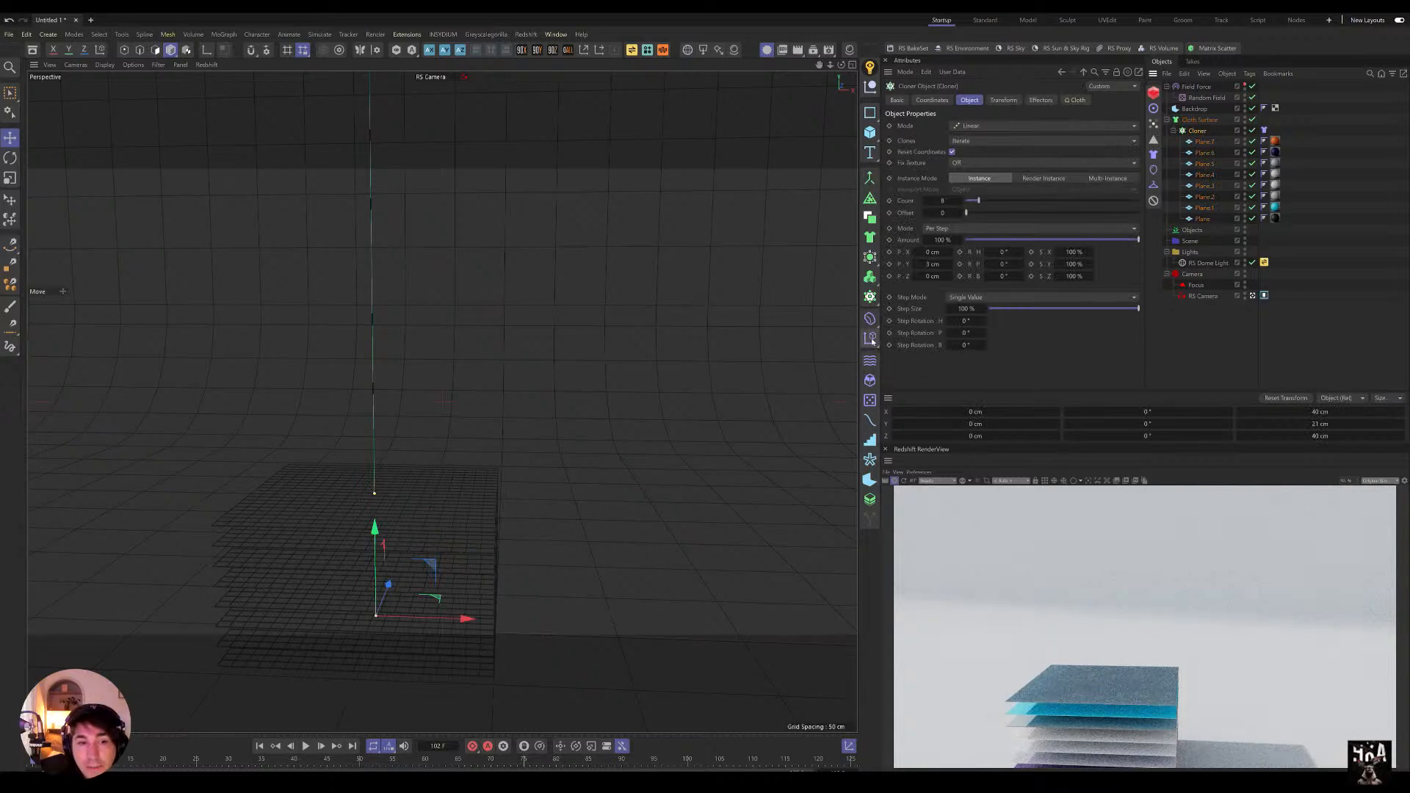
click(871, 340)
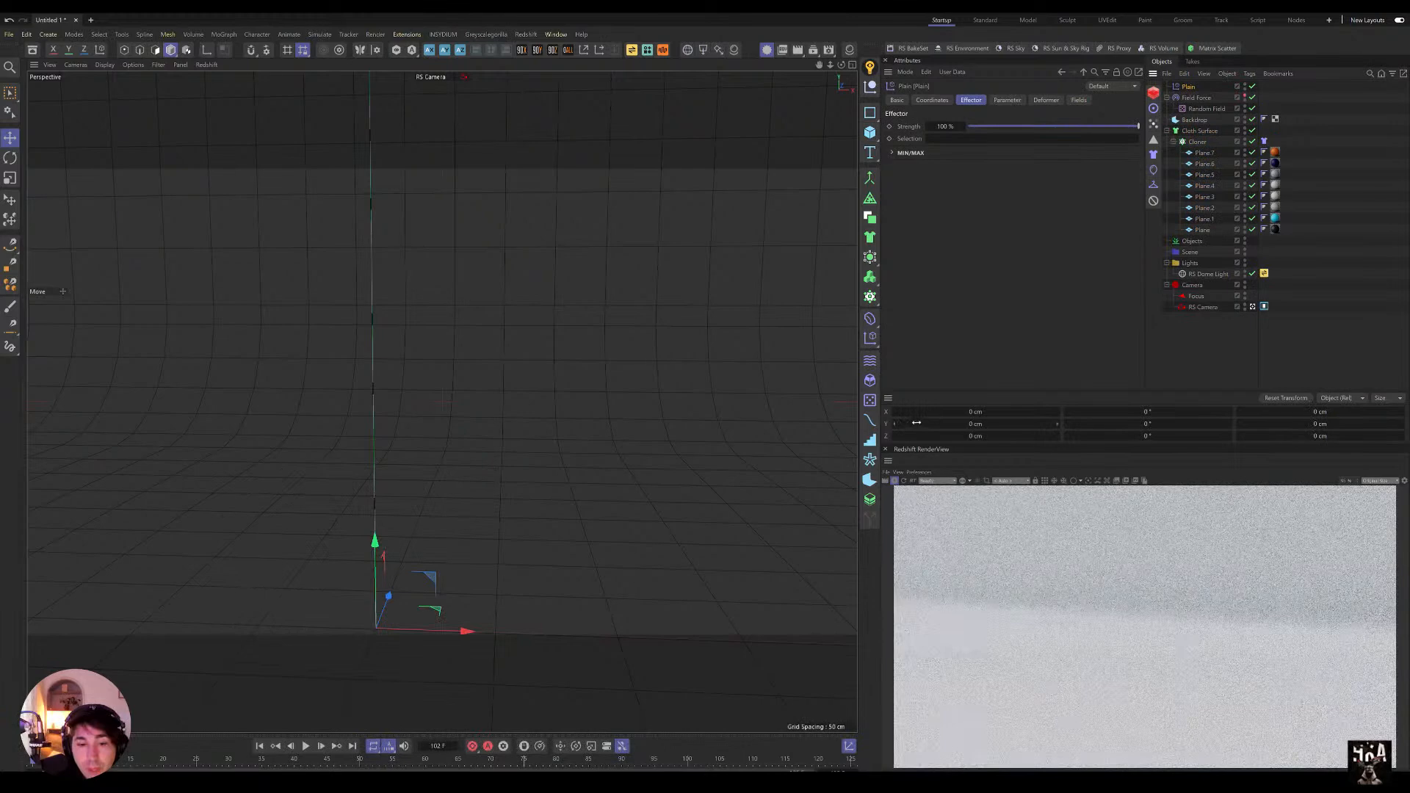
click(1006, 100)
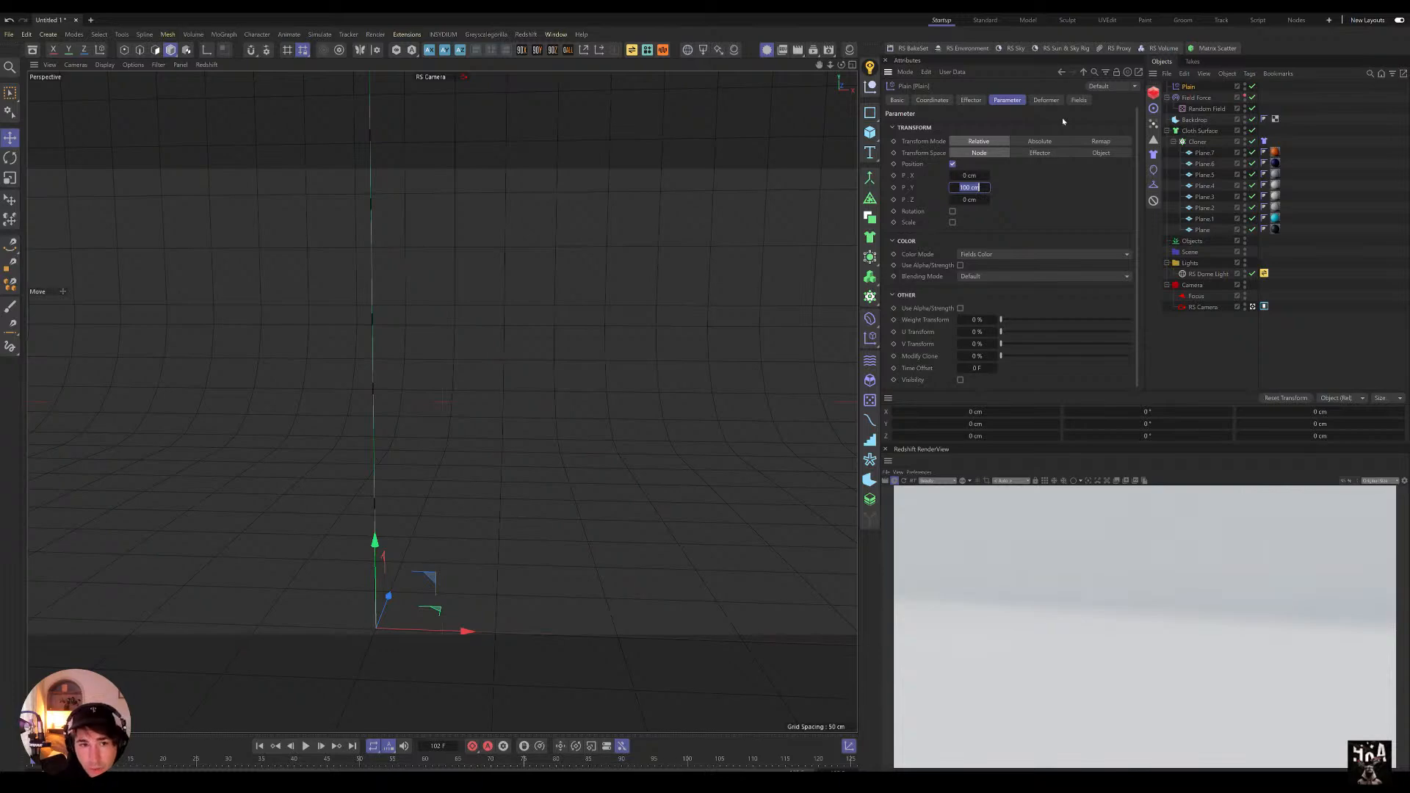
text(0)
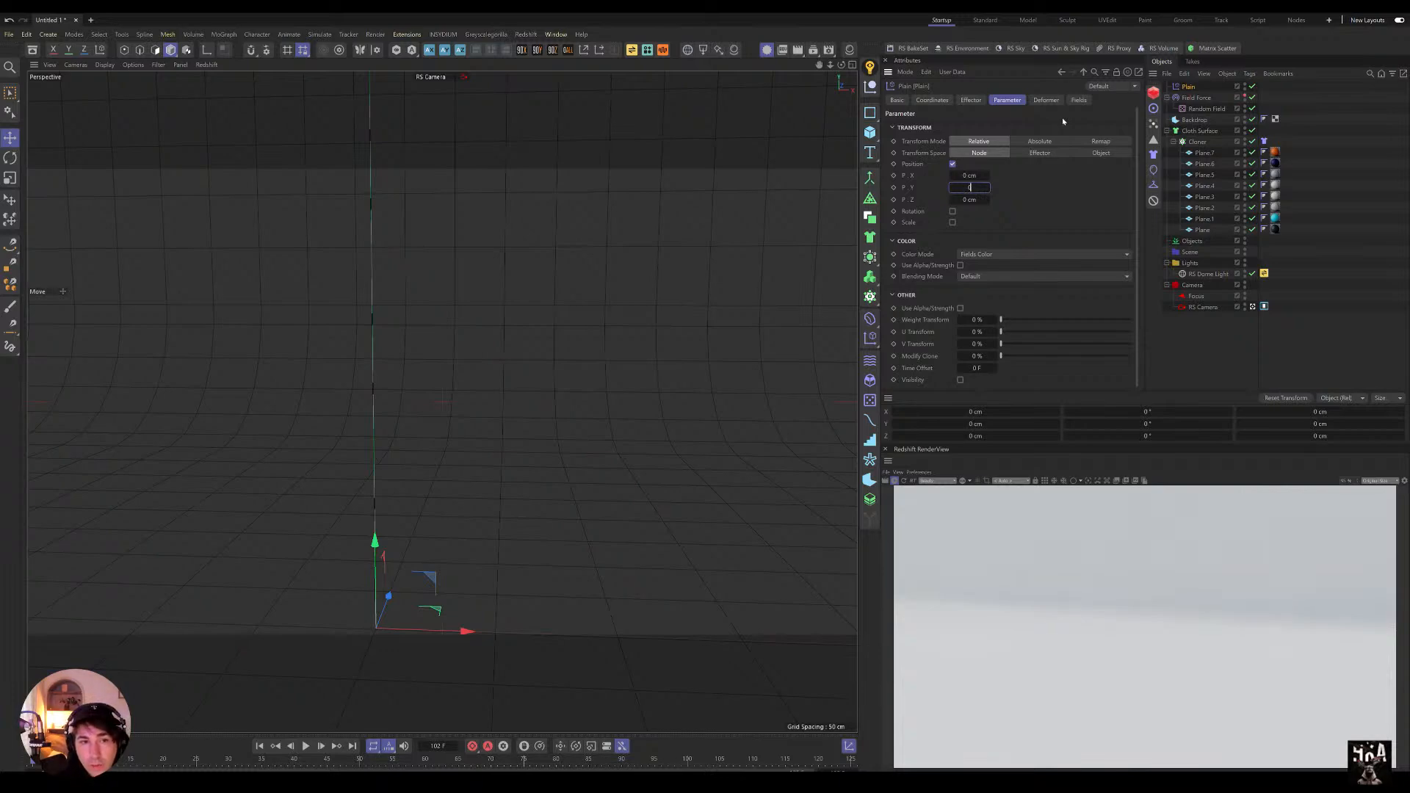
key(Return)
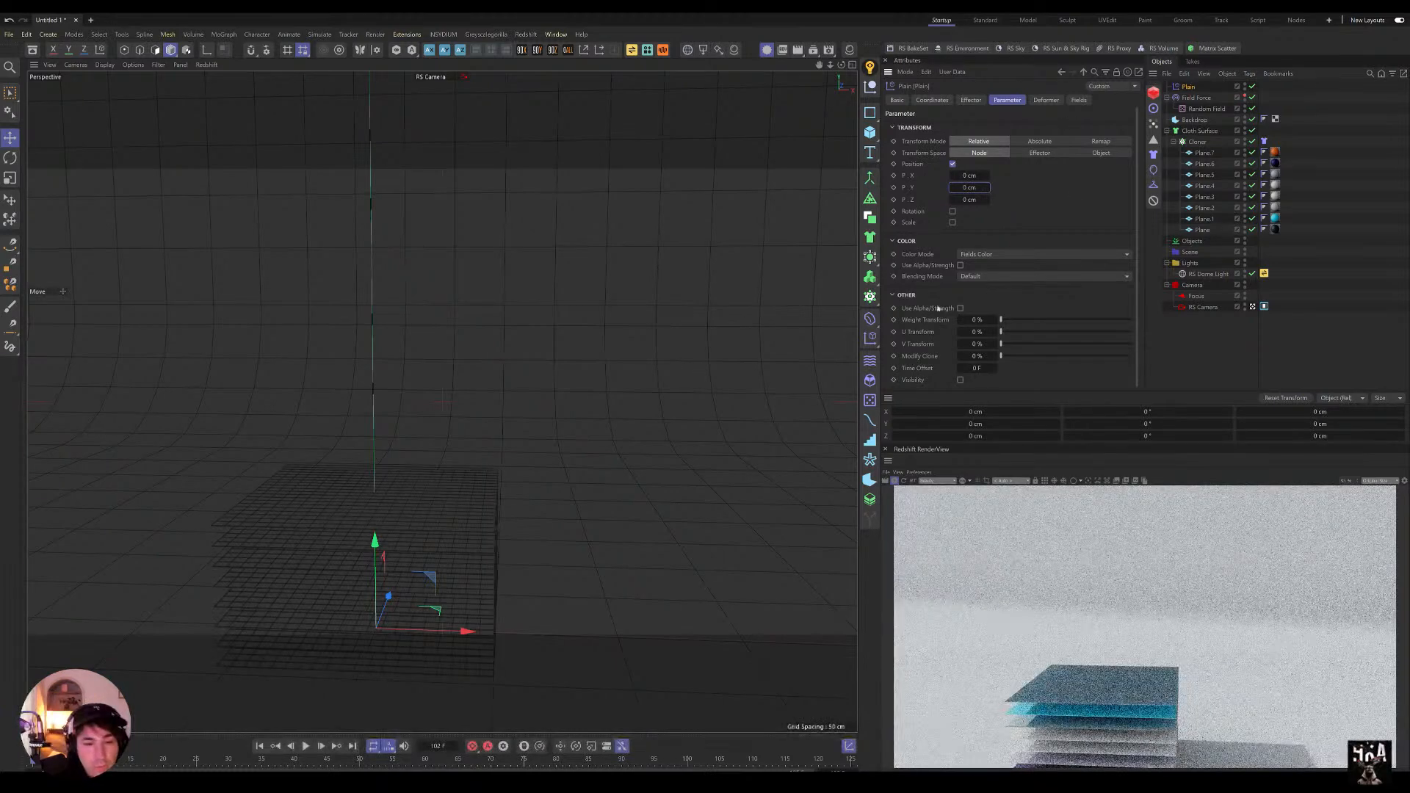
Step: Try raising all the clones together with the Plain effector's Y position, then reset it to 0 cm
alt+middle_drag(519, 545, 519, 497)
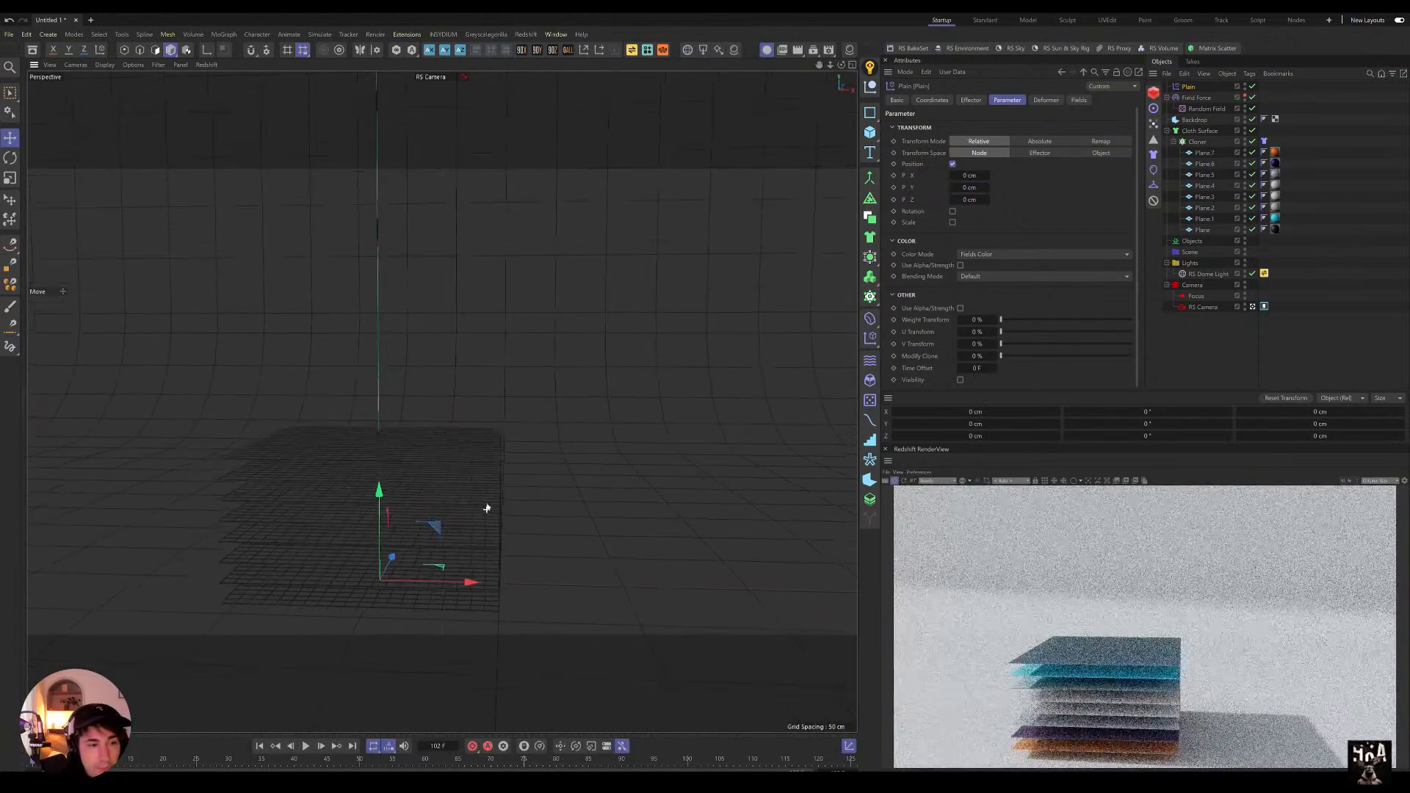
drag(965, 188, 970, 188)
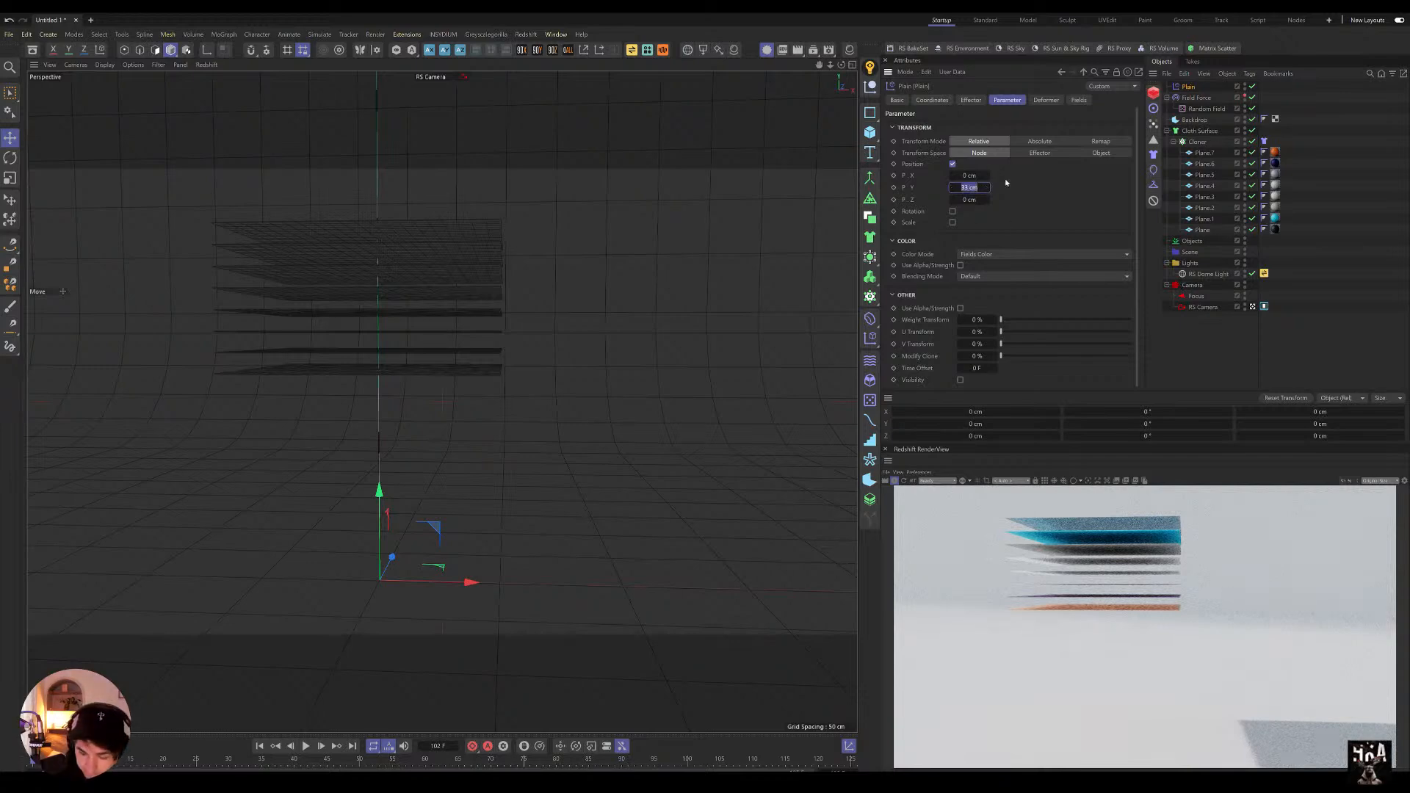
key(Return)
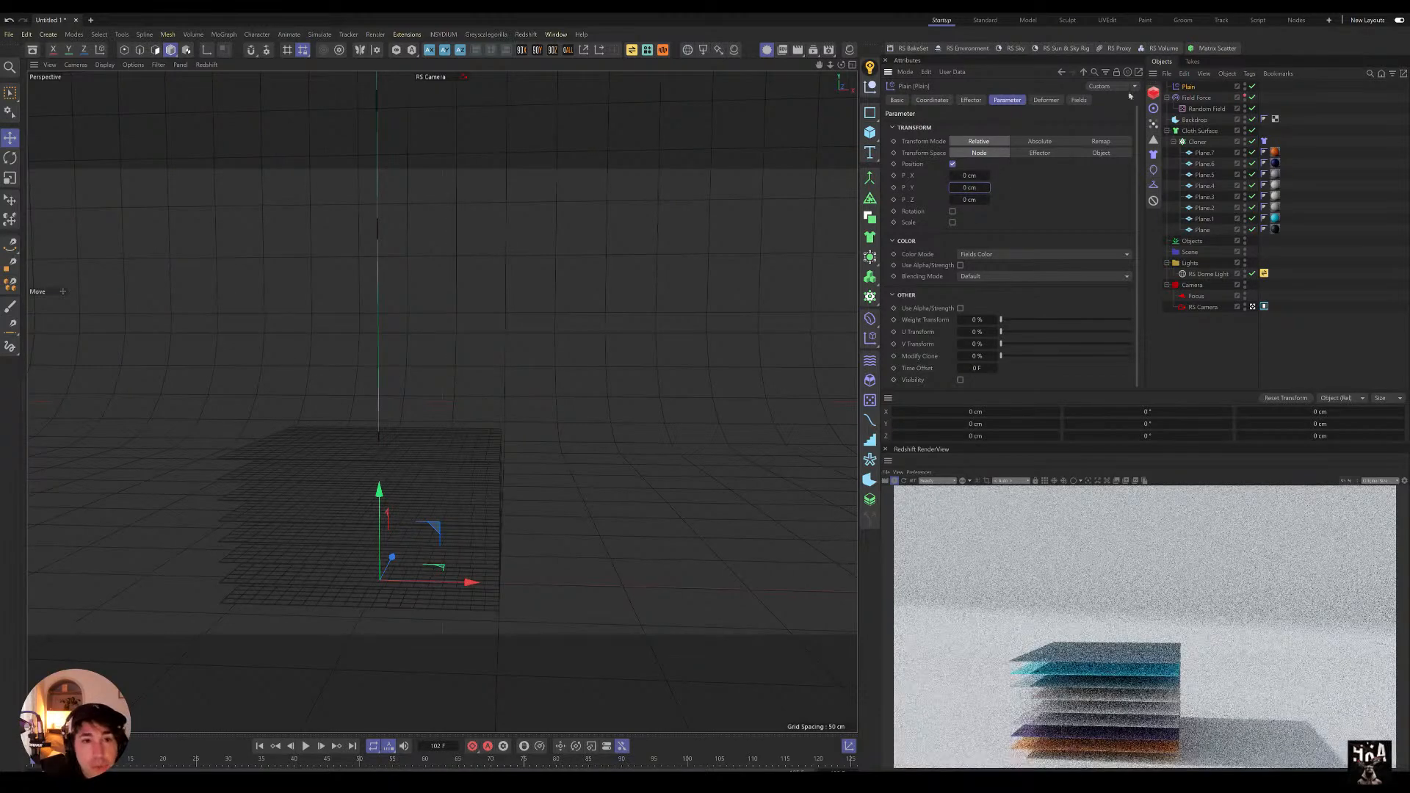
Step: Add a Step field layer to the Plain effector and increase its Y position so the planes spread apart progressively upward
click(1076, 101)
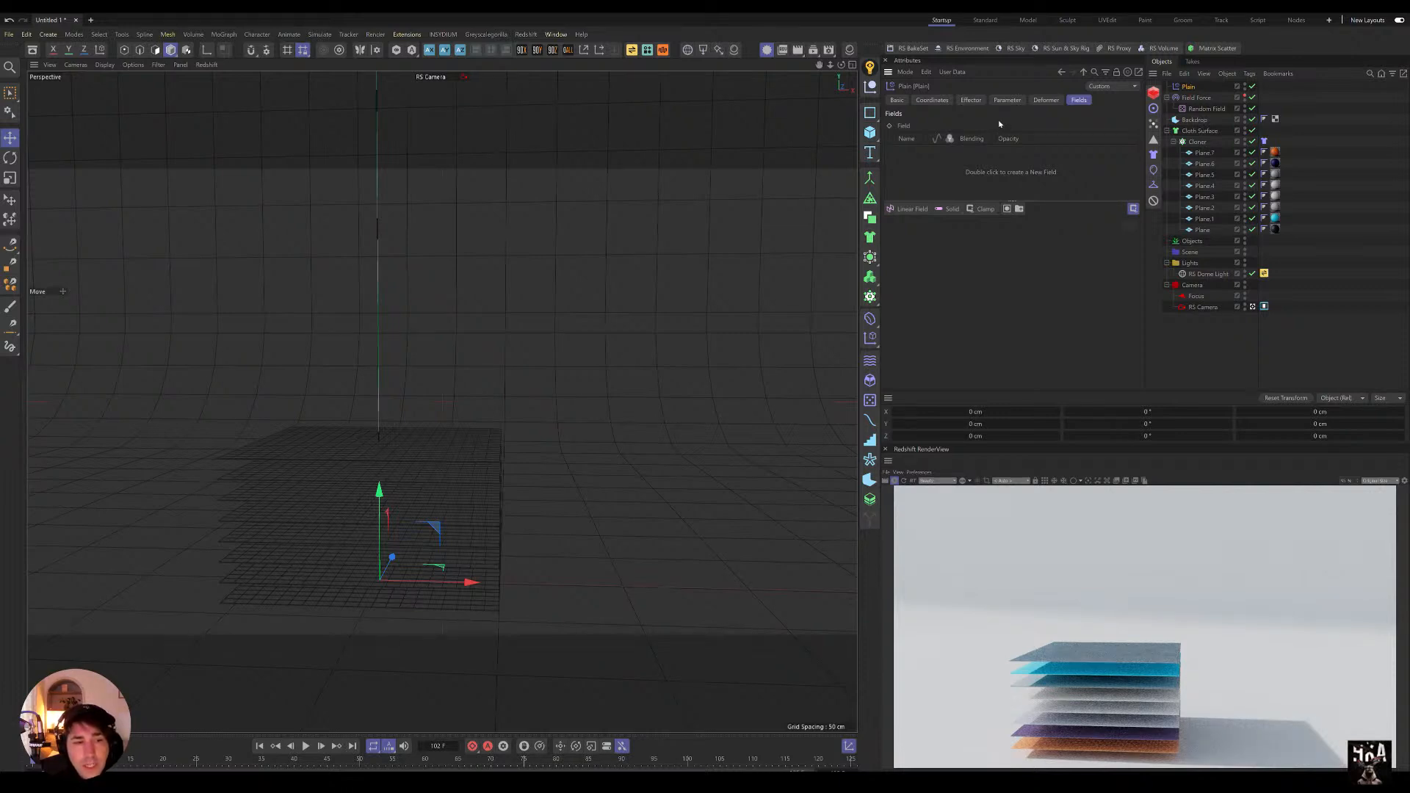
click(954, 209)
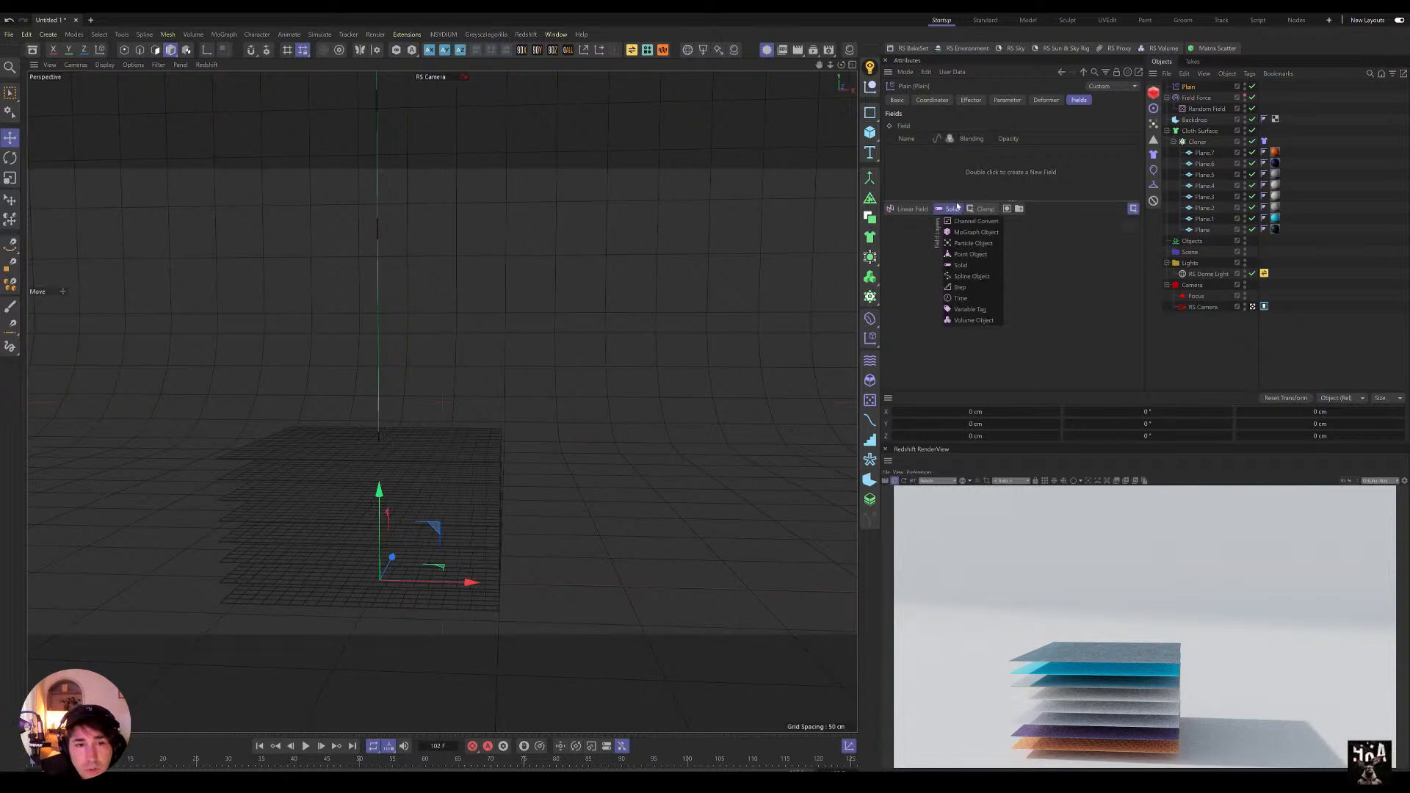
click(978, 288)
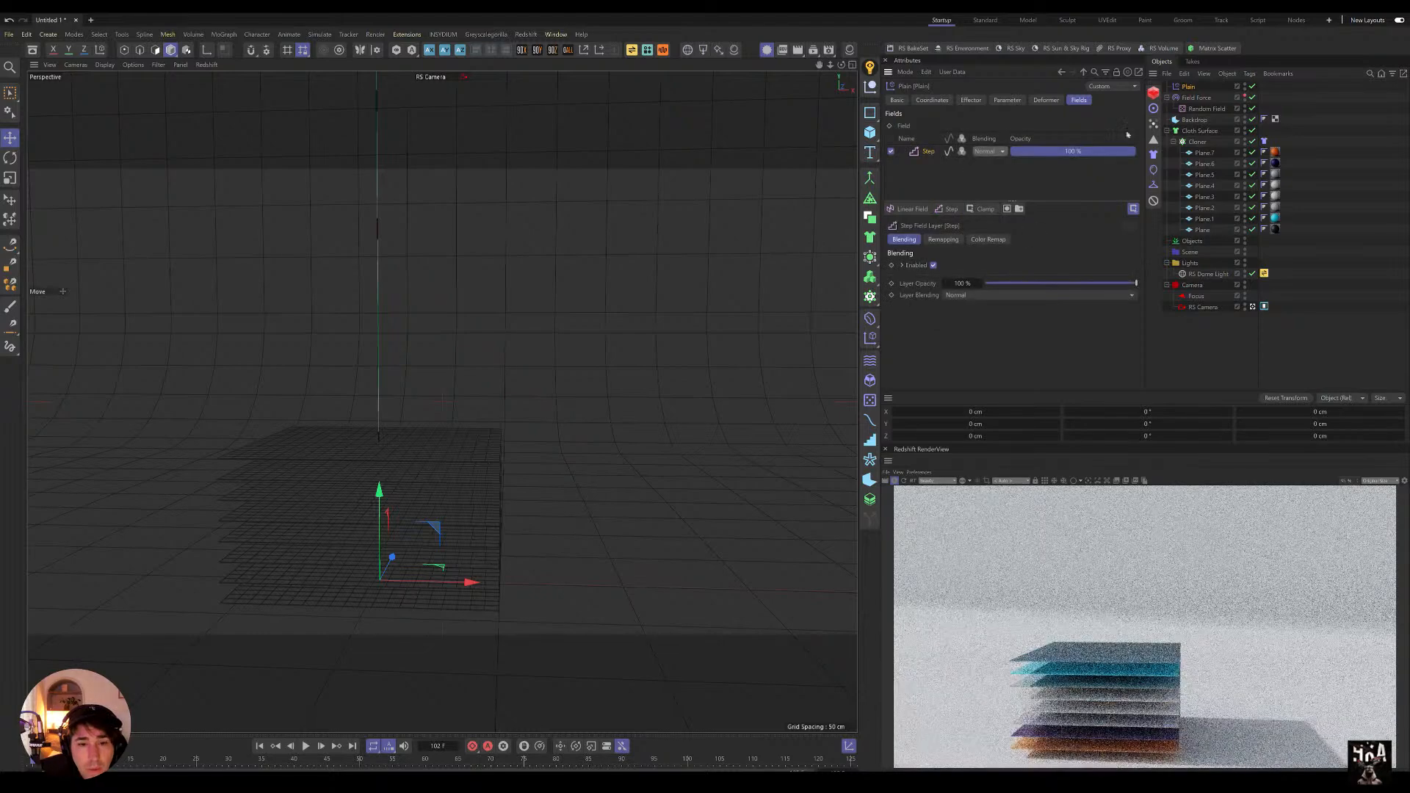
click(1008, 101)
drag(971, 188, 974, 188)
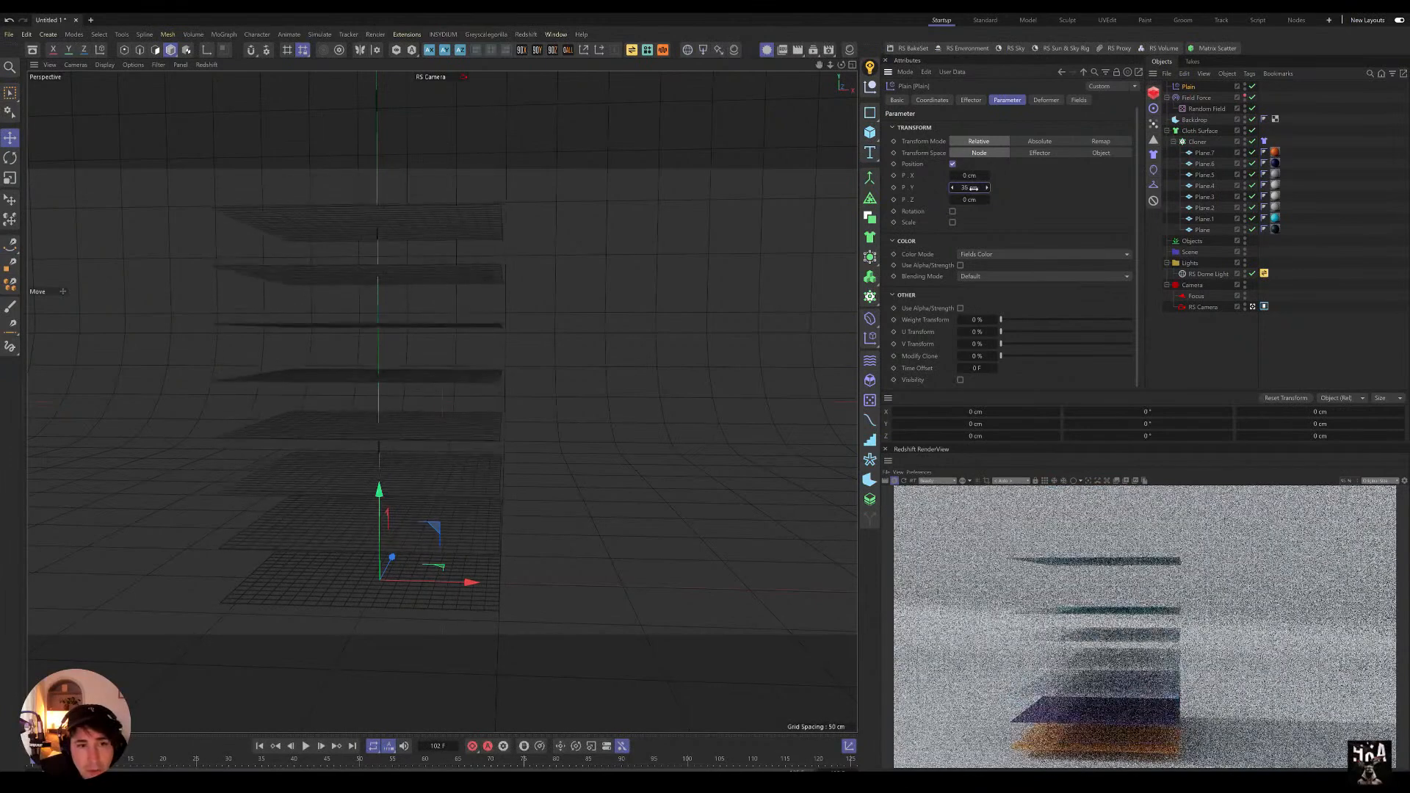
Step: Set the Step field's remapping strength to 96% and toggle the Plain effector off and on to compare the spacing
click(1078, 100)
click(943, 239)
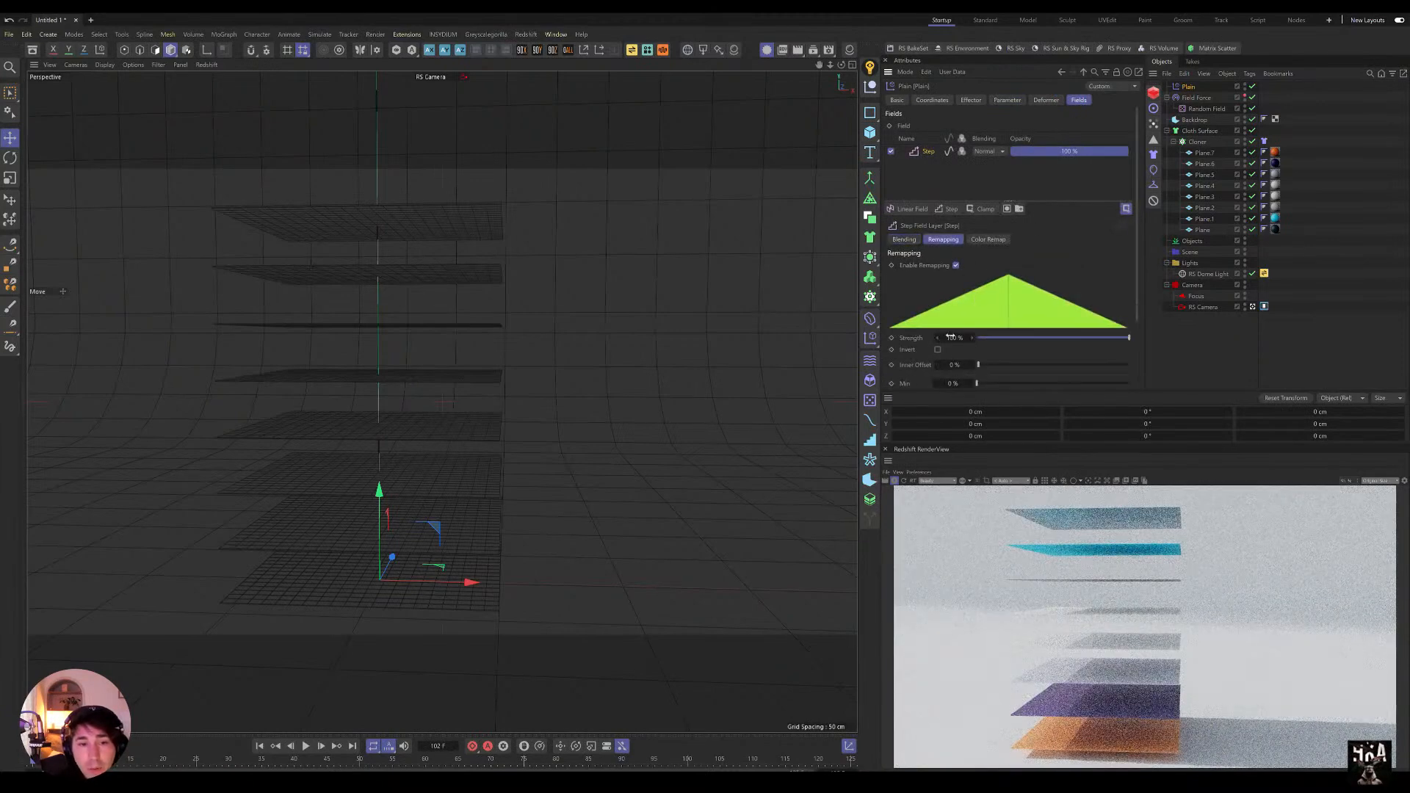
drag(962, 341, 962, 337)
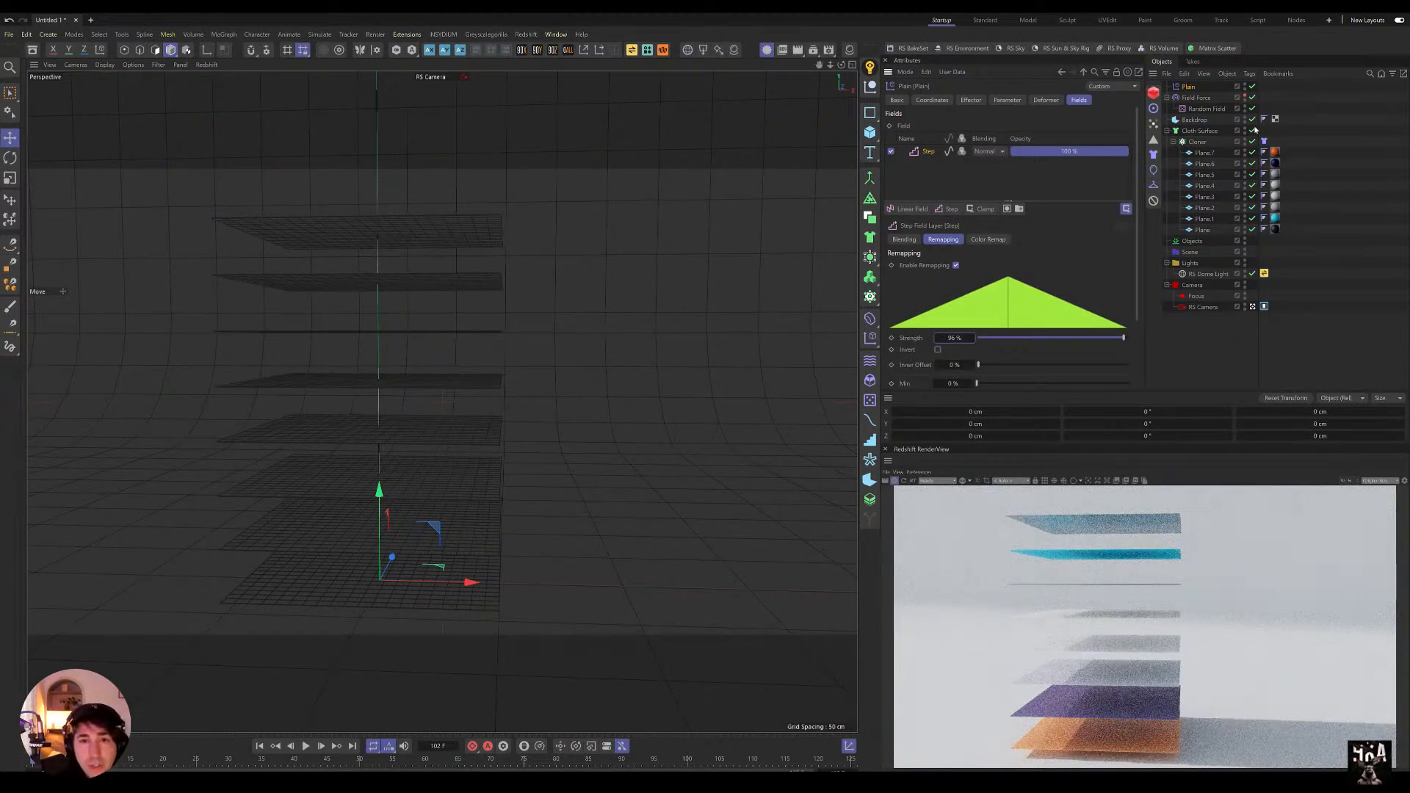
click(1252, 85)
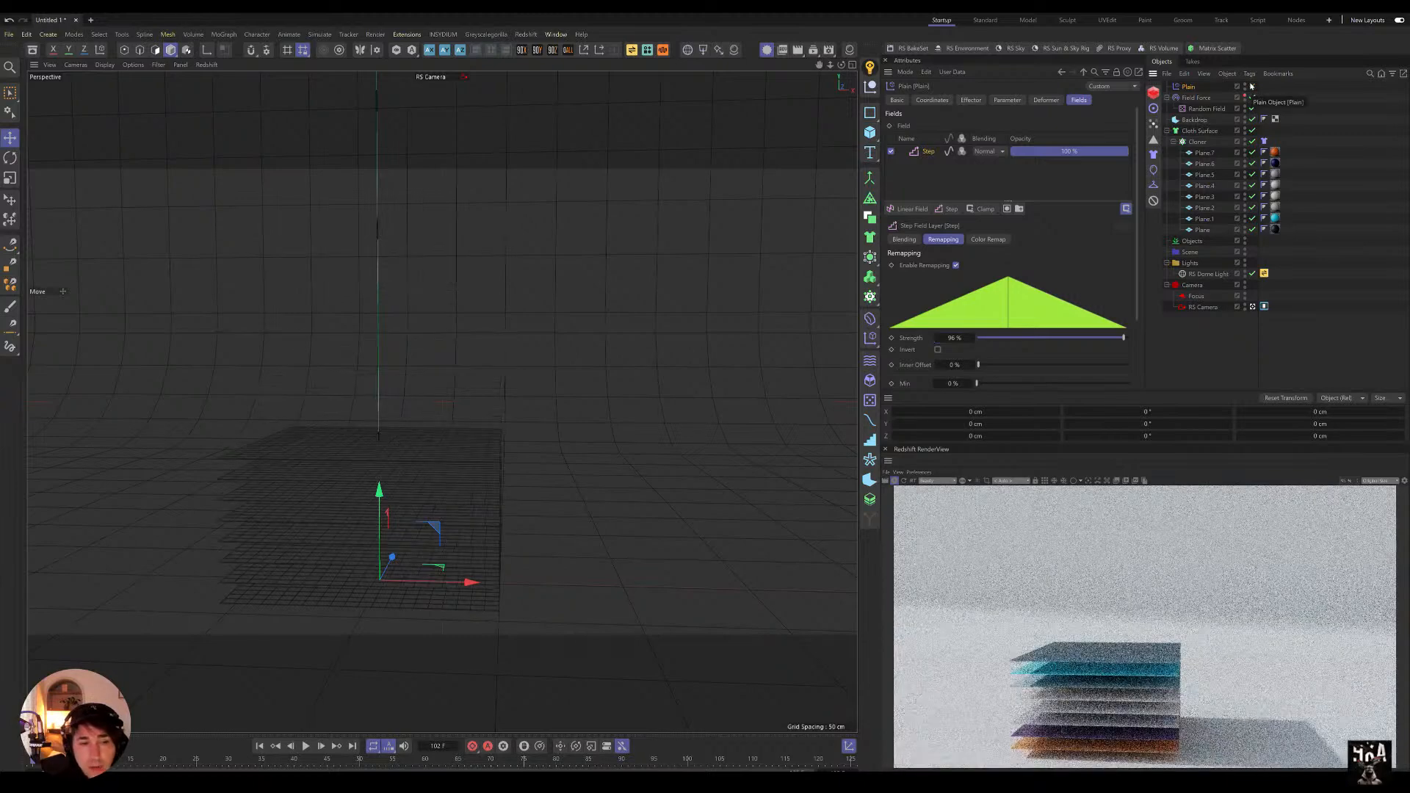
click(1251, 86)
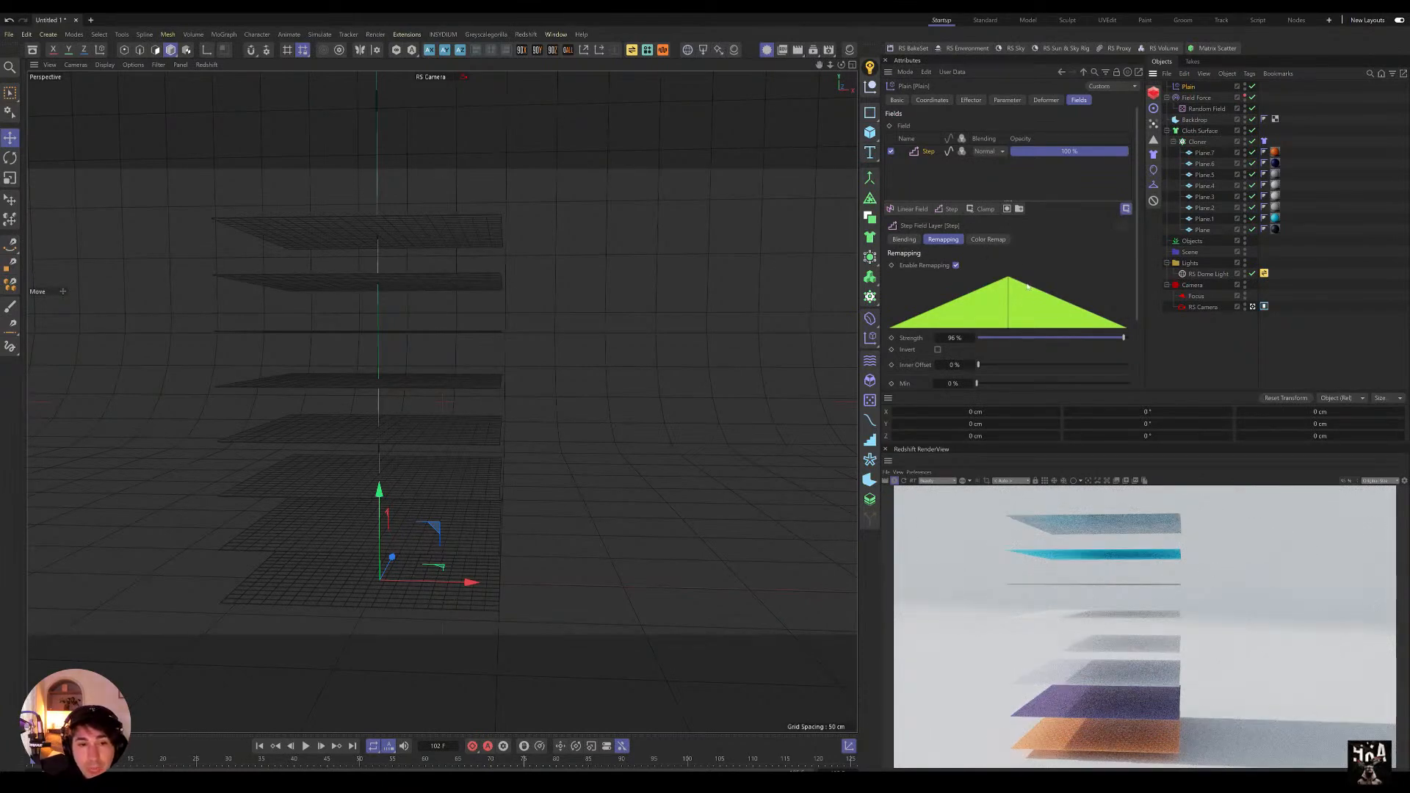
Step: Set the contour mode of the Step field's remapping to Curve
scroll(1026, 278, down, 3)
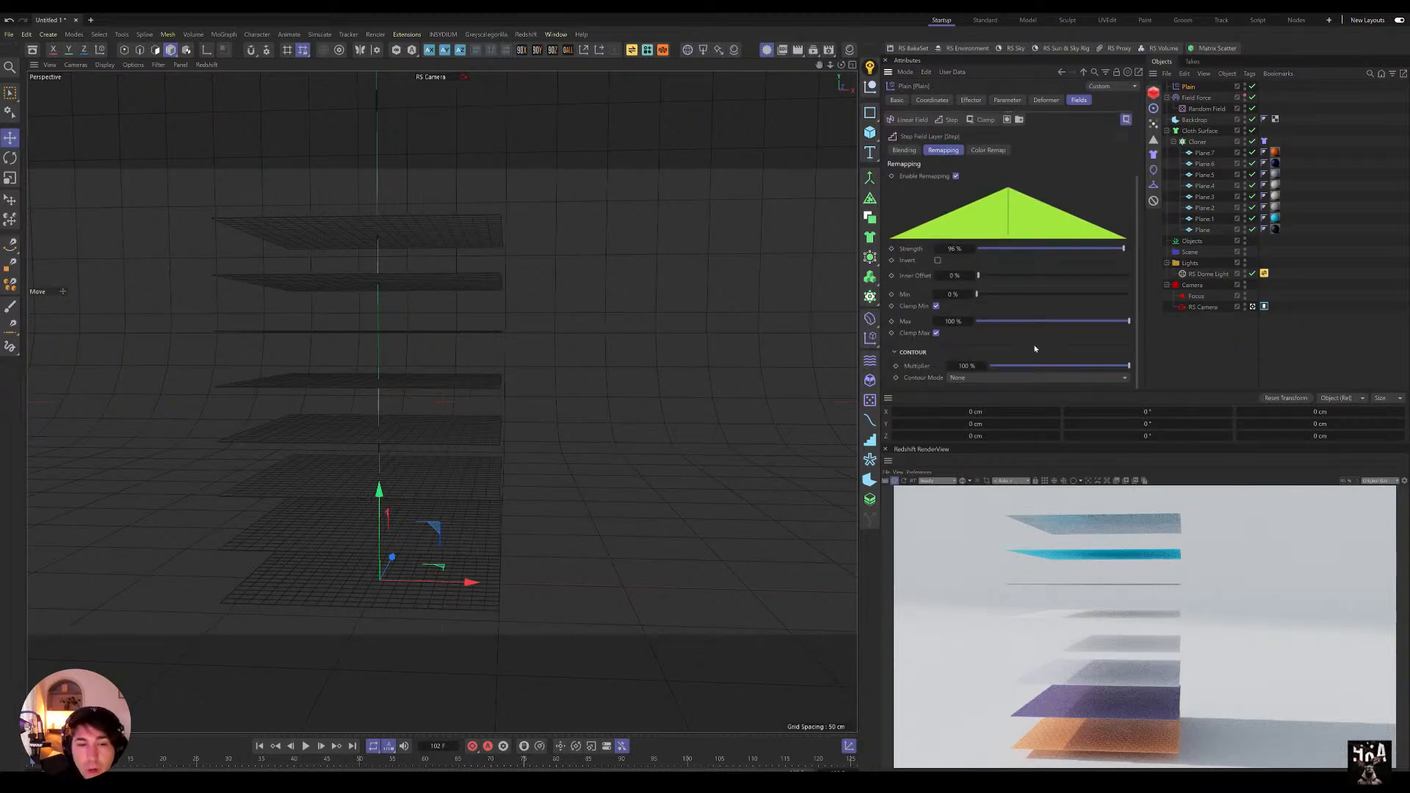
click(1007, 377)
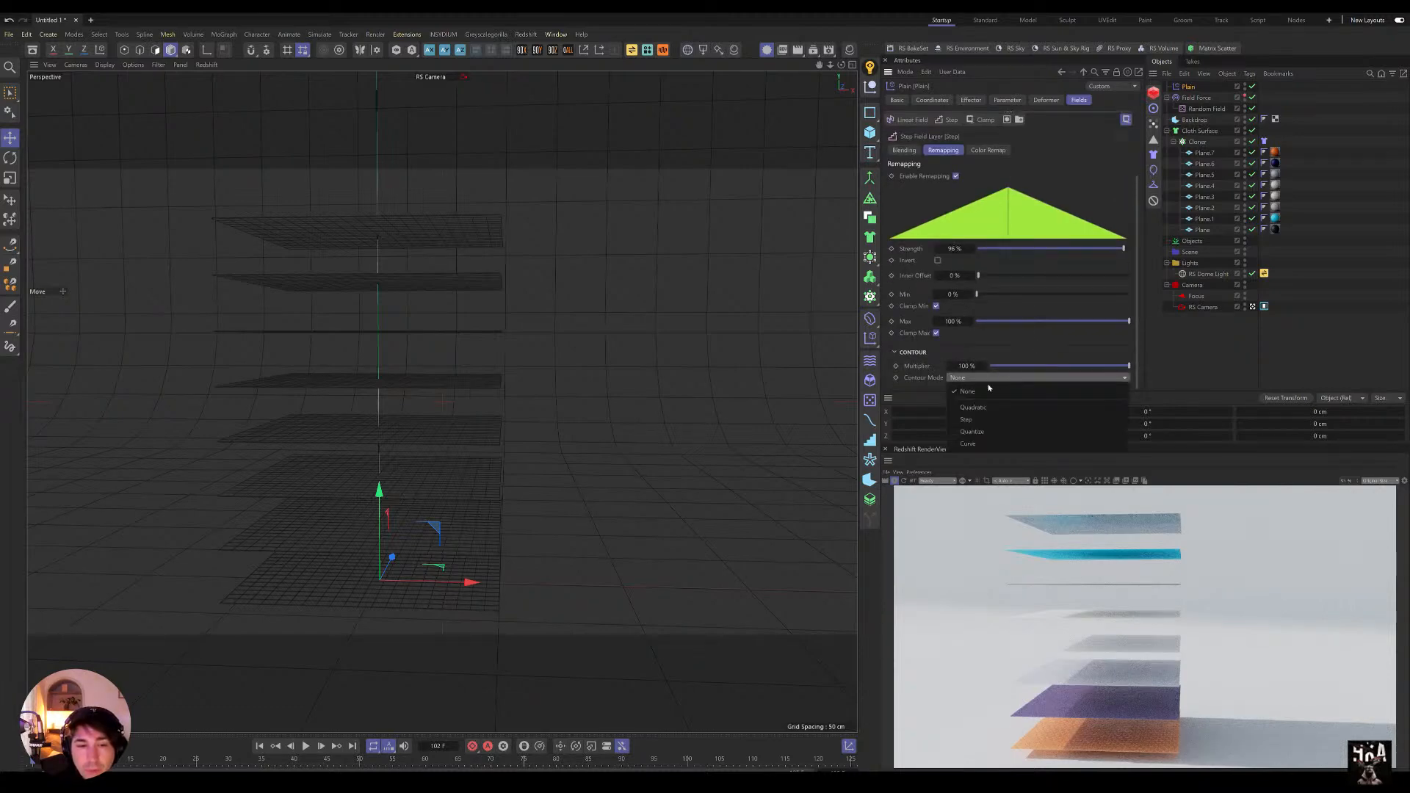
click(976, 444)
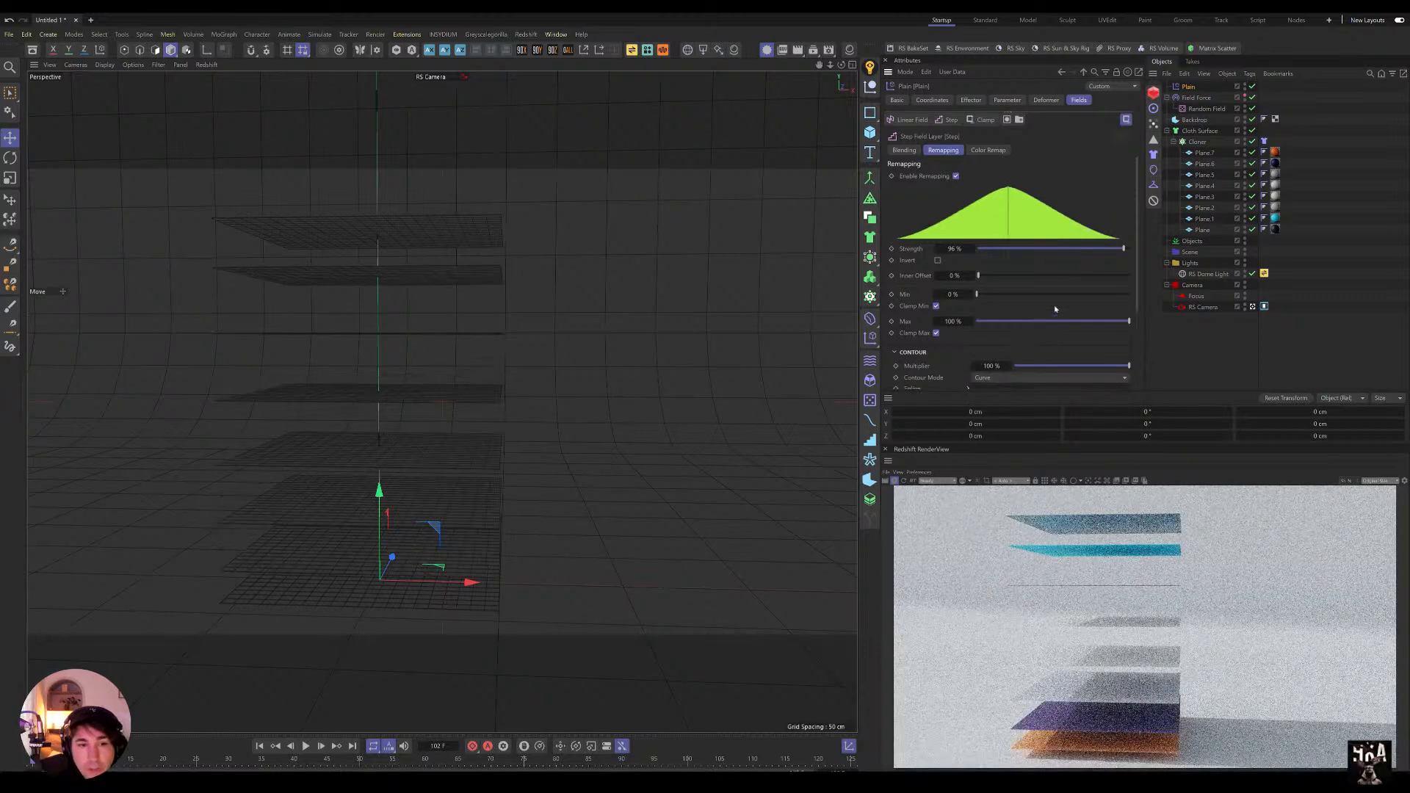
scroll(1057, 320, down, 4)
Step: Add and move points on the contour spline to vary the gaps between planes, and raise the remapping strength to its maximum
ctrl+click(1028, 318)
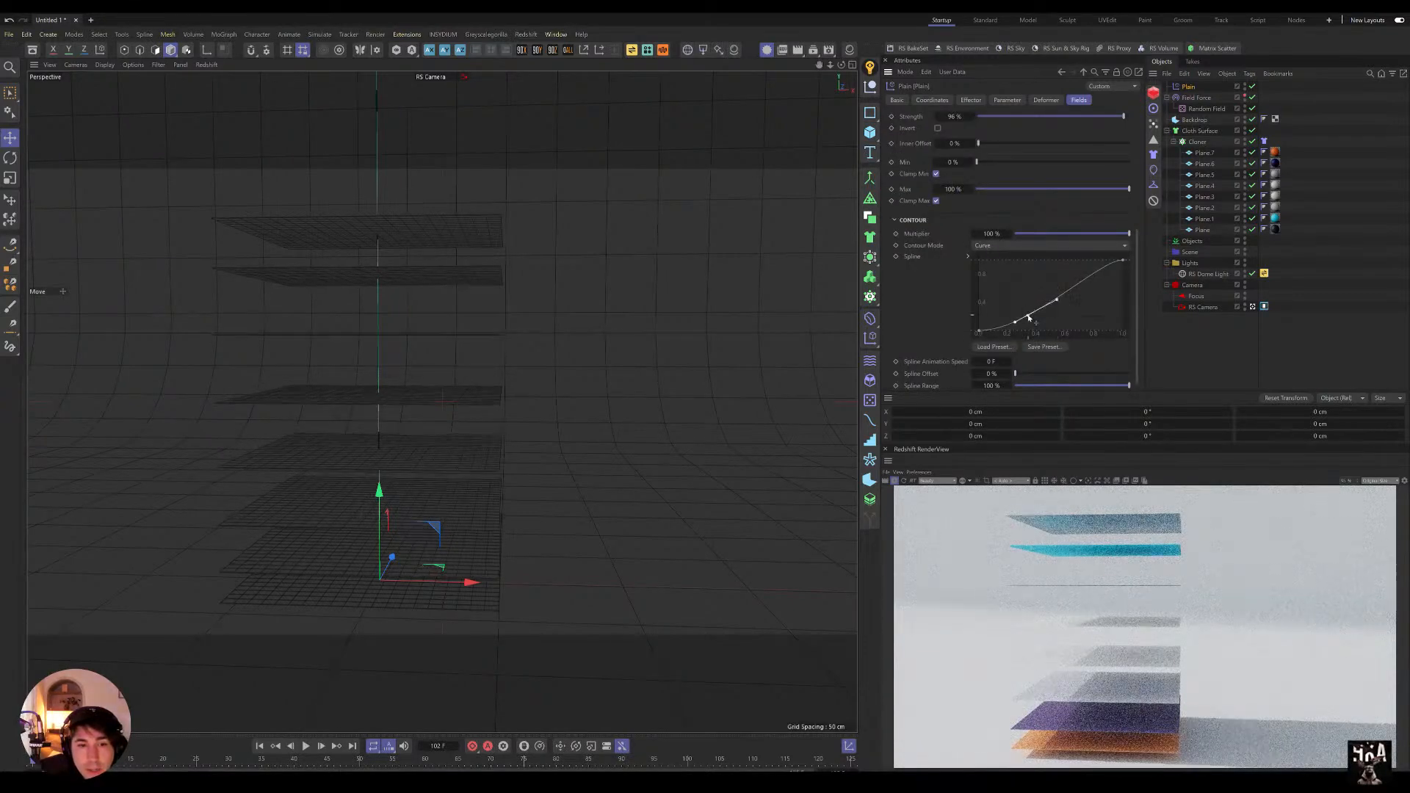
drag(1062, 293, 1112, 283)
drag(978, 328, 1108, 277)
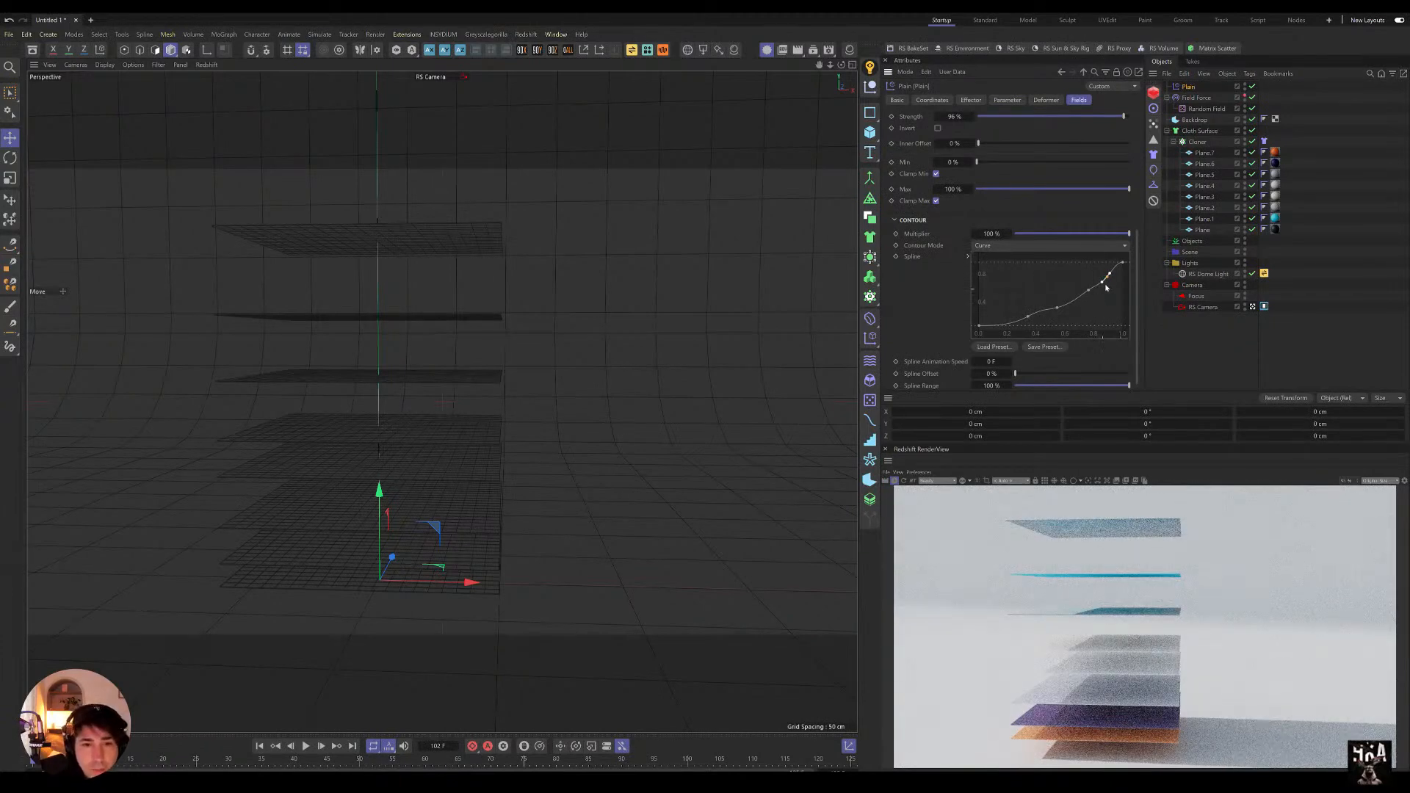
drag(1103, 284, 1077, 299)
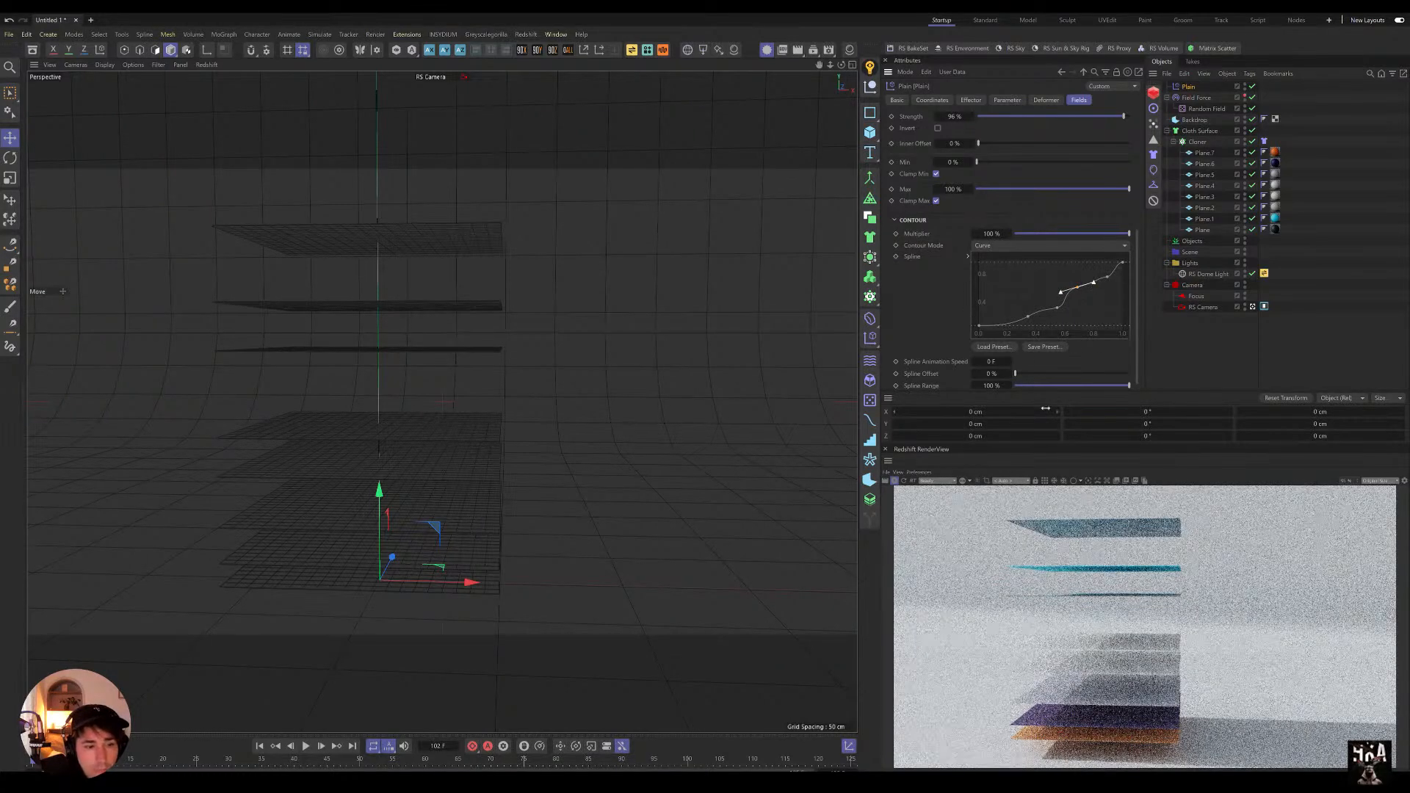
drag(1112, 114, 1140, 121)
click(970, 100)
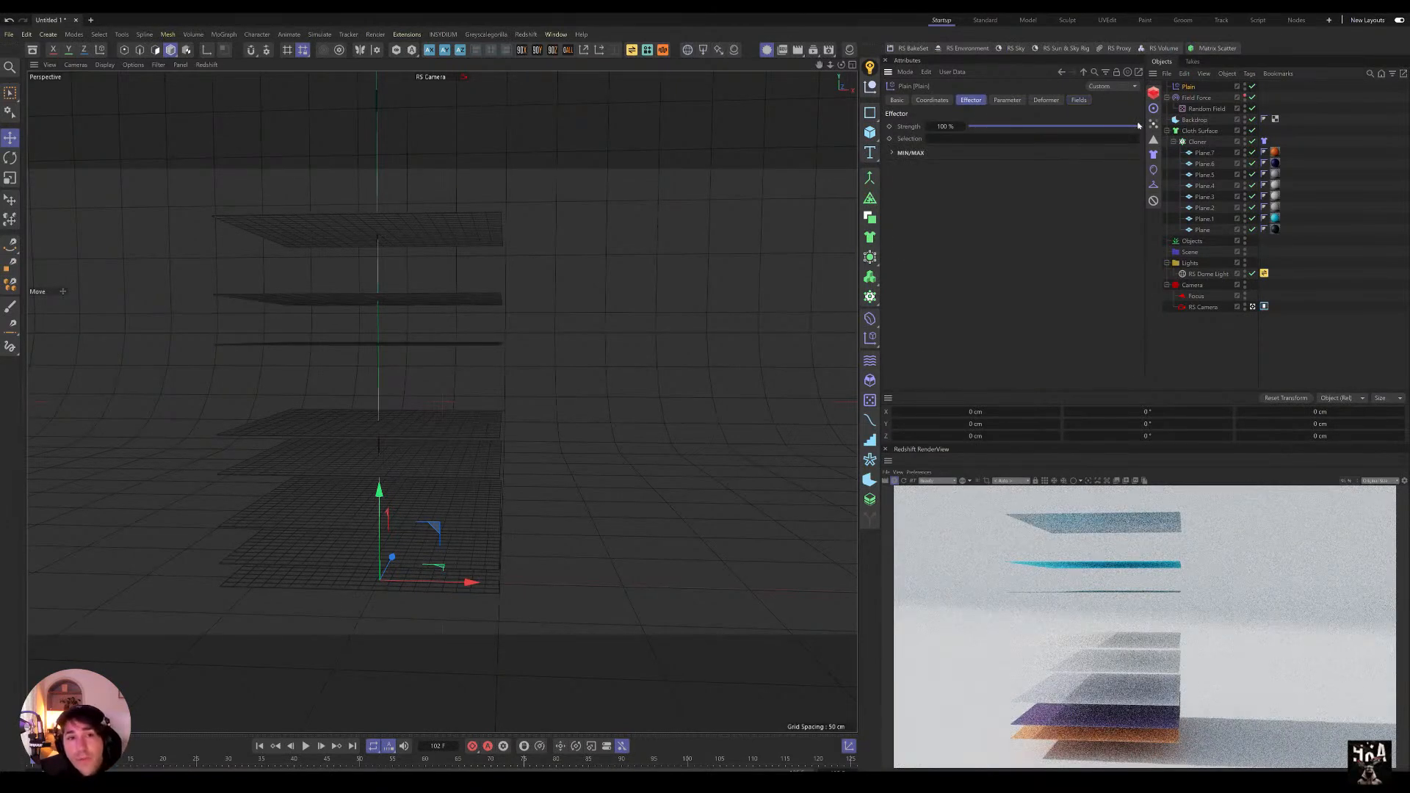
Step: Enable rotation on the Plain effector and adjust its heading to 102° and bank to -24° to twist the planes
drag(1137, 126, 1147, 163)
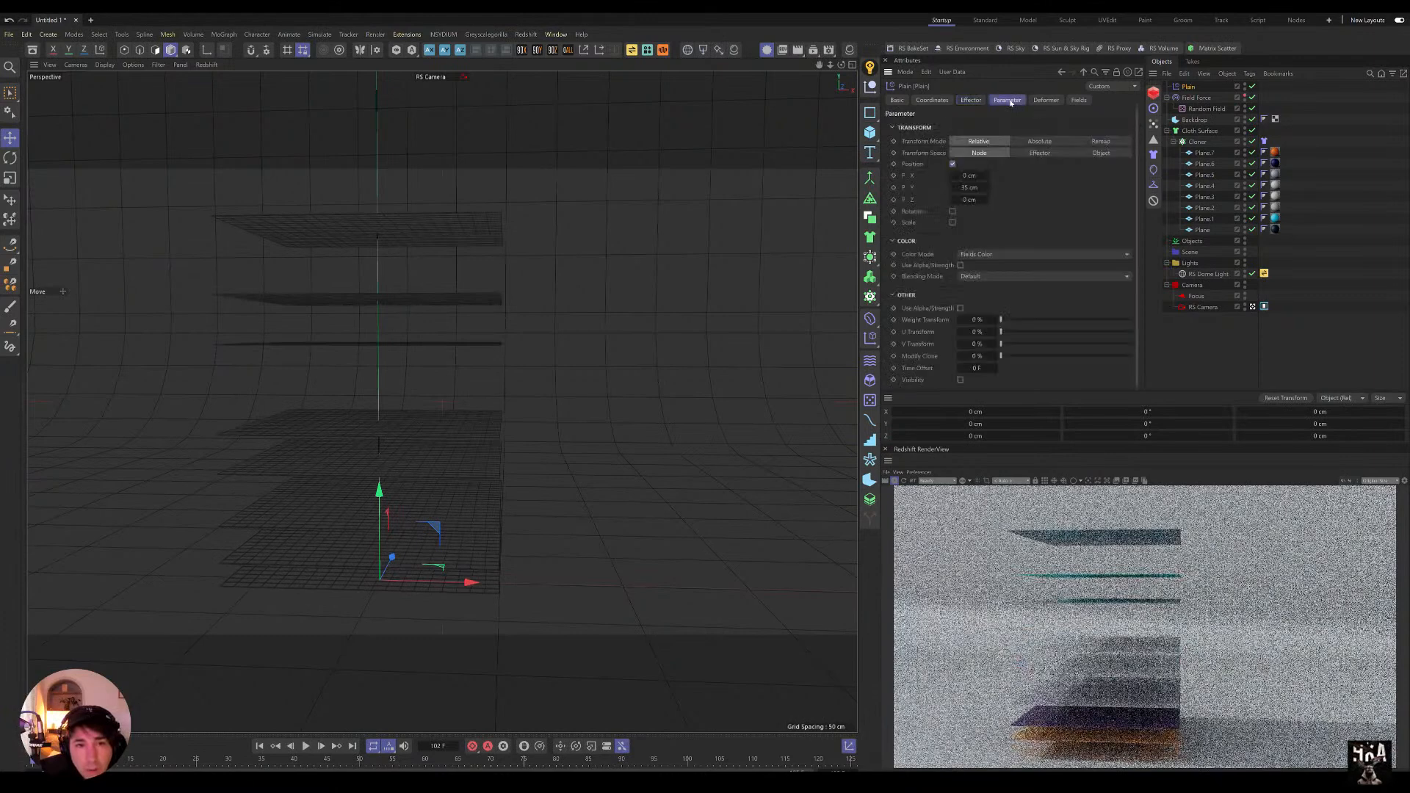
click(1008, 101)
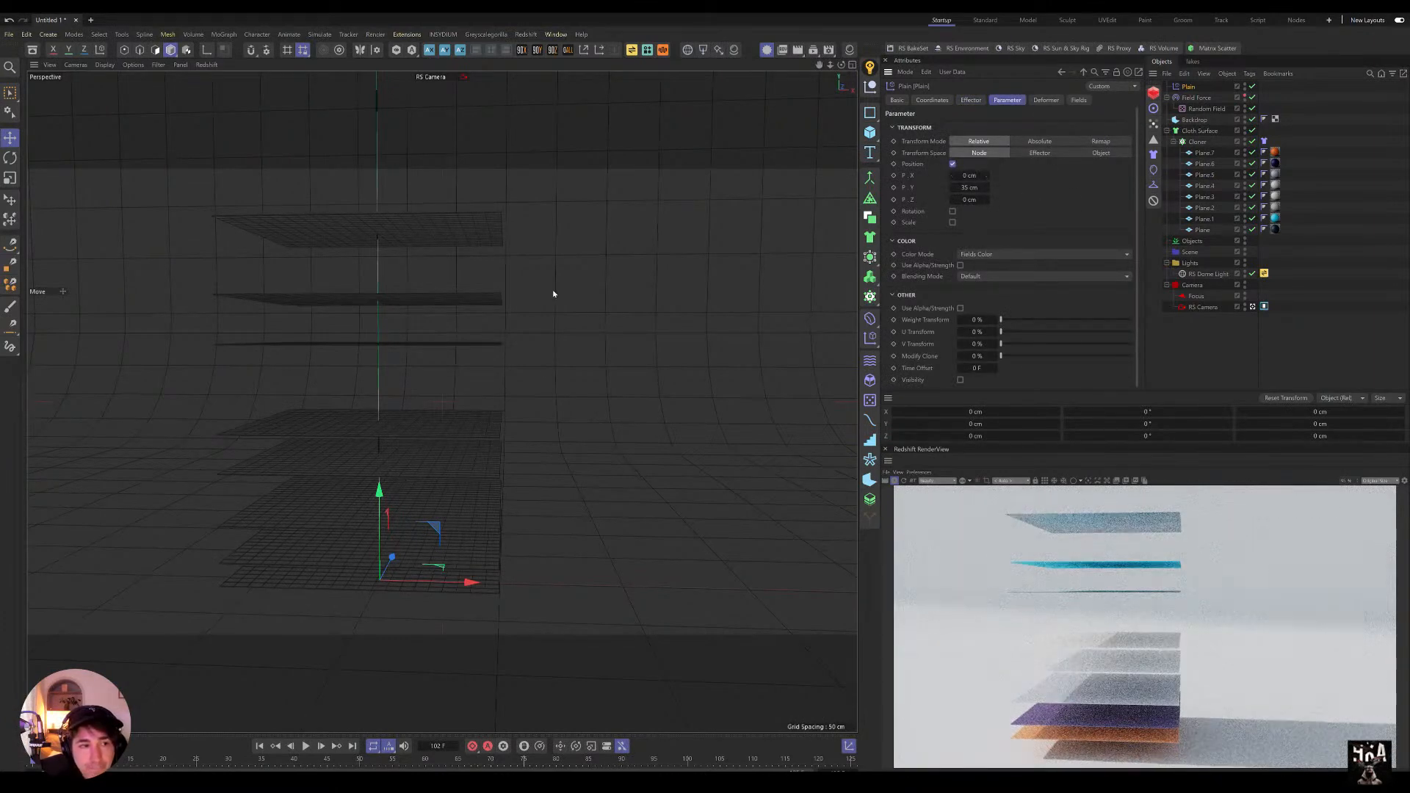
click(952, 211)
mouse_move(968, 222)
mouse_down()
mouse_move(981, 223)
mouse_move(975, 238)
mouse_up()
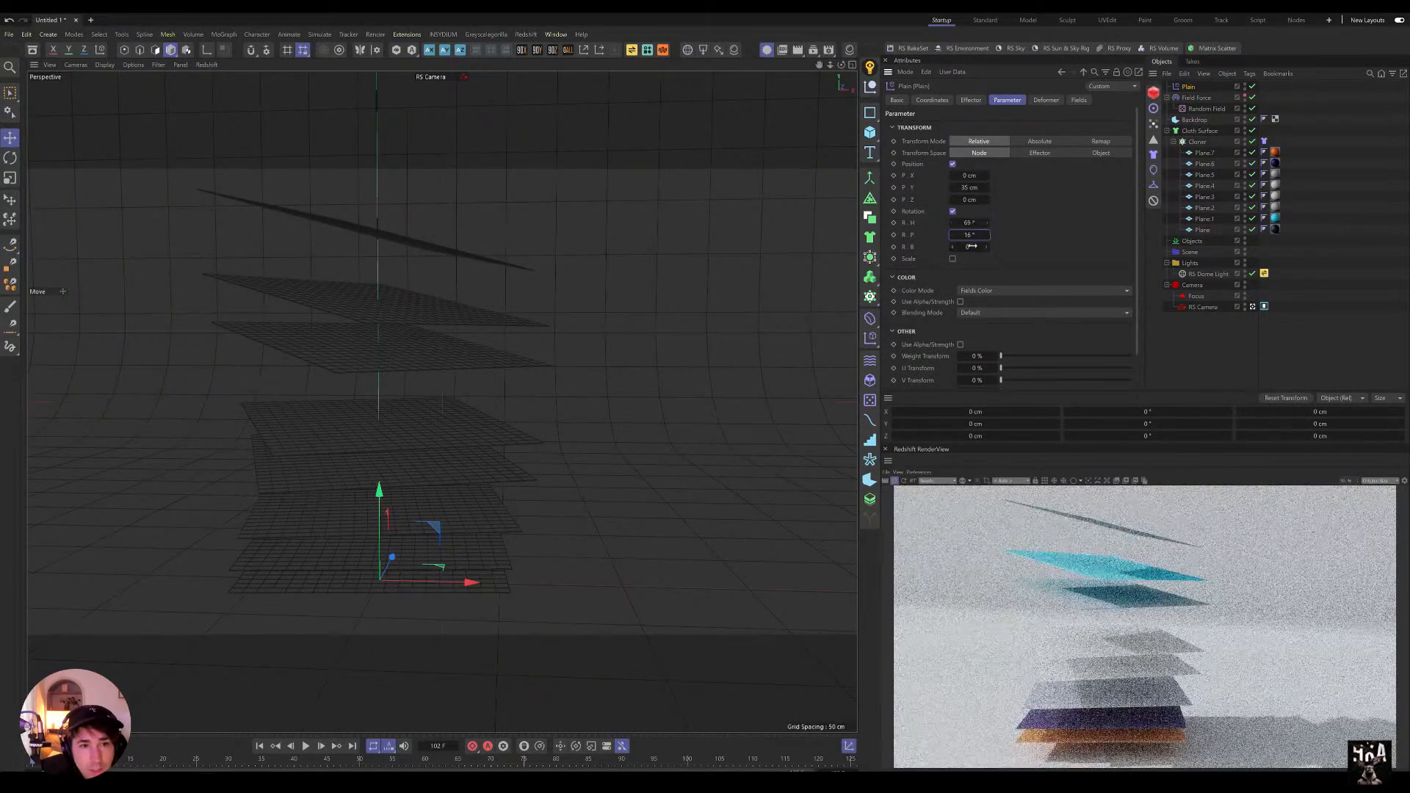
mouse_move(972, 237)
mouse_down()
mouse_move(973, 222)
mouse_move(969, 249)
mouse_up()
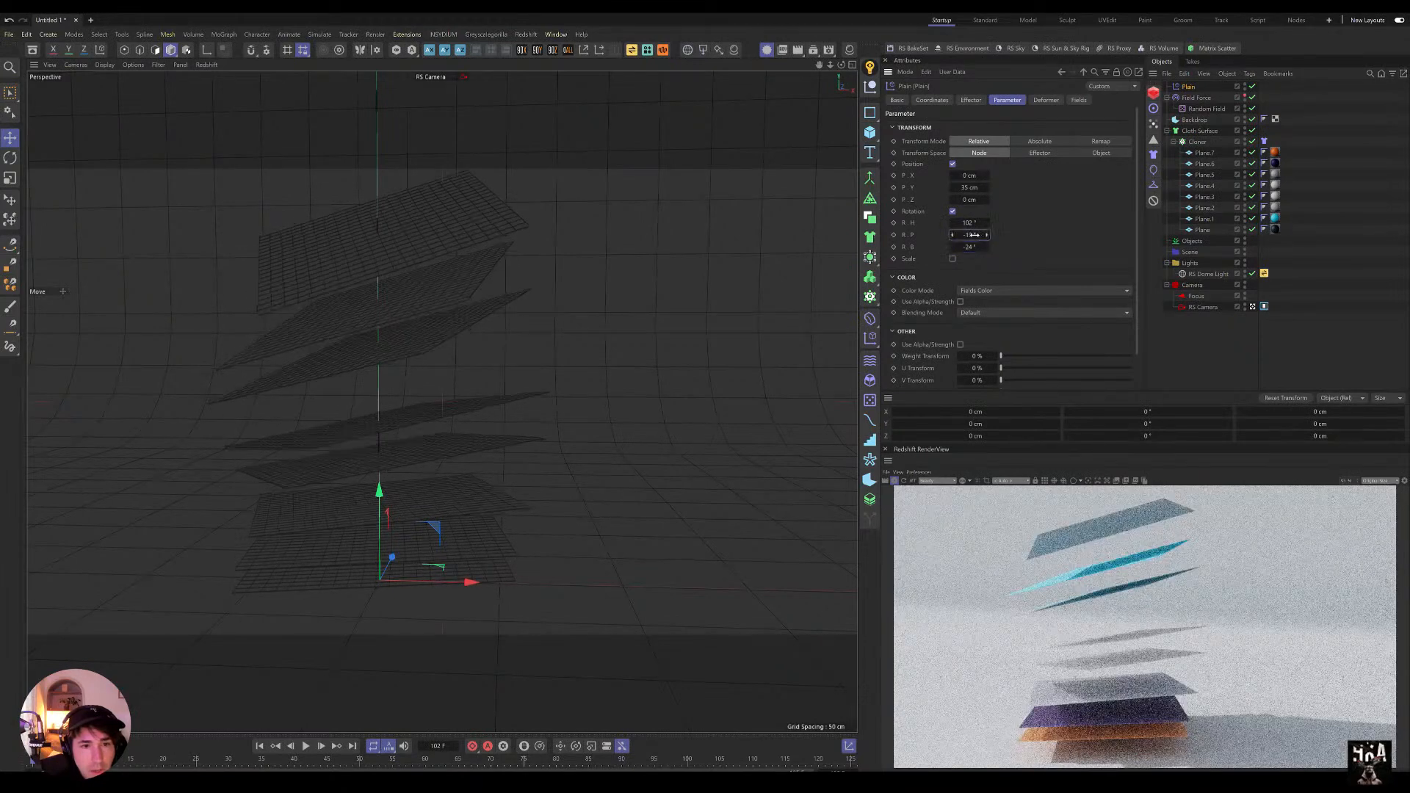
Step: Set the Plain effector's rotation to 73° heading, 0° pitch and -25° bank
click(974, 235)
text(0)
key(Return)
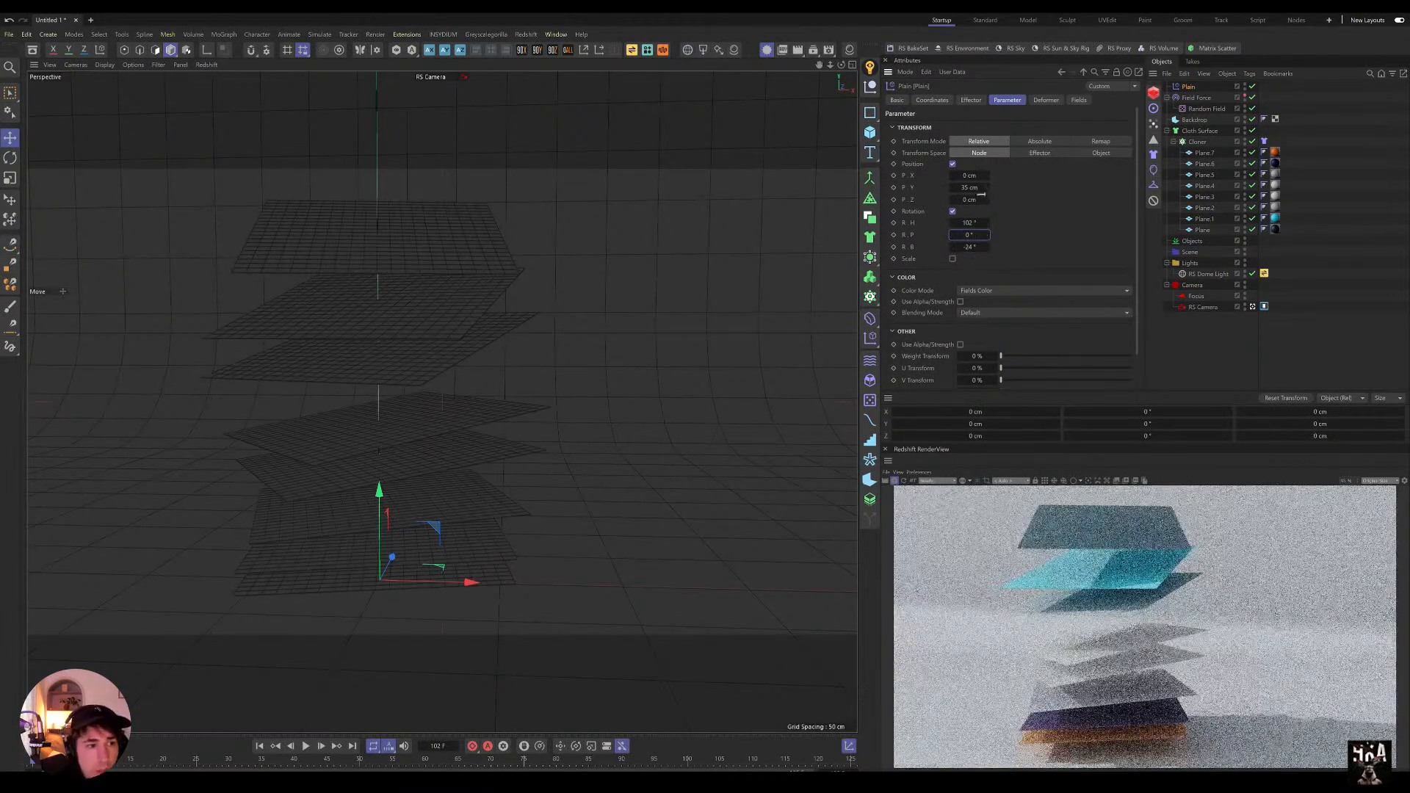
drag(970, 247, 966, 224)
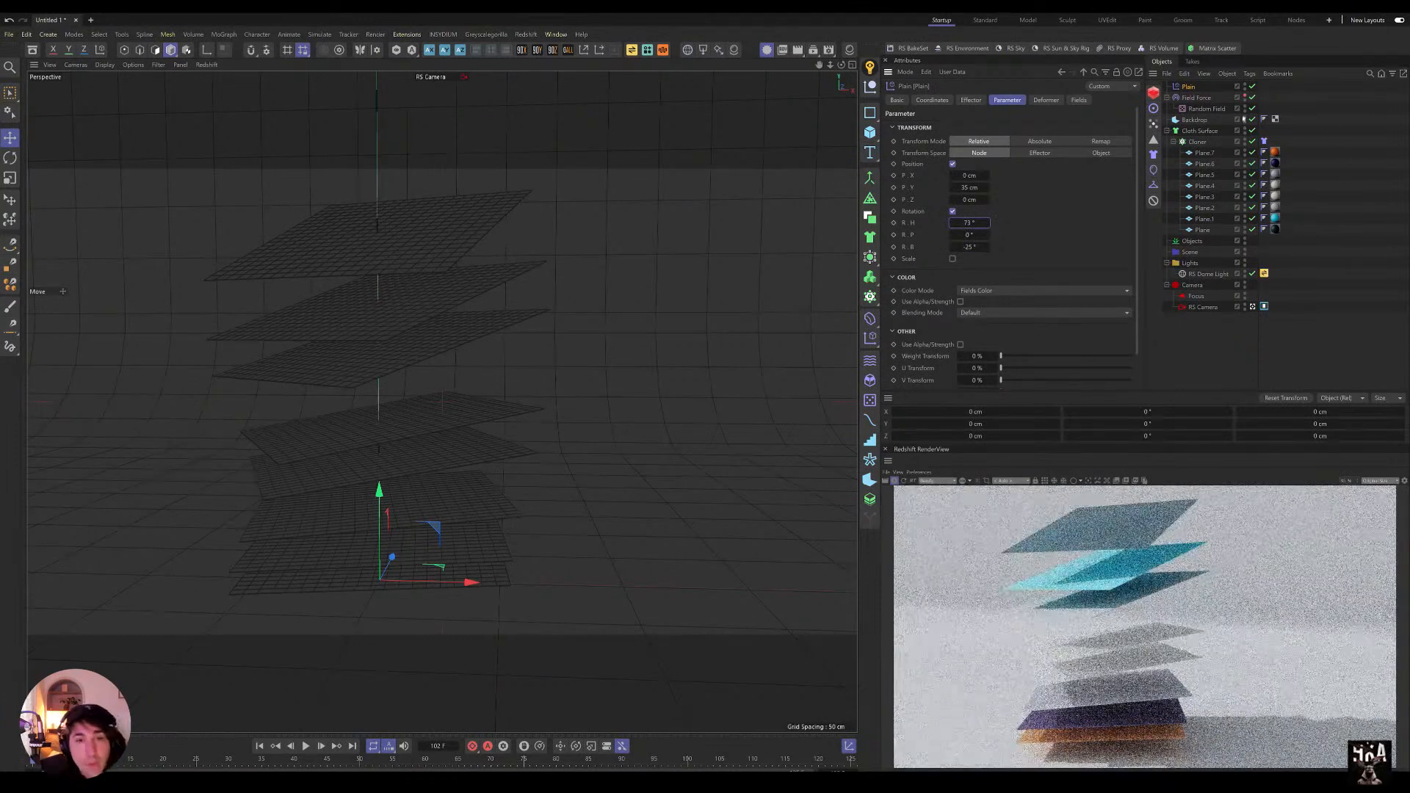
Step: Set the Plain effector's X position to 22 cm, test different strengths, and leave the strength at 0%
click(971, 101)
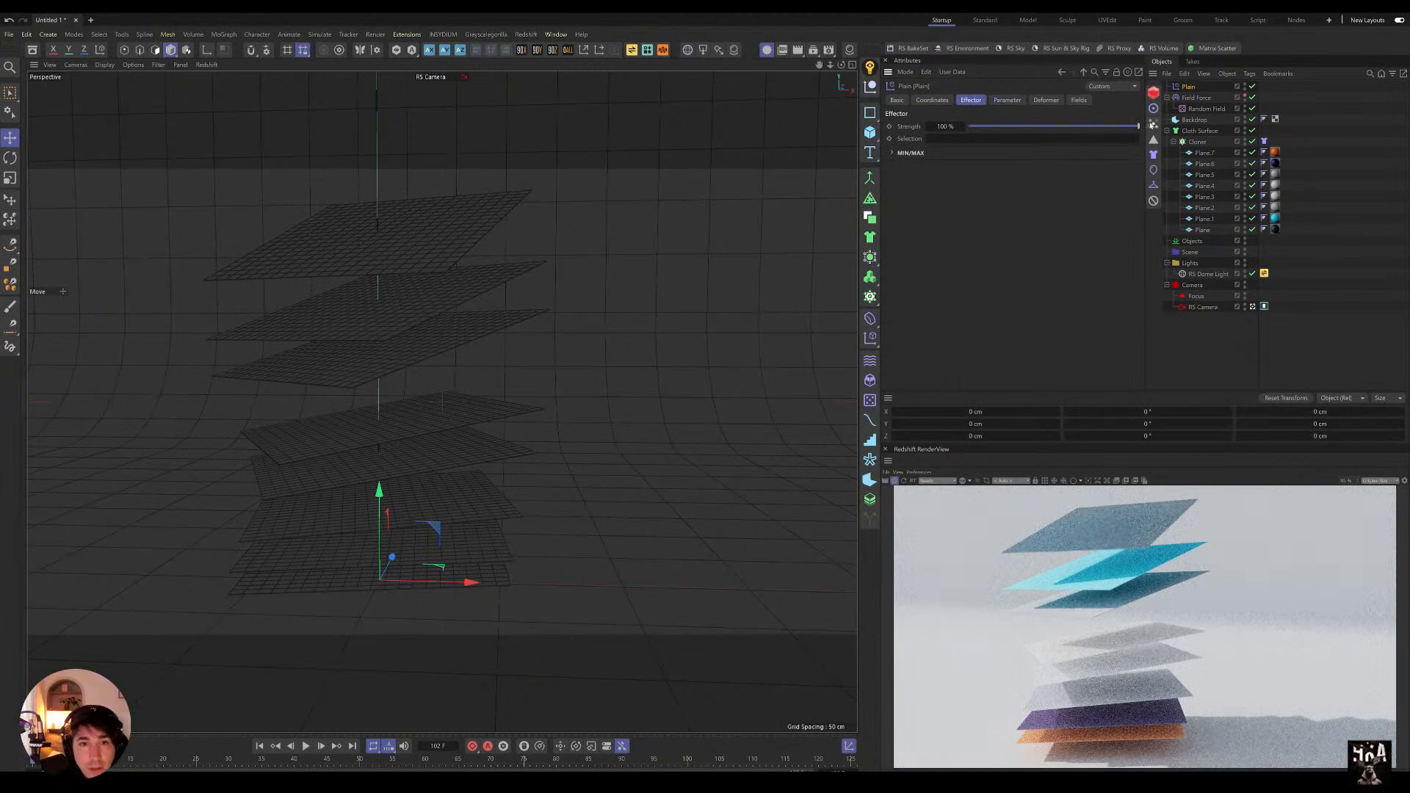
drag(1139, 126, 950, 167)
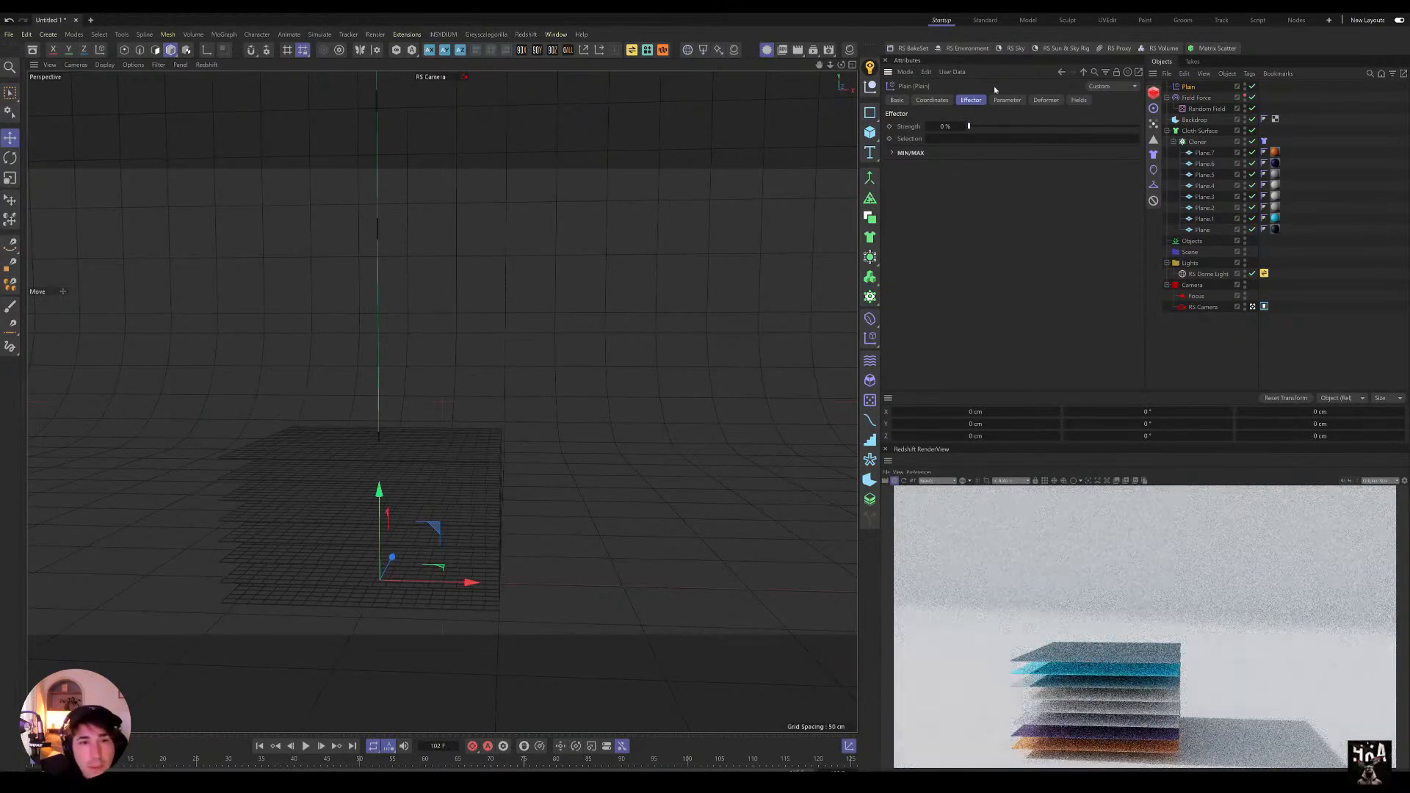
click(1006, 100)
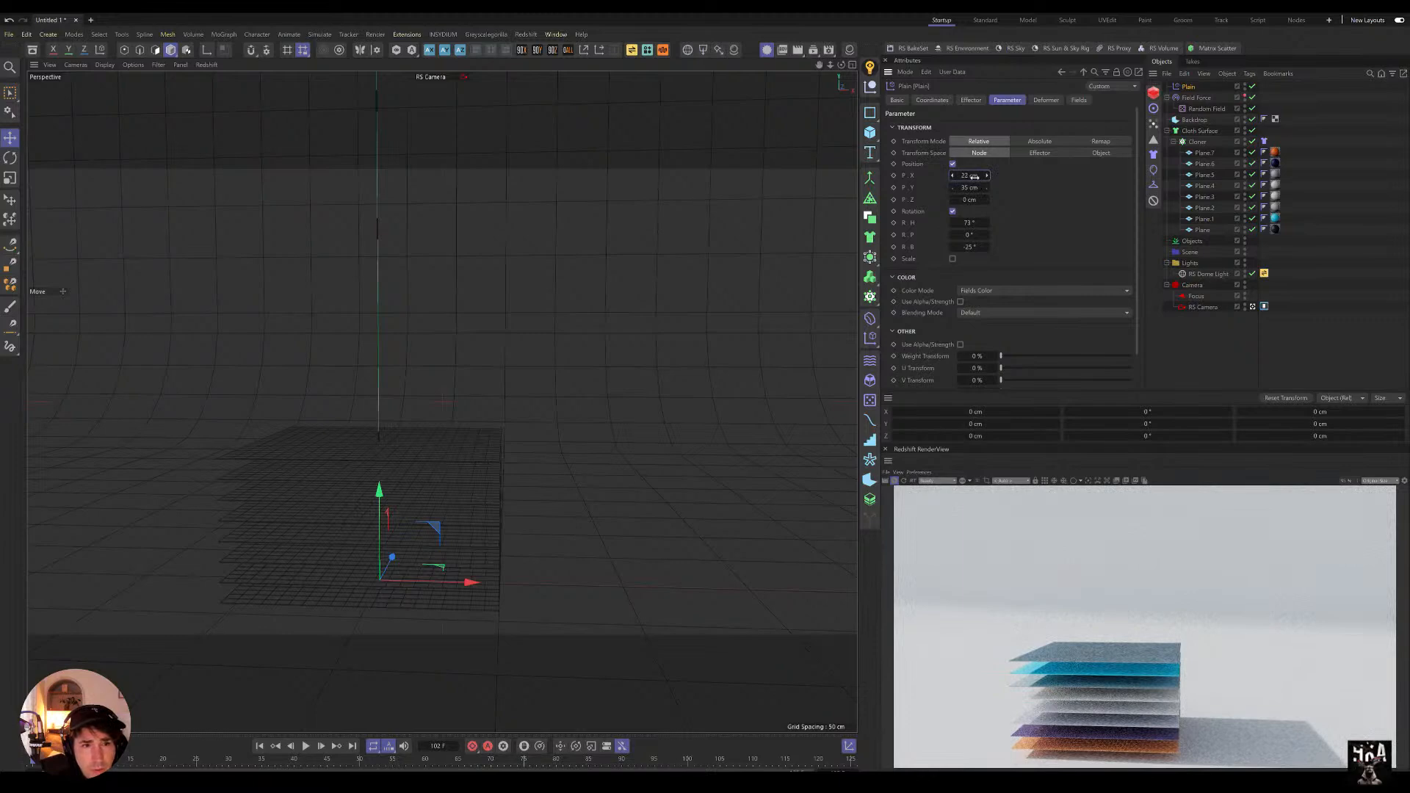
click(971, 100)
drag(972, 127, 998, 181)
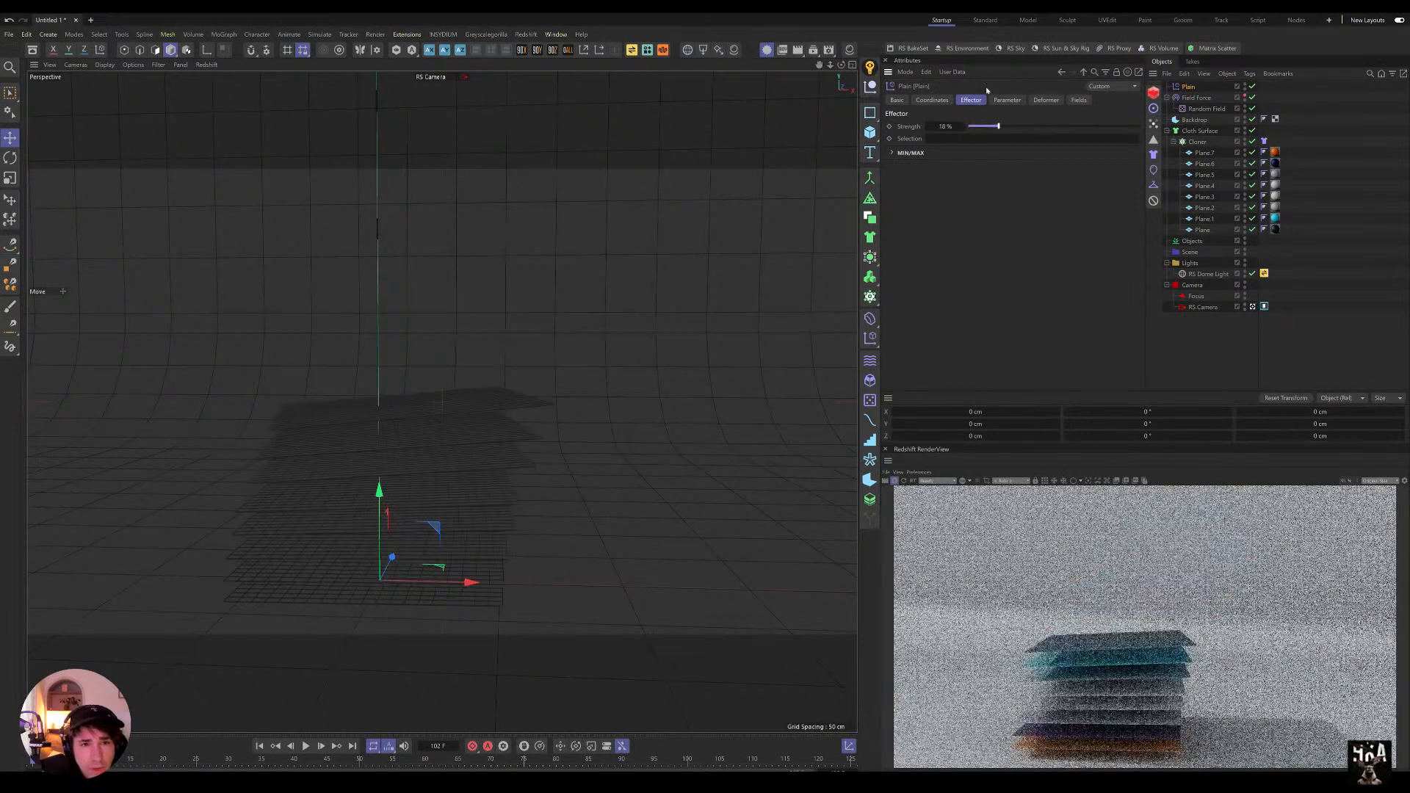
click(1007, 100)
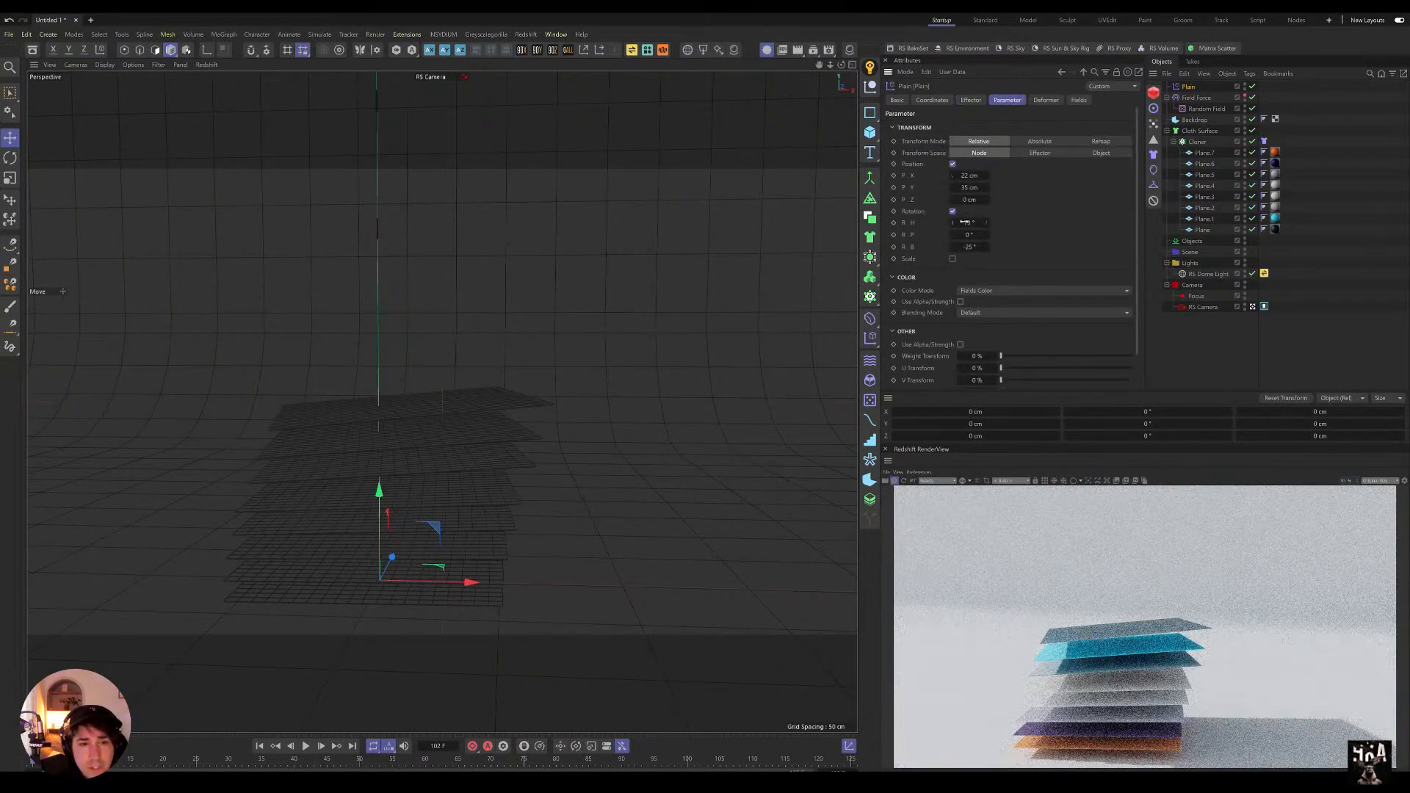
click(970, 100)
drag(997, 126, 895, 156)
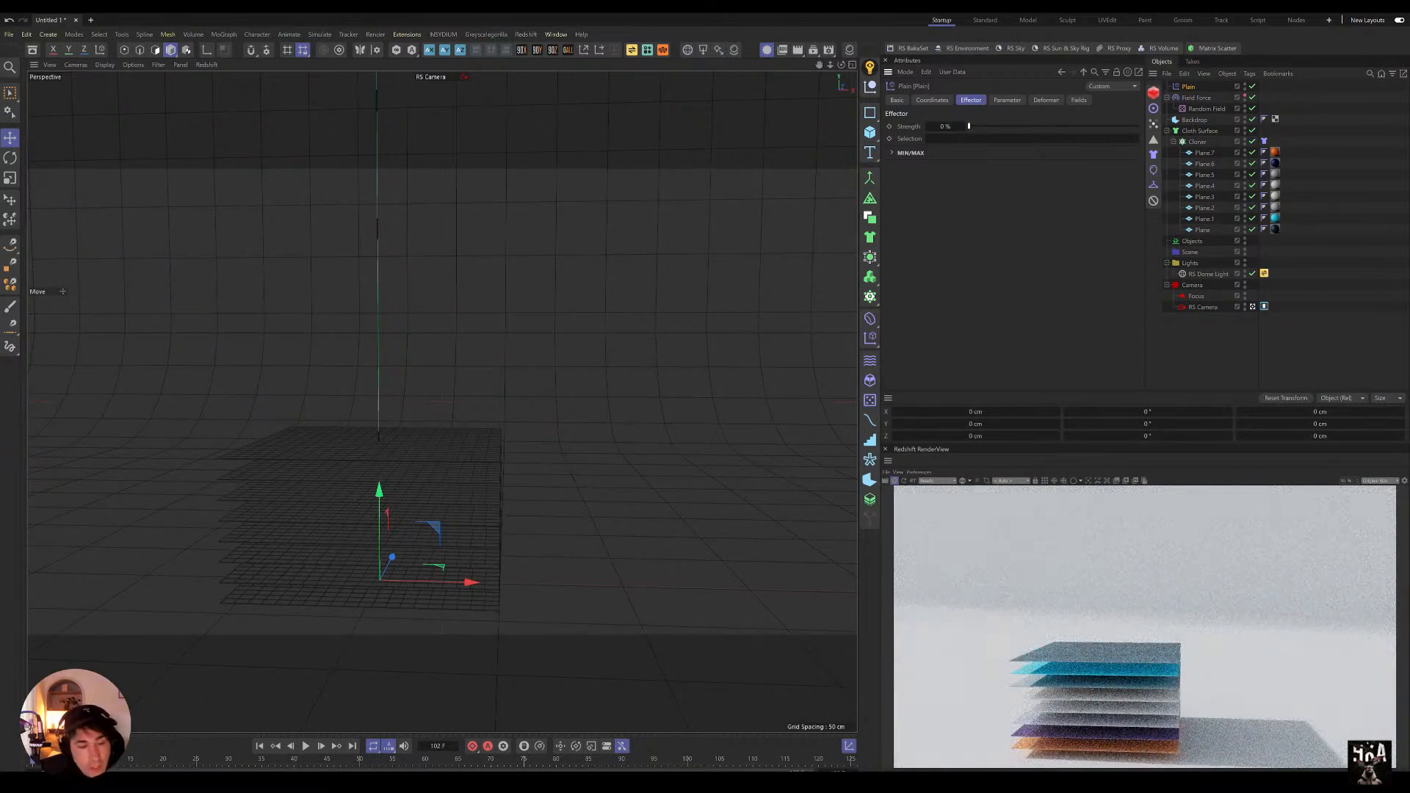
Step: Open the timeline below the viewport, enlarge it, and save the project as Paper_Cloth_Stream
key(shift+F3)
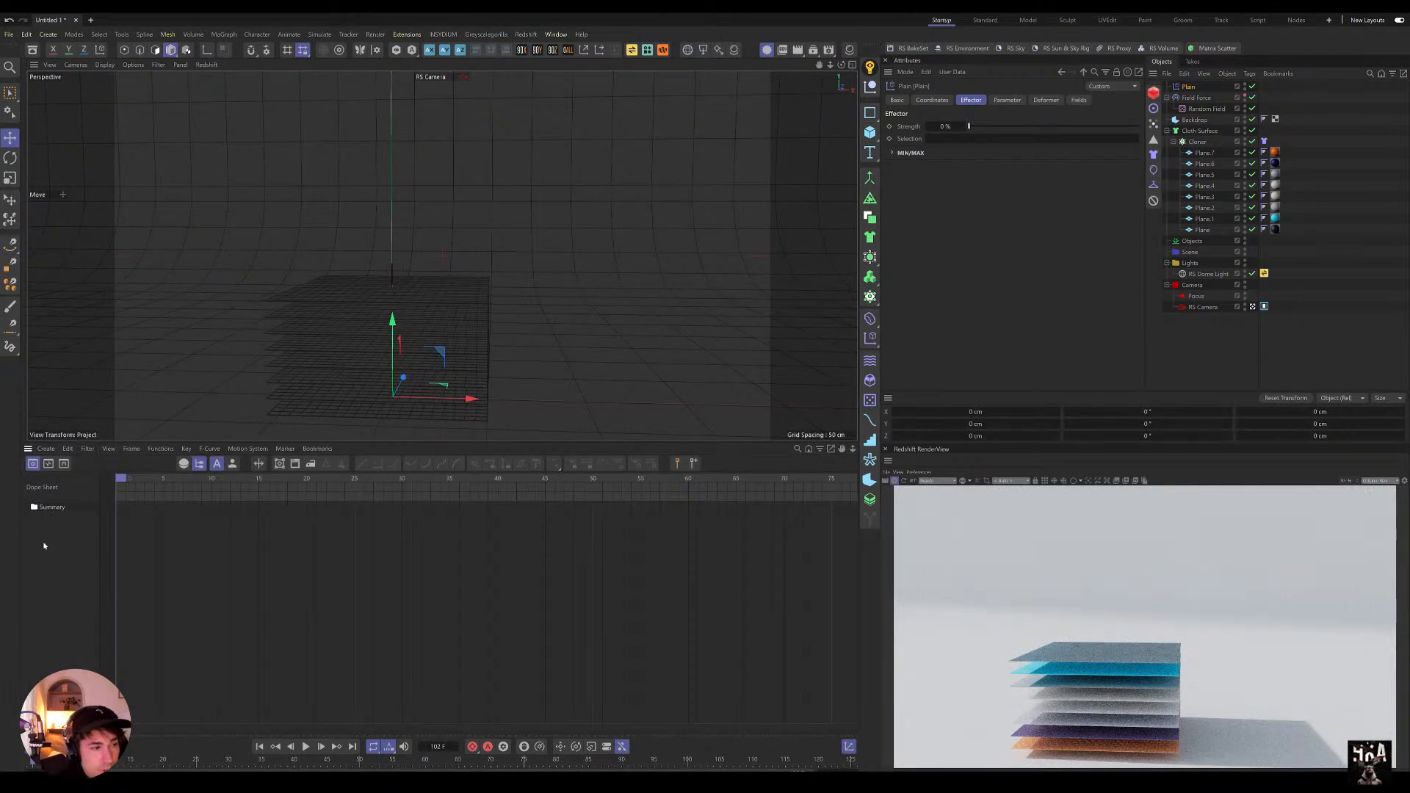
drag(183, 440, 183, 409)
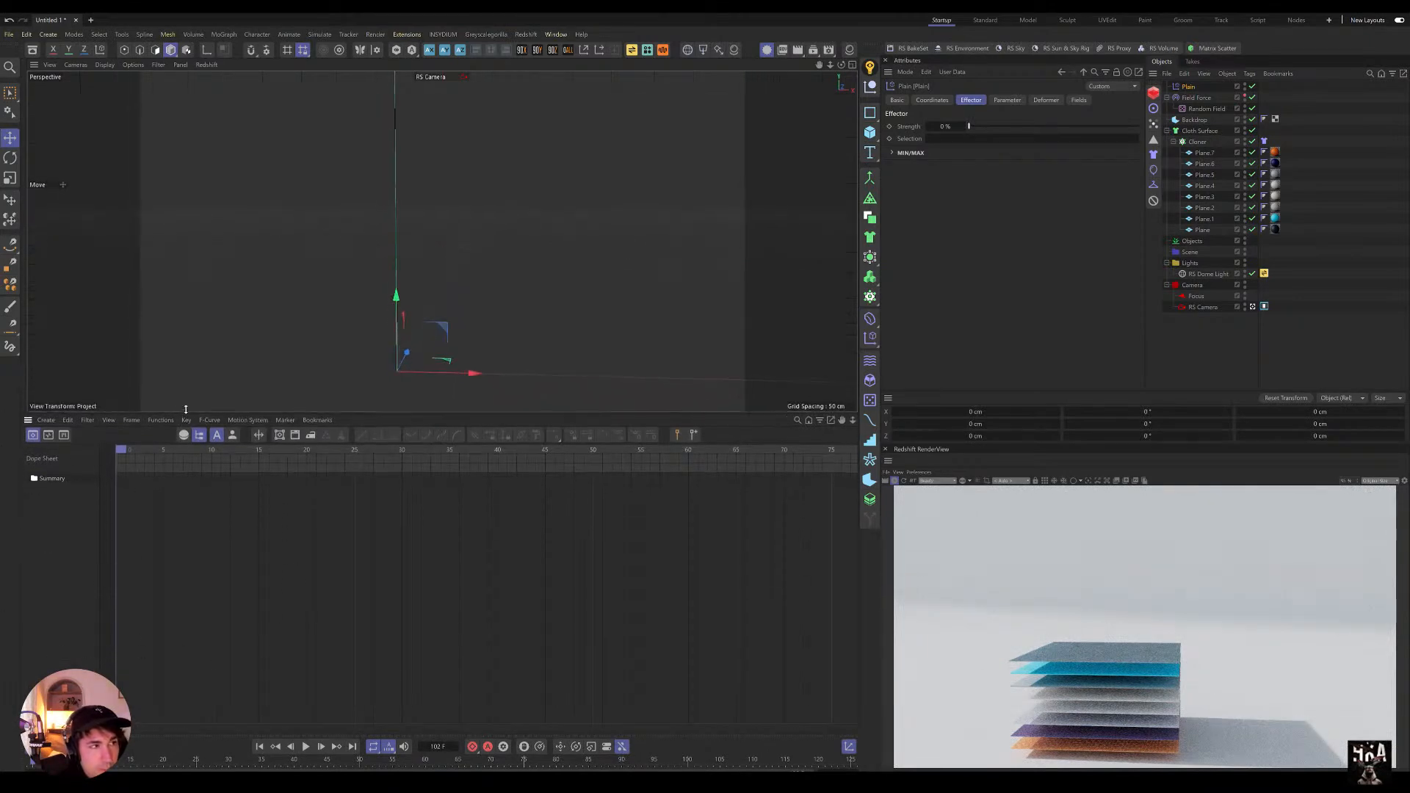
click(9, 34)
click(61, 195)
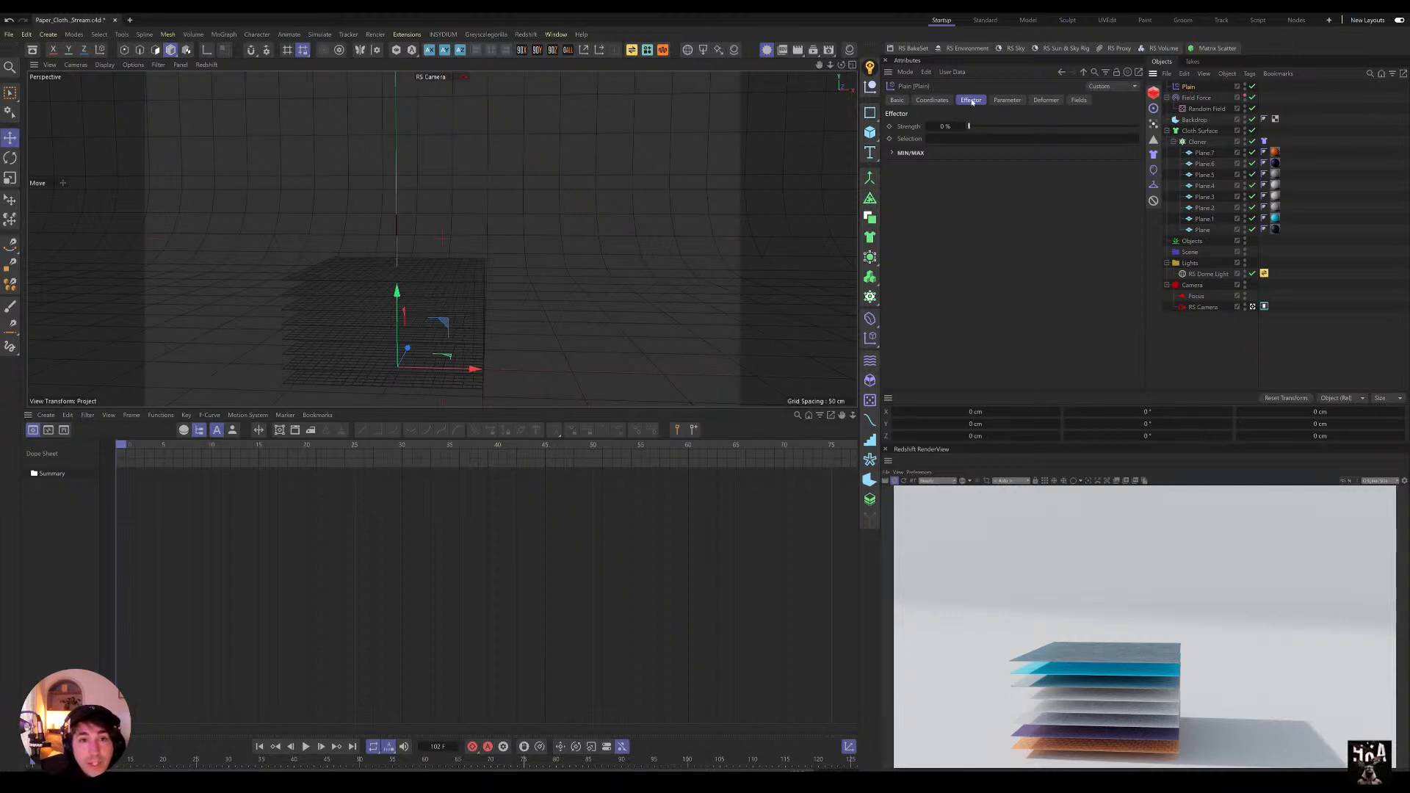
Step: Keyframe the Plain effector's strength at 0% on frame 0 and 66% on frame 50
click(889, 126)
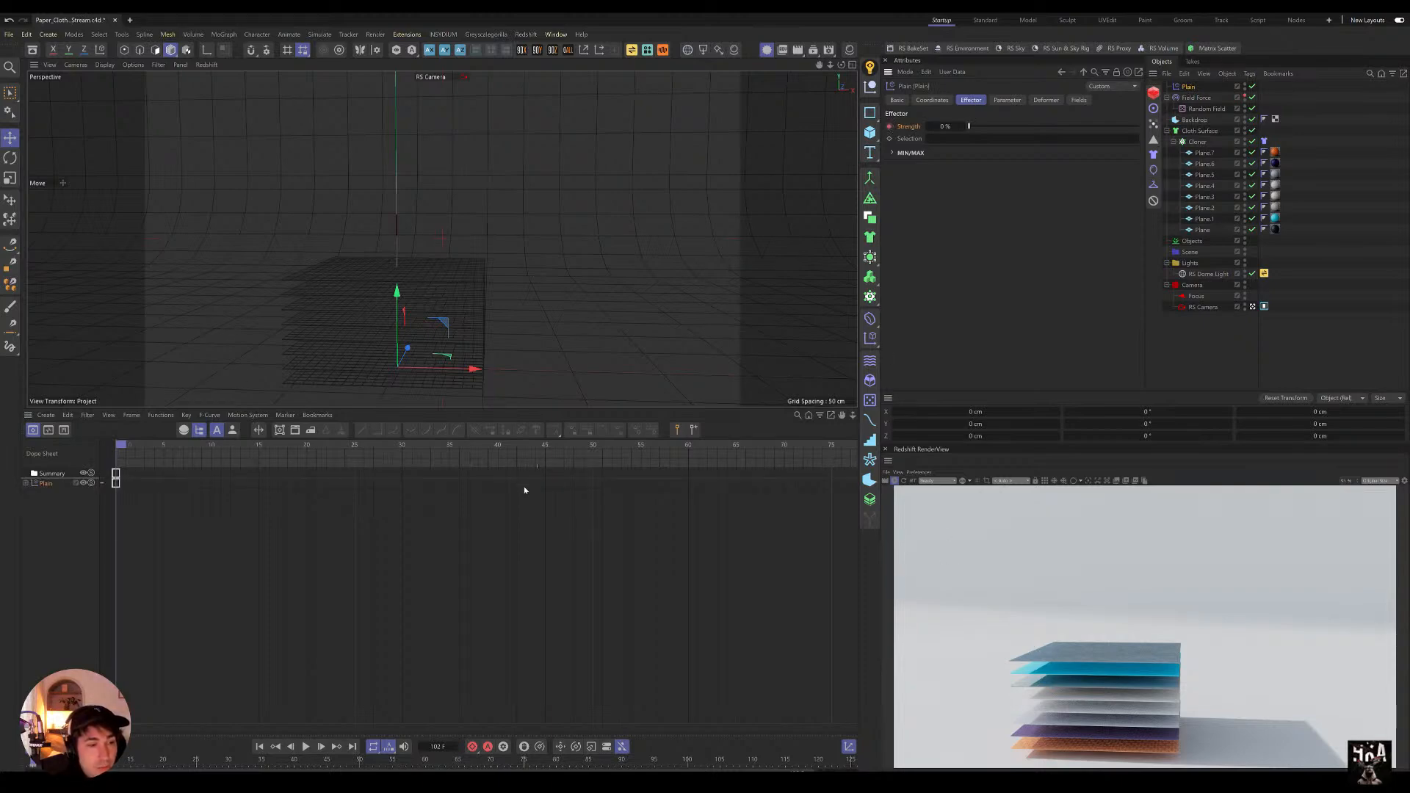
drag(182, 460, 601, 468)
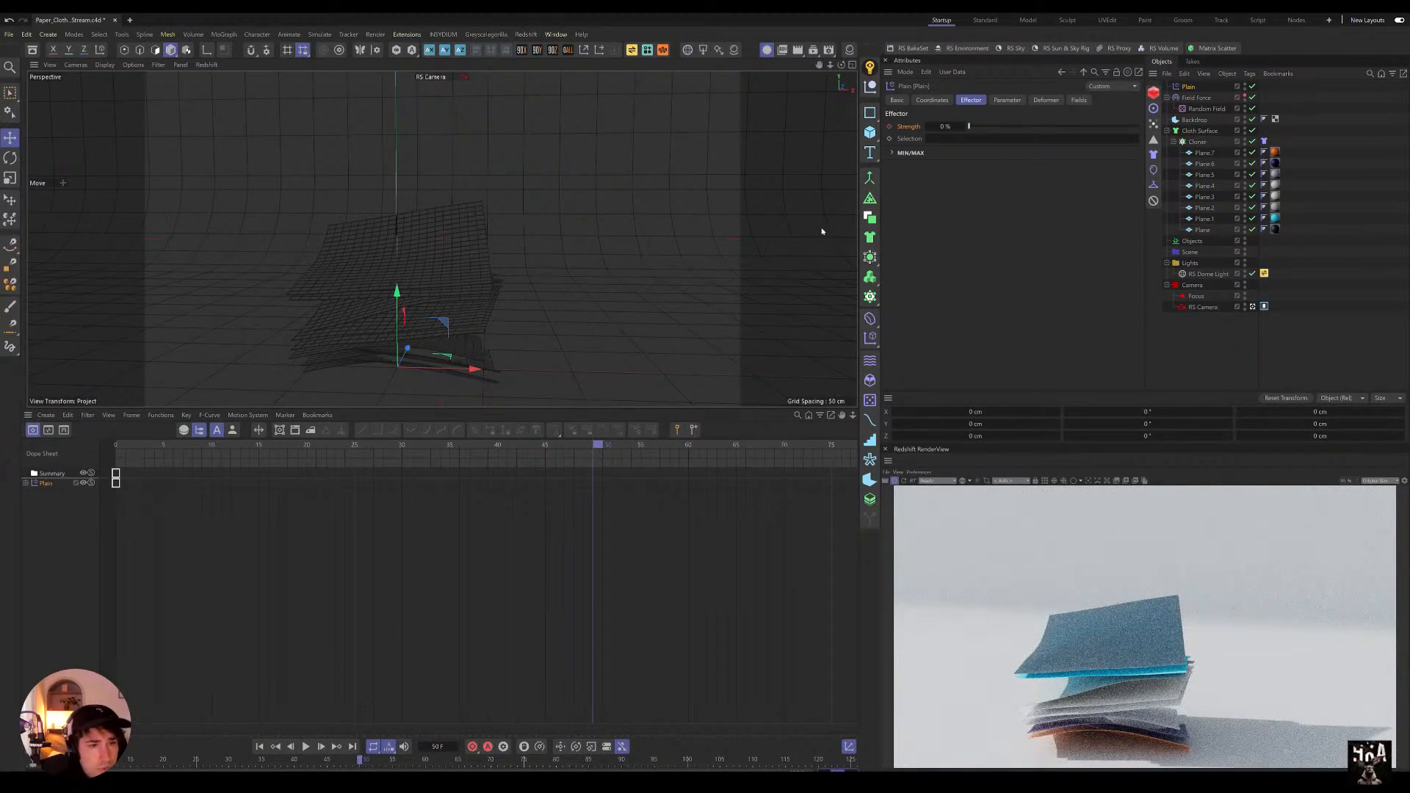
drag(1004, 134, 1079, 127)
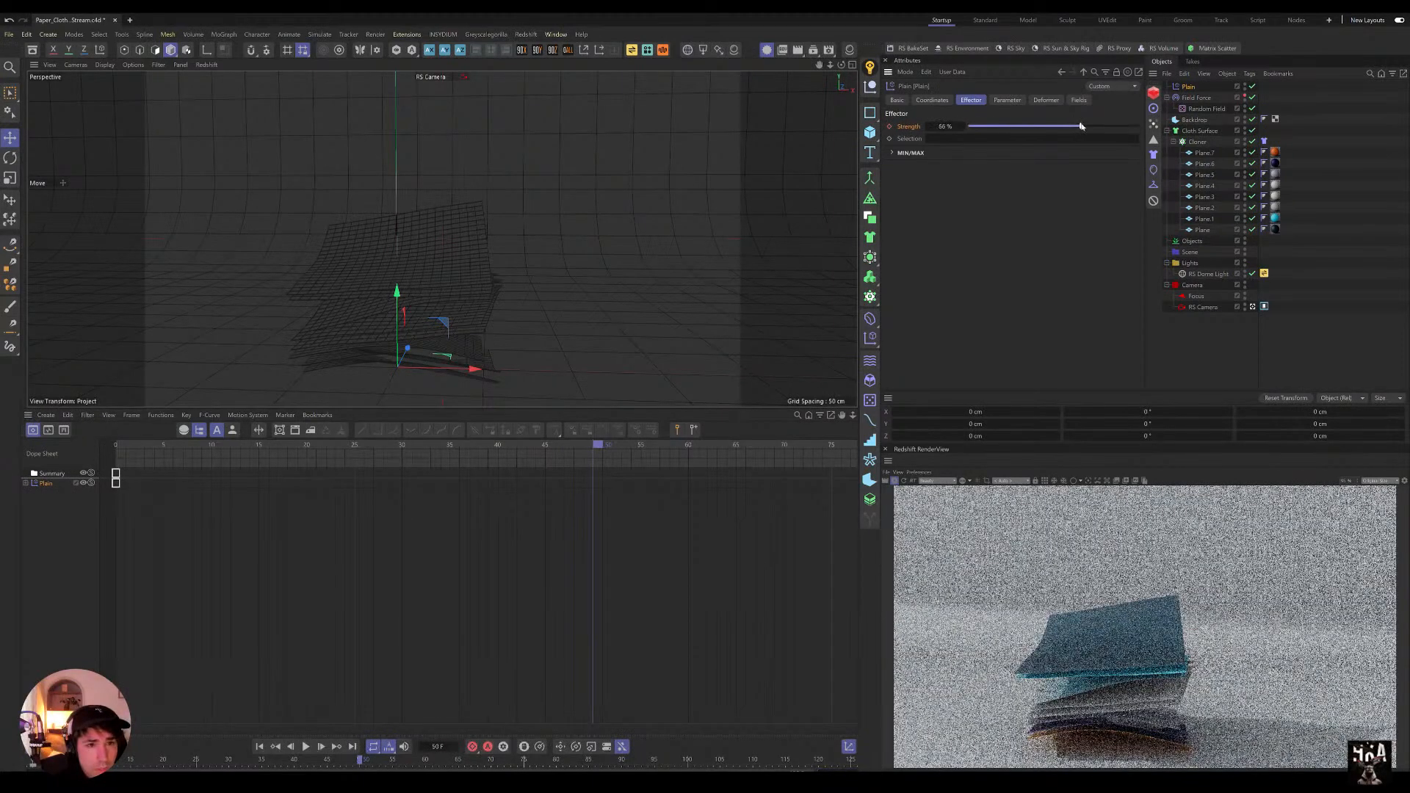
click(888, 126)
drag(474, 450, 115, 445)
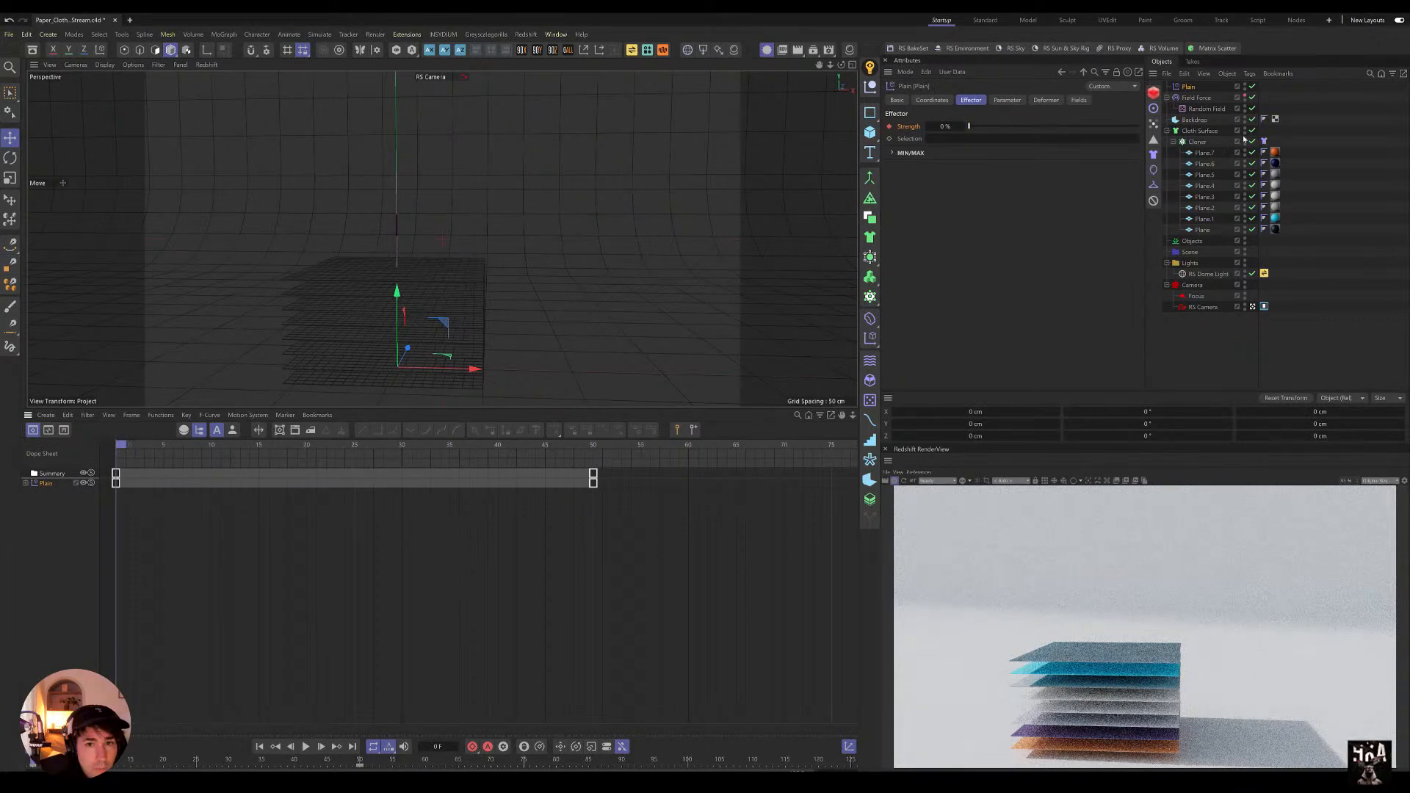
Step: Stop the Redshift live render and play the cloth animation from the start to check the movement
key(9)
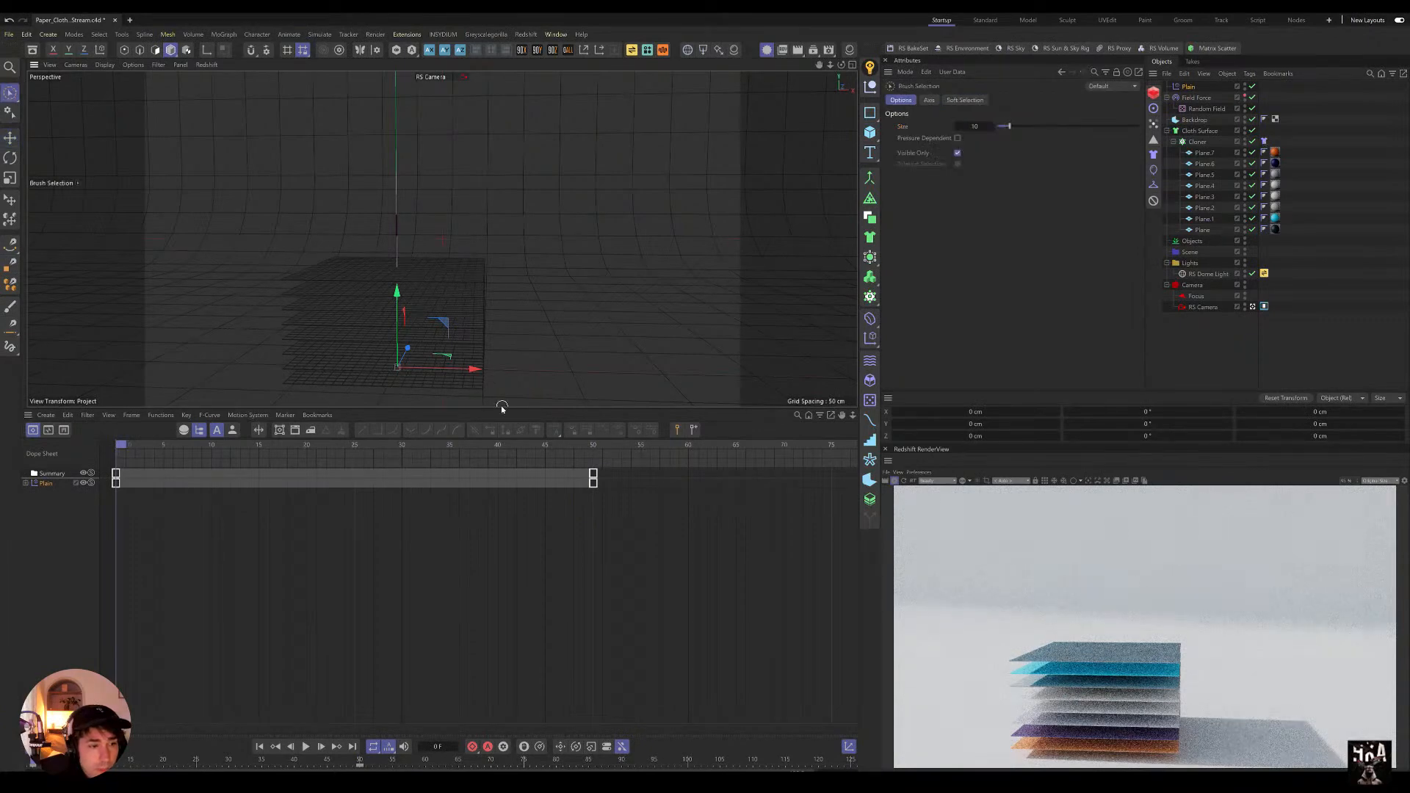
click(894, 481)
click(306, 746)
drag(308, 444, 54, 451)
key(F8)
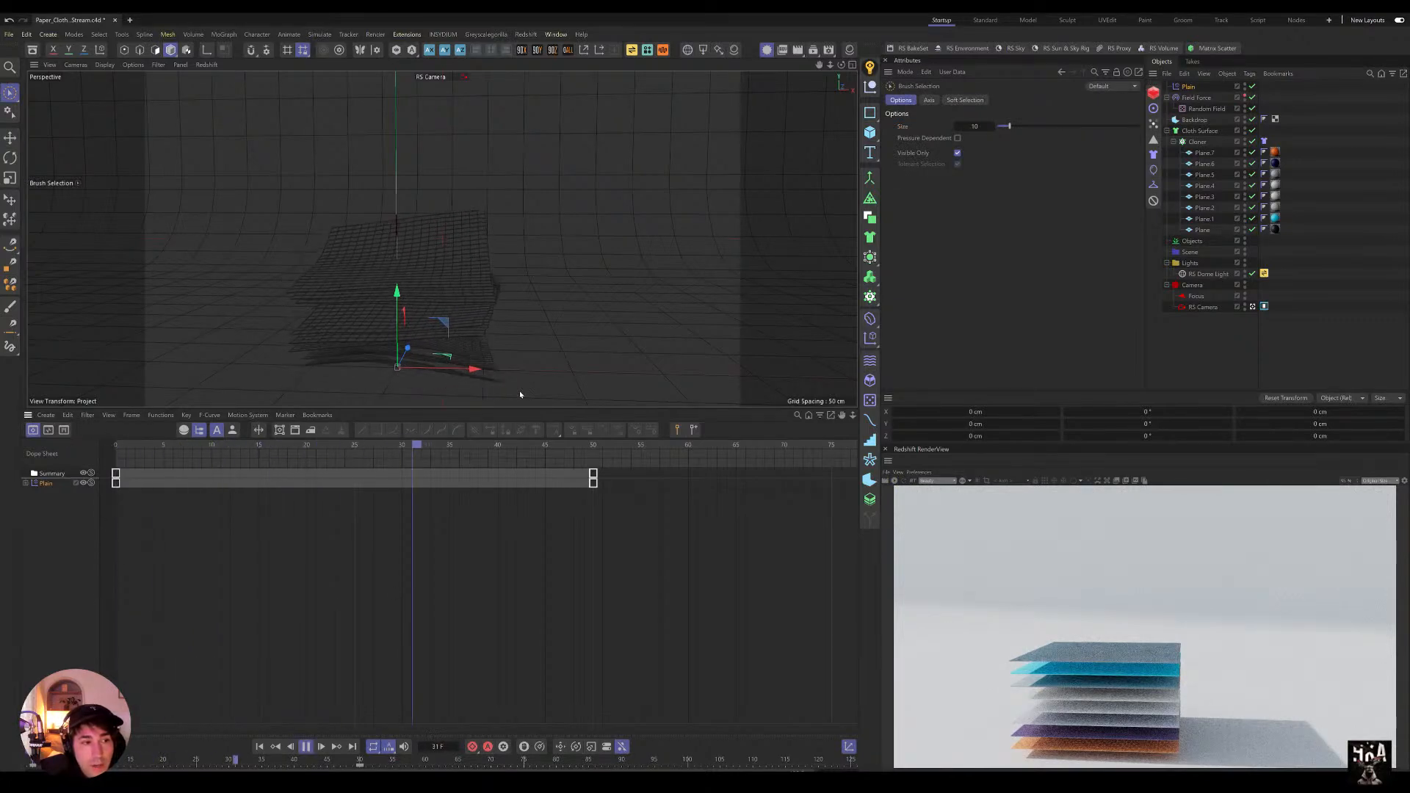
drag(526, 451, 102, 441)
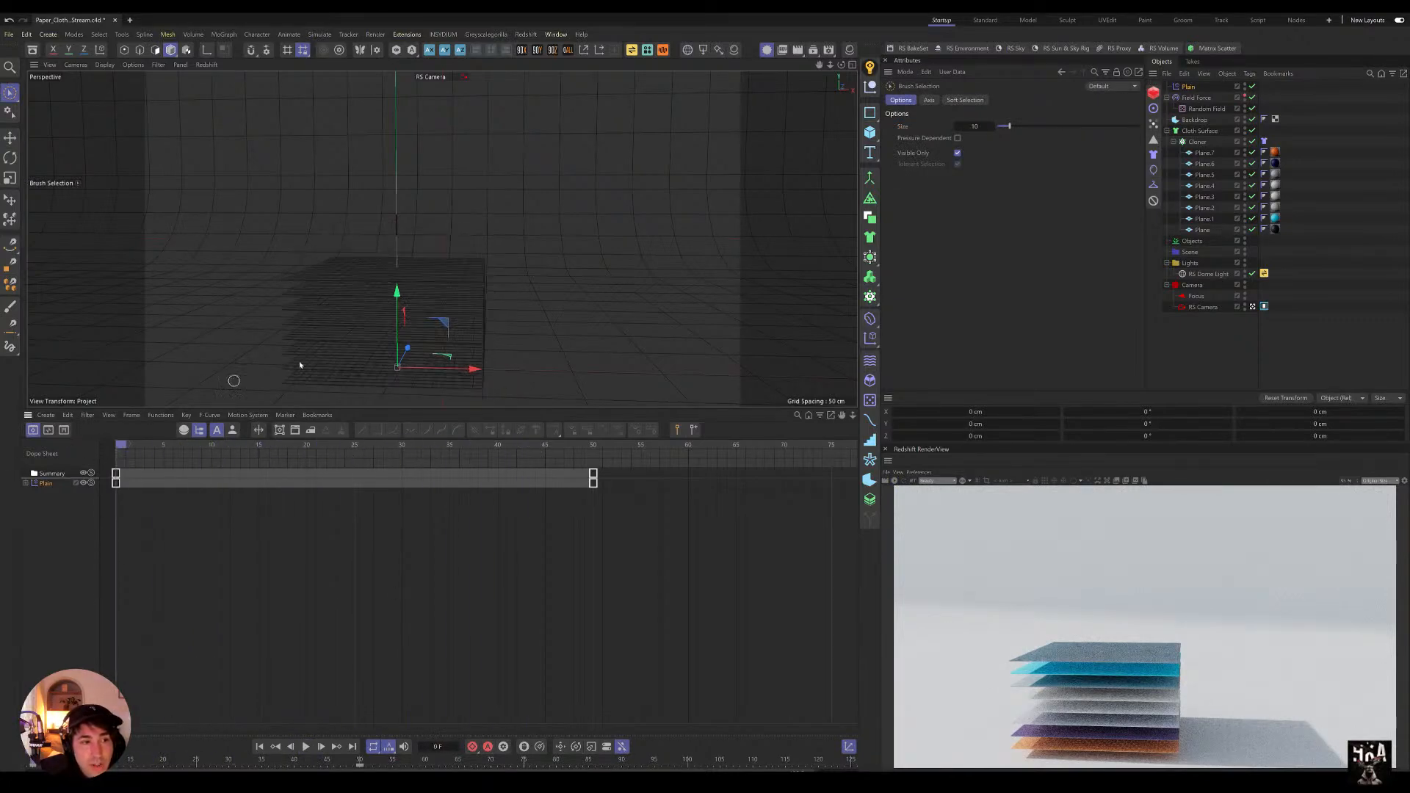
Step: Delete the cloth tag from the Cloner and play the animation again from frame 0
click(1264, 141)
key(Delete)
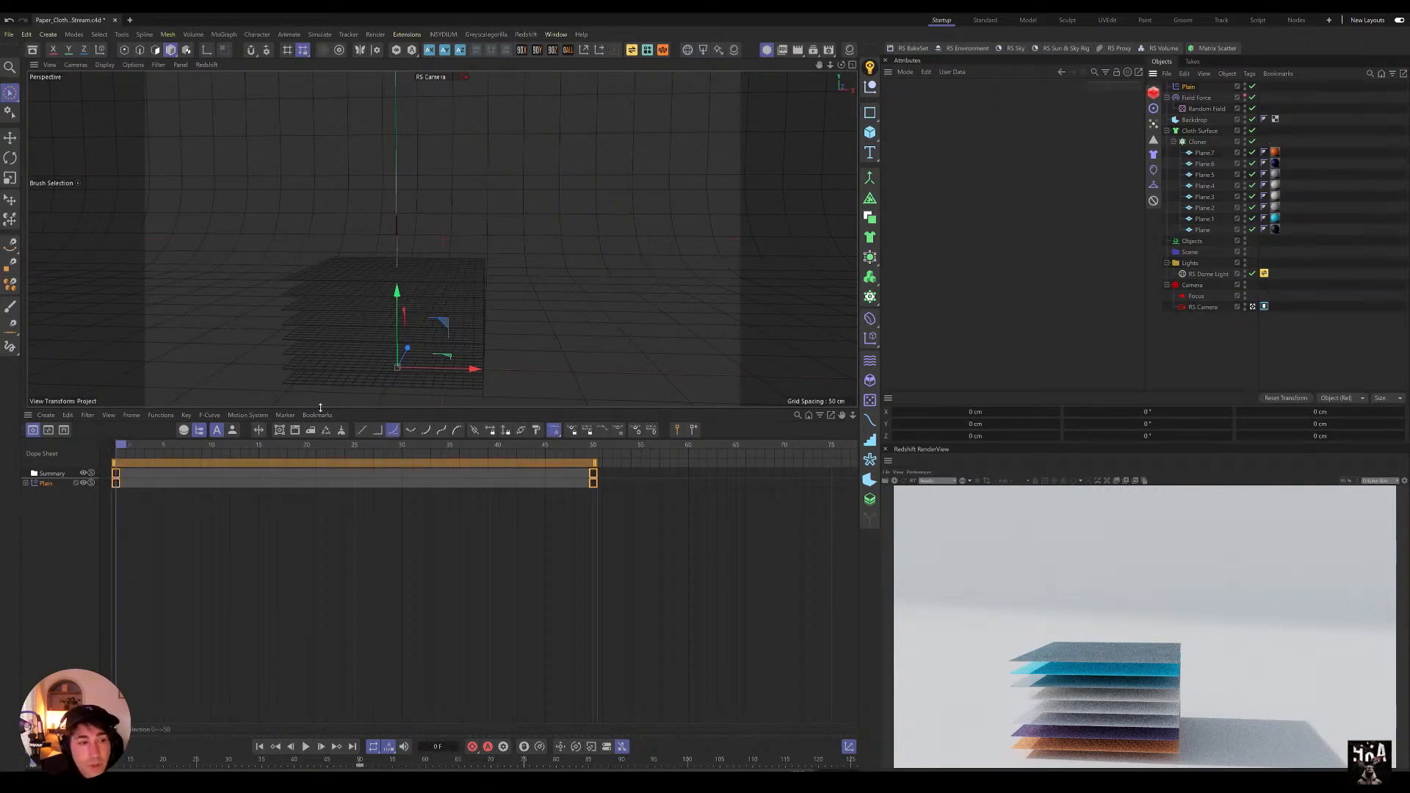
drag(284, 444, 110, 448)
key(F8)
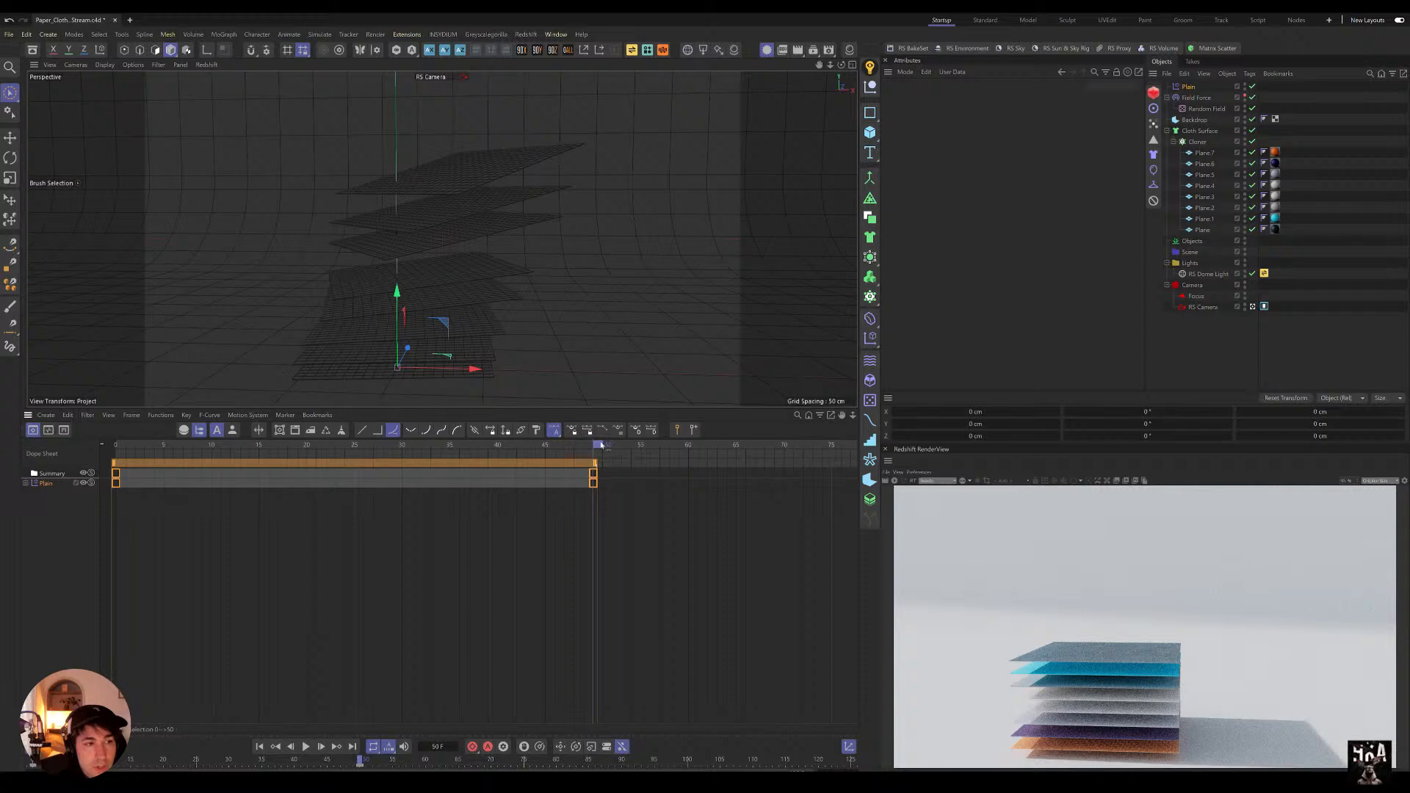
Step: Raise the Plain effector's strength to 100% and update its keyframe at frame 50
click(1188, 86)
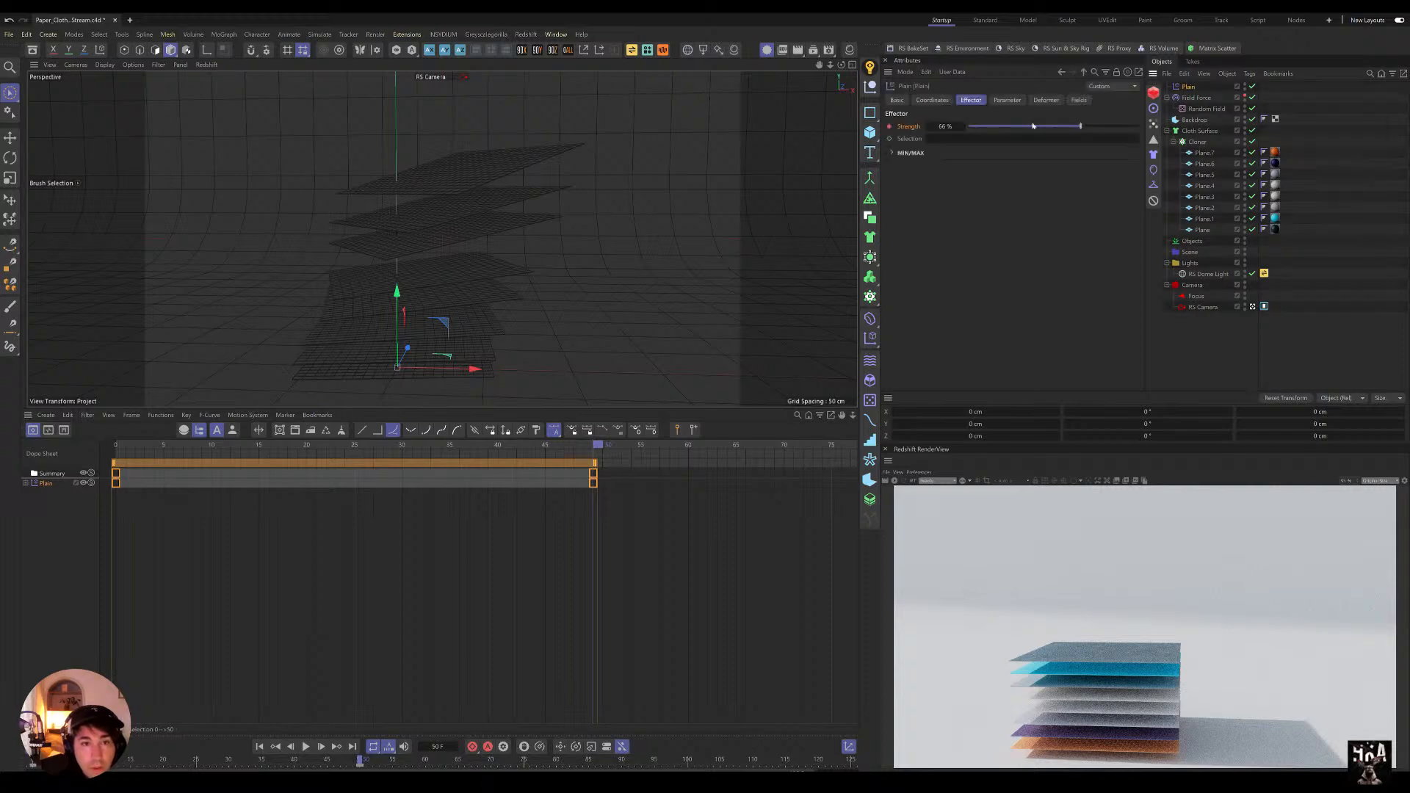
drag(1078, 127, 1140, 127)
click(889, 127)
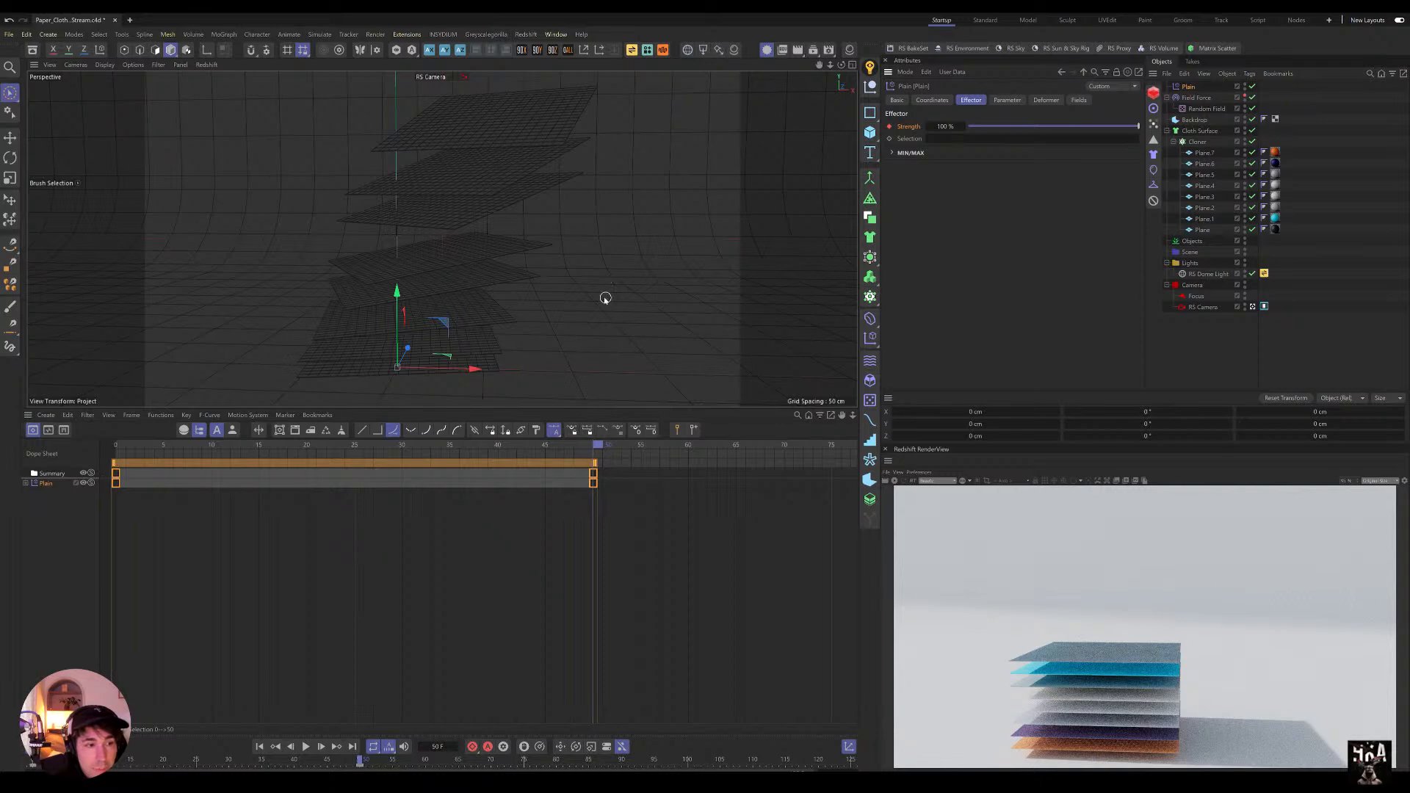
Step: Keyframe the Plain effector's strength at 0% on frame 125
drag(599, 447, 970, 581)
drag(950, 126, 951, 128)
text(0)
key(Return)
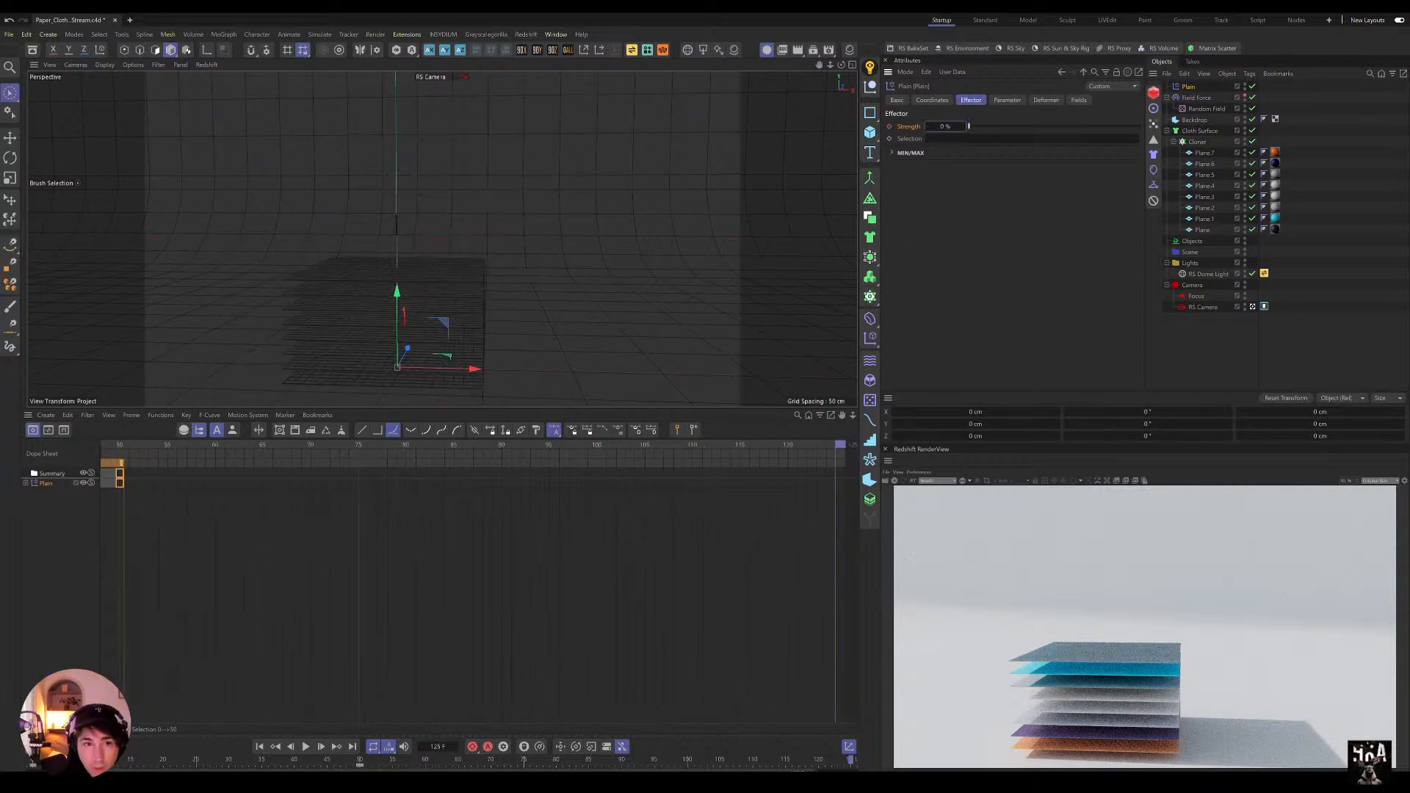
click(889, 126)
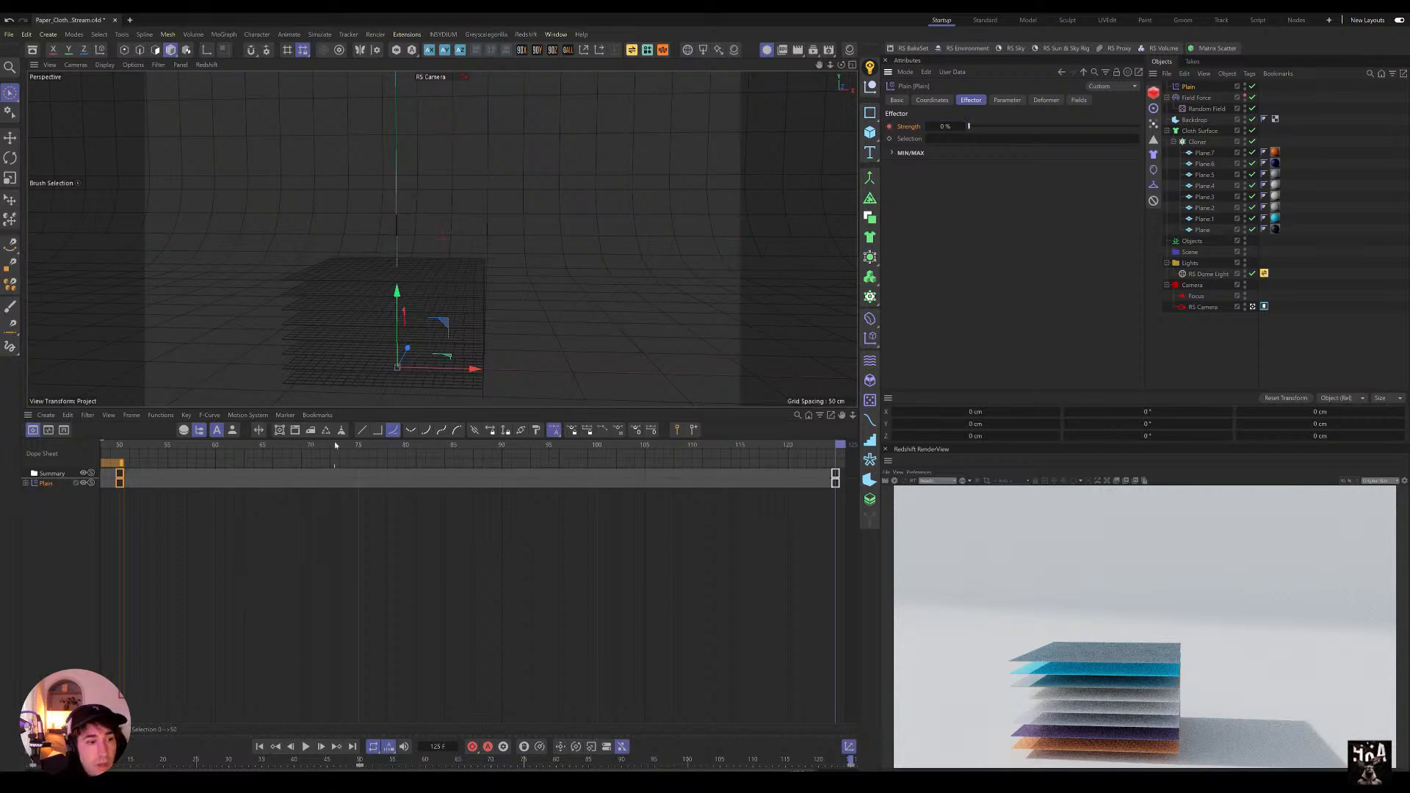
Step: Show the strength animation as an F-curve and adjust the tangents of the frame 0 and frame 50 keys to change the easing
click(47, 430)
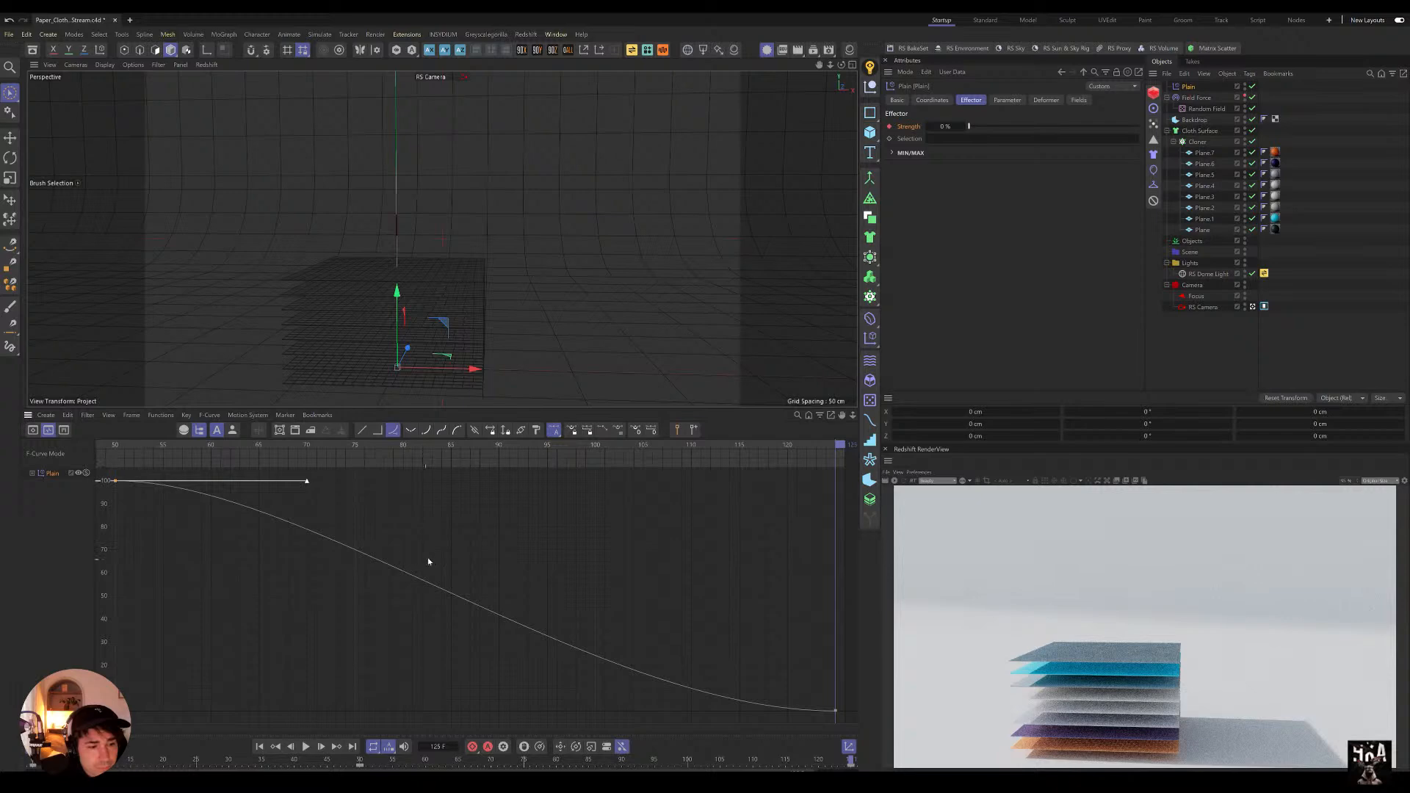
drag(853, 415, 704, 438)
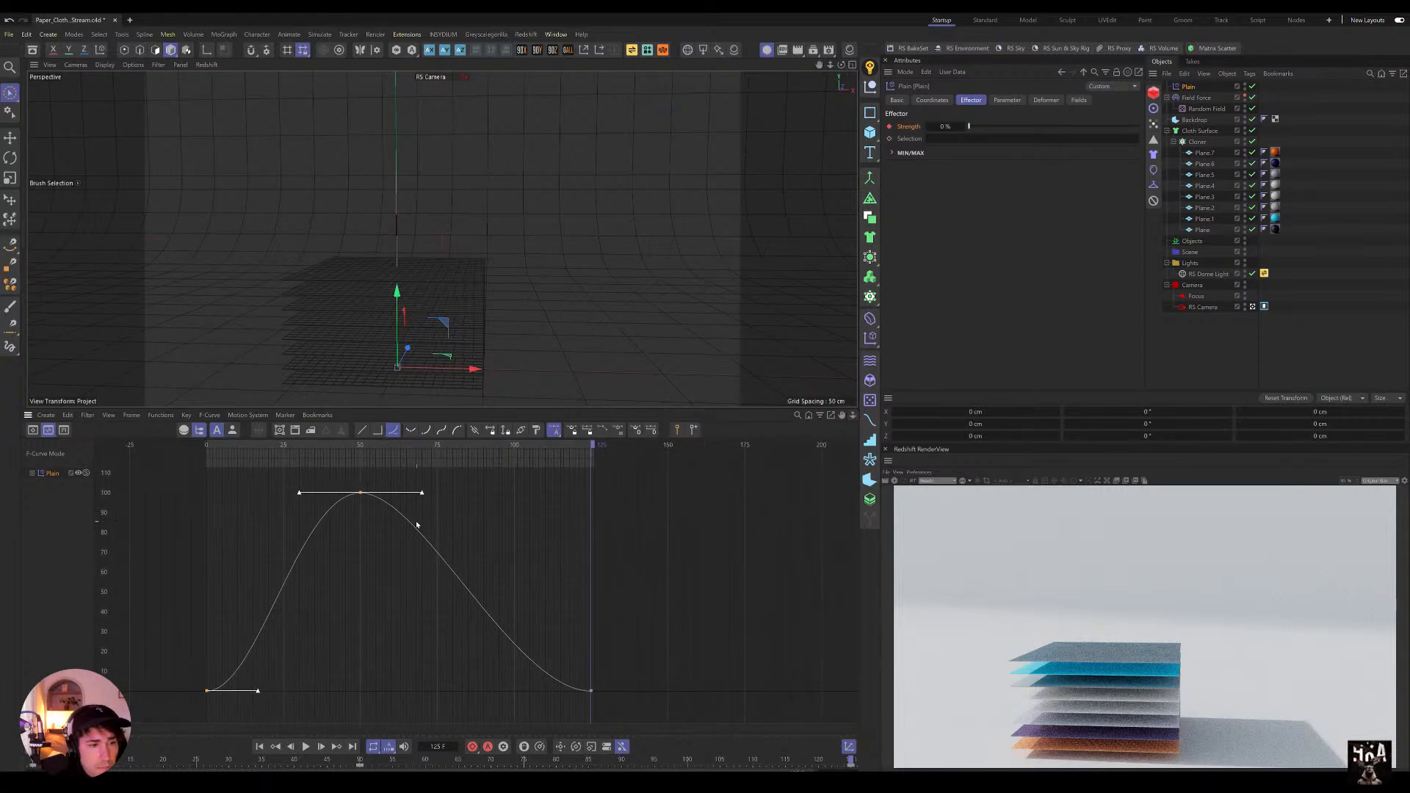
drag(422, 493, 564, 496)
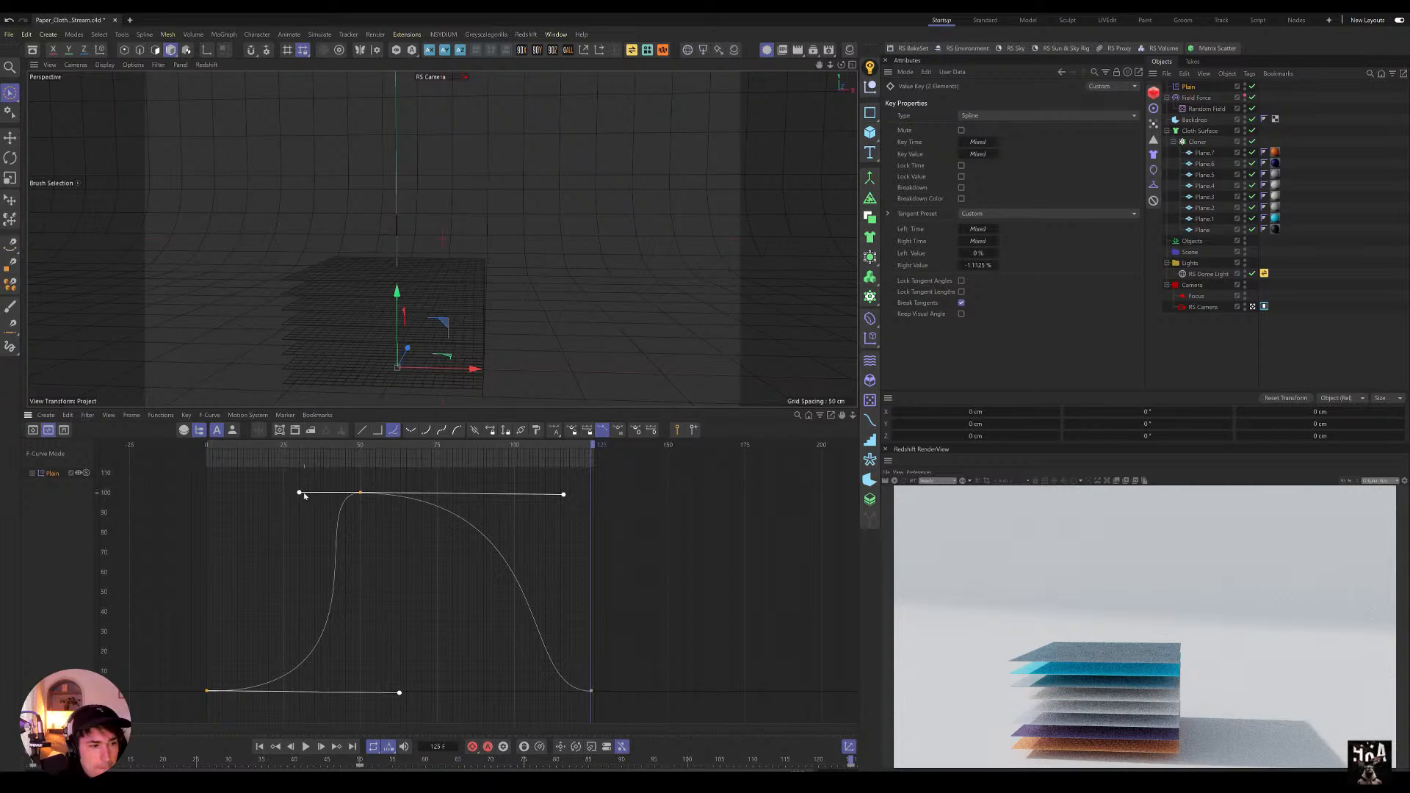
drag(299, 493, 262, 498)
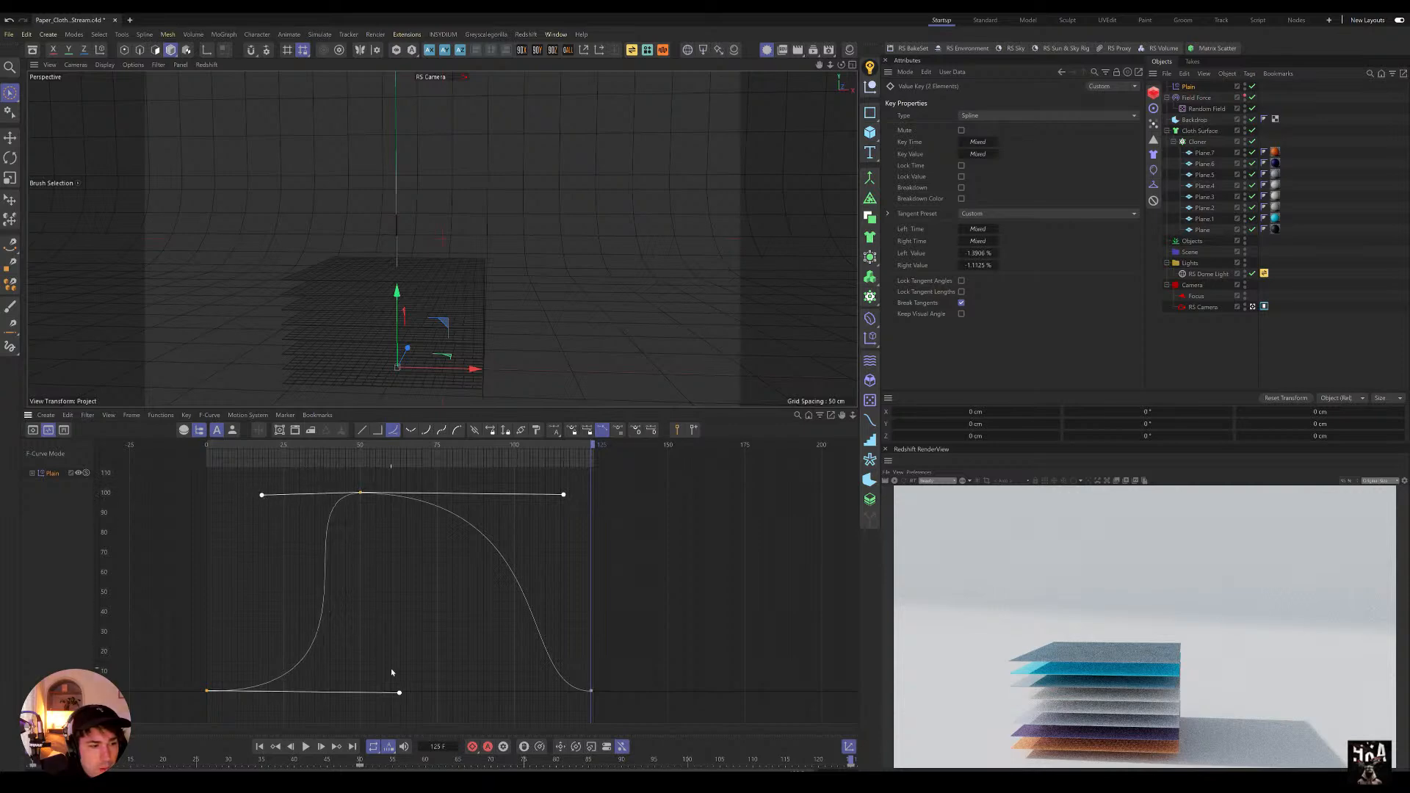
drag(399, 693, 336, 674)
drag(502, 478, 504, 497)
Step: Lengthen the outgoing tangent of the frame 50 strength key, play the animation, and return to frame 50
click(371, 516)
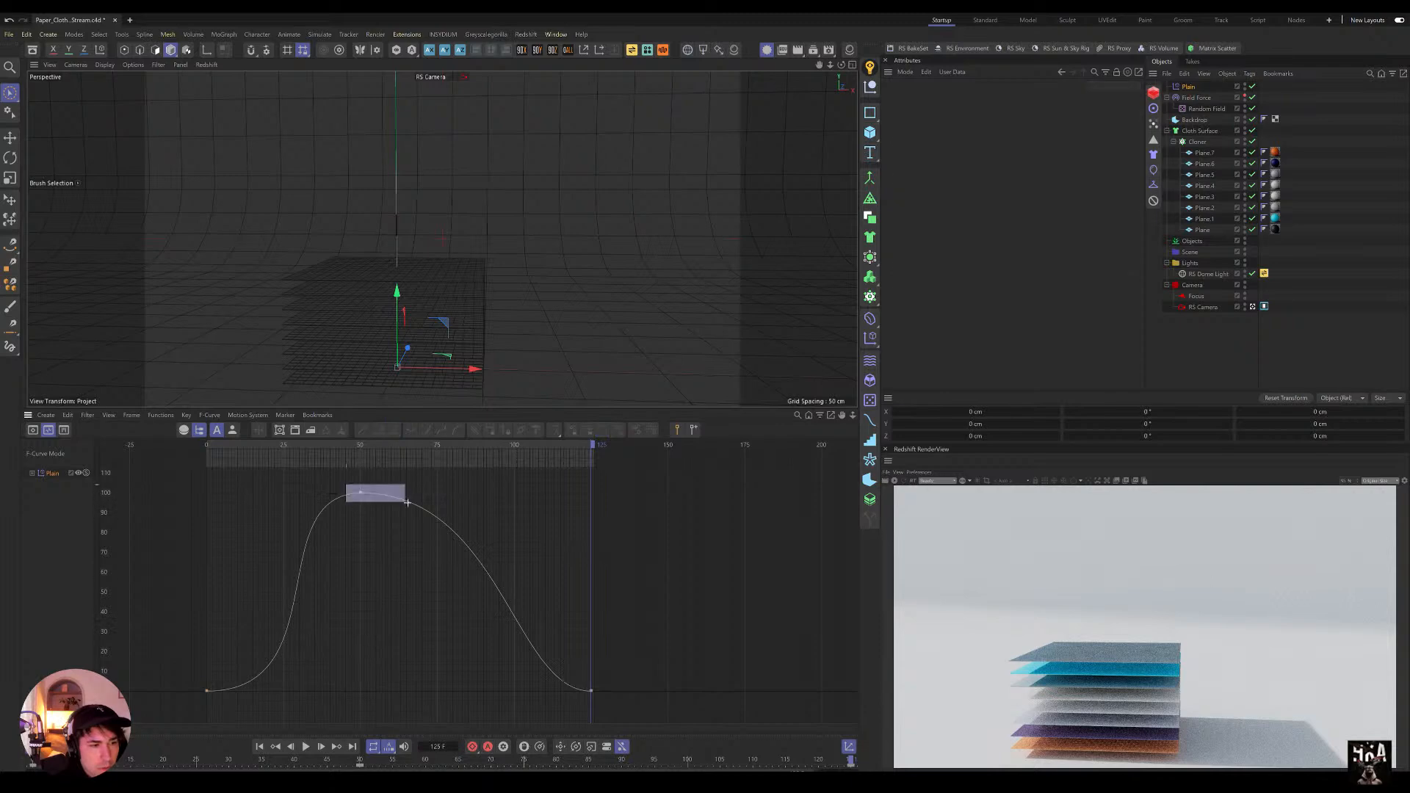
click(360, 493)
drag(502, 494, 560, 489)
key(F8)
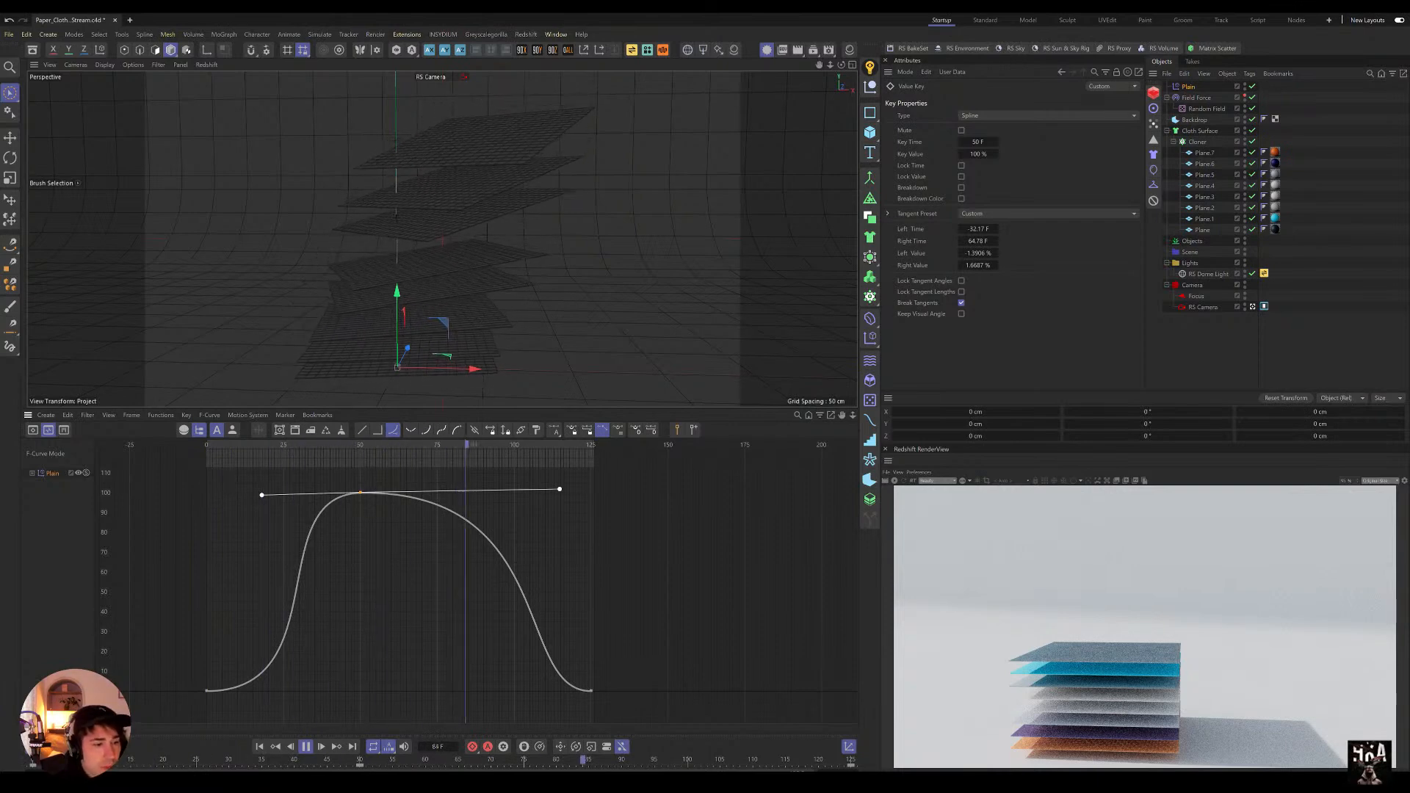
key(F8)
click(360, 446)
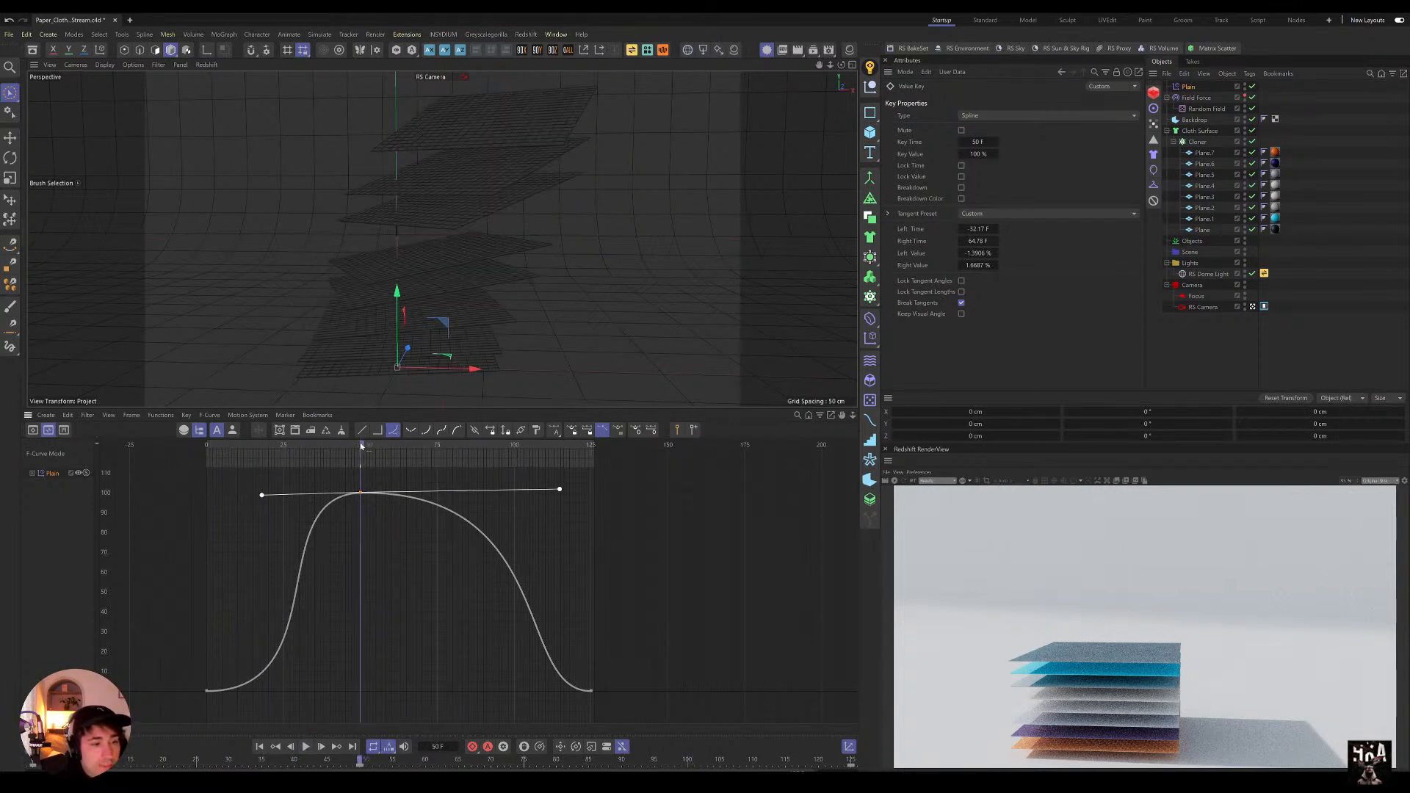
Step: Set the Plain effector's X position offset to 0 cm and its heading rotation to about 79°
click(1182, 87)
click(1008, 99)
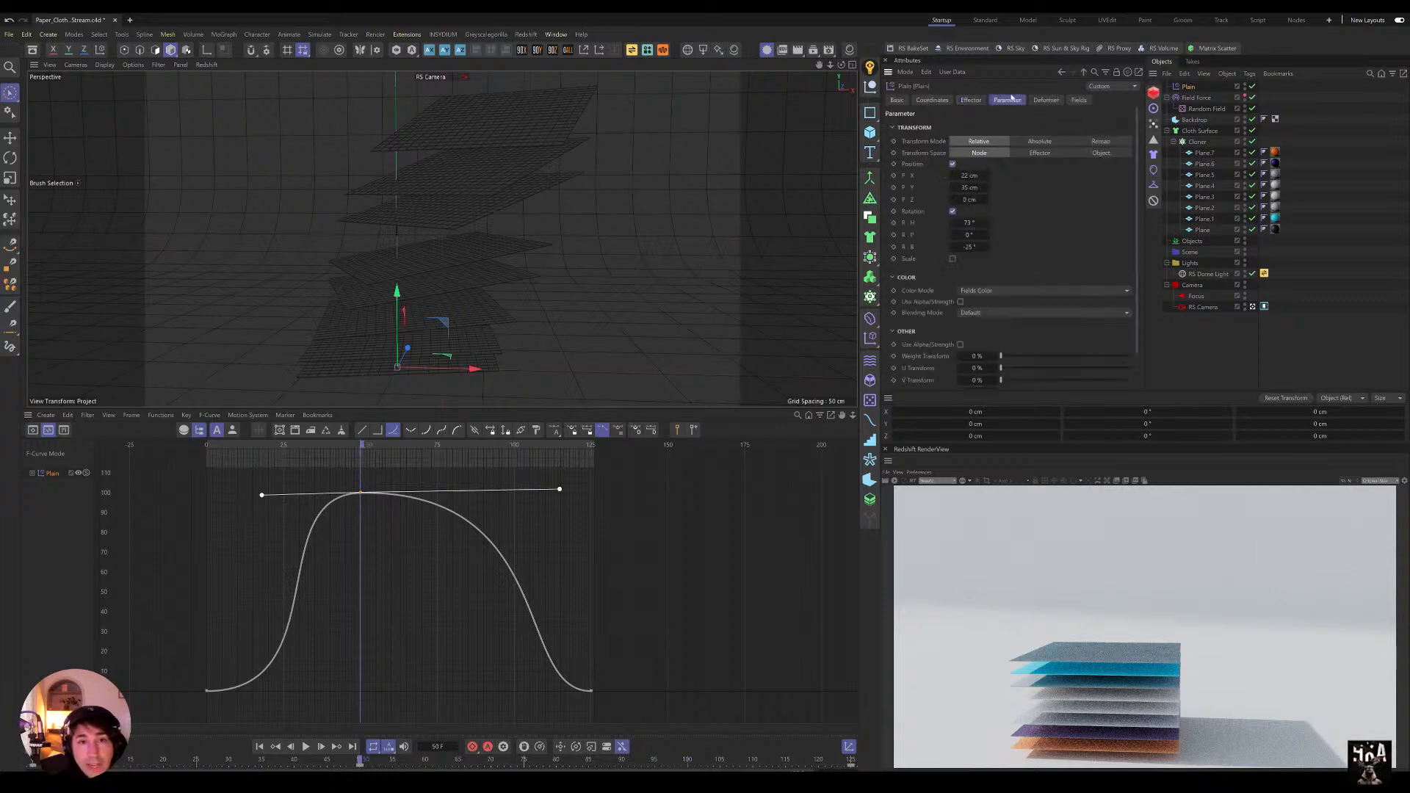
click(978, 175)
text(0)
key(Return)
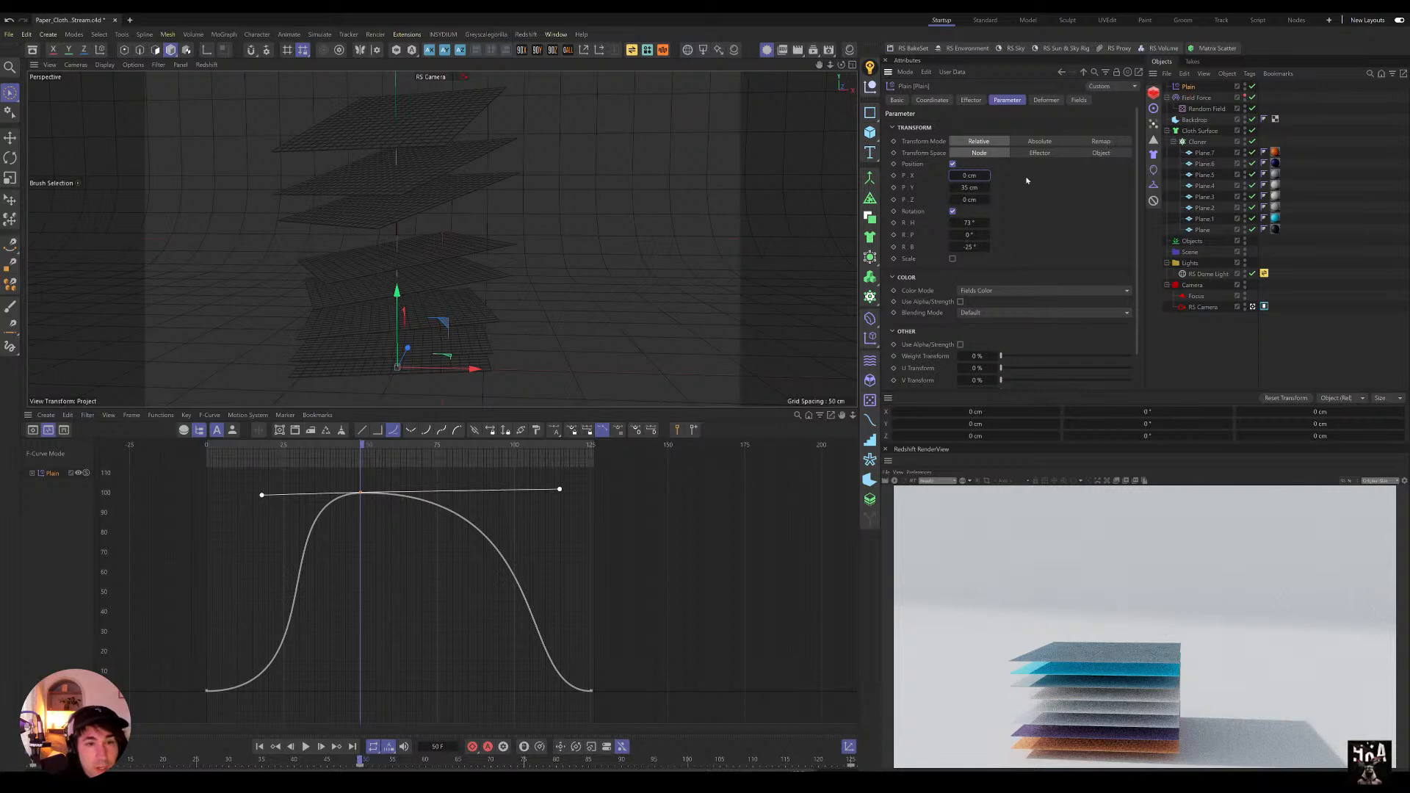
drag(977, 223, 972, 247)
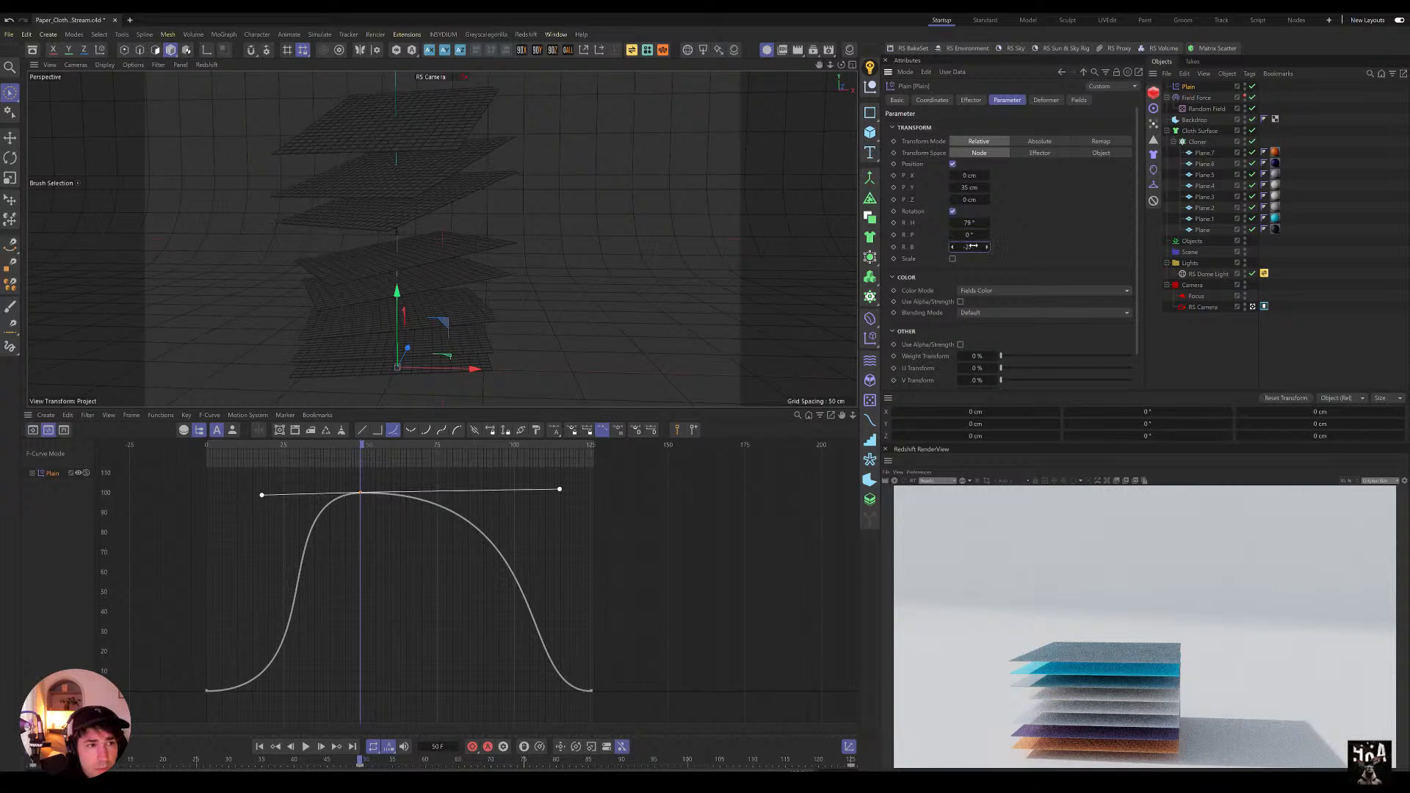
Step: Smooth the contour spline in the Plain effector's Step field remapping by adjusting its middle points and tangents while playing the animation
click(1079, 101)
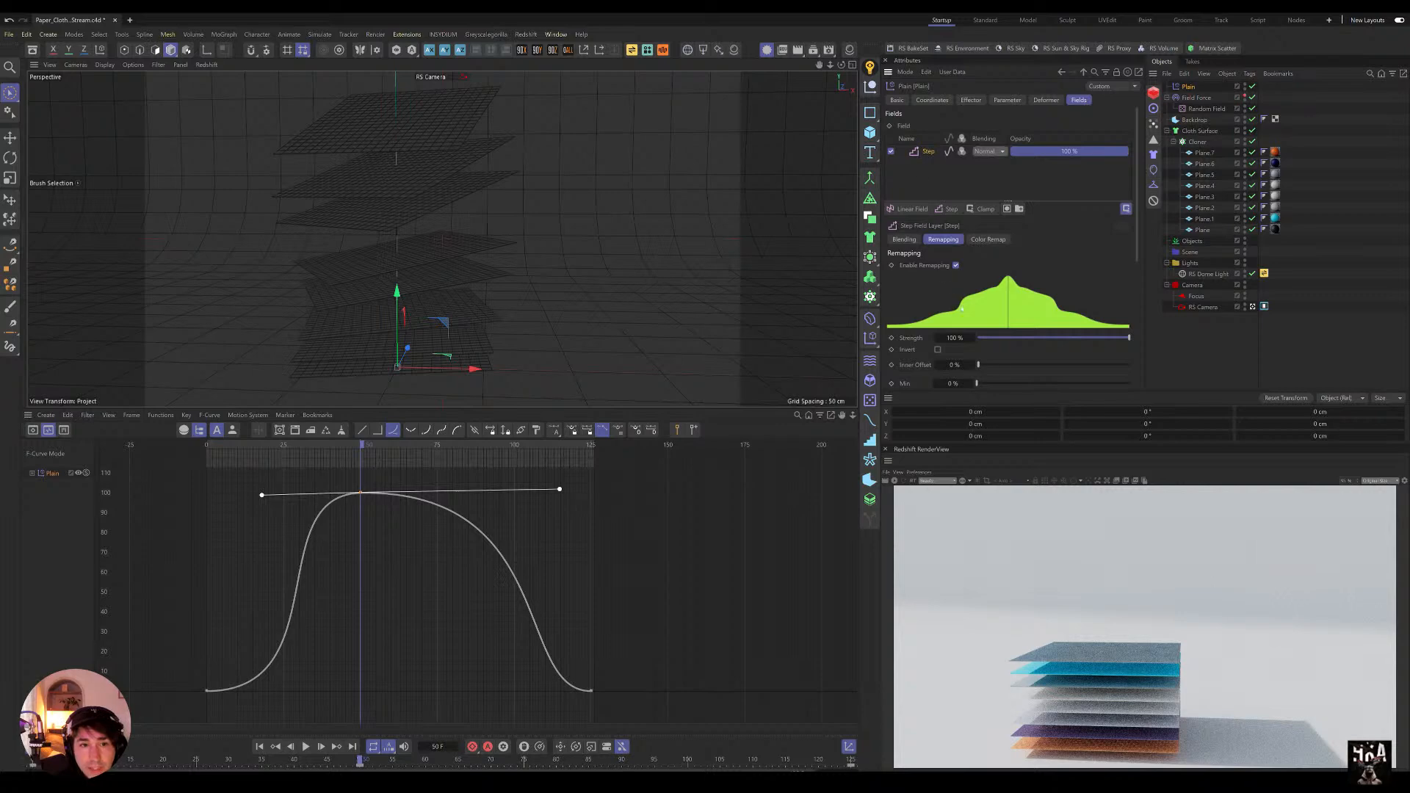
scroll(949, 289, down, 5)
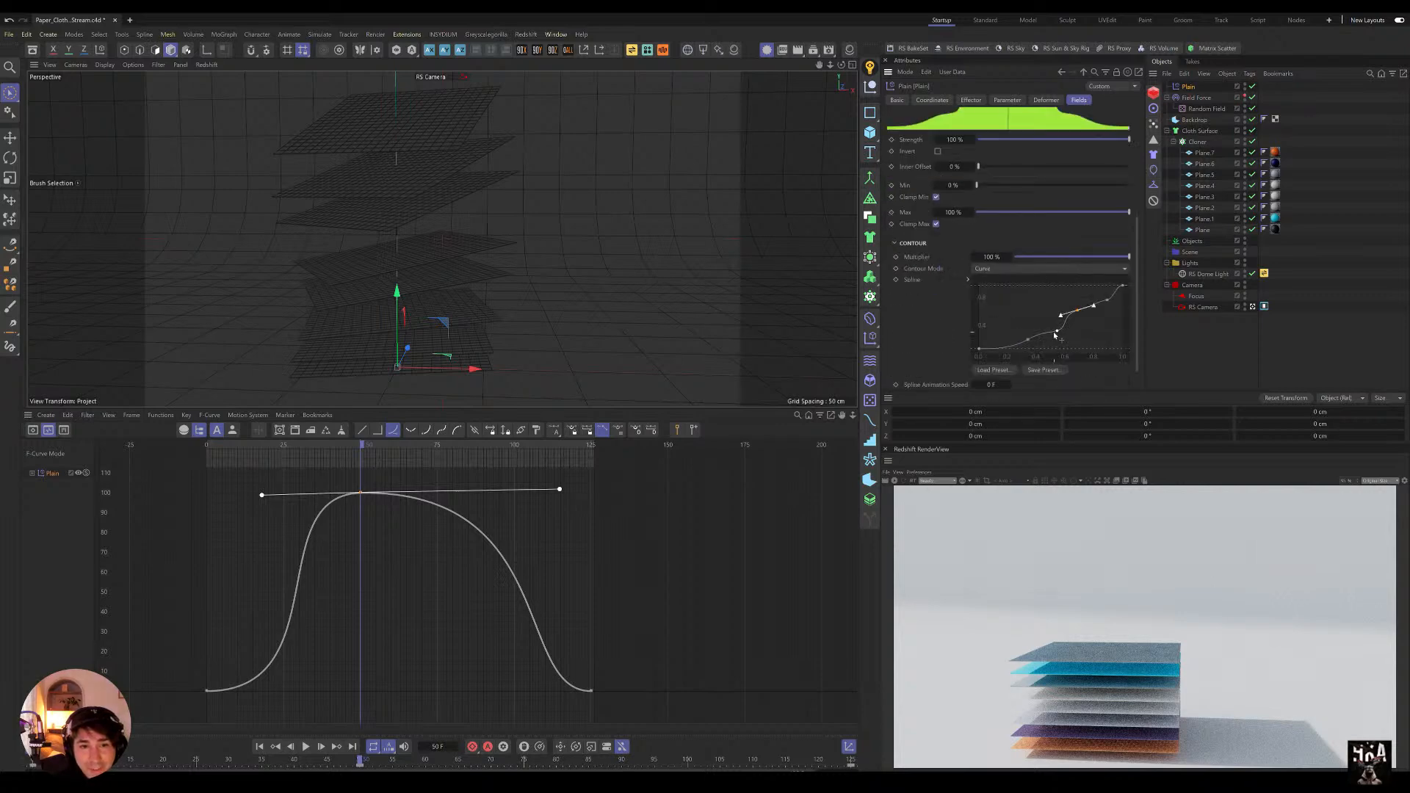
mouse_move(1055, 334)
mouse_down()
mouse_move(1055, 311)
mouse_move(1031, 335)
mouse_move(1046, 312)
mouse_up()
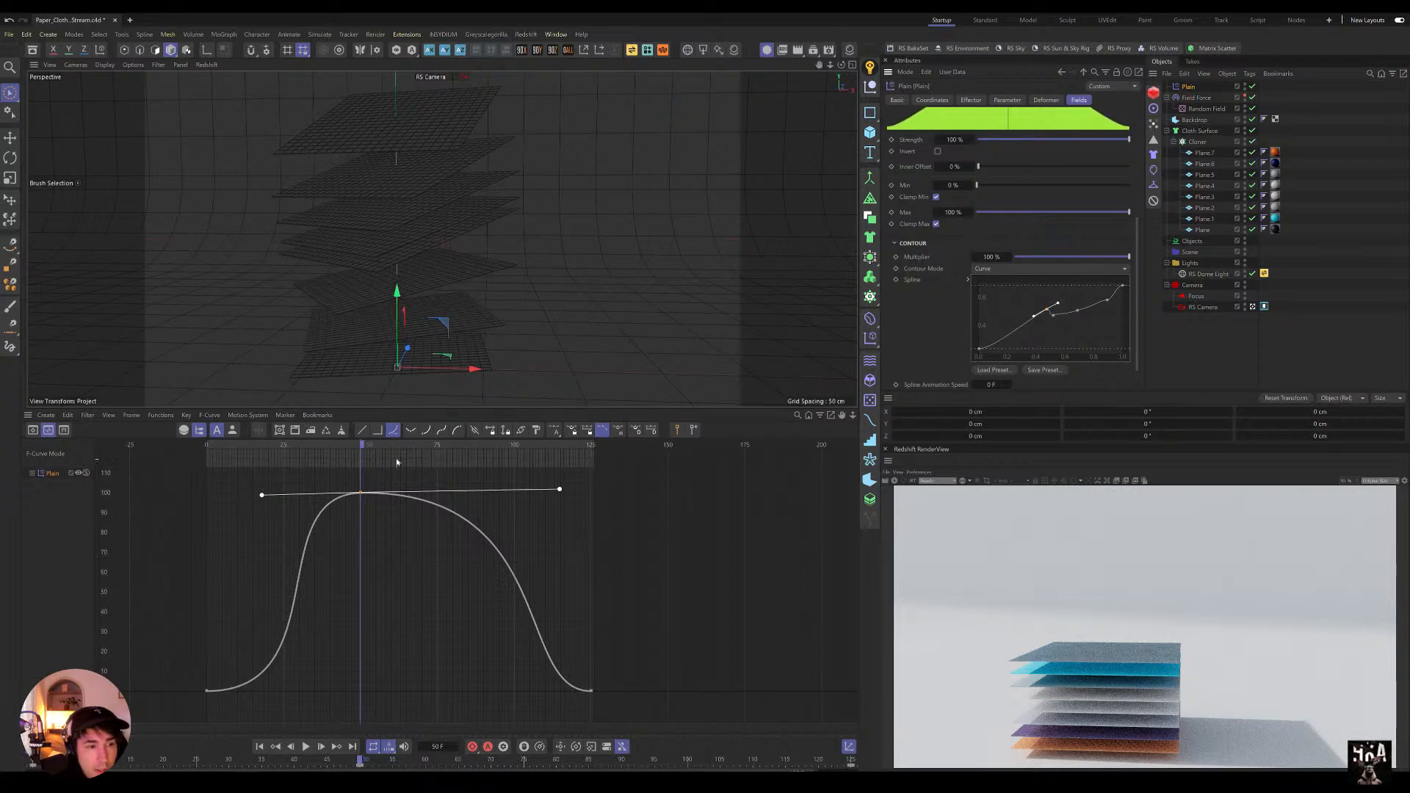
click(208, 462)
key(F8)
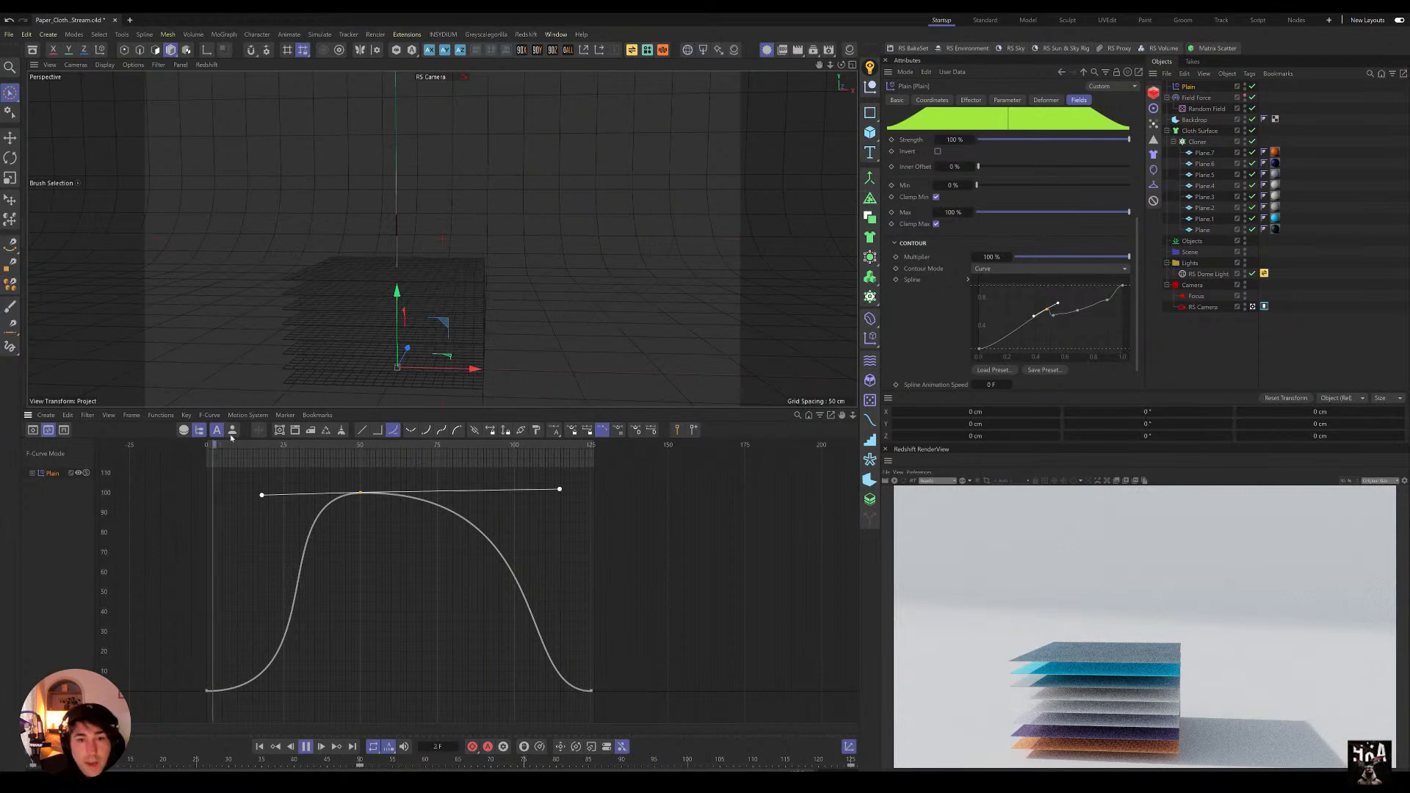
drag(1053, 315, 1085, 307)
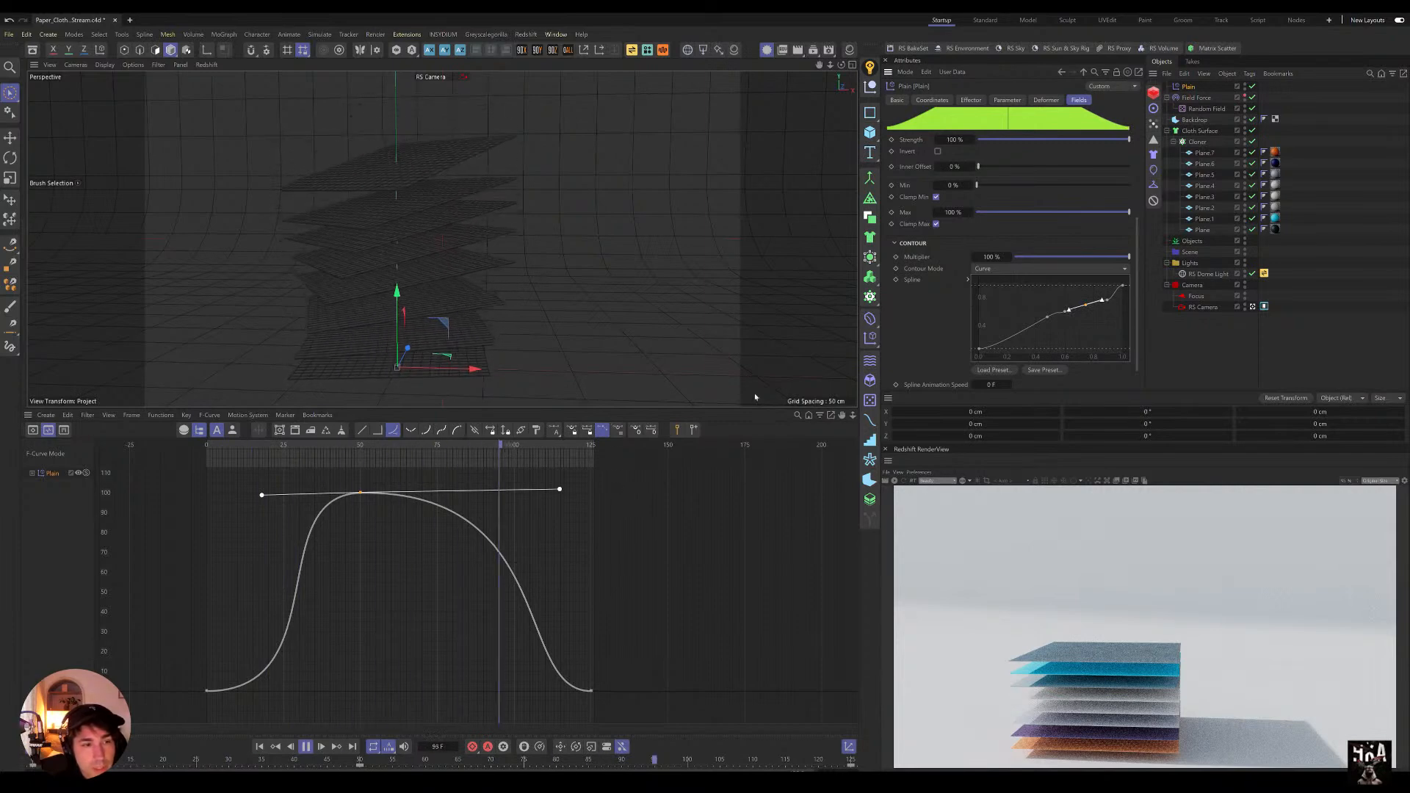
drag(1046, 319, 1065, 315)
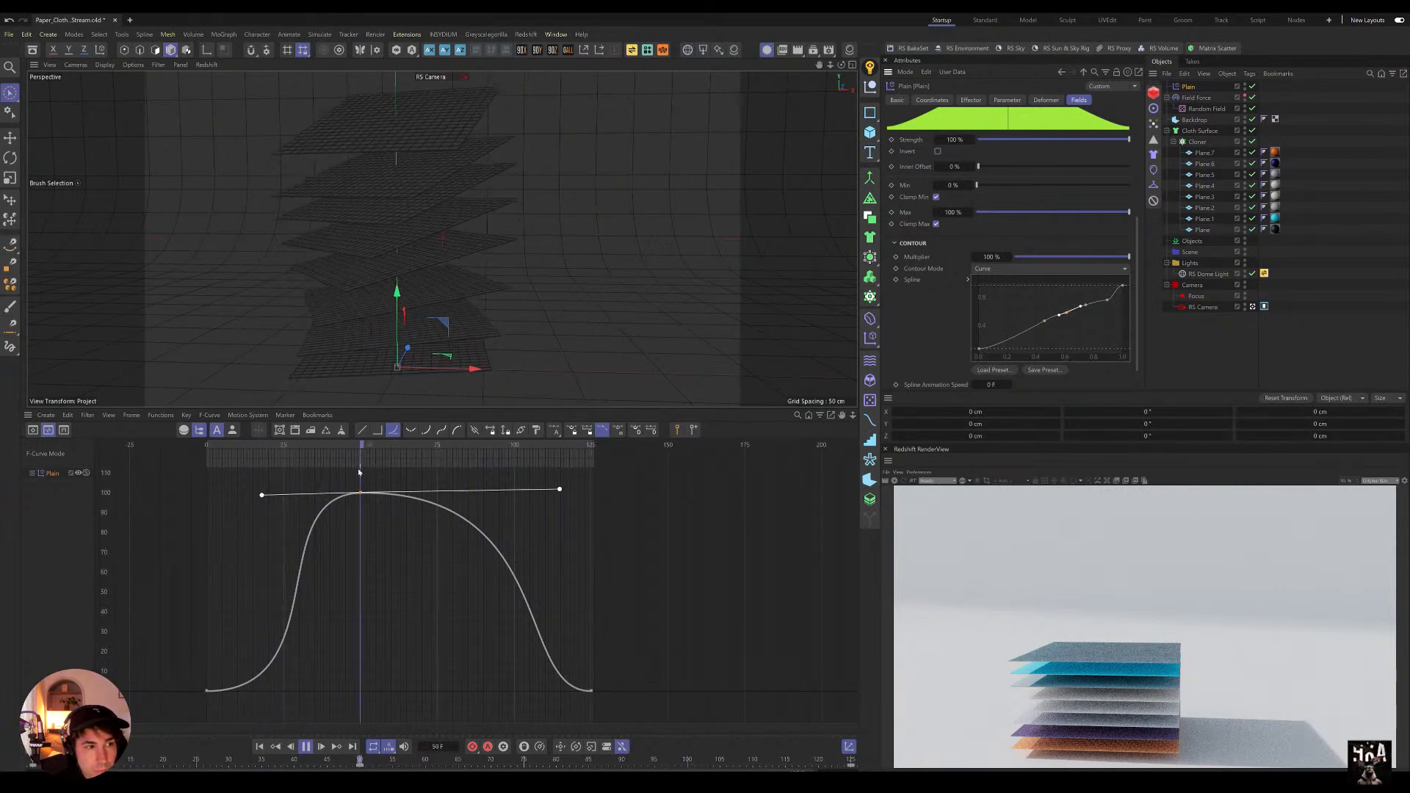
Step: Lengthen the incoming tangent of the frame 50 strength key, raise the frame 0 key's outgoing tangent to about 34%, and replay the animation
drag(263, 497, 232, 503)
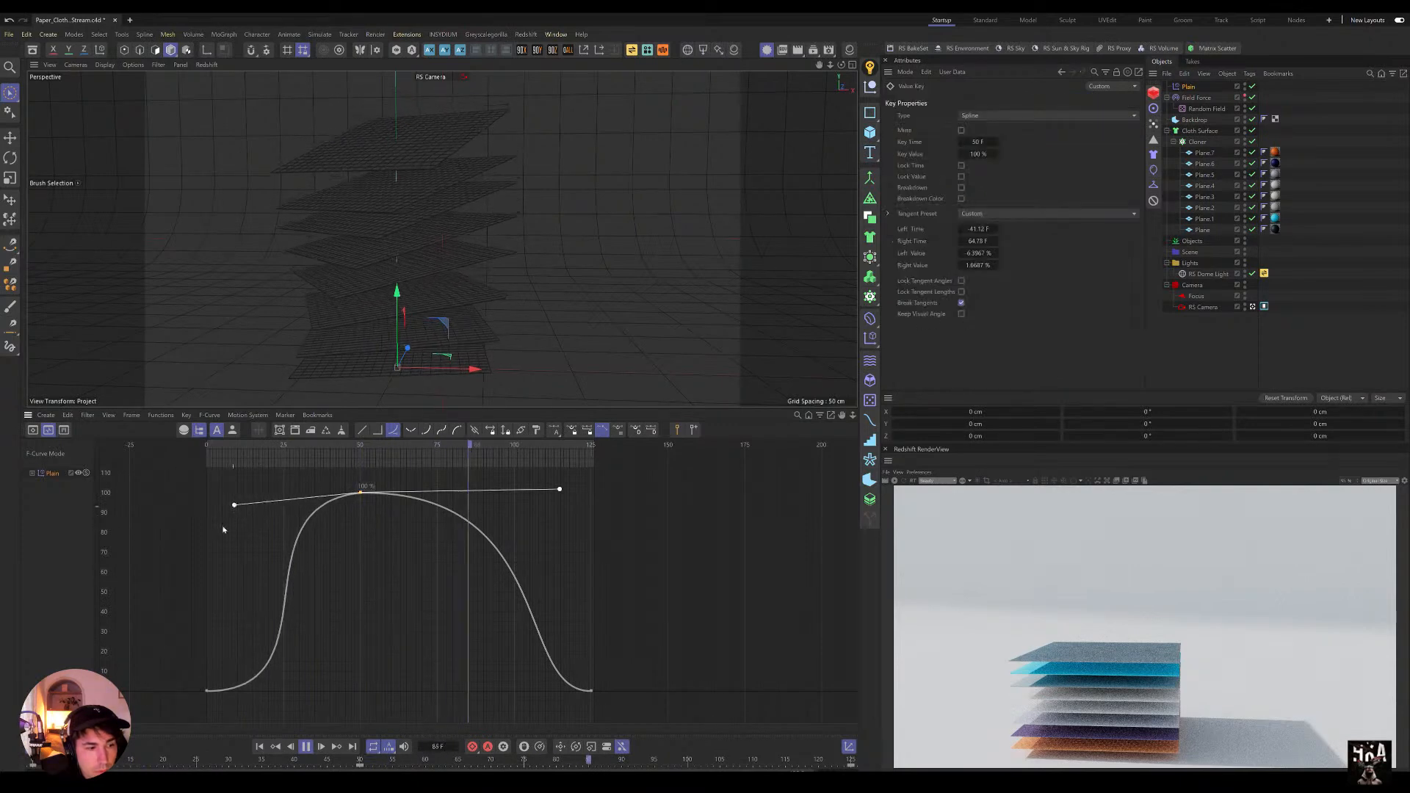
drag(187, 679, 229, 706)
drag(337, 690, 376, 593)
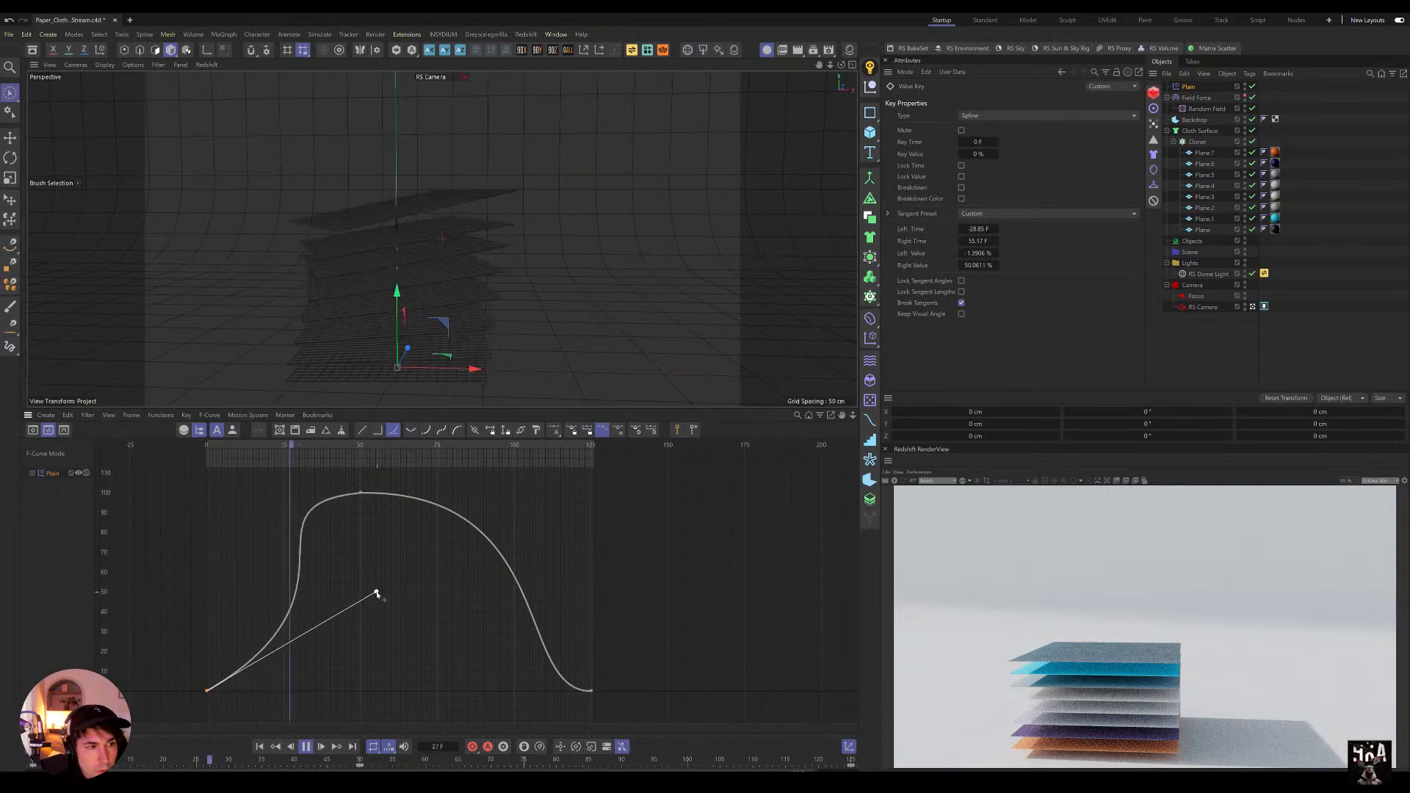
drag(325, 609, 337, 623)
drag(284, 445, 173, 472)
key(F8)
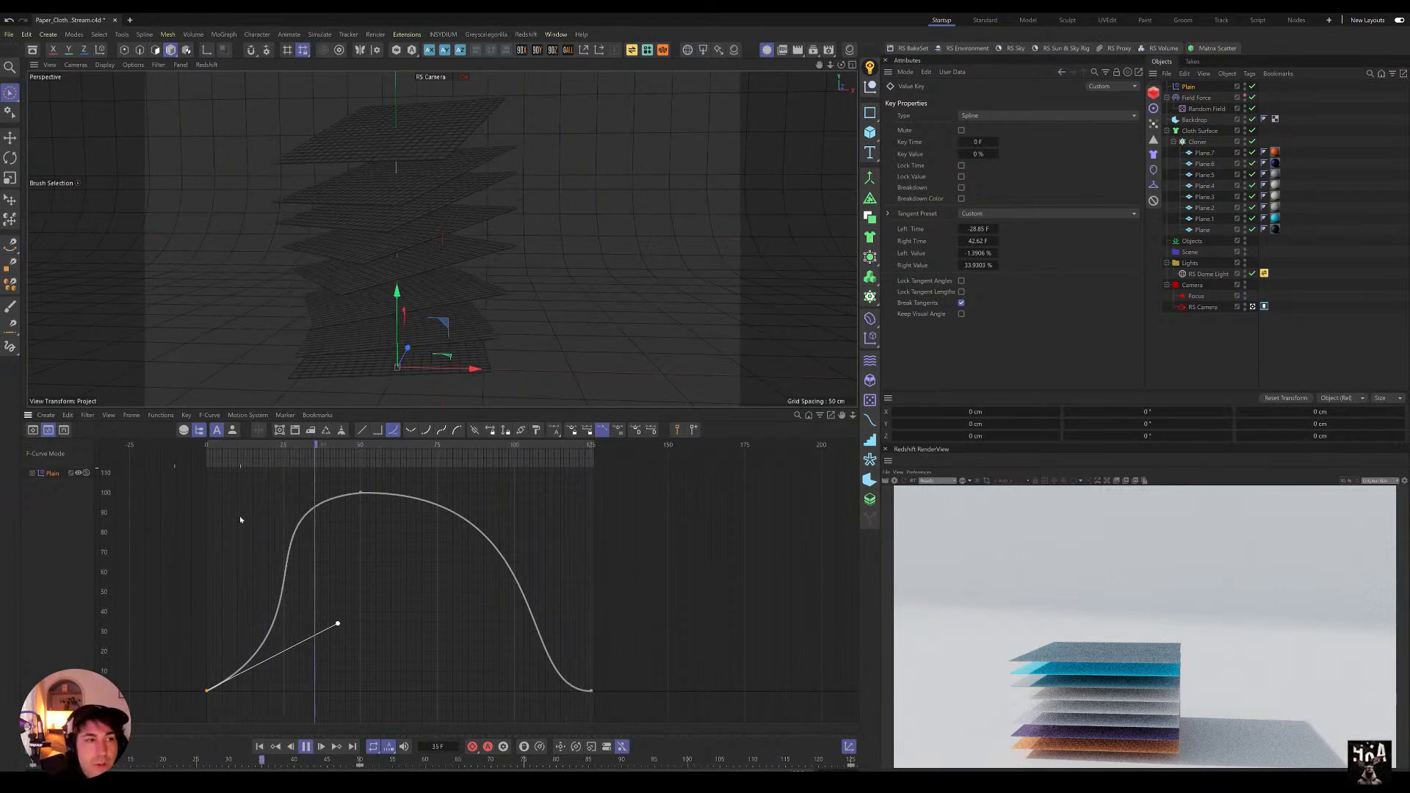
Step: Reframe the RS Camera on the stack and straighten it by setting its heading and pitch rotation to 0°
alt+drag(440, 327, 550, 308)
alt+drag(540, 357, 509, 352)
mouse_move(507, 341)
alt+mouse_down()
mouse_move(528, 346)
mouse_move(504, 337)
alt+mouse_up()
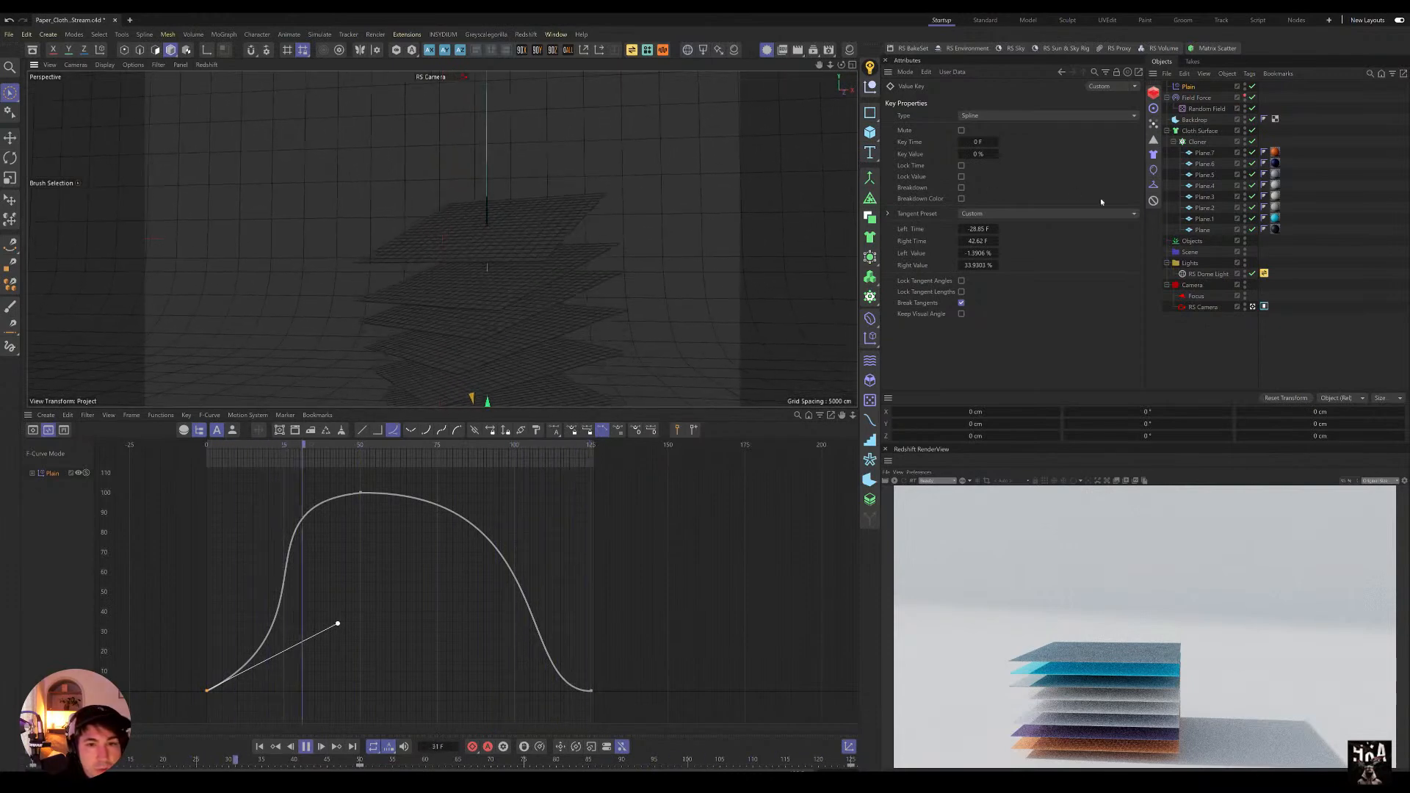
click(1198, 307)
click(930, 100)
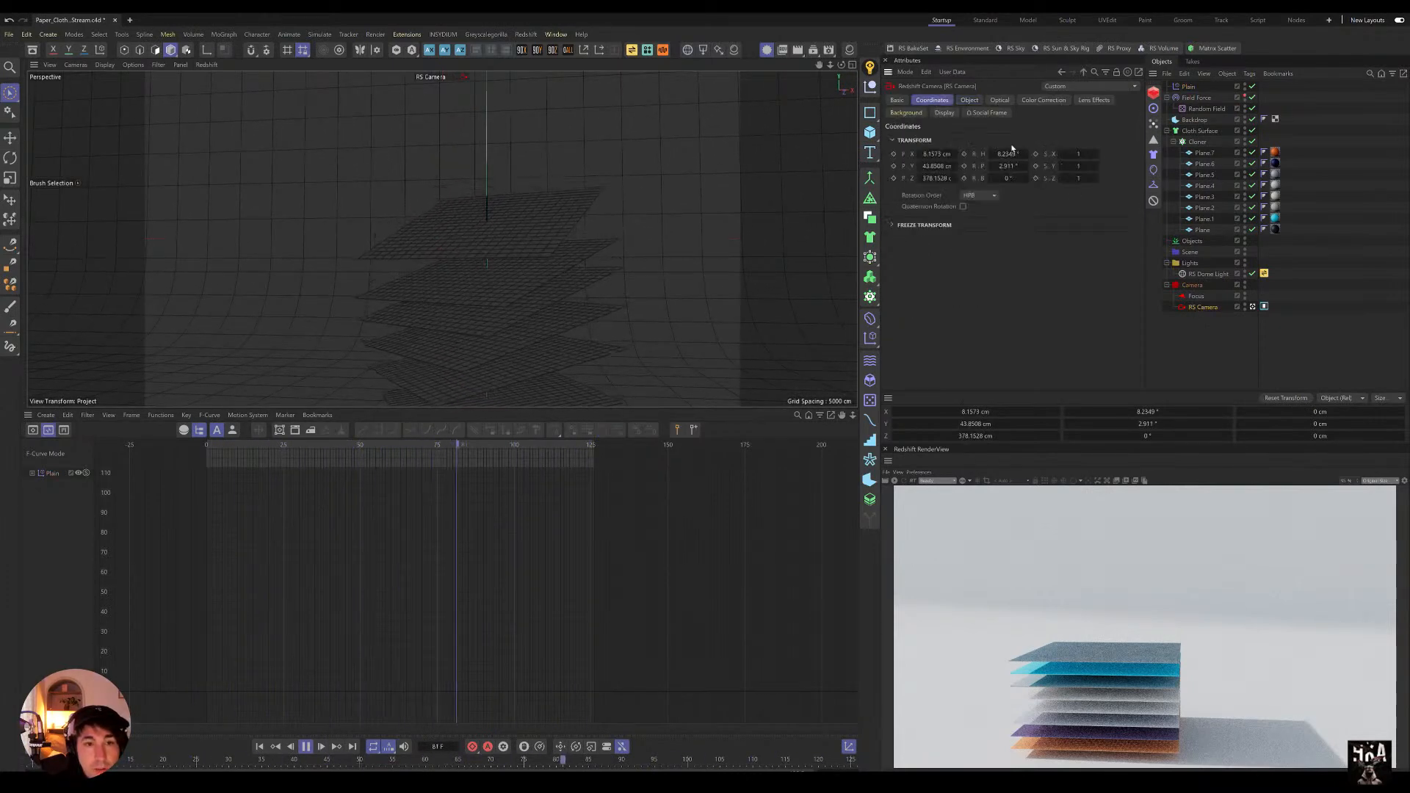
drag(996, 154, 1105, 163)
text(0)
key(Tab)
text(0)
key(Tab)
key(Tab)
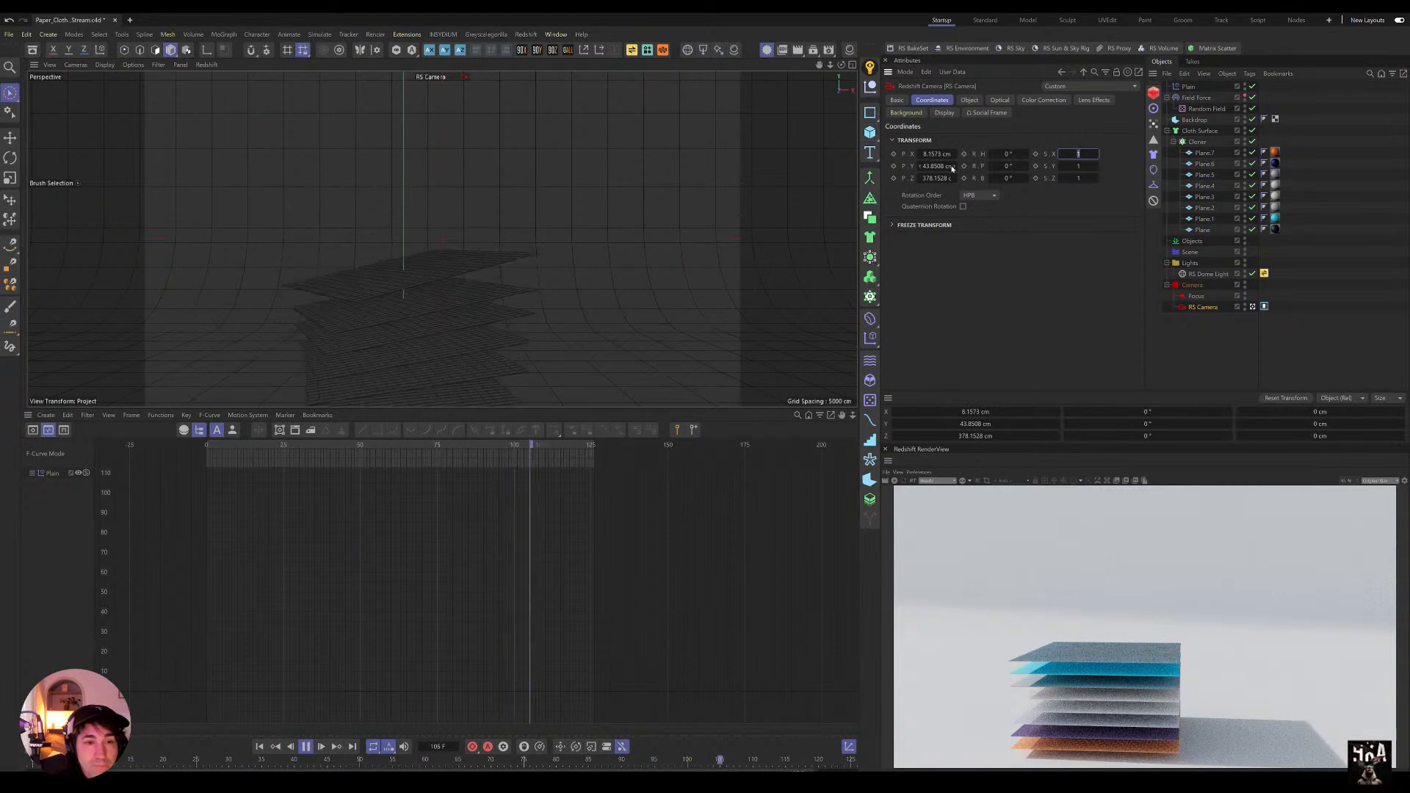
drag(931, 168, 934, 168)
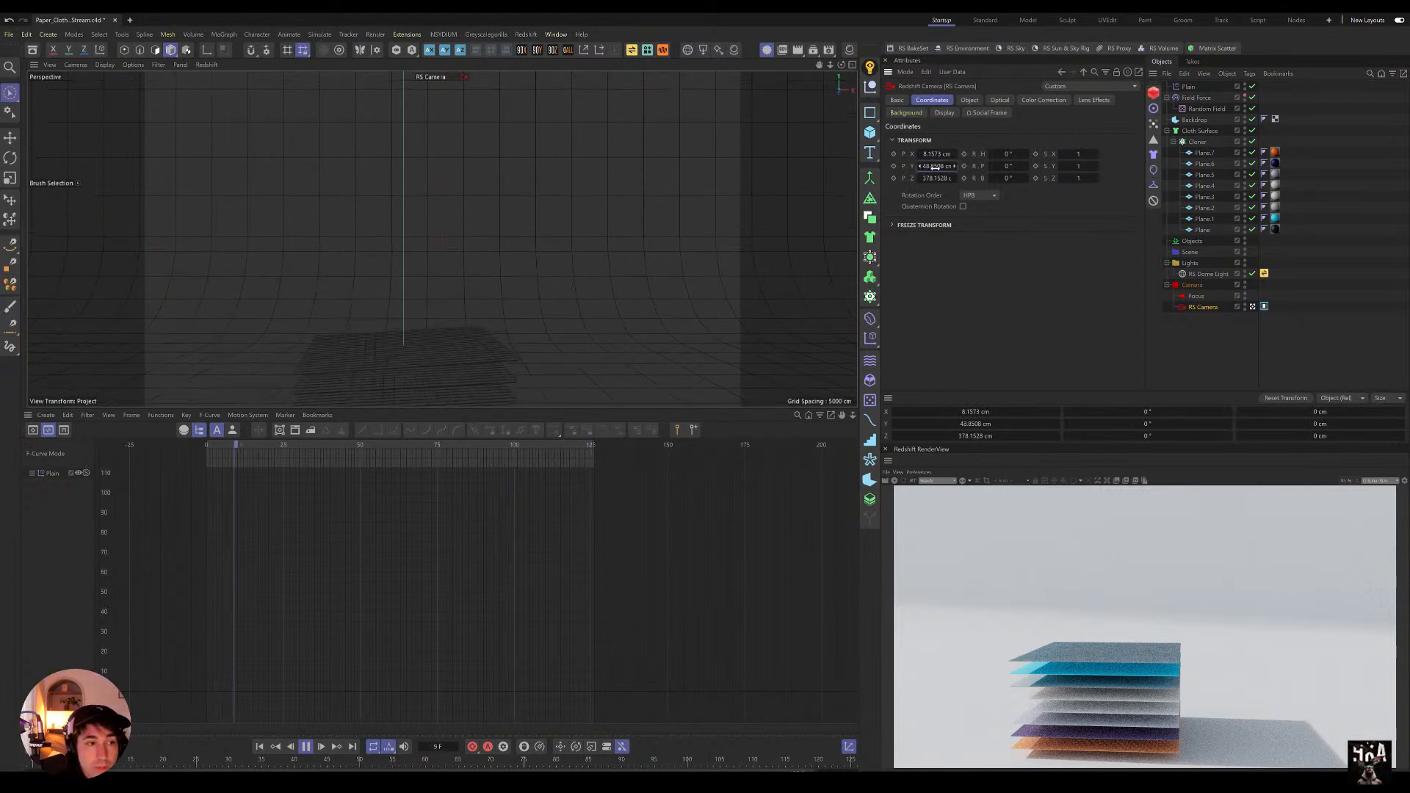
Step: Lower the Backdrop to a Y position of -89 cm and stop playback
click(1217, 119)
drag(942, 154, 938, 153)
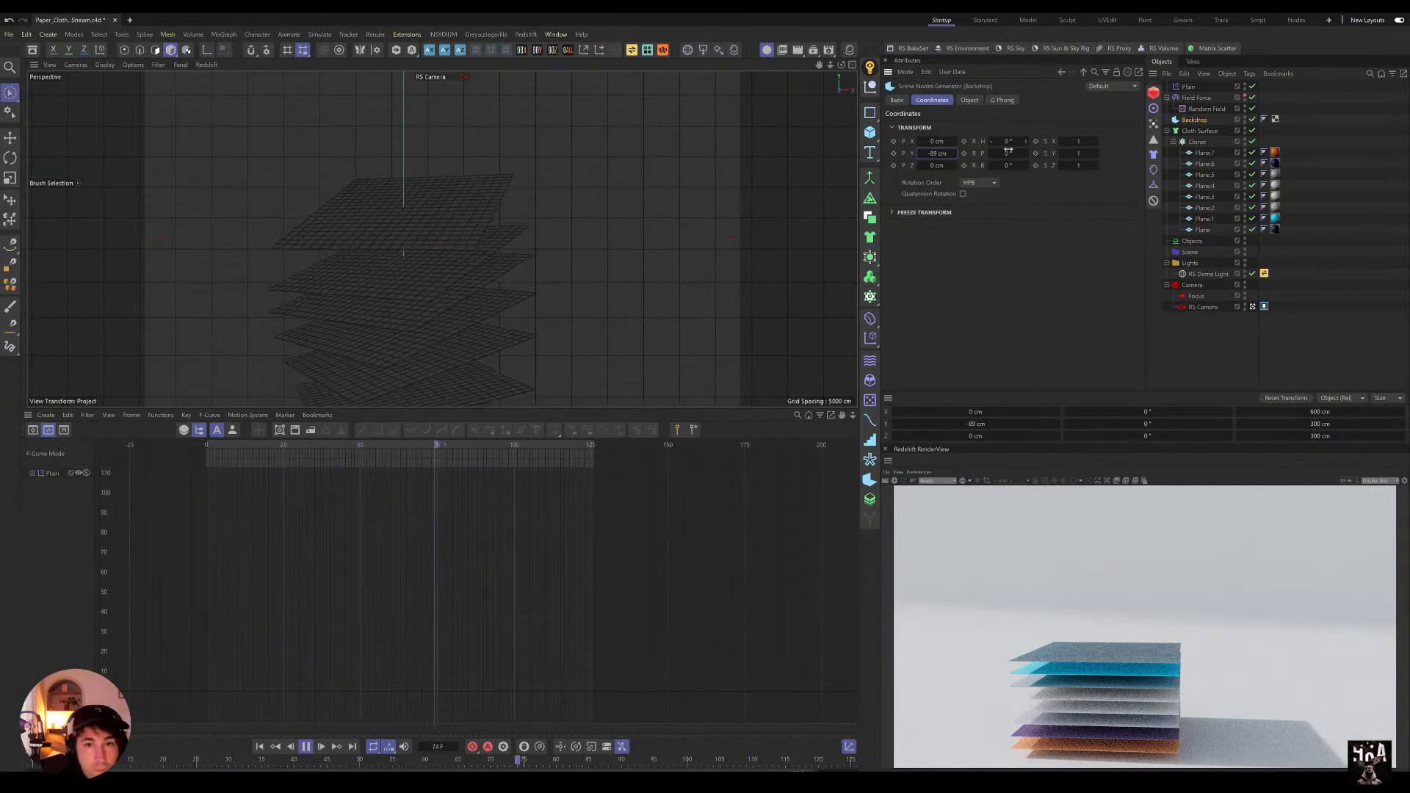
click(304, 747)
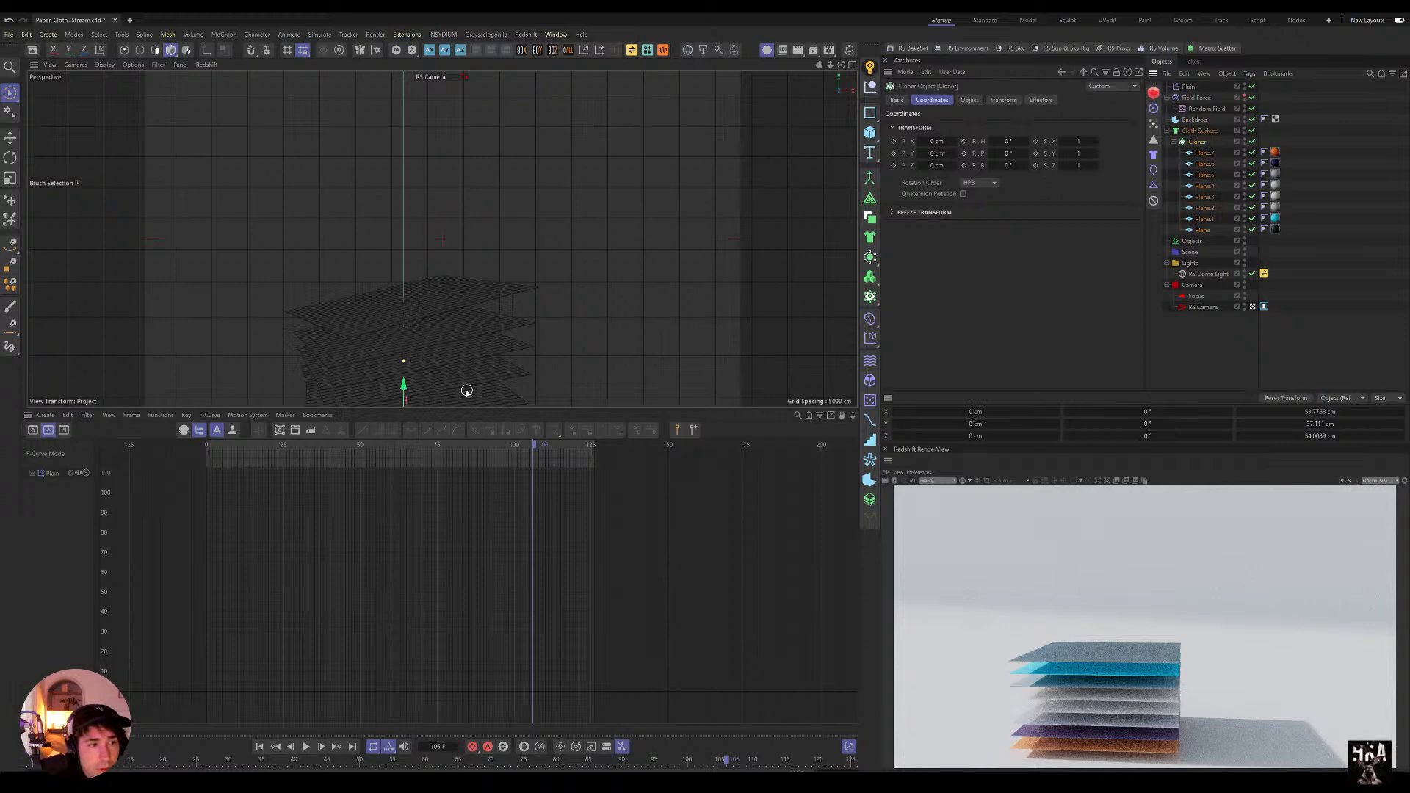
Step: Move the Cloner along X to about 8 cm and check its framing by playing the animation
alt+middle_drag(480, 359, 475, 259)
drag(476, 364, 514, 365)
alt+drag(585, 221, 580, 263)
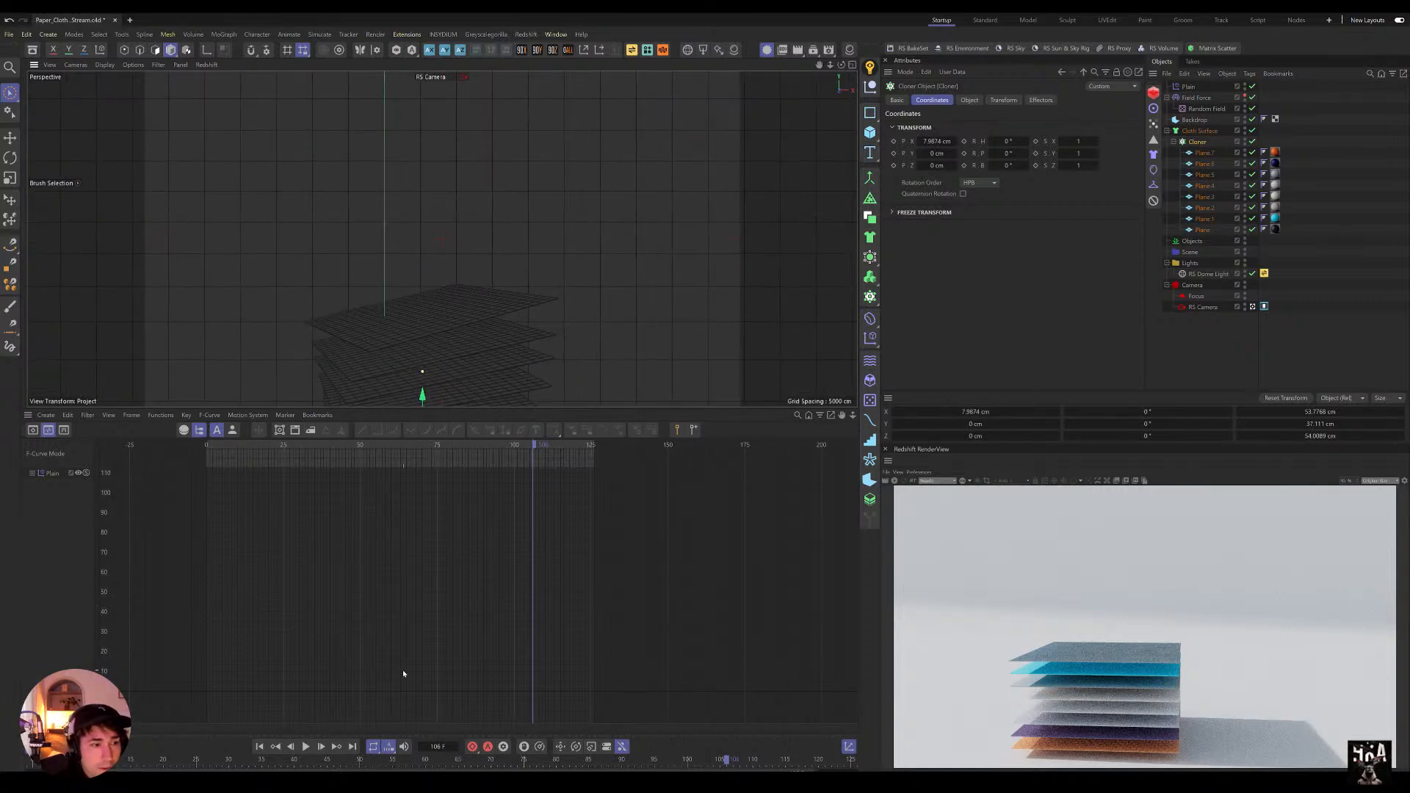
click(274, 746)
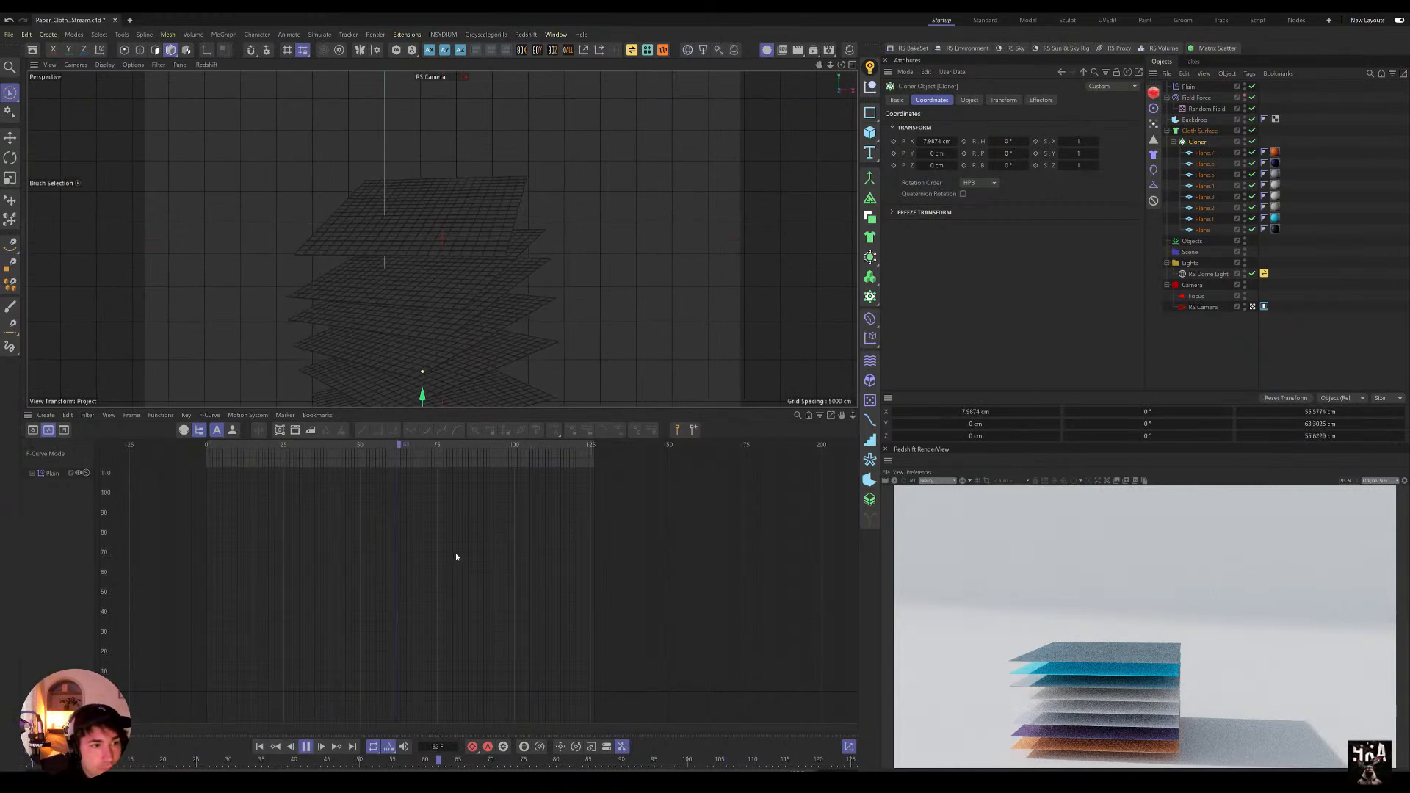
click(303, 748)
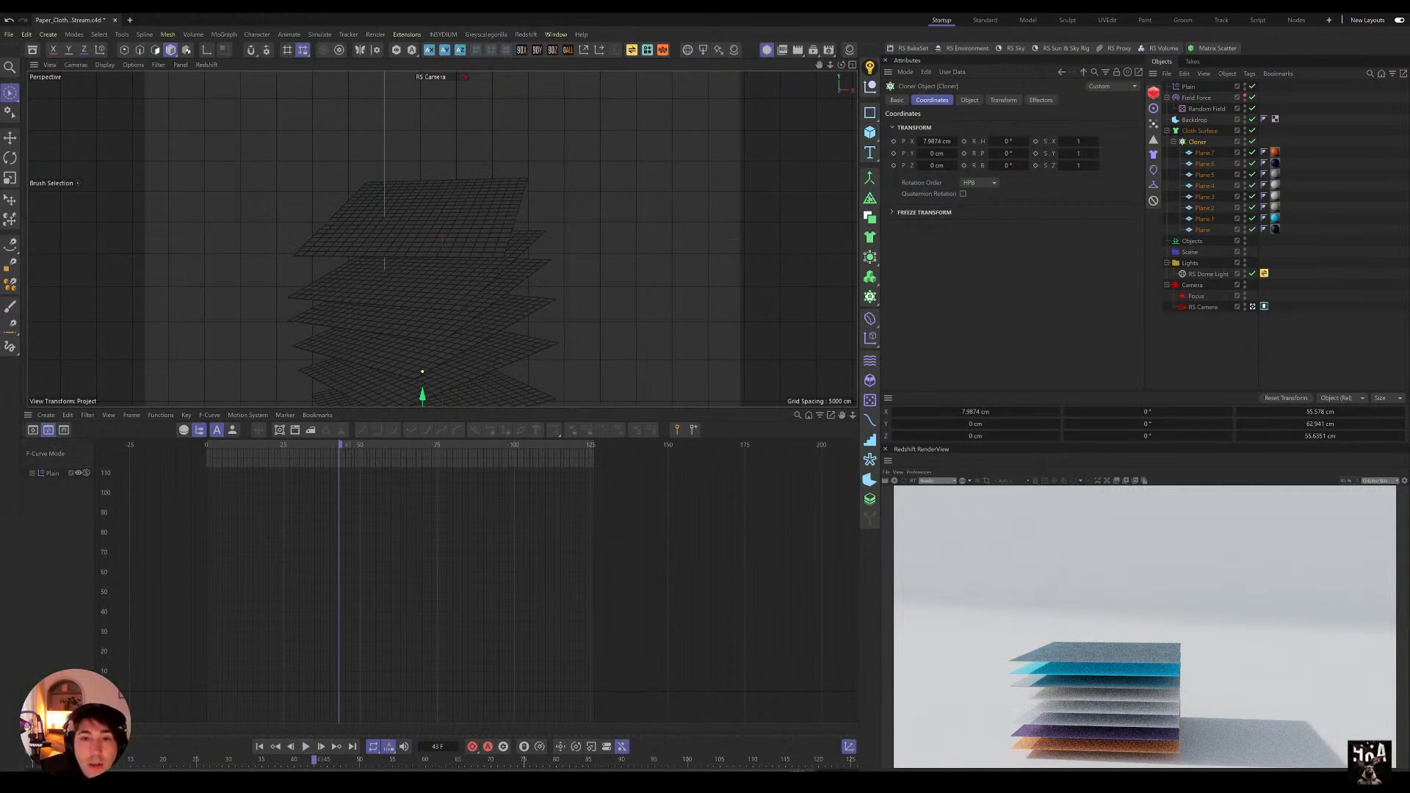
Step: Add a Cloth simulation tag to the Cloner and play the simulation from the first frame
right_click(1192, 150)
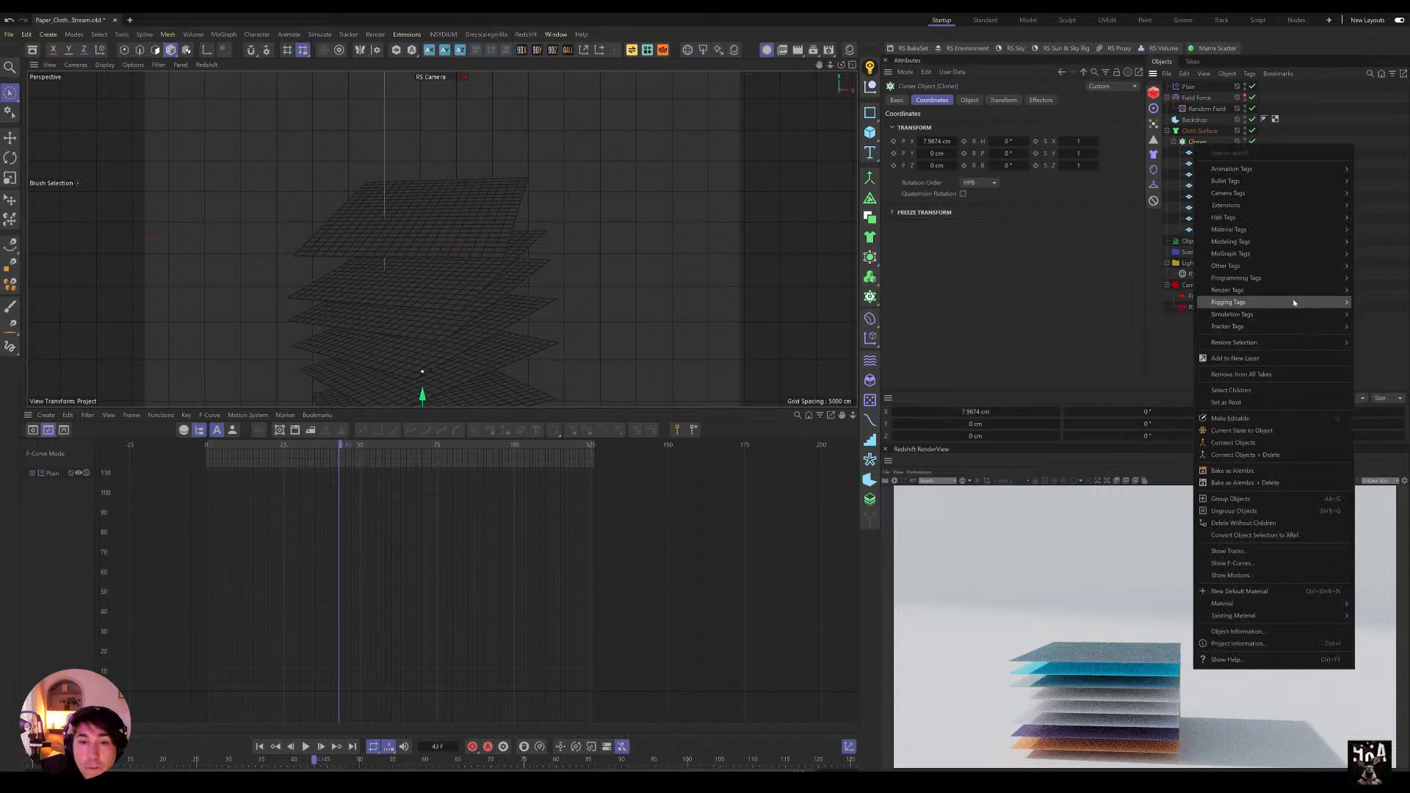
mouse_move(1288, 303)
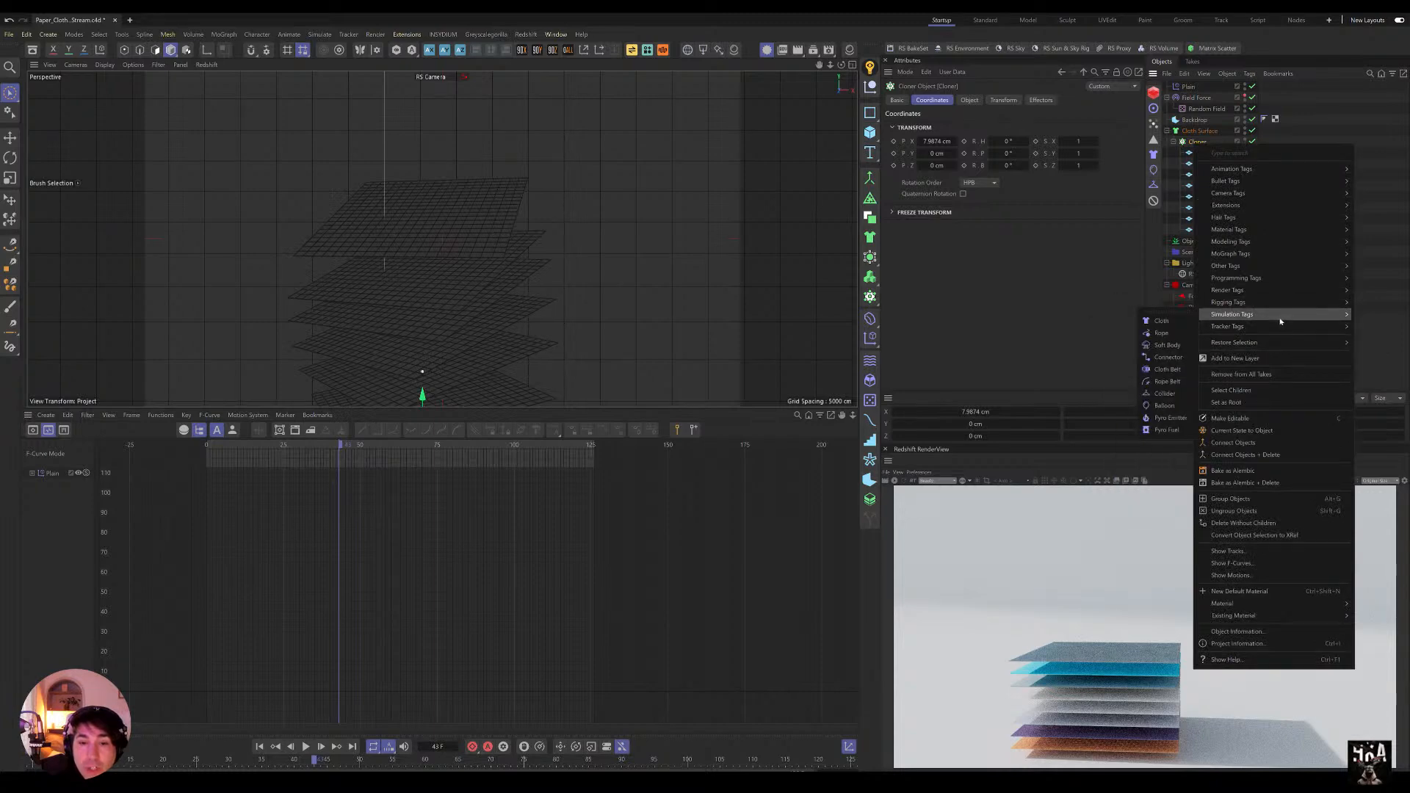
click(1162, 321)
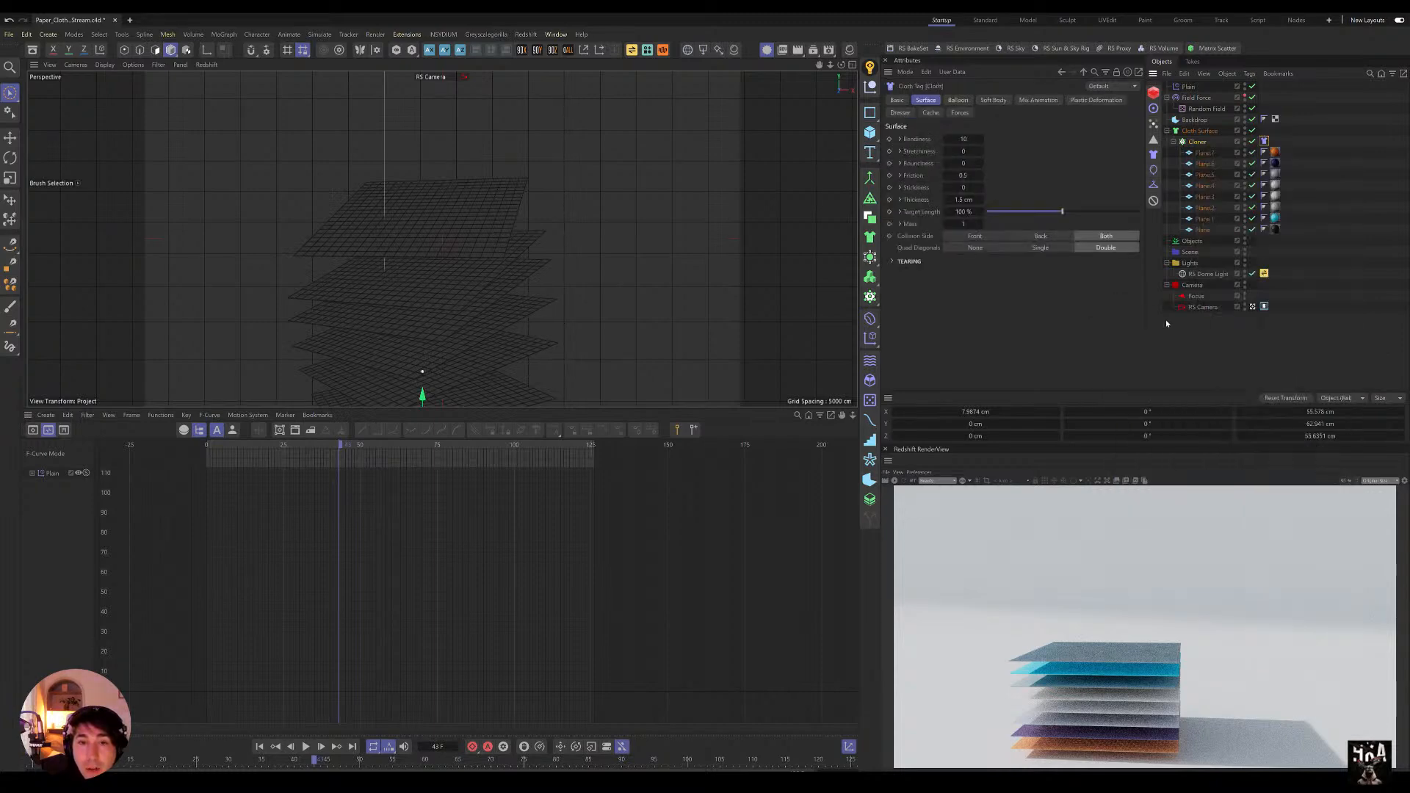
click(258, 747)
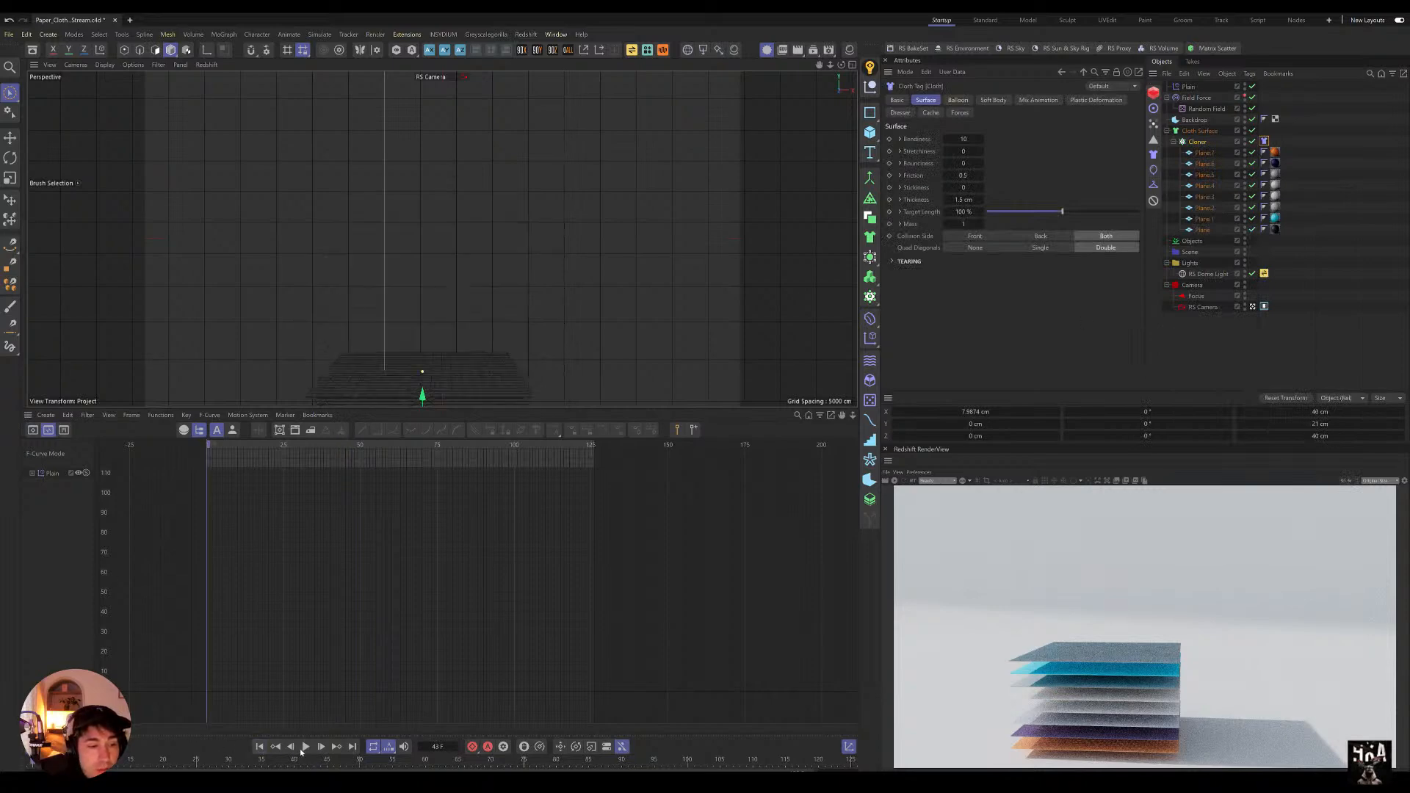
click(306, 747)
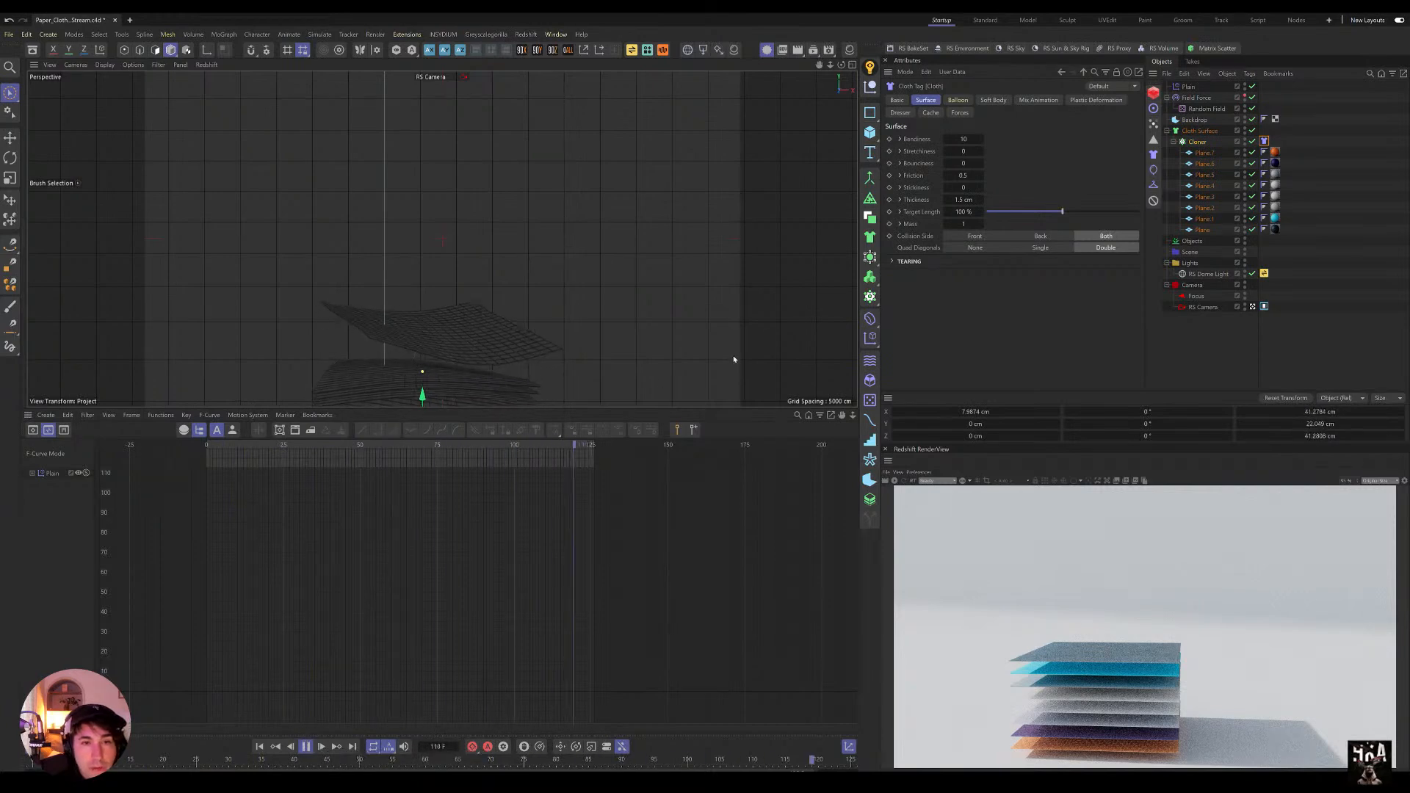
Step: Enable With Pos mix animation on the cloth tag and set its Influence to 64%
click(1031, 103)
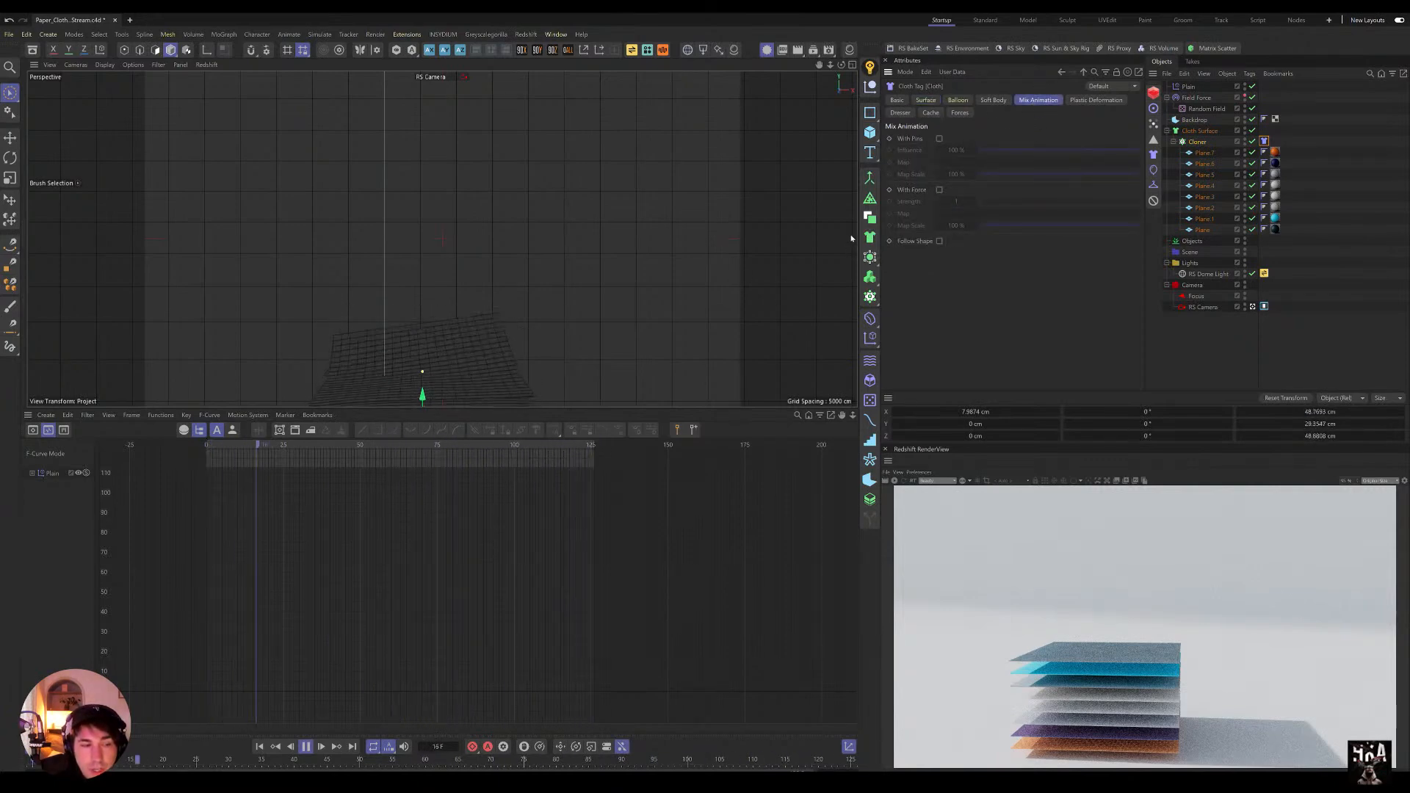
click(939, 139)
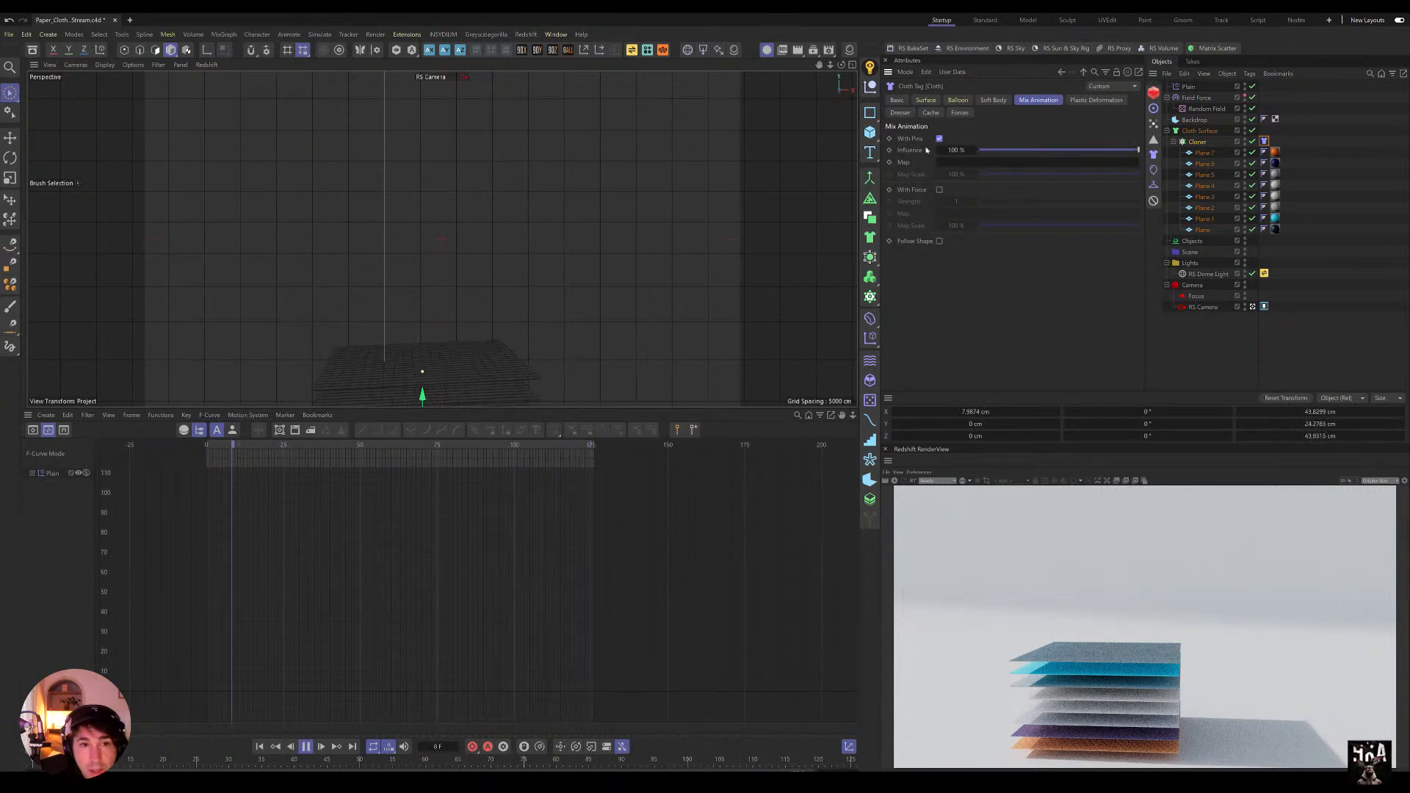
drag(1138, 150, 1116, 152)
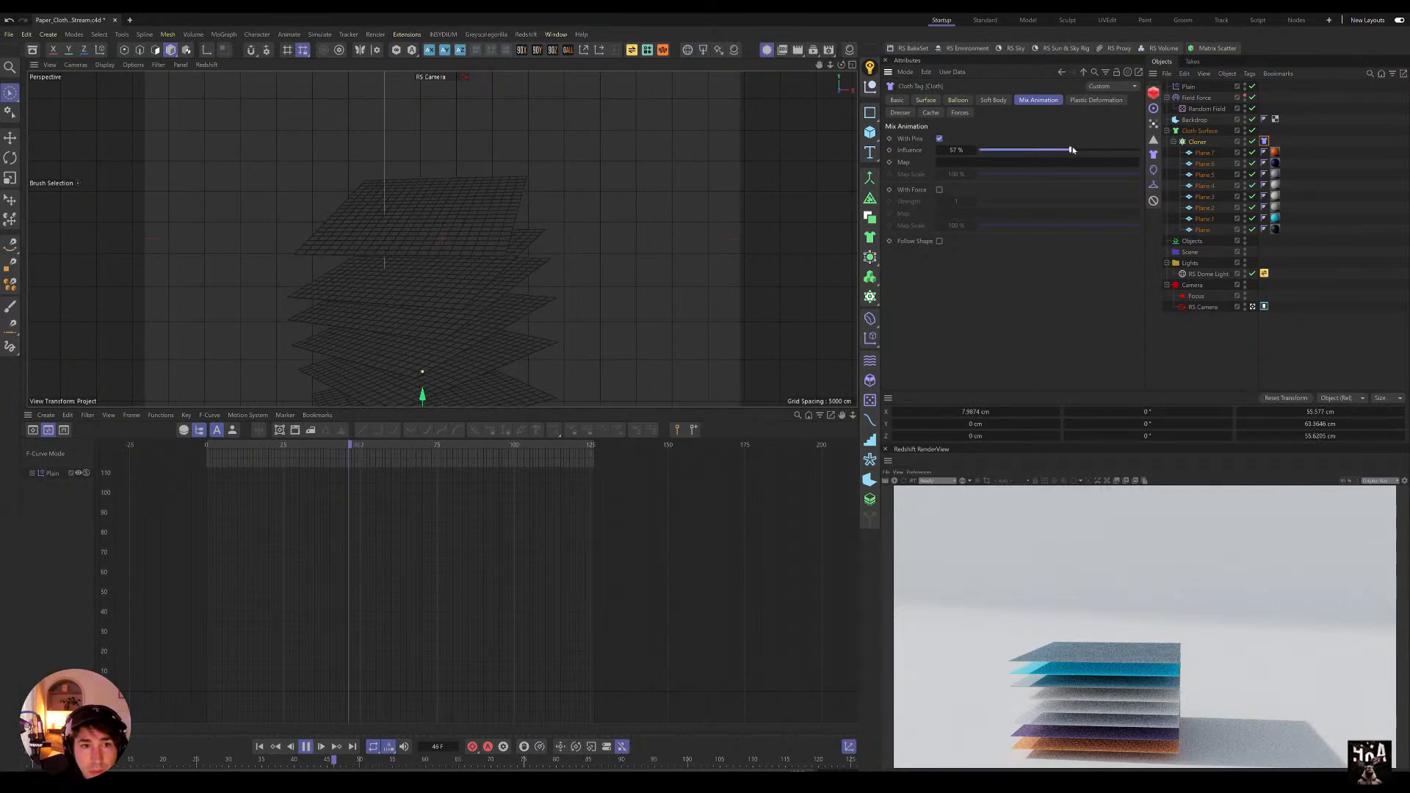
drag(1080, 150, 1082, 150)
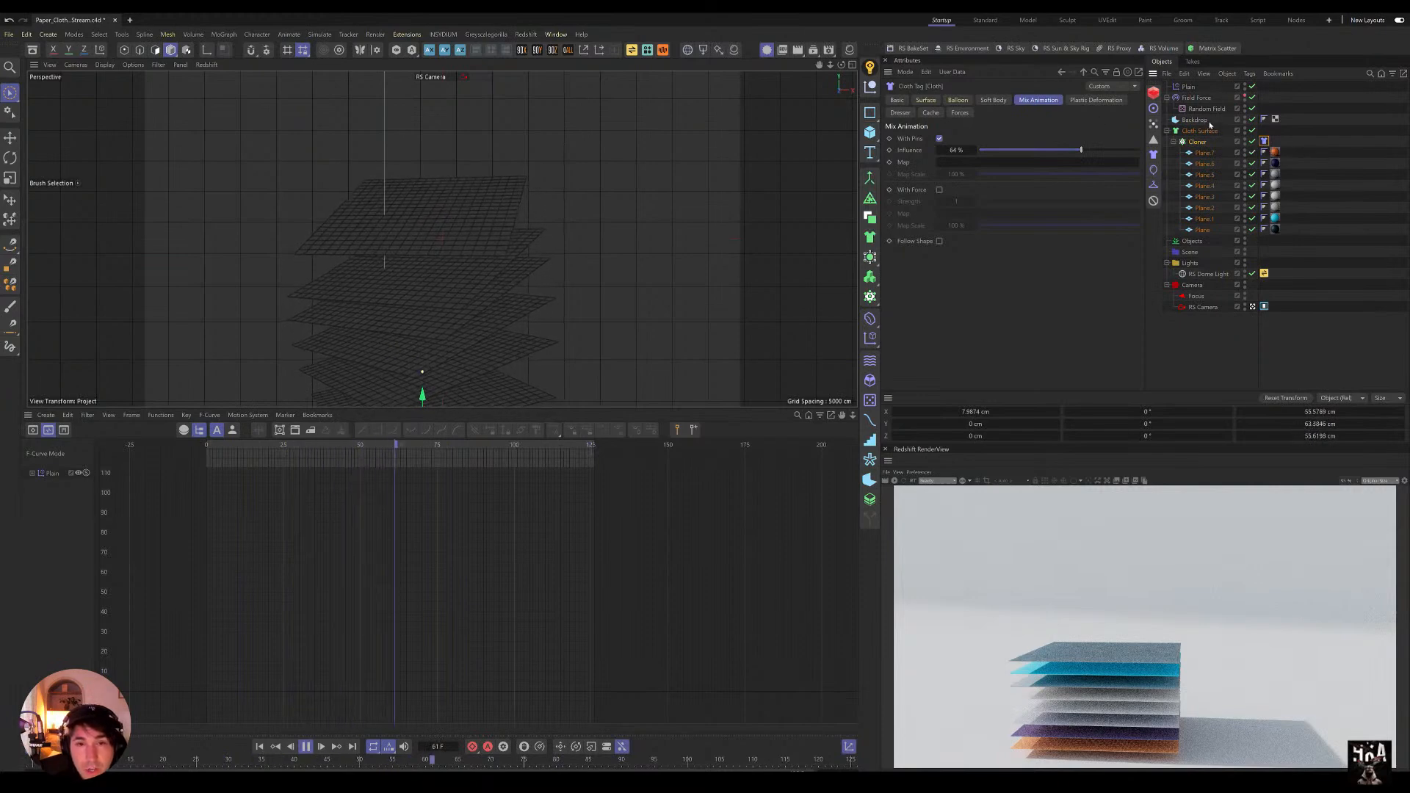
Step: Set the cloth tag's Stretchiness and Bendiness to 200 in its surface settings
click(926, 100)
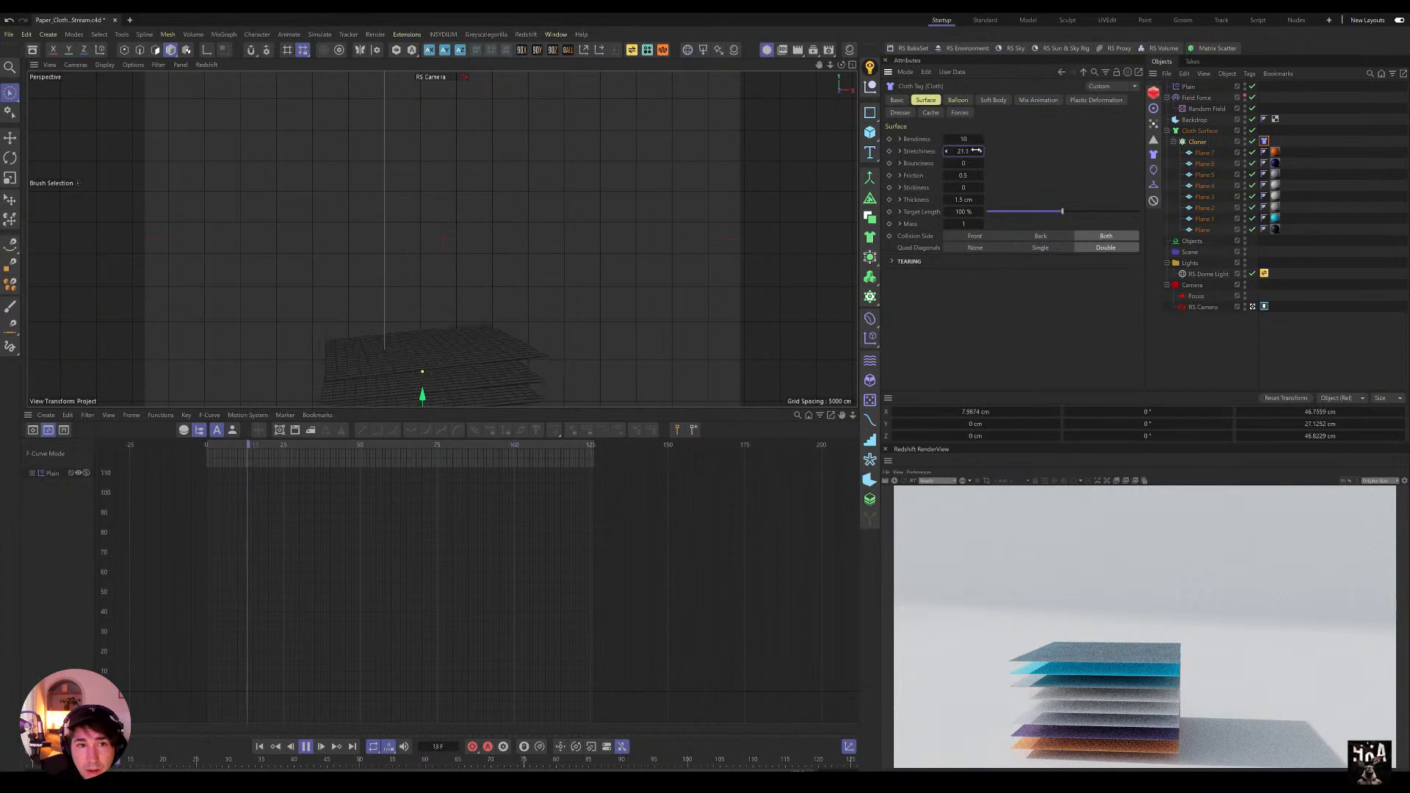
click(964, 151)
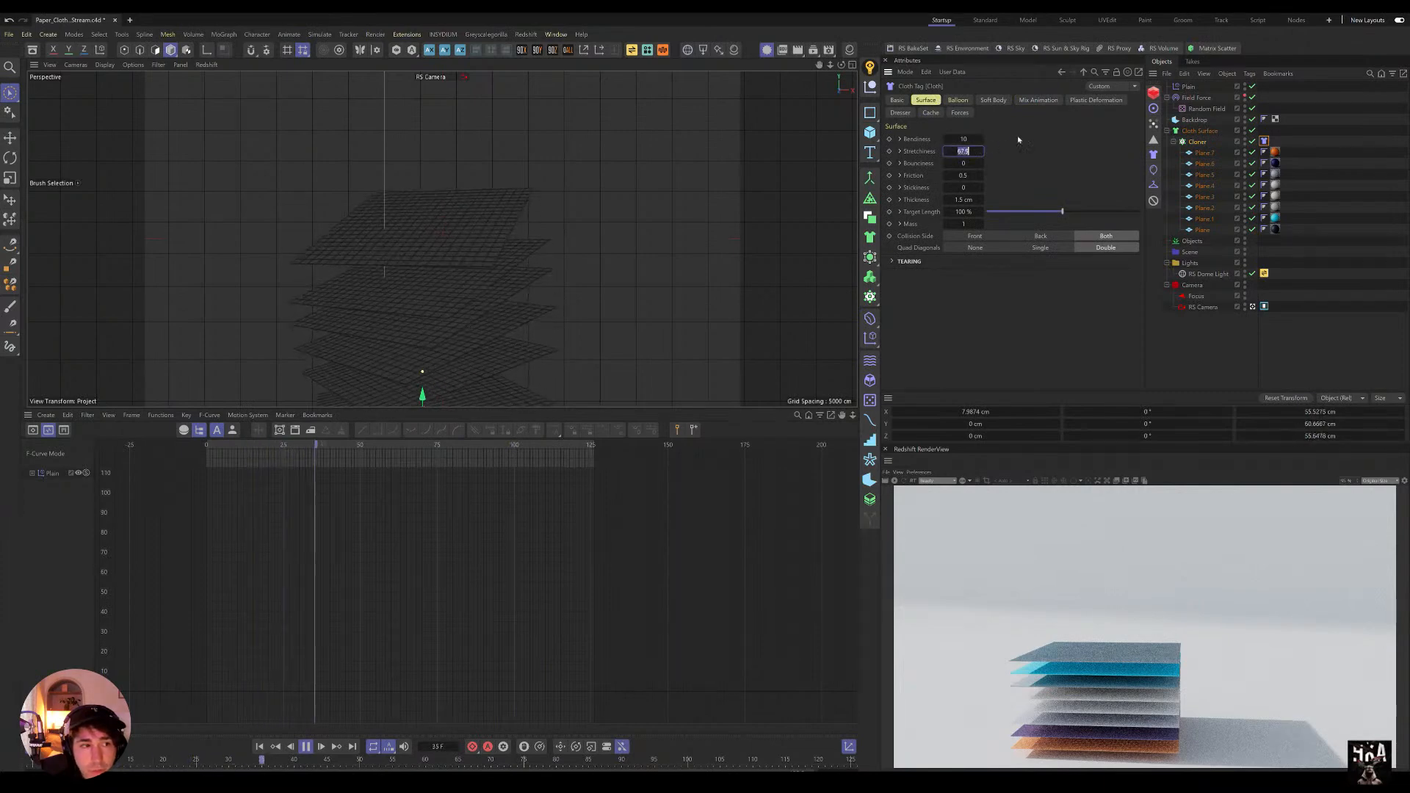
text(22)
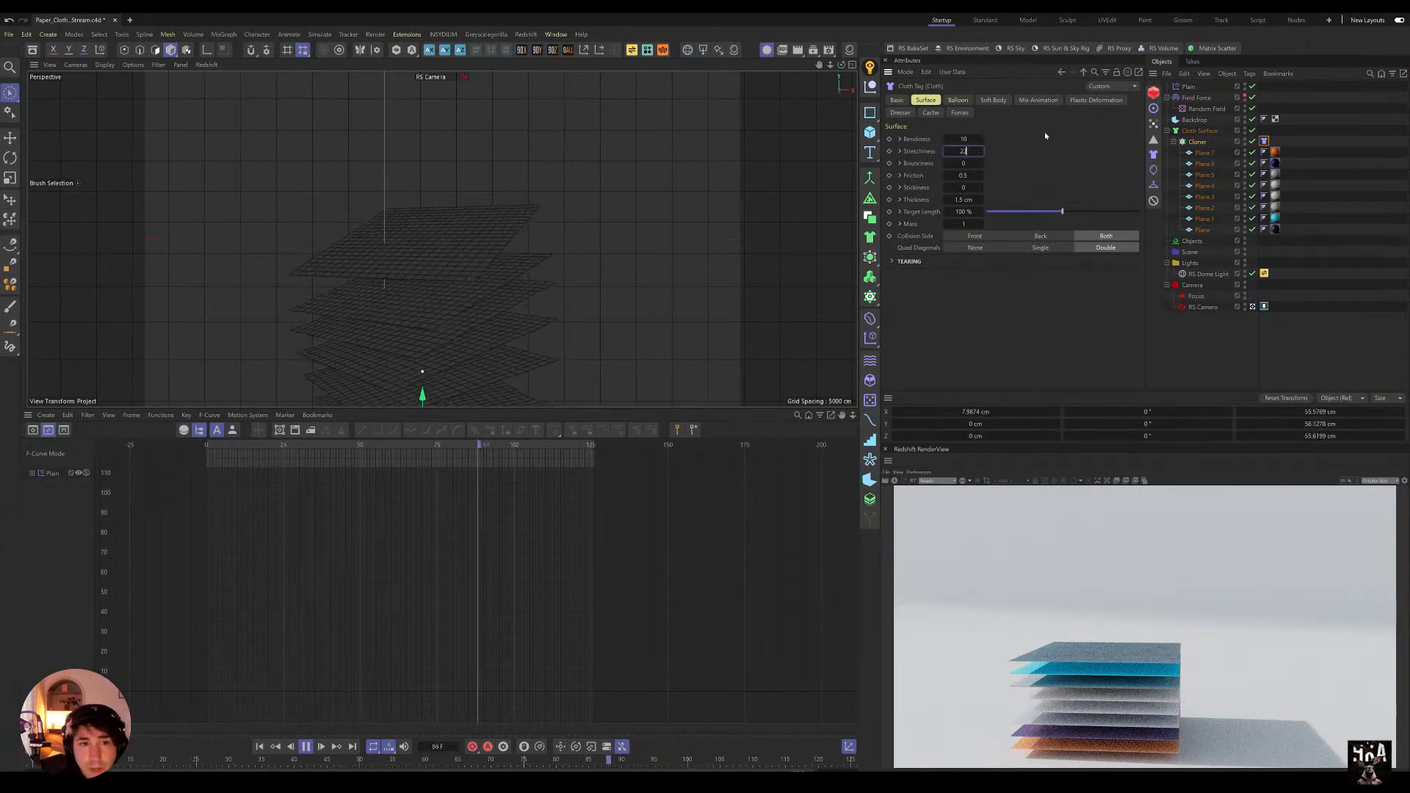
text(00)
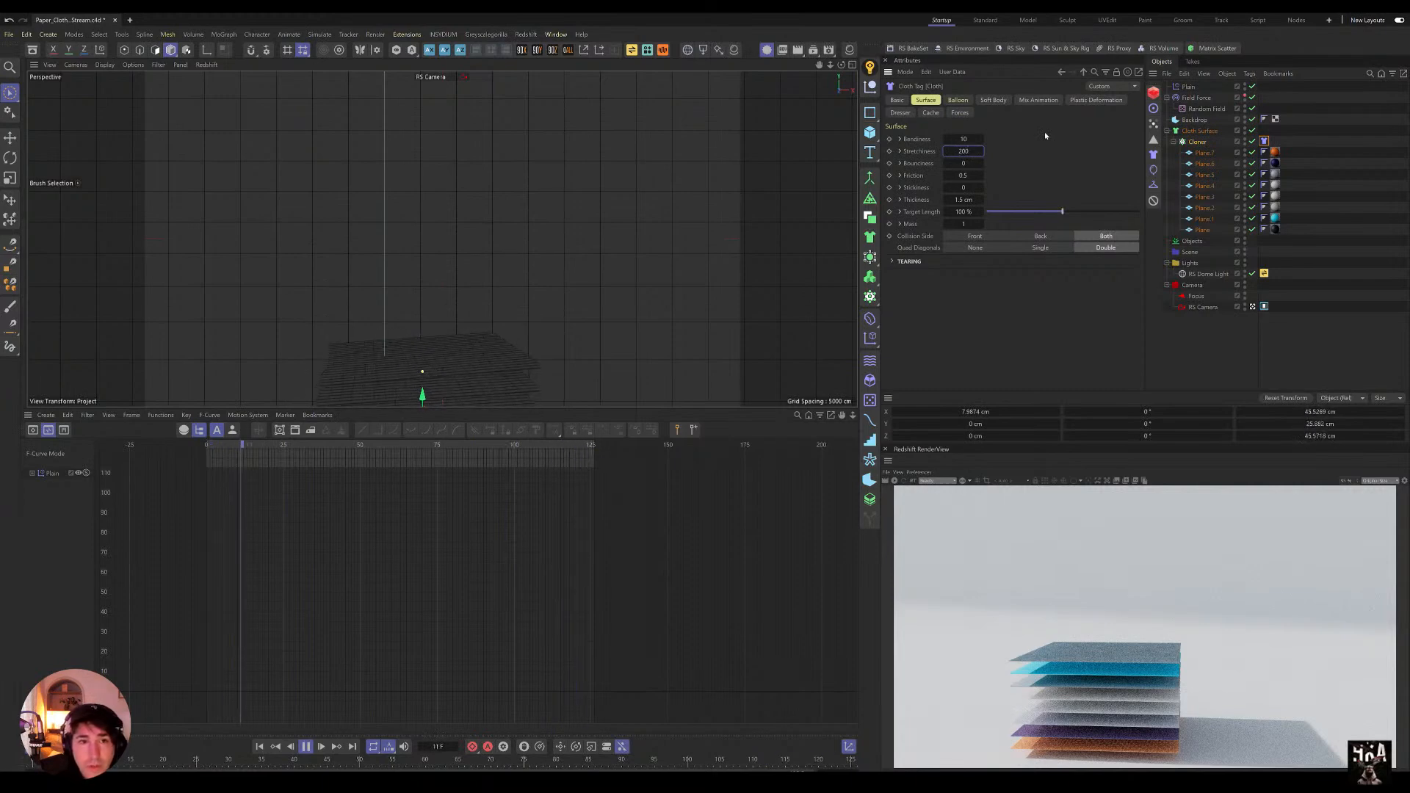
key(Return)
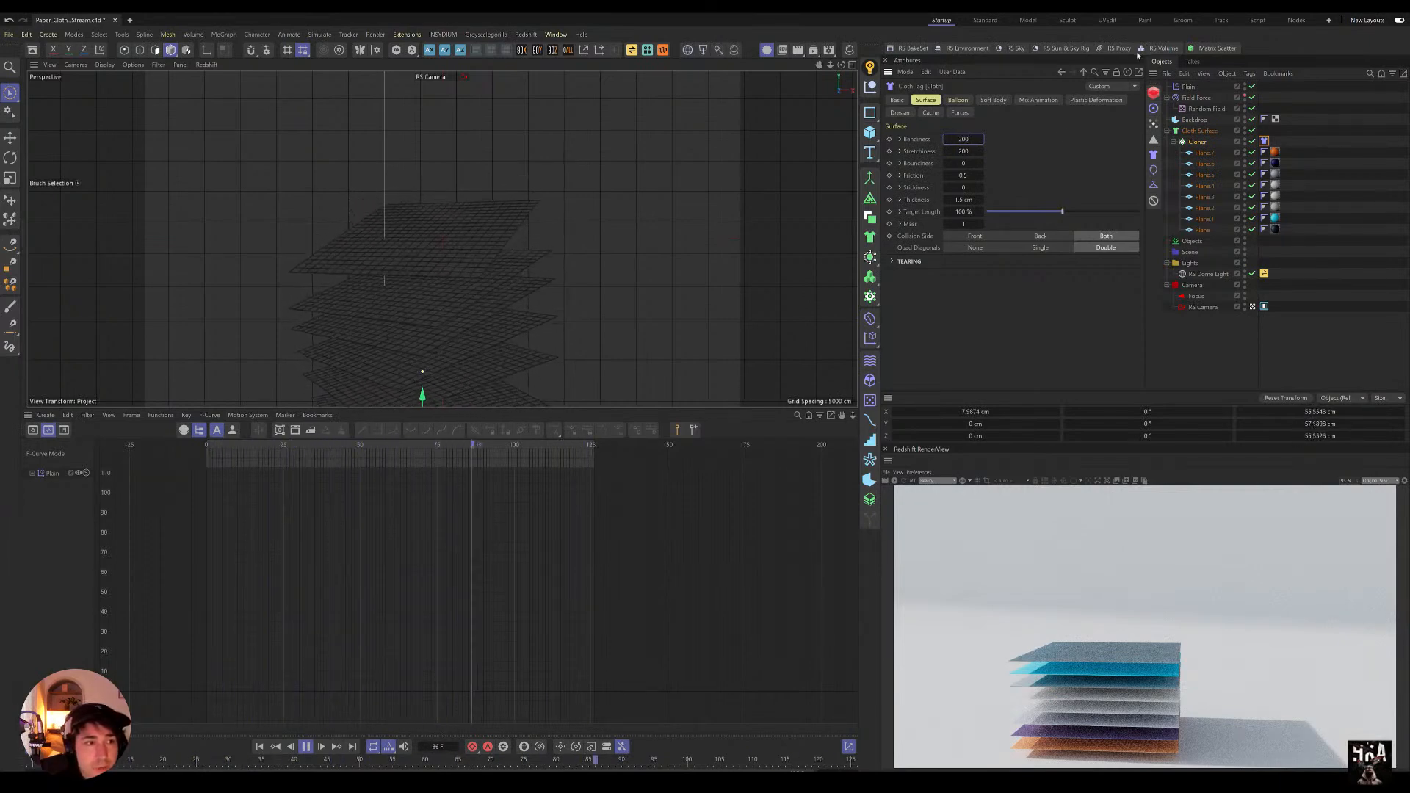
Step: Raise the Field Force strength to about 960 and set its Random Field noise scale to 2000%
click(1198, 97)
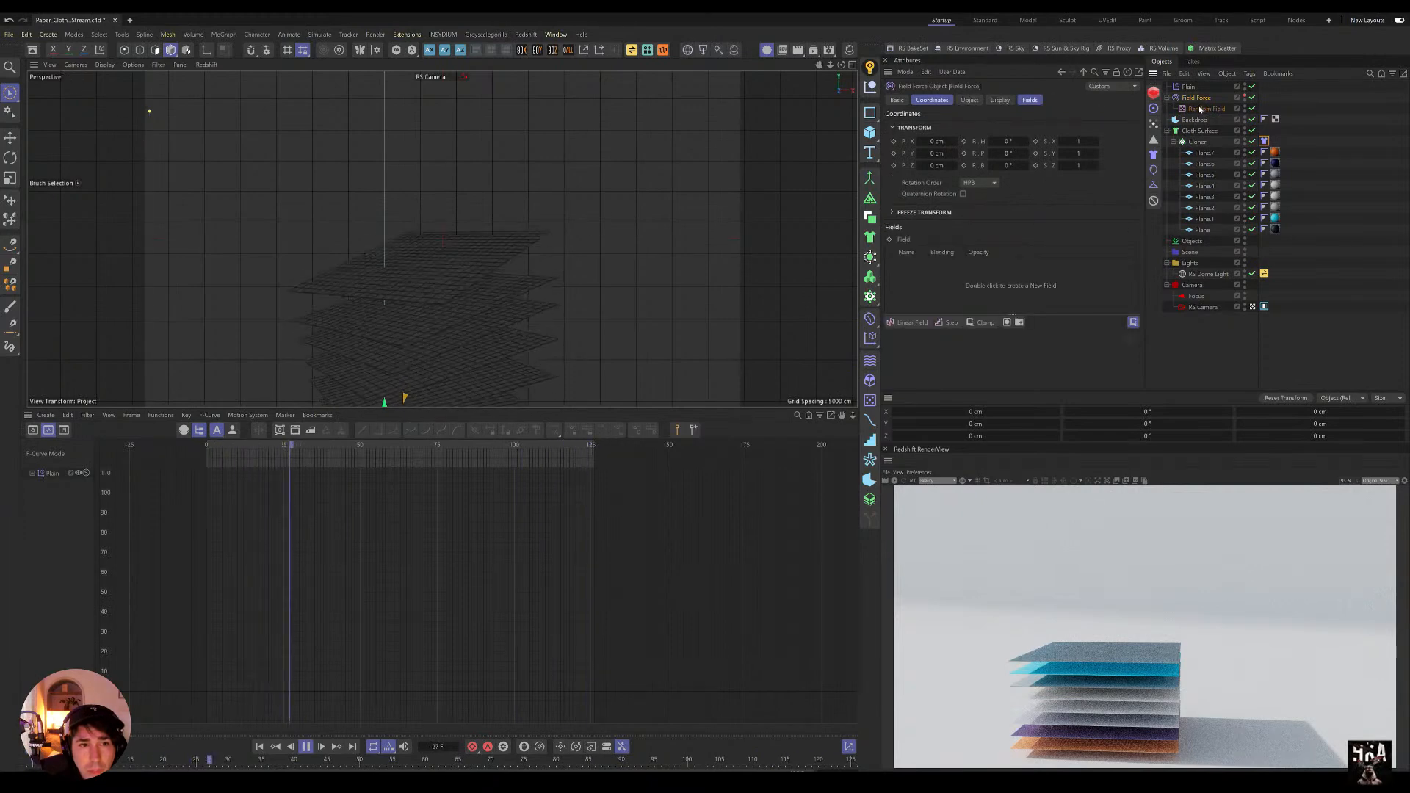
click(969, 100)
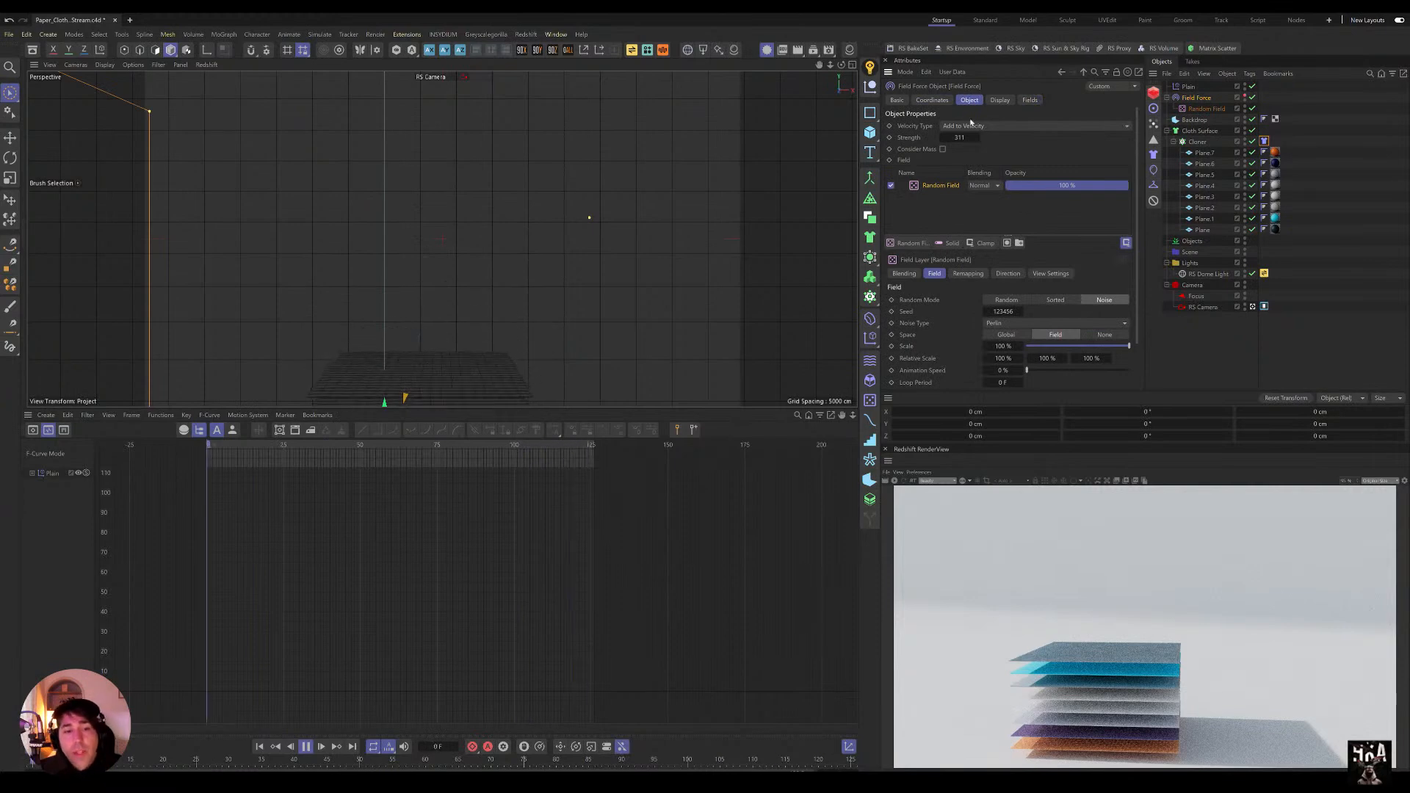
drag(953, 138, 958, 137)
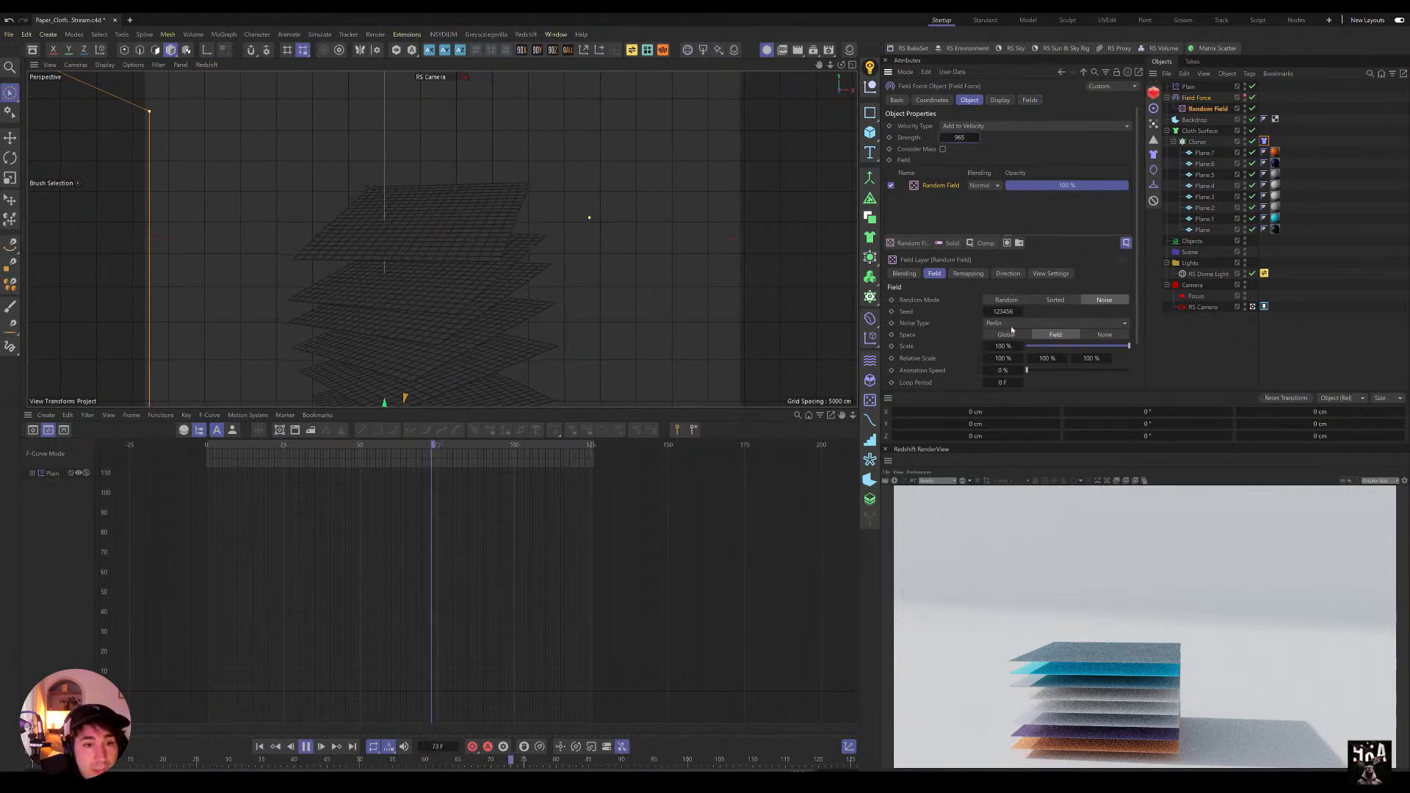
drag(1046, 348, 1042, 346)
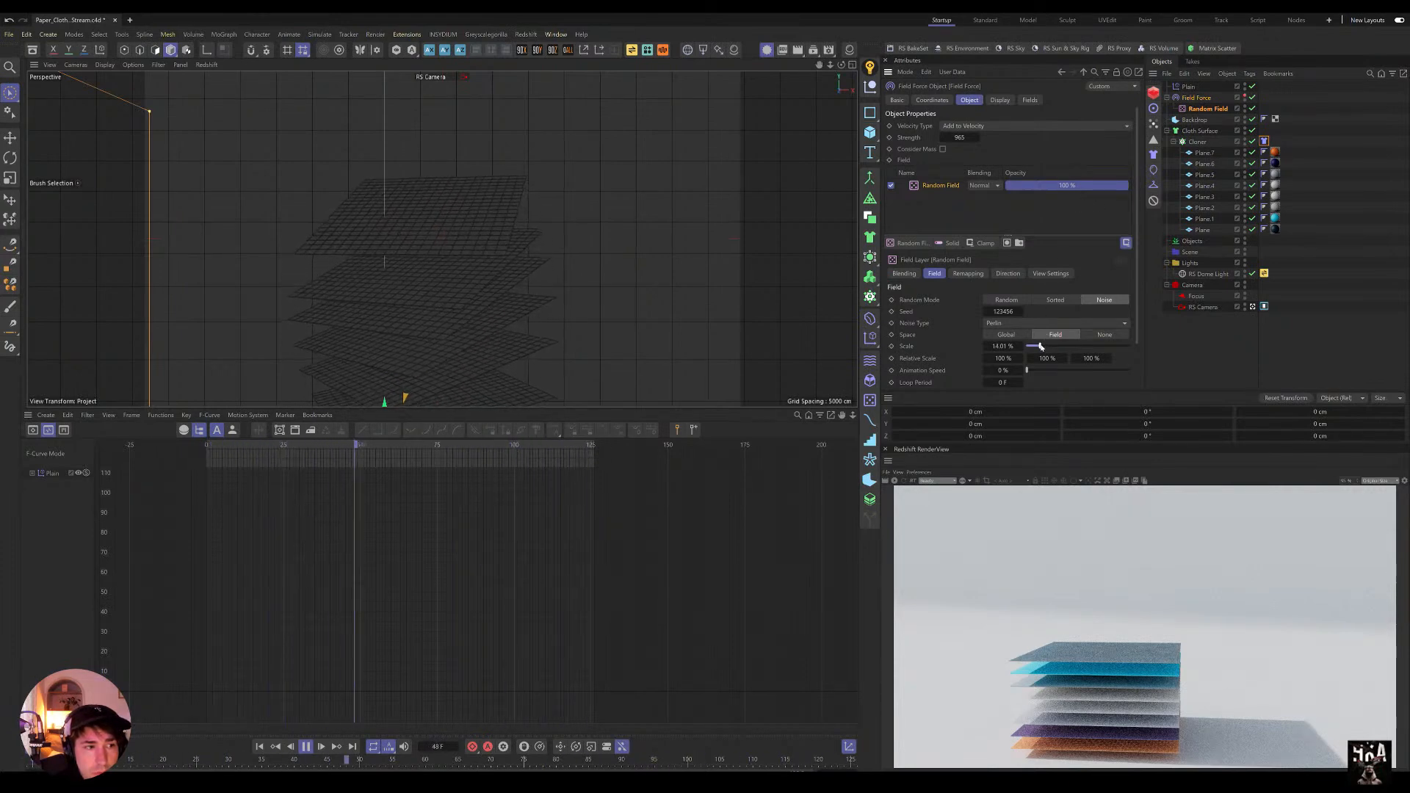
double_click(1005, 346)
text(2000)
key(Return)
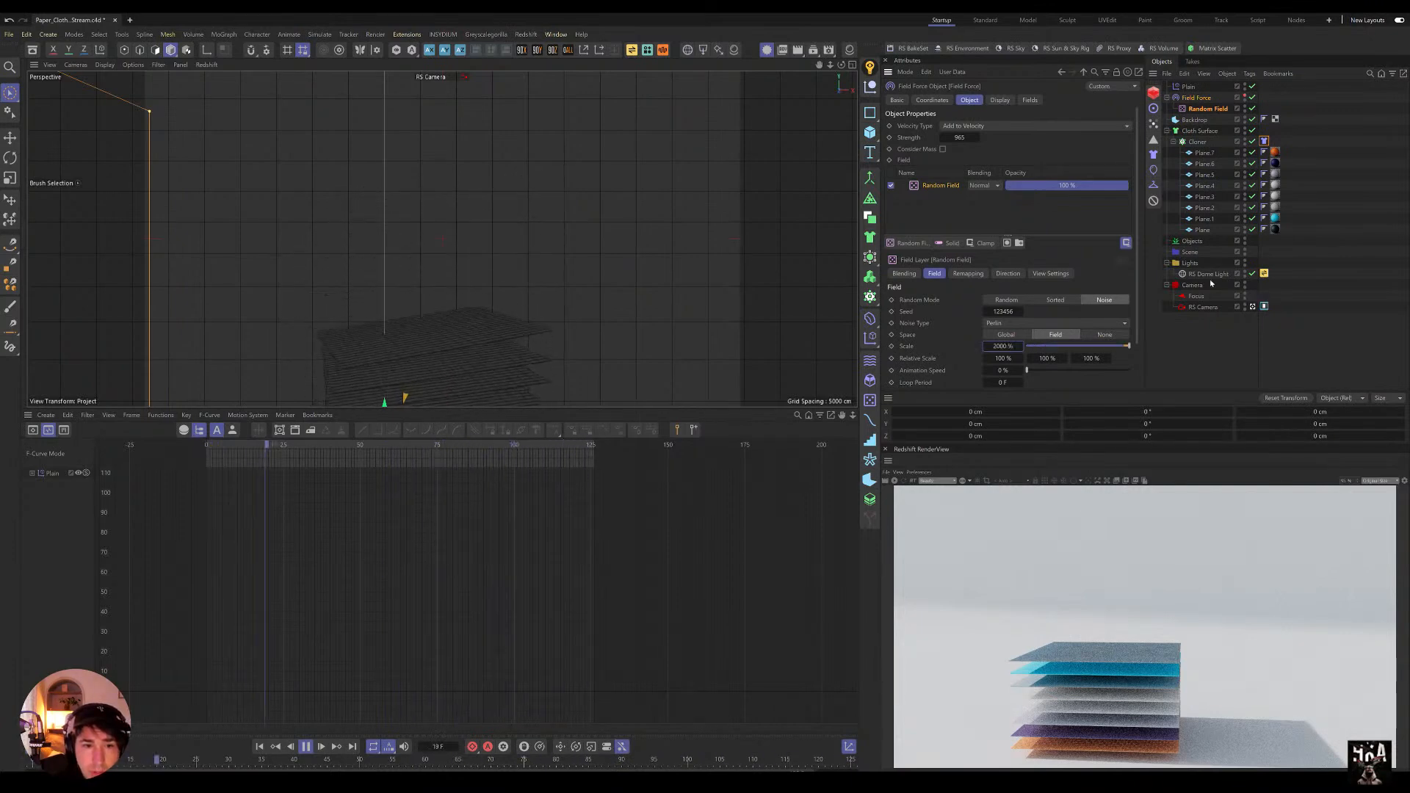
click(305, 746)
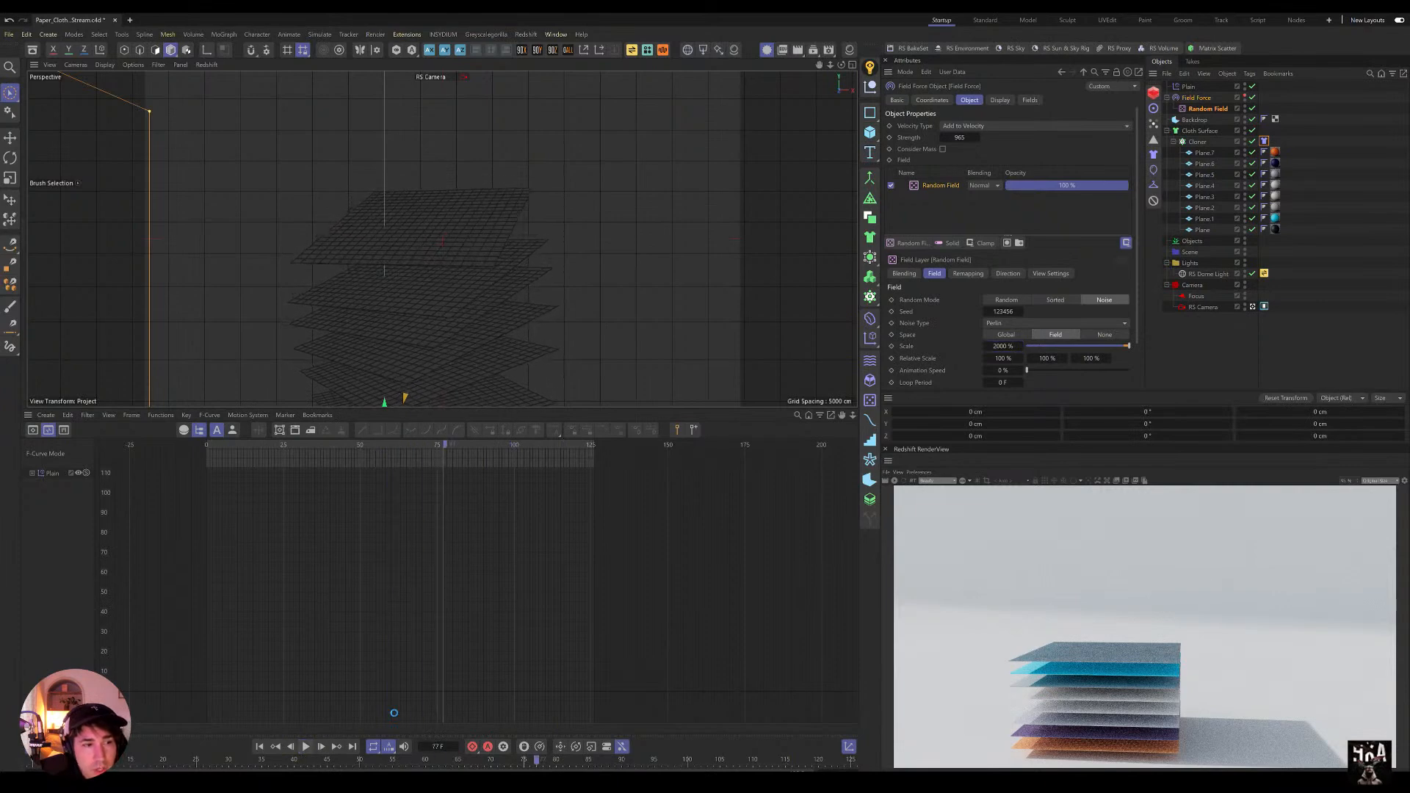
Step: Review the Cloner's cloth tag surface settings and replay the simulation from the first frame
click(1265, 144)
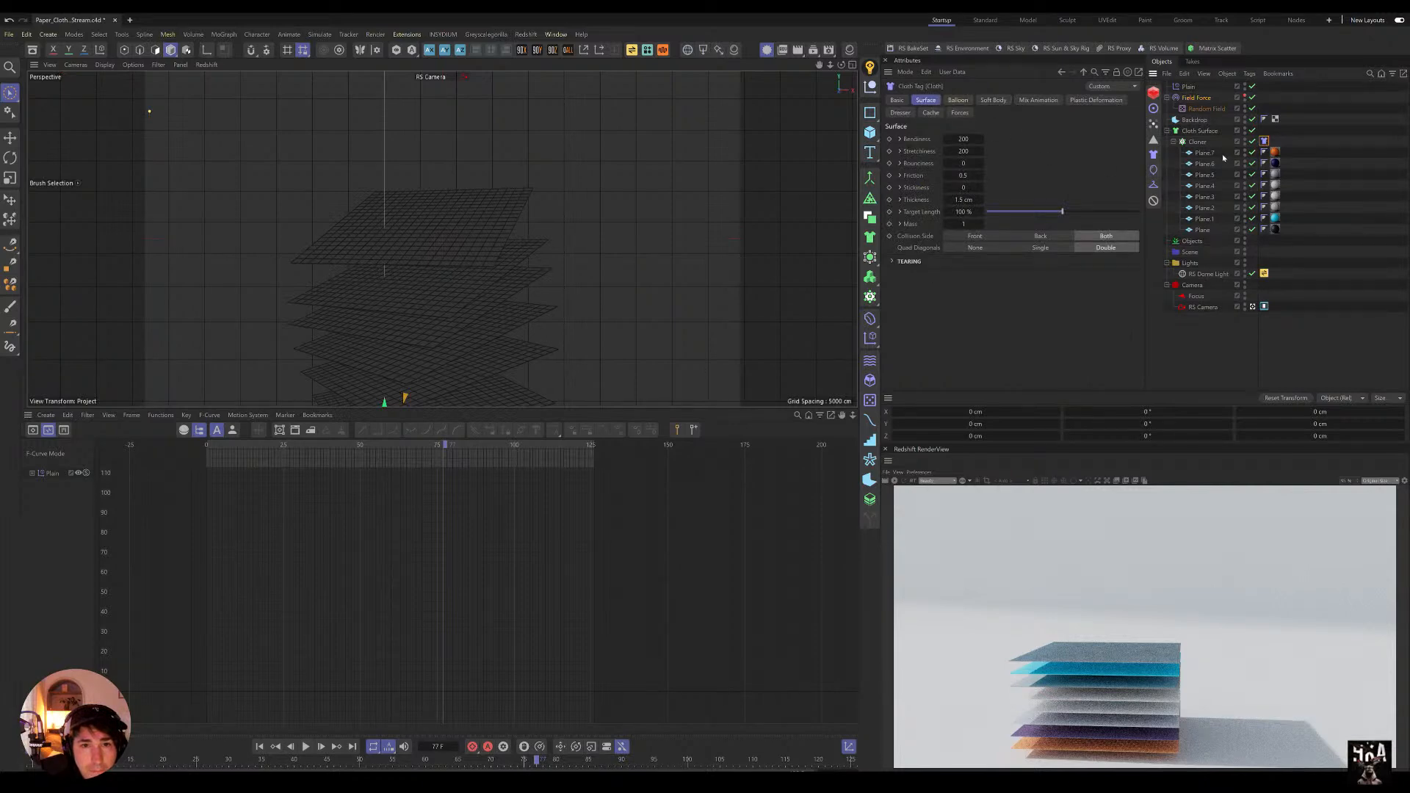
drag(444, 446, 122, 614)
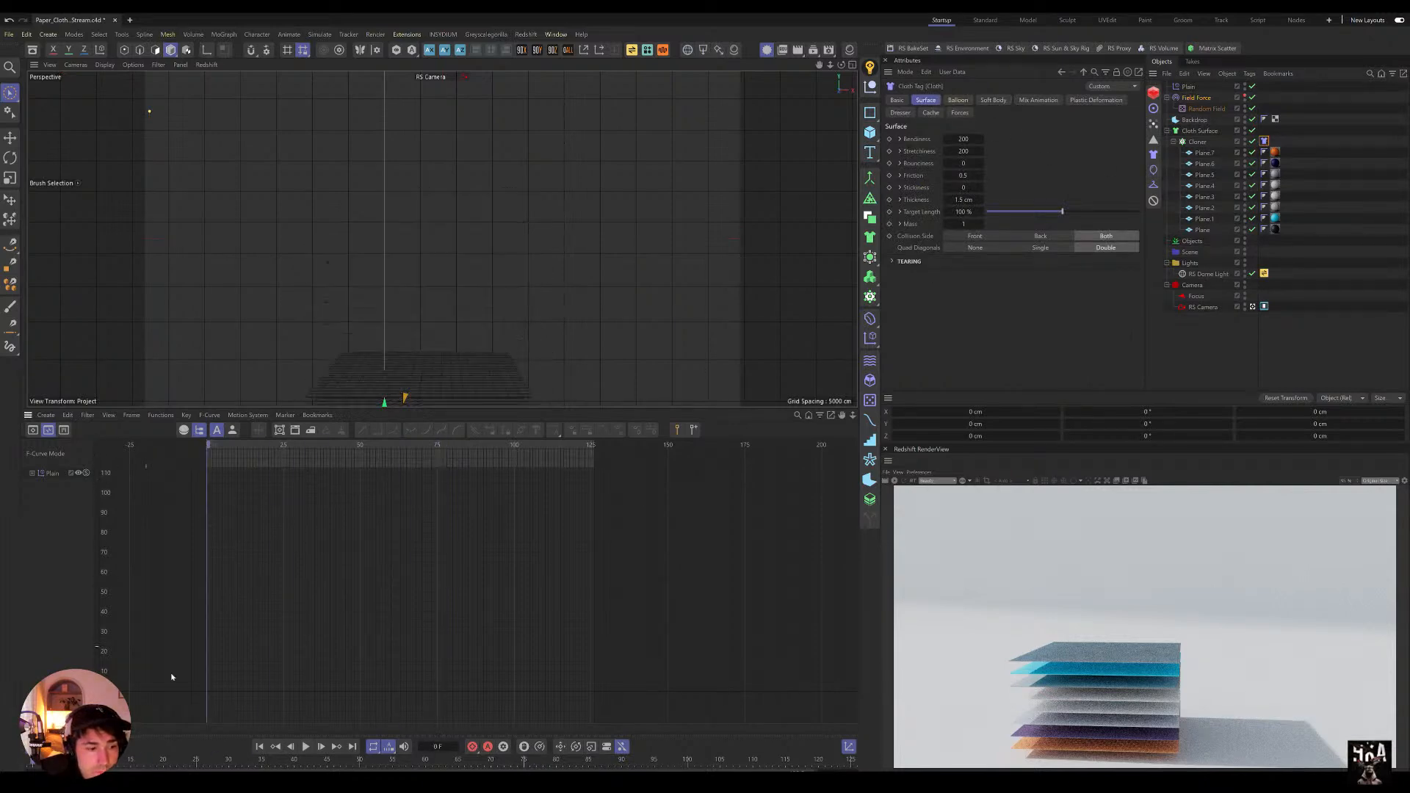
click(307, 747)
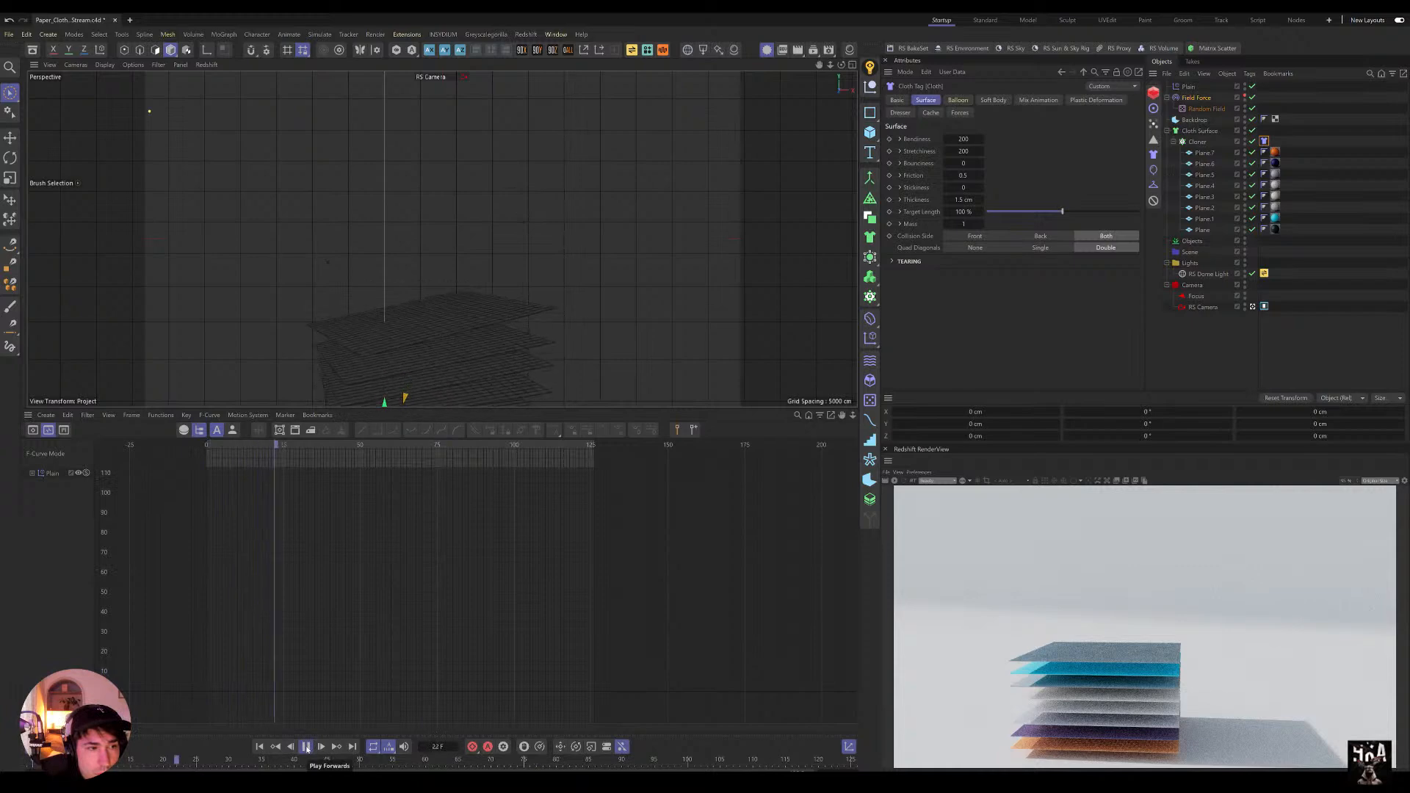
click(307, 747)
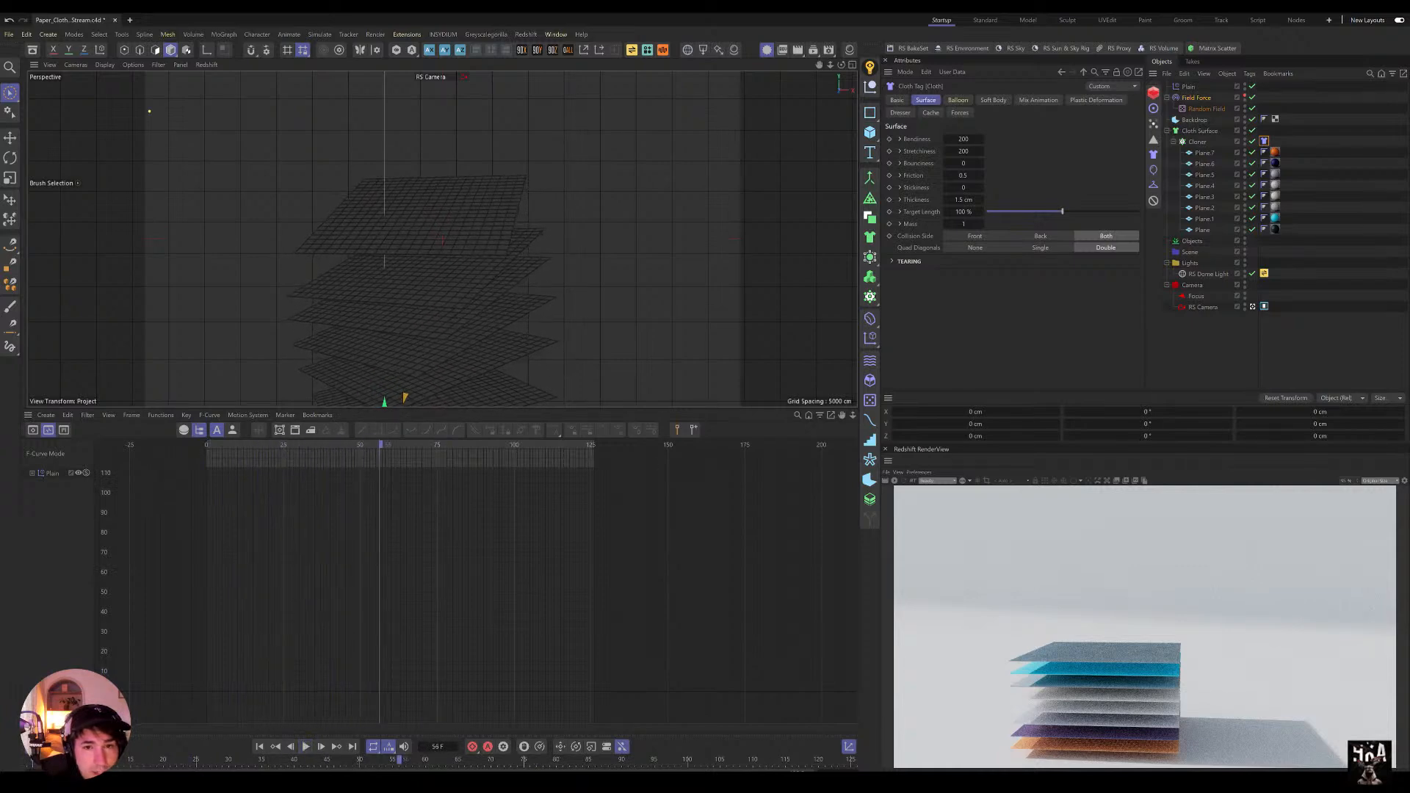
Step: Set the Cloth Surface subdivisions to 2 and replay the simulation from the first frame
click(1198, 131)
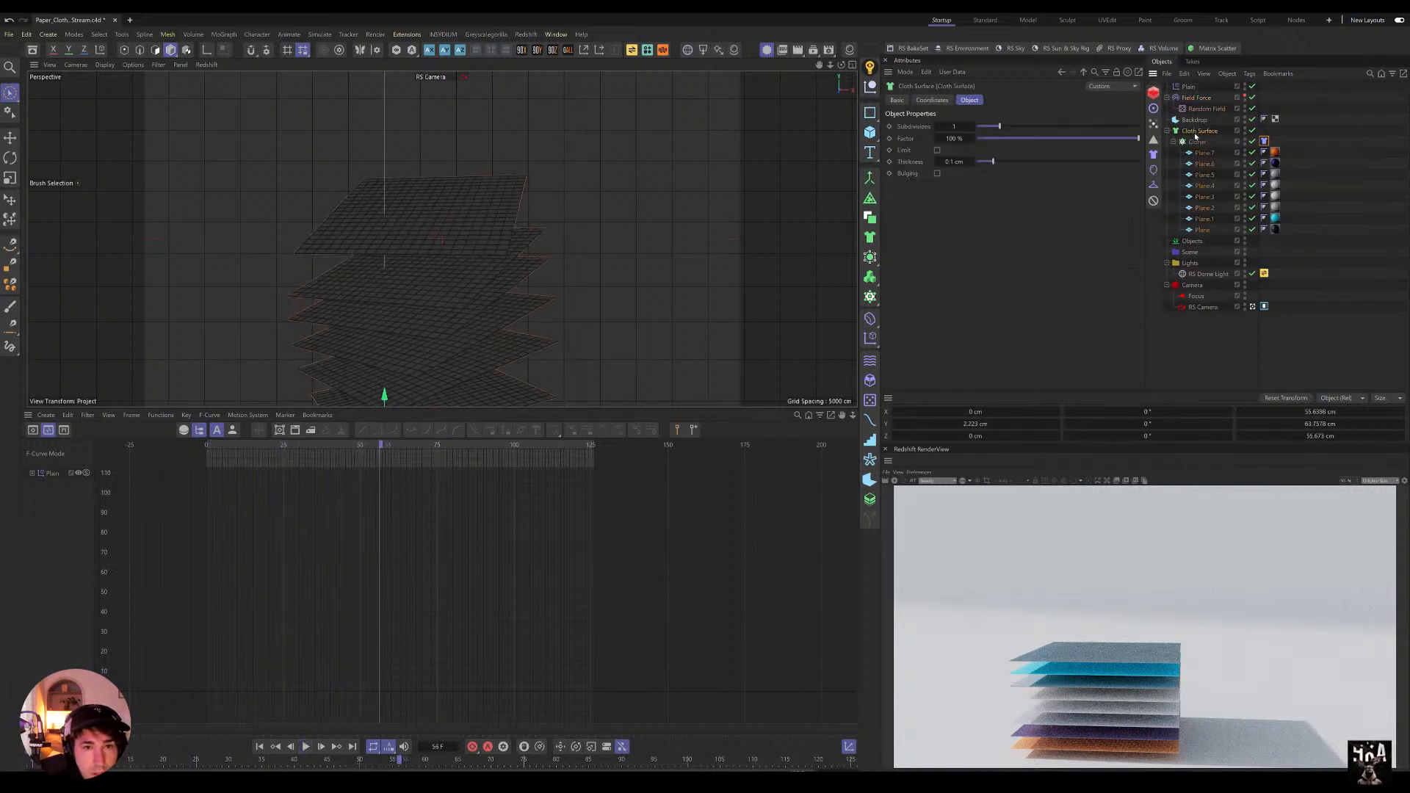
click(971, 126)
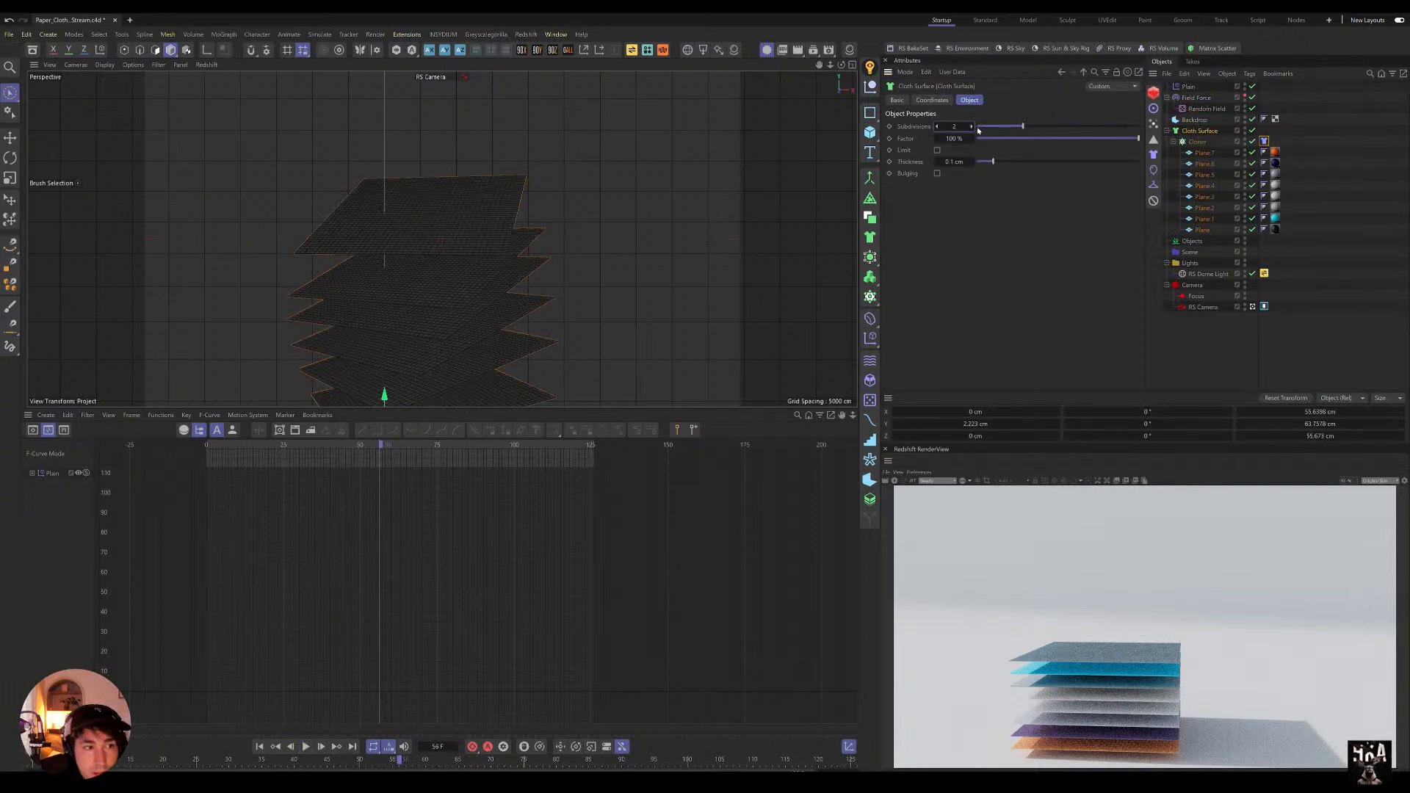
click(259, 747)
click(306, 747)
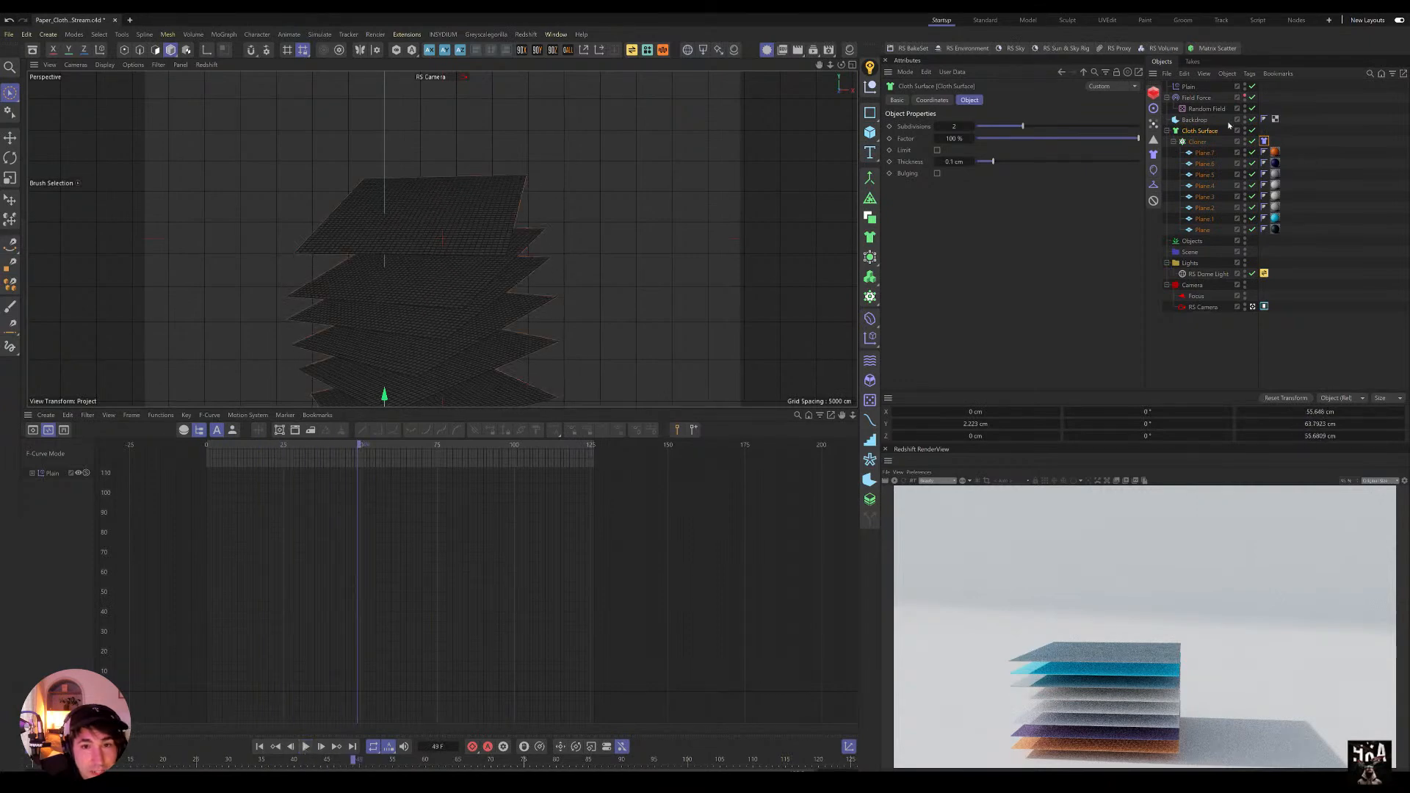
Step: Lower the With Pos mix animation Influence on the Cloner's cloth tag to 57%, checking the motion in playback
click(1263, 141)
click(1038, 100)
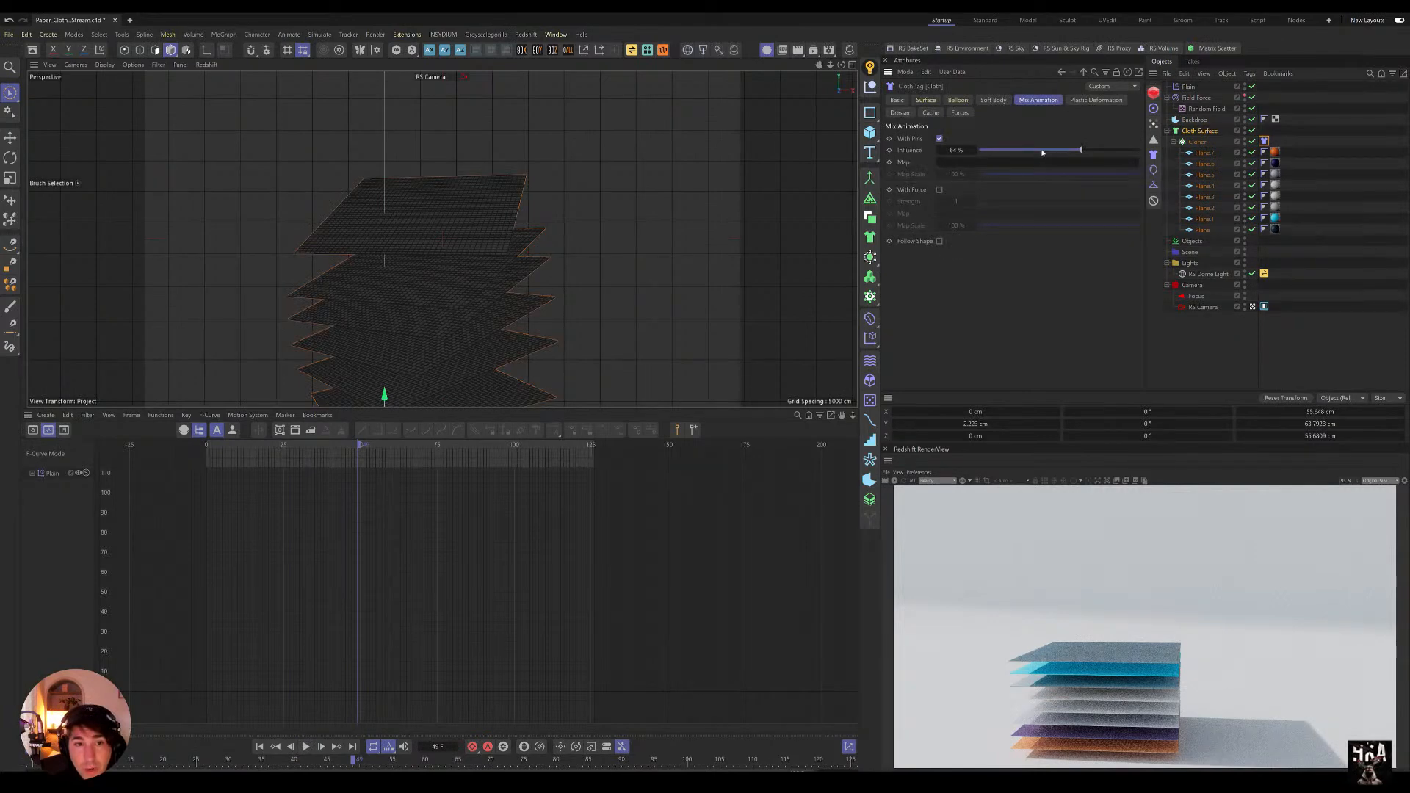
click(261, 746)
click(306, 747)
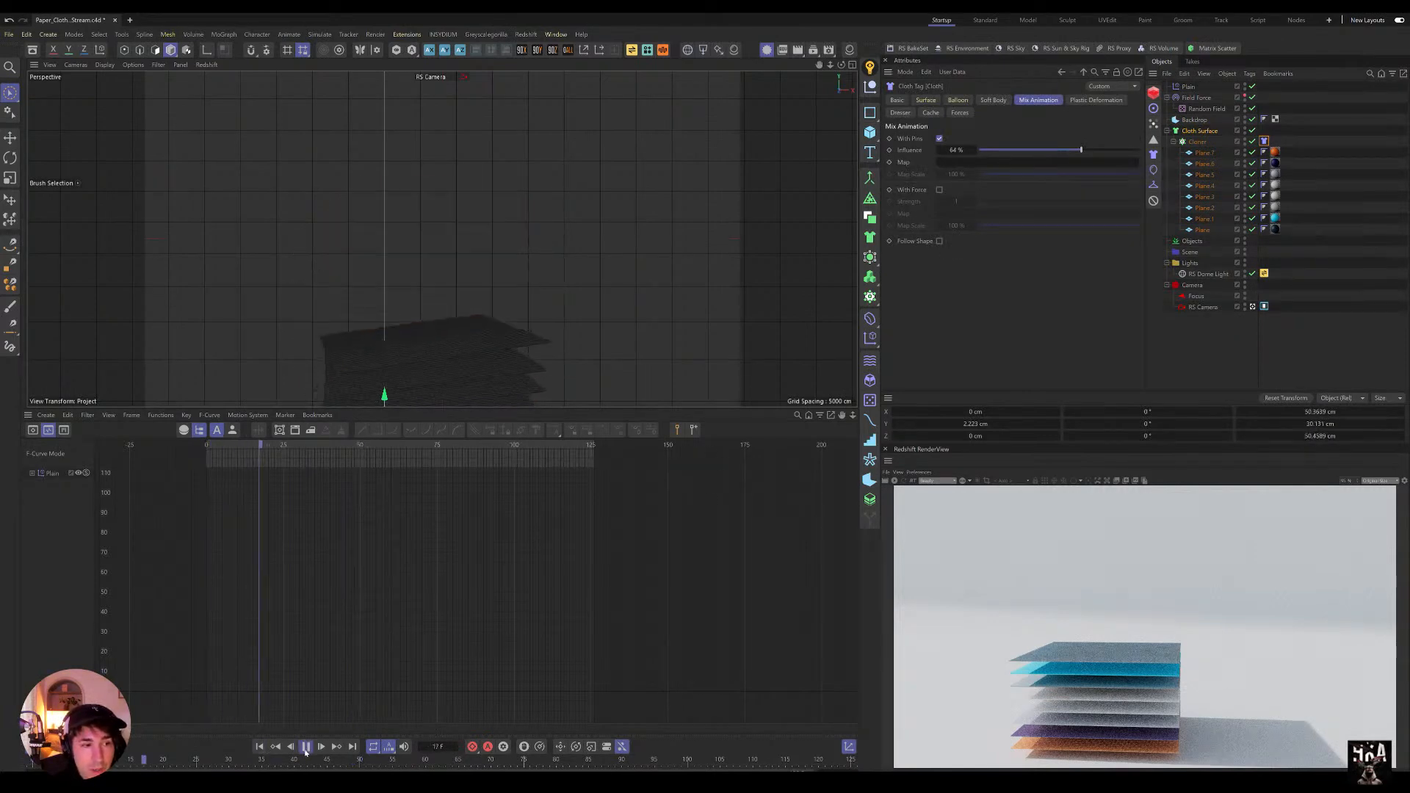
click(305, 748)
drag(1053, 151, 1044, 150)
click(260, 747)
click(306, 747)
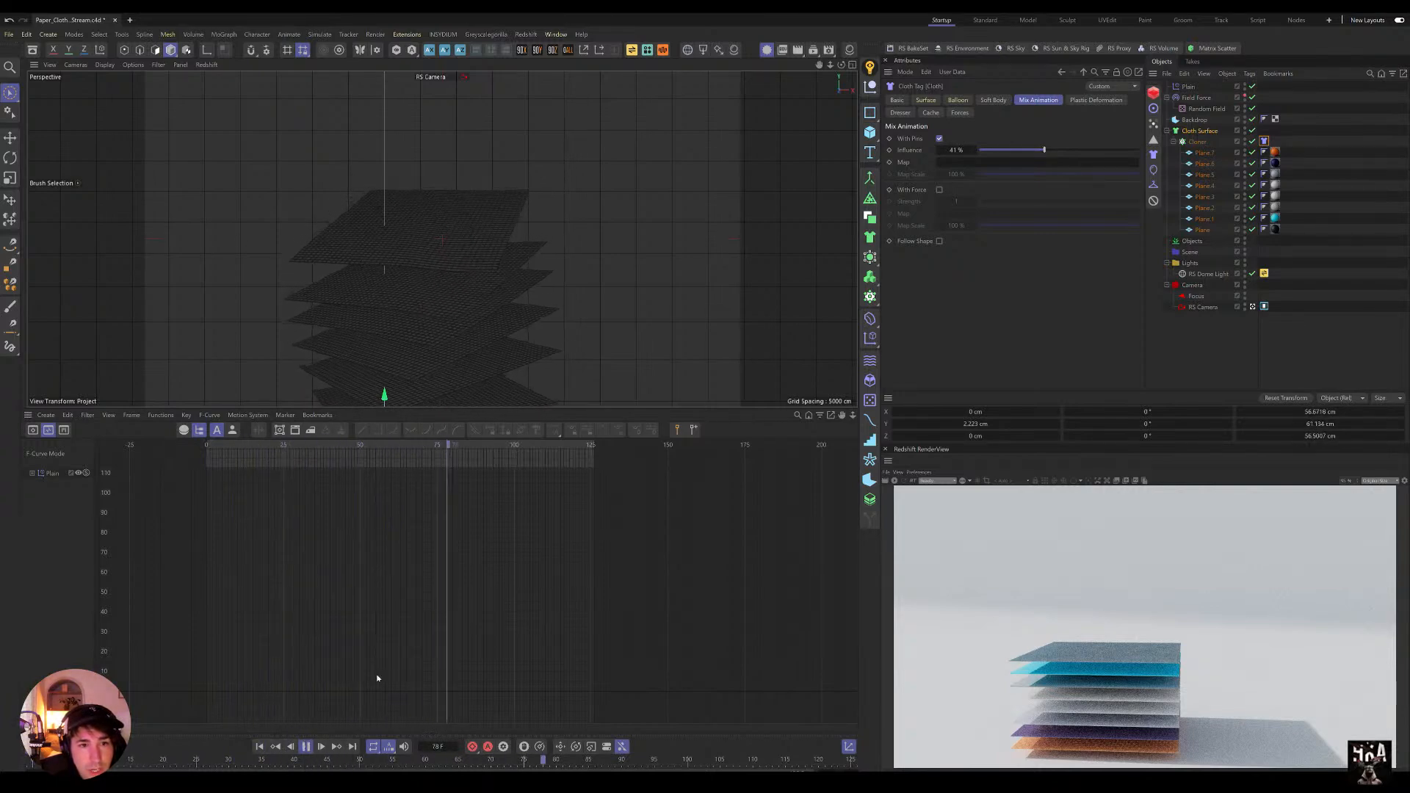
drag(1050, 149, 1057, 150)
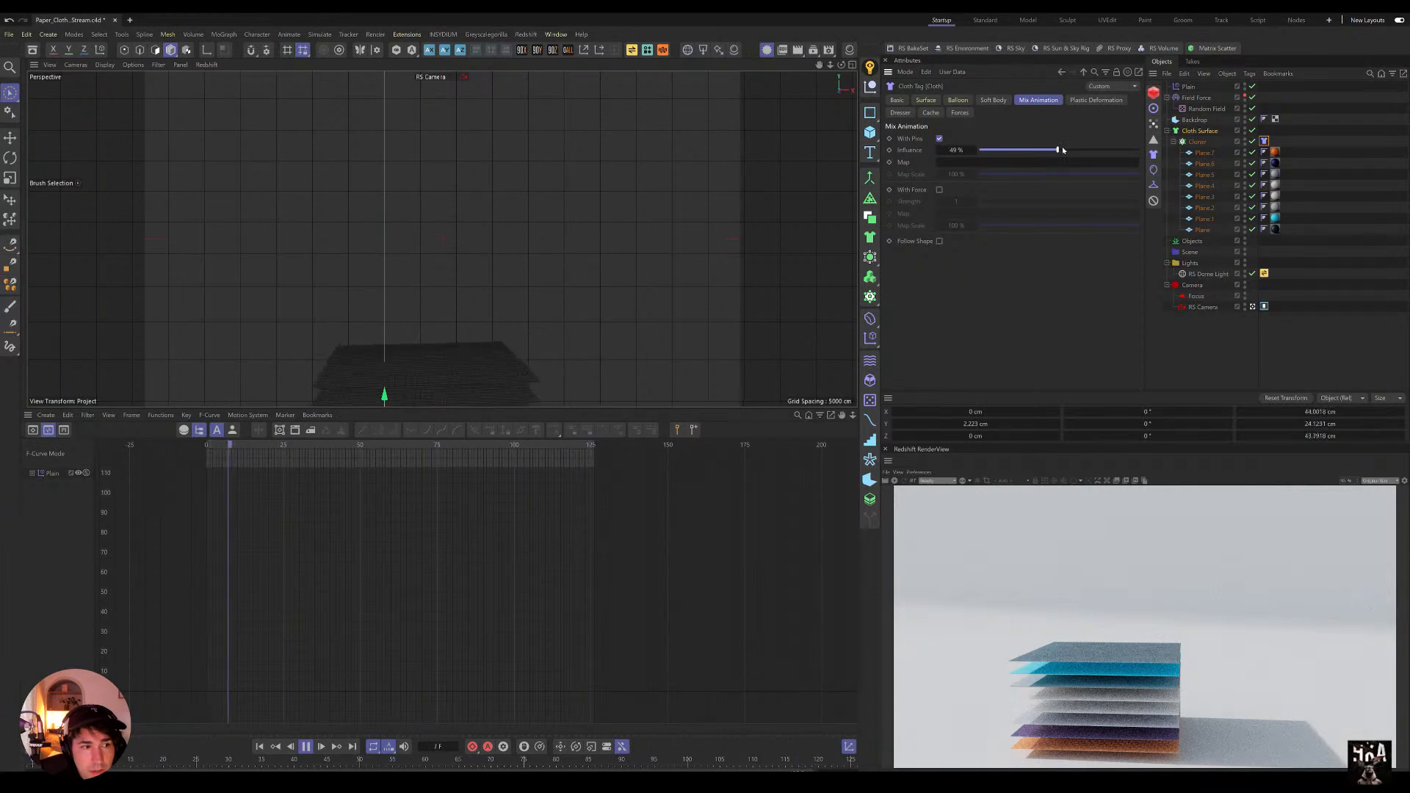
drag(1063, 150, 1070, 149)
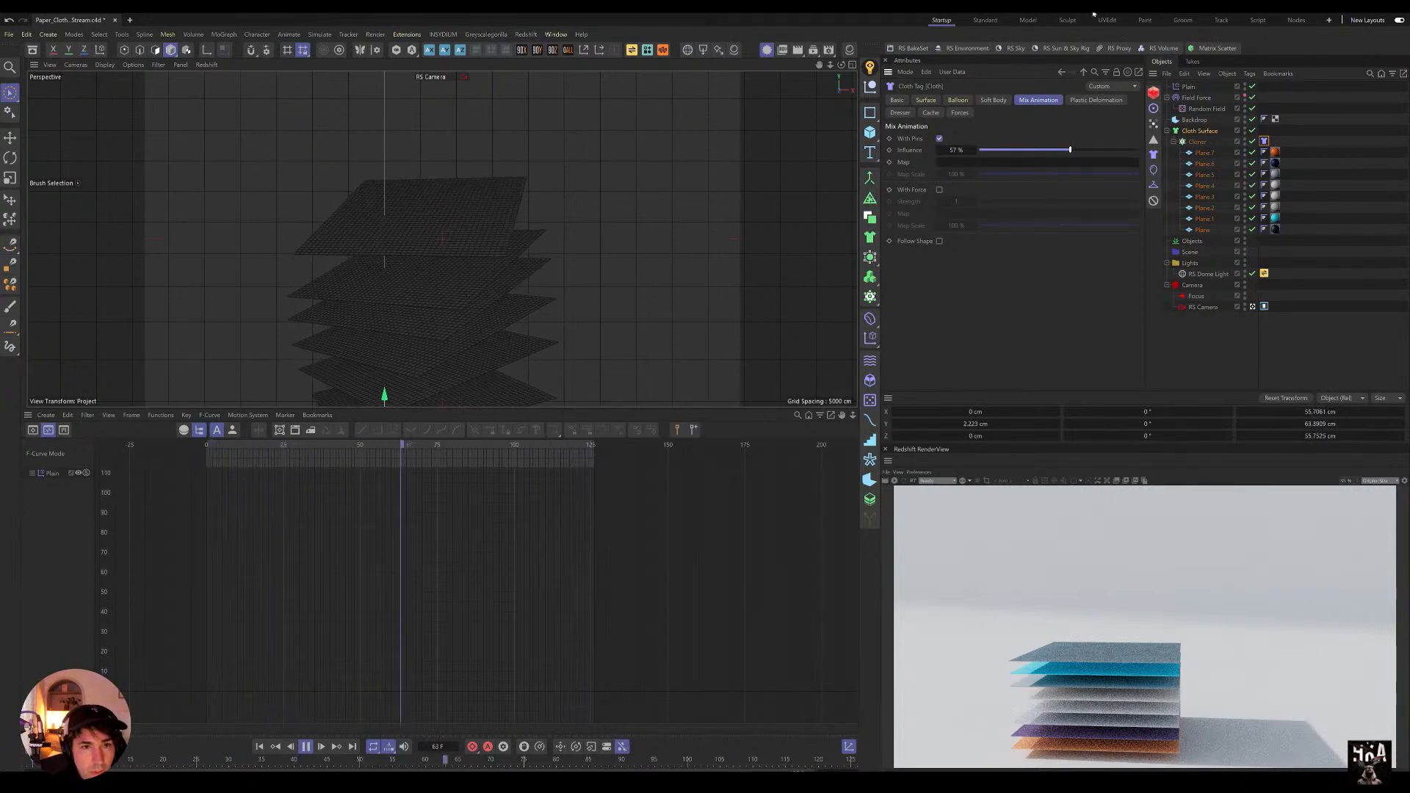
Step: Set the cloth tag's Bendiness to 2000 in its surface settings
click(925, 100)
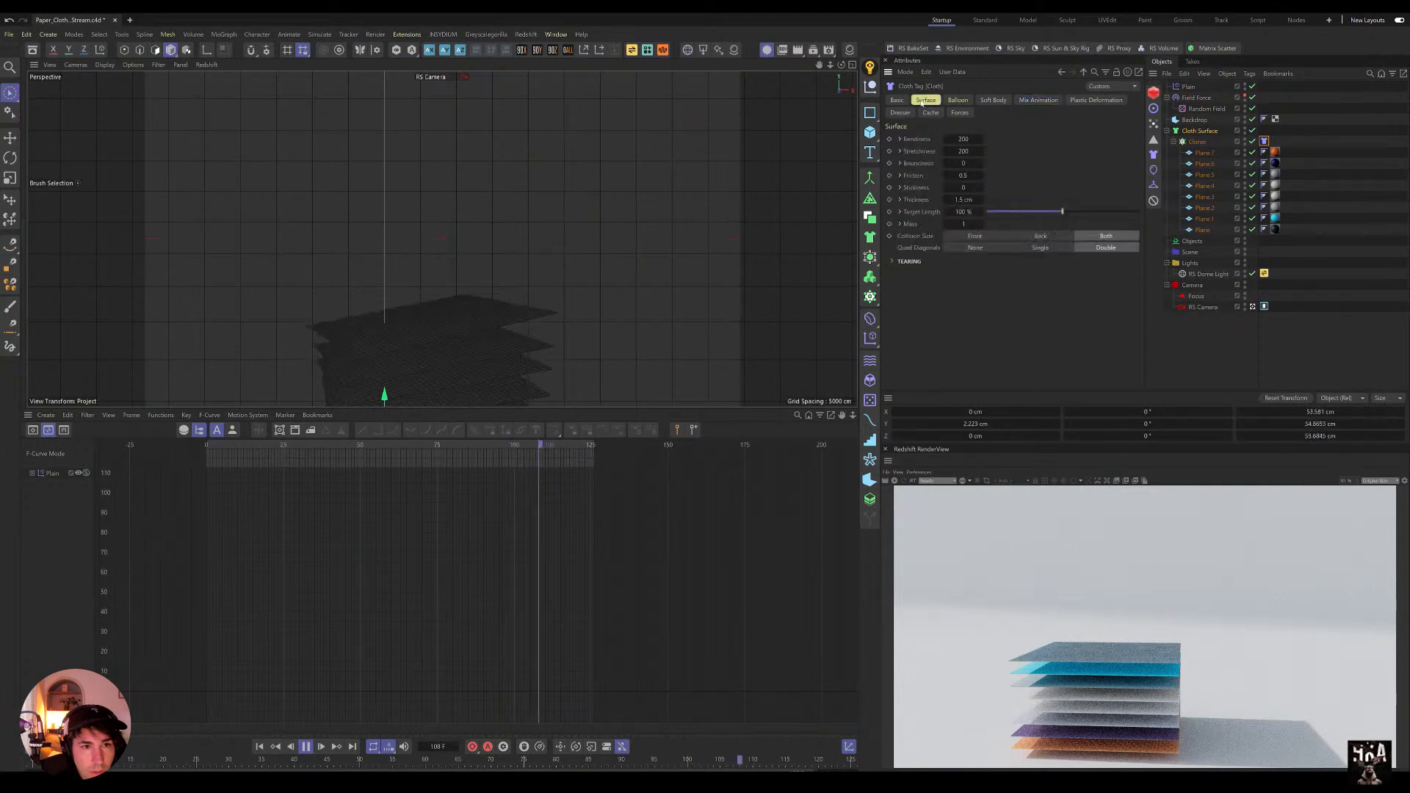
text(2000)
key(Return)
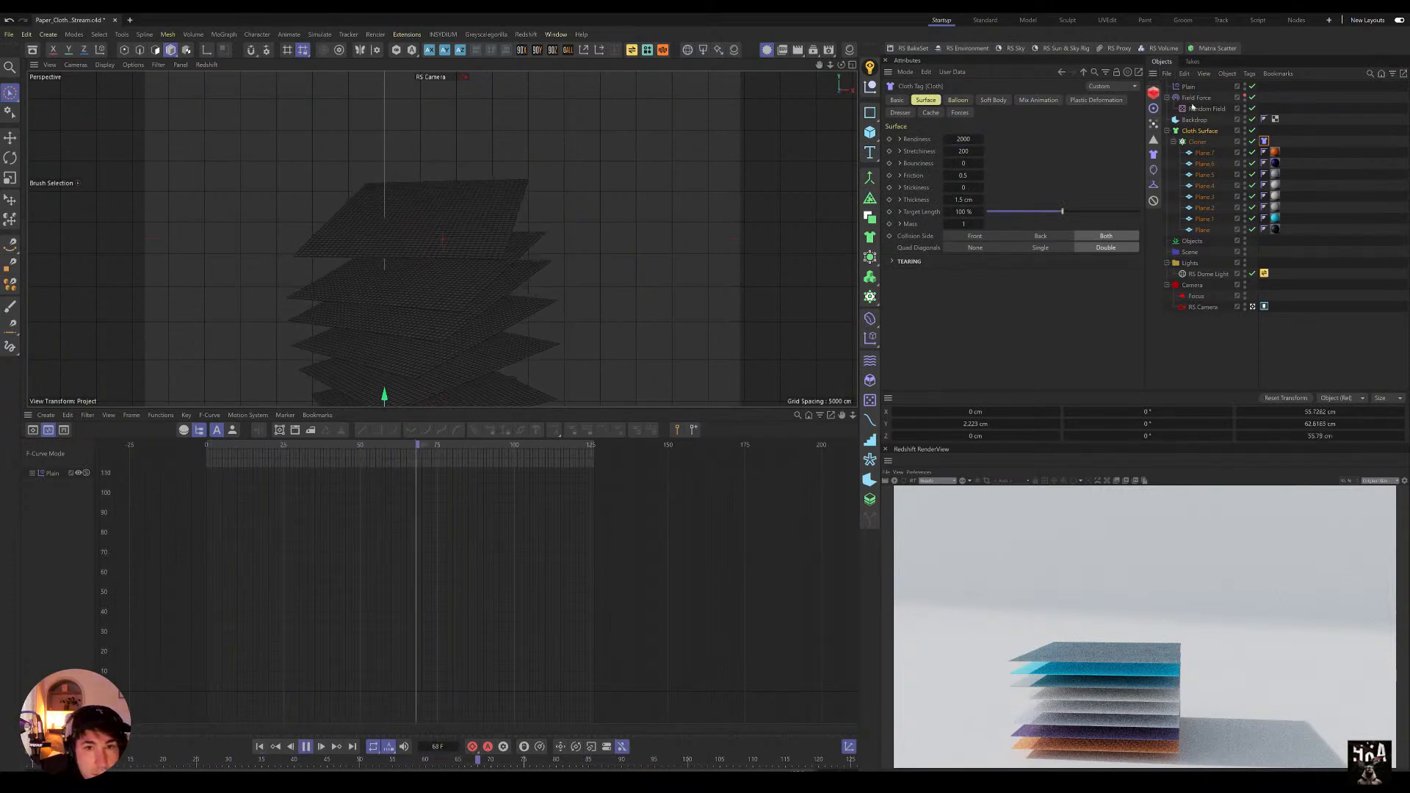
Step: Set the Field Force strength to 1848 and its Random Field scale to 1940%, and stop playback
click(1195, 98)
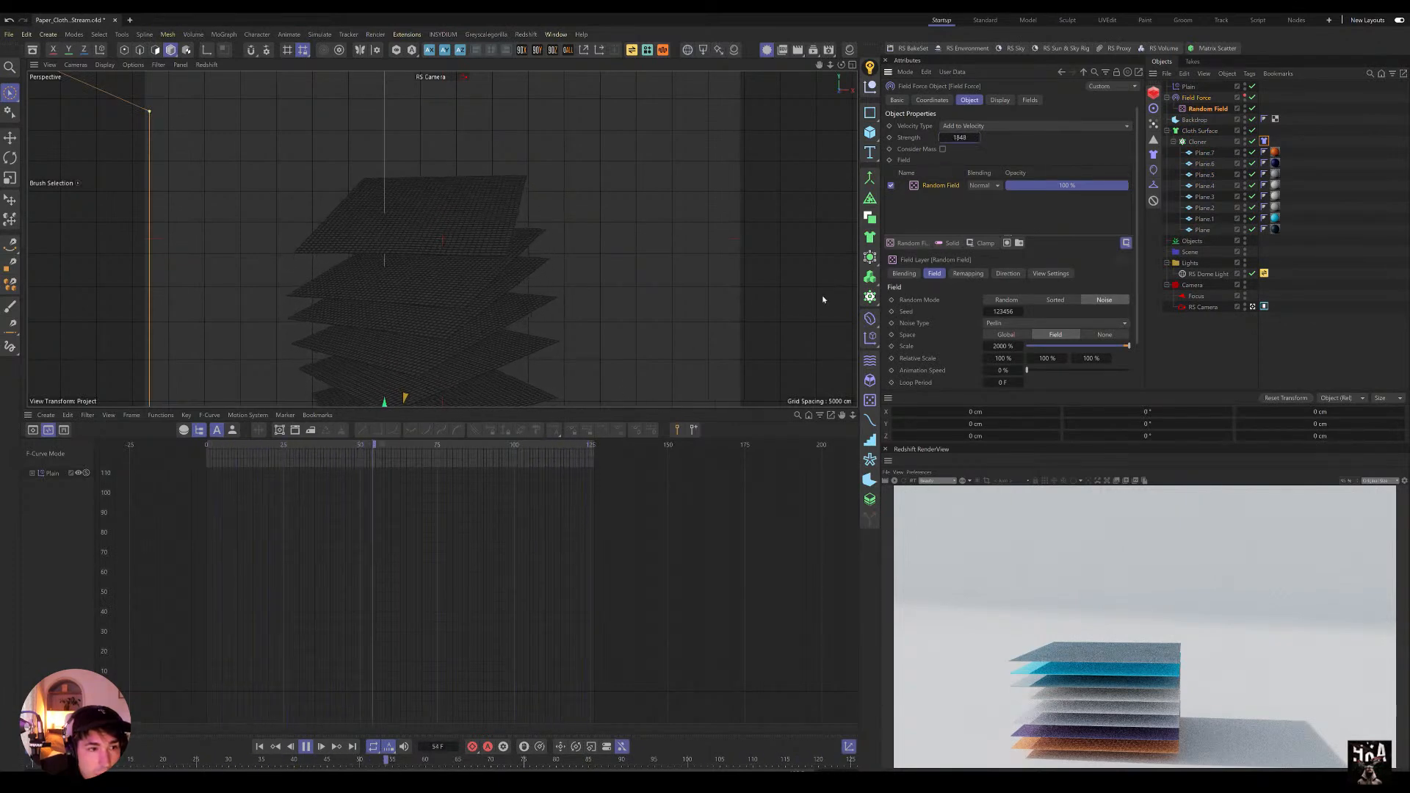
drag(1005, 345, 1003, 346)
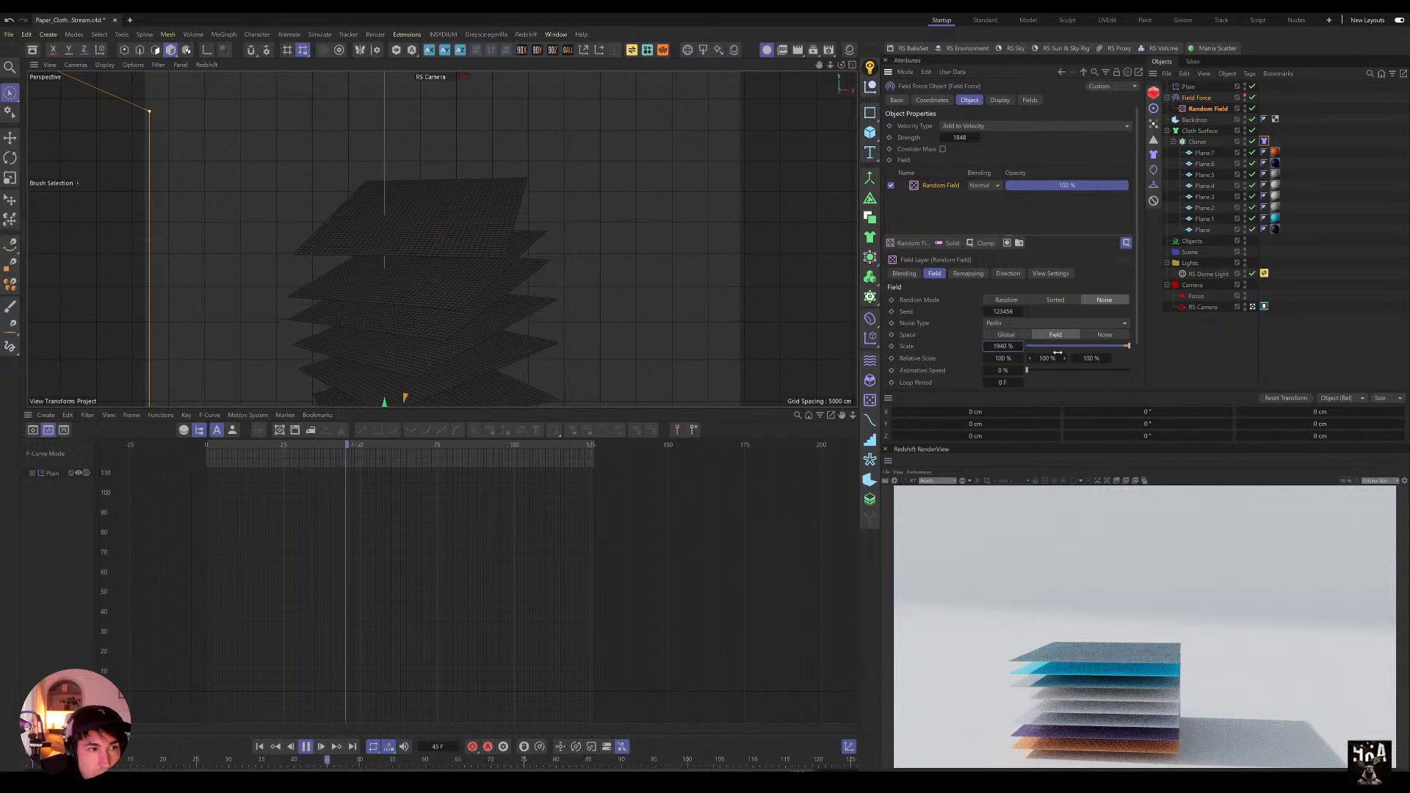
key(space)
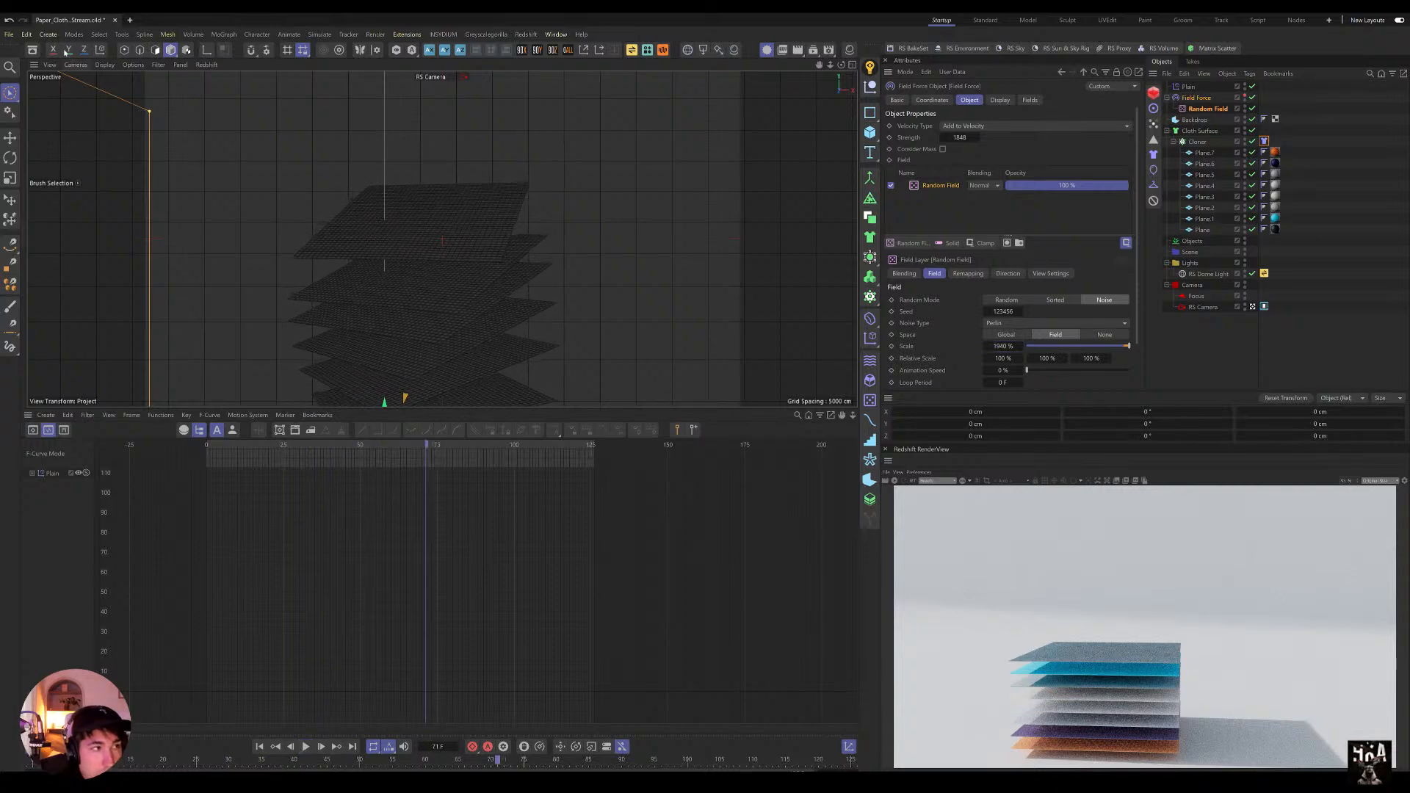
Step: Save the project and open the recent file Paper_Cloth_Jump_0002.c4d to examine its cloth tag surface settings
click(9, 35)
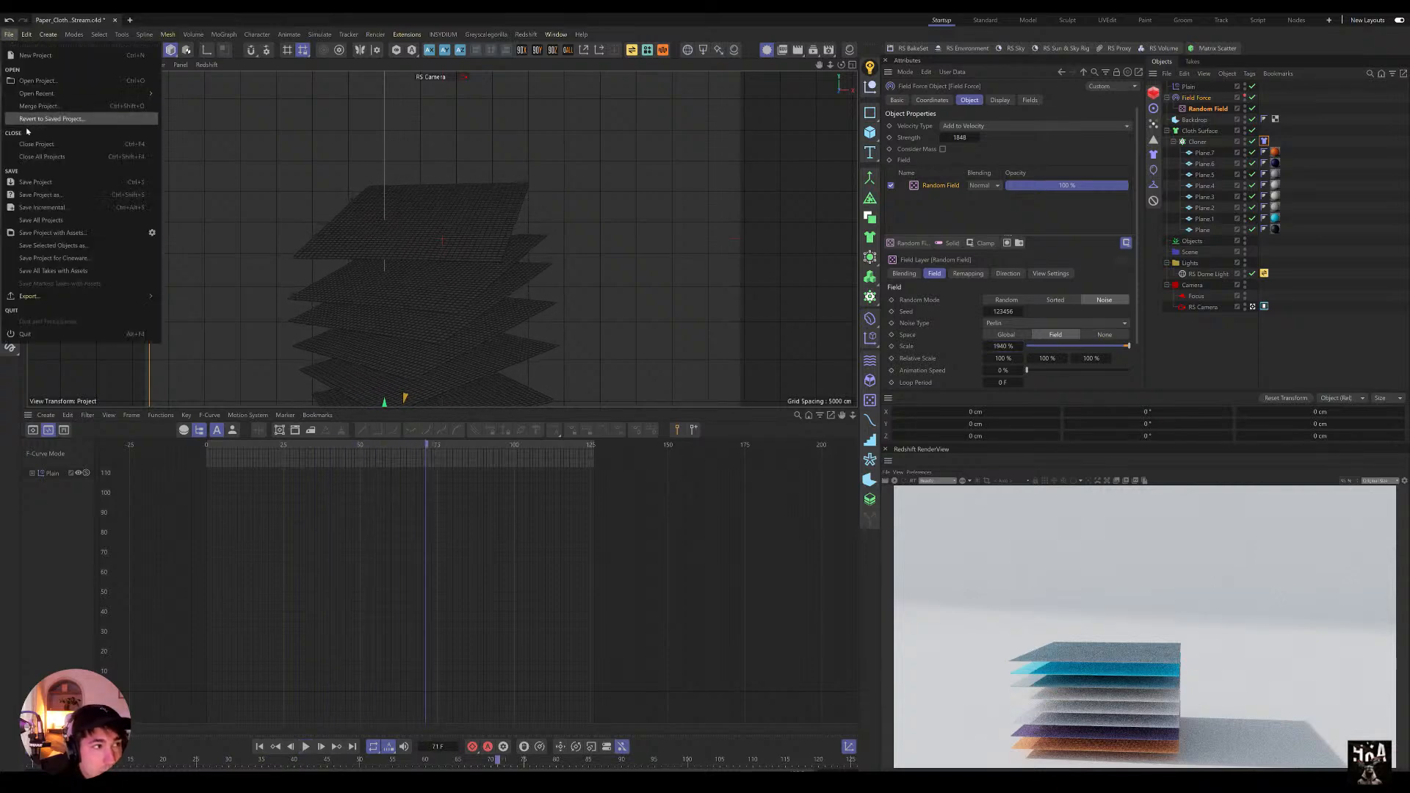
click(70, 179)
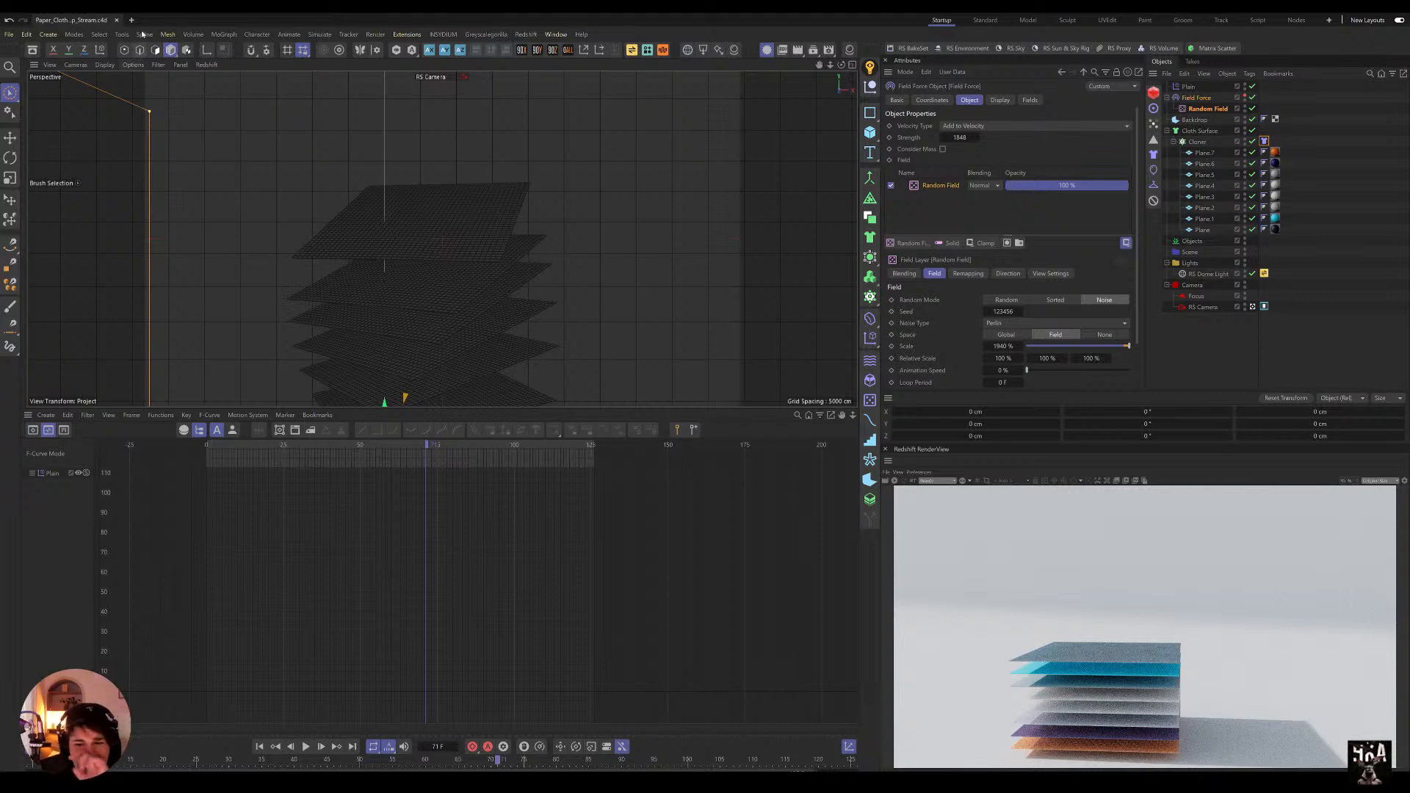
click(8, 34)
mouse_move(110, 93)
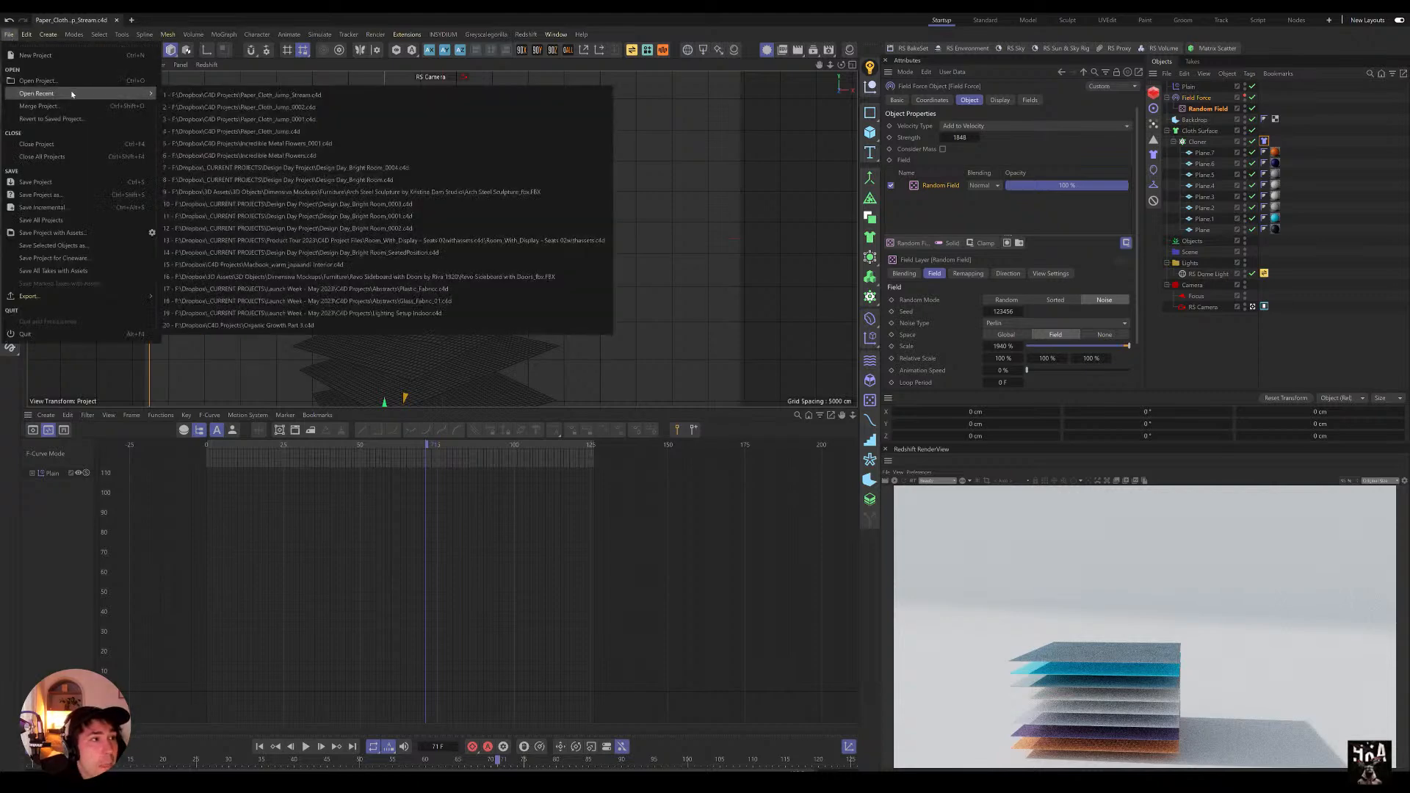
click(220, 107)
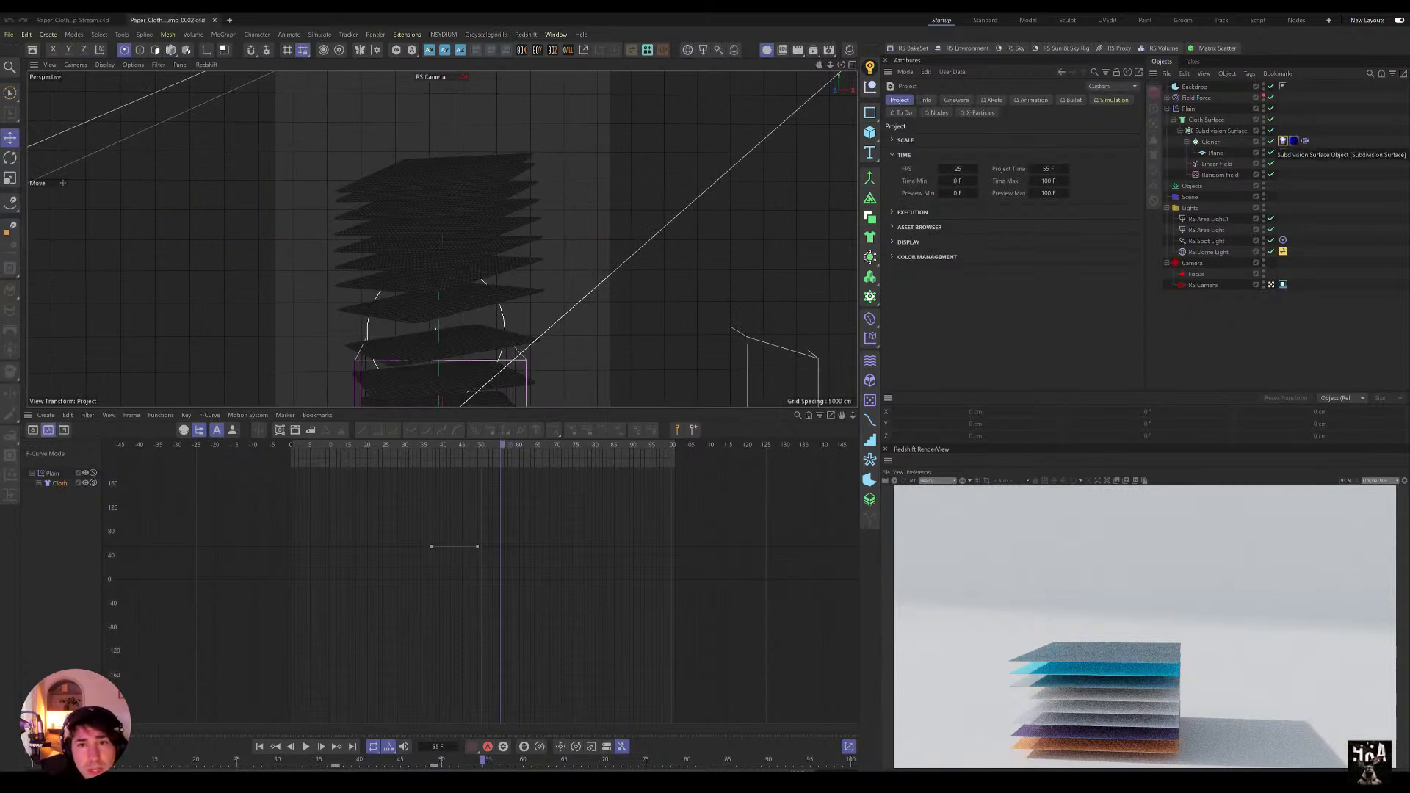
click(1283, 141)
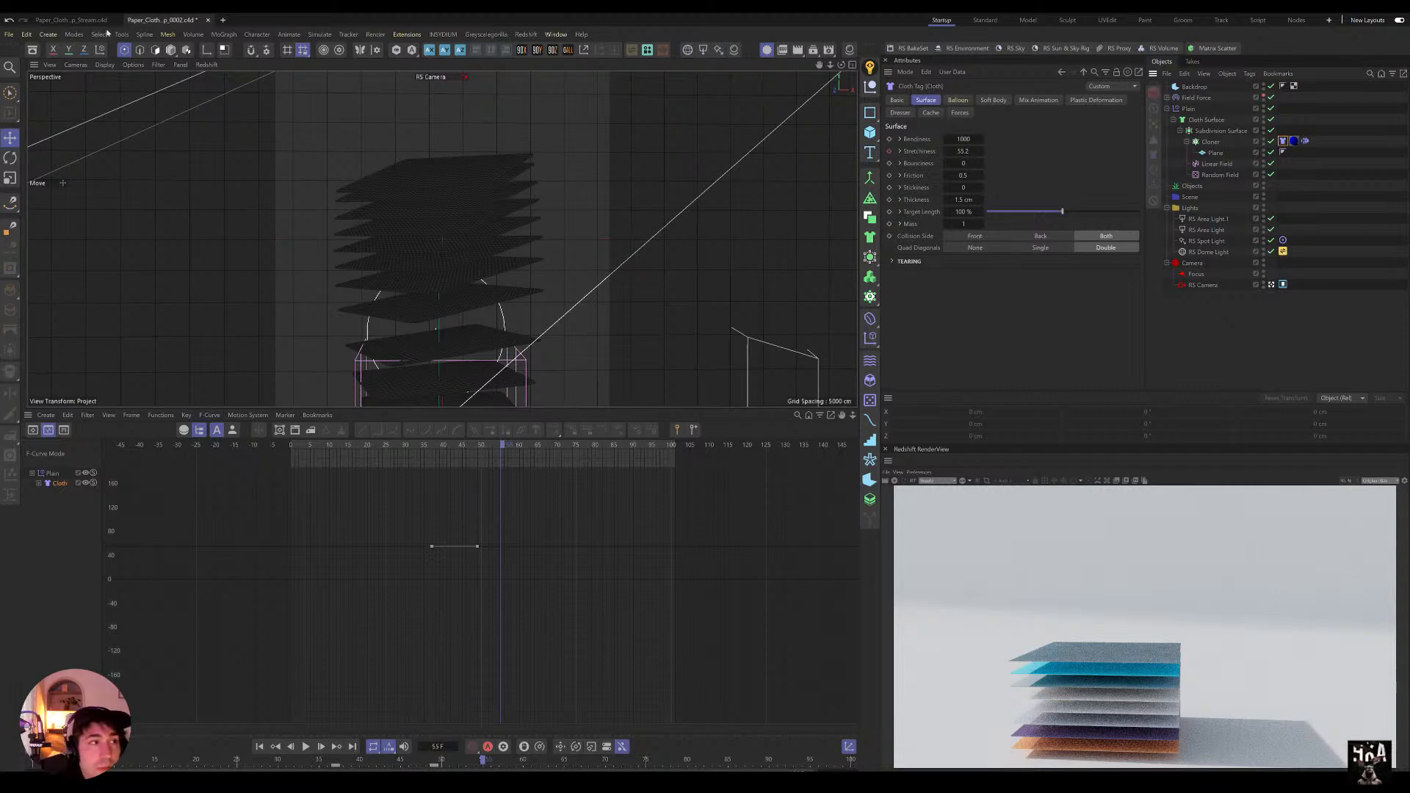
Step: In Paper_Cloth_Jump_Stream.c4d, set the cloth tag's Bendiness to 1000 and Stretchiness to 55, and replay the simulation
click(82, 21)
double_click(962, 139)
text(100)
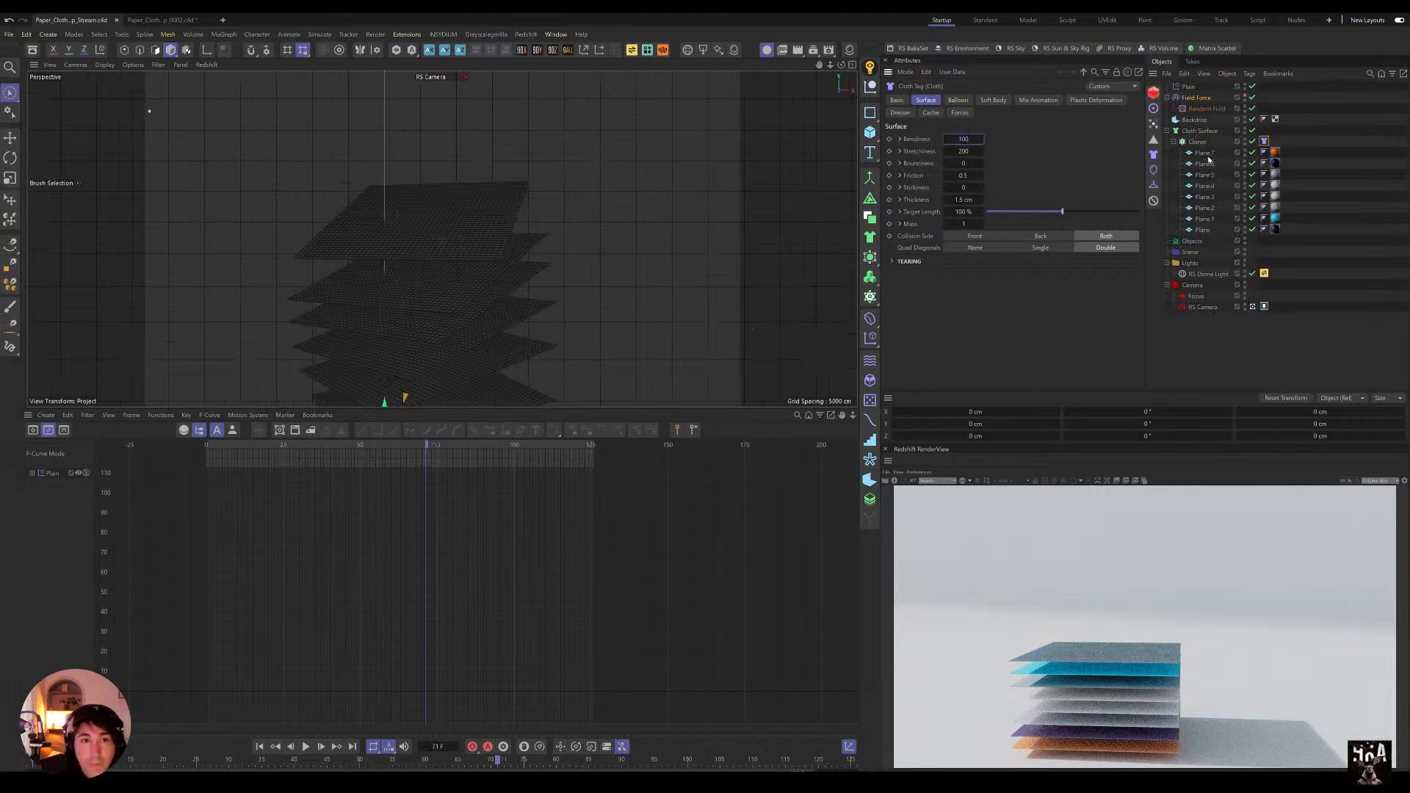
text(0)
key(Tab)
text(5)
click(259, 746)
click(306, 746)
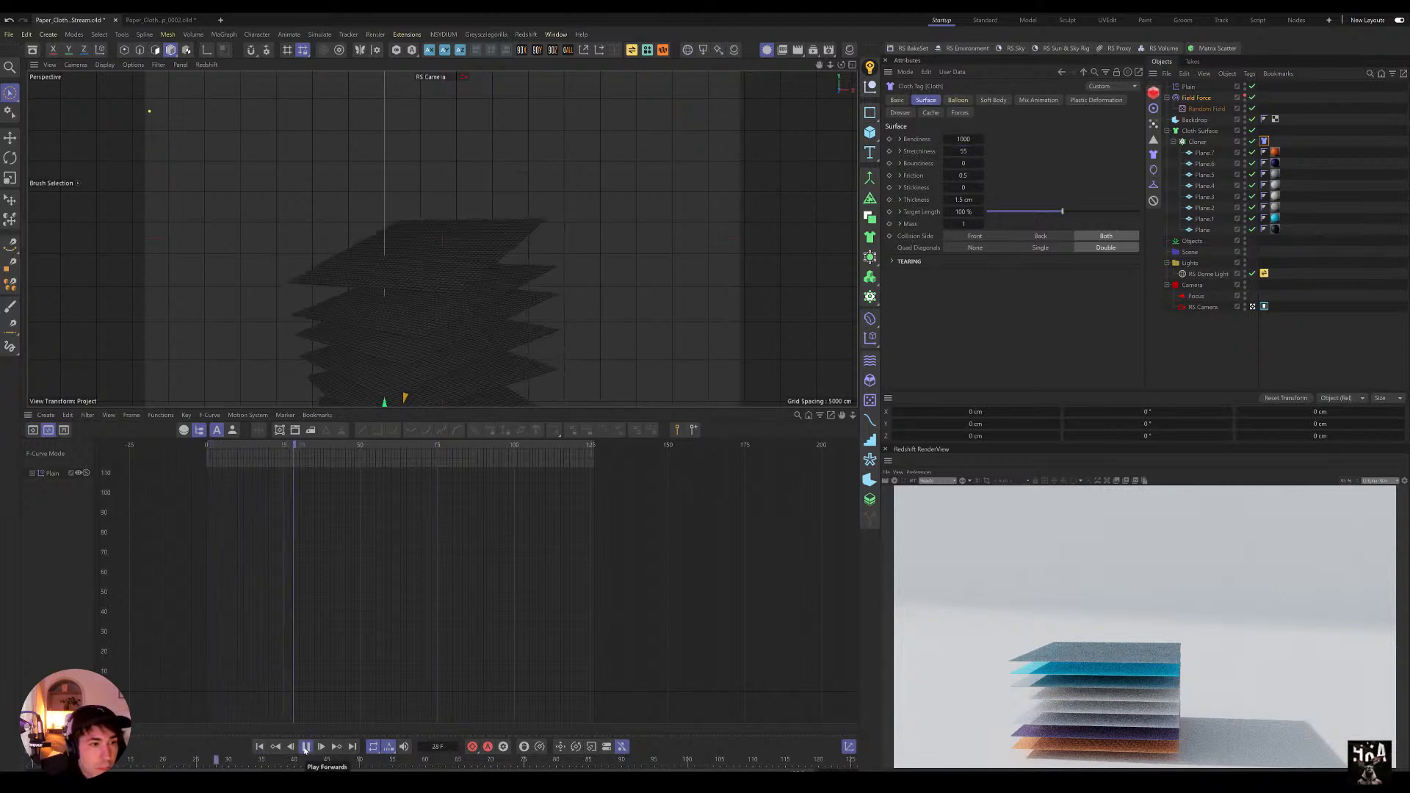
click(305, 747)
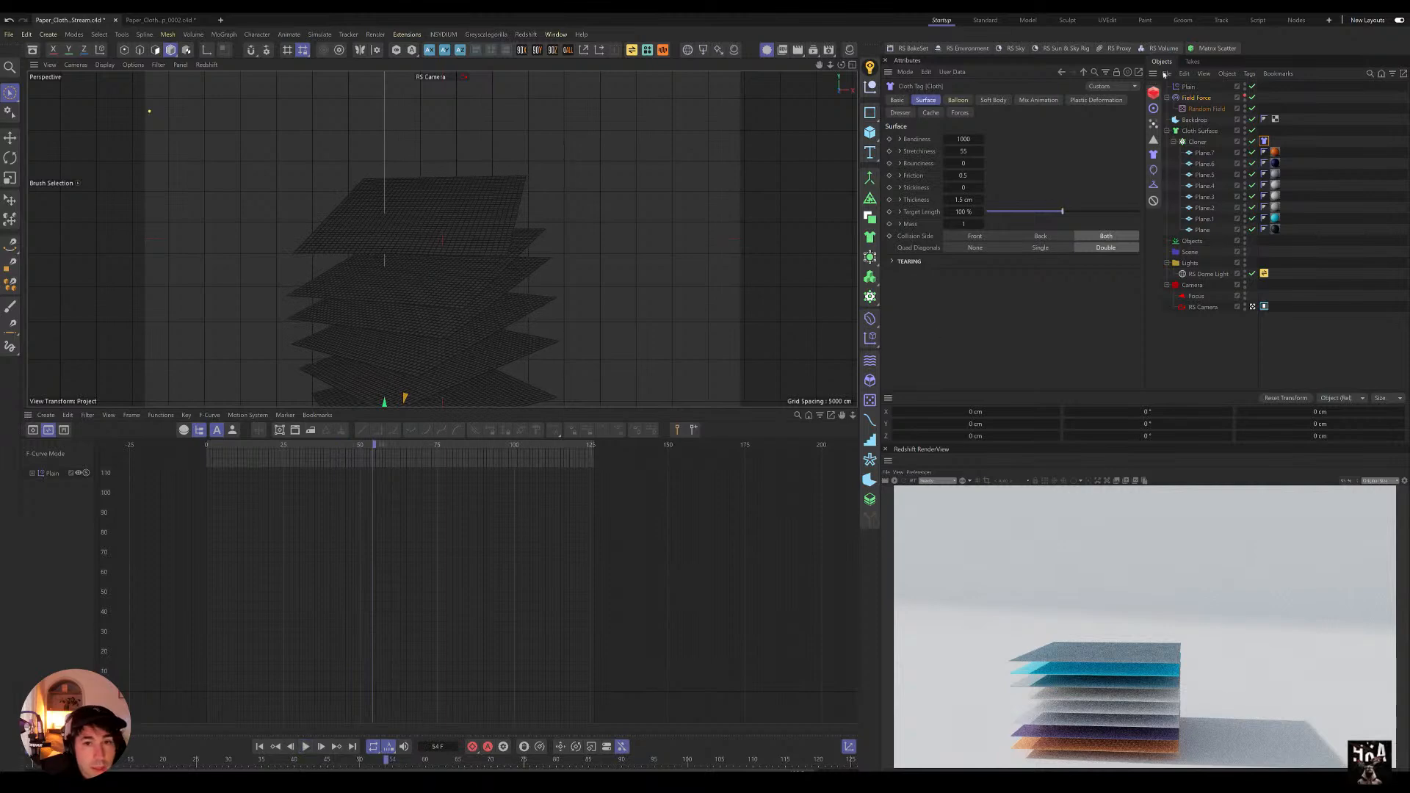
Step: Examine the Field Force velocity type and both Random Field layers in Paper_Cloth_Jump_0002.c4d, and return to the stream project
click(165, 21)
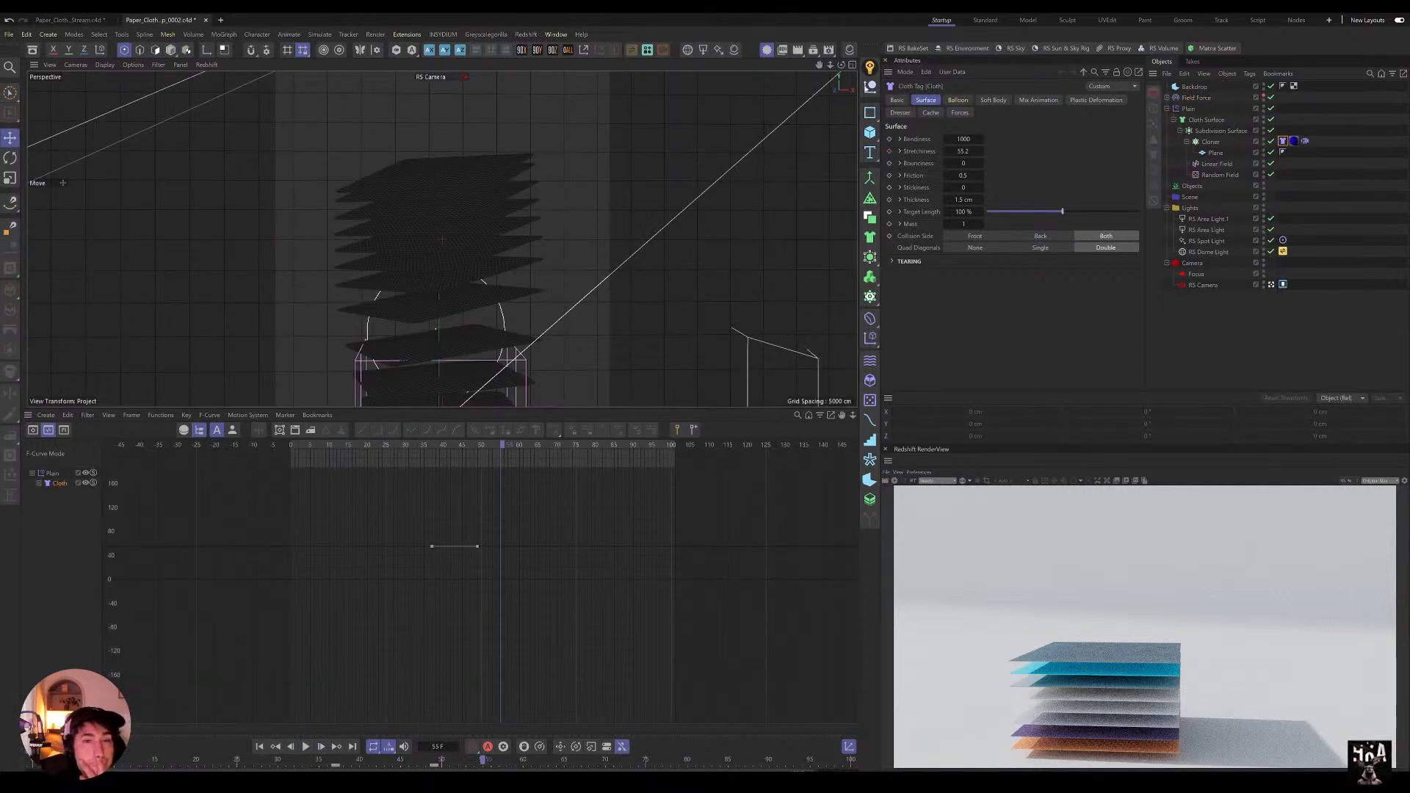
click(1200, 99)
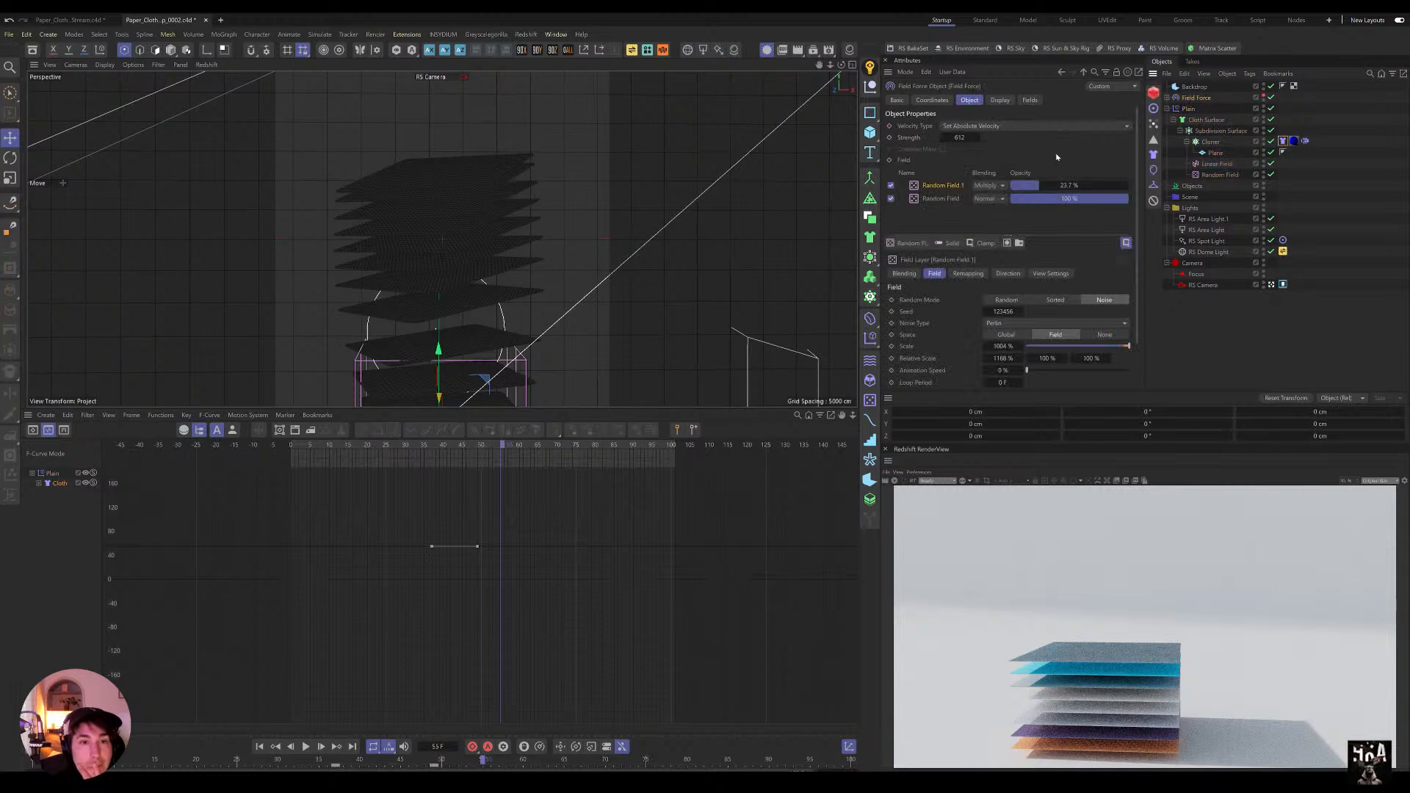
click(936, 201)
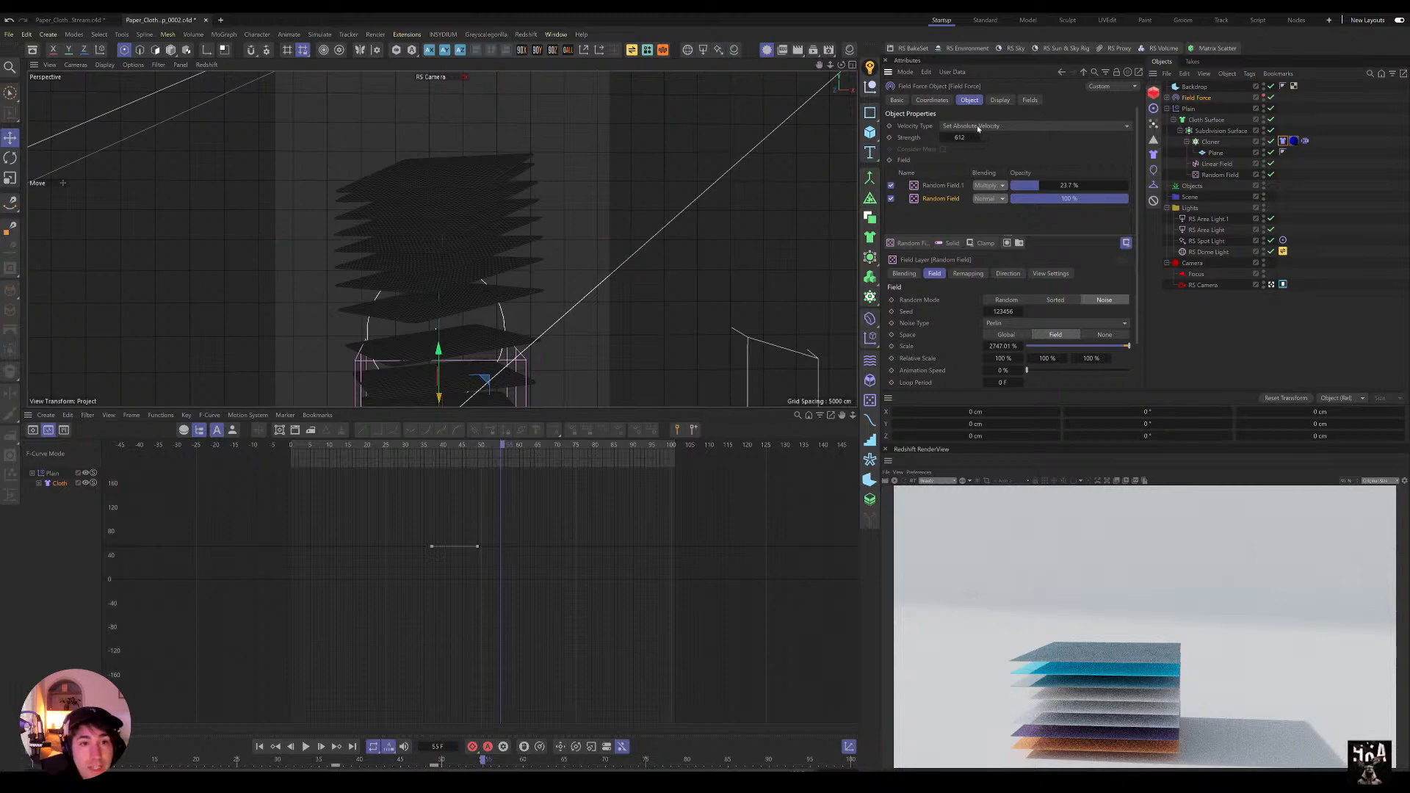
click(86, 23)
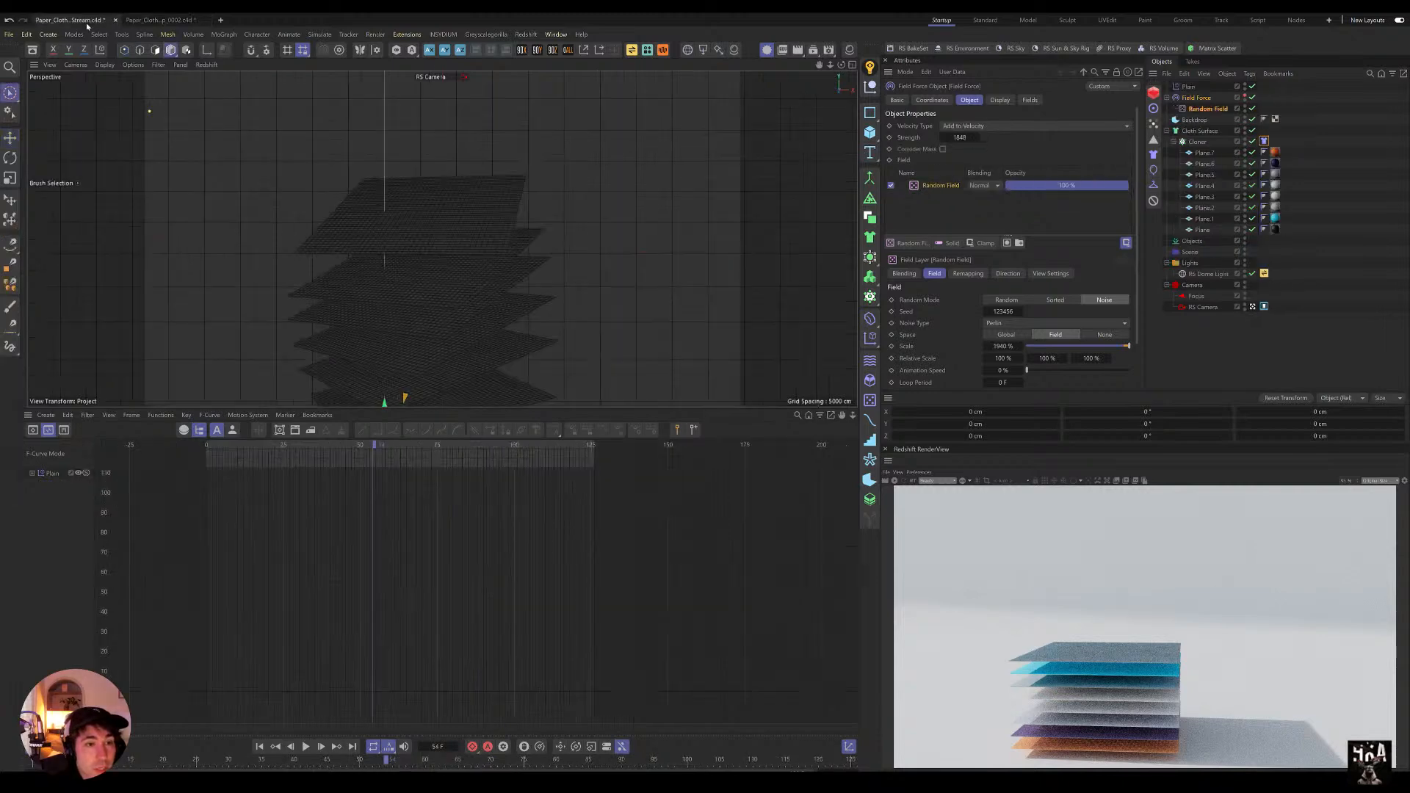
Step: Set the Field Force's velocity type to Set Absolute Velocity and open the cloth tag's surface settings
click(978, 125)
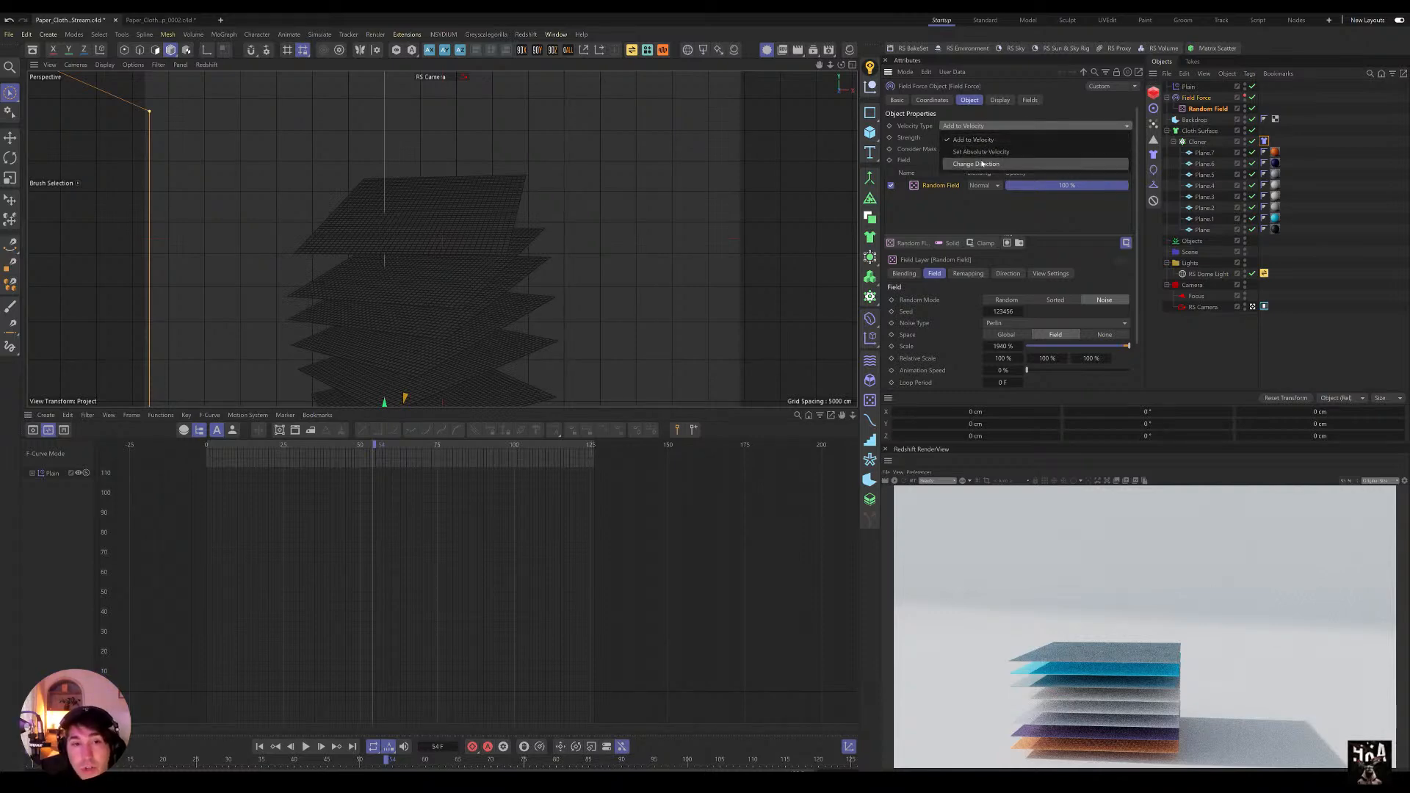
click(983, 152)
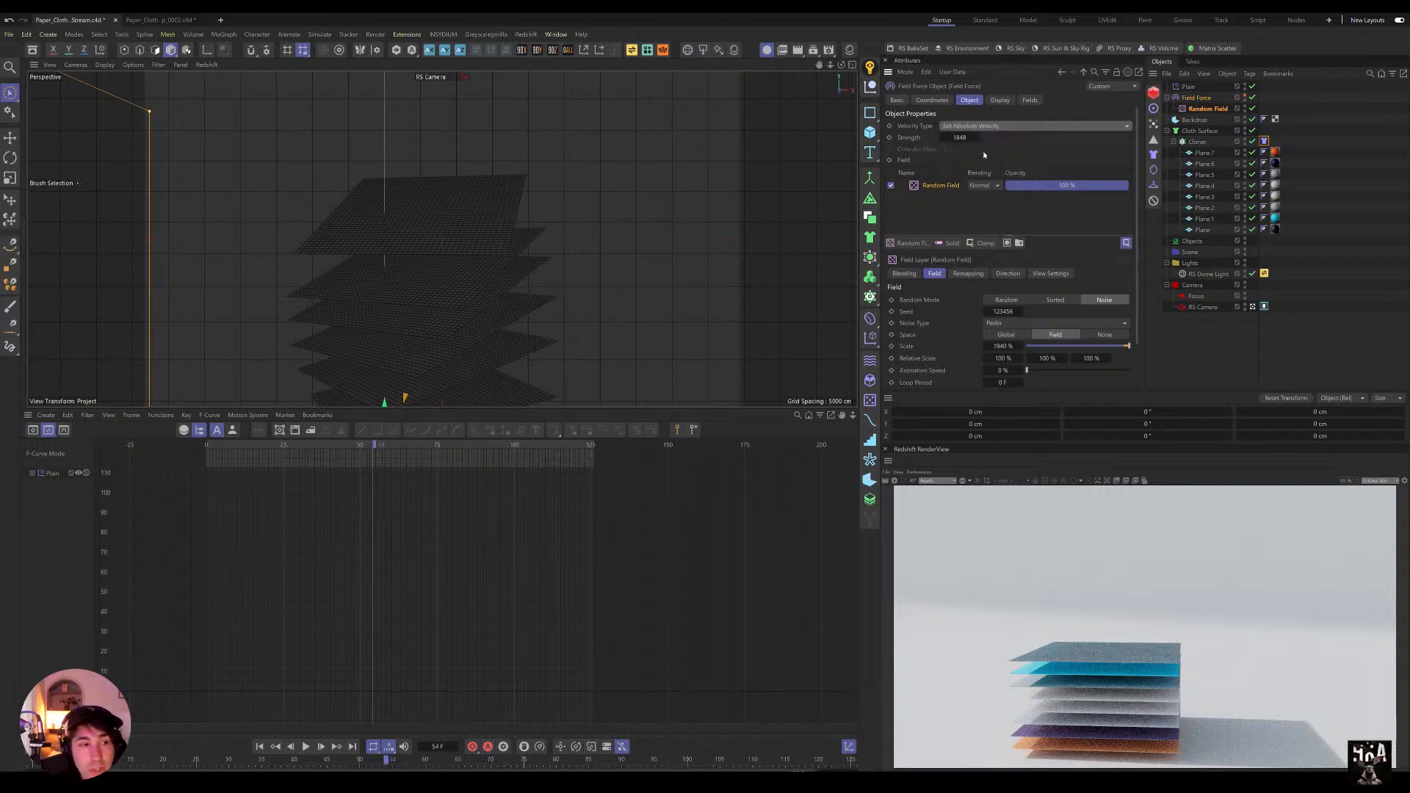
click(1264, 142)
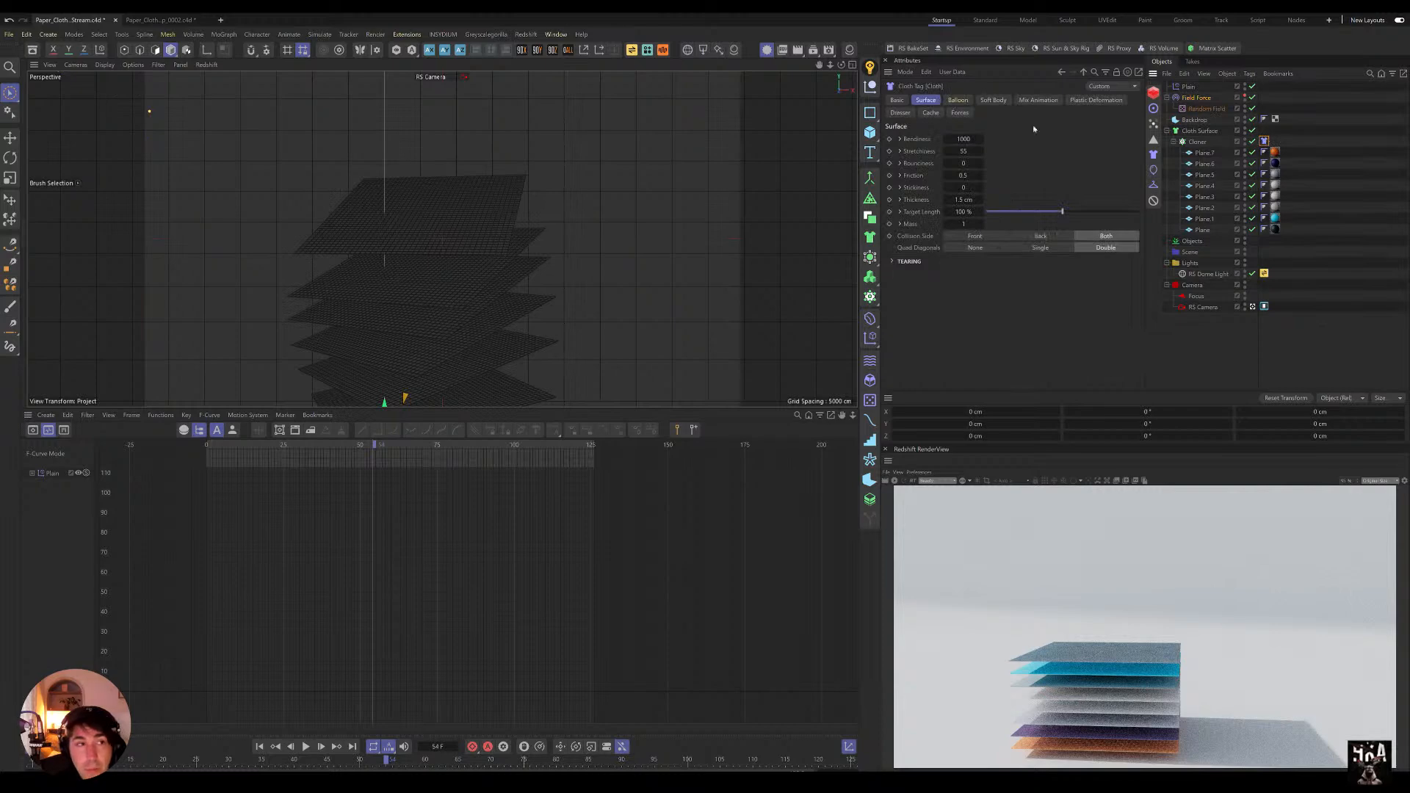
Step: Examine the cloth tag's Mix Animation settings in Paper_Cloth_Jump_0002.c4d and return to the stream project
click(158, 20)
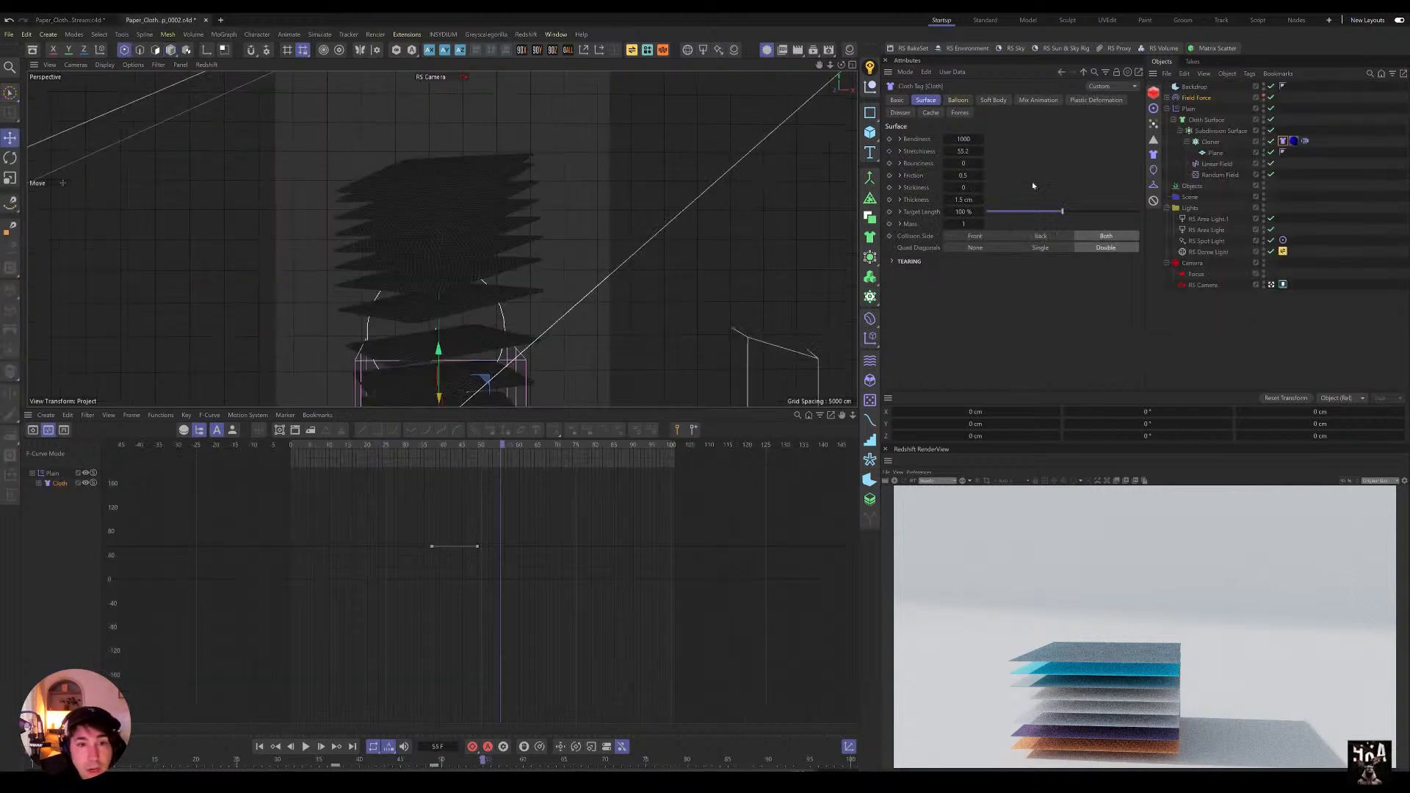
click(1035, 100)
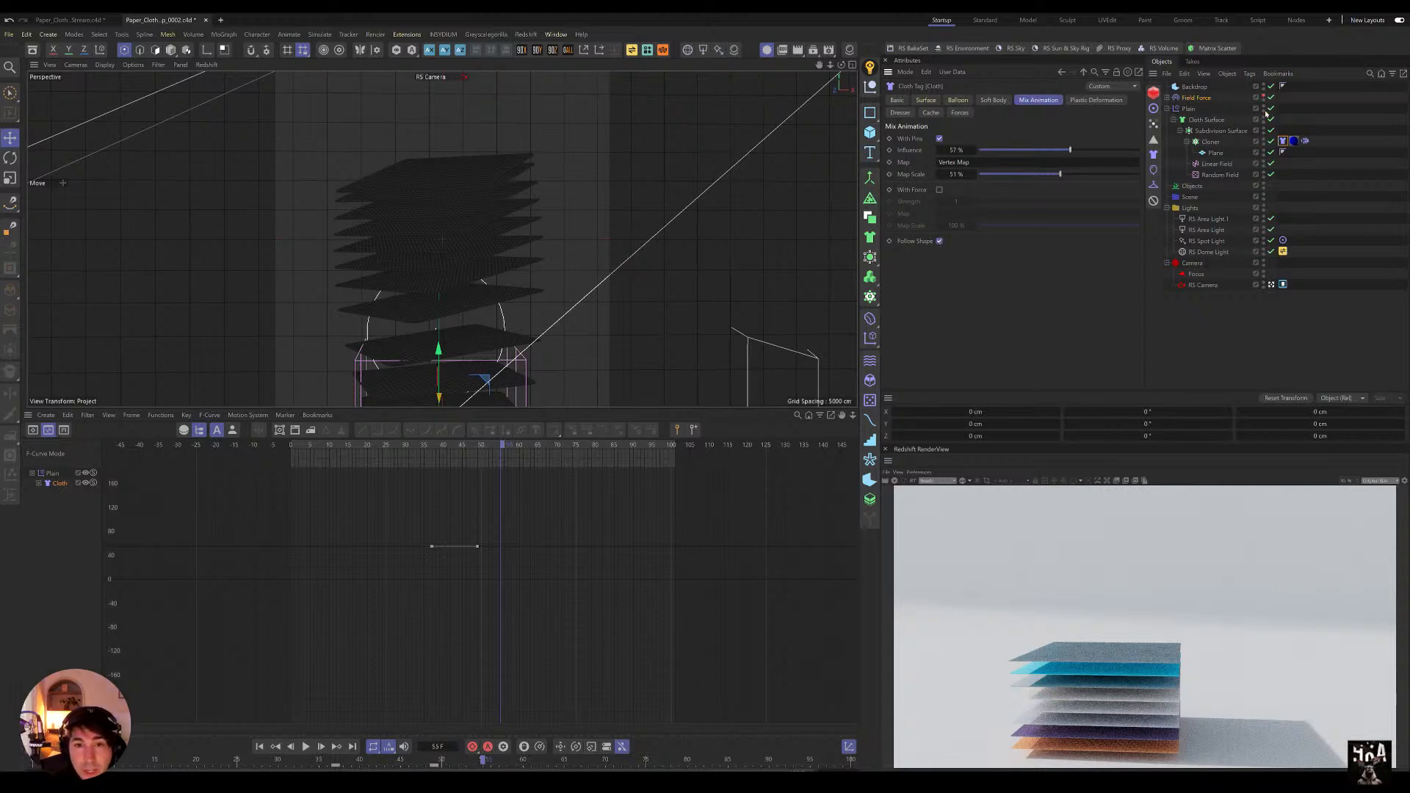
click(70, 20)
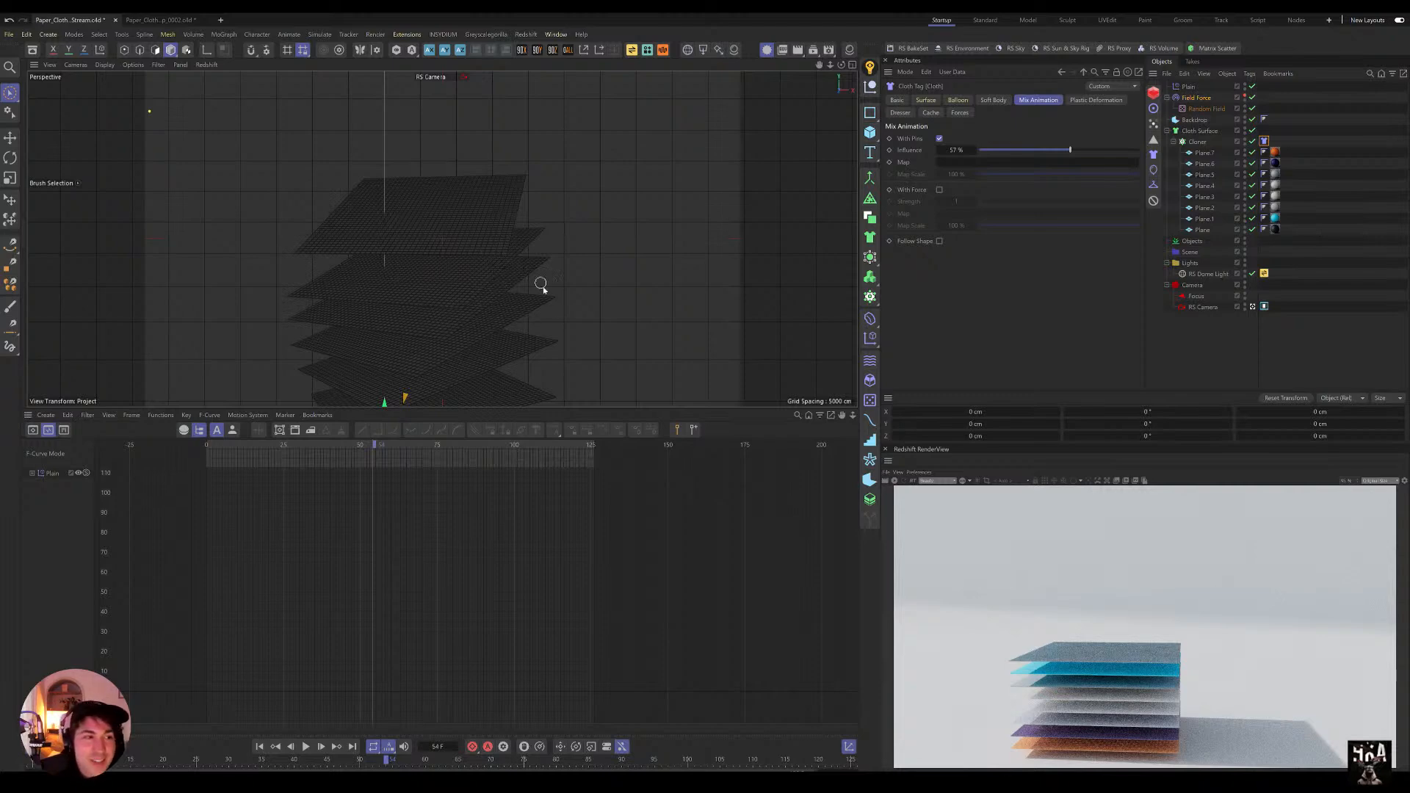
Step: Replay the simulation from frame 0 and raise the cloth tag's Mix Animation Influence to 81%
drag(374, 445, 206, 474)
click(307, 747)
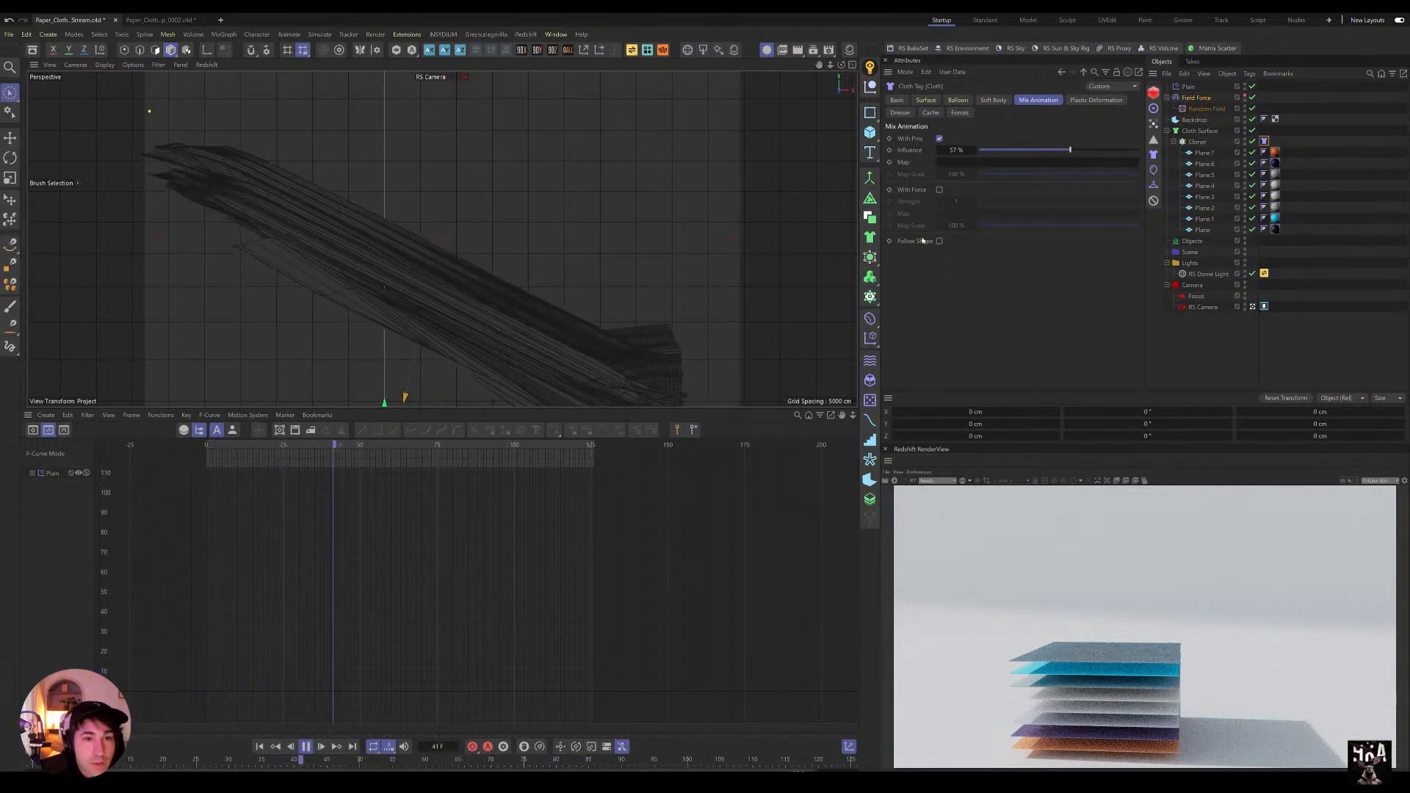
drag(1070, 150, 1094, 150)
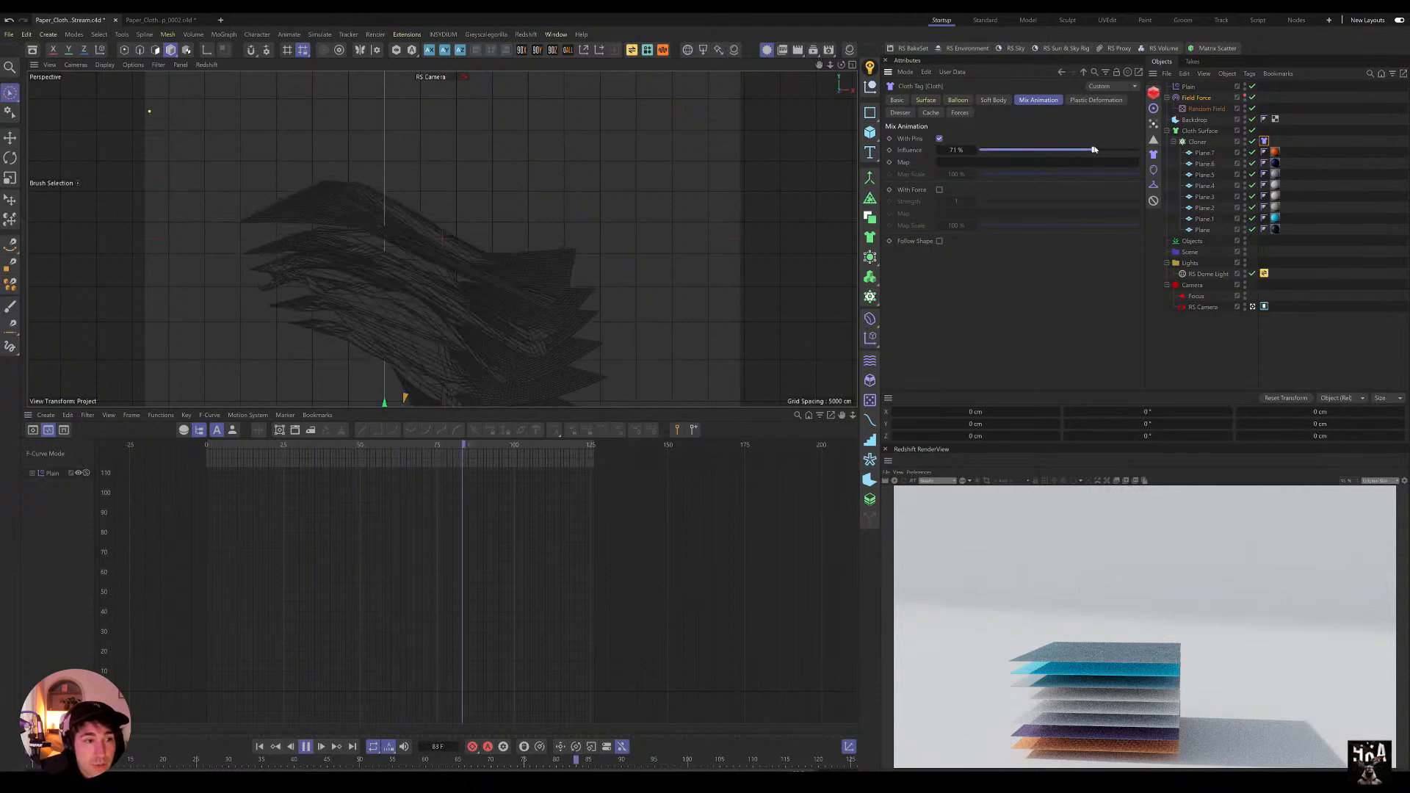
click(1105, 150)
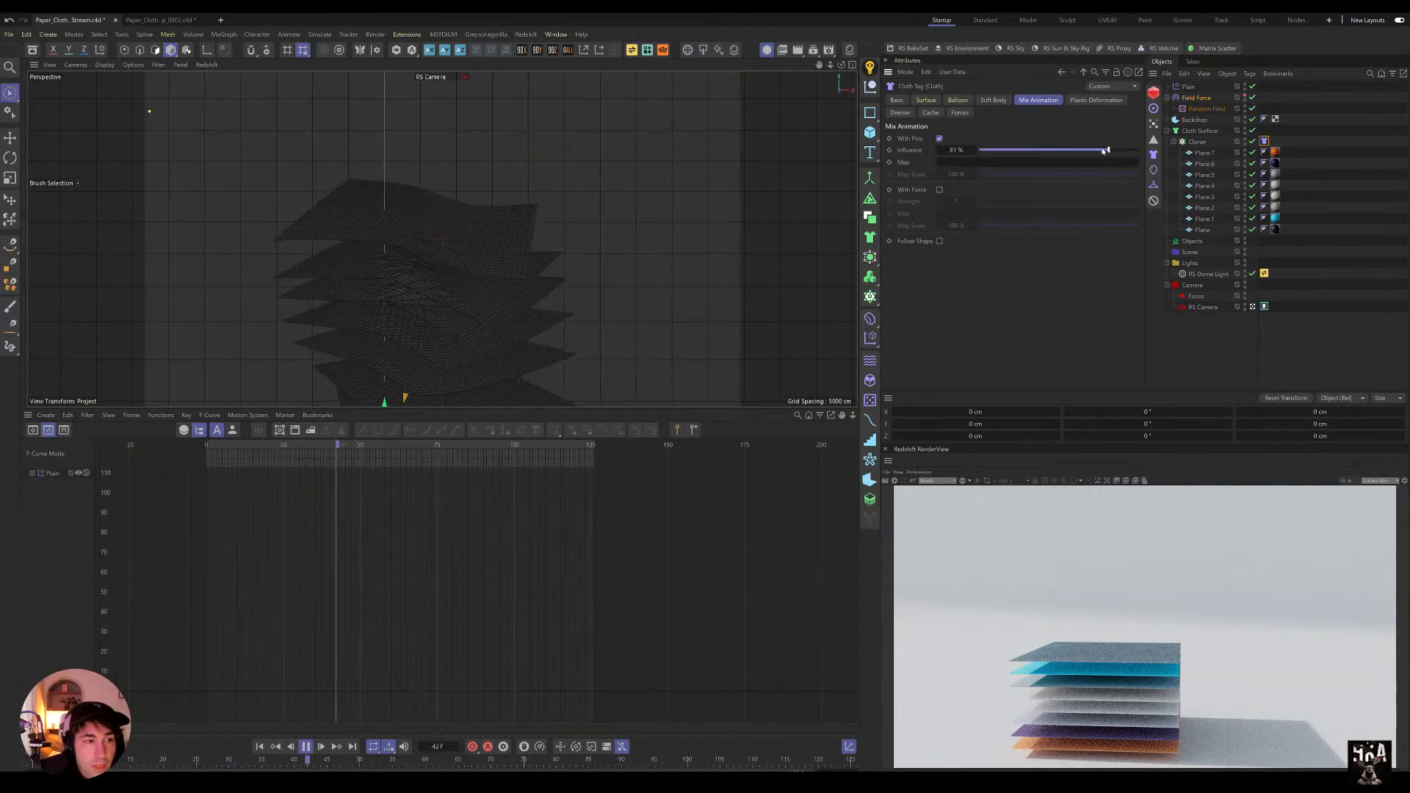
Step: Set the Random Field scale to 2623% and replay the simulation from frame 0
click(1195, 108)
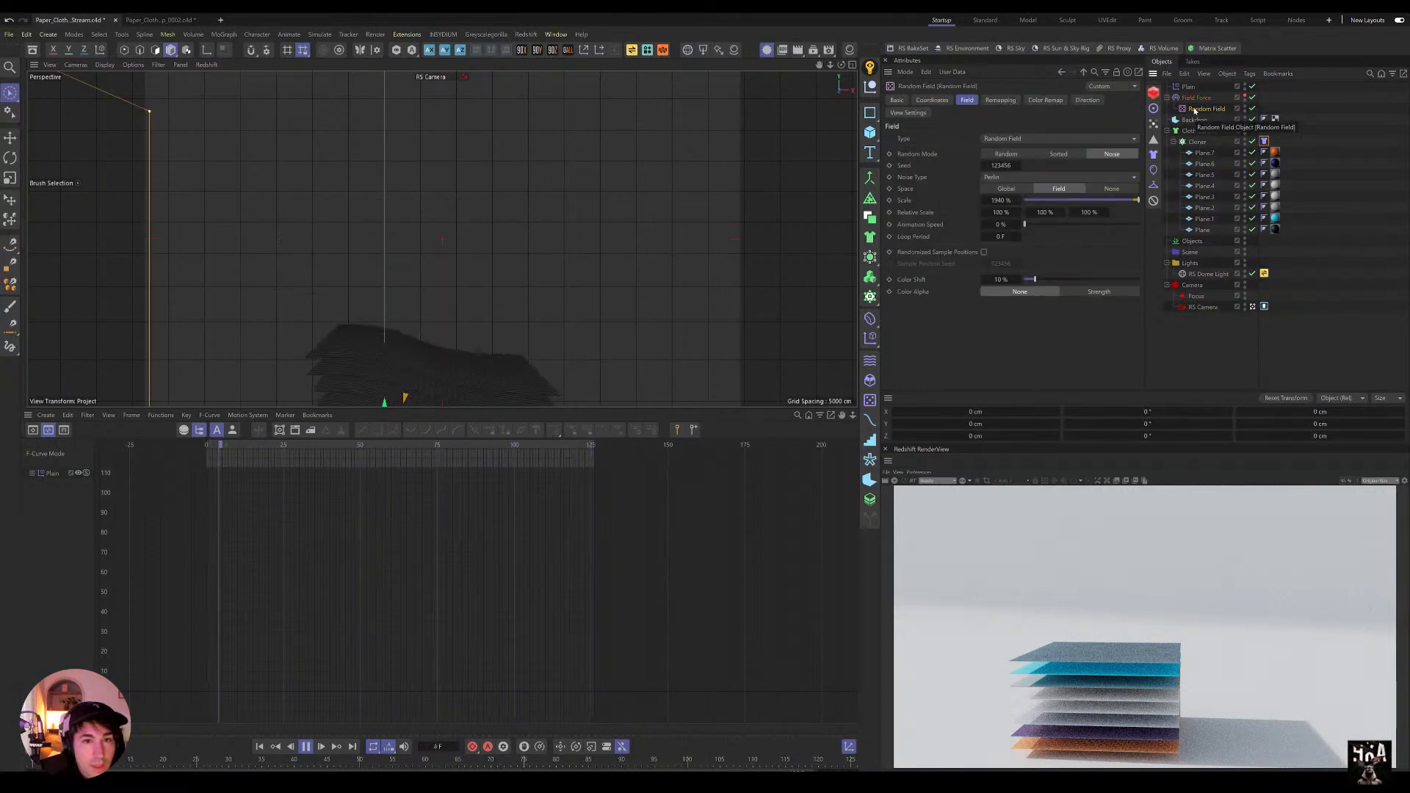
drag(995, 200, 1005, 201)
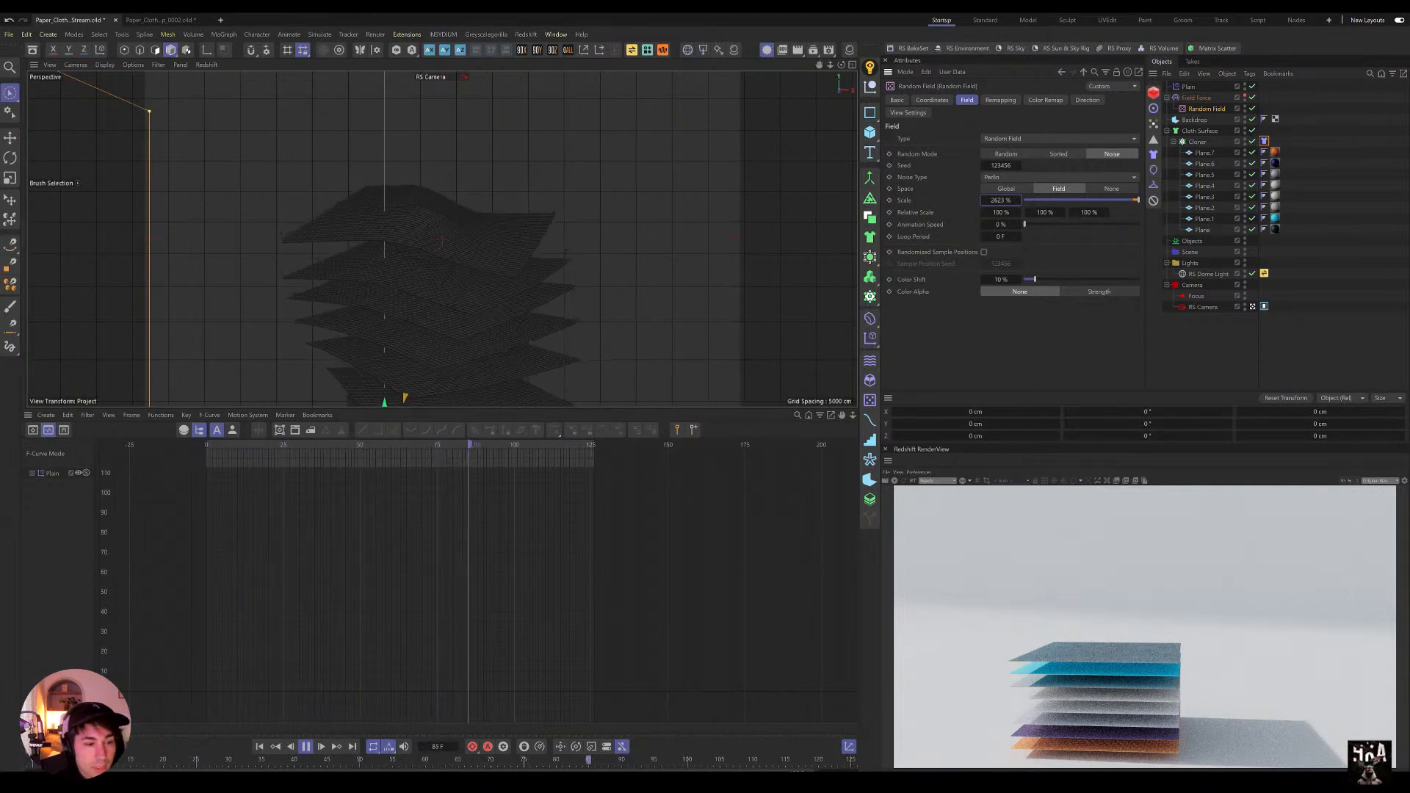
key(F8)
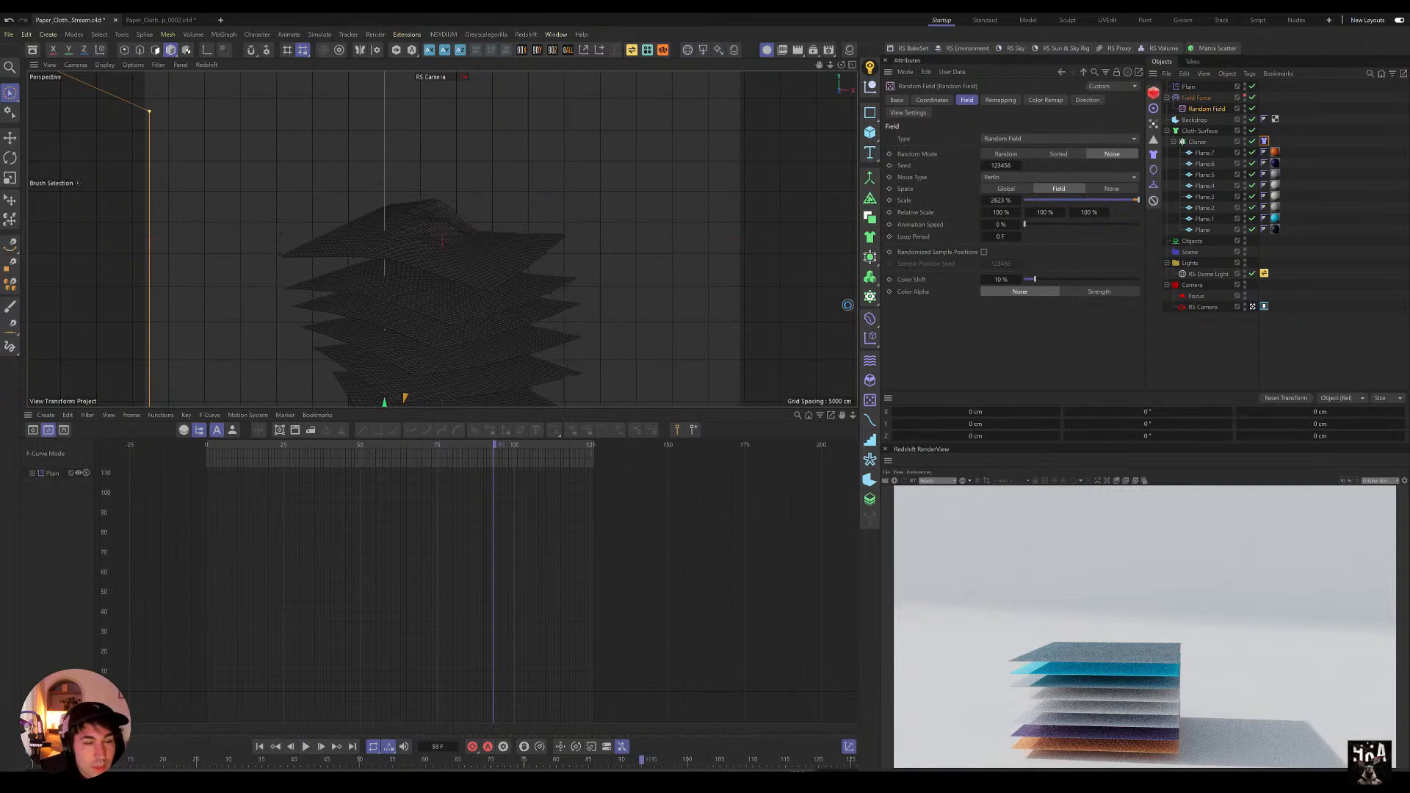
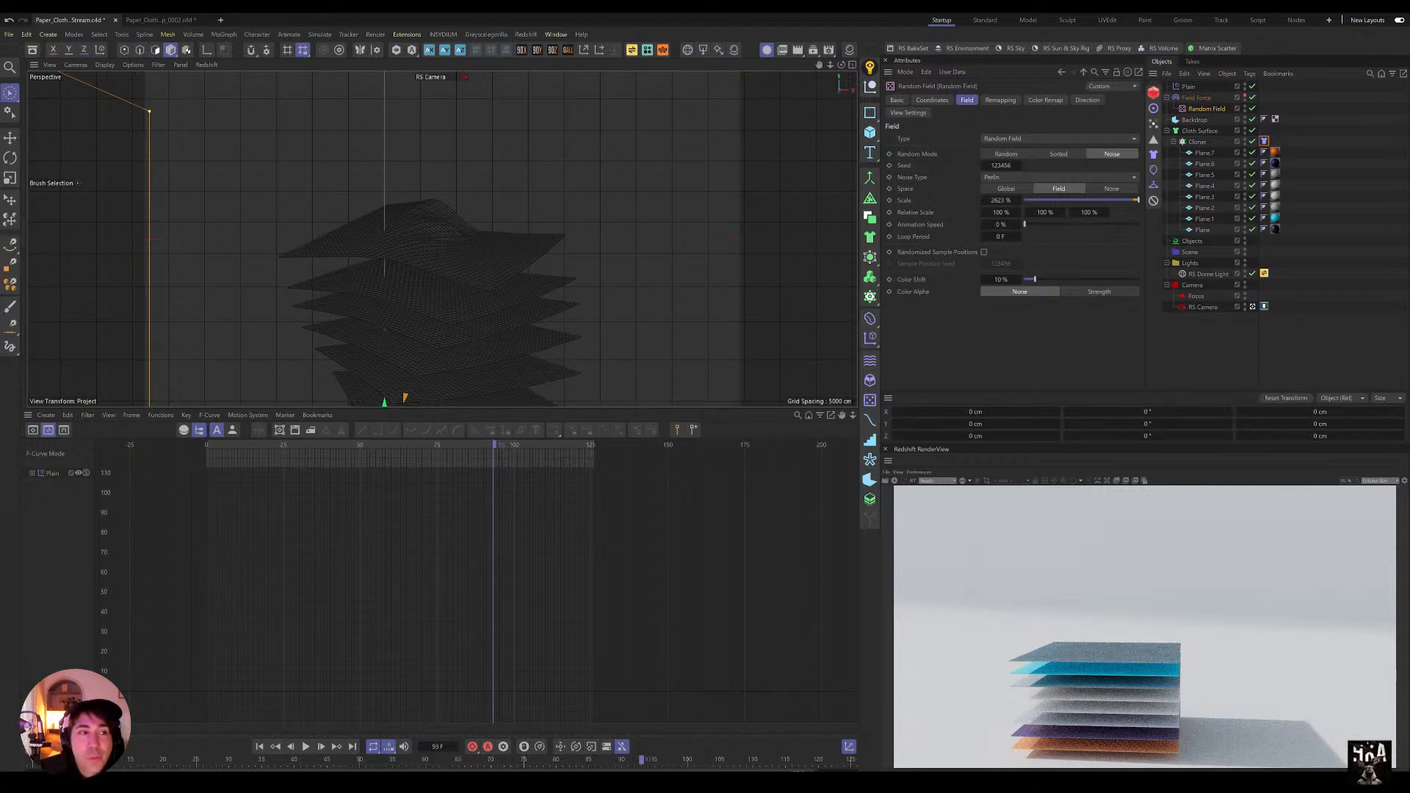
drag(453, 447, 128, 593)
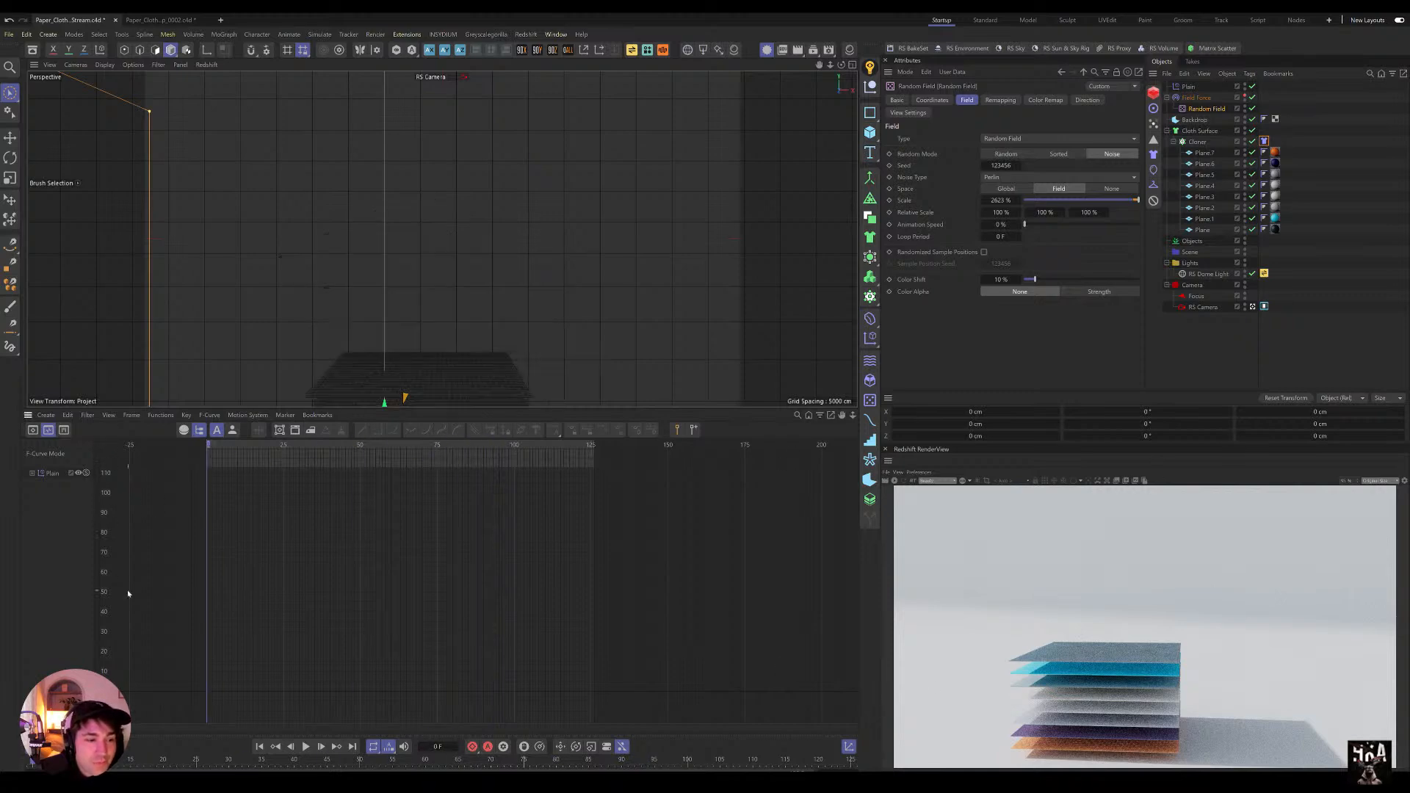
click(307, 747)
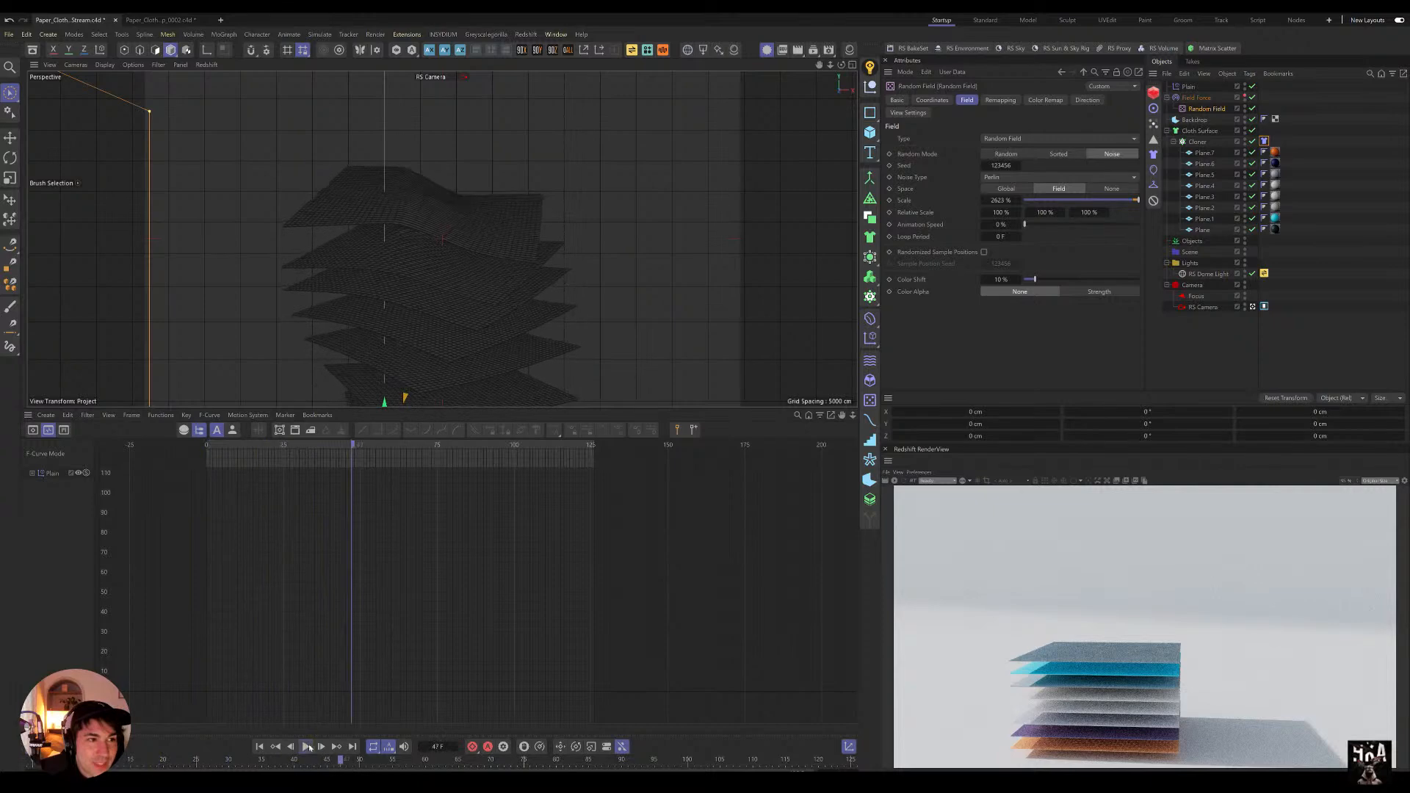
Step: Set the Field Force strength to 600, checking it against Paper_Cloth_Jump_0002.c4d, and replay the simulation from the start
click(1196, 98)
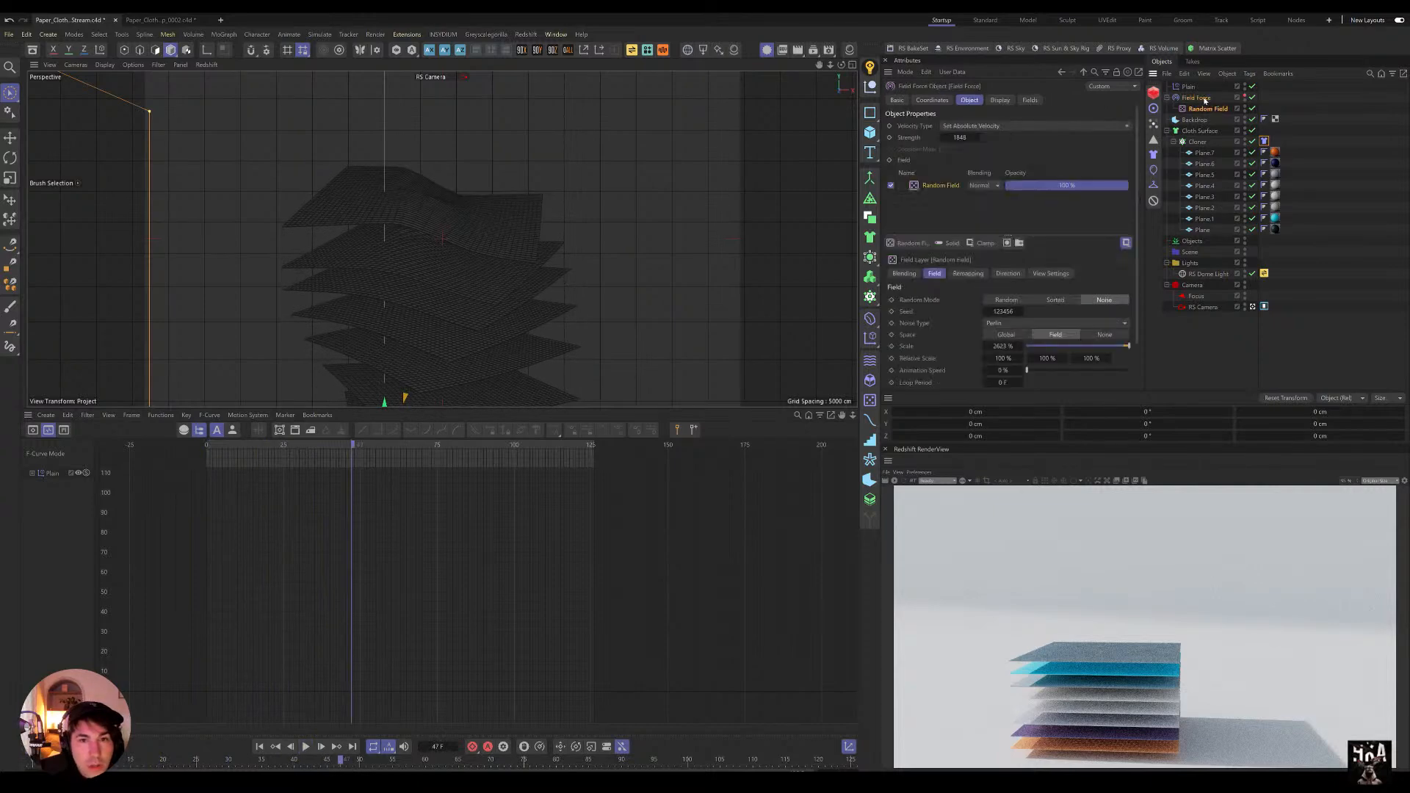
click(956, 137)
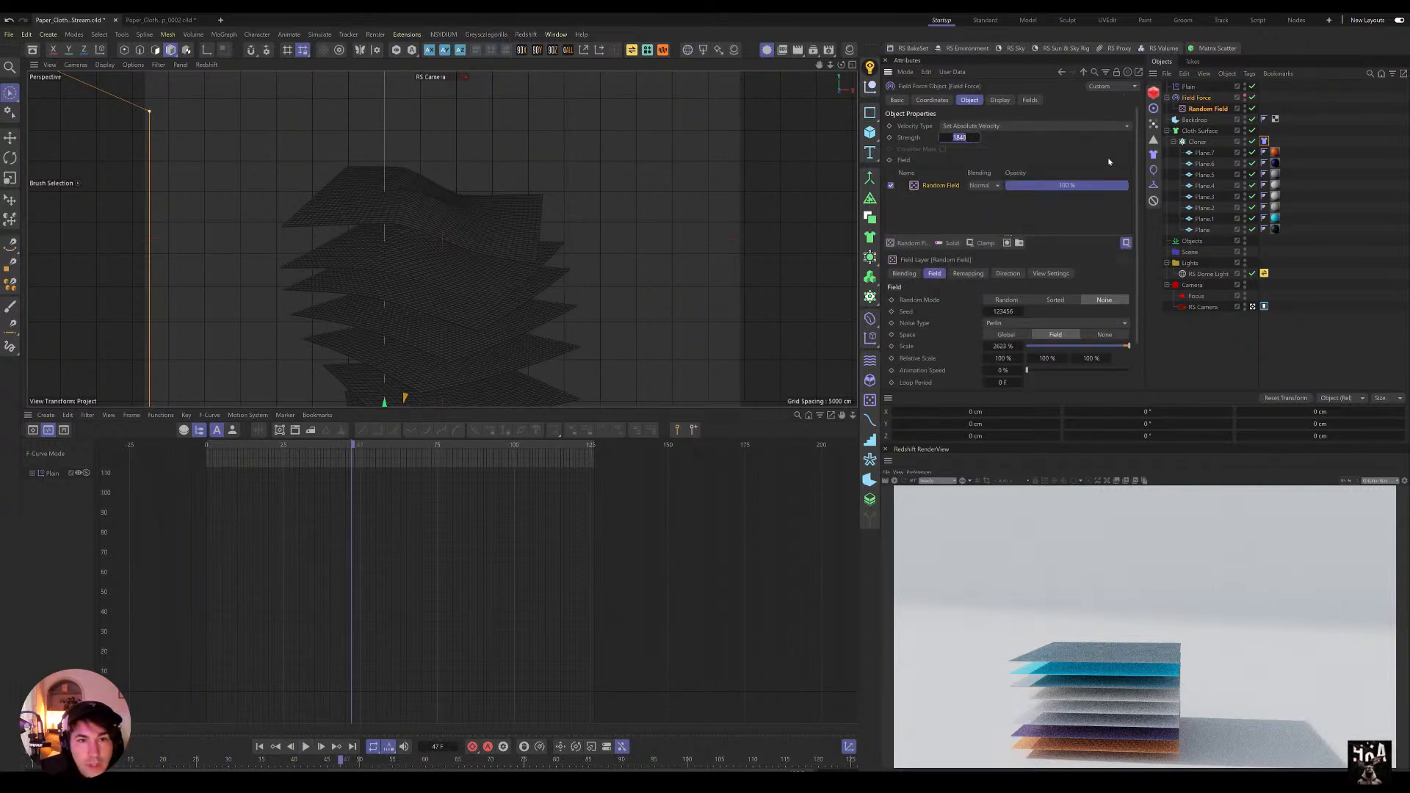
click(157, 19)
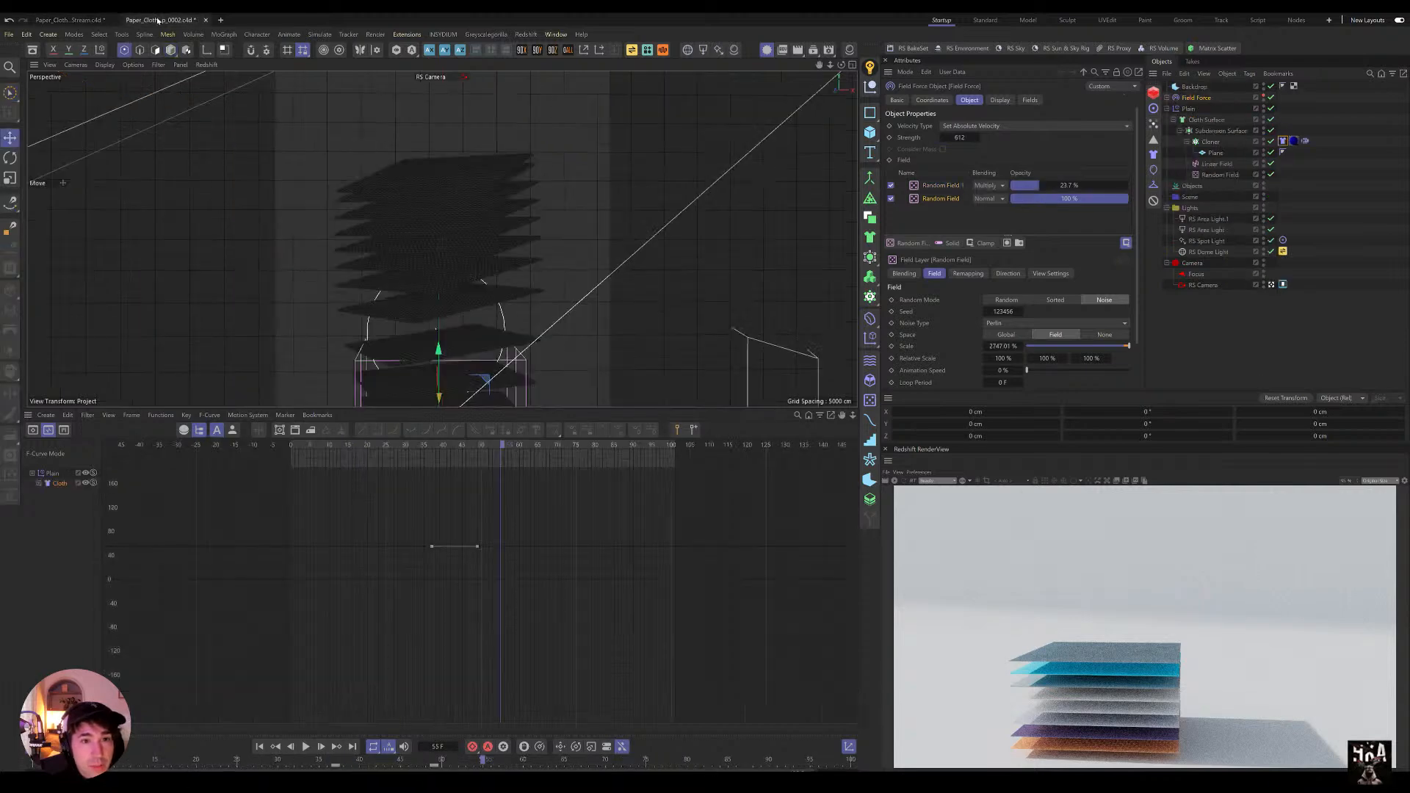
click(70, 20)
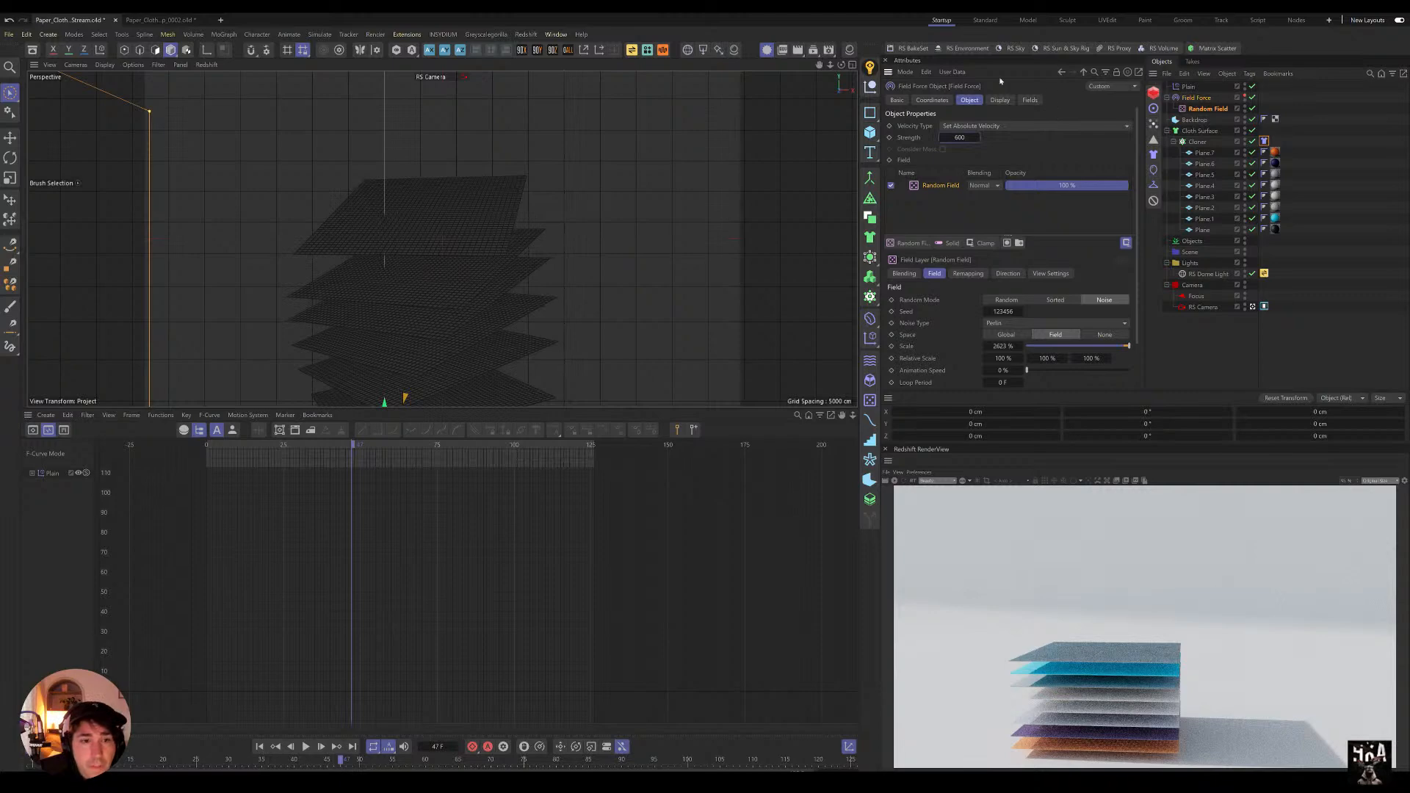
click(258, 747)
click(306, 747)
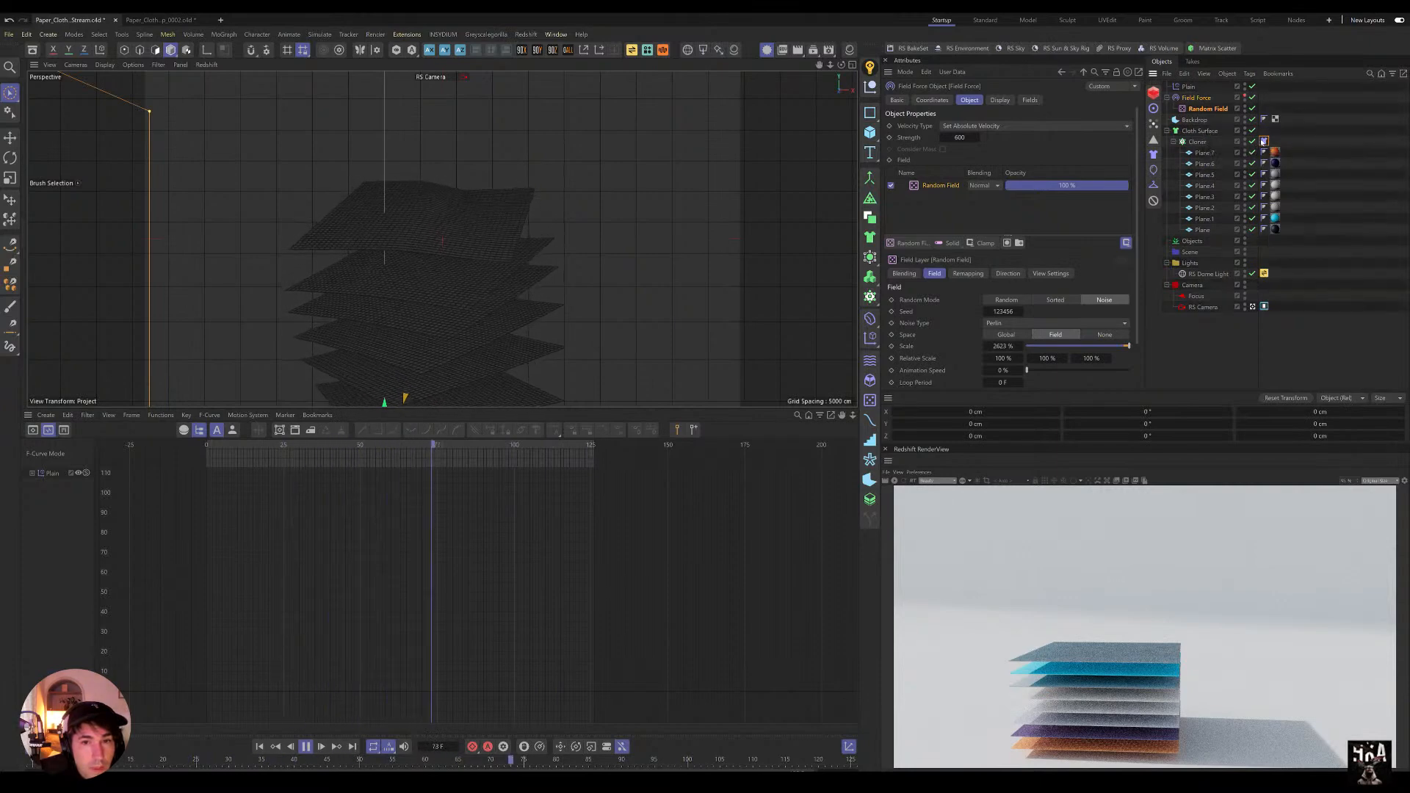
Step: Set the cloth tag's Mix Animation Influence to 67%, enable Follow Shape, and enlarge the perspective viewport over the timeline
click(1275, 152)
drag(1060, 151, 1088, 153)
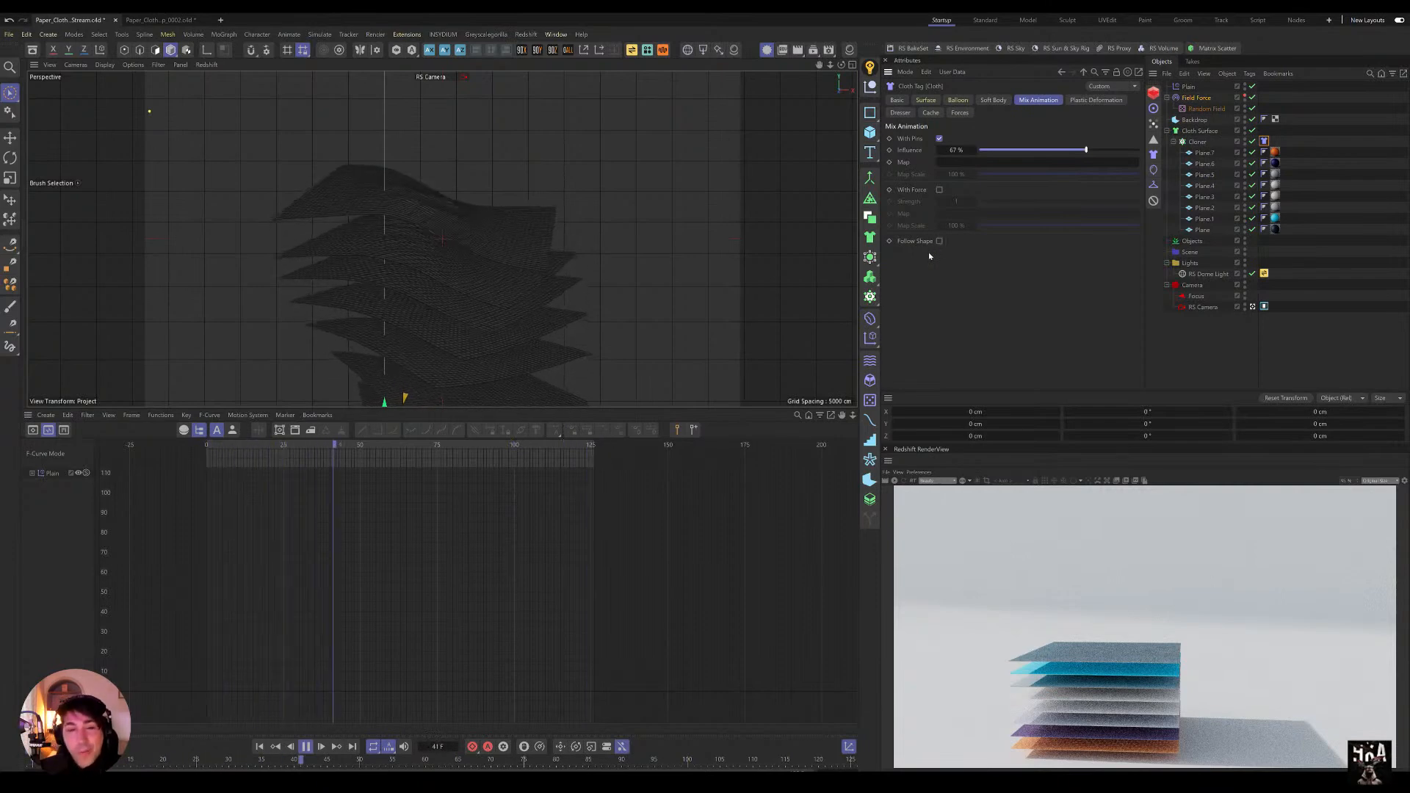
click(939, 241)
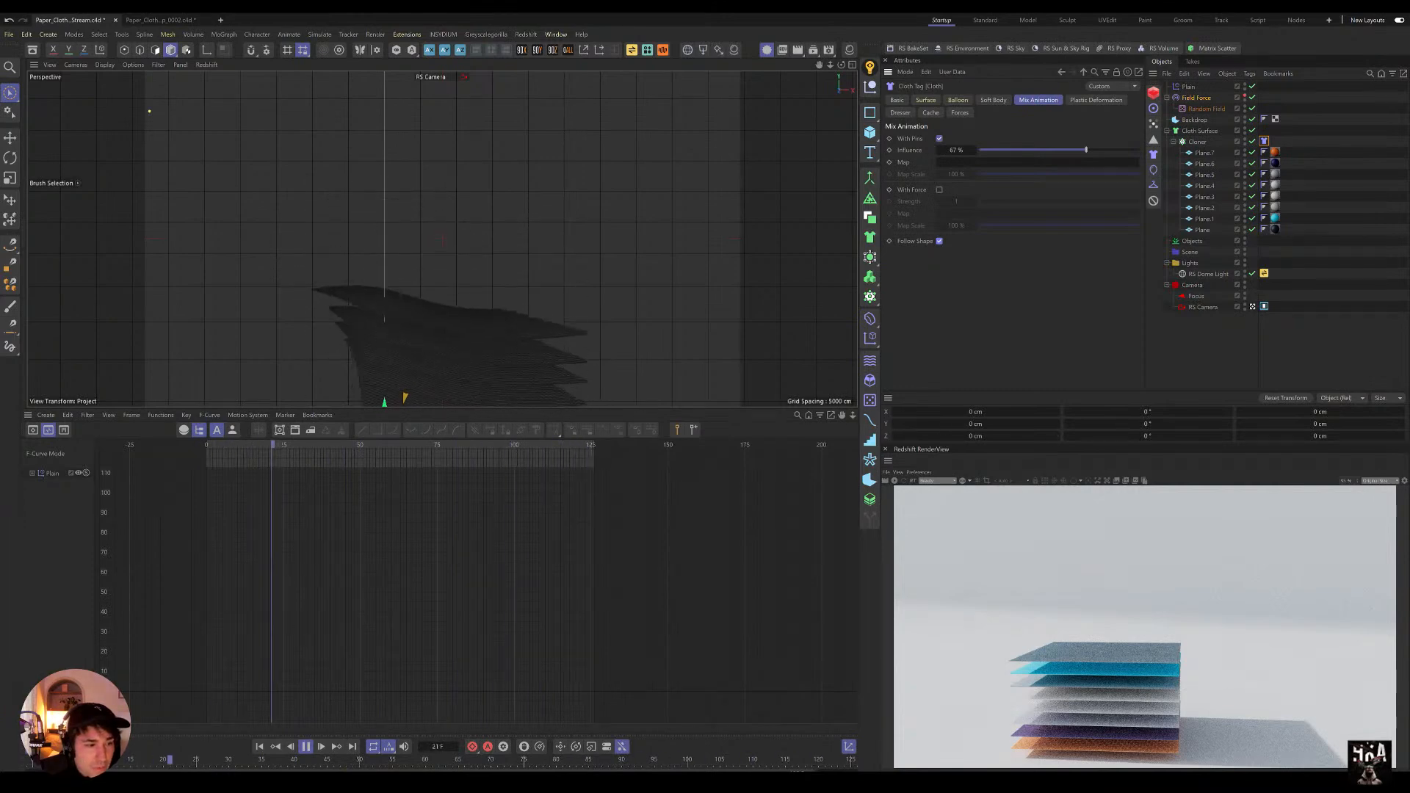
drag(594, 407, 595, 730)
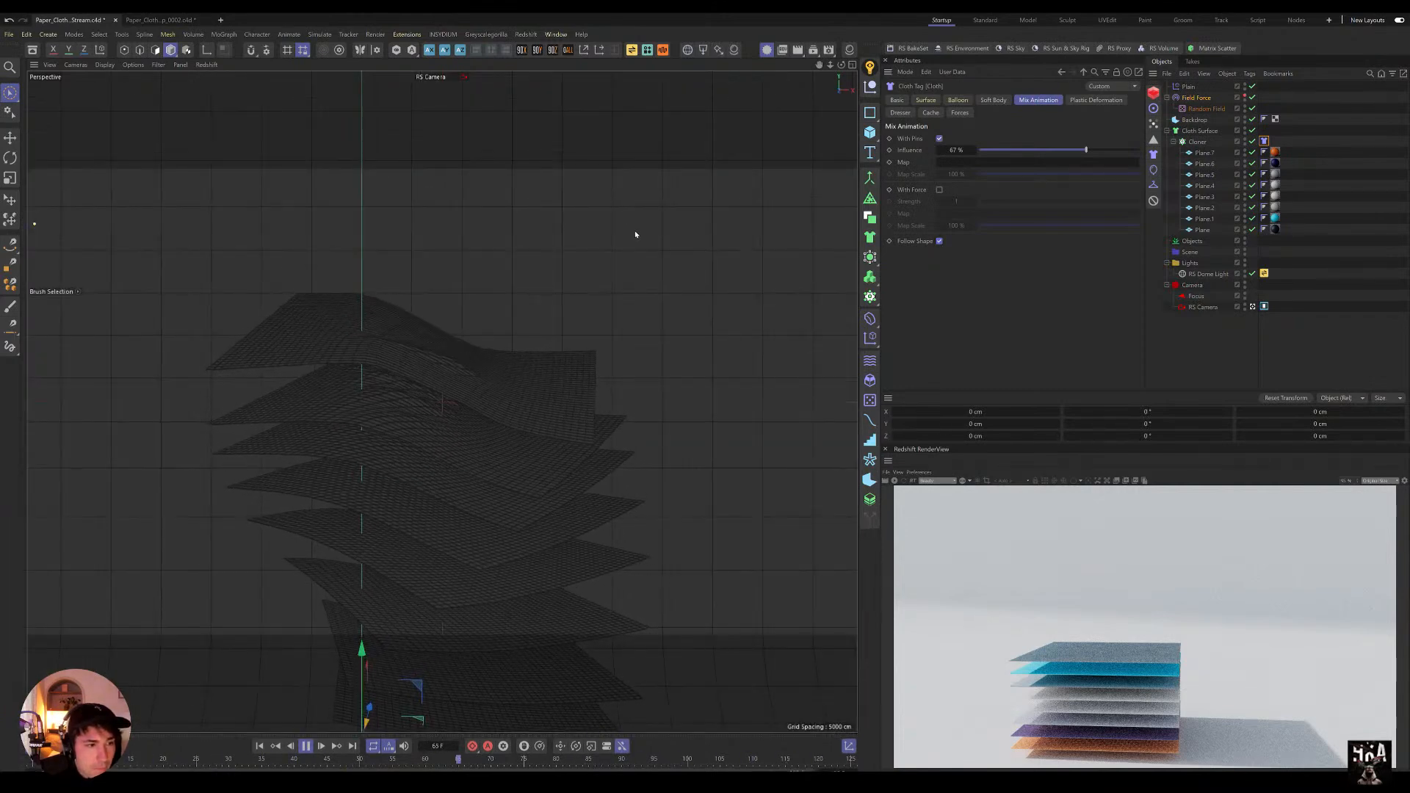
Step: Disable the Cloth Surface generator around the cloner
click(1199, 129)
click(970, 100)
click(1252, 130)
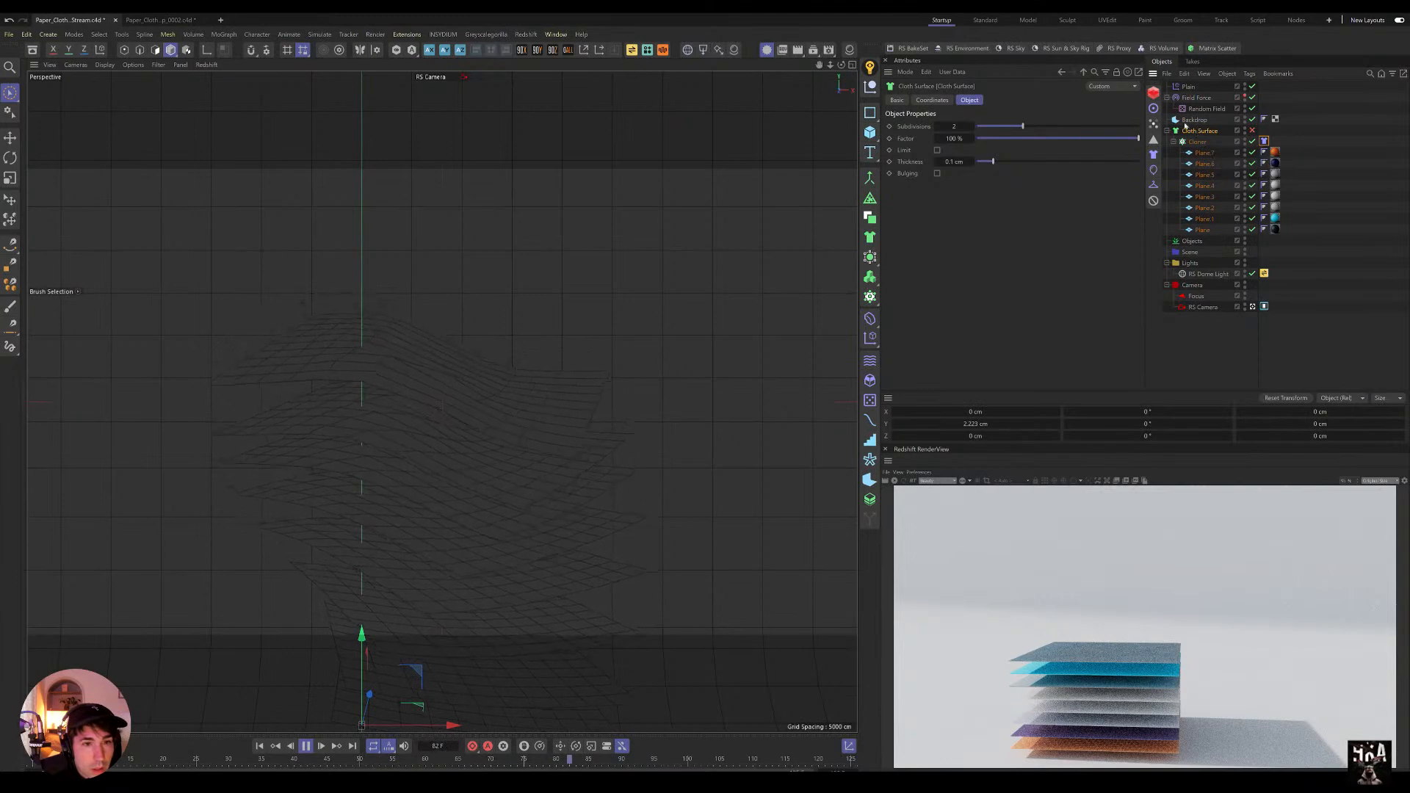
Step: Set the width and height segments of all eight planes under the cloner to 20
click(1205, 153)
shift+click(1204, 229)
click(968, 151)
text(20)
key(Tab)
text(20)
key(Return)
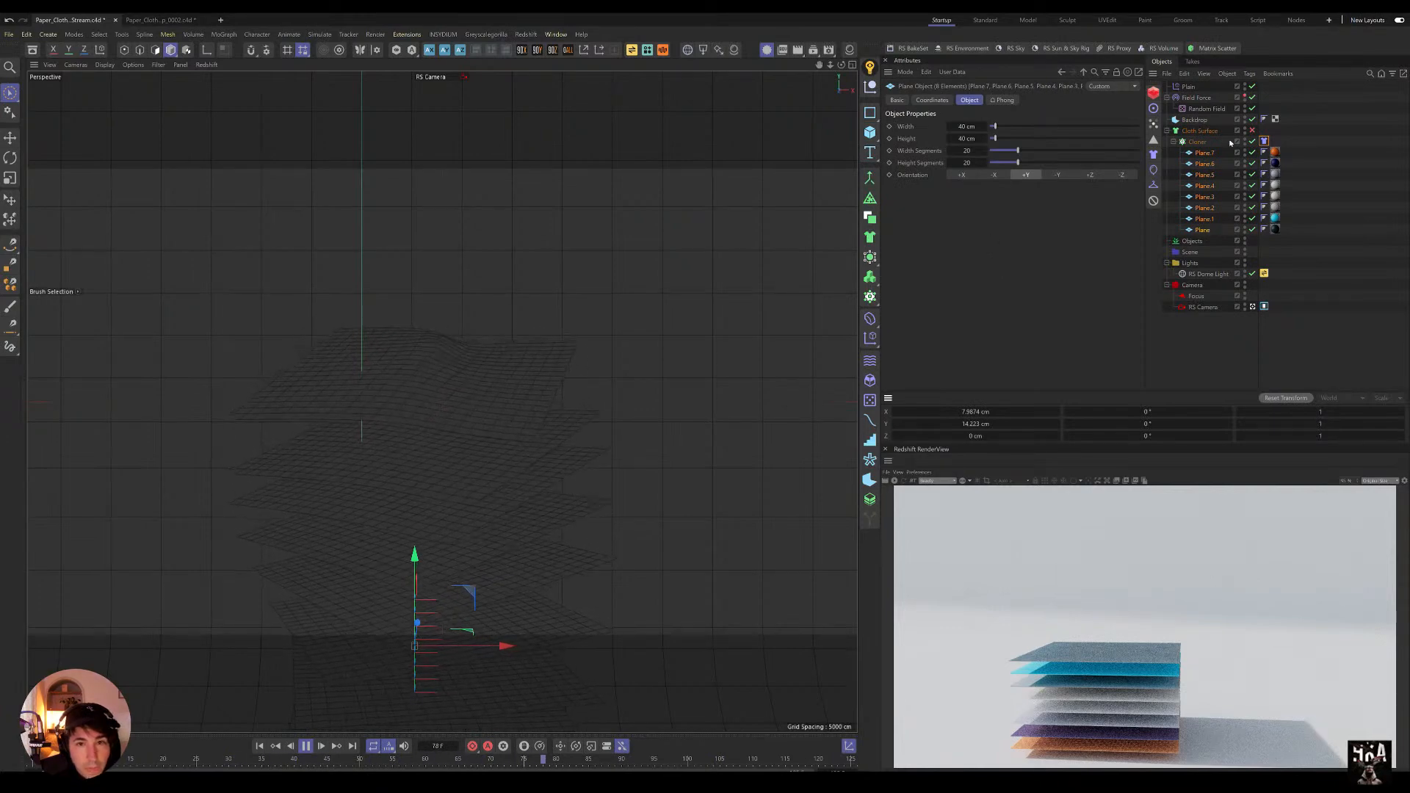
Step: Compare the Random Field's noise settings with those in Paper_Cloth_Jump_0002.c4d and return to the stream project
click(1264, 142)
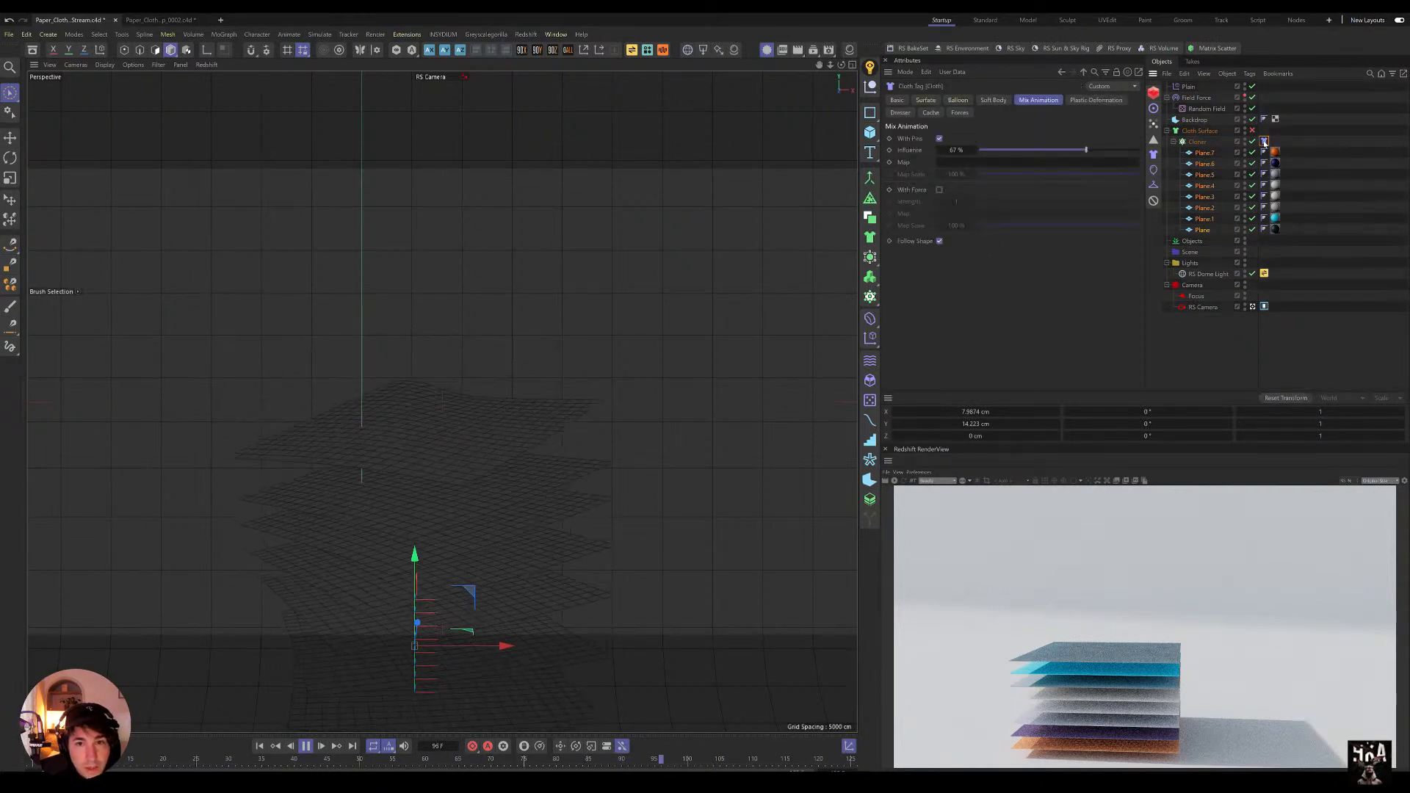
click(1205, 110)
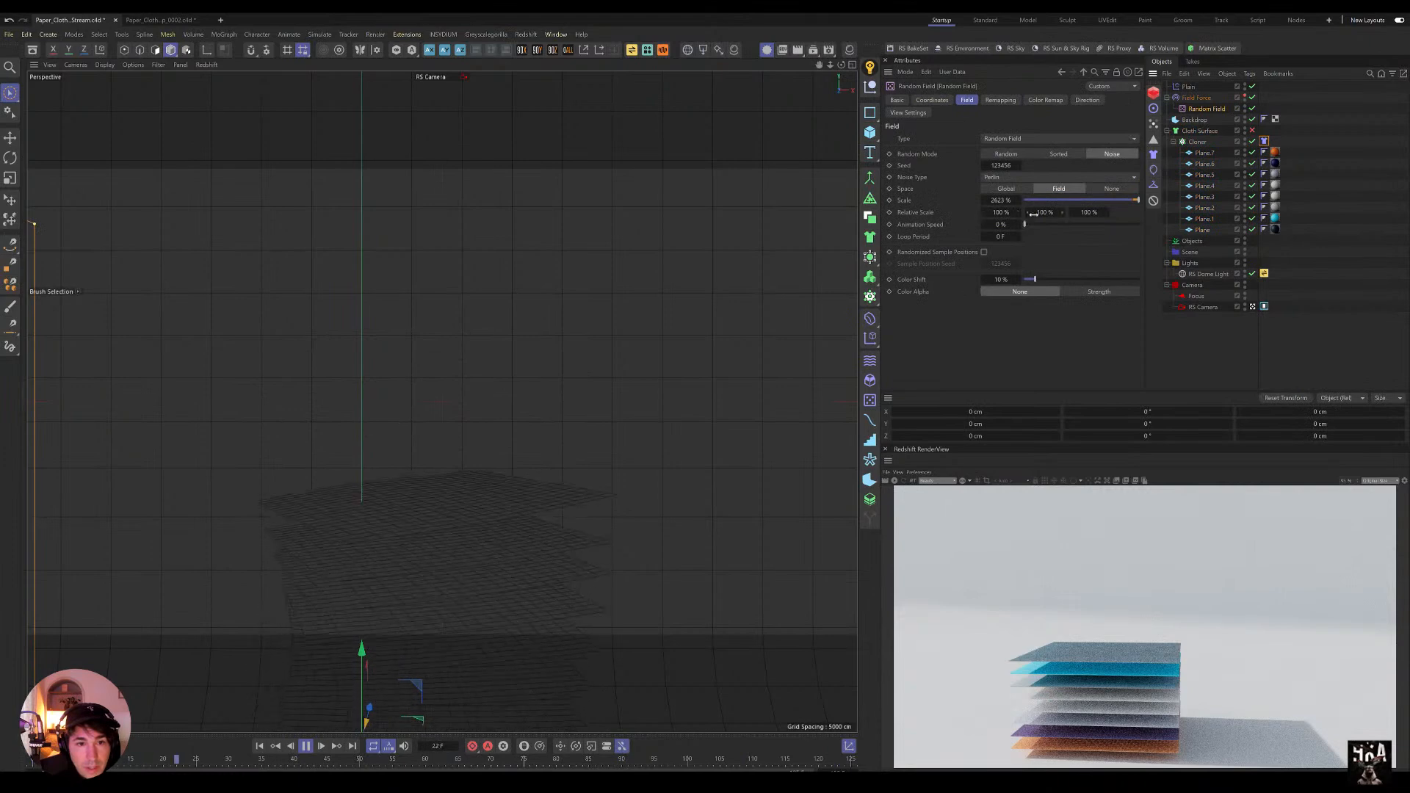
click(1030, 177)
click(977, 176)
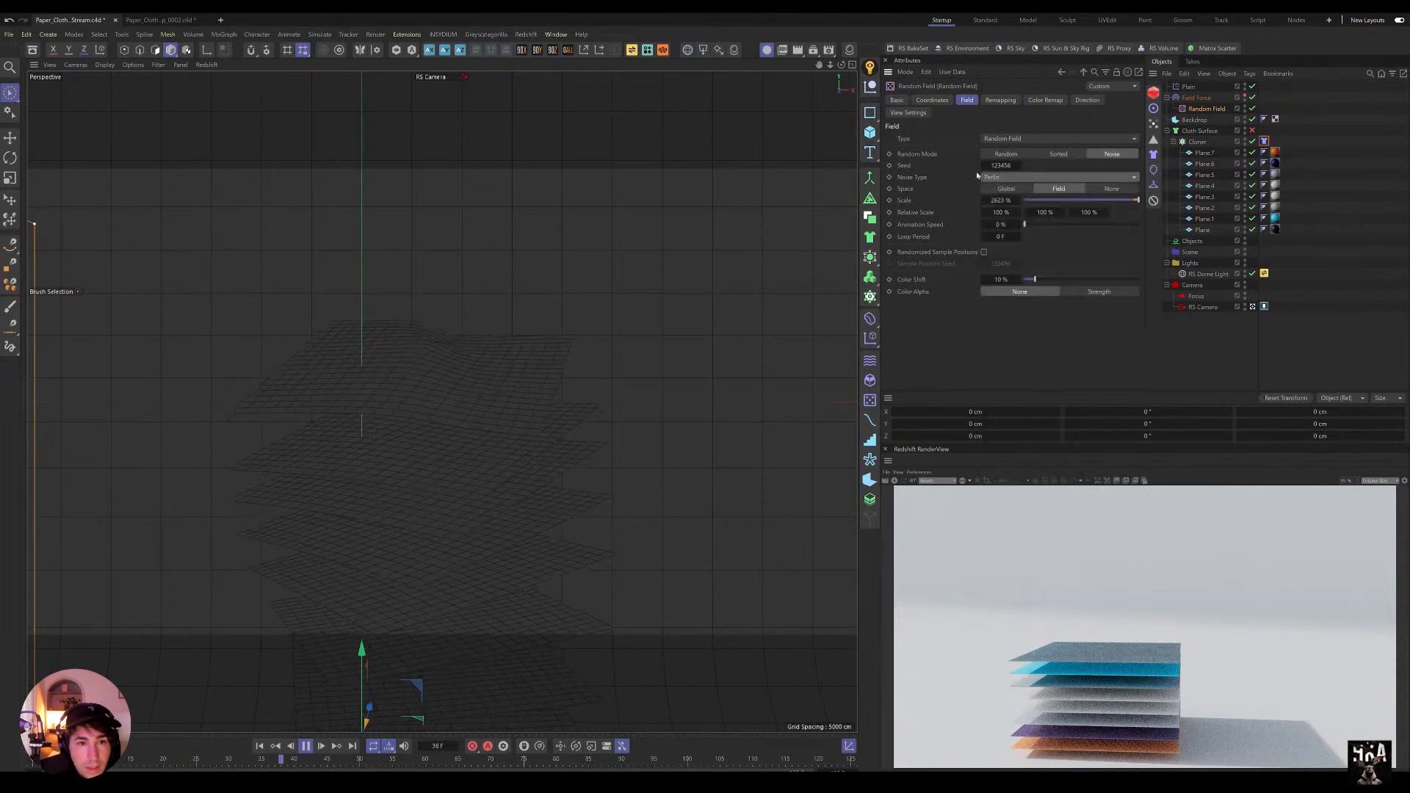
click(158, 22)
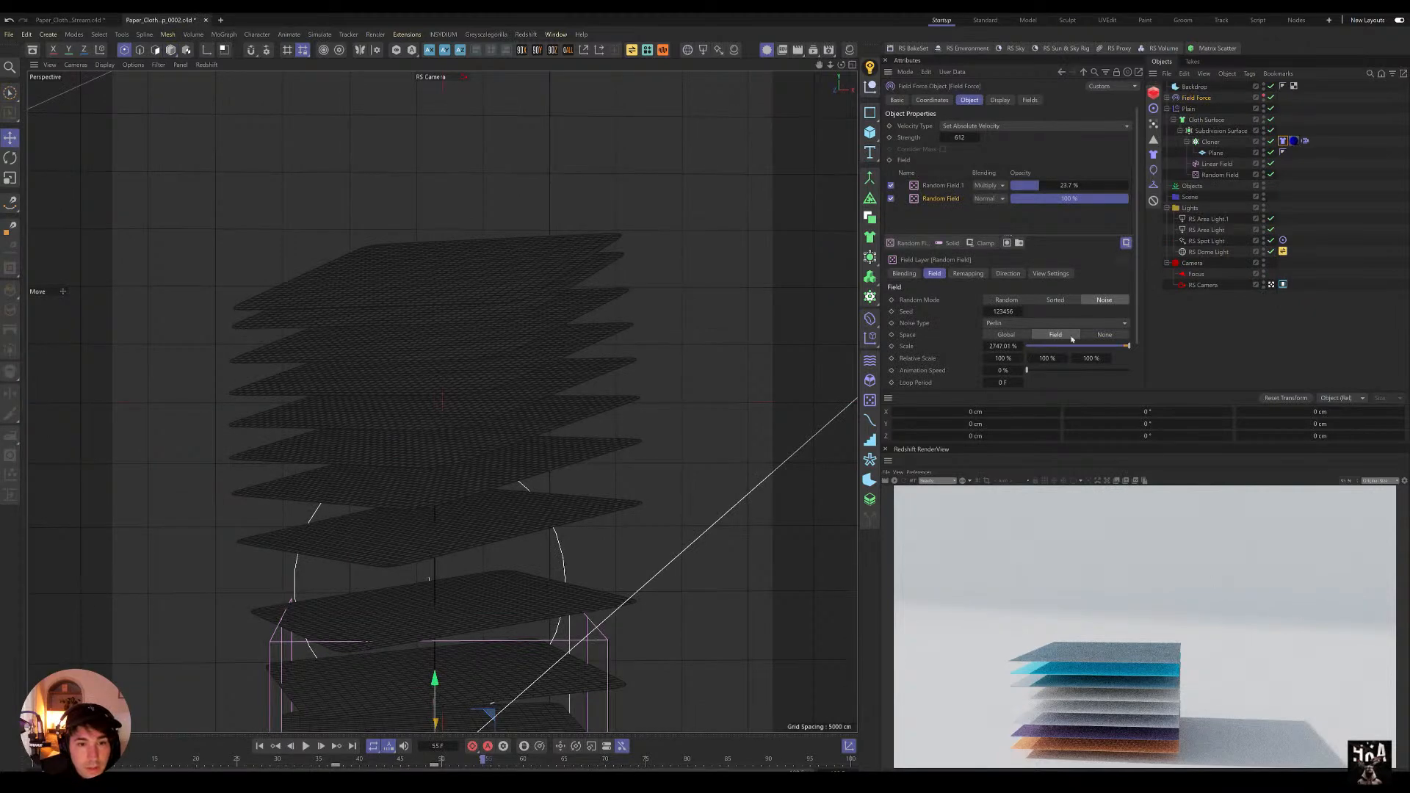
scroll(1072, 338, down, 3)
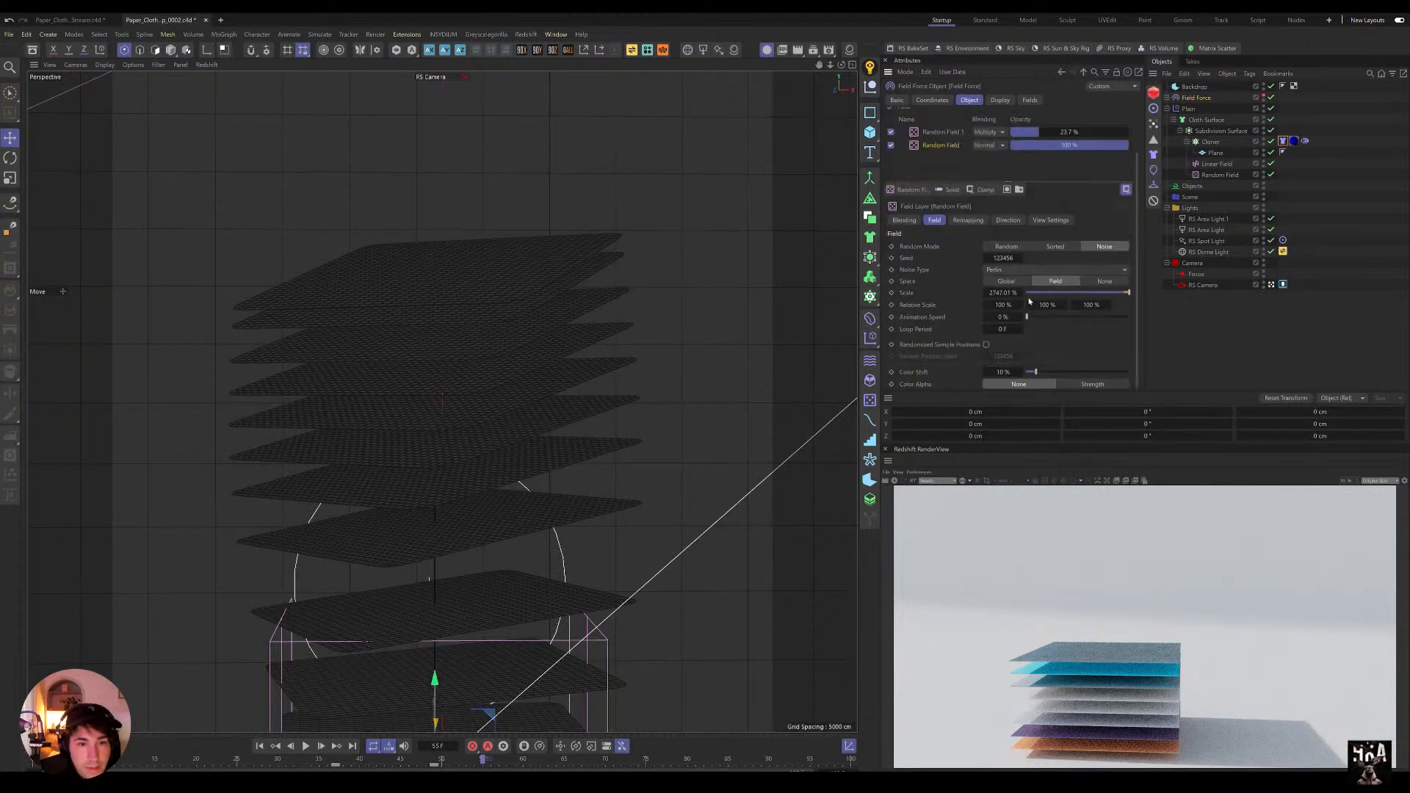
click(70, 21)
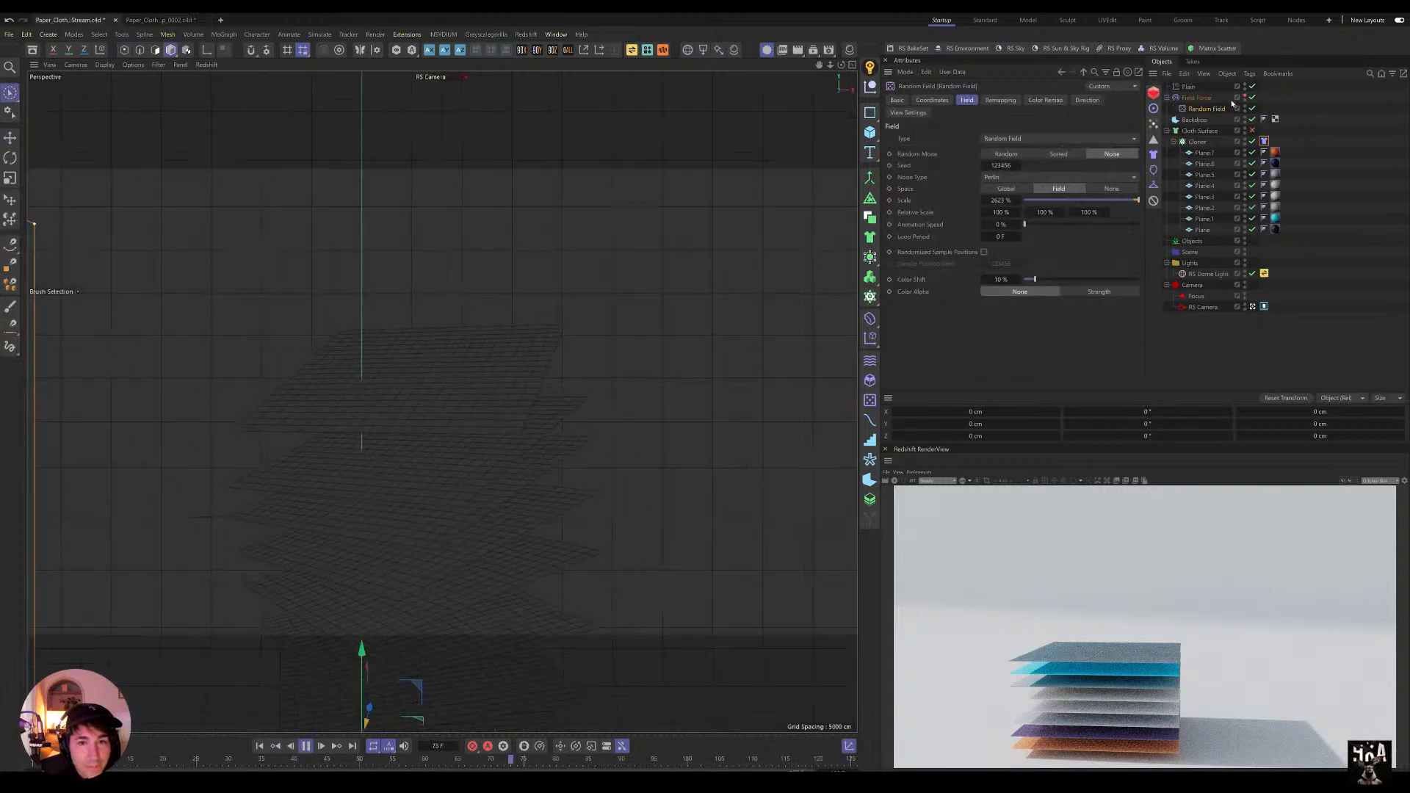
Step: Set the Random Field scale to 2700%, reopen the cloth tag's Mix Animation settings, and stop playback
click(1002, 199)
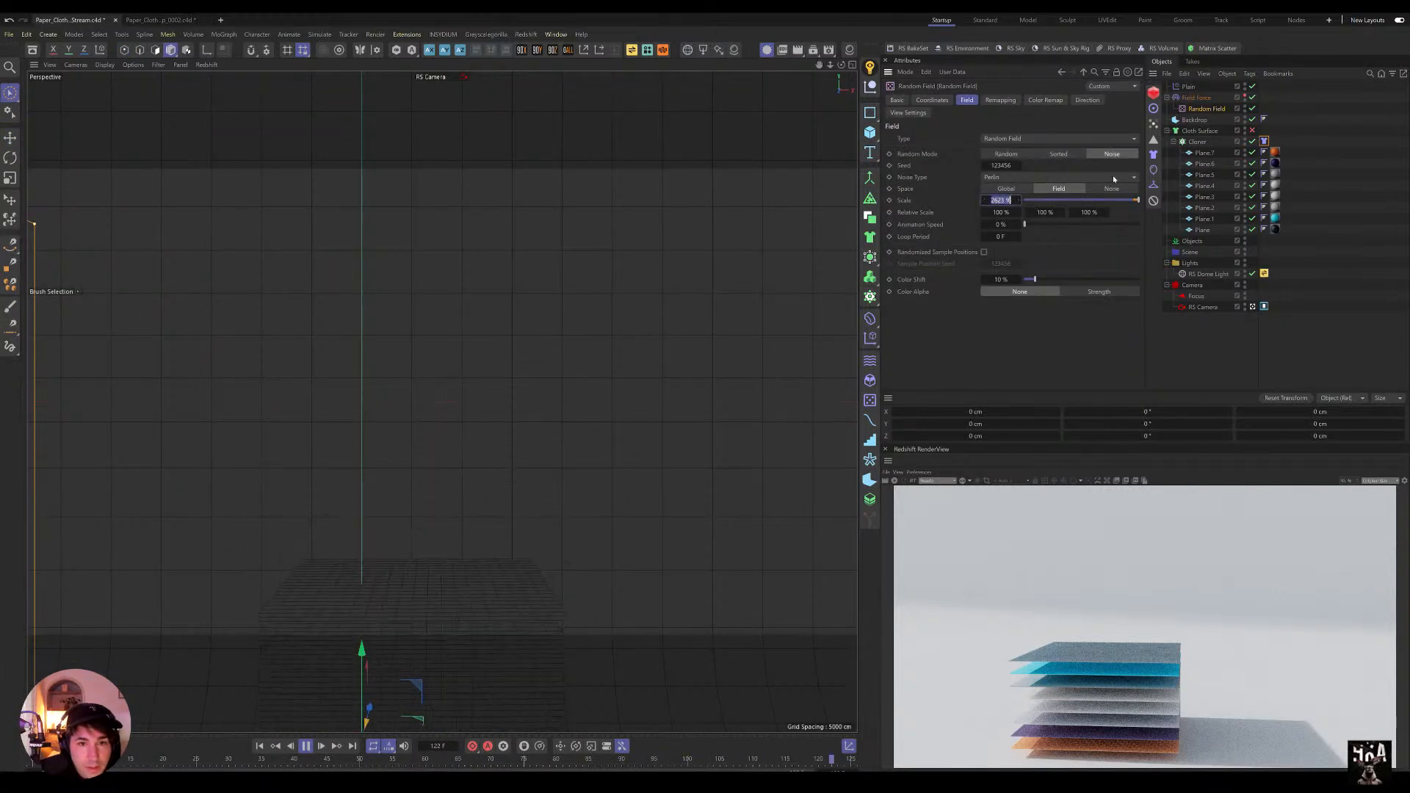
text(20)
key(BackSpace)
text(700)
key(Return)
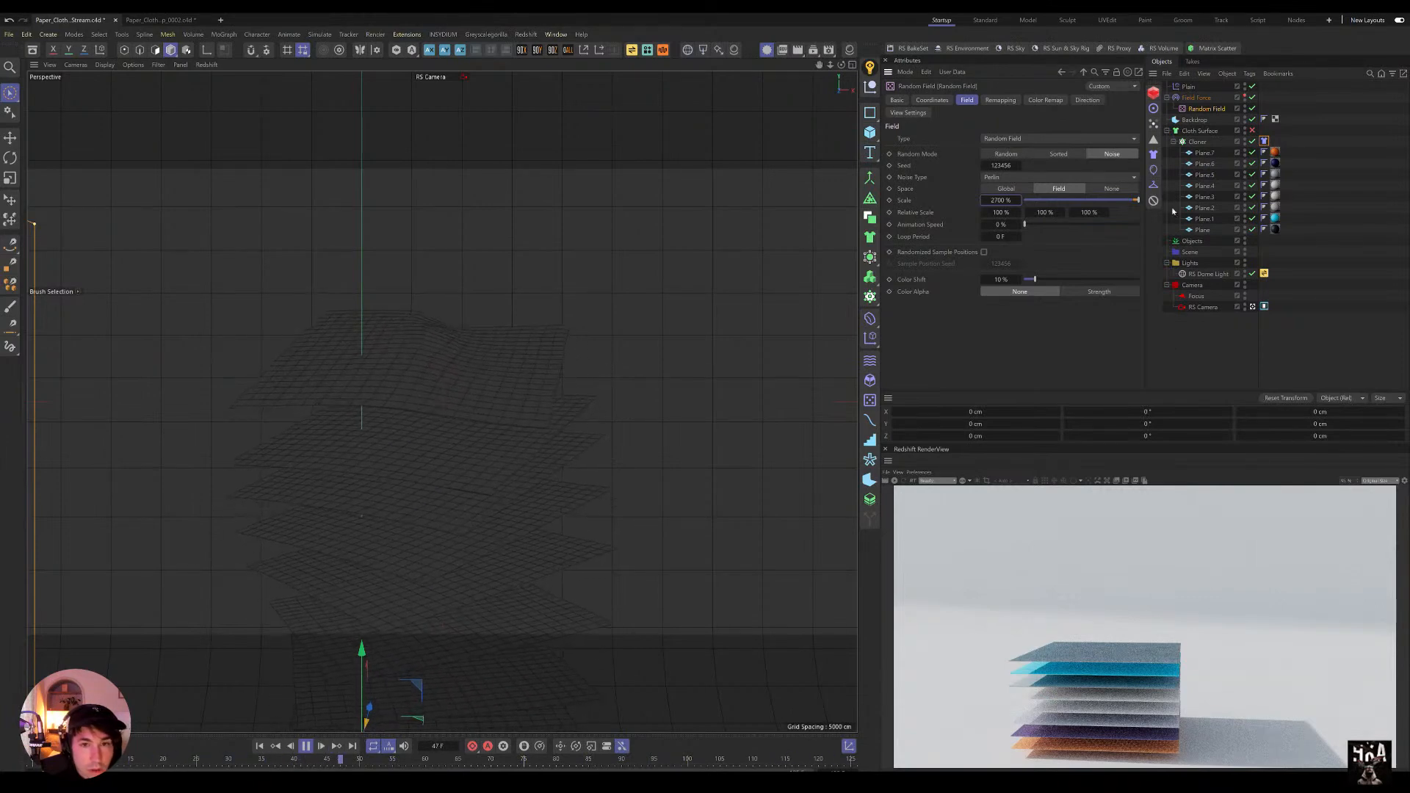
click(1263, 141)
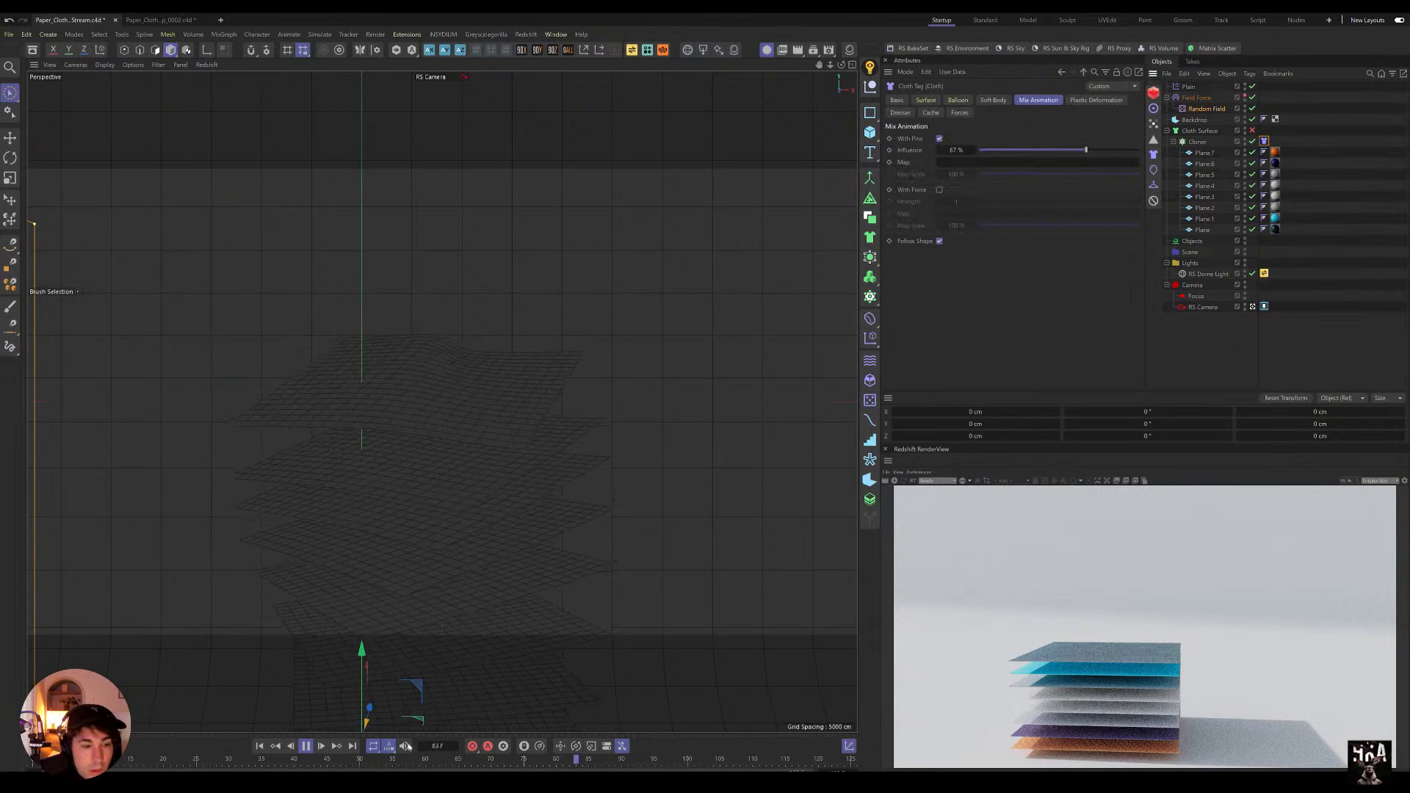
click(305, 746)
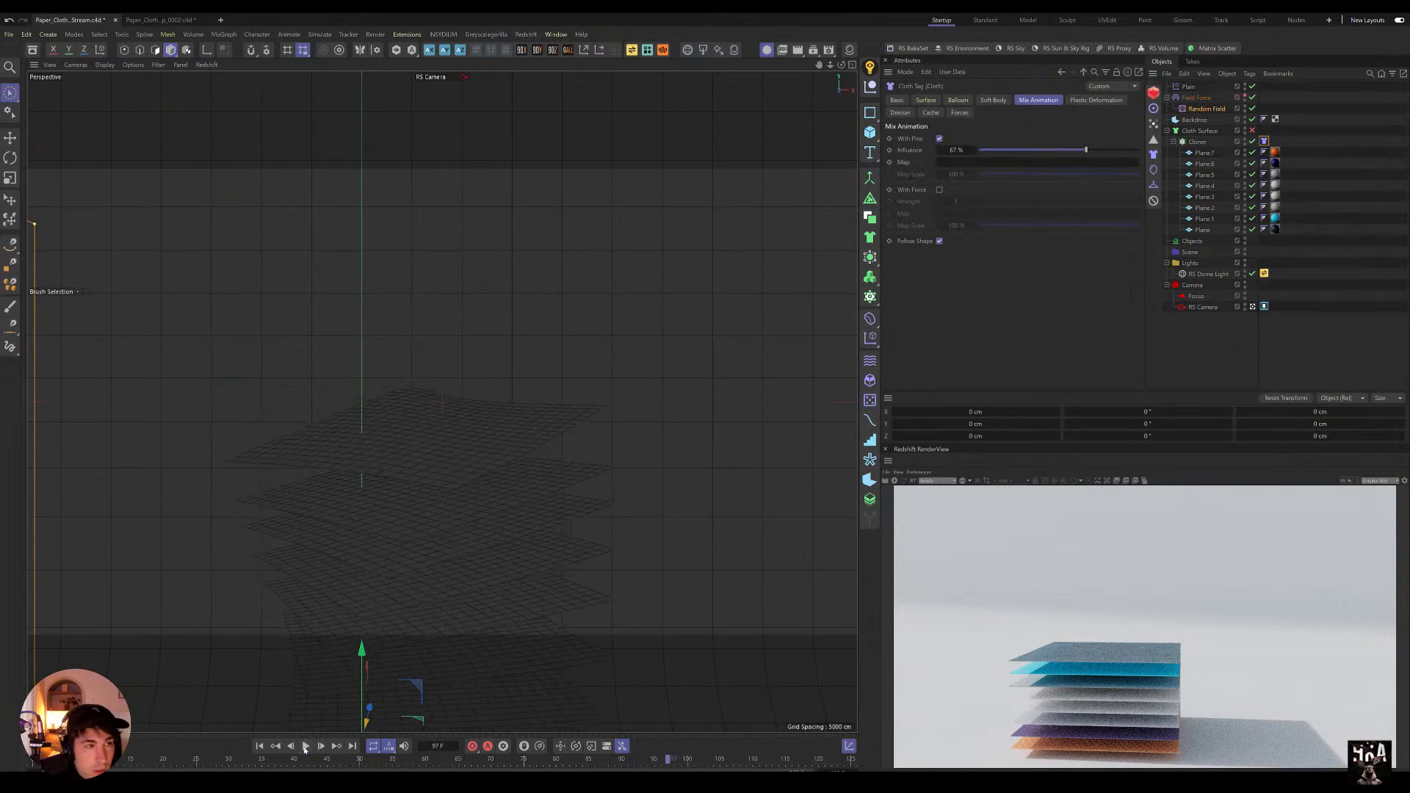
Step: In Paper_Cloth_Jump_0002.c4d, clear the vertex map from the cloth tag's Mix Animation settings and return to the stream project
click(157, 21)
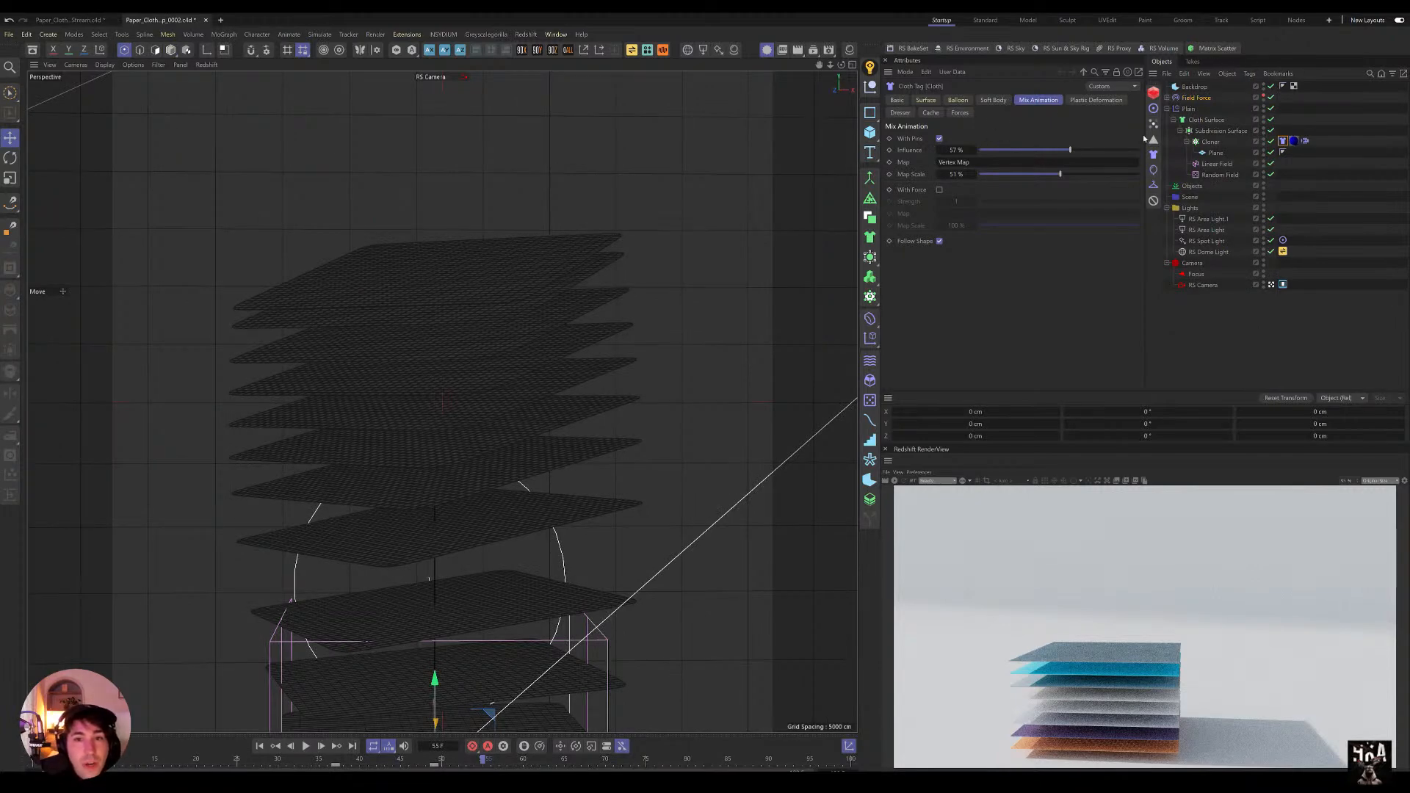
click(968, 162)
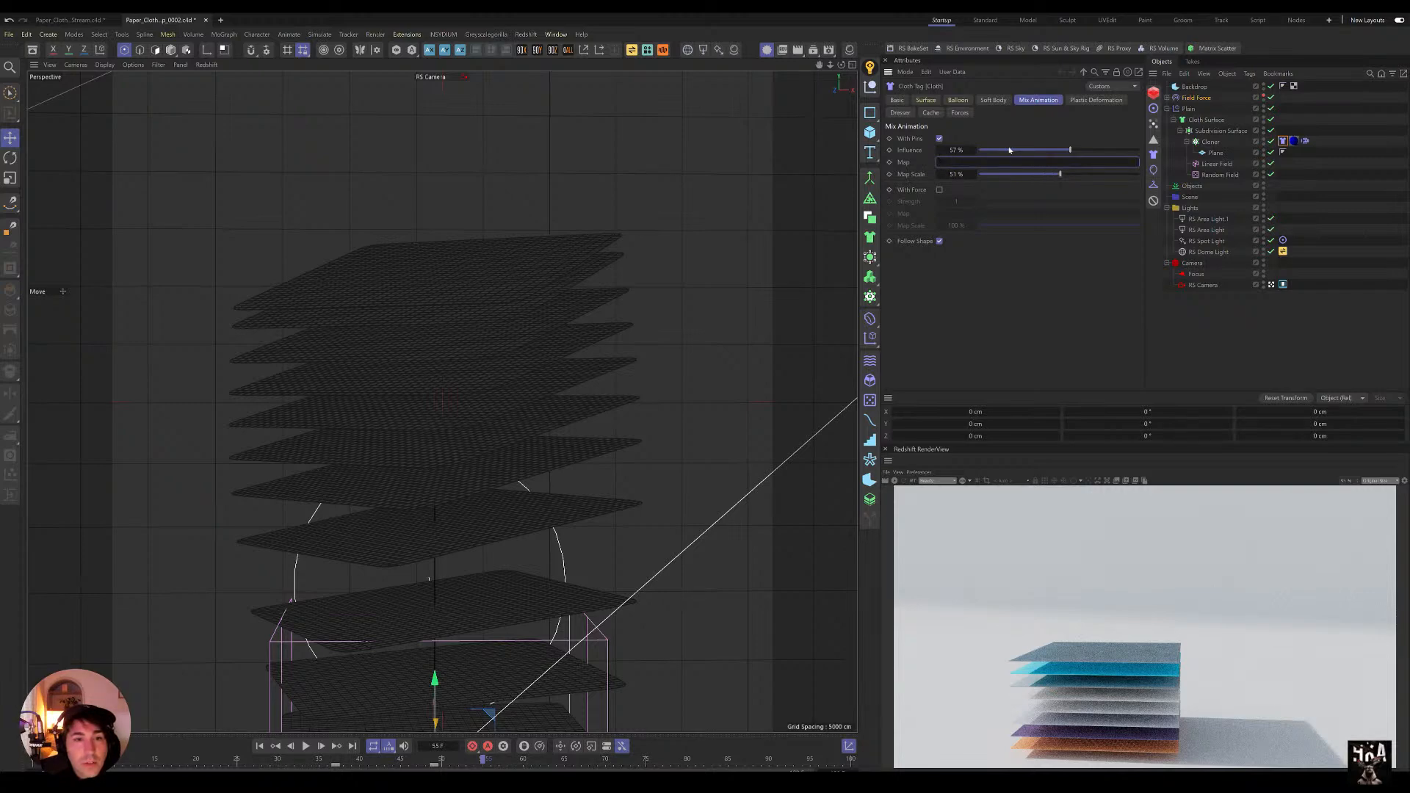
click(83, 22)
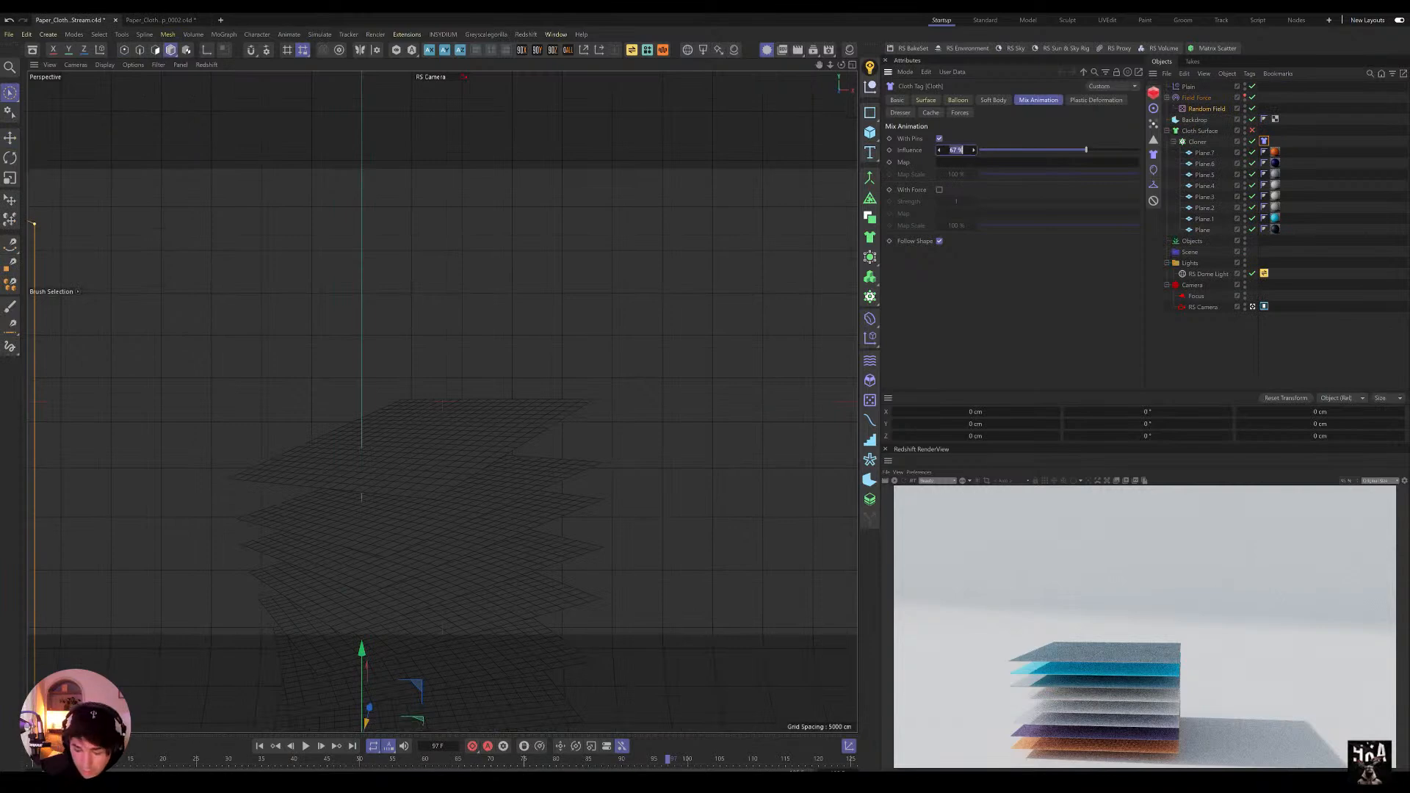
Step: Set the cloth tag's Mix Animation influence to 57%, replay the simulation, and compare the settings with the earlier project
click(259, 746)
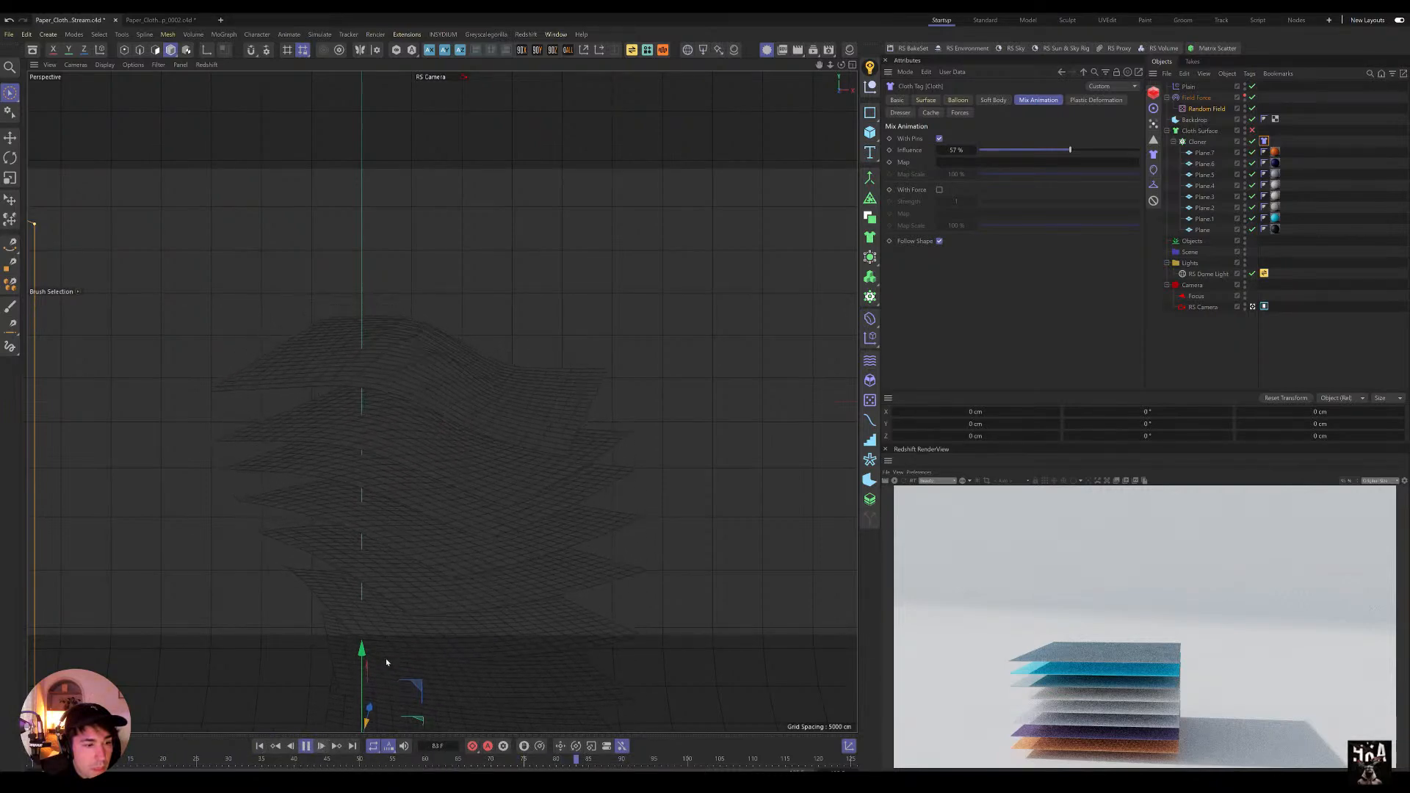
click(306, 746)
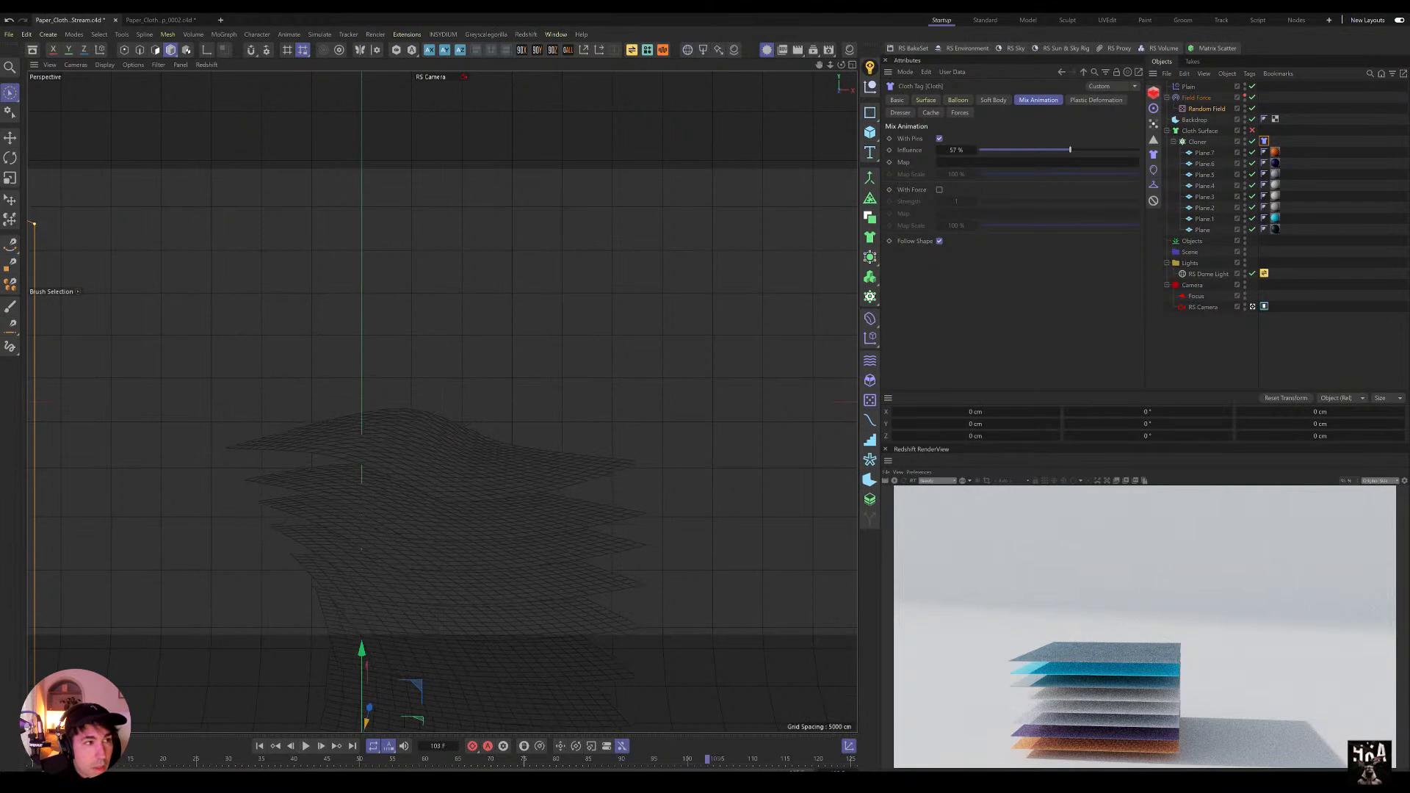
click(157, 22)
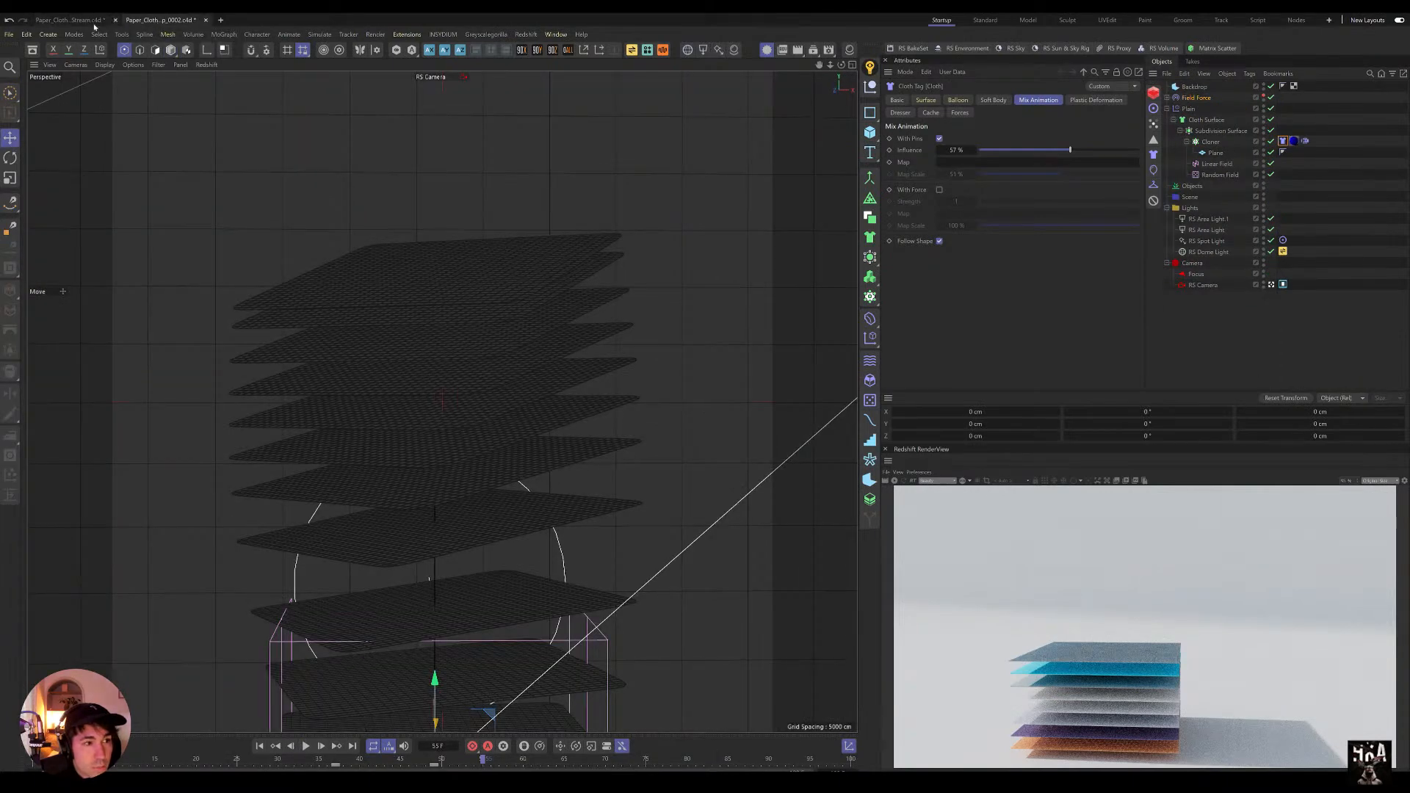
click(87, 24)
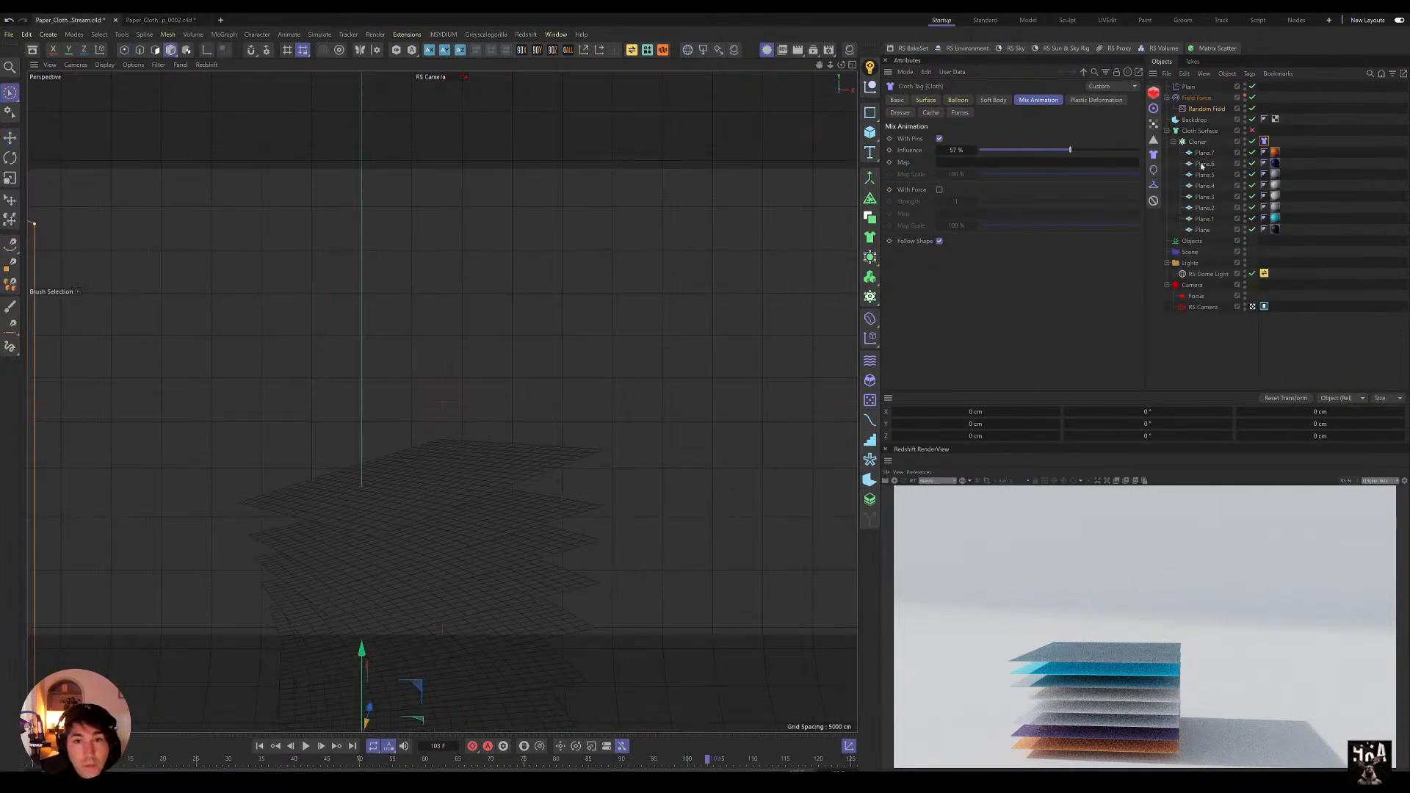
Step: Re-enable the Cloth Surface generator and reduce its thickness to 0.05 cm while the simulation plays
click(1201, 130)
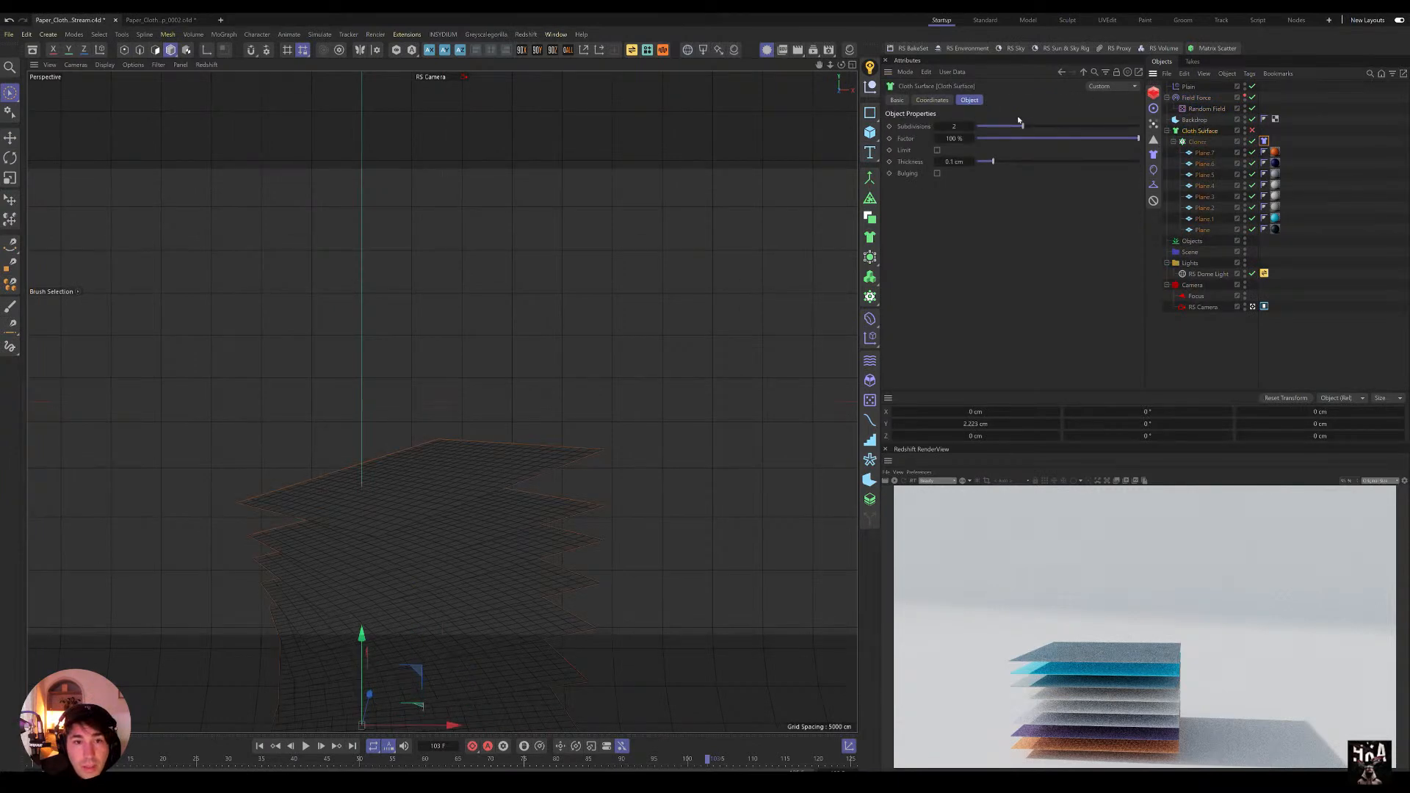
click(1252, 130)
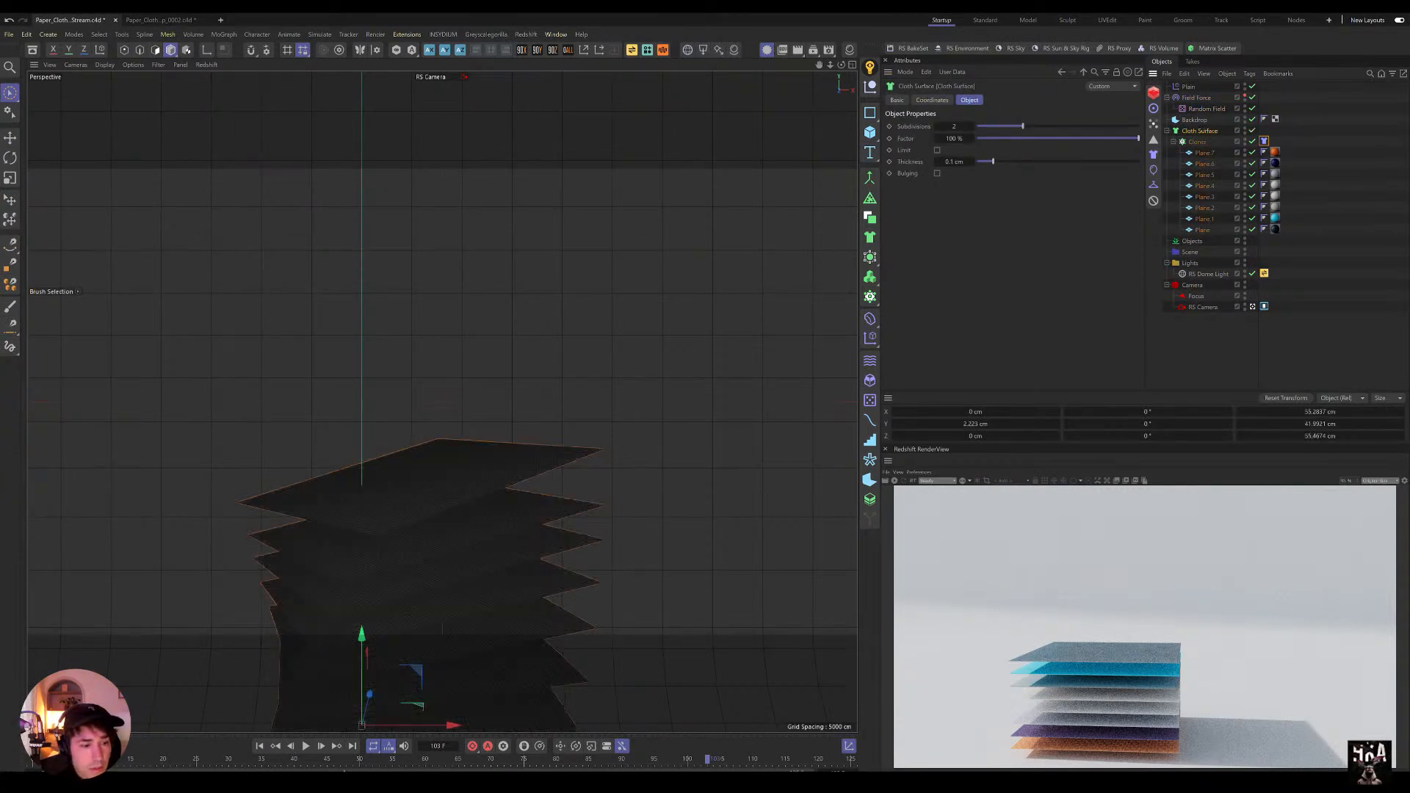
click(305, 746)
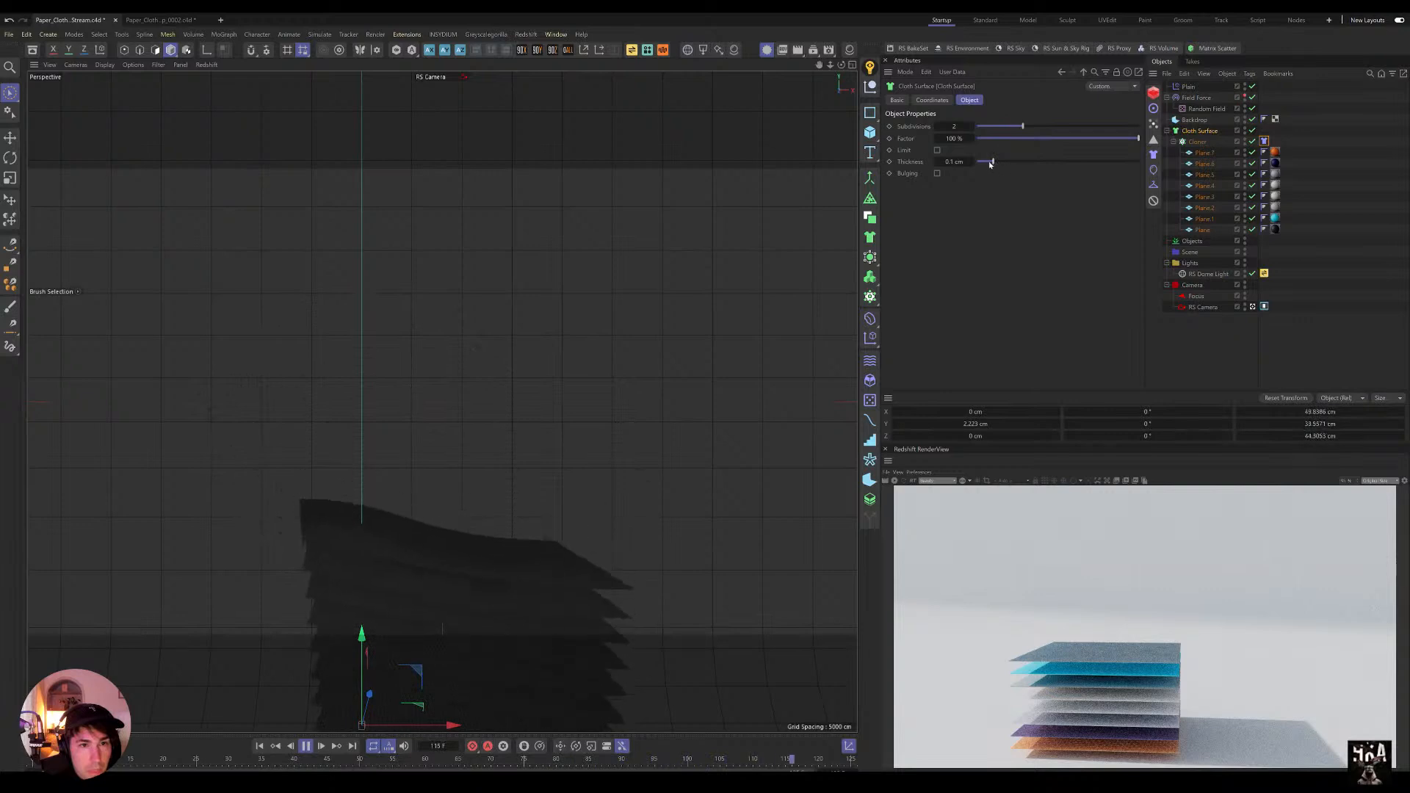
drag(993, 161, 984, 161)
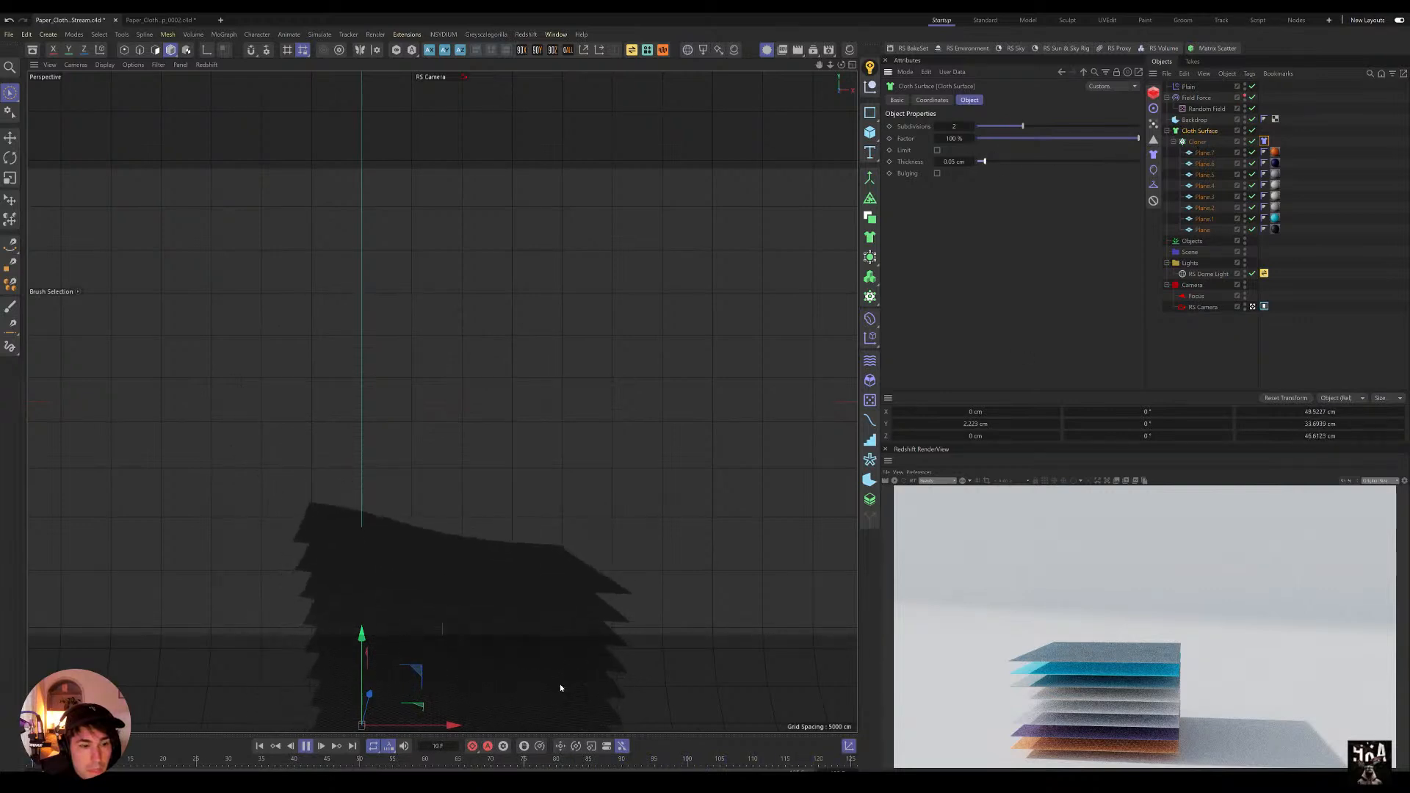
click(305, 745)
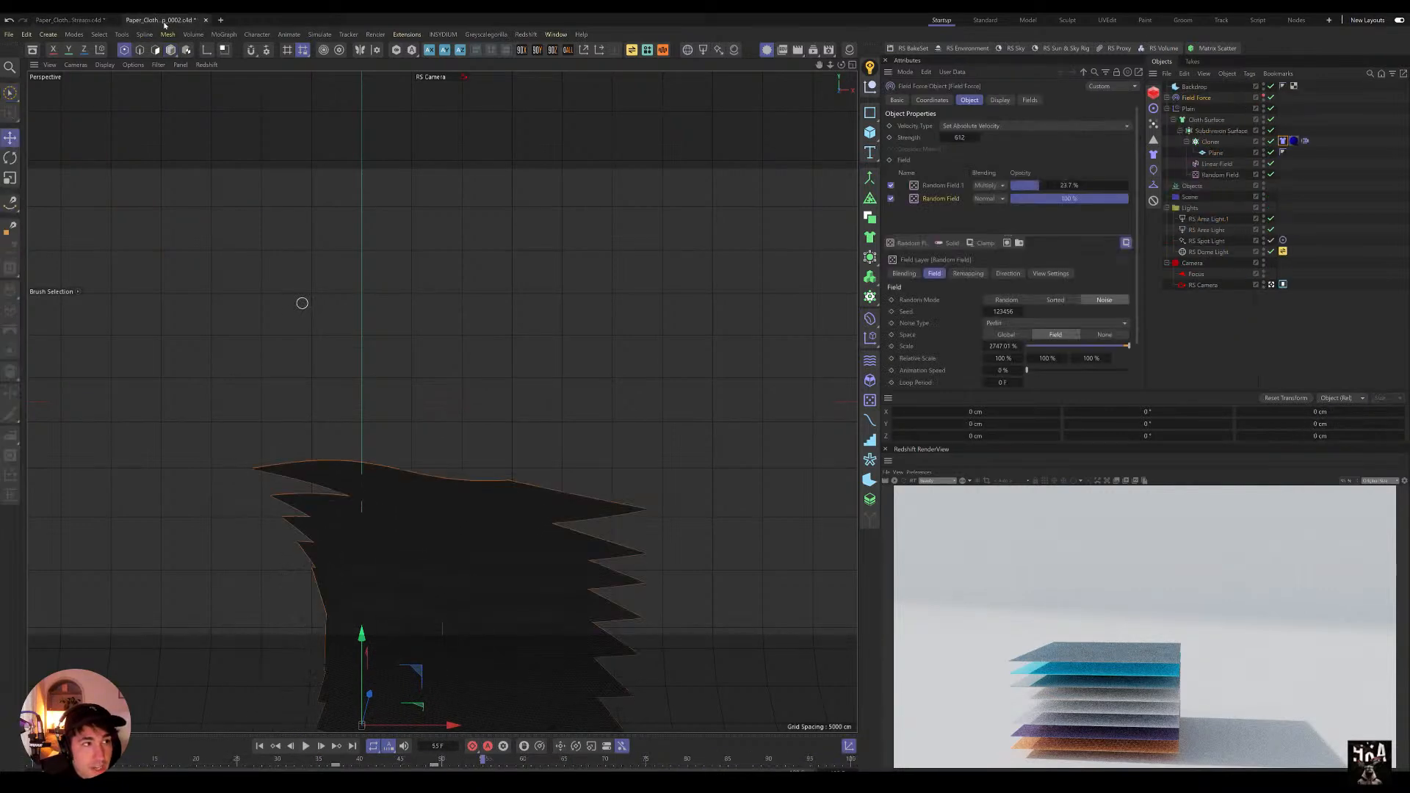
Step: Check the Cloner's settings in the earlier project, and delete the stream project's Cloth Surface without its children
click(1210, 143)
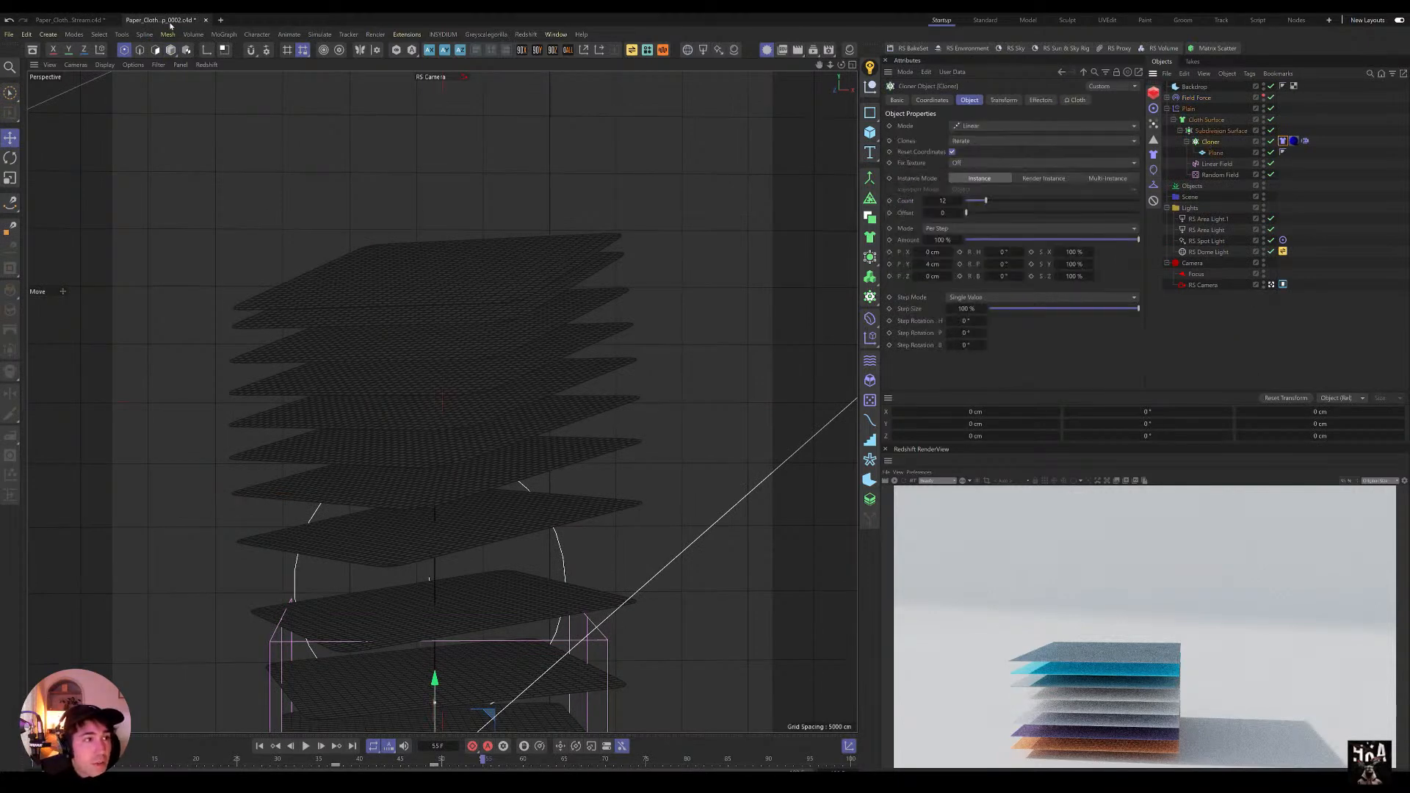
click(89, 24)
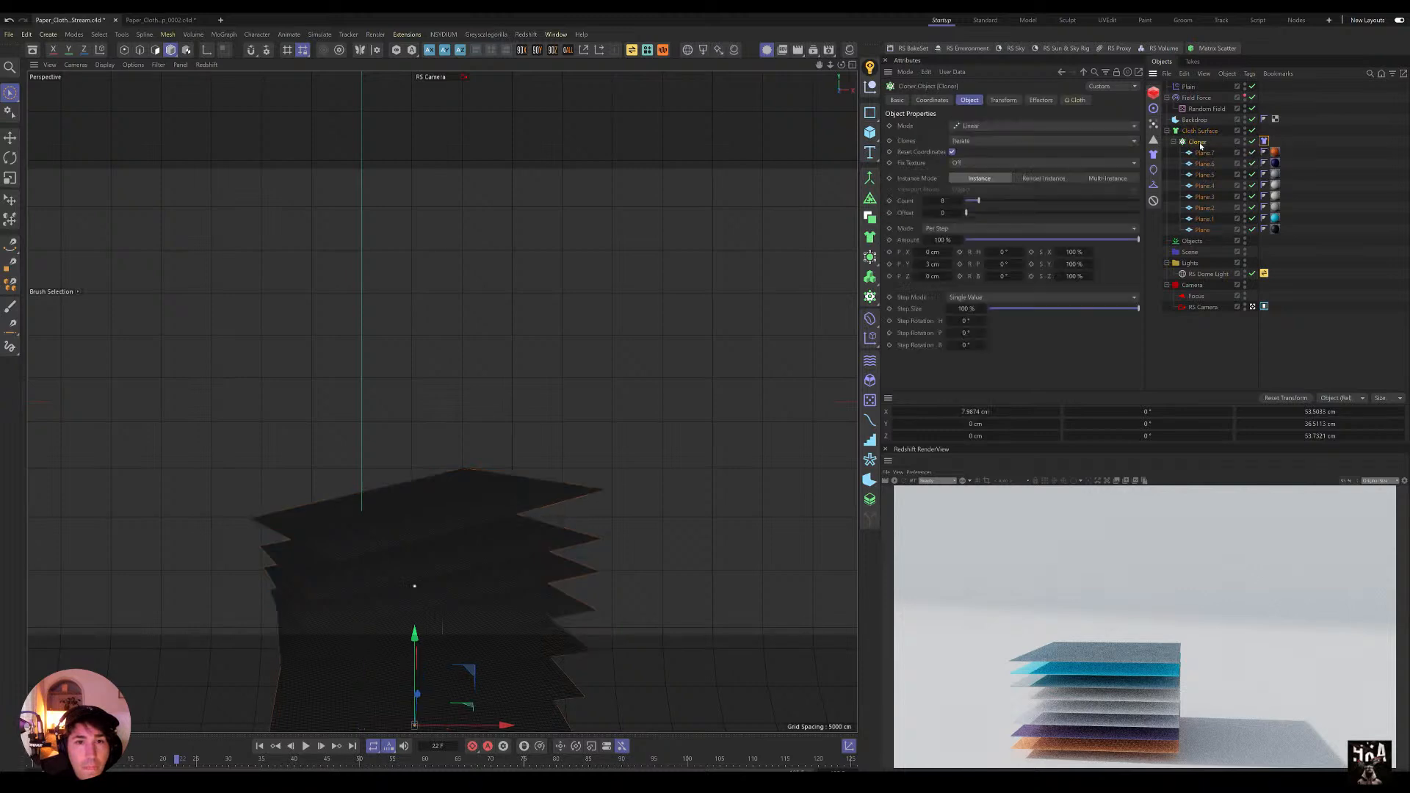
right_click(1201, 132)
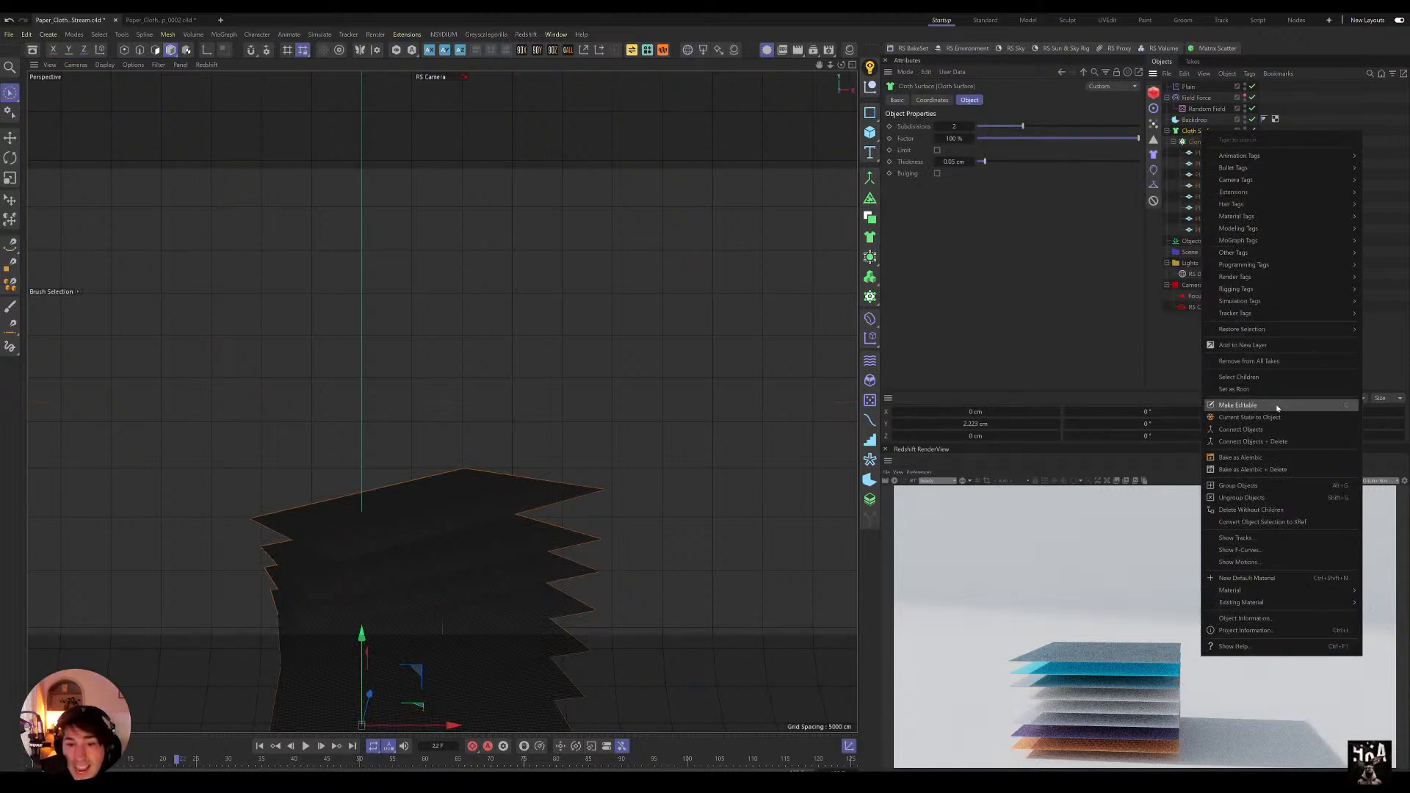
click(1273, 510)
Step: Wrap the Cloner in a Subdivision Surface, play the simulation from the start, and rewind to the first frame
click(1191, 131)
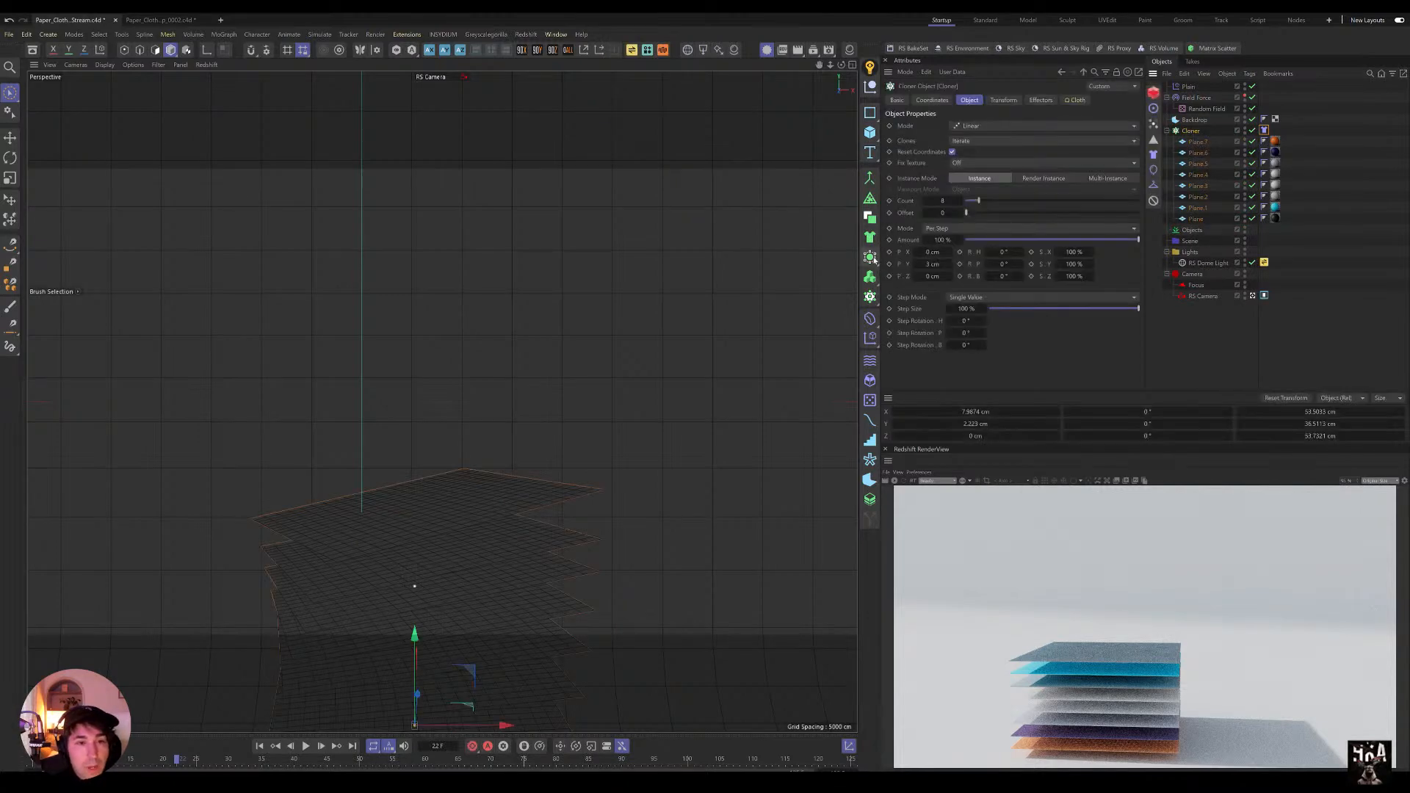
click(870, 257)
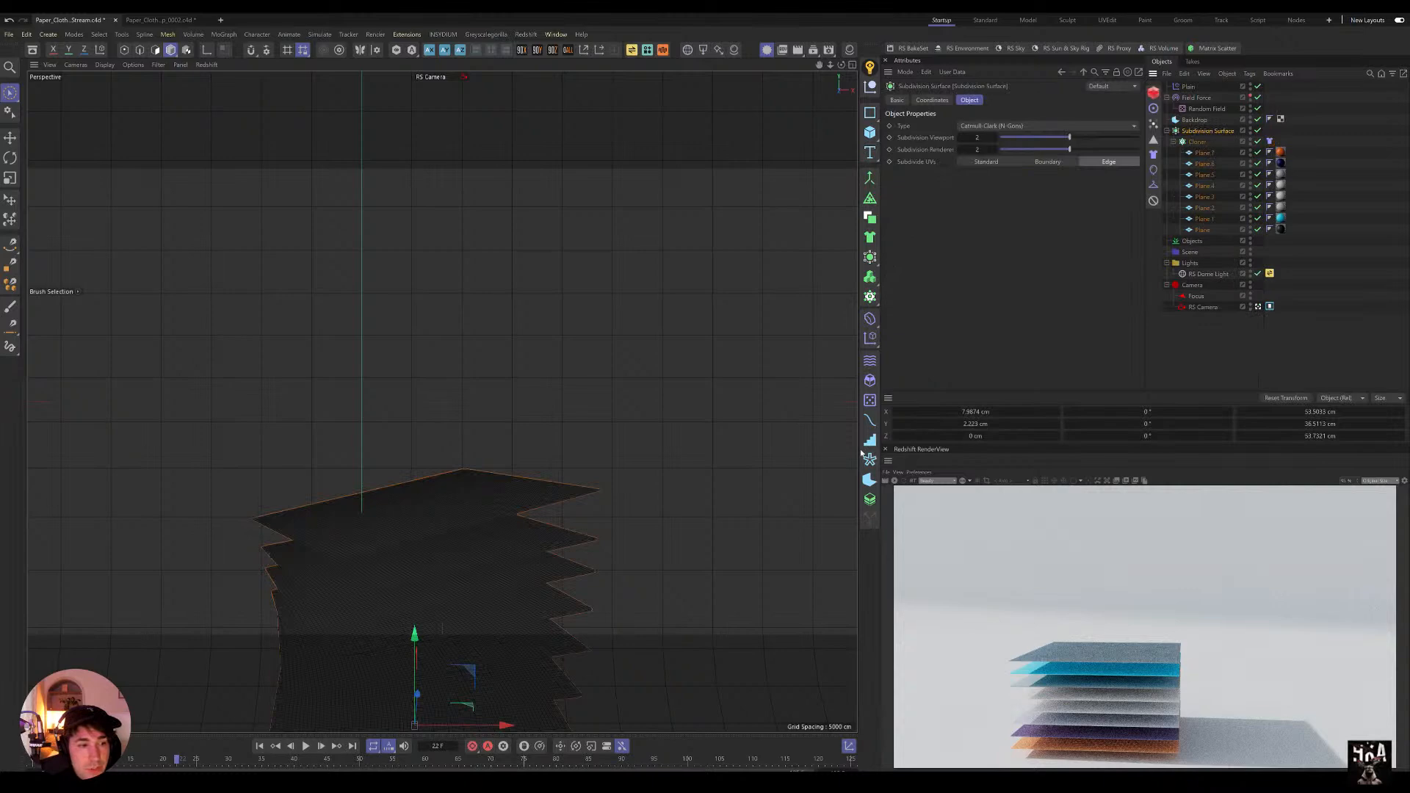
click(258, 746)
click(305, 746)
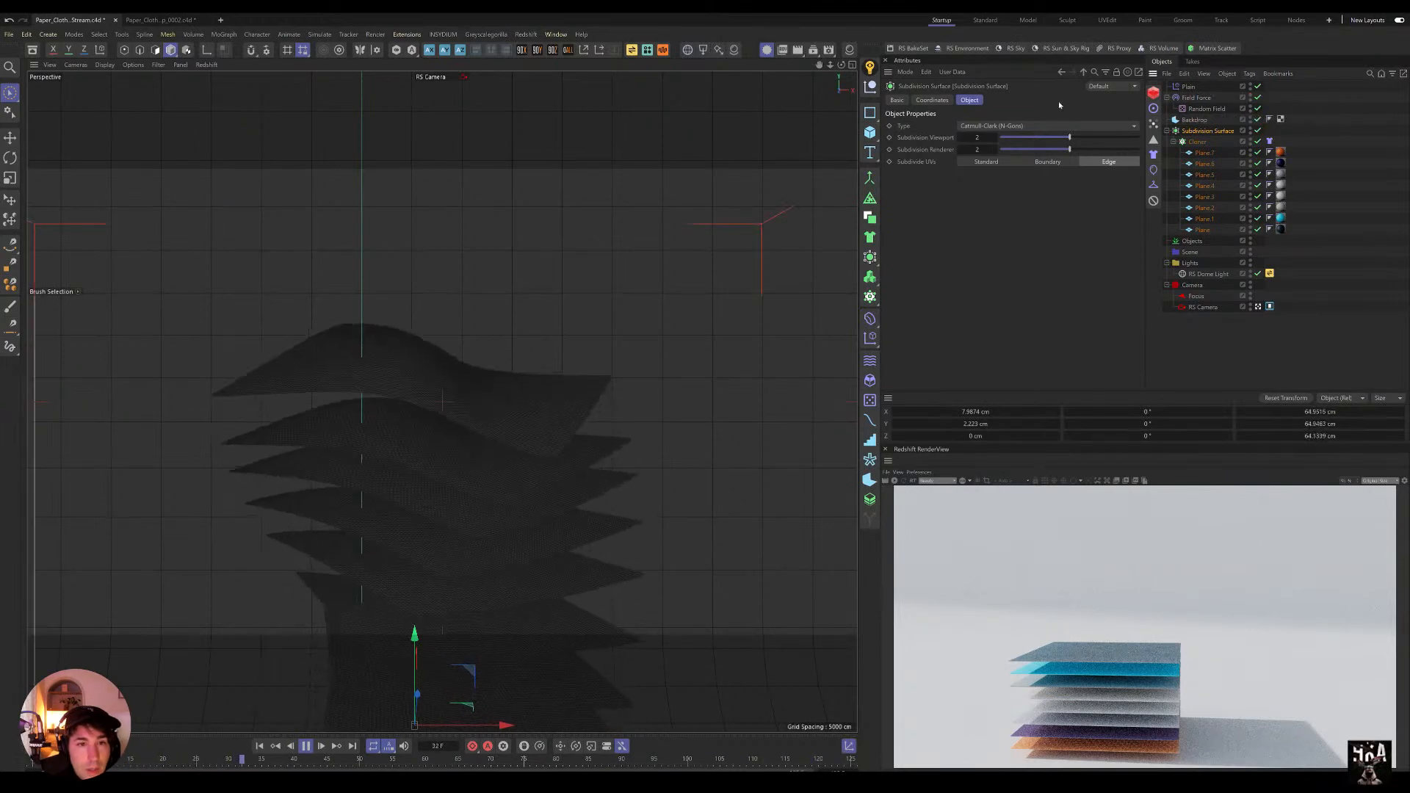
click(1198, 98)
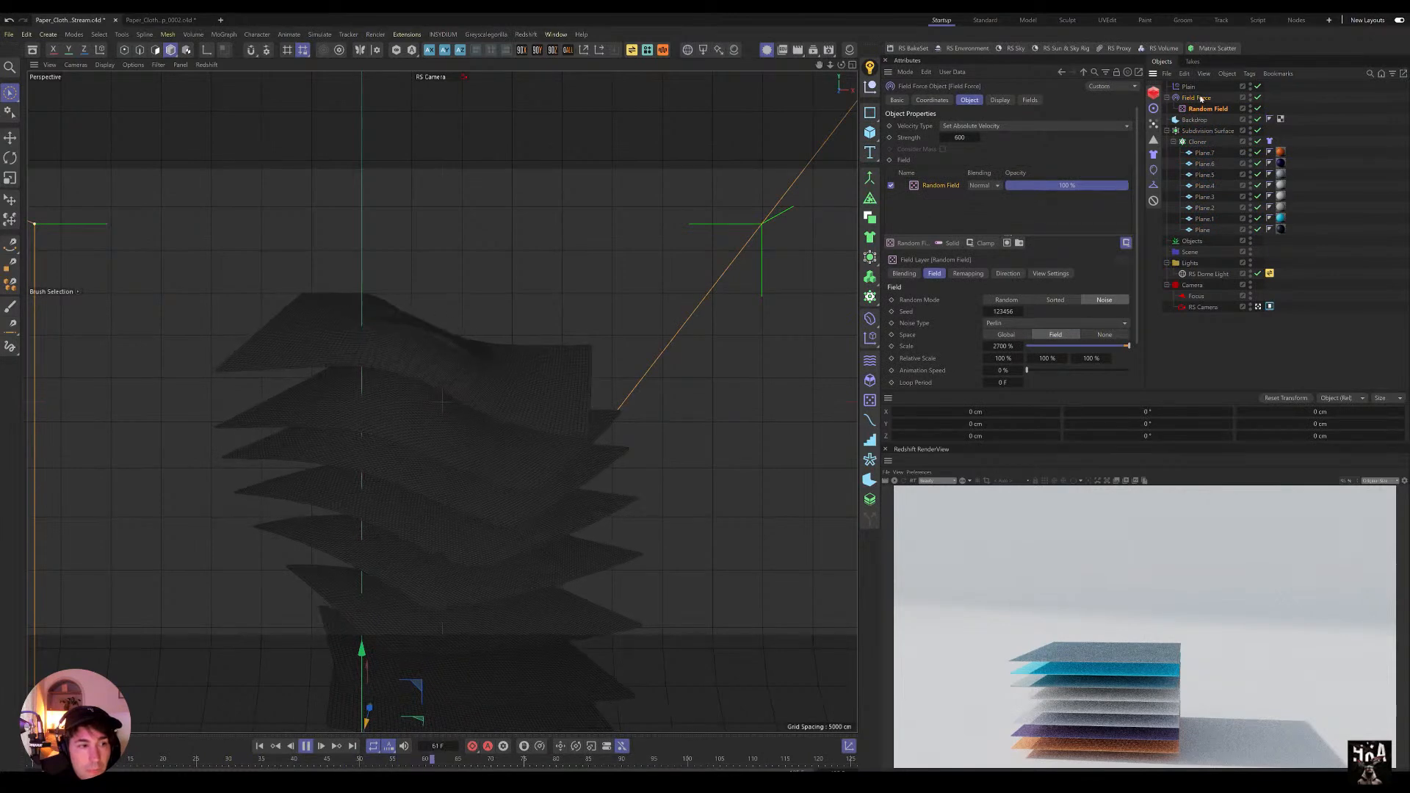
click(306, 746)
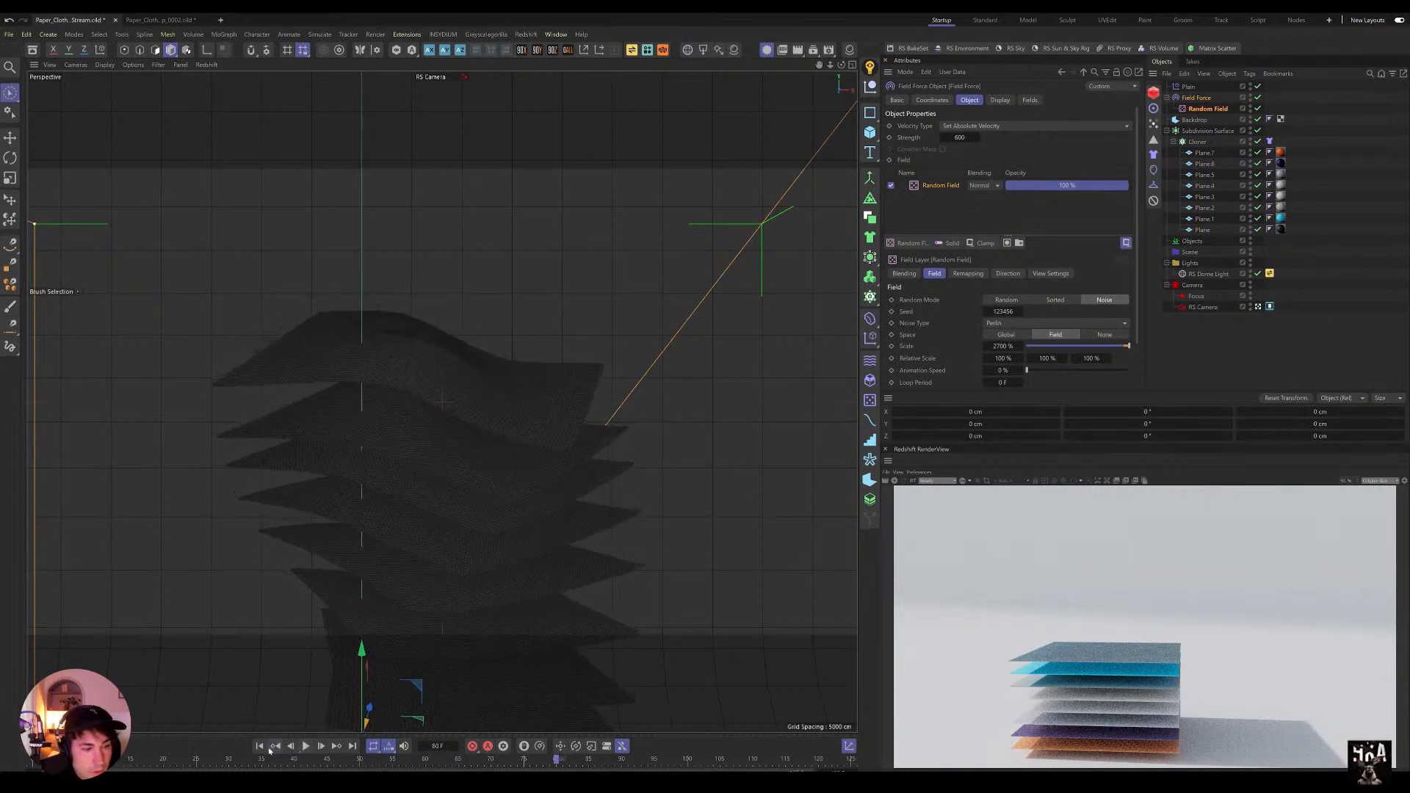
click(260, 746)
Step: Set the Plain effector's rotation to H 70° and B -19° using the earlier project's Plain effector as reference
click(1169, 89)
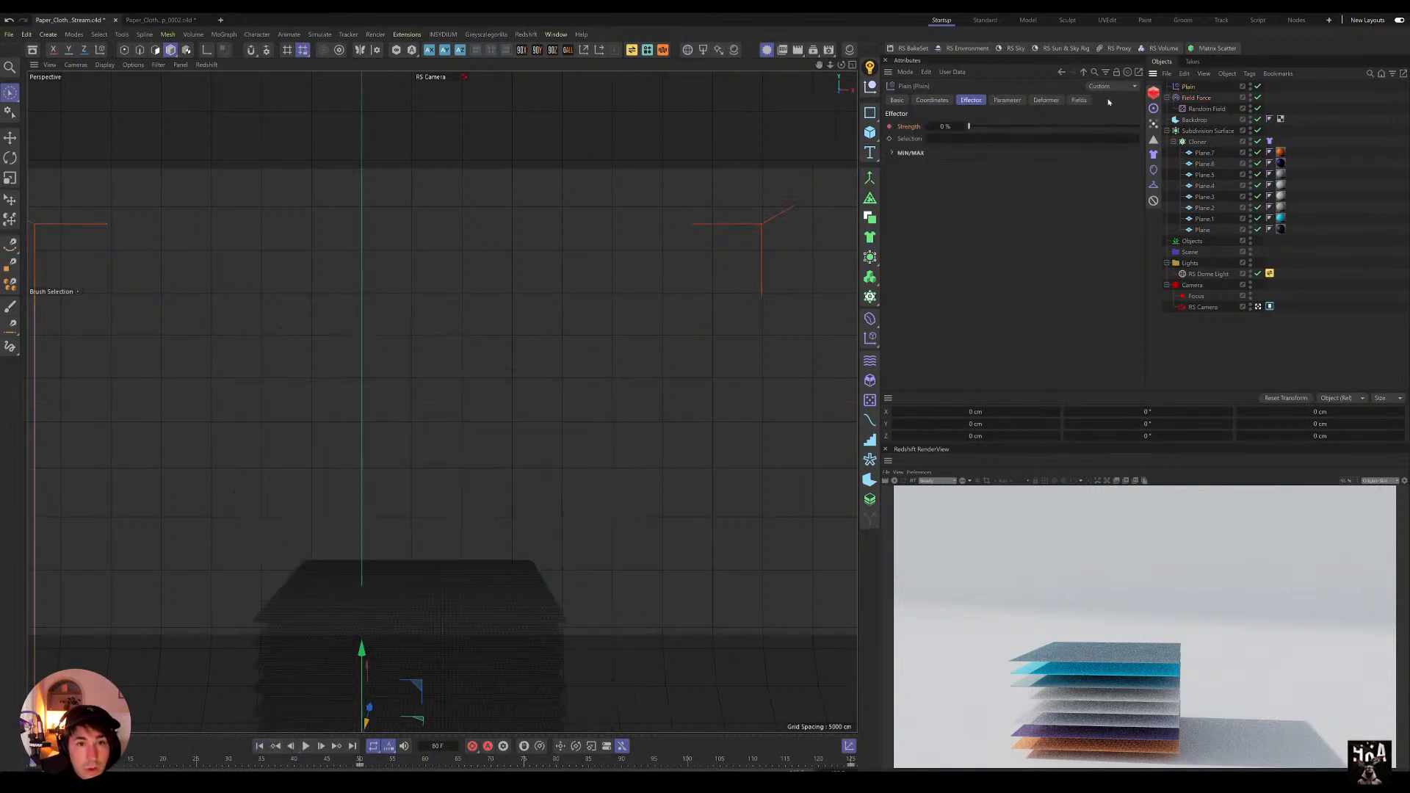
click(1046, 99)
click(1008, 100)
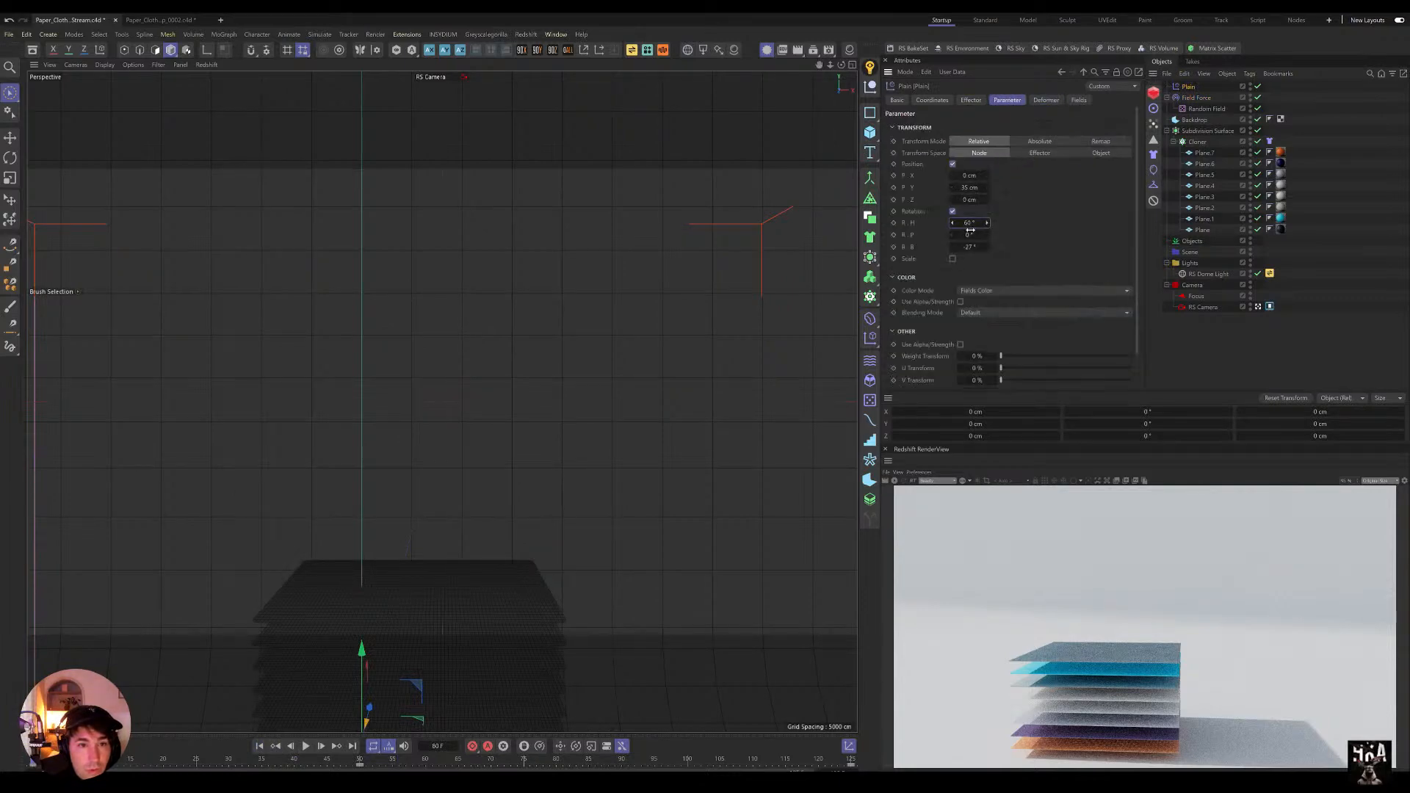
click(150, 19)
click(1190, 109)
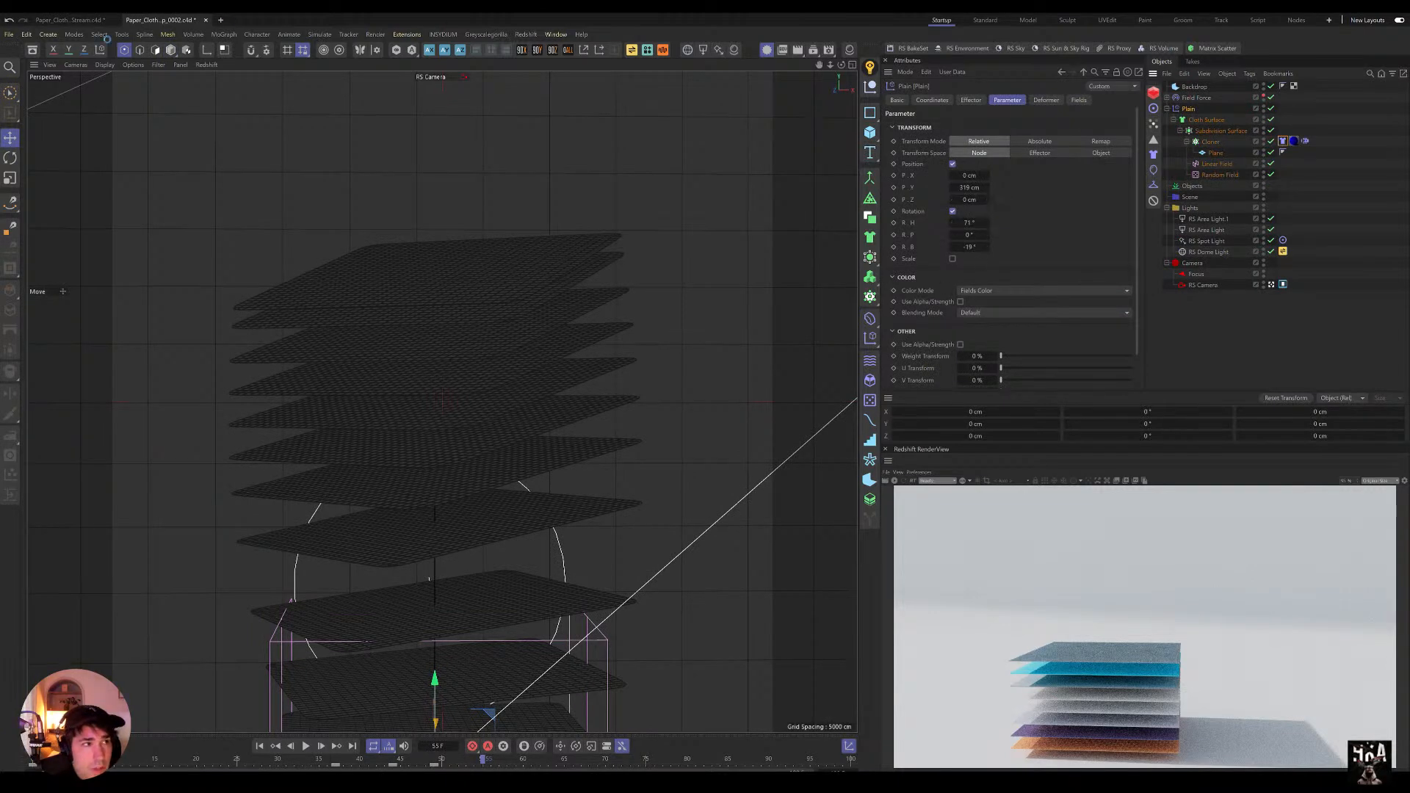
click(70, 20)
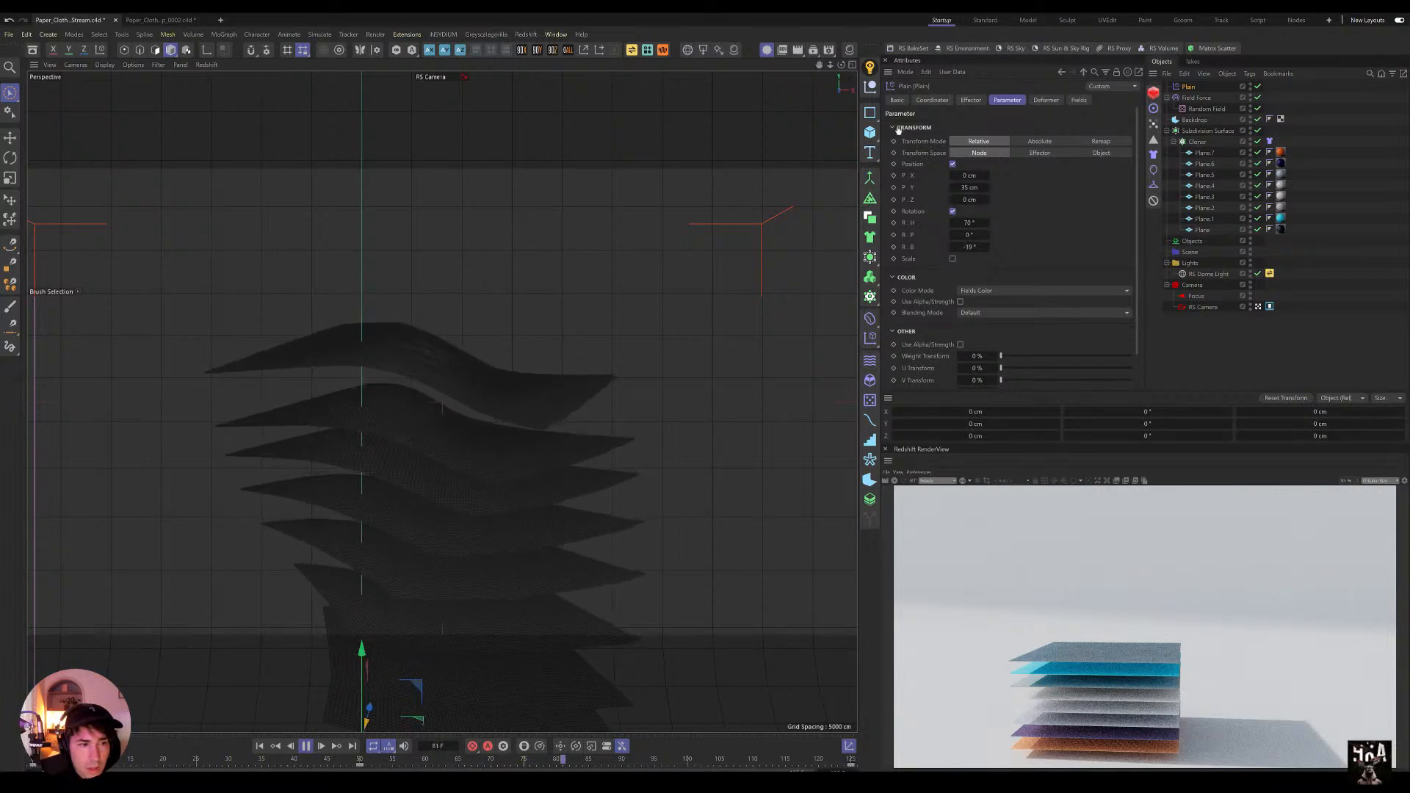
Step: Try the Cranal noise type on the Random Field, and switch its noise type to FBM
click(1208, 109)
click(1067, 177)
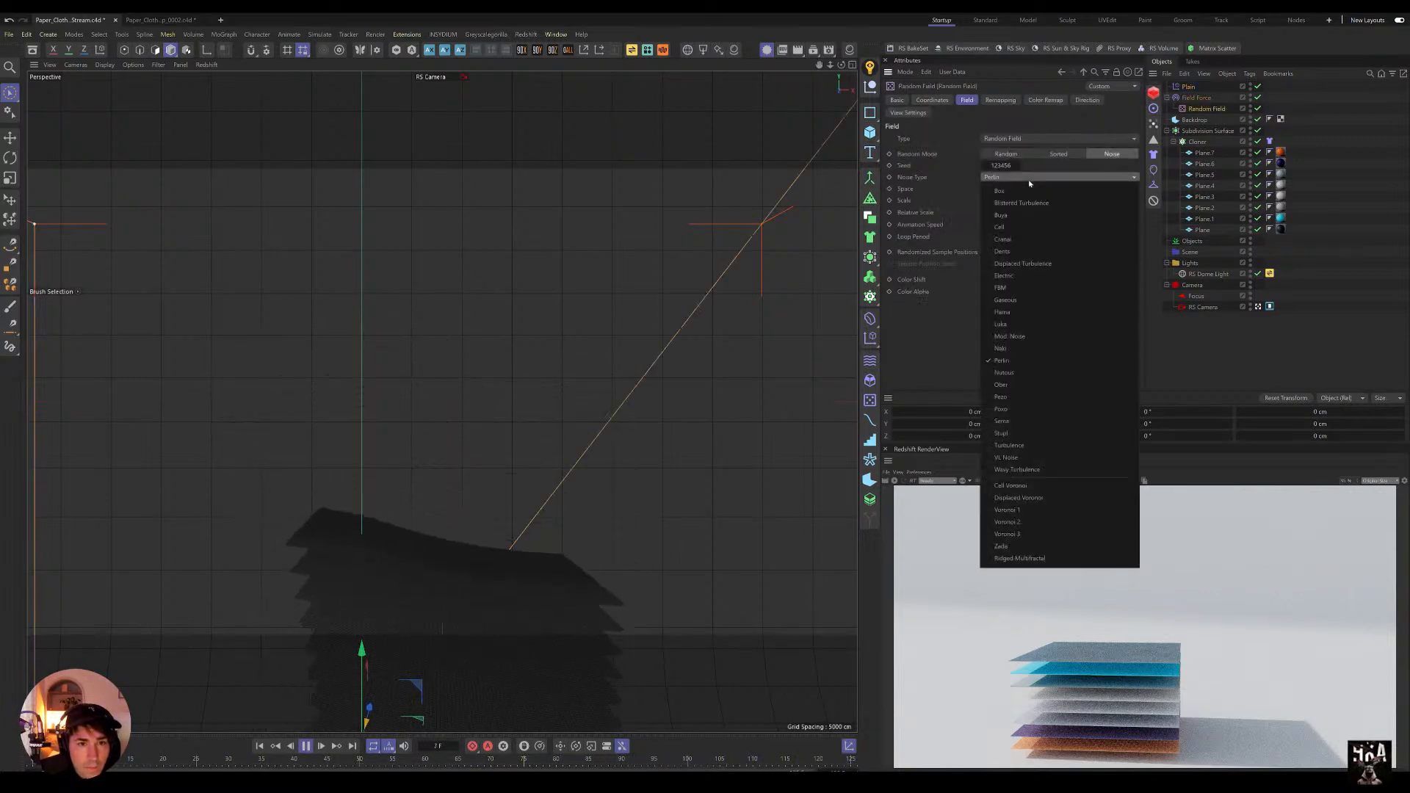
click(1071, 240)
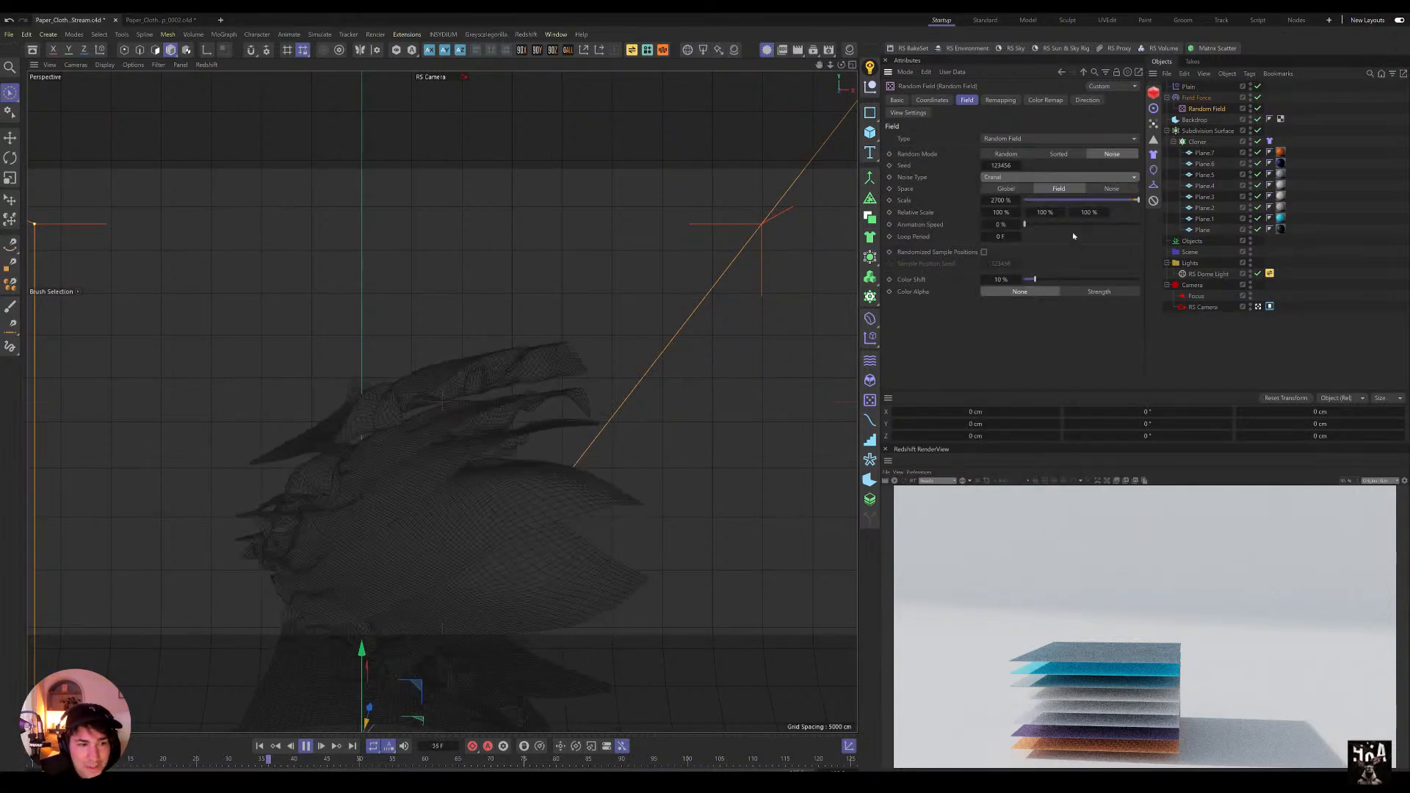
click(1020, 177)
click(1032, 292)
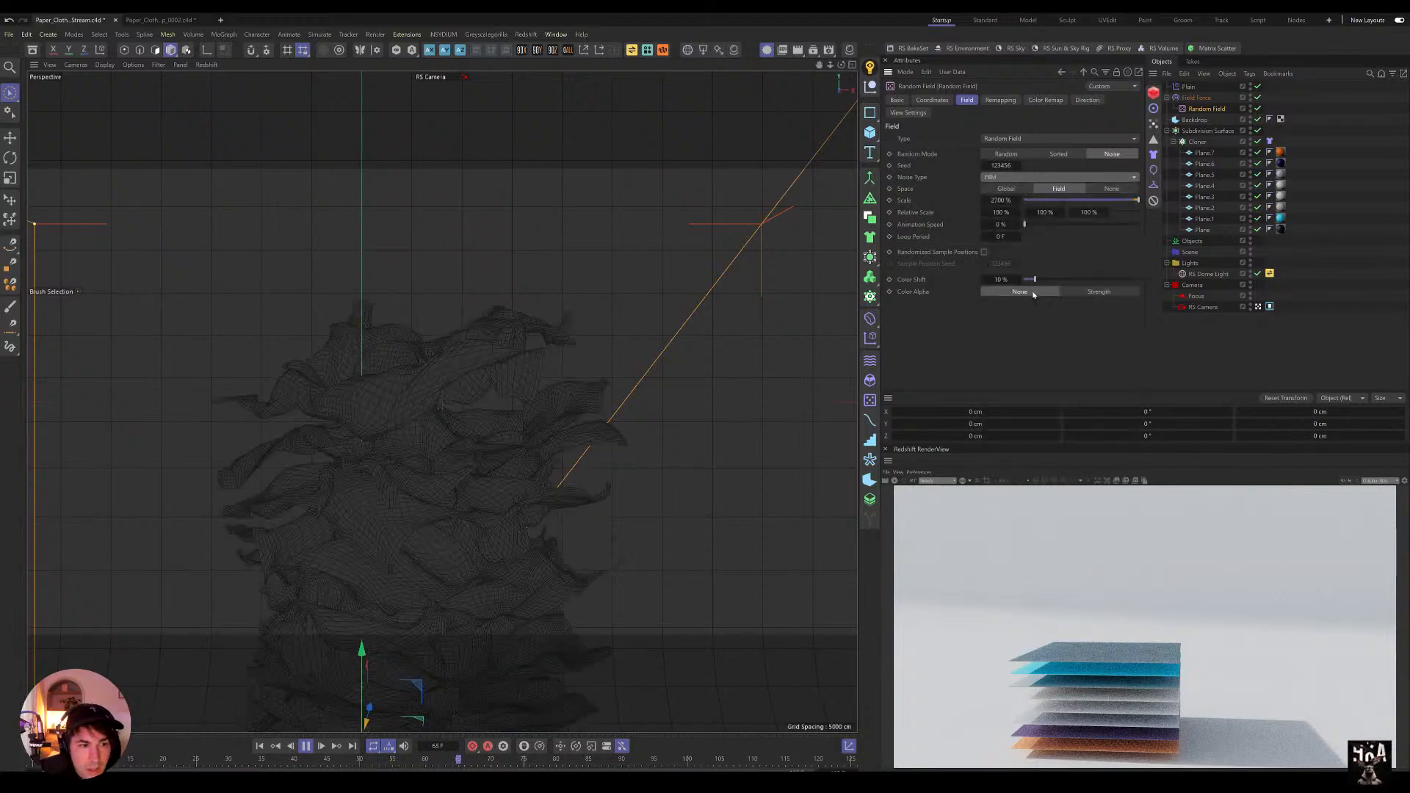
Step: Try the Random Field's FBM noise at scales of about 30%, about 7% and 3500% during playback
drag(1094, 208, 1101, 205)
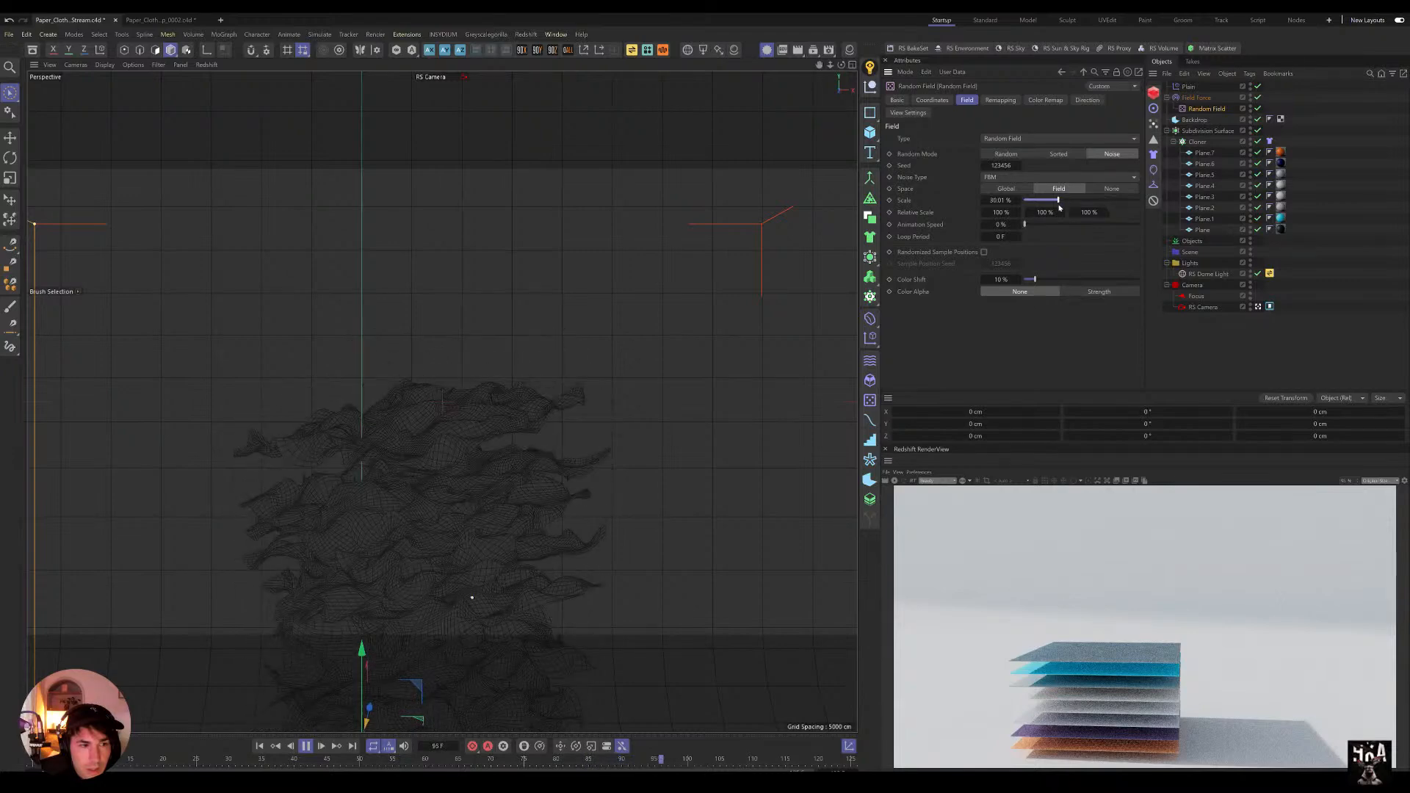
drag(1064, 200, 1031, 207)
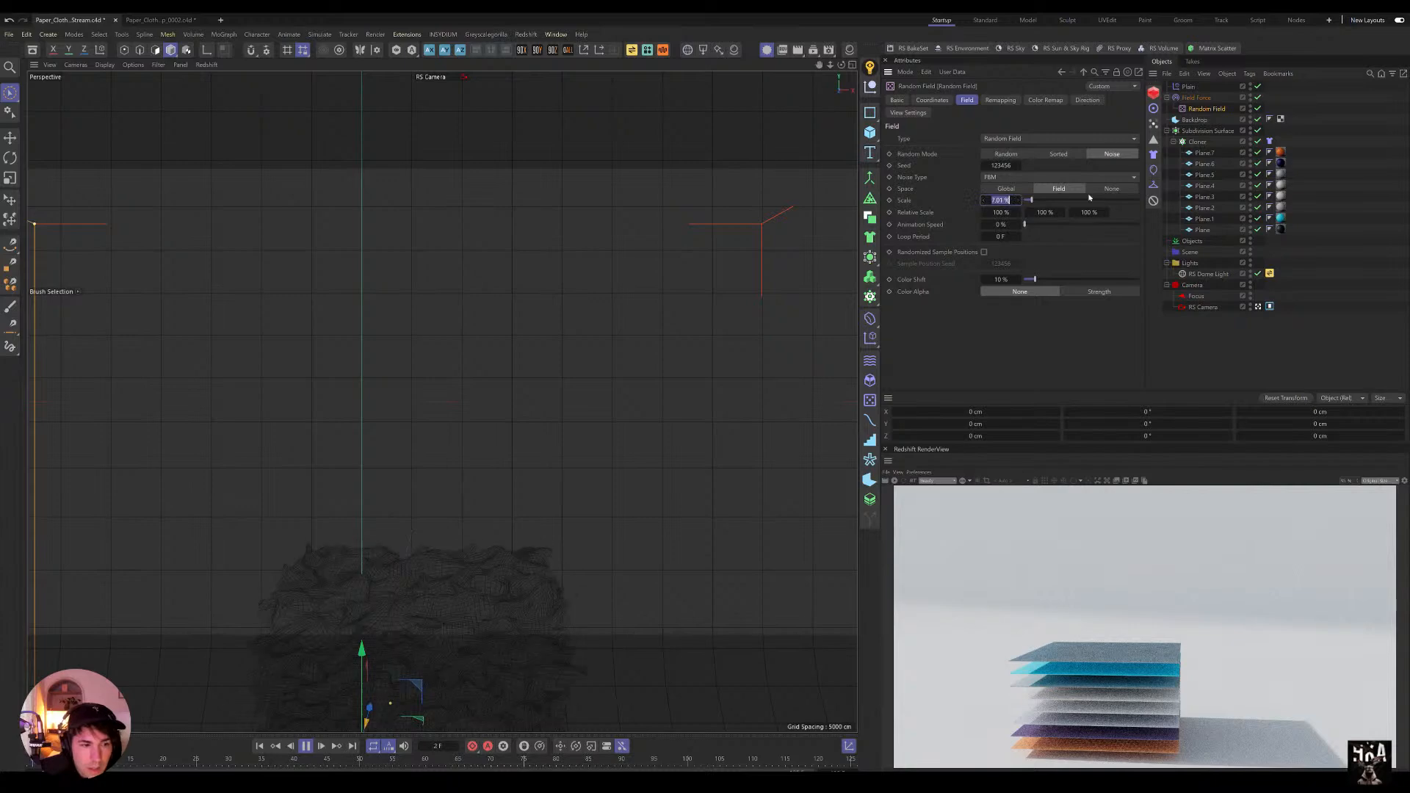
text(2)
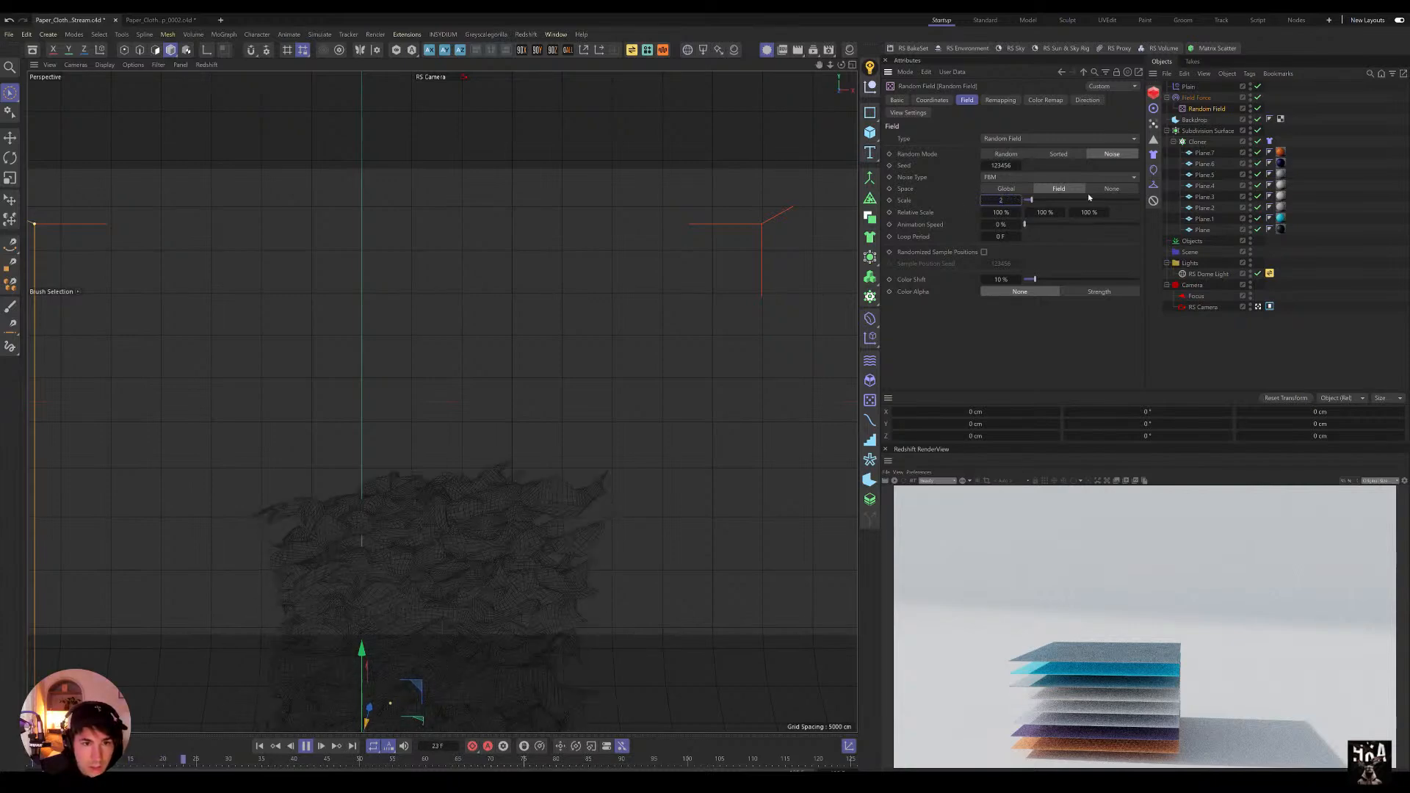
text(500)
key(Return)
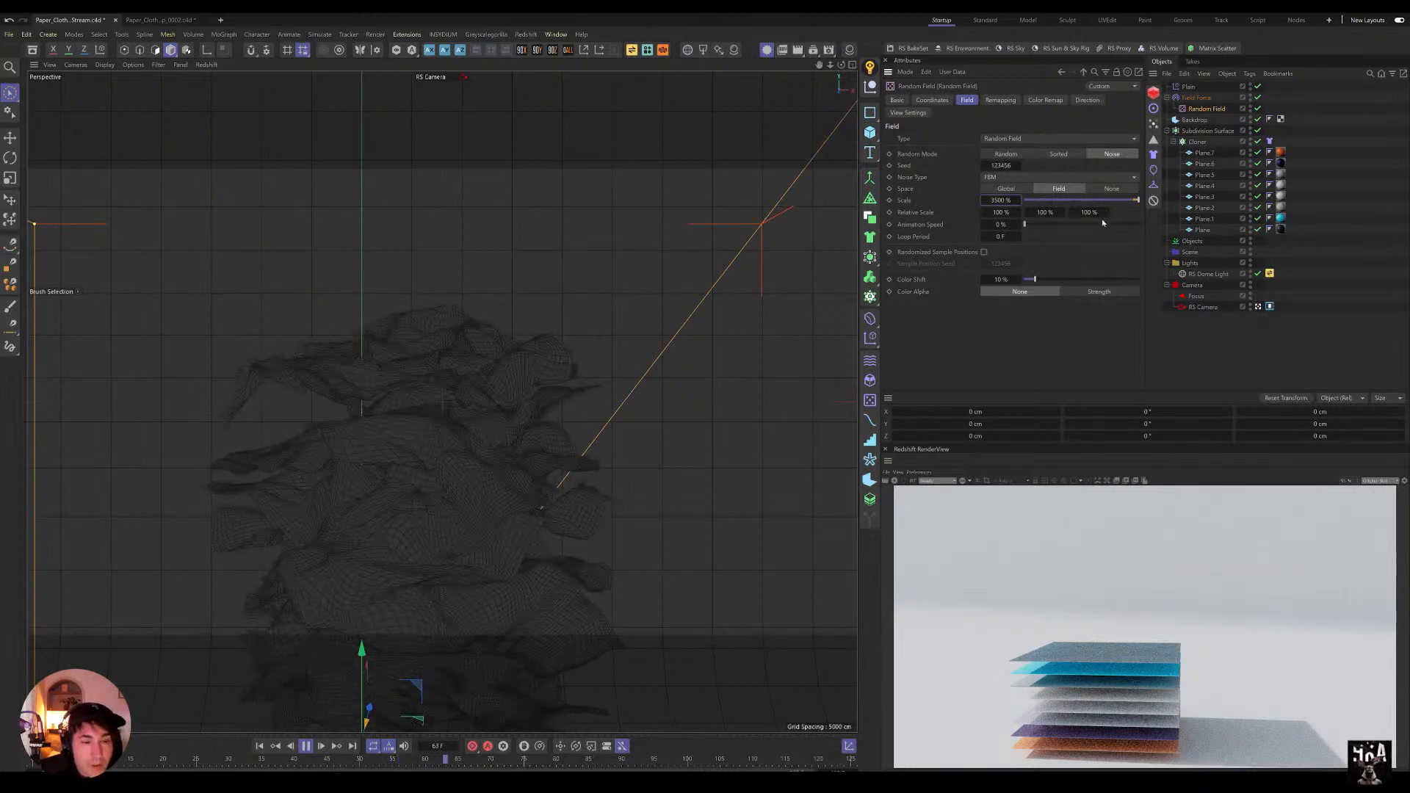
Step: Set the Random Field scale to 2700% and stop the simulation playback
drag(986, 201, 1127, 203)
text(2700)
key(Return)
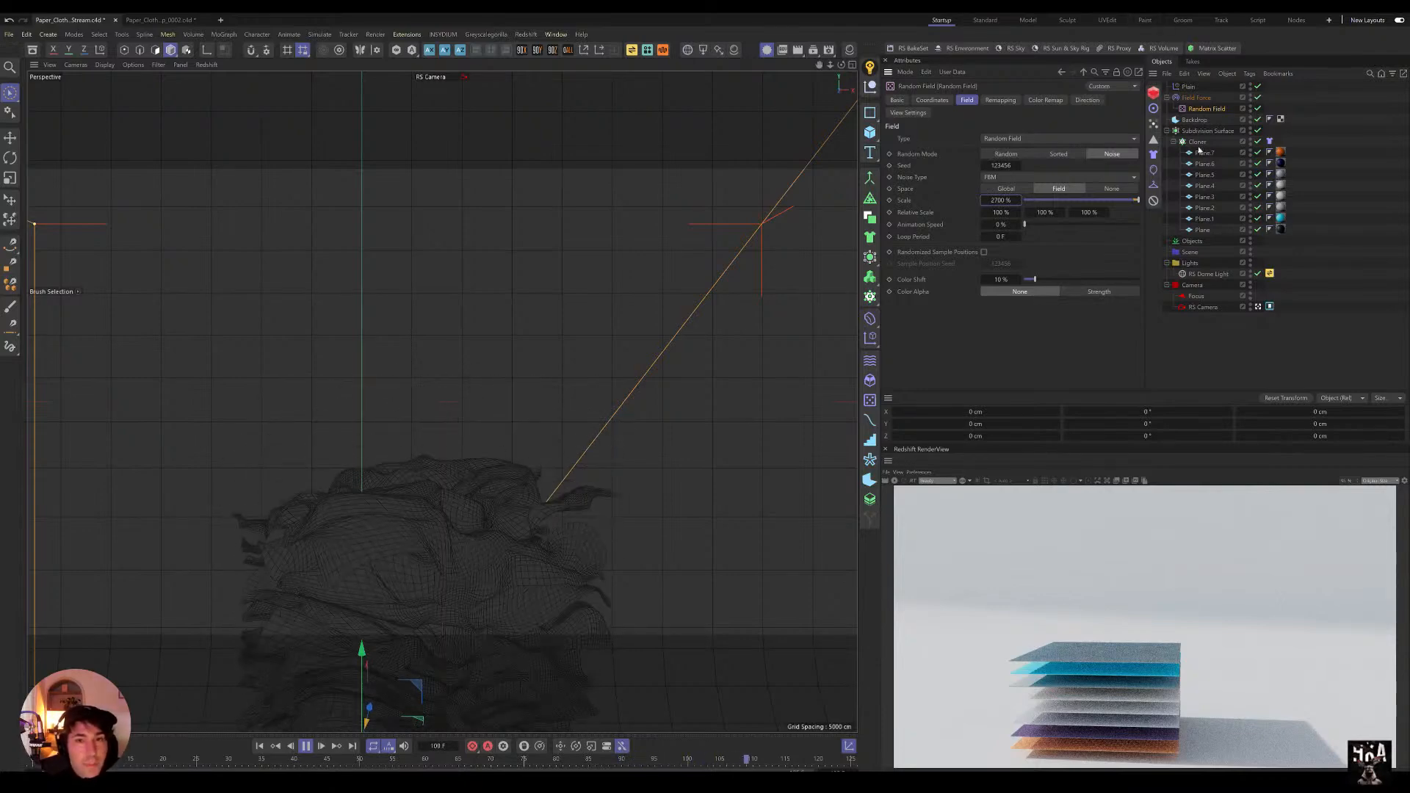
click(306, 745)
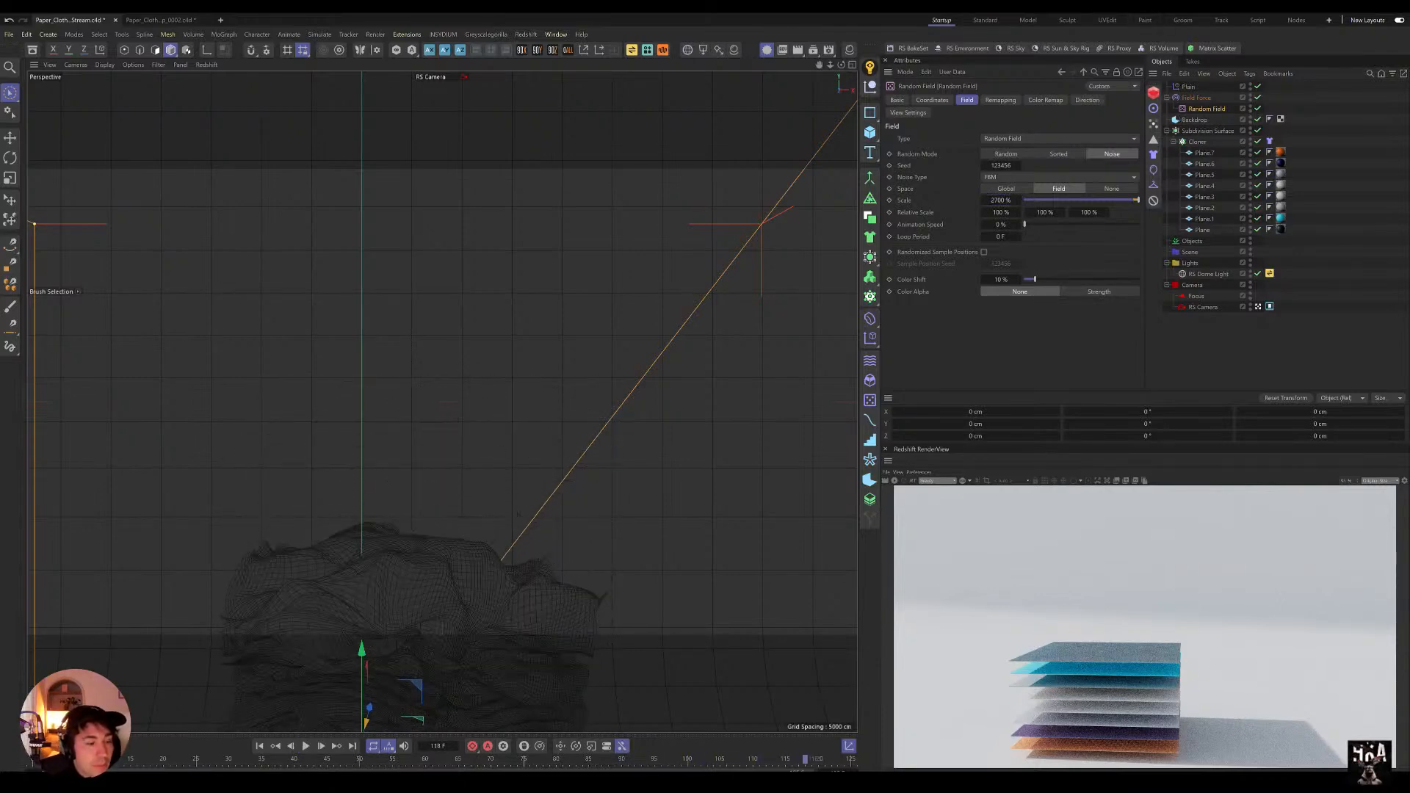
Step: Compare the Plane object's size and segment settings in the earlier project with those of Plane.7 in the current project
click(170, 21)
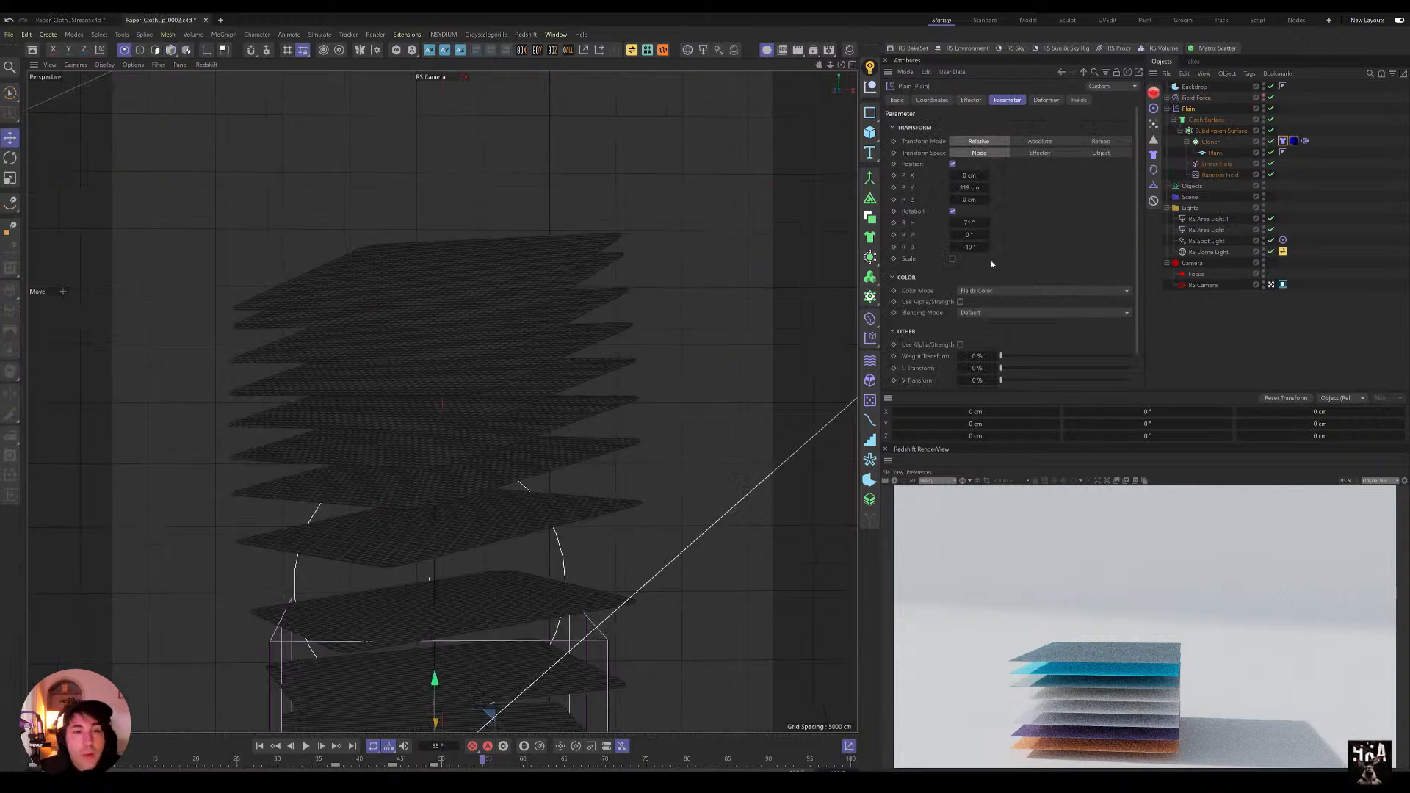
click(1215, 152)
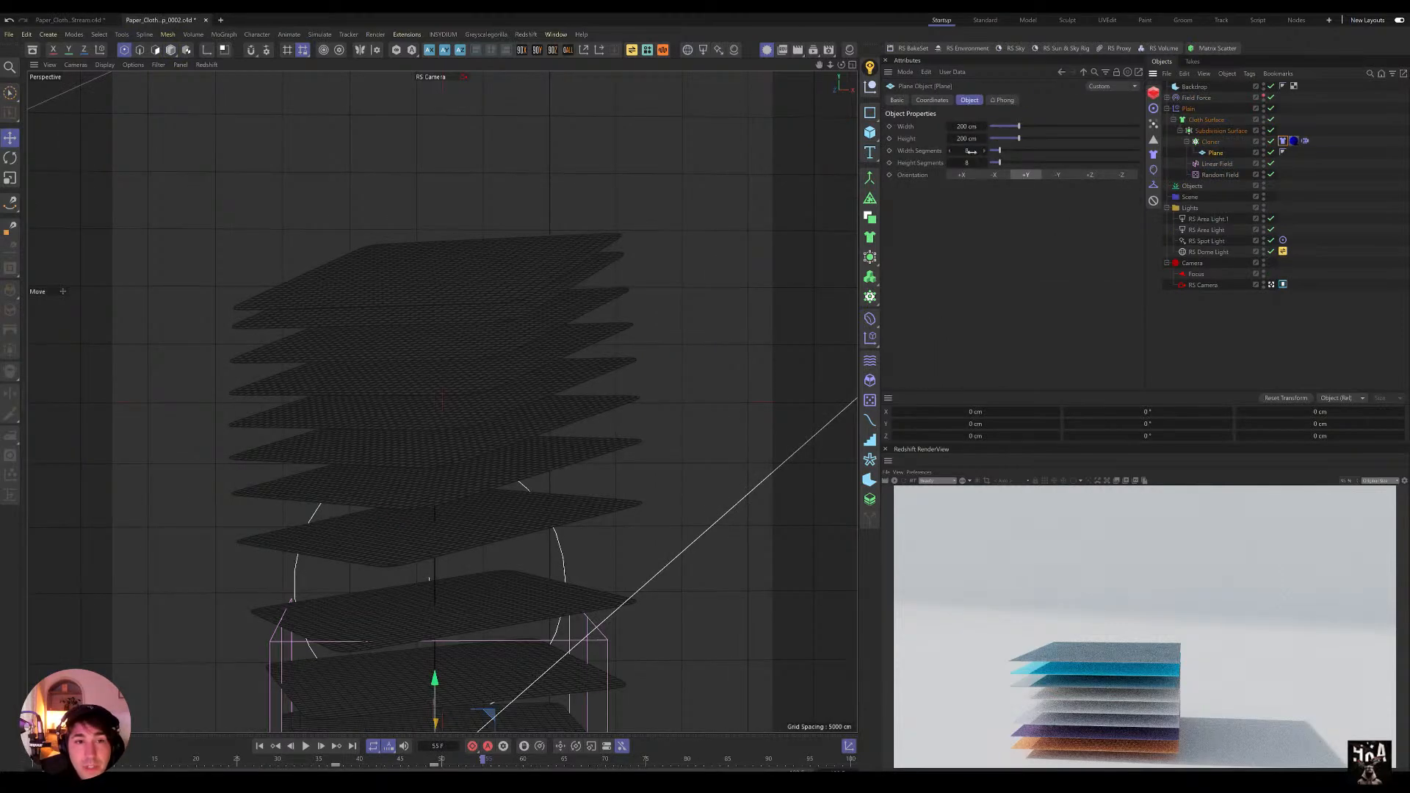
click(74, 20)
click(1204, 153)
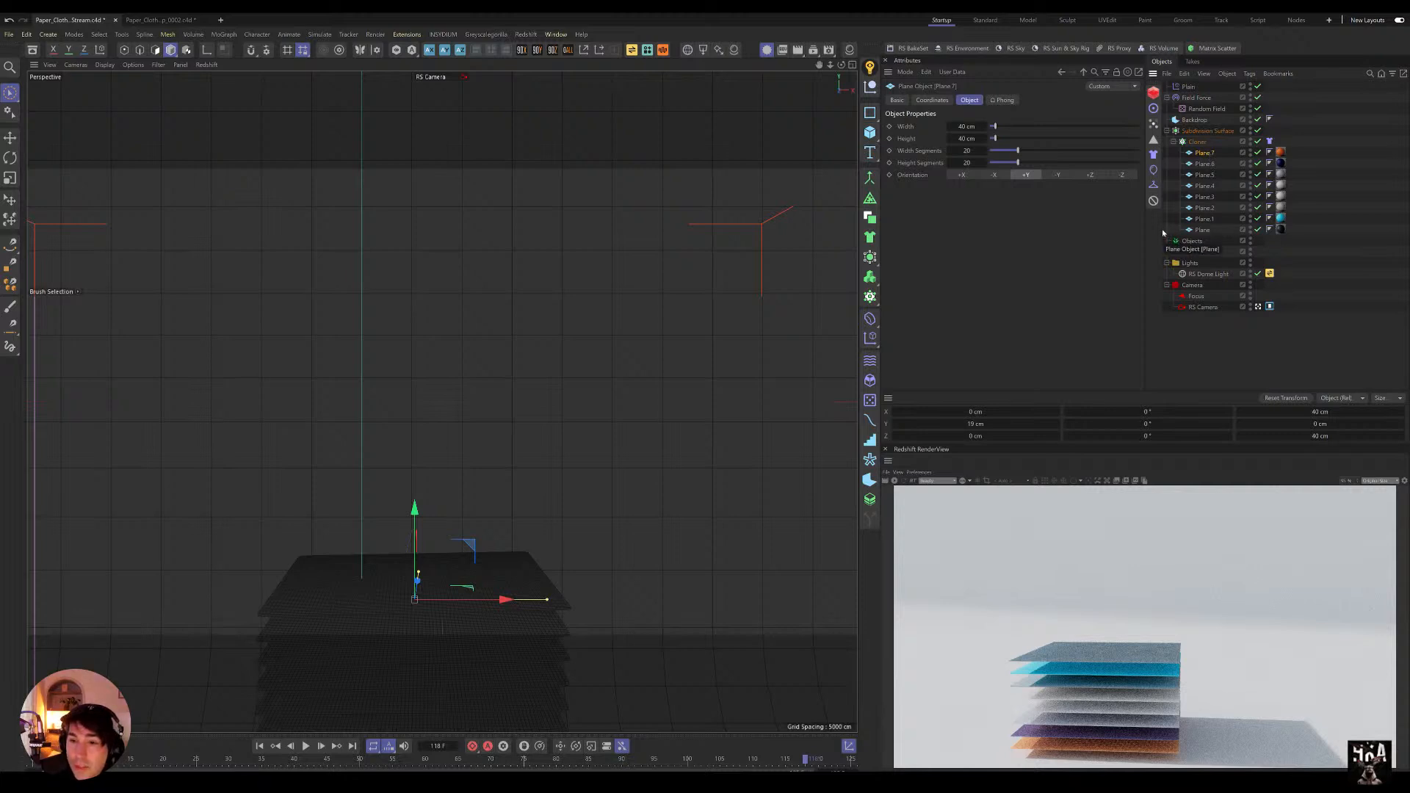
Step: Try the Random Field at a scale of 700% during simulation playback
click(1198, 108)
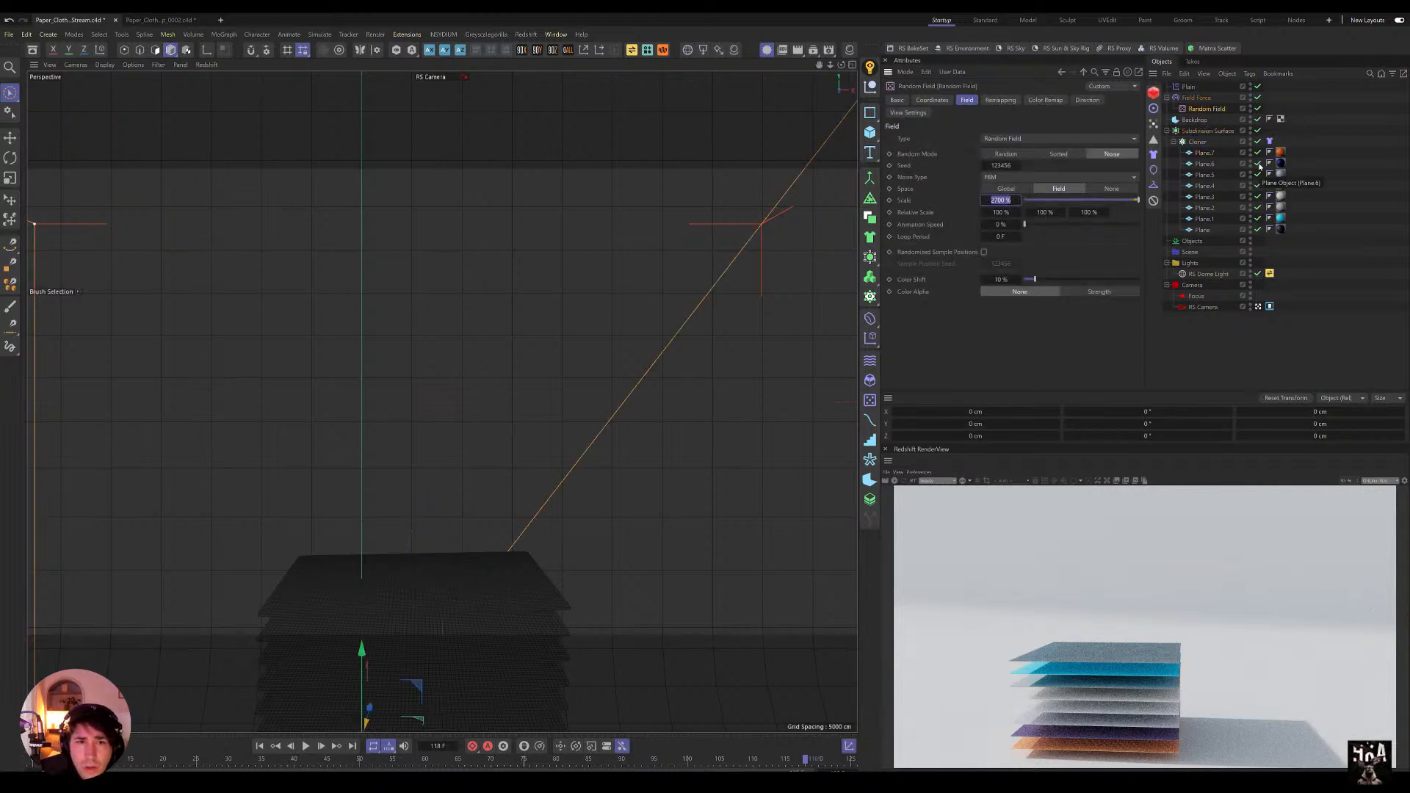
text(70)
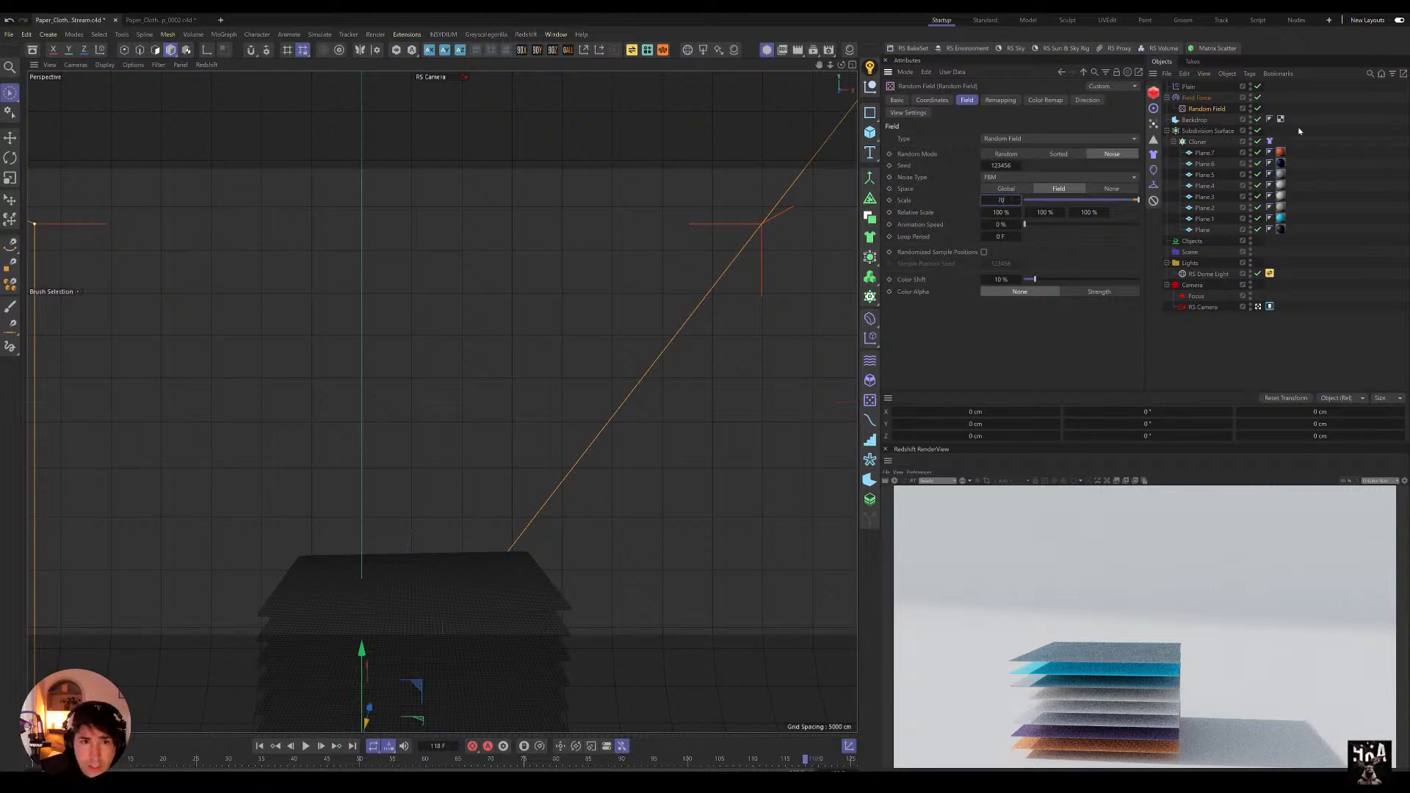
key(Return)
click(306, 746)
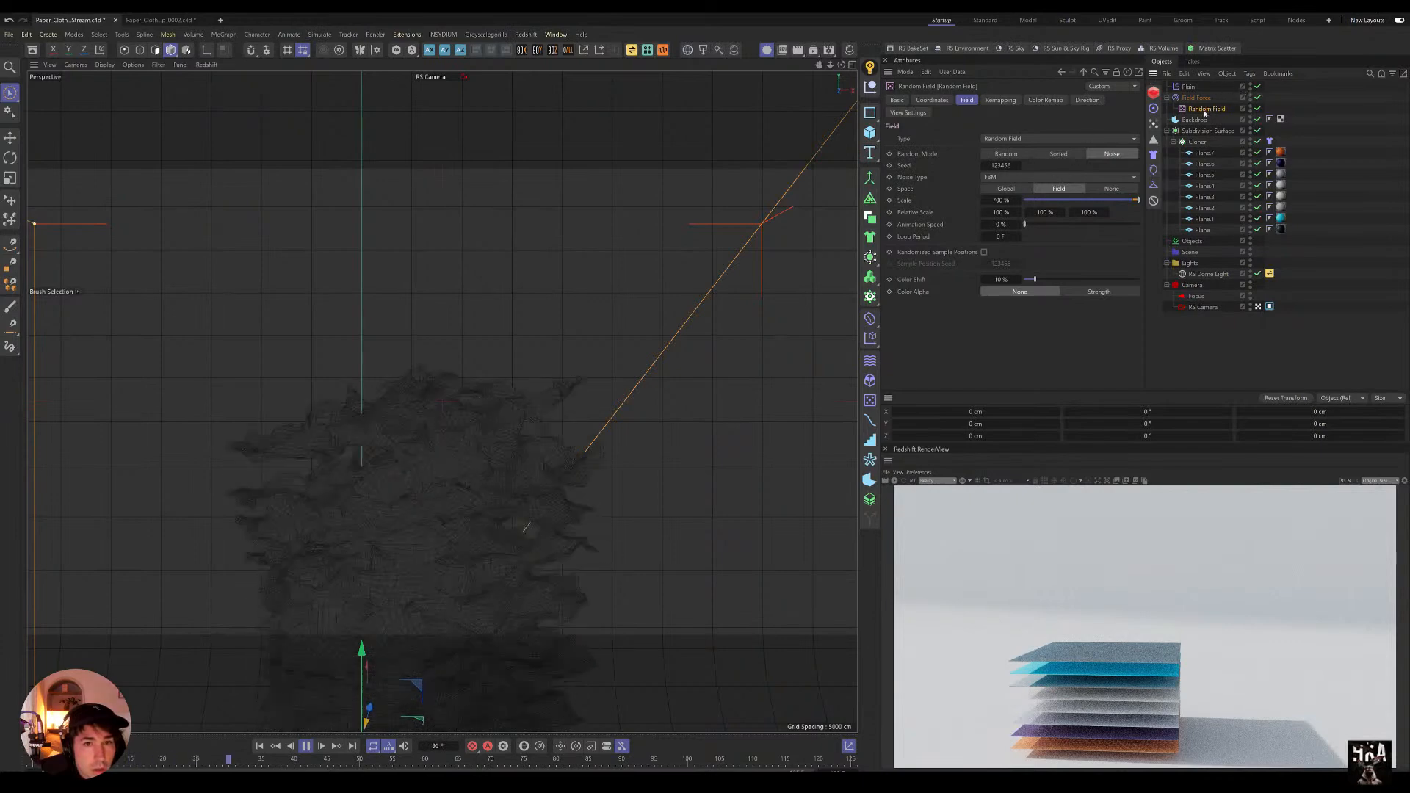
click(997, 100)
click(967, 100)
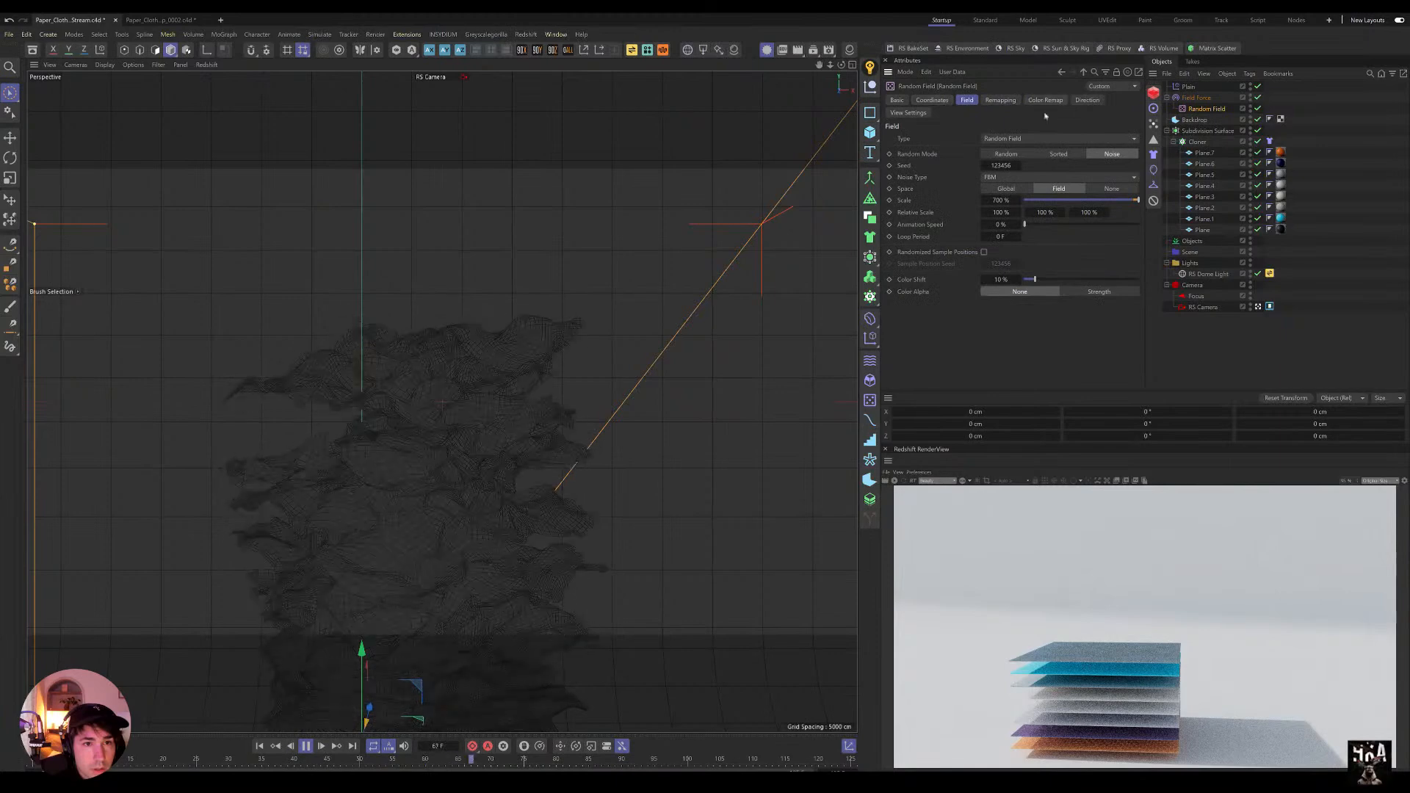
Step: Try a Field Force strength of 176 with the Random Field scale at 2751% during playback
click(1196, 98)
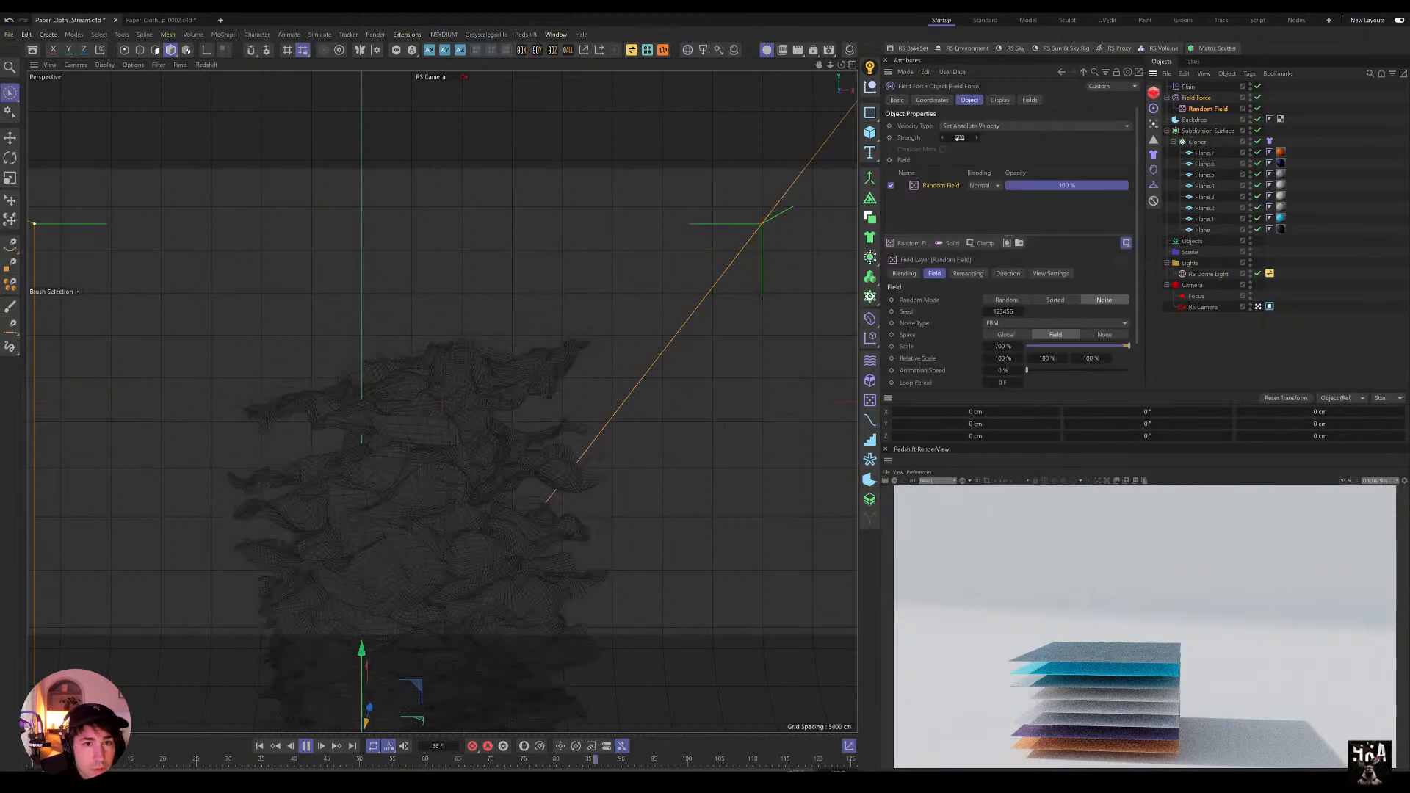
drag(959, 137, 967, 137)
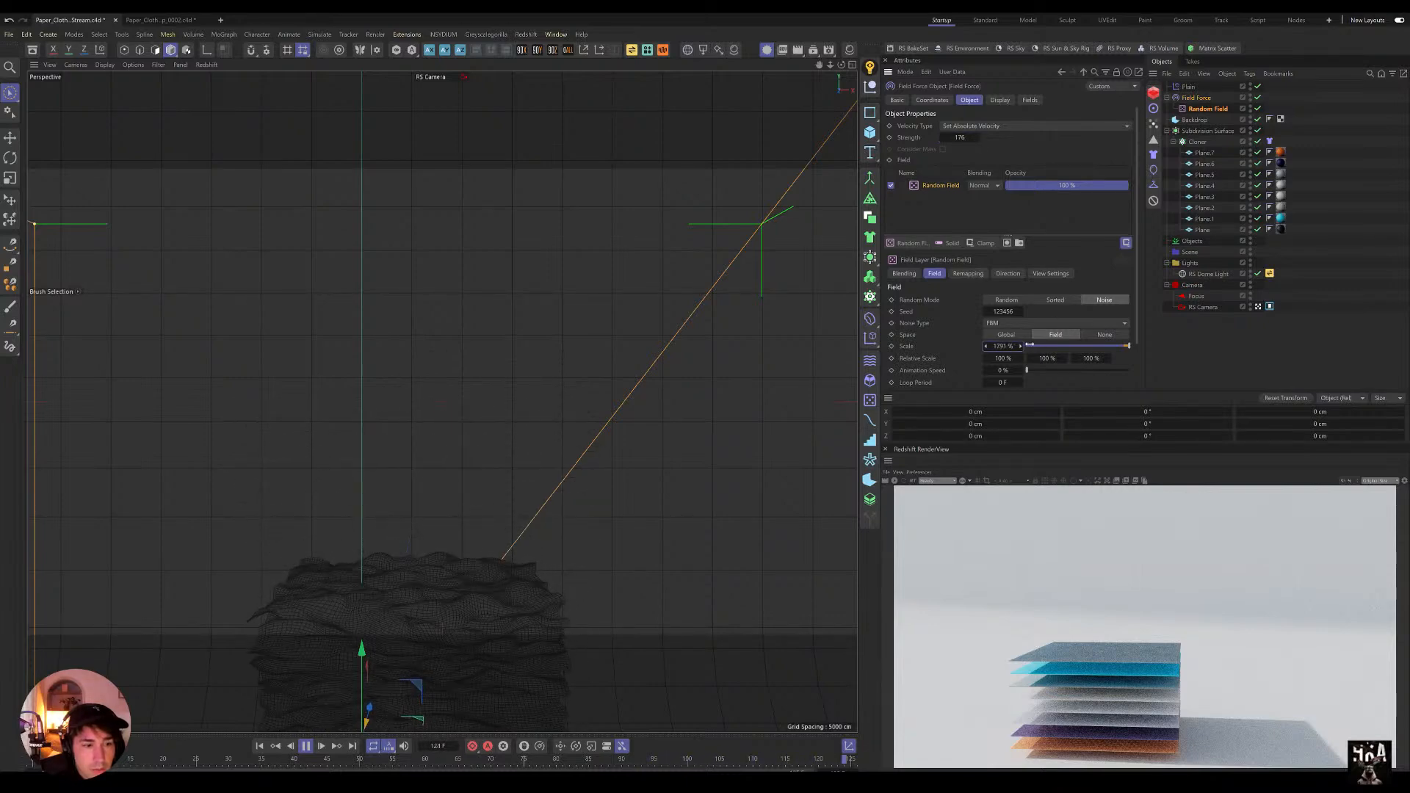
drag(1006, 345, 1009, 345)
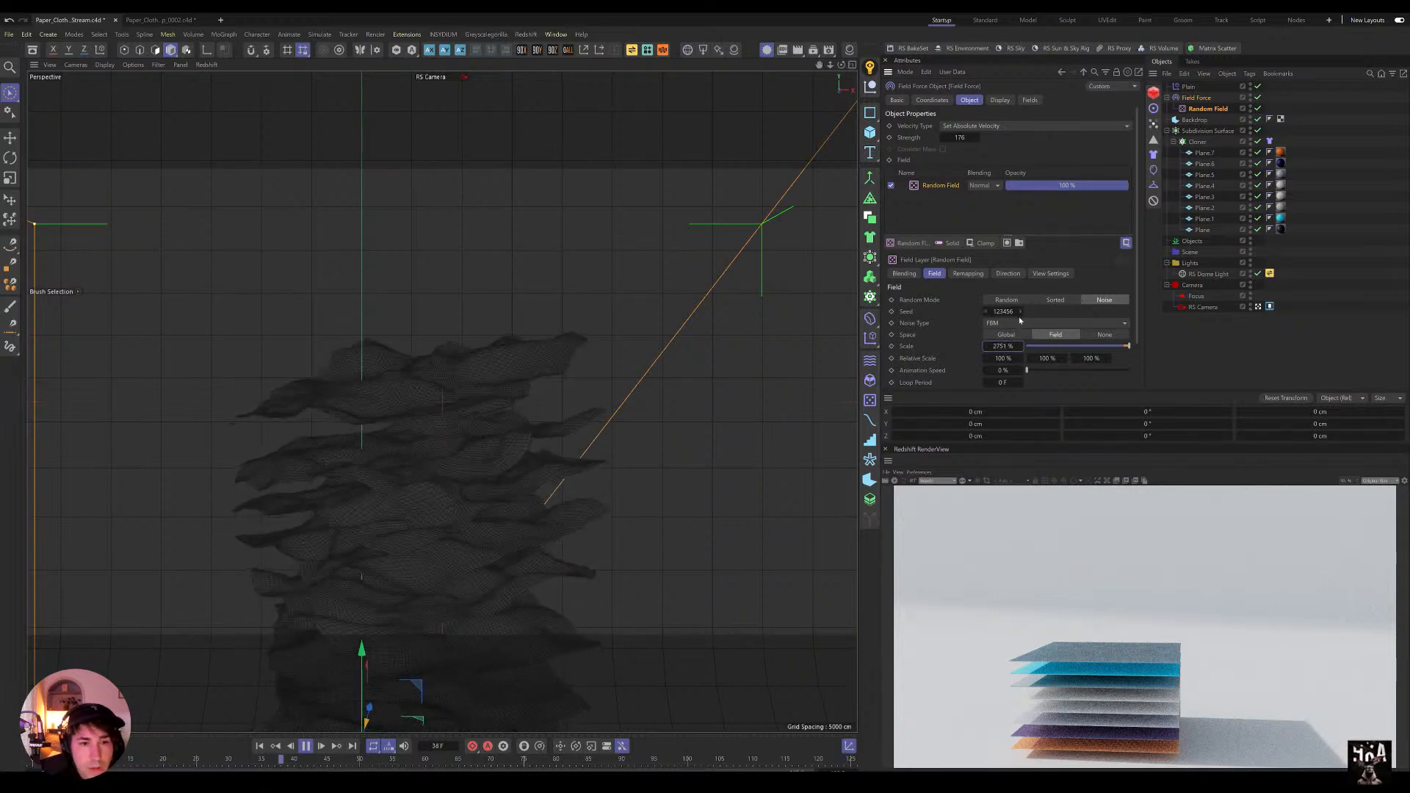
Step: Try the Box and Wavy Turbulence noise types on the Random Field
click(1020, 324)
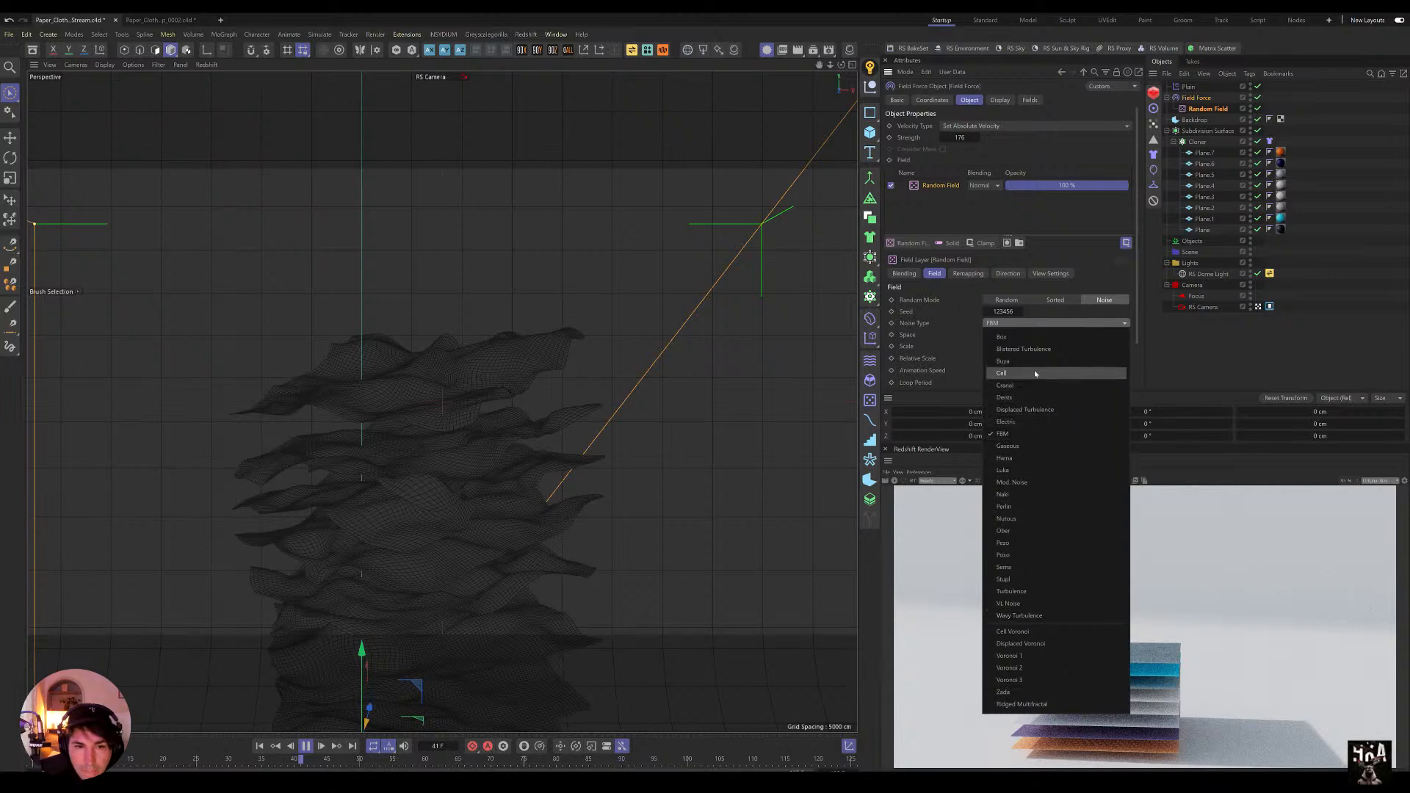
click(1030, 336)
click(1030, 323)
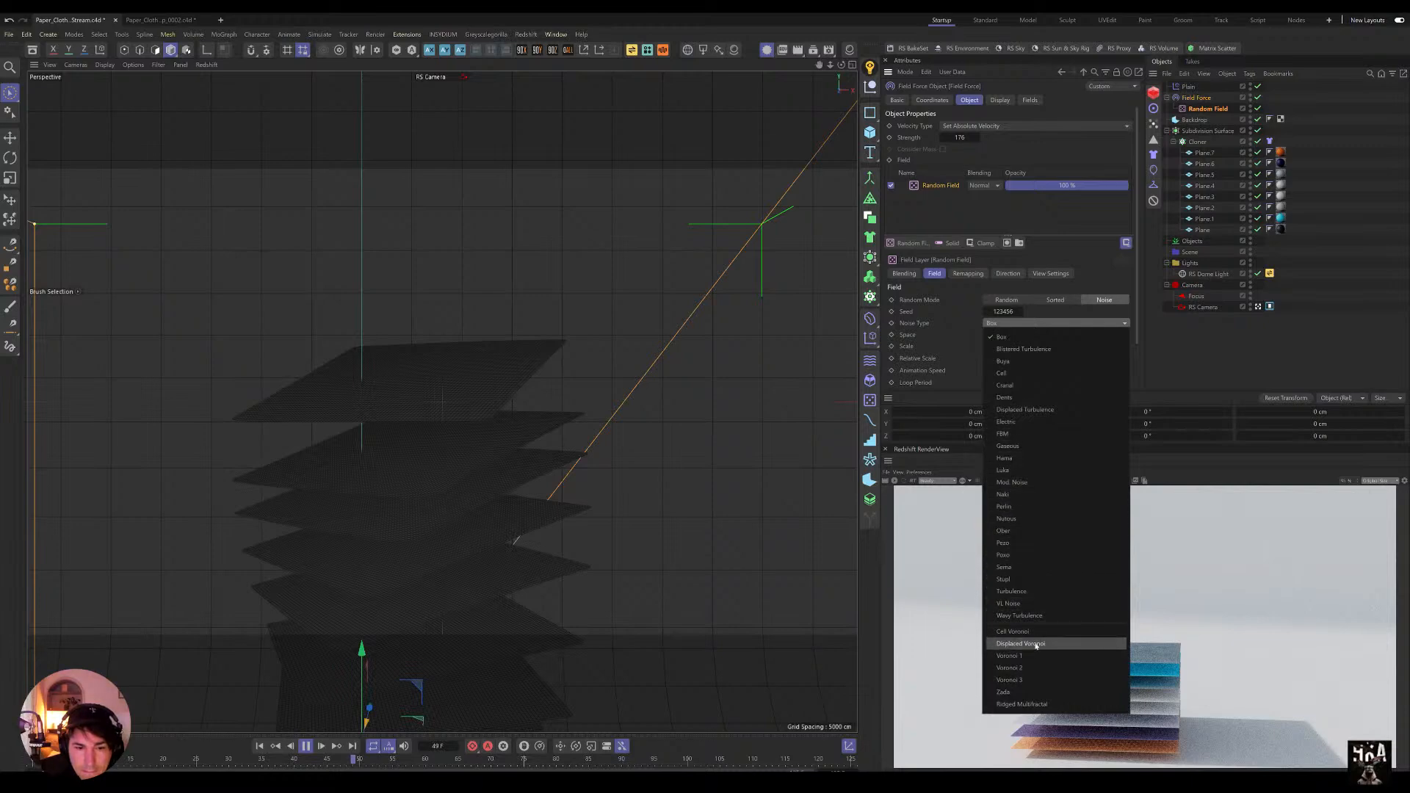
click(1031, 615)
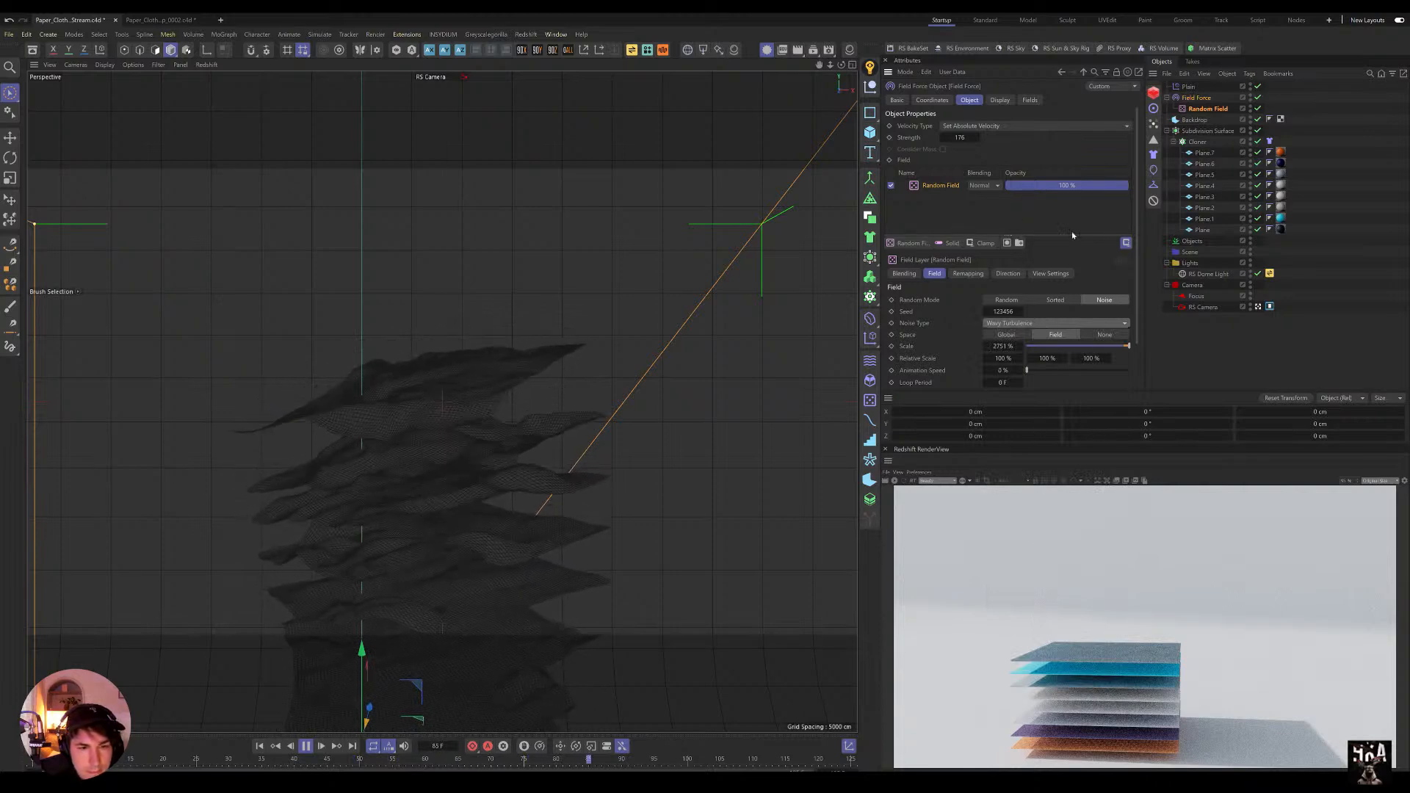
click(1023, 324)
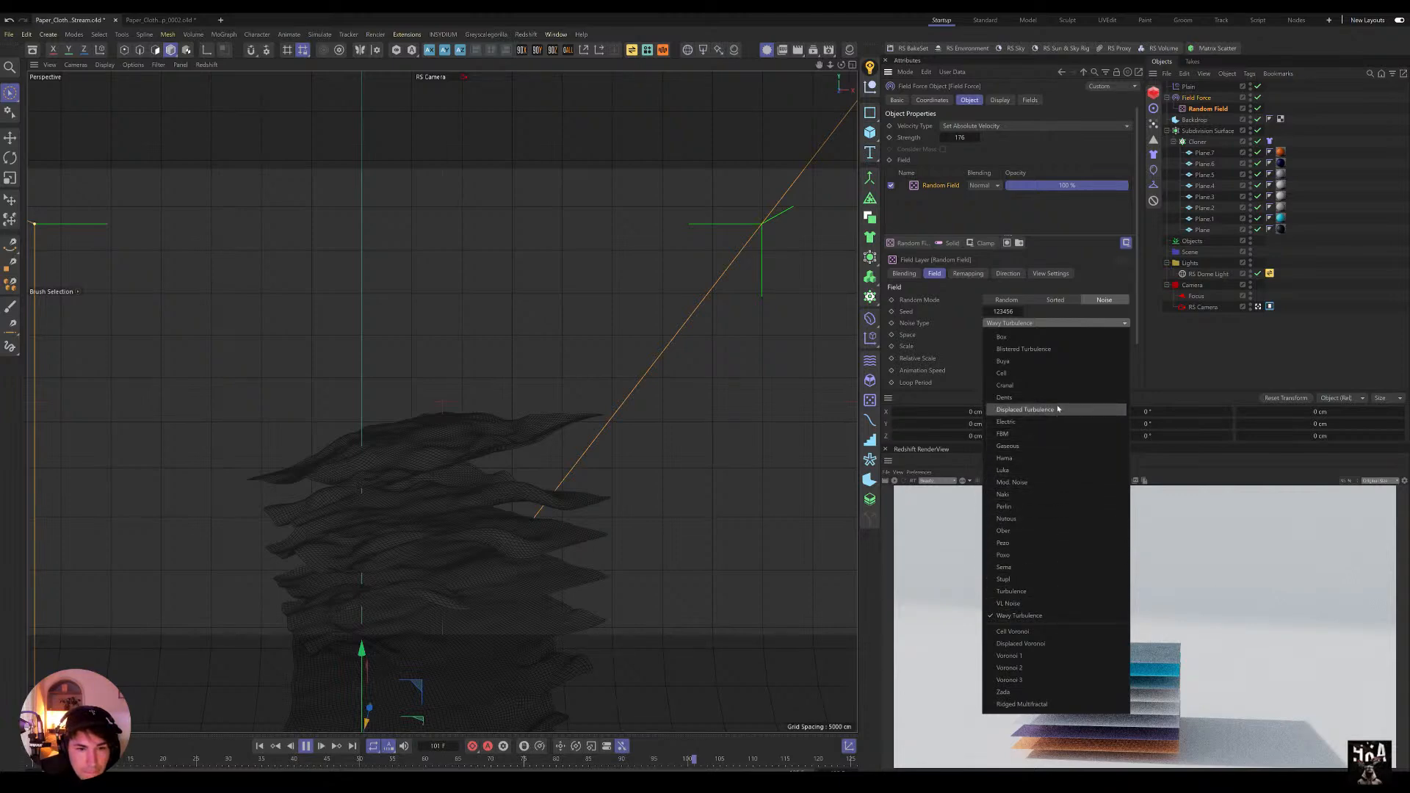
click(999, 325)
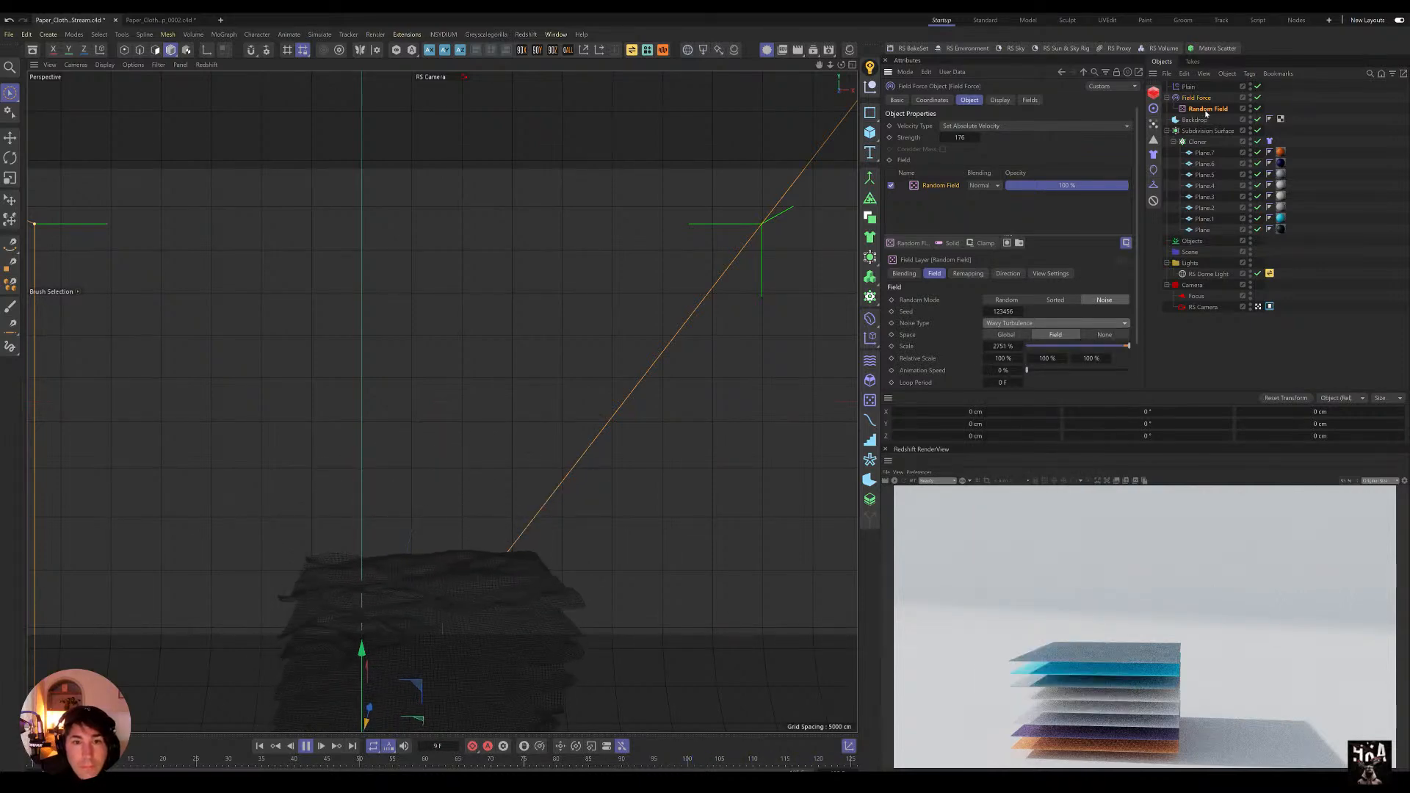
Step: Replace the Field Force's Random Field with a fresh default one and set its scale to 1500%
click(1199, 107)
key(Delete)
key(ctrl+z)
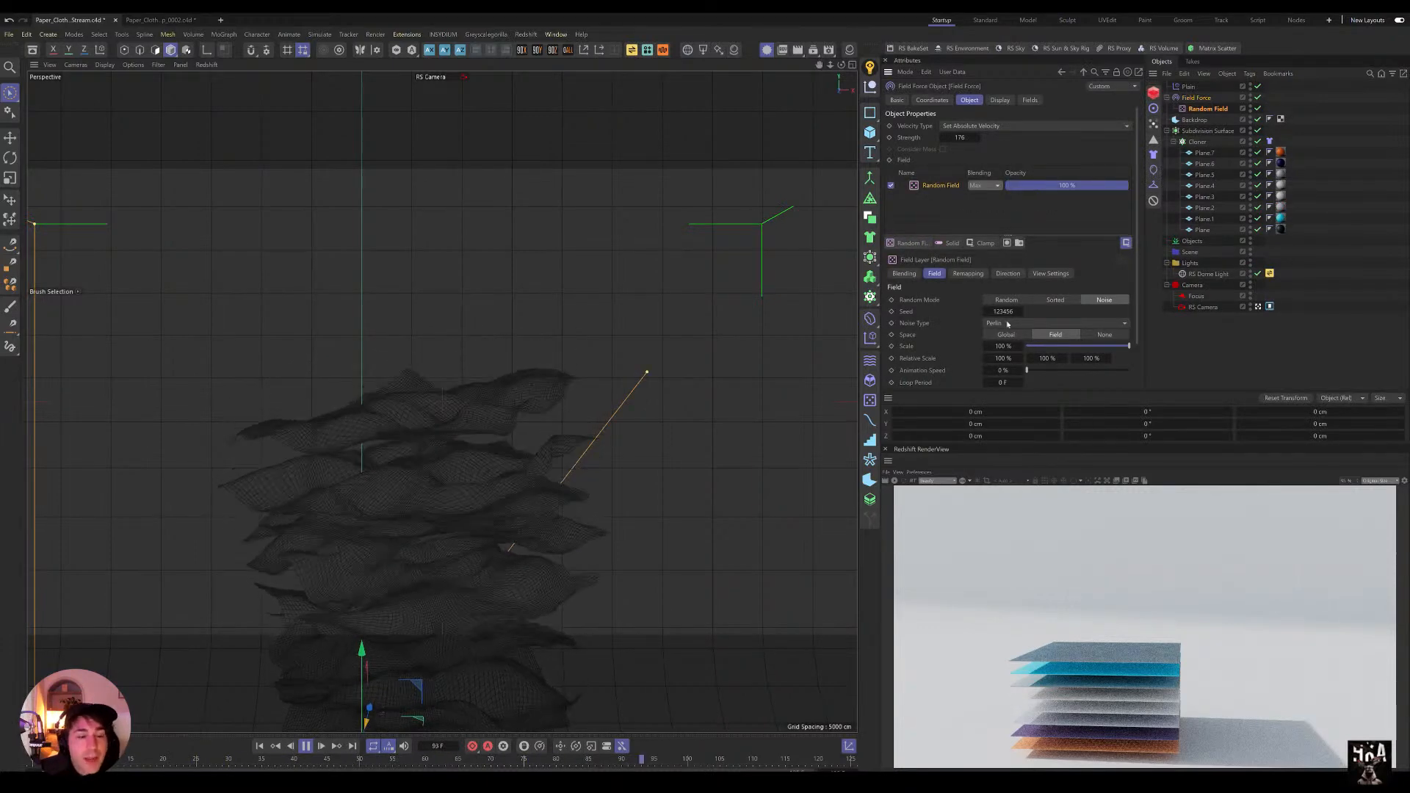
click(1001, 345)
text(7)
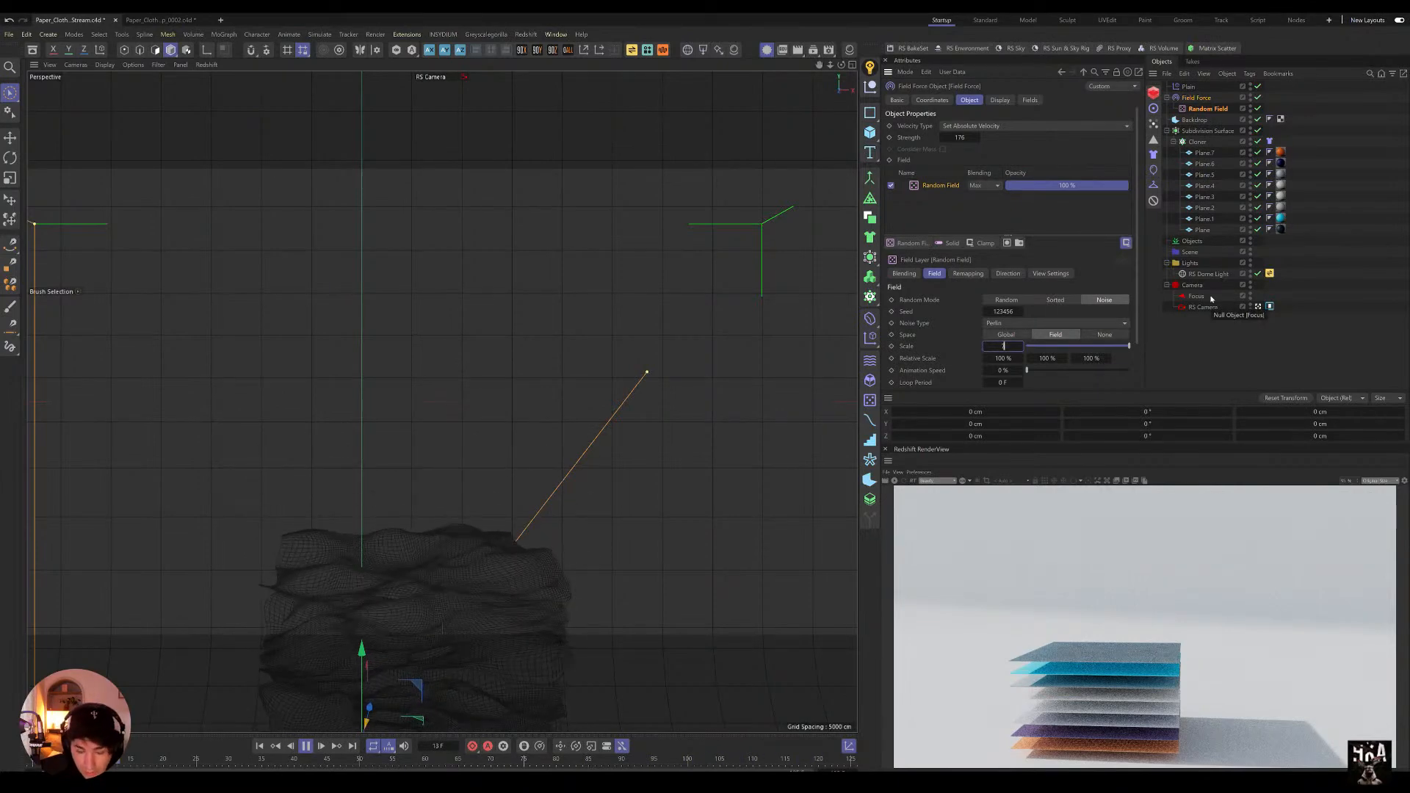
key(BackSpace)
text(15)
key(Return)
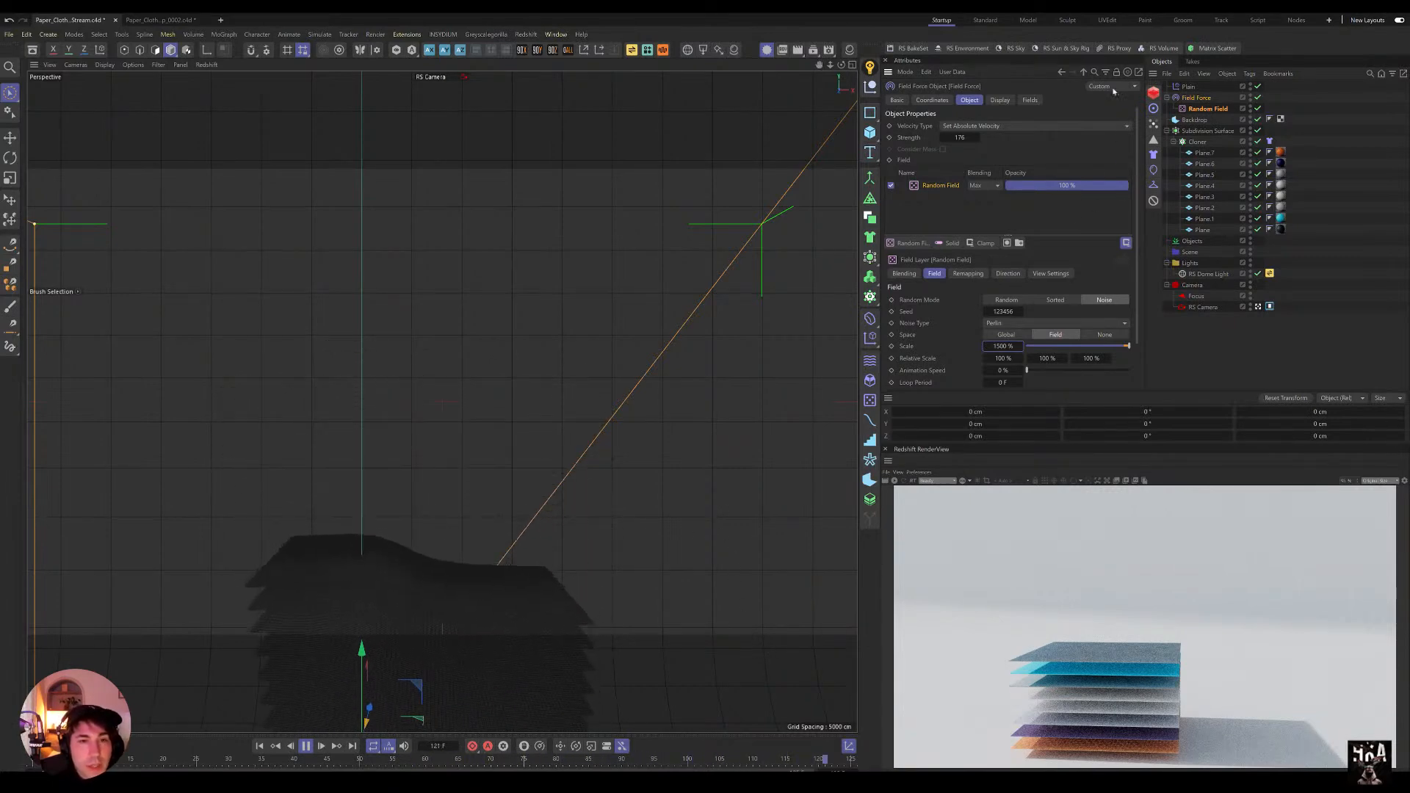
Step: Adjust the Field Force strength, and set the Cloner's cloth tag to Bendiness 921.8 and Stretchiness 37.8
drag(964, 137, 964, 137)
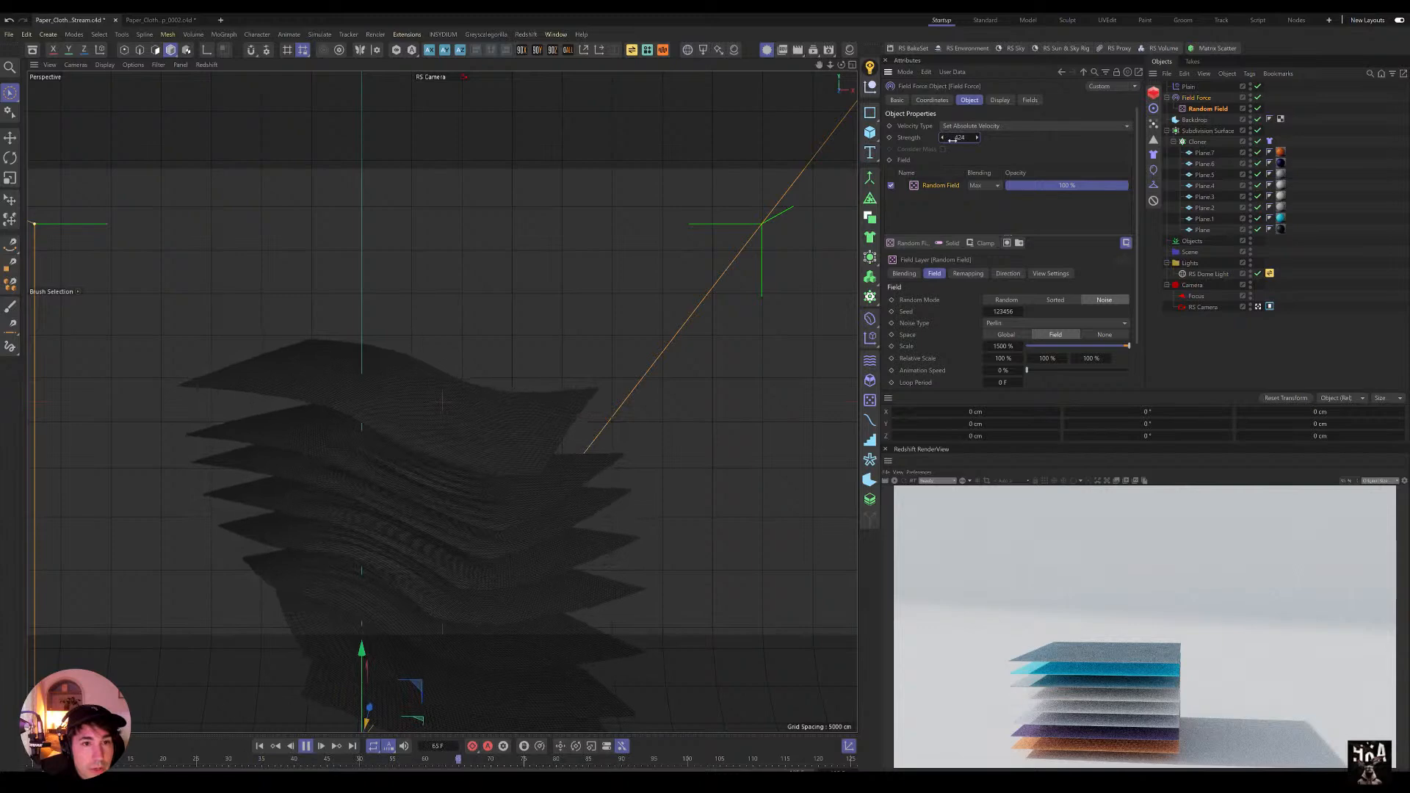
click(1269, 141)
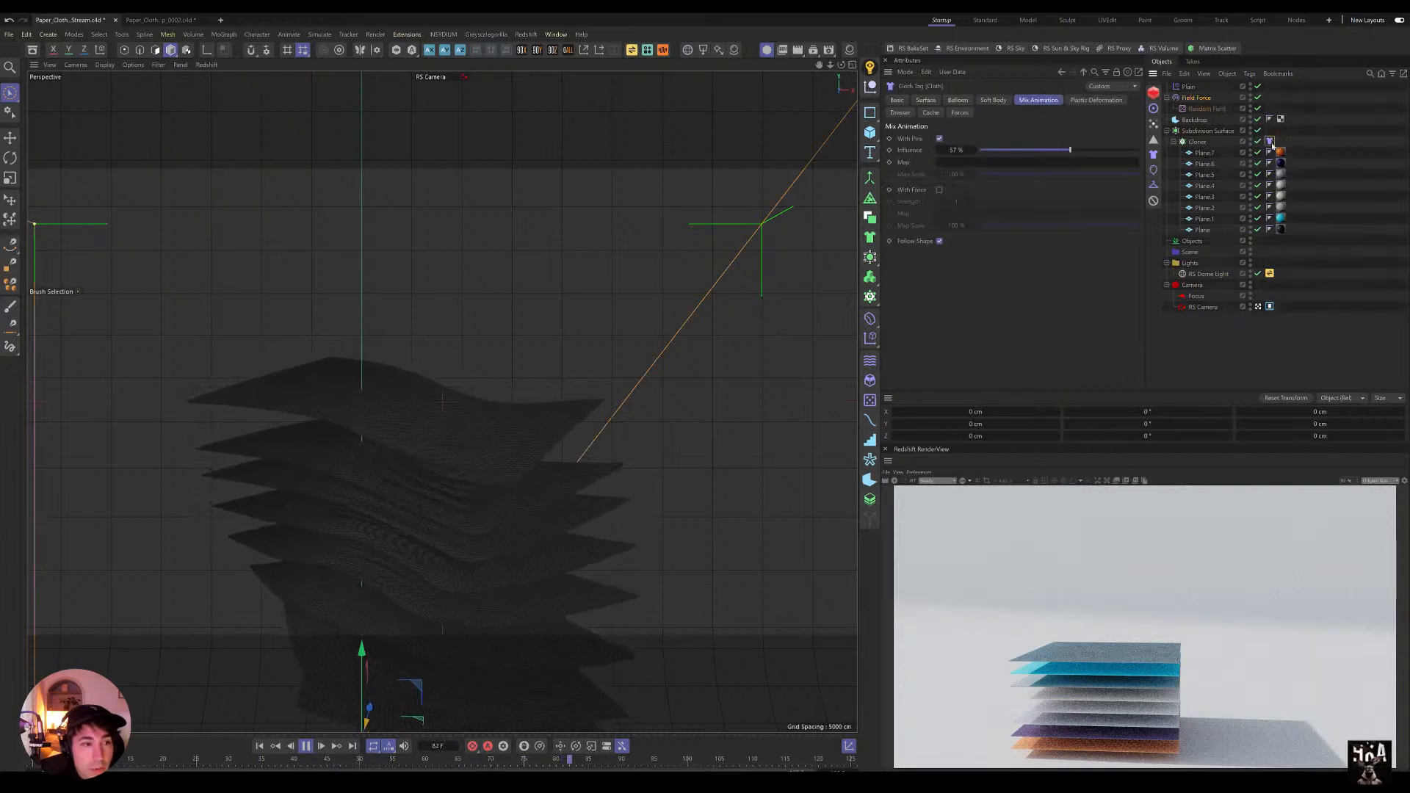
click(925, 100)
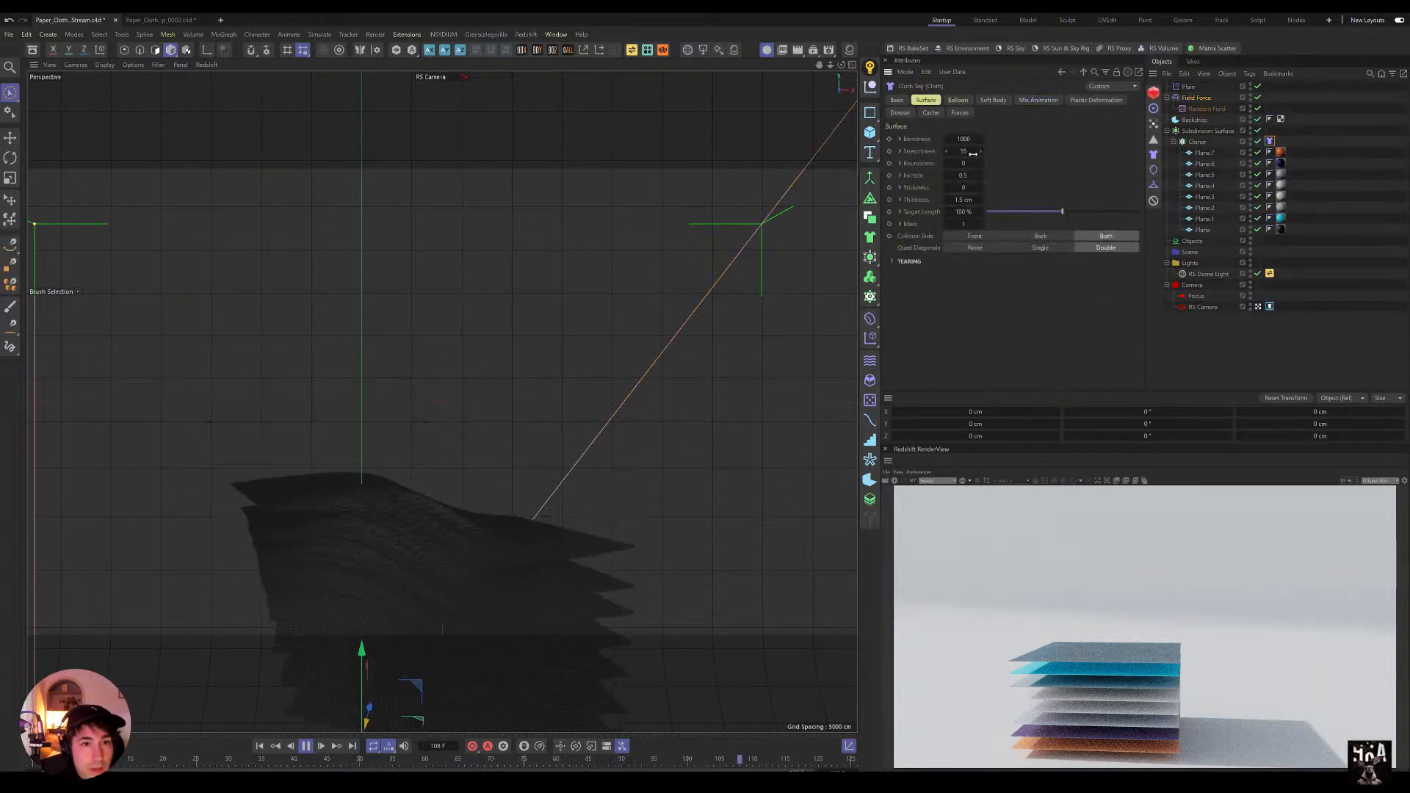
mouse_move(964, 140)
mouse_down()
mouse_move(958, 154)
mouse_move(947, 140)
mouse_up()
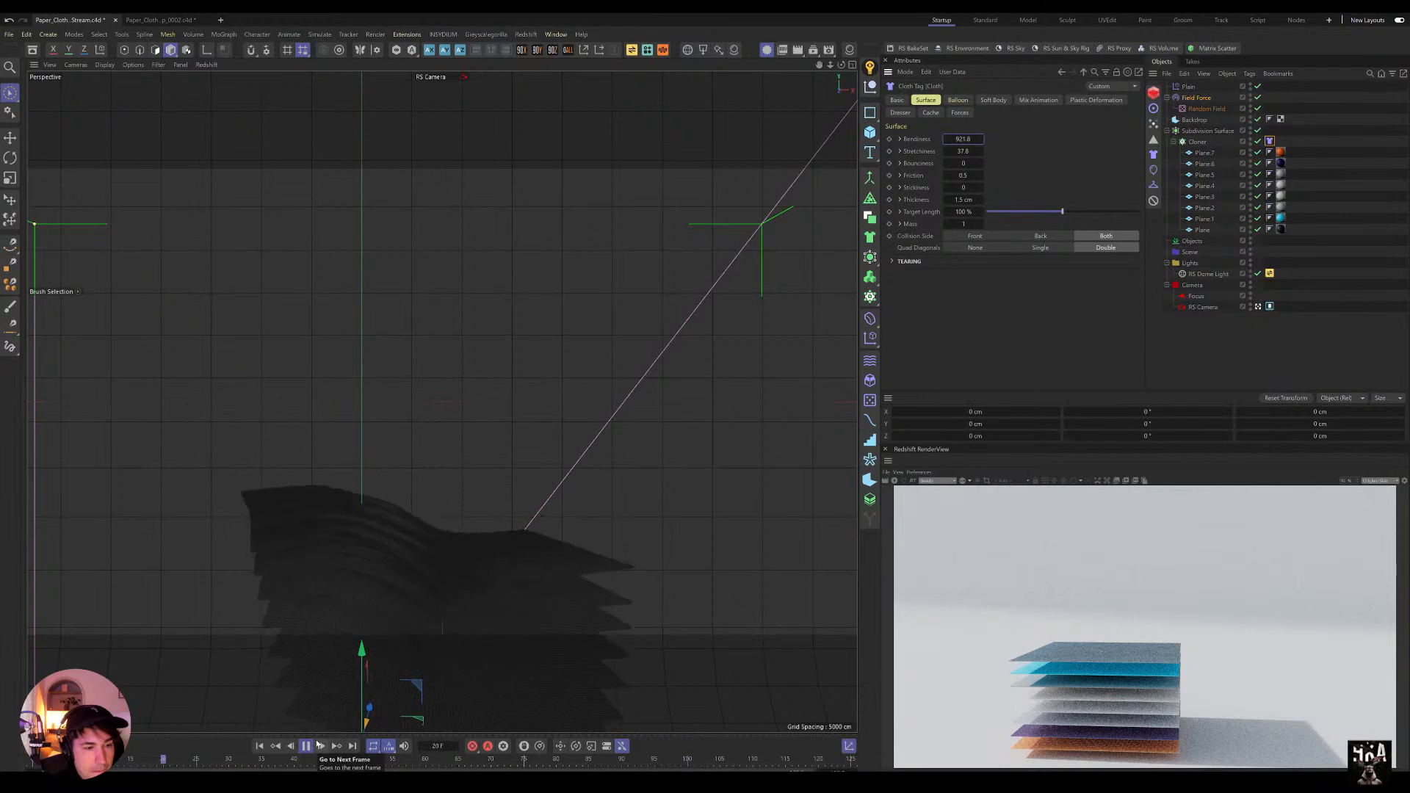
Step: Stop the simulation at frame 52 and start the live Redshift render
click(307, 746)
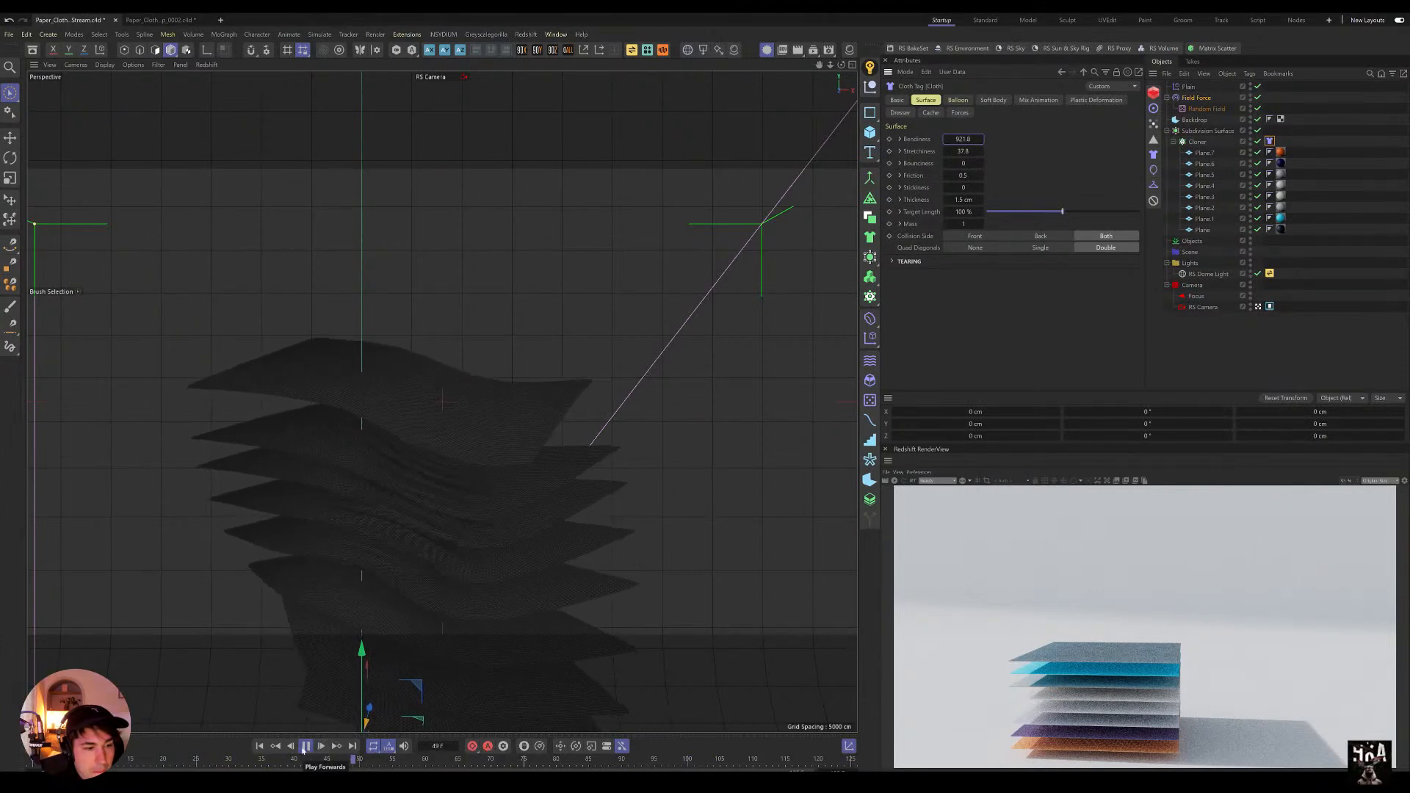
click(895, 481)
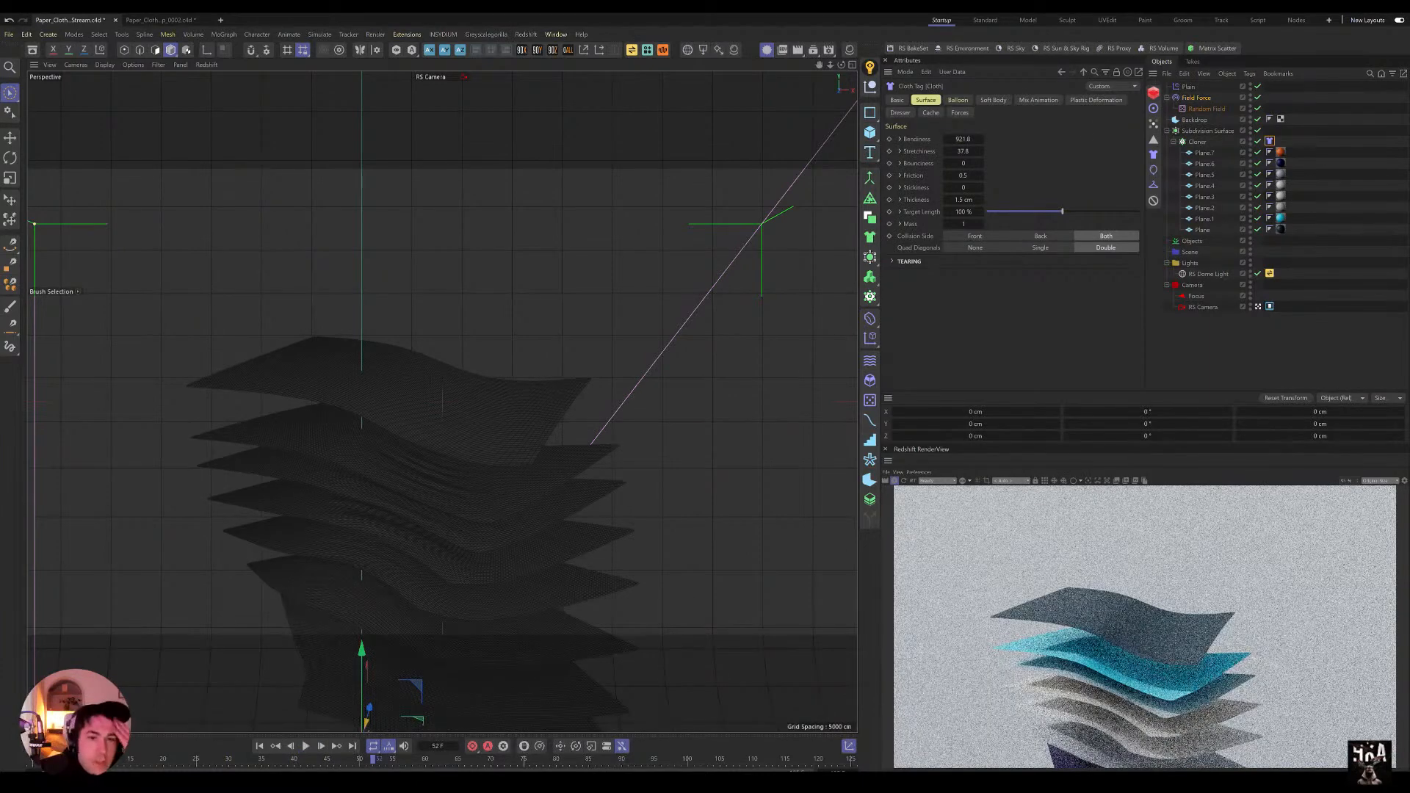
Step: Set the RS Camera's focal length to 85 mm and reframe the shot on the stacked sheets
click(1204, 306)
click(970, 160)
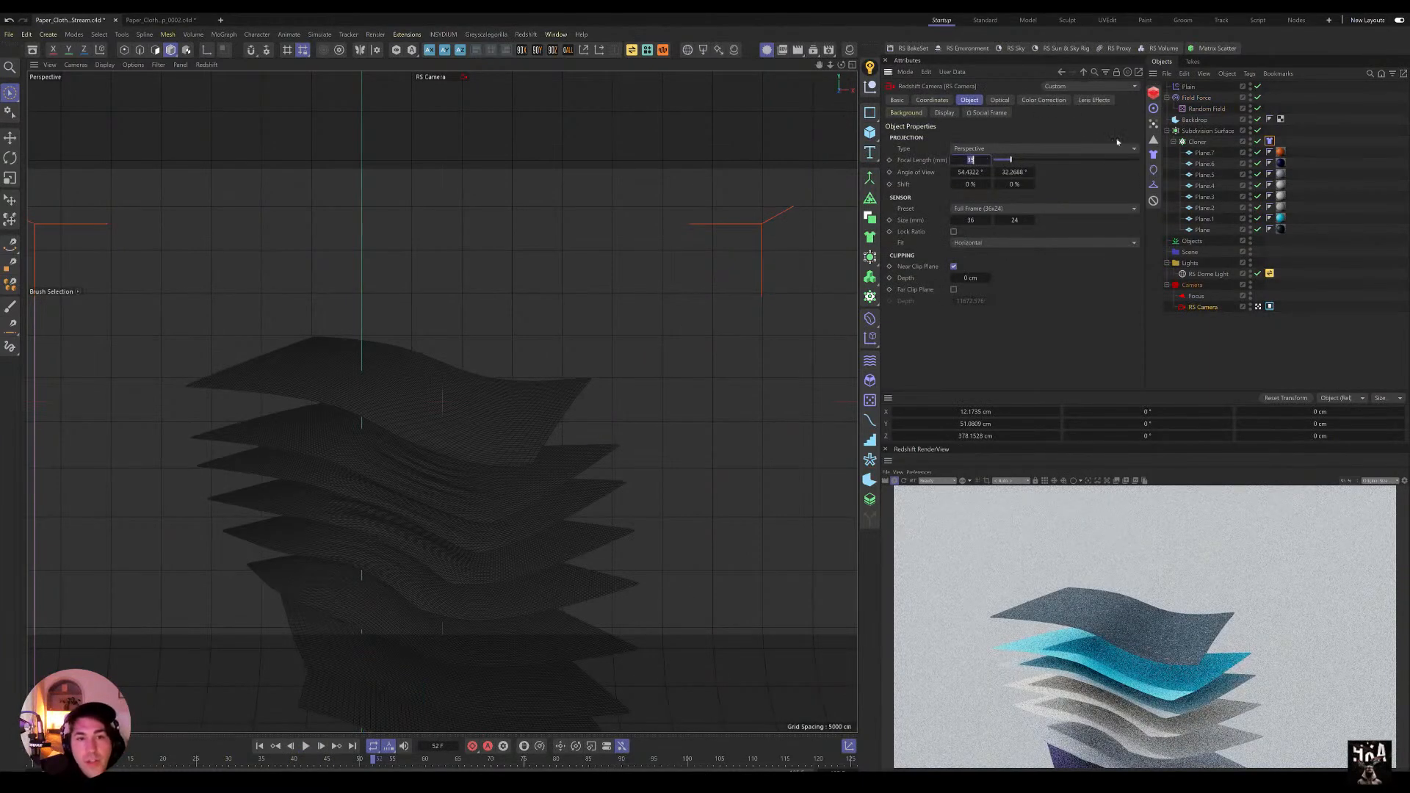
text(85)
key(Return)
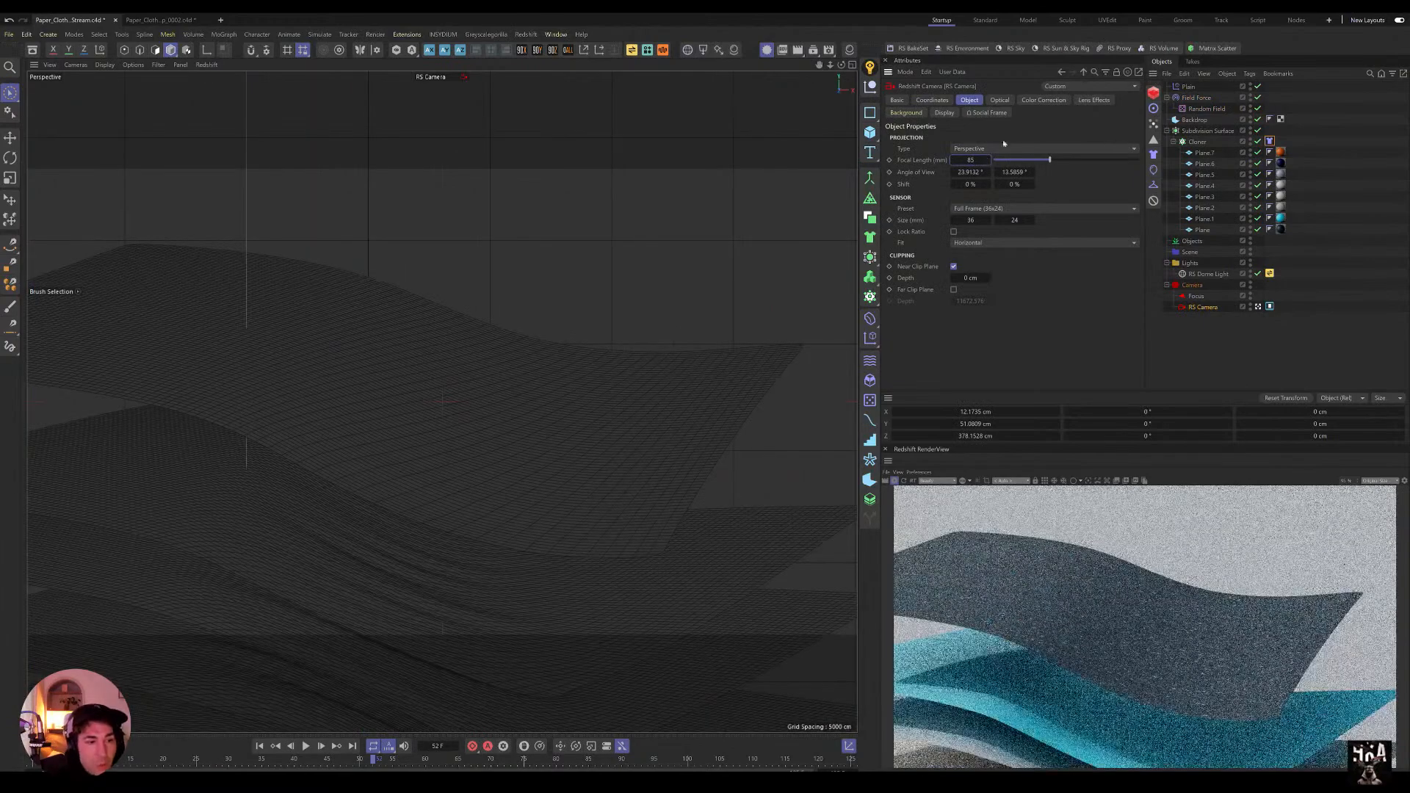
alt+right_drag(491, 552, 457, 601)
alt+middle_drag(490, 537, 478, 462)
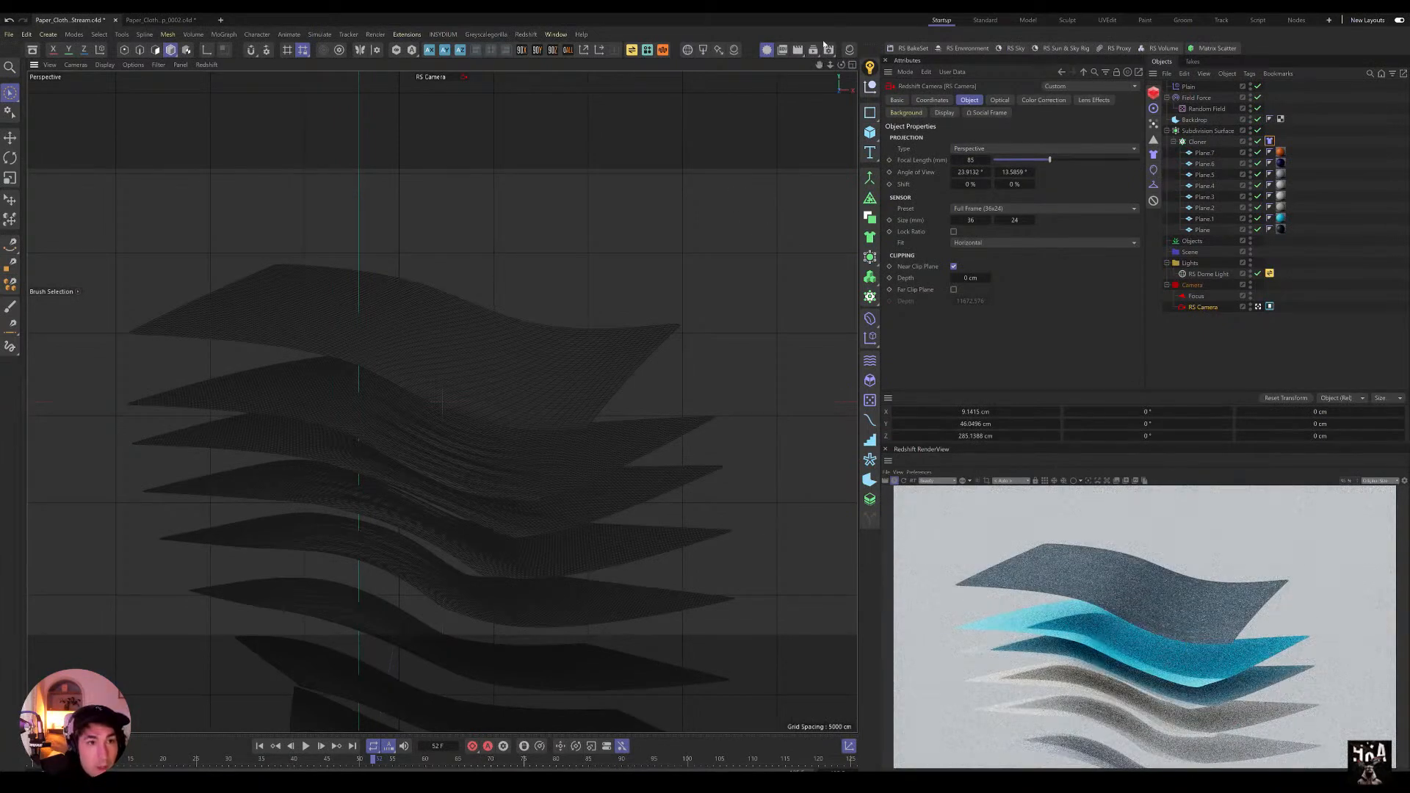
Step: Set the render output width to 1080 pixels for a square format and reframe the camera on the sheets
key(ctrl+b)
double_click(1073, 96)
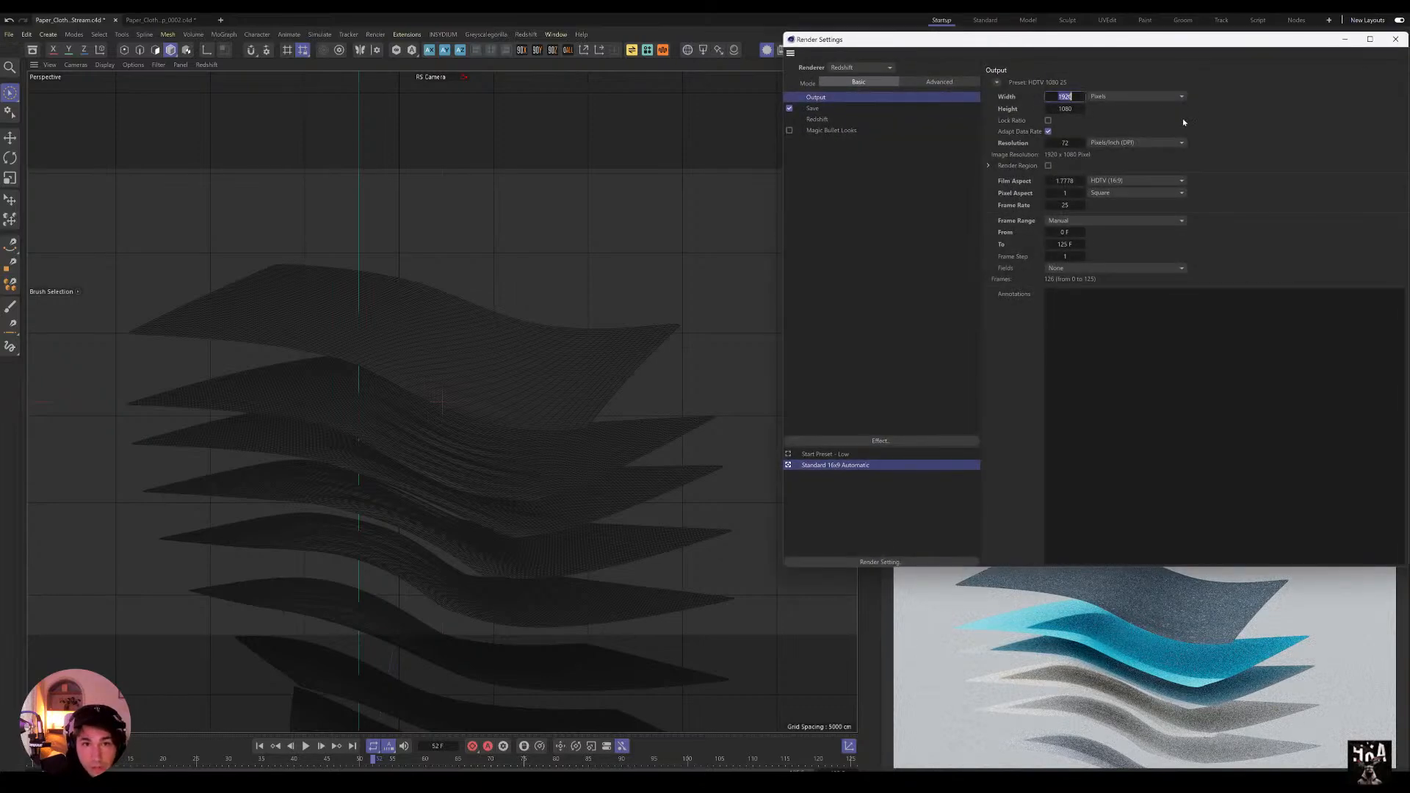
text(1080)
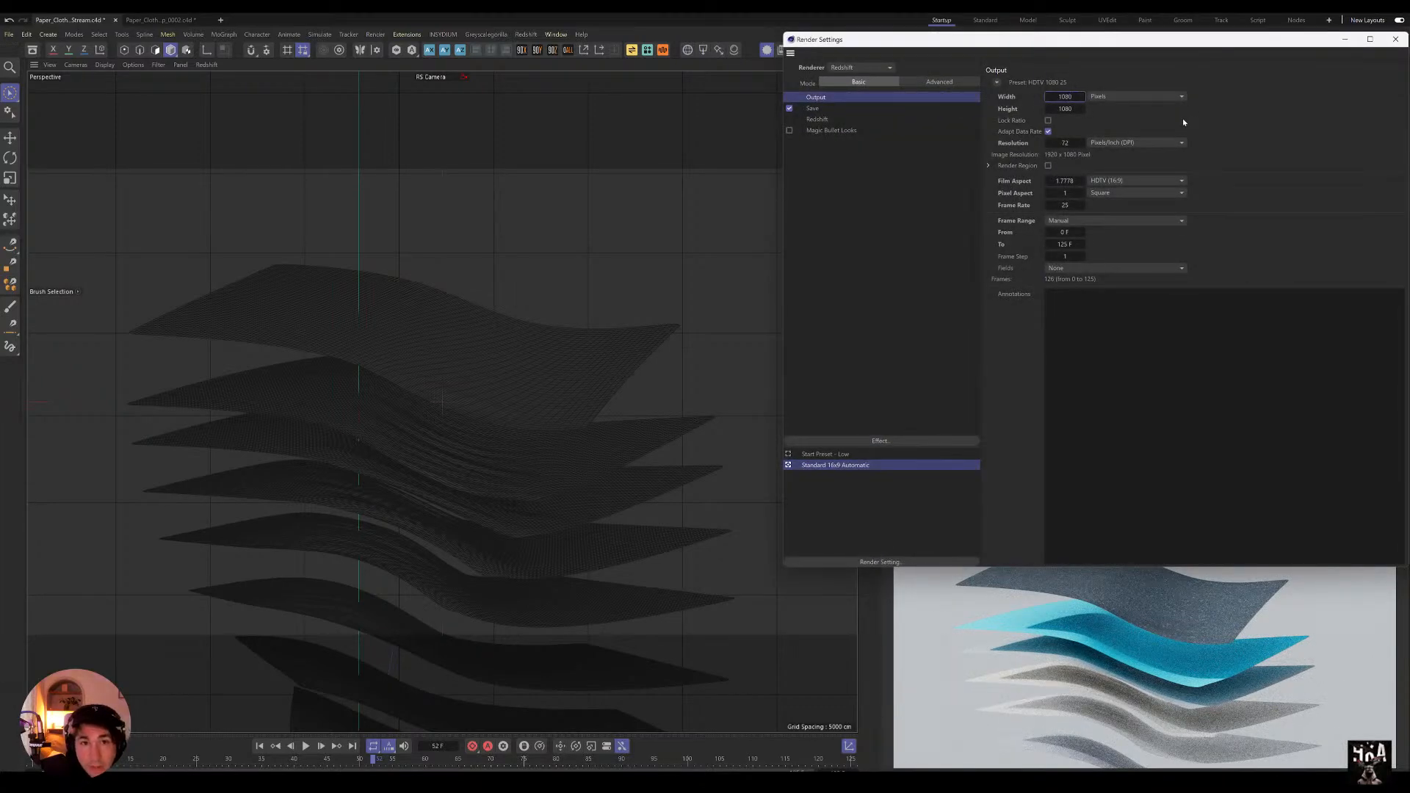
key(Return)
click(1395, 39)
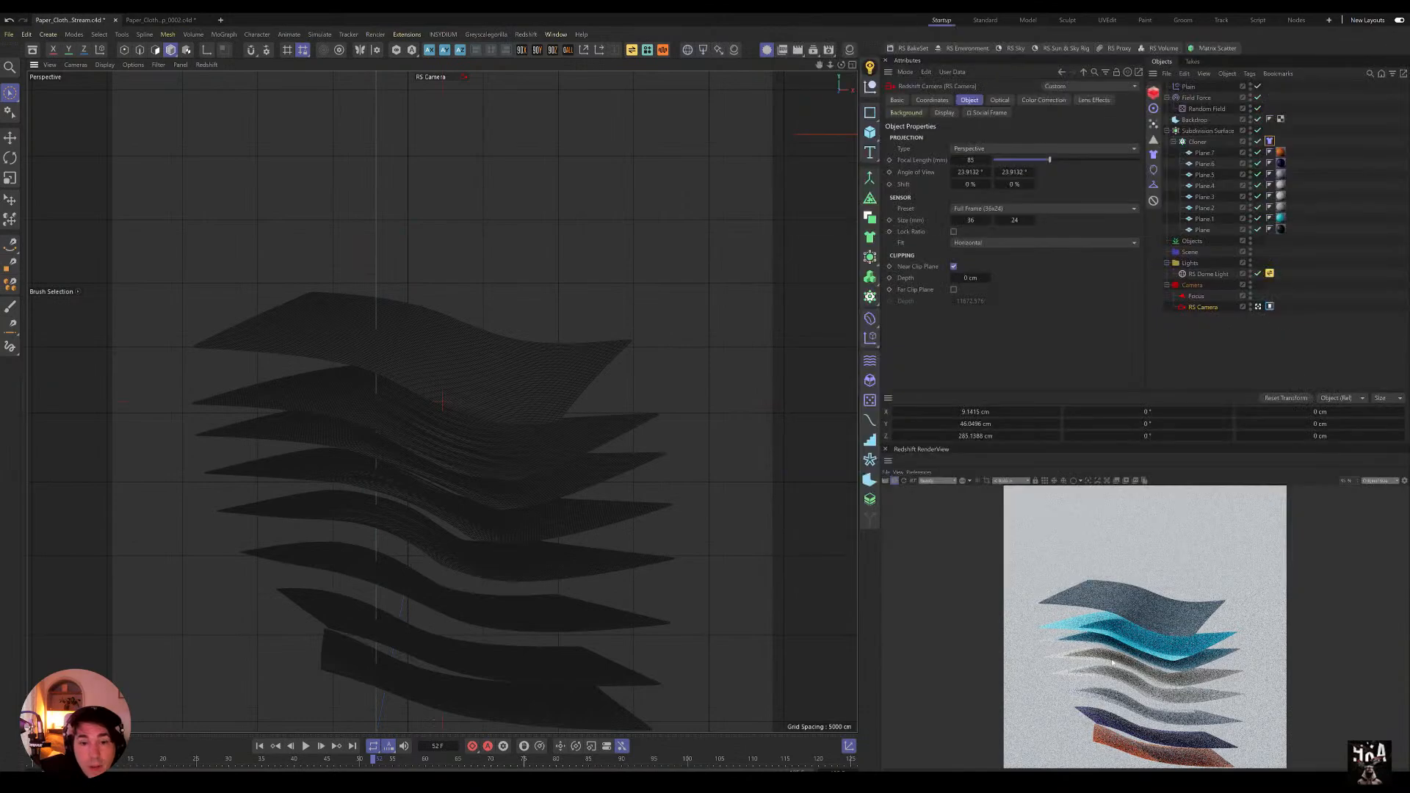
scroll(478, 450, up, 3)
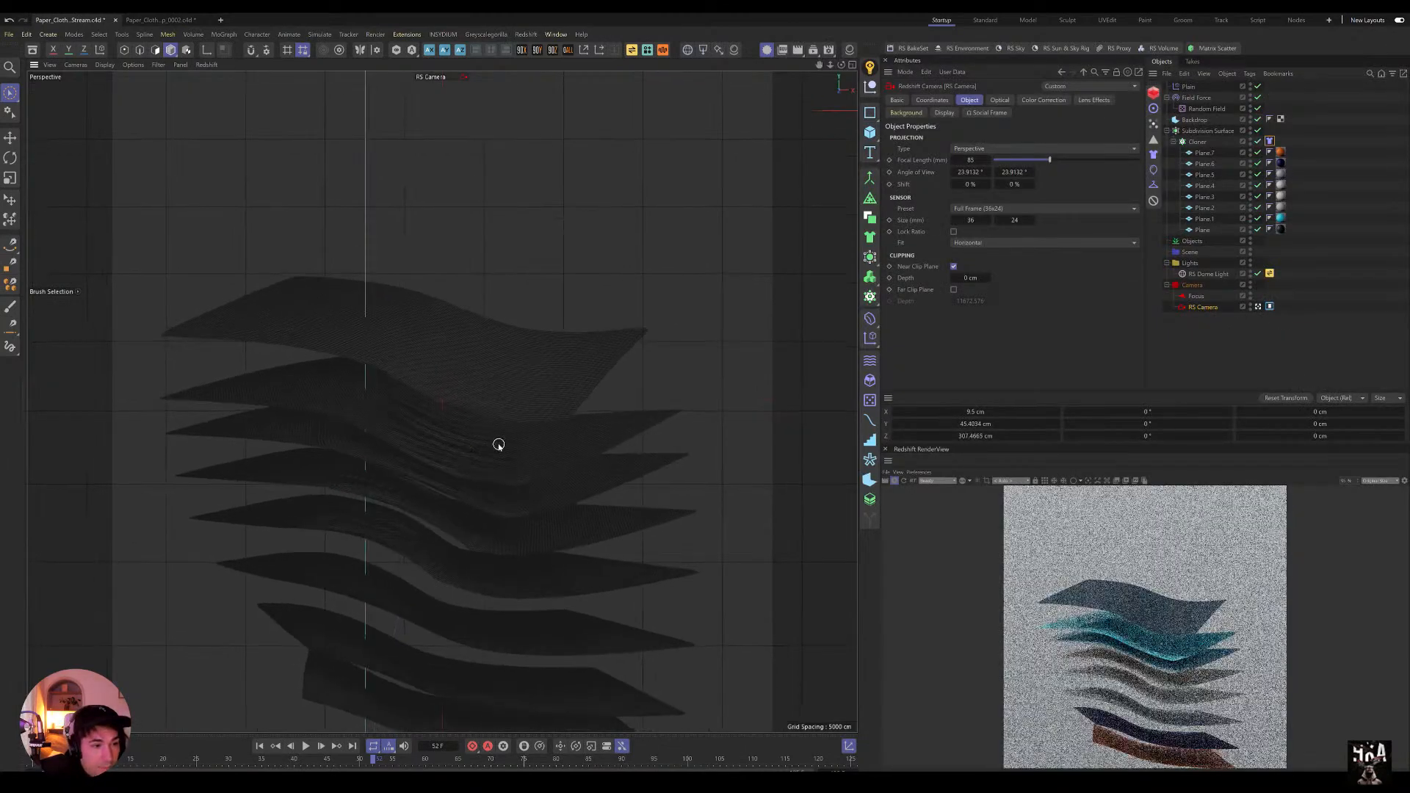
alt+middle_drag(498, 445, 494, 495)
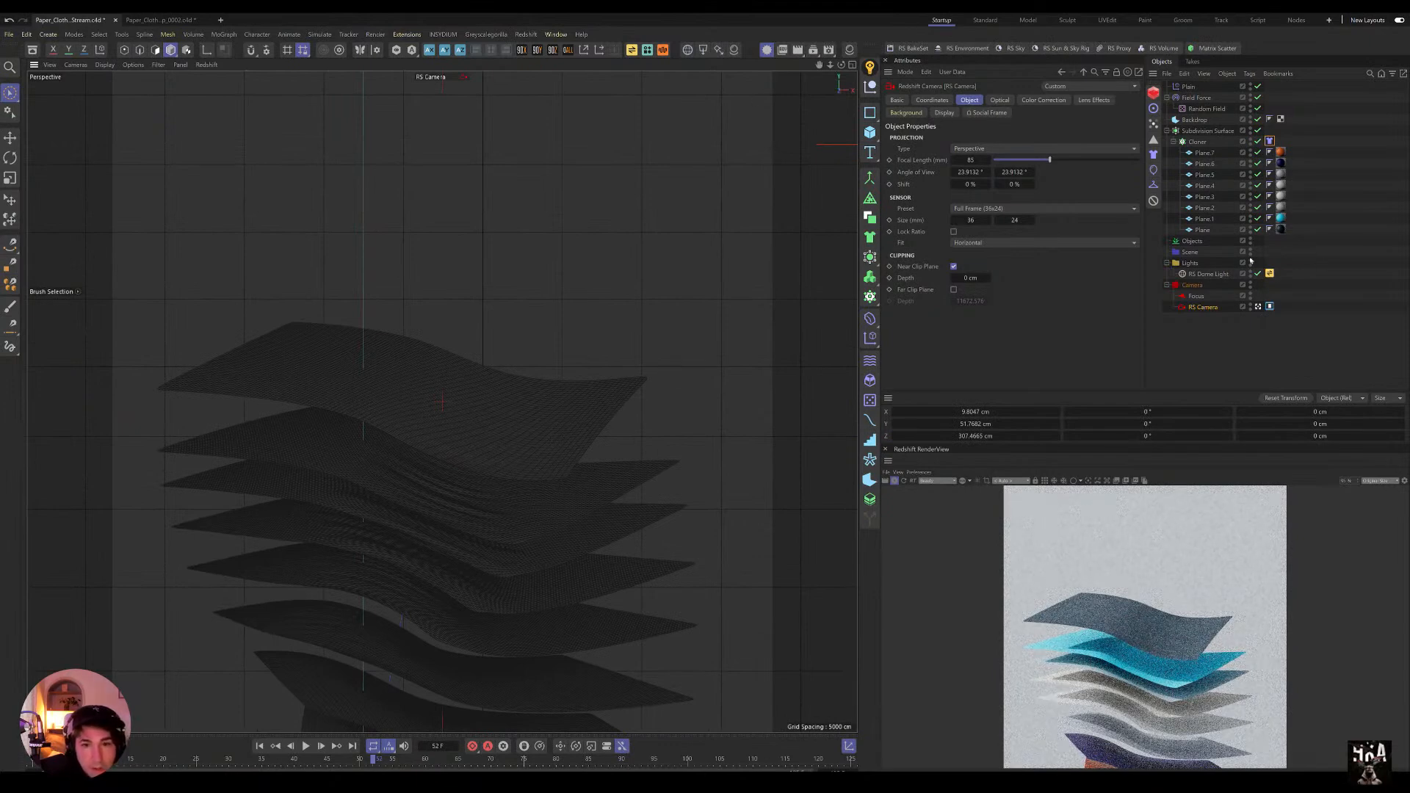
Step: Lower the RS Dome Light's intensity to about 0.16
click(1219, 274)
drag(994, 188, 988, 184)
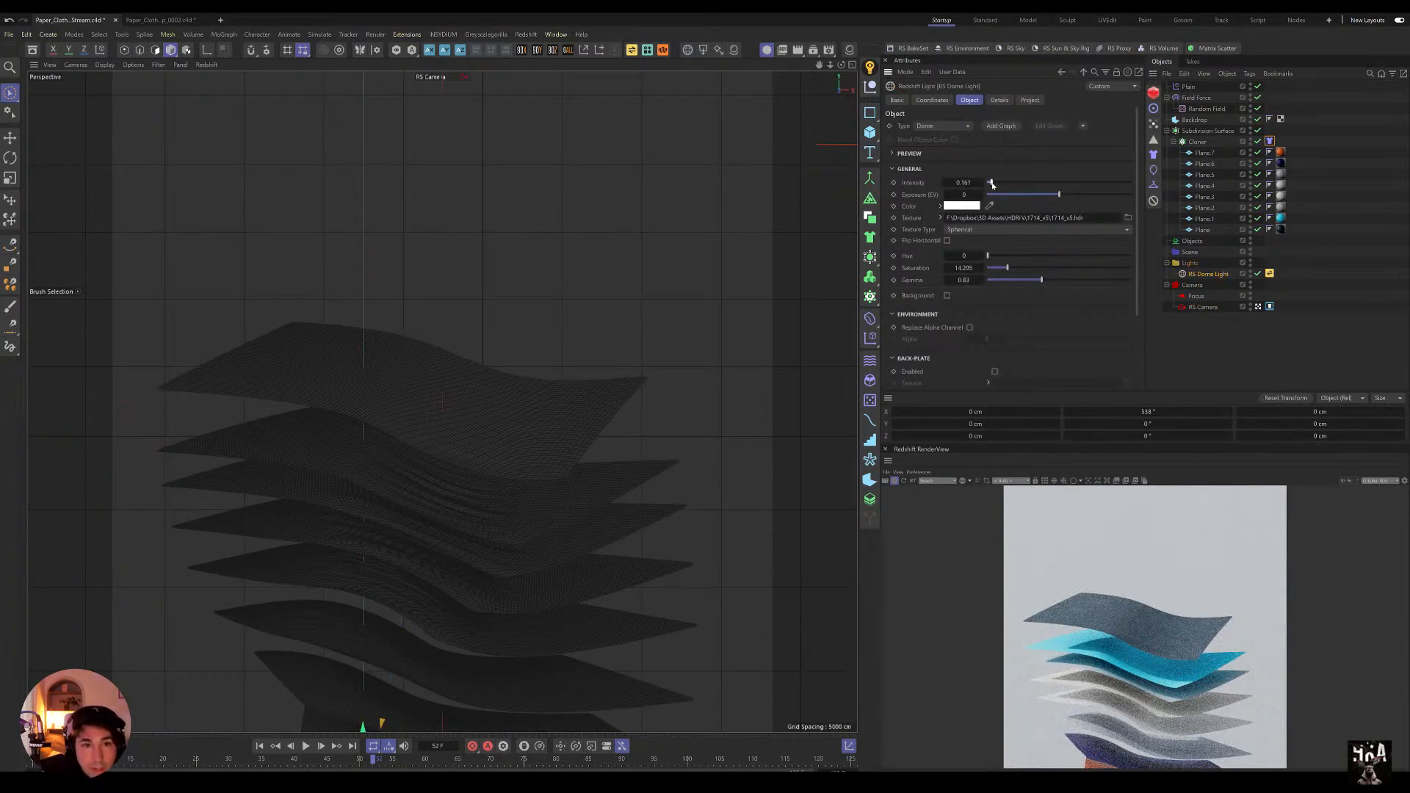
Step: Add an RS Spot Light, place it at Z -278 cm and give it a Target tag
click(719, 50)
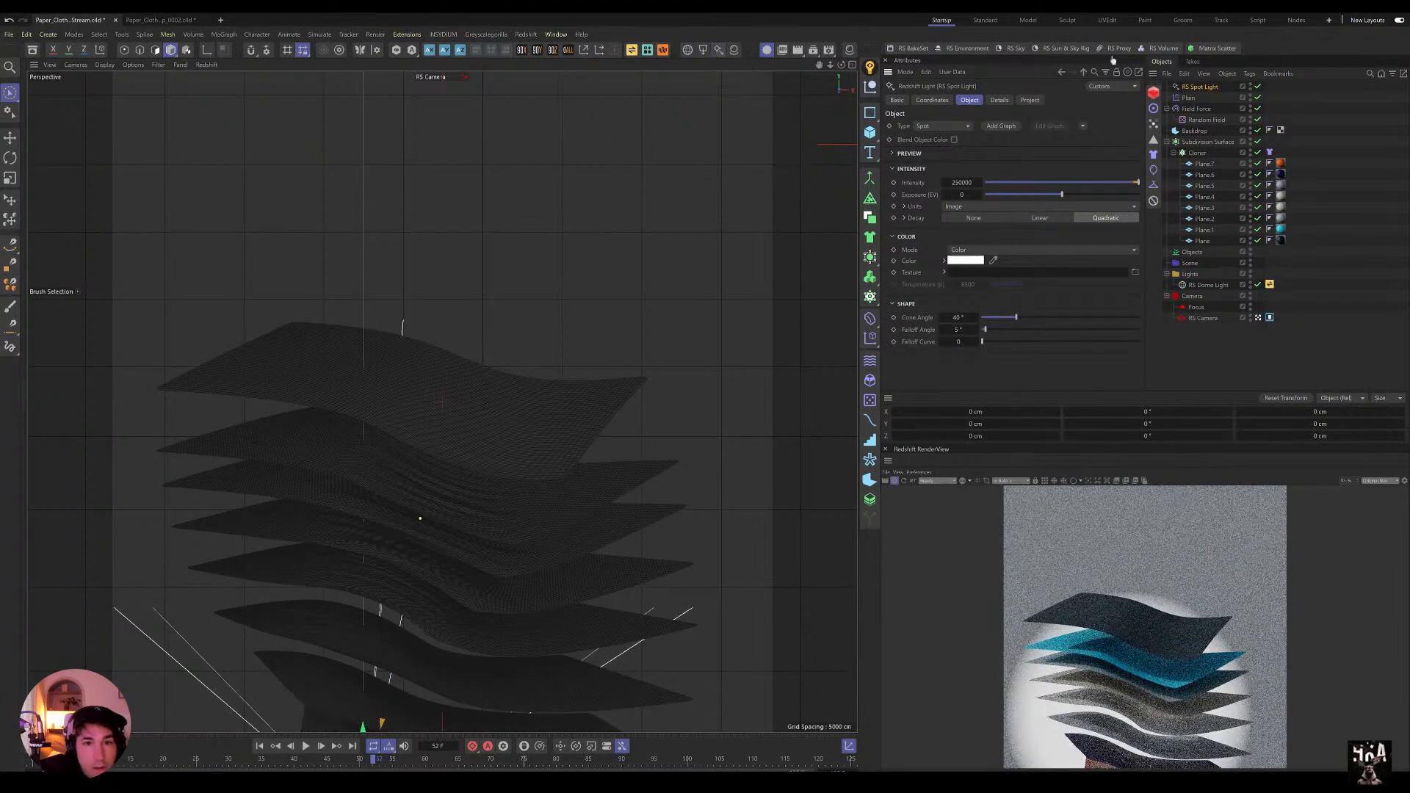
click(932, 100)
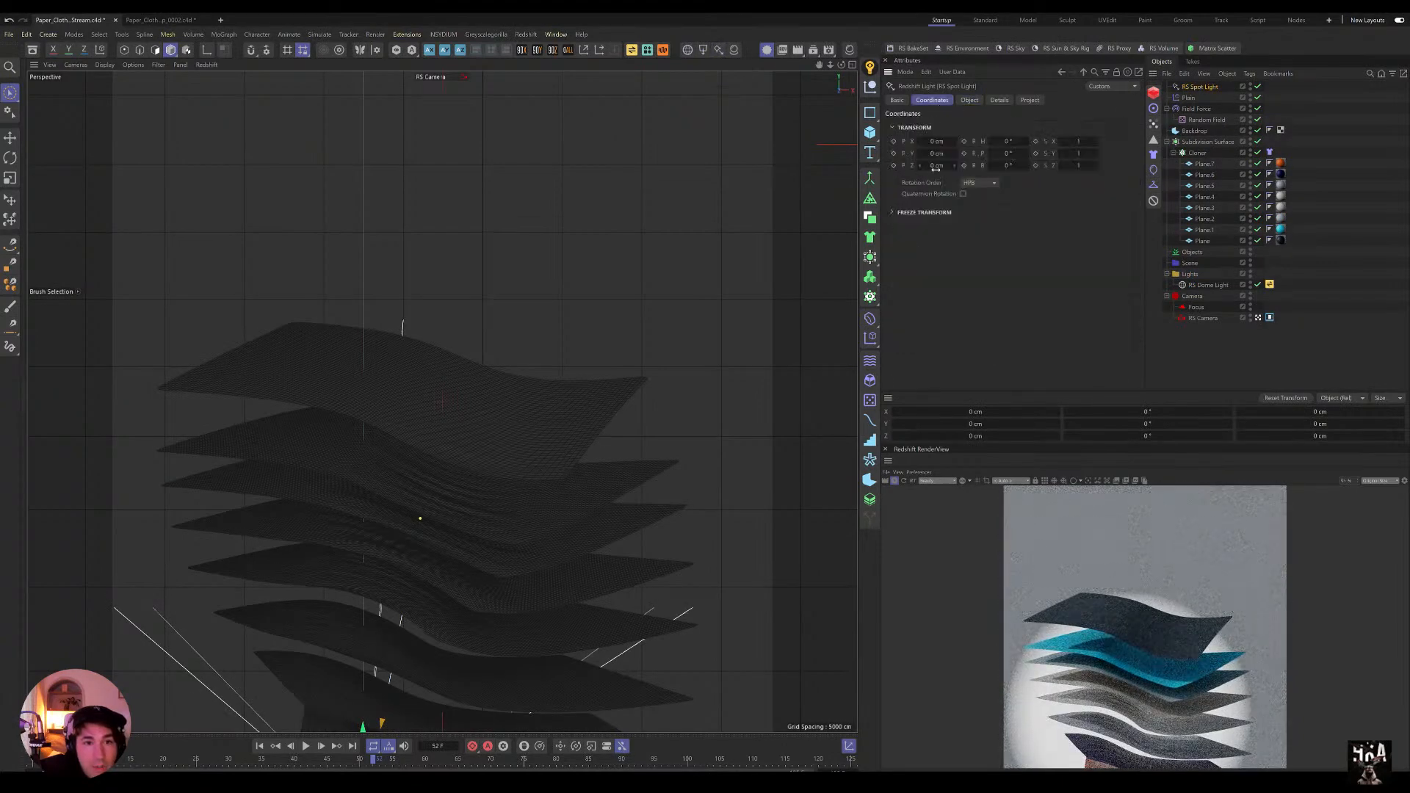
drag(940, 166, 936, 165)
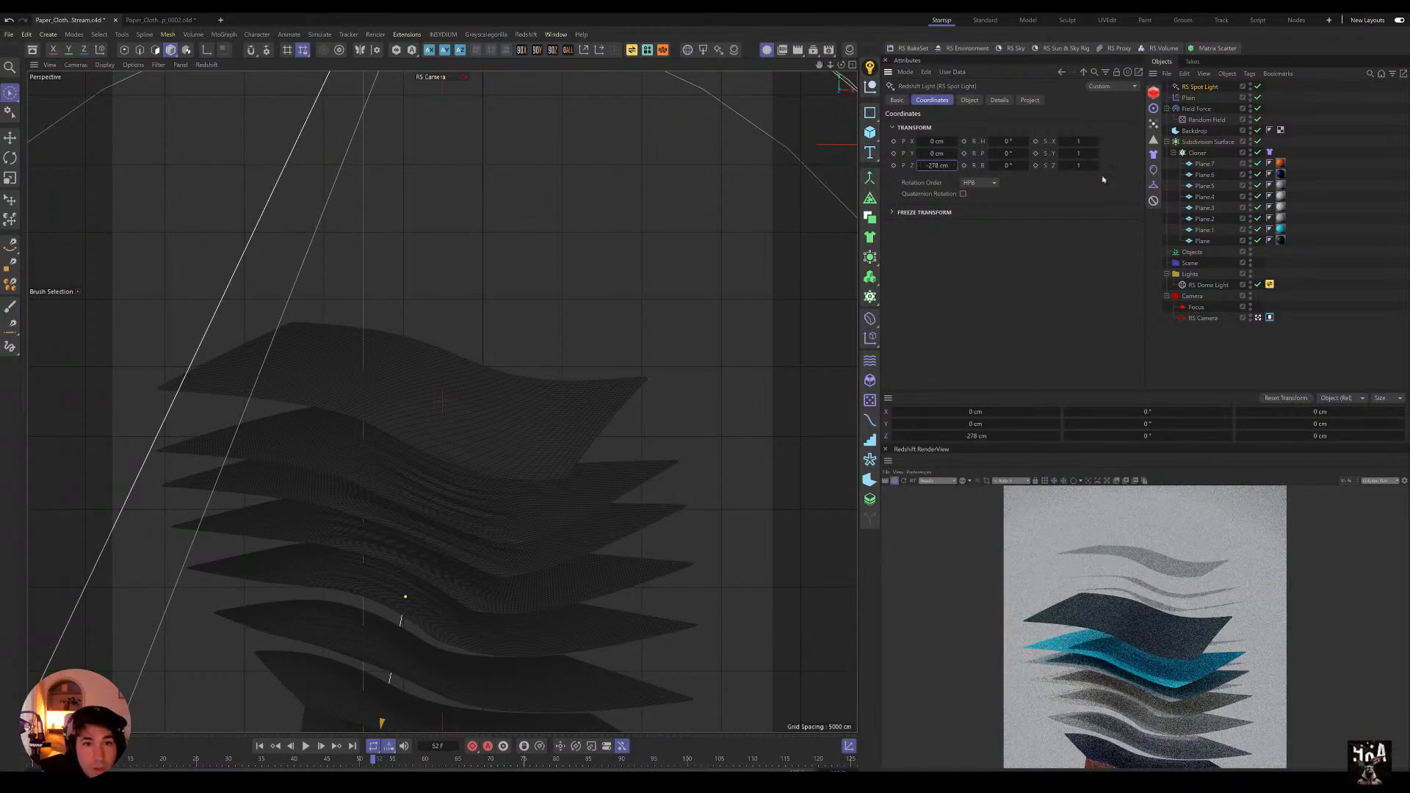
click(1154, 109)
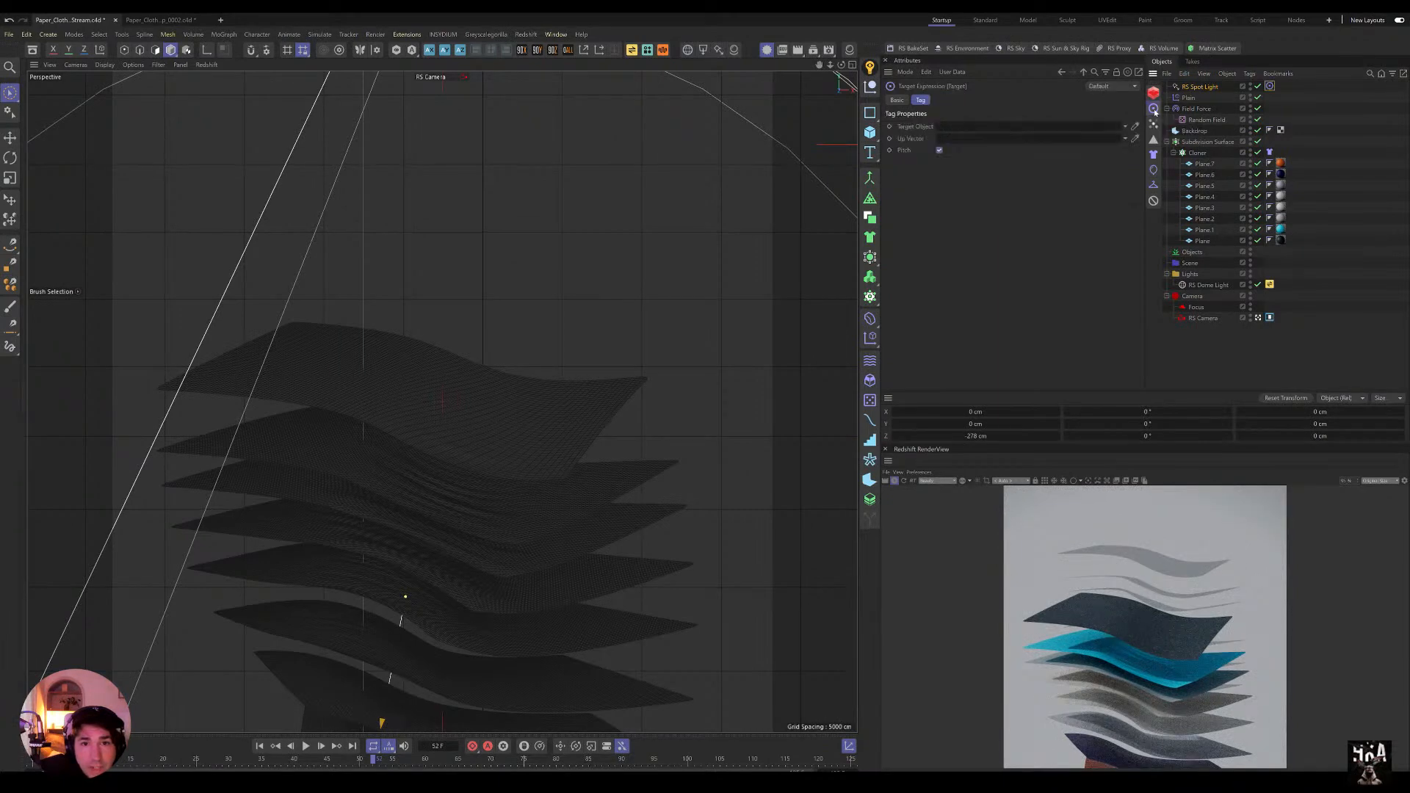
Step: Load the Shadows_Moody_Palms_01_00000.exr image as the RS Spot Light's texture, copying it to the project location
click(1198, 87)
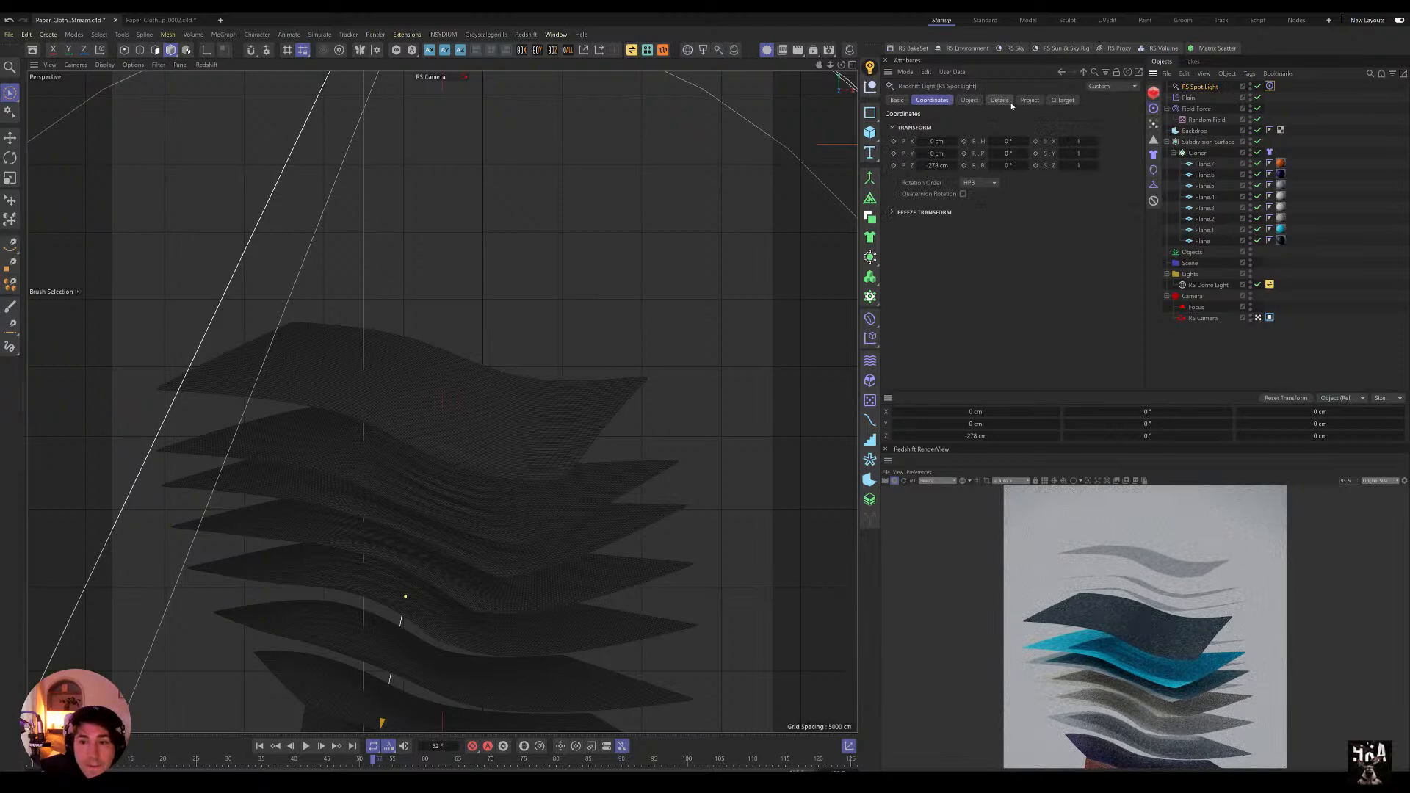
click(969, 100)
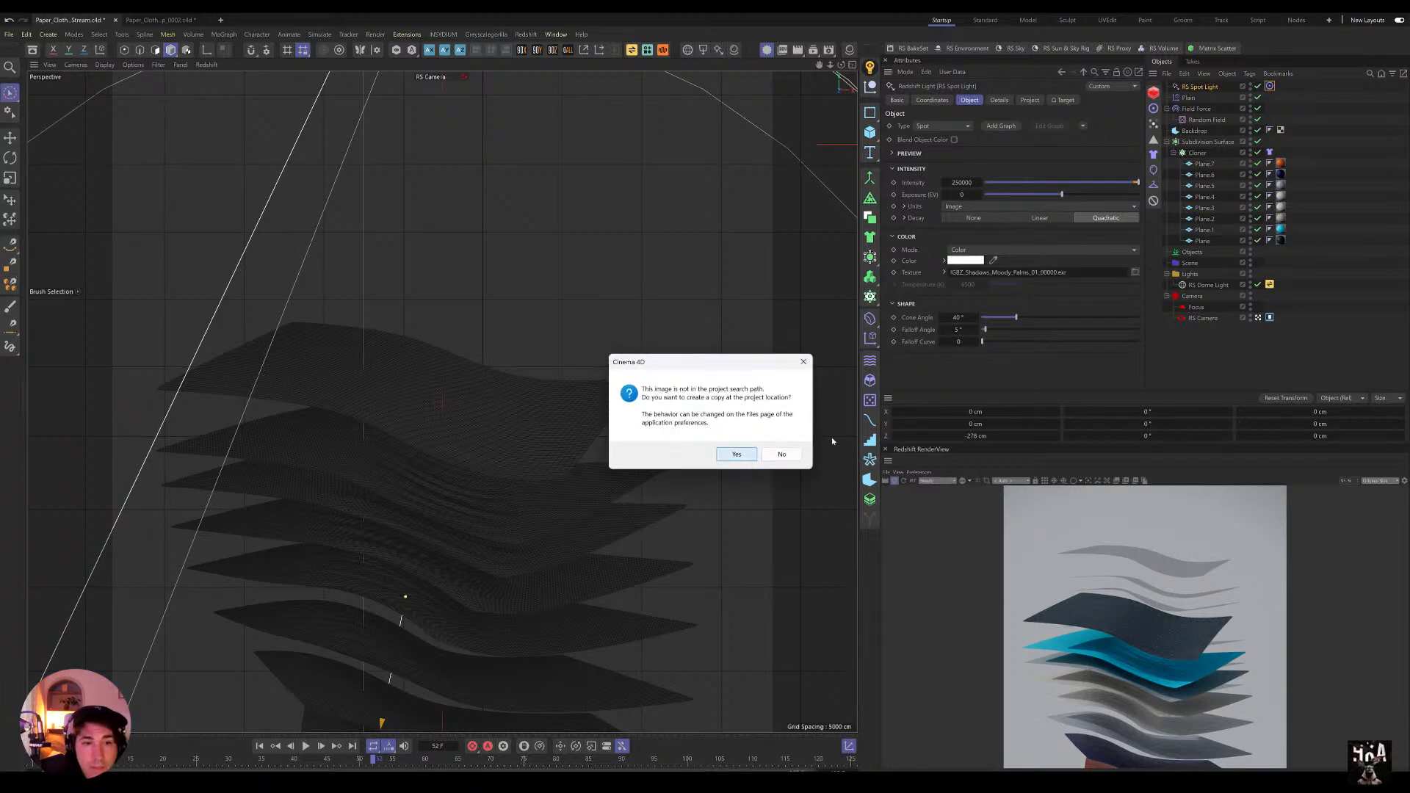
click(749, 456)
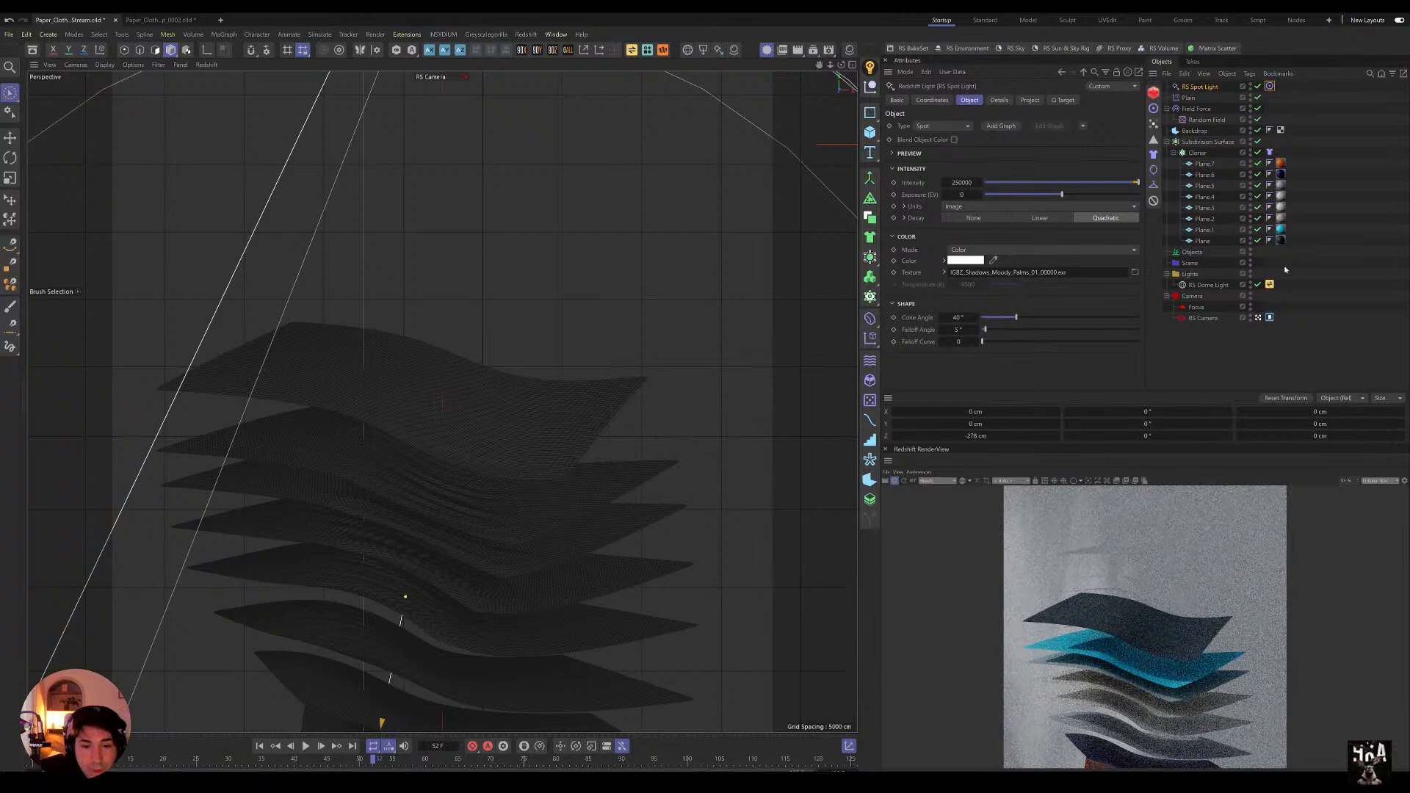
Step: Raise the spot light's exposure to about 3.13 and widen its cone angle to about 127.1°
drag(1061, 194, 1085, 194)
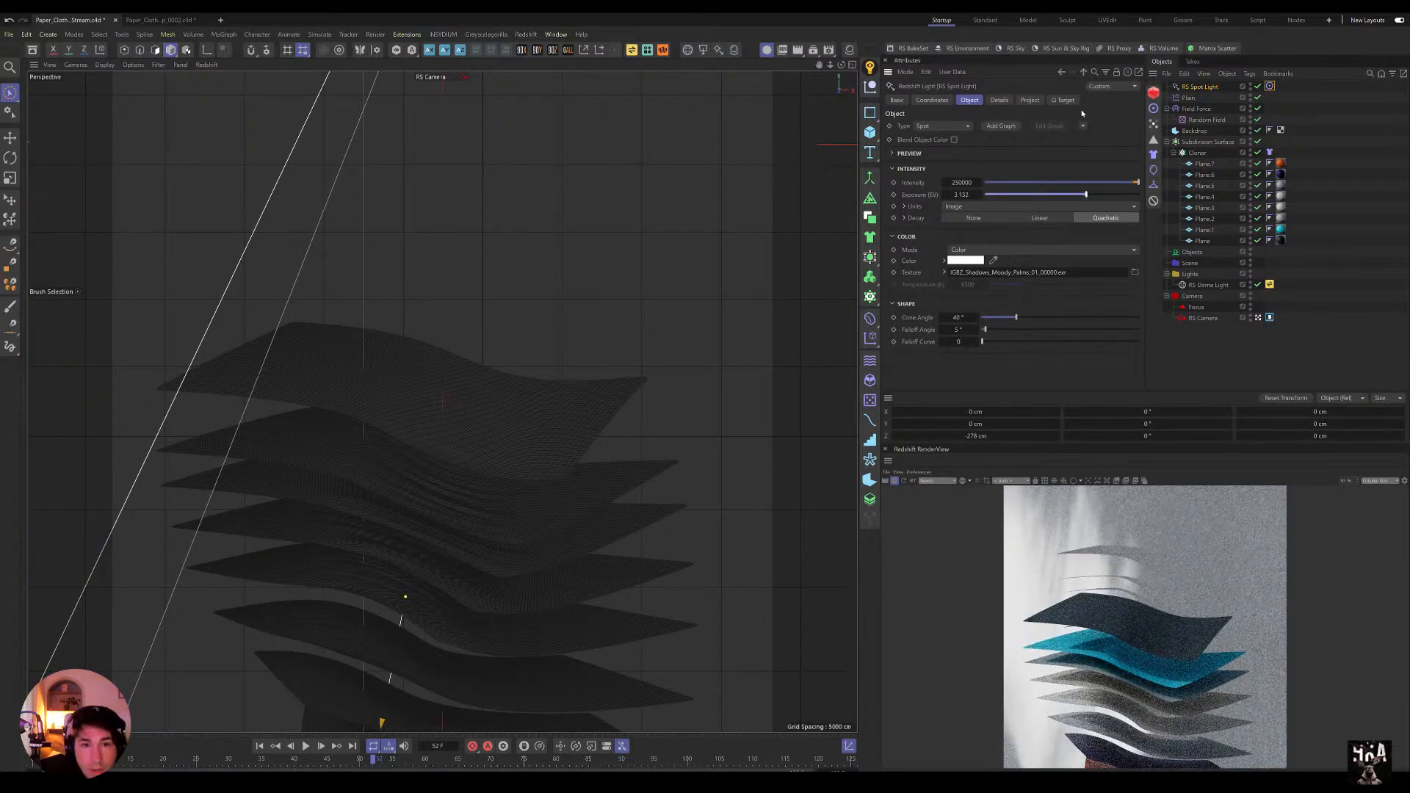
drag(1016, 315, 1092, 316)
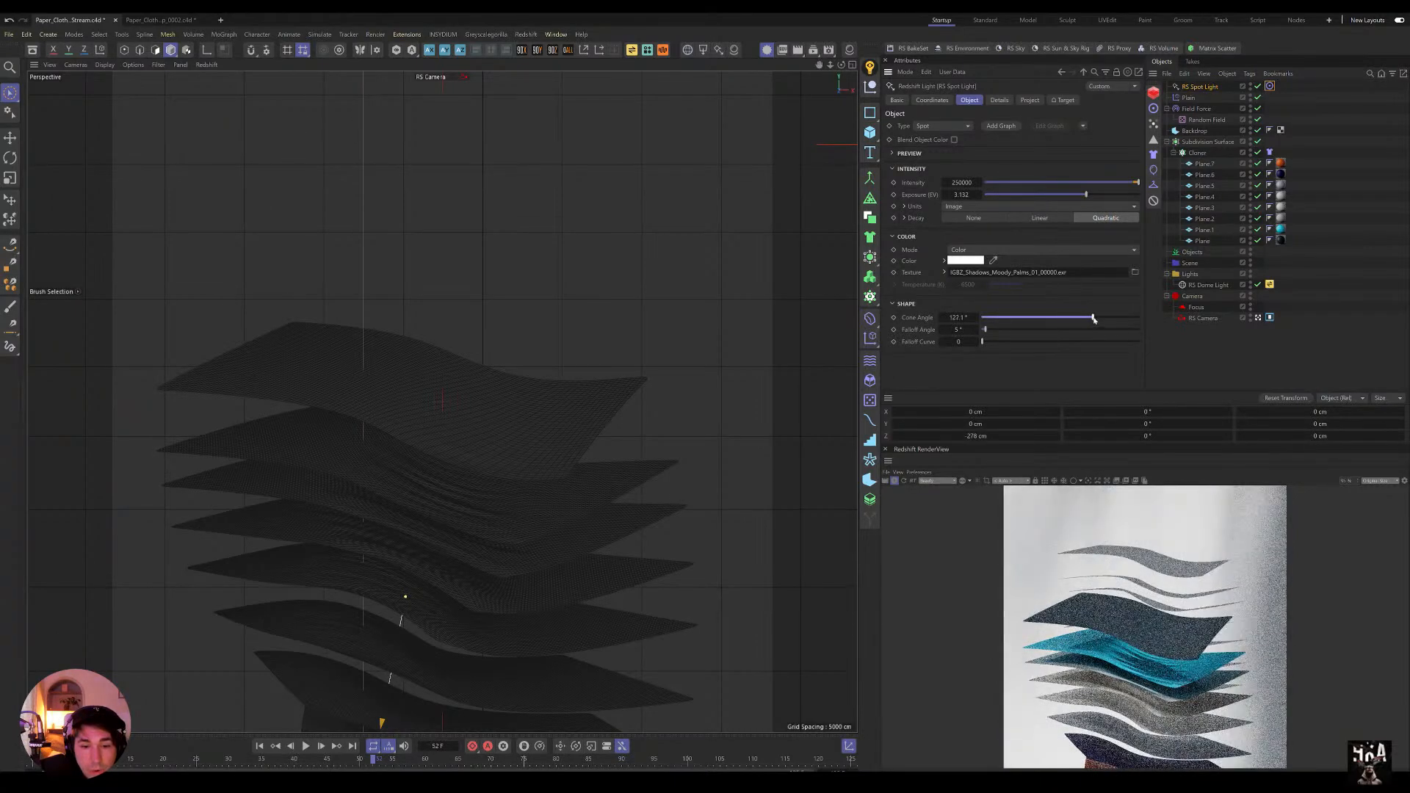
Step: Move the RS Spot Light to X 77 cm and Y 141 cm
click(932, 100)
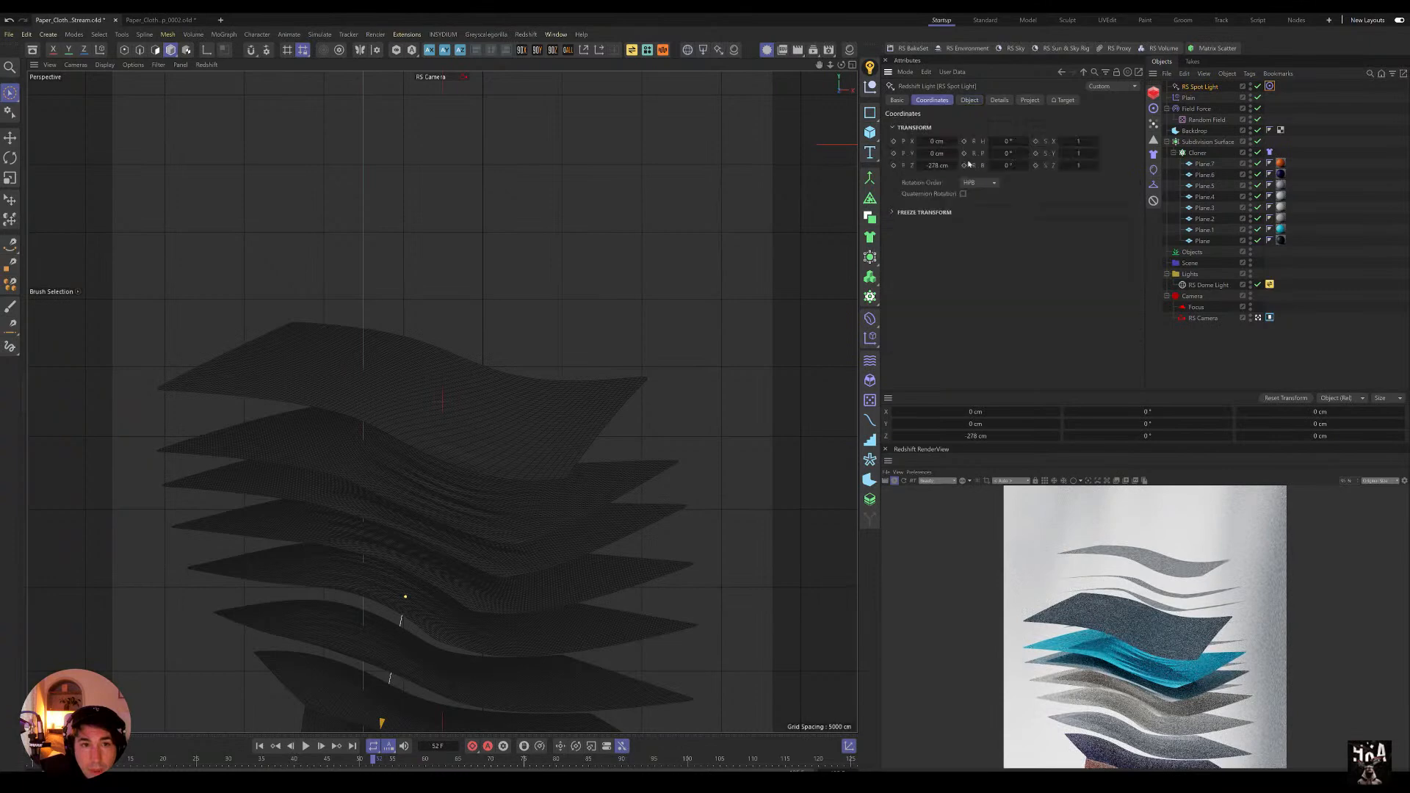
mouse_move(934, 140)
mouse_down()
mouse_move(951, 140)
mouse_move(930, 152)
mouse_move(939, 142)
mouse_up()
Step: Set the spot light's cone angle to about 100.1° and its exposure to about 0.64
click(969, 100)
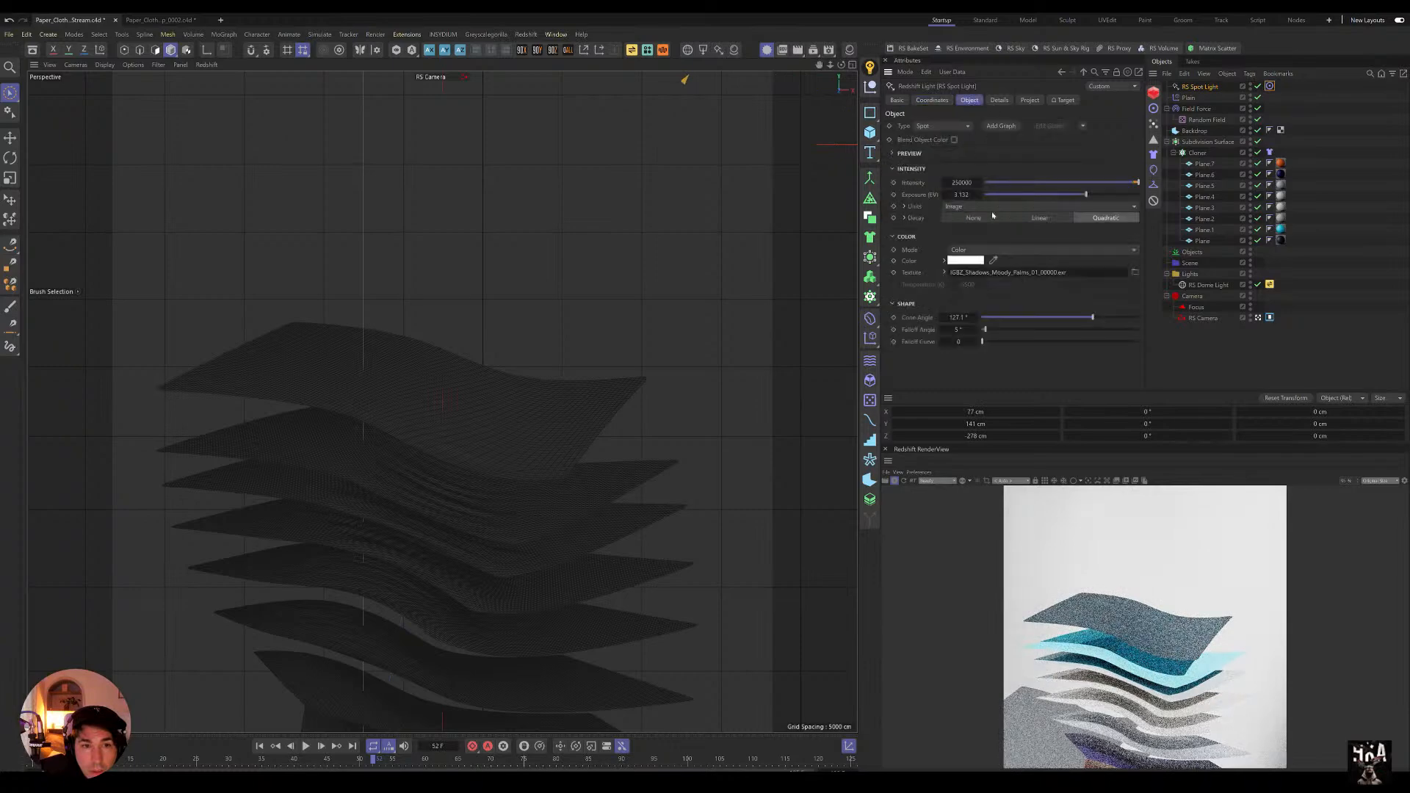
drag(1093, 317, 1068, 317)
drag(1086, 195, 1066, 195)
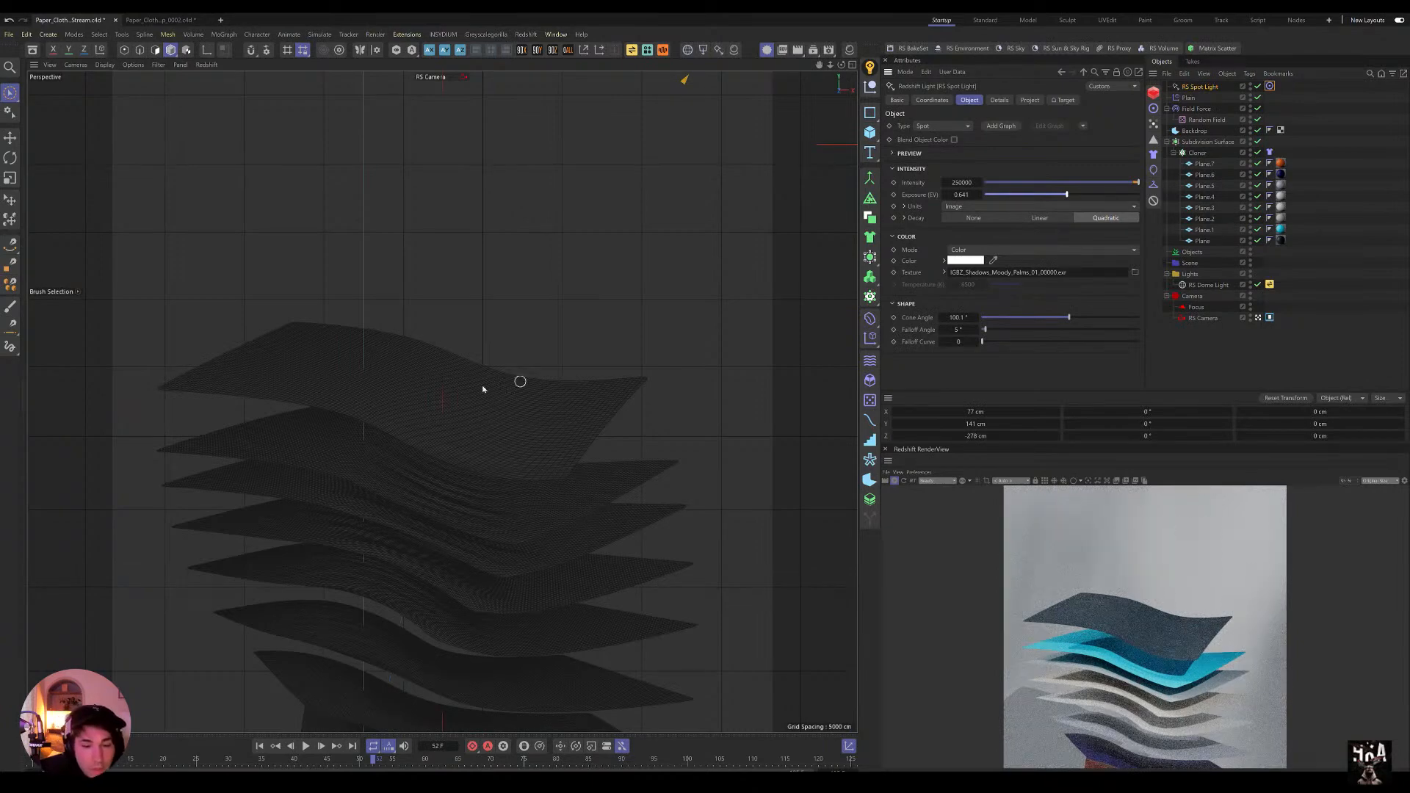
Step: Enable Softness Affects Gobo for the spot light and set its shadow softness to 25
click(999, 100)
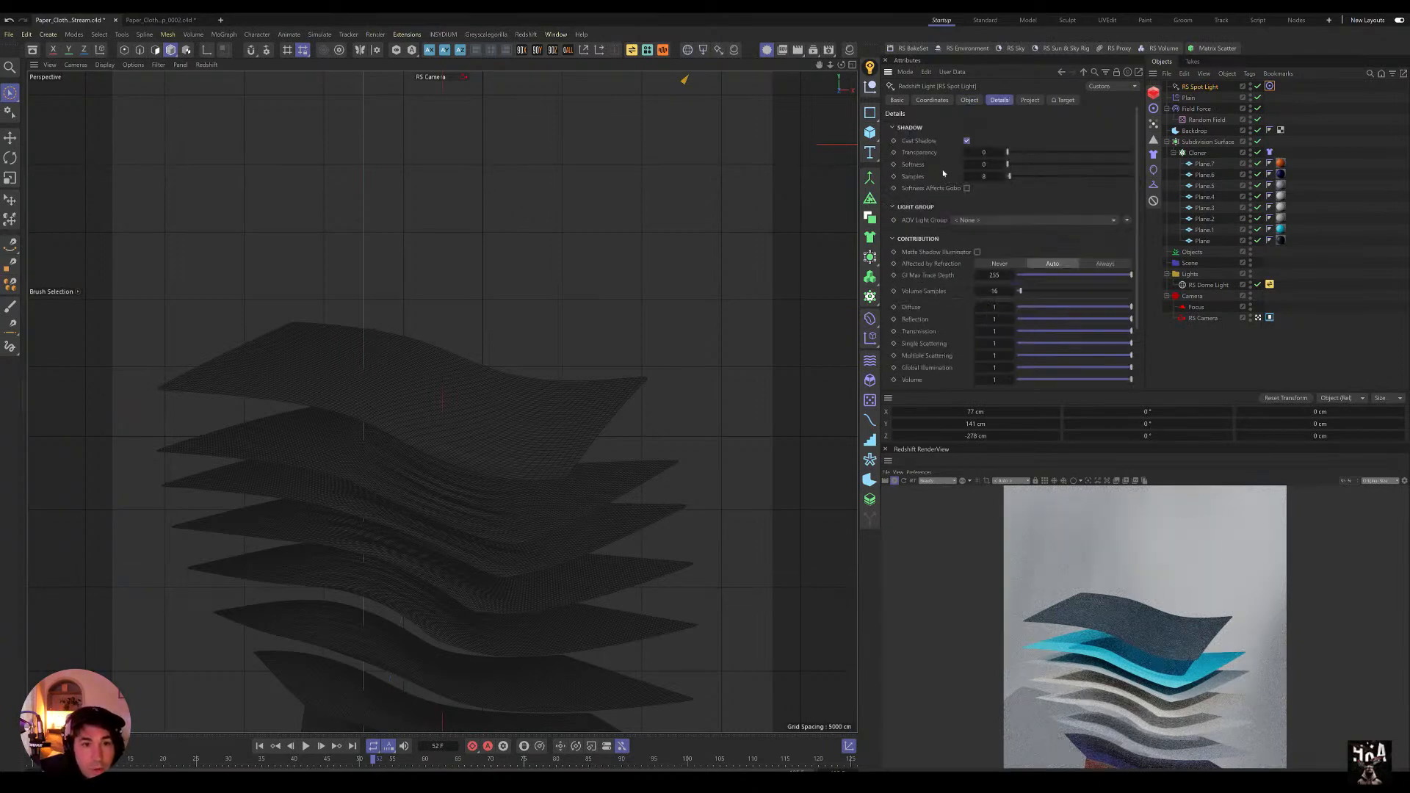
click(984, 164)
text(25)
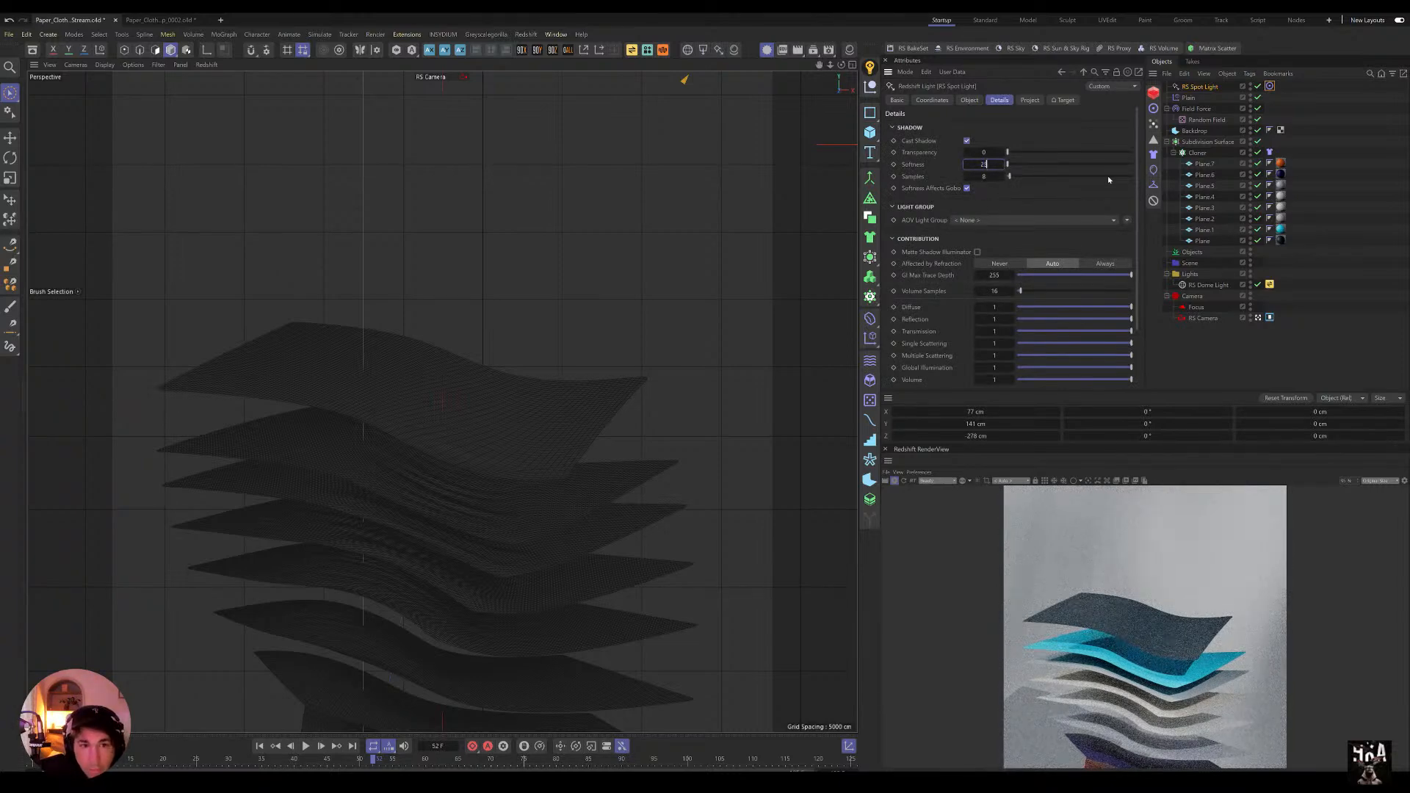
Step: Set the spot light's shadow softness to 25, its exposure to about 1.281 and its cone angle to about 57.1°
key(Return)
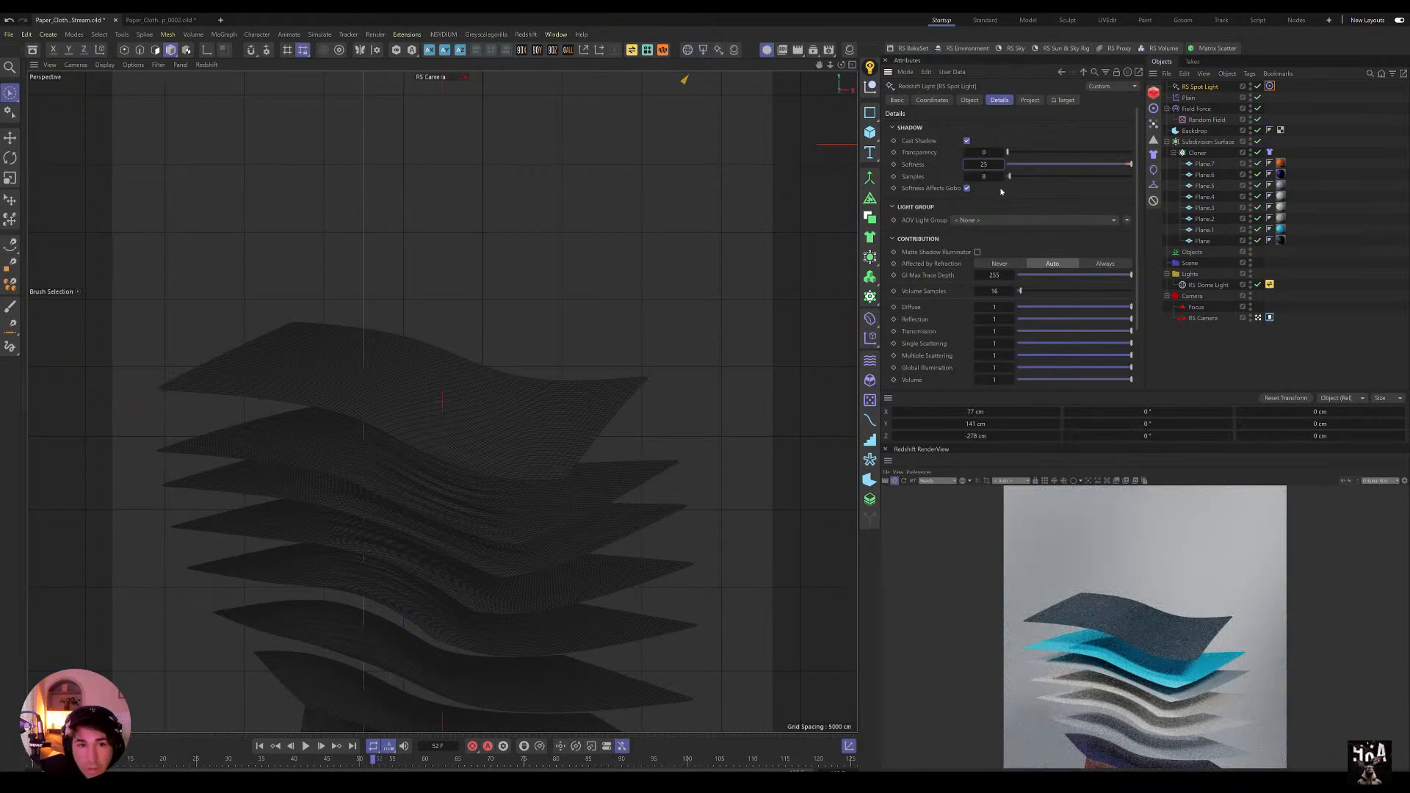
click(969, 99)
drag(1086, 196, 1072, 197)
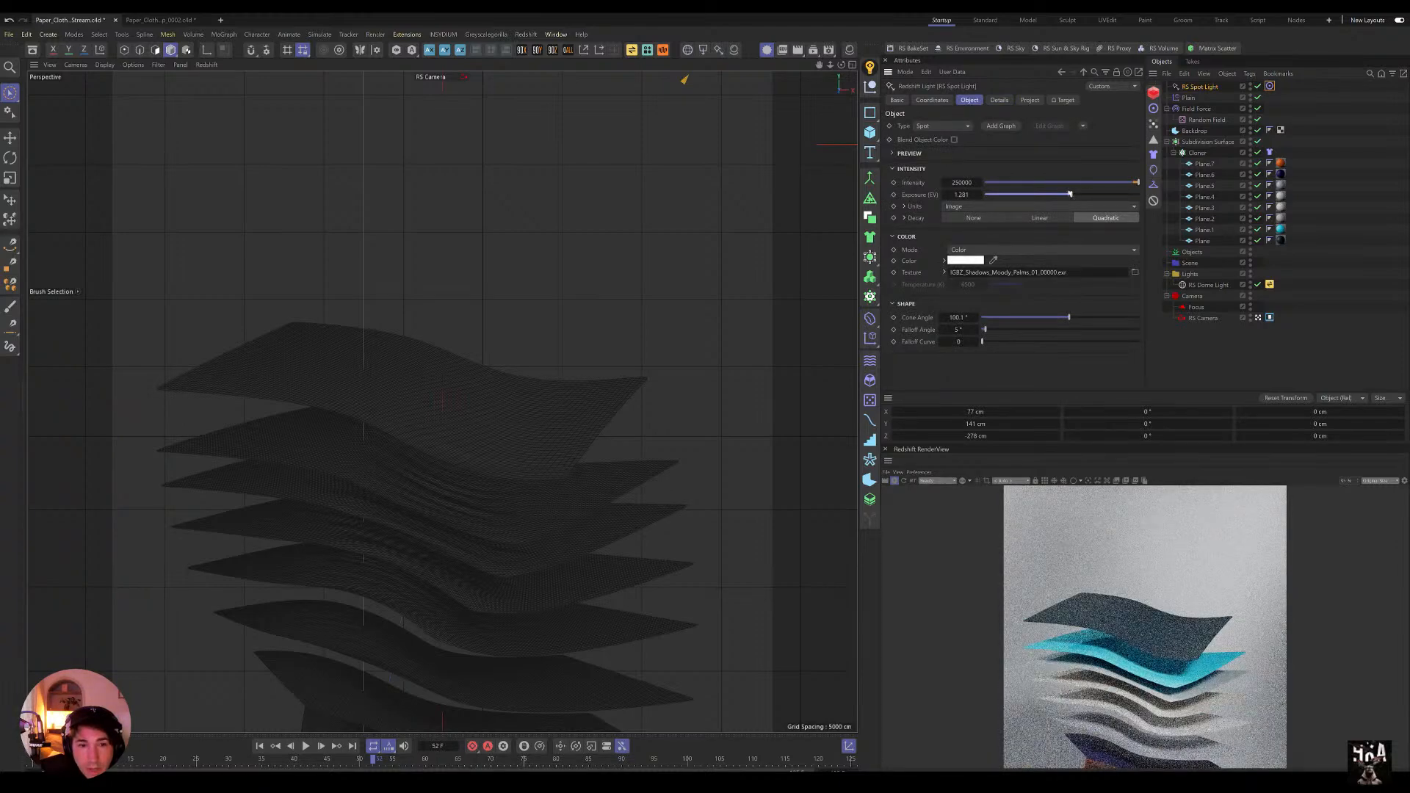
click(1050, 317)
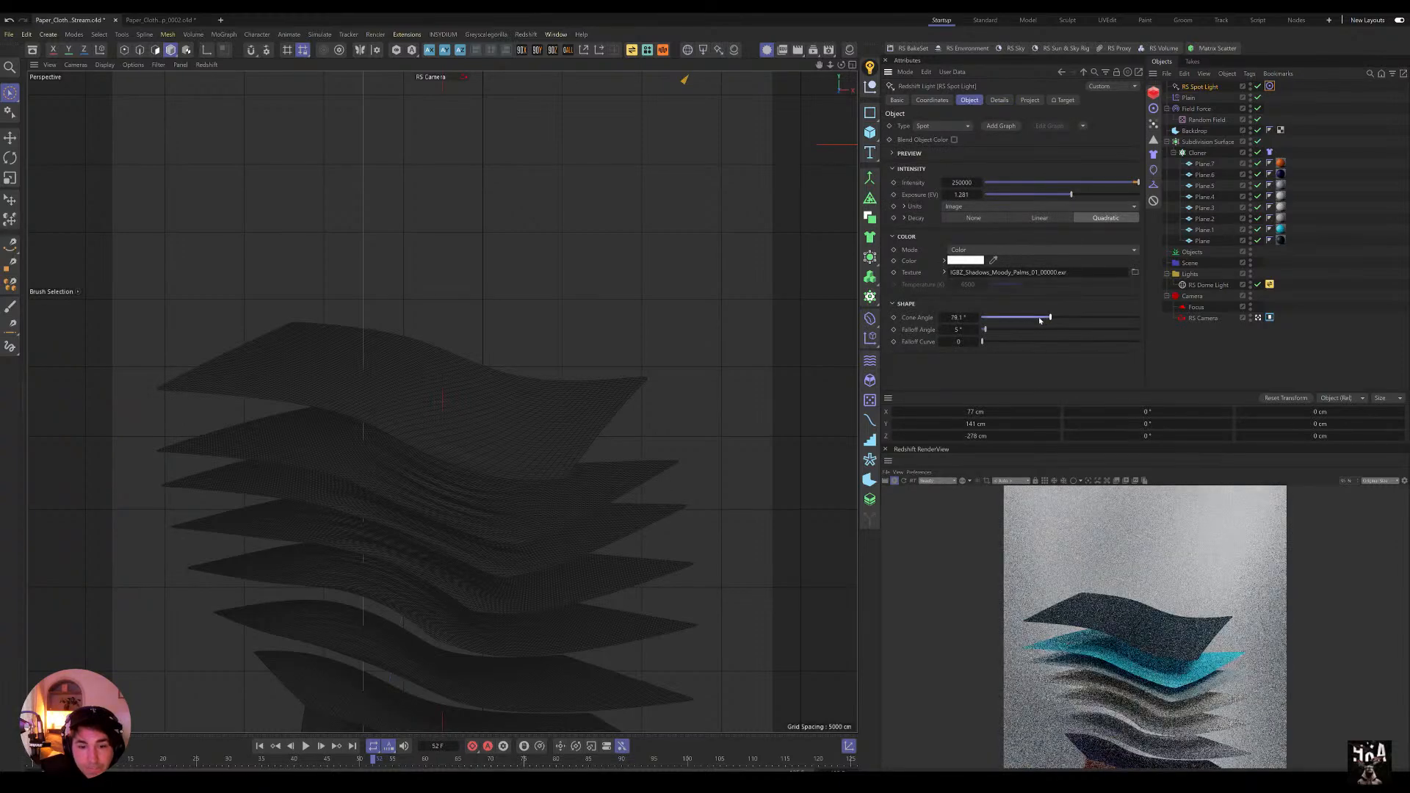
Step: Set the spot light's shadow softness to 2
click(998, 100)
double_click(984, 163)
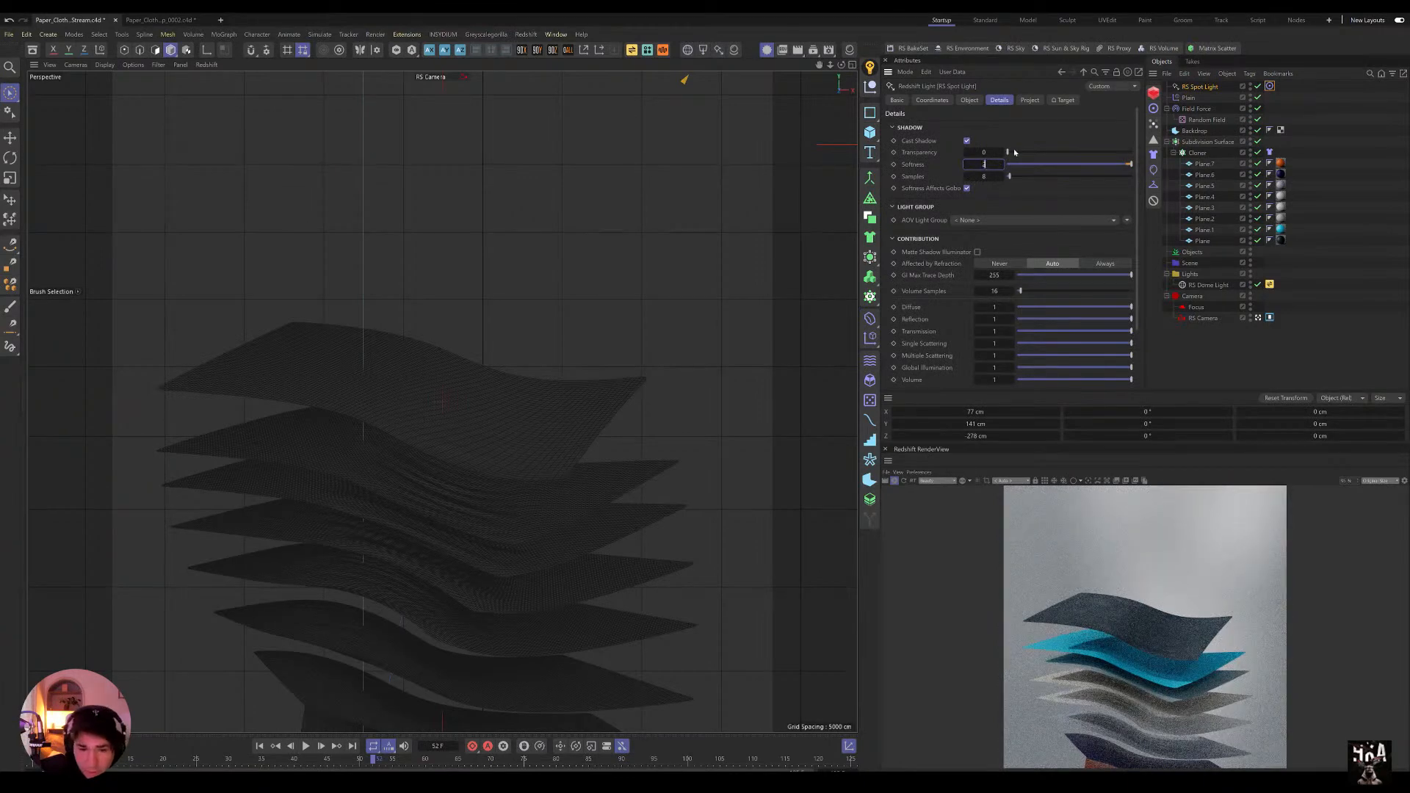
text(2)
key(Return)
Step: Raise the spot light's exposure to about 4.27 and set its bank rotation to 25°
click(969, 100)
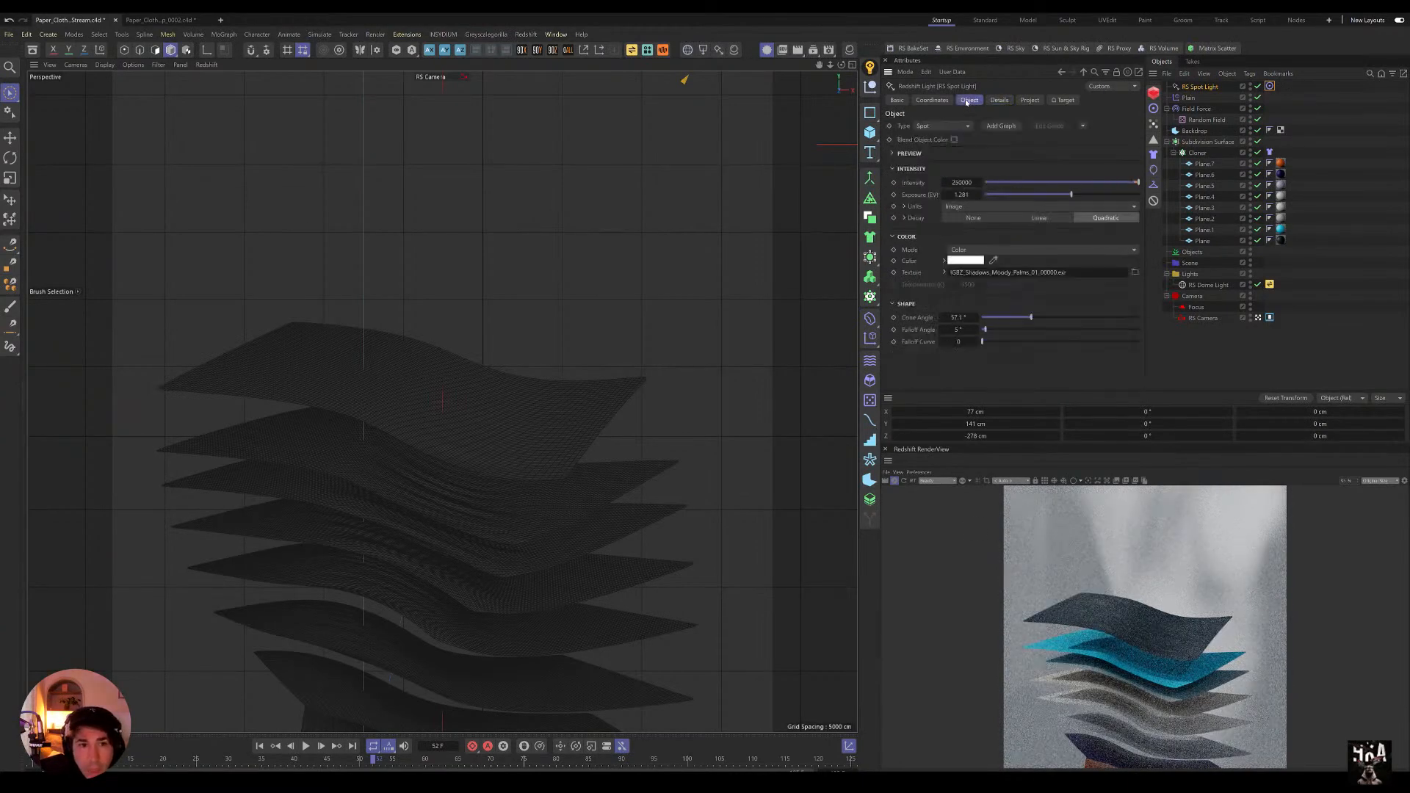
drag(1072, 196, 1095, 195)
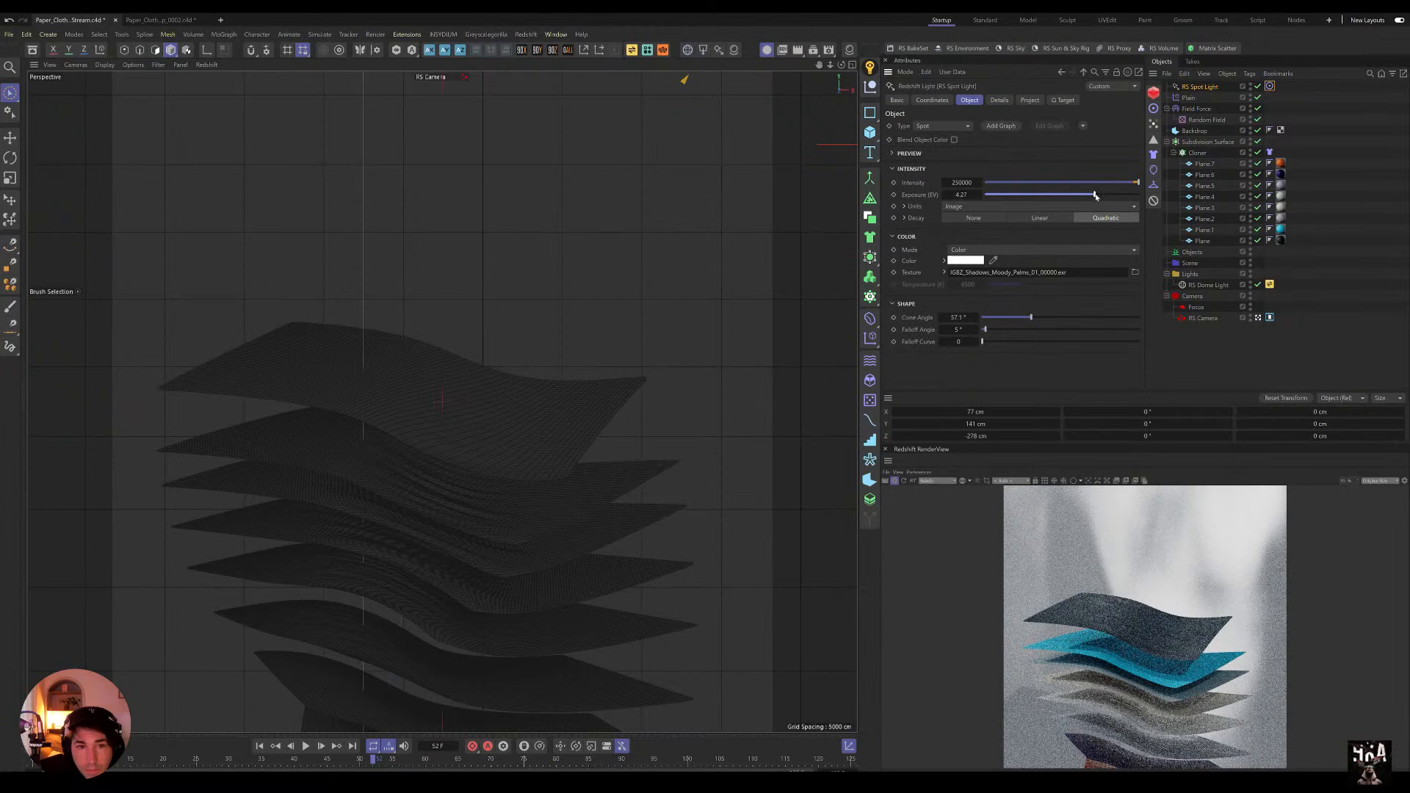
click(930, 100)
drag(1008, 163, 1011, 163)
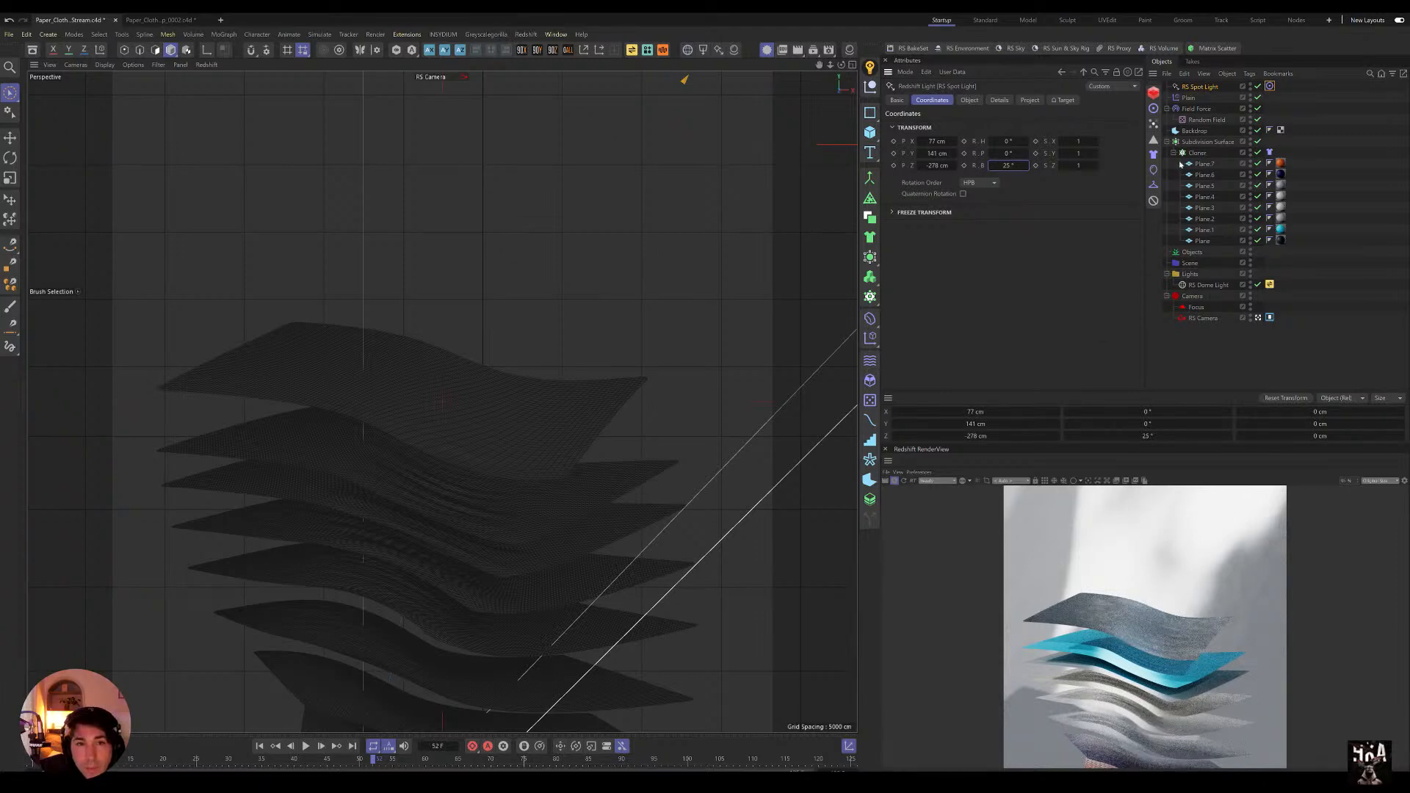
Step: Exclude the Backdrop from the spot light's illumination
click(1207, 88)
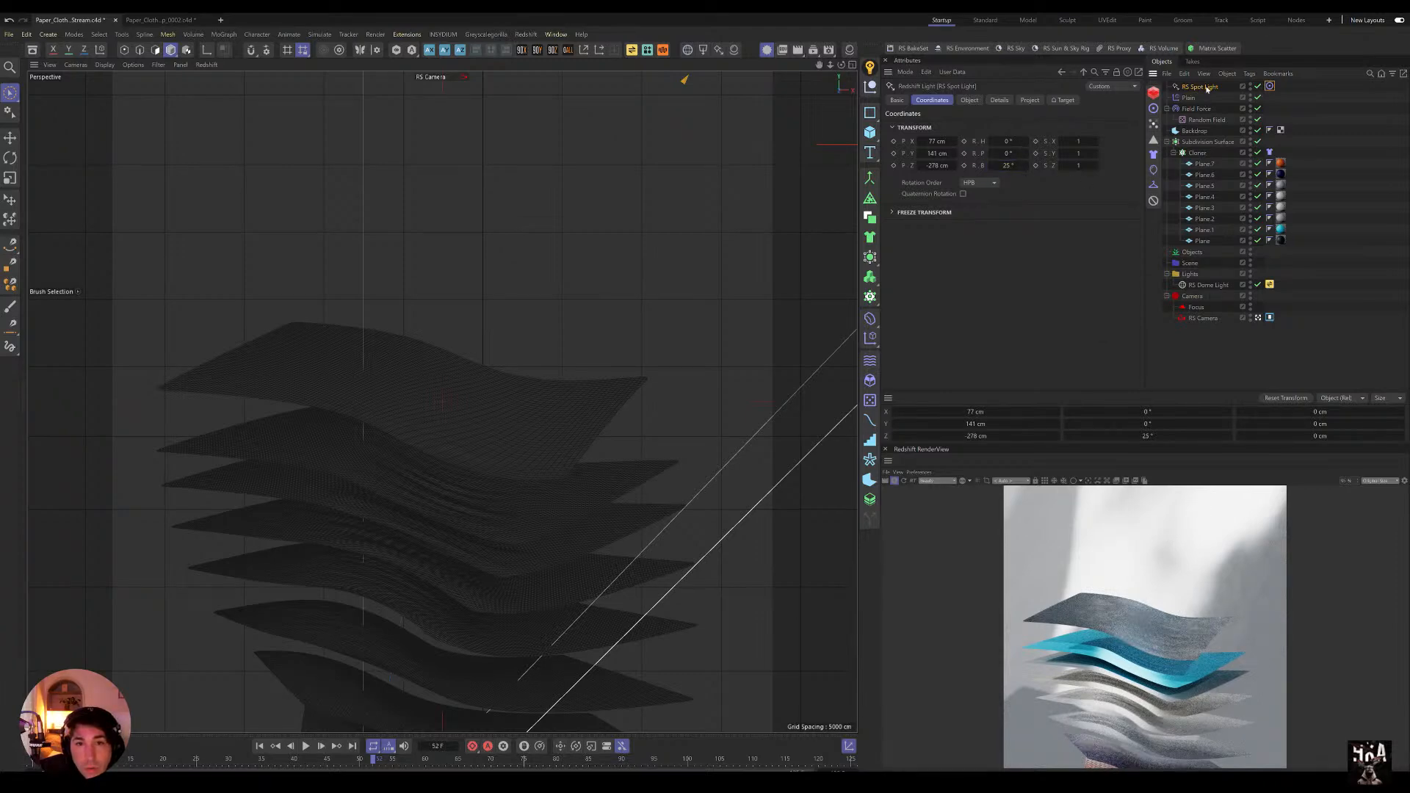
click(1028, 100)
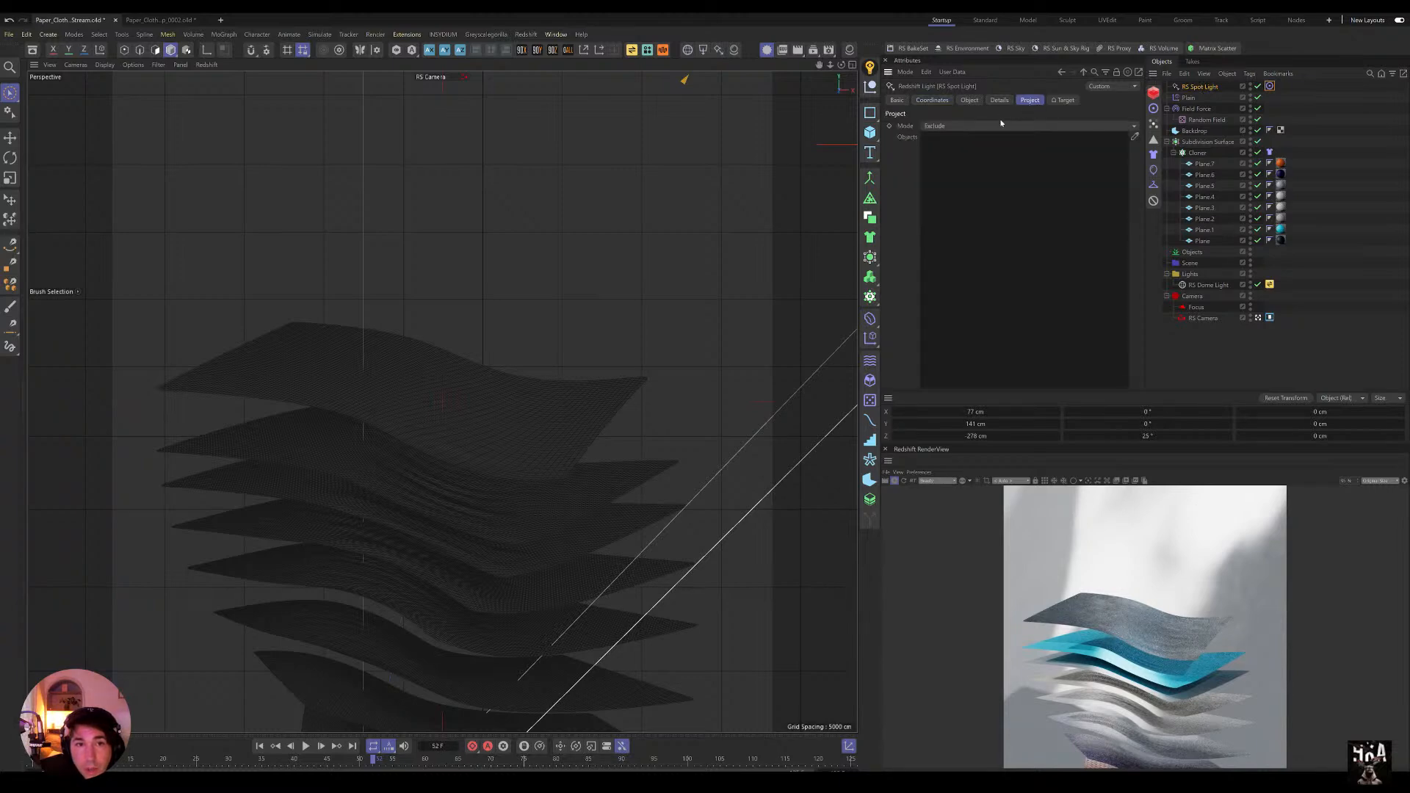
drag(1192, 132, 1049, 169)
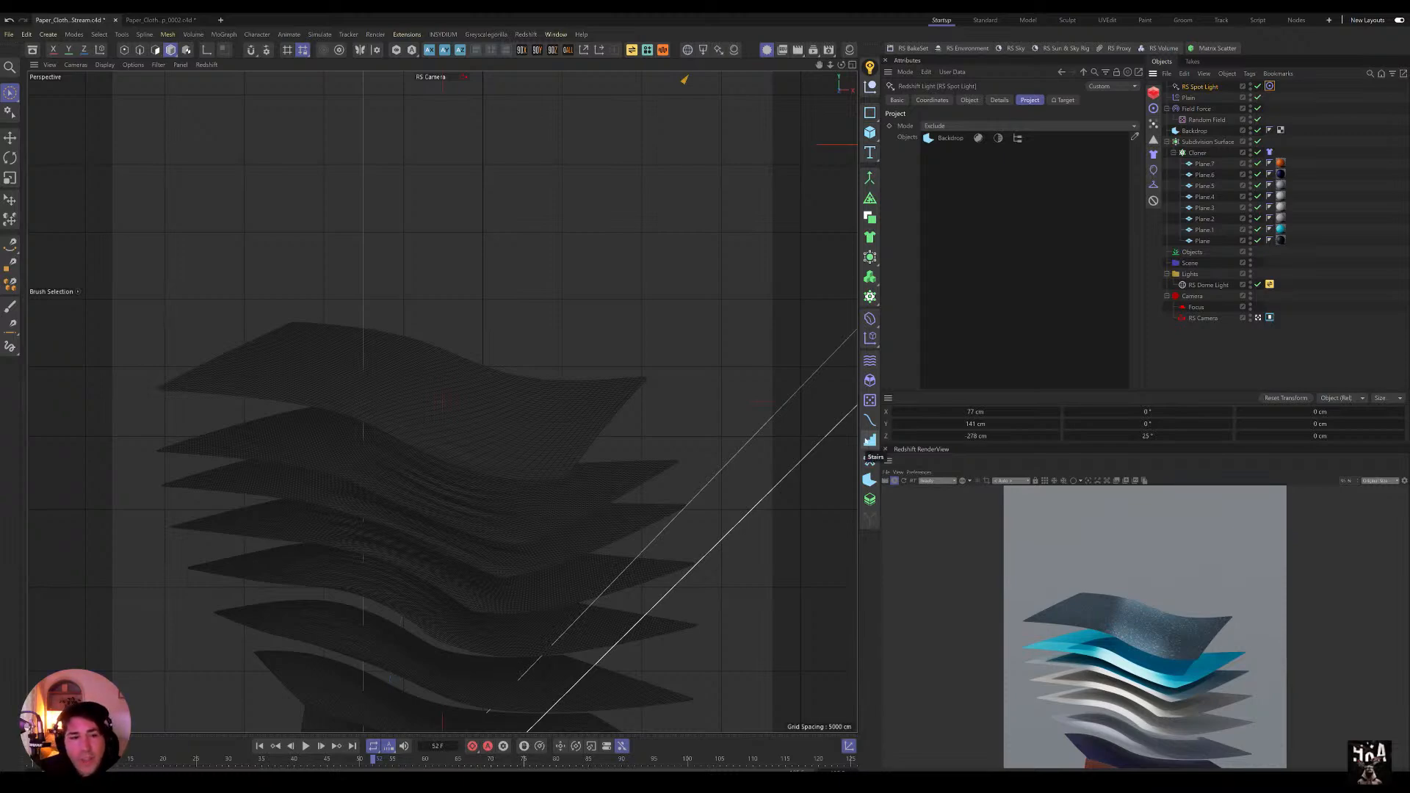
click(872, 294)
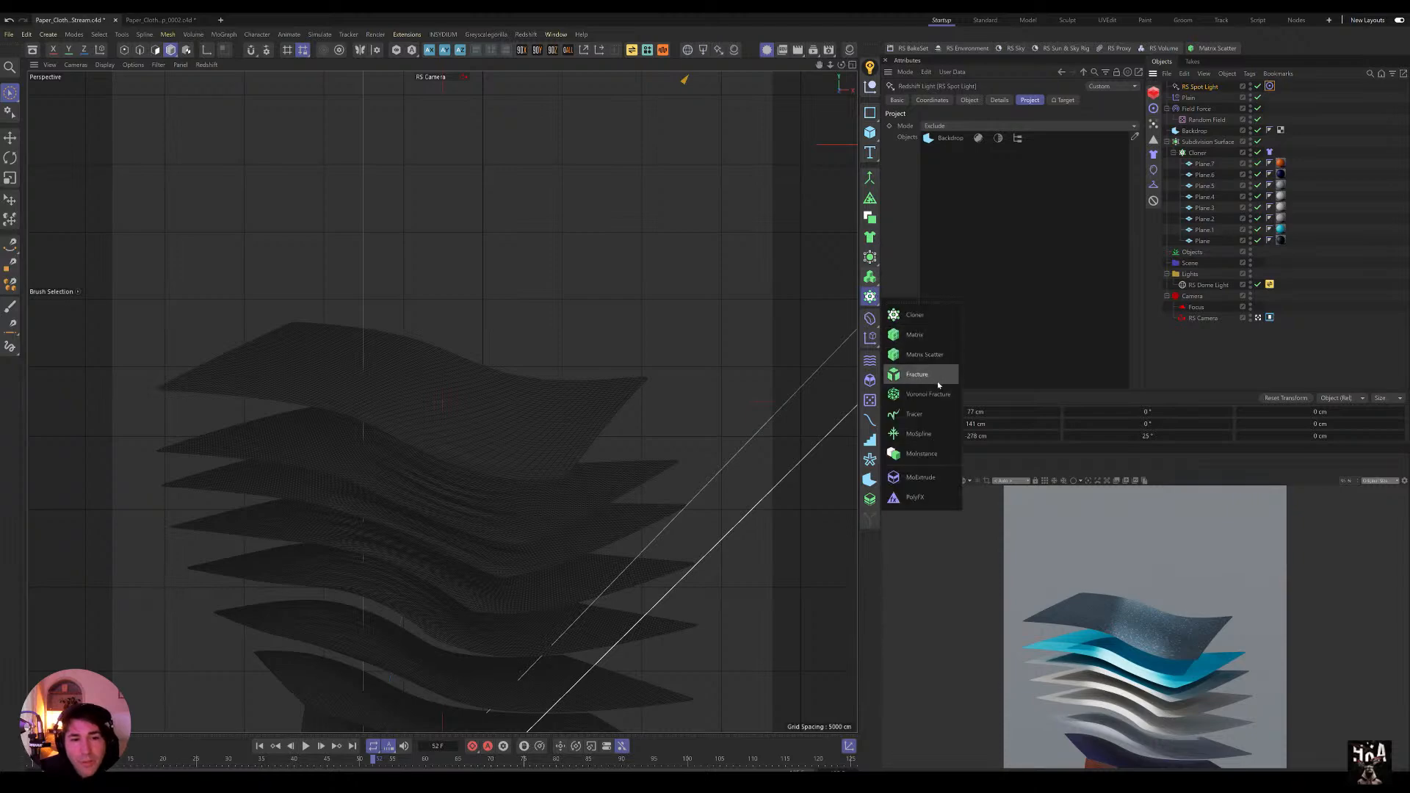
click(903, 159)
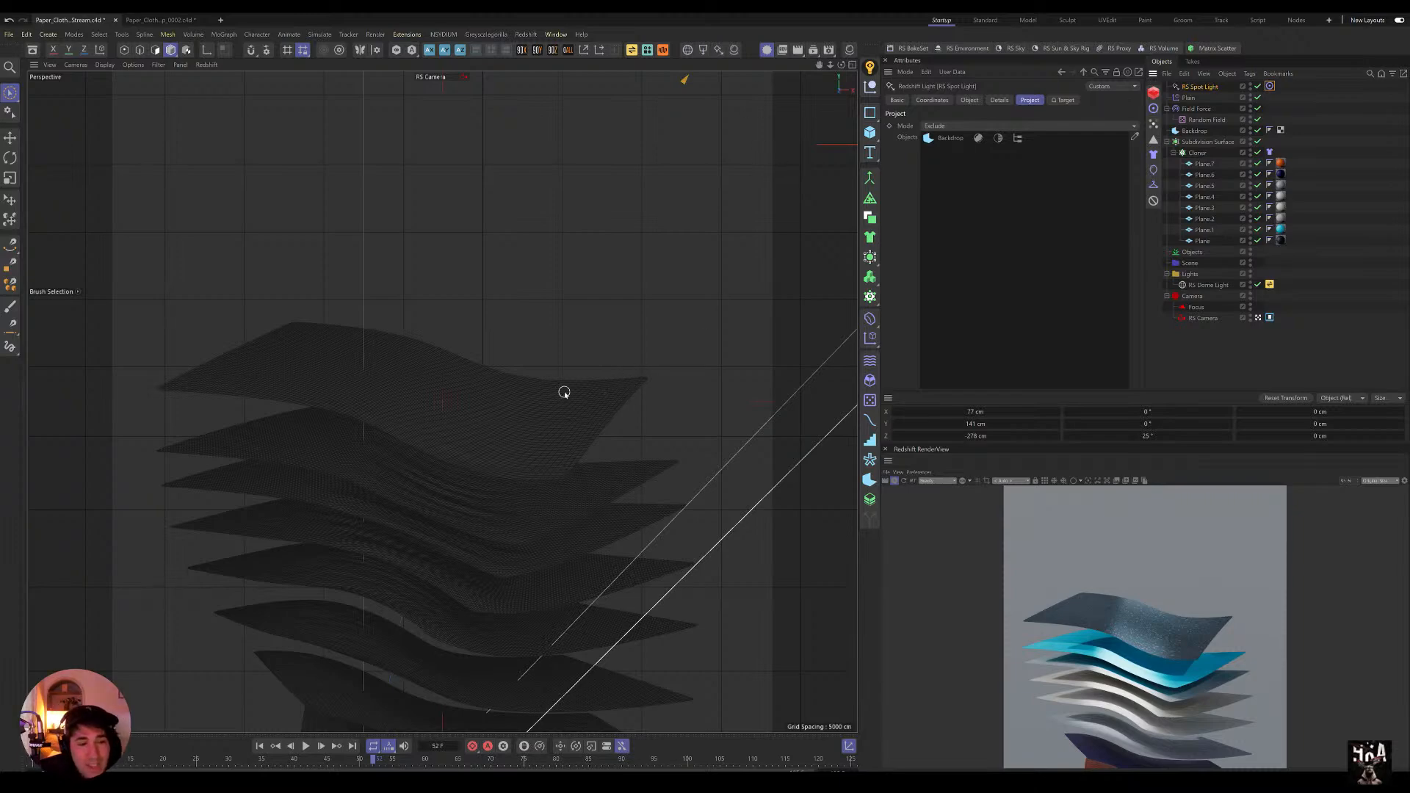
alt+middle_drag(531, 436, 522, 429)
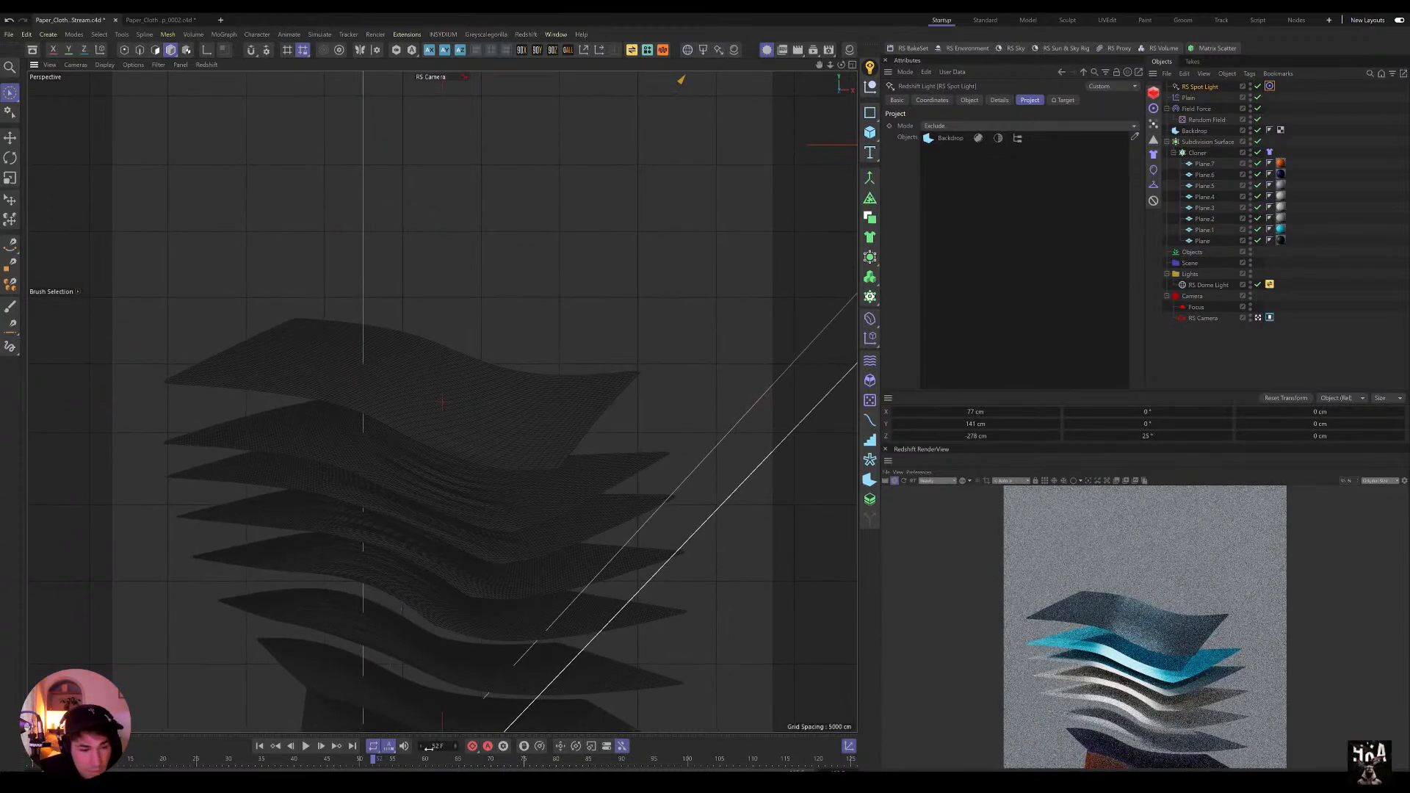
Step: Rewind the timeline to frame 0 and play the cloth simulation through to about frame 48
drag(292, 759, 32, 759)
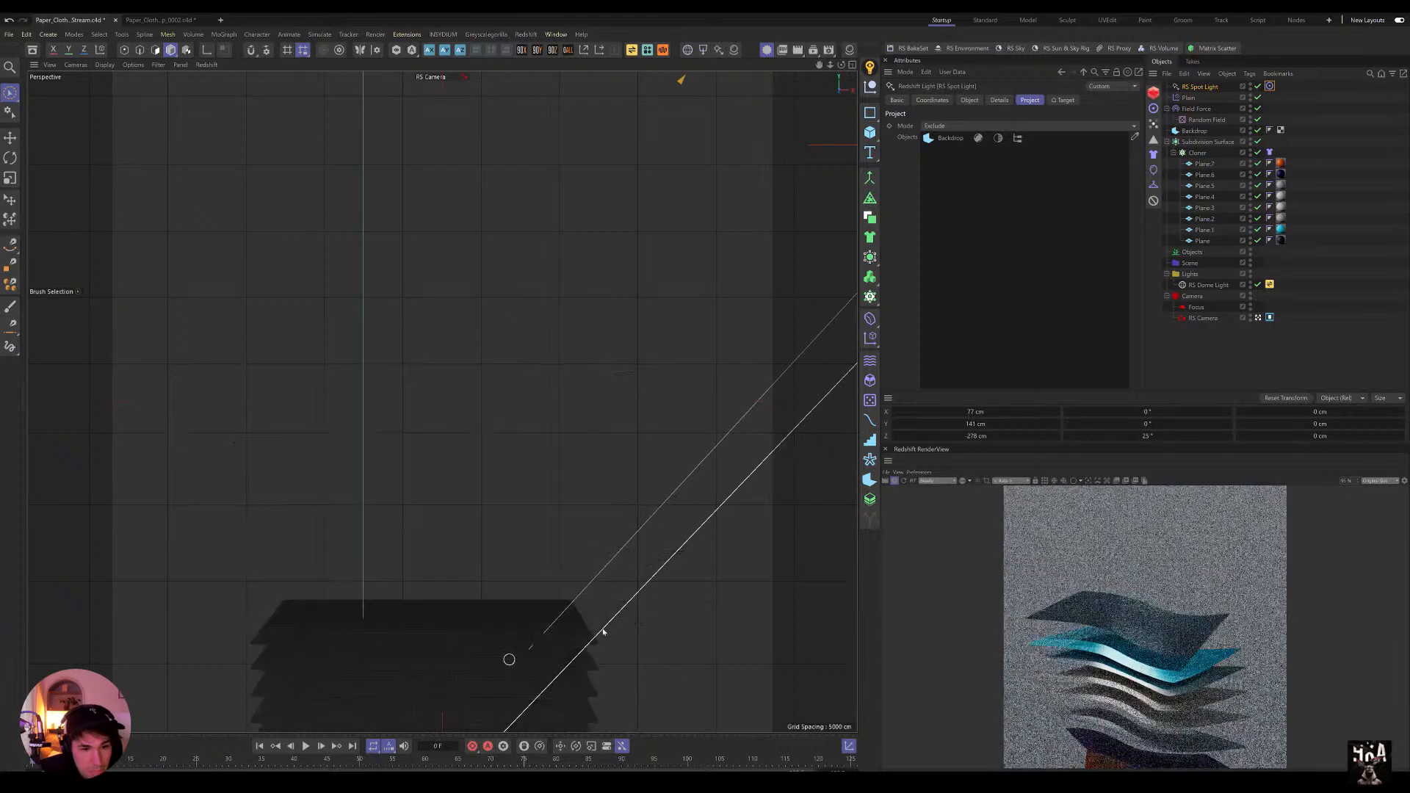
click(305, 746)
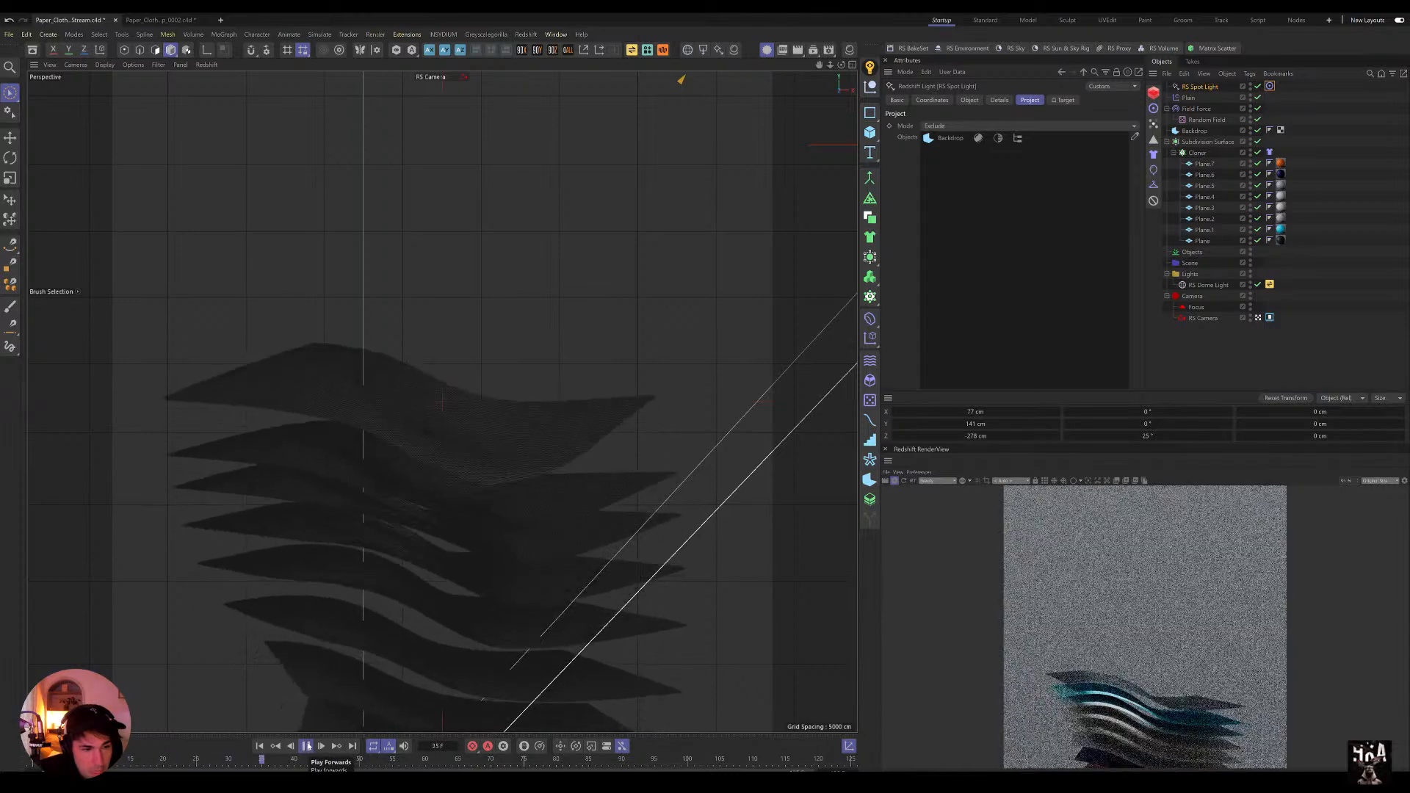
click(307, 746)
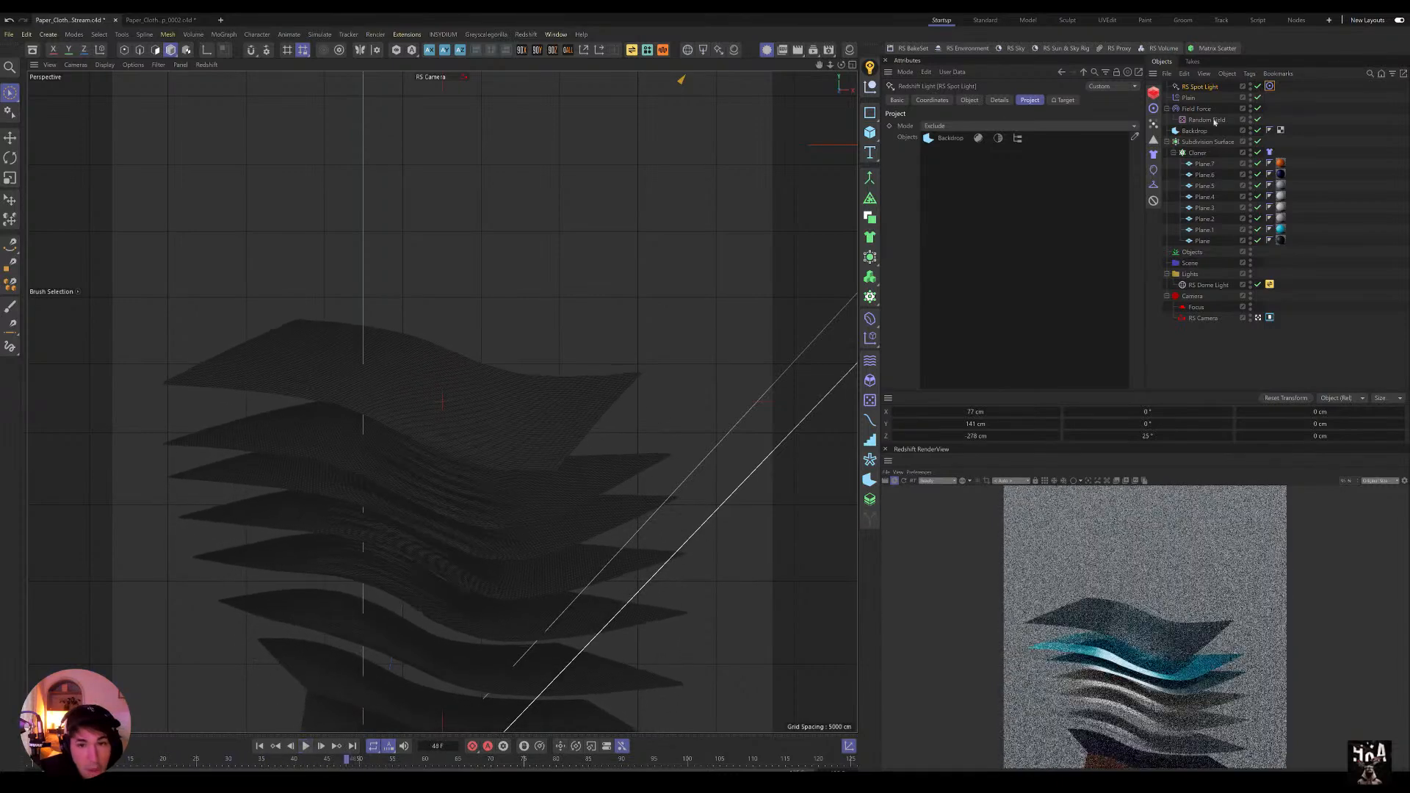
Step: Restart the simulation, set the Cloner's cloth tag Mix Animation influence to 69%, and adjust its surface bendiness
click(1269, 152)
click(1031, 102)
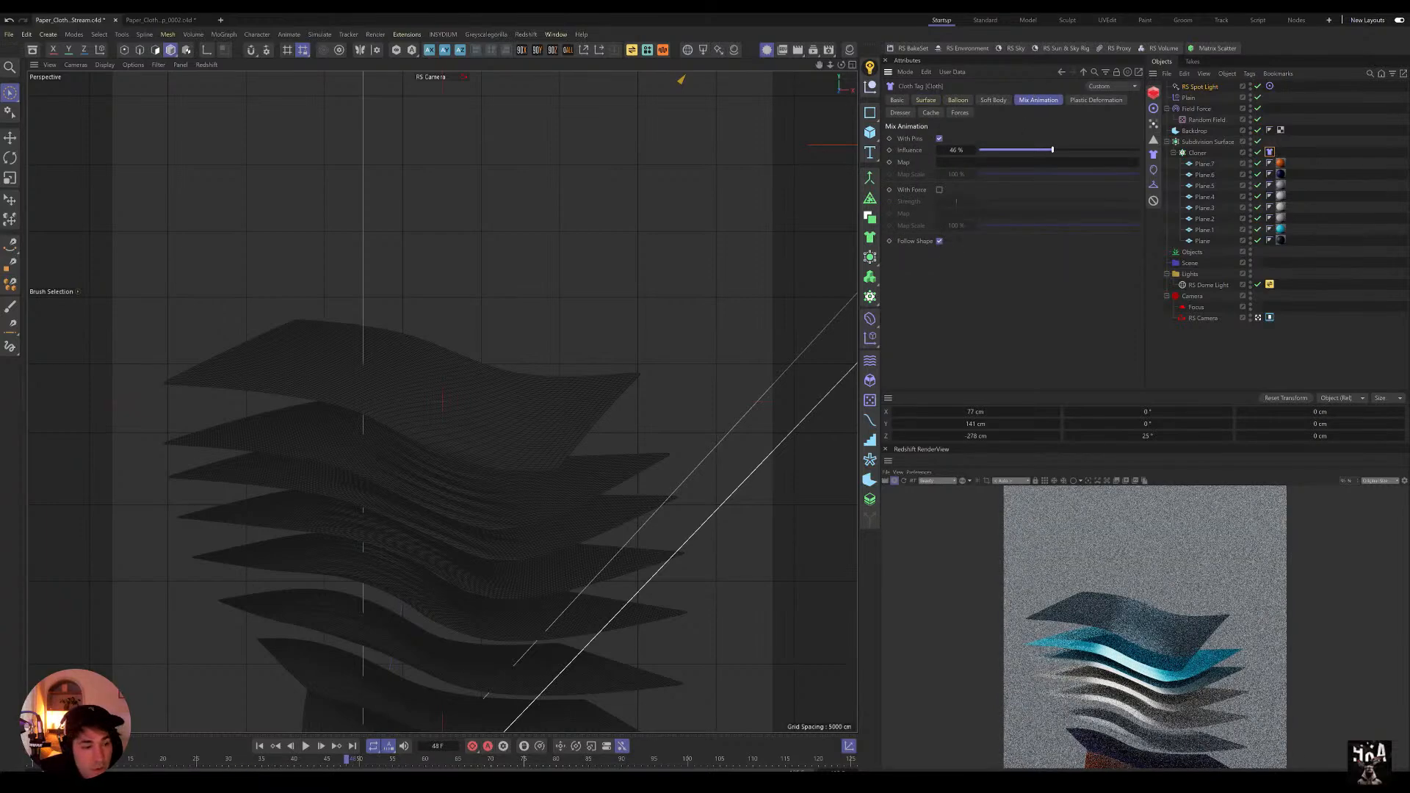
click(260, 746)
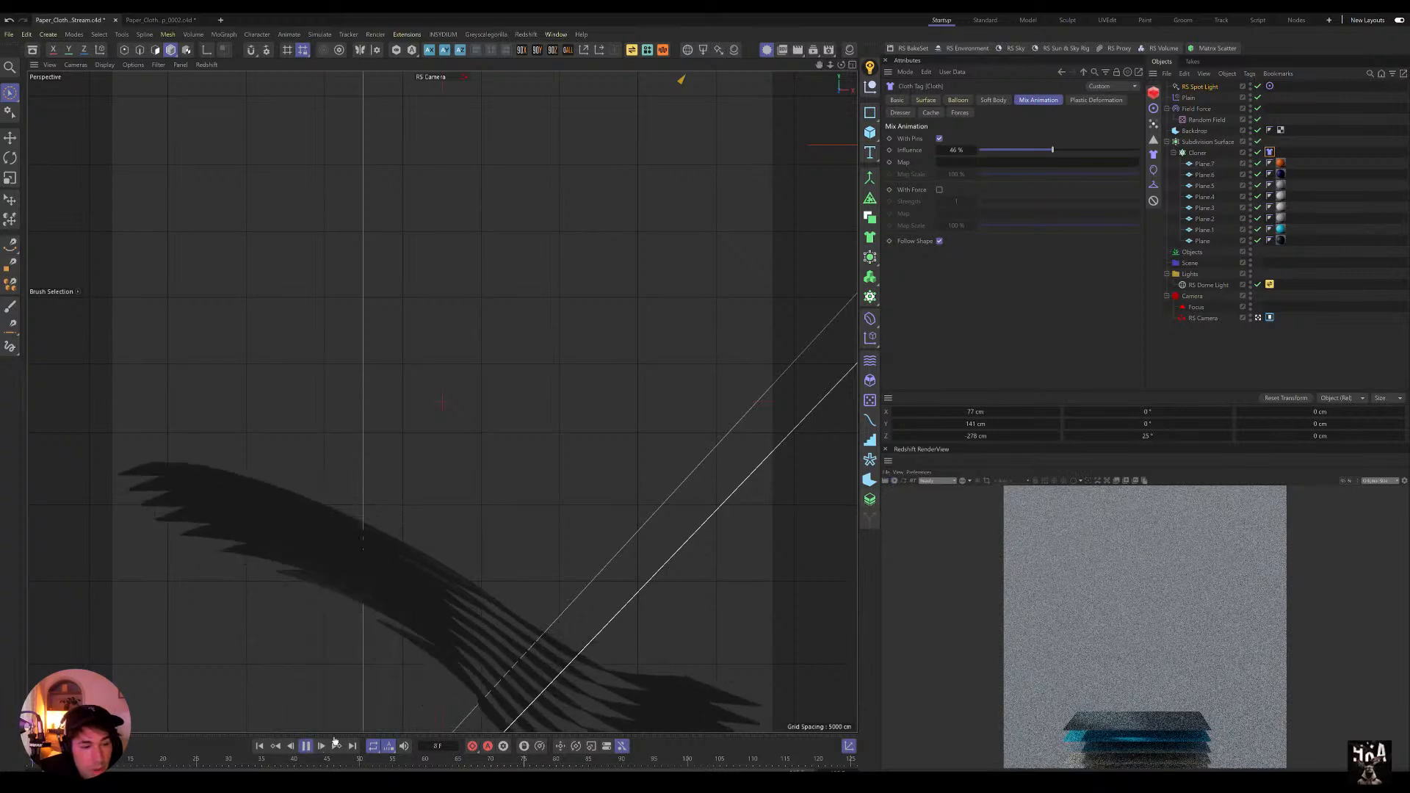
drag(1052, 150, 1090, 152)
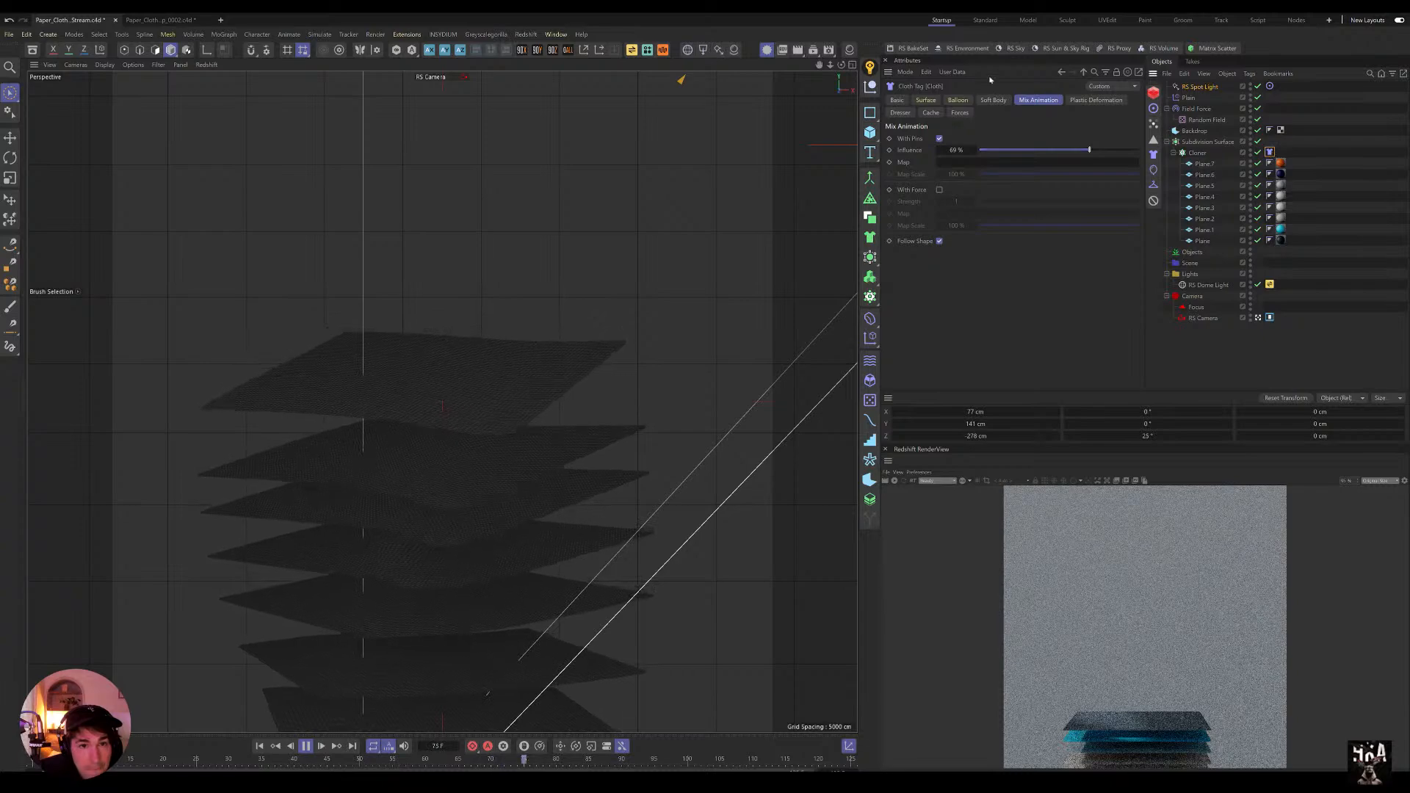
click(925, 100)
drag(981, 139, 968, 138)
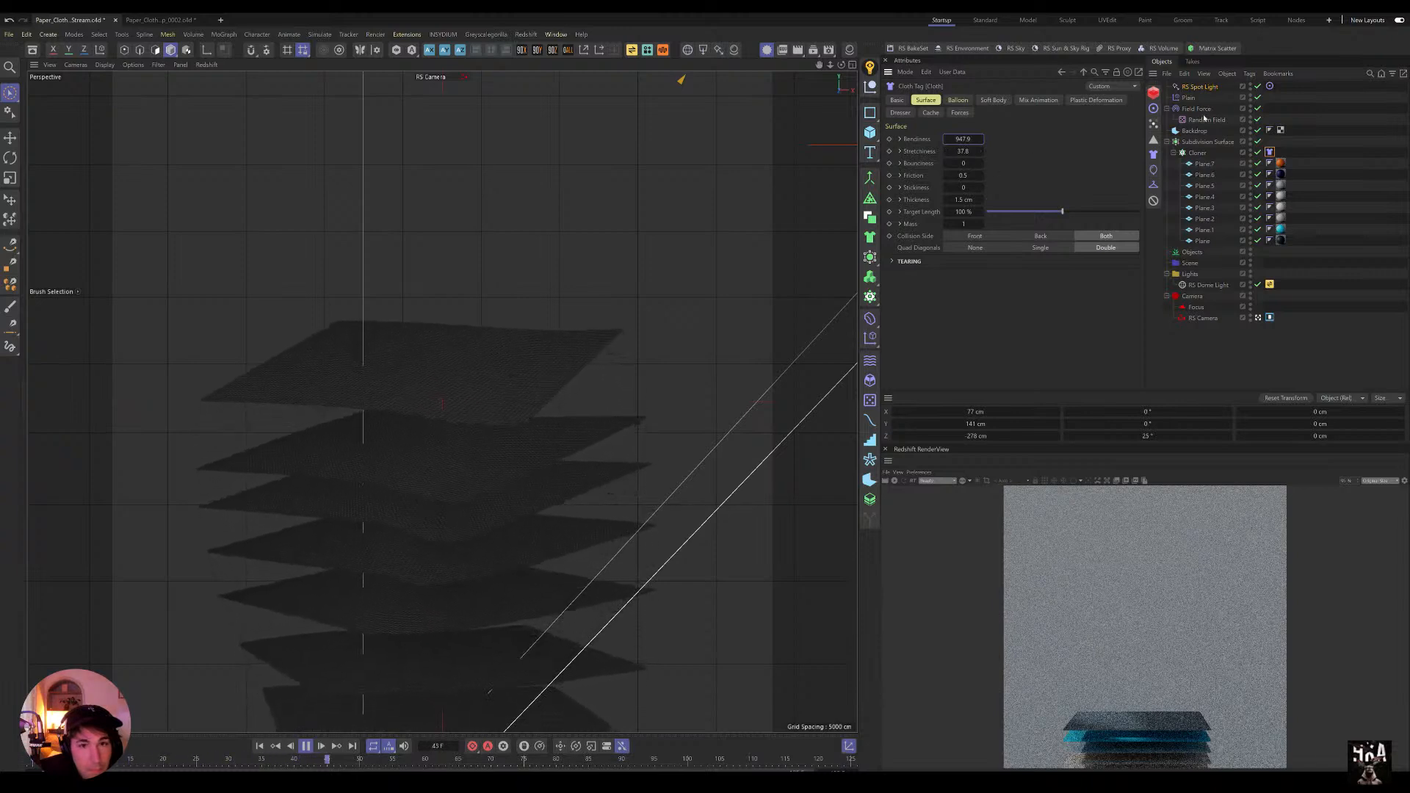
Step: Try different noise scales on the Random Field while the simulation plays, ending at about 1004%
click(1203, 120)
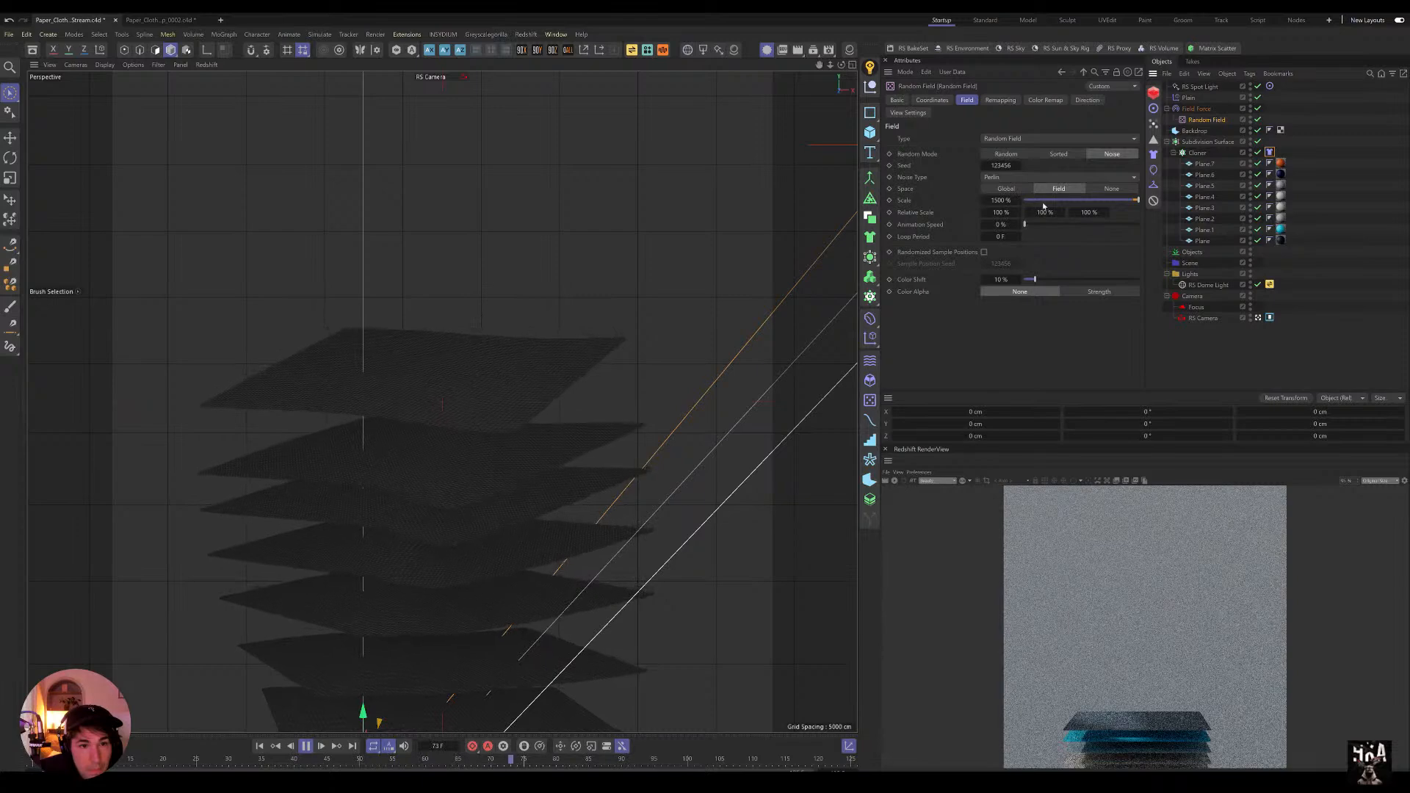
drag(1135, 200, 1127, 200)
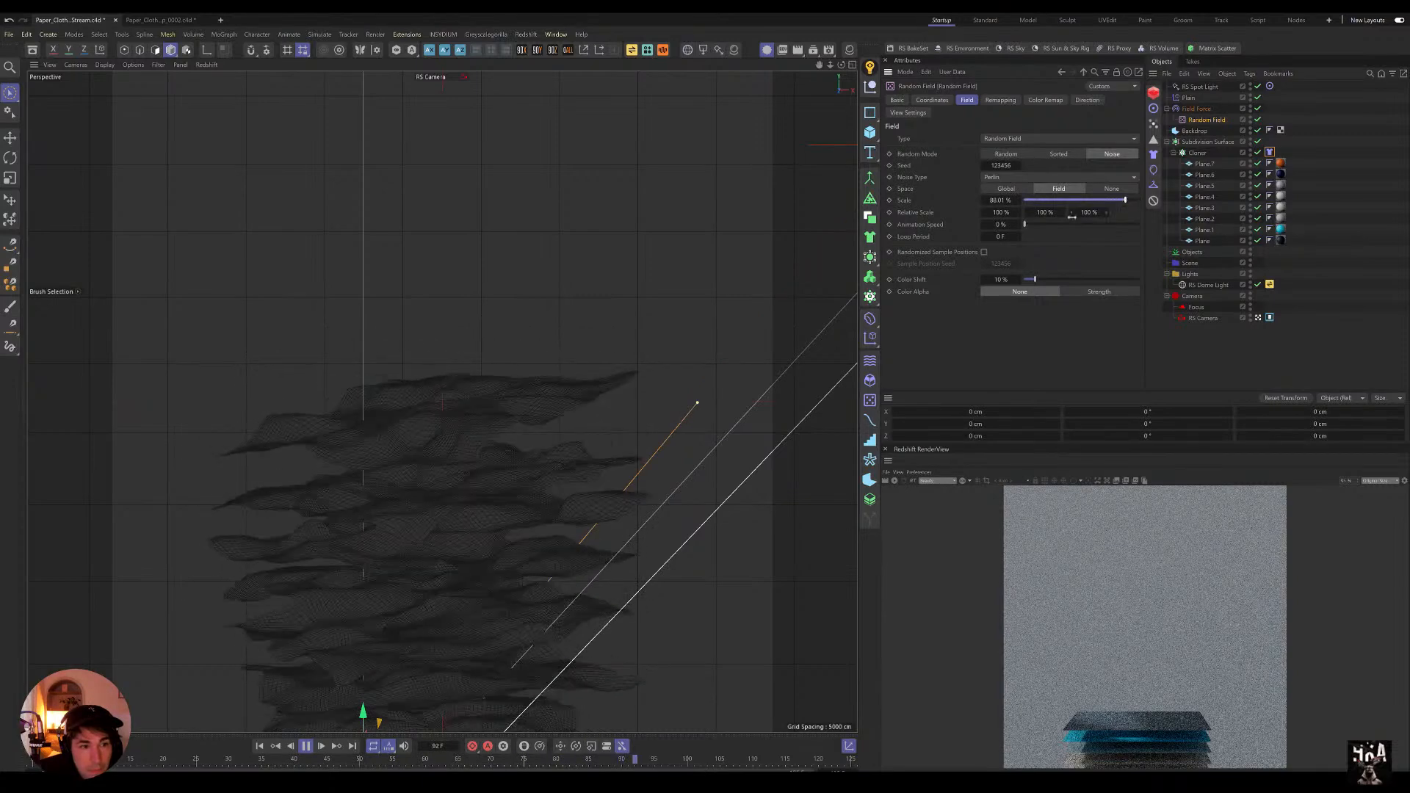
drag(1000, 203, 1013, 206)
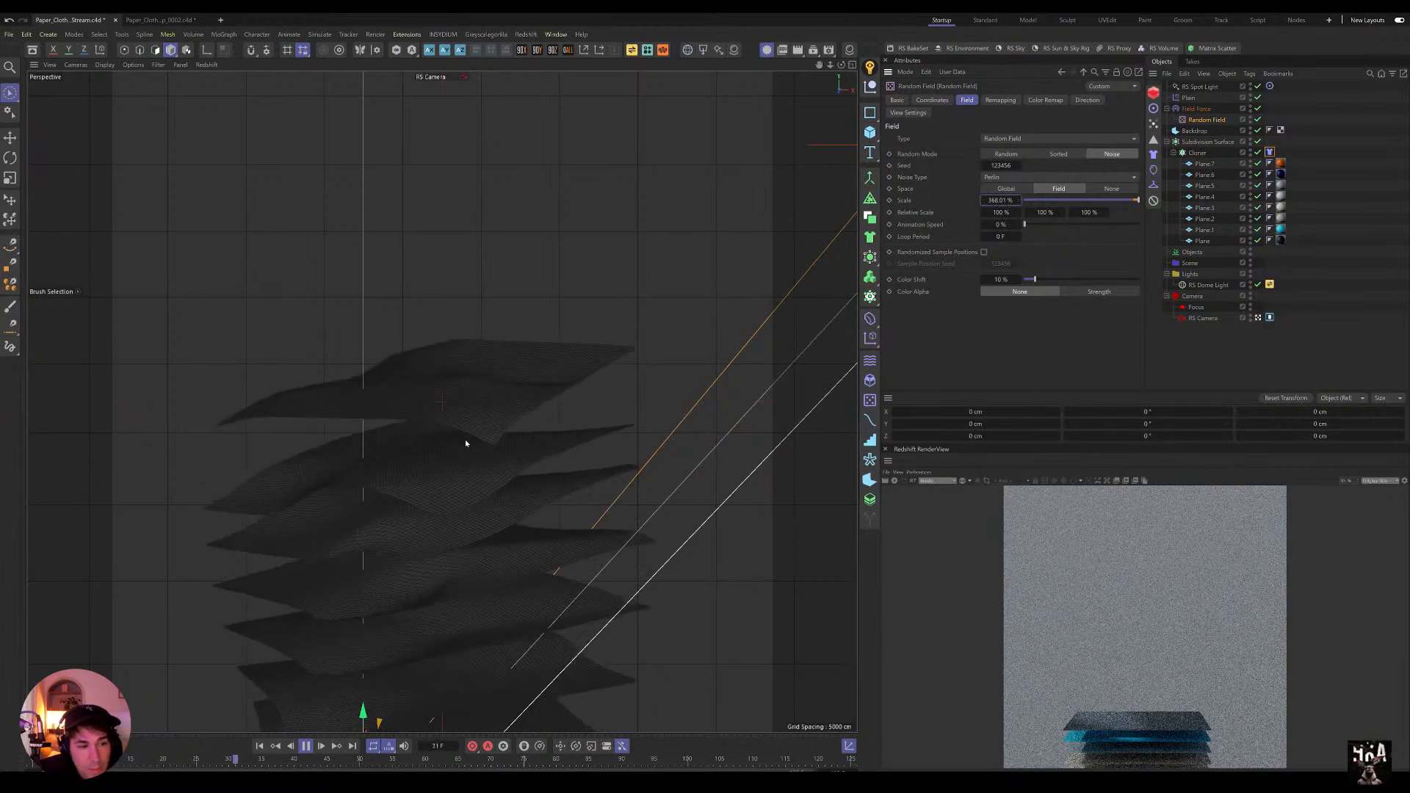
drag(993, 201, 999, 198)
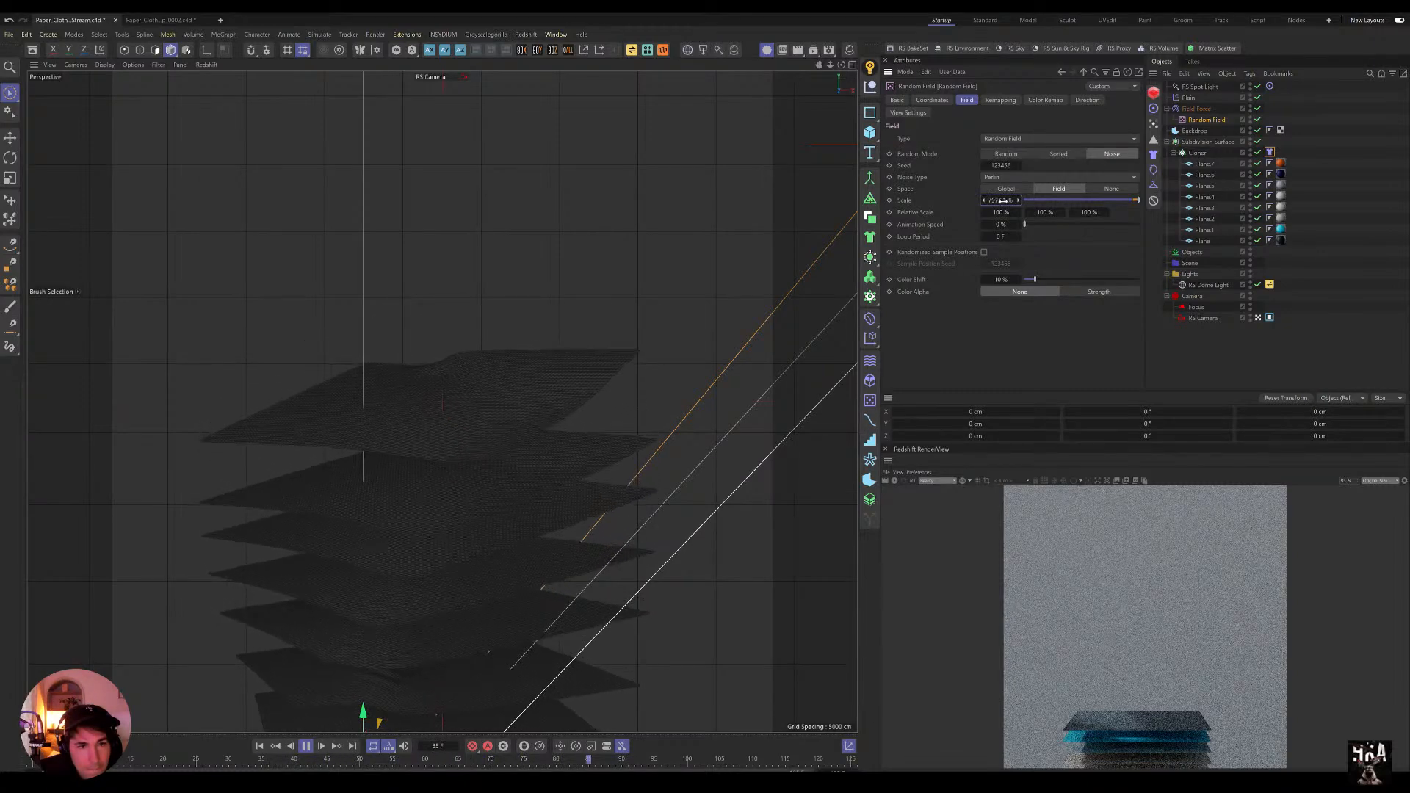
drag(1003, 200, 1002, 201)
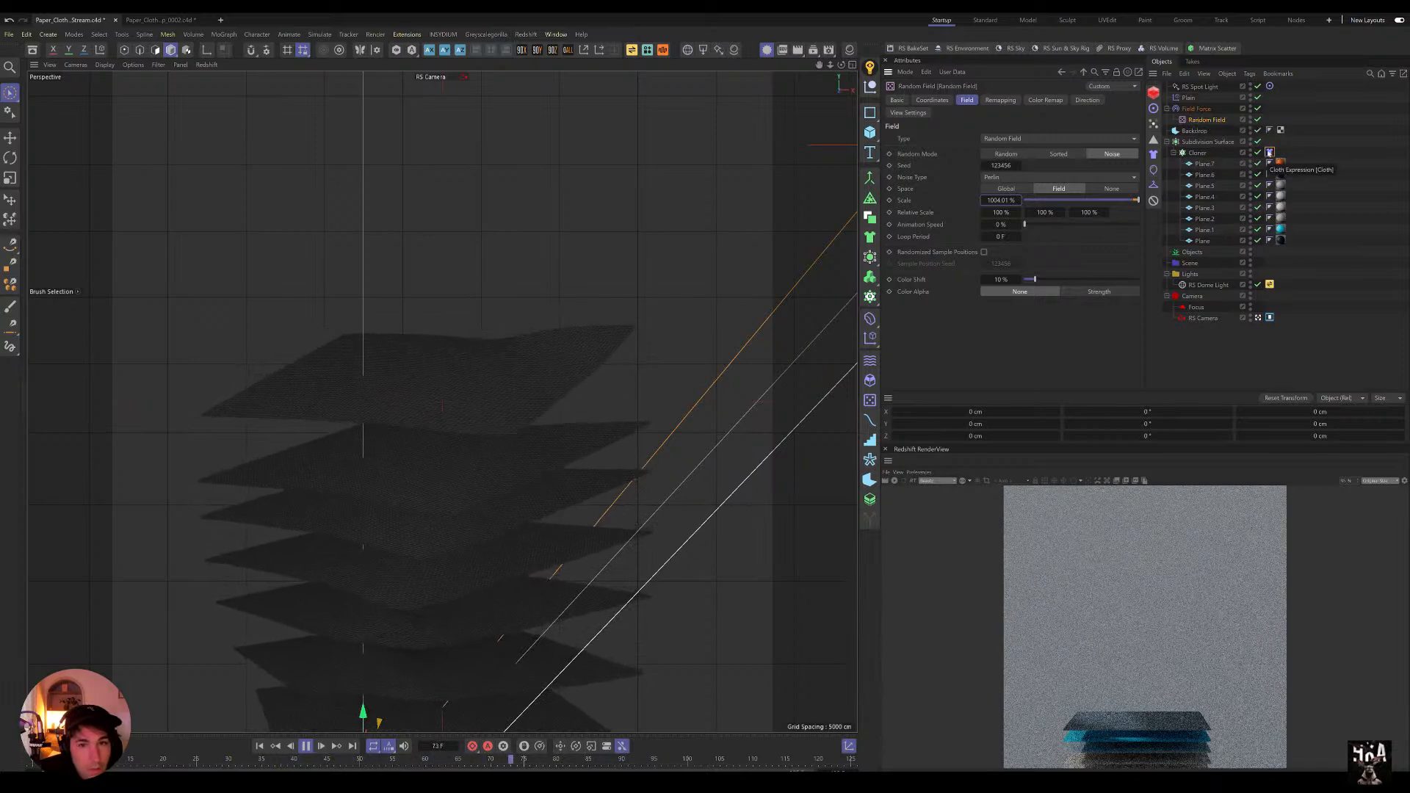
Step: Set the surface bendiness of the Cloner's cloth tag to 2500
click(1269, 152)
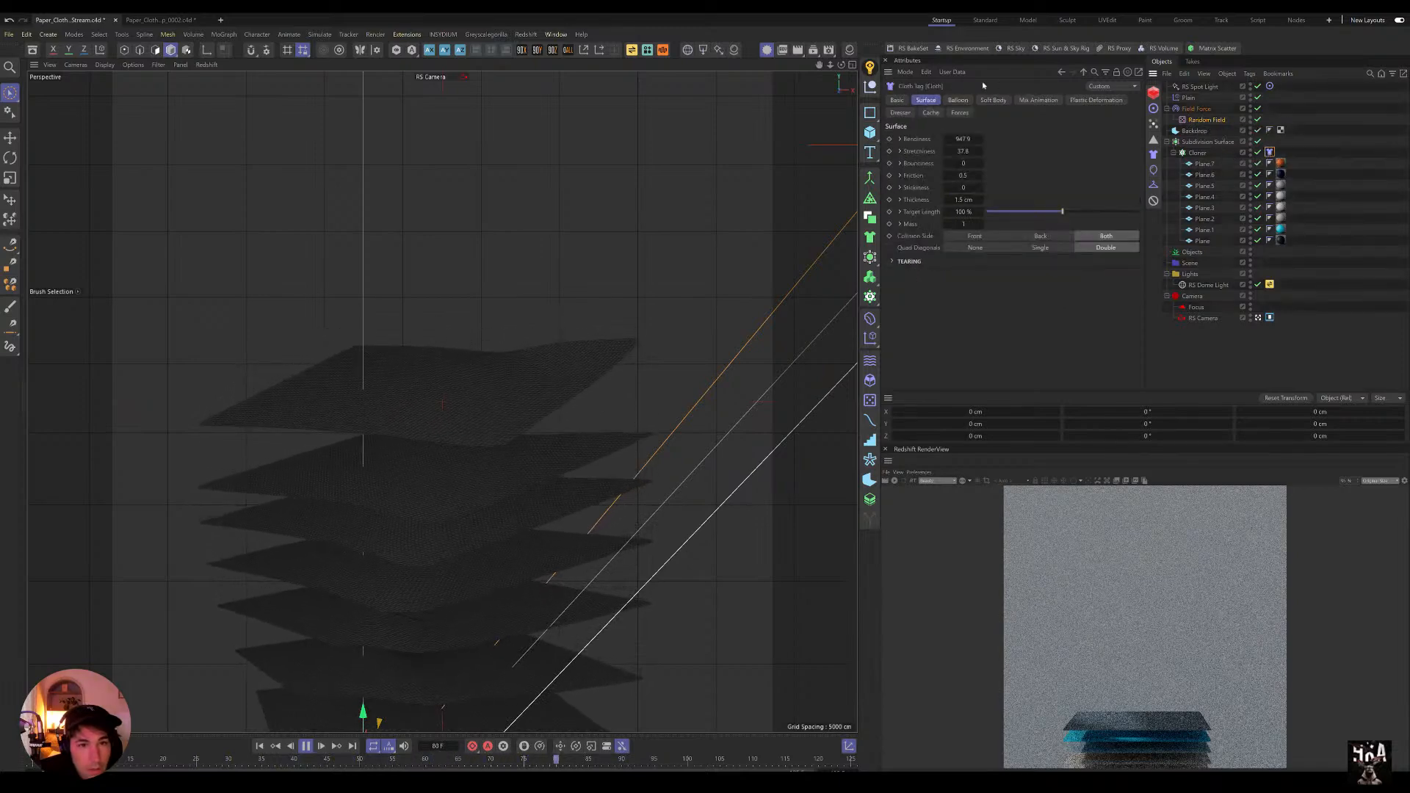
double_click(964, 139)
text(2500)
key(Return)
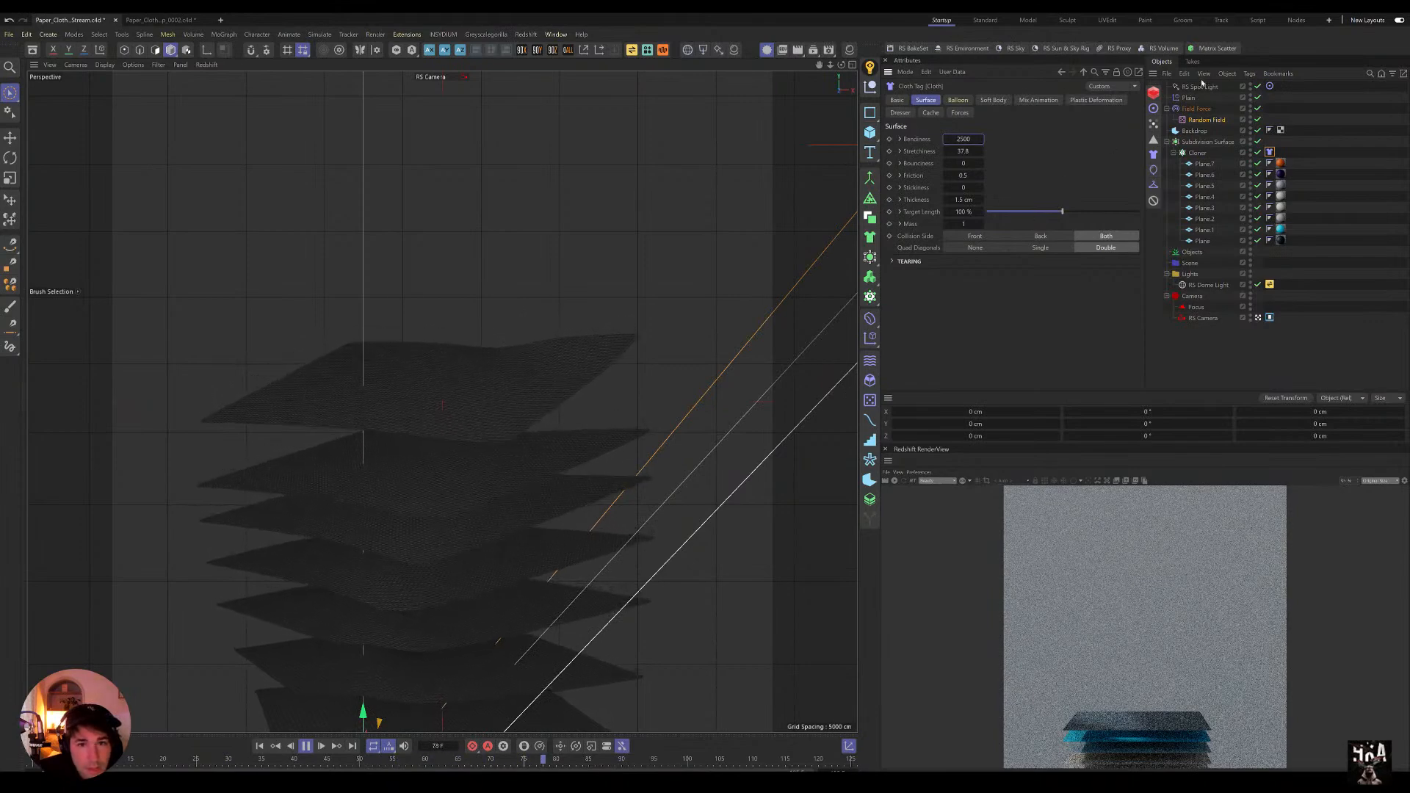
Step: Set the noise scale of the Field Force's Random Field to 800%
click(1195, 109)
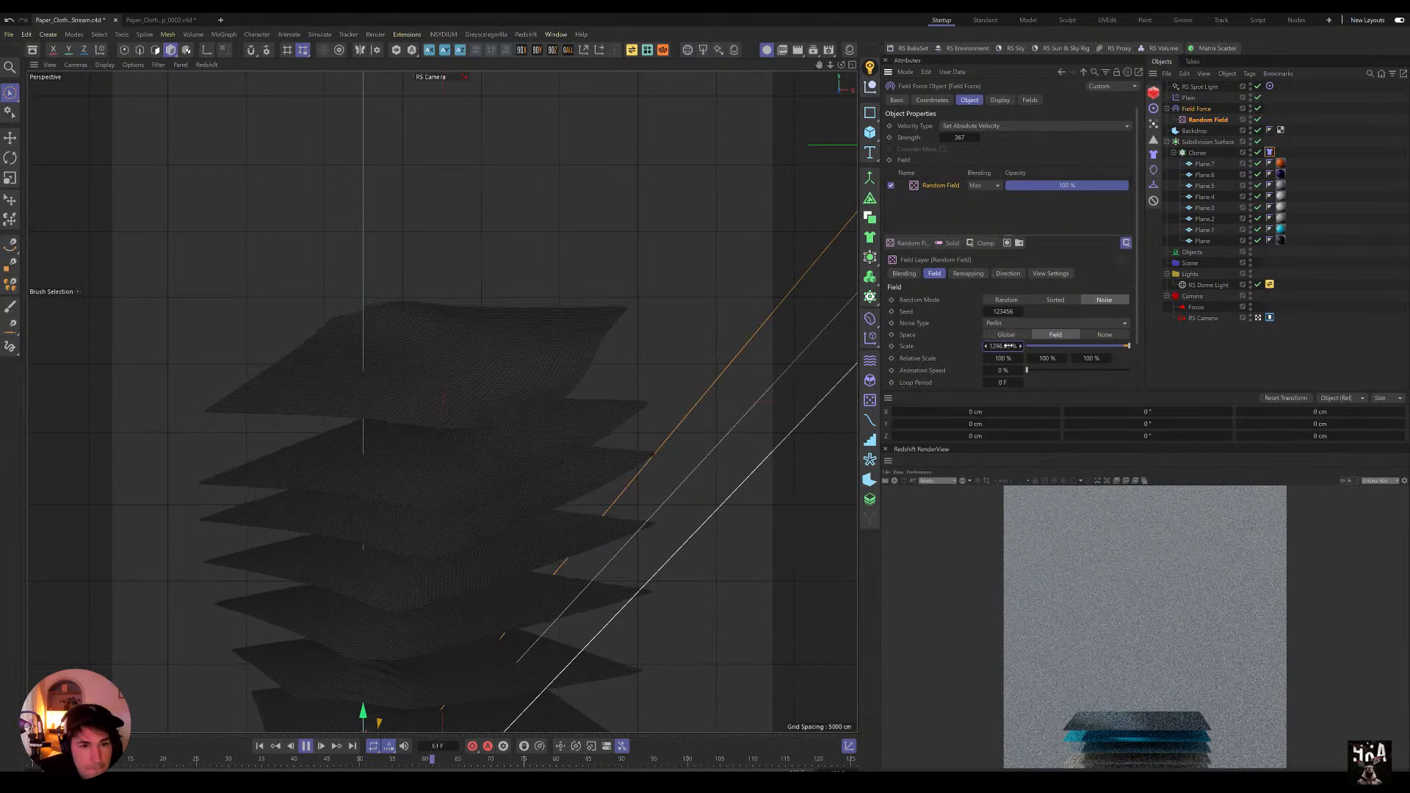
click(1000, 346)
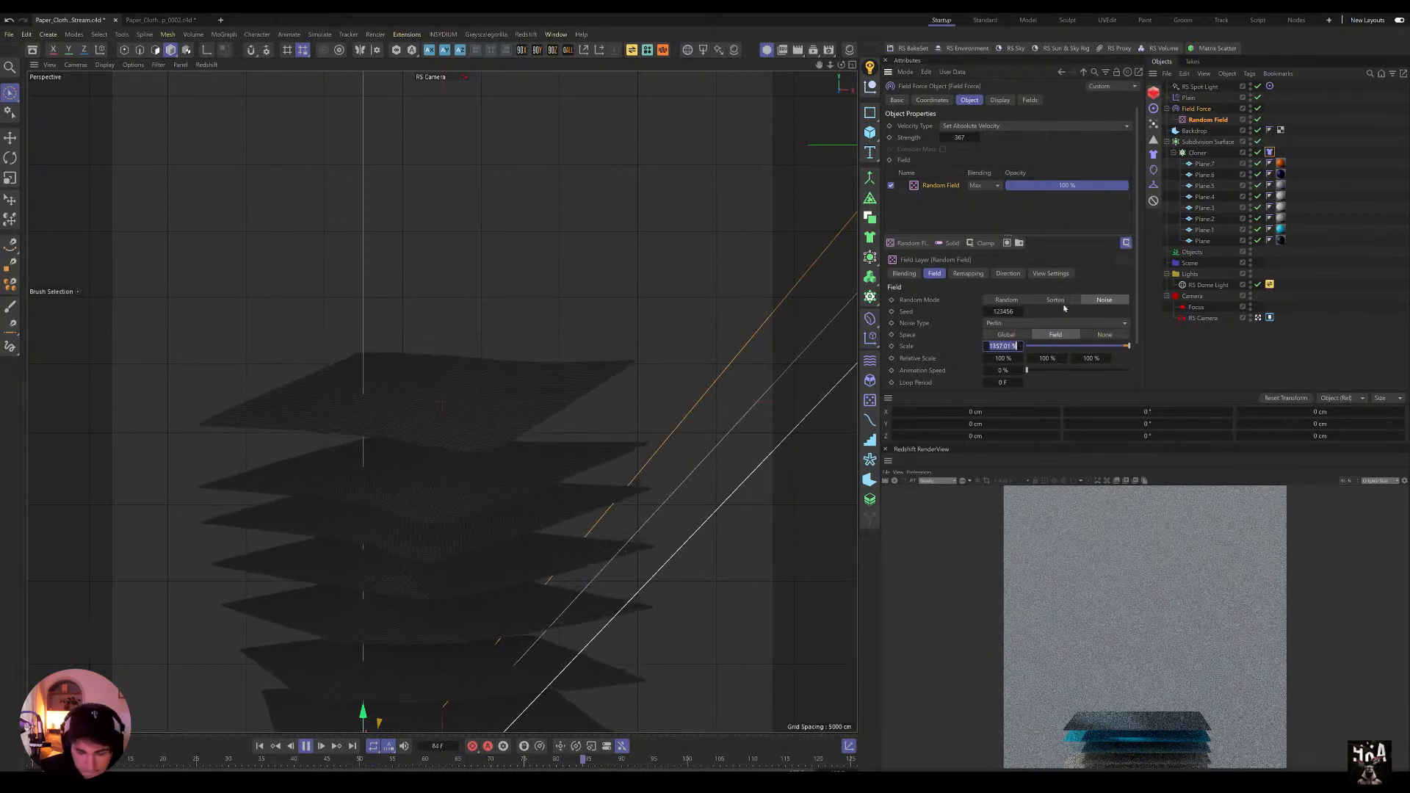
text(800)
key(Return)
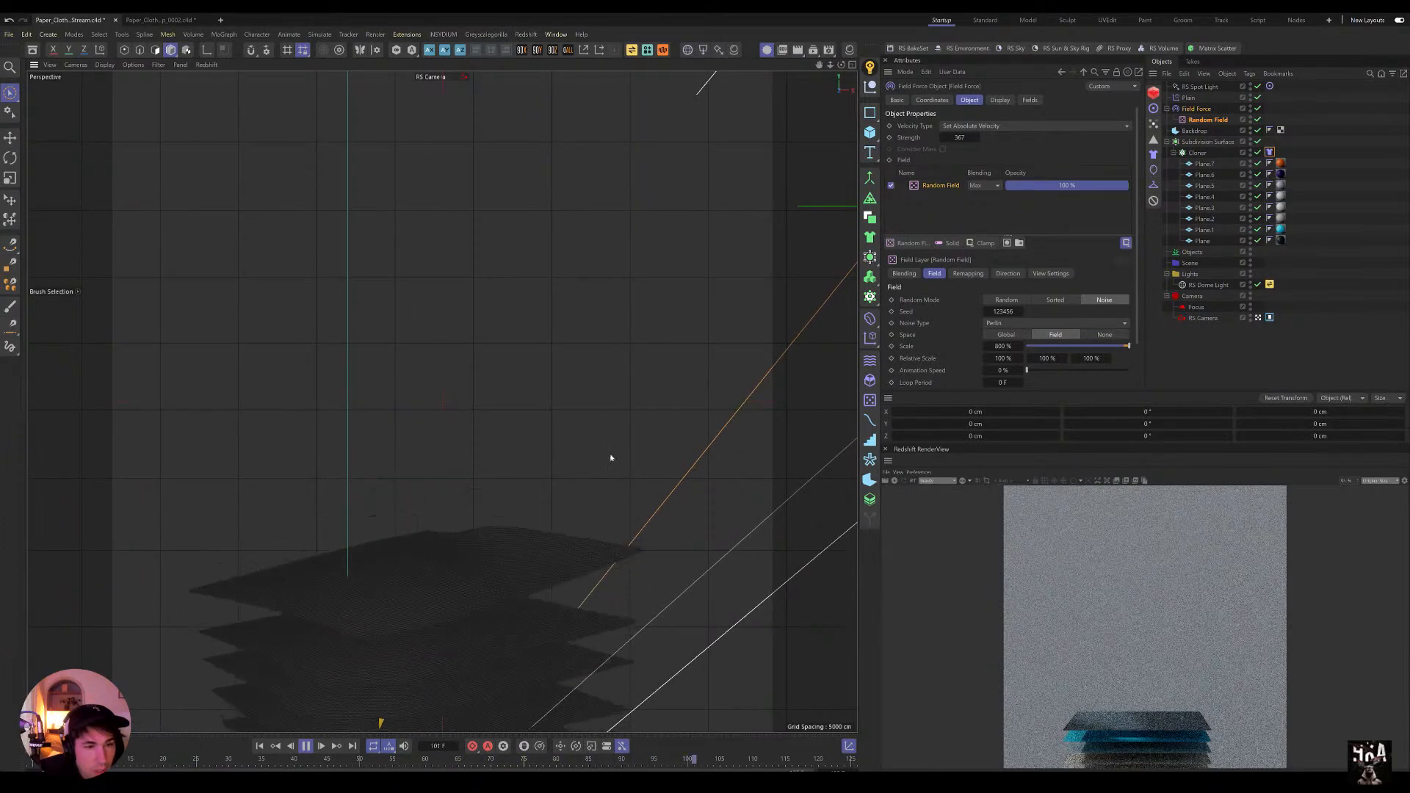
Step: Set the Plain effector's Y position to 50 cm and heading rotation to 101°, and replay the cloth simulation
click(1188, 98)
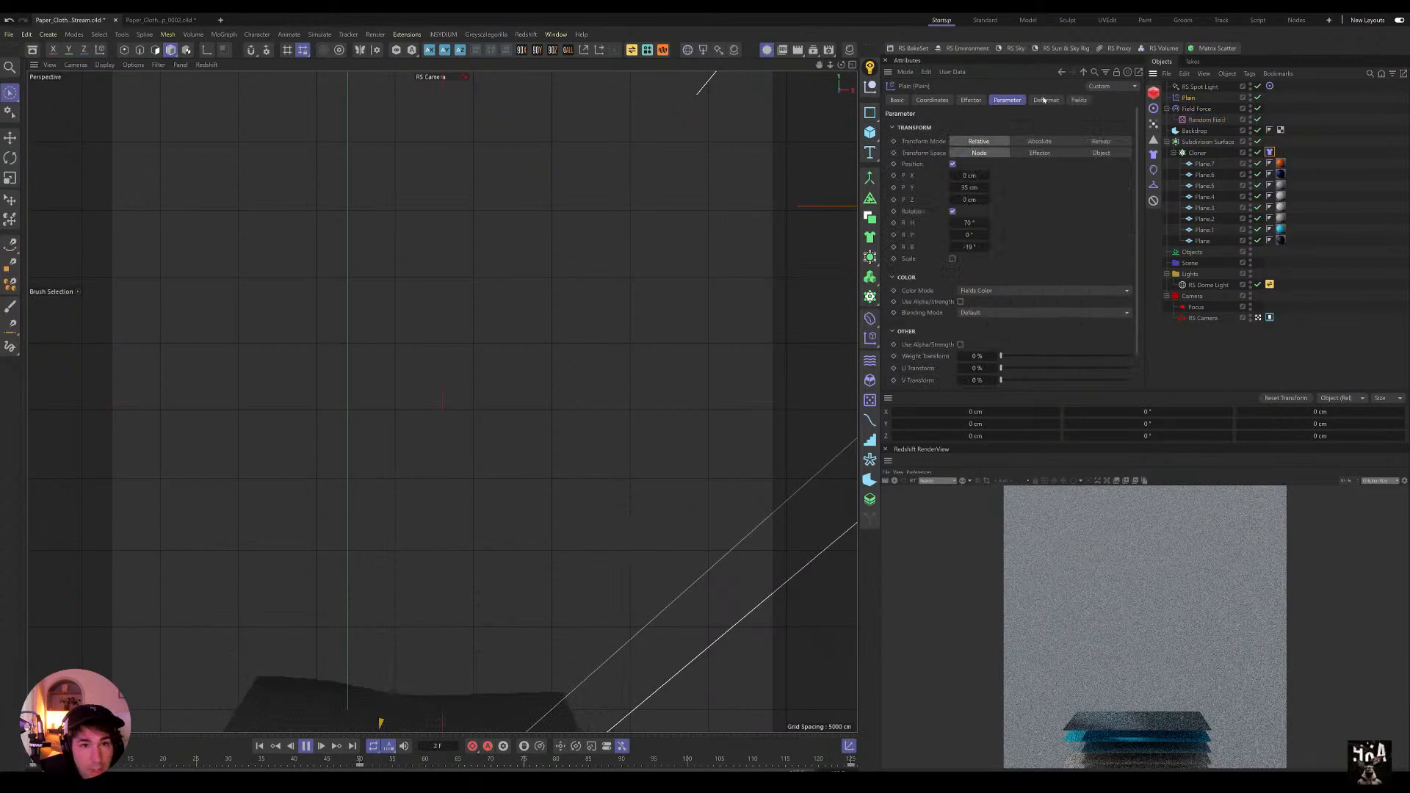
drag(969, 187, 974, 188)
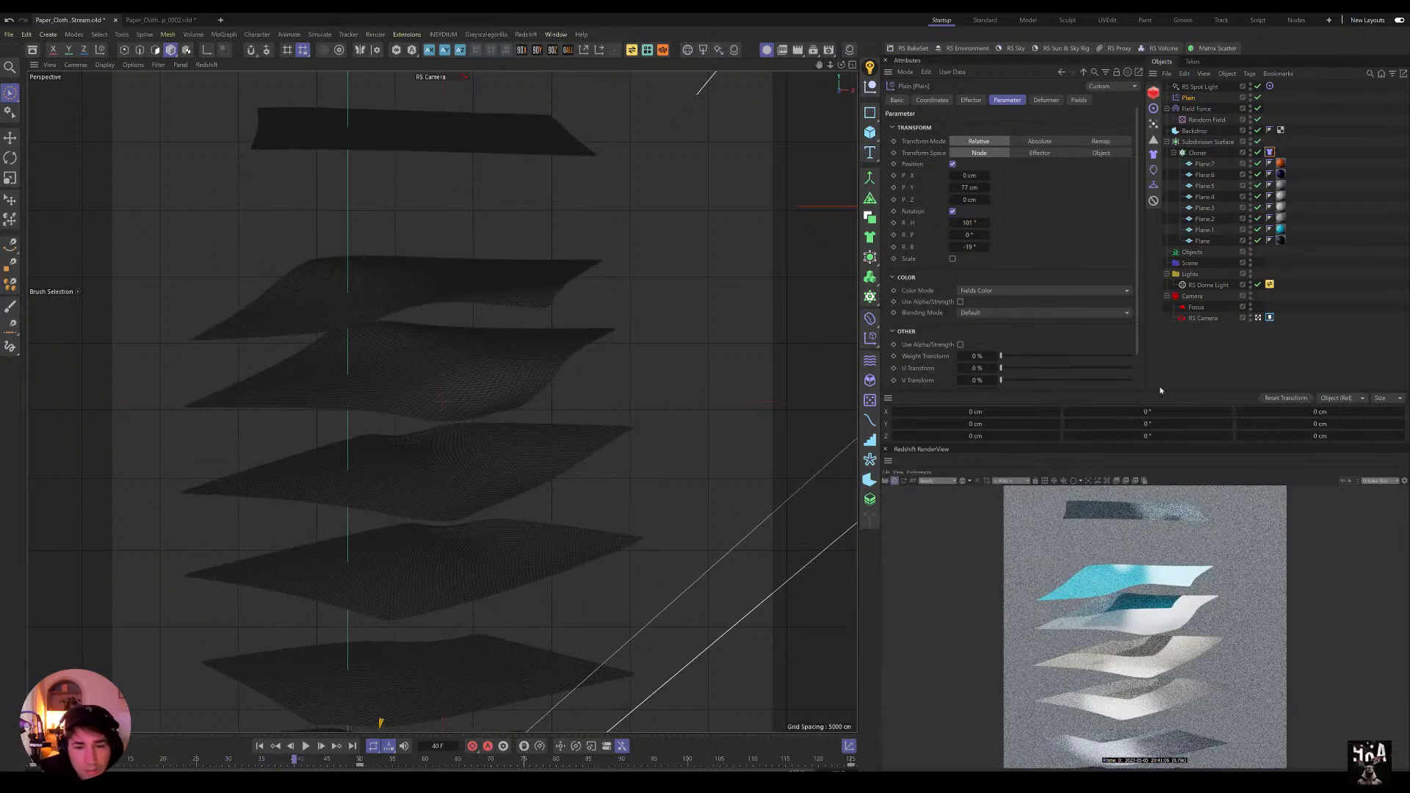
click(970, 187)
text(50)
key(Return)
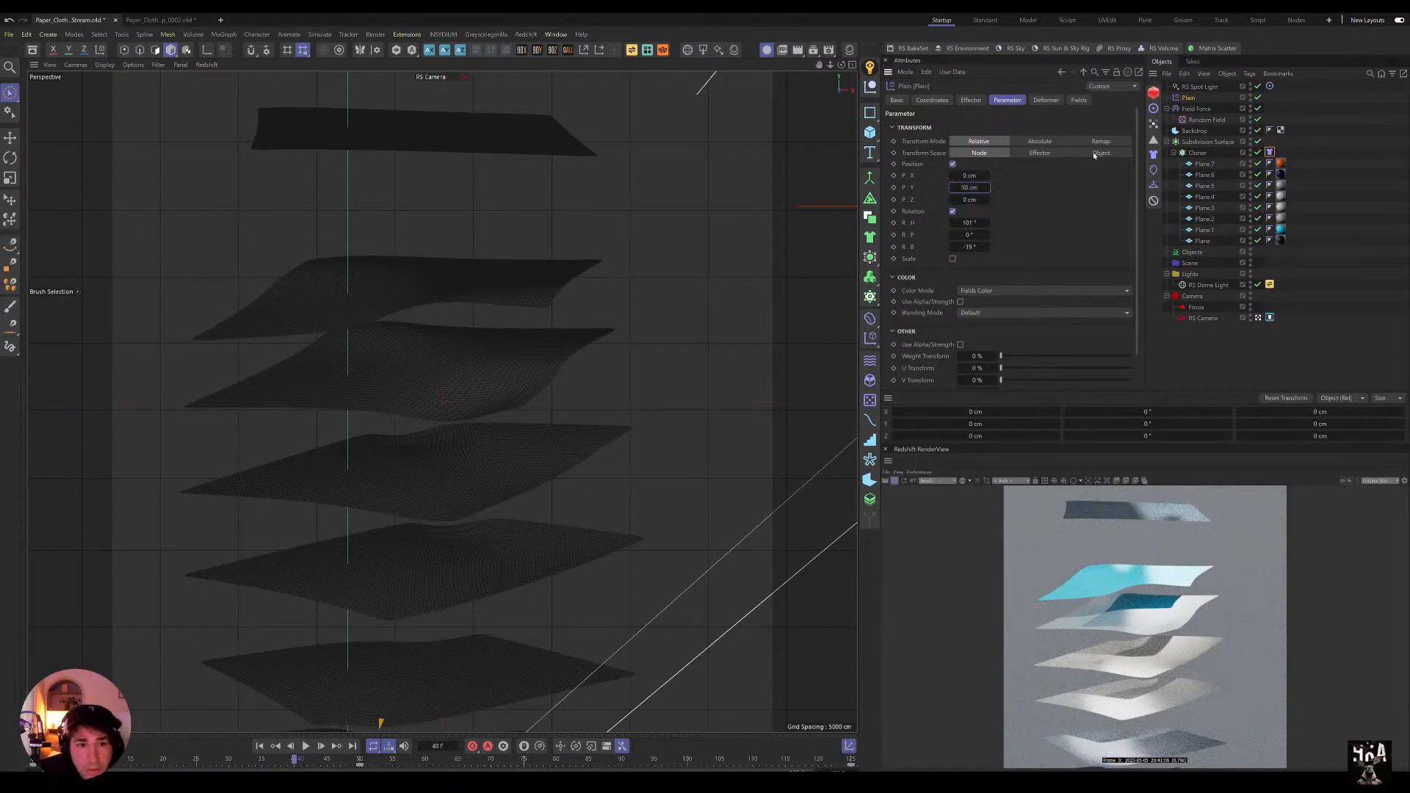
click(306, 746)
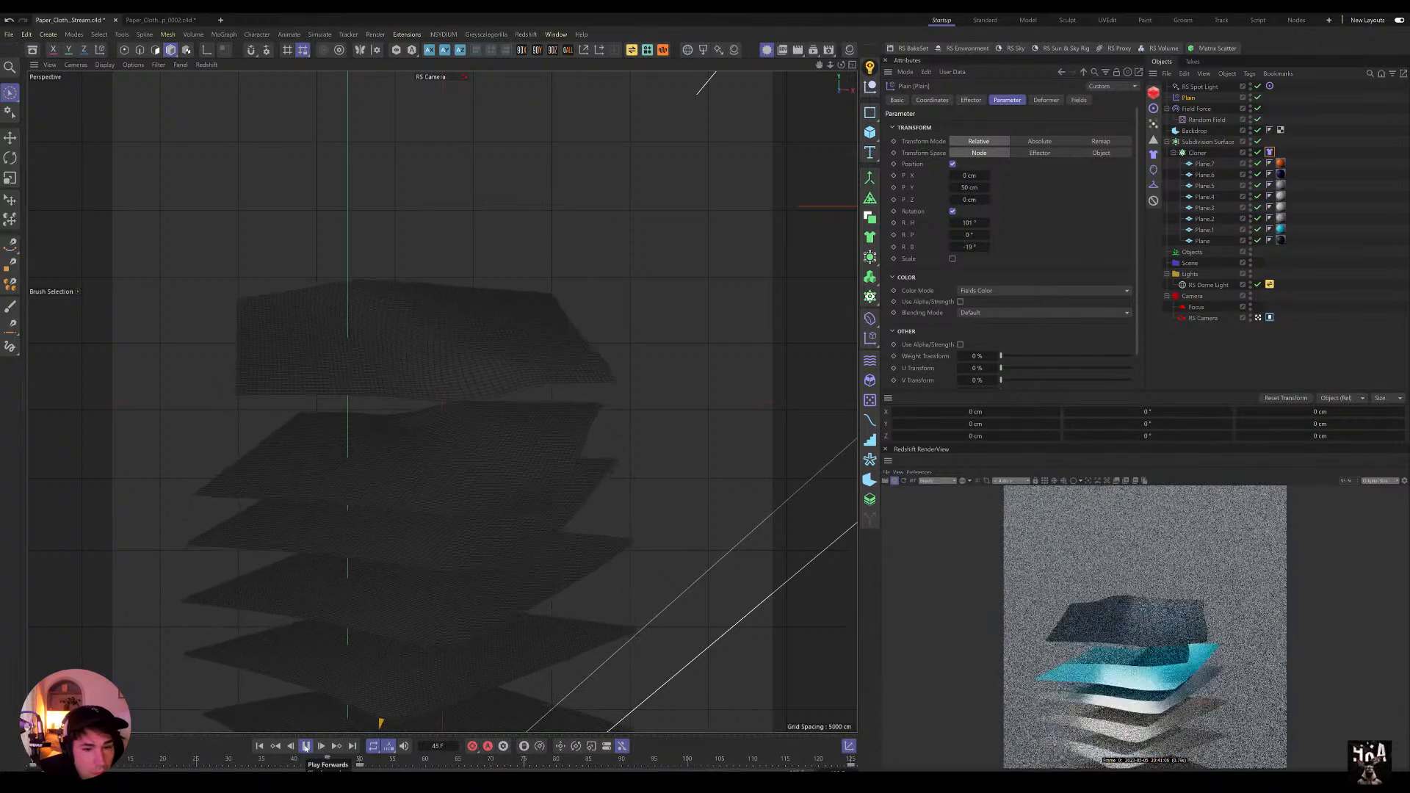
click(305, 746)
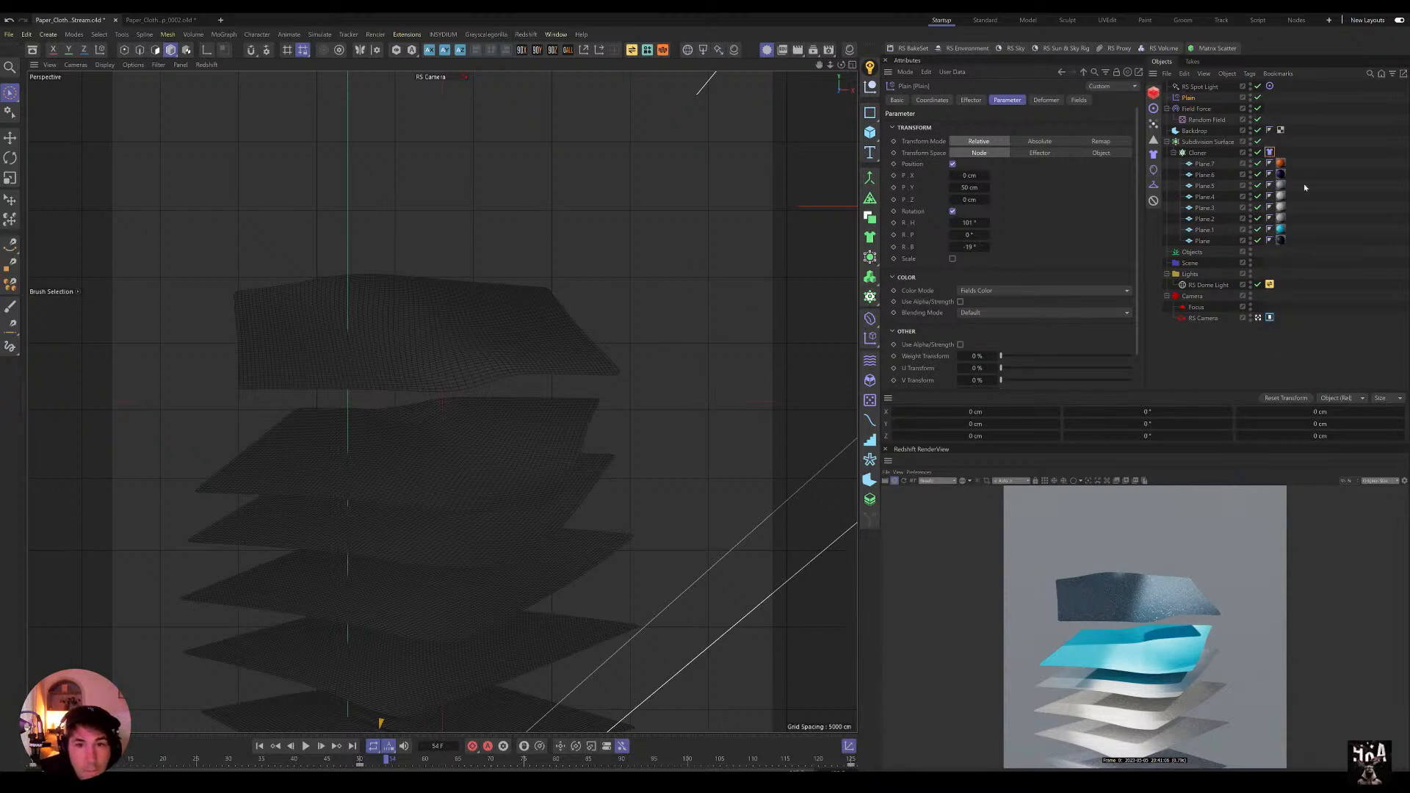
Step: Inspect the material tags on the stacked planes, ending on Plane.7's, and replay the cloth simulation from the first frame
click(1280, 164)
shift+click(1281, 240)
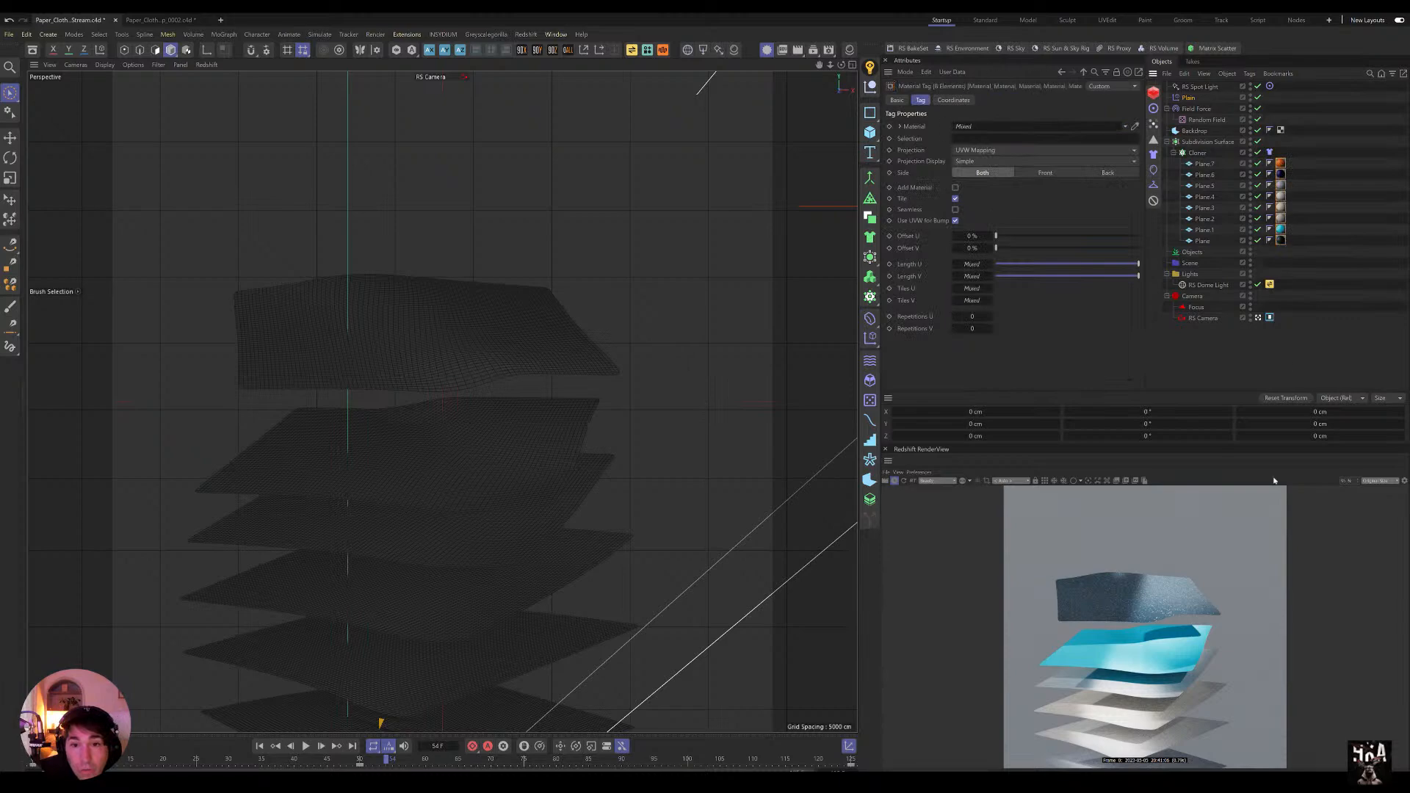
click(1281, 163)
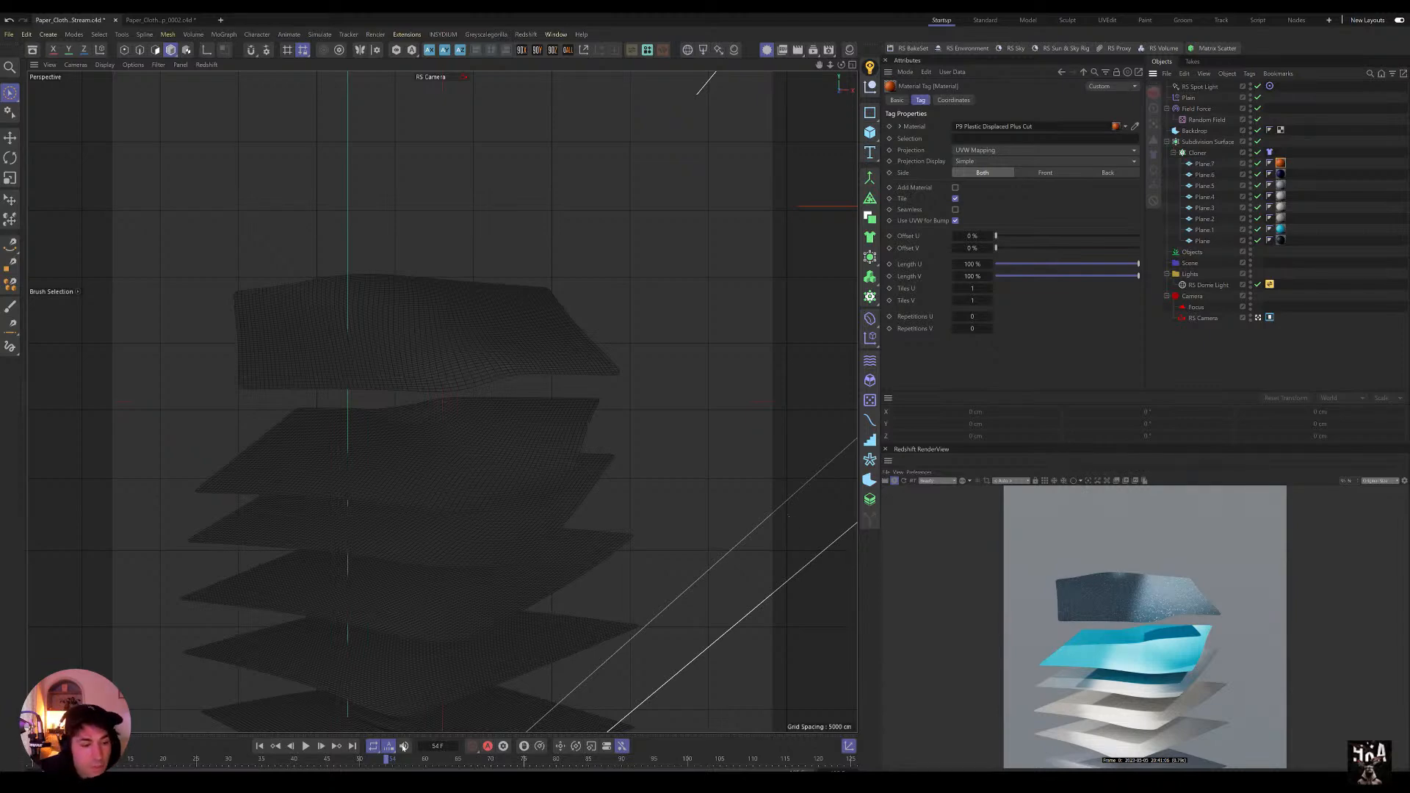
click(259, 745)
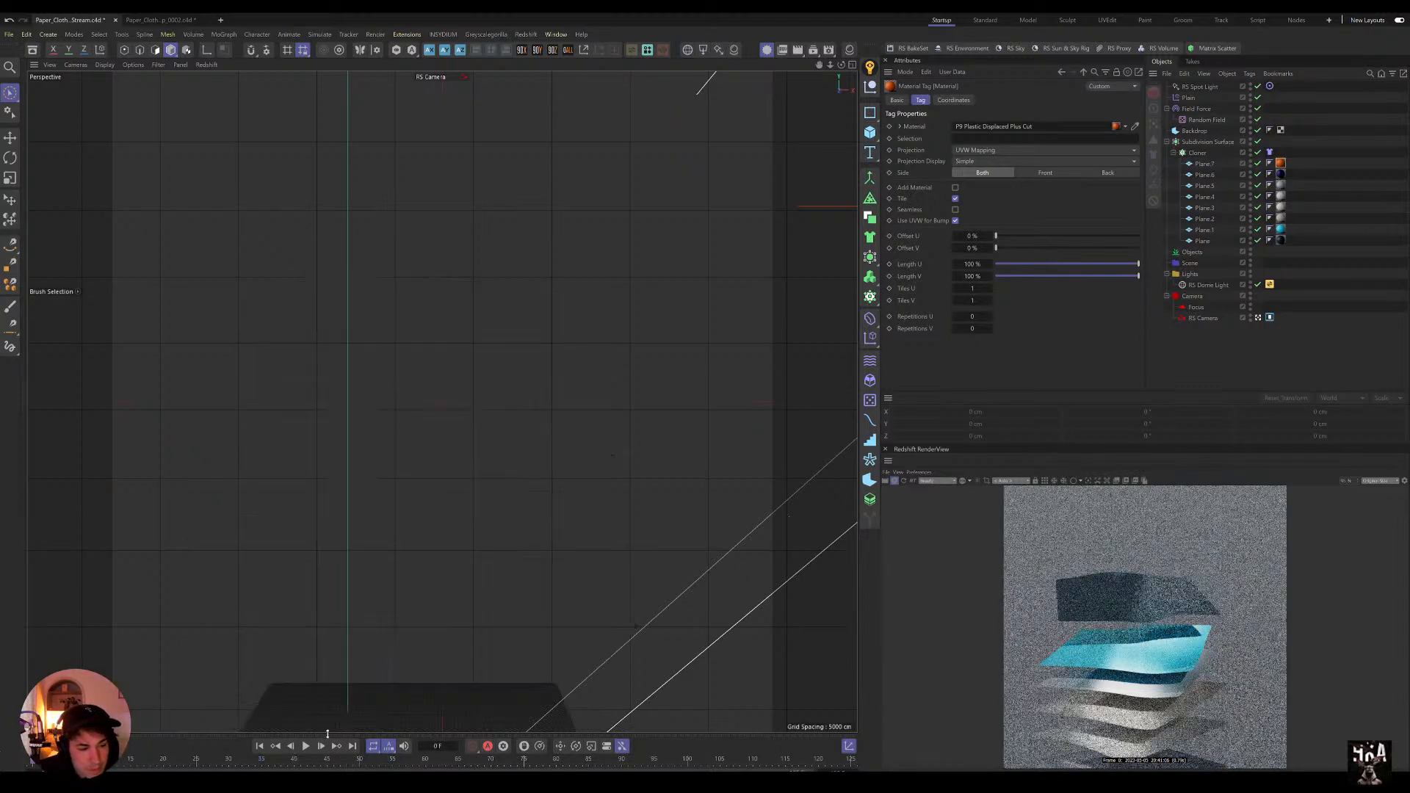
click(306, 746)
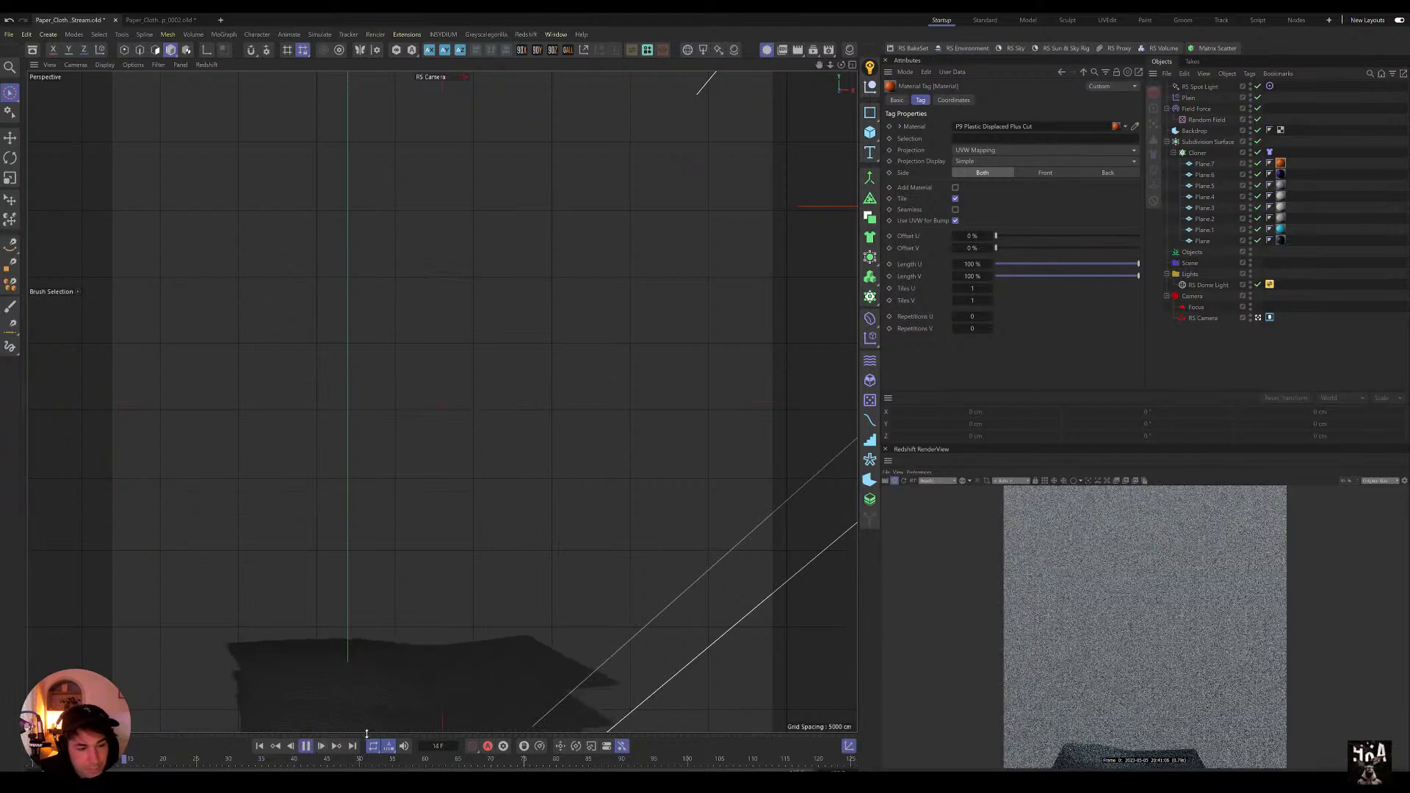
click(306, 746)
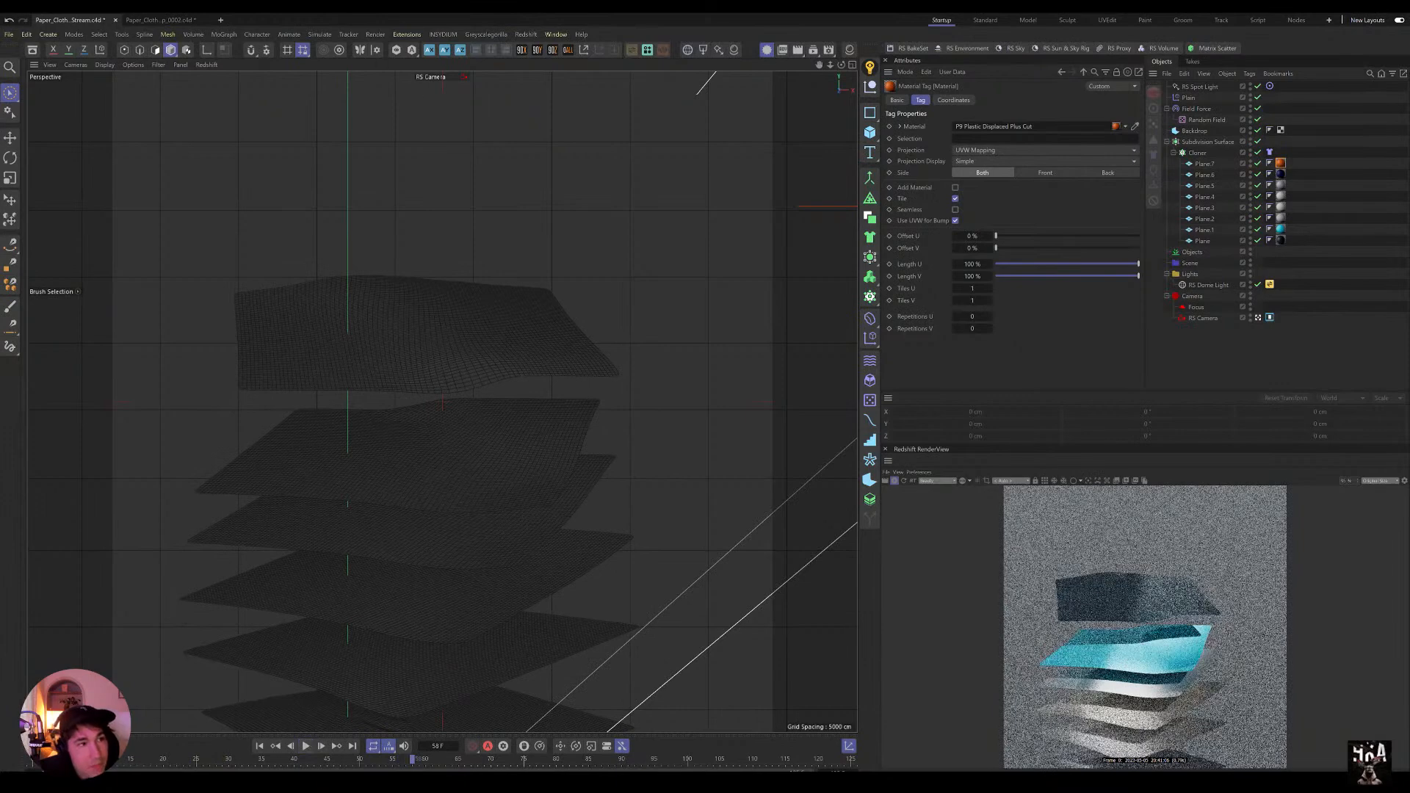
Step: Switch to the second paper cloth scene (p_0002.c4d) and play its cloth simulation from the start until the stack is fully waved
click(168, 21)
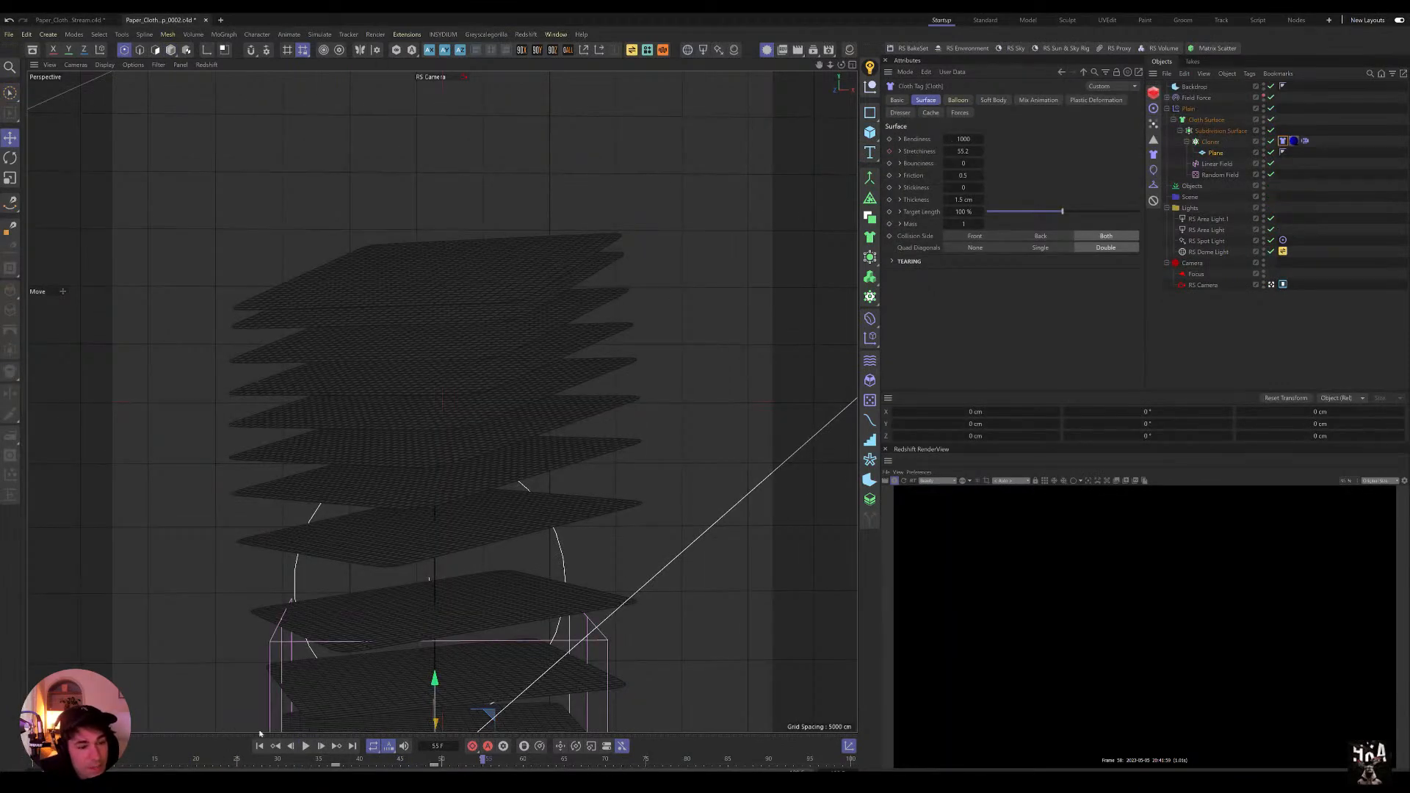
click(260, 747)
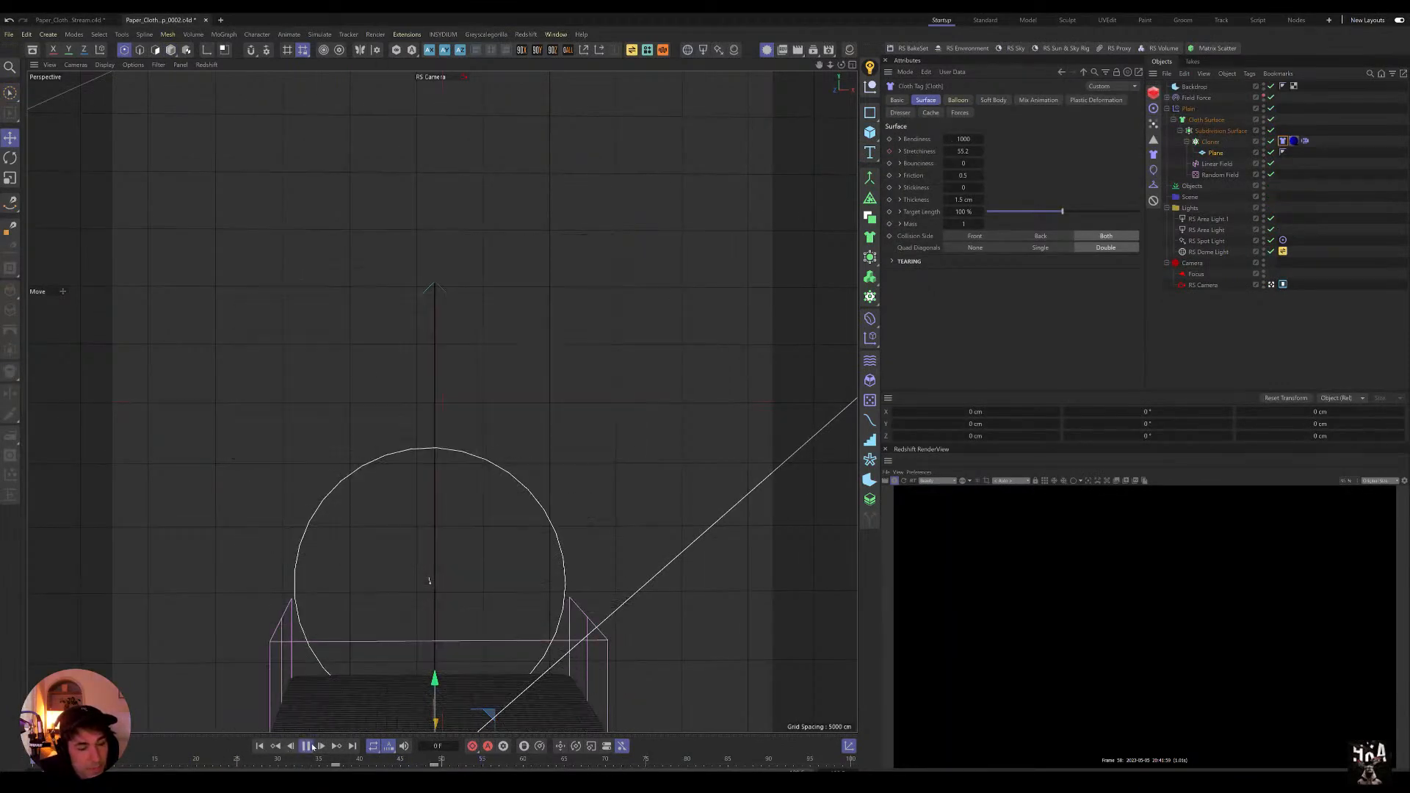
click(305, 746)
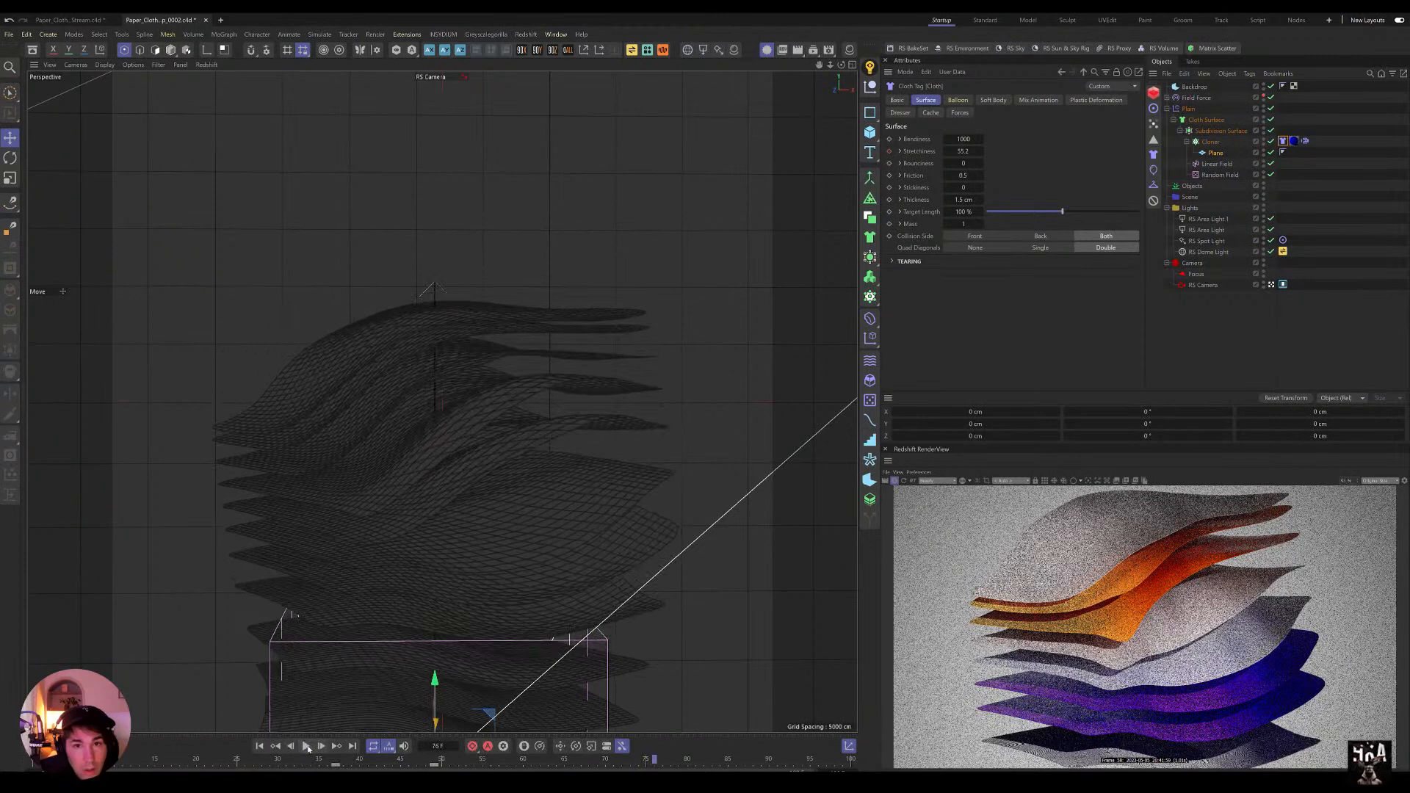
click(307, 746)
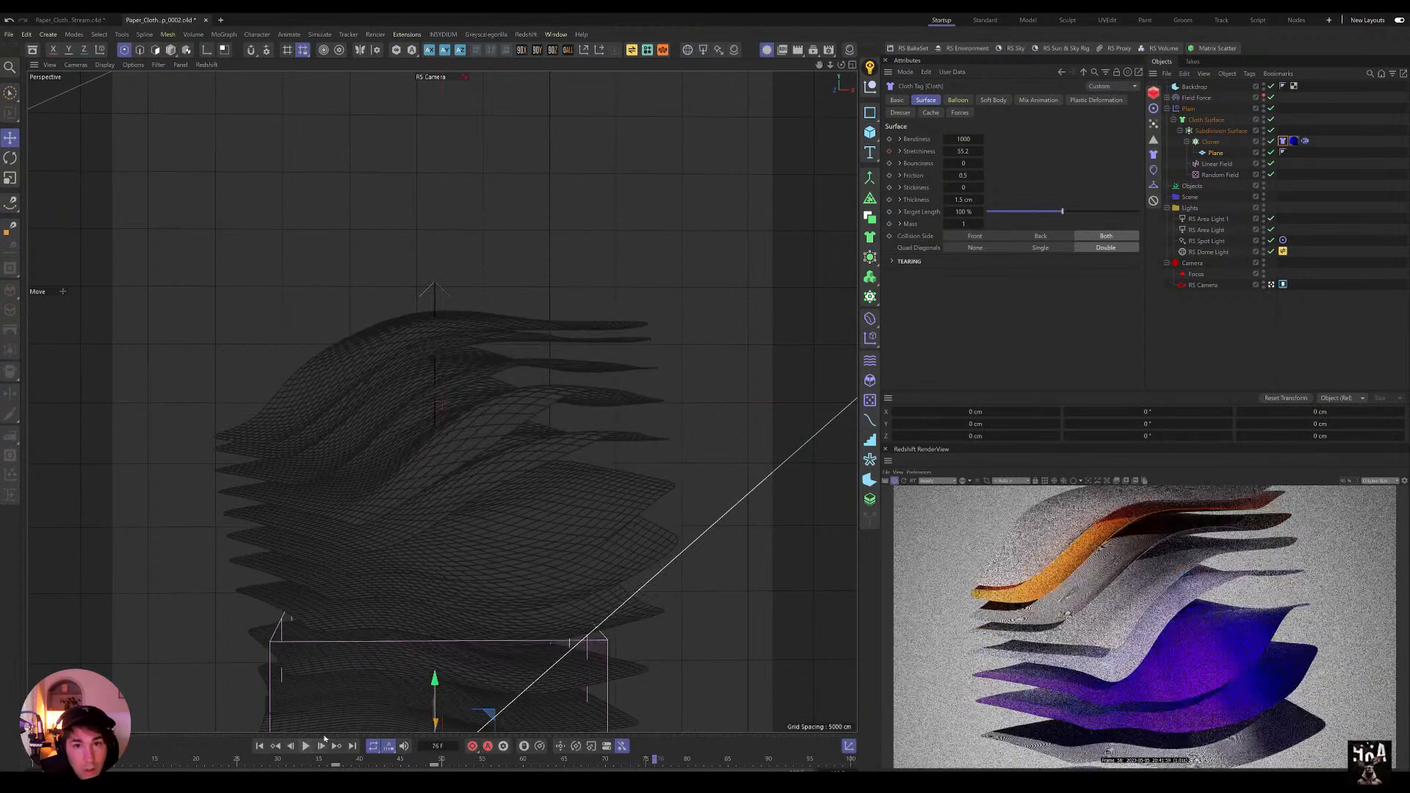
Step: Select the objects from Field Force through Random Field and examine the cloth surface up close in the render
click(1214, 176)
shift+click(1192, 99)
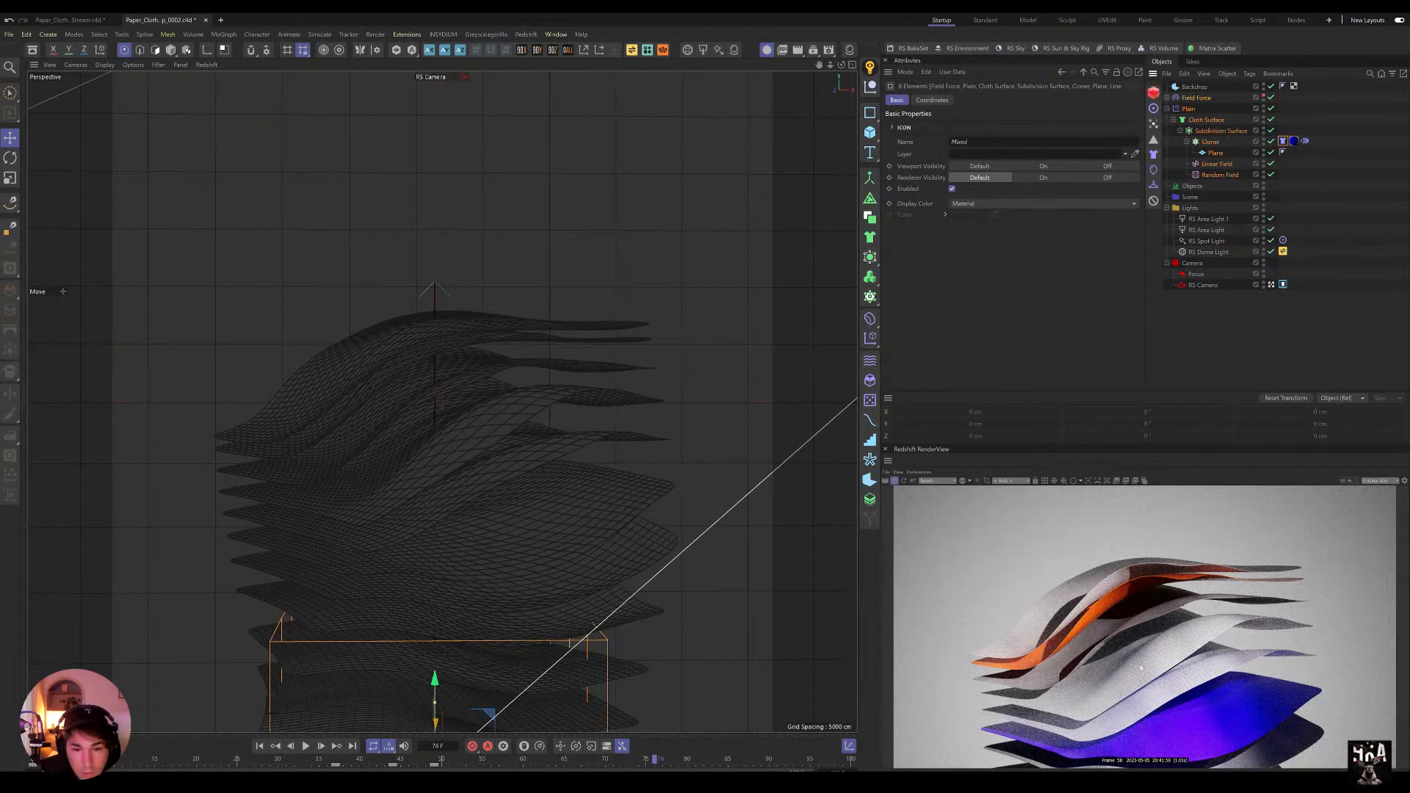
scroll(1149, 648, up, 5)
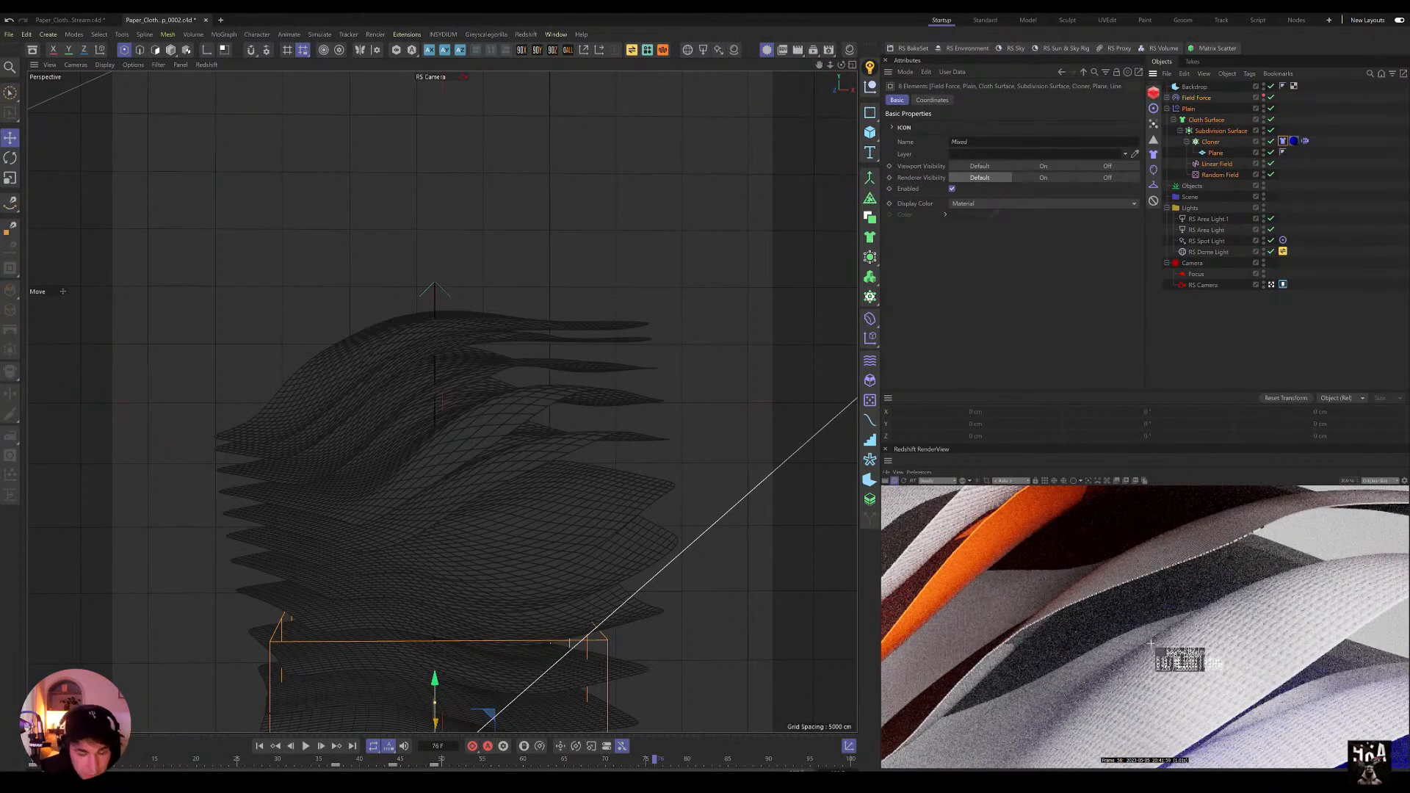
scroll(1166, 625, down, 5)
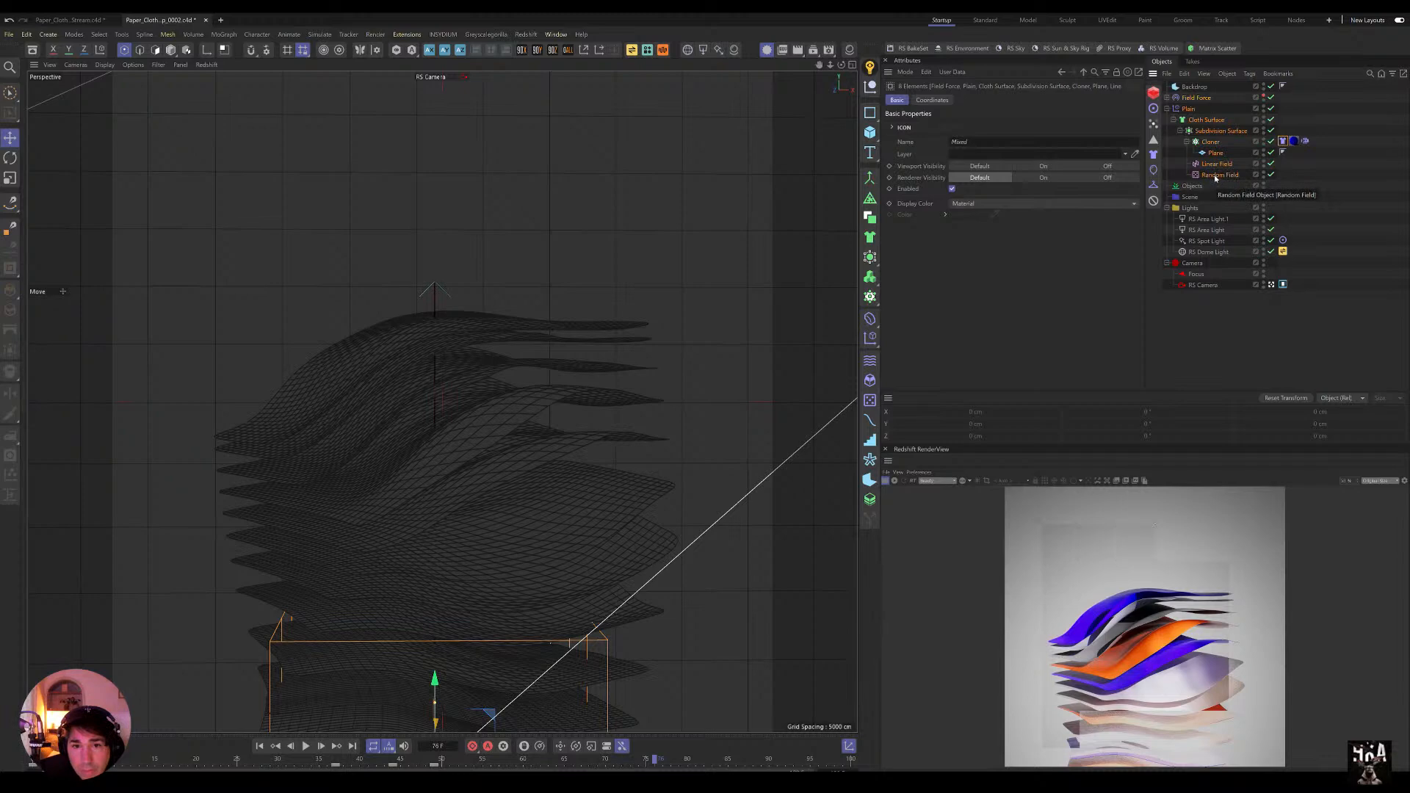
Step: Select the Linear Field and inspect the rendered cloth stack at different magnifications
click(1216, 163)
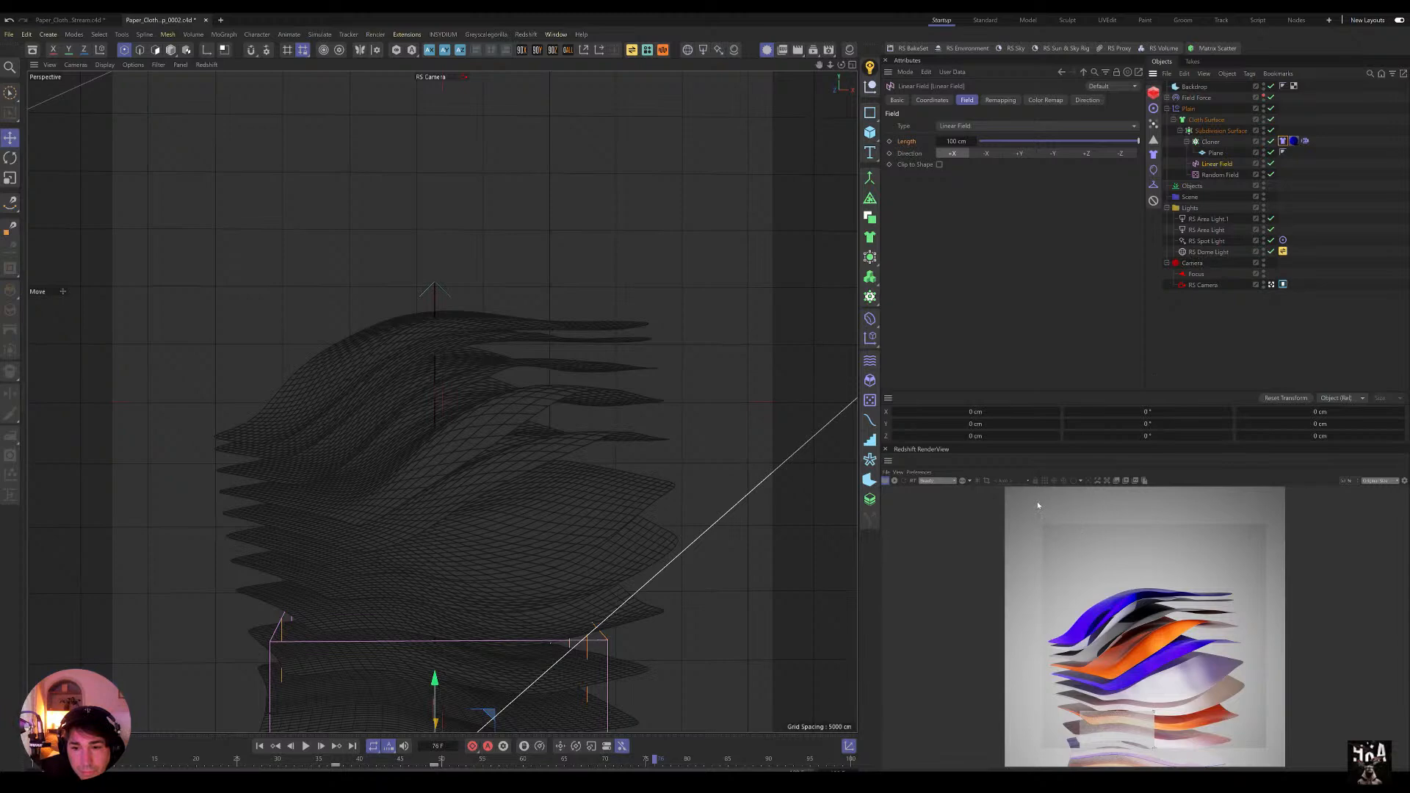
scroll(1148, 664, up, 5)
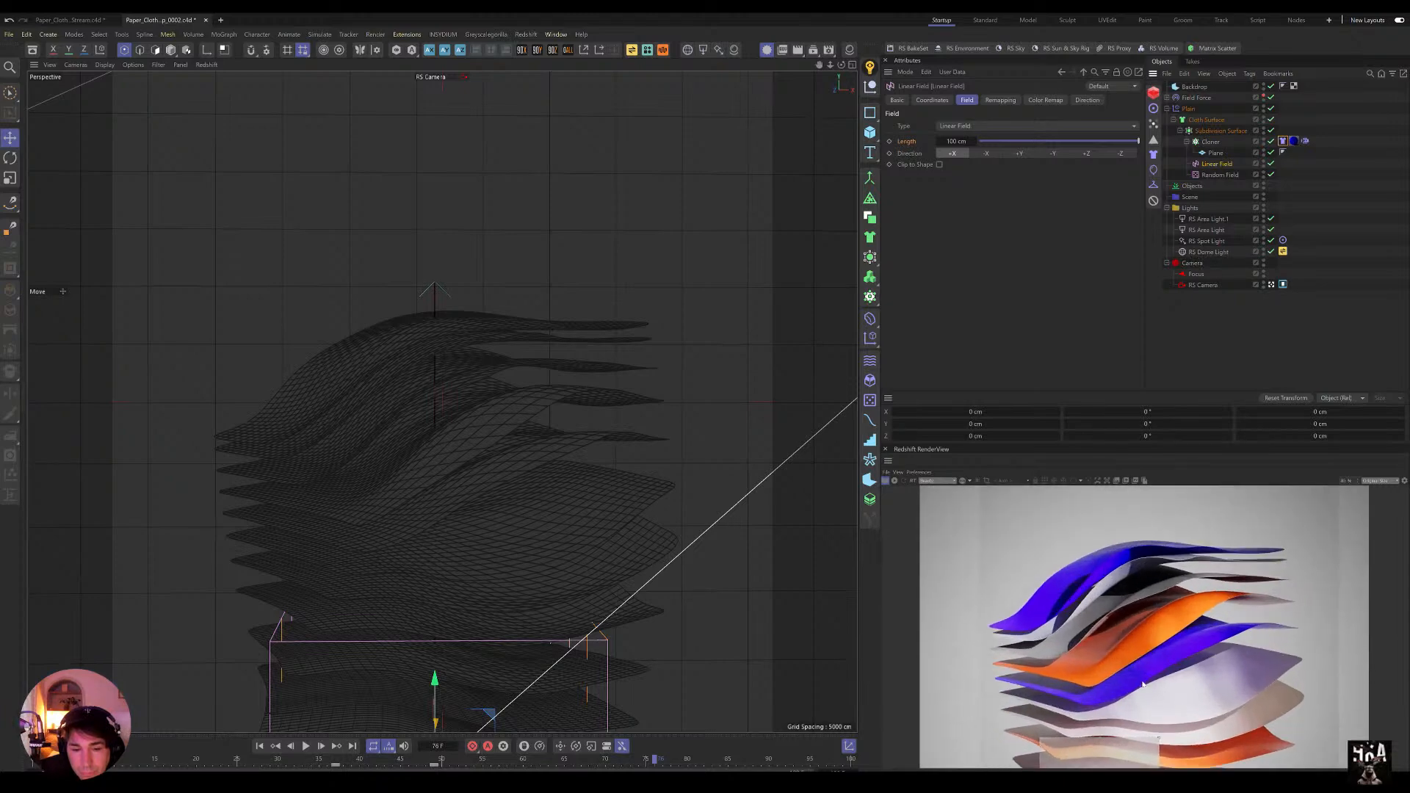
scroll(1167, 698, down, 6)
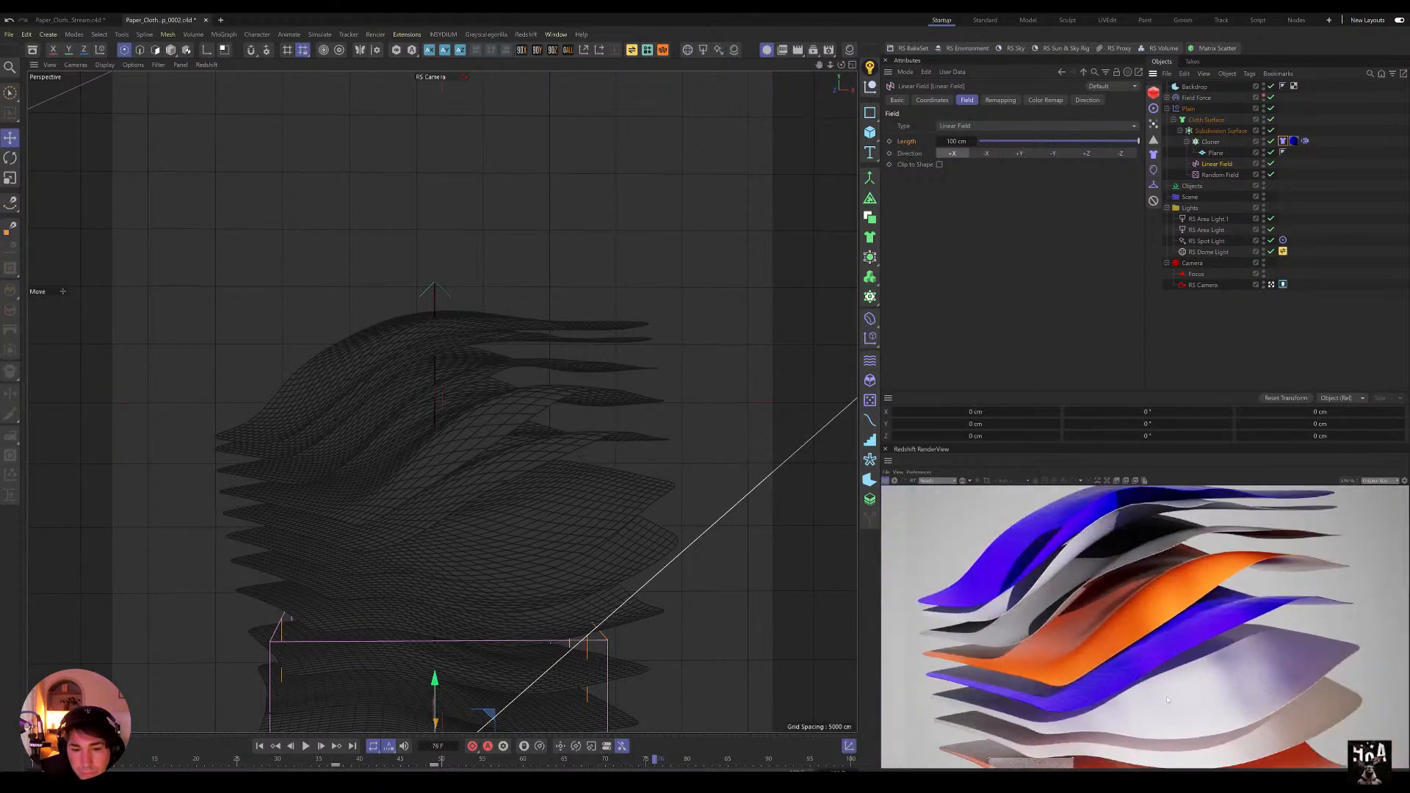
scroll(1154, 752, down, 2)
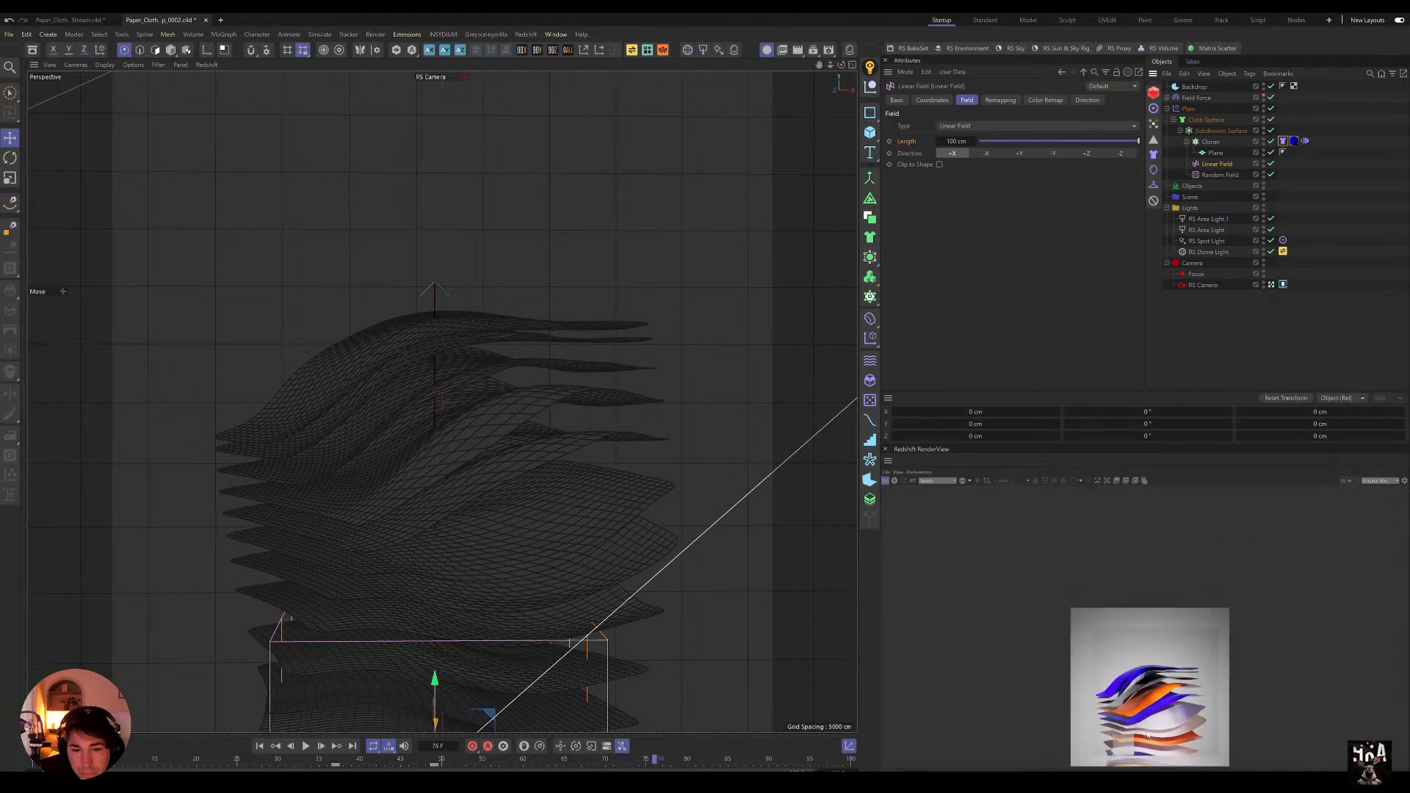
scroll(1166, 682, up, 2)
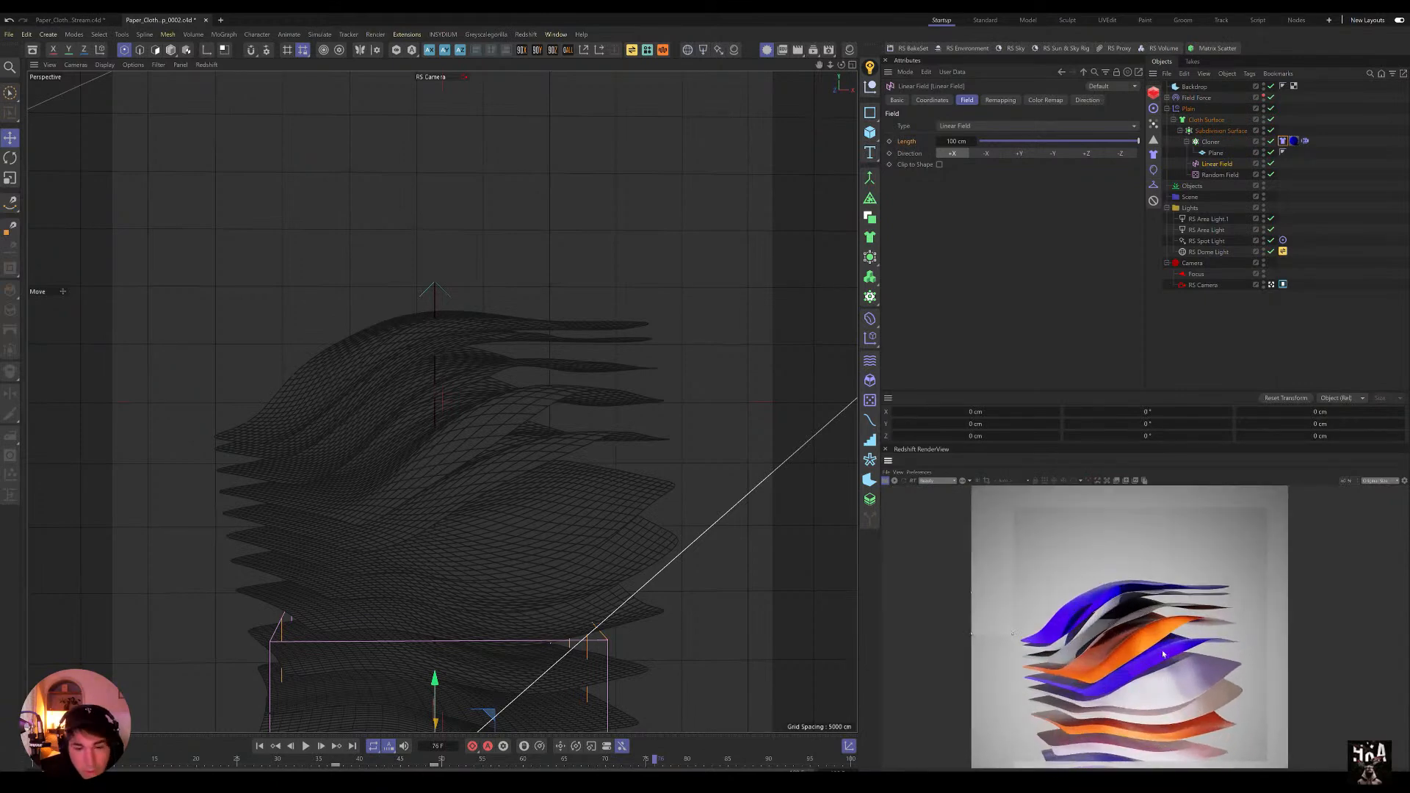
scroll(1164, 683, down, 2)
scroll(1162, 678, up, 2)
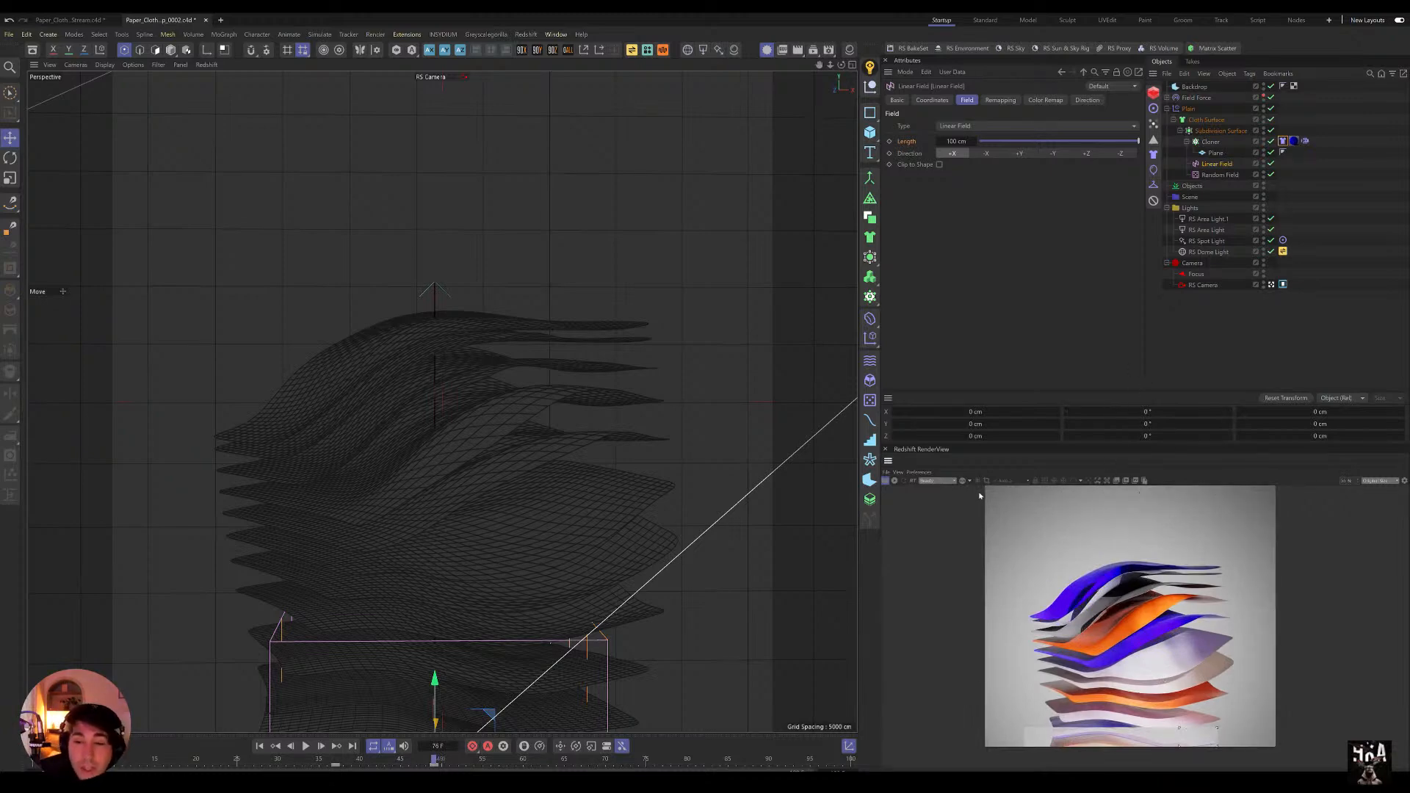
Step: Stop the live render and start saving the image to the Daily-Render folder in PNG format
click(894, 481)
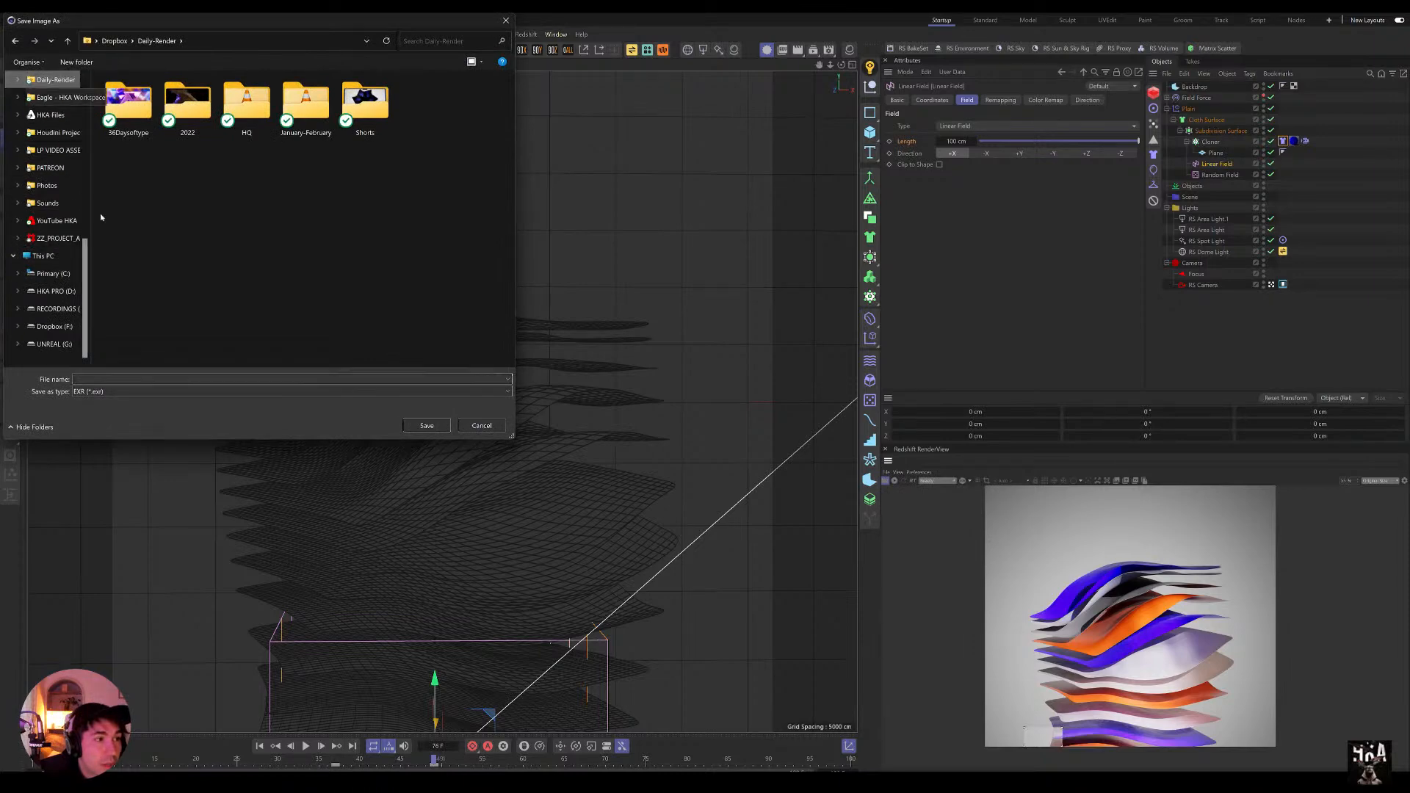
click(111, 391)
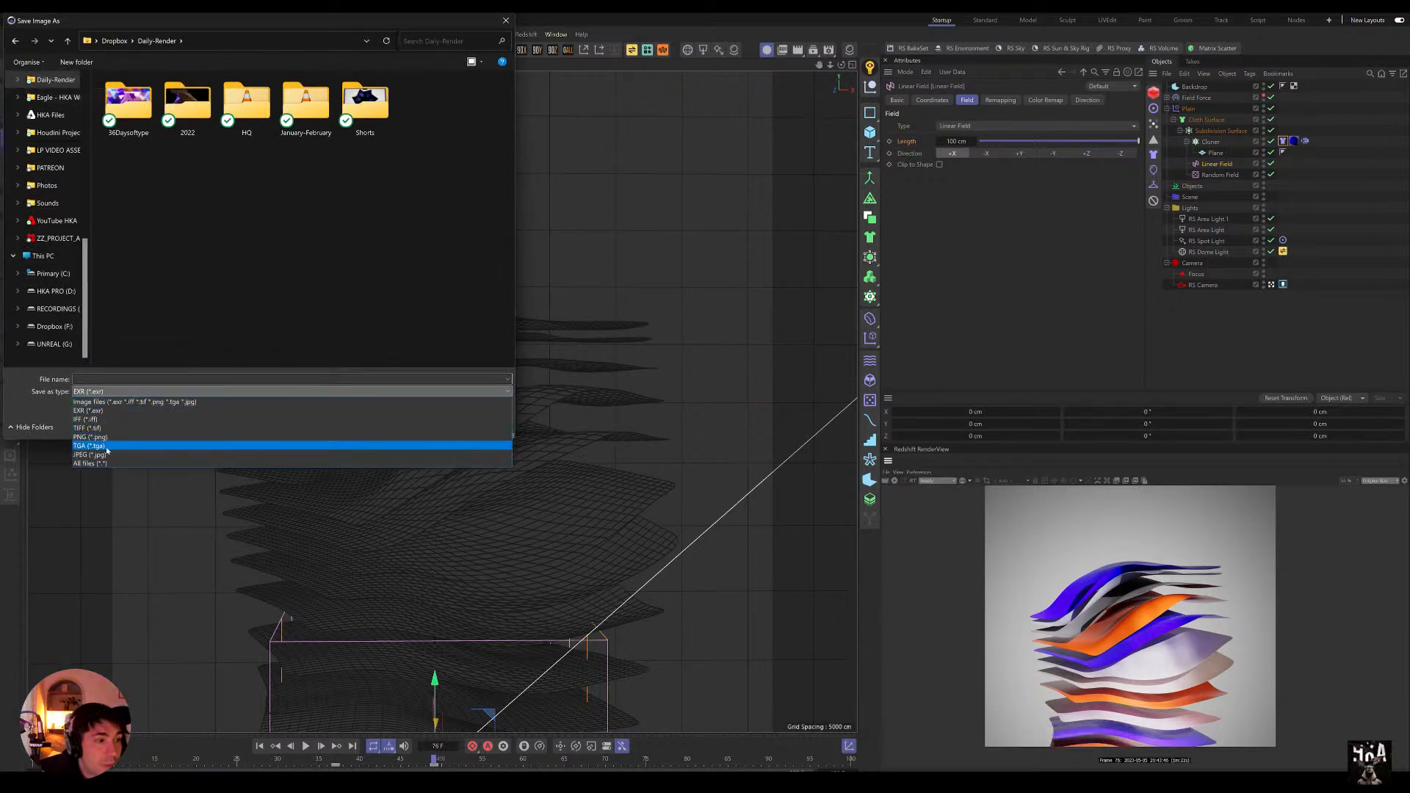
click(89, 455)
scroll(308, 281, down, 5)
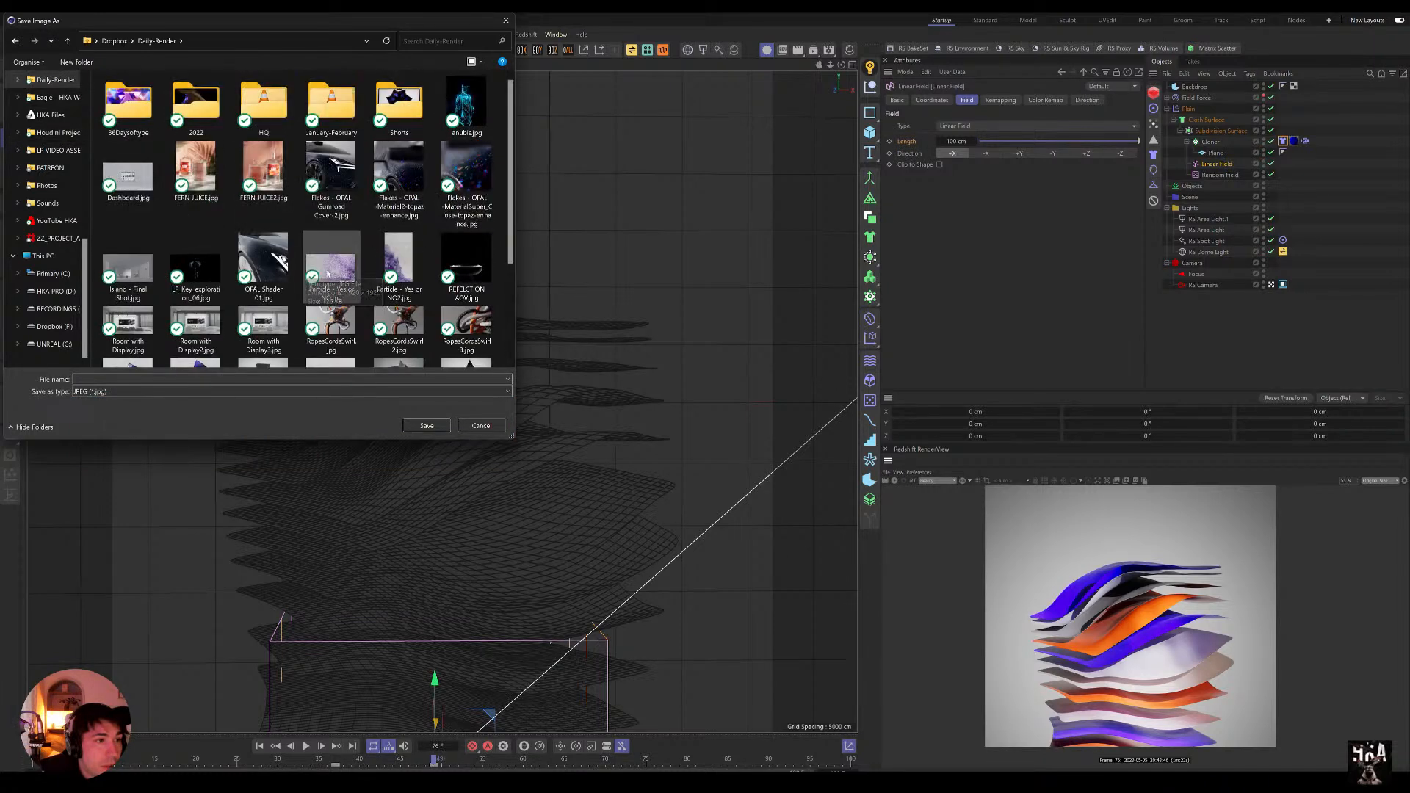
scroll(357, 267, up, 3)
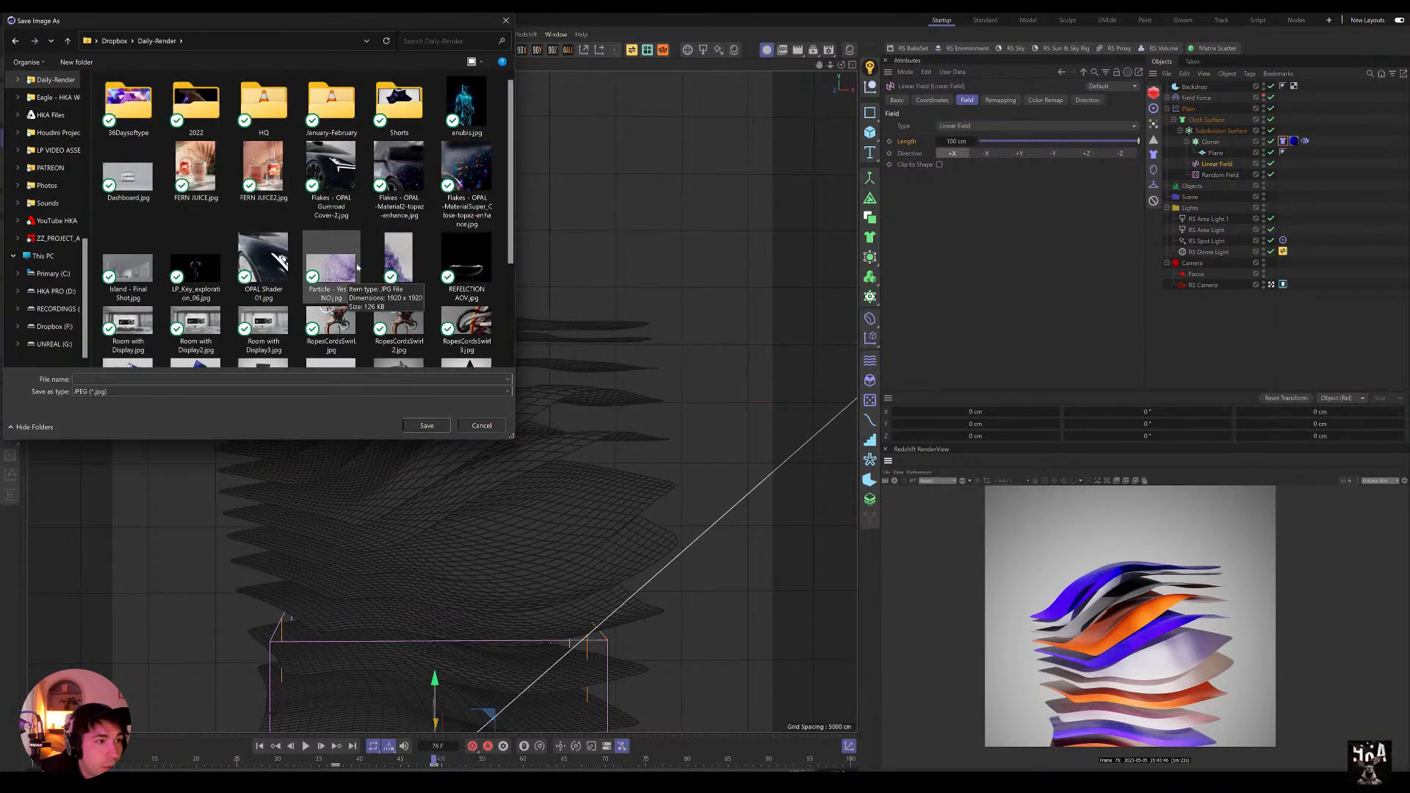
click(290, 391)
click(89, 443)
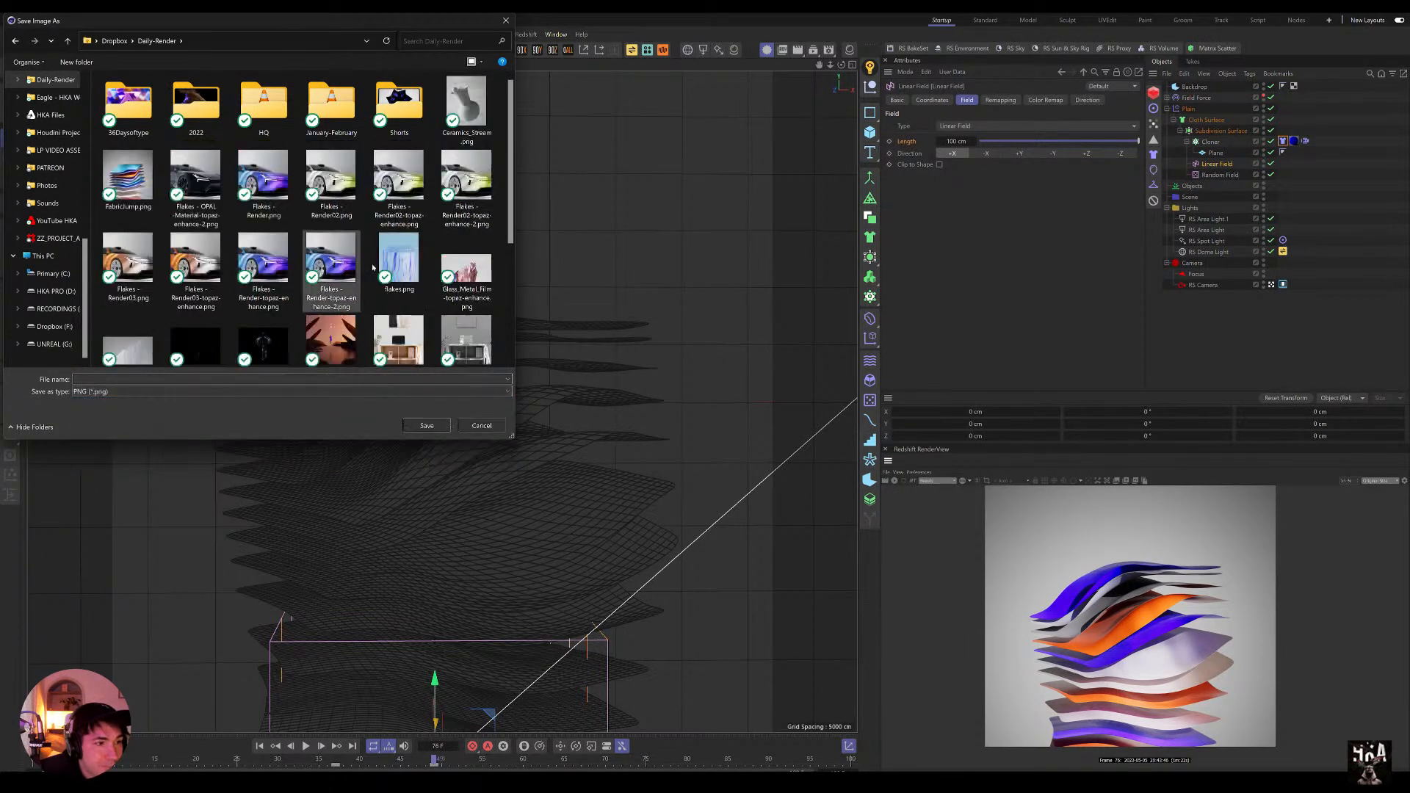
Step: Save the rendered image as FabricJump02.png, basing the name on the existing FabricJump file
scroll(403, 279, down, 3)
scroll(406, 278, up, 3)
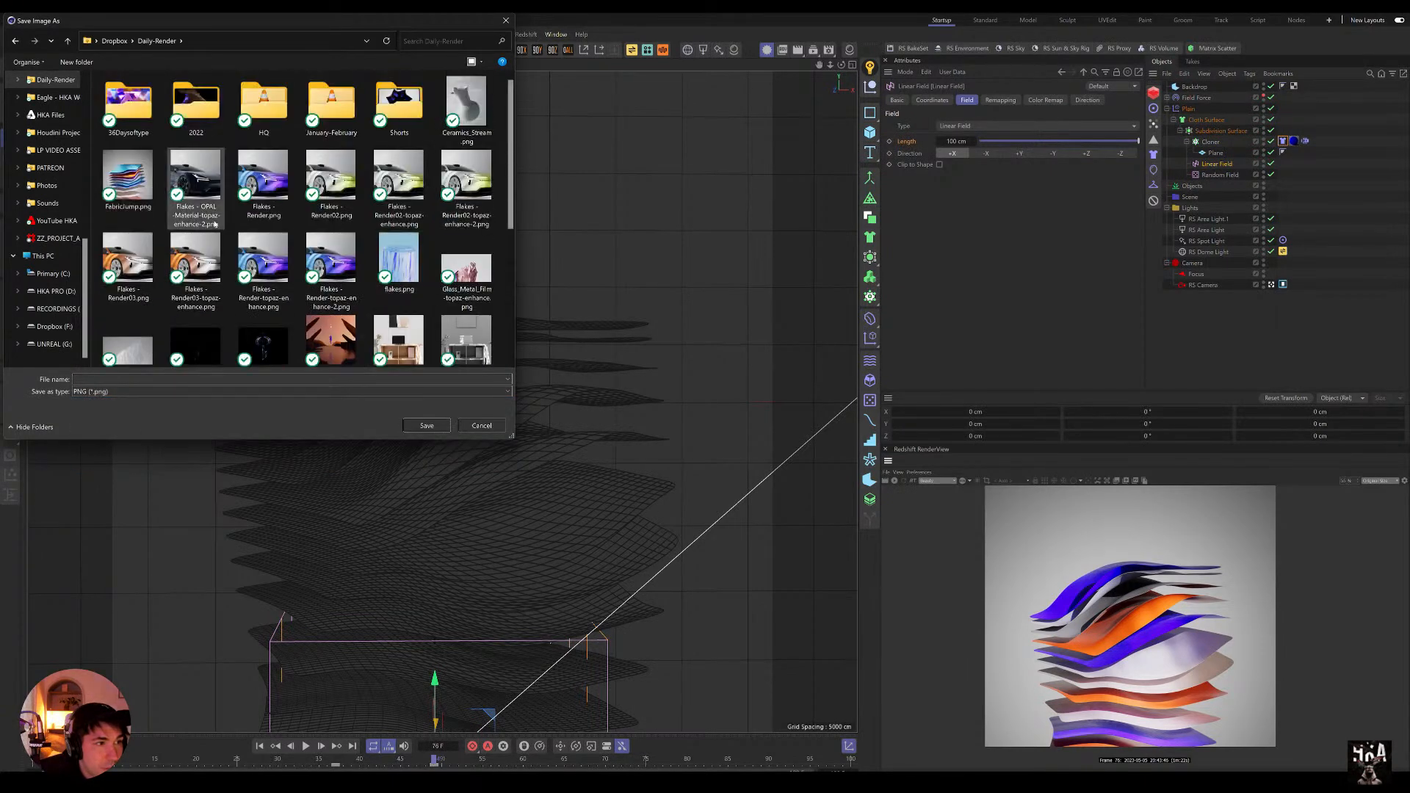
click(129, 176)
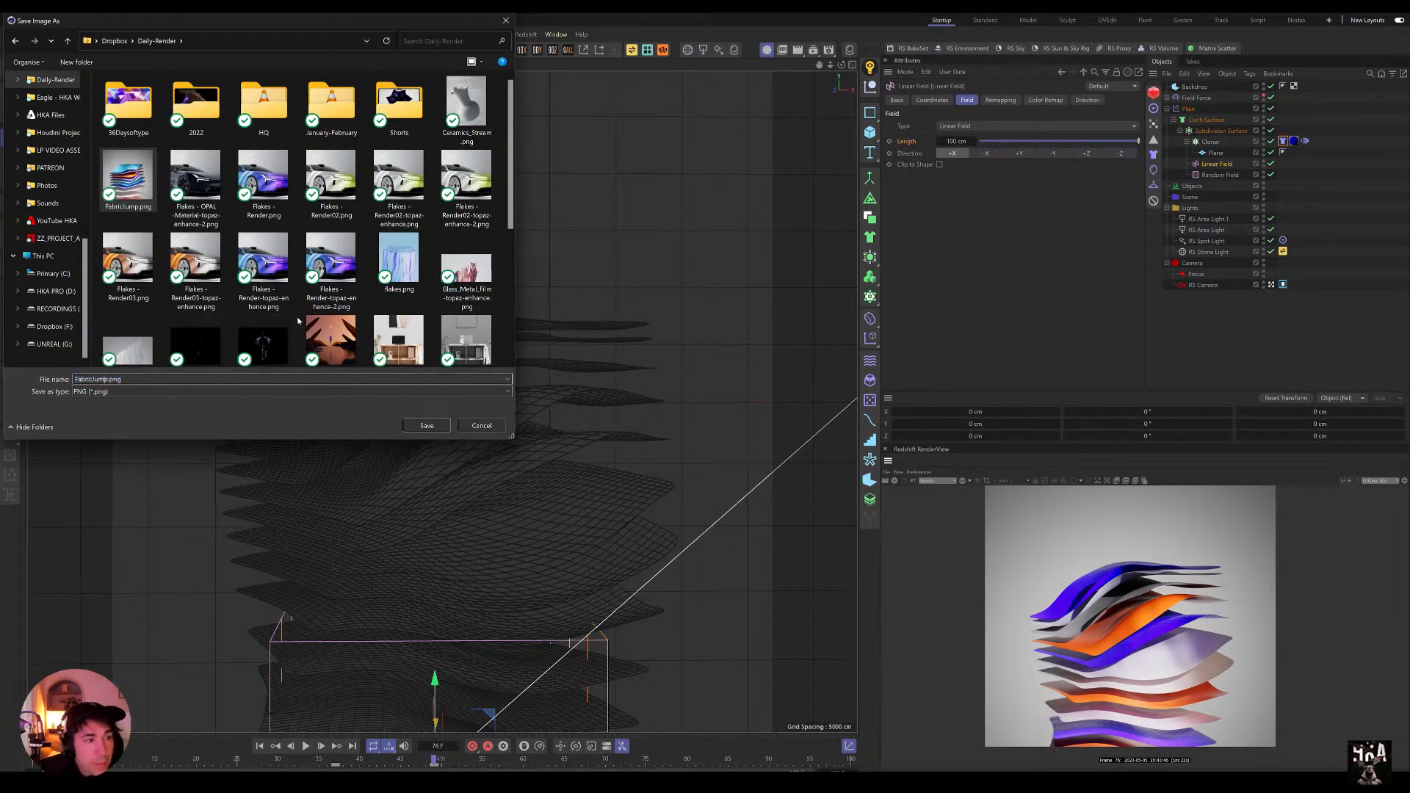
text(02)
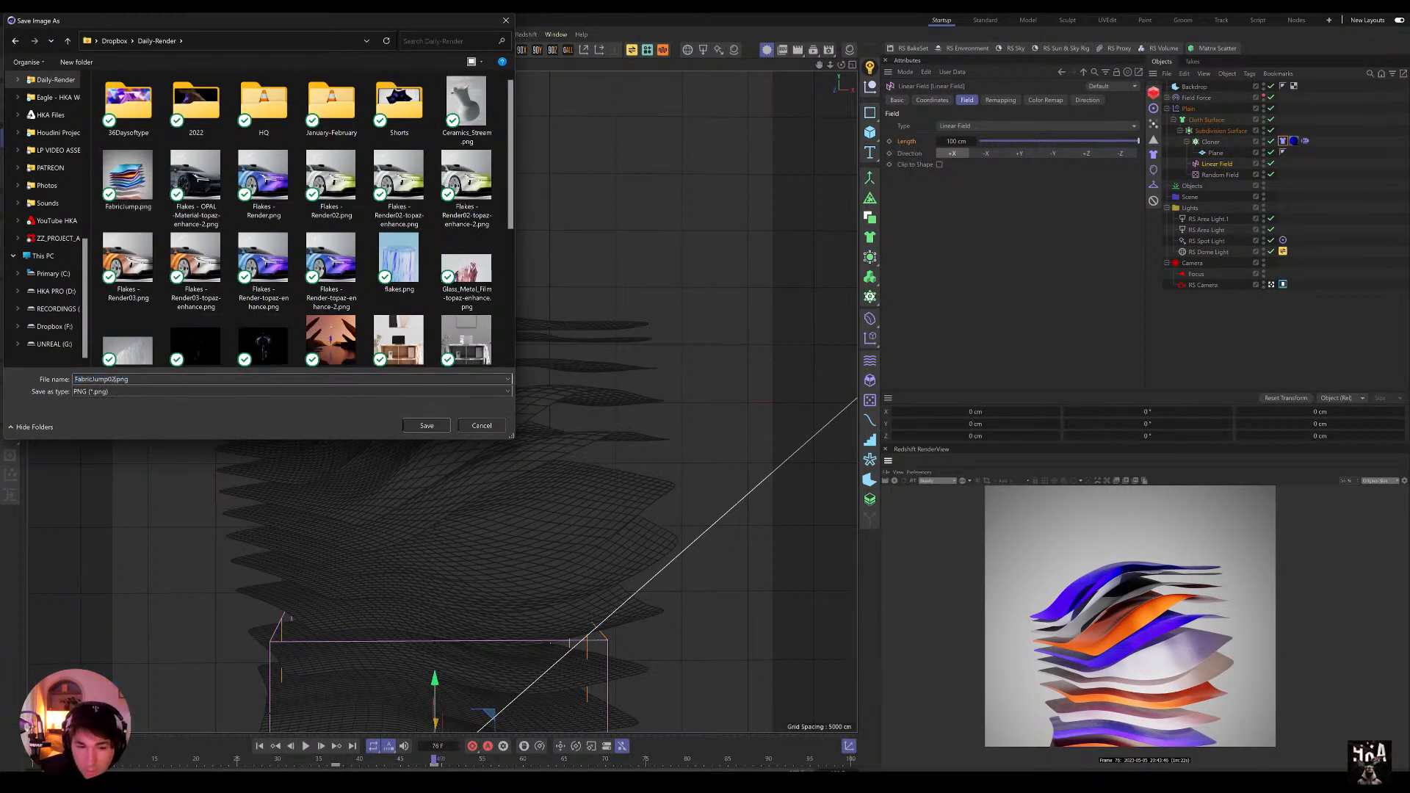
key(Return)
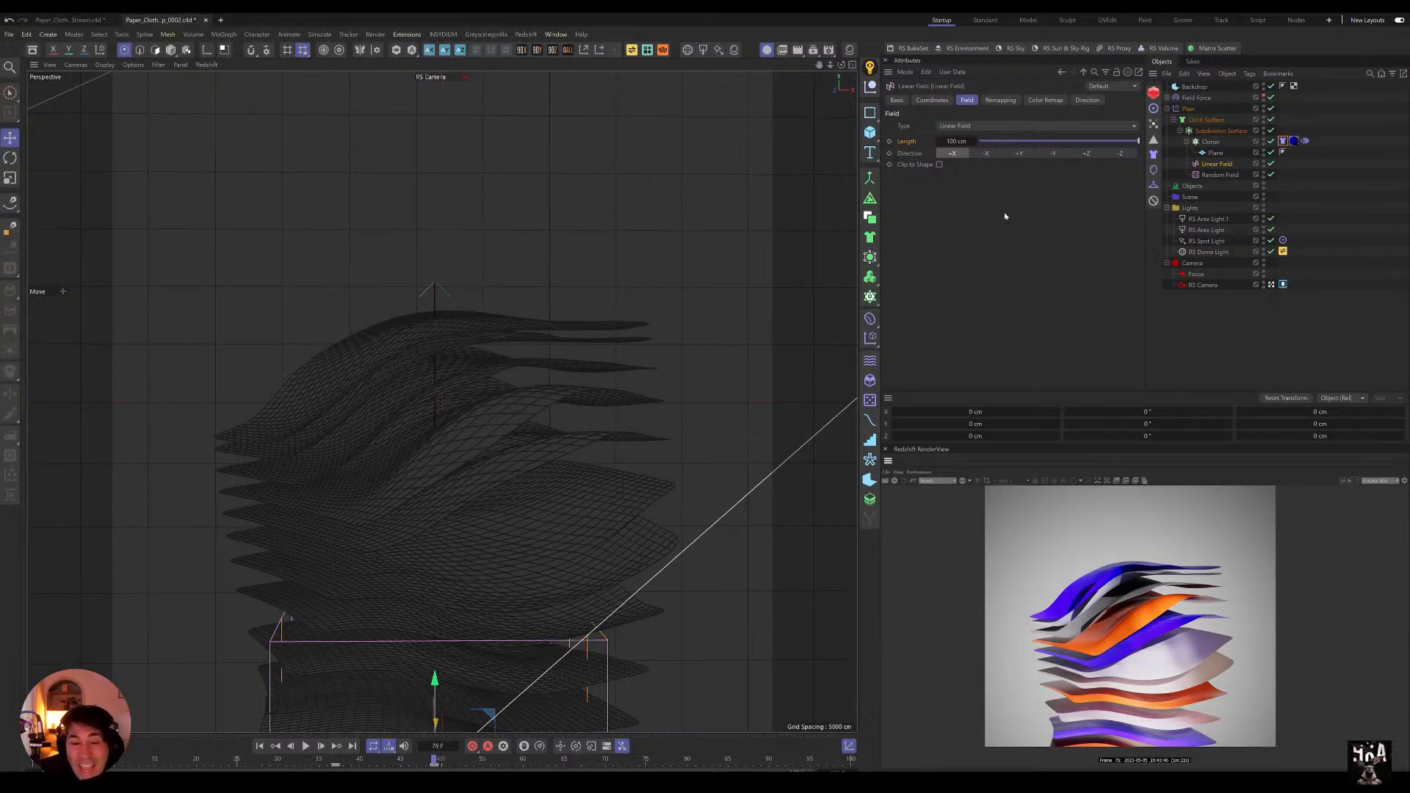
Step: Review the Field Force's settings and select the cloth setup from Field Force through Random Field
click(1186, 99)
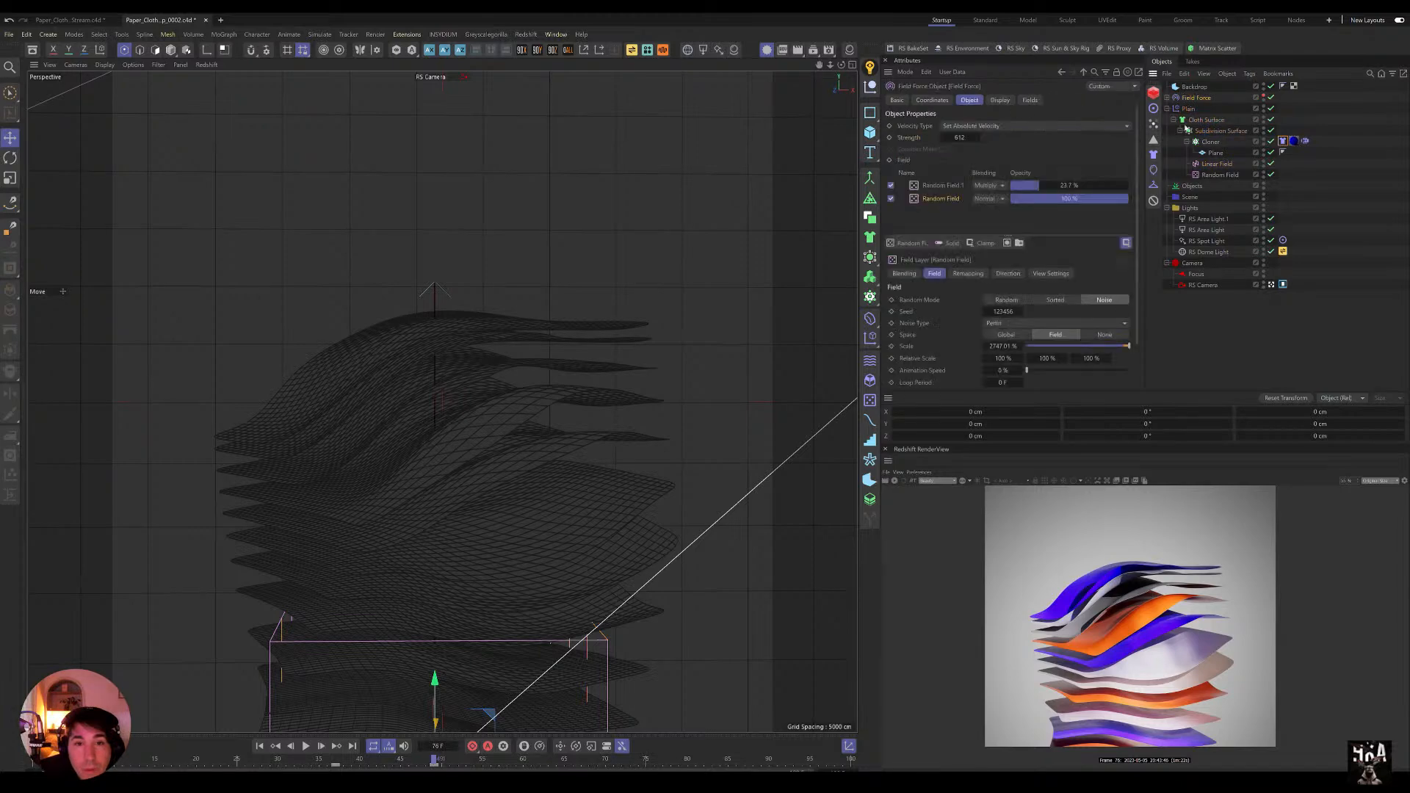
click(1167, 108)
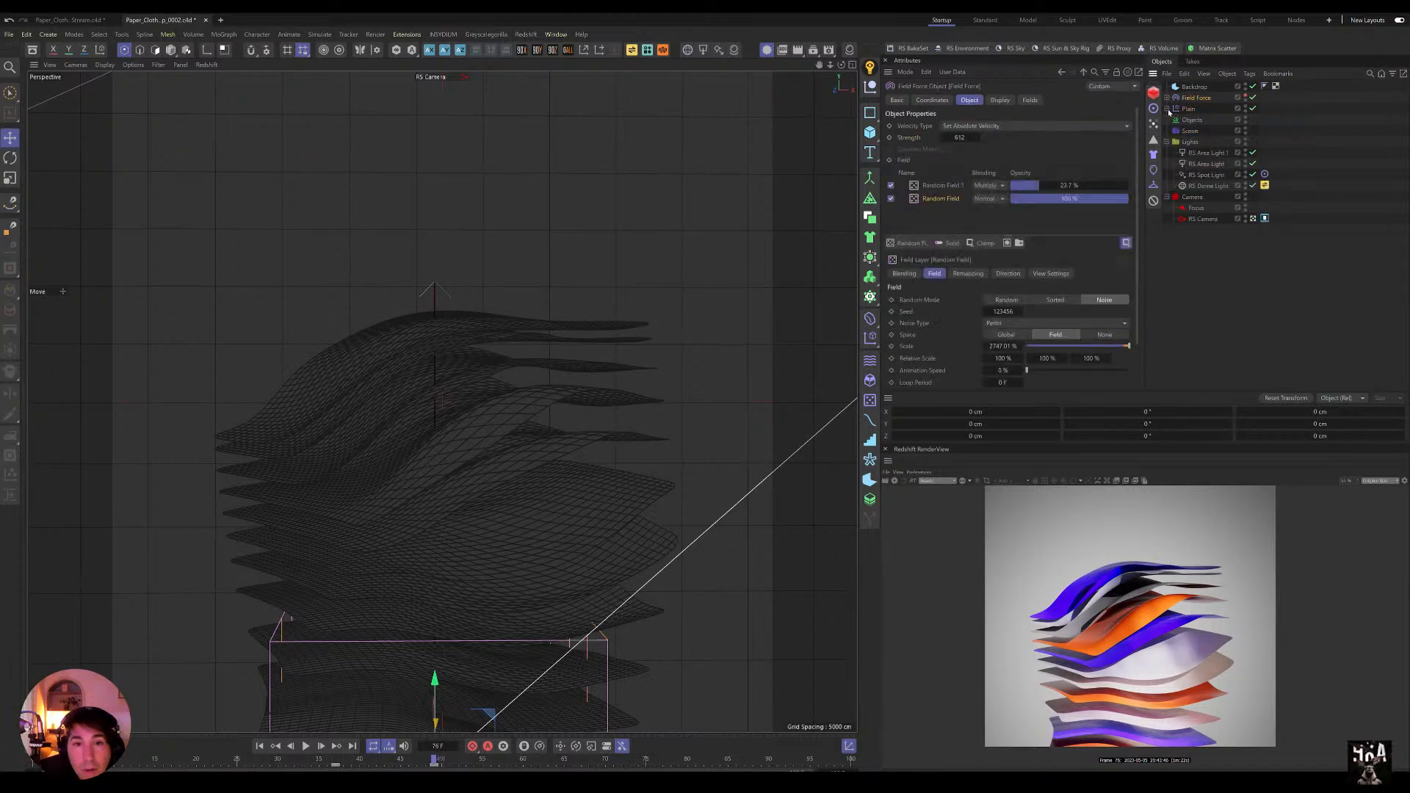
click(1167, 109)
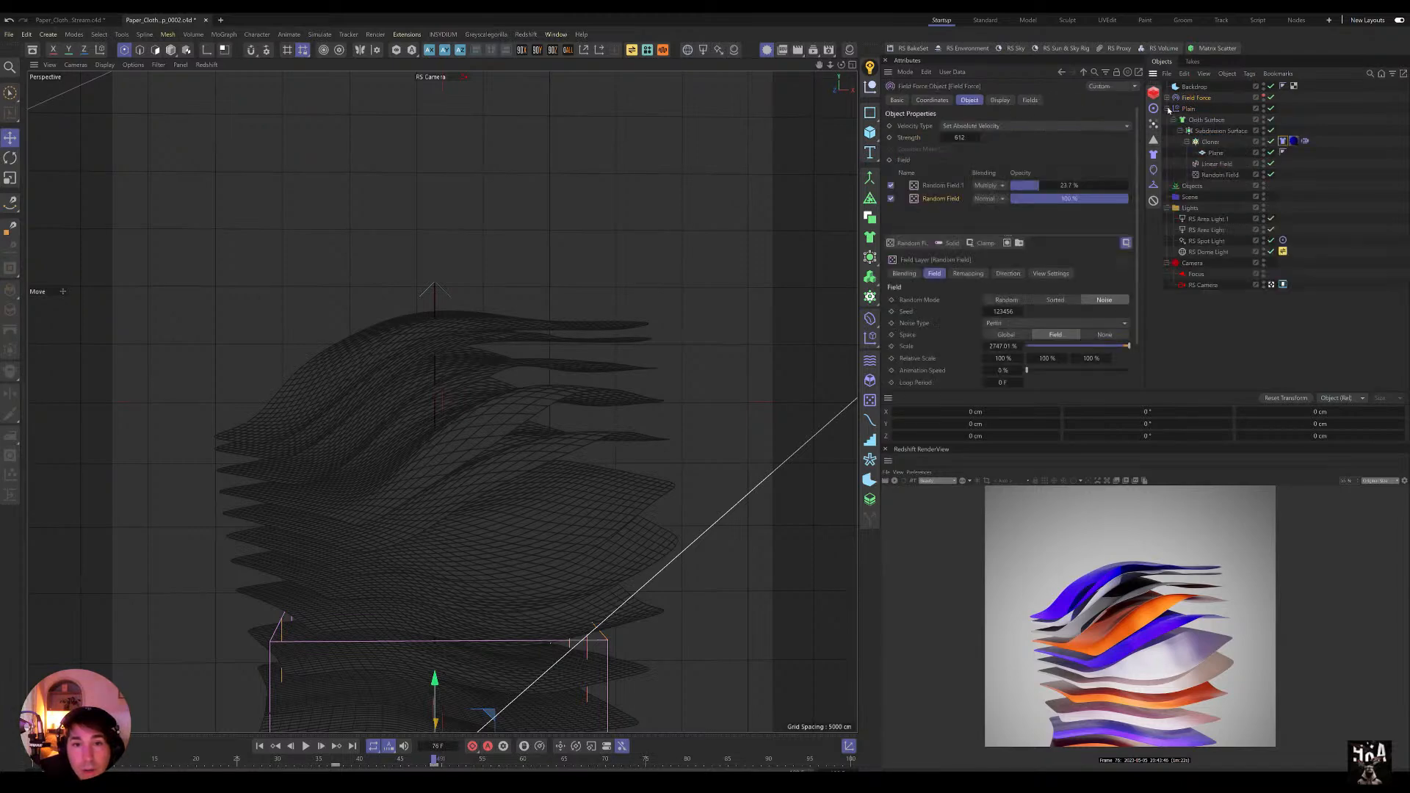
shift+click(1203, 175)
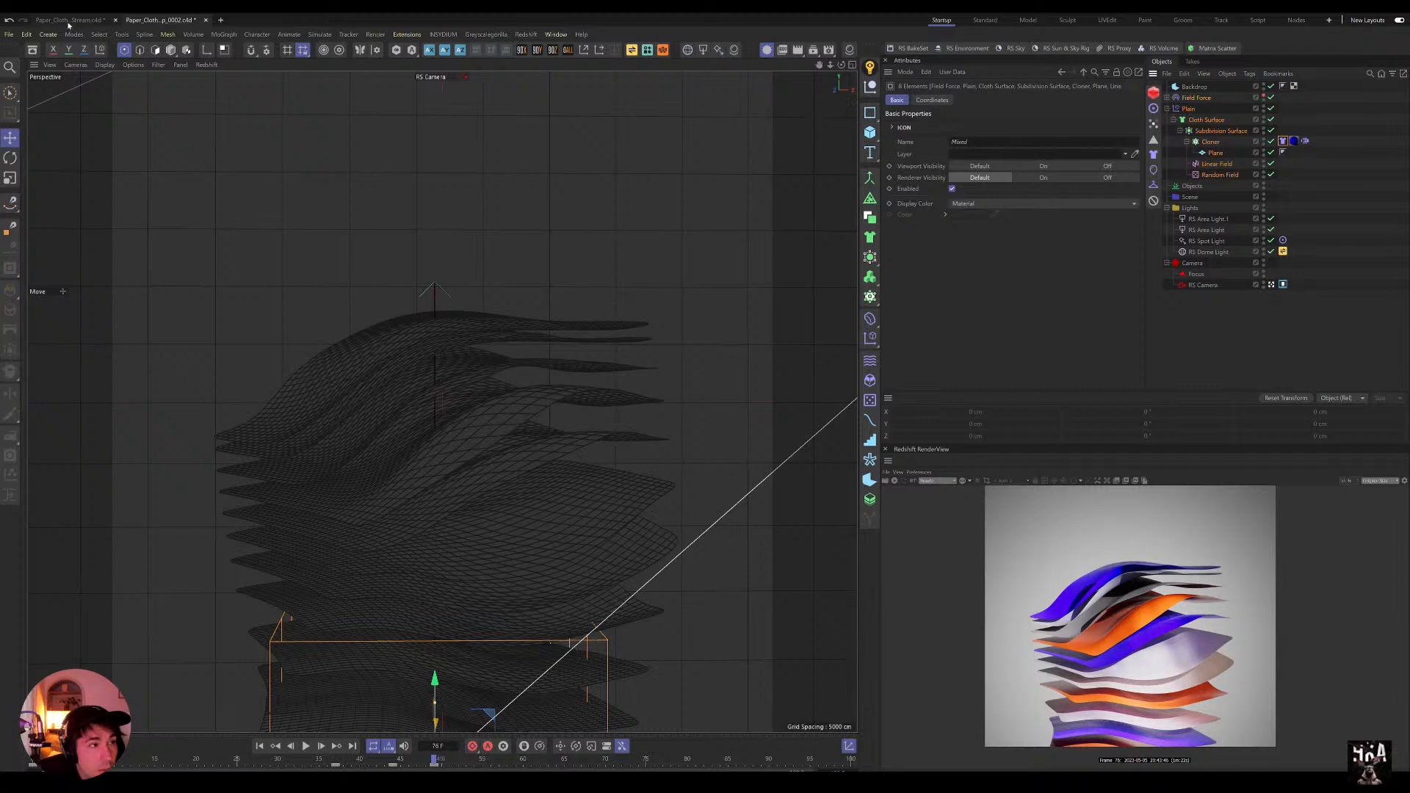
Step: Switch to the Paper_Cloth Stream scene and preview it with a live render and playback from the first frame
click(70, 21)
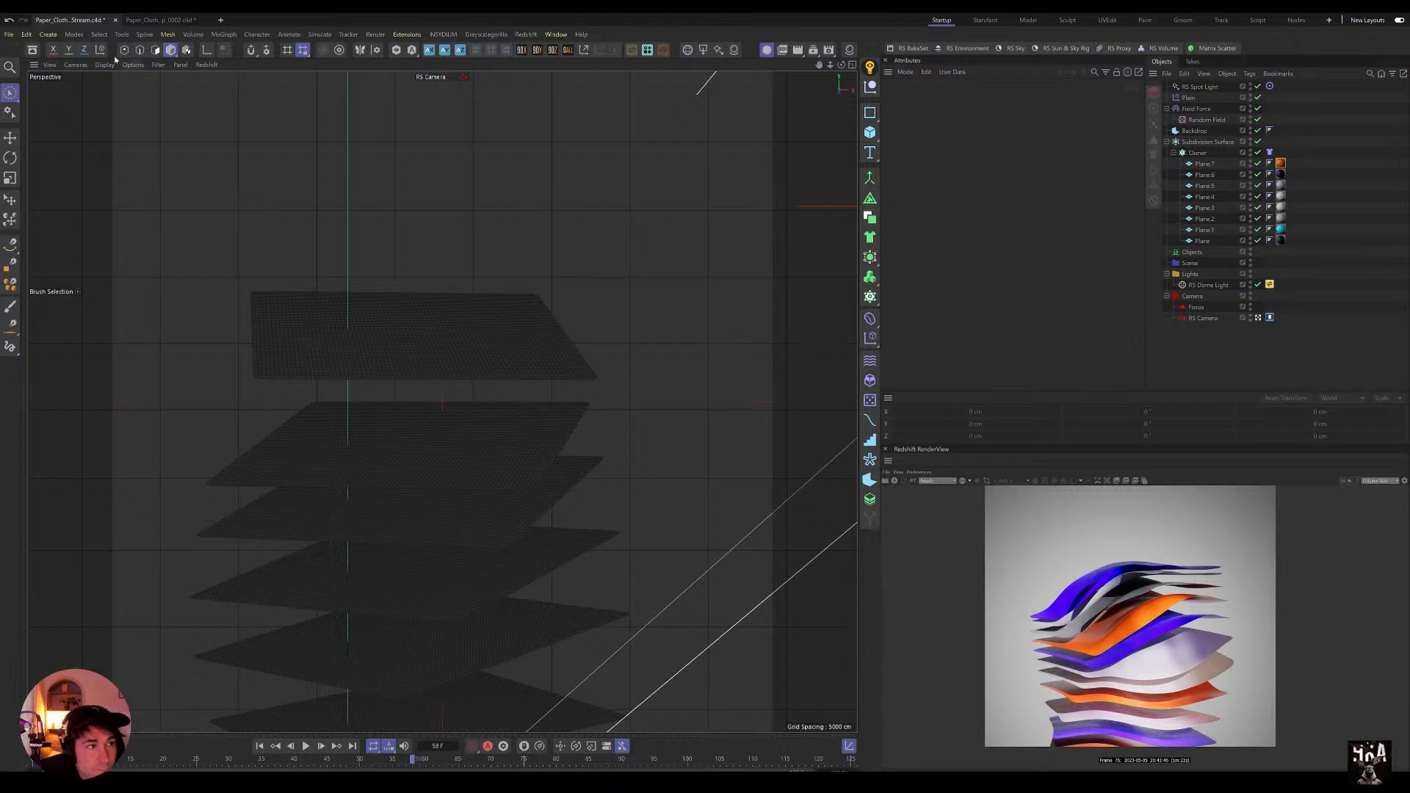
click(894, 480)
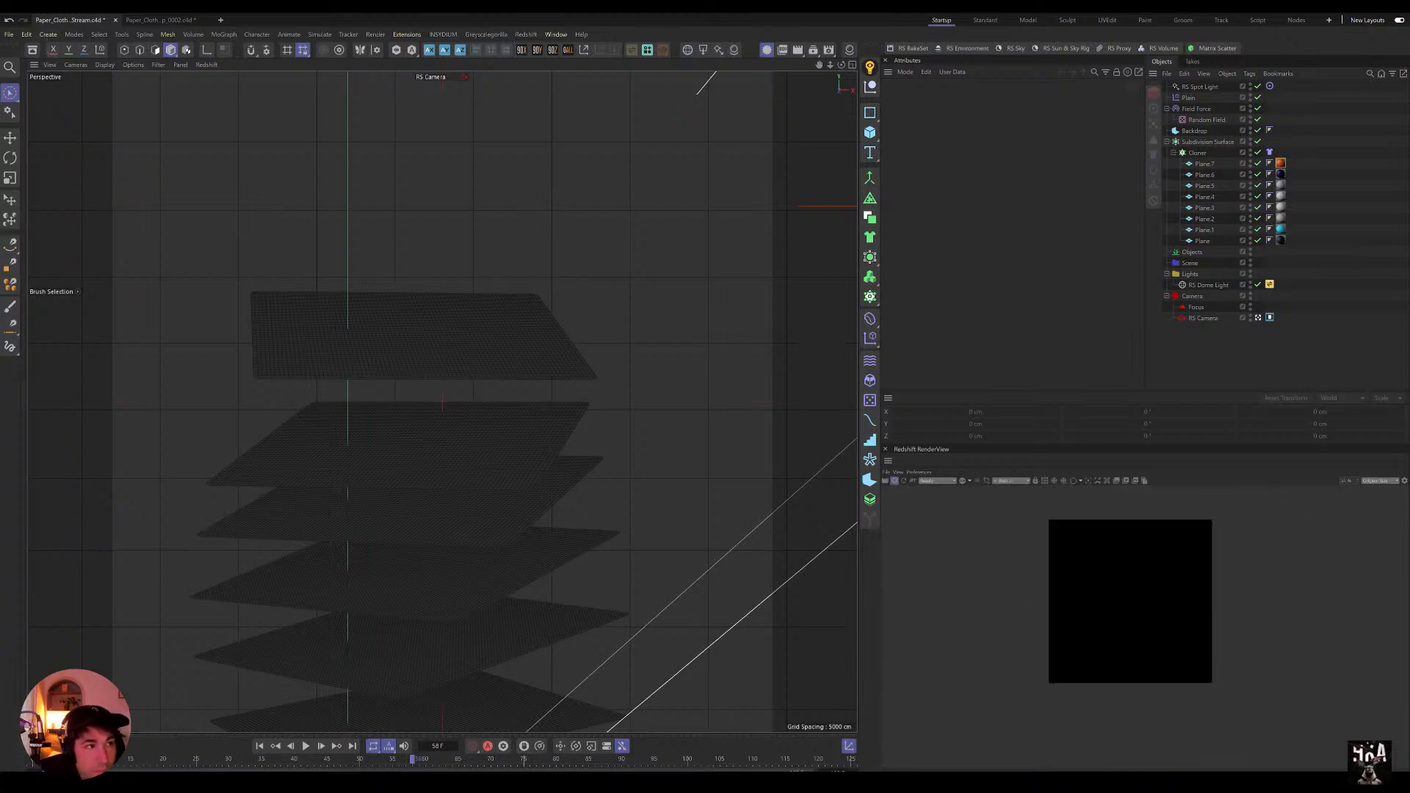
click(259, 746)
click(306, 746)
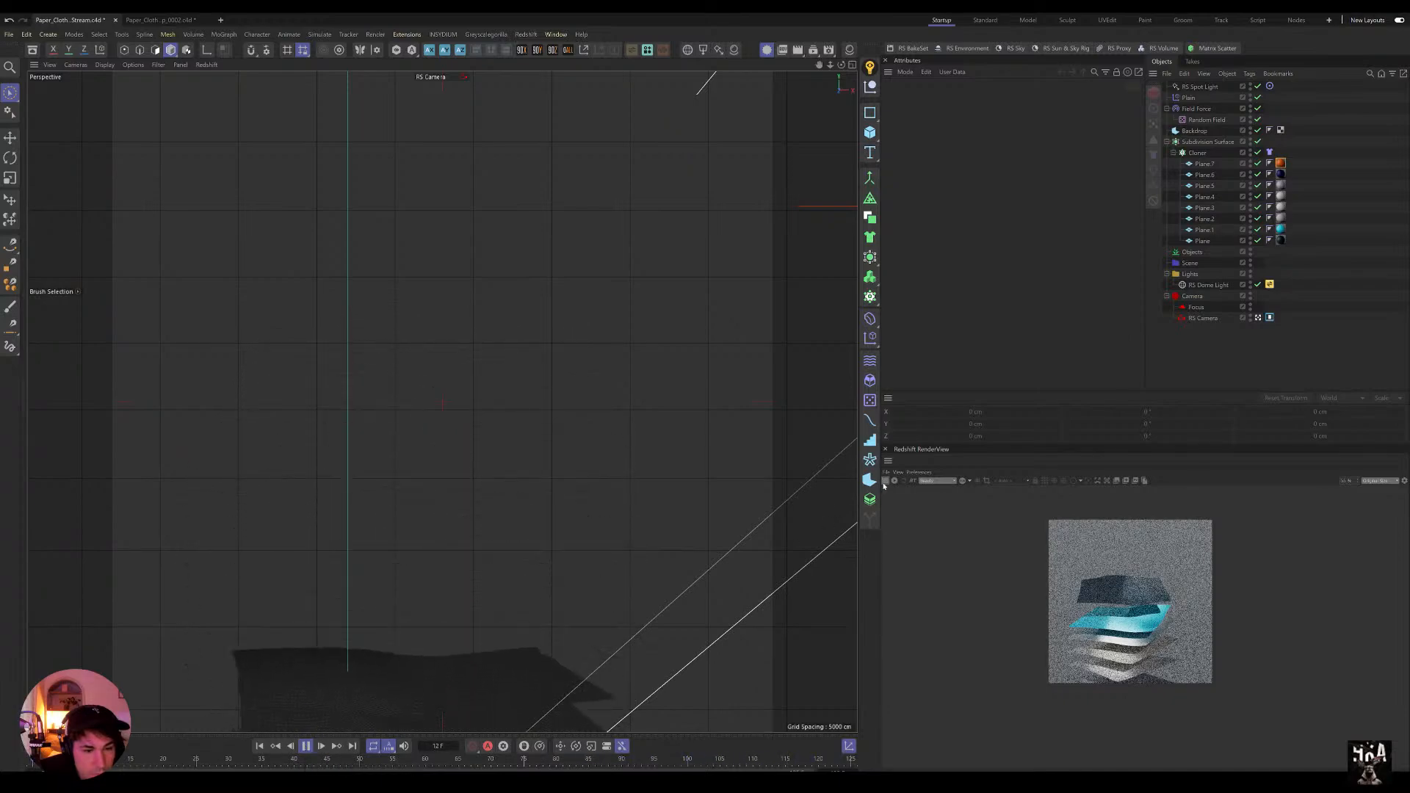
Step: Try a viewport subdivision level of 1 on the Subdivision Surface and return it to 2
click(1190, 141)
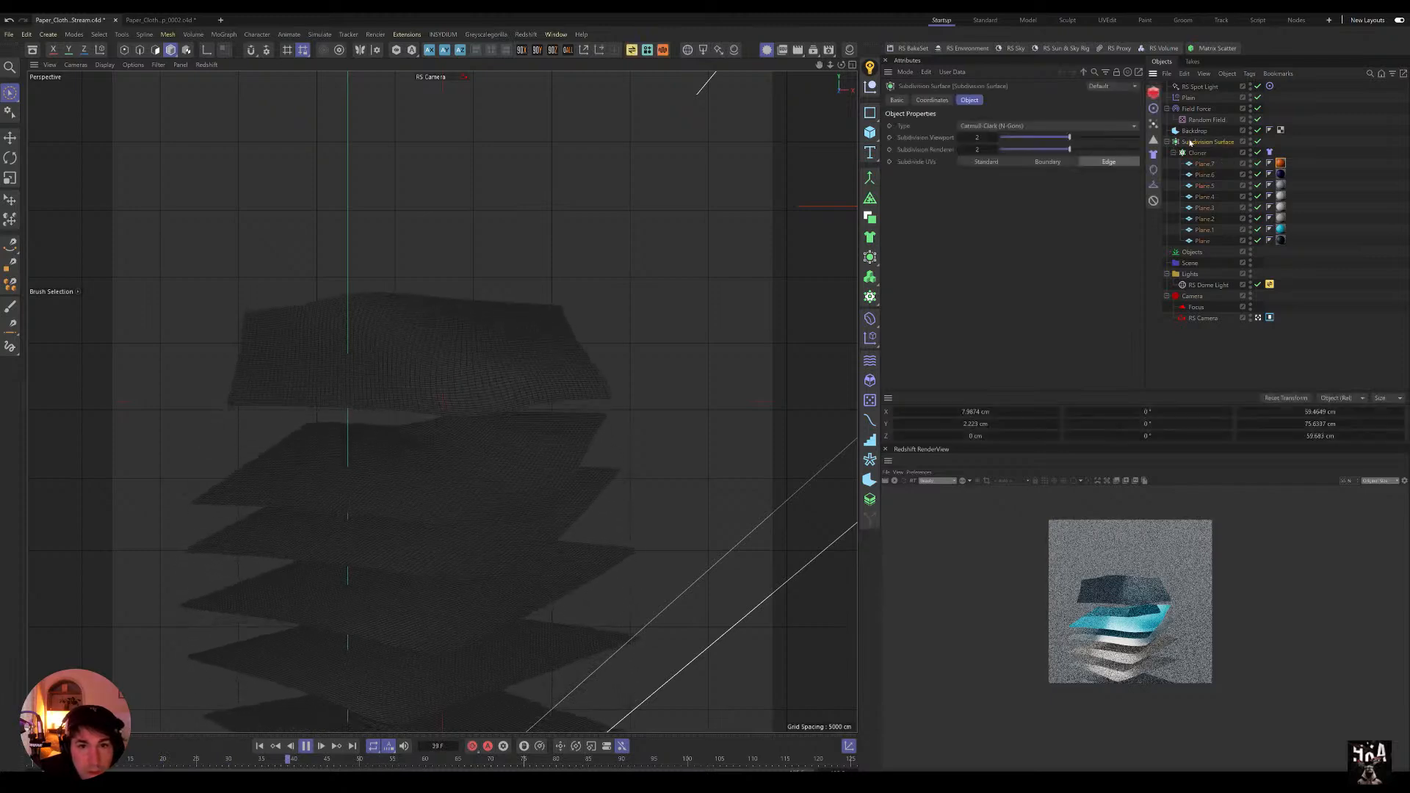
drag(1053, 140, 1036, 138)
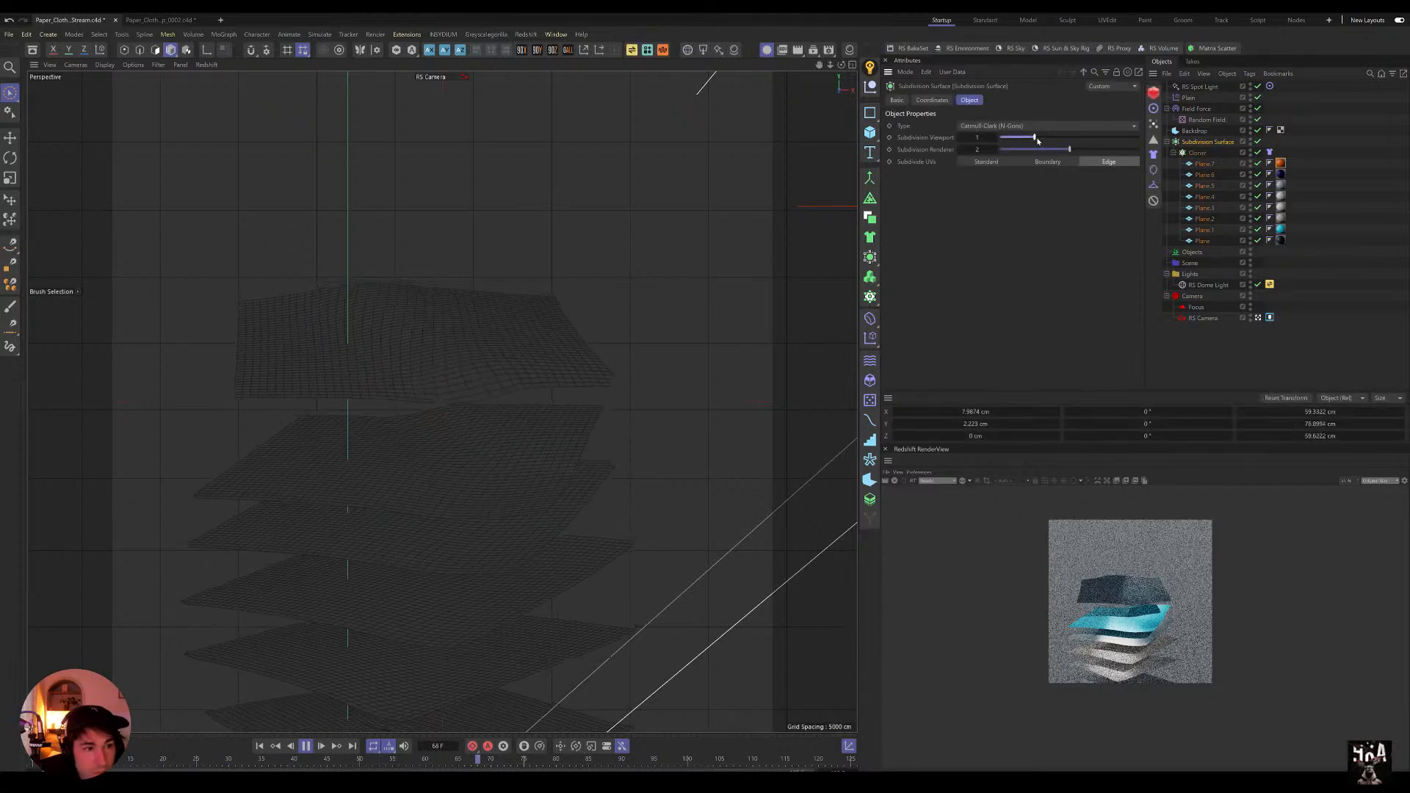
click(1069, 137)
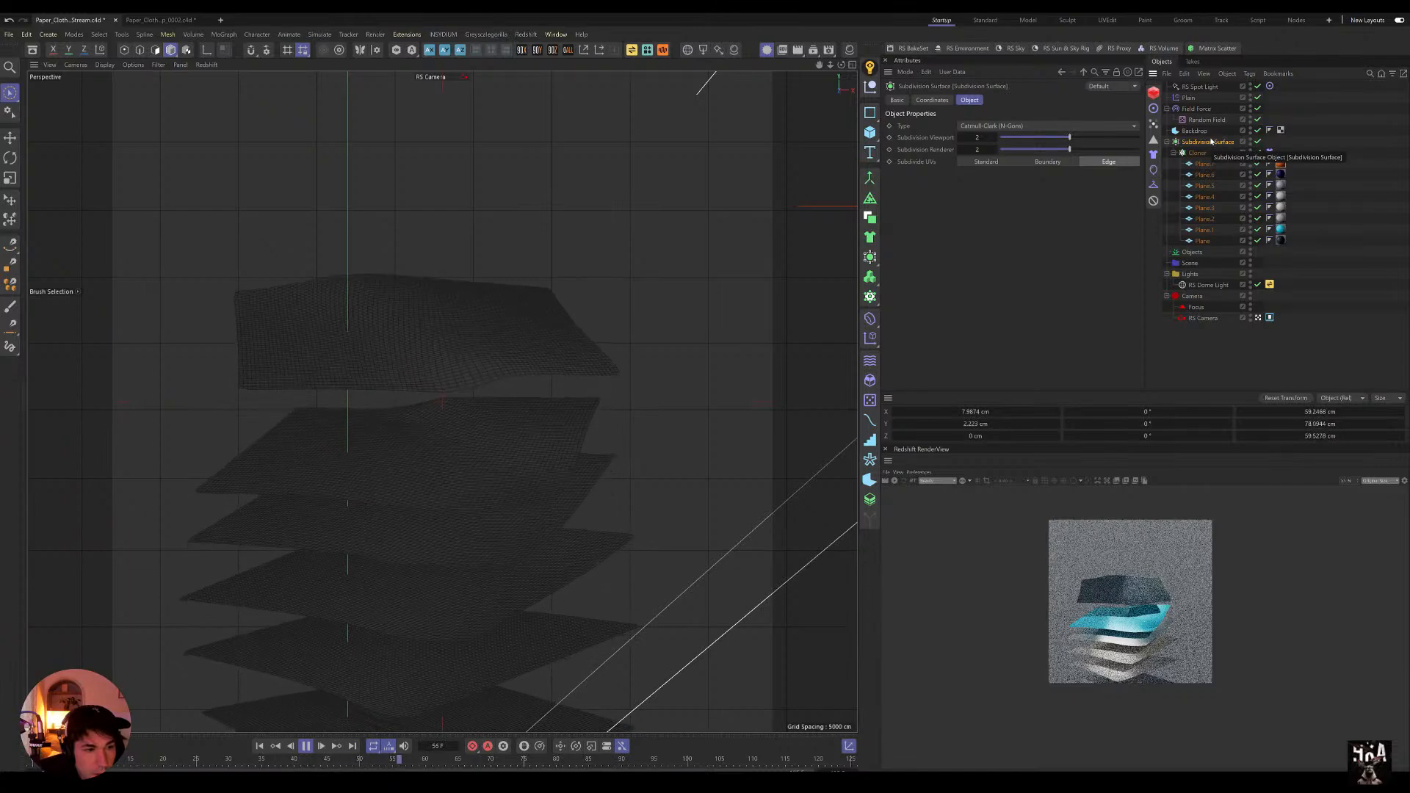
Step: Wrap the Subdivision Surface in a Cloth Surface with 0 subdivisions and a thickness of 0.24 cm
alt+click(869, 237)
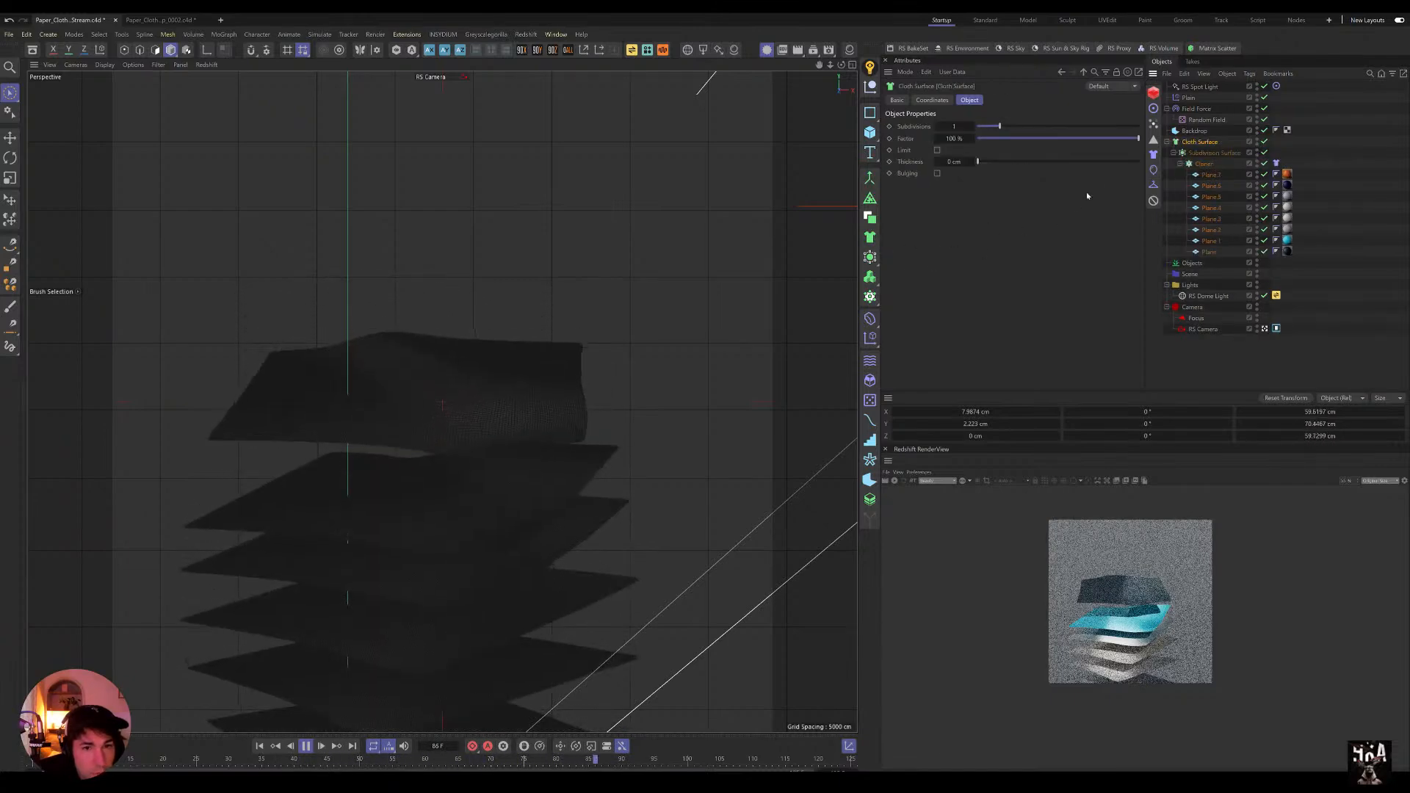
click(977, 126)
drag(978, 162, 1017, 163)
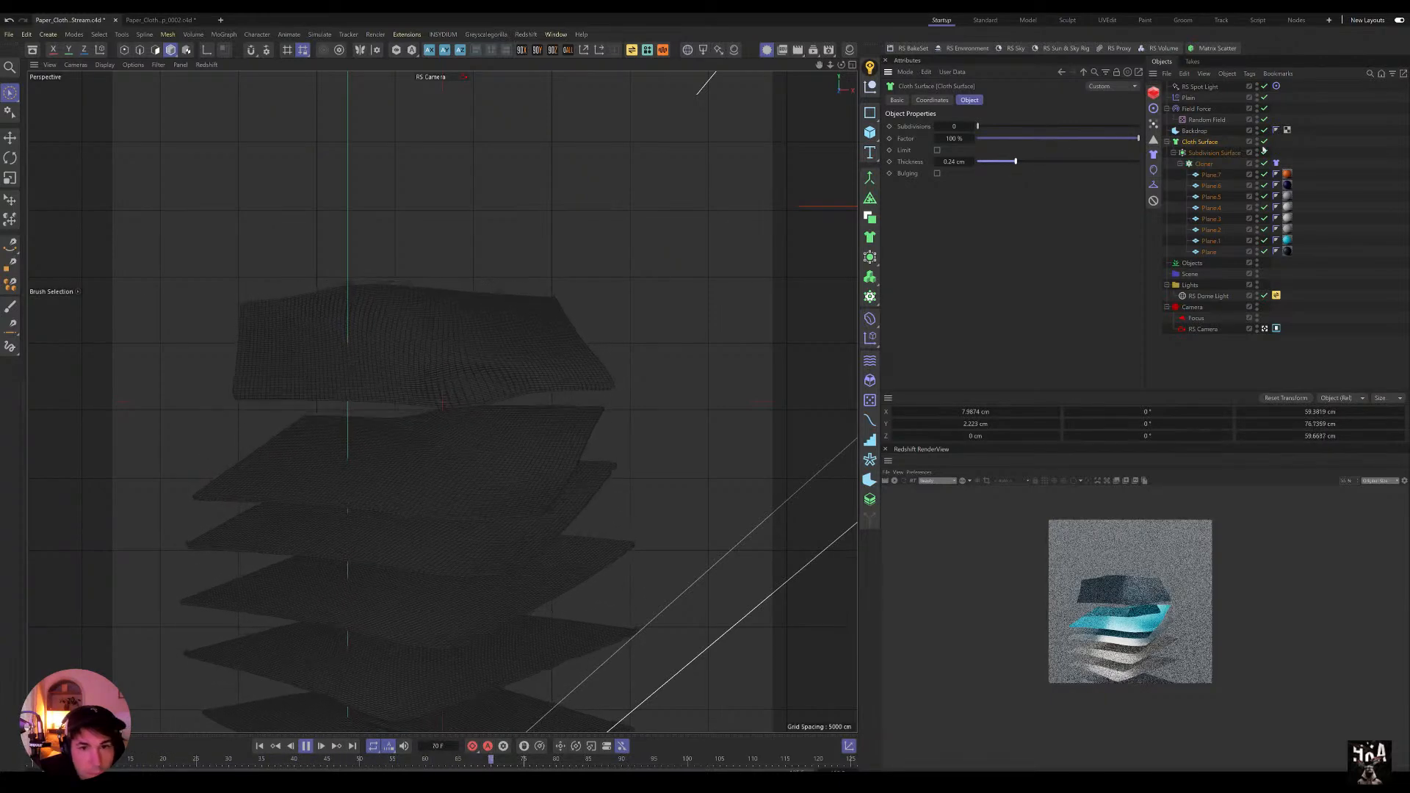
Step: Raise the Cloner's count to 13 while the simulation plays and bring it back down to 10
click(1201, 165)
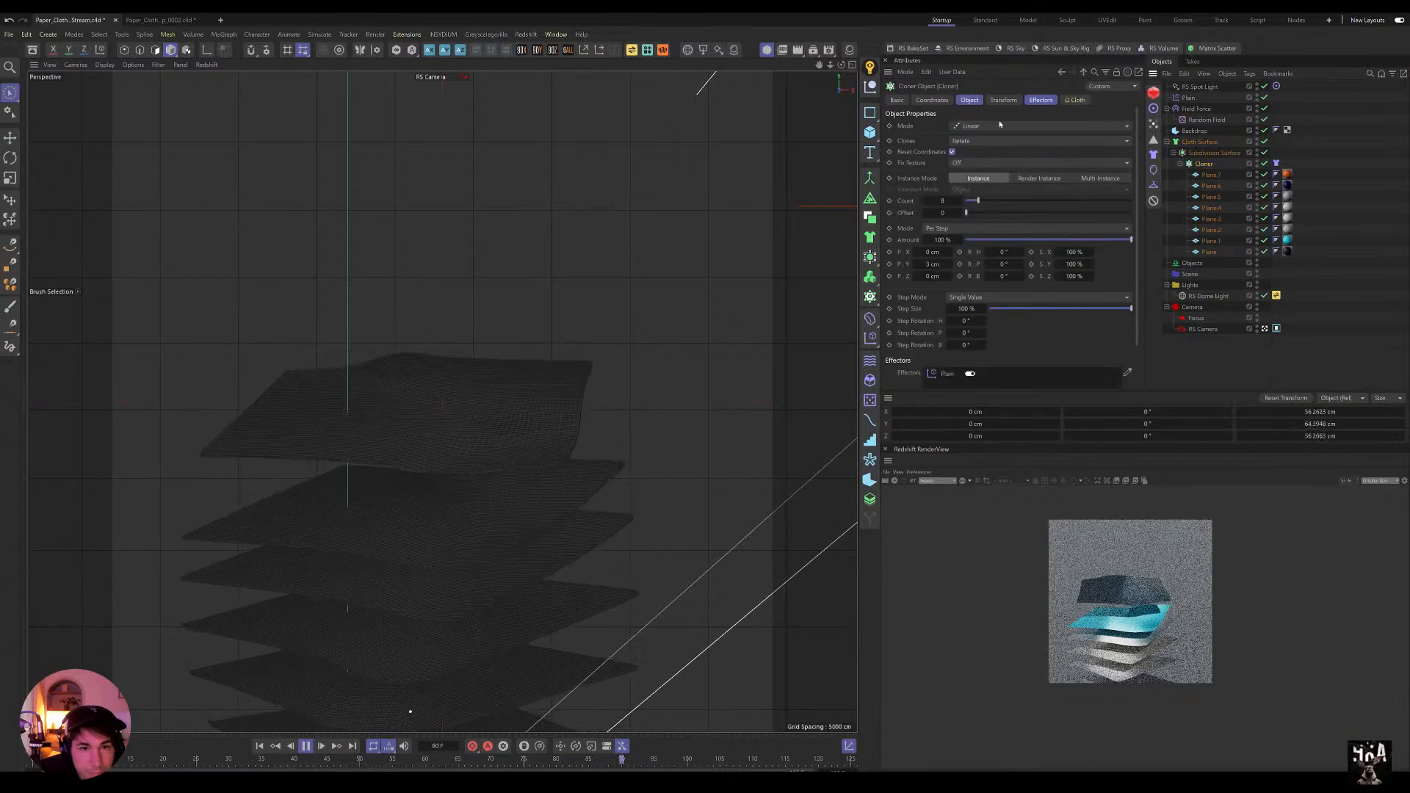
click(960, 200)
click(959, 200)
click(960, 201)
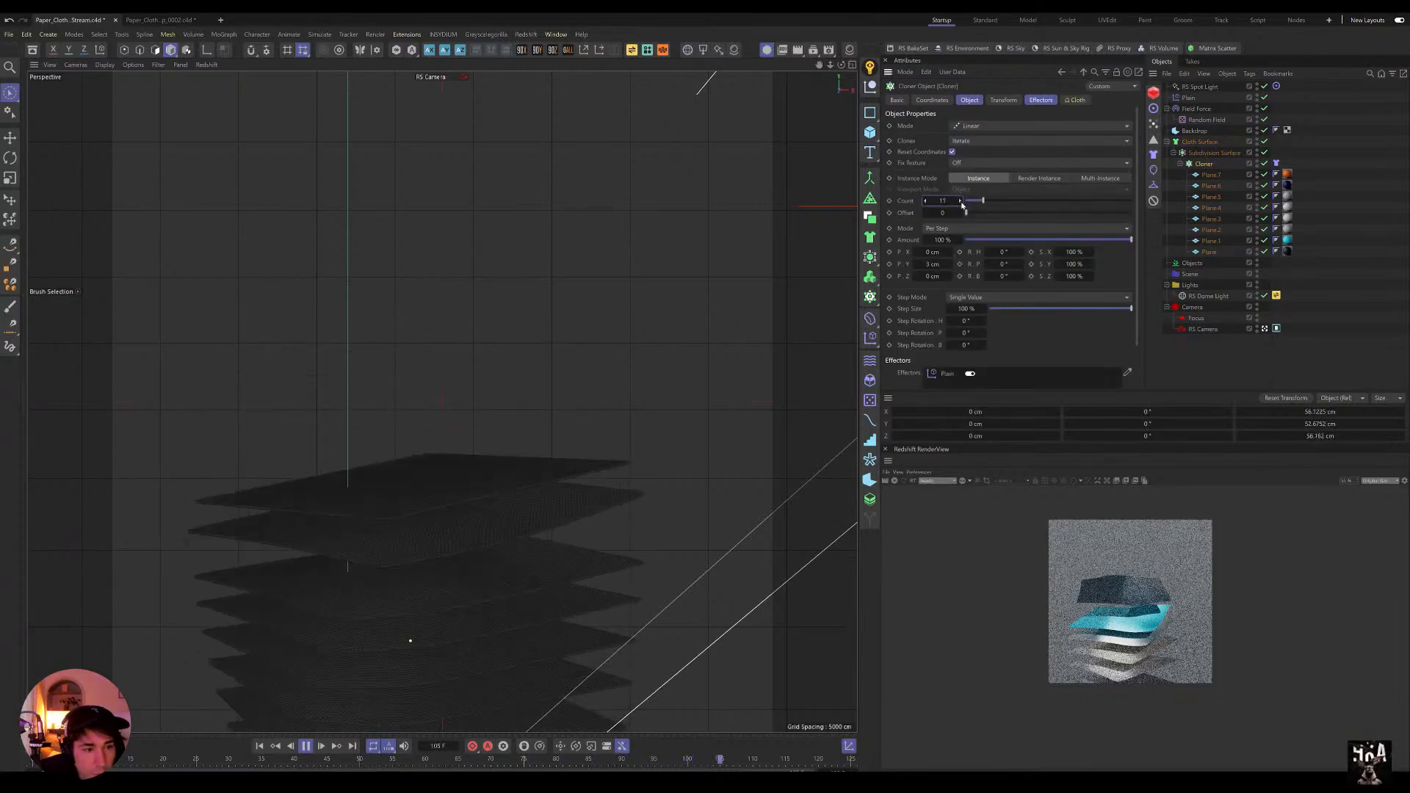
click(960, 201)
click(959, 201)
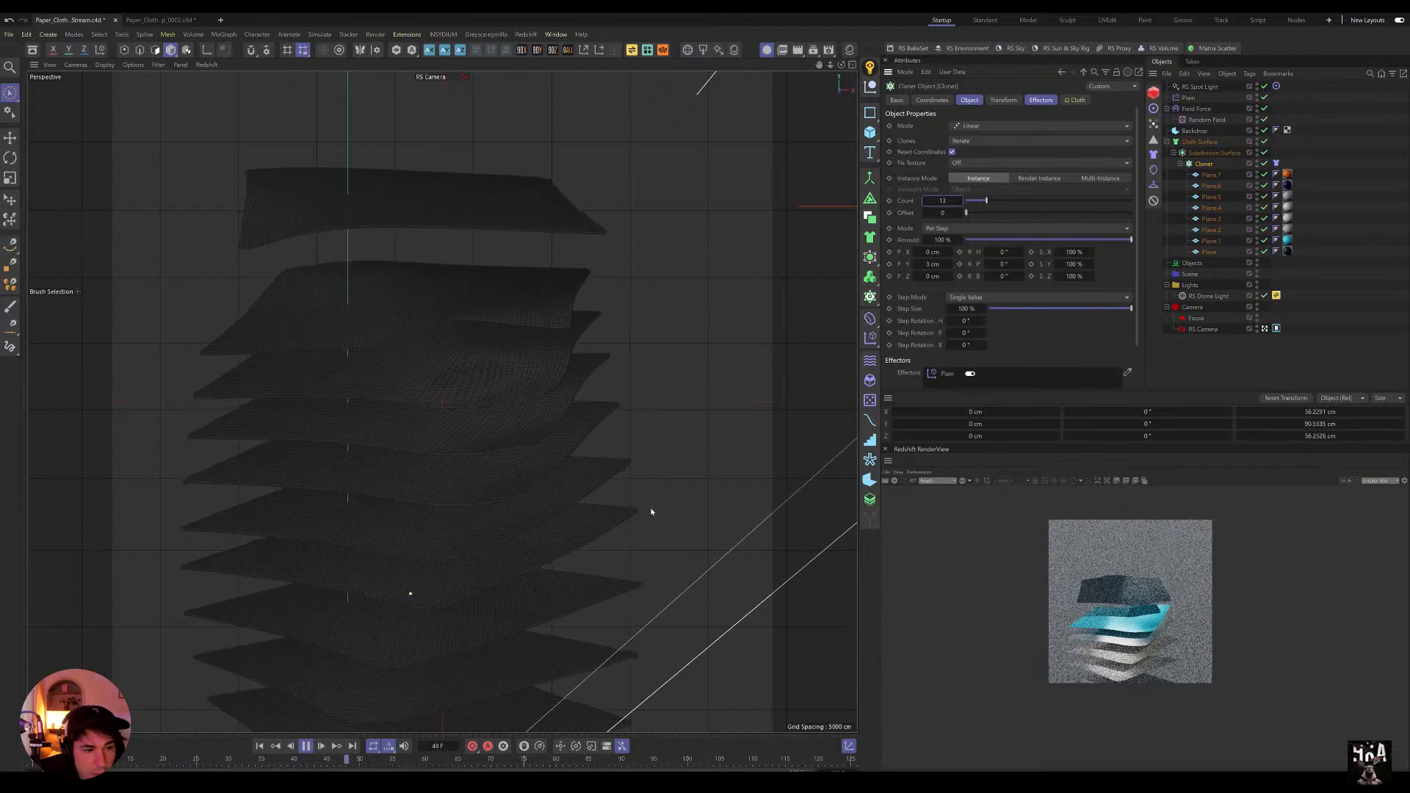
click(923, 204)
click(924, 204)
click(924, 204)
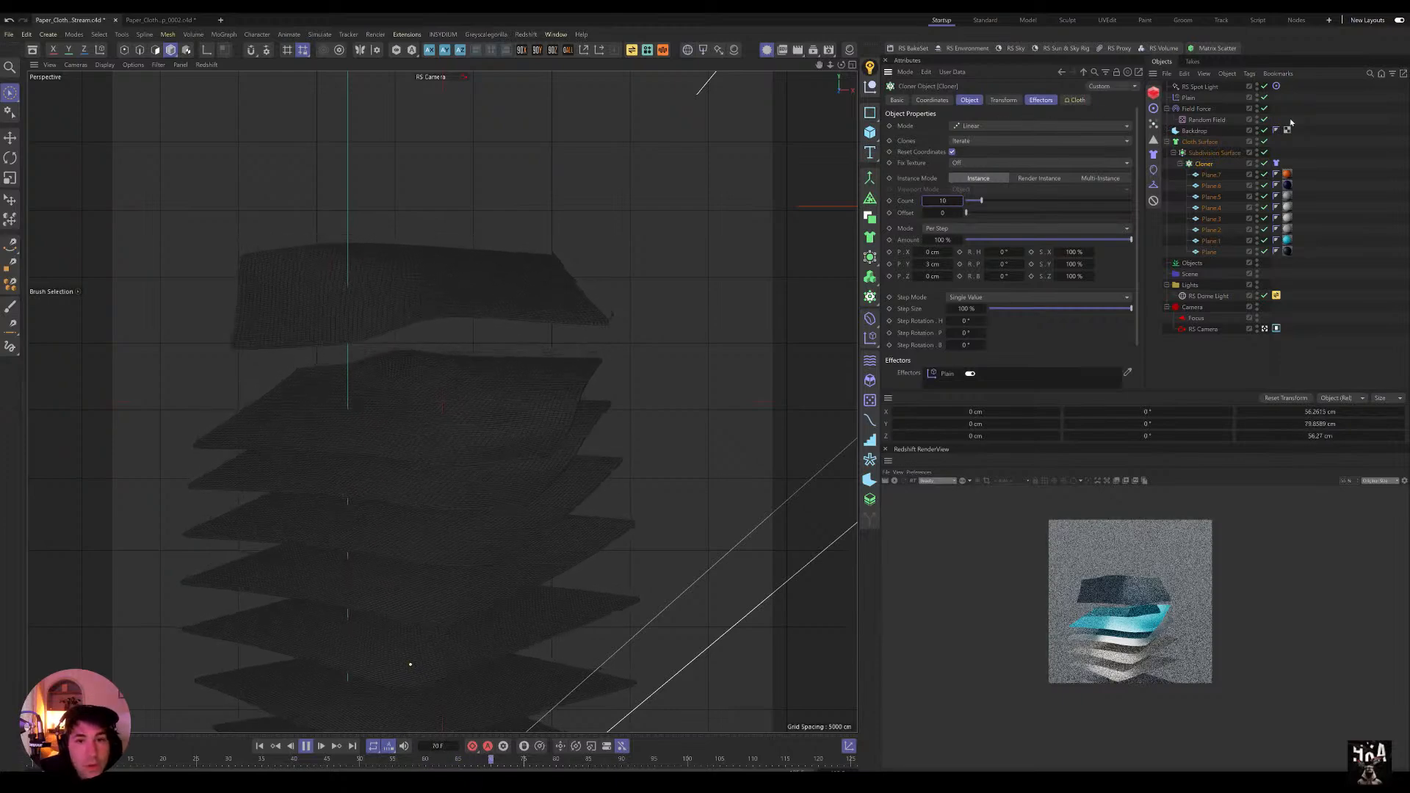
Step: Set the bendiness in the Cloner's Cloth tag to 3000
click(1276, 163)
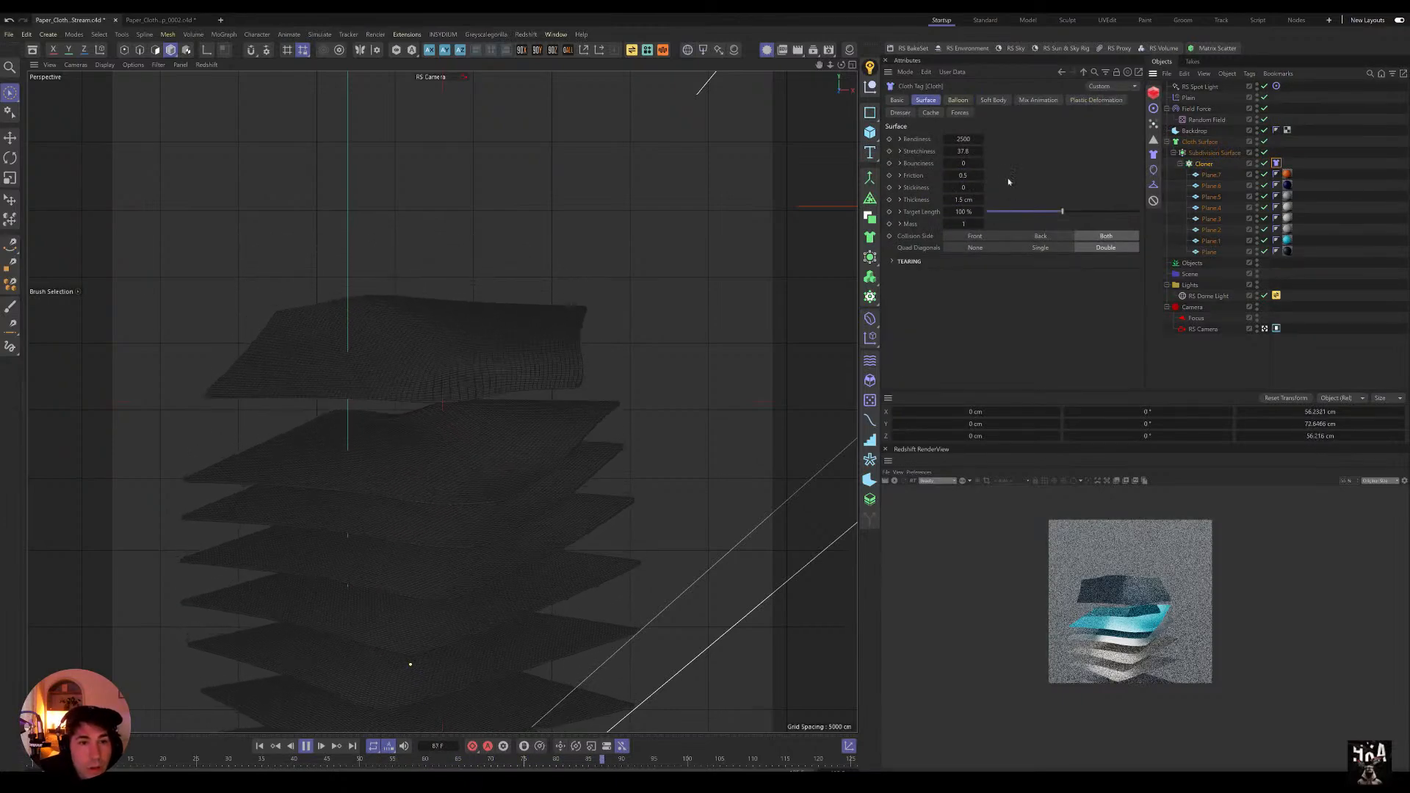
click(969, 140)
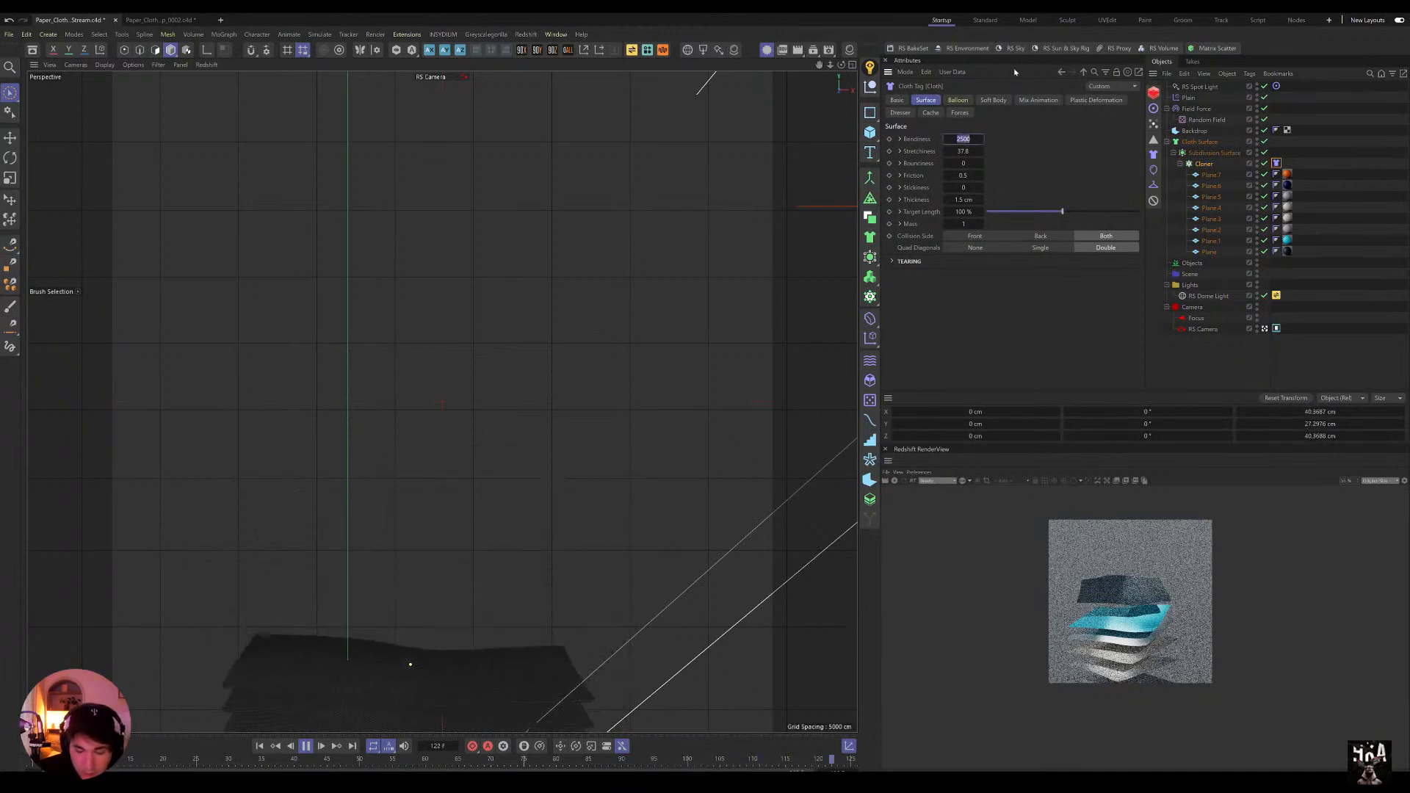
text(300)
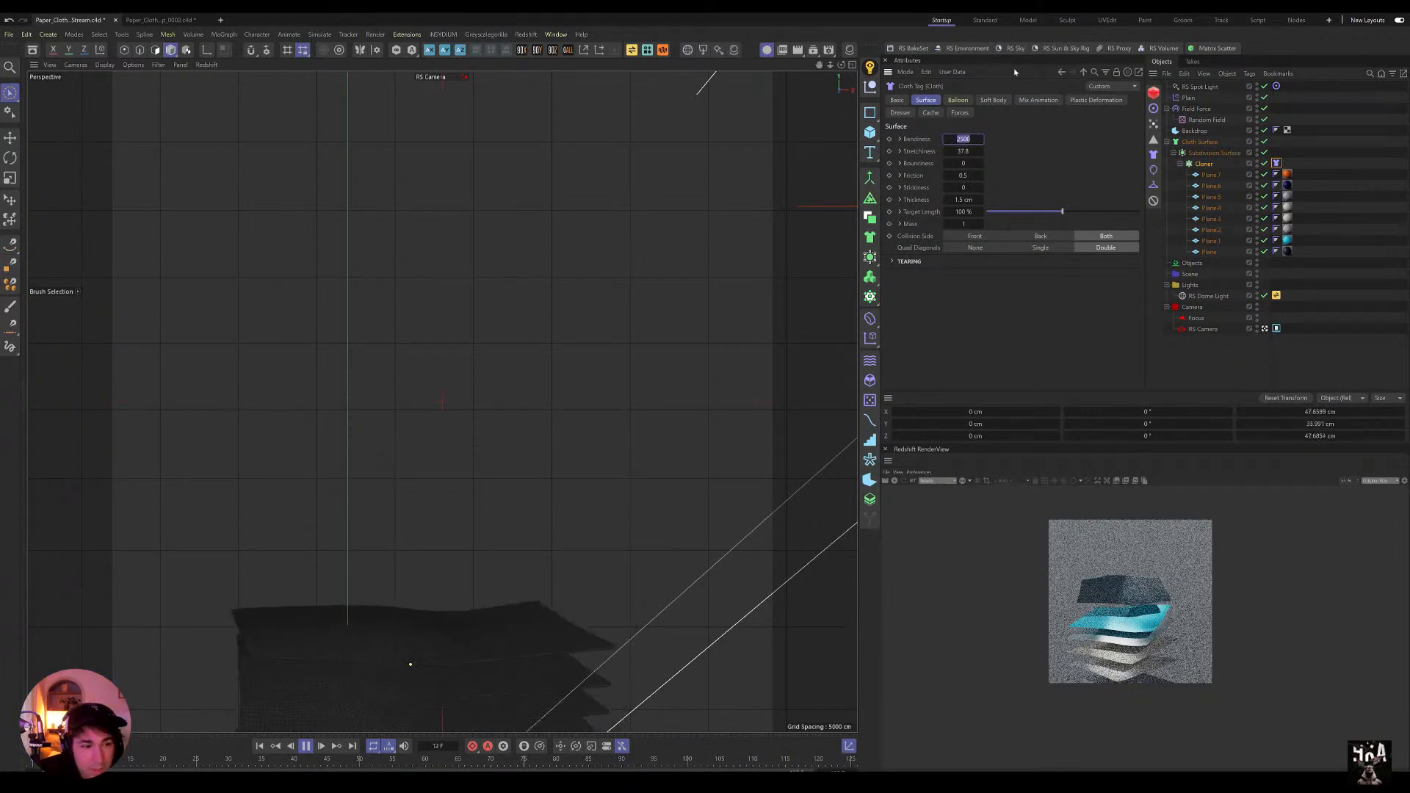
text(0)
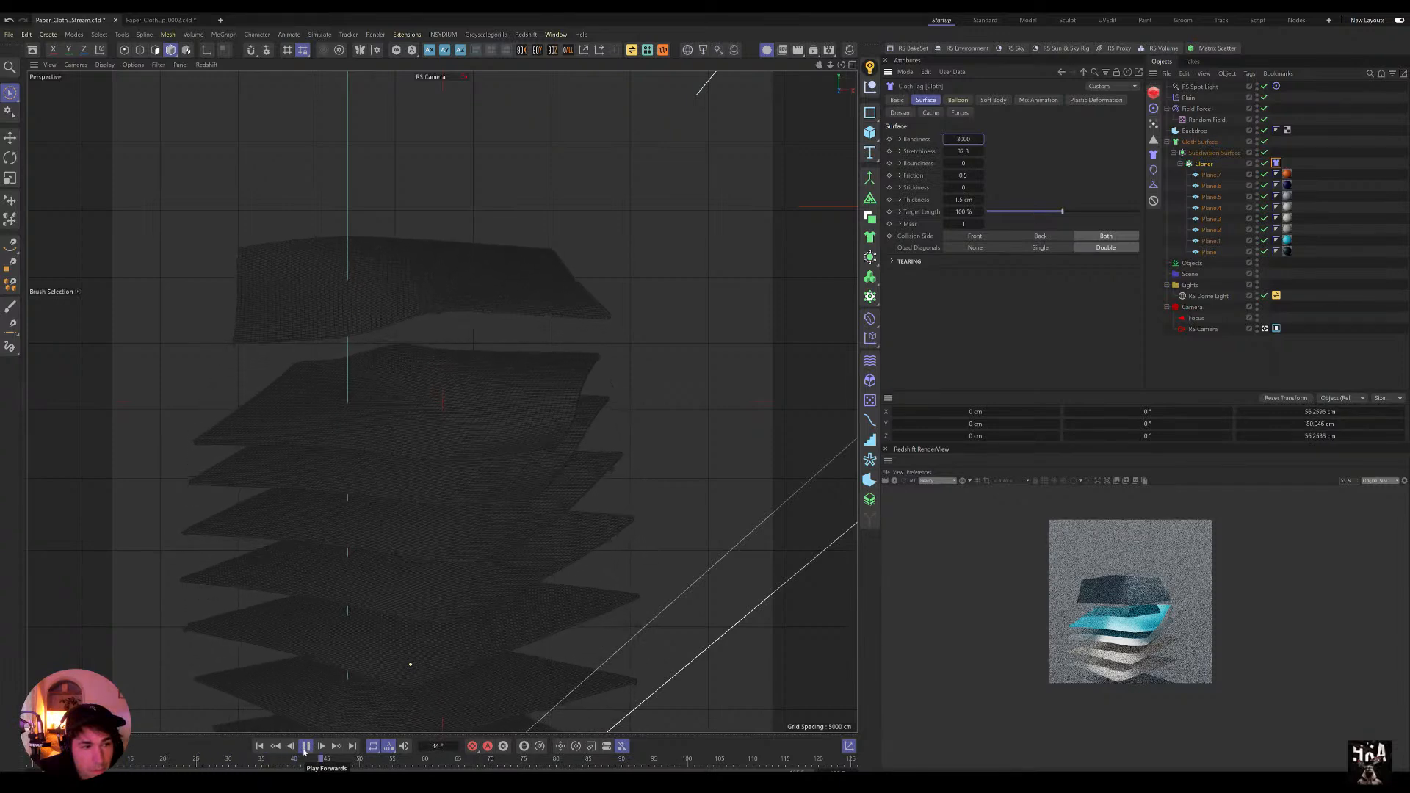
Step: Reshape the remapping contour curve of the Plain effector's Step field and replay the simulation from the start
click(1213, 155)
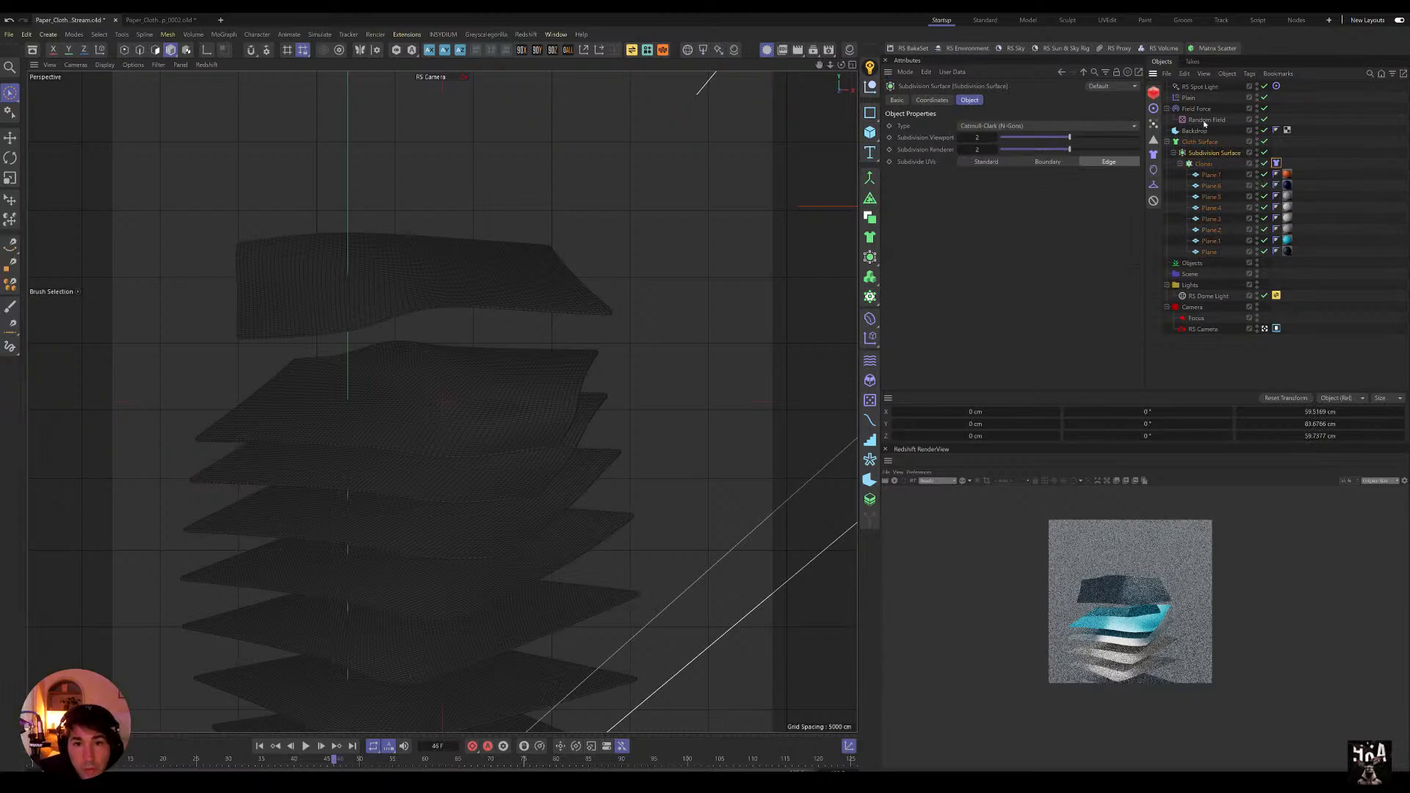
click(1189, 98)
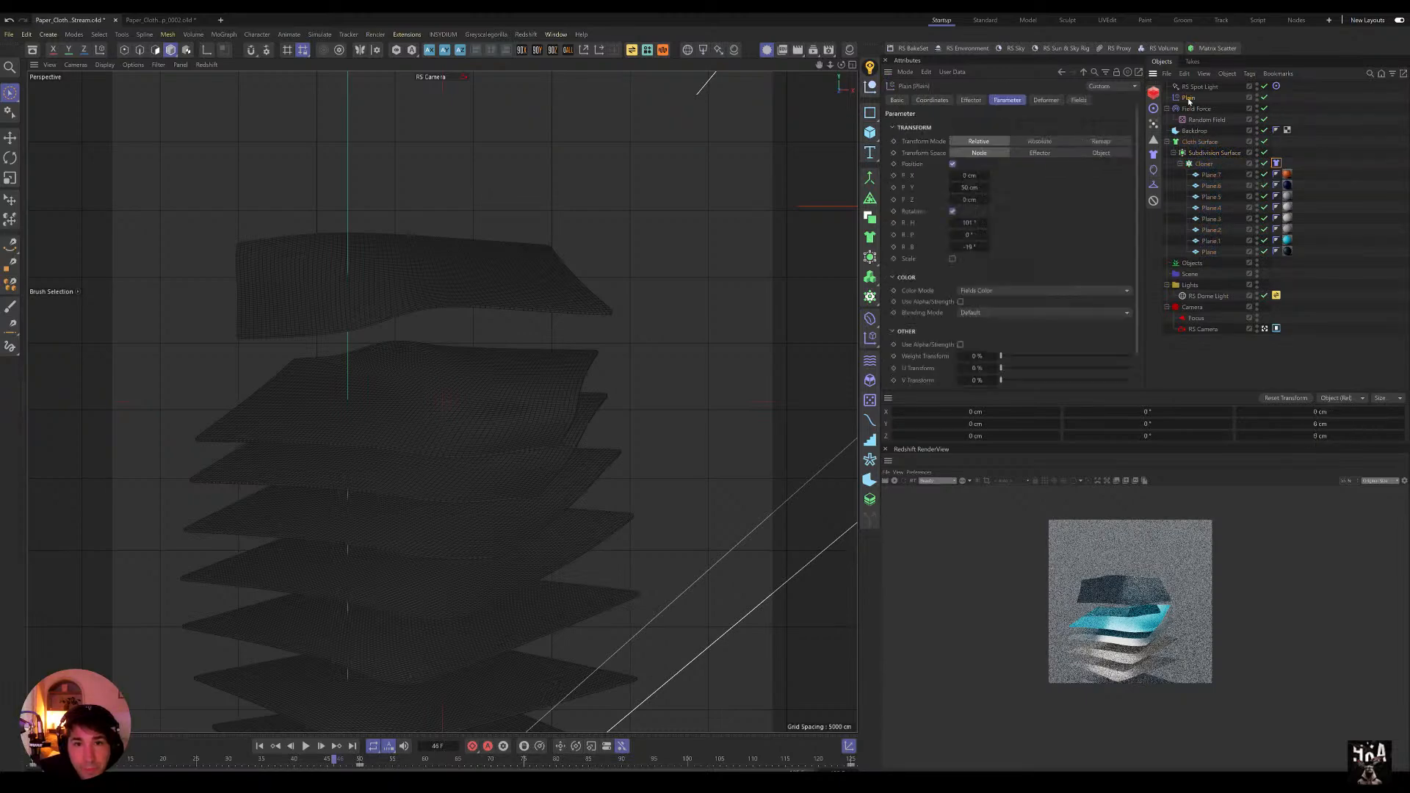
click(1079, 101)
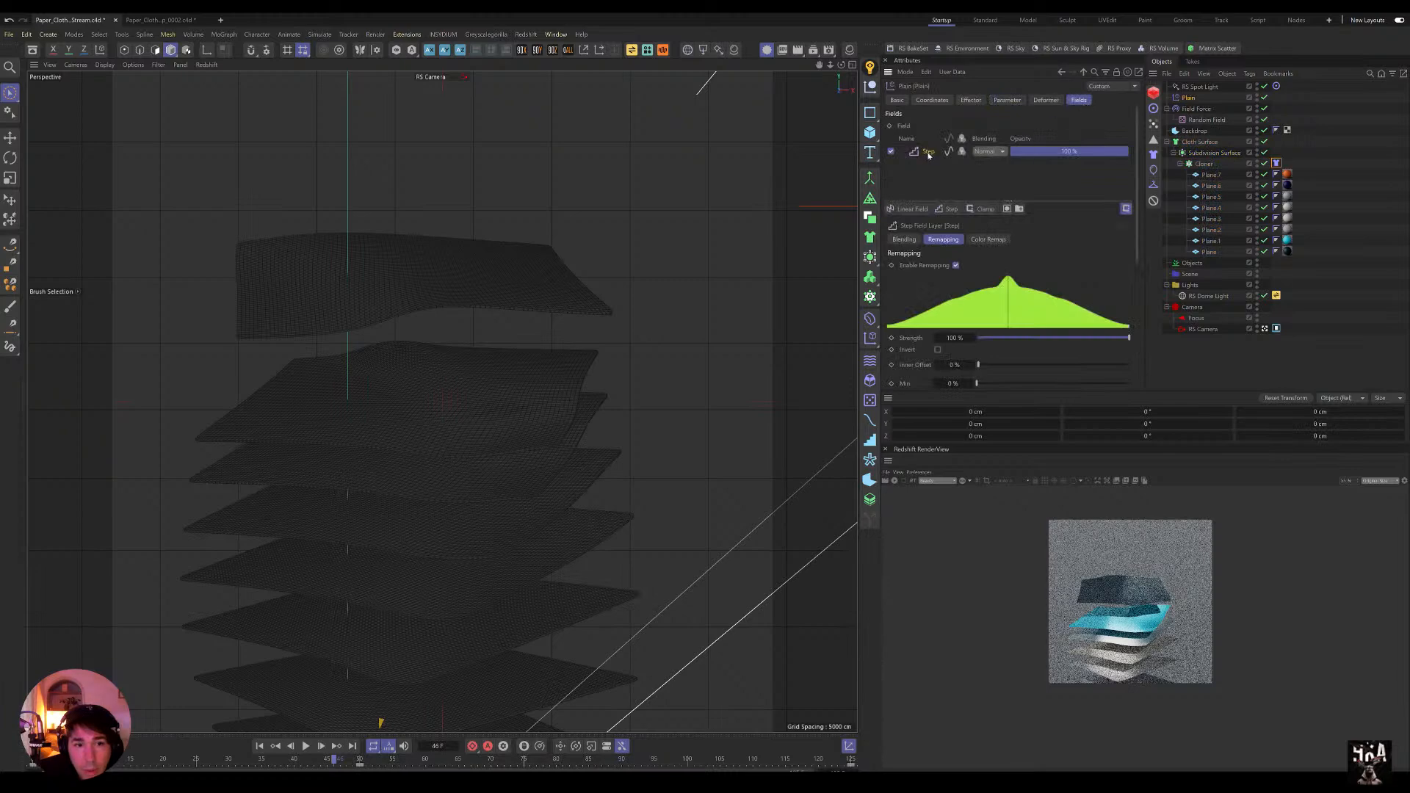
scroll(974, 365, down, 3)
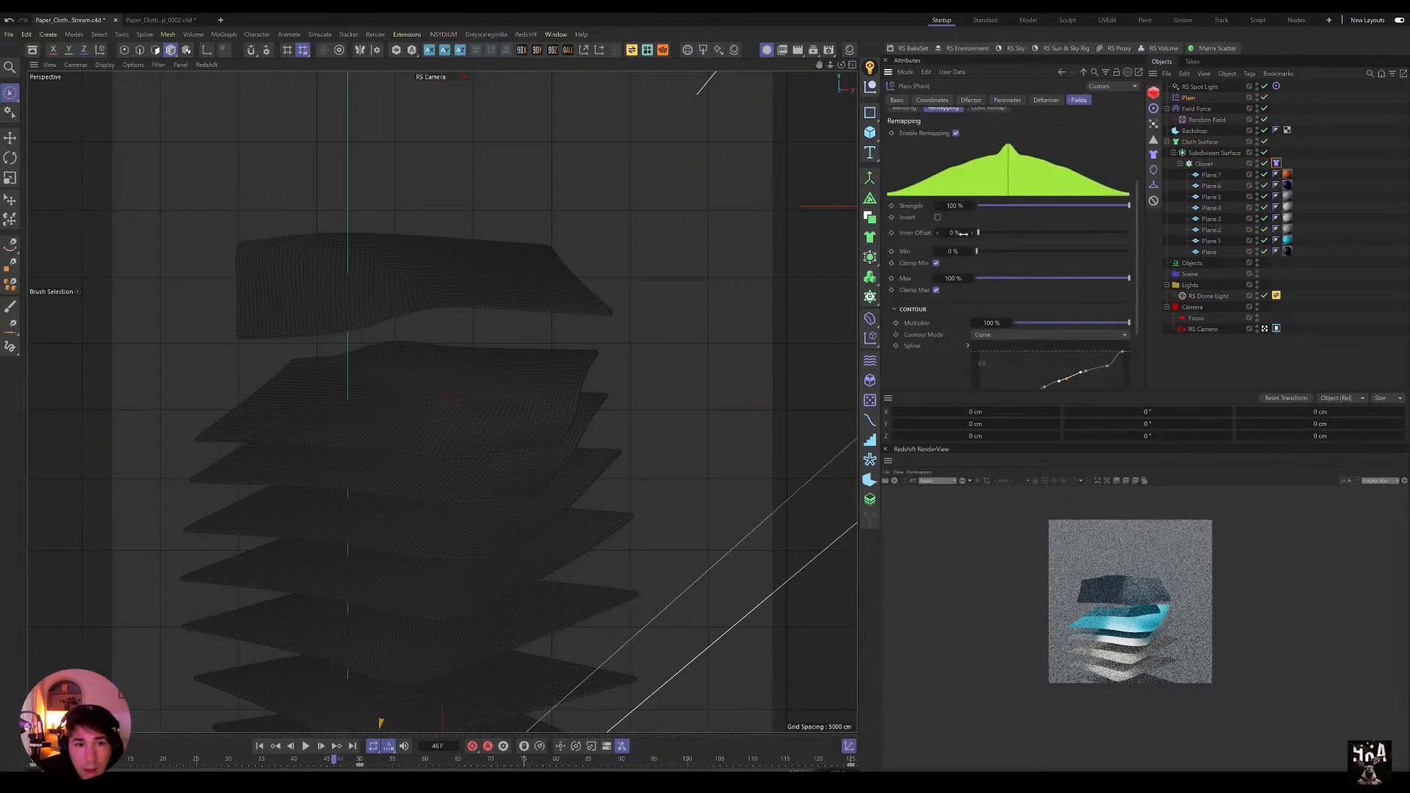
scroll(1028, 309, down, 2)
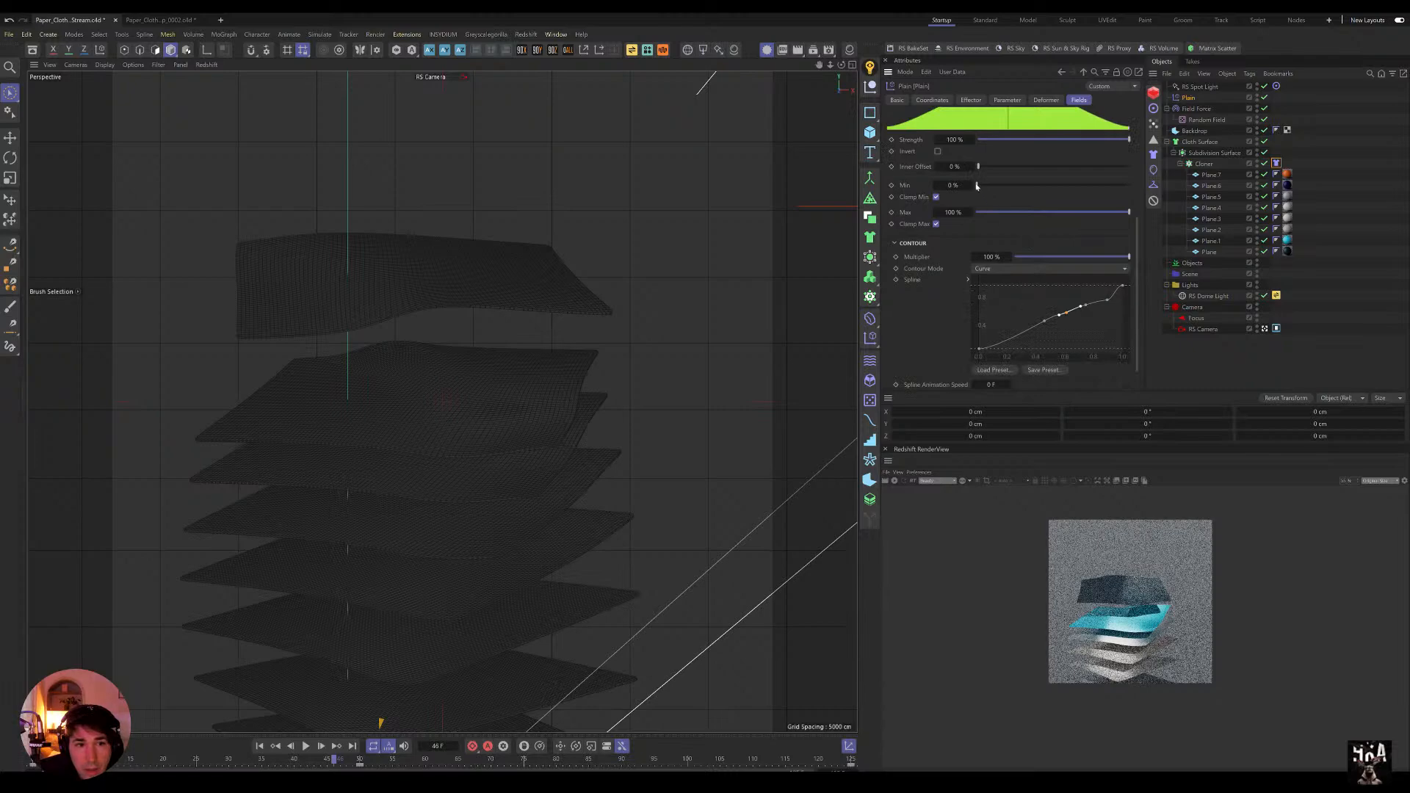
scroll(998, 228, down, 1)
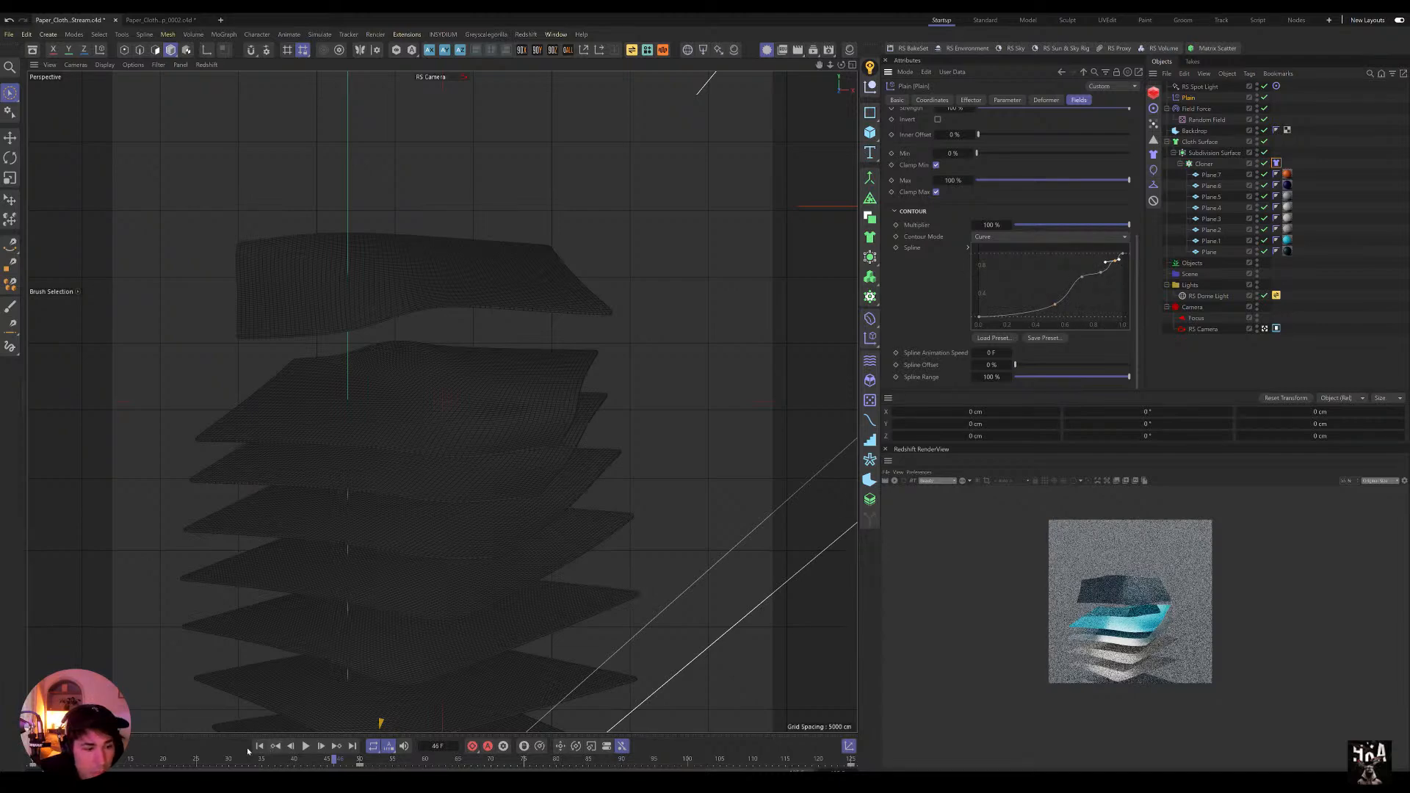
click(306, 745)
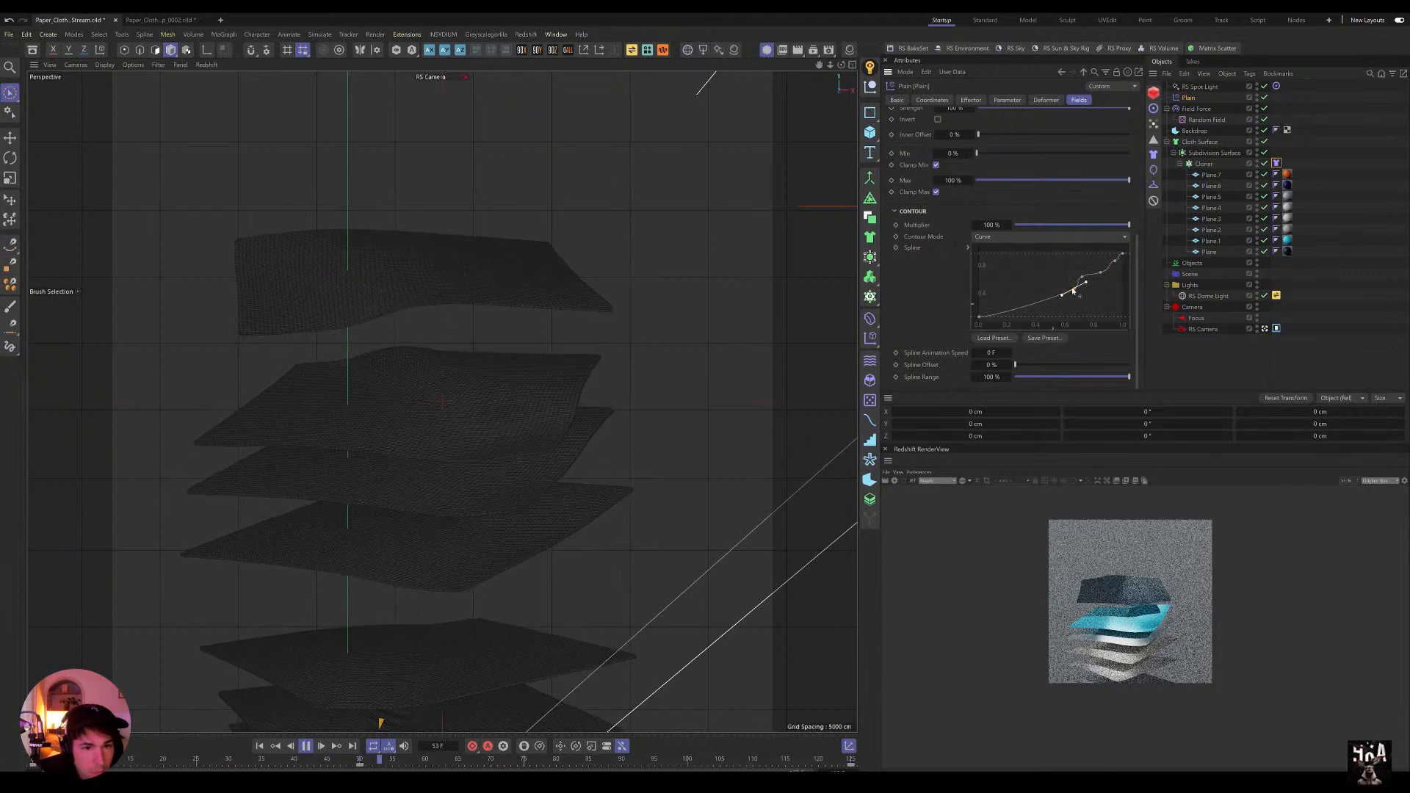
click(259, 746)
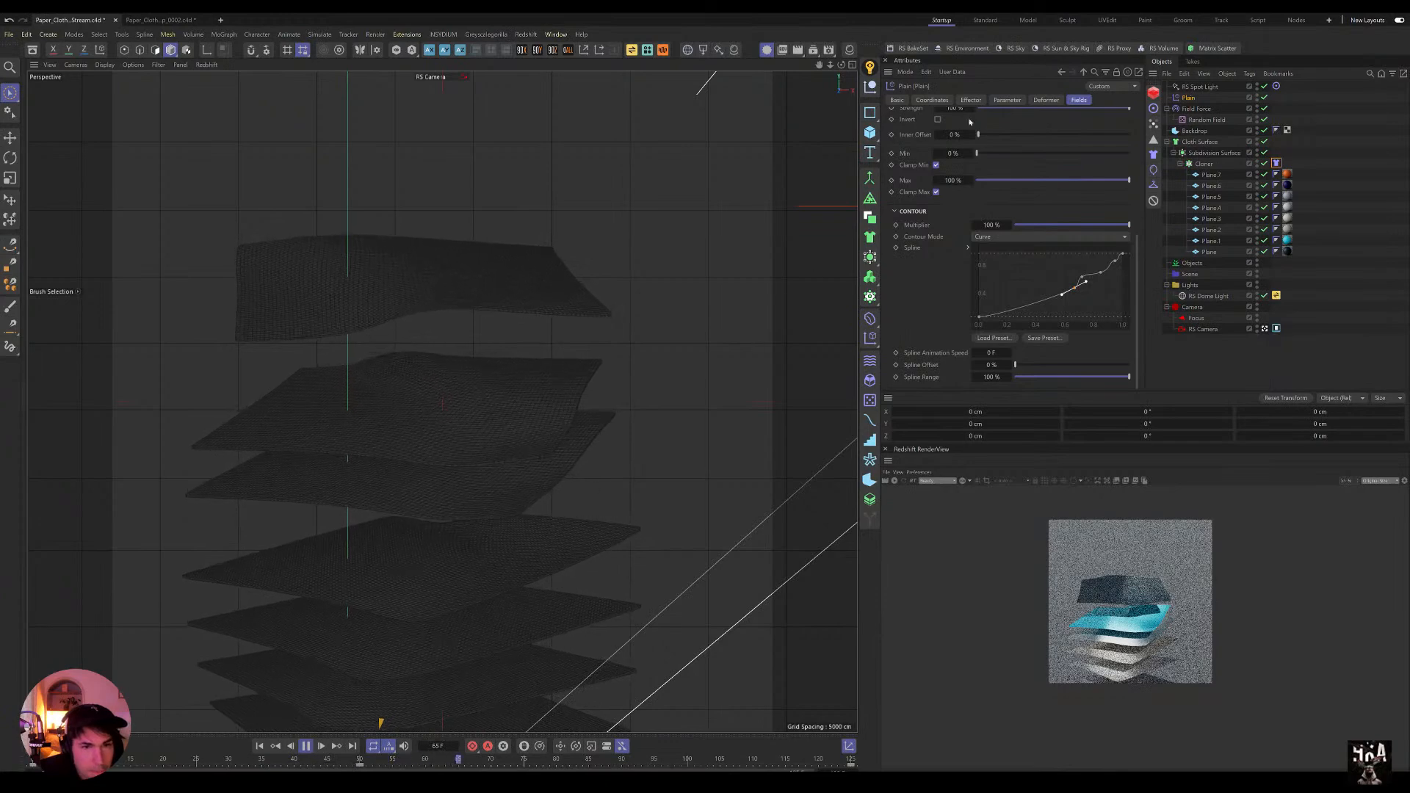
Step: Reduce the Cloner's count to 8
click(1204, 164)
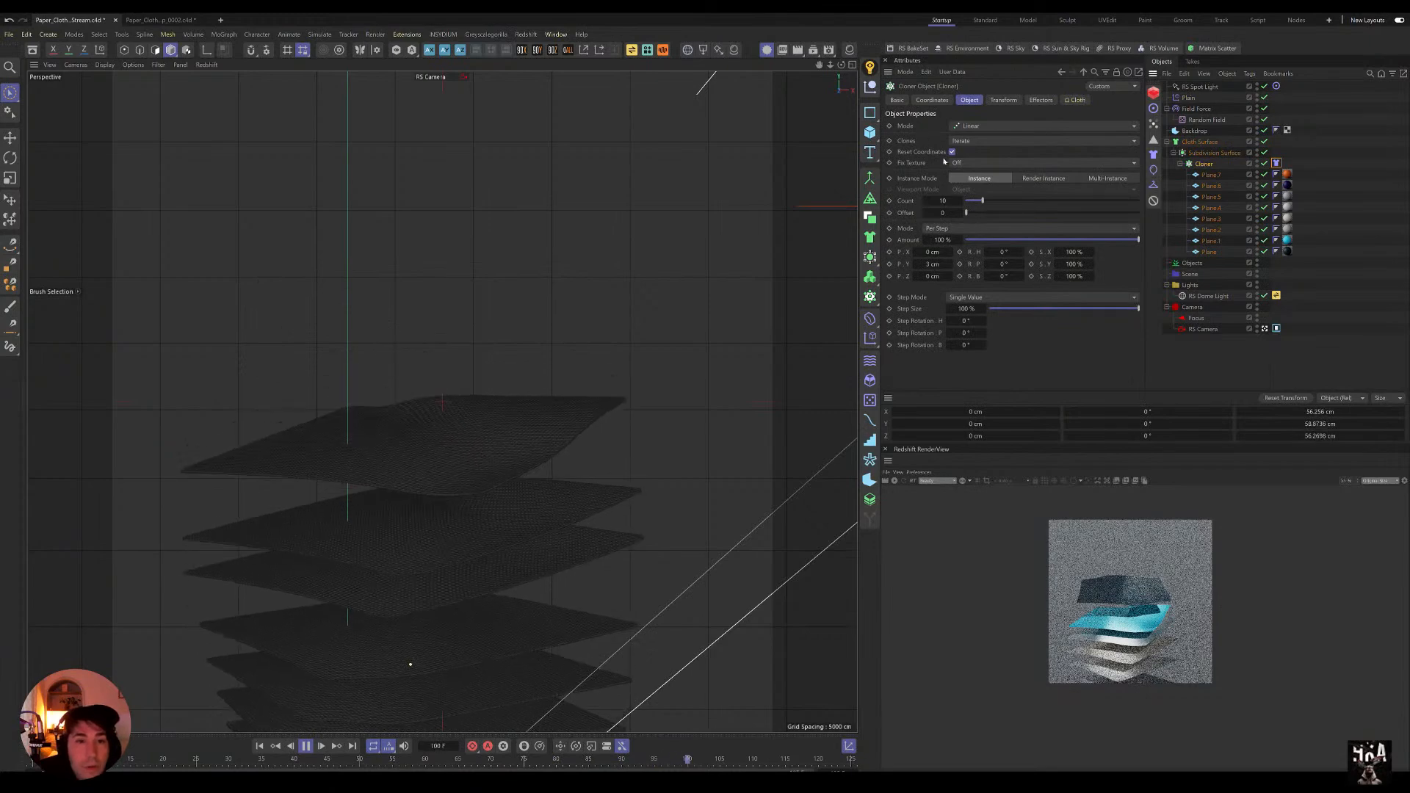
click(925, 202)
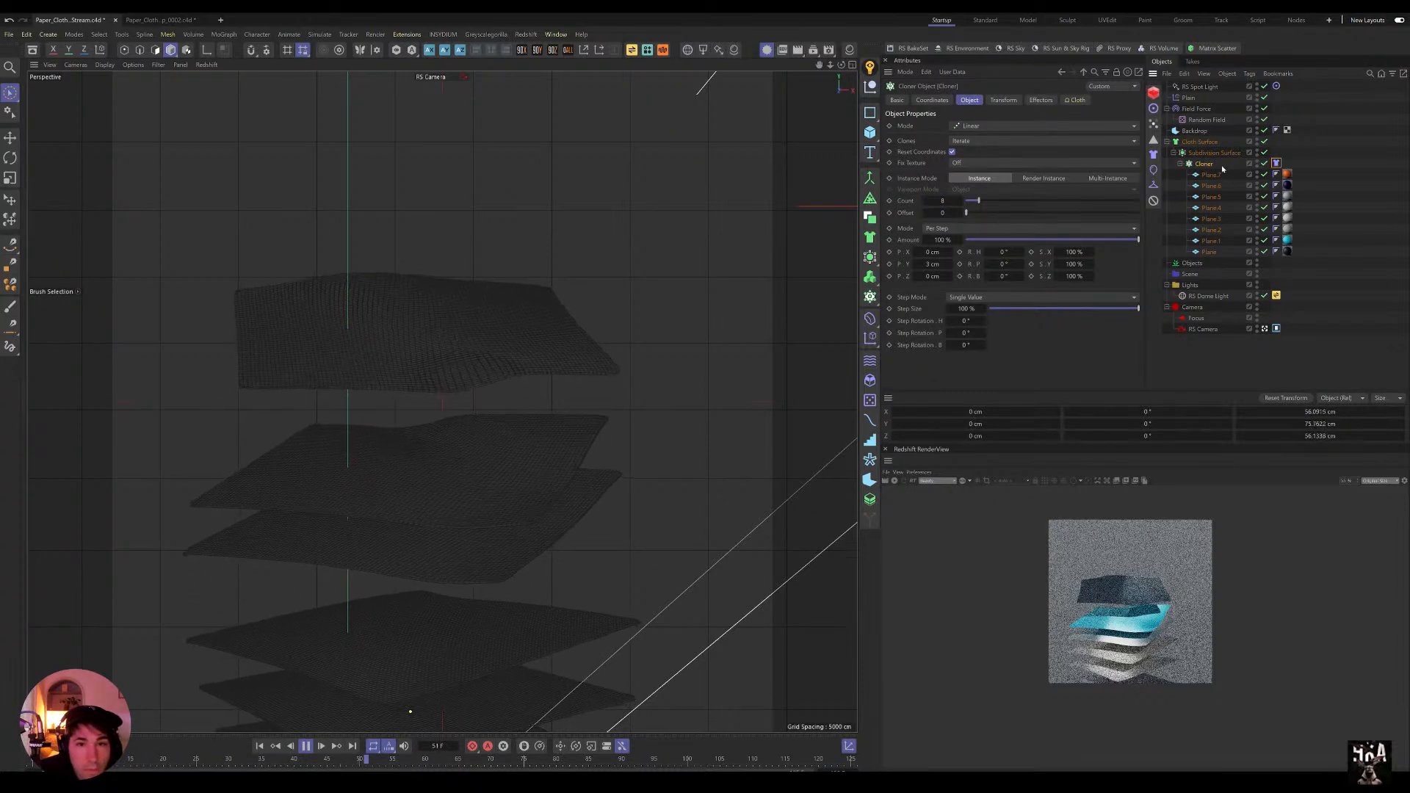
Step: Try the Quadratic contour mode on the Plain effector's Step field and return the mode to Curve
click(1189, 98)
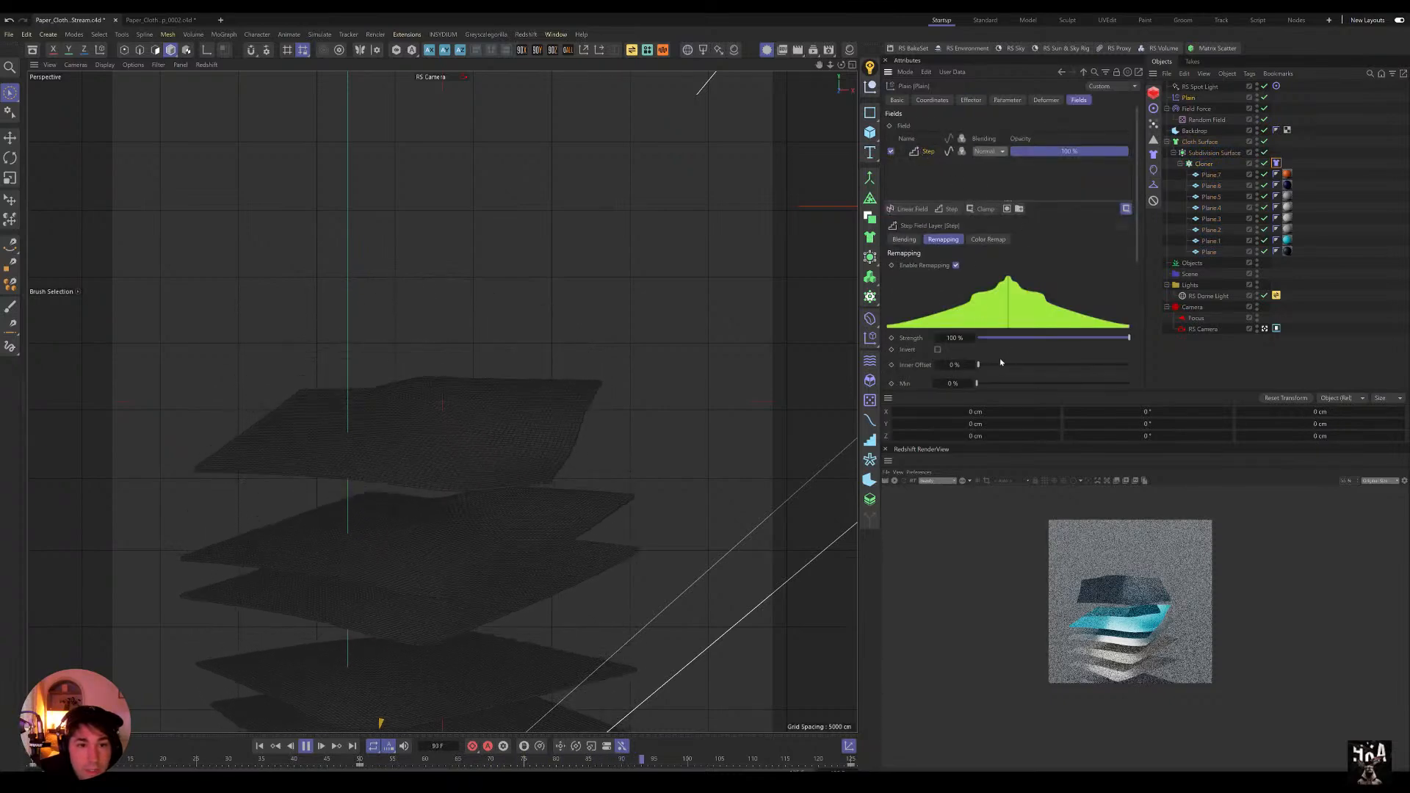
scroll(1022, 256, down, 3)
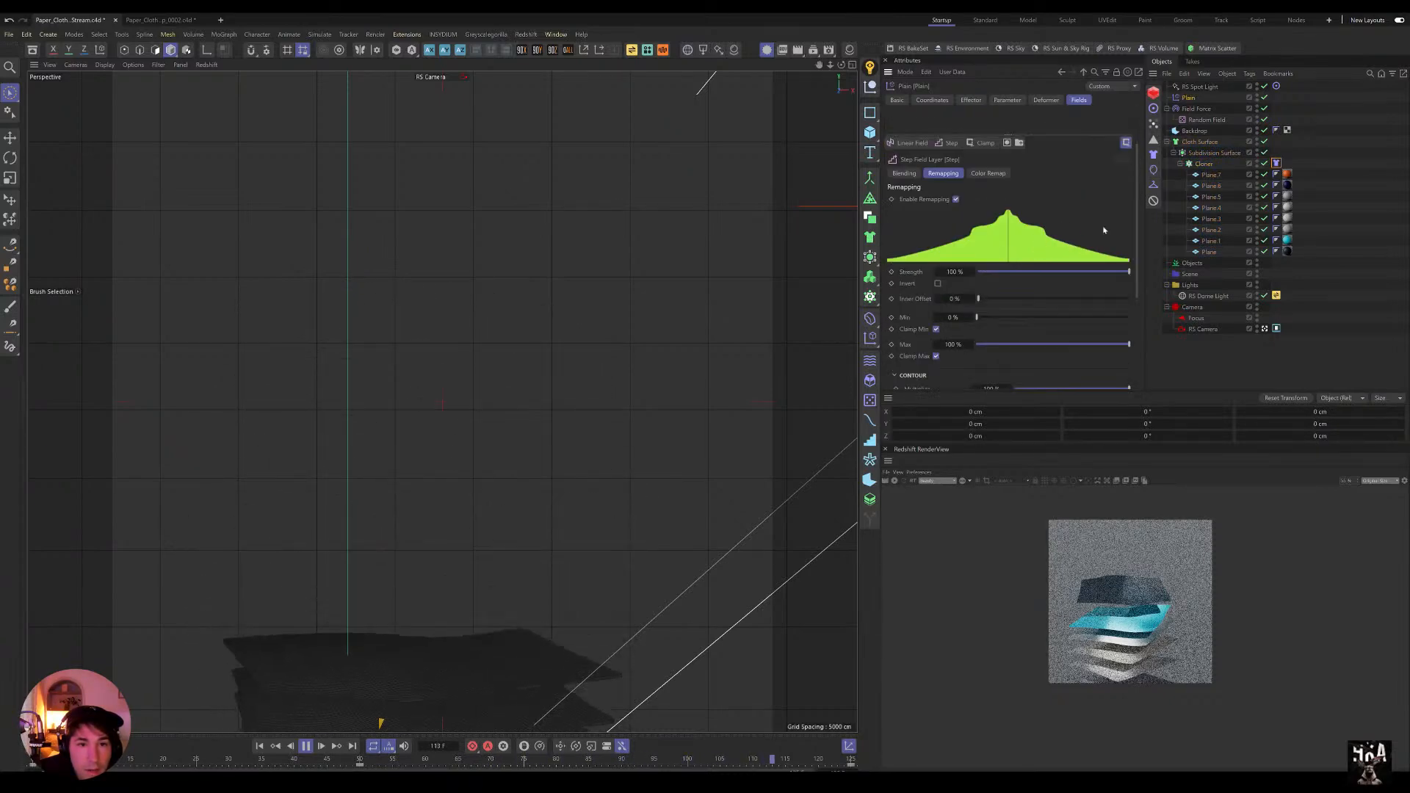
scroll(1020, 305, down, 5)
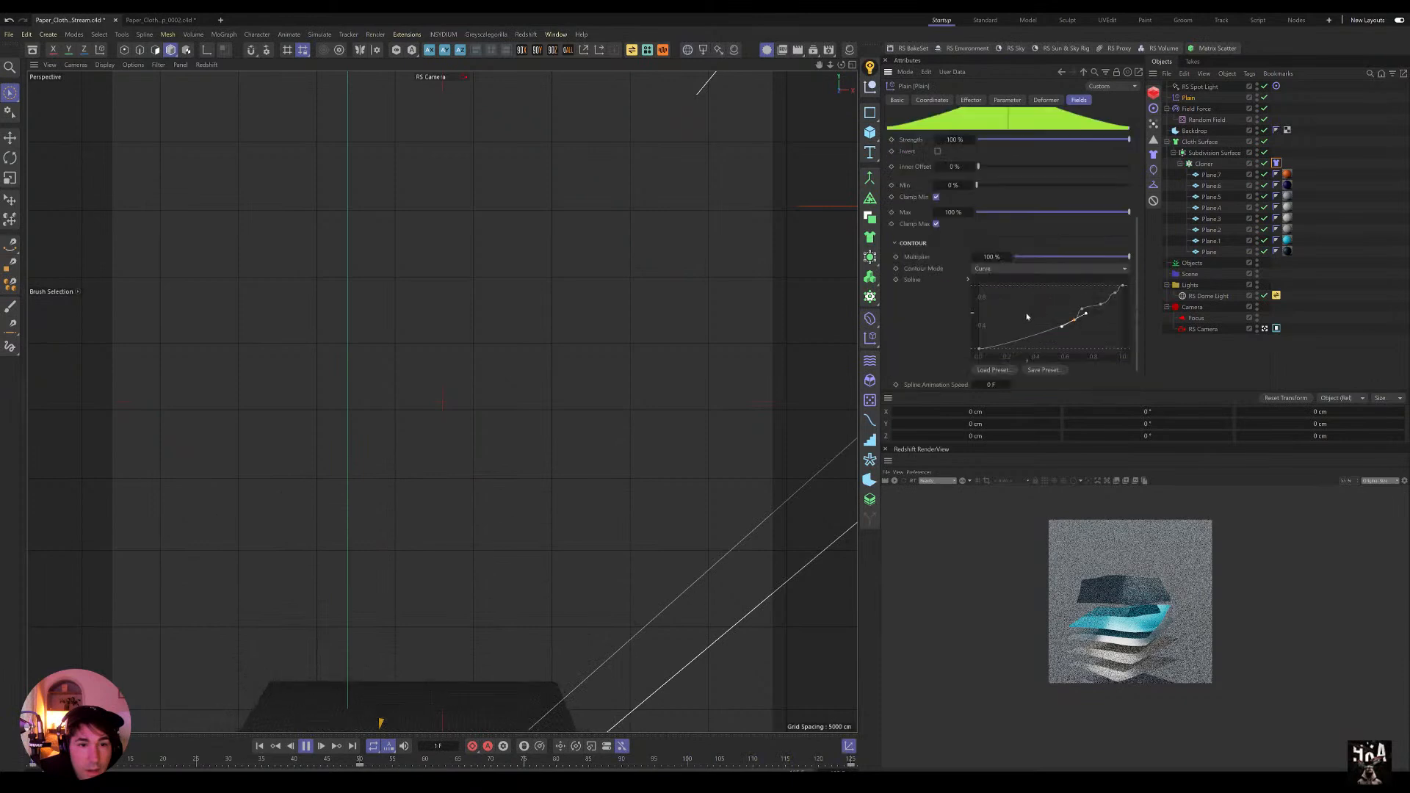
click(1000, 269)
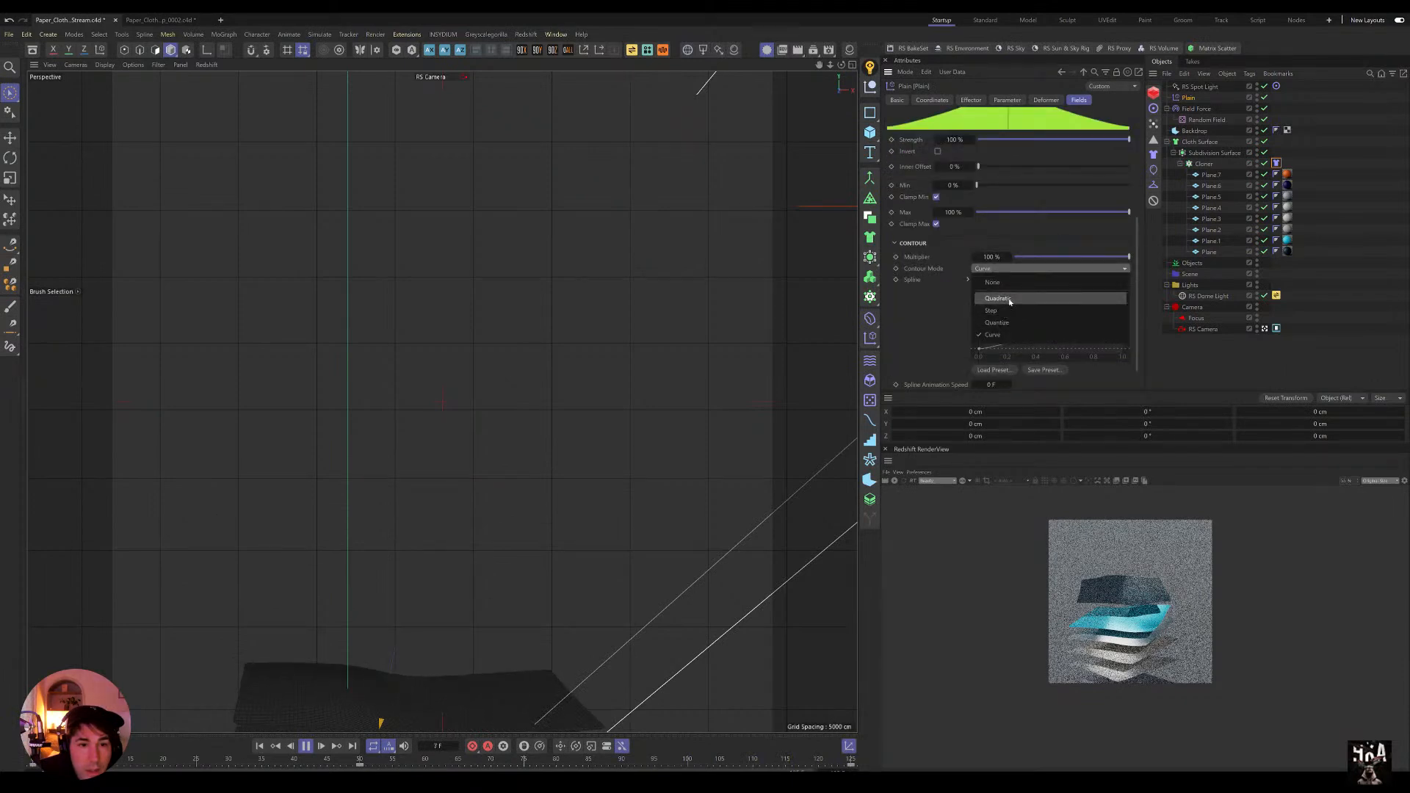
click(1000, 298)
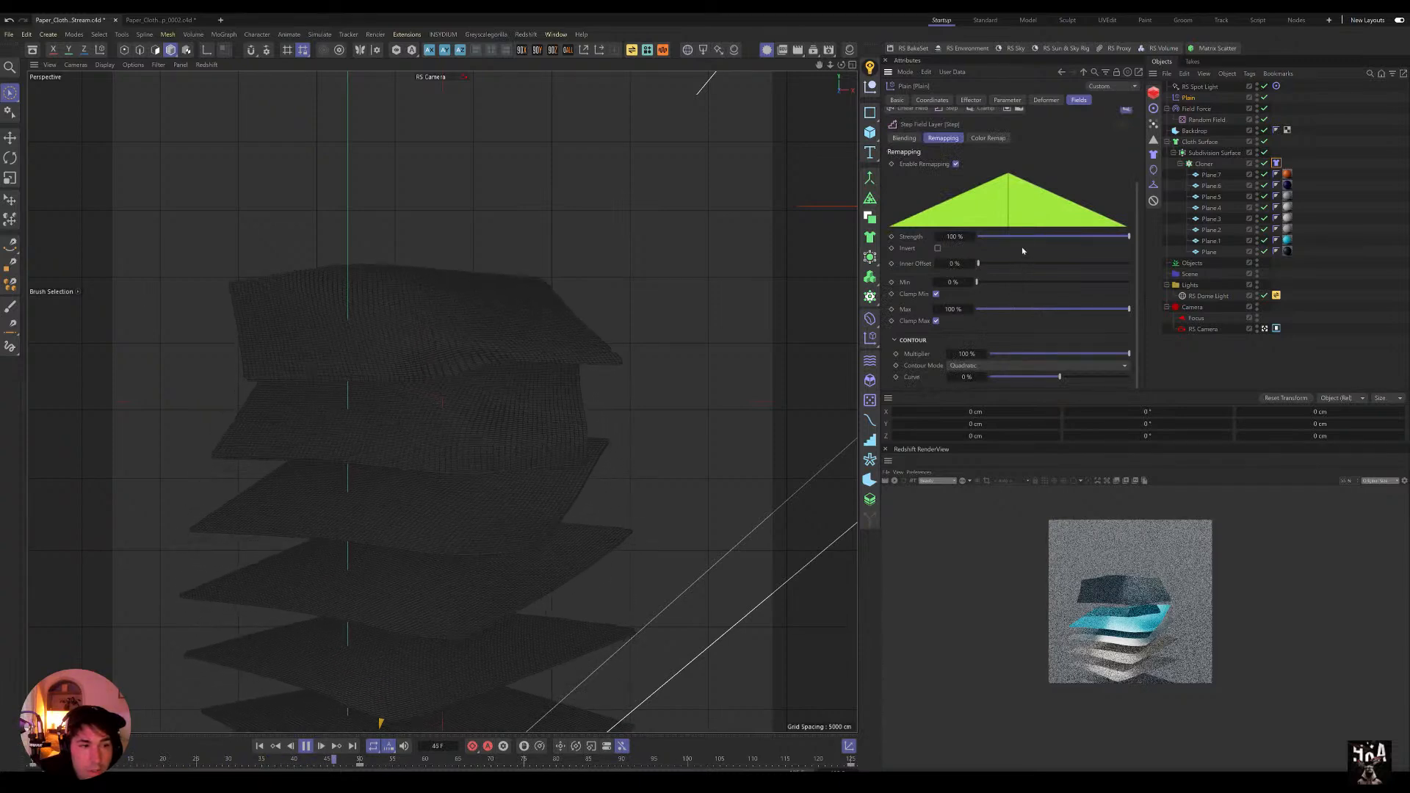
click(1023, 366)
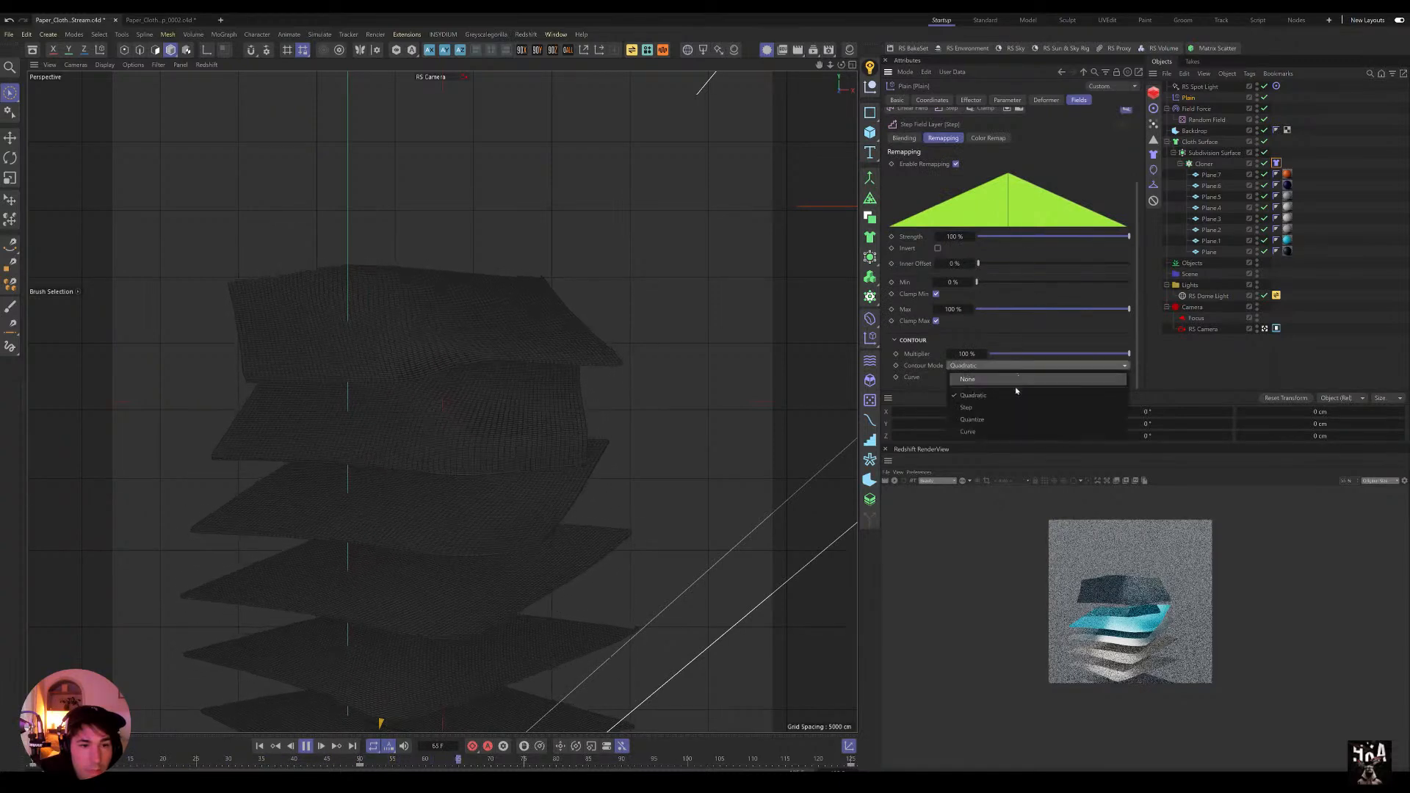
click(1028, 429)
Step: Load the Ease out preset into the contour spline of the Plain effector's Step field
scroll(1057, 345, down, 3)
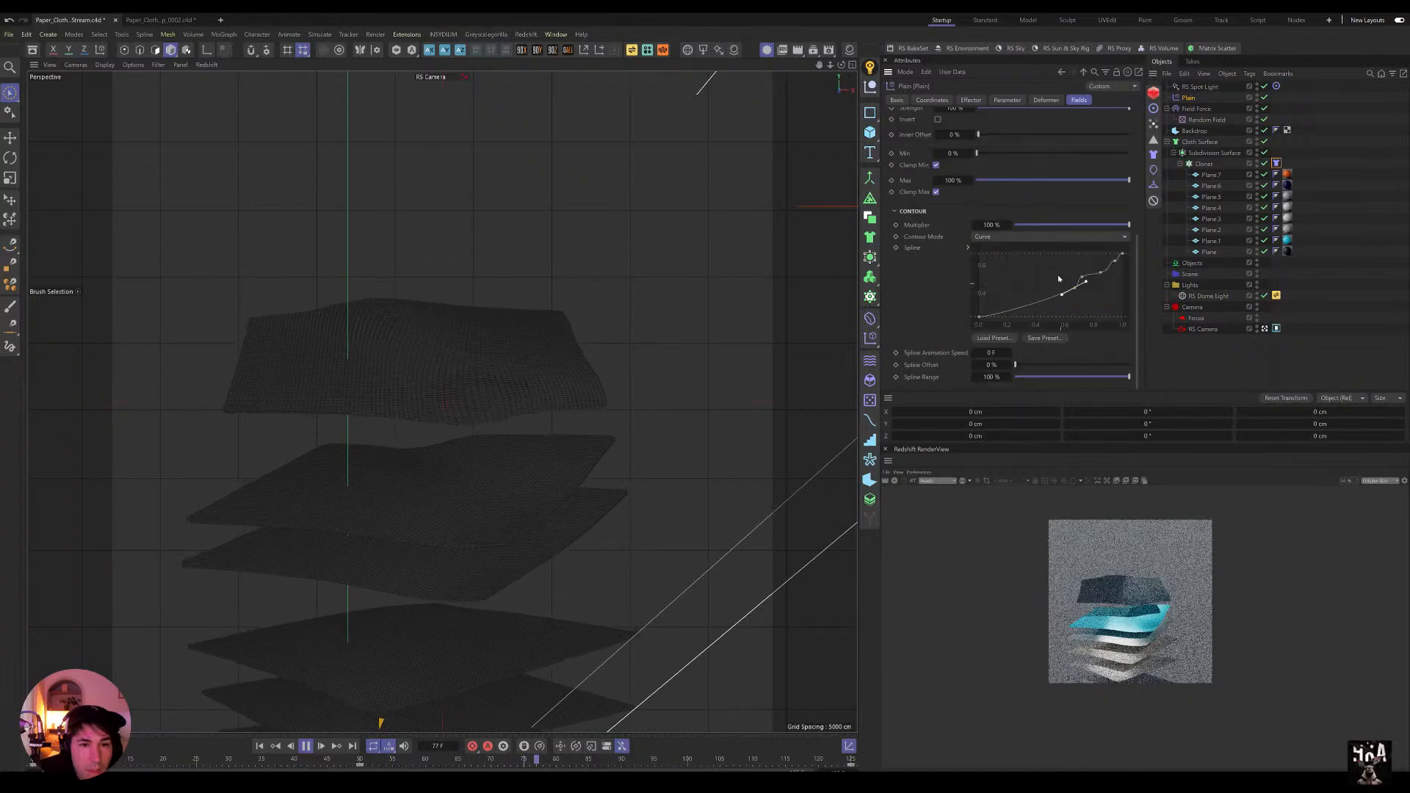
click(993, 338)
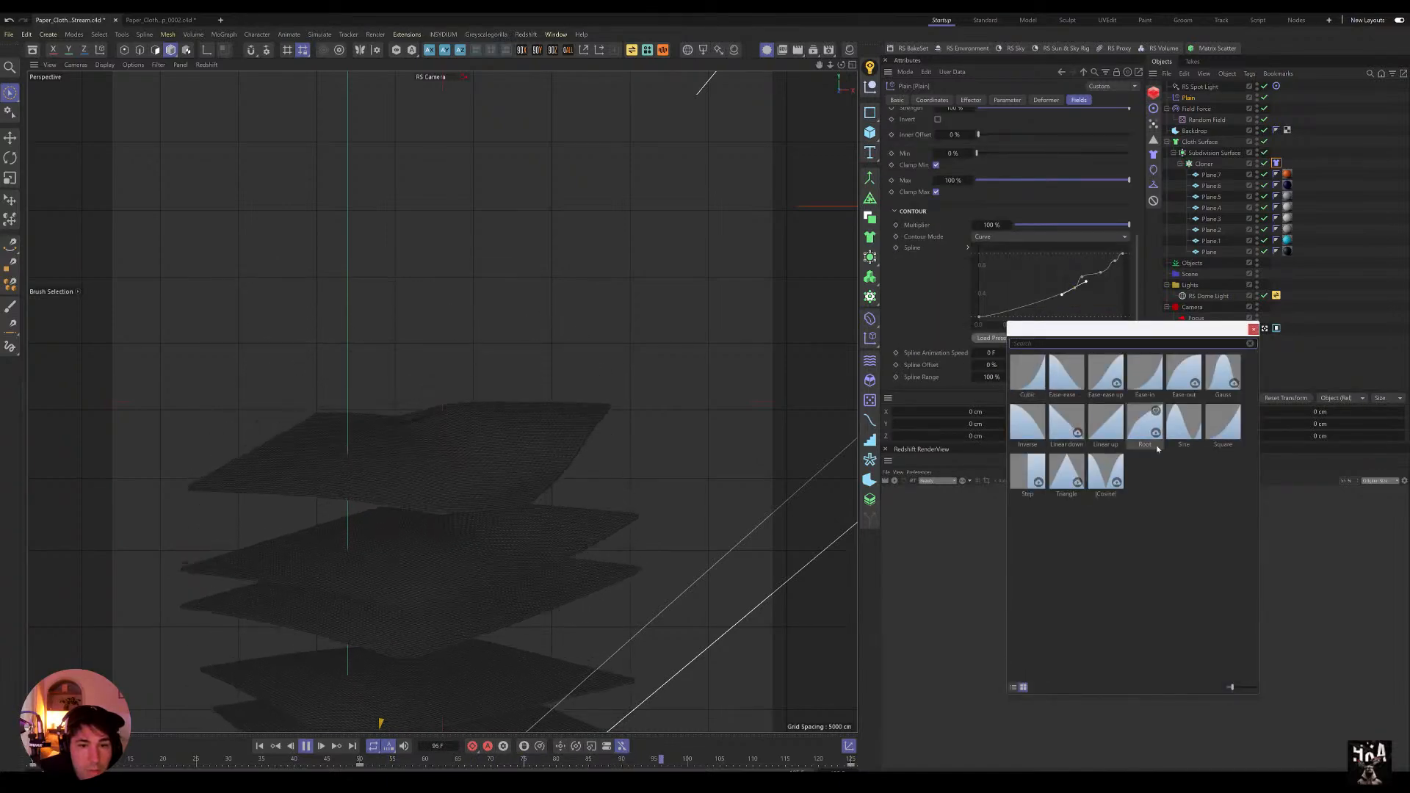
double_click(1185, 378)
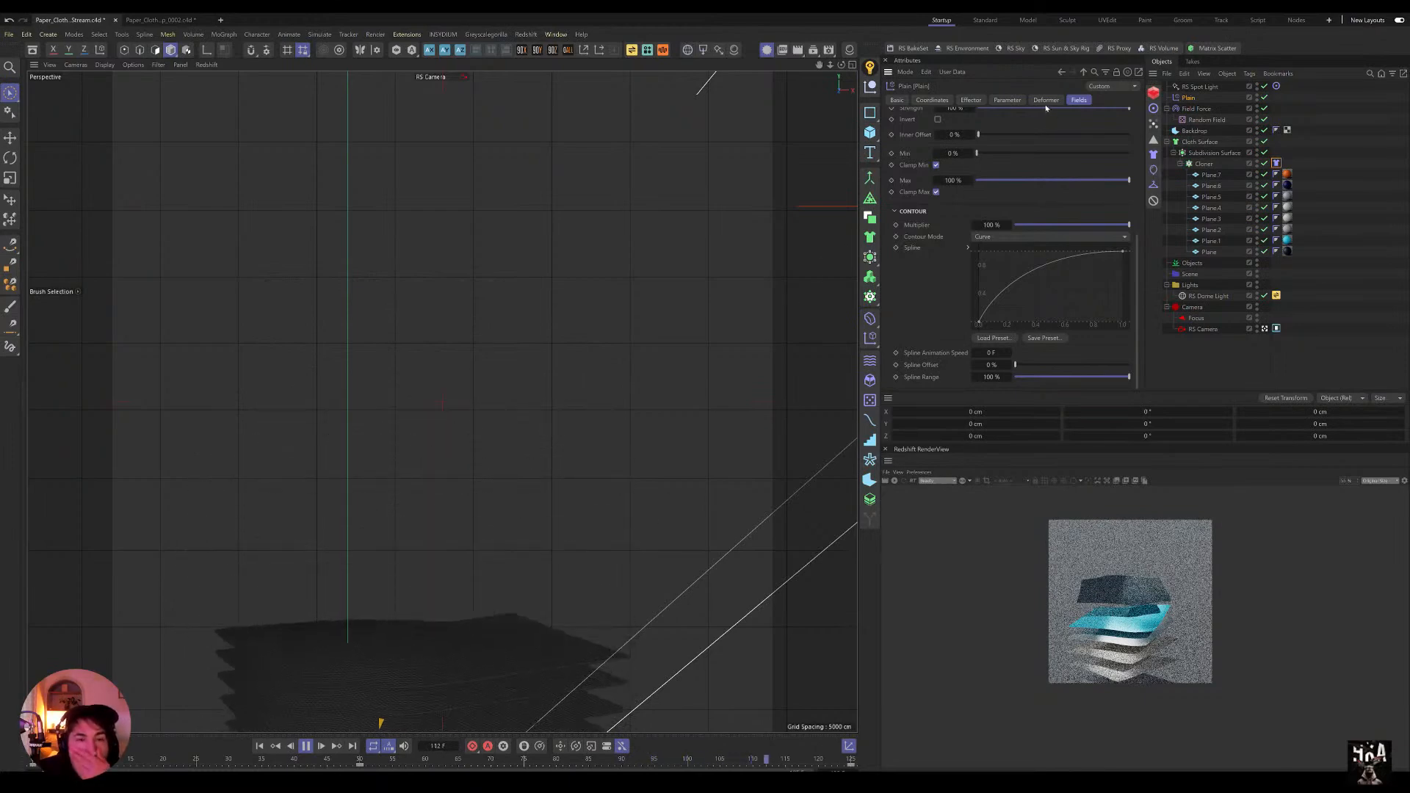
Step: Set the With Pose influence in the Mix Animation settings of the Cloner's Cloth tag to 62%
click(1275, 163)
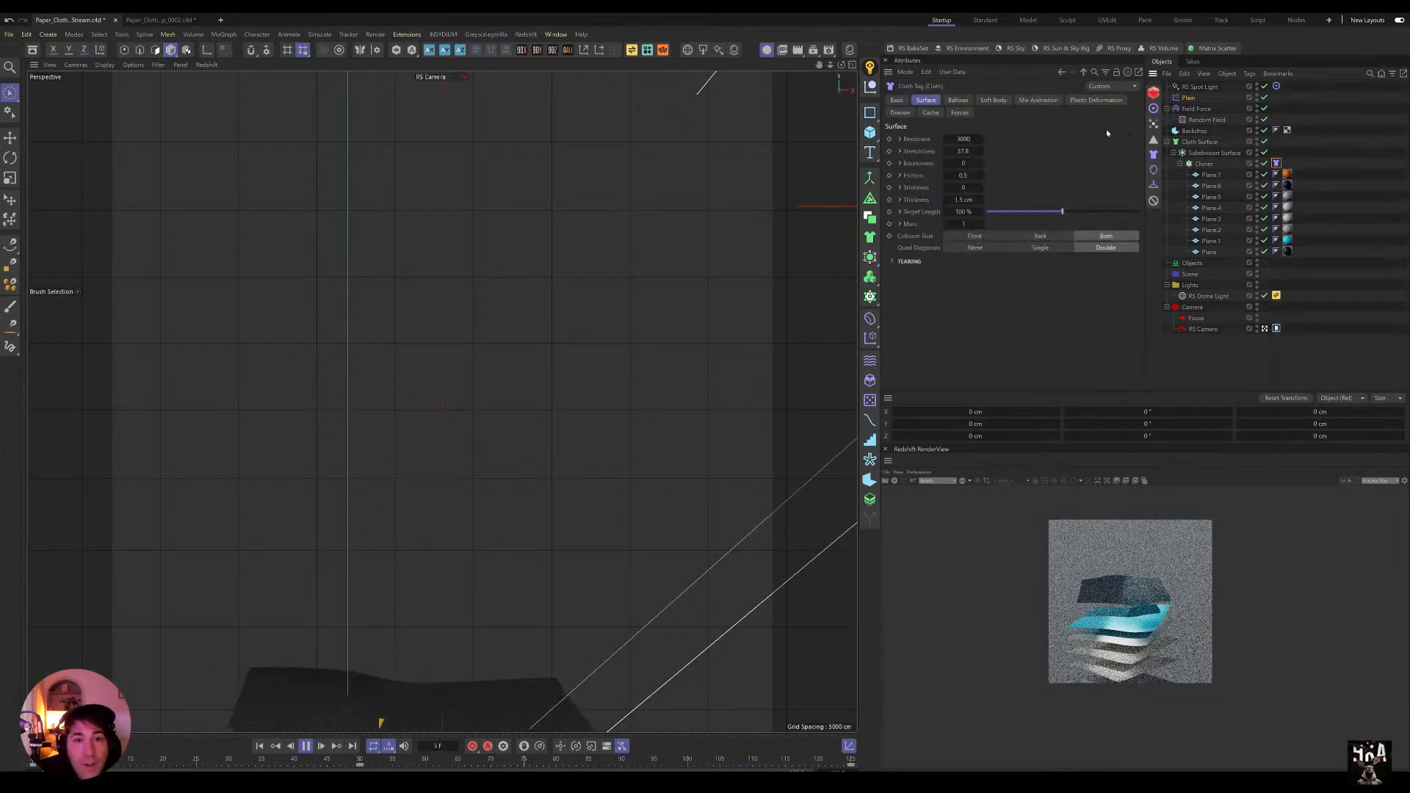
click(1031, 100)
drag(1089, 150, 1082, 150)
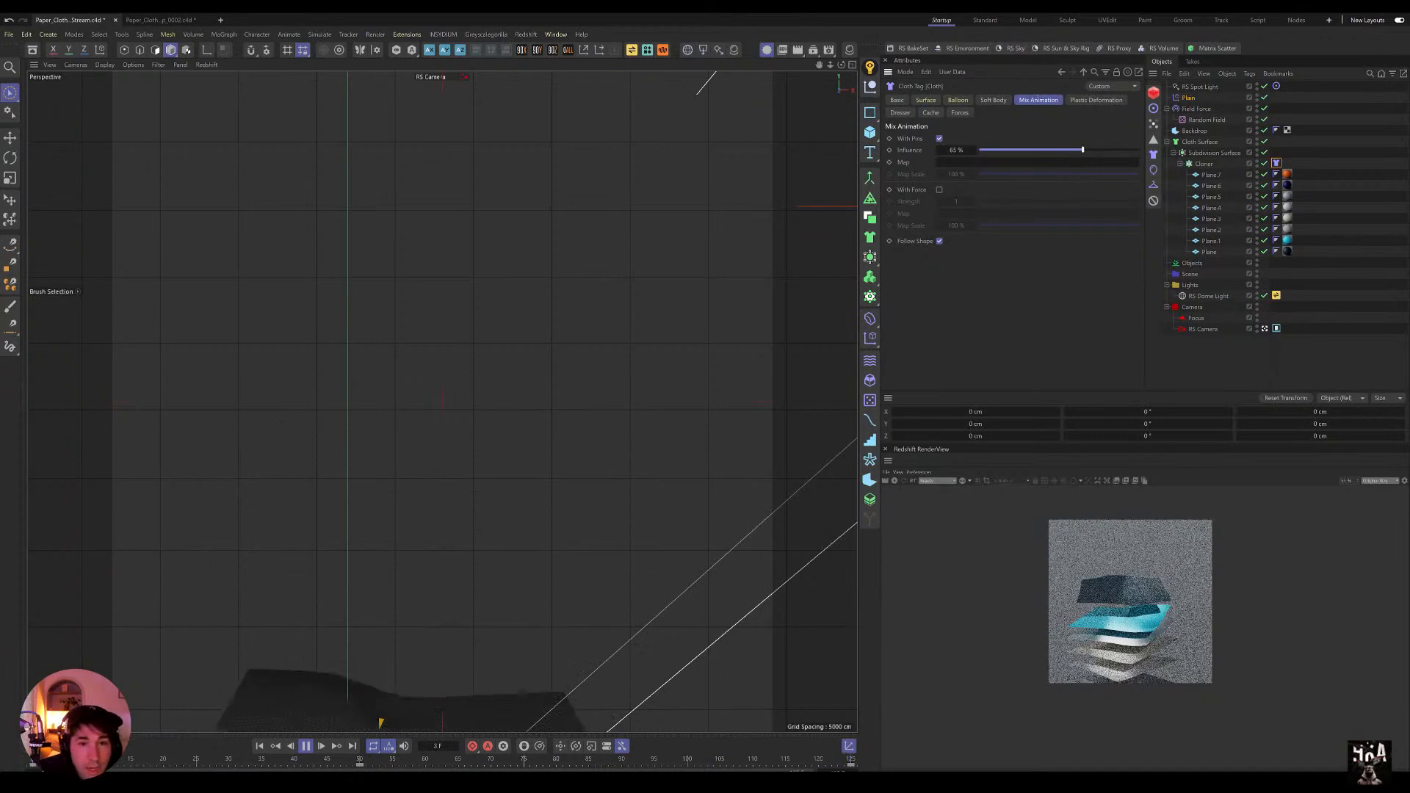
drag(1082, 152, 1079, 150)
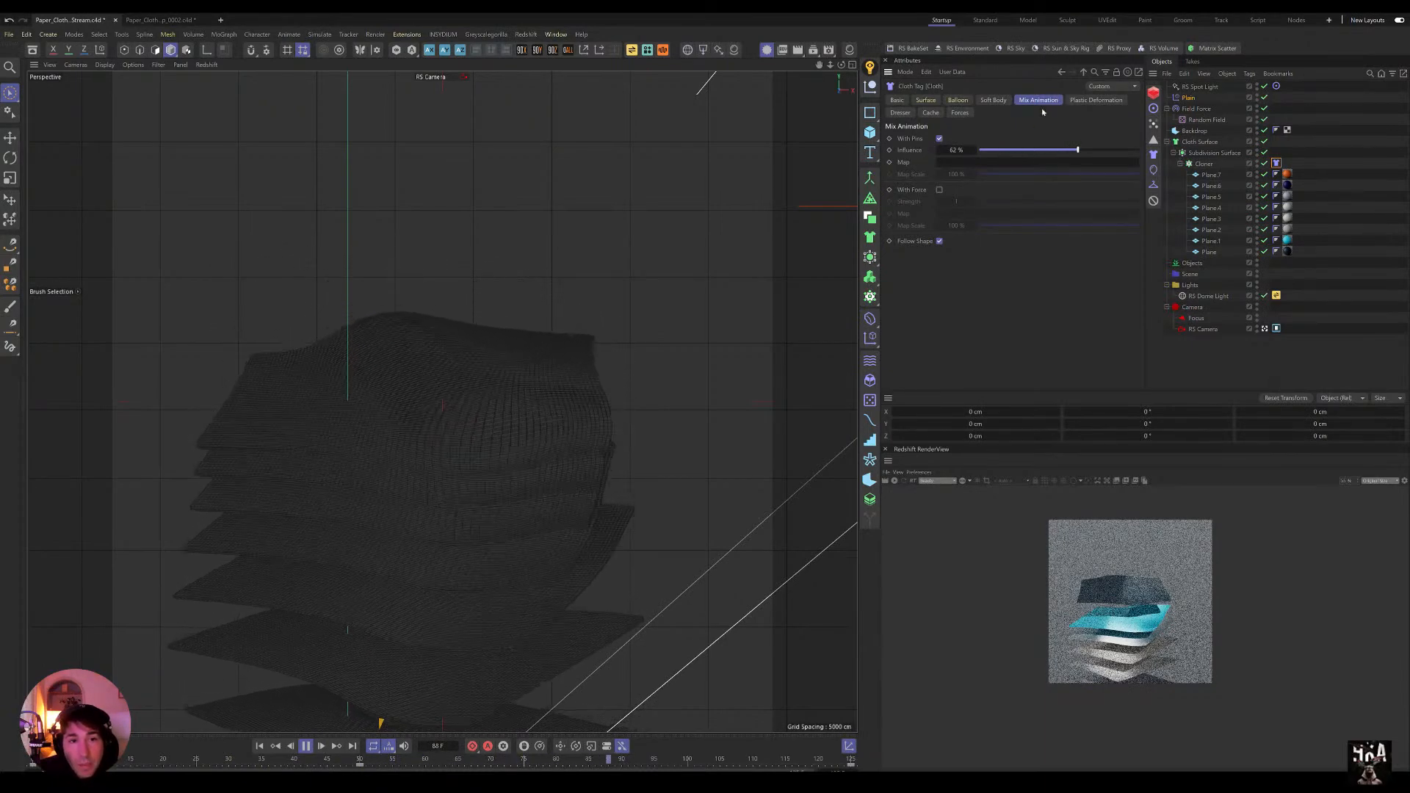
click(925, 100)
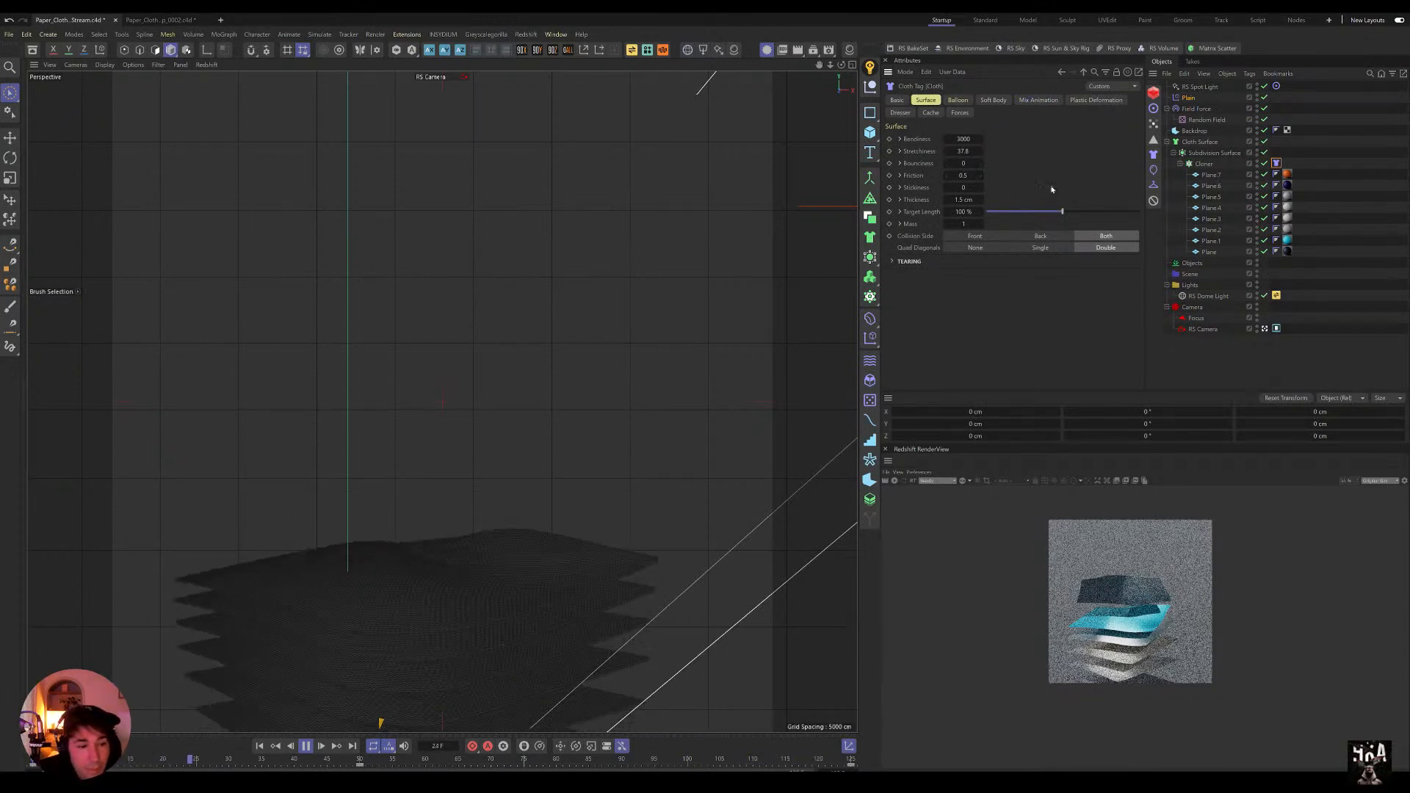
click(1027, 101)
click(926, 100)
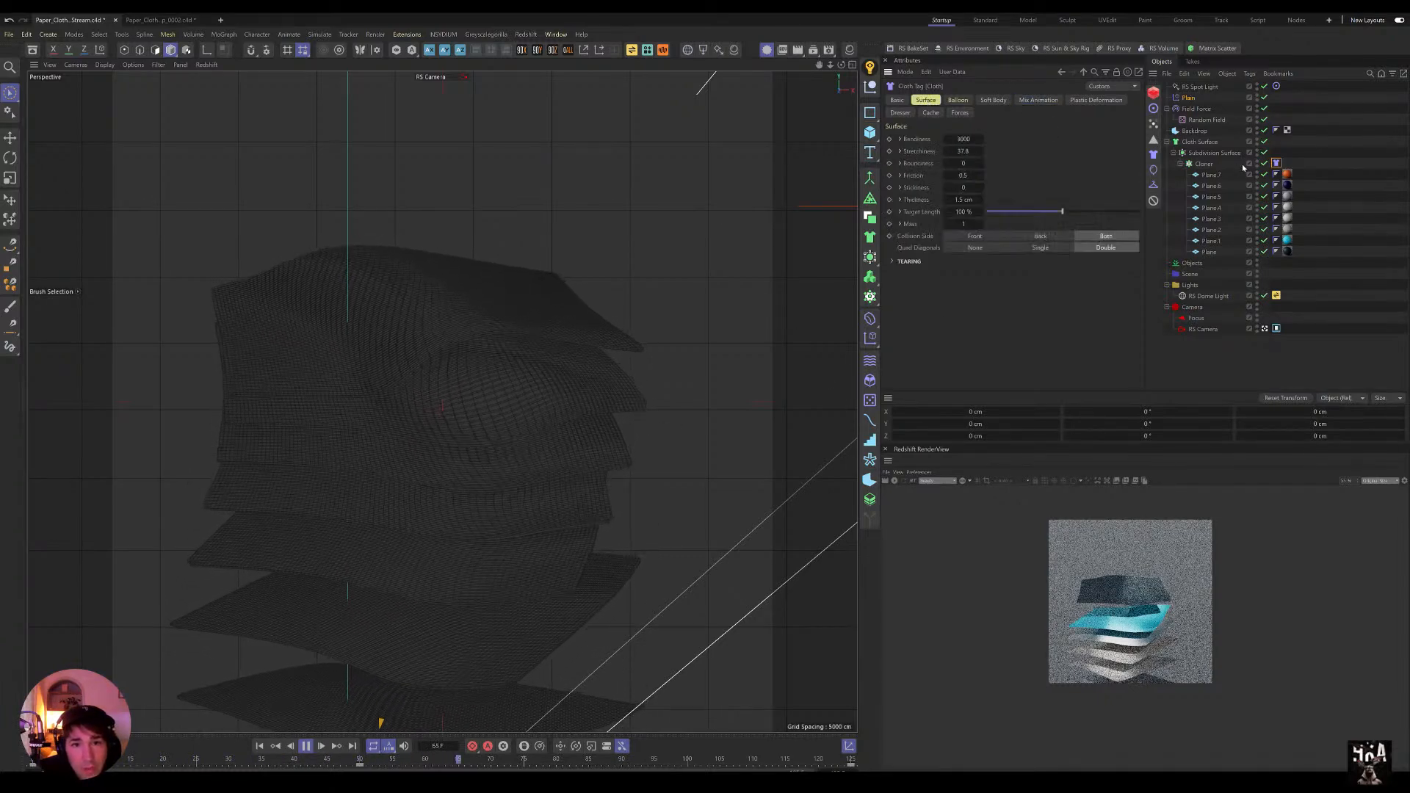
Step: Try a different noise scale for the Random Field that drives the Field Force
click(1188, 98)
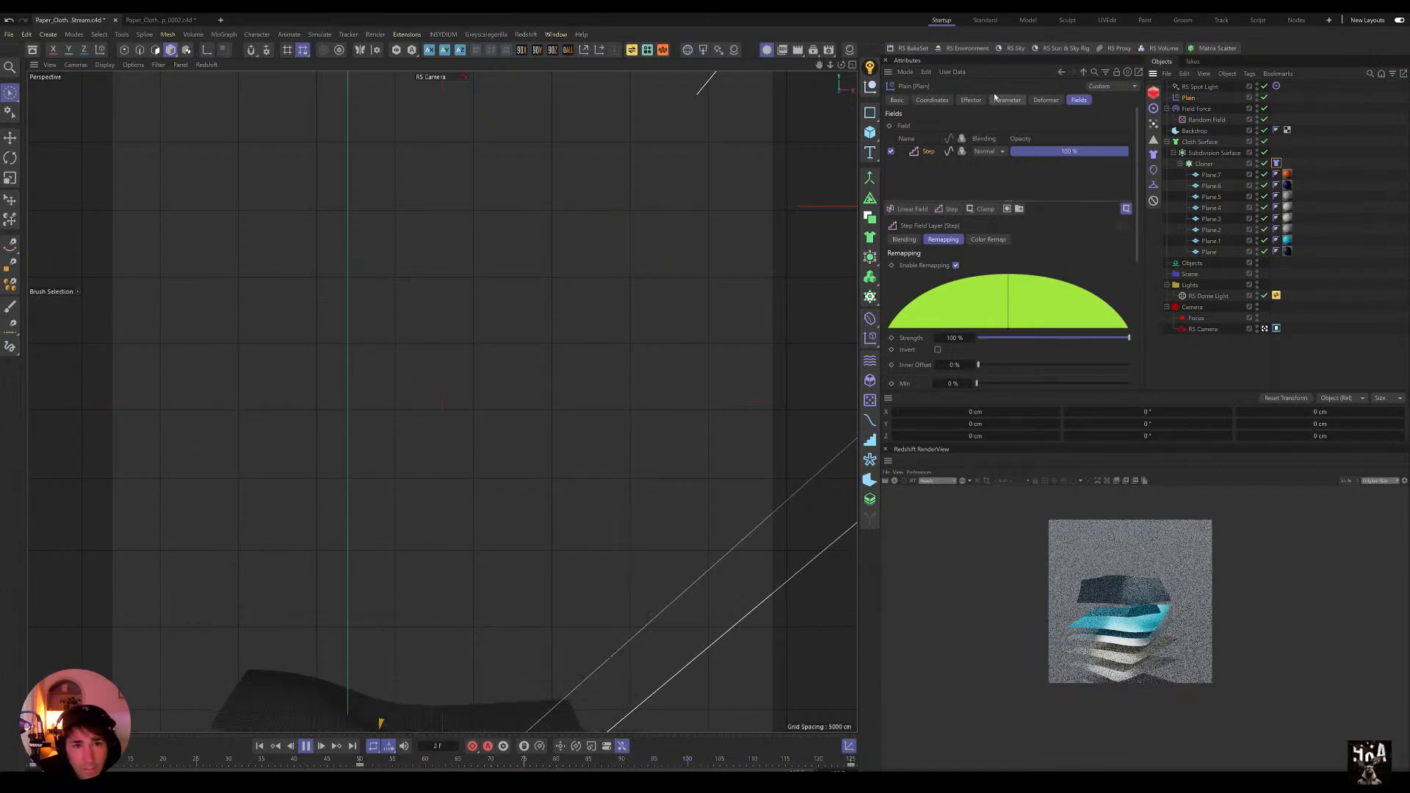
click(1203, 120)
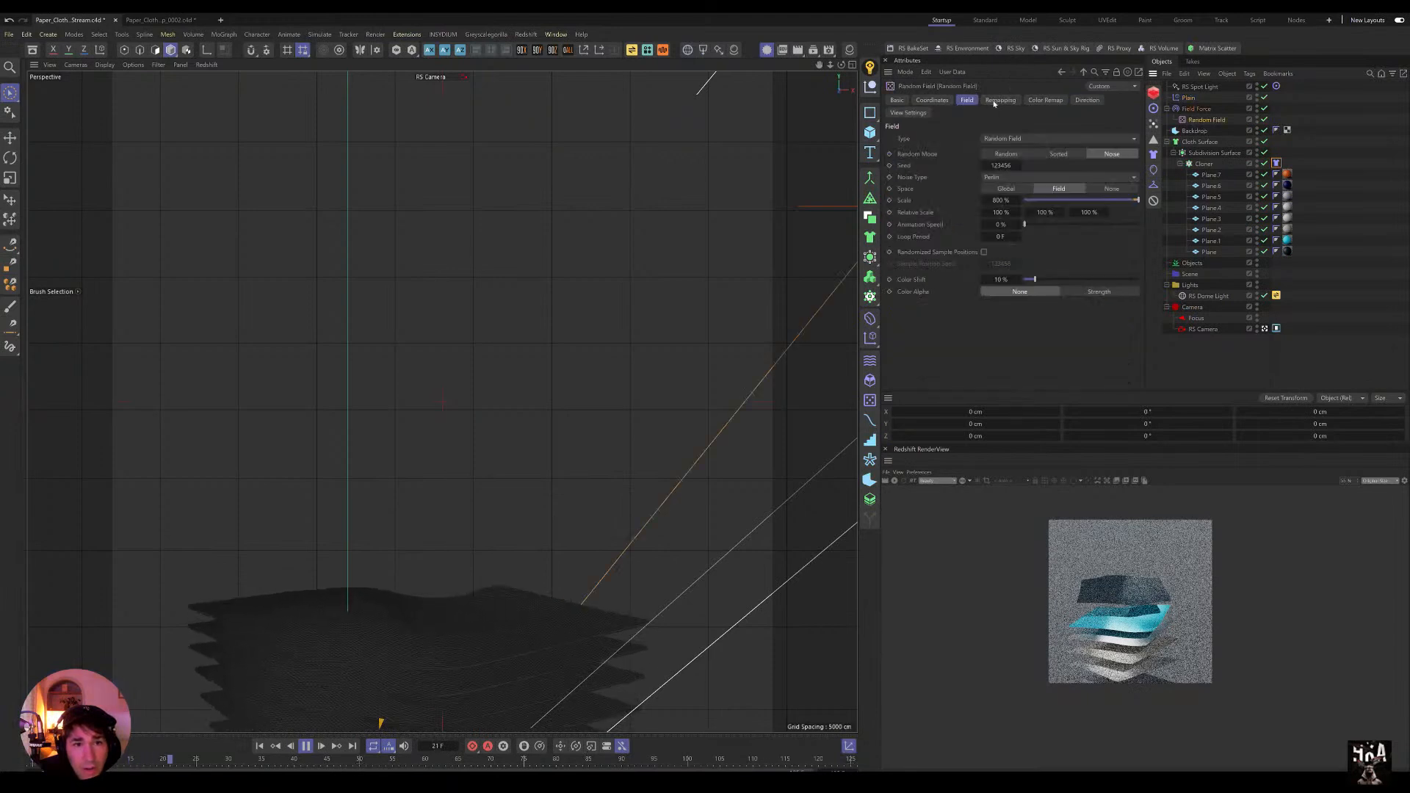
click(1190, 108)
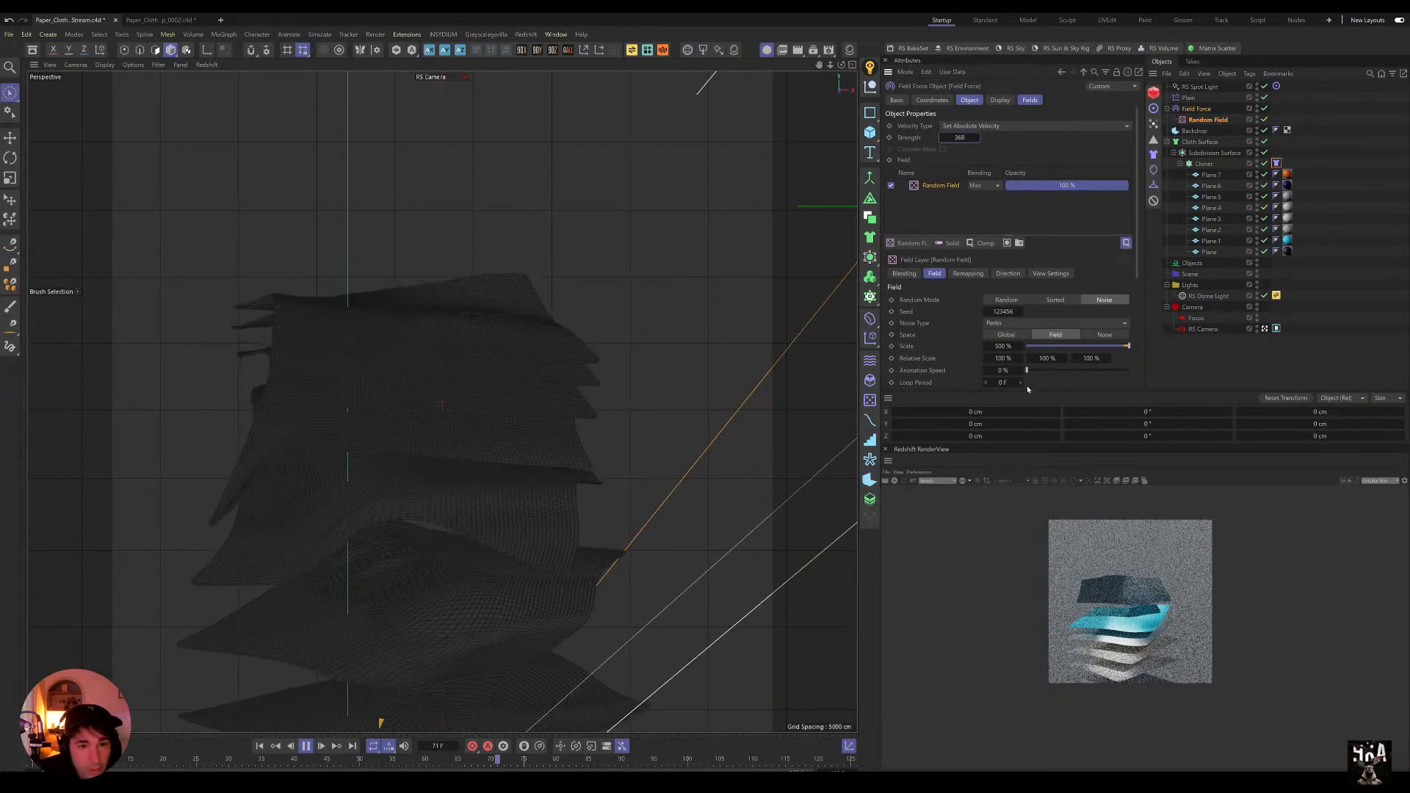
drag(1000, 353, 1150, 361)
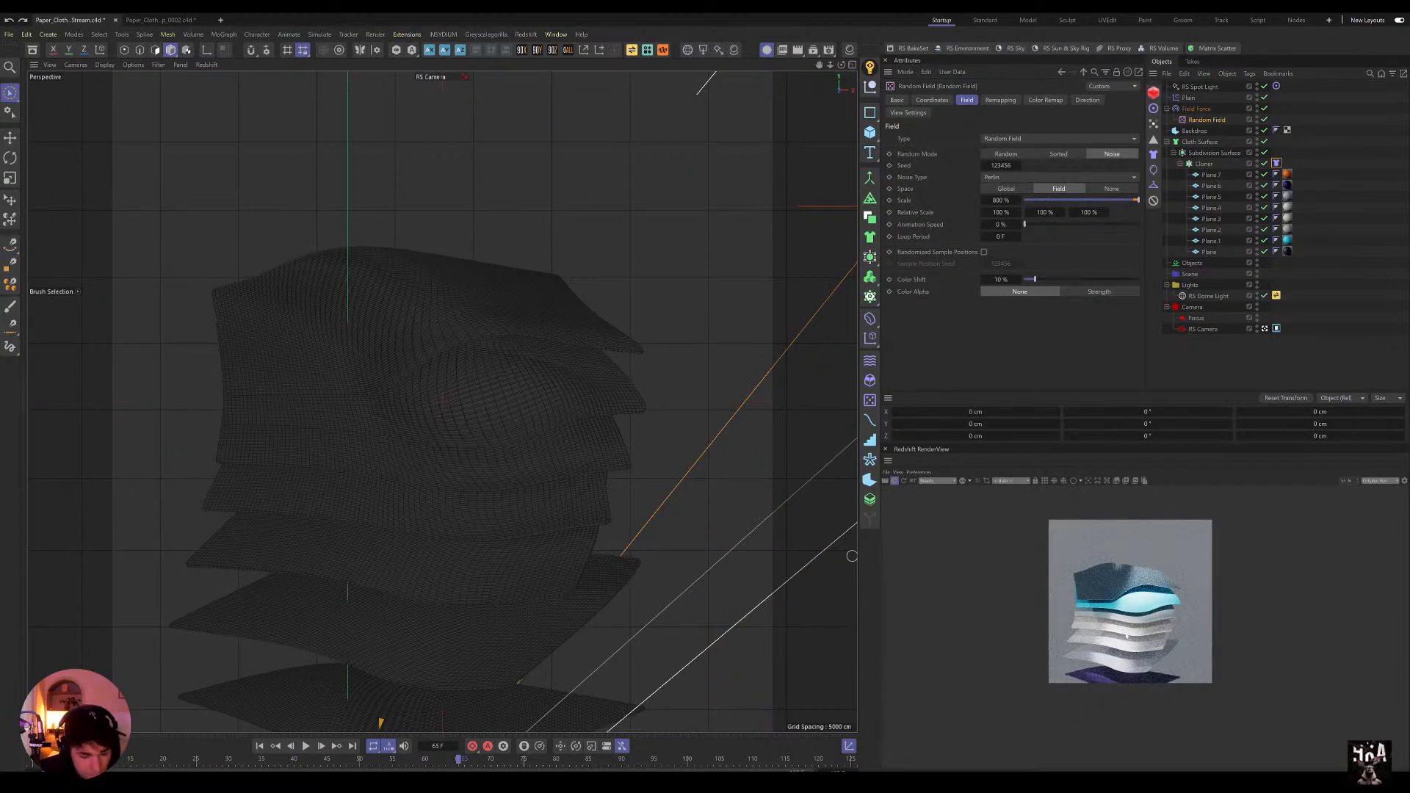
Step: Dock the Redshift RenderView beside the viewport, enlarge its image, and replay the simulation from the start
scroll(1125, 635, up, 3)
drag(887, 461, 88, 340)
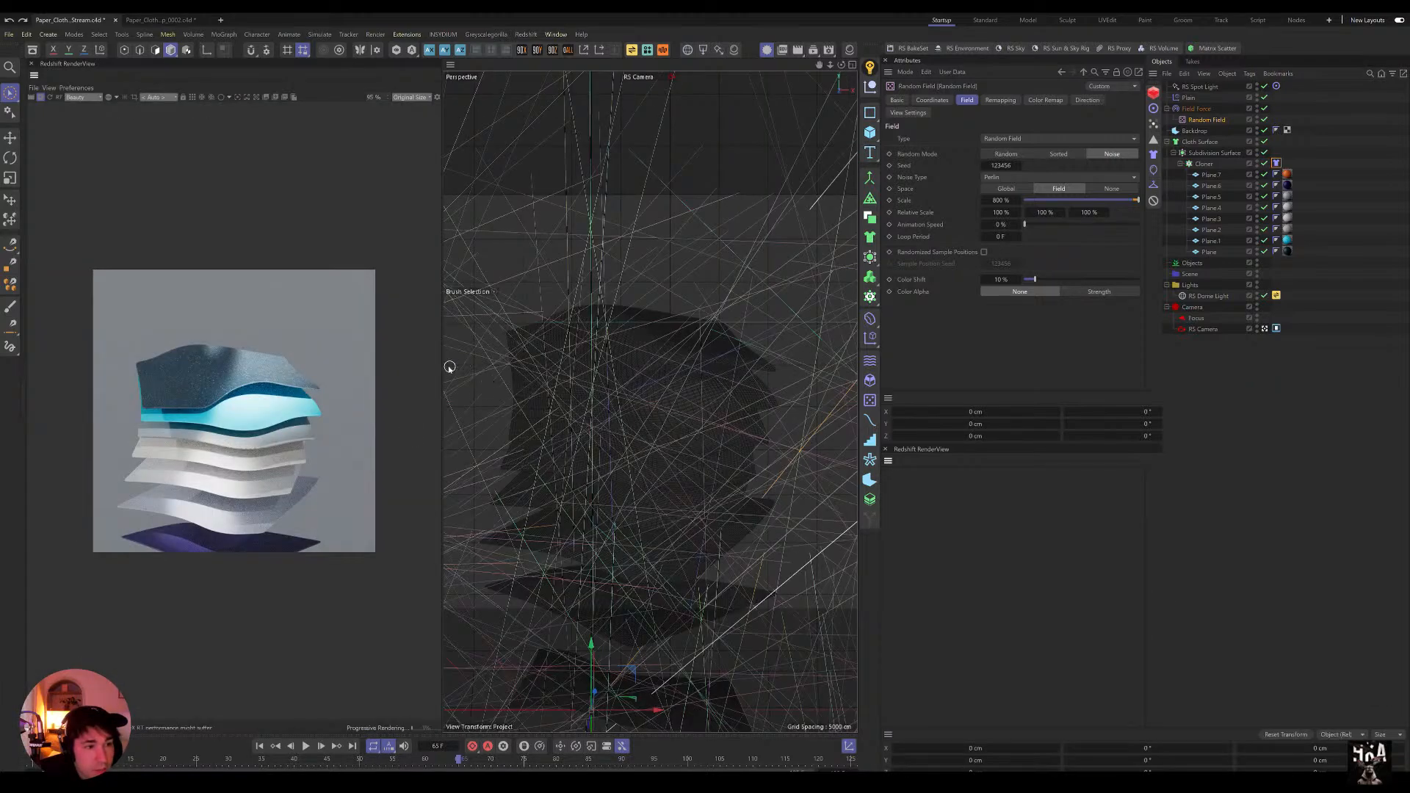
drag(441, 367, 533, 367)
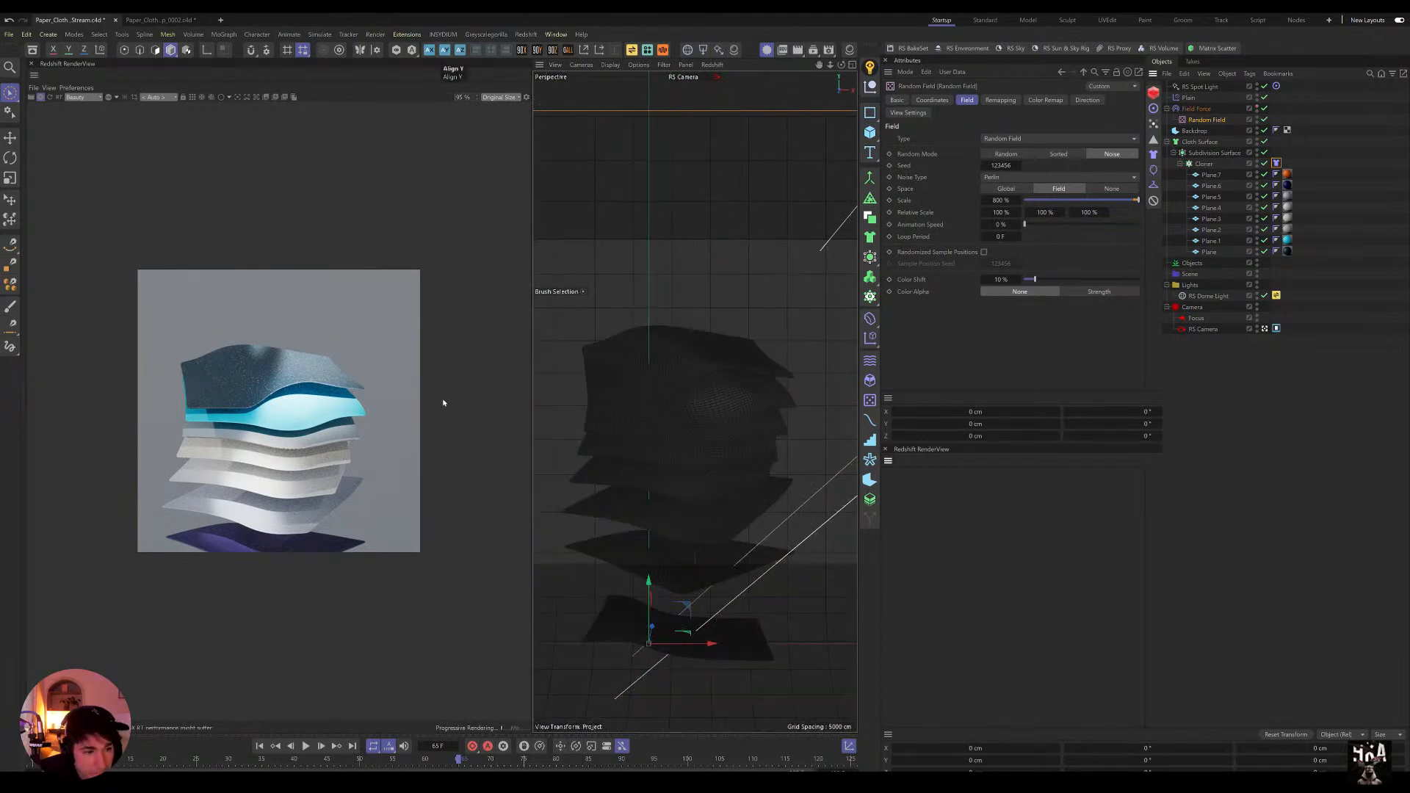
key(f)
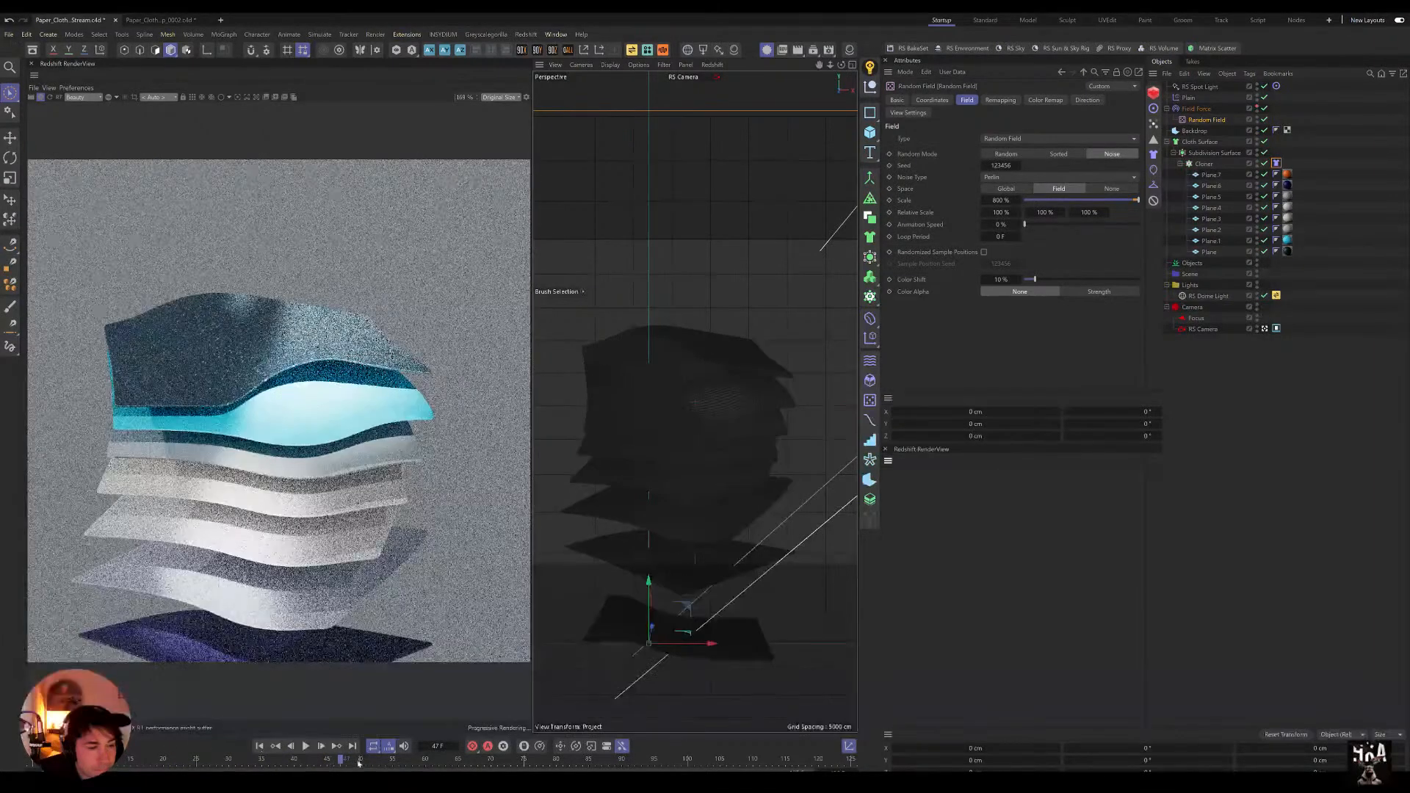
click(275, 746)
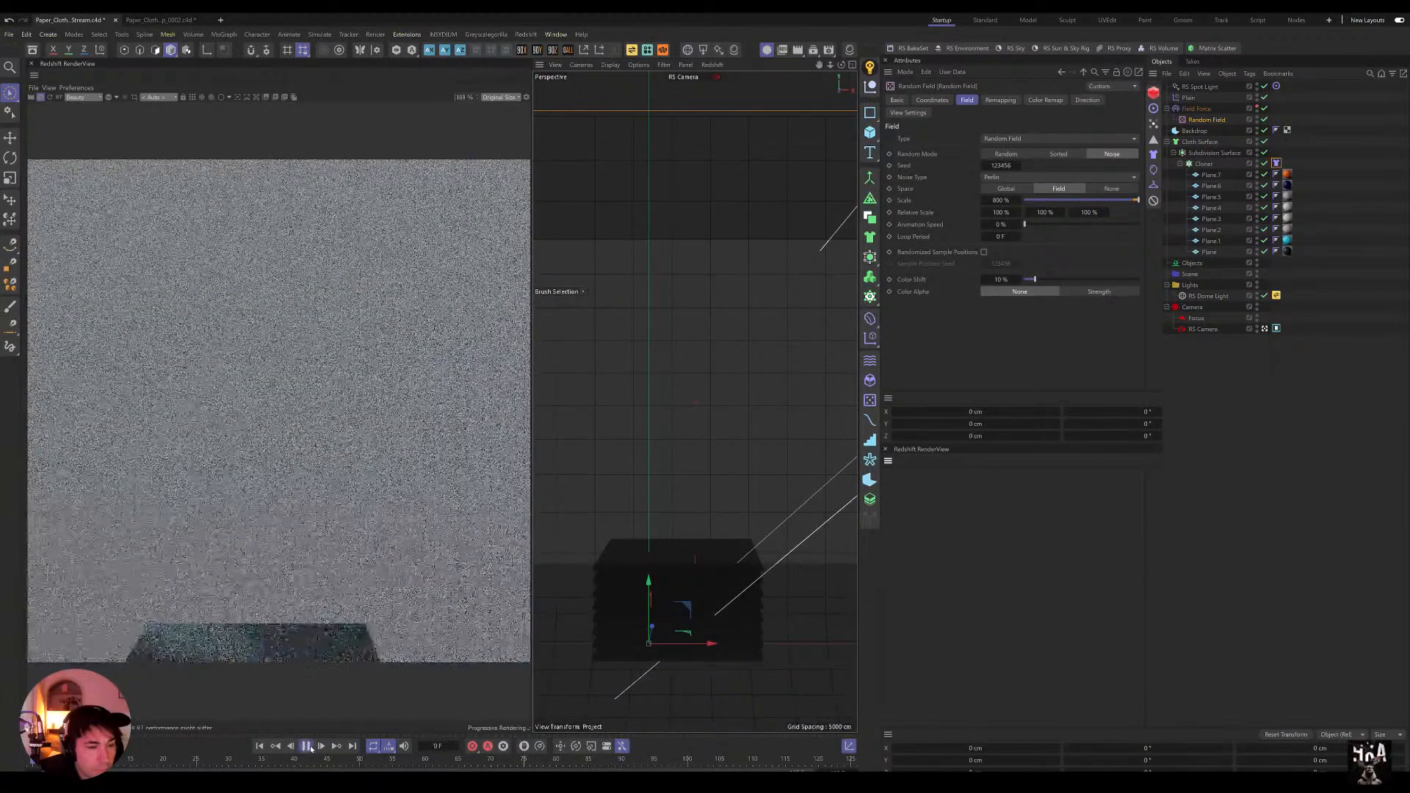
click(305, 746)
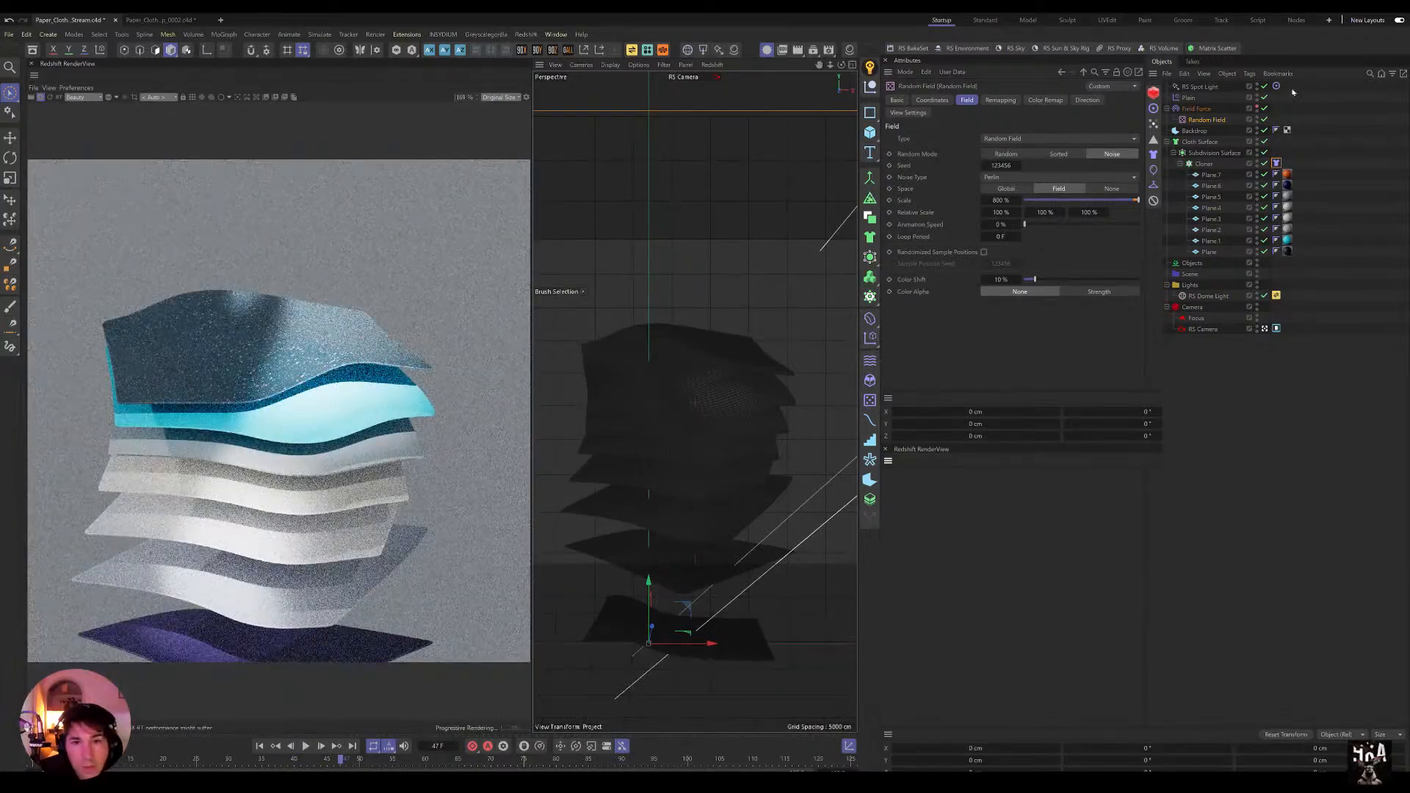
click(1276, 163)
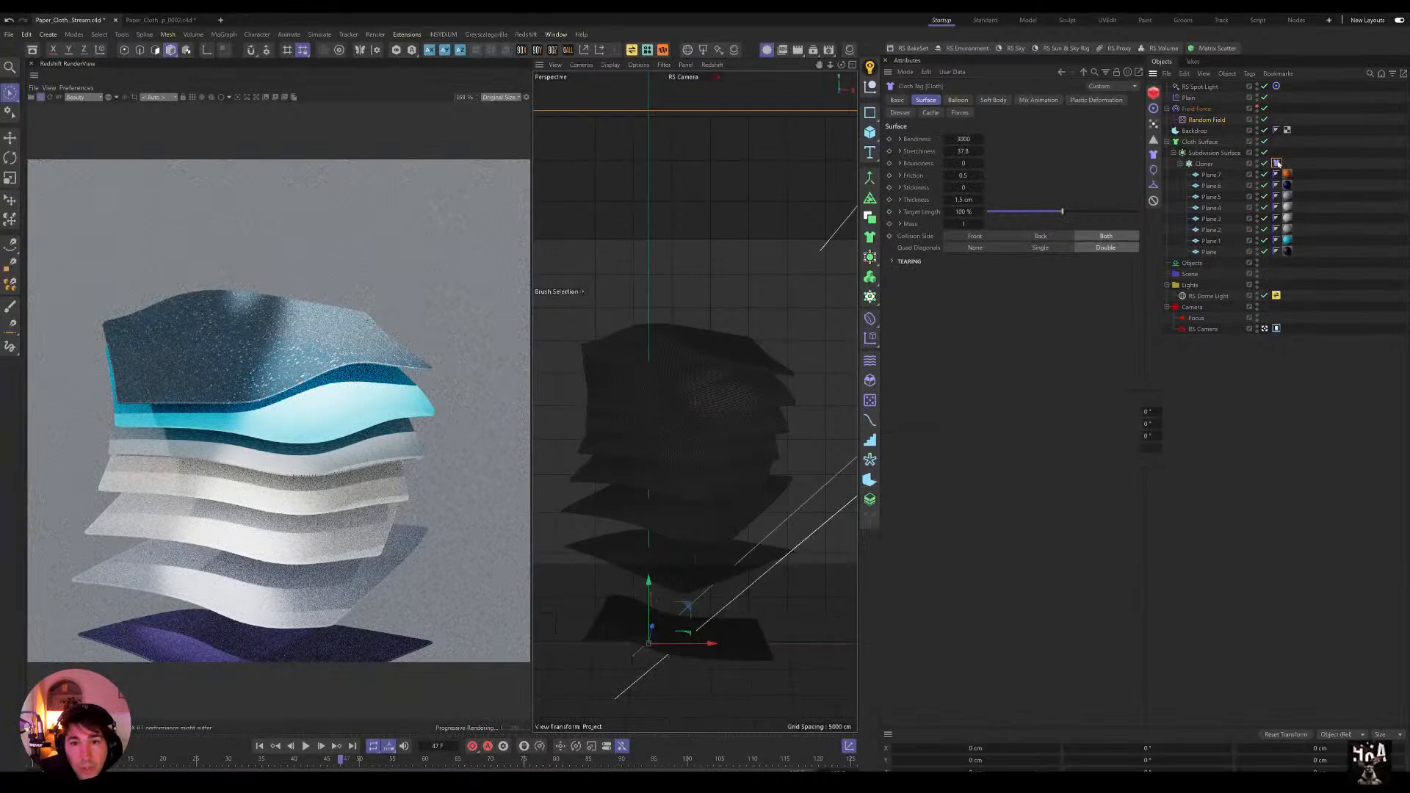
click(931, 112)
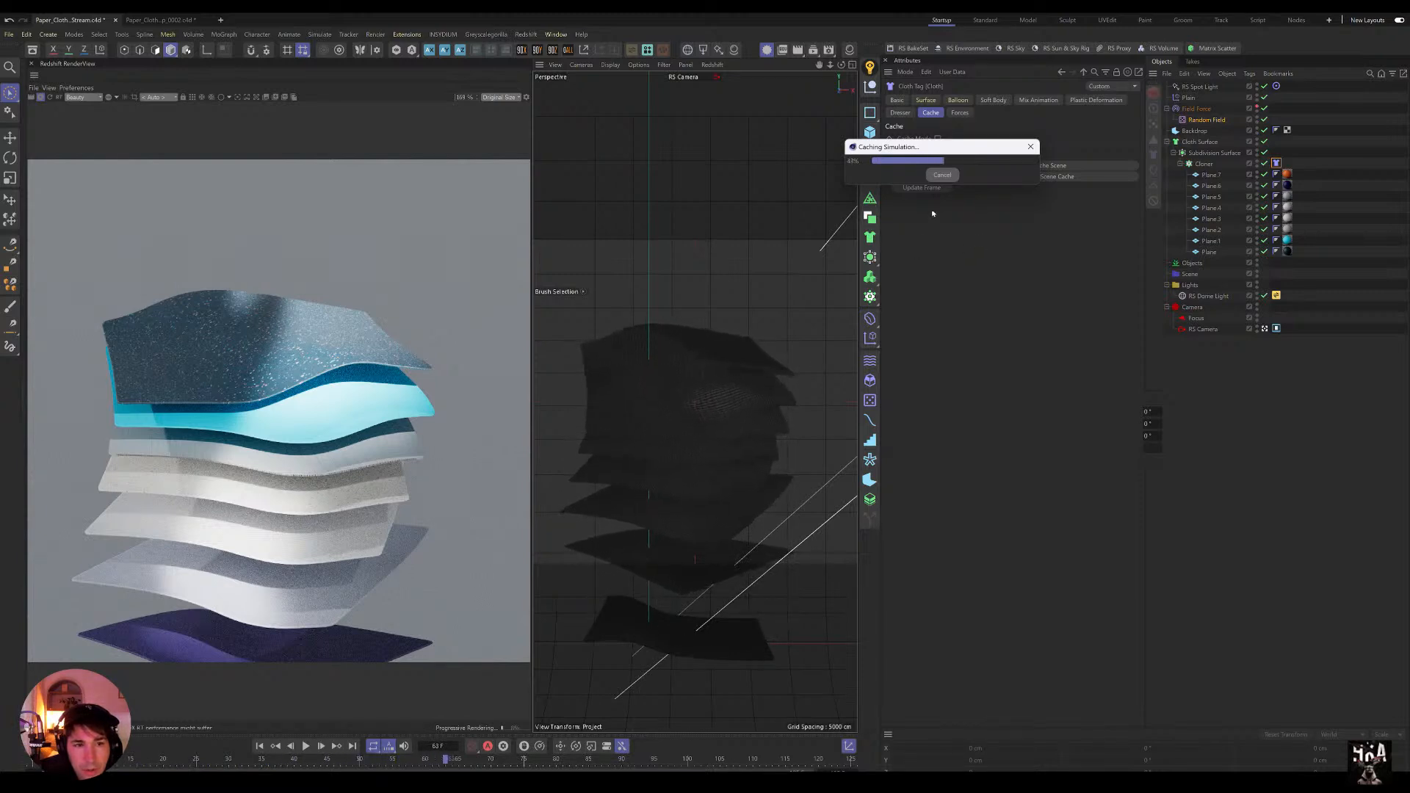
click(942, 176)
Step: Raise the start point of the contour spline in the Plain effector's Step field and play the simulation
click(1187, 97)
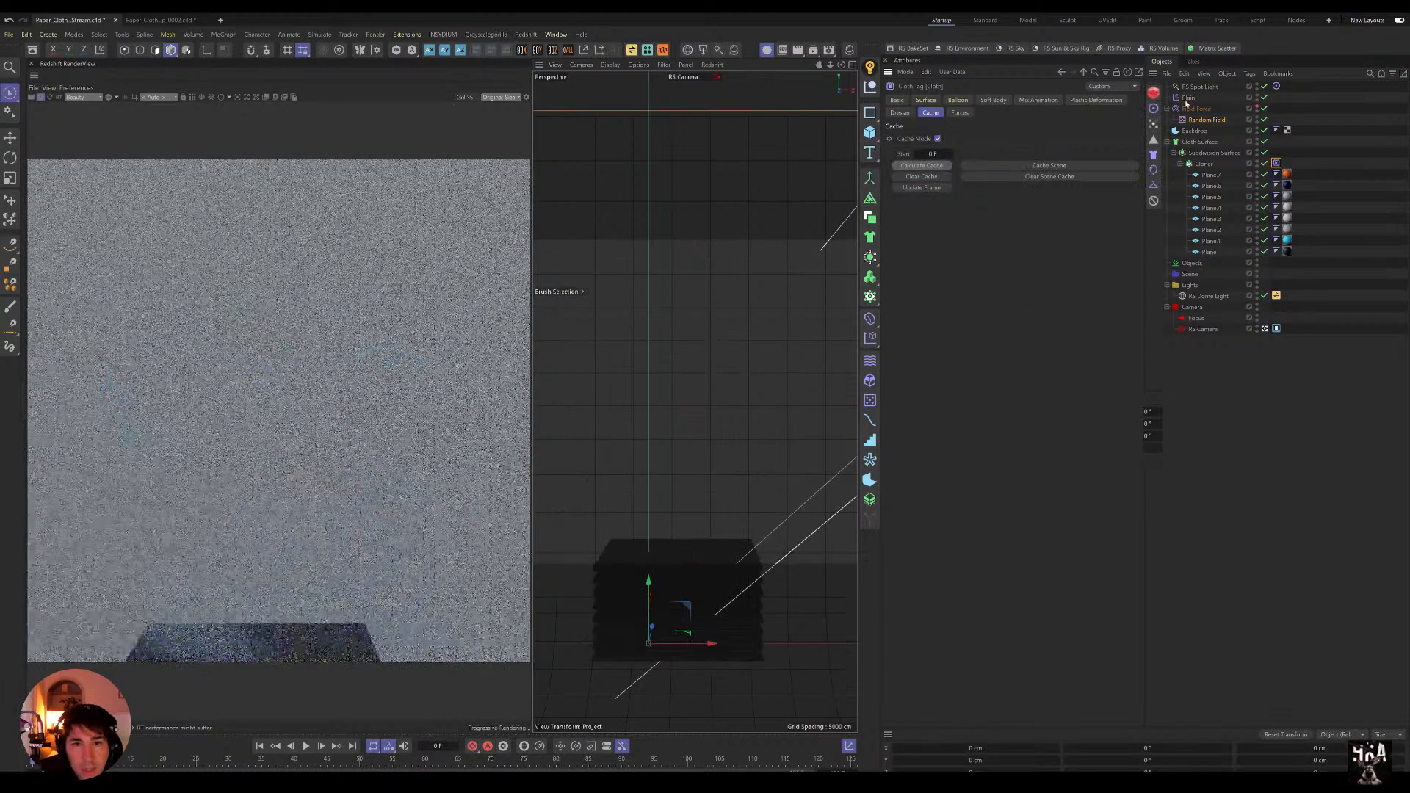
click(928, 150)
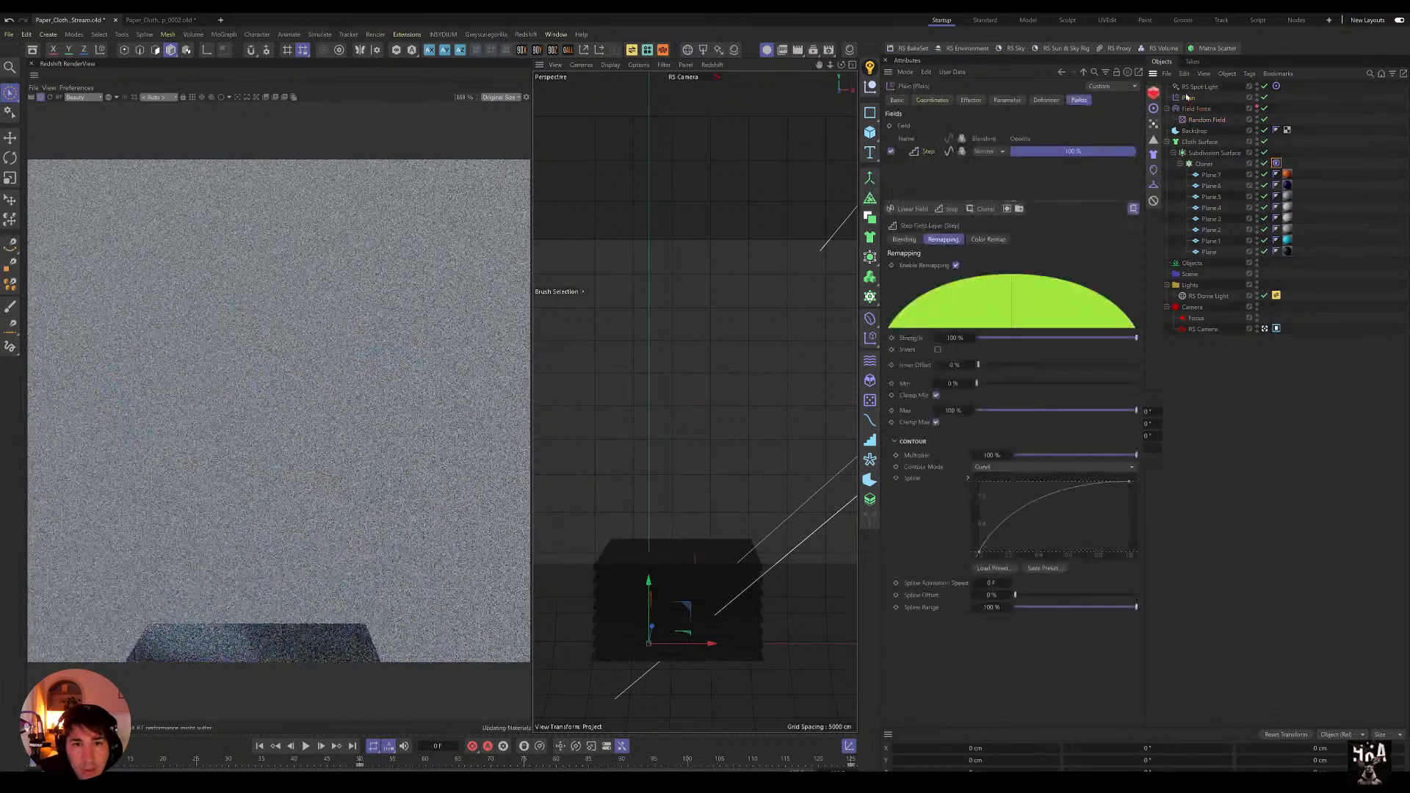
click(1011, 471)
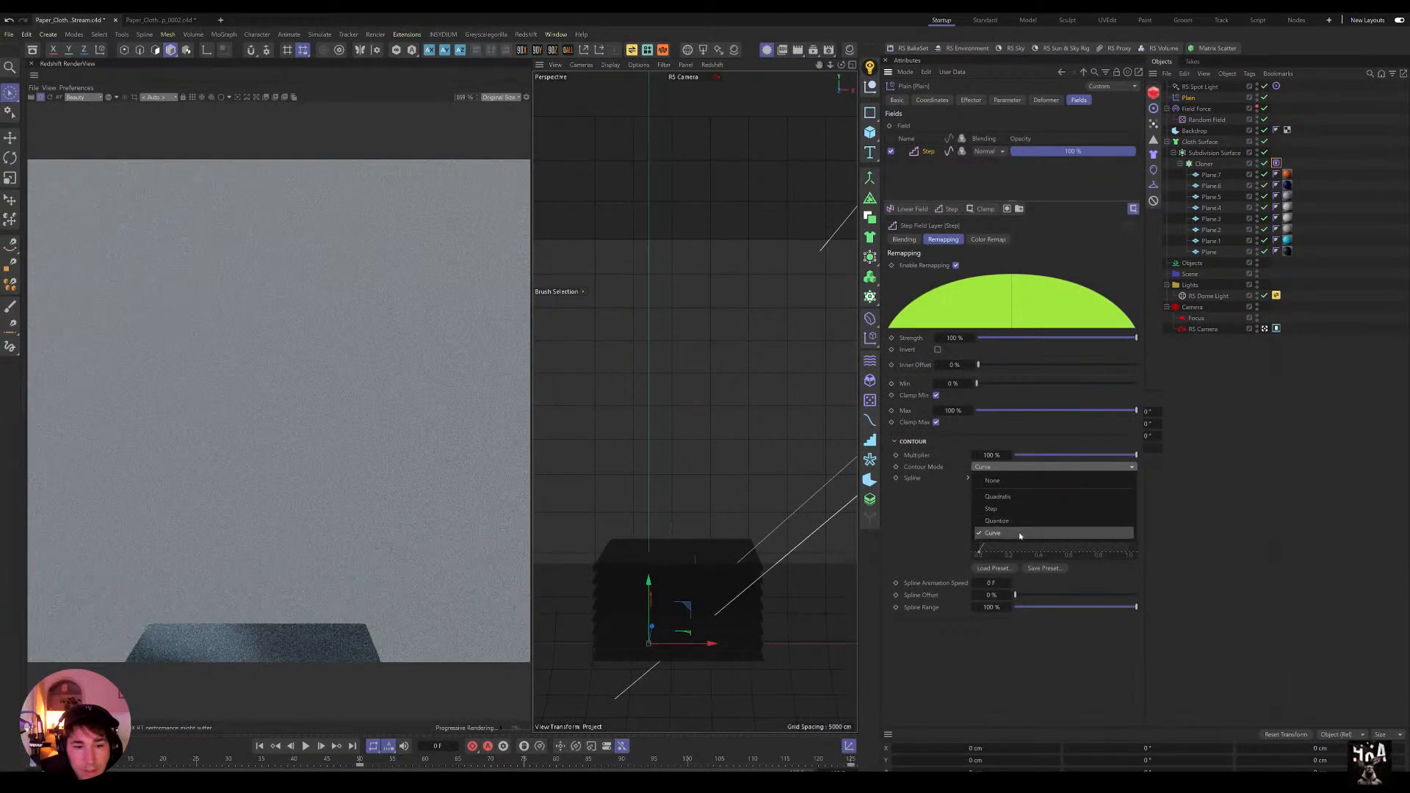
click(992, 533)
drag(979, 553, 979, 549)
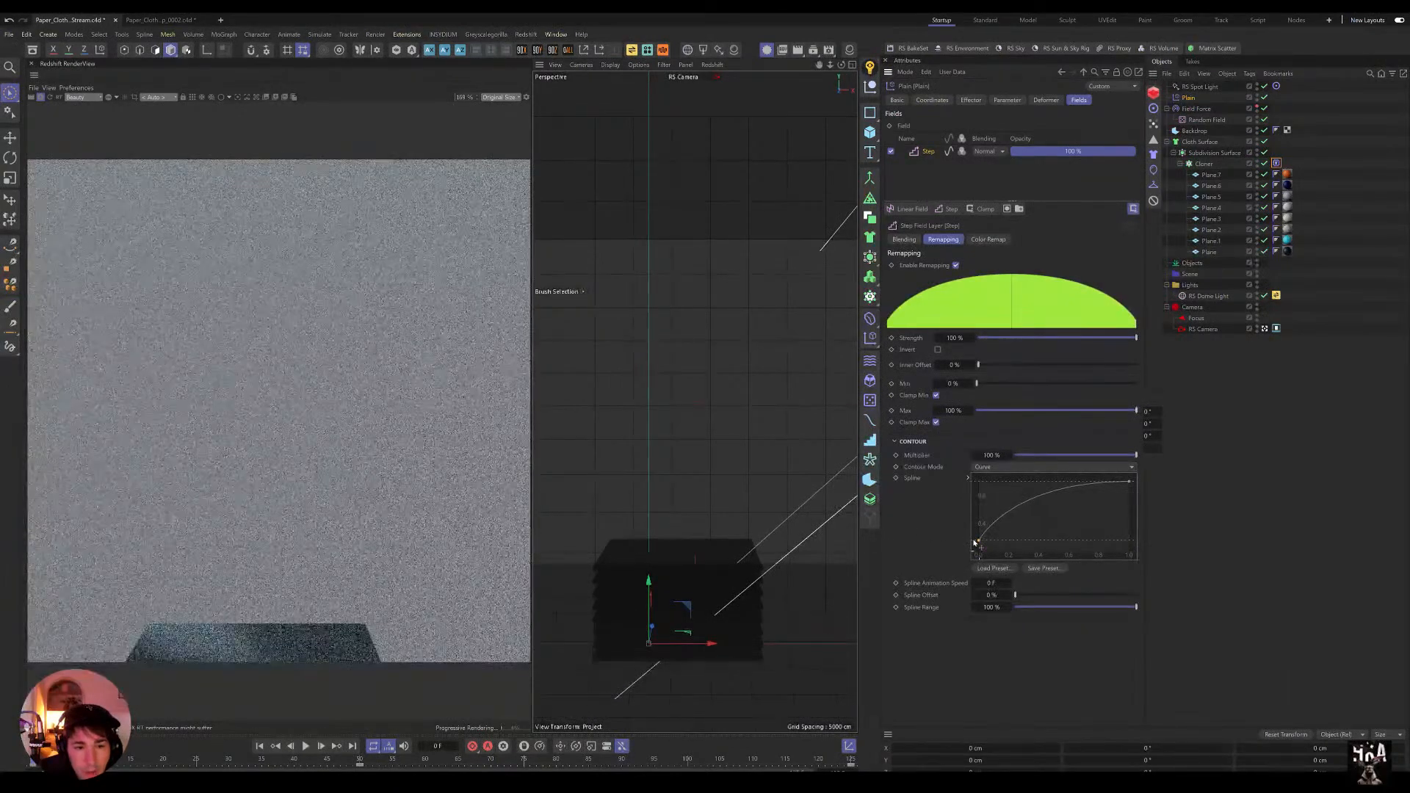
key(F8)
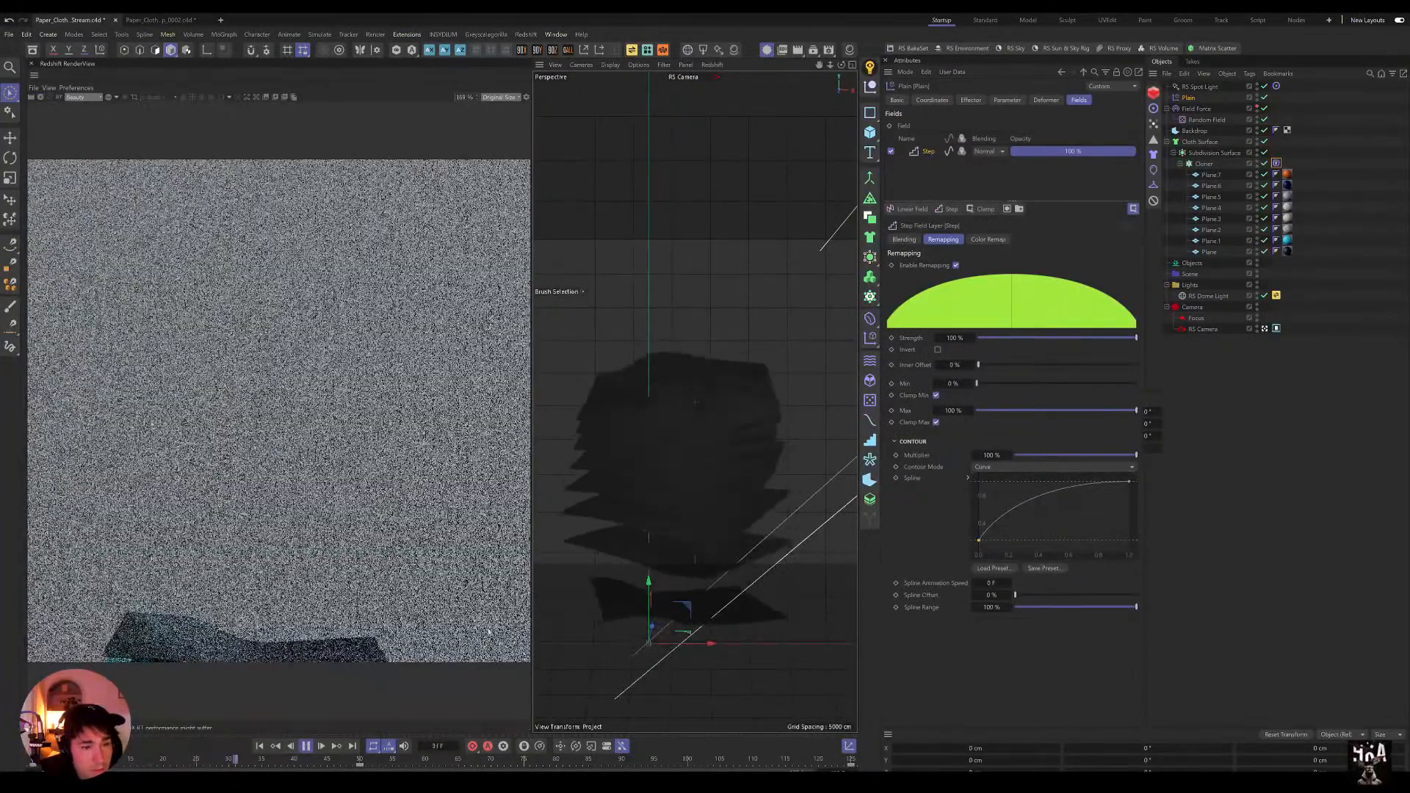
drag(978, 541, 973, 516)
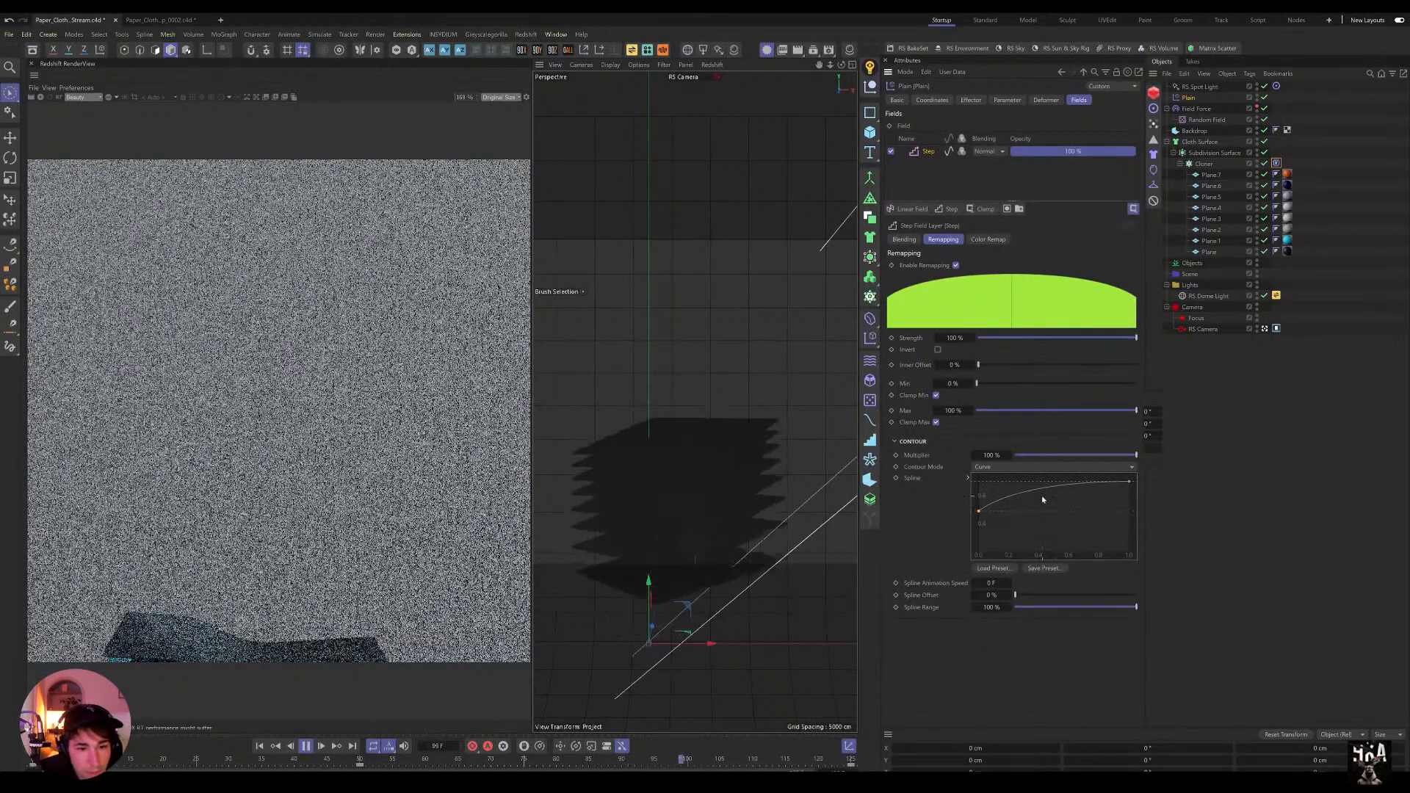
Step: Add points to the Step field's contour spline and reshape it into a gradual rise with a slightly lower start point
ctrl+click(1013, 496)
mouse_move(1012, 496)
mouse_down()
mouse_move(1045, 491)
mouse_move(1012, 500)
mouse_up()
ctrl+click(1007, 495)
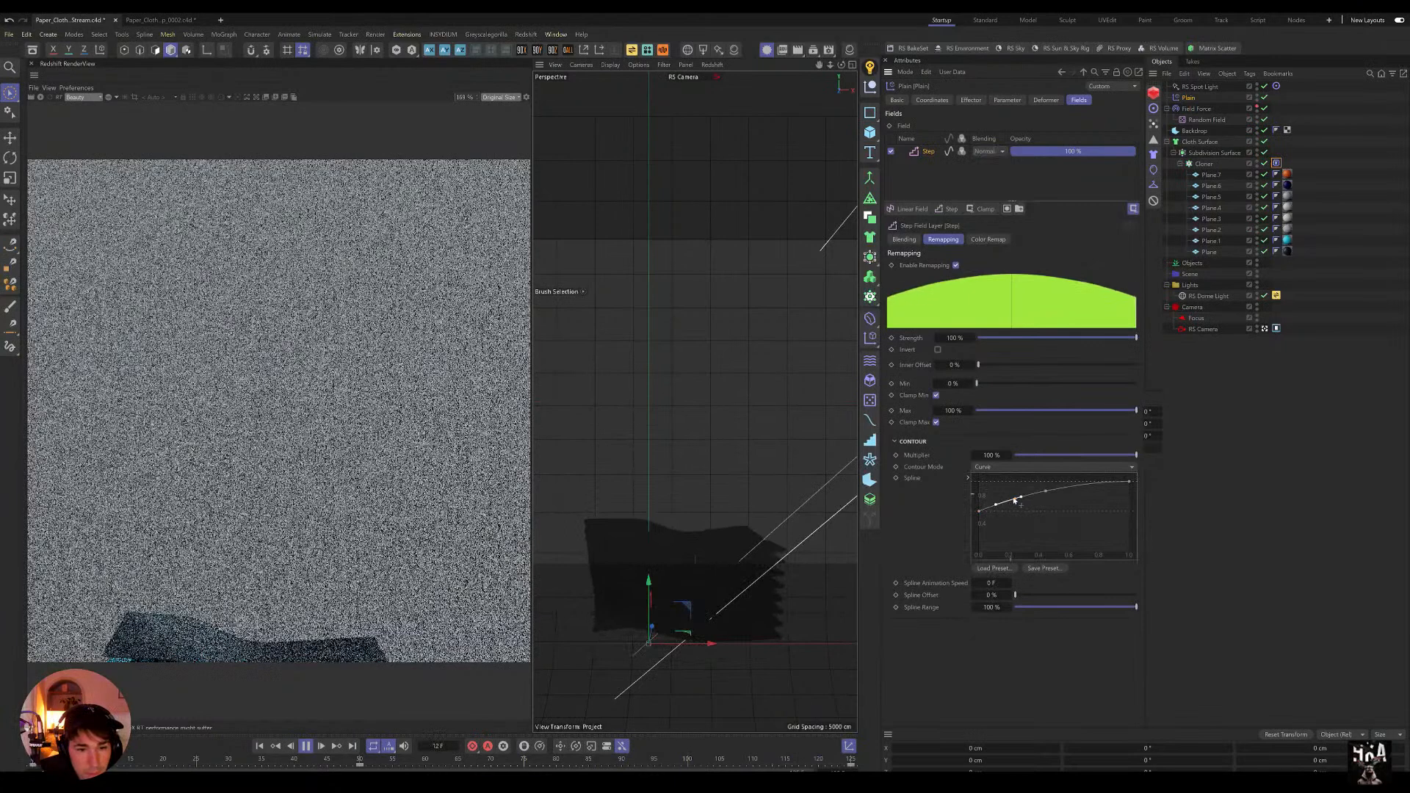
ctrl+click(1064, 489)
drag(1064, 489, 1074, 487)
click(1045, 490)
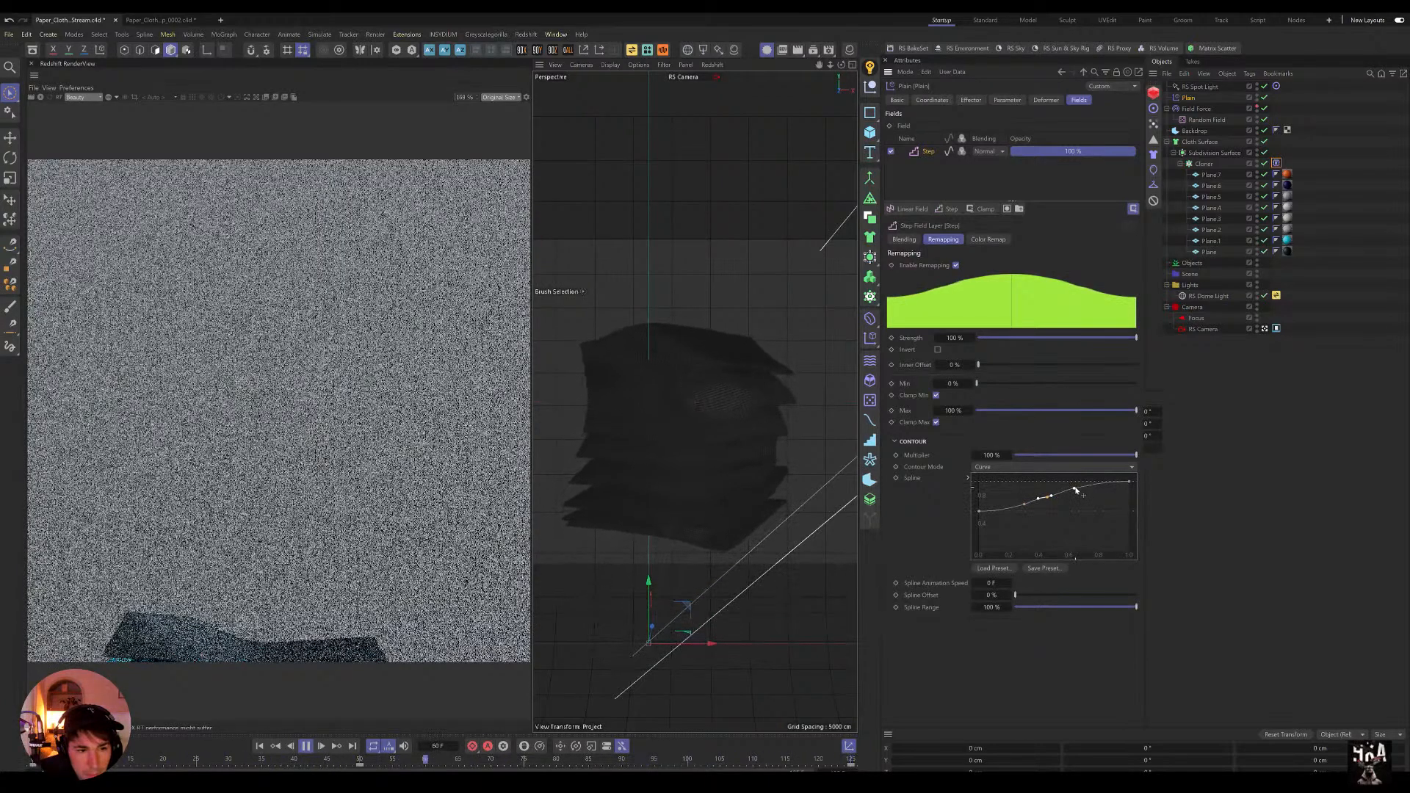
click(1075, 489)
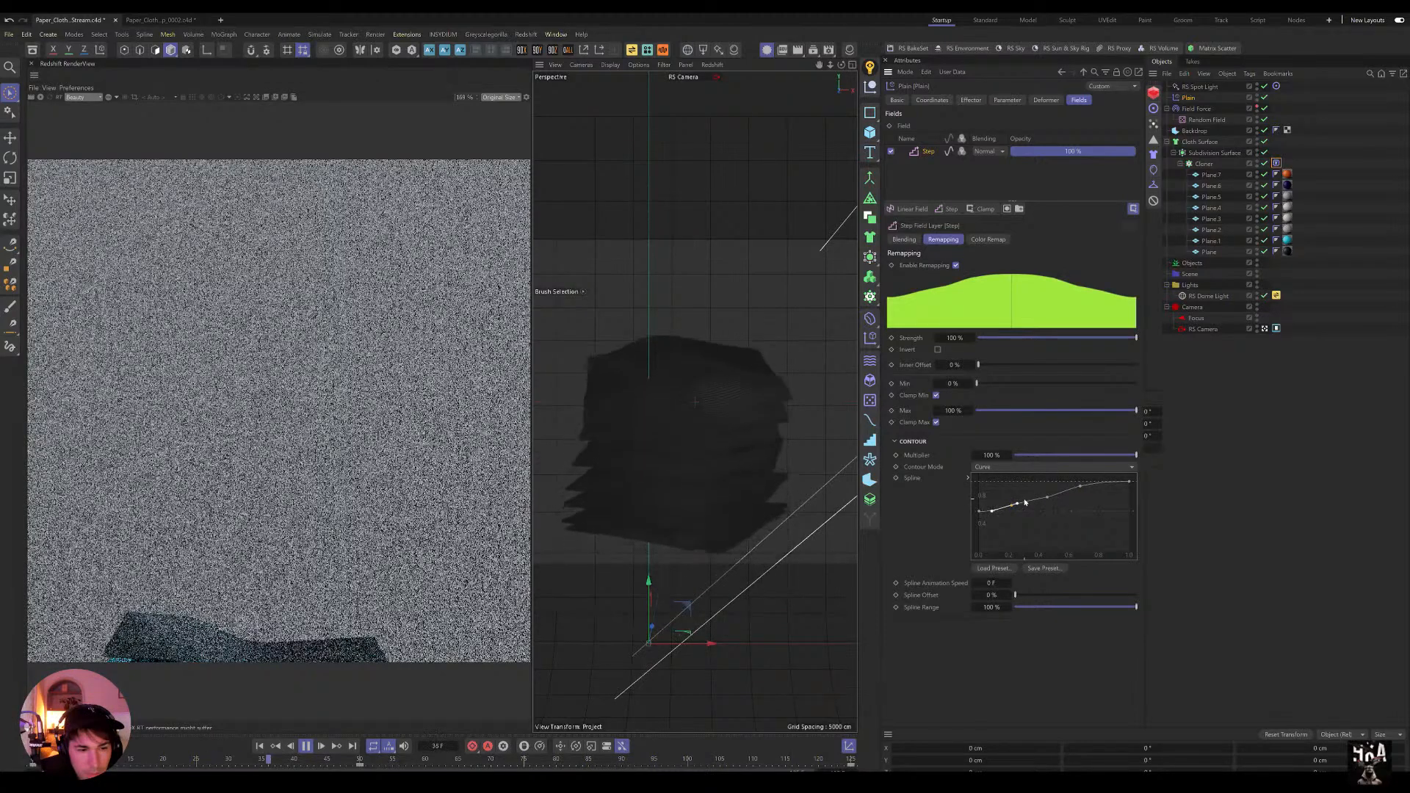
drag(1047, 497, 1049, 494)
click(978, 512)
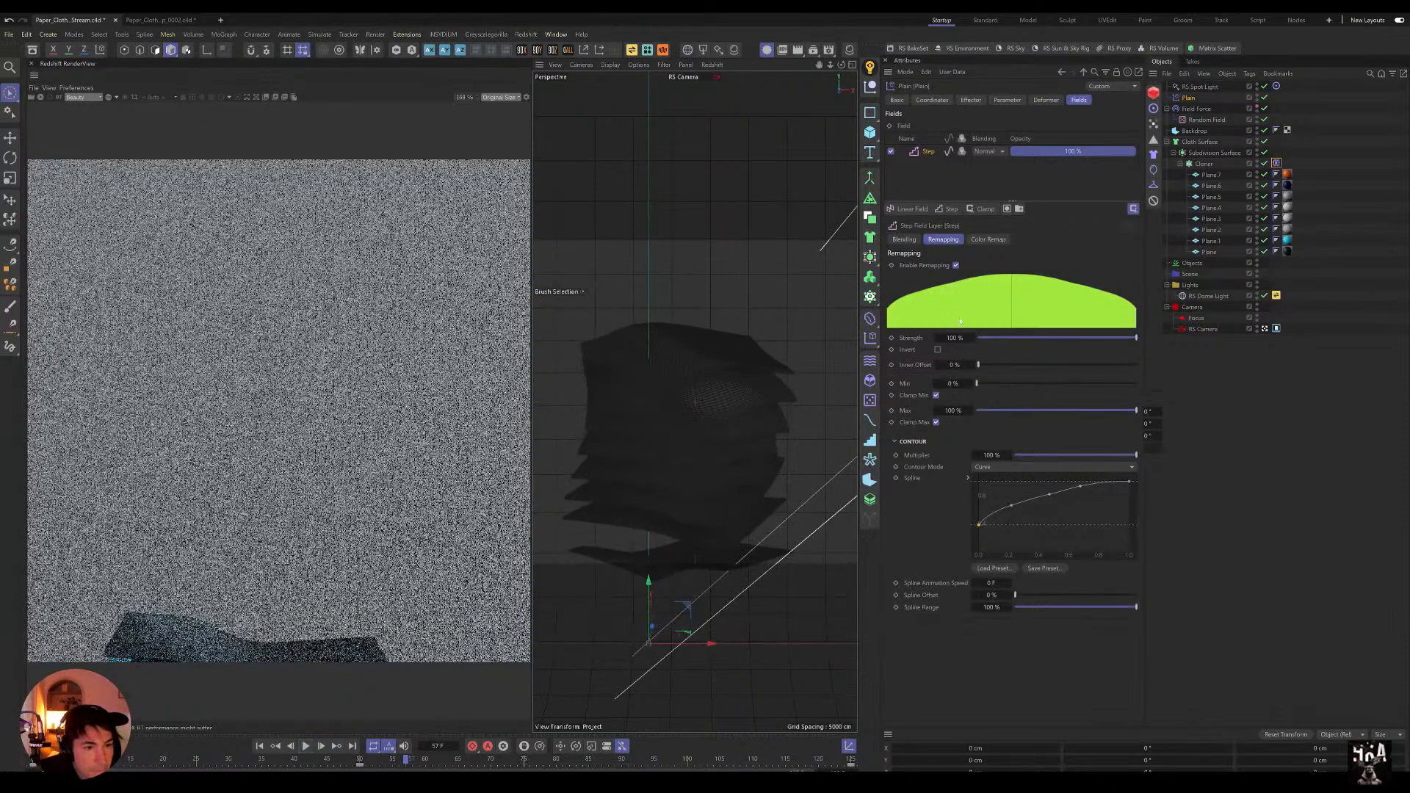
Step: Clear the Cloth tag's simulation cache and calculate it again
click(1276, 163)
click(942, 177)
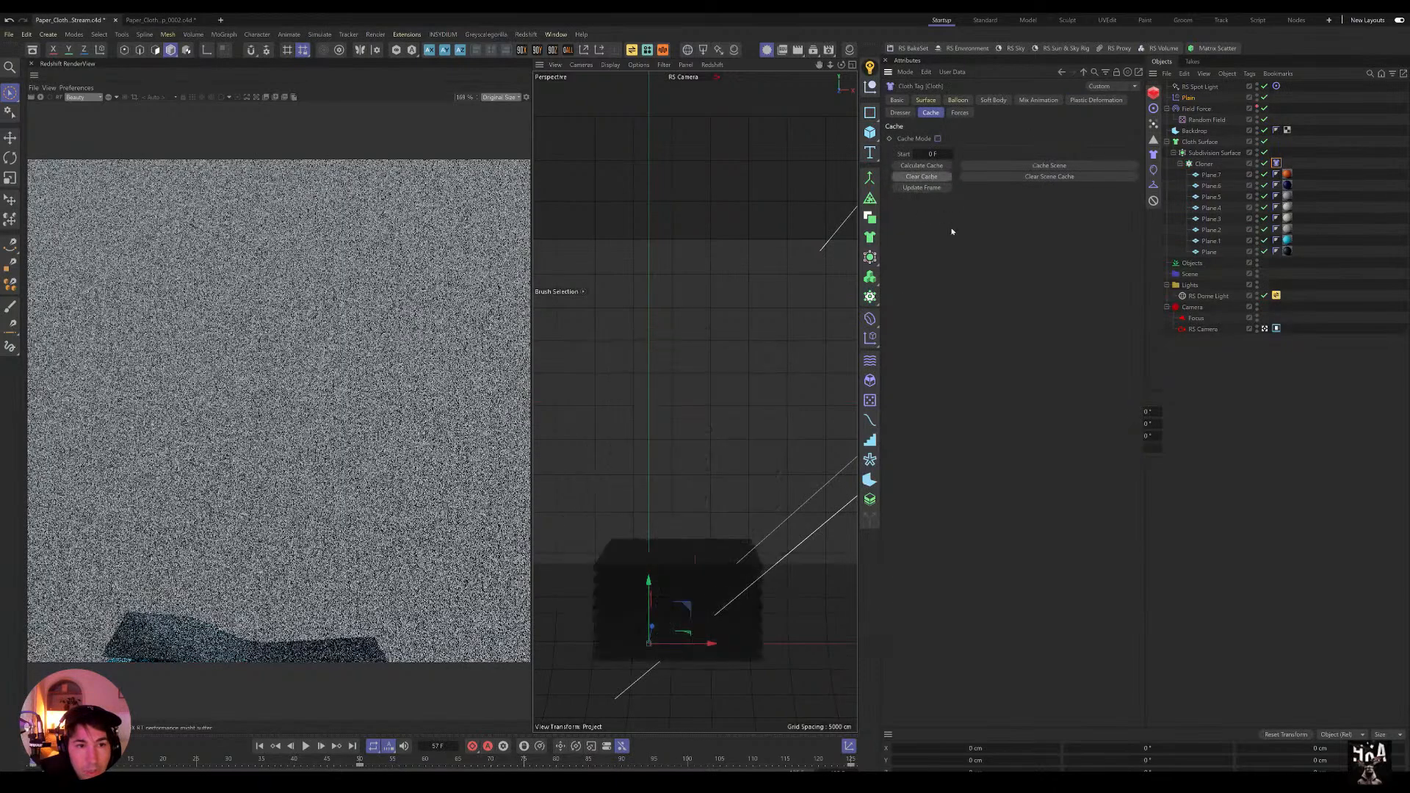
click(919, 166)
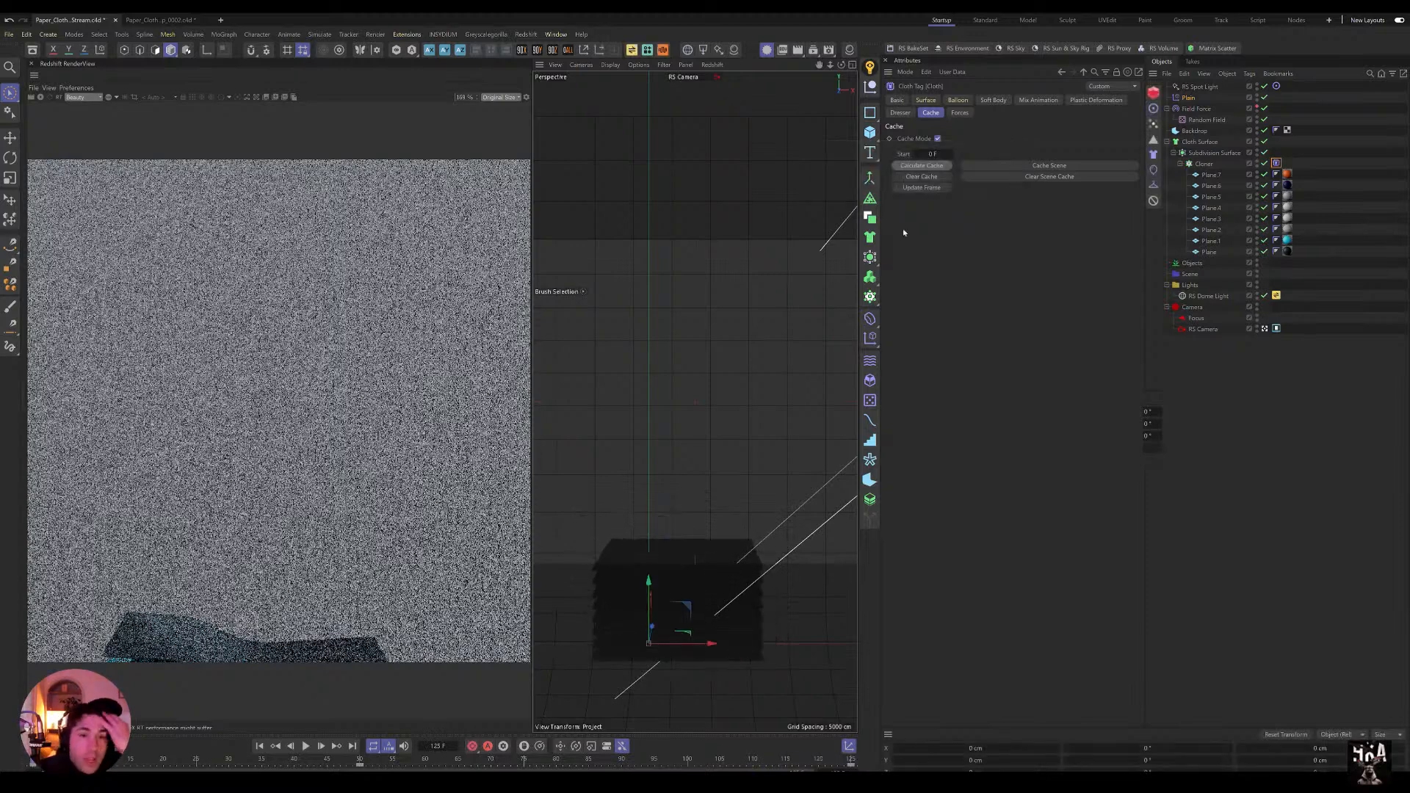
Step: Play the cached simulation from the start and pause it on a frame where the layers are spread apart
drag(391, 759, 31, 764)
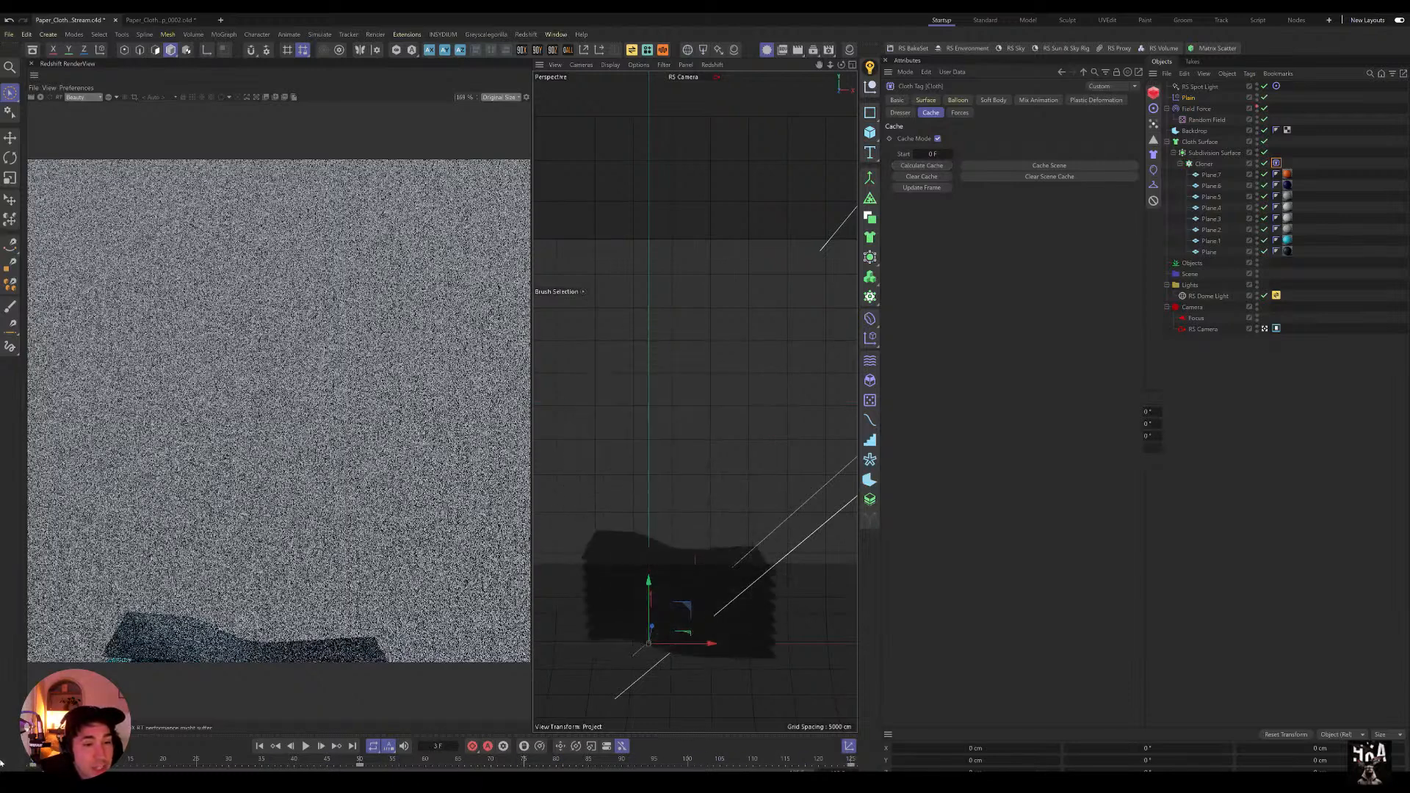
key(F8)
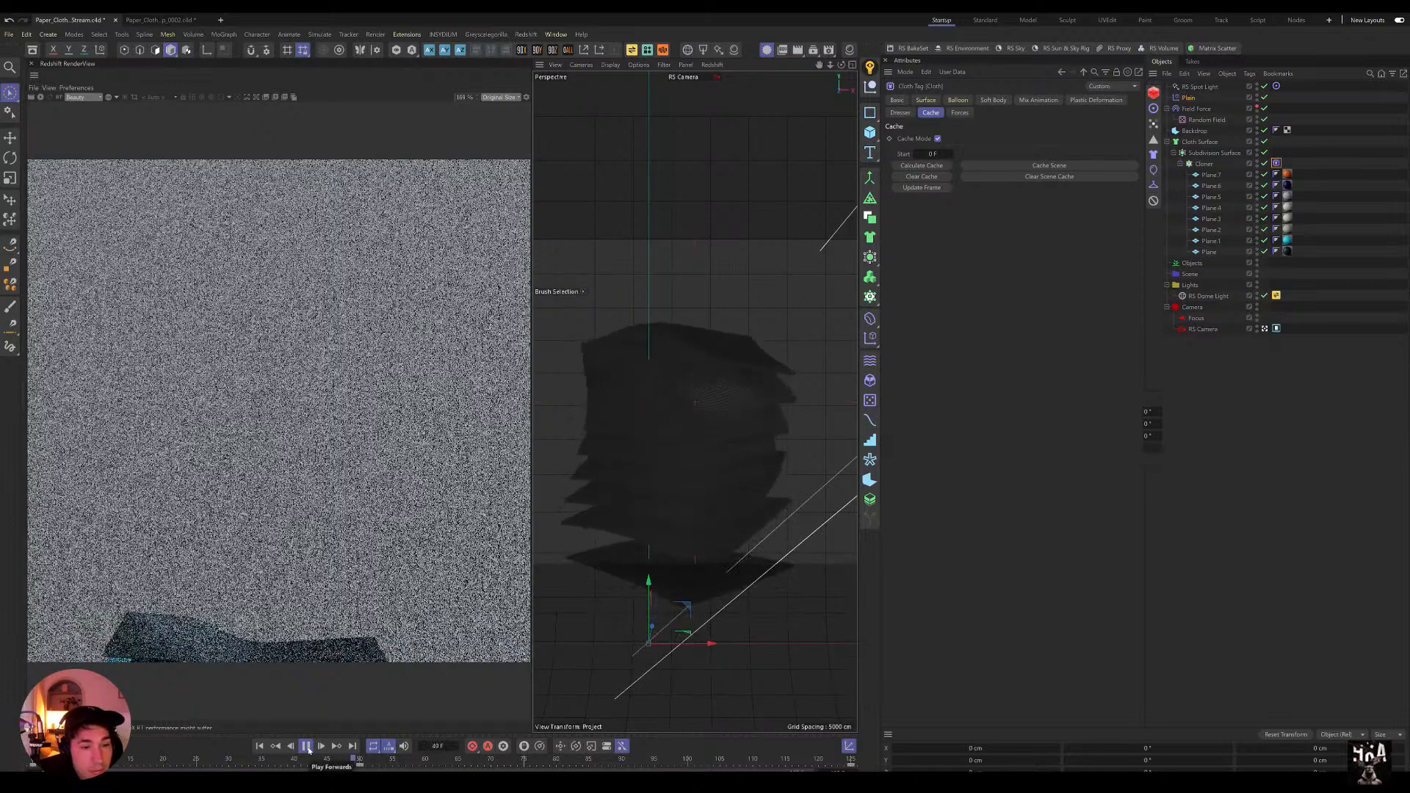
click(359, 764)
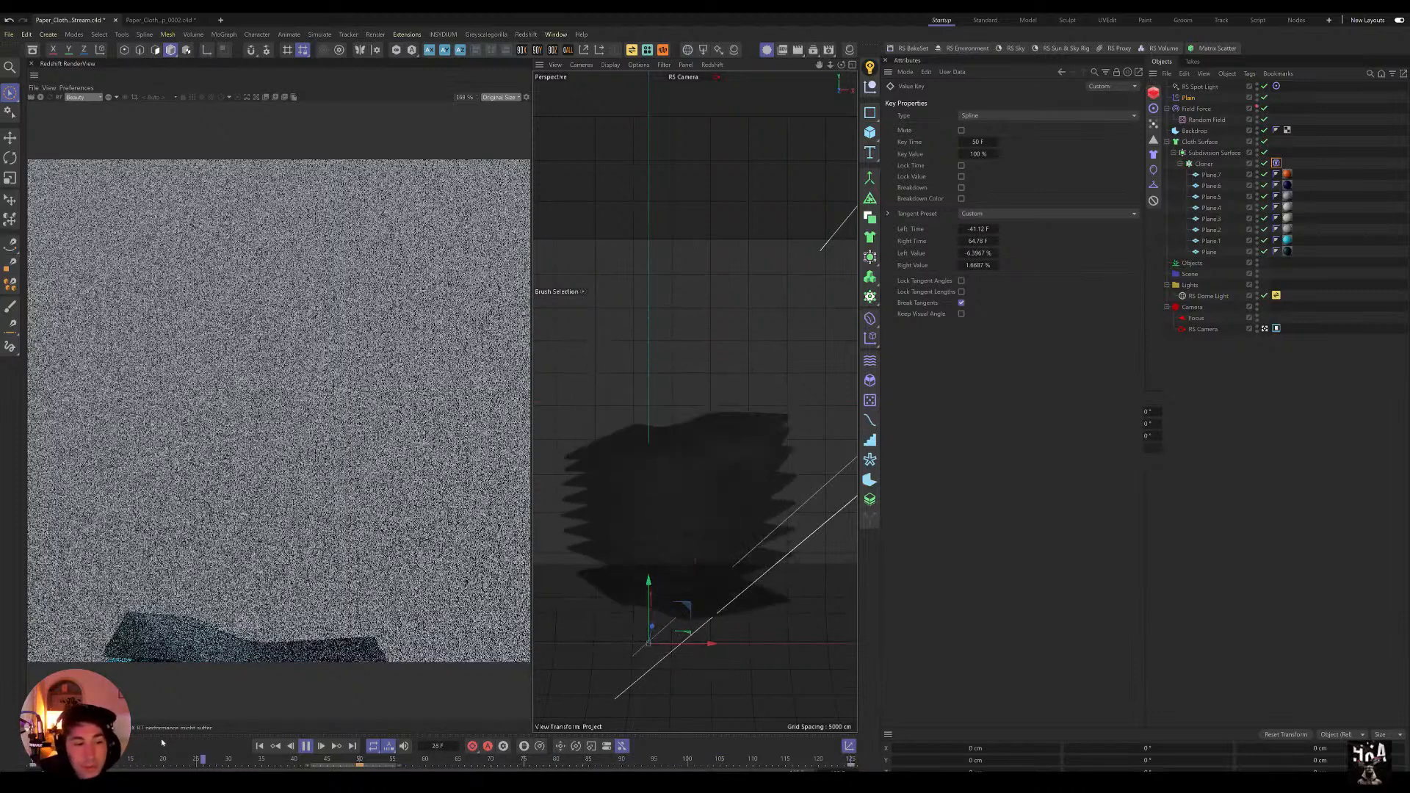
click(305, 745)
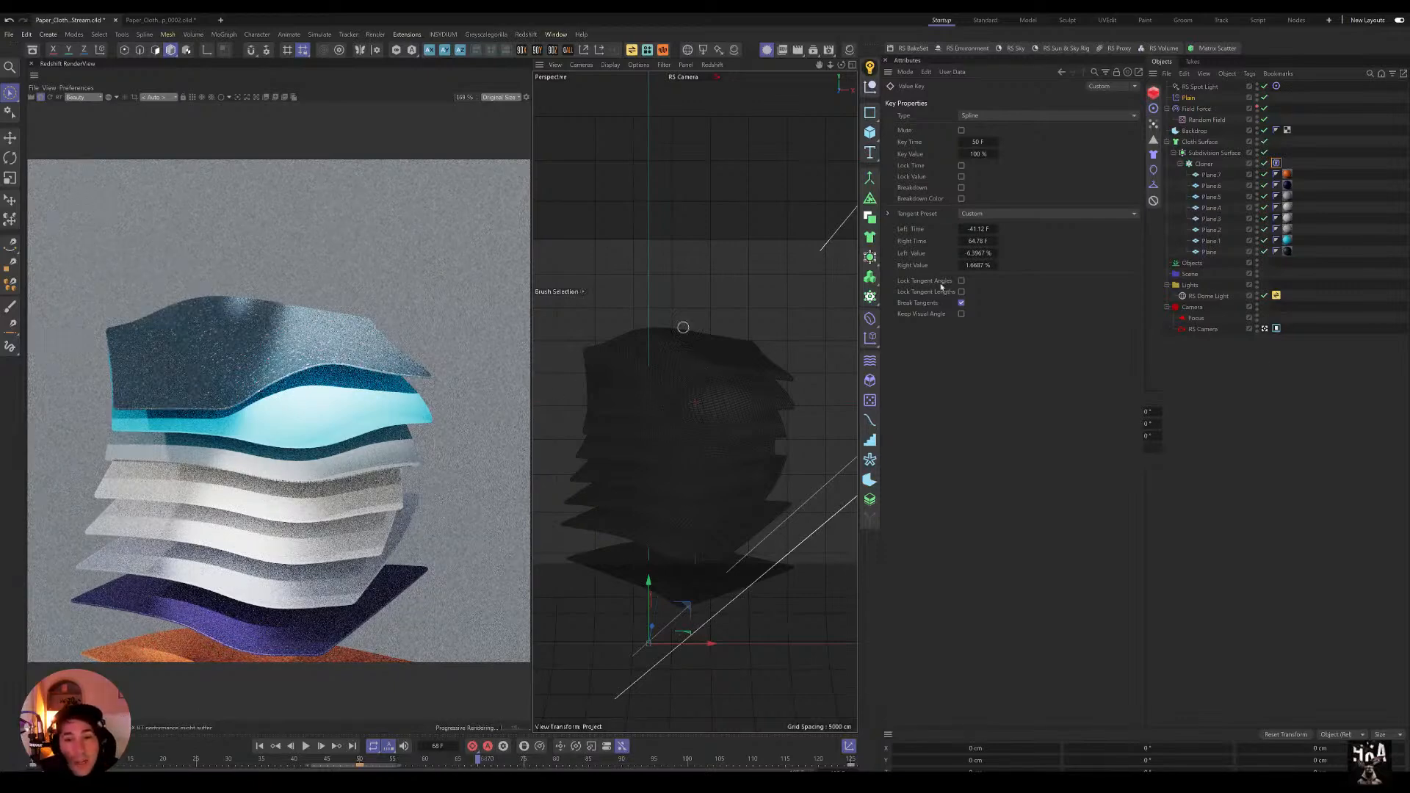
Step: Wrap the Cloth Surface object in a new Subdivision Surface to smooth the thickened layers
click(1286, 251)
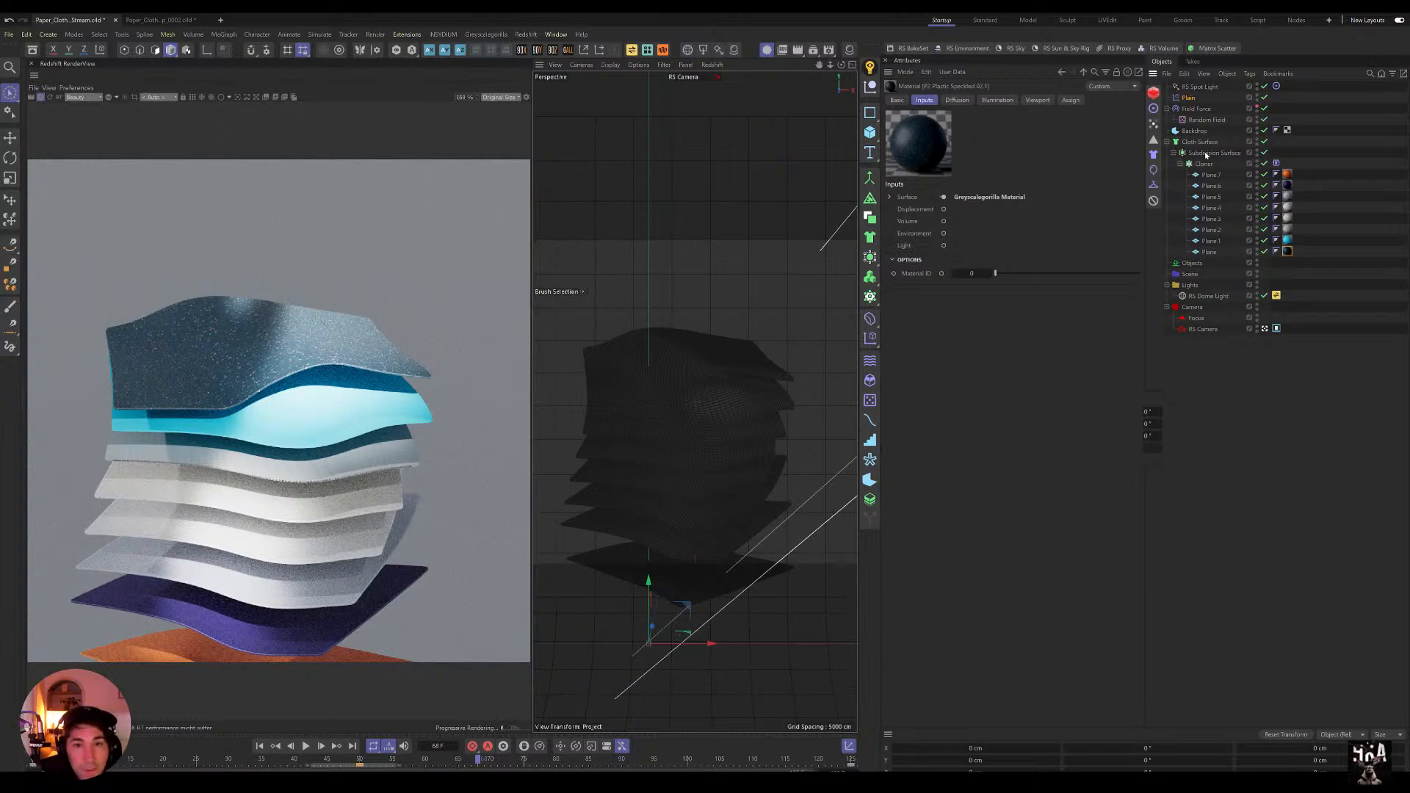
click(1208, 152)
click(1197, 143)
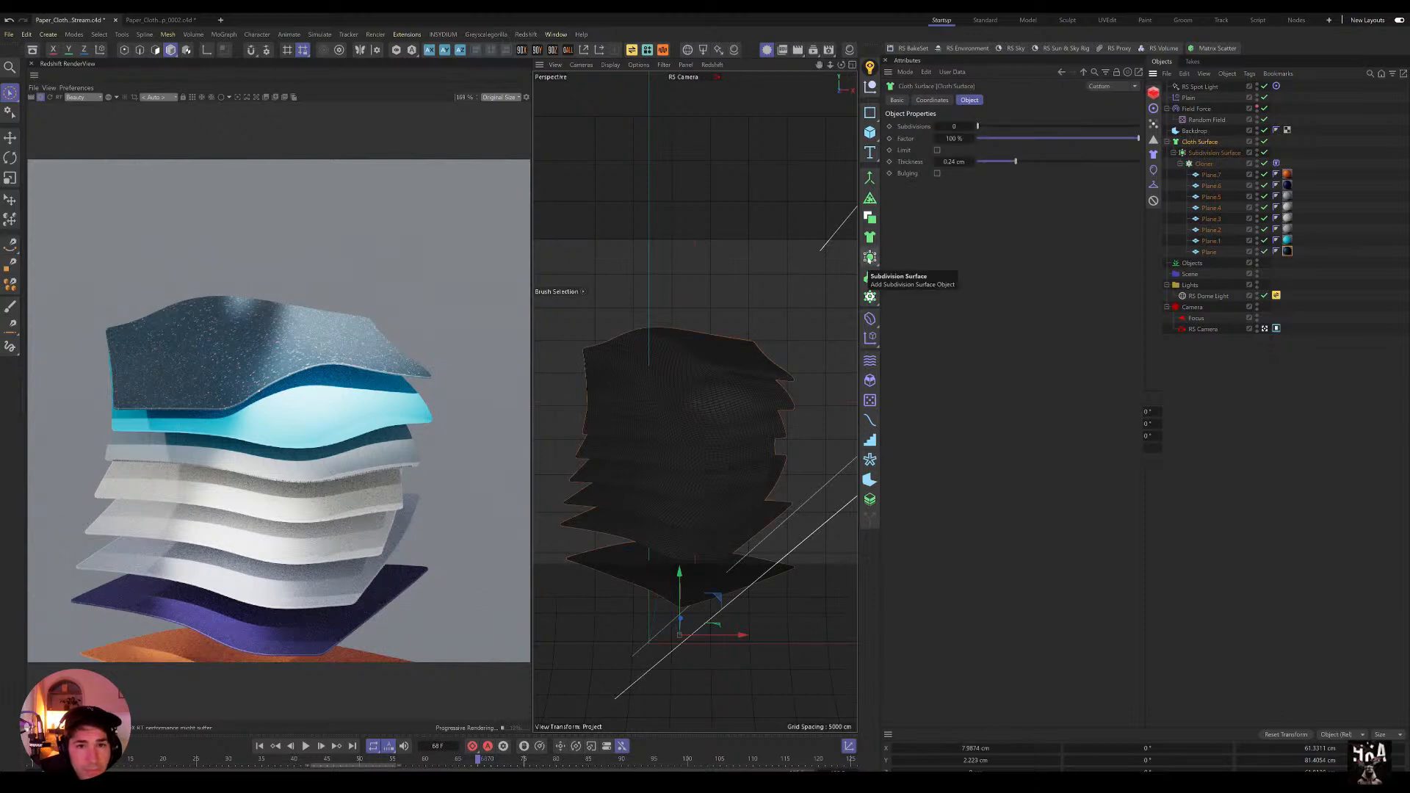
alt+click(869, 257)
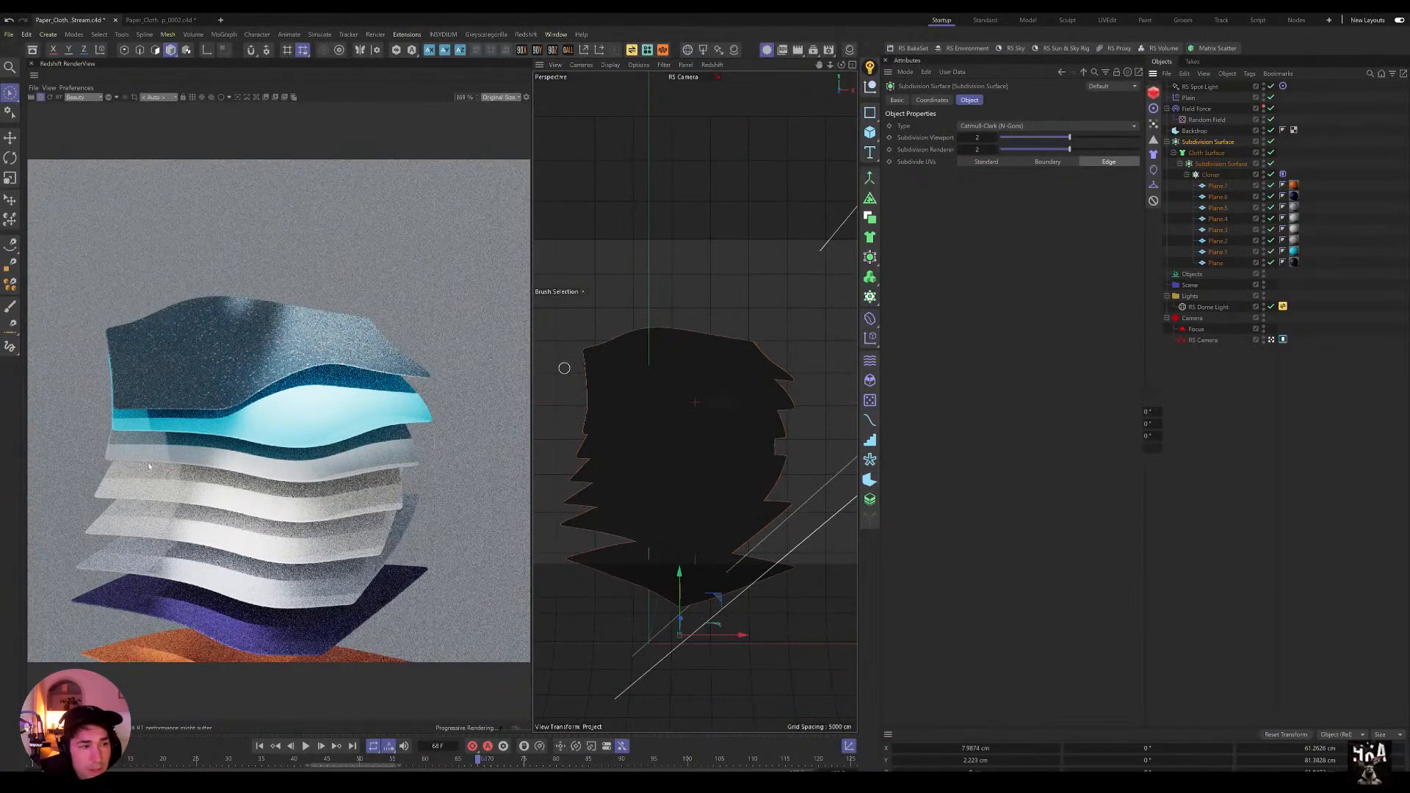
Step: Compare the rendered layer edges up close with the outer Subdivision Surface disabled and enabled again
click(1271, 142)
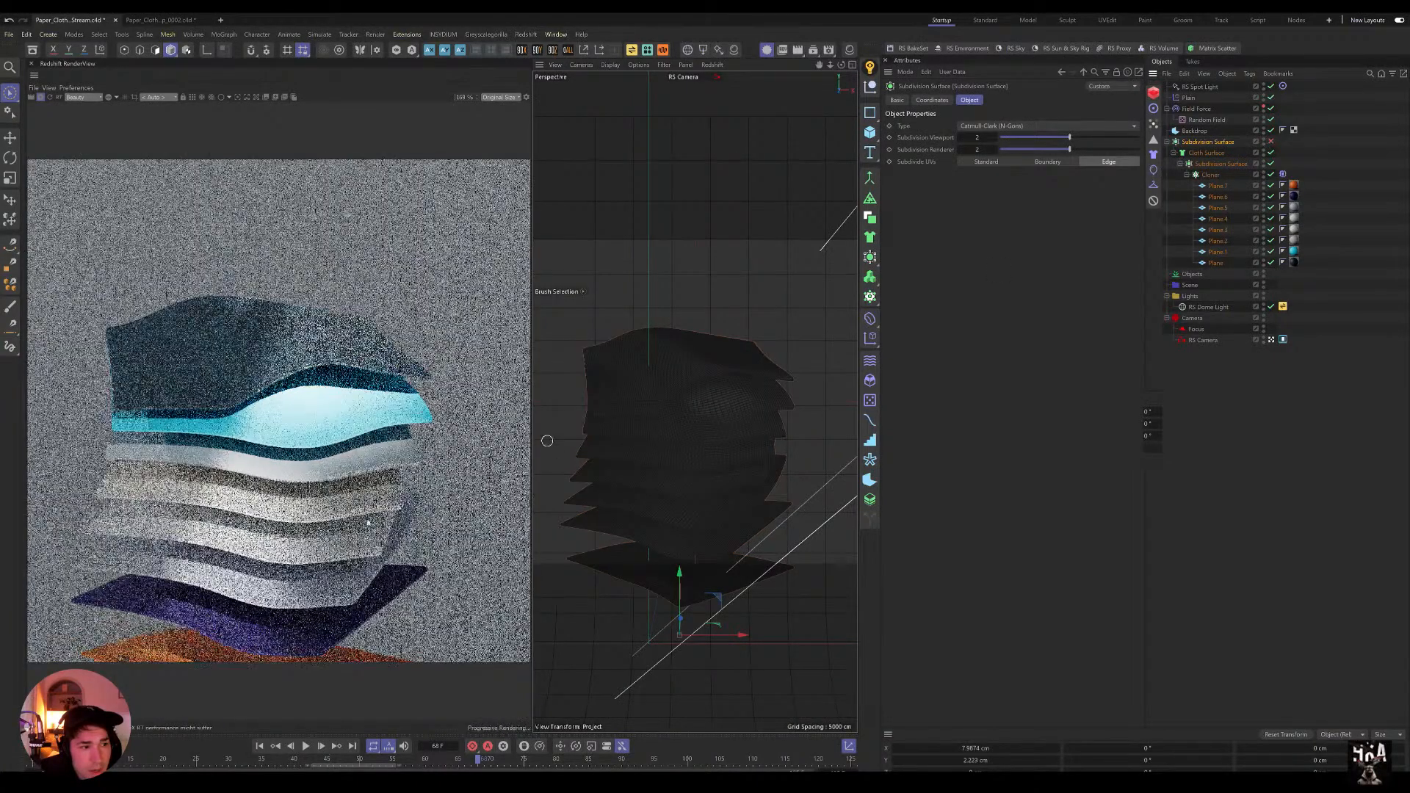
scroll(330, 479, up, 3)
scroll(332, 480, up, 5)
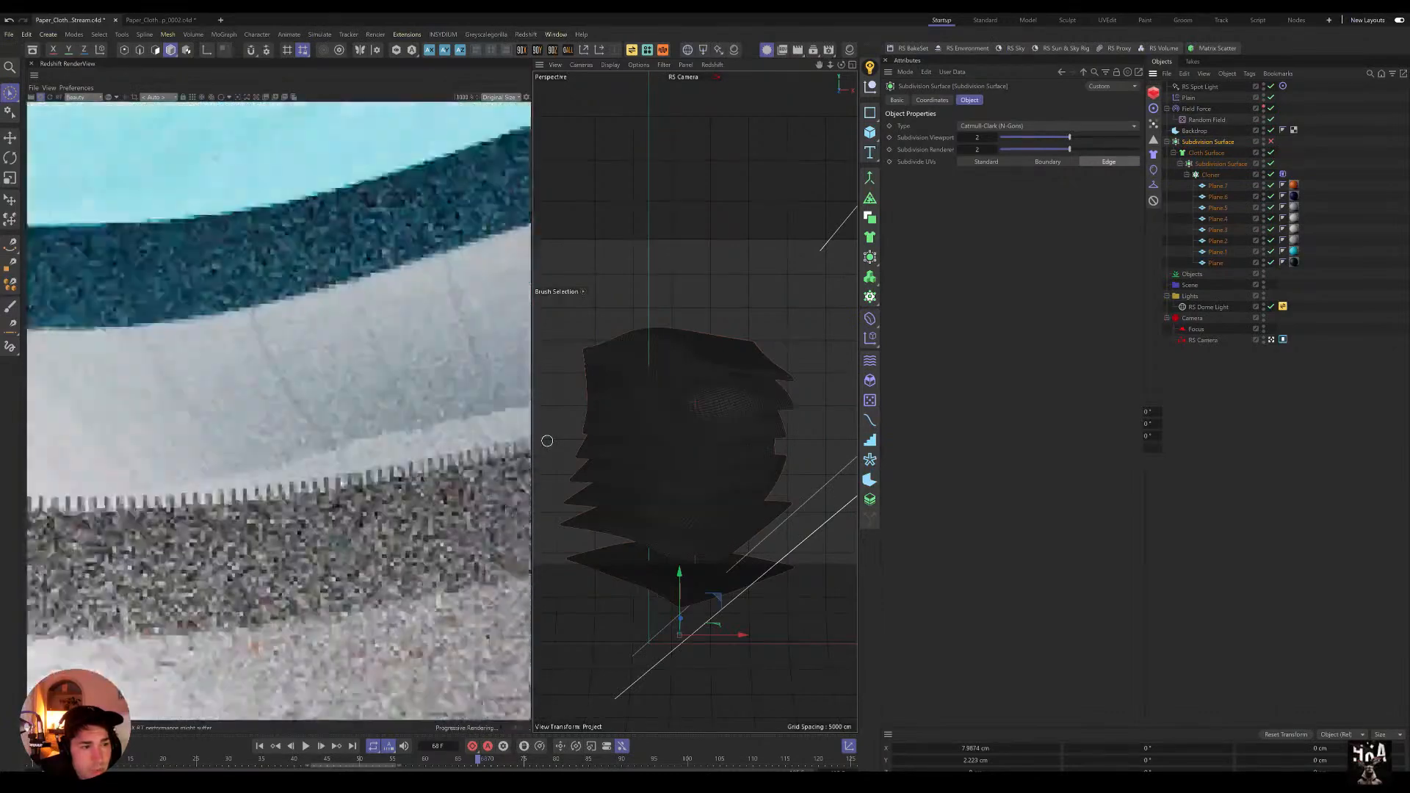
scroll(339, 481, down, 2)
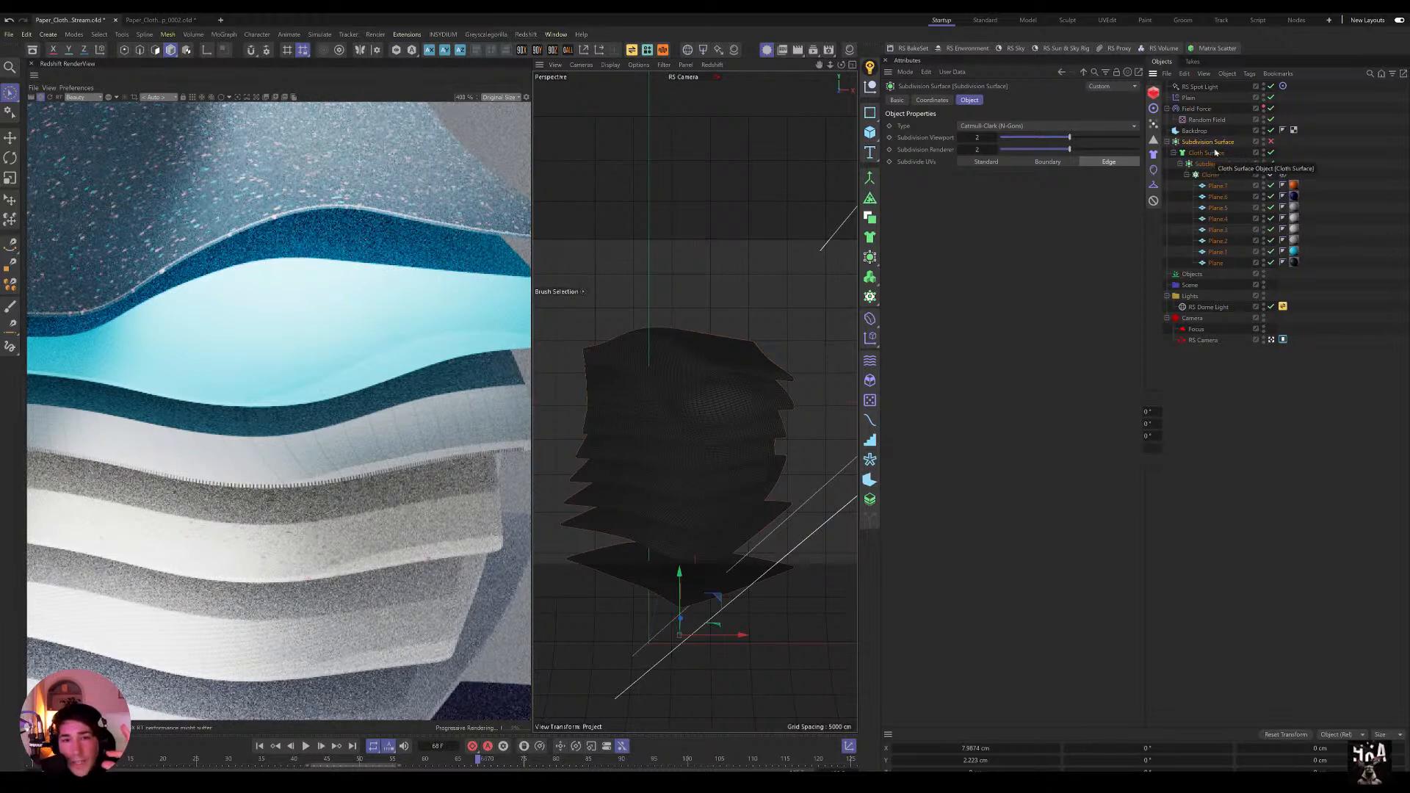
click(1271, 142)
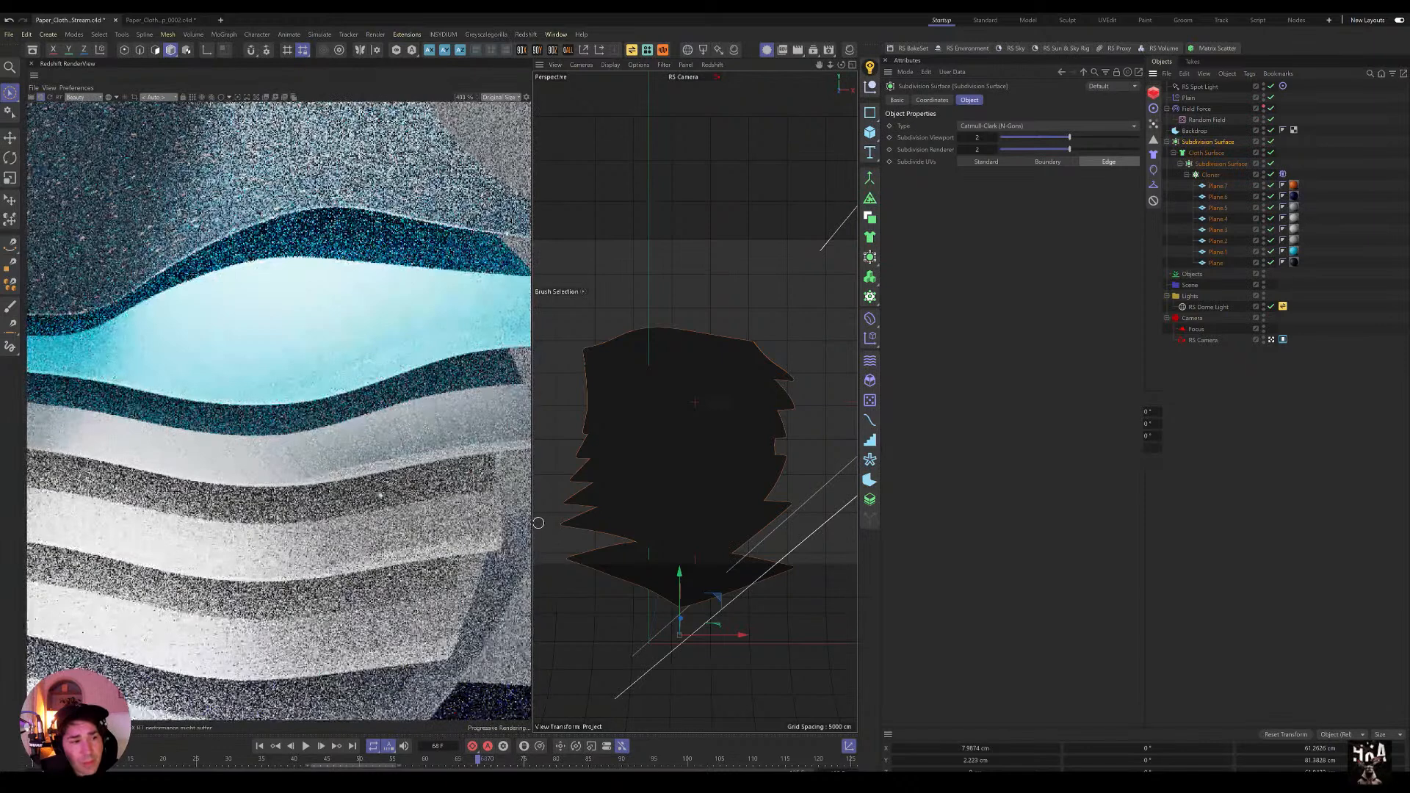
scroll(490, 350, down, 3)
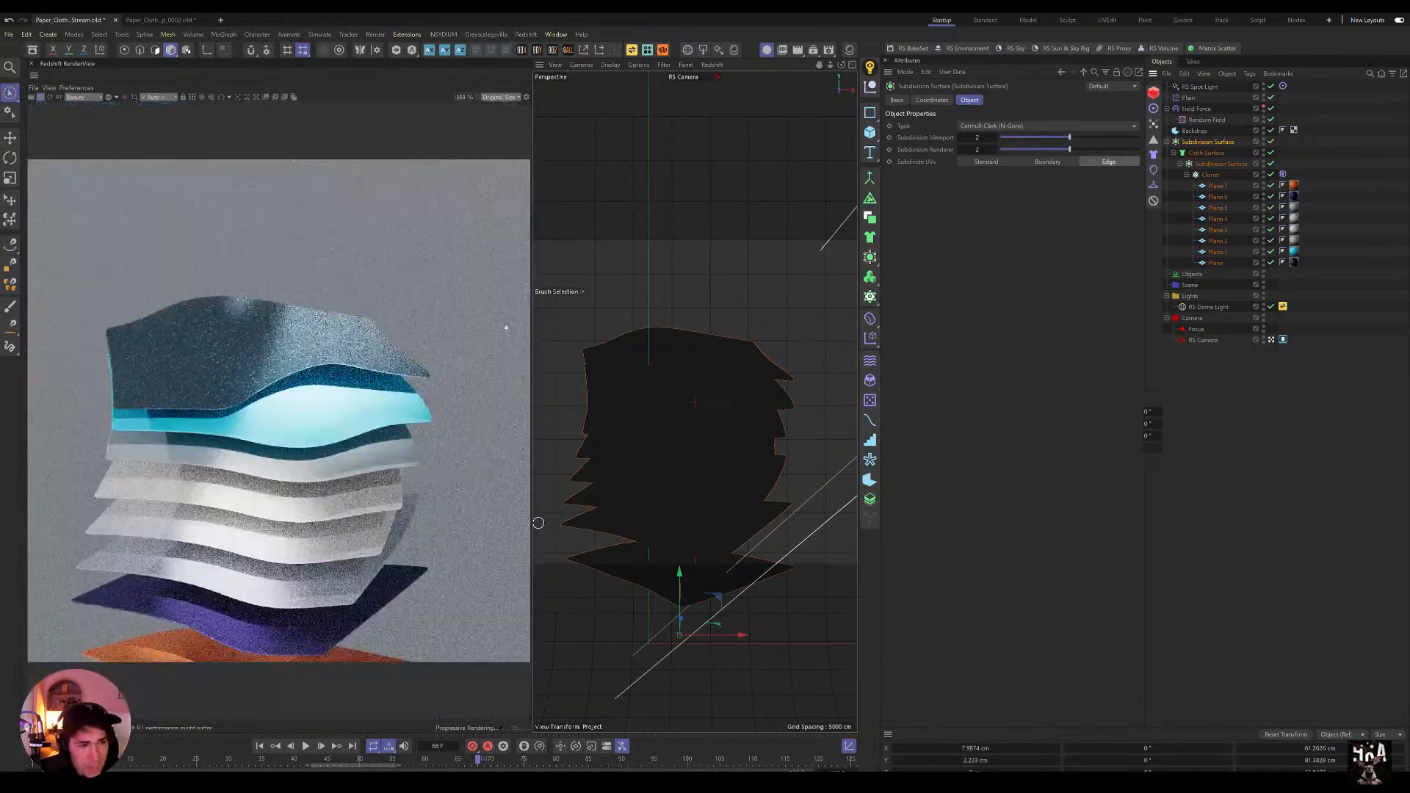
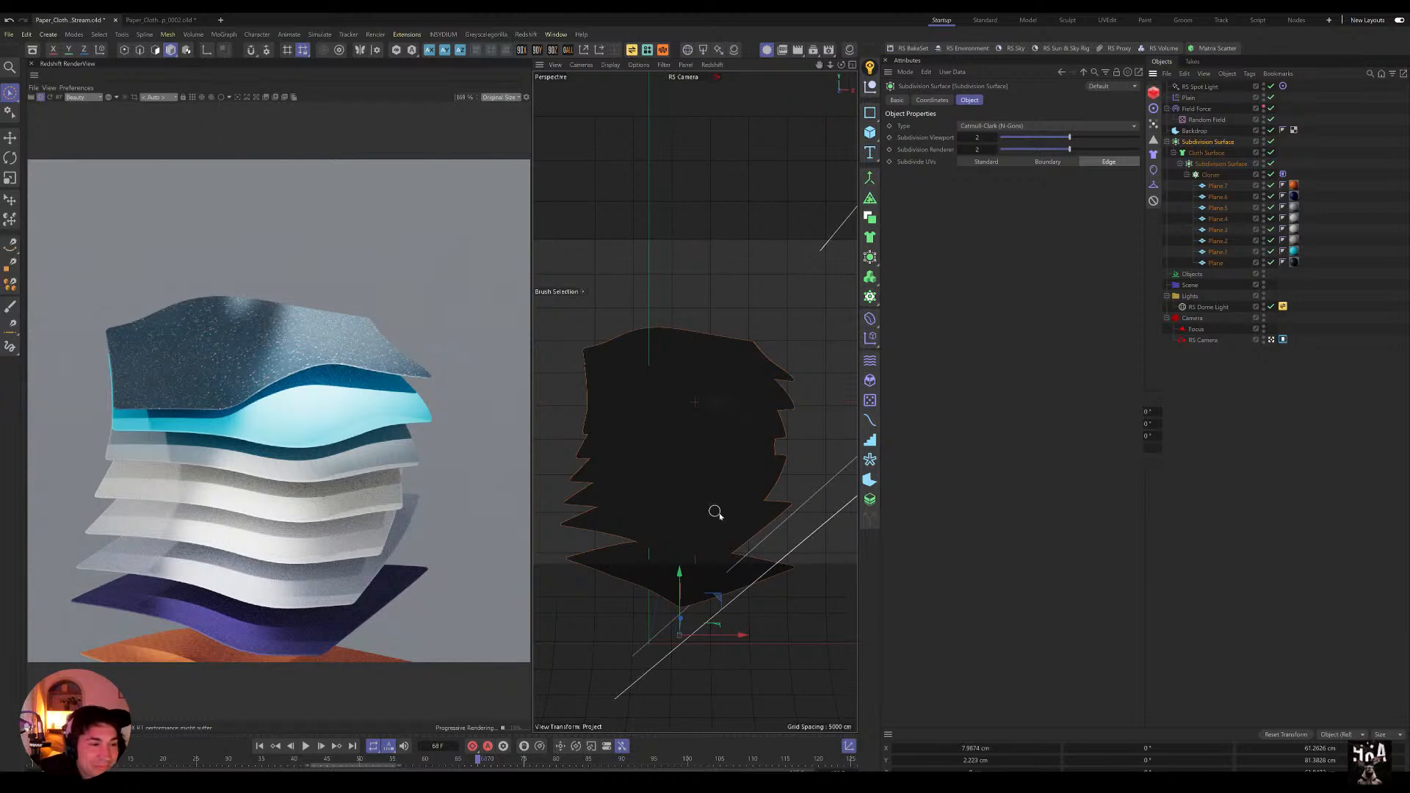
Step: Inspect the speckled plastic material on the Plane object and delete its material tag
click(1293, 262)
click(960, 198)
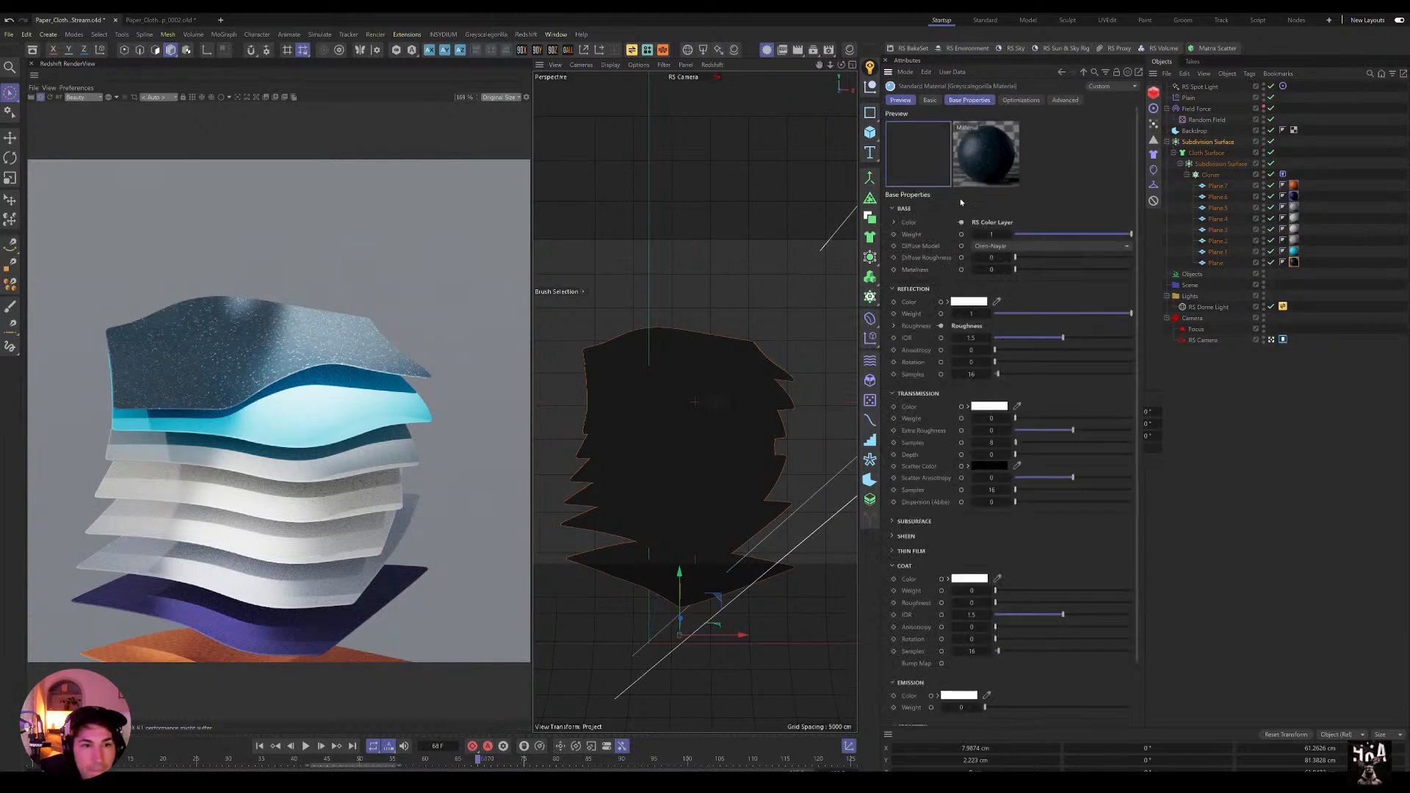
click(998, 223)
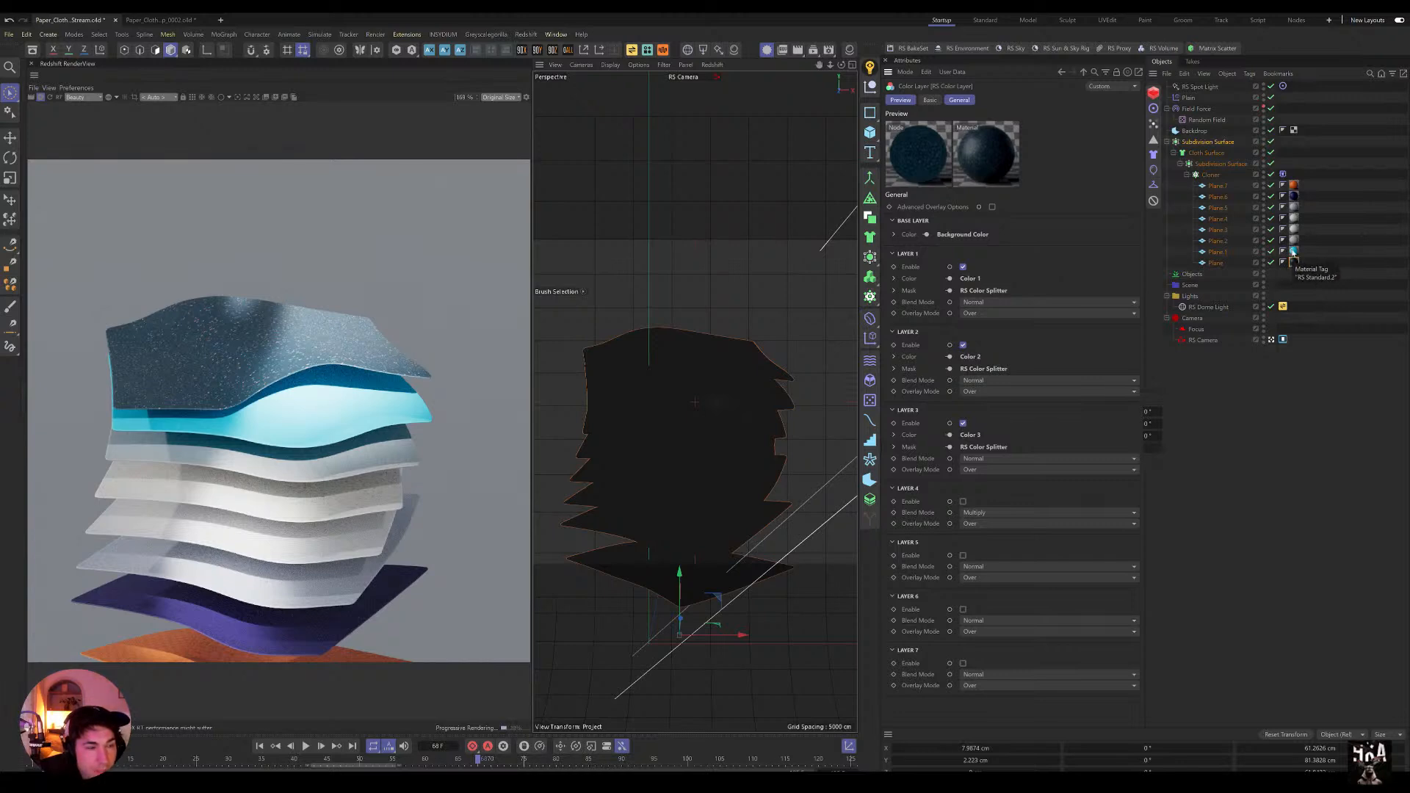
click(1294, 263)
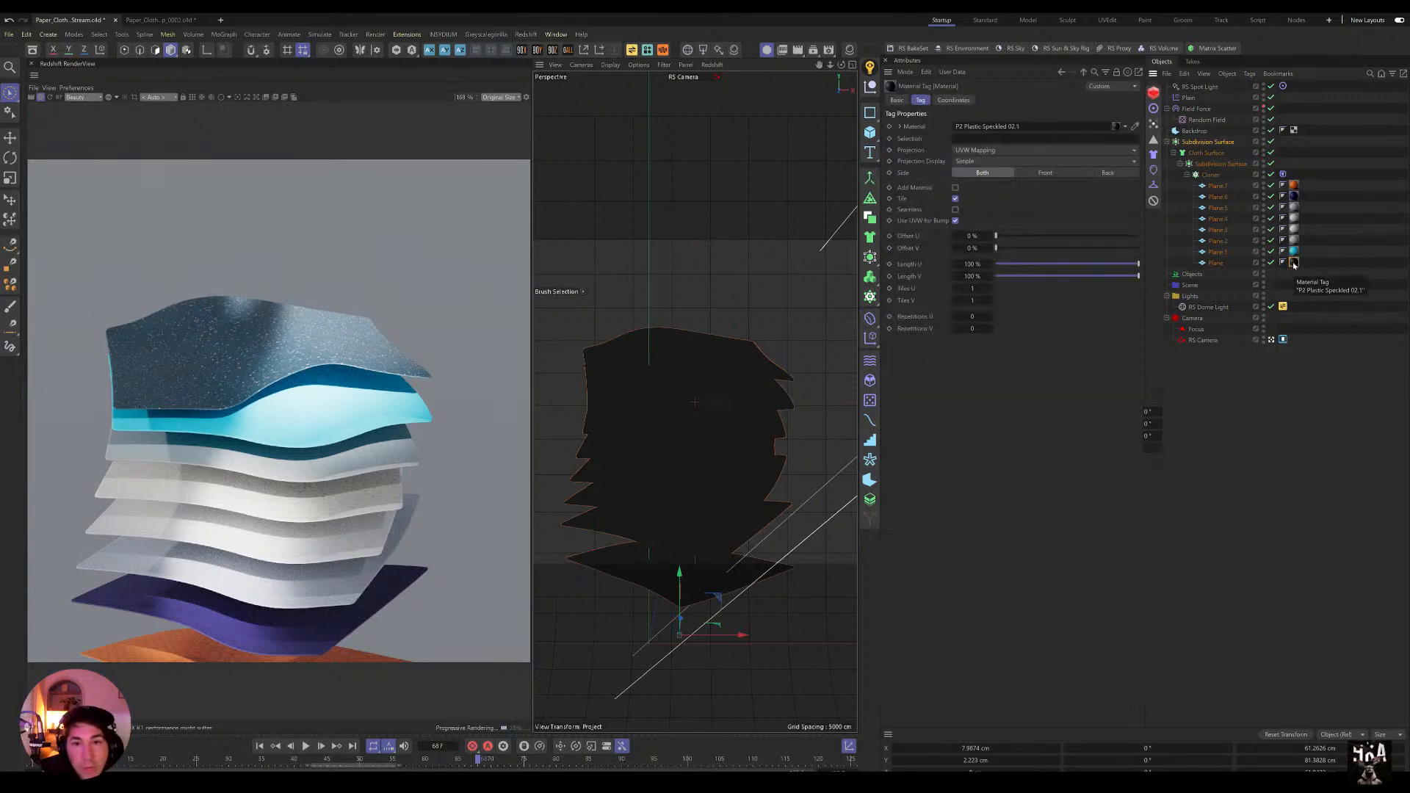
key(Delete)
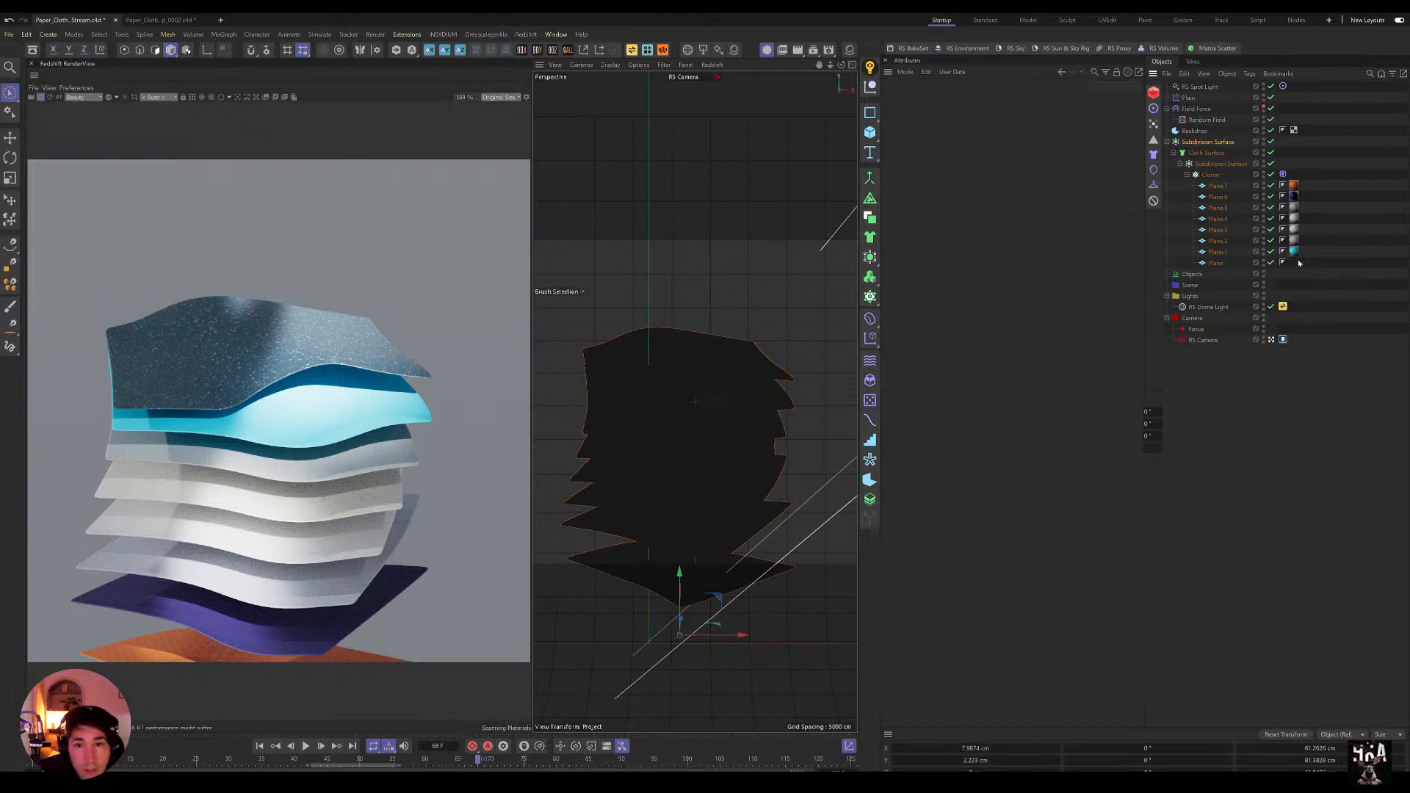
Step: Create a new Redshift Standard material and assign it to the Plane object that has no material
click(732, 49)
mouse_move(758, 55)
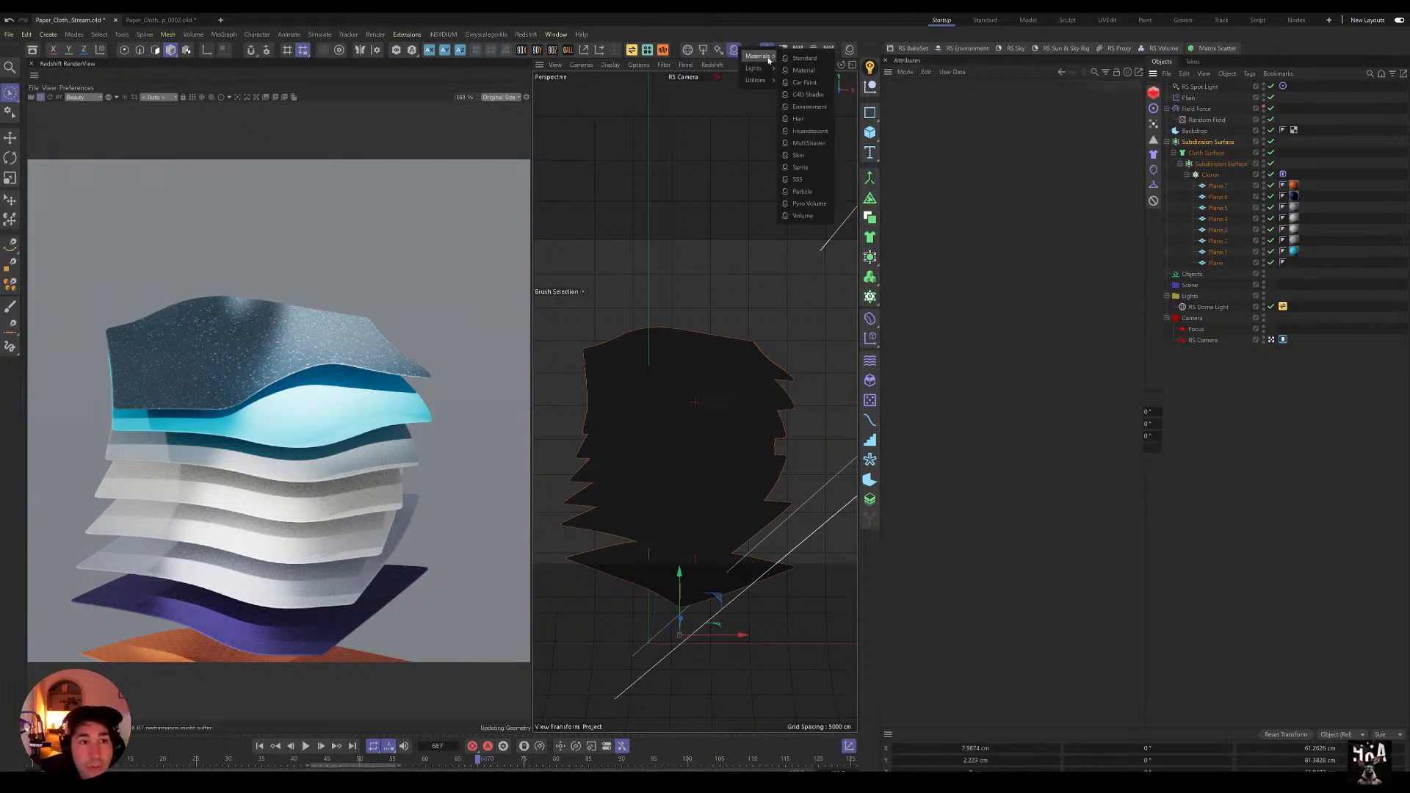
click(806, 58)
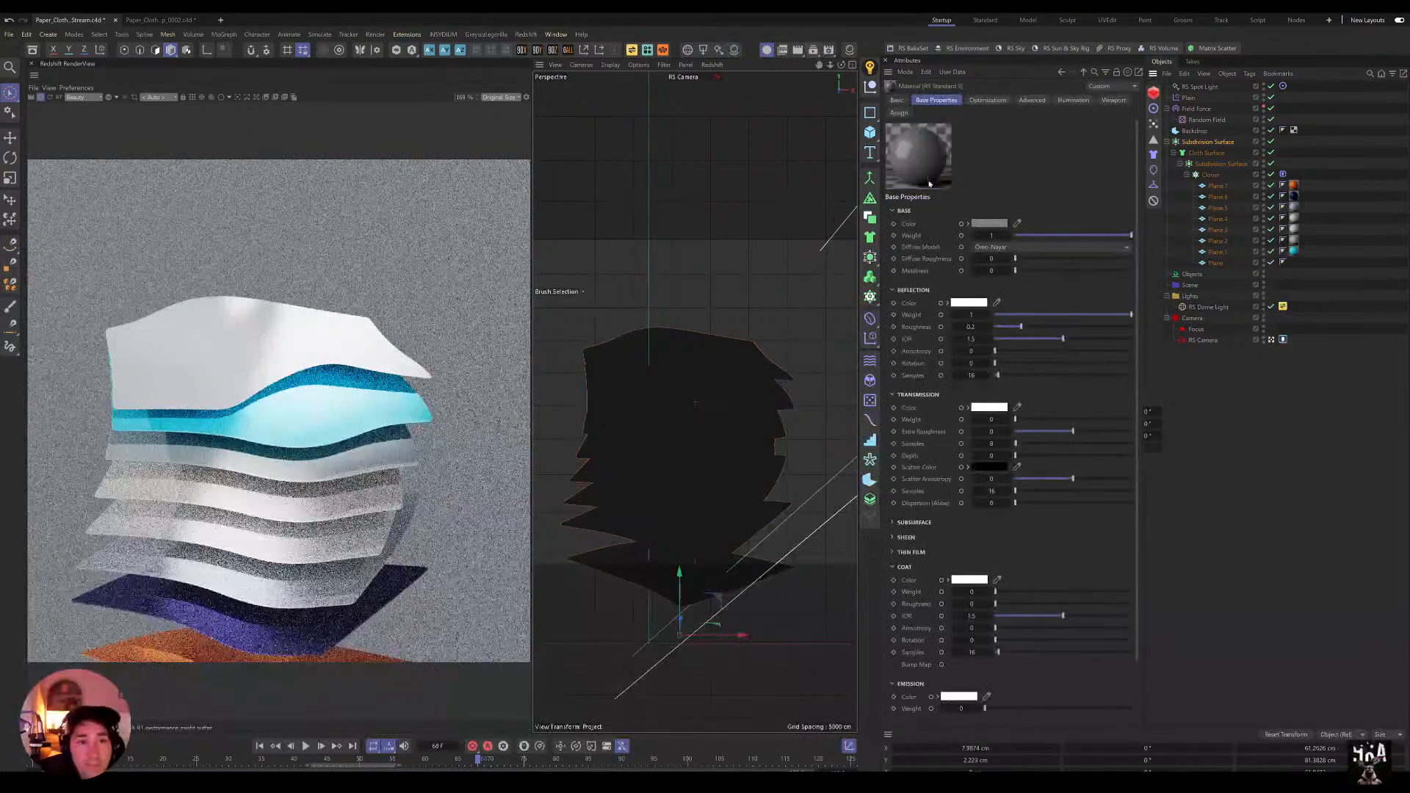
drag(917, 156, 1220, 263)
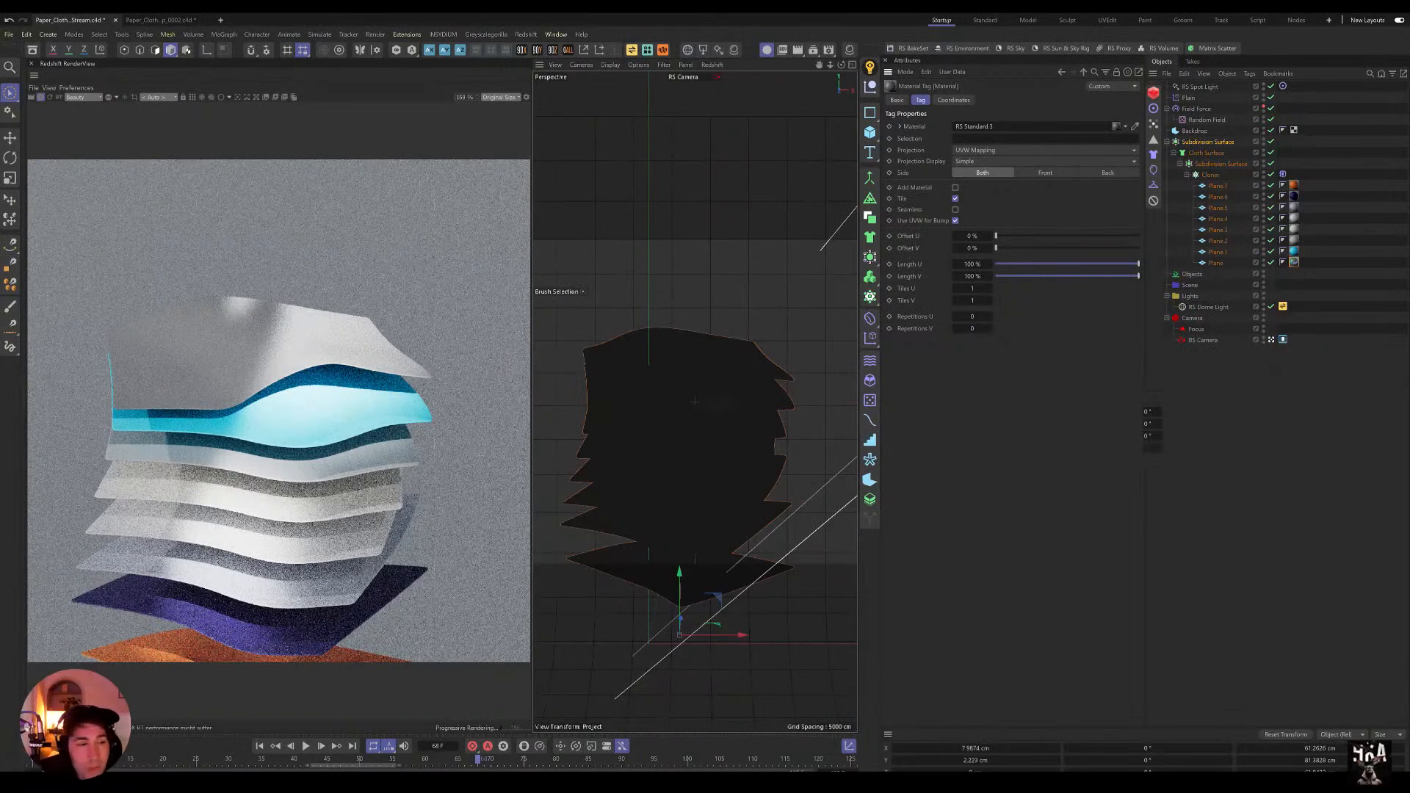
Step: Open the Plane's new RS Standard material in the Node Editor and enlarge the editor window
double_click(1293, 263)
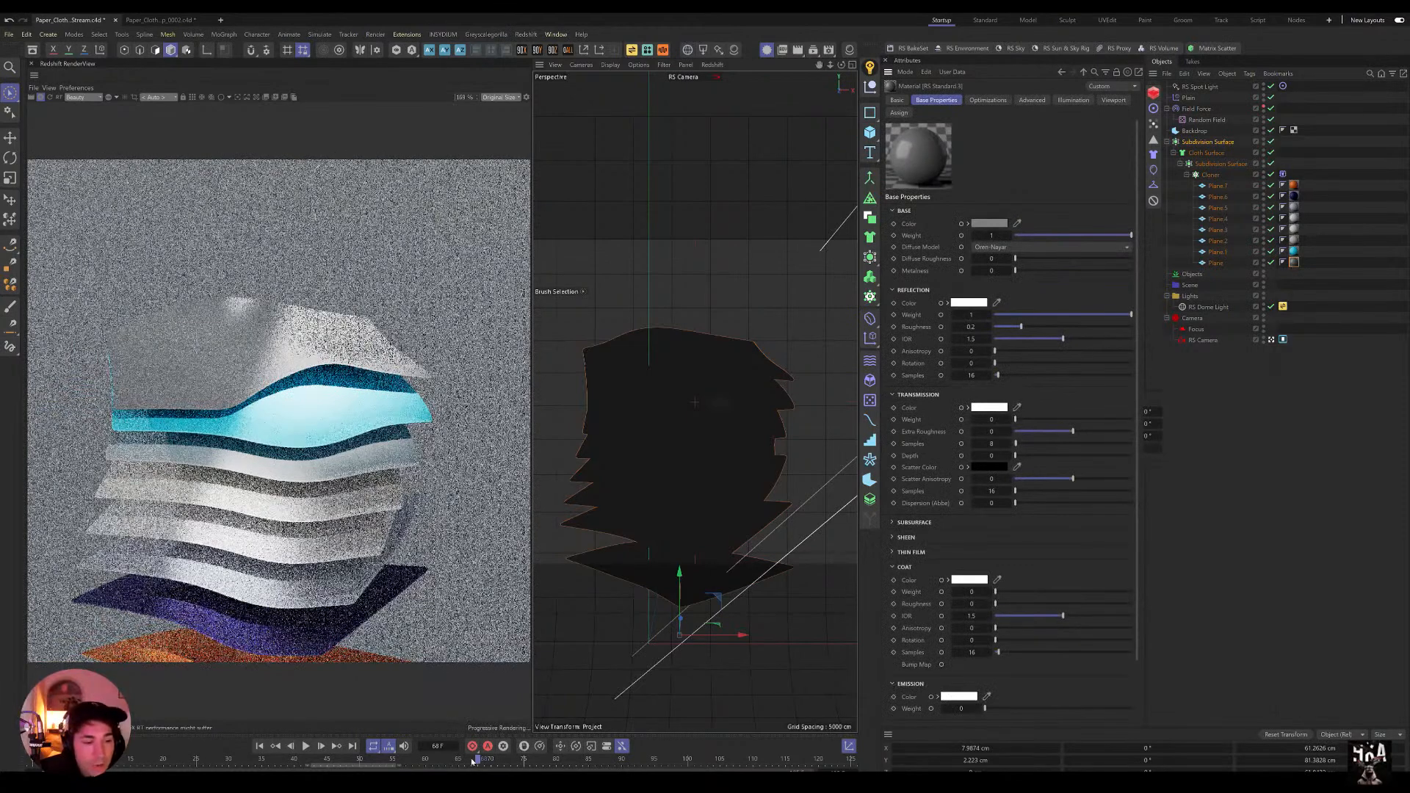
drag(477, 758, 254, 759)
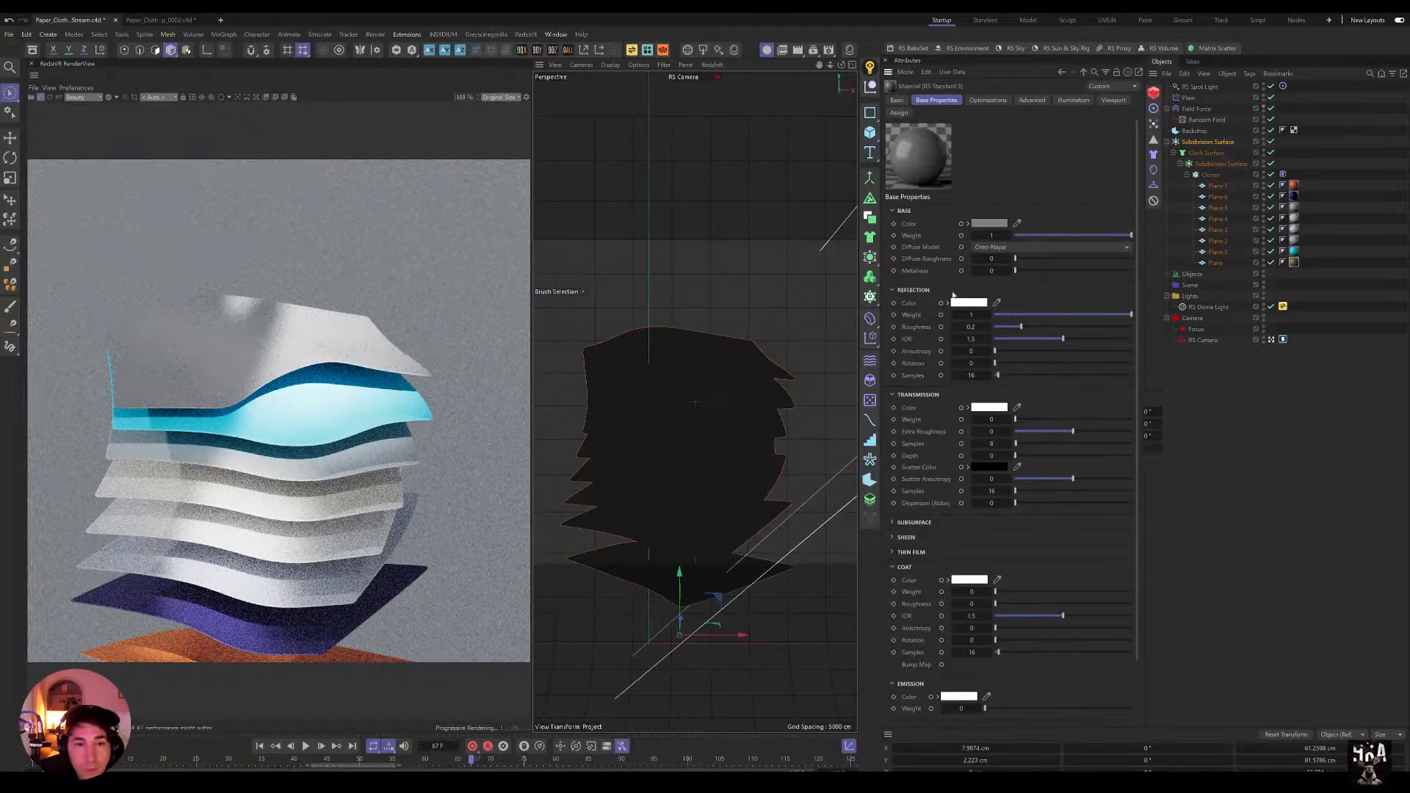
click(960, 224)
click(1006, 329)
drag(1004, 325, 786, 77)
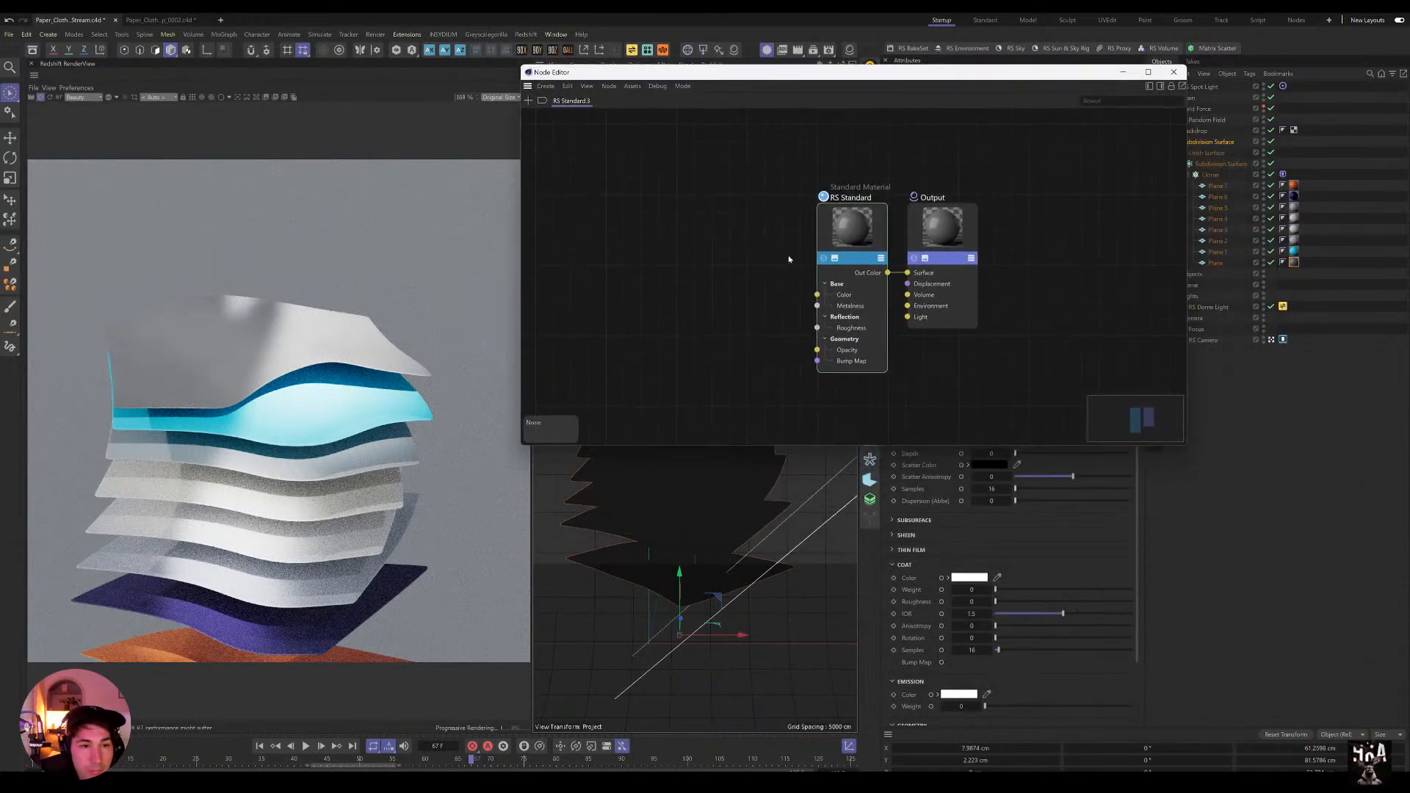
drag(1185, 445, 1313, 629)
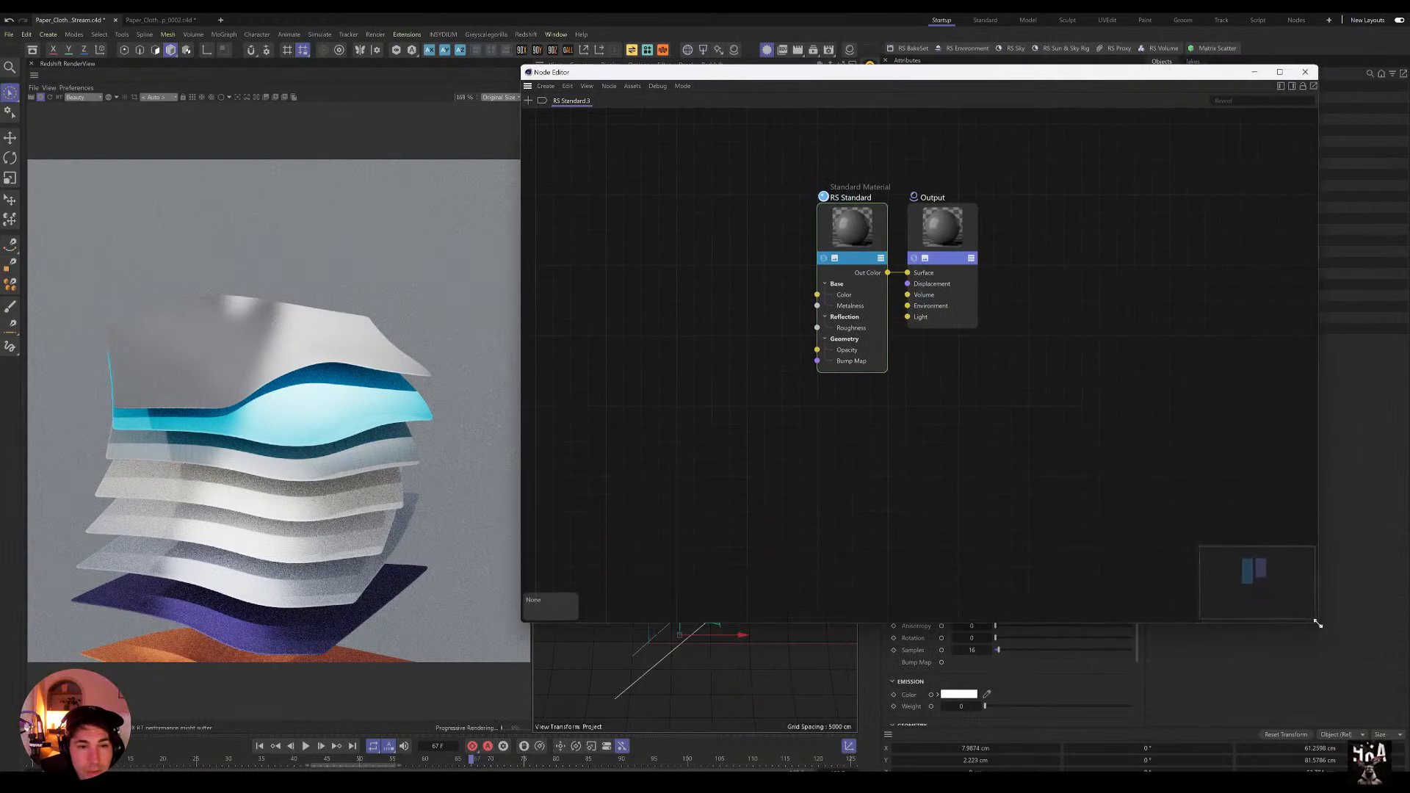
Step: Add a Flakes node and a Tiles node to the material graph, with Tiles placed below Flakes
double_click(706, 323)
text(flake)
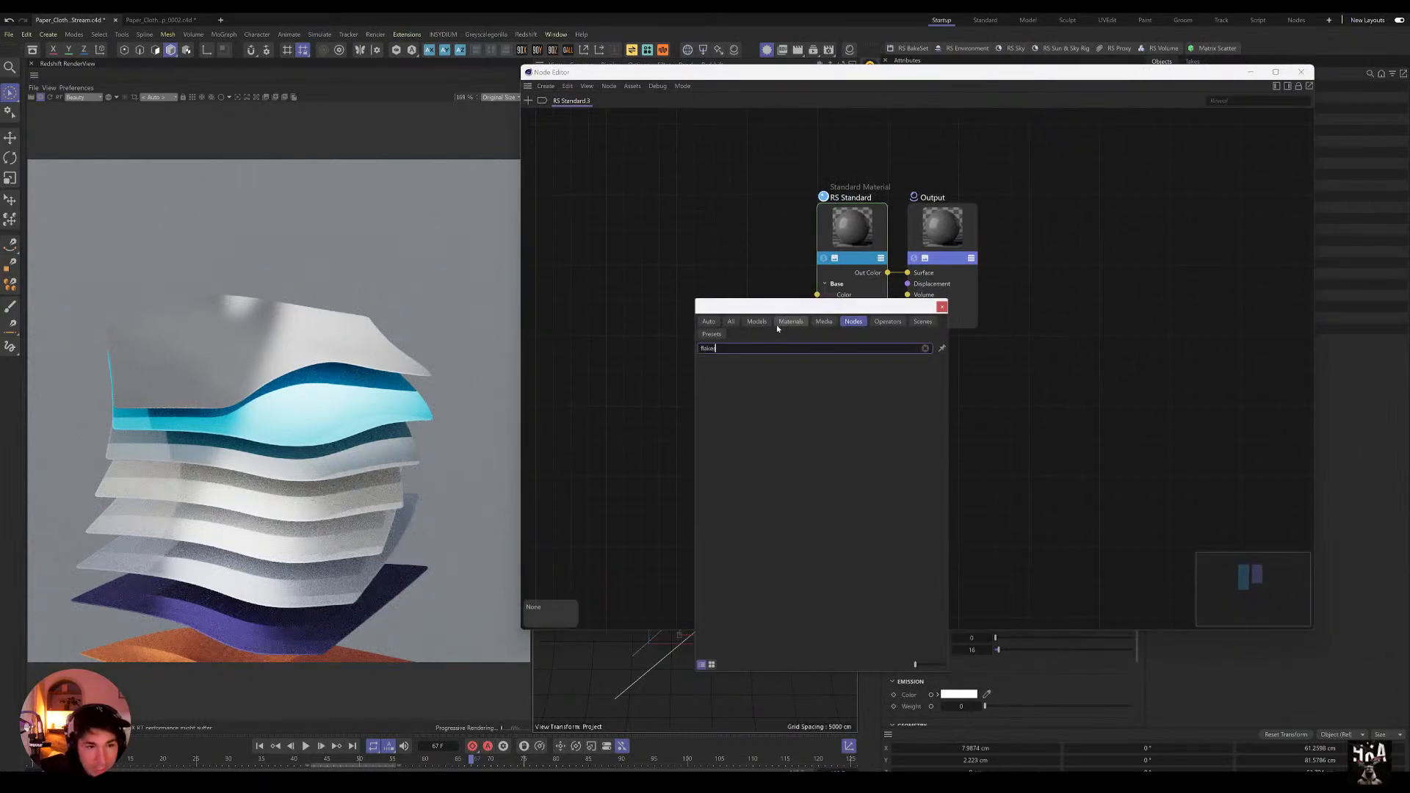
key(Return)
double_click(720, 422)
text(tile)
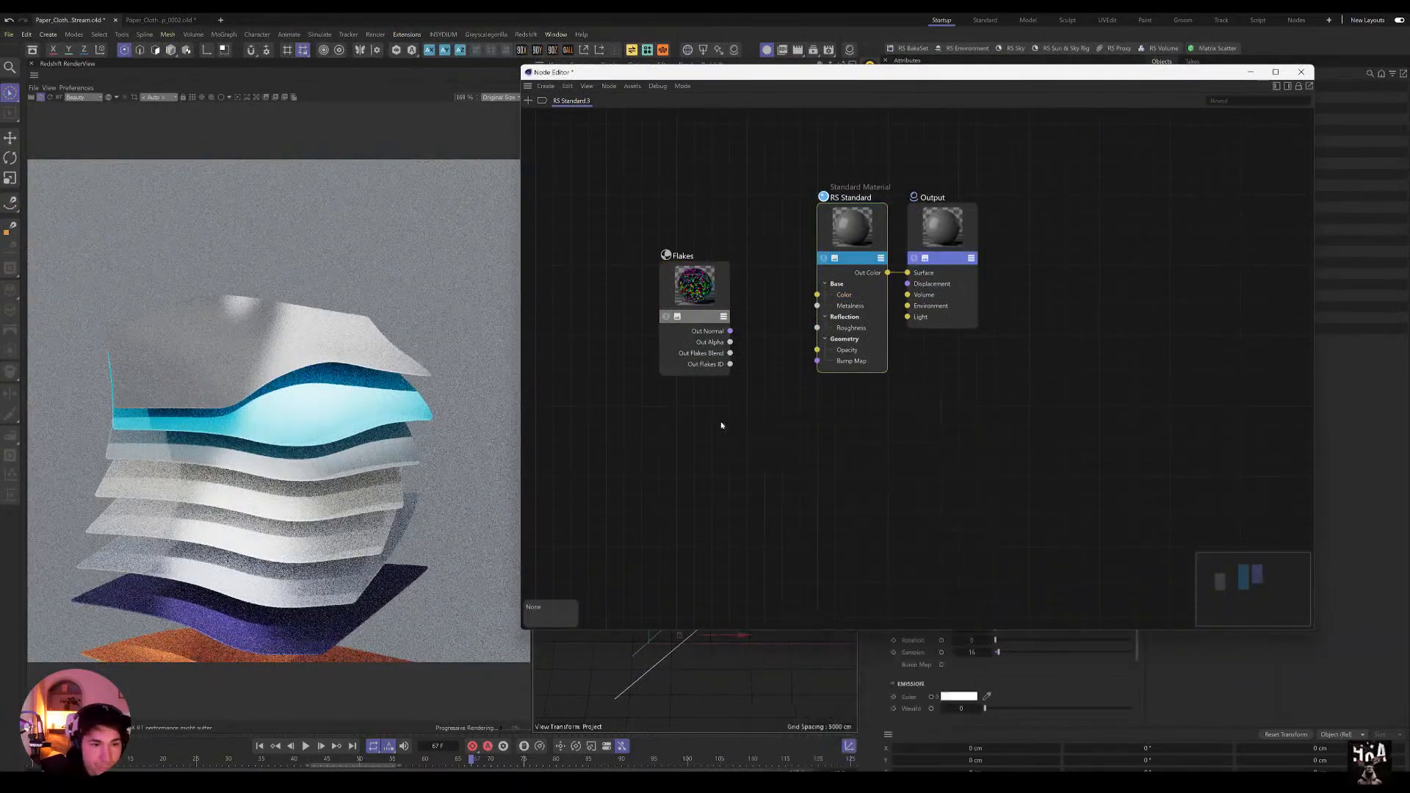
key(Return)
drag(718, 405, 682, 438)
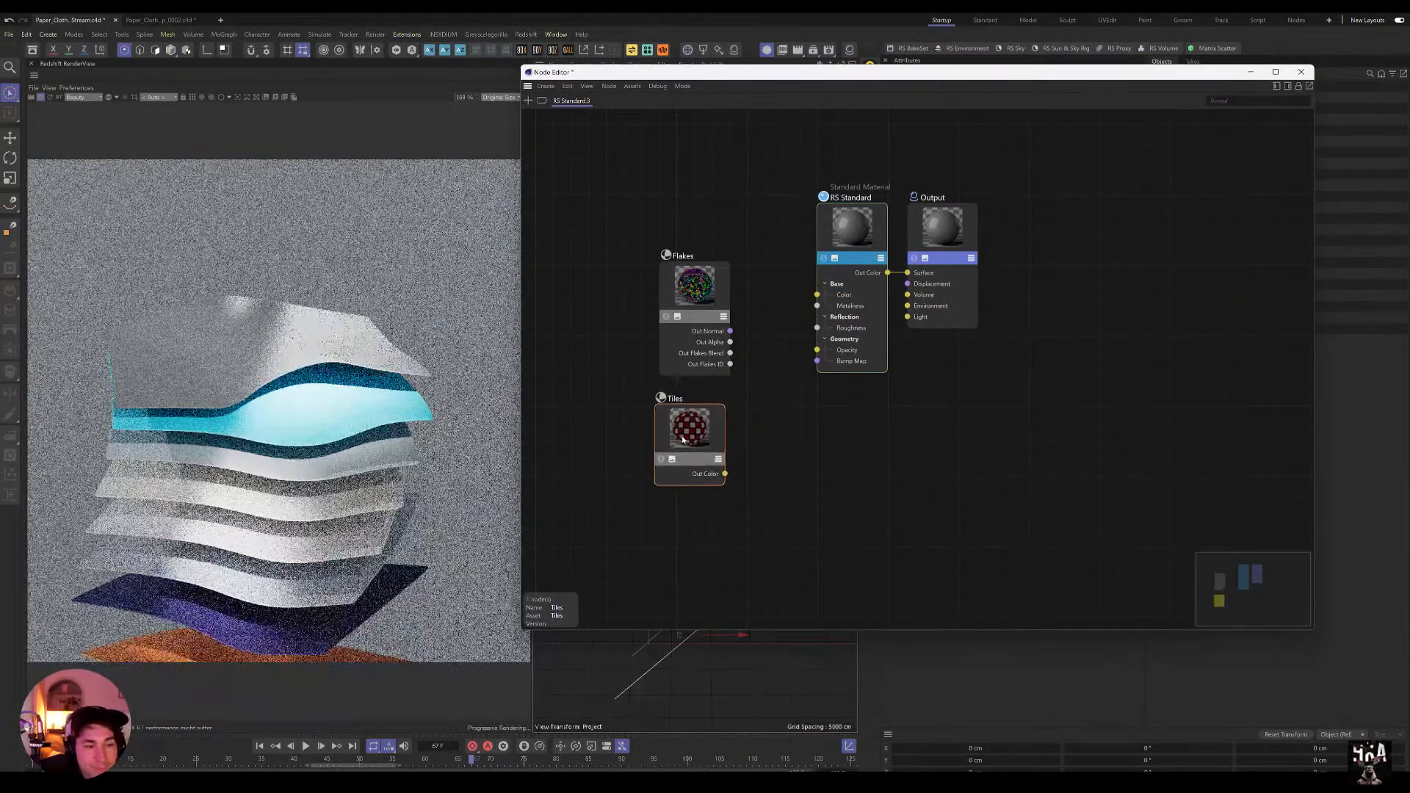
Step: Add a Brick node from the Texture category and arrange Flakes, Tiles and Brick in one column
double_click(791, 431)
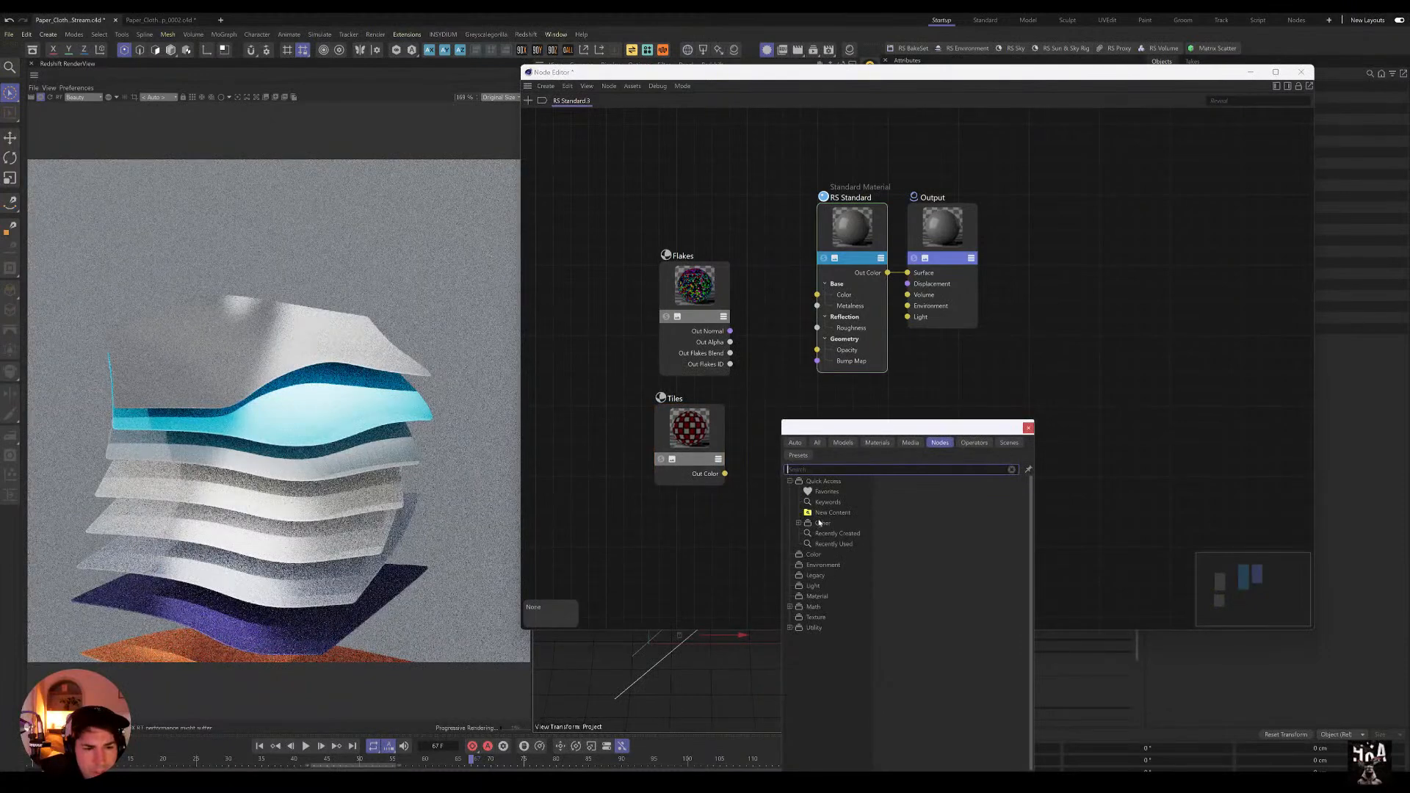
click(817, 616)
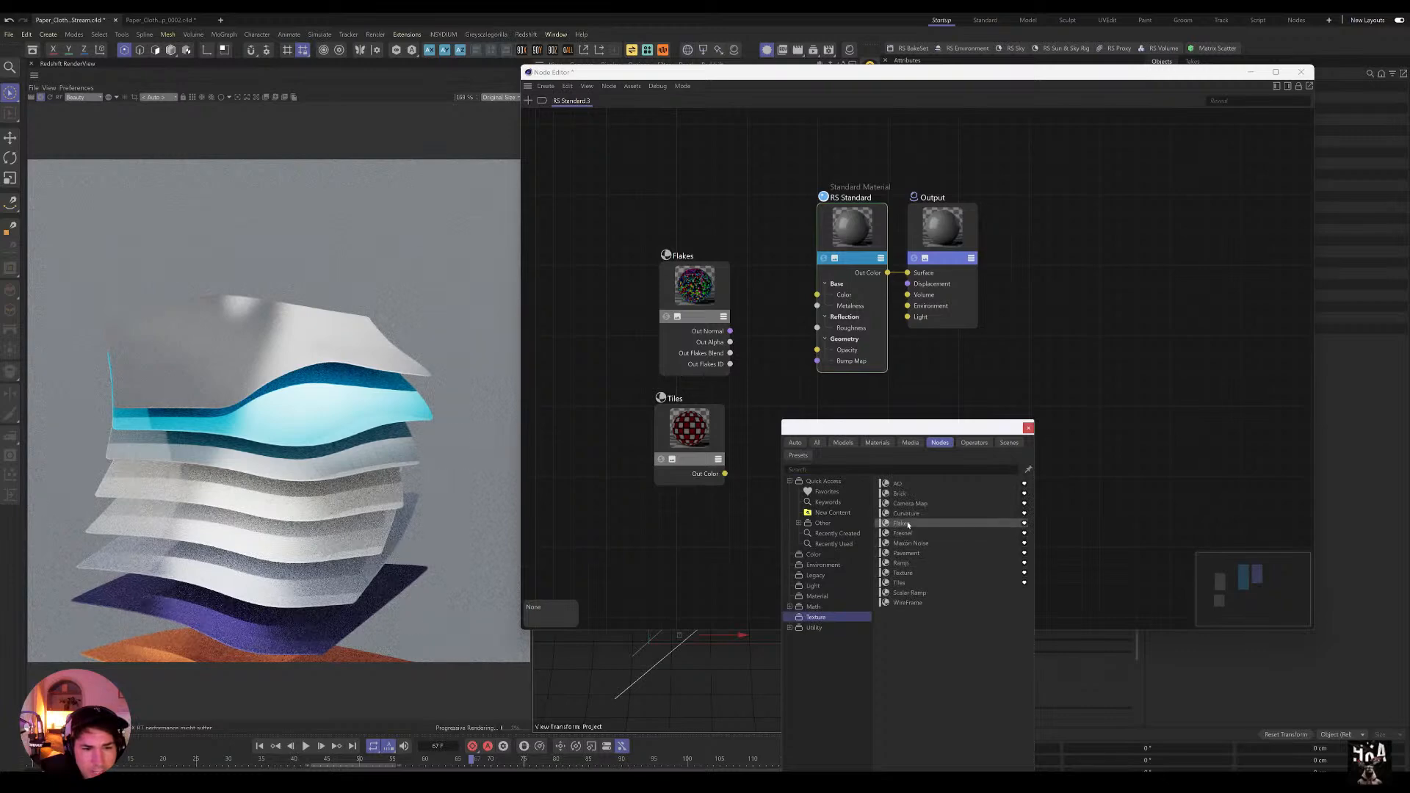
double_click(903, 493)
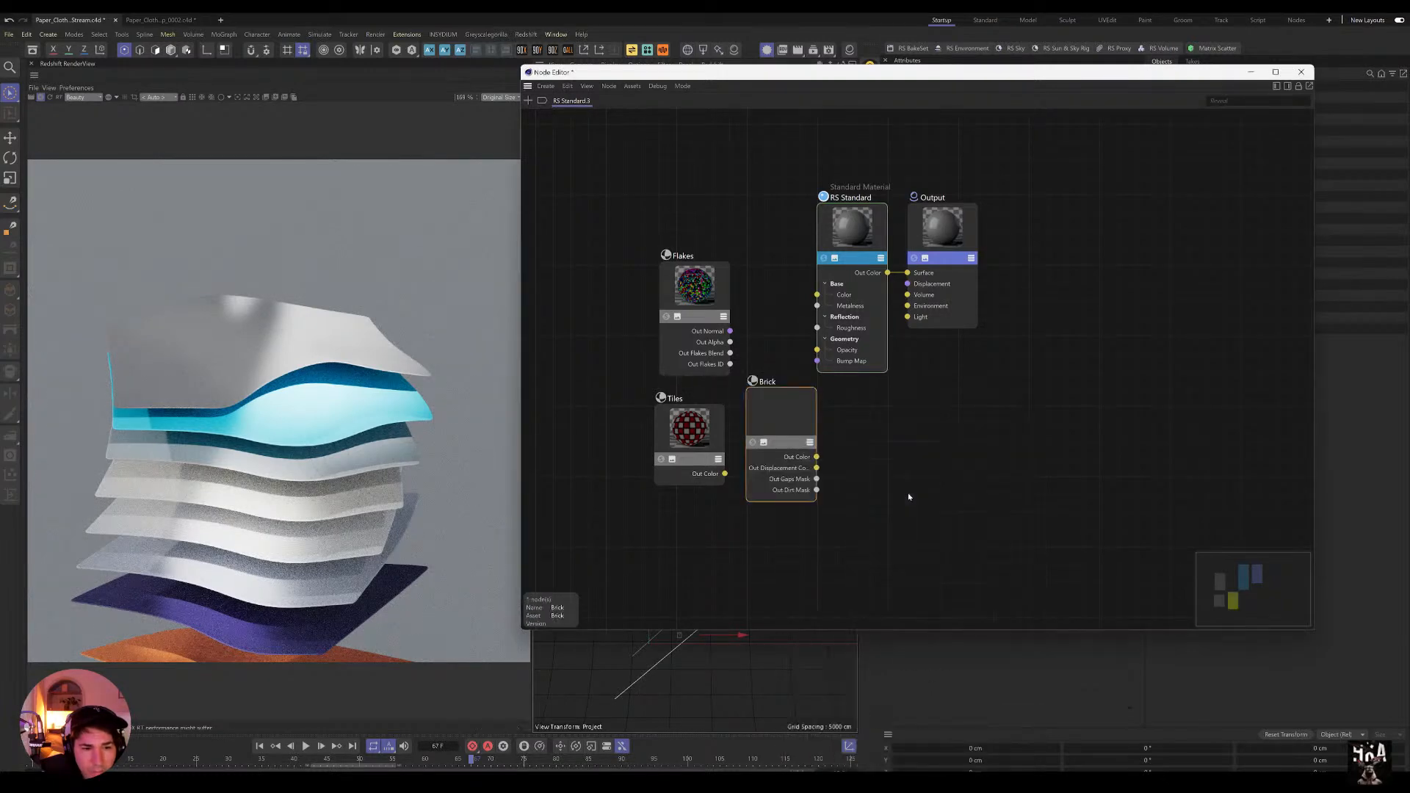
drag(778, 383, 696, 499)
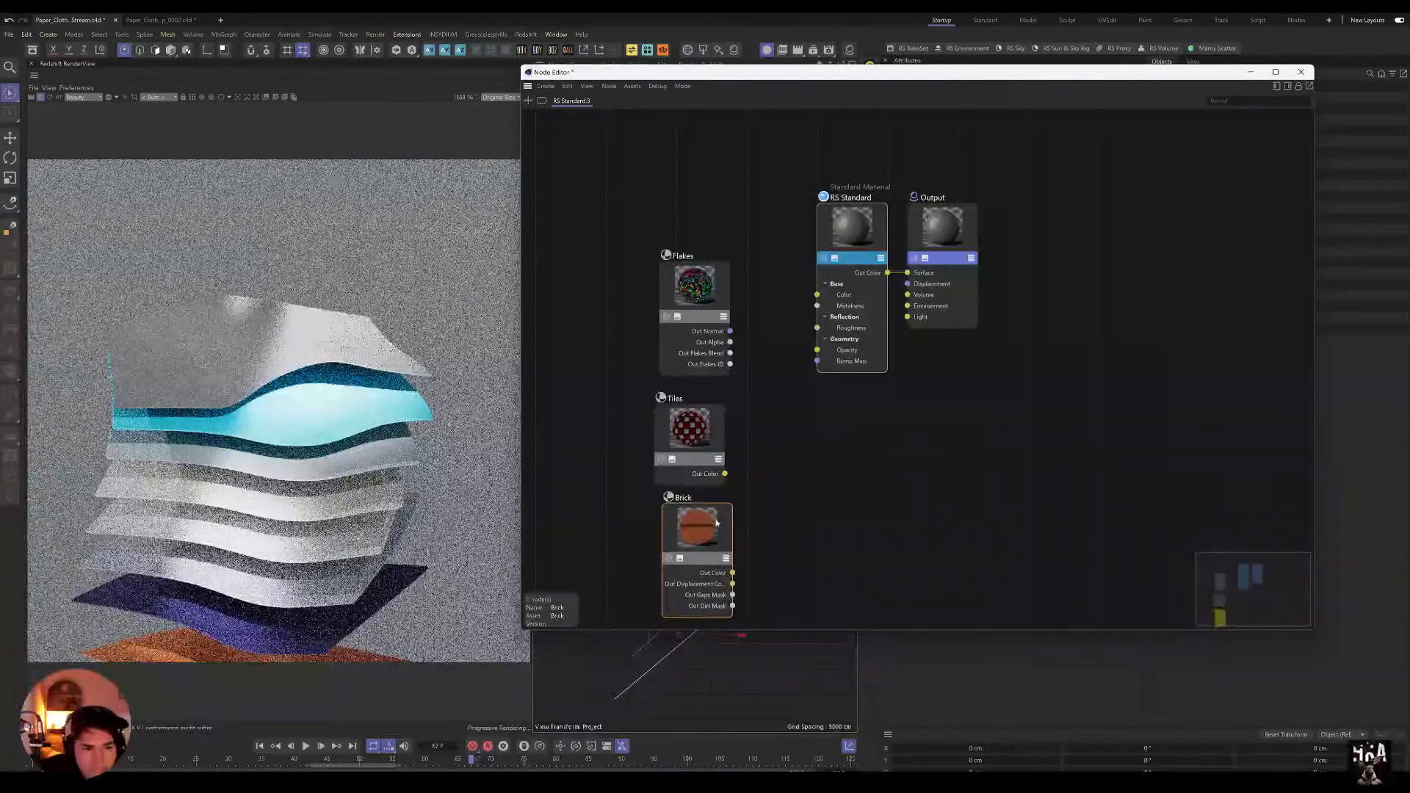
drag(710, 429, 720, 421)
drag(703, 303, 702, 257)
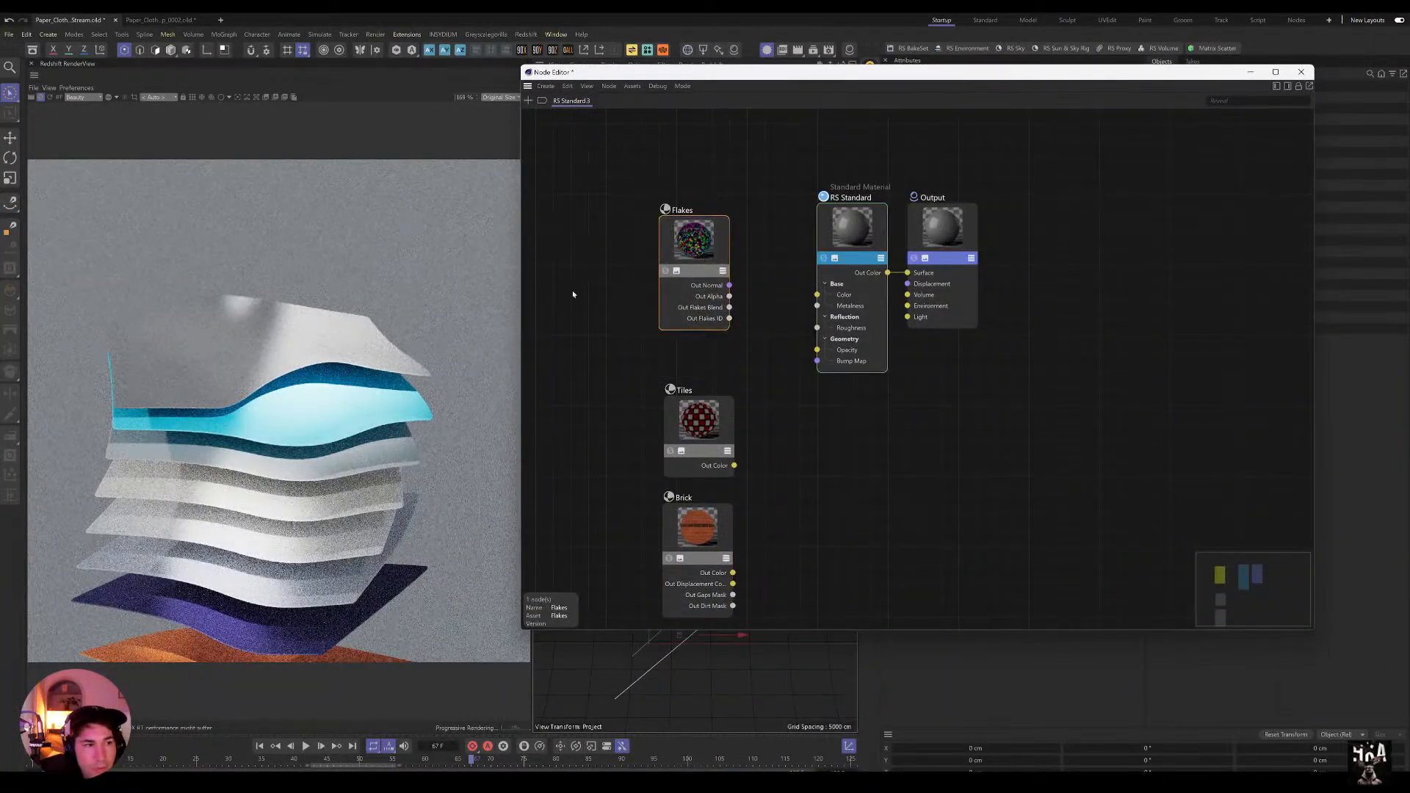
Step: Move RS Standard and Output away from the texture nodes and add a second Standard Material node in the gap
drag(1143, 182, 962, 217)
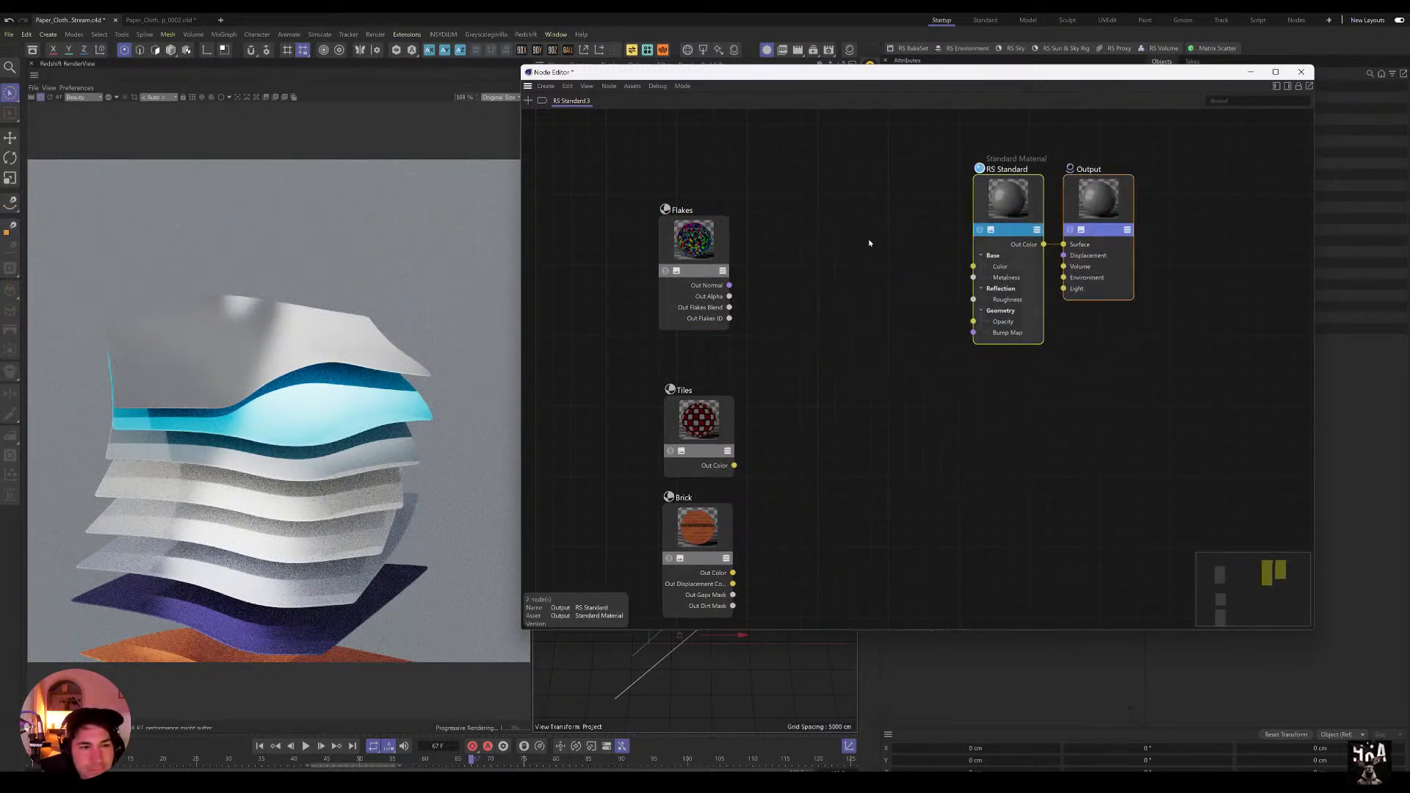
drag(695, 245, 686, 280)
click(825, 286)
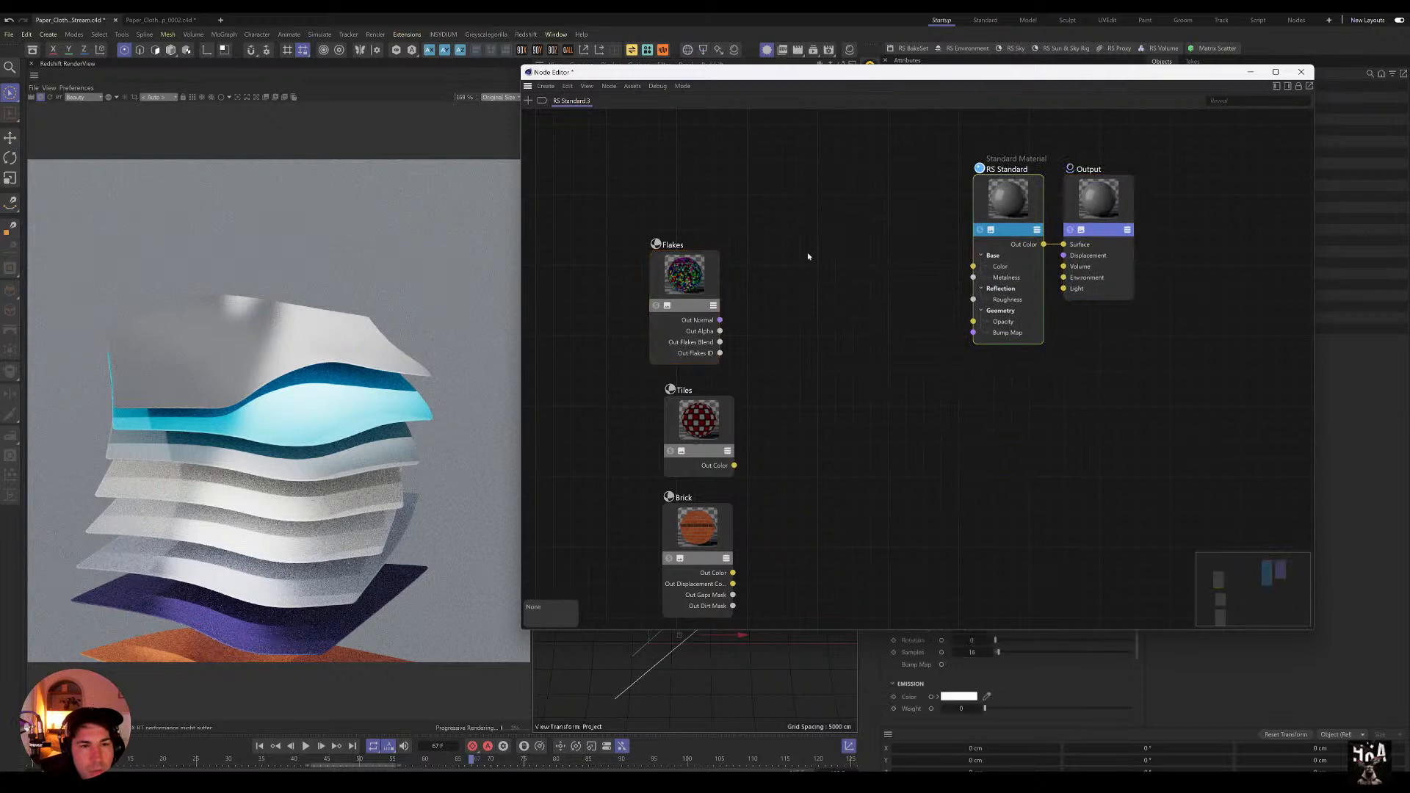
key(c)
text(standa)
key(Return)
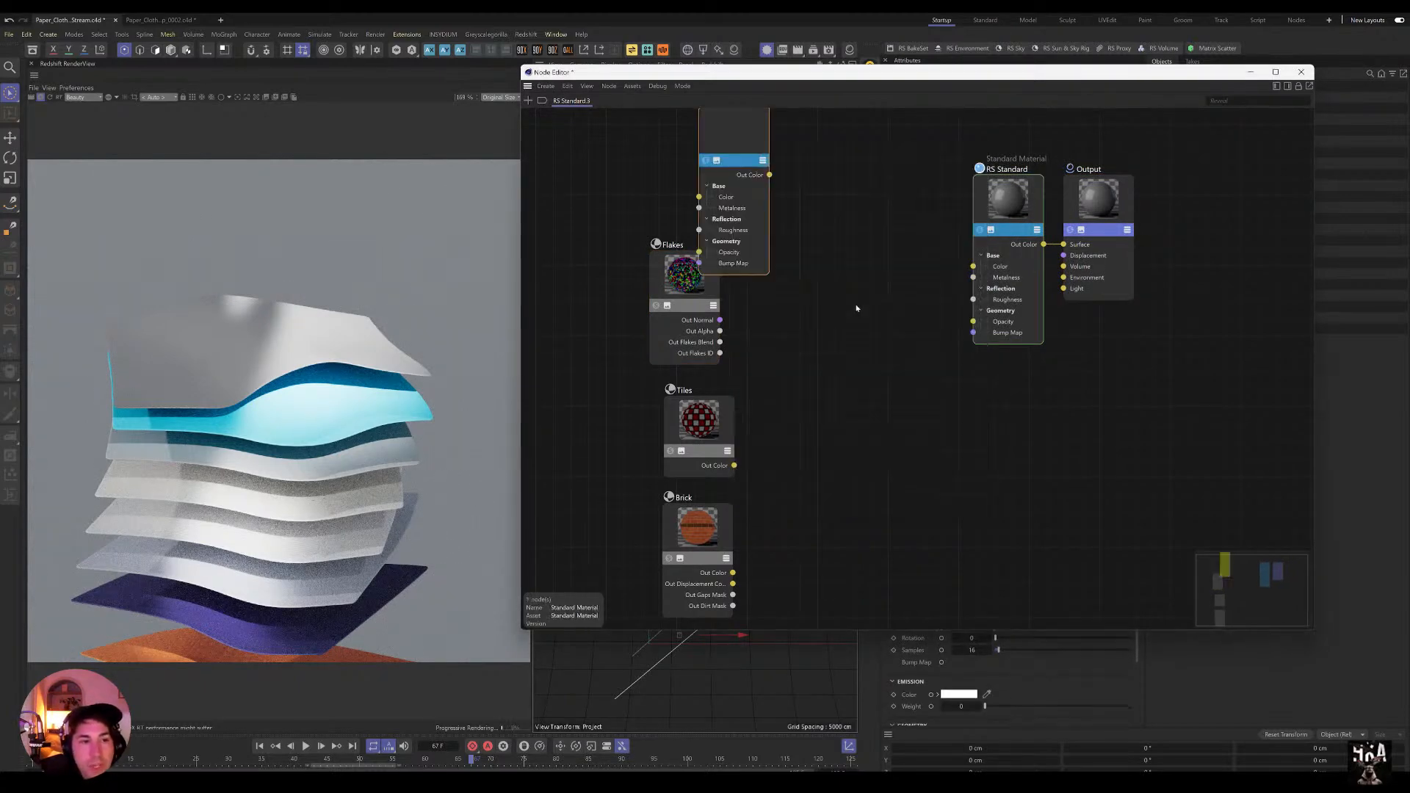
drag(757, 141, 834, 197)
Step: Dock the floating Node Editor into the layout in place of the perspective viewport
drag(1029, 78, 770, 93)
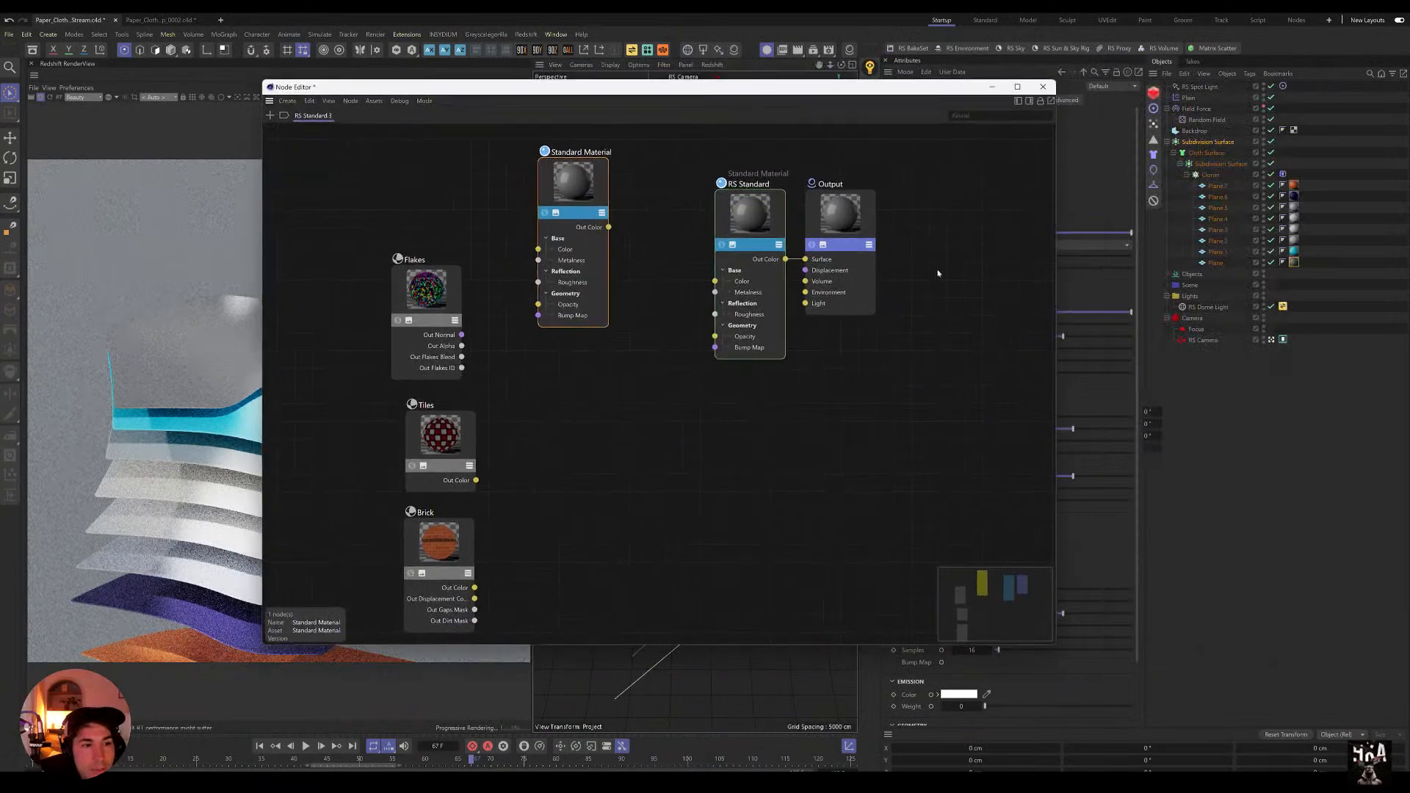
drag(465, 94, 899, 537)
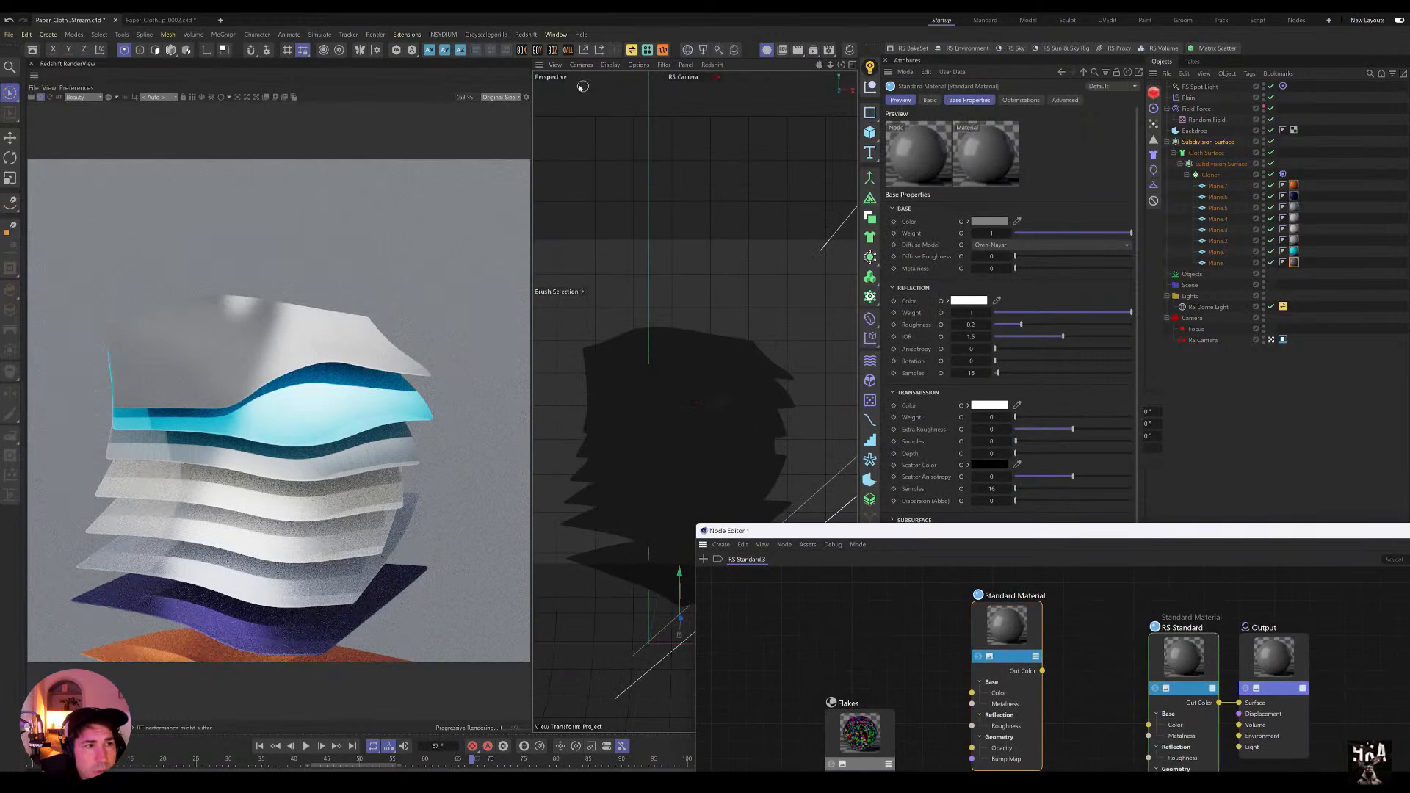
middle_click(540, 65)
drag(703, 544, 822, 318)
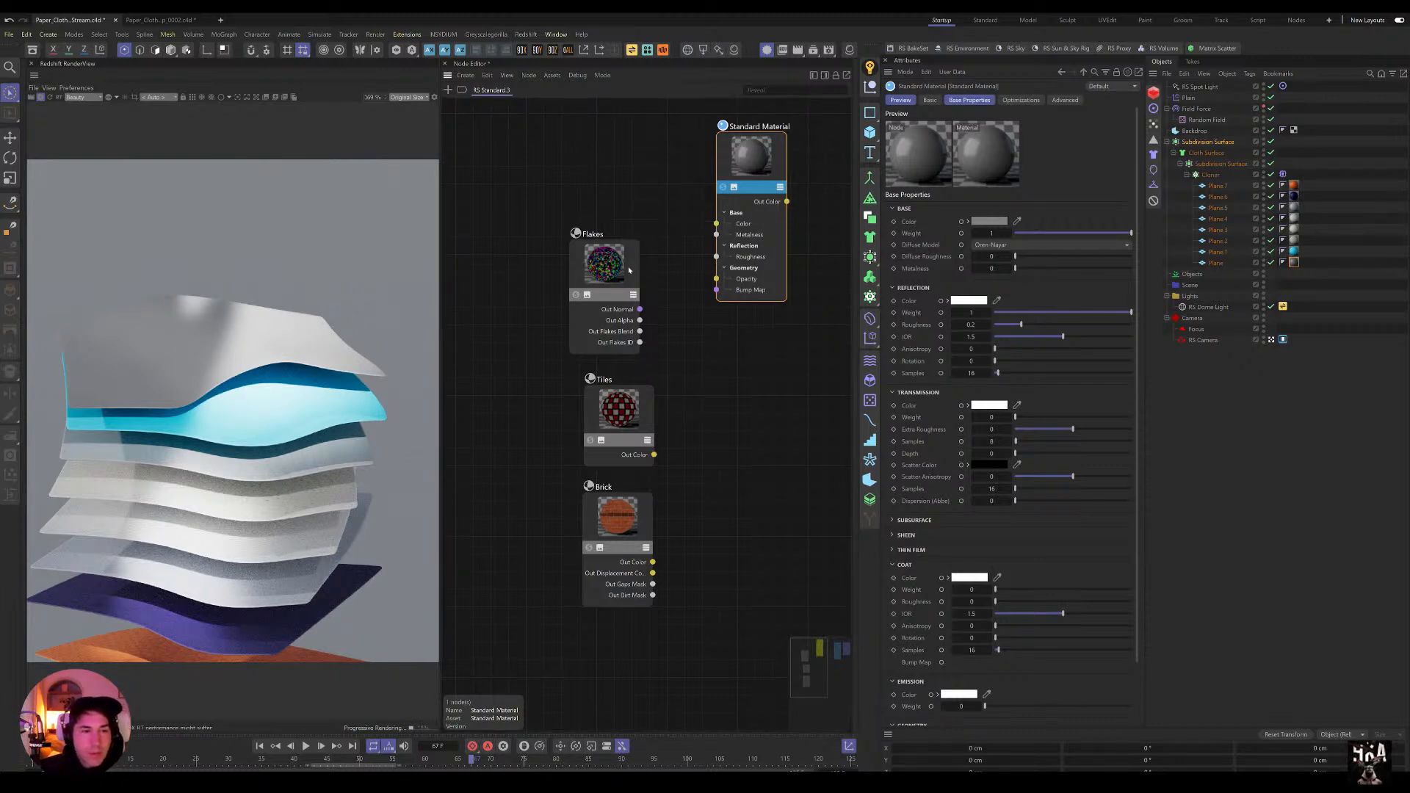
Step: Rearrange the graph so Flakes sits beside the second Standard Material and RS Standard sits lower, next to Output
drag(623, 281, 589, 234)
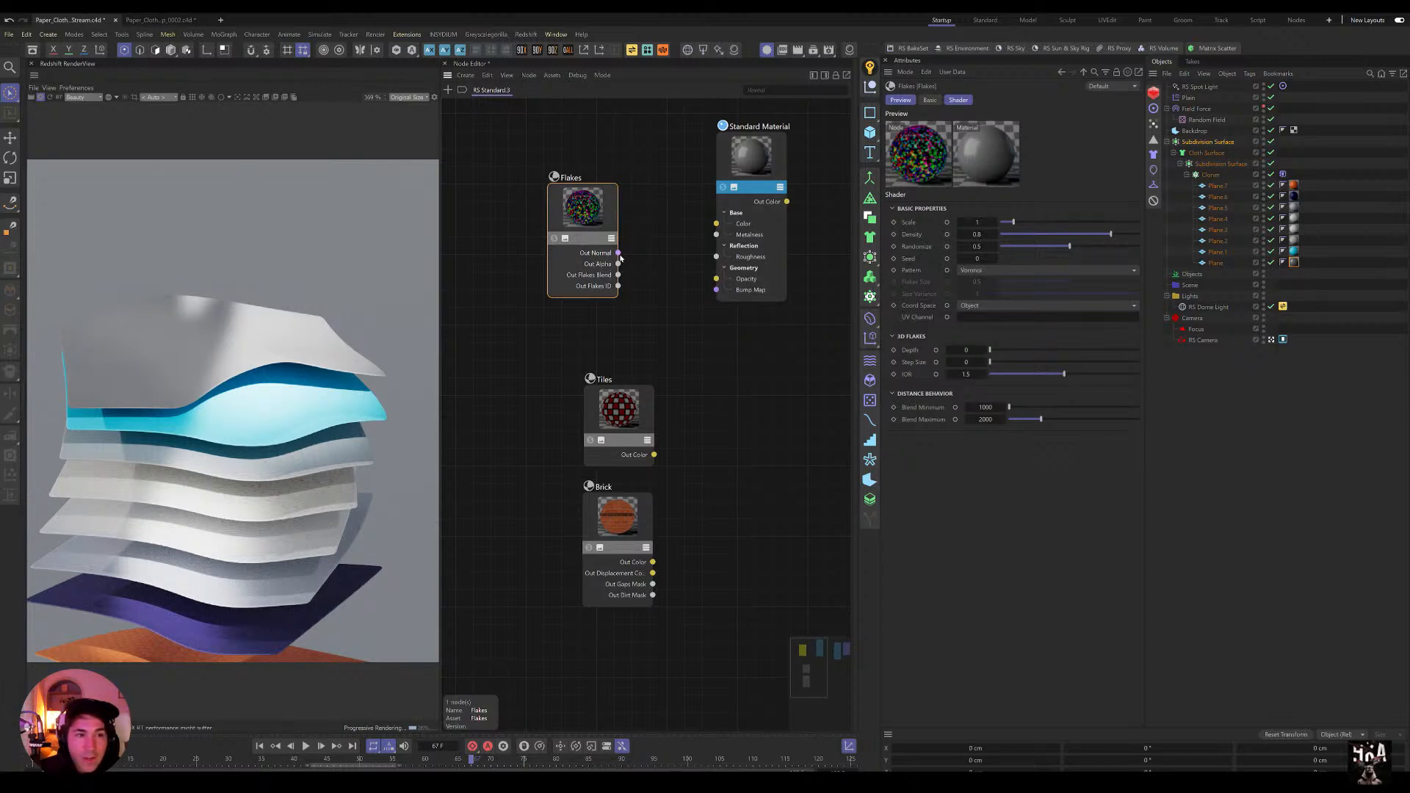
drag(598, 239, 581, 258)
scroll(644, 270, down, 5)
scroll(749, 253, up, 3)
drag(692, 250, 585, 131)
click(603, 205)
drag(680, 157, 690, 265)
drag(509, 239, 487, 206)
drag(585, 123, 575, 144)
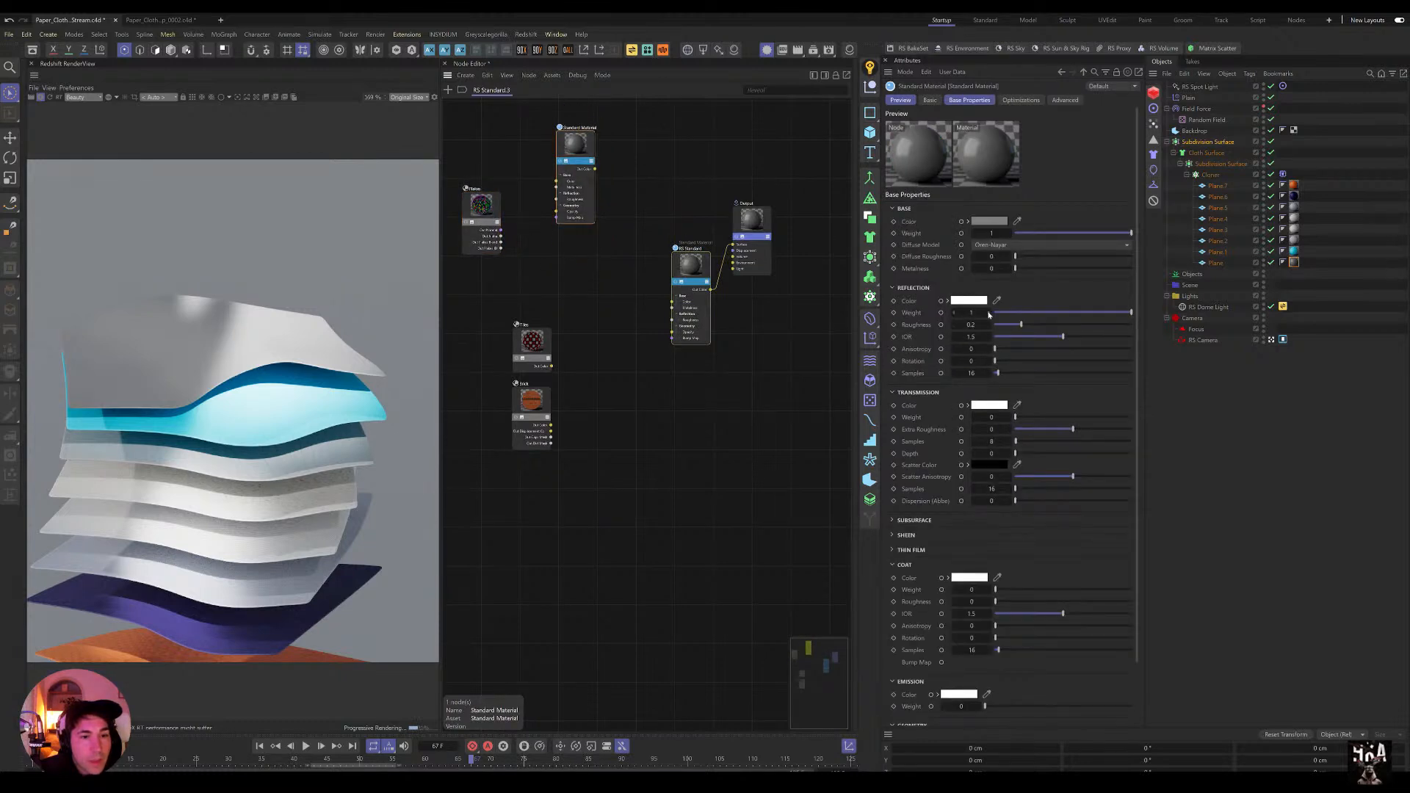
Step: Set the second Standard Material's reflection weight to 0, base weight to 0 and transmission weight to 1
drag(1029, 311, 919, 311)
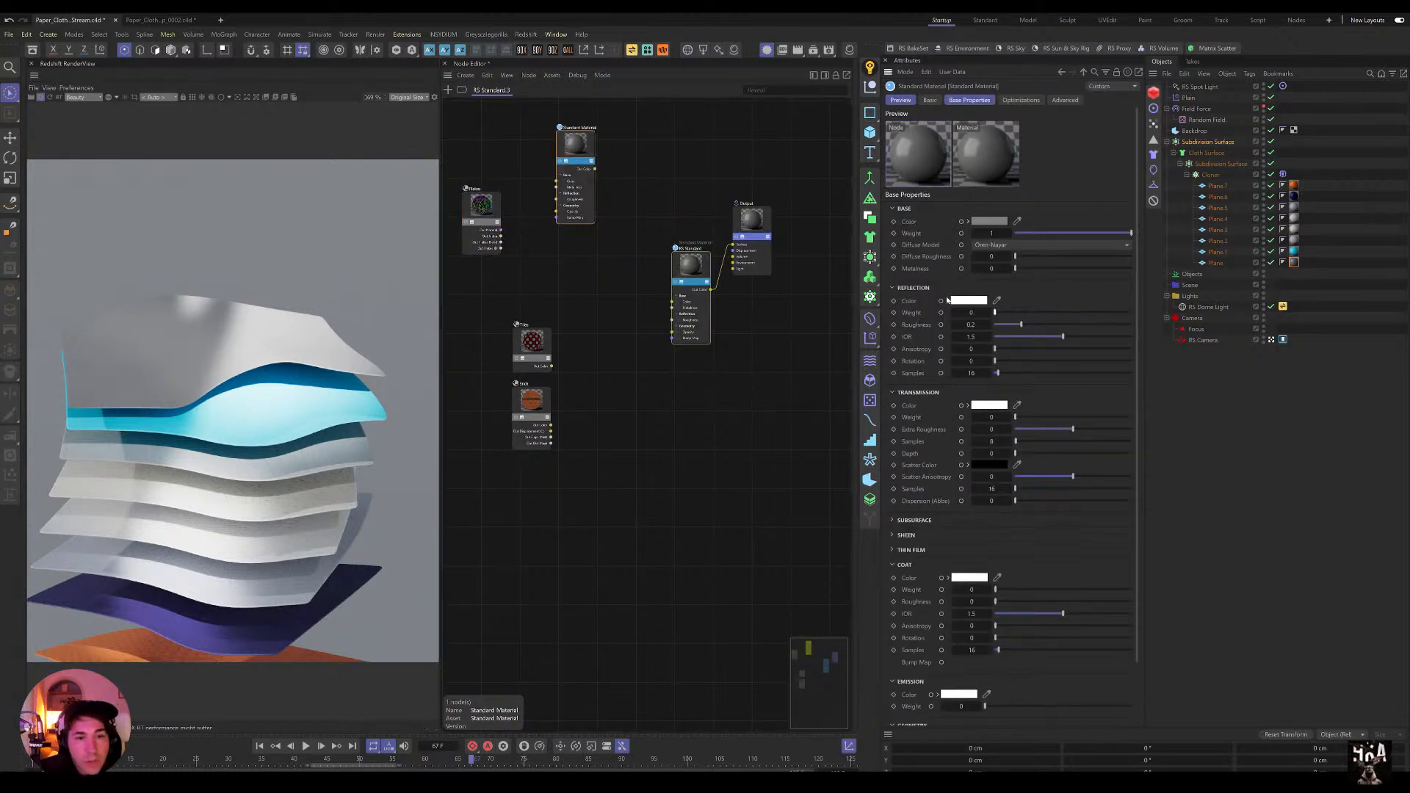
drag(1045, 234, 988, 242)
drag(1033, 420, 1131, 417)
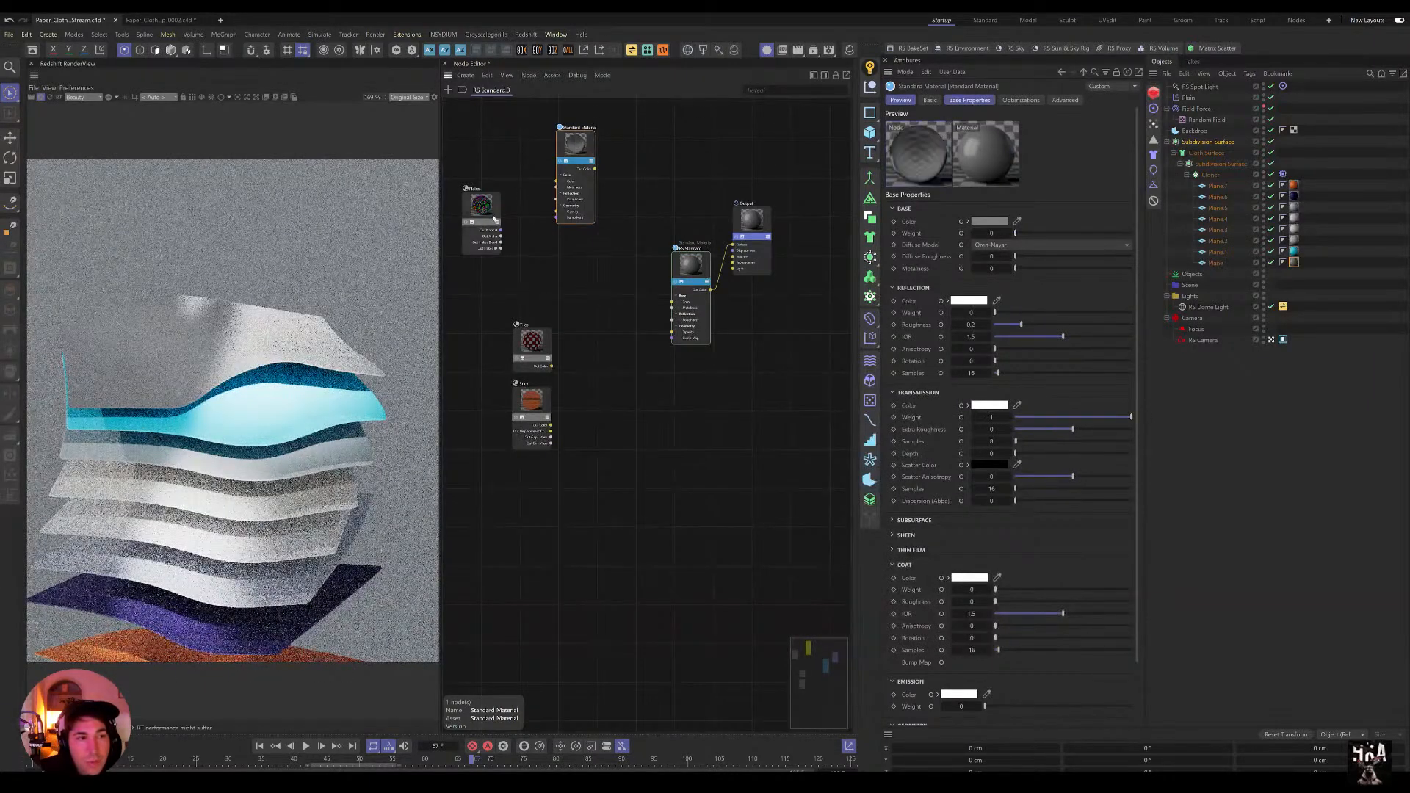
Step: Switch to the browser, search the Redshift documentation for "flakes" and open the Flakes Shader page
drag(481, 204, 489, 222)
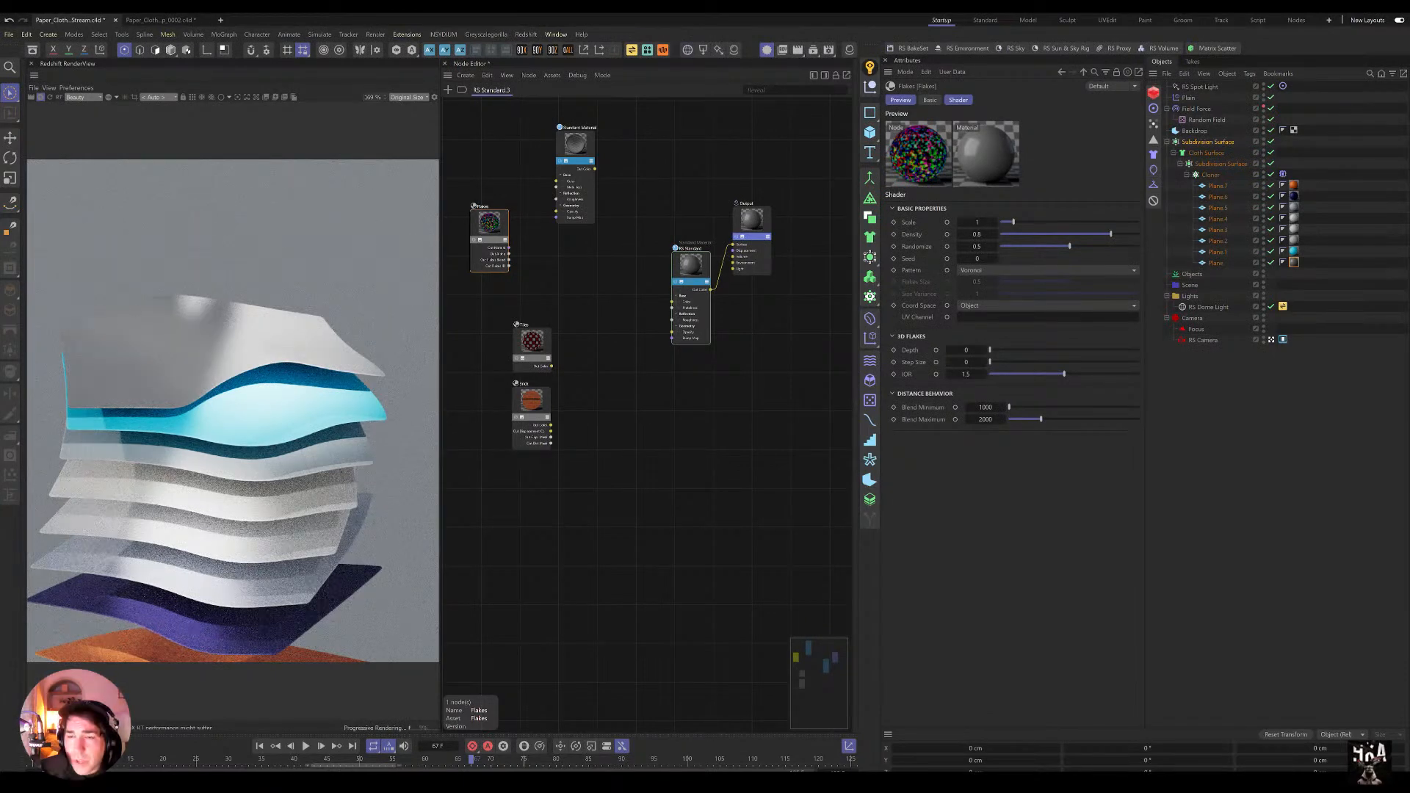
drag(1406, 178, 775, 131)
click(875, 134)
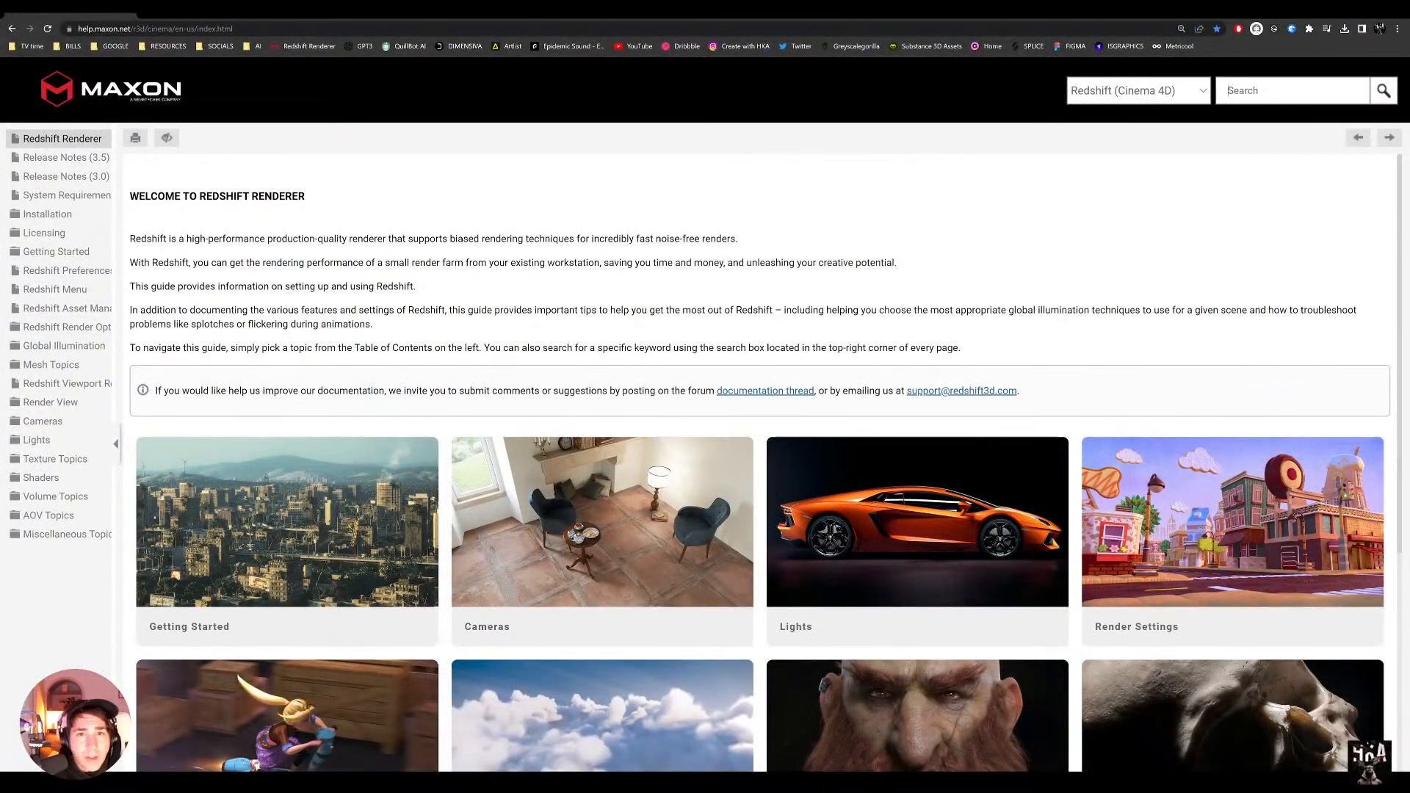
text(flakes)
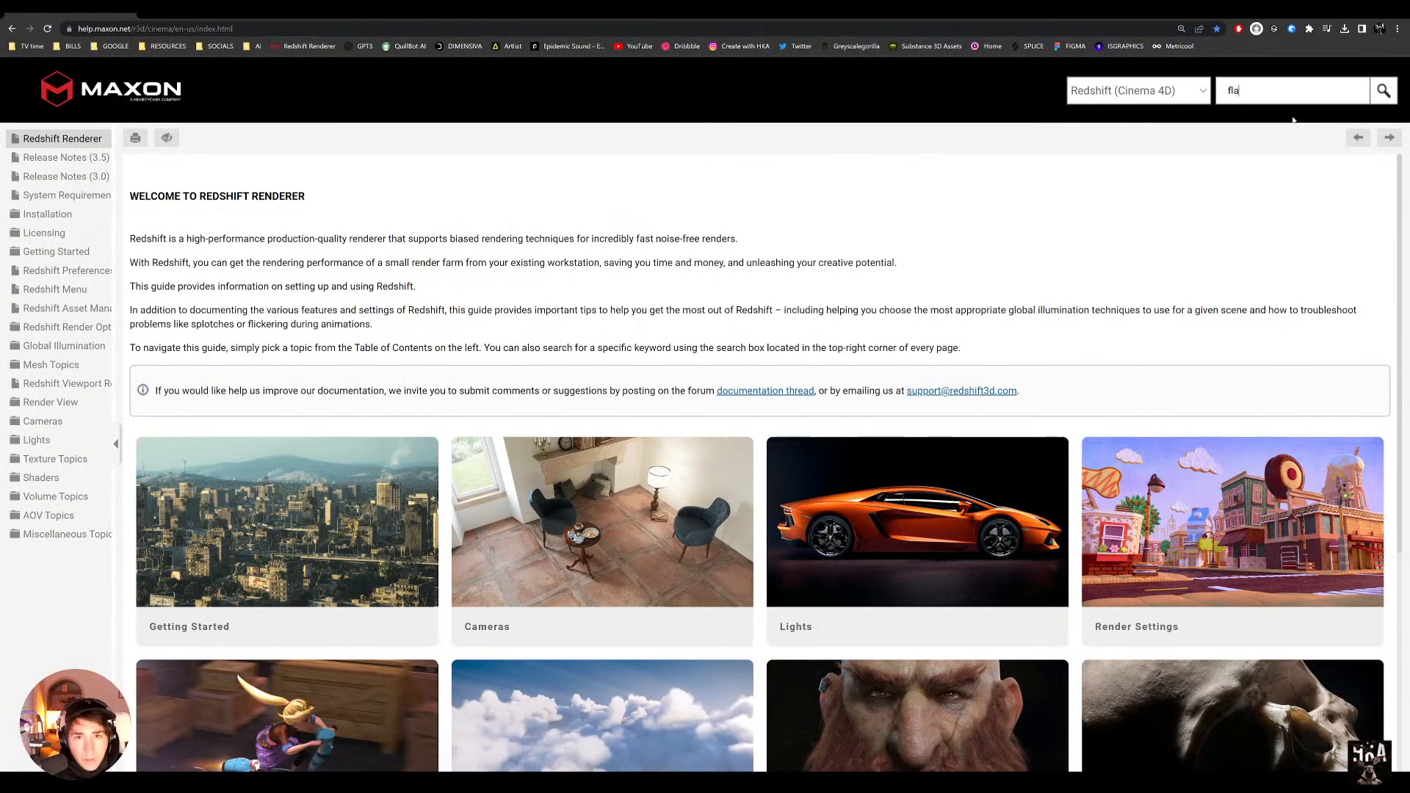
key(Return)
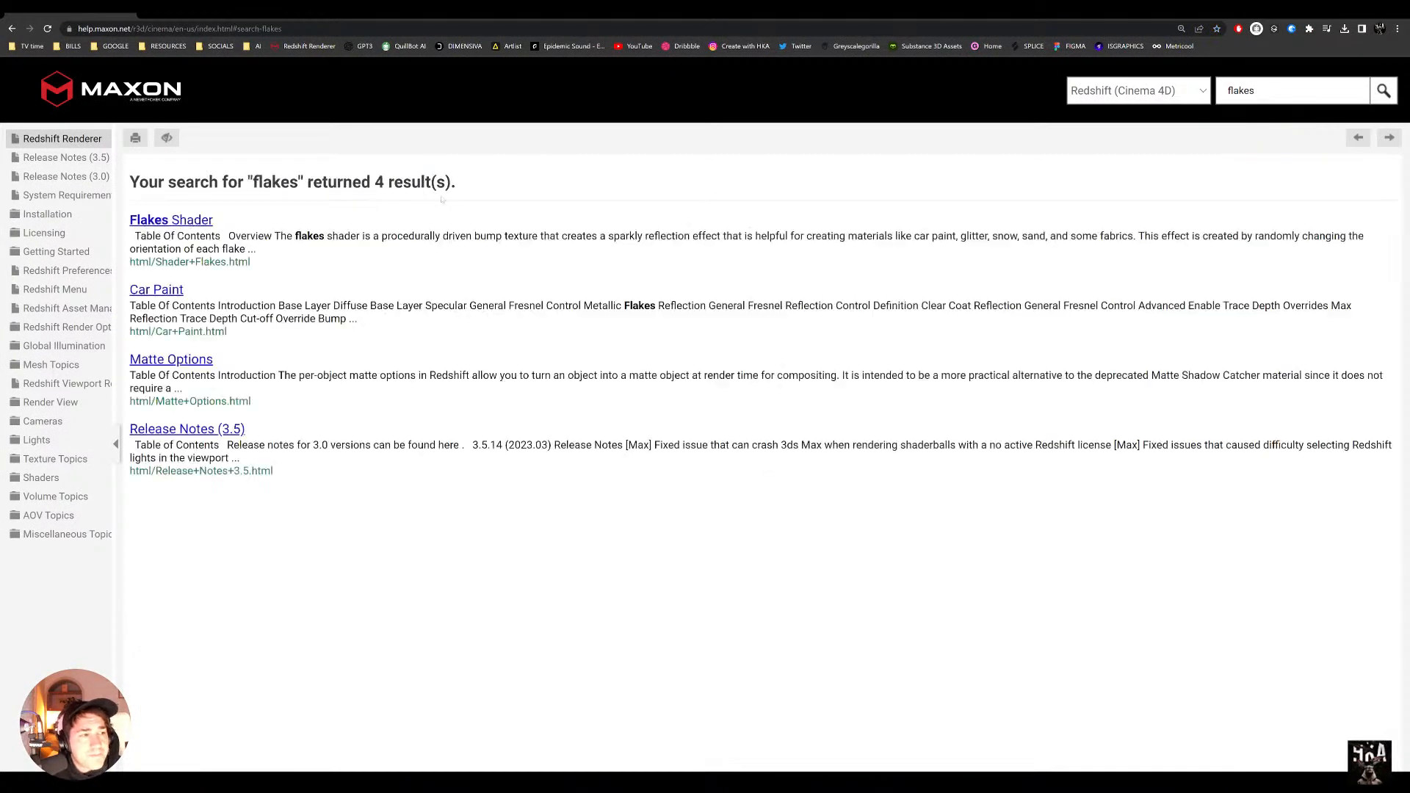
click(156, 222)
Step: Examine the Flakes page's example node graphs down to the 3D flakes Material Layer setup, and return to Cinema 4D
scroll(591, 437, down, 8)
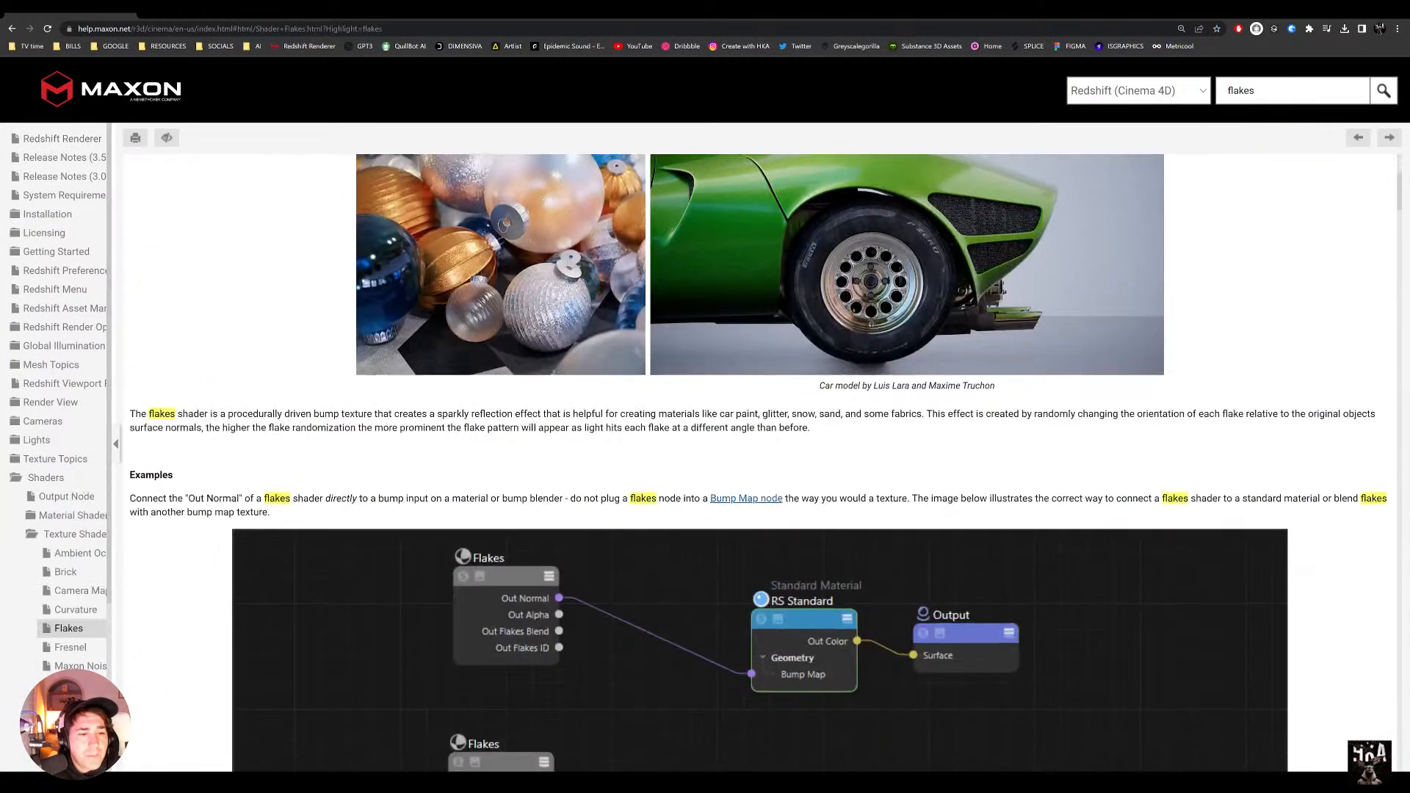
scroll(592, 424, down, 2)
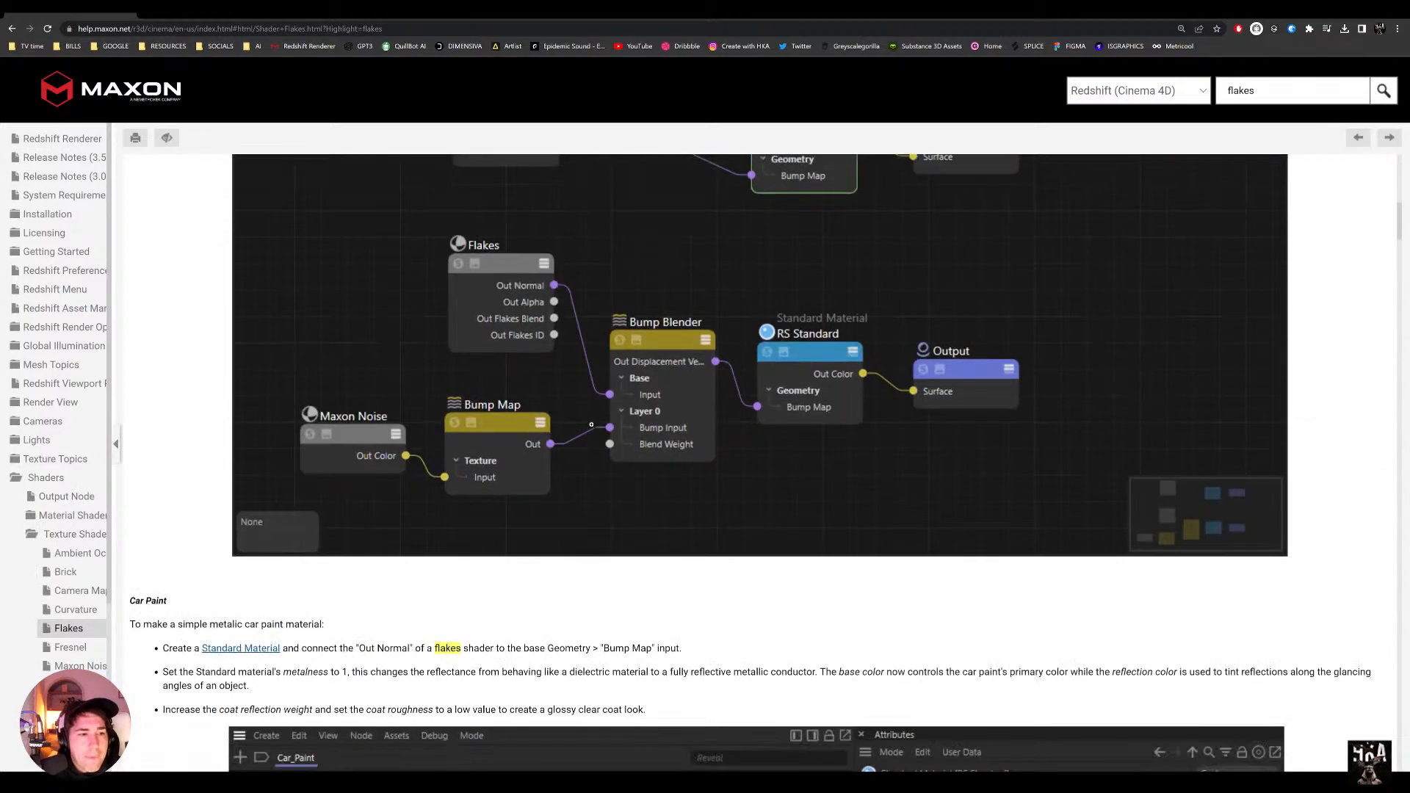
scroll(591, 423, down, 8)
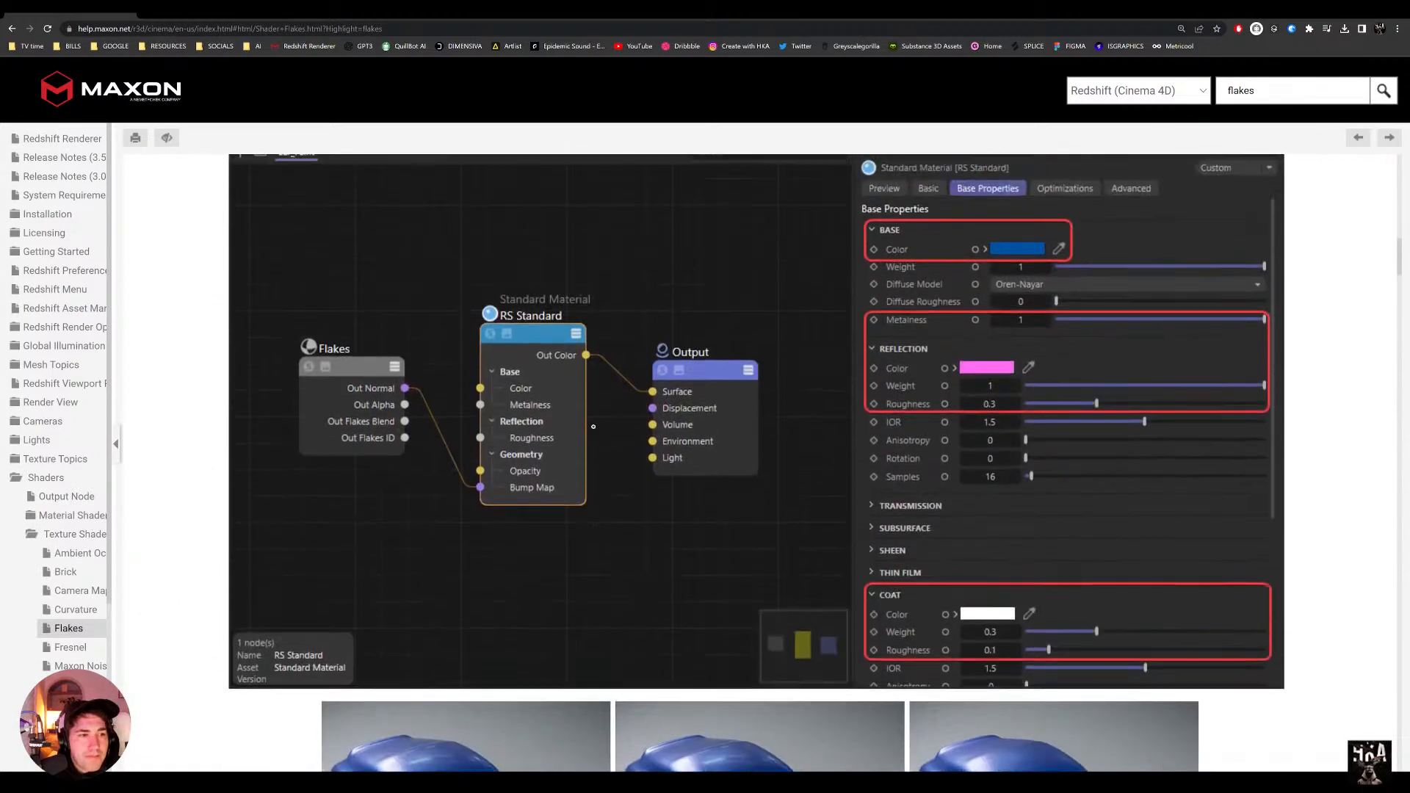
scroll(592, 426, down, 14)
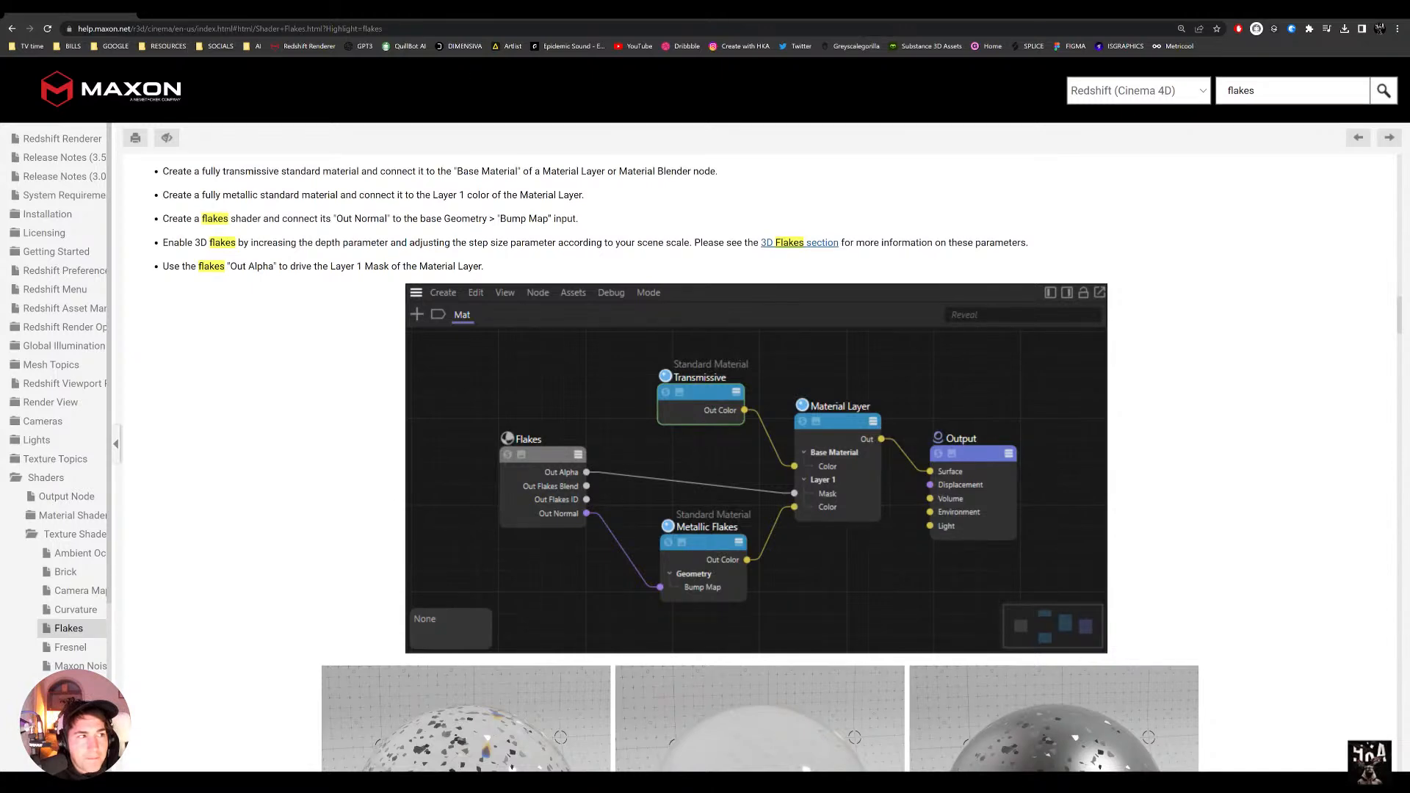
key(alt+Tab)
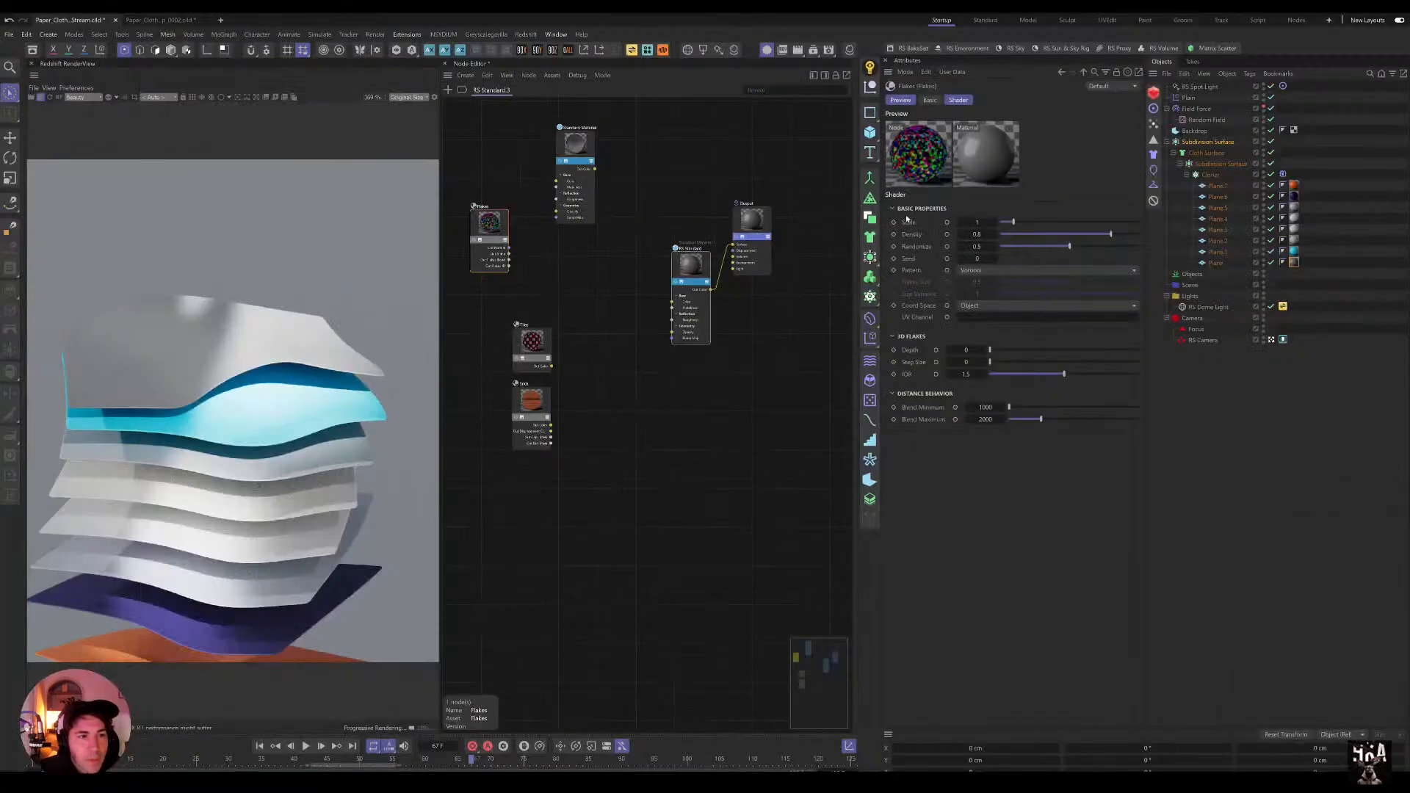
Step: Add a third Standard Material node and connect the Flakes node's Out Normal to its Bump Map input
double_click(560, 245)
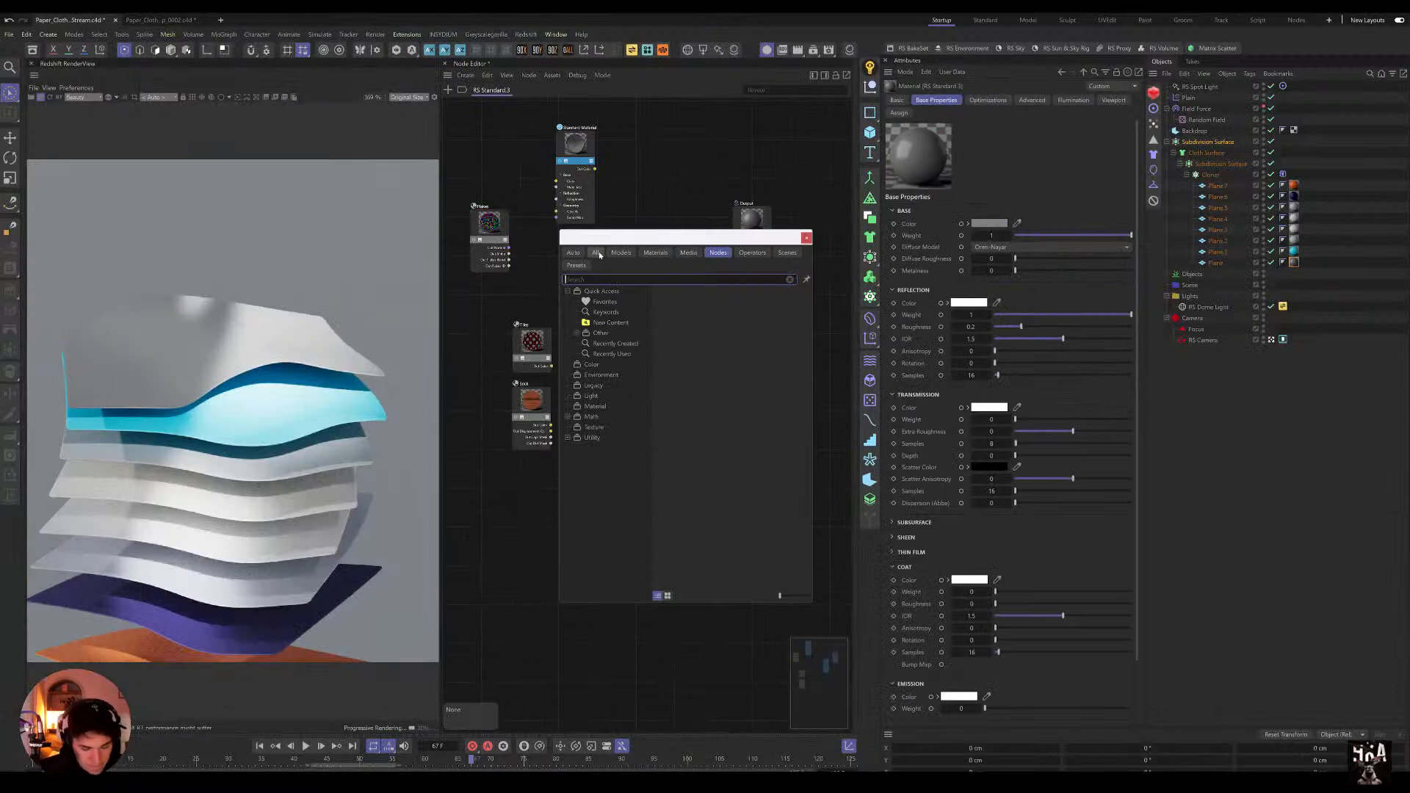
text(standa)
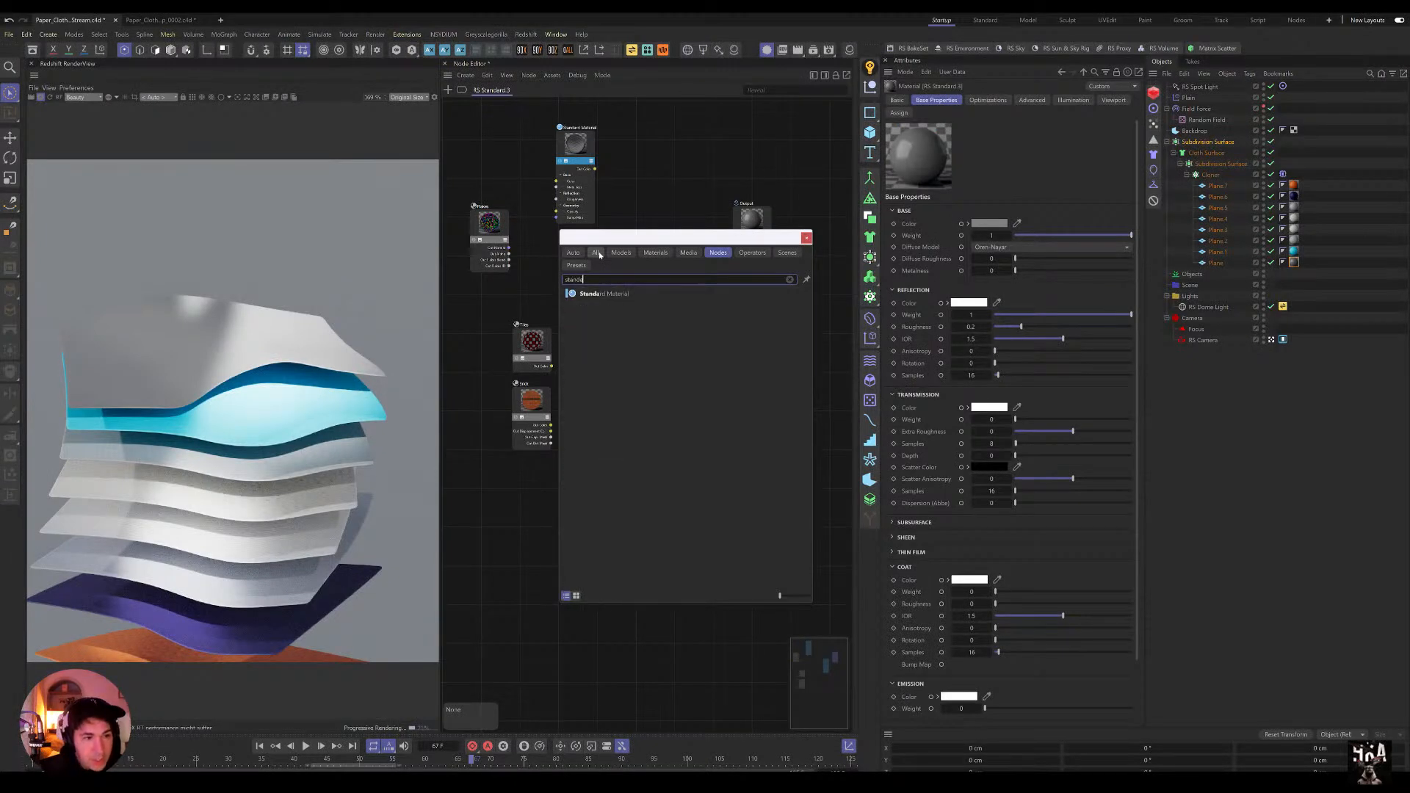
key(Down)
key(Return)
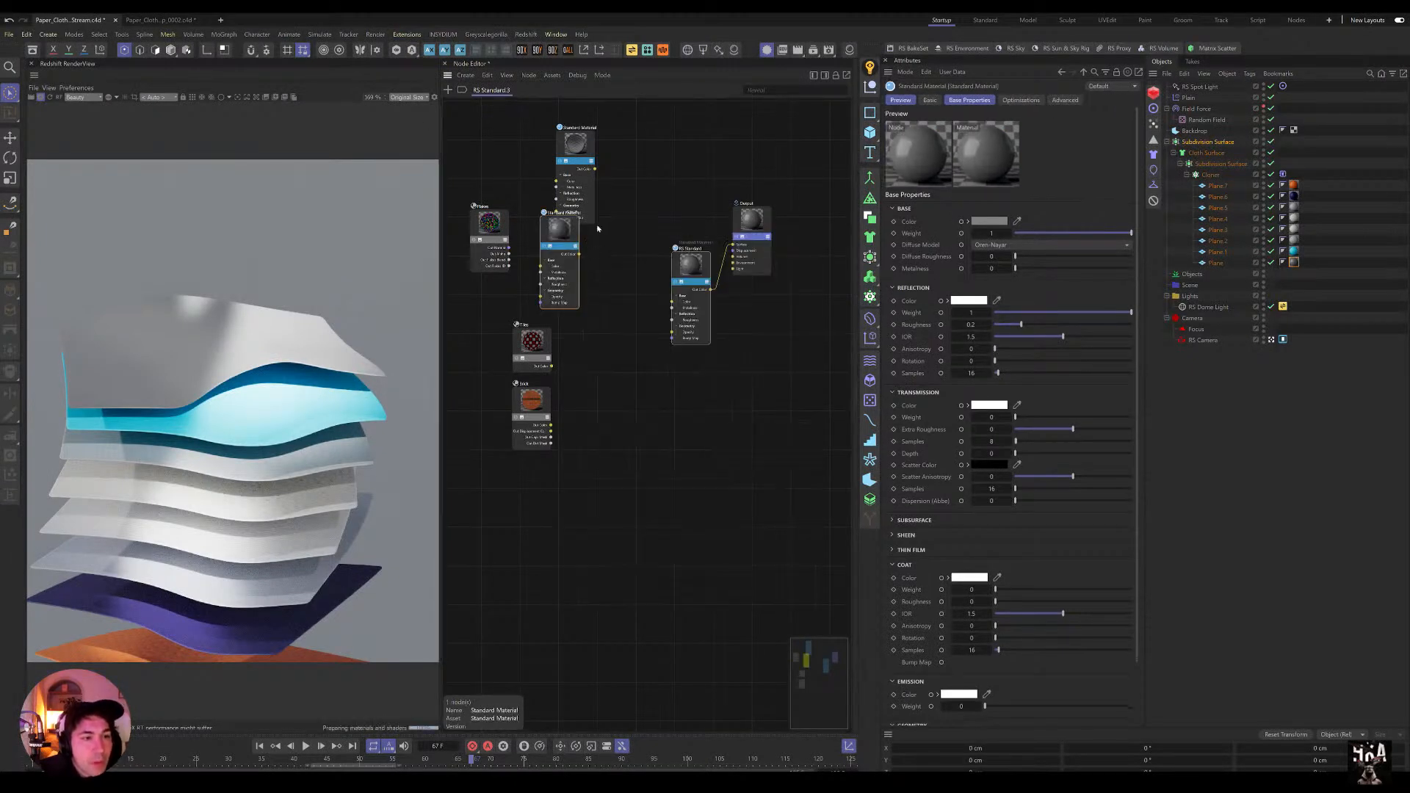
drag(512, 251, 552, 312)
Step: Set the third Standard Material's metalness to 1 and space it clearly below the transmissive Standard Material
click(1129, 268)
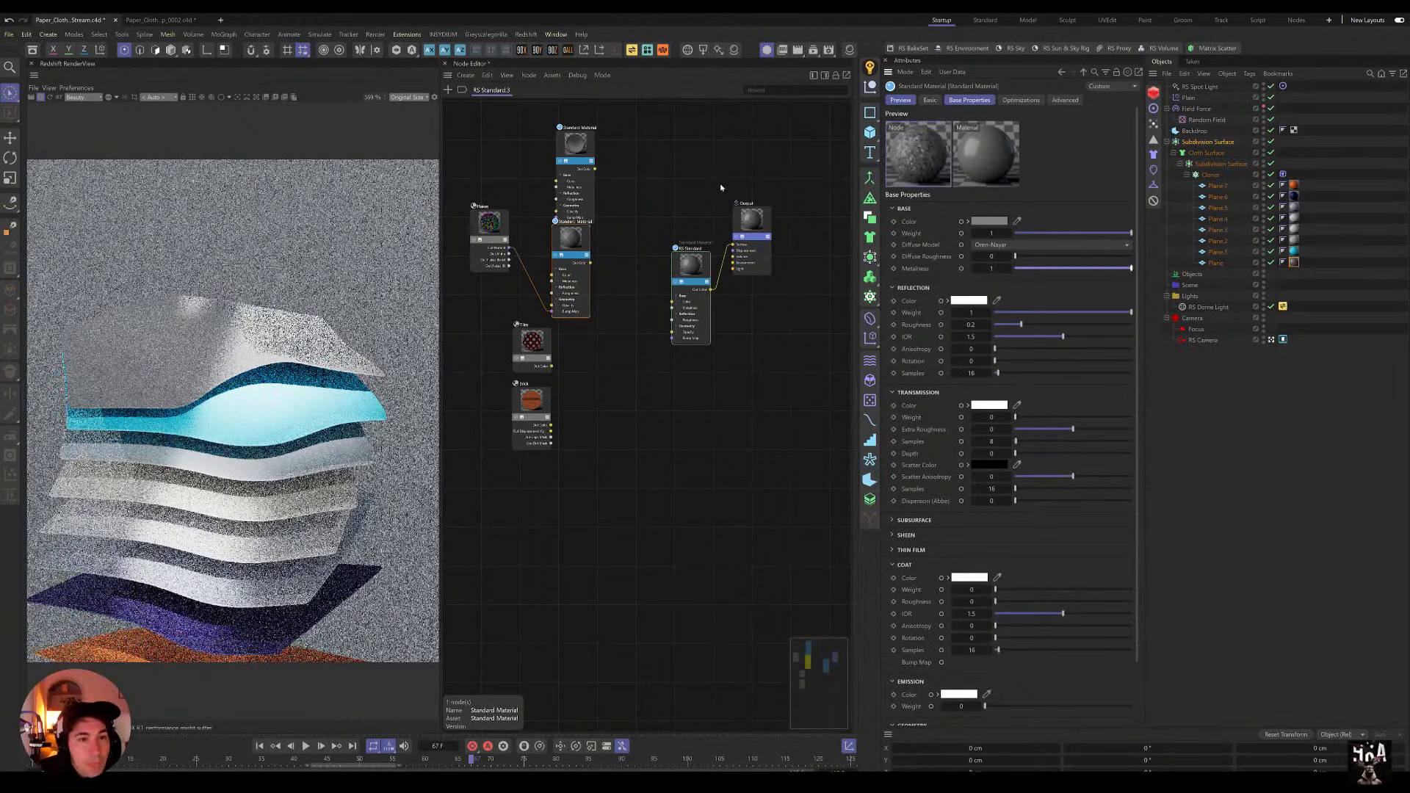
drag(578, 247, 584, 263)
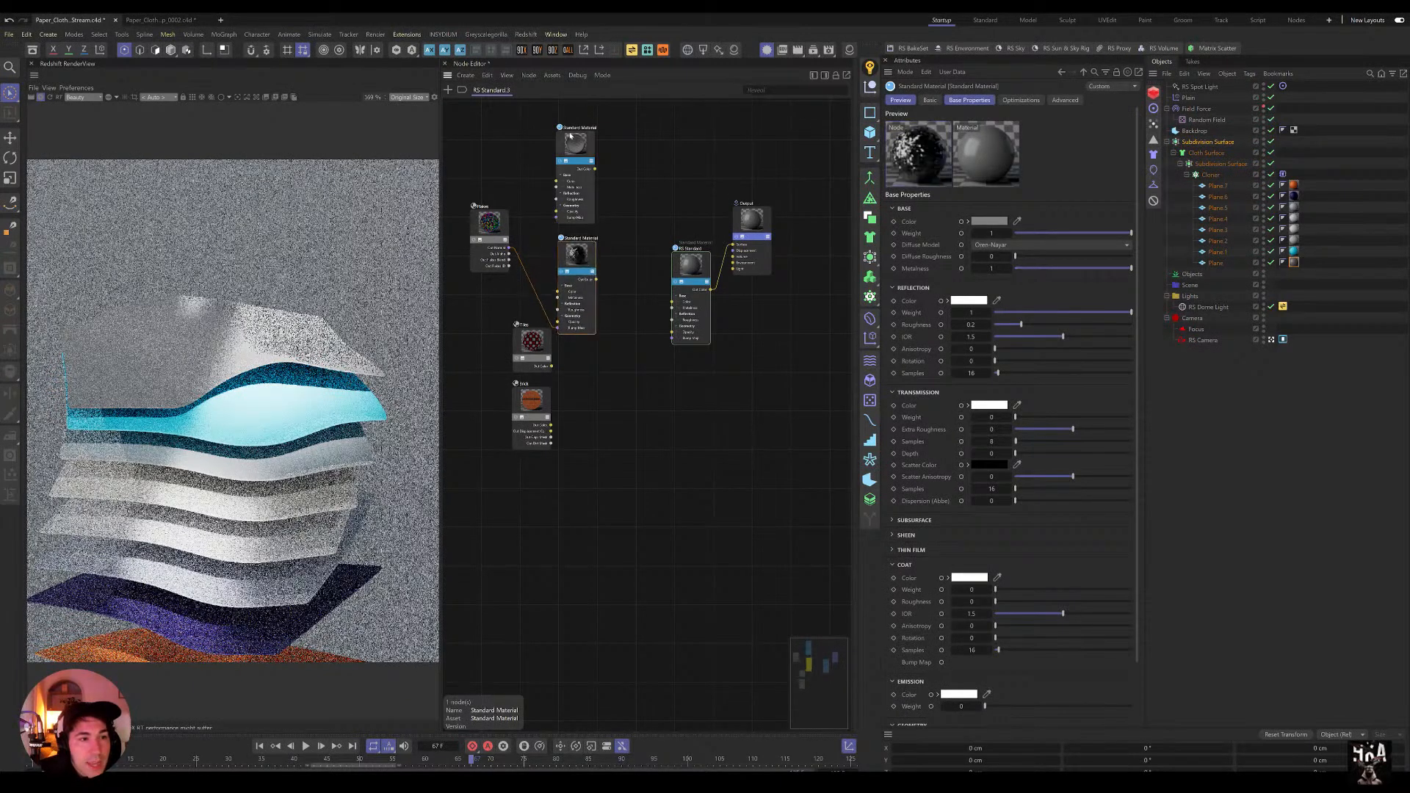
drag(575, 151, 578, 157)
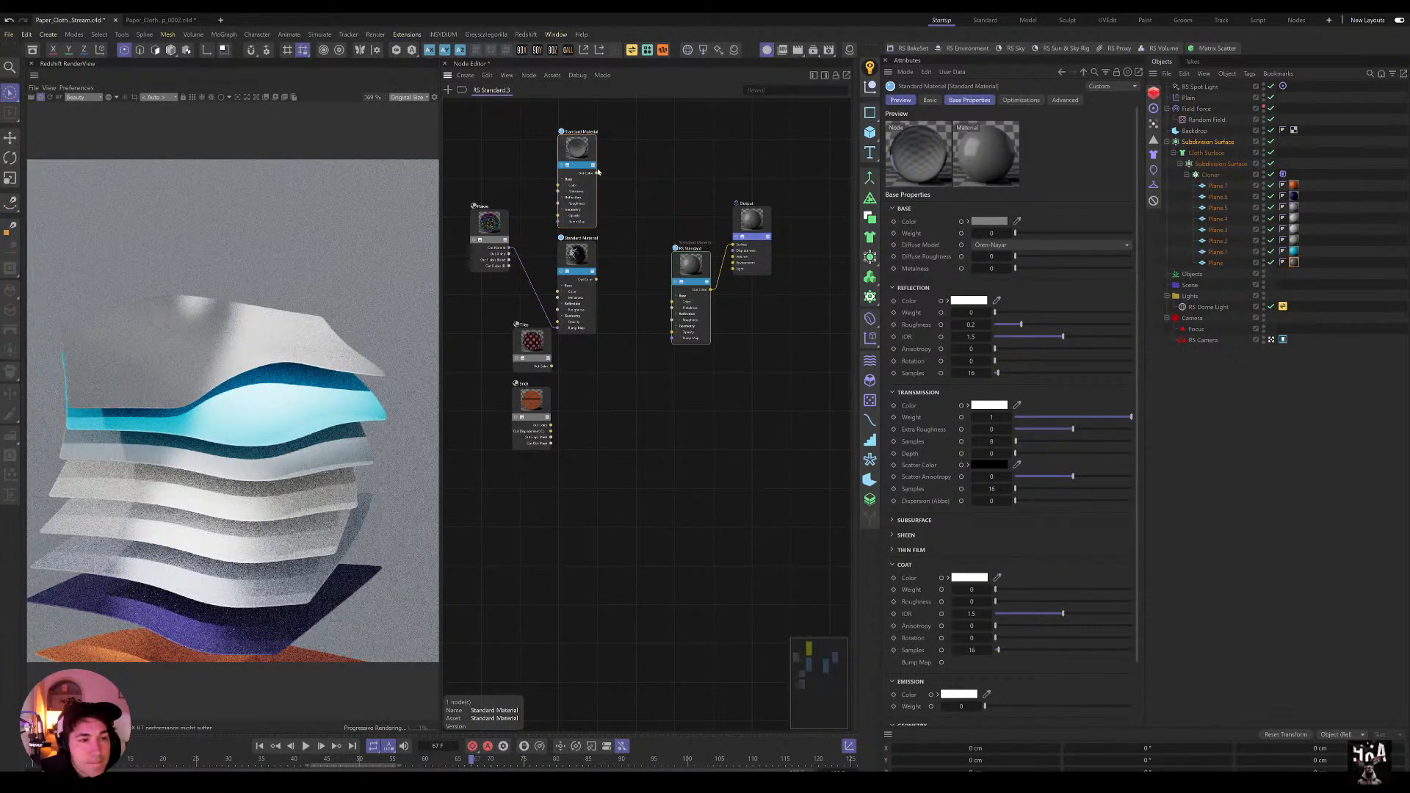
Step: Add a Material Layer node and place it between the two Standard Material nodes and RS Standard
click(651, 209)
key(shift+c)
text(meterial)
key(Return)
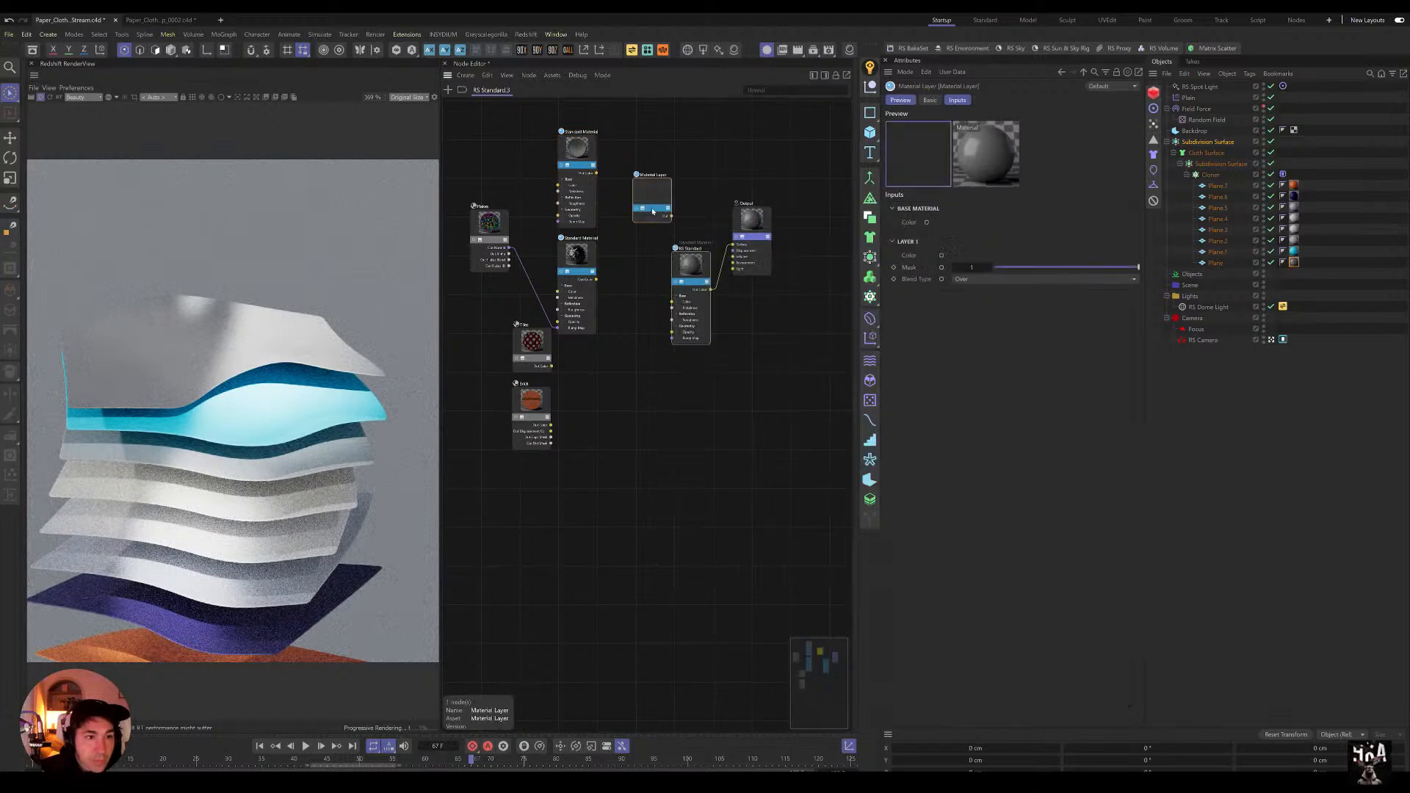
drag(651, 193, 632, 227)
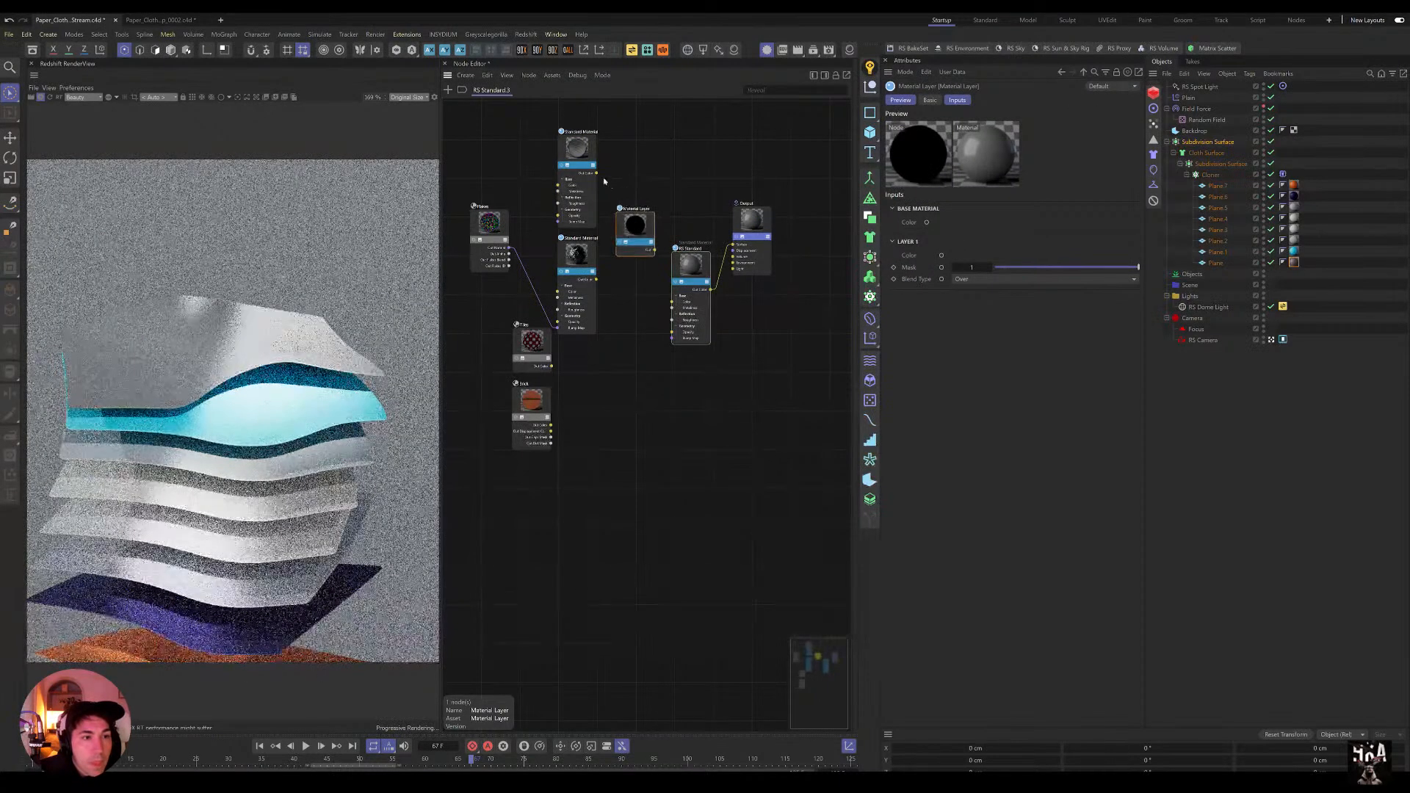
Step: Connect the transmissive Standard Material to the Material Layer's Base Material color and the metallic one to its Layer 1 color
drag(596, 173, 639, 233)
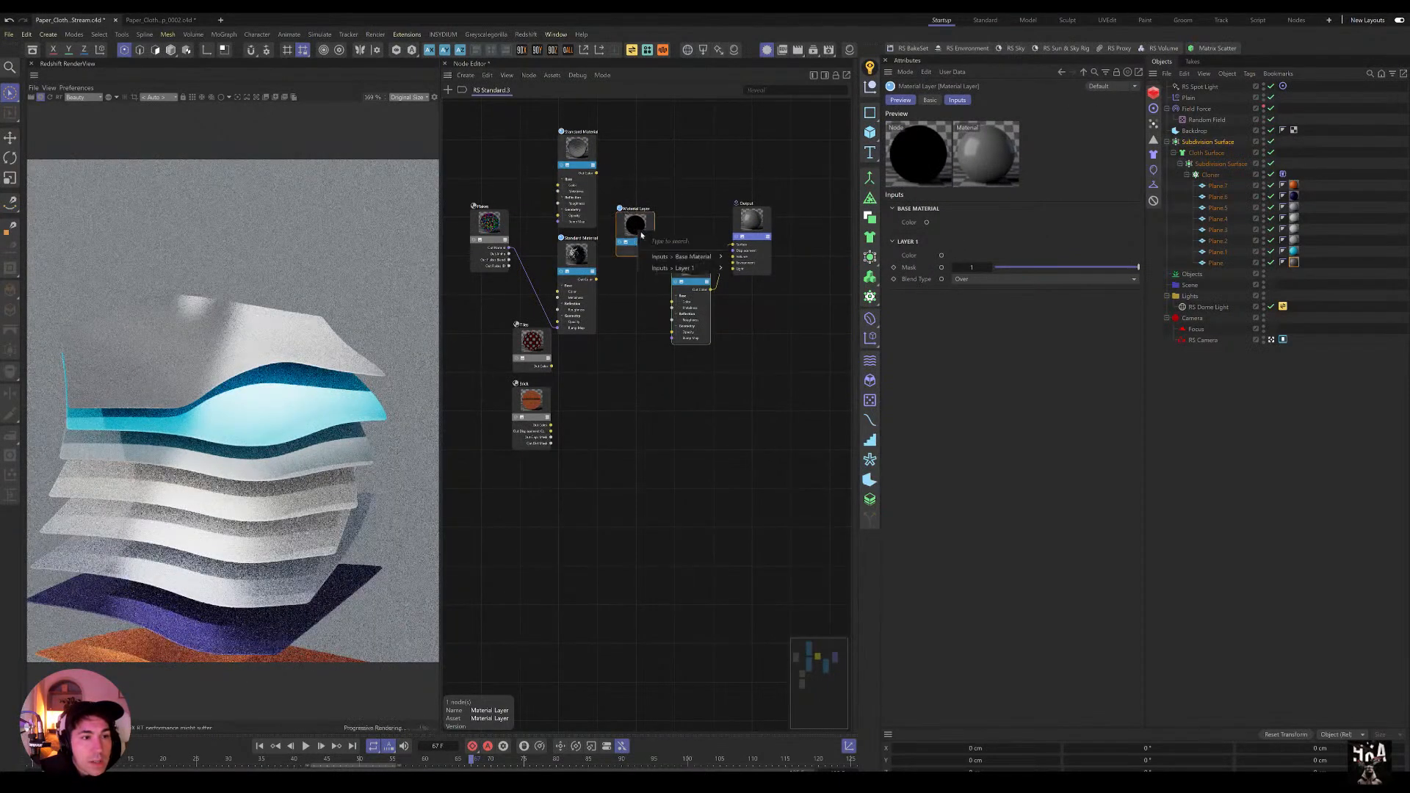
mouse_move(705, 256)
click(754, 260)
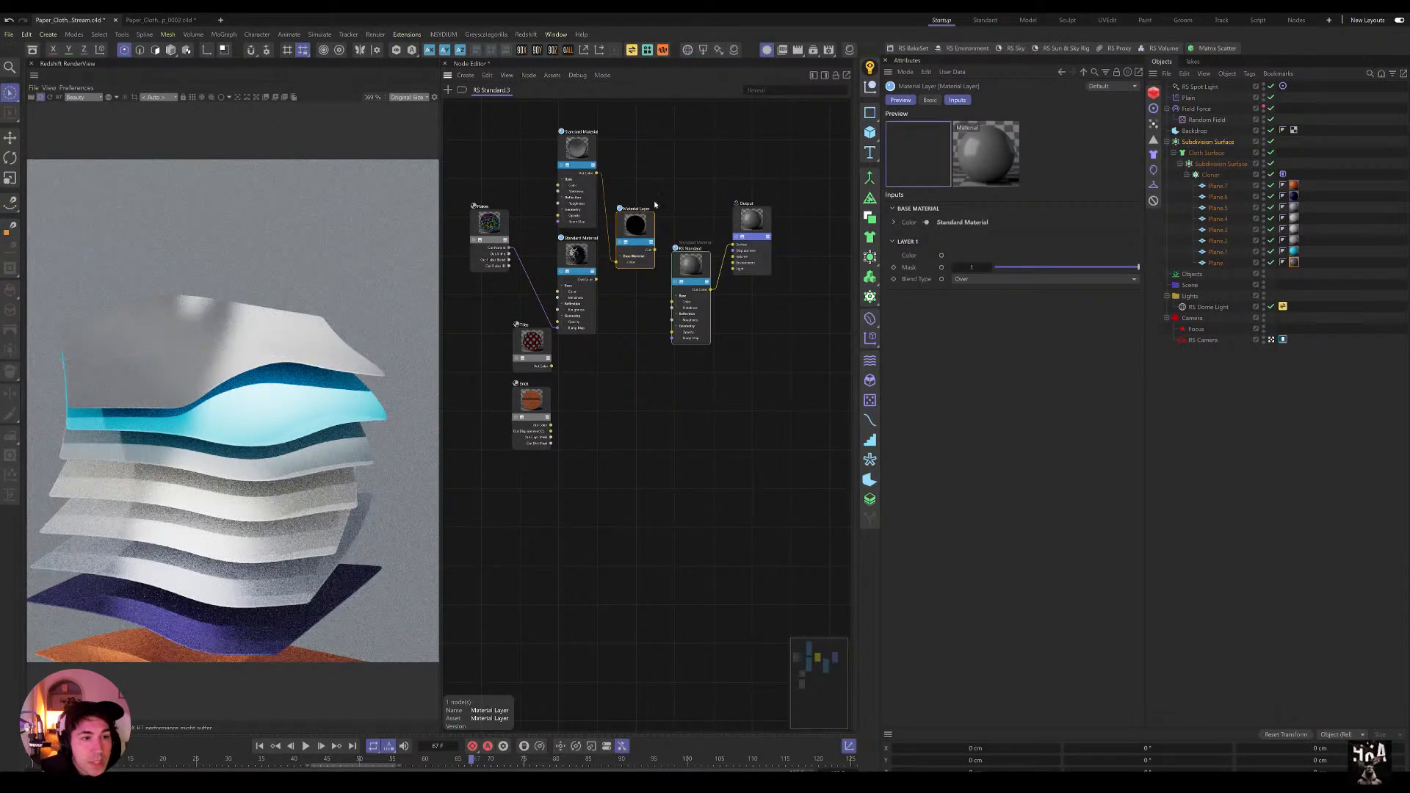
drag(622, 284, 646, 251)
mouse_move(686, 282)
click(751, 282)
Step: Connect the Flakes node's Out Alpha to the Material Layer's Layer 1 mask and reposition Flakes beside the materials
drag(491, 238, 649, 235)
mouse_move(687, 268)
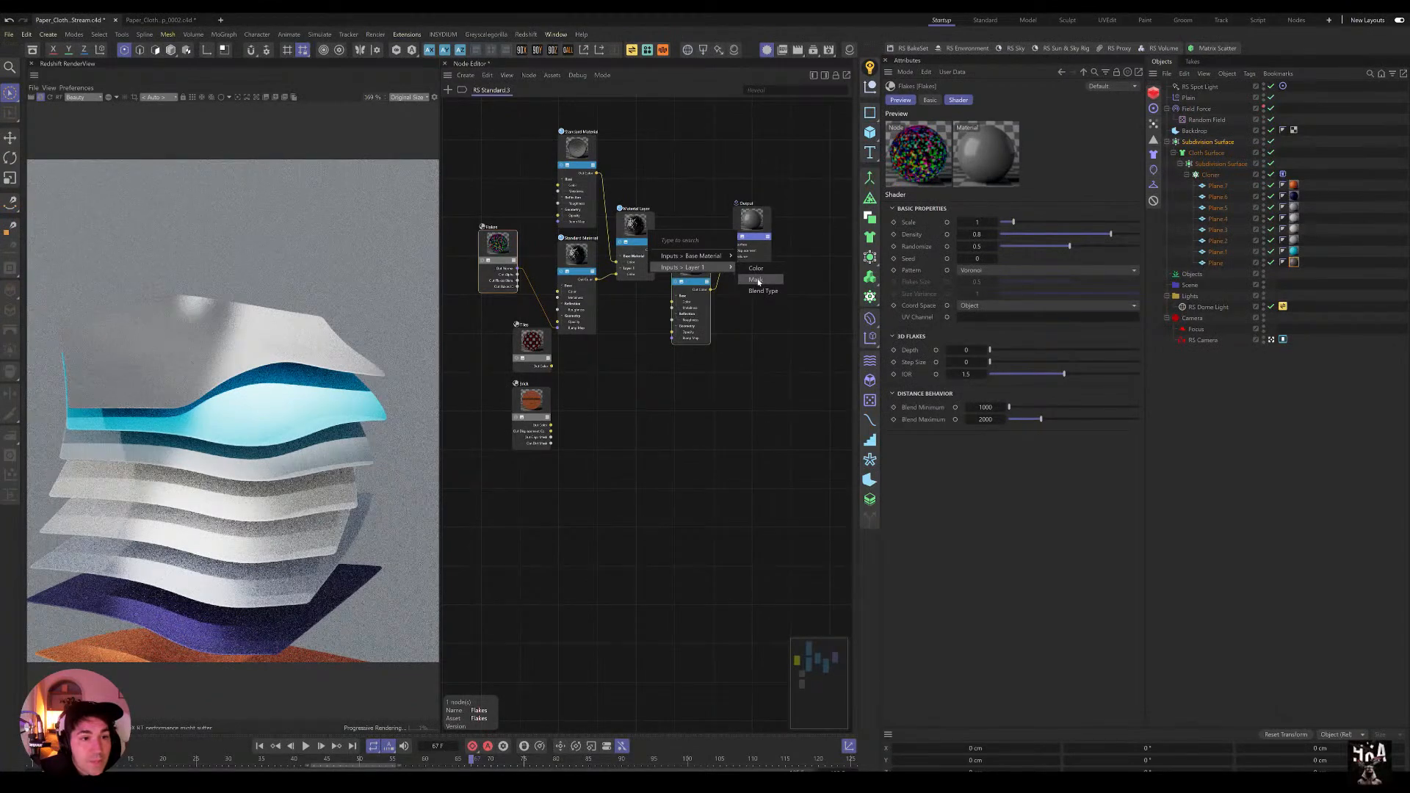
click(756, 280)
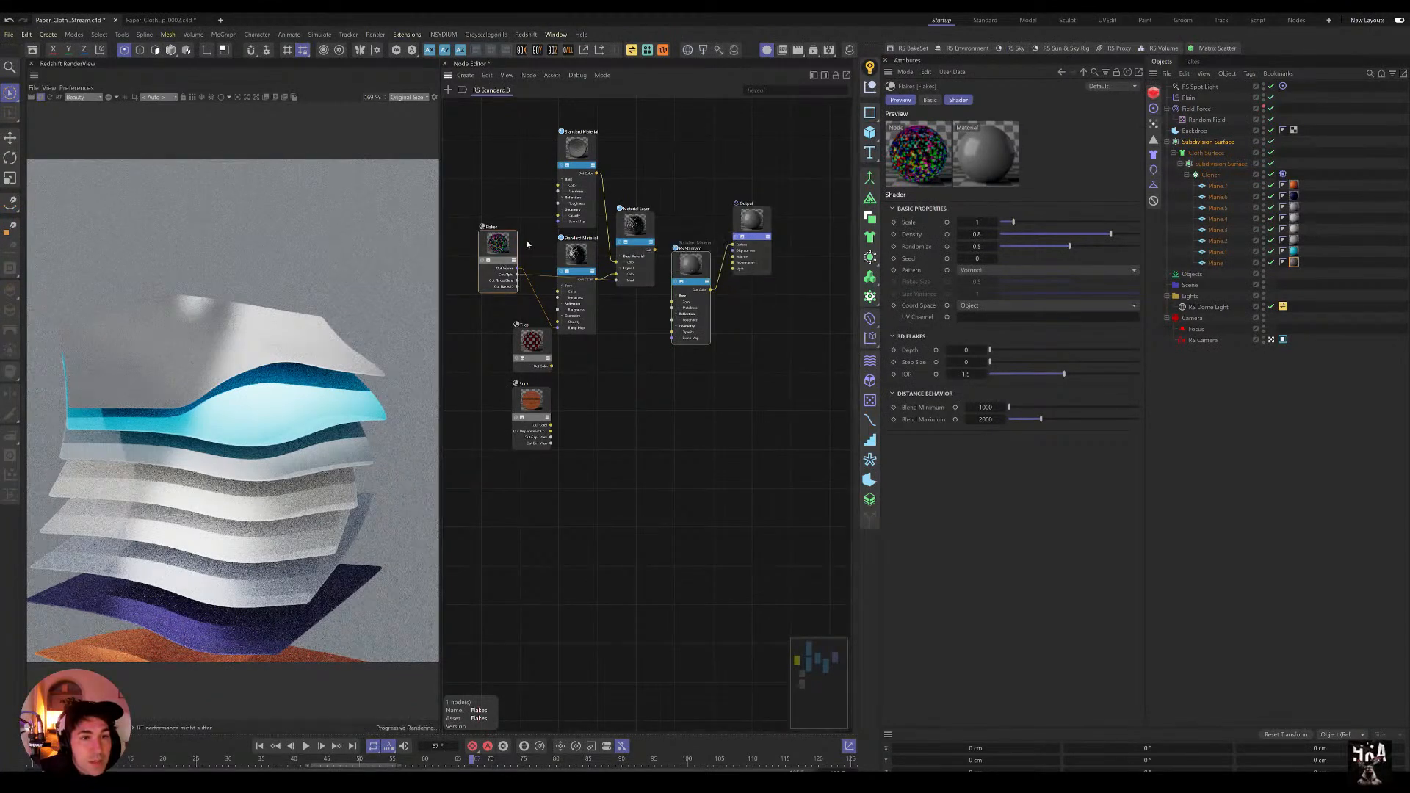
drag(501, 245, 507, 247)
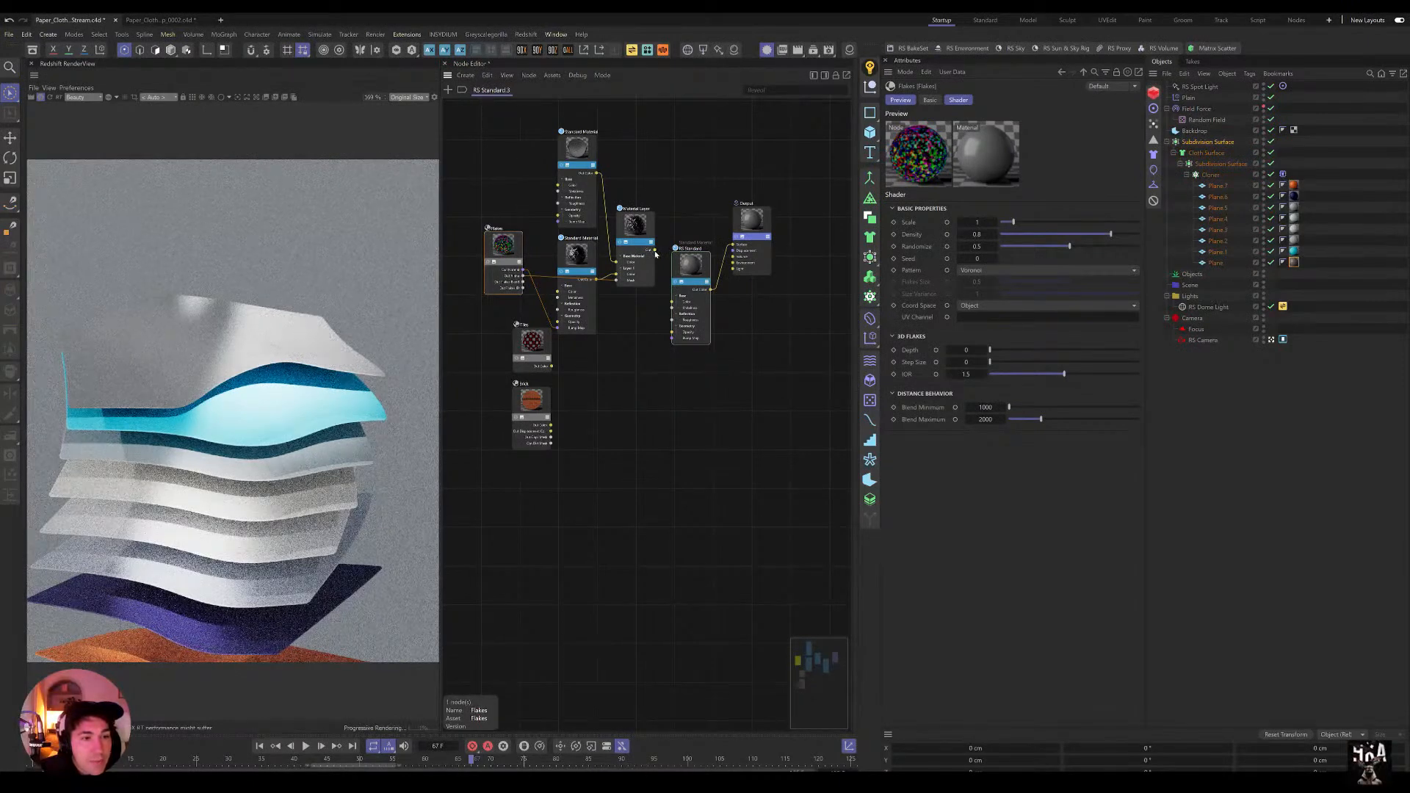
Step: Connect the Material Layer to the Output's Surface in place of RS Standard, and move RS Standard above the Material Layer
drag(651, 250, 682, 481)
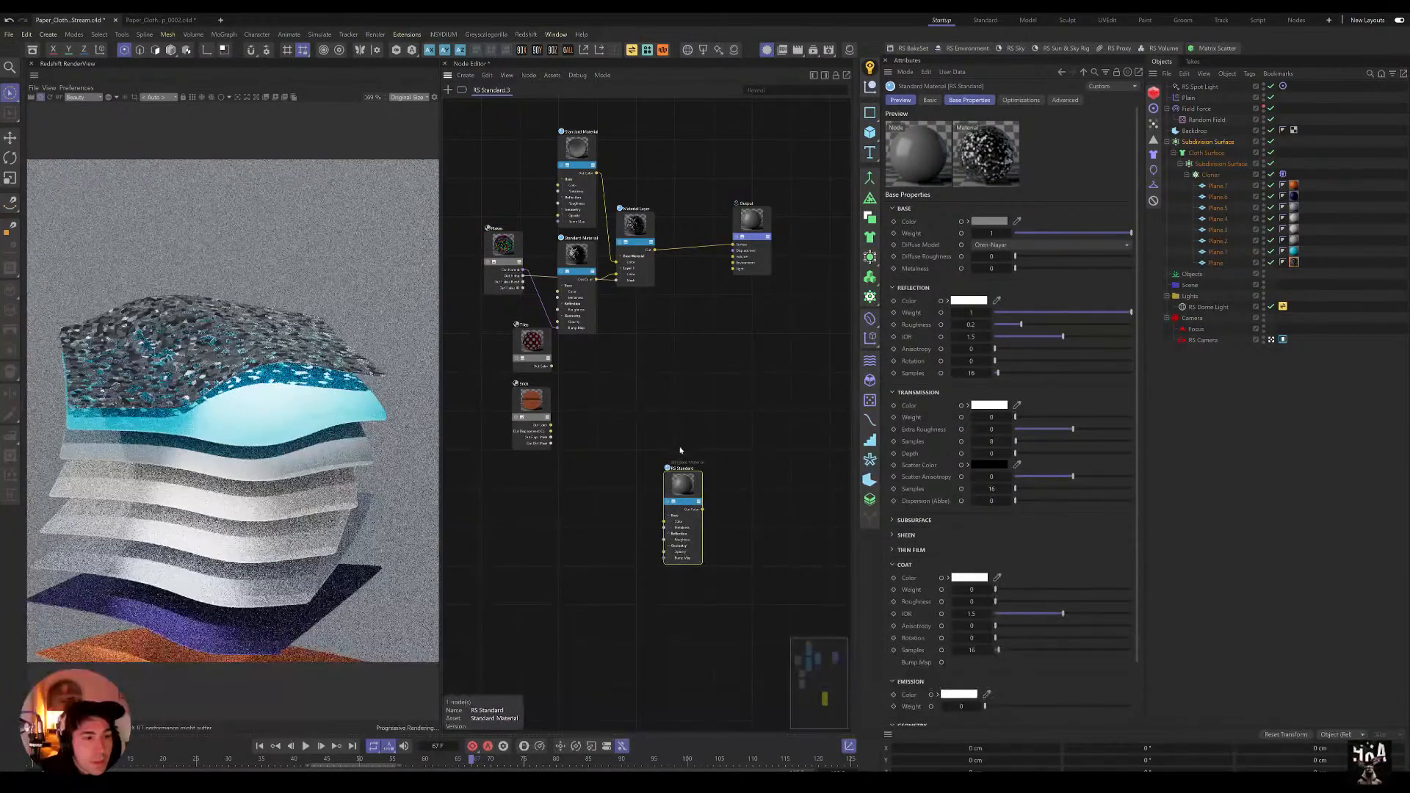
drag(681, 483, 681, 118)
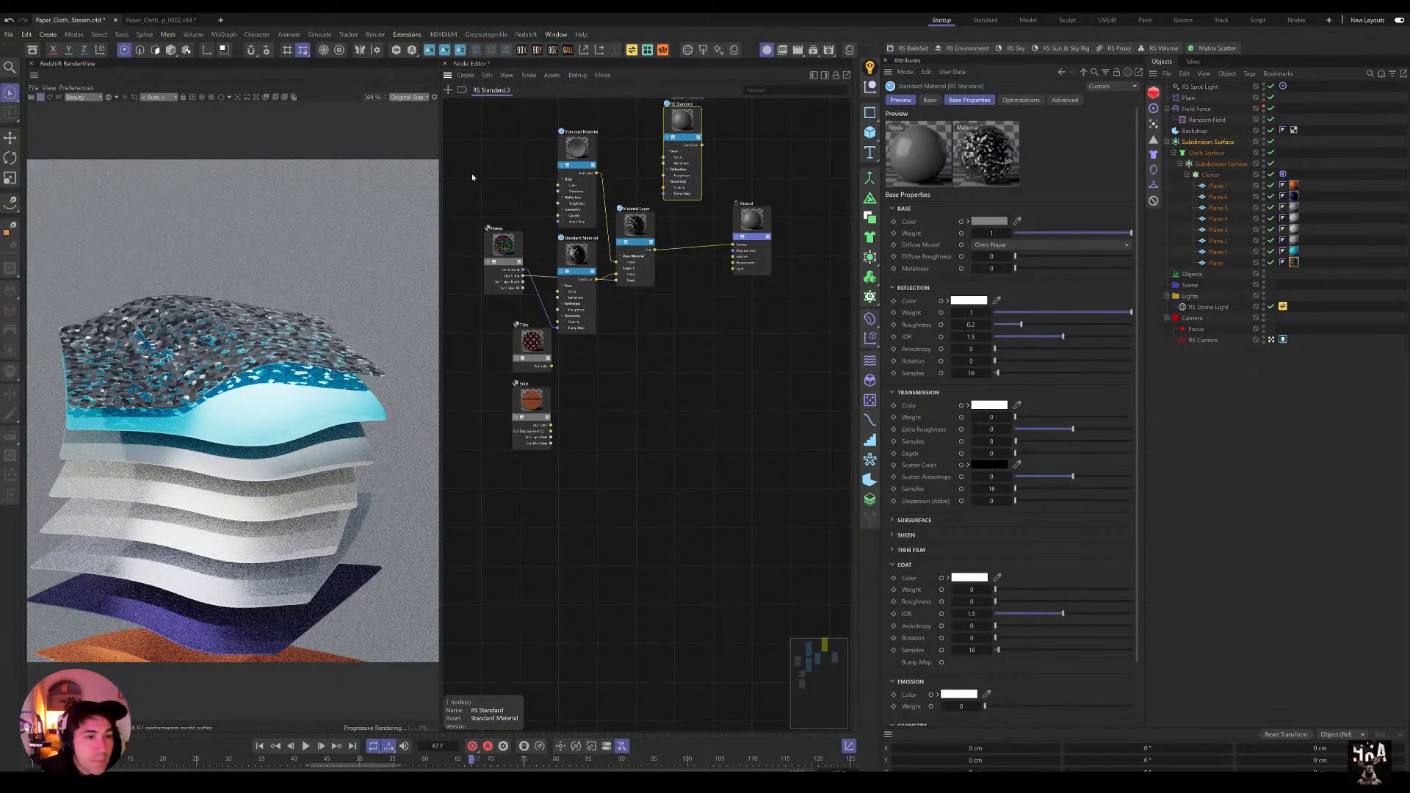
drag(642, 229, 654, 233)
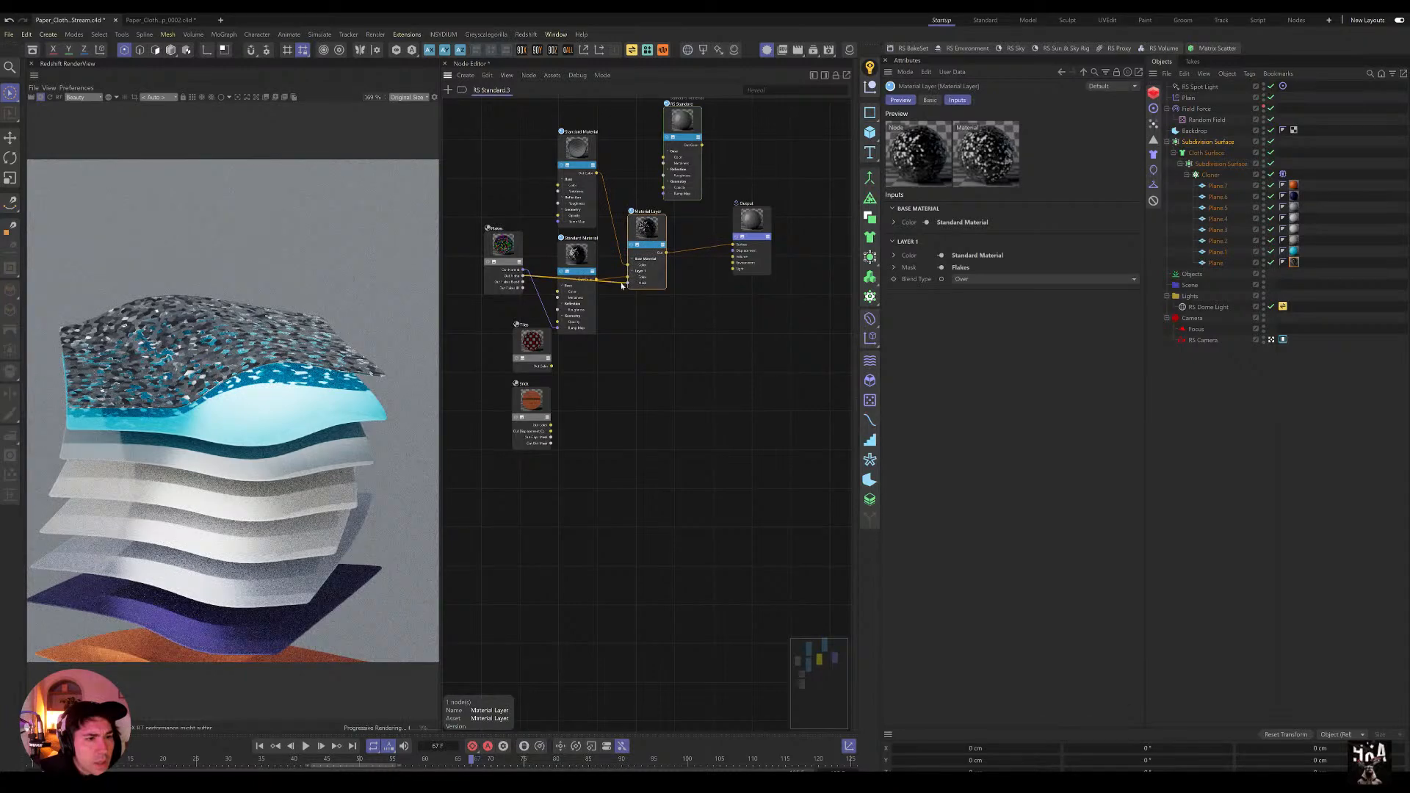
drag(506, 266, 503, 280)
Step: Set RS Standard's metalness to 1 and move the node directly above the Material Layer
scroll(195, 380, up, 5)
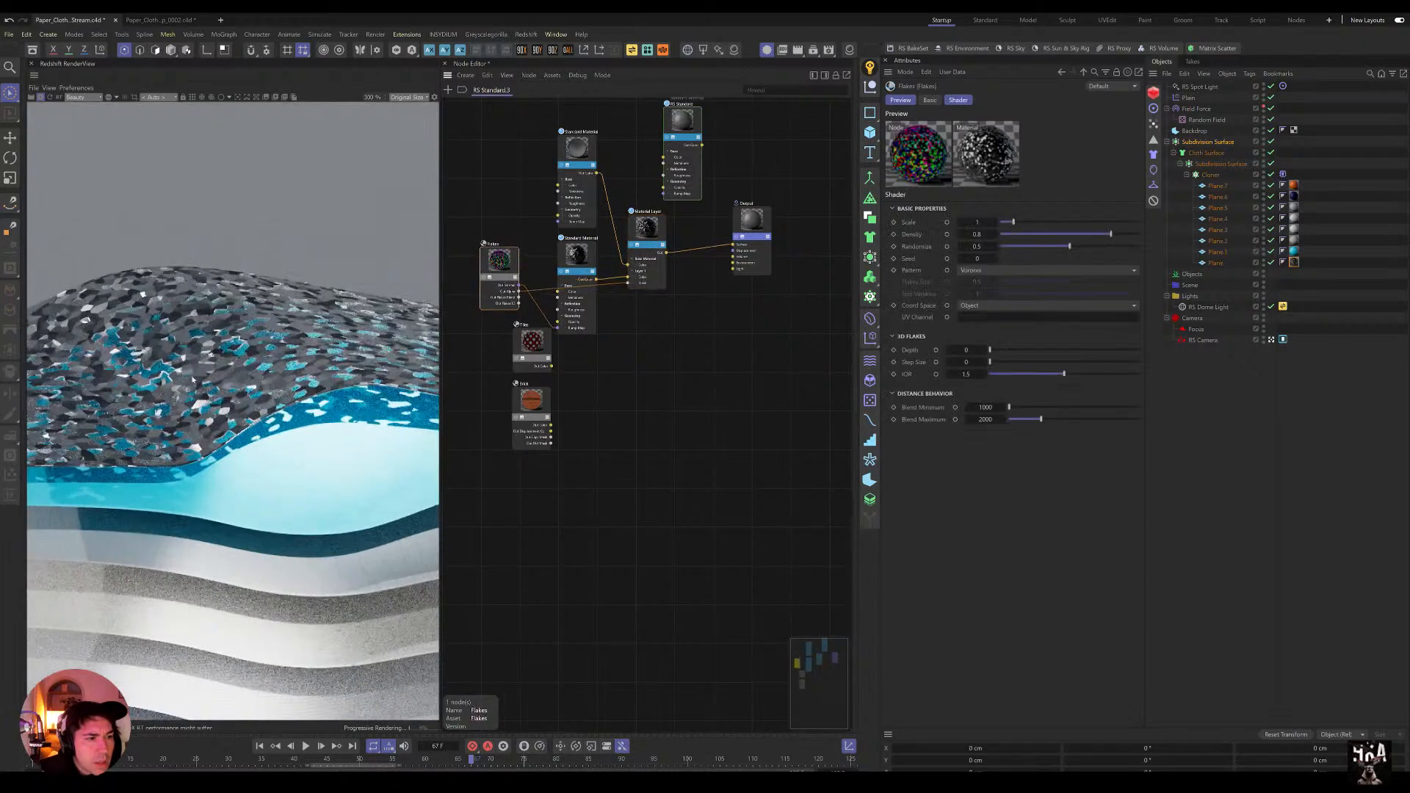
scroll(222, 363, down, 3)
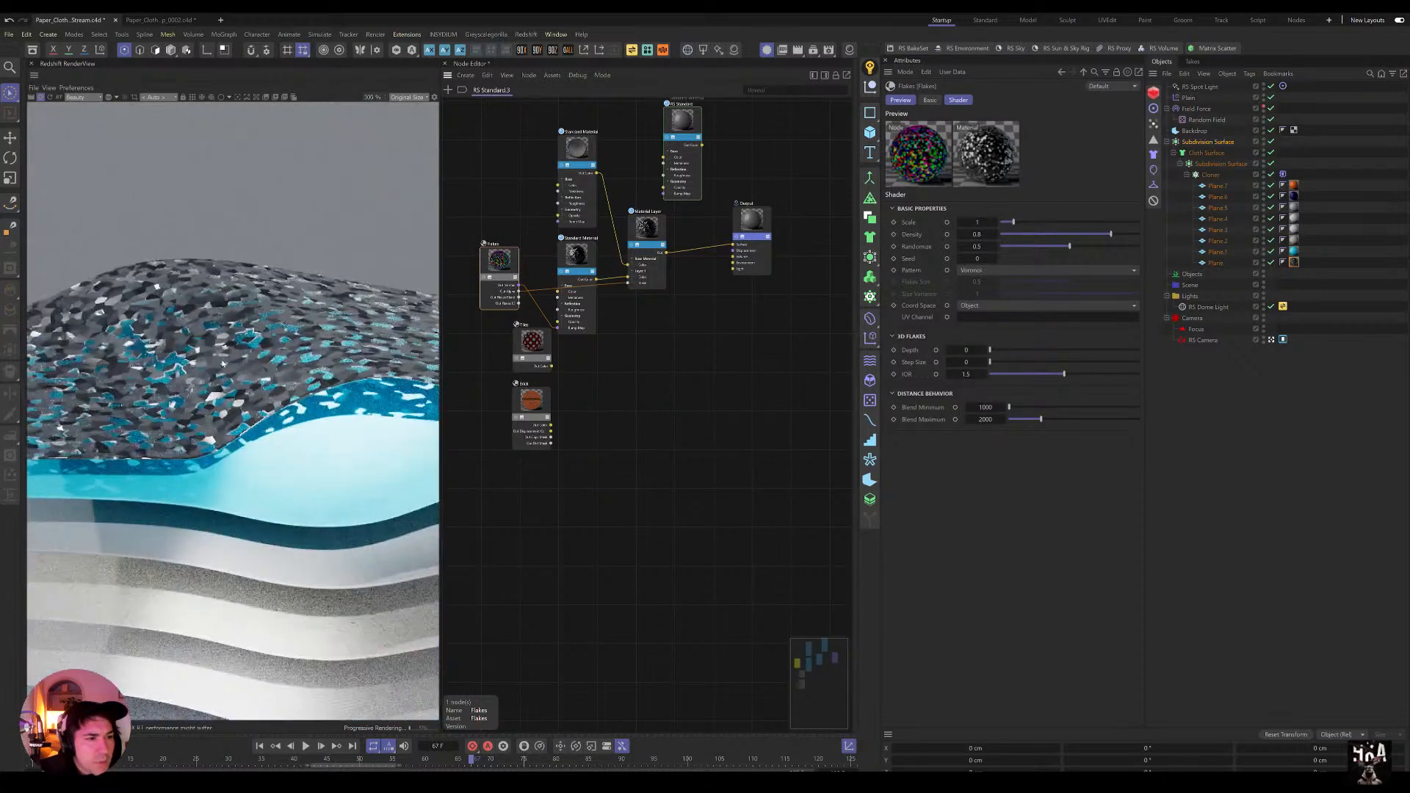
click(578, 156)
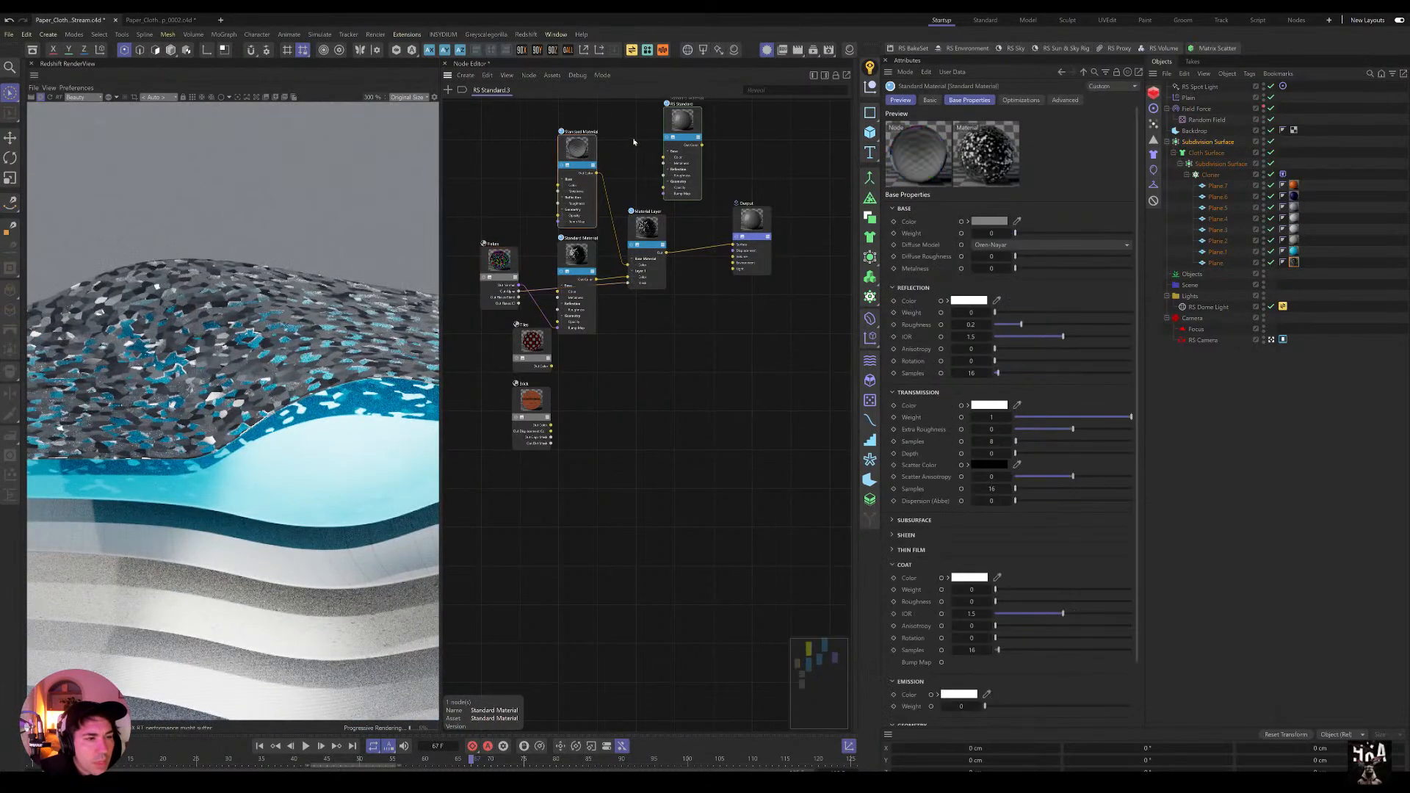
scroll(668, 183, down, 3)
scroll(701, 147, up, 2)
drag(669, 177, 638, 169)
drag(1016, 268, 1132, 271)
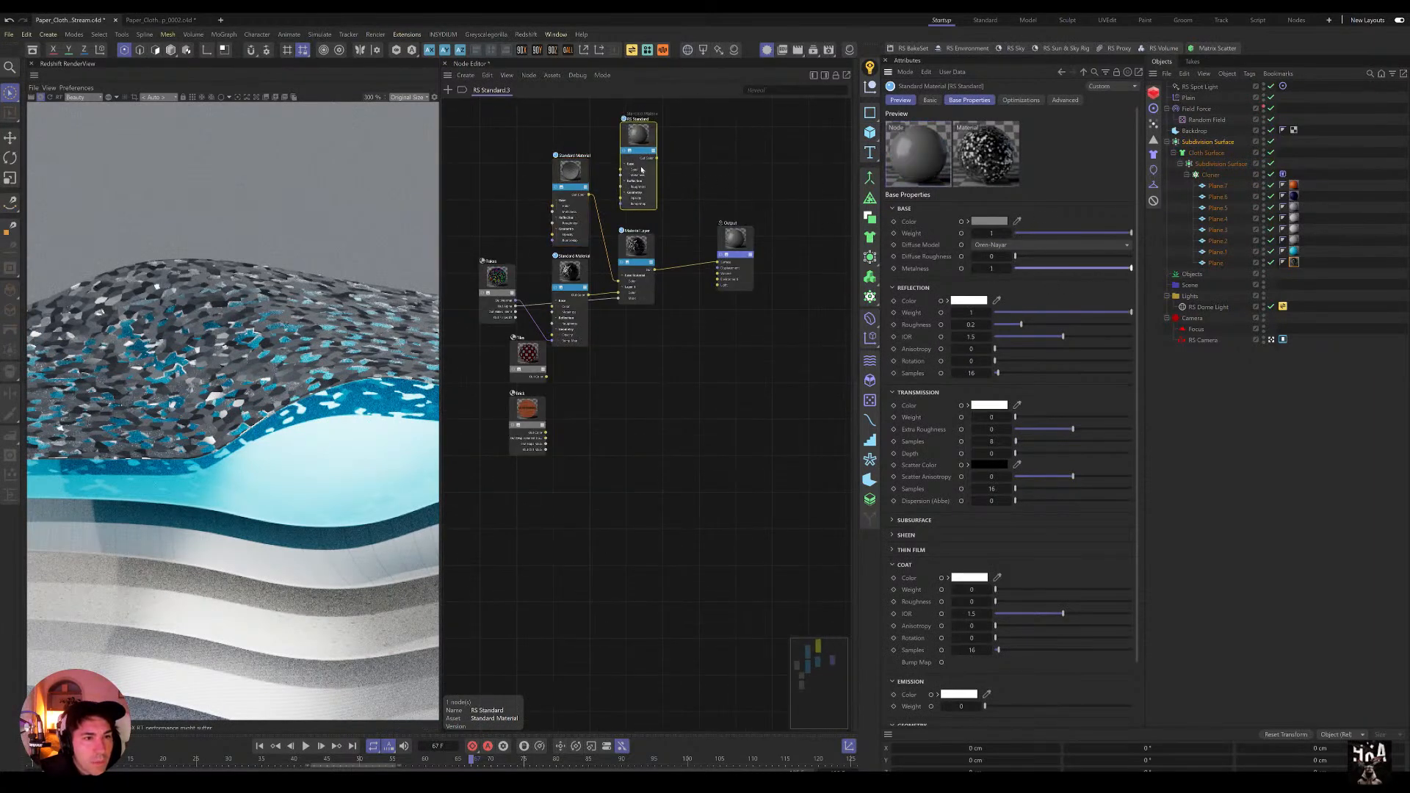
Step: Add a second Material Layer node near Output and connect RS Standard to its Base Material color
double_click(740, 212)
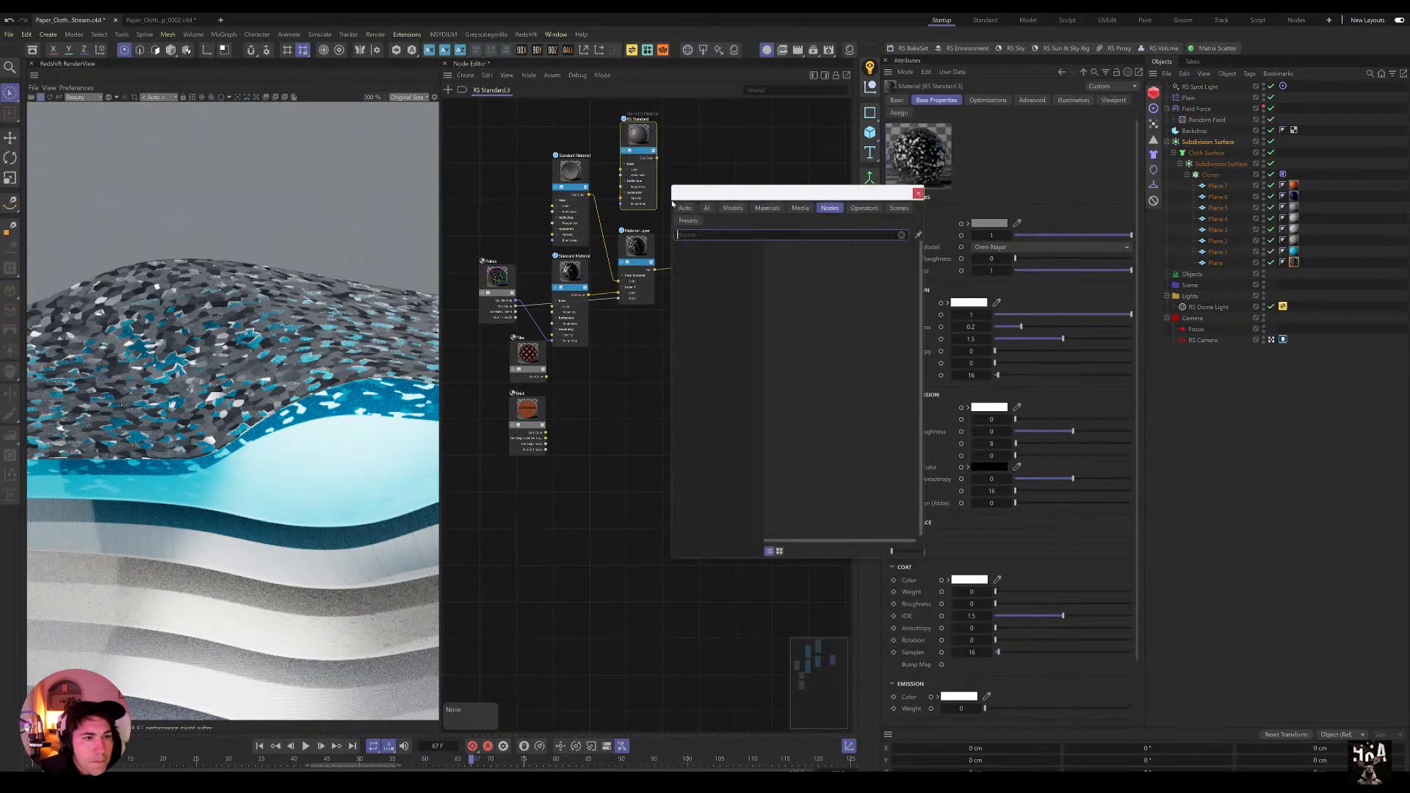
text(material)
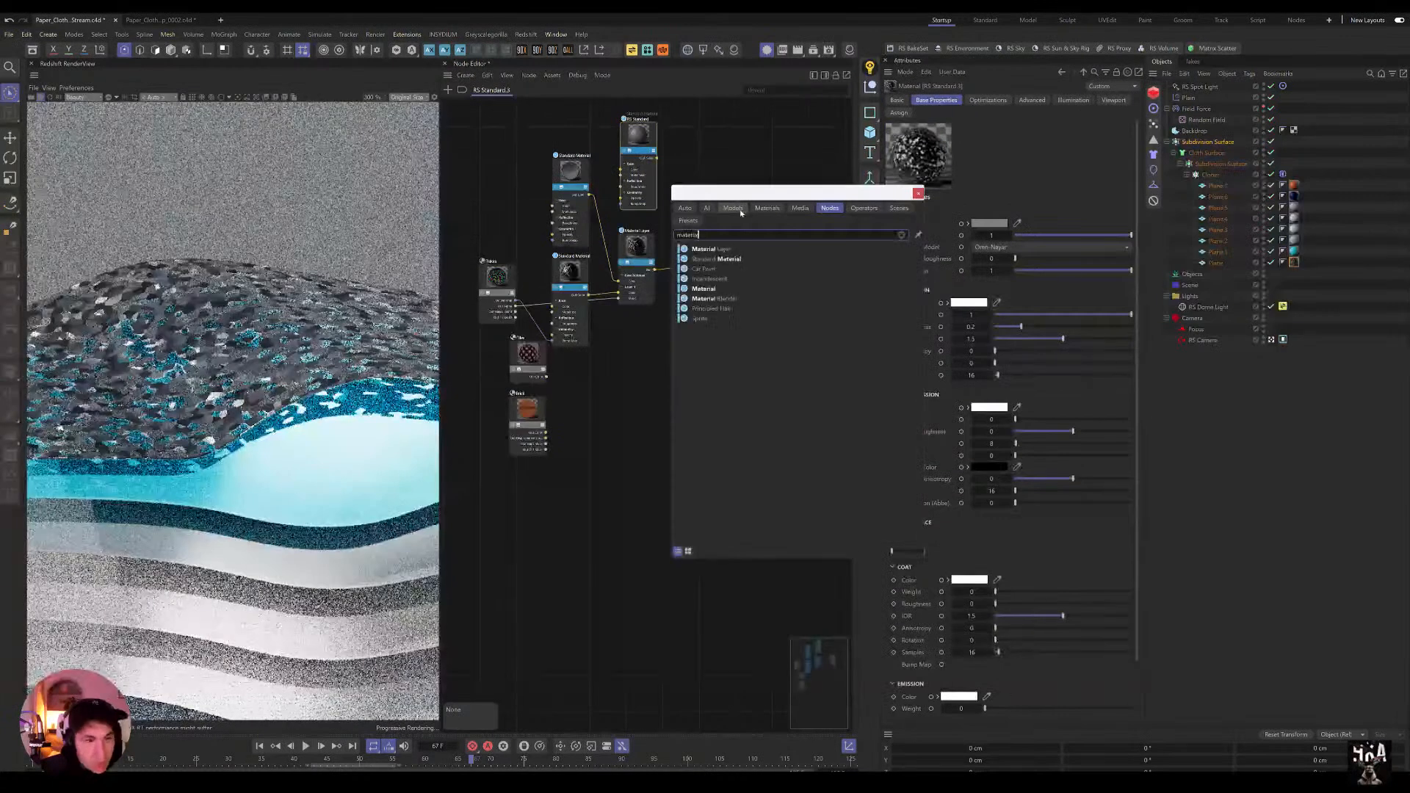
key(Return)
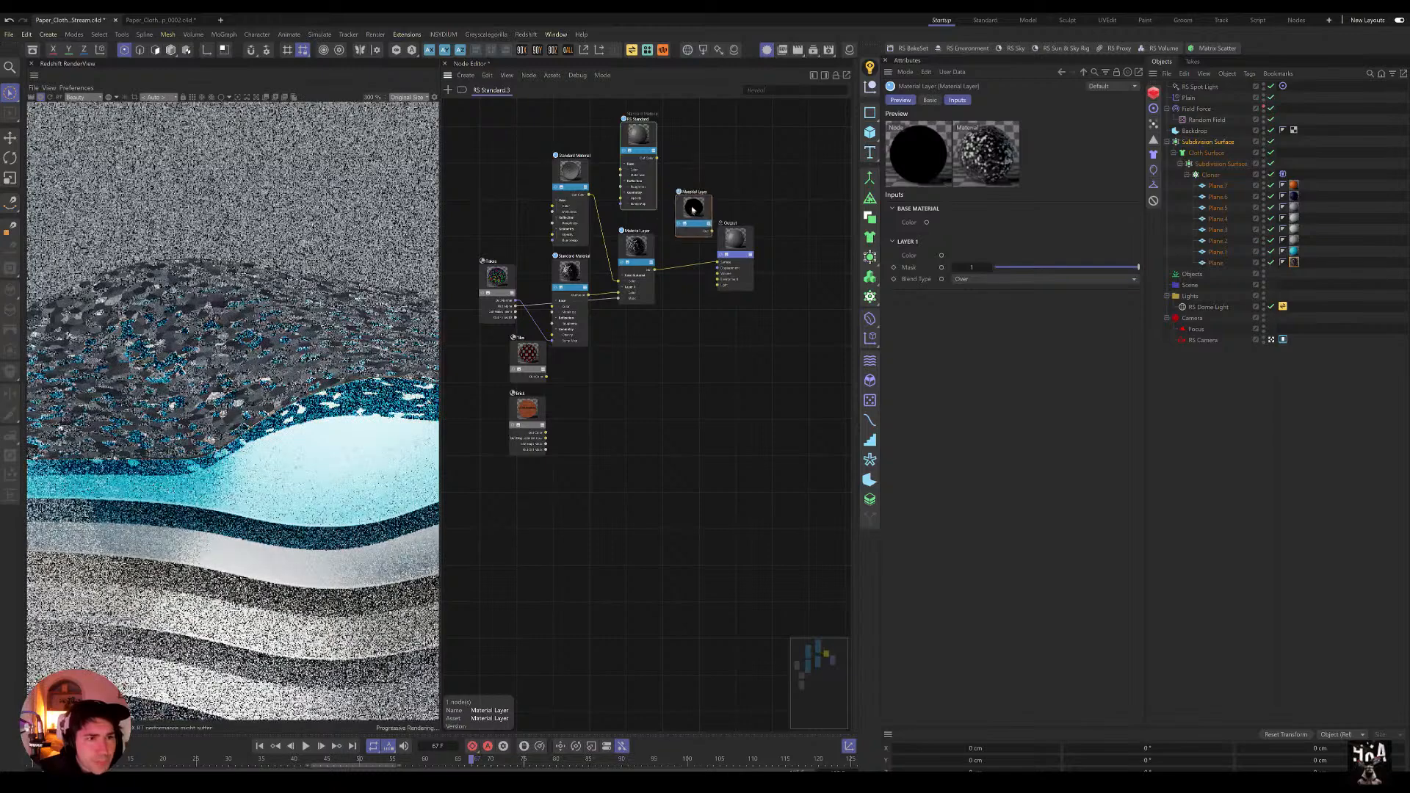
drag(653, 159, 698, 211)
click(743, 234)
Step: Connect the first Material Layer to the second one's Layer 1 color and route the second Material Layer into Output's Surface
drag(659, 269, 698, 224)
mouse_move(741, 256)
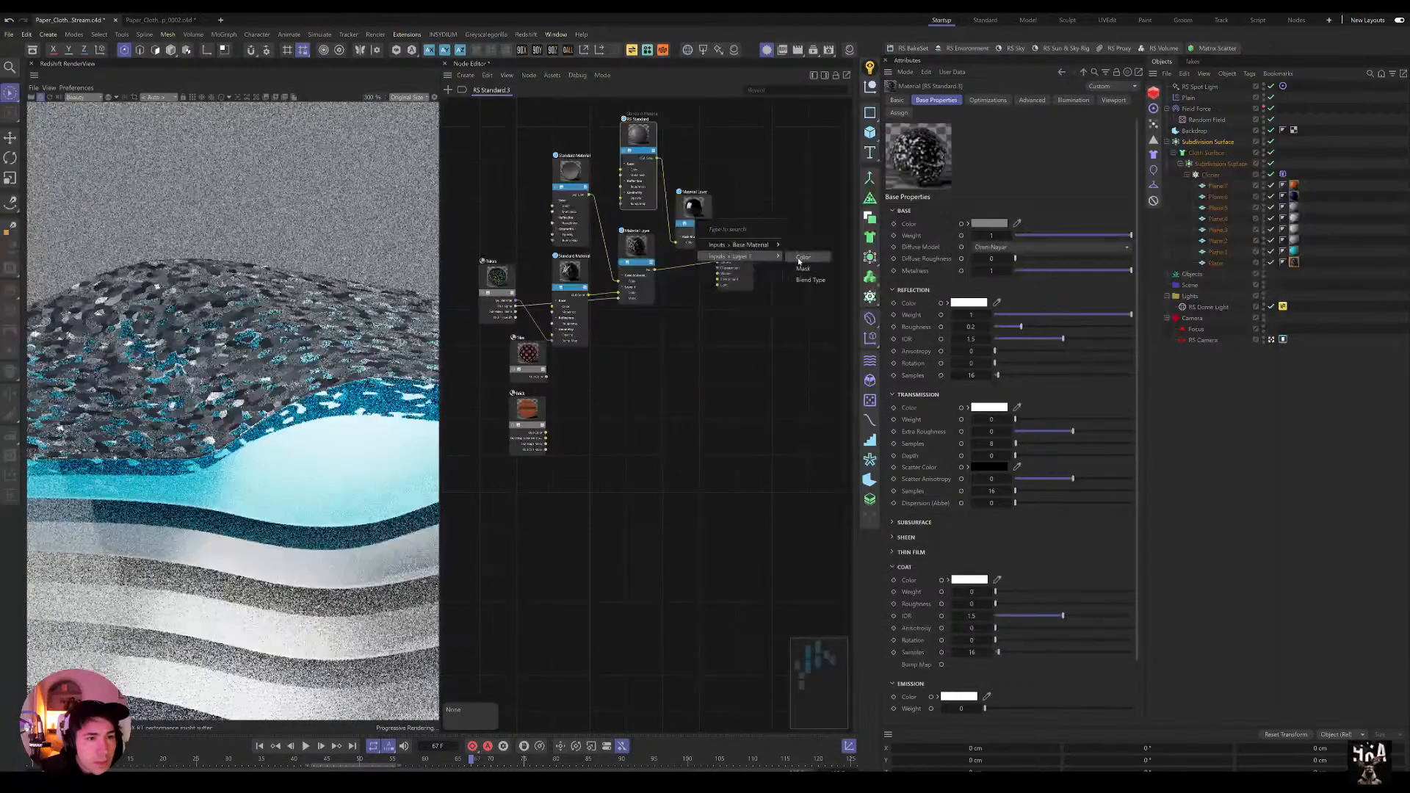
click(802, 257)
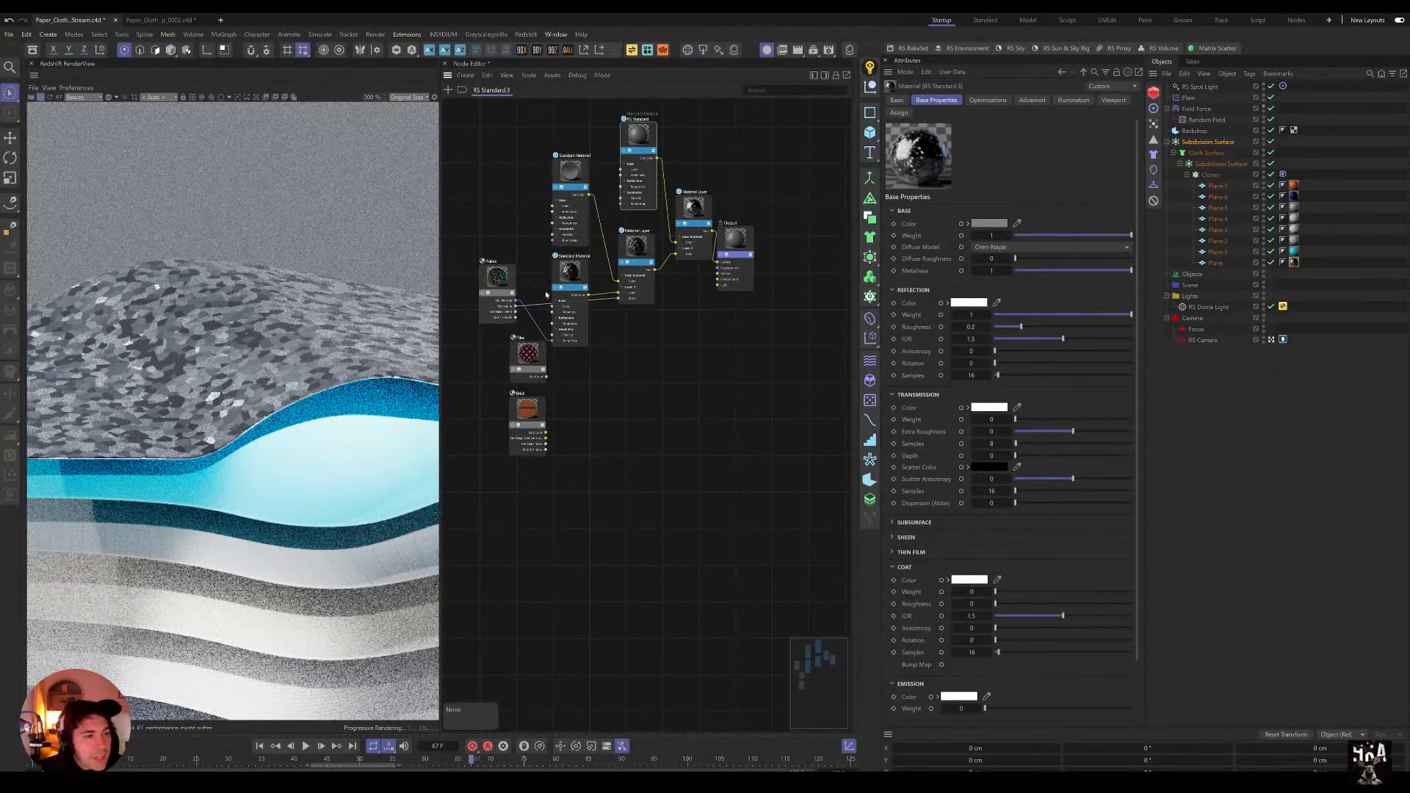
scroll(285, 360, down, 5)
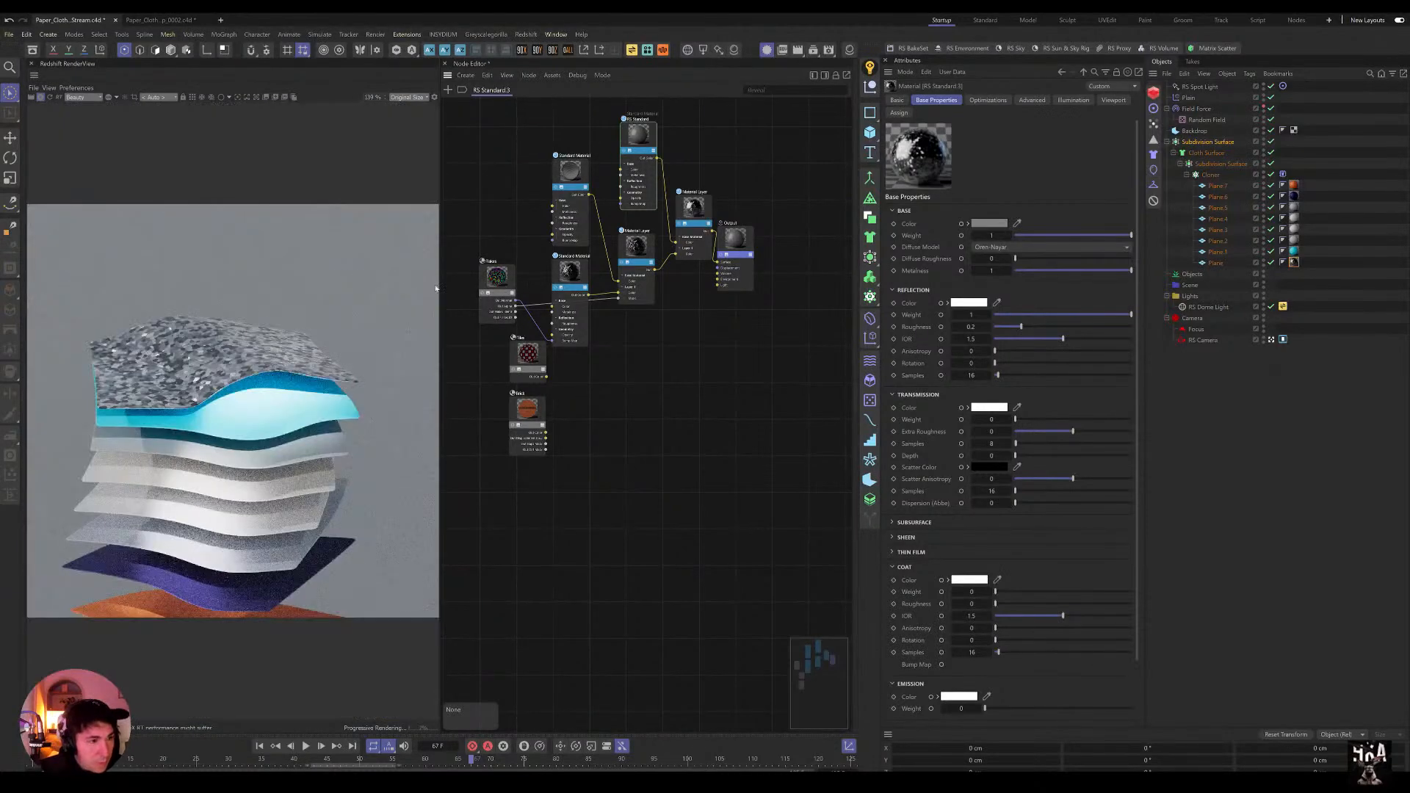
Step: Spread out the node graph: shift Output farther right, Tiles and Brick down together, and Flakes below the Standard Material nodes
click(508, 291)
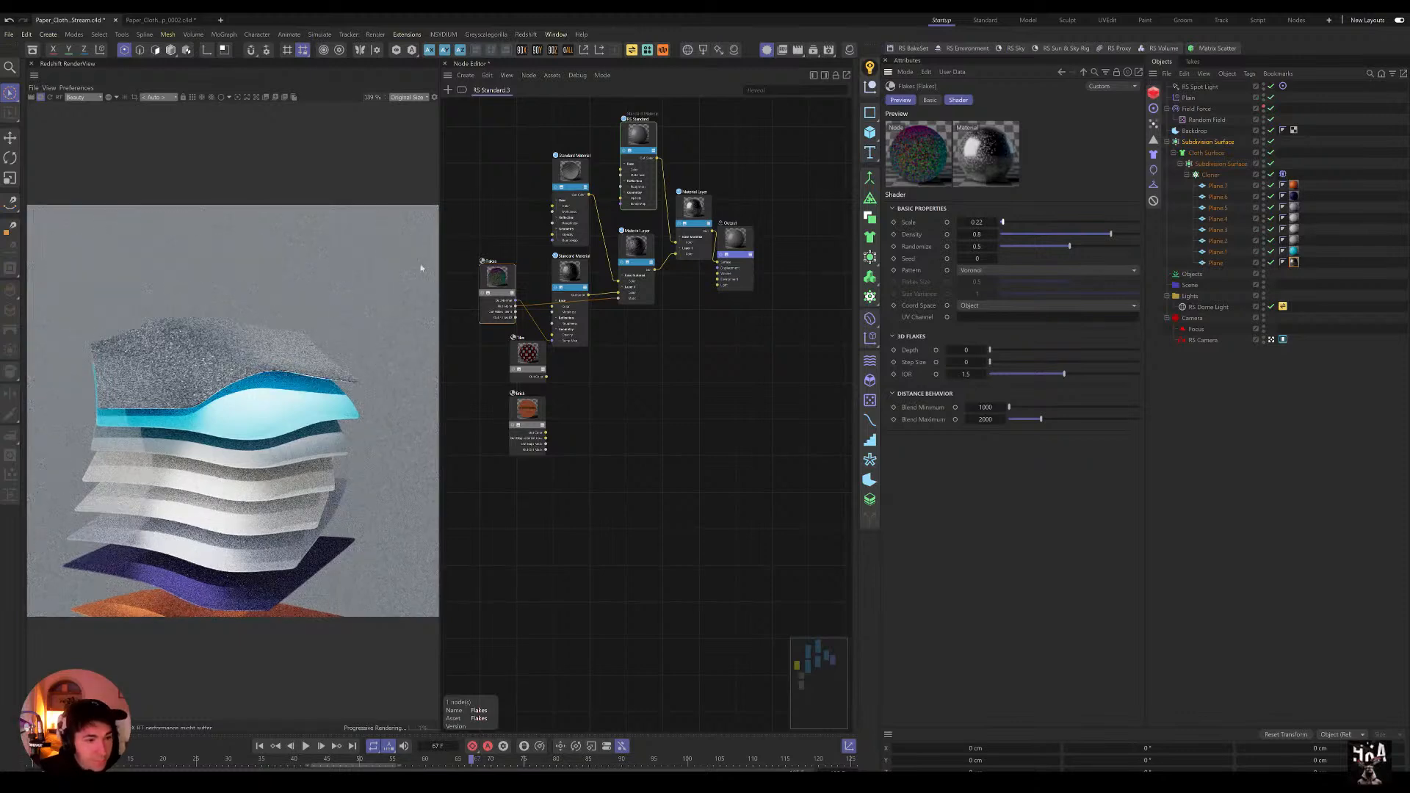
drag(730, 263, 783, 237)
drag(495, 368, 558, 459)
drag(528, 353, 606, 415)
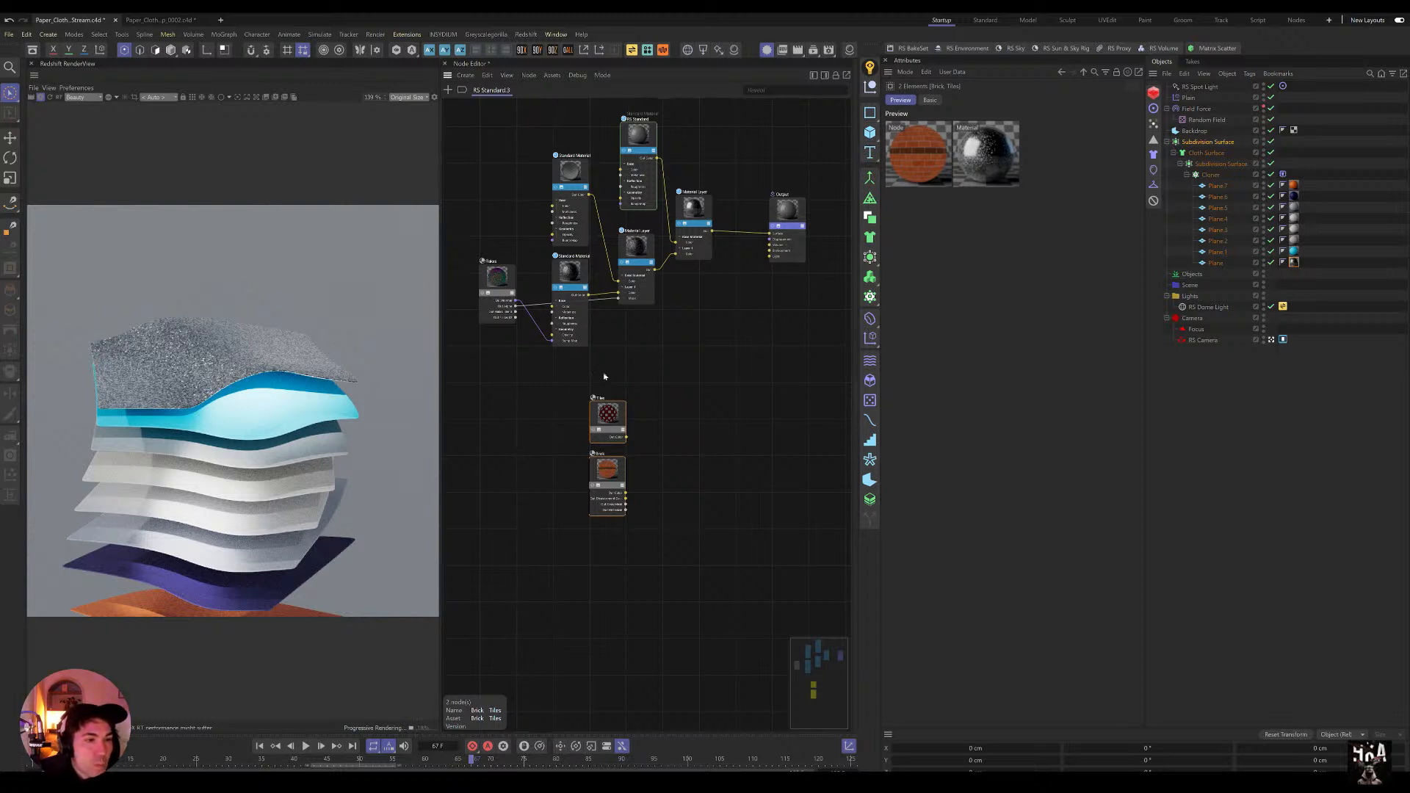
drag(505, 288, 499, 356)
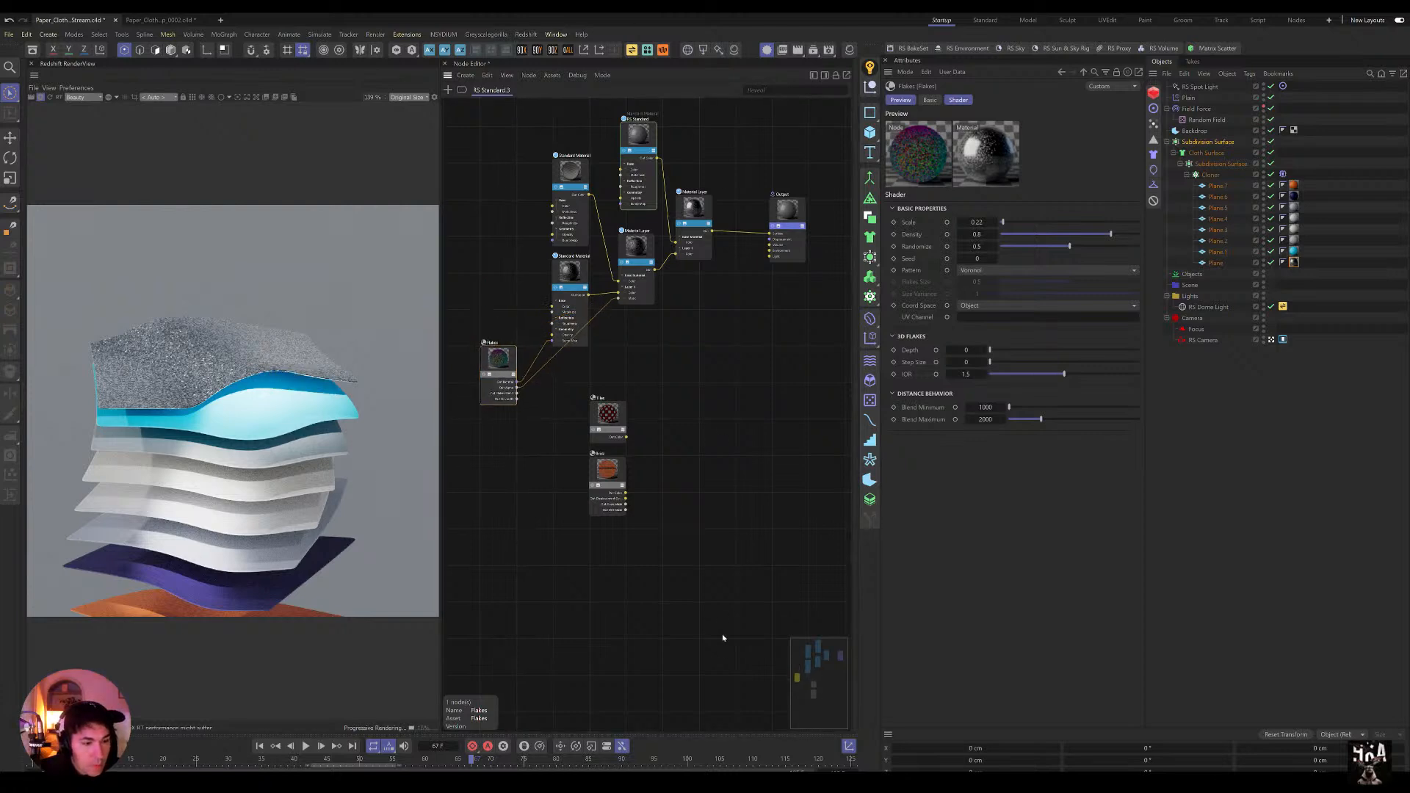
Step: Play the animation from frame 0, then restart the render preview to check the cloth's flakes at other frames
drag(369, 759, 33, 759)
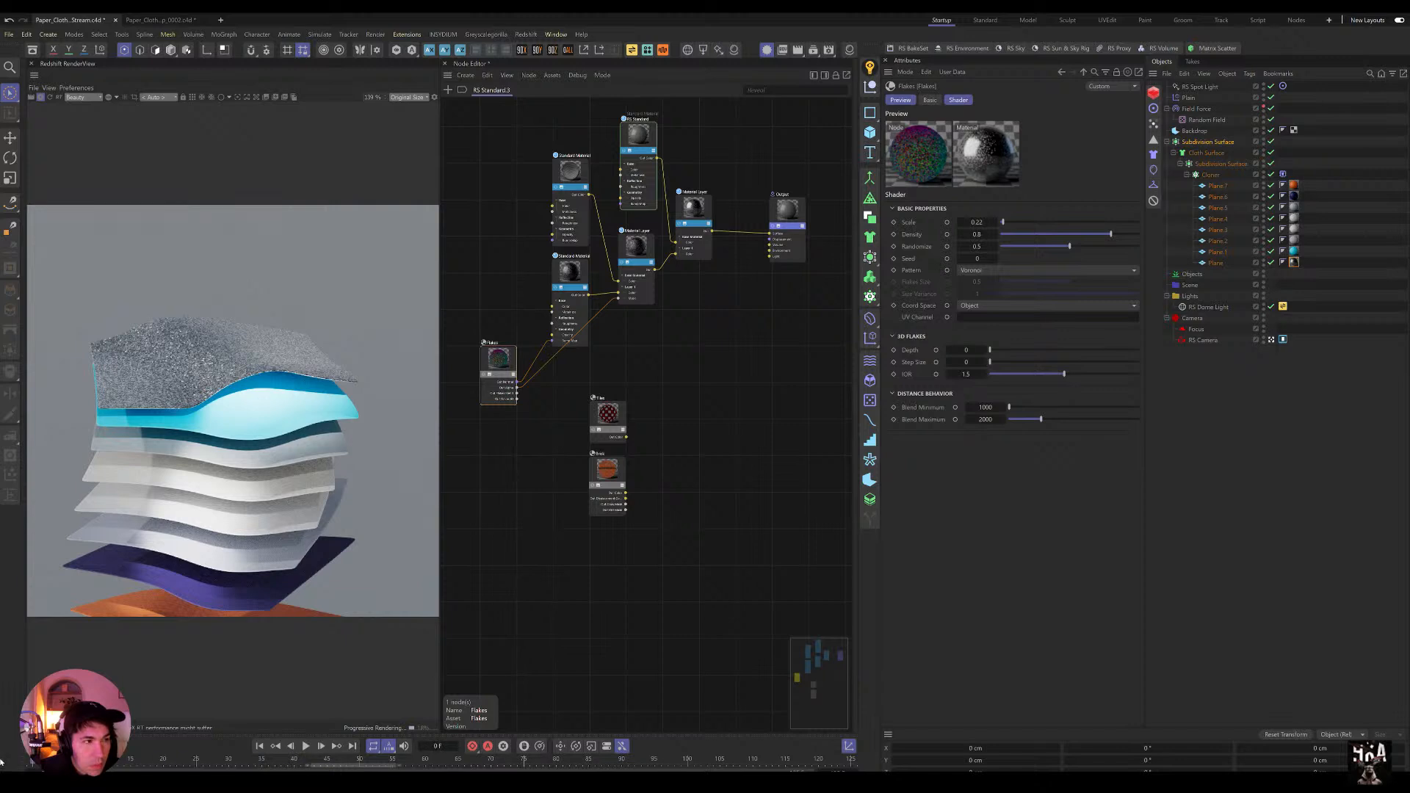
click(306, 746)
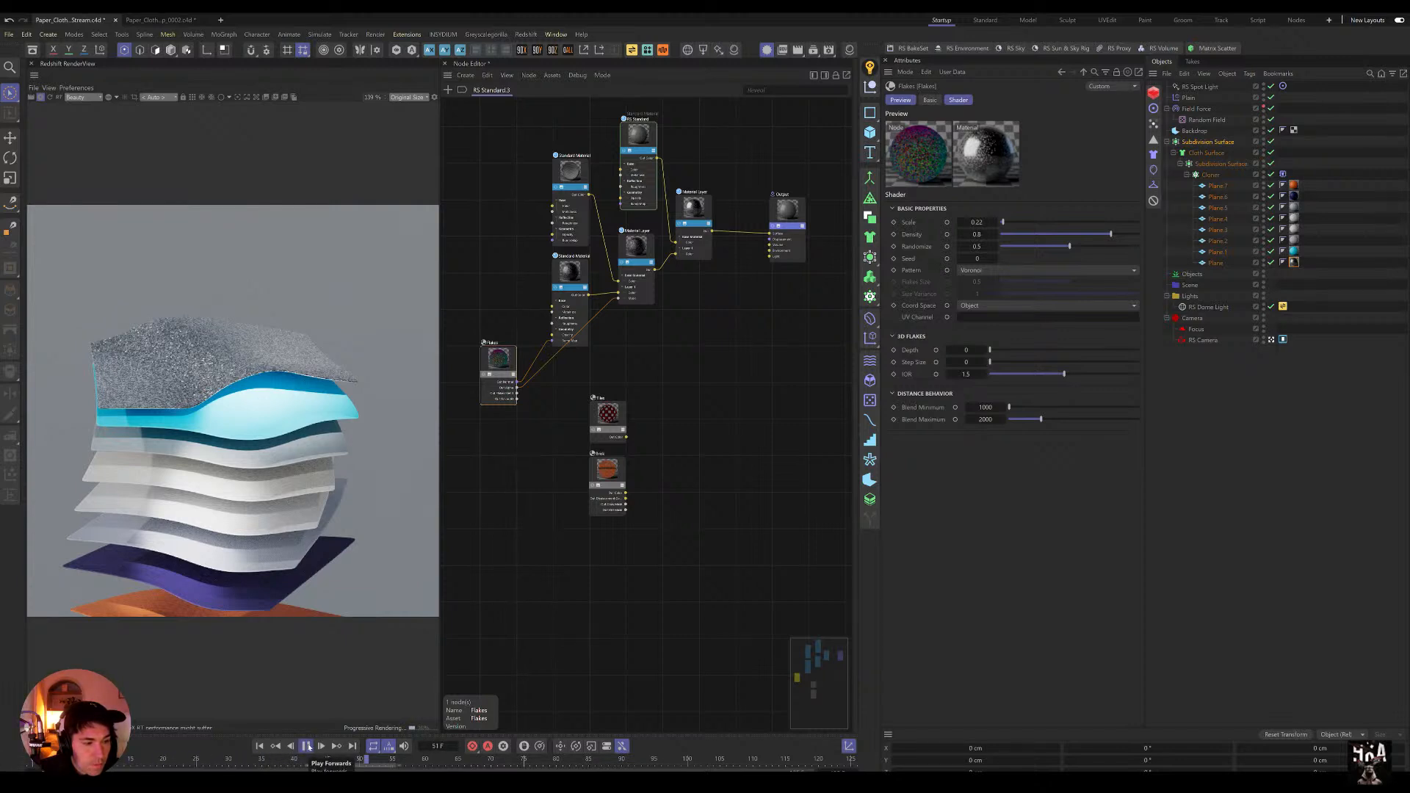
click(307, 746)
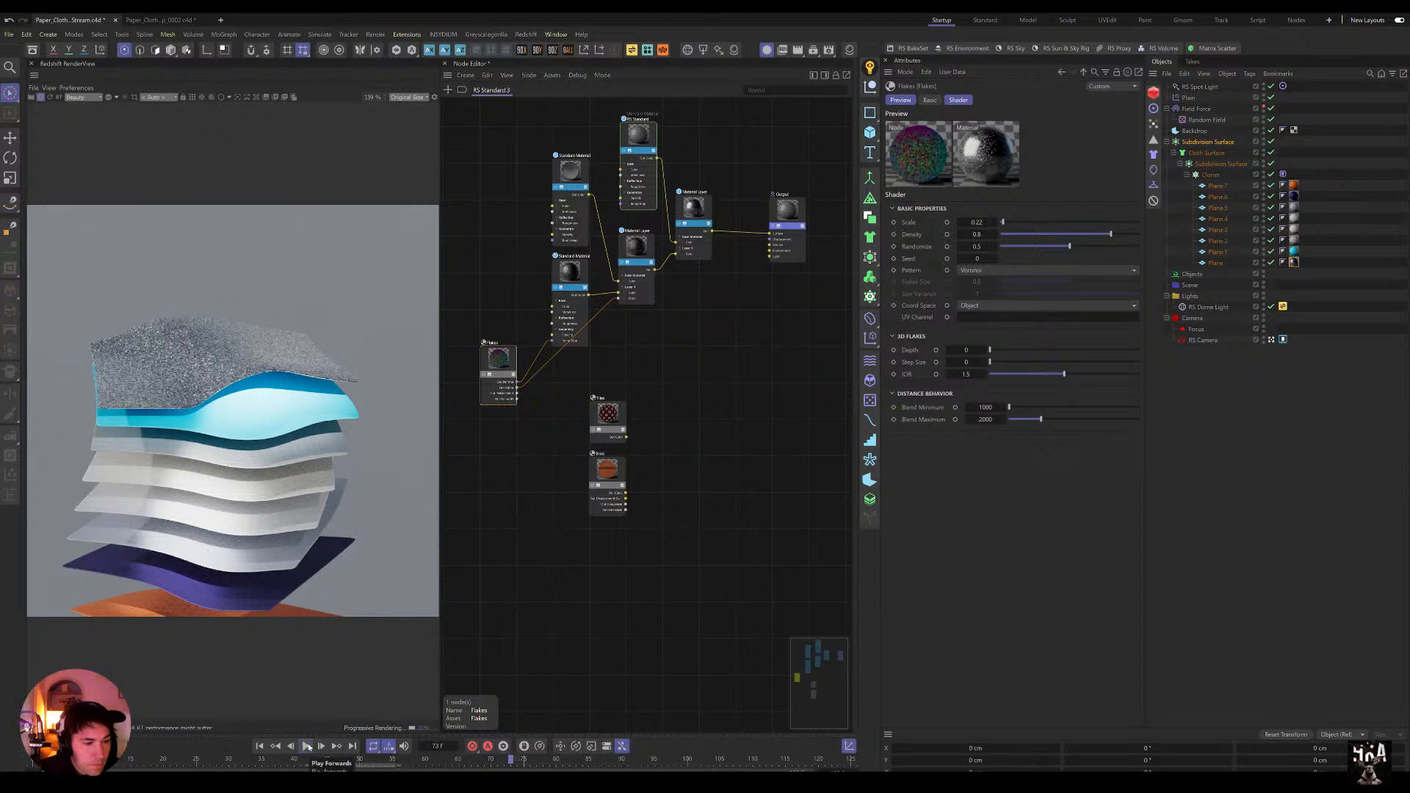
click(307, 746)
click(307, 746)
click(50, 98)
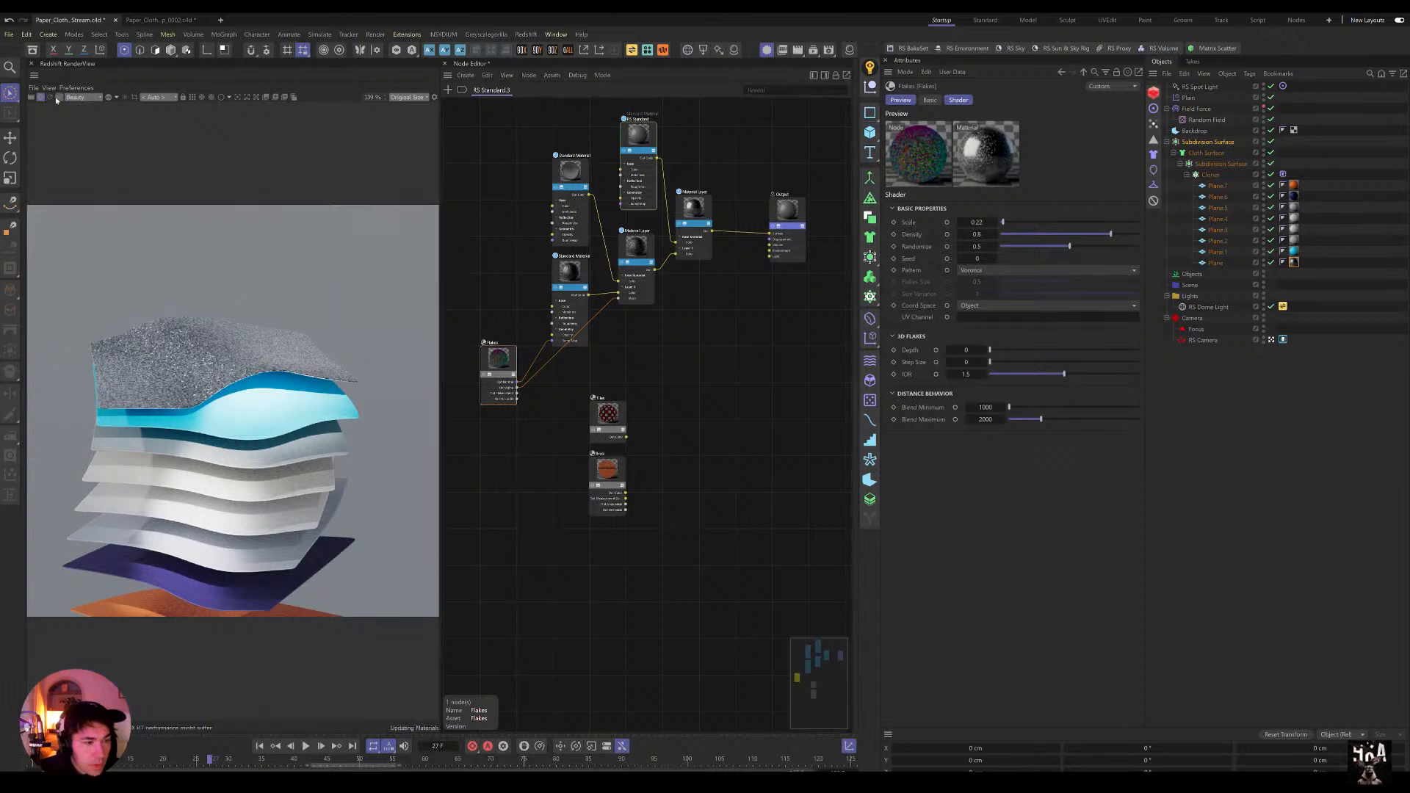
click(420, 759)
click(50, 98)
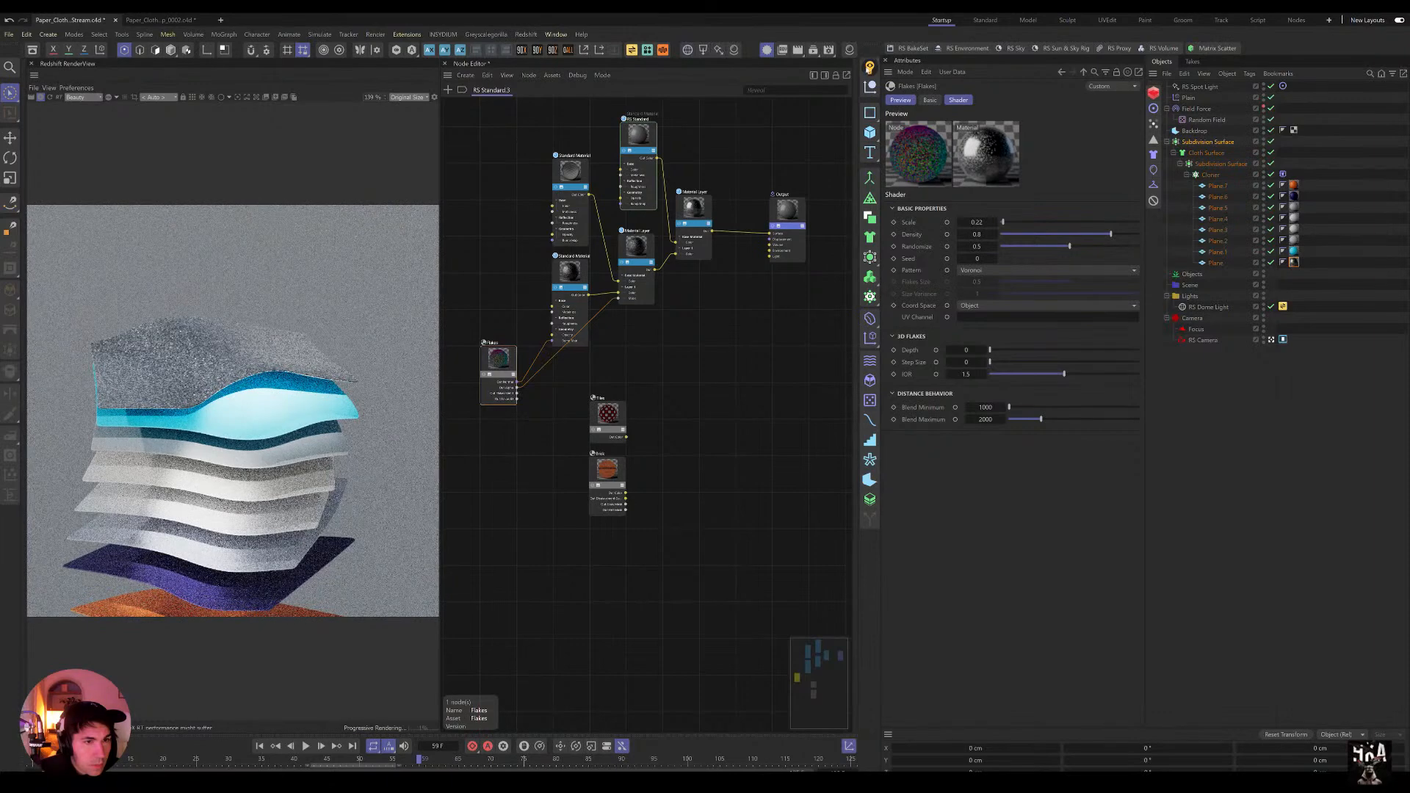
Step: Check the cloth in the perspective viewport, return to frame 67 and restore the enlarged node editor
click(857, 85)
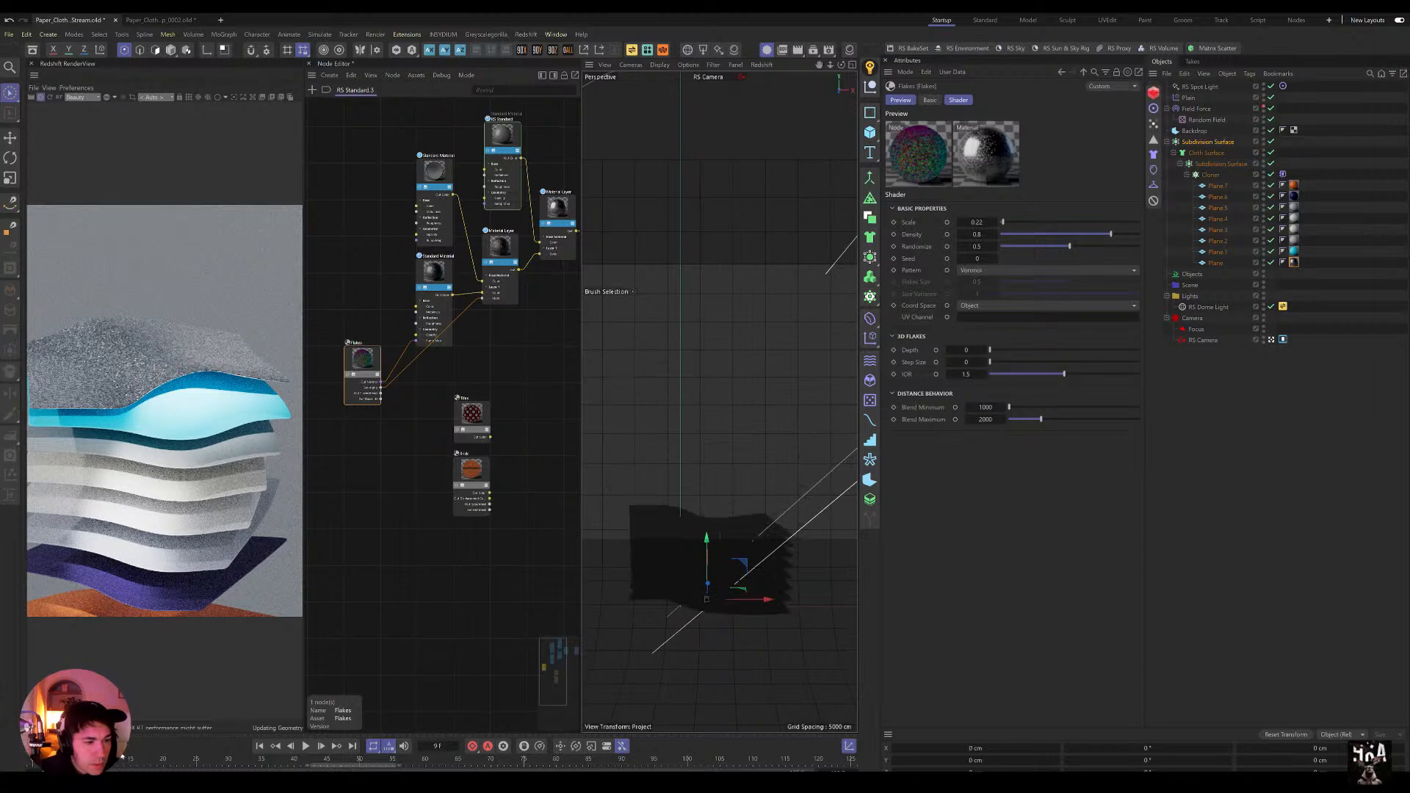
click(472, 761)
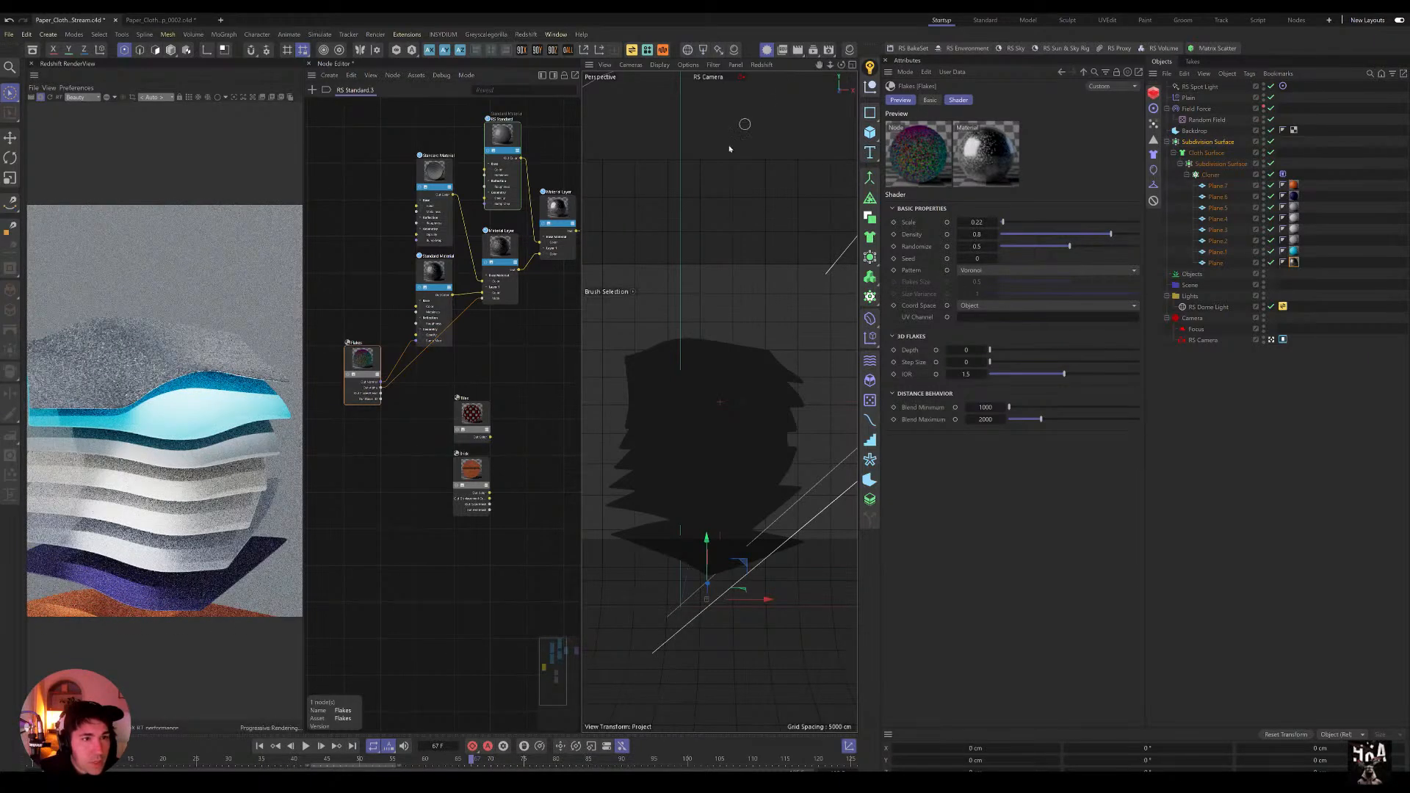
middle_click(588, 65)
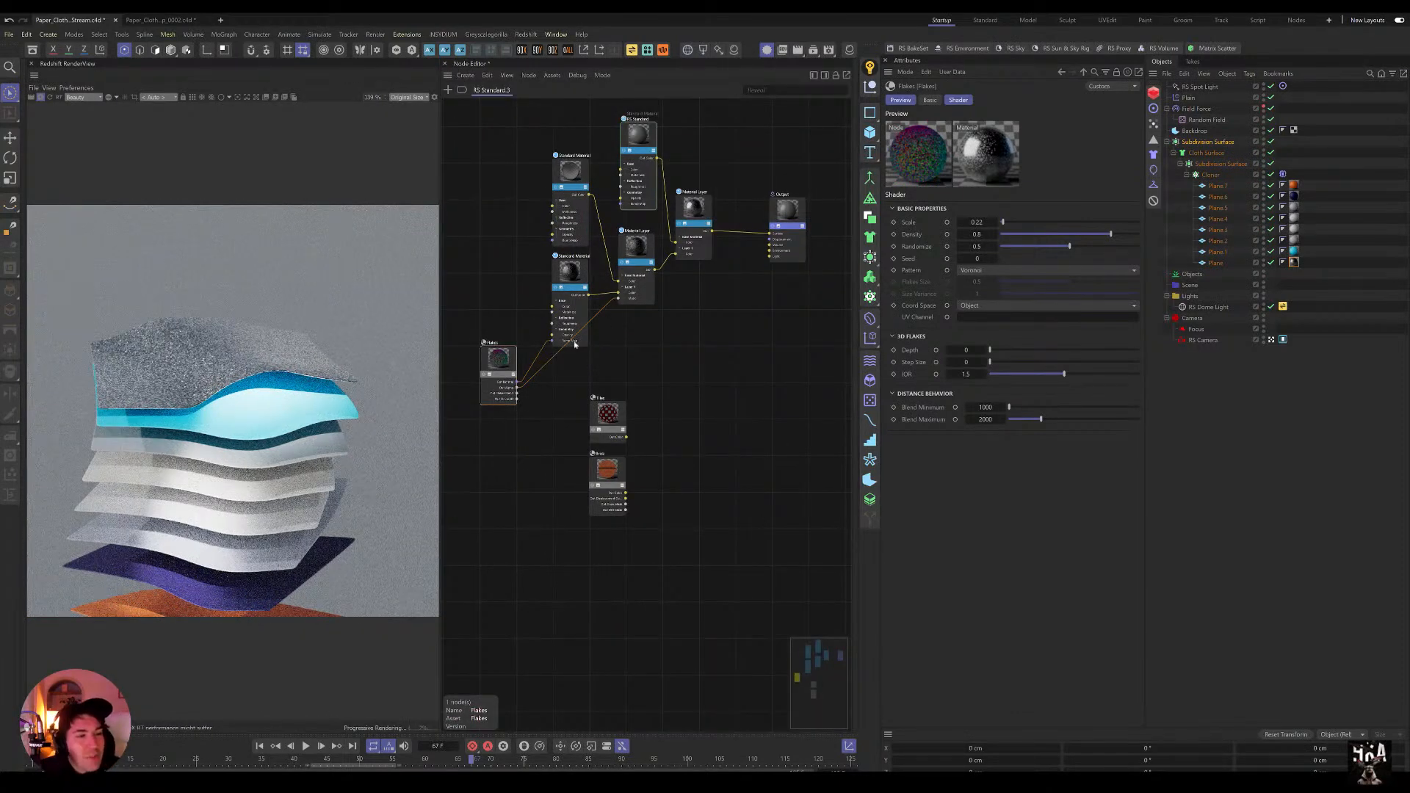
Step: Move the Flakes node up beside the Standard Material nodes and add a Ramp node below it
drag(498, 374, 480, 240)
click(496, 317)
double_click(496, 318)
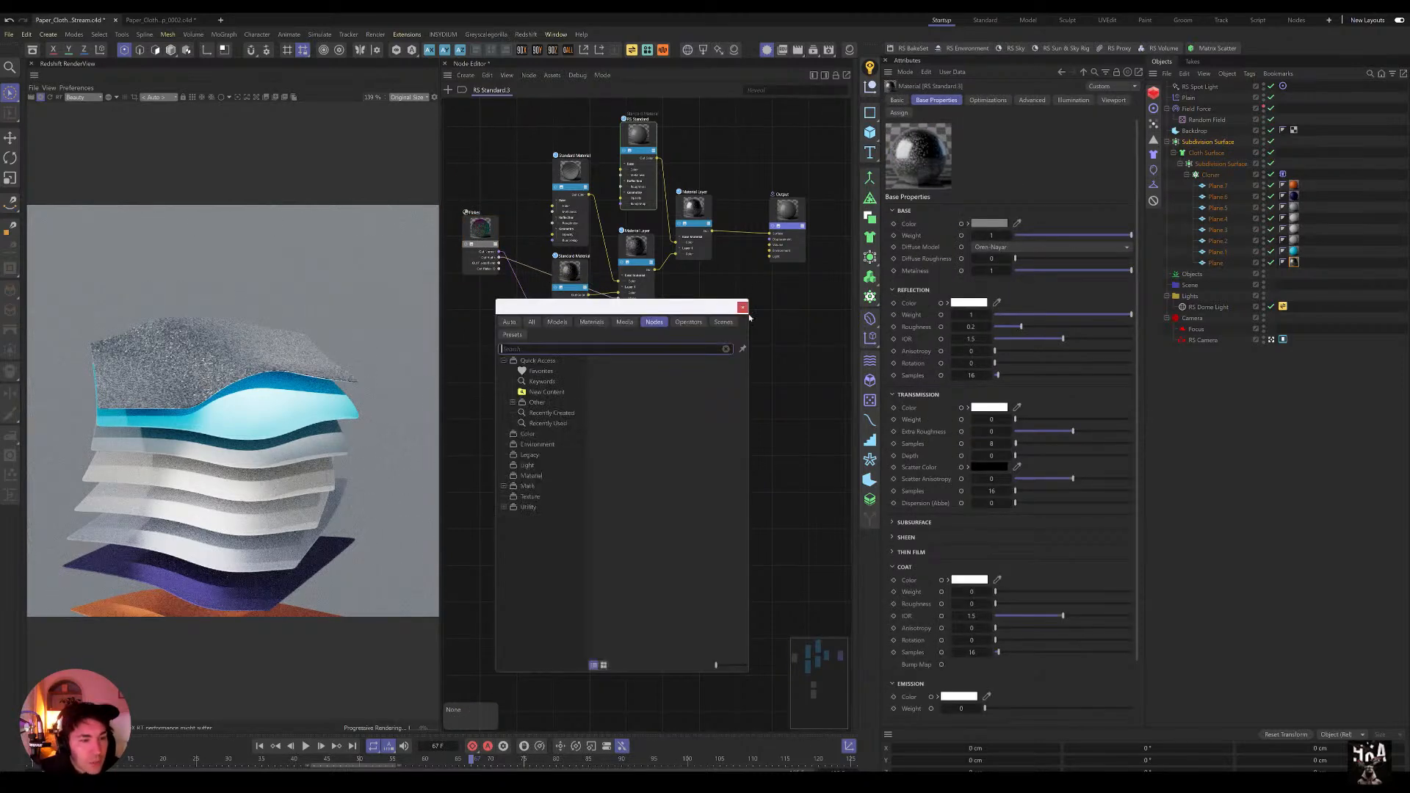
text(ramp)
key(Return)
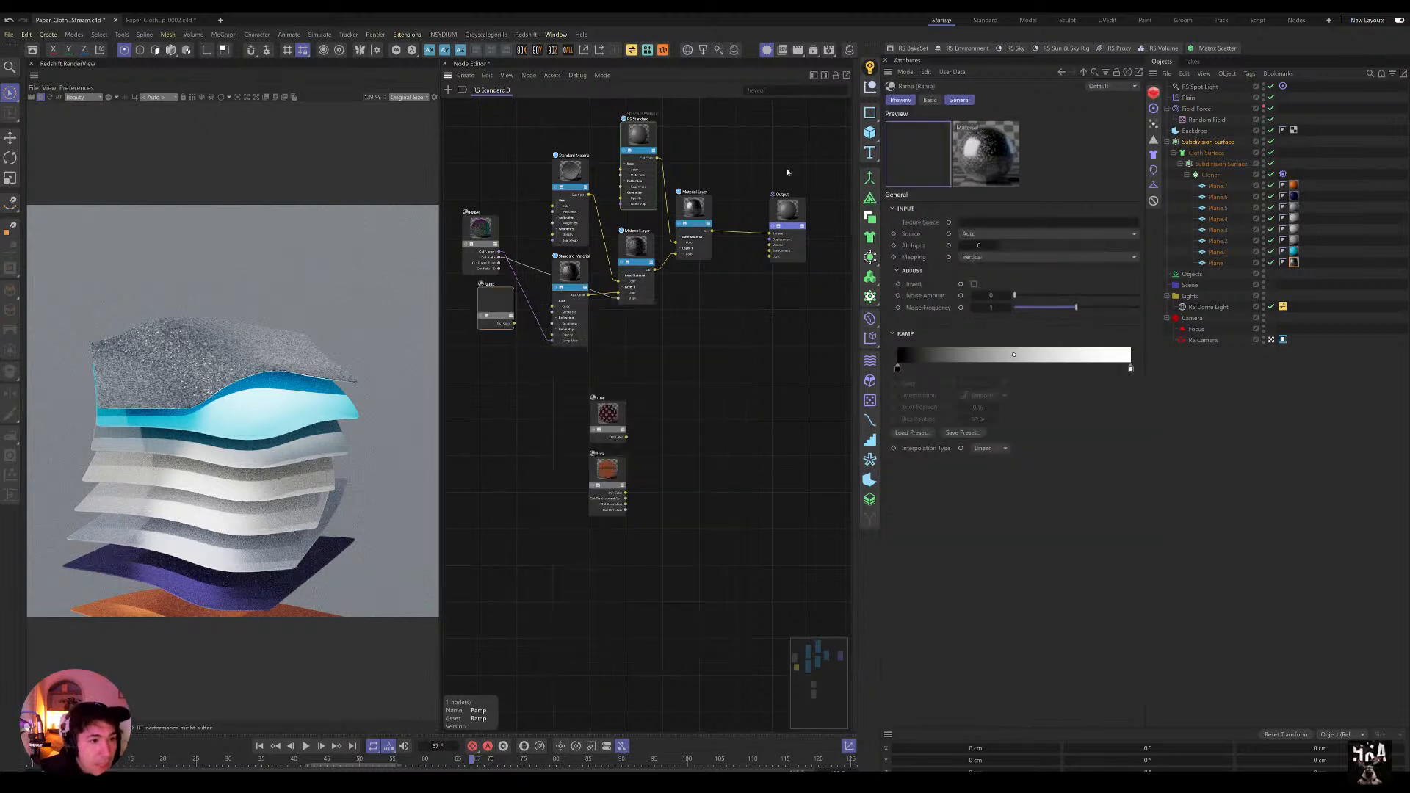
drag(519, 312, 520, 326)
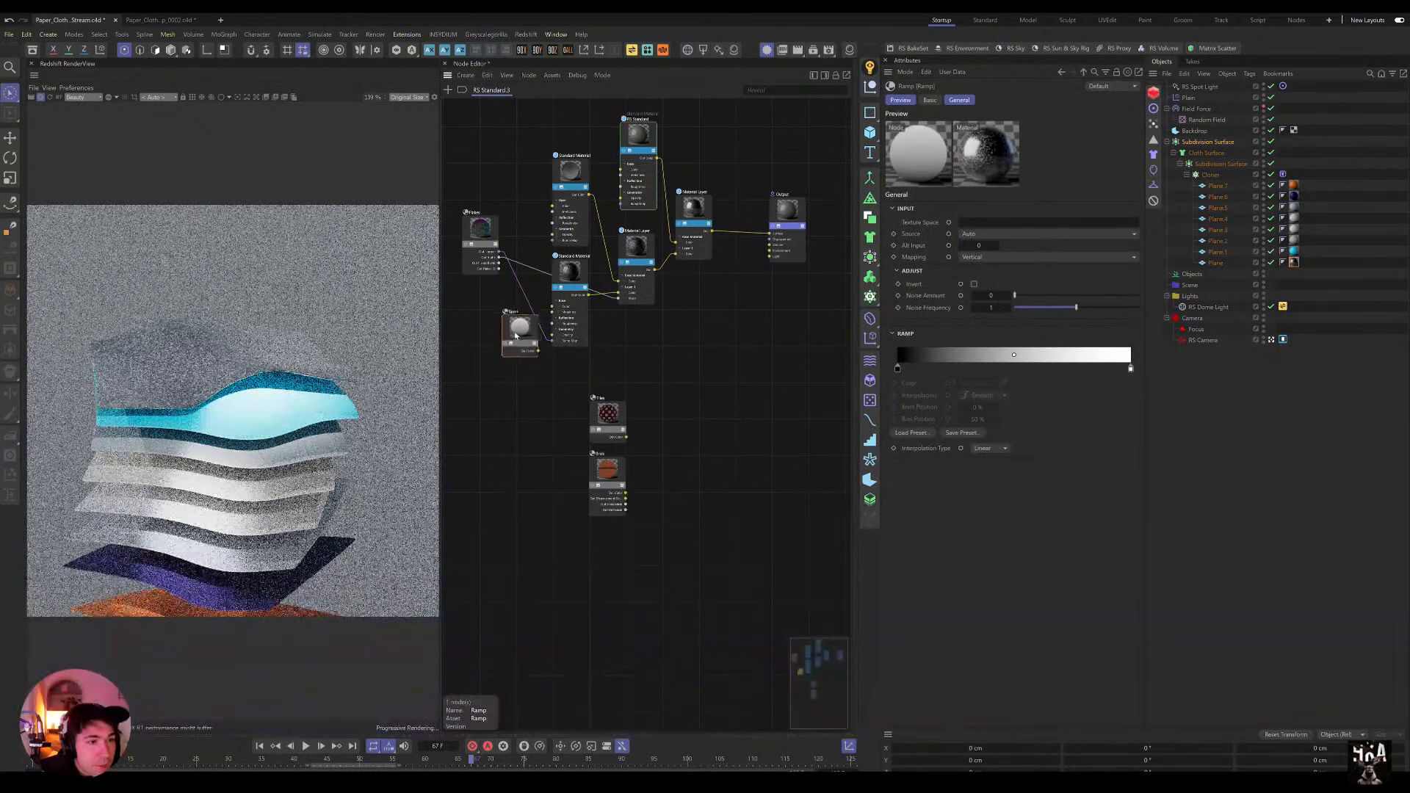
Step: Connect a Flakes output to the Ramp node's Alt Input
drag(500, 271, 519, 332)
mouse_move(561, 372)
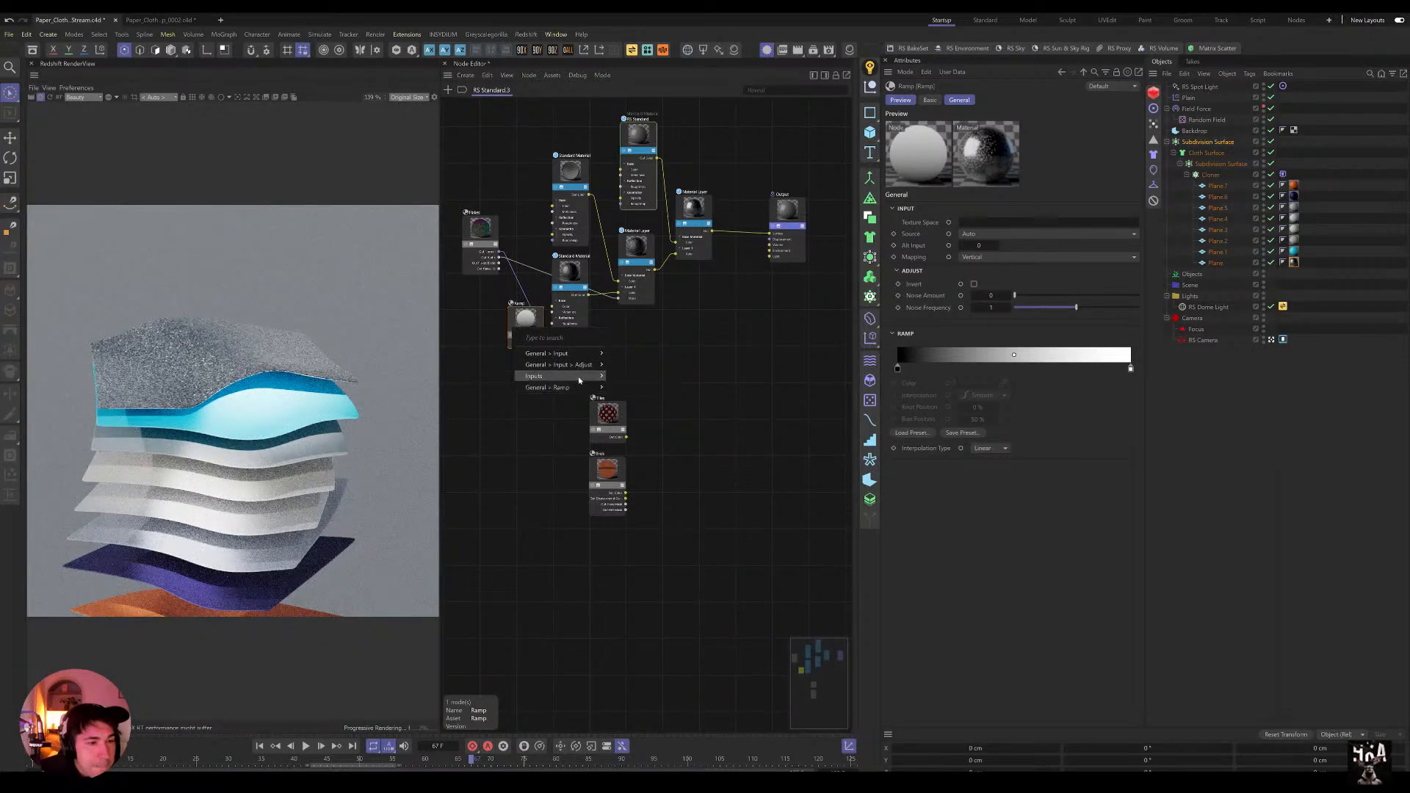
mouse_move(594, 353)
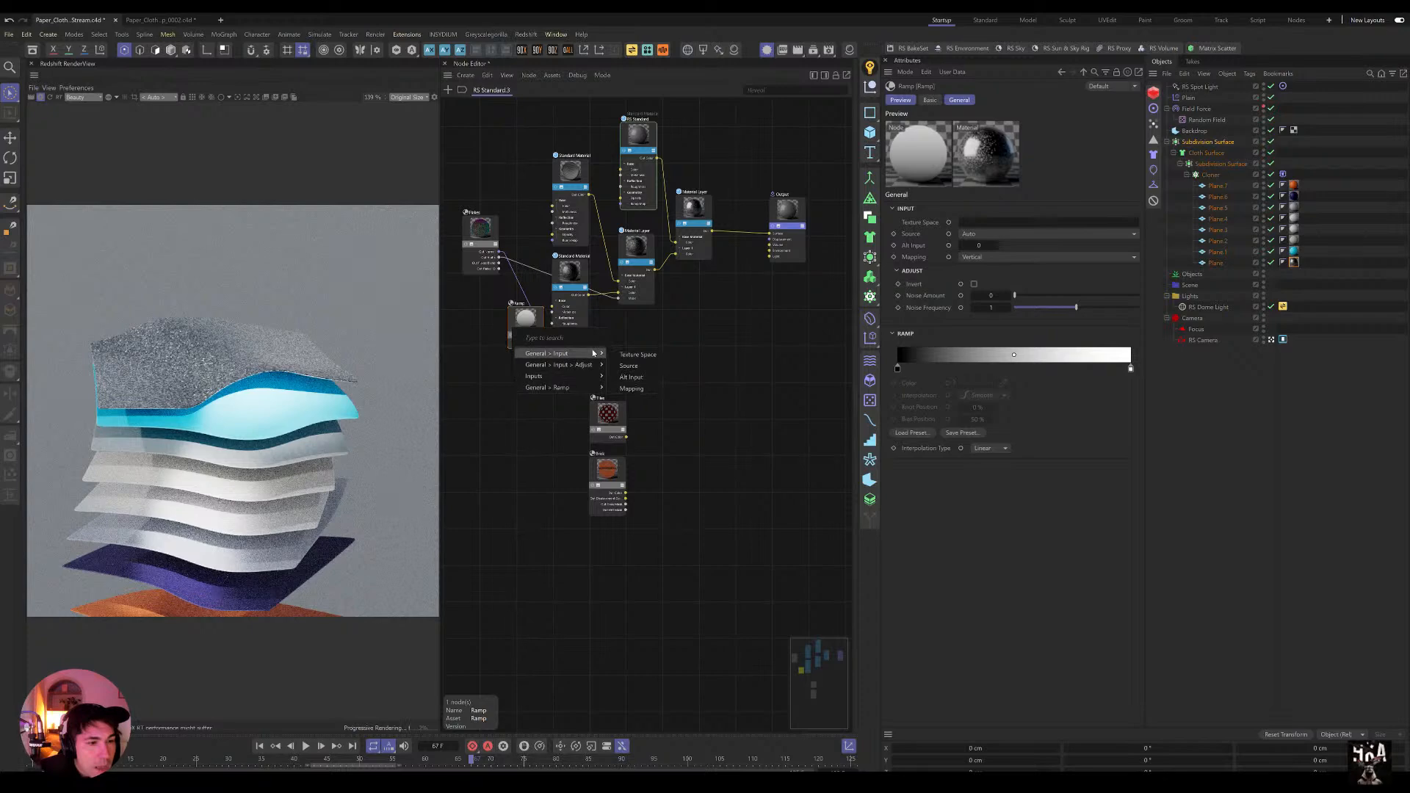
click(632, 377)
Step: Move Flakes left and Ramp above it, and connect Ramp to the lower Standard Material's base color
drag(478, 220, 458, 237)
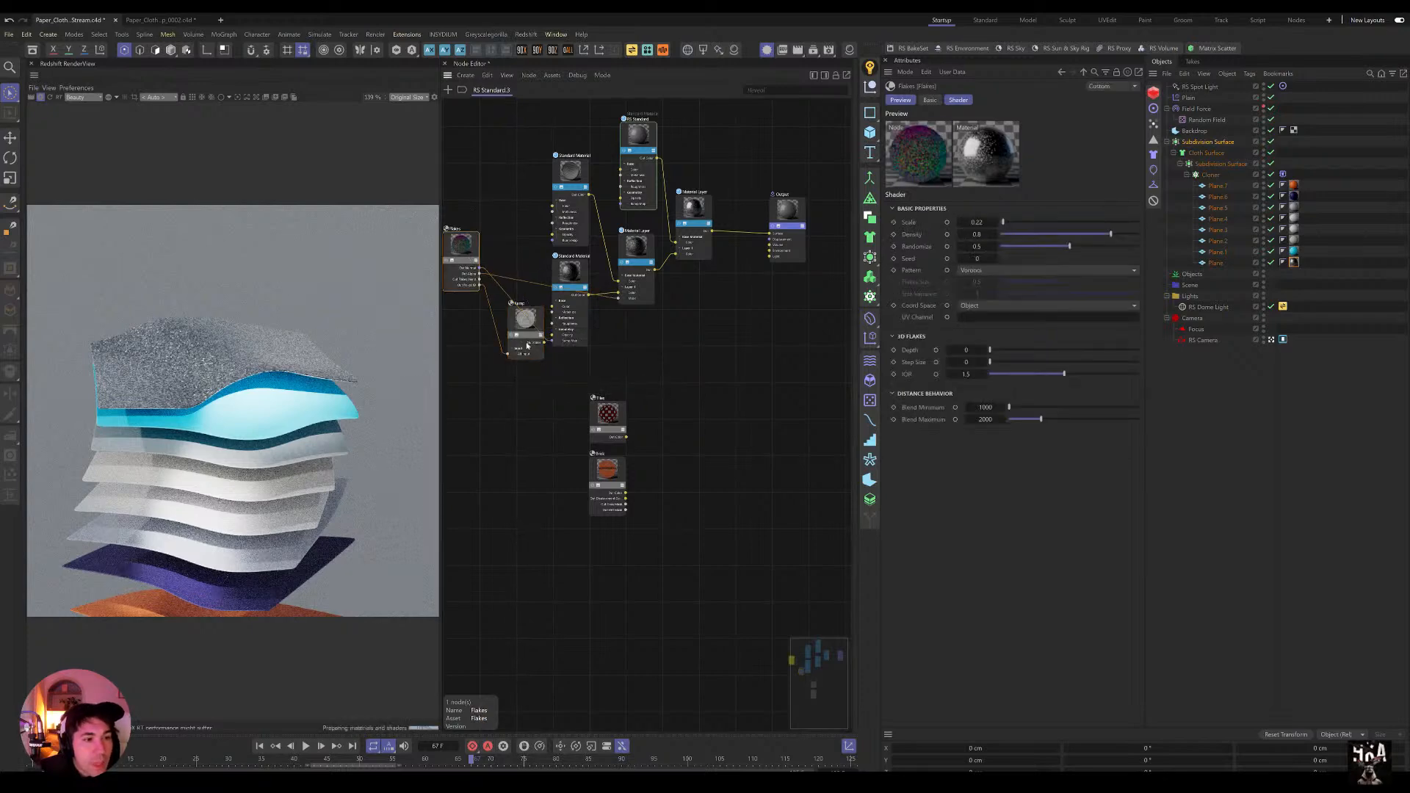
drag(526, 345, 512, 221)
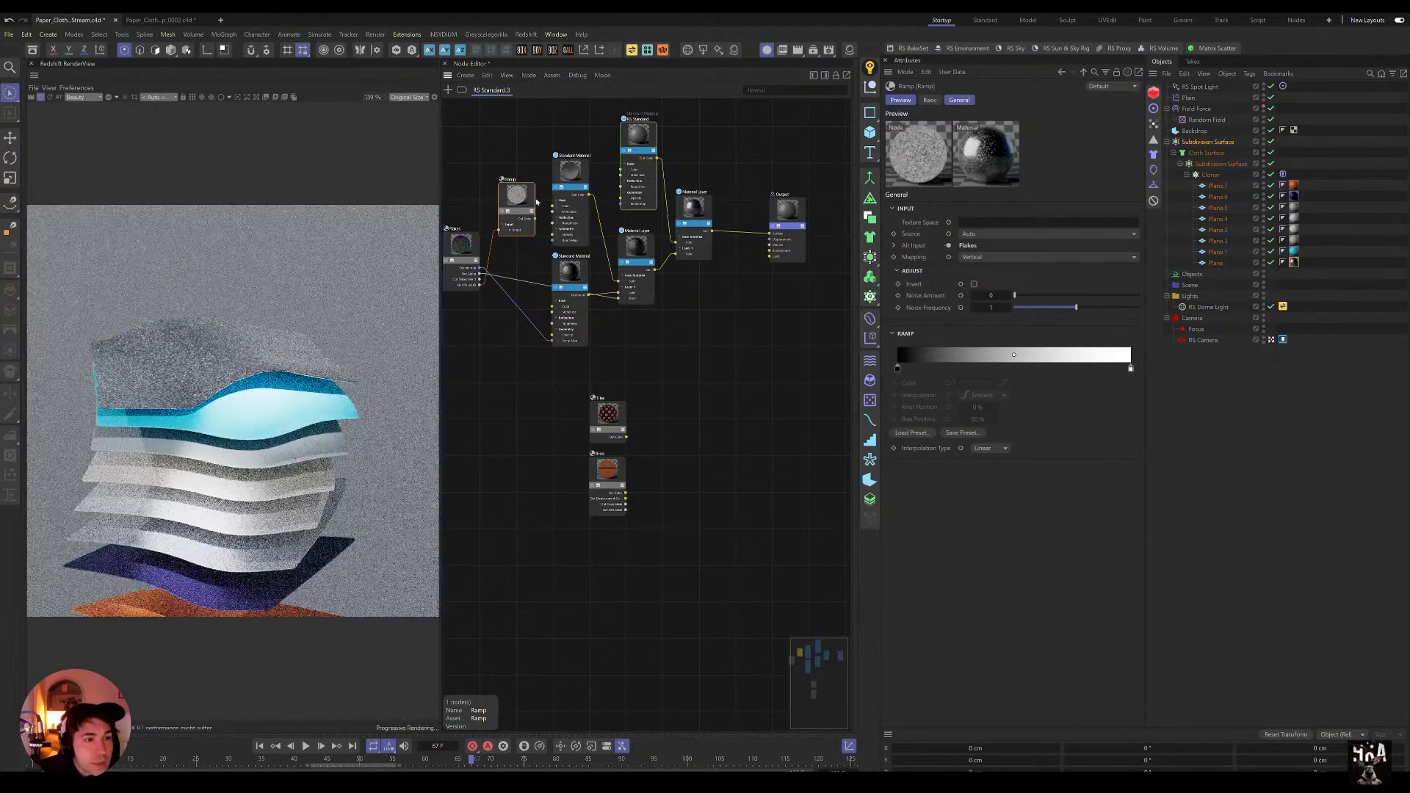
drag(534, 222, 561, 314)
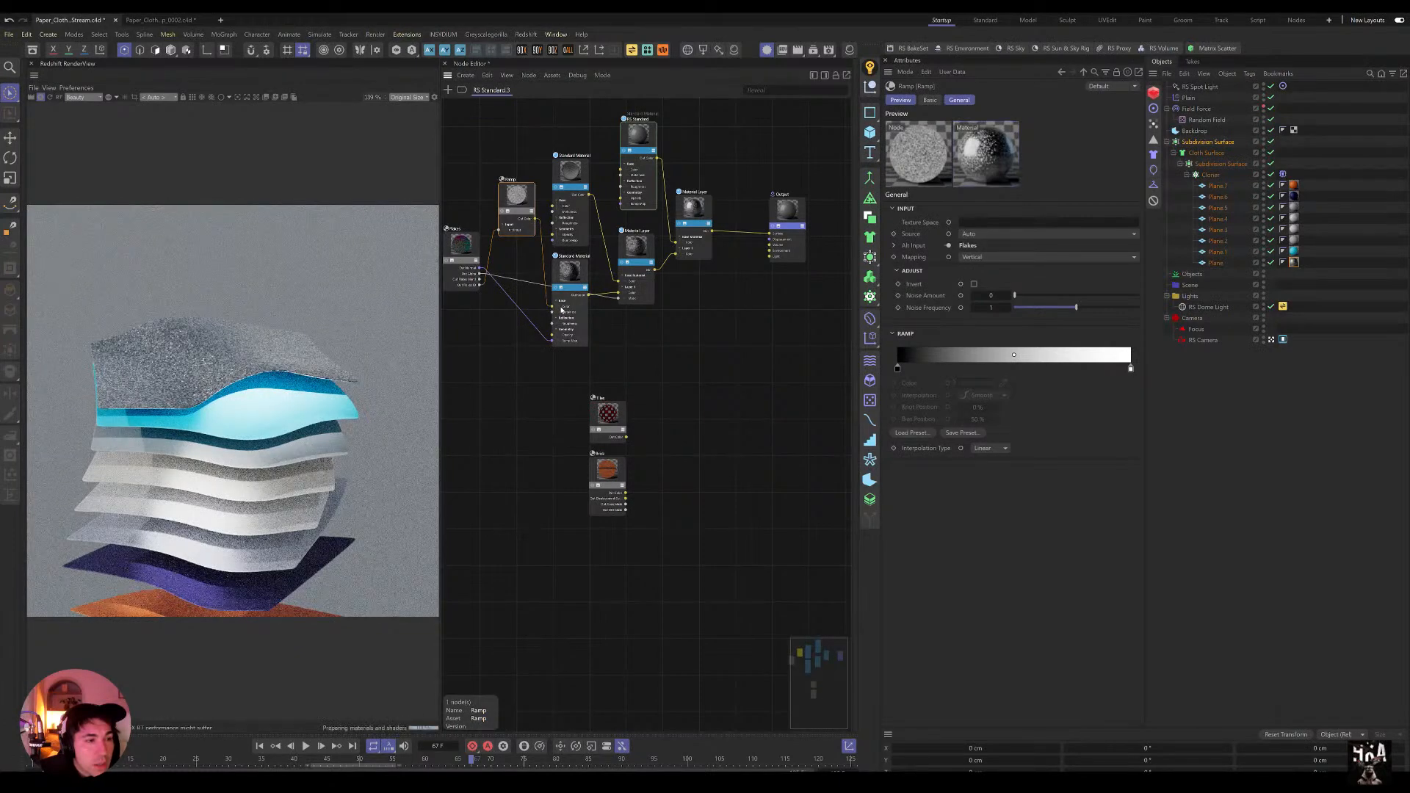
Step: Color the Ramp's knot at 0% with the cyan sampled from the cloth's light blue layer and raise its saturation
double_click(896, 368)
click(966, 380)
drag(968, 406, 995, 404)
click(829, 351)
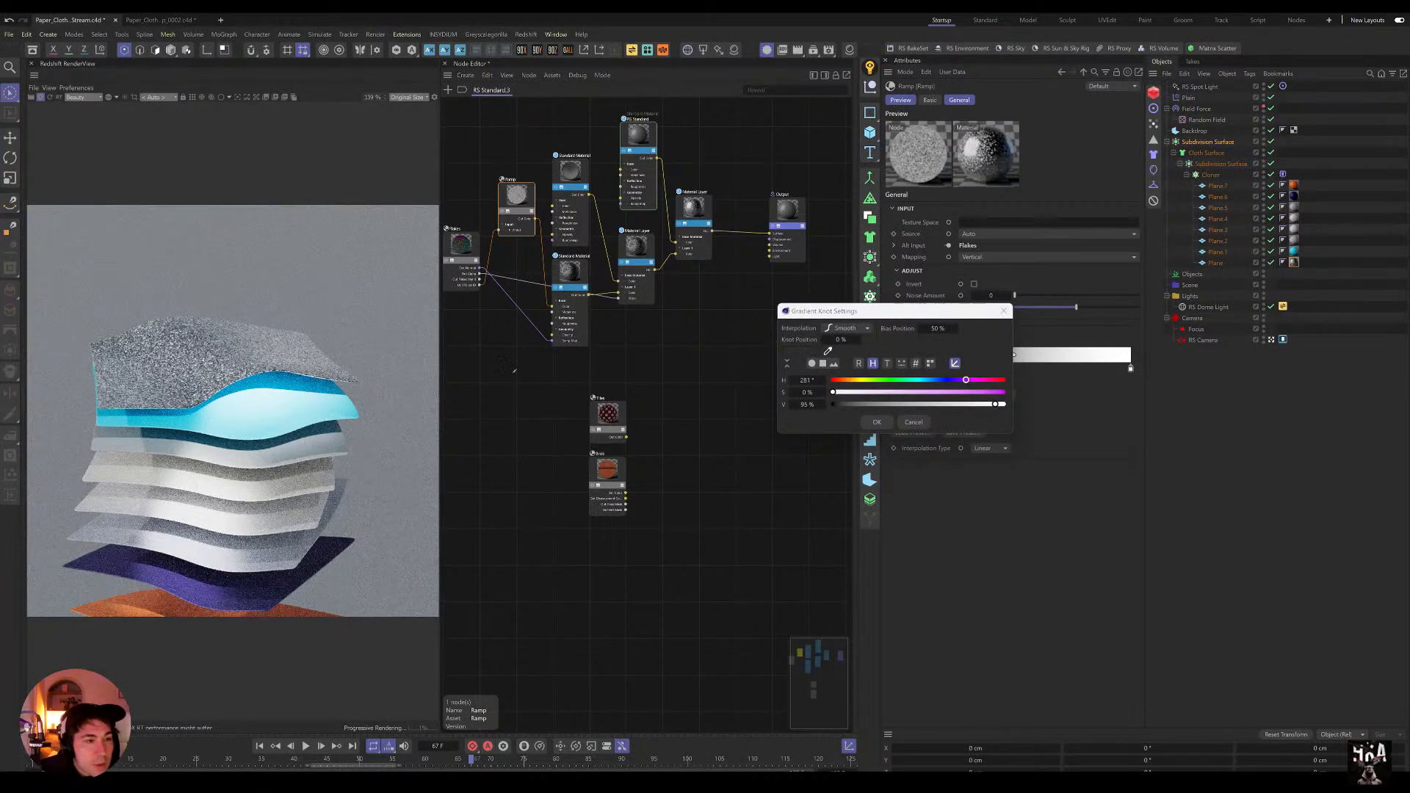
click(339, 406)
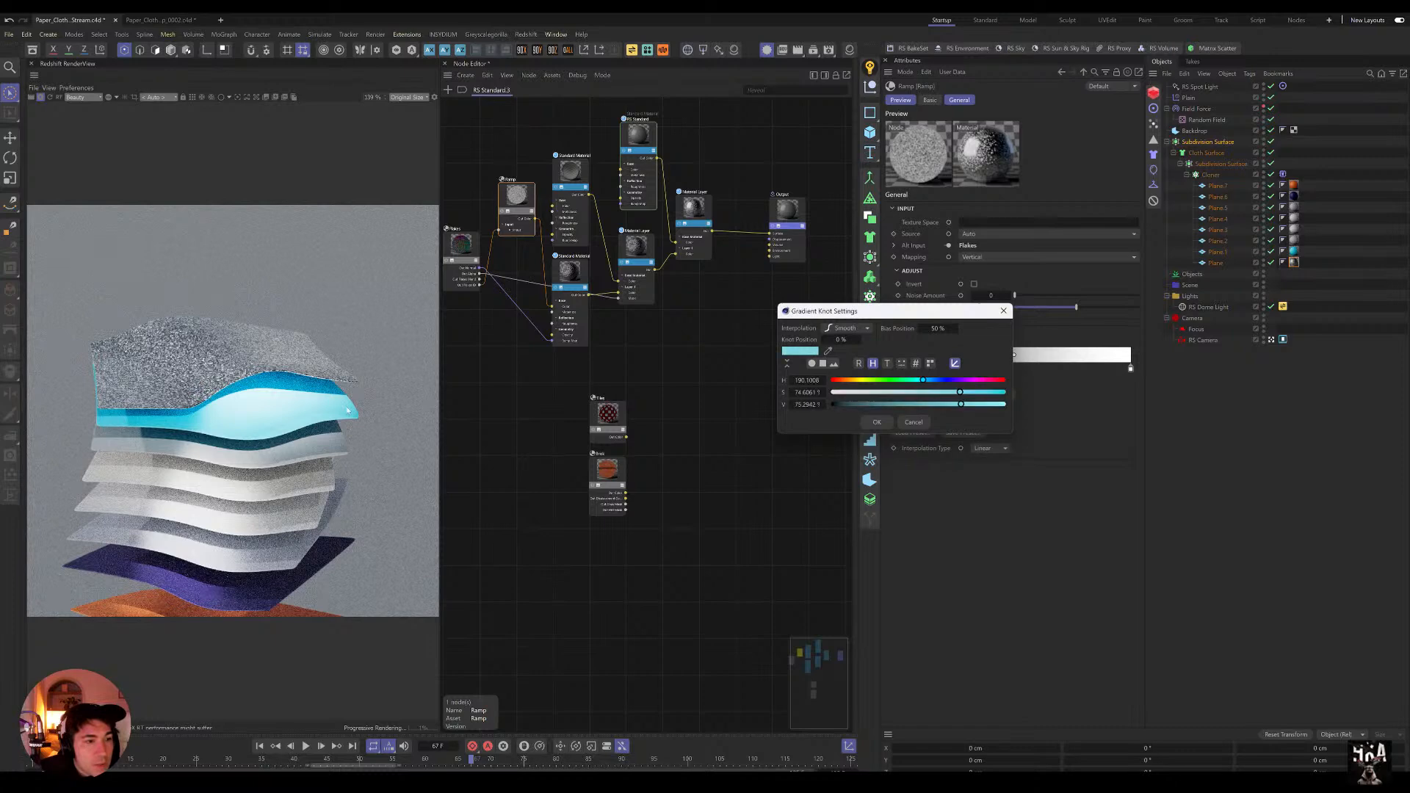
drag(955, 392, 987, 392)
click(873, 421)
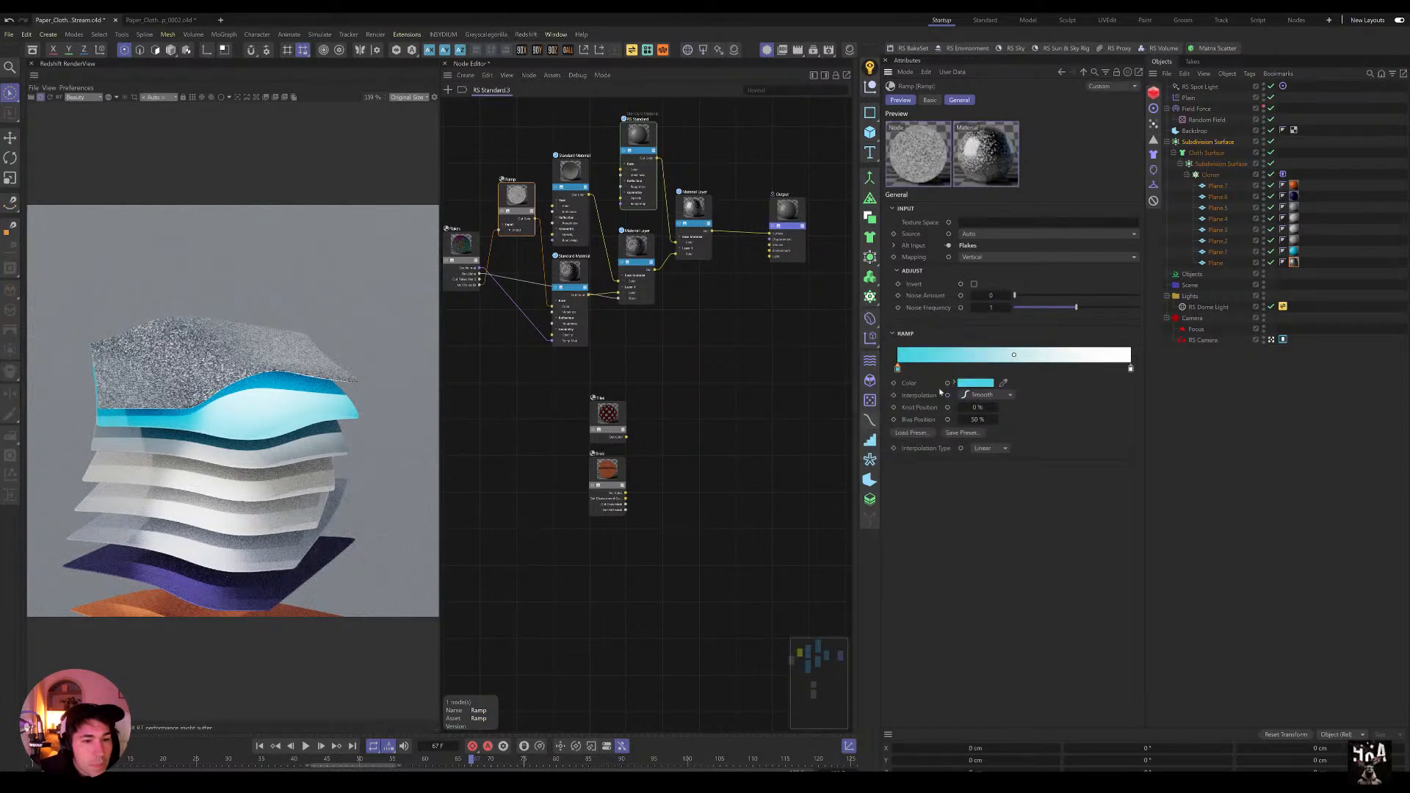
Step: Add a Ramp knot at about 25%, sample the dark blue cloth layer and shift the color to bright purple
double_click(956, 368)
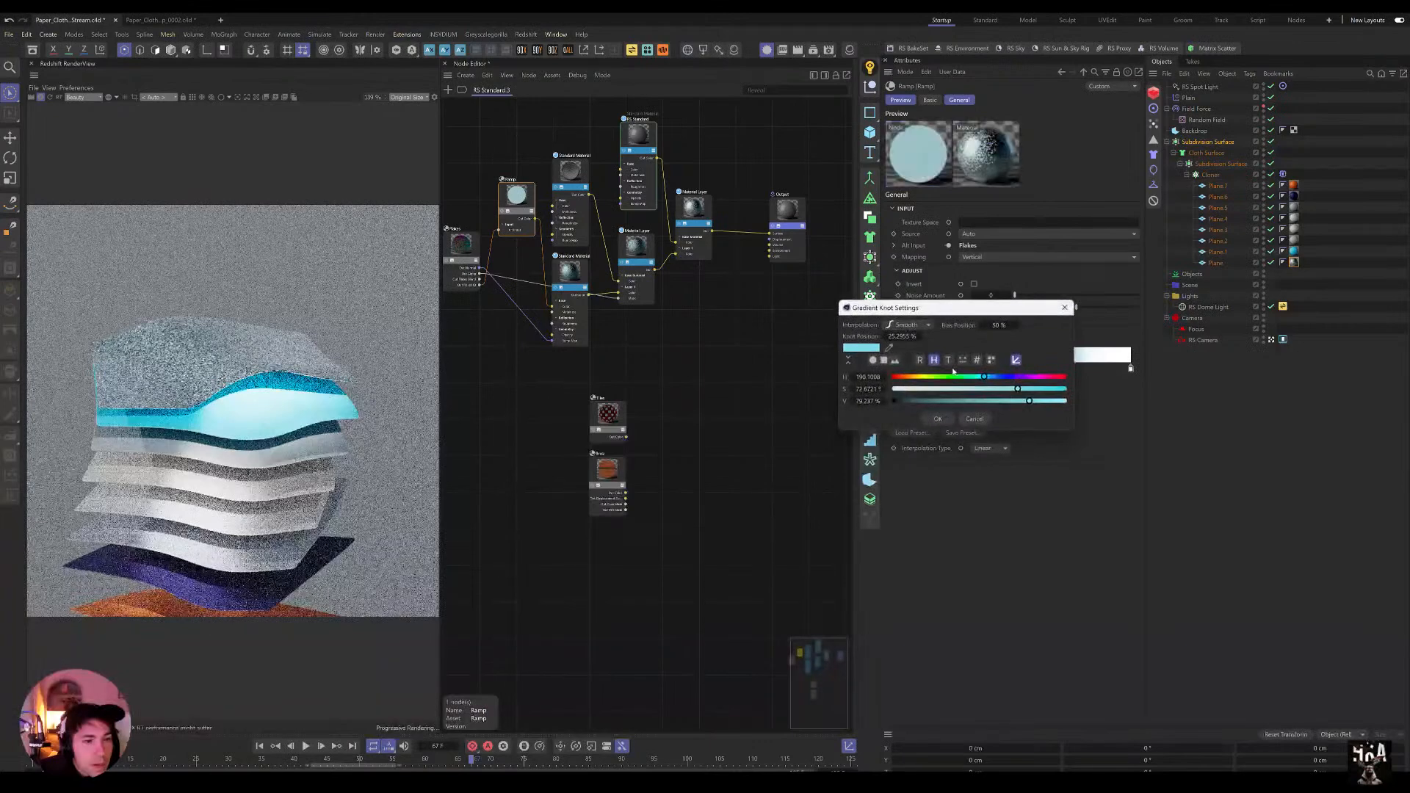
click(889, 348)
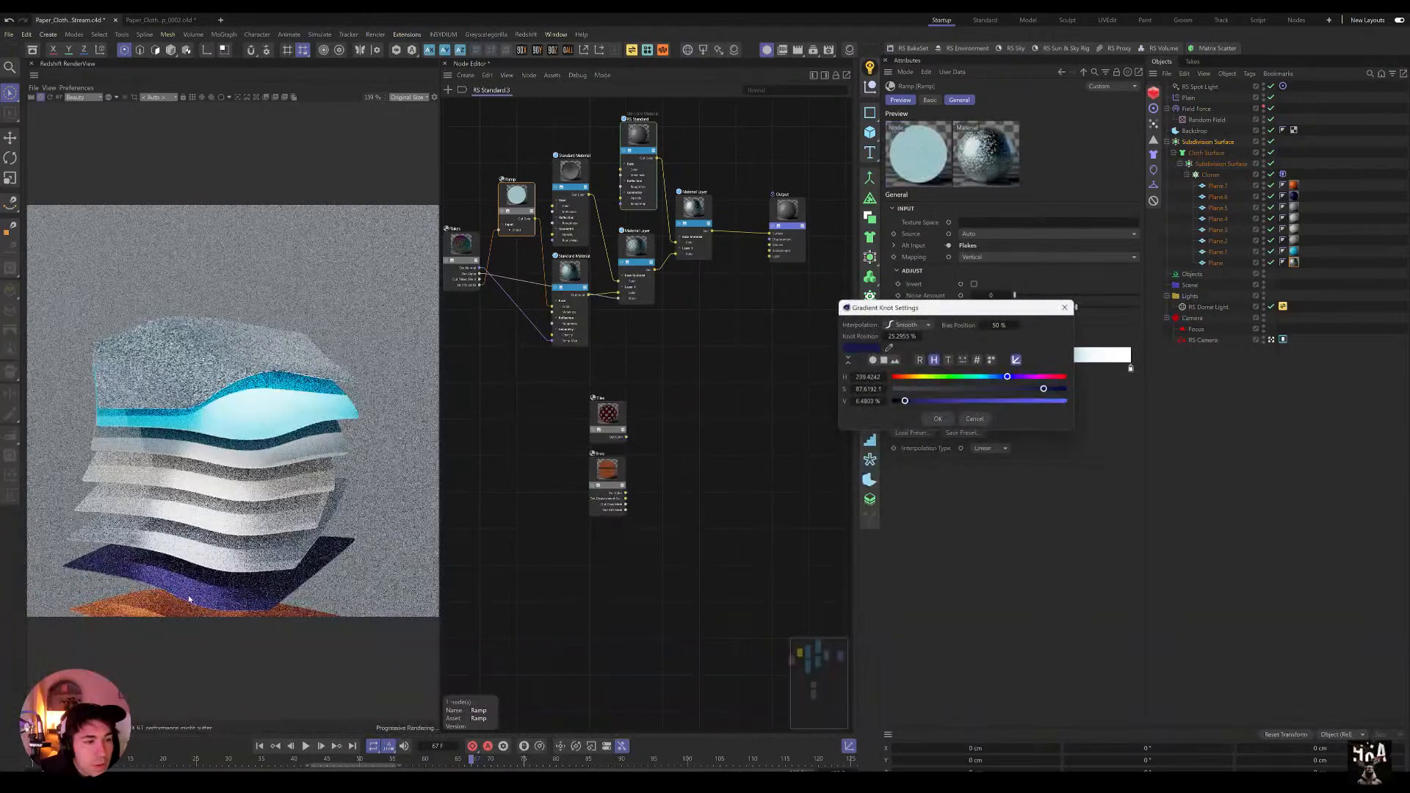
click(1015, 377)
drag(1043, 389, 1045, 390)
click(1025, 401)
click(936, 418)
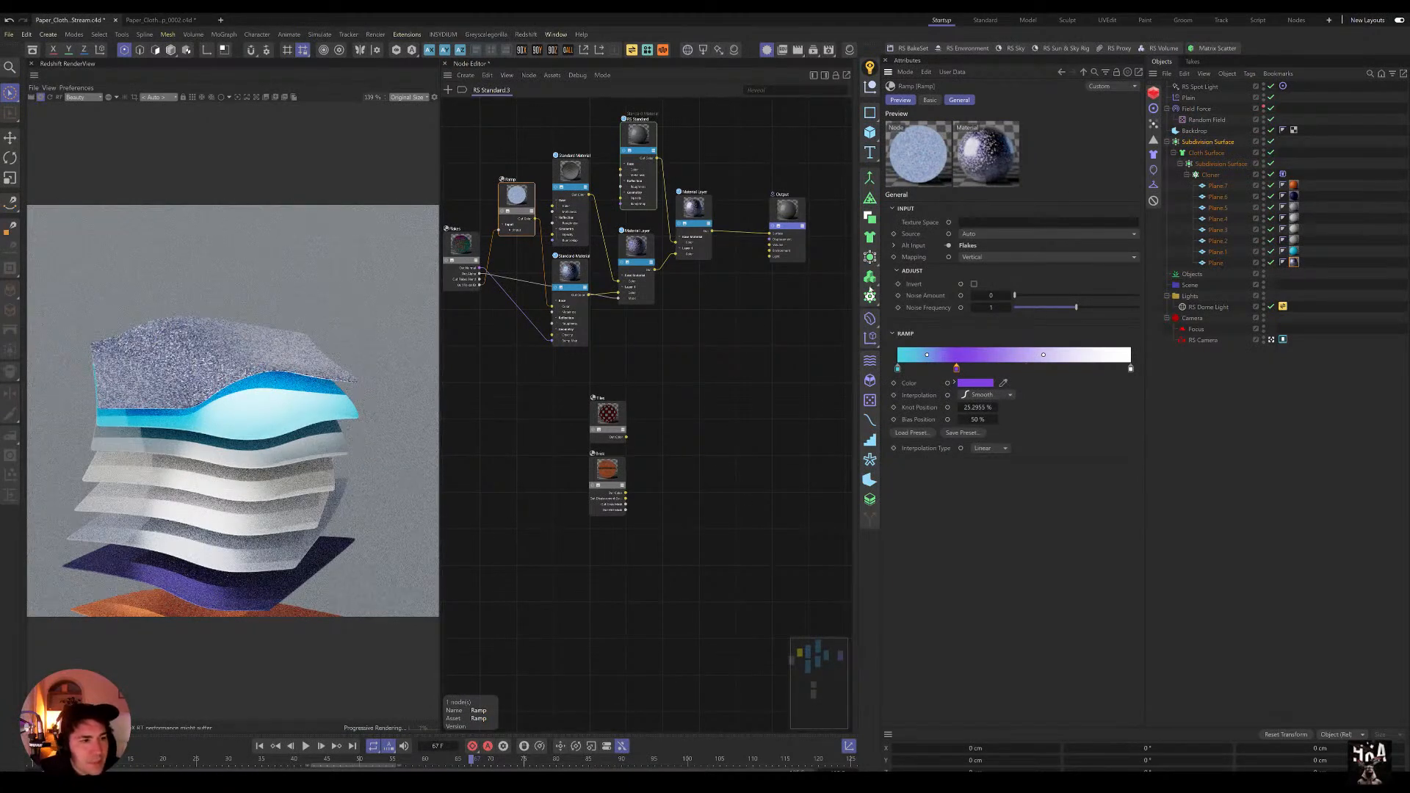
Step: Set the Flakes scale to 0.02 and inspect the finer flakes up close in the render
click(461, 247)
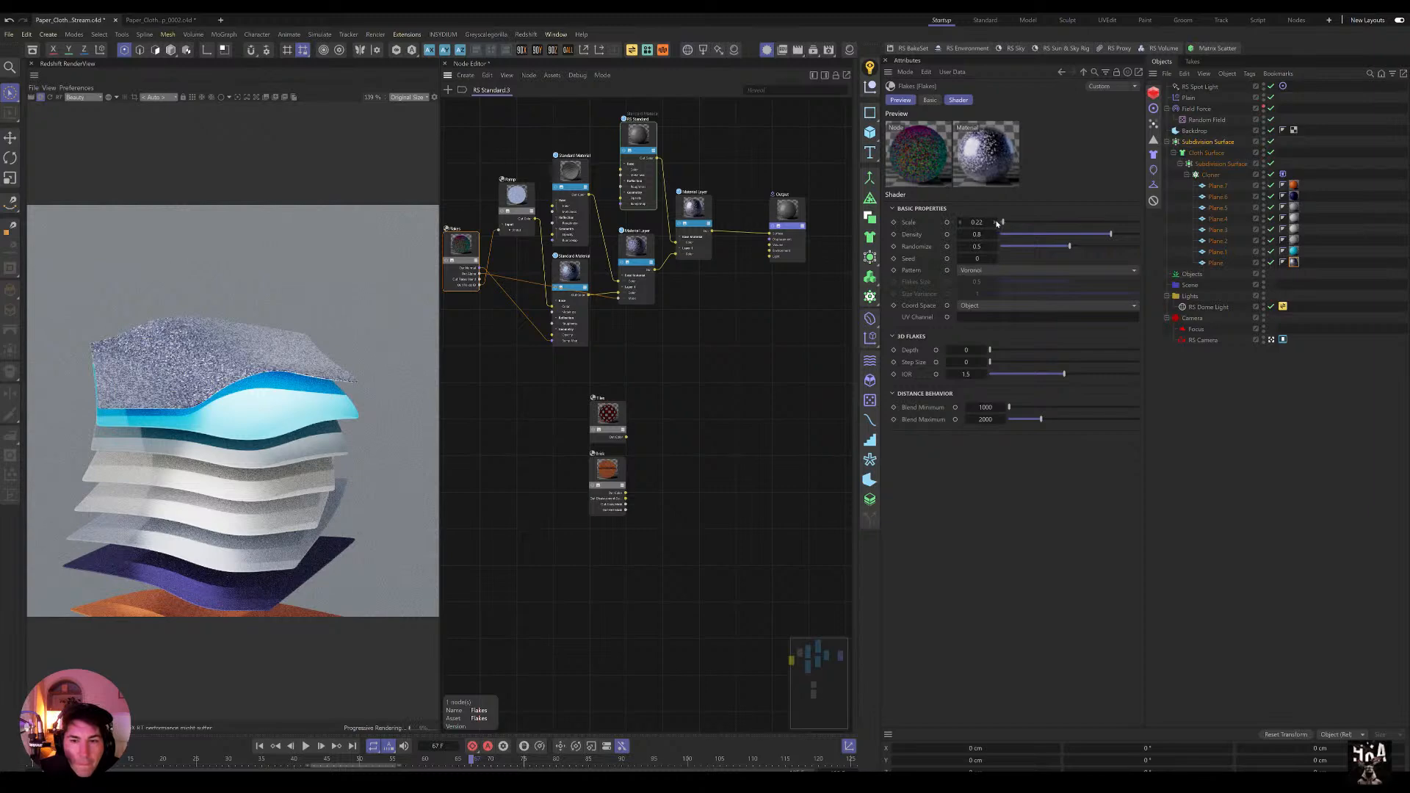
click(1000, 222)
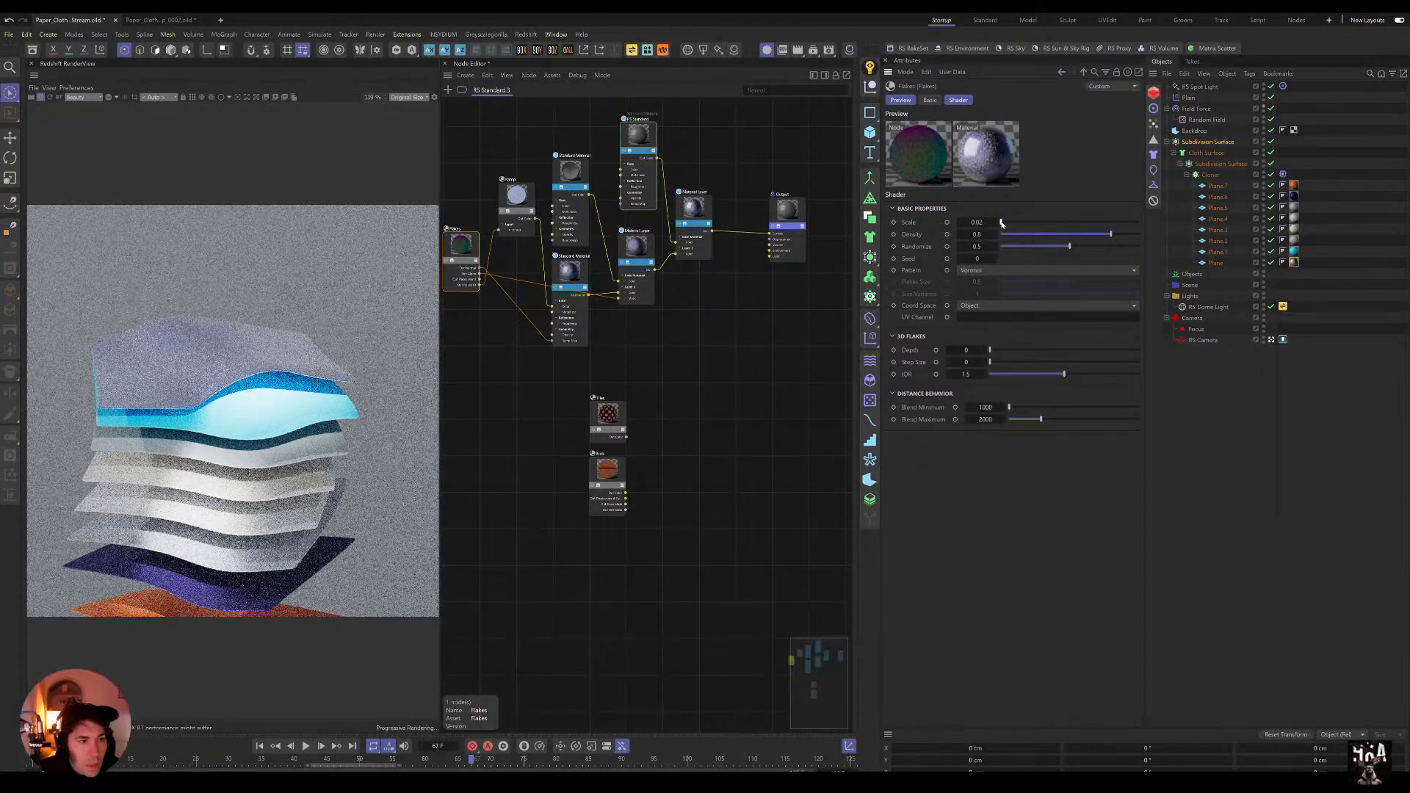
scroll(181, 387, up, 6)
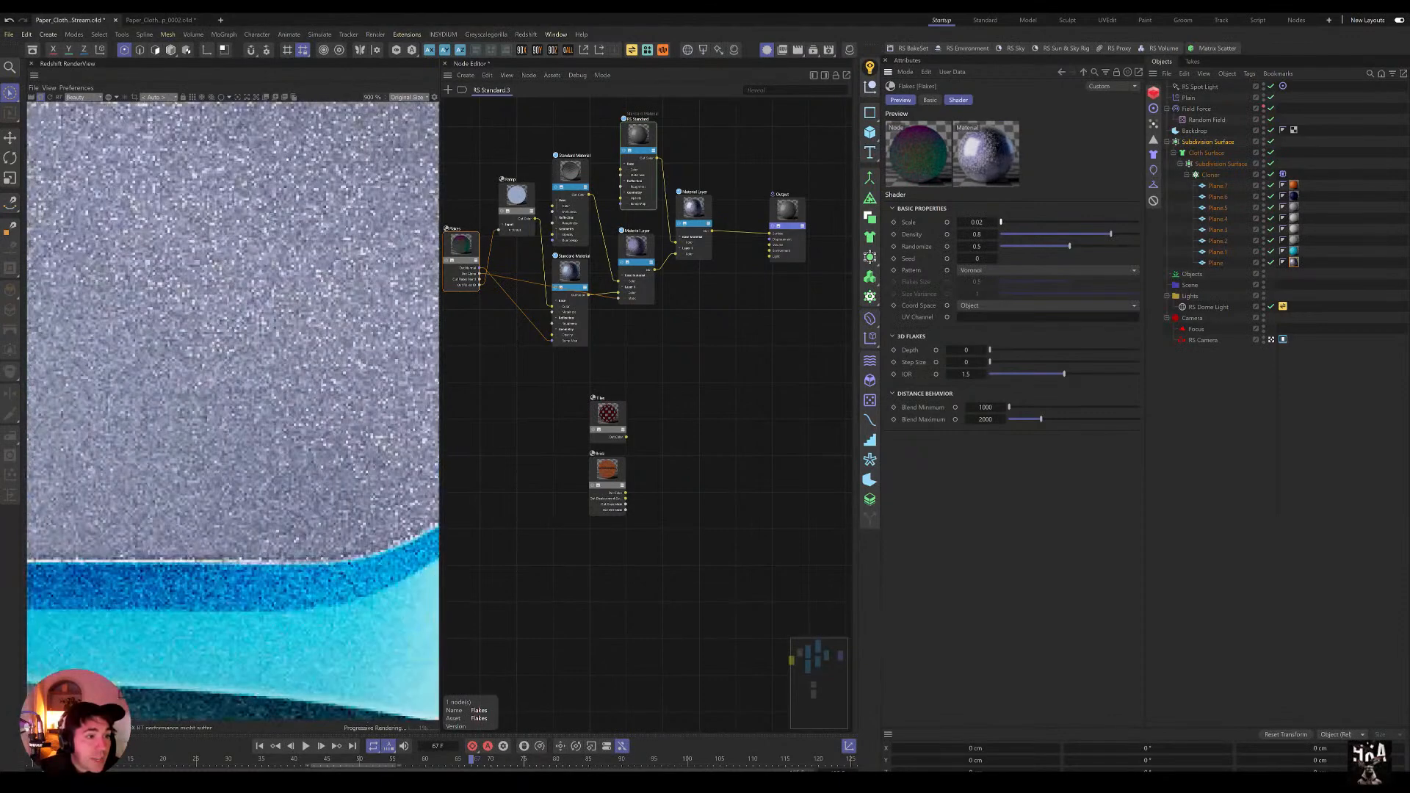
scroll(221, 370, down, 6)
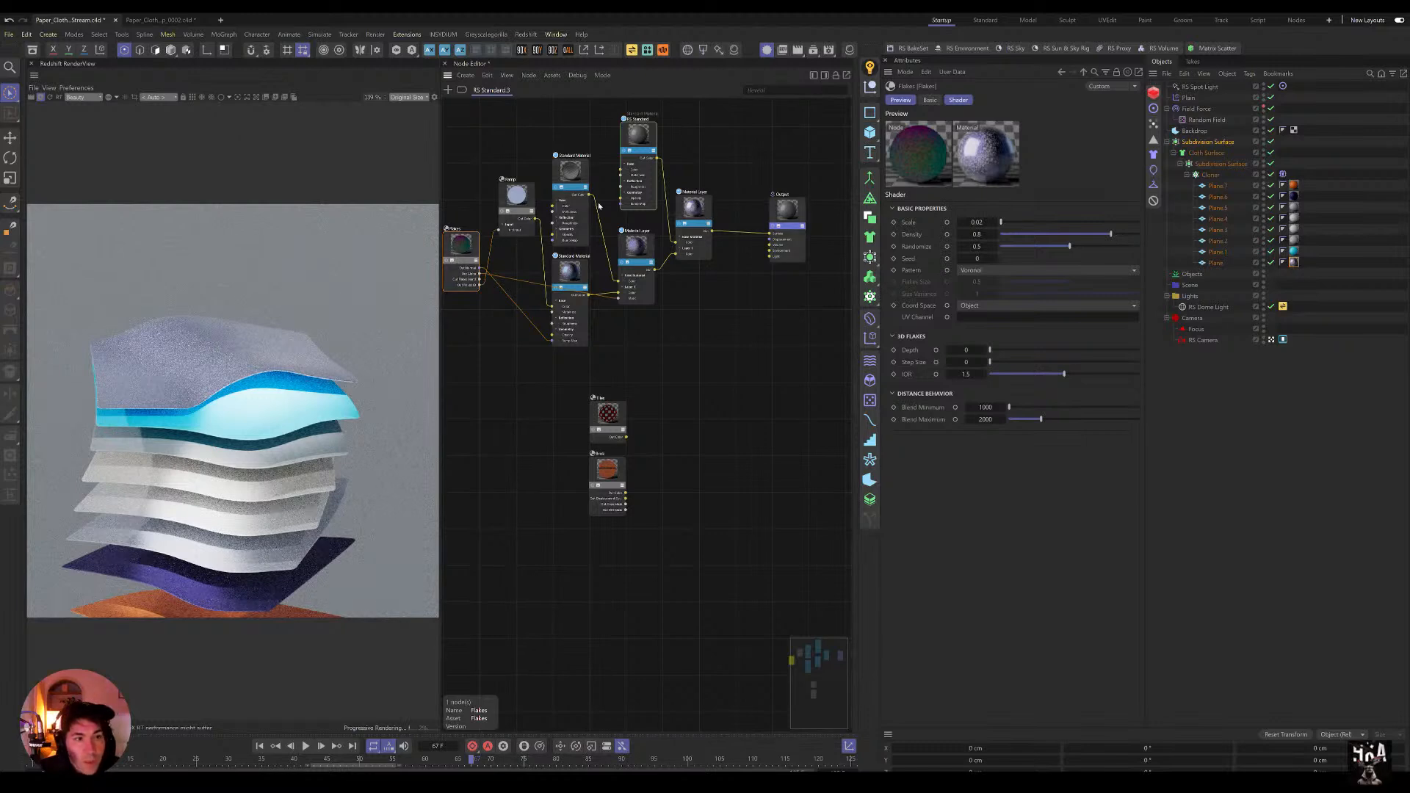
Step: Add a bright orange knot at about 60% of the Ramp's gradient
click(524, 200)
double_click(1037, 368)
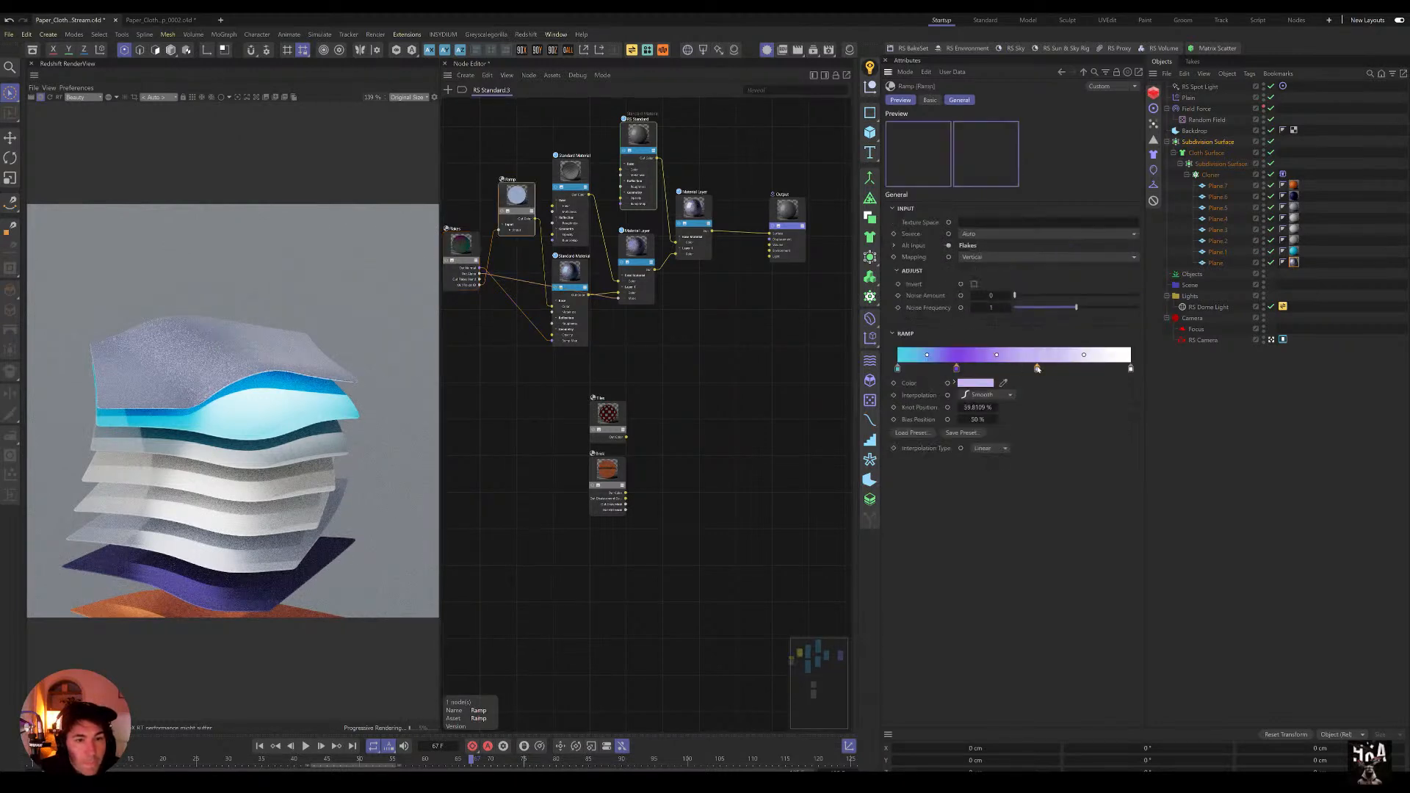
click(983, 376)
click(1142, 389)
click(1133, 401)
click(1018, 419)
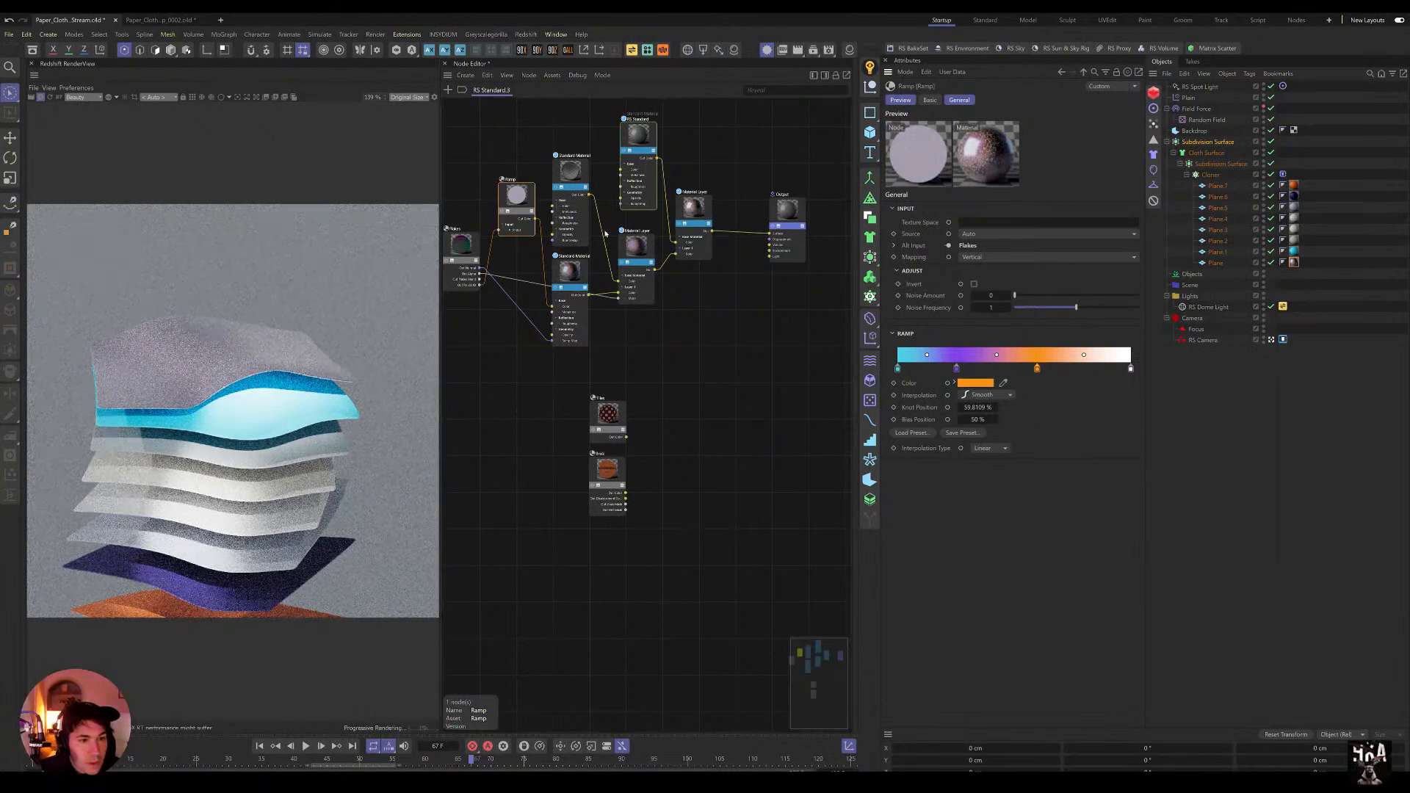
Step: Change the Flakes pattern to Dots and inspect the top cloth layer up close in the render
click(461, 246)
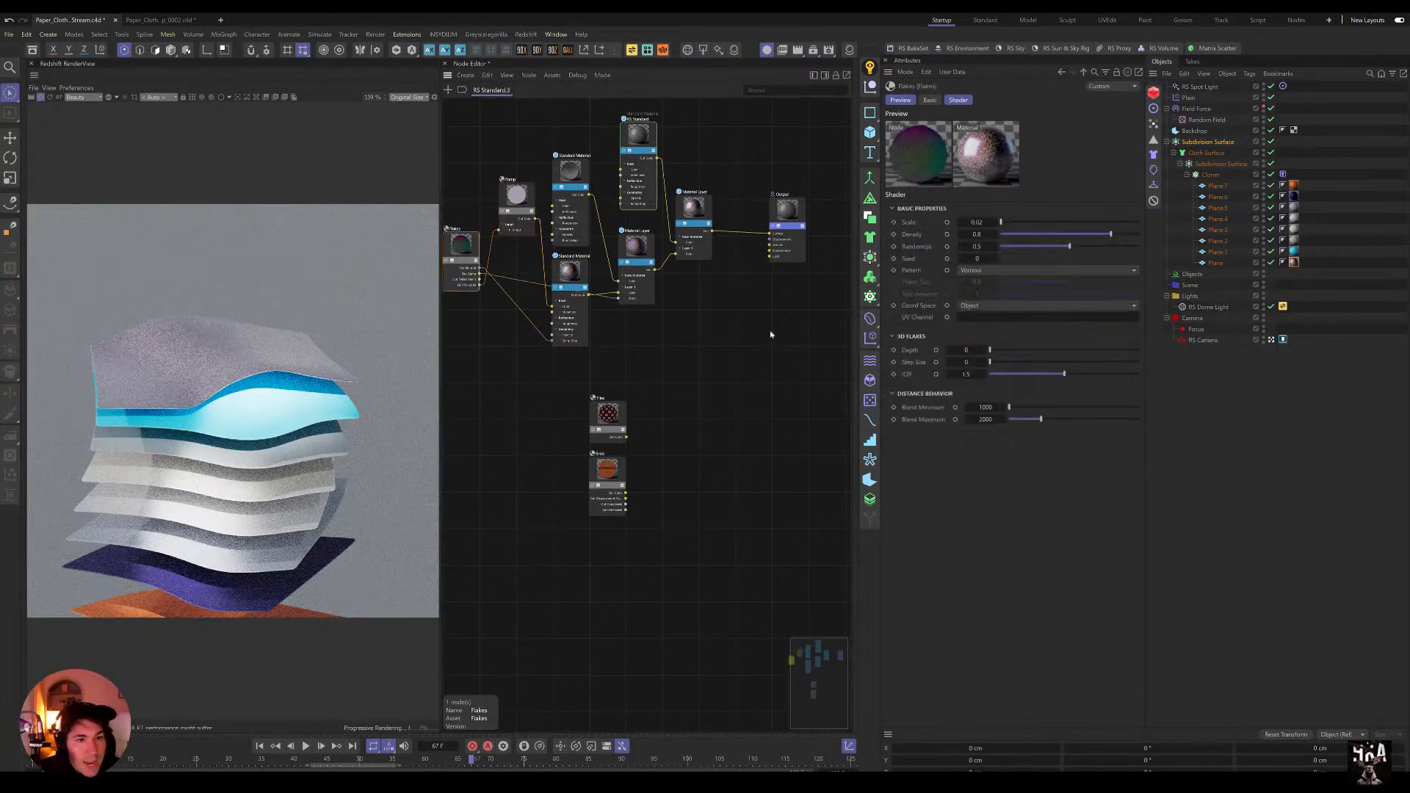
click(995, 270)
click(989, 292)
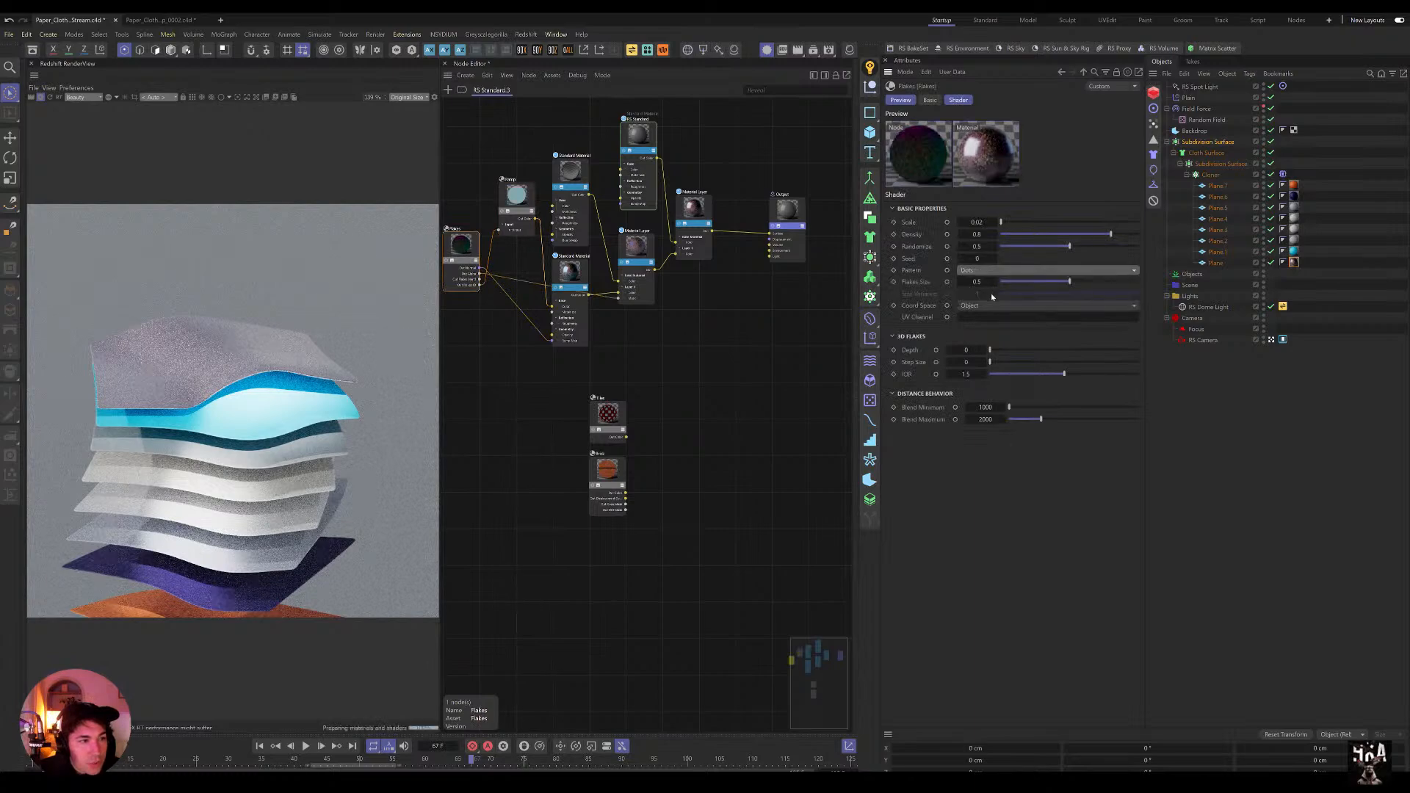
scroll(175, 384, up, 5)
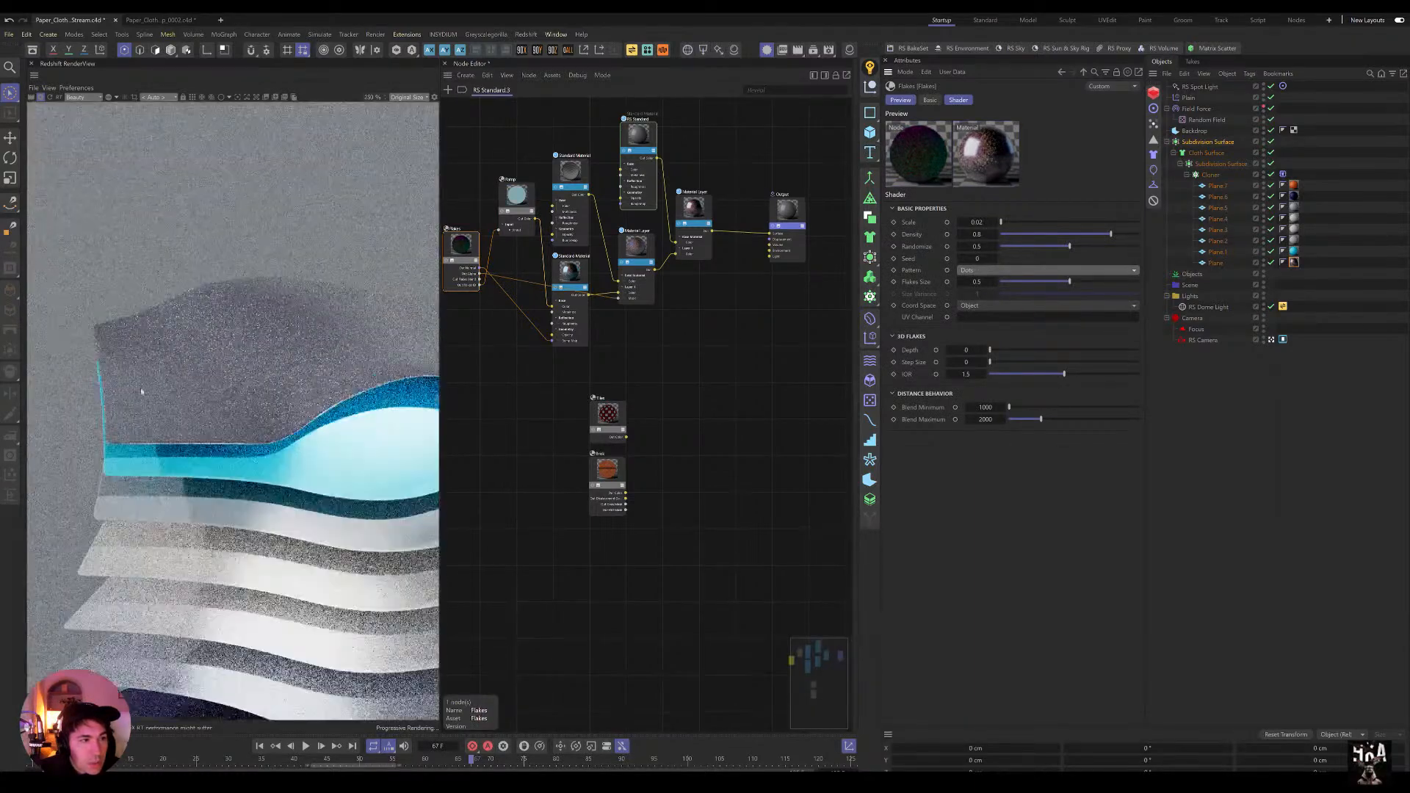
scroll(316, 378, down, 5)
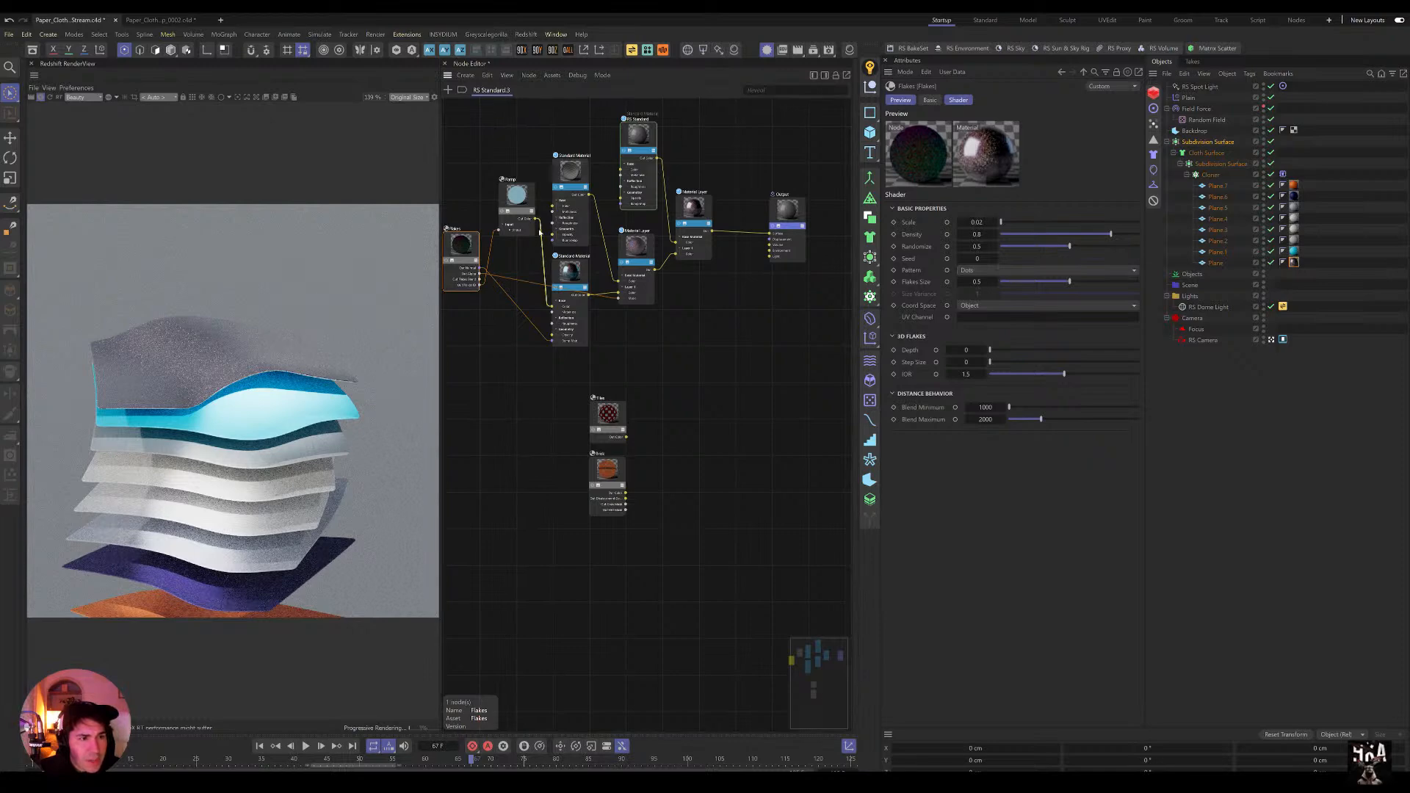
Step: Remove the cyan, purple and orange knots from the Ramp's gradient, leaving only the white knot
click(517, 197)
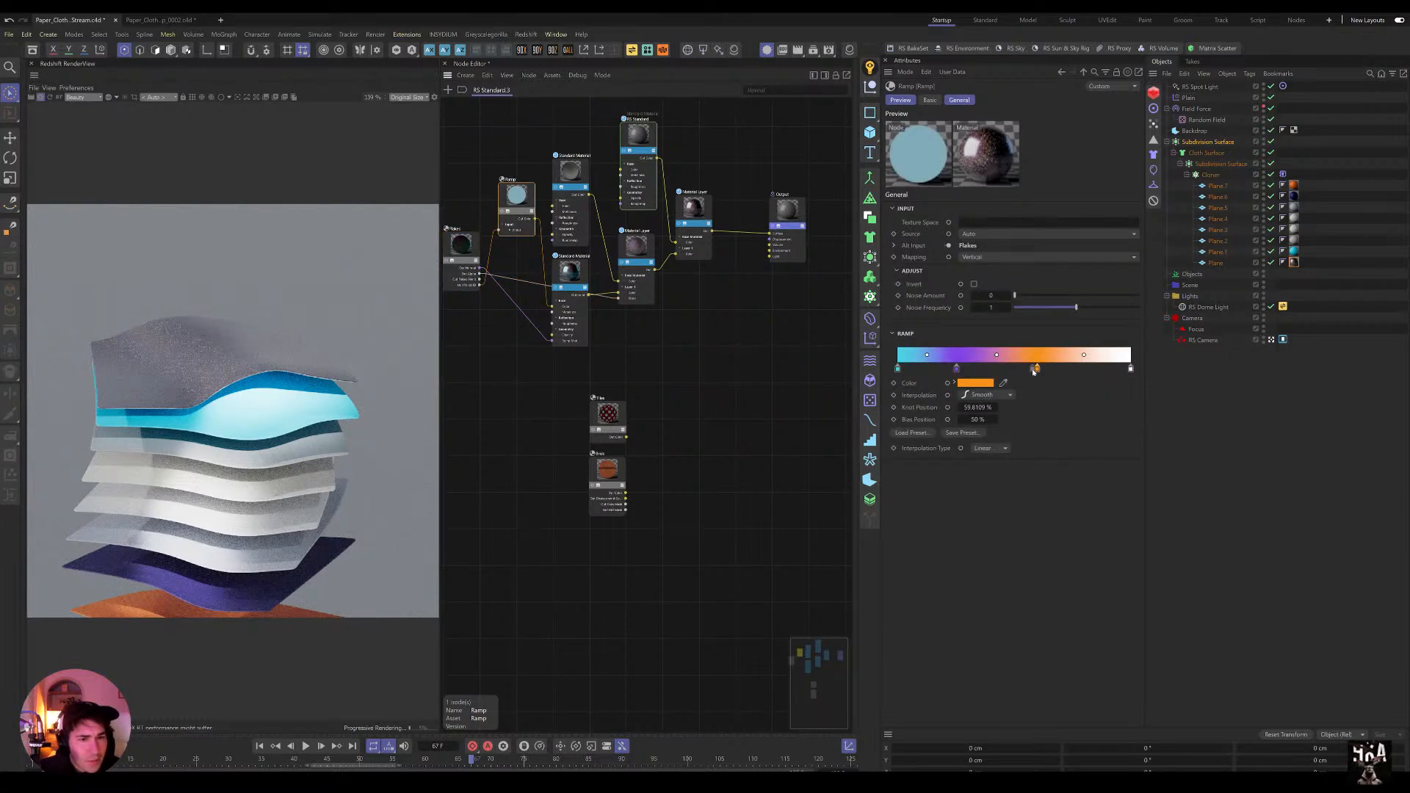
drag(1037, 370, 892, 389)
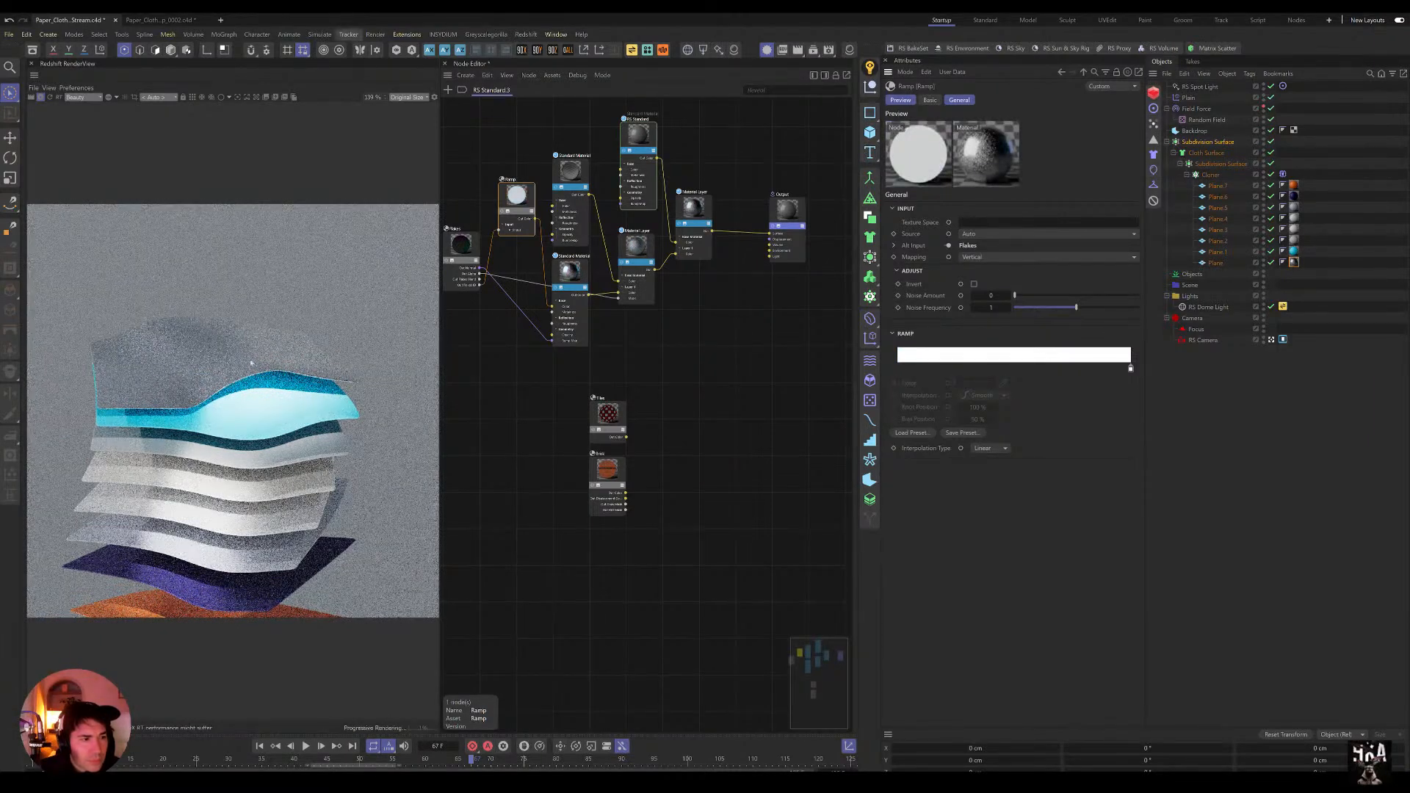
Step: Try swapping the order of Plane and Plane.1 under the Cloner, restart the render, and restore the original order
drag(1215, 262, 1210, 247)
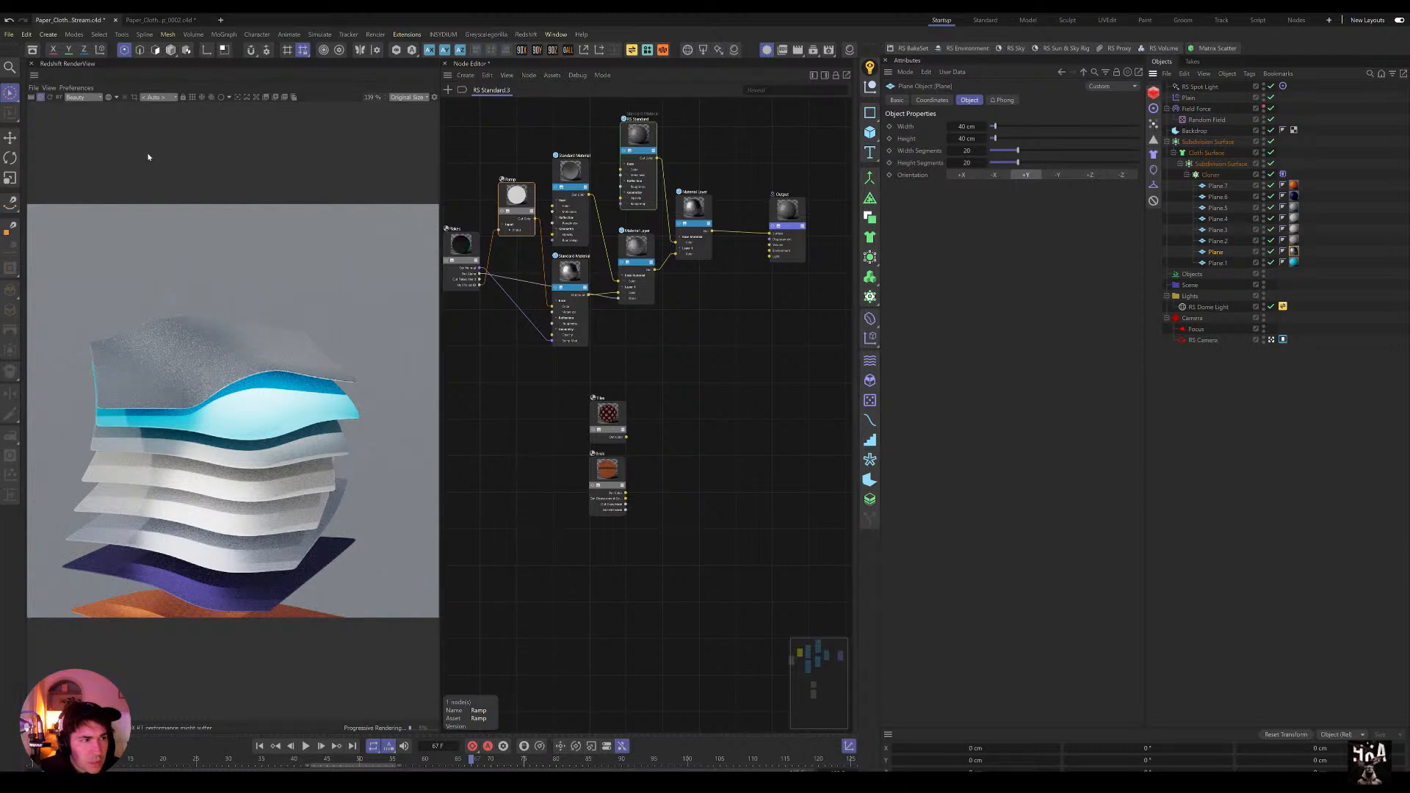
click(48, 98)
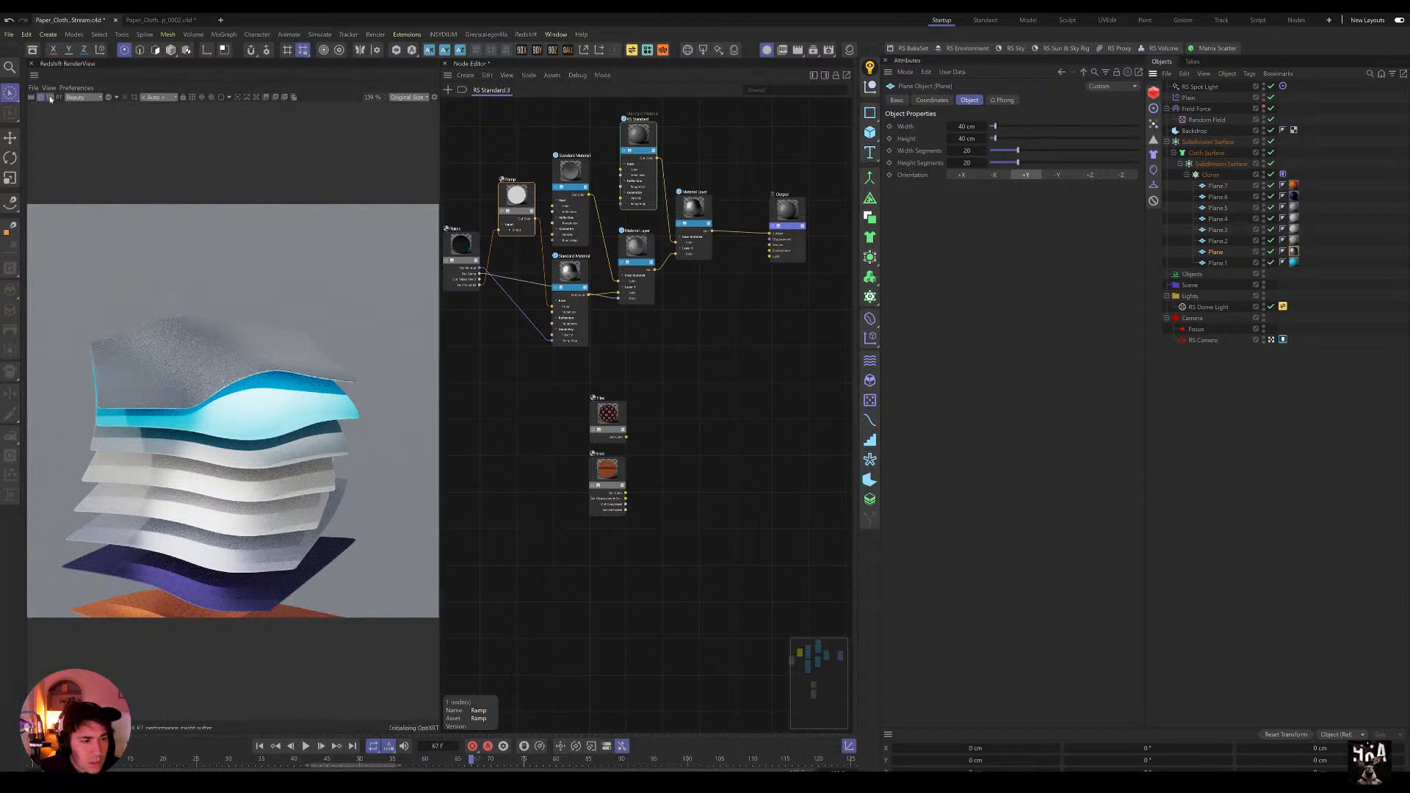
click(49, 98)
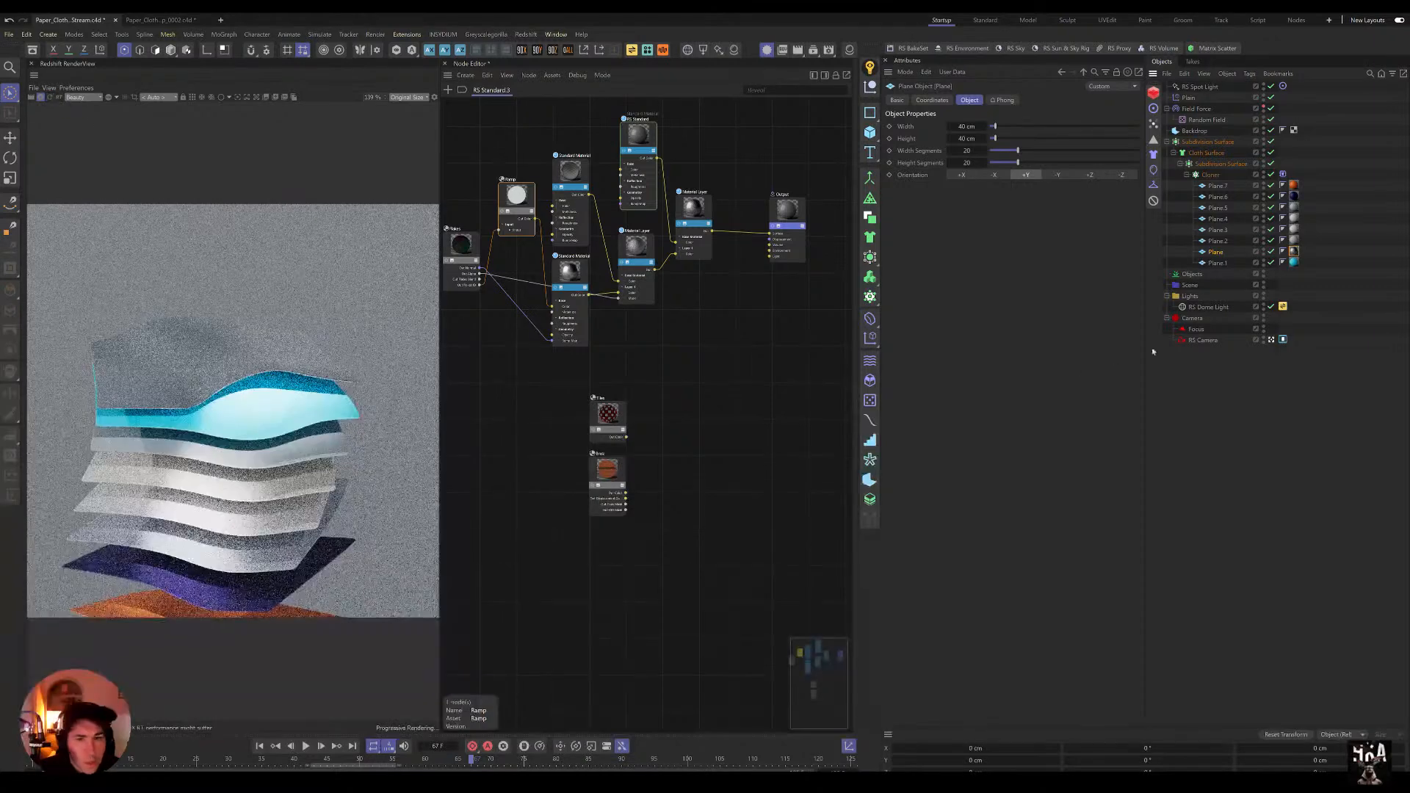
drag(1215, 252, 1215, 269)
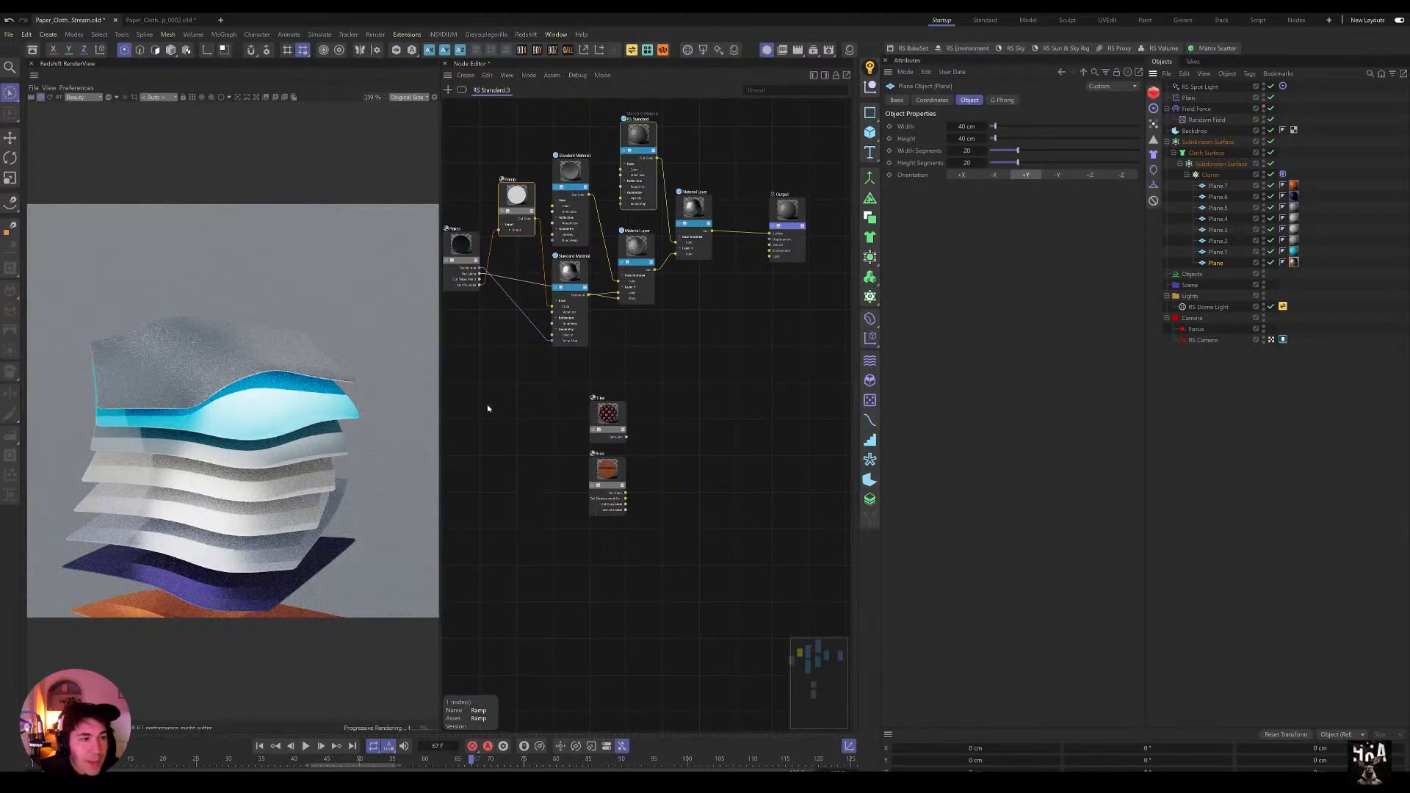
Step: Open the blue layer's RS Standard.2 material from Plane.1 in the Node Editor
scroll(311, 515, up, 3)
scroll(276, 526, down, 2)
click(1293, 208)
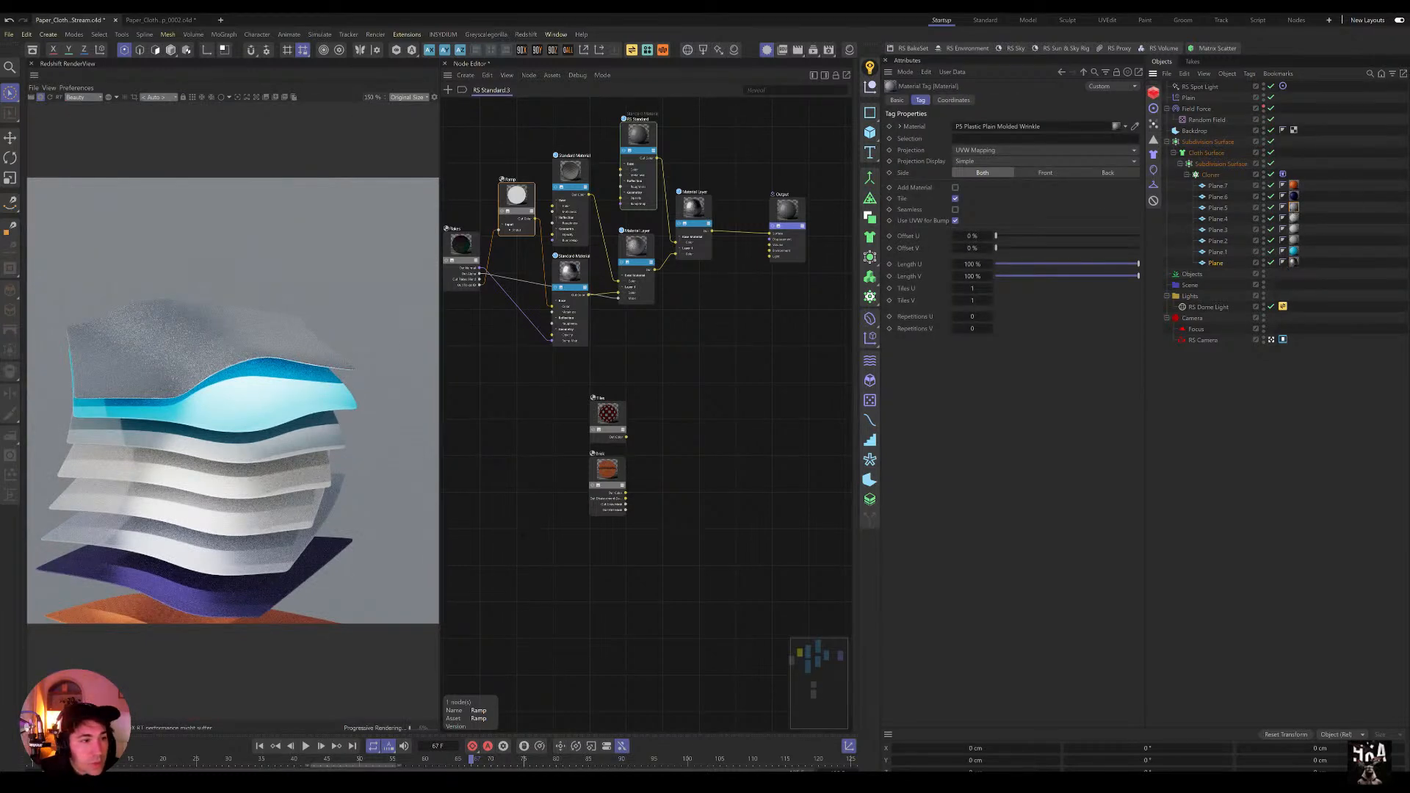
double_click(1293, 251)
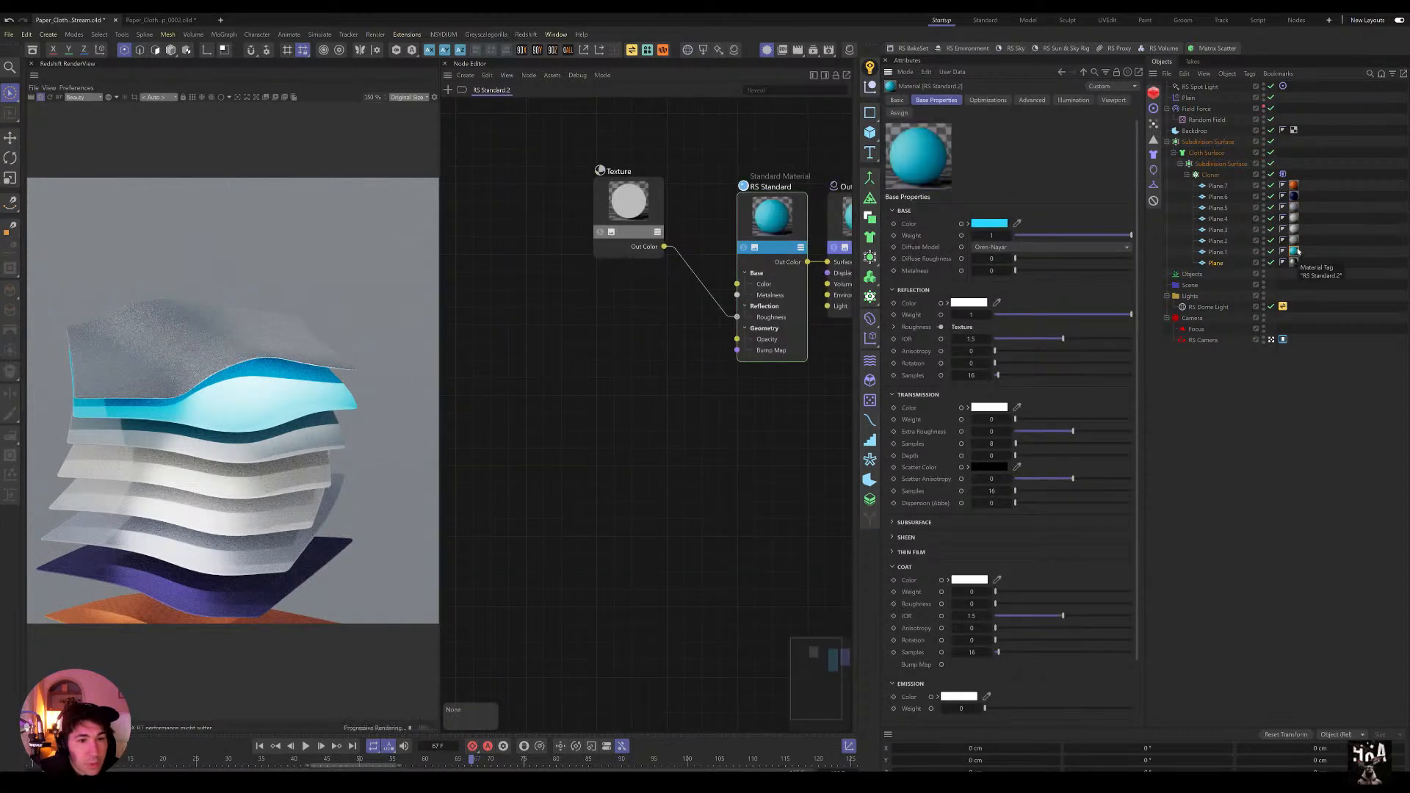
Step: Try feeding the cotton check Texture into the RS Standard's base color and inspect the layer in the render
drag(640, 222, 646, 257)
drag(627, 258, 737, 283)
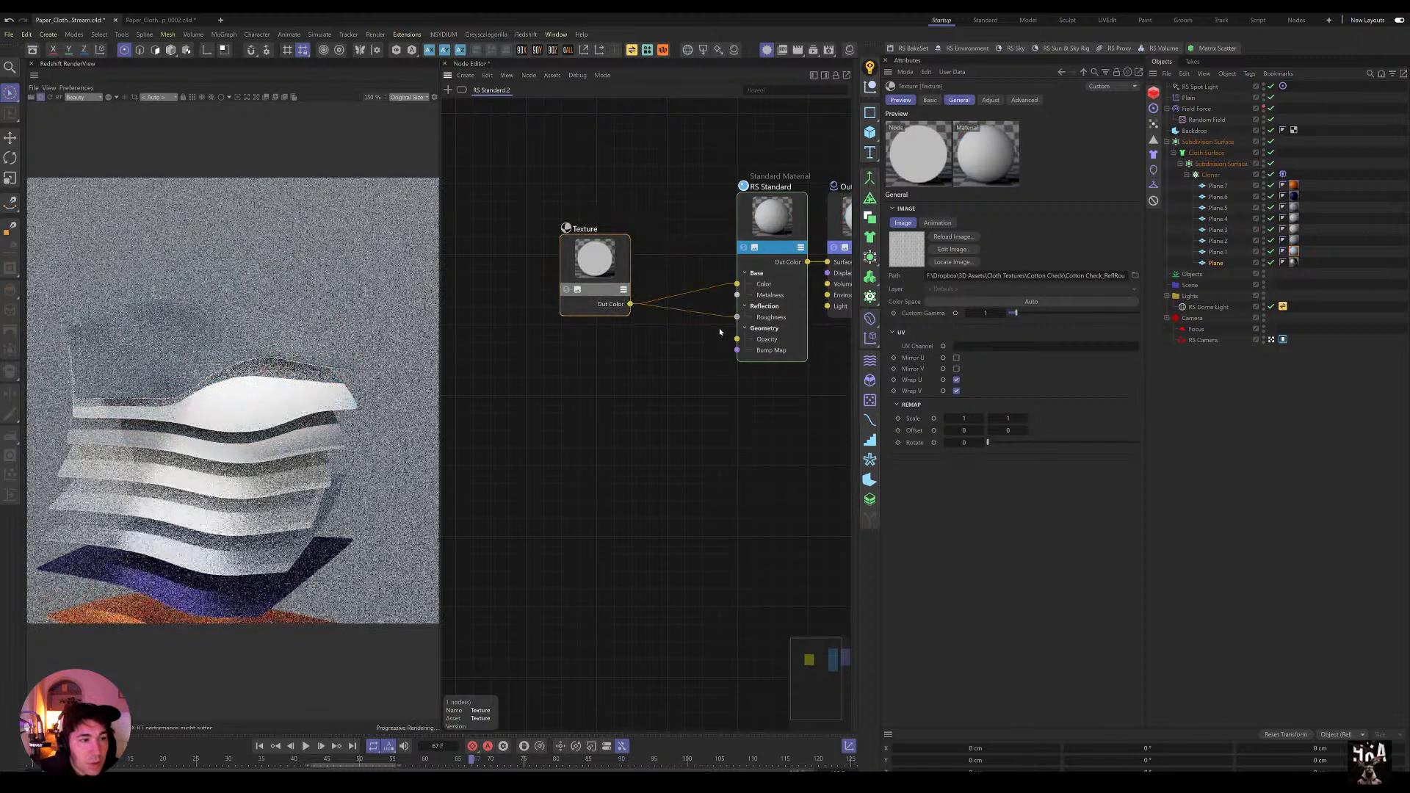
scroll(295, 406, up, 5)
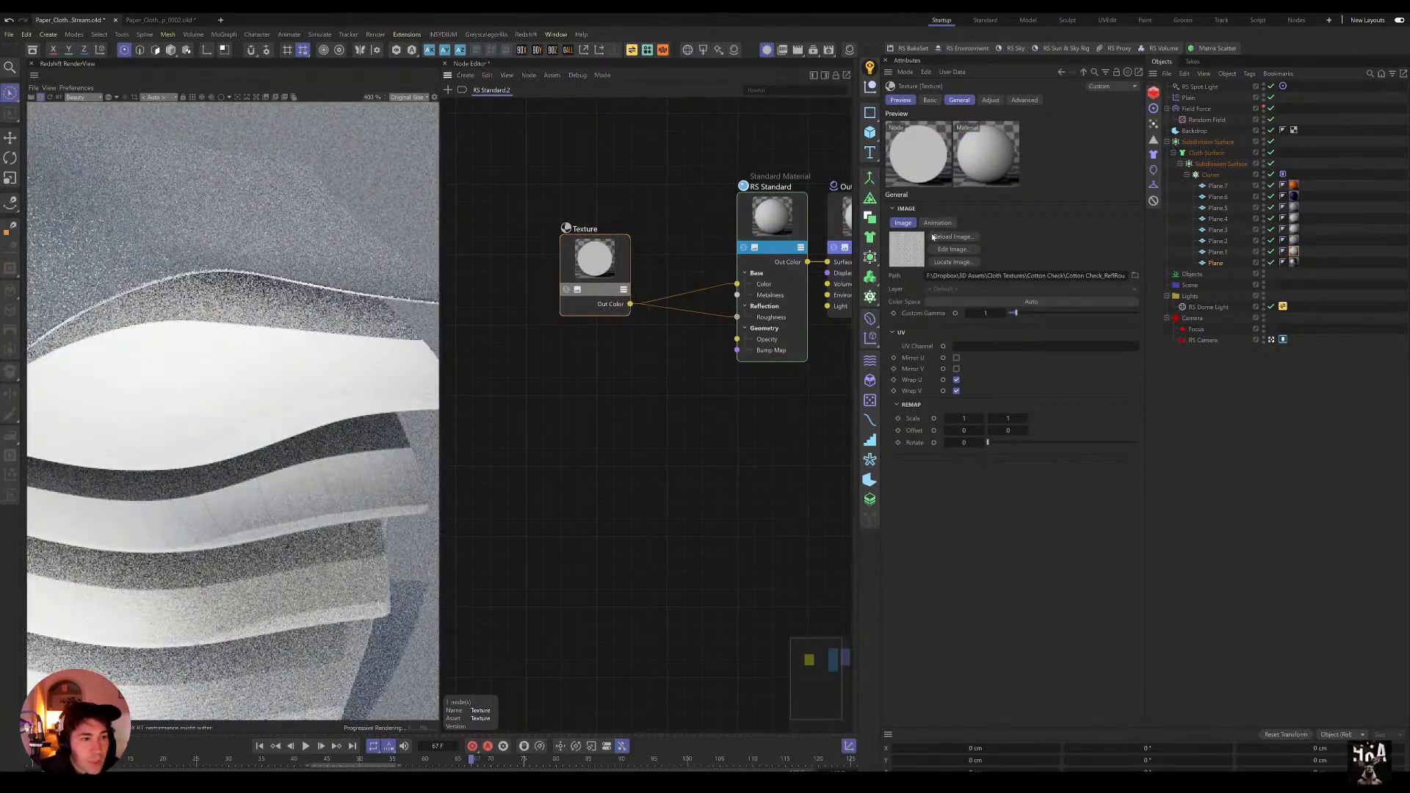
scroll(798, 330, down, 5)
scroll(799, 330, up, 3)
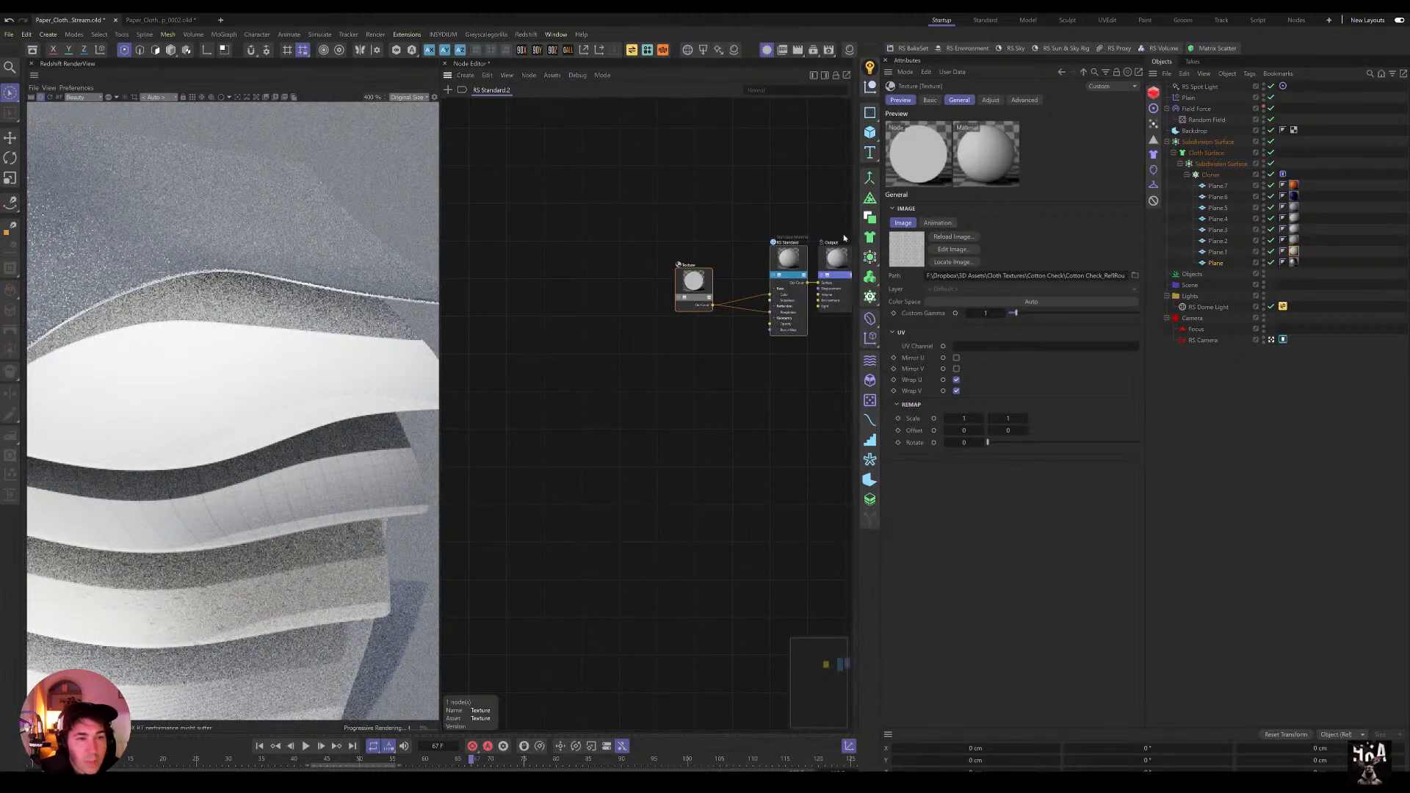
scroll(705, 275, down, 2)
scroll(338, 335, down, 5)
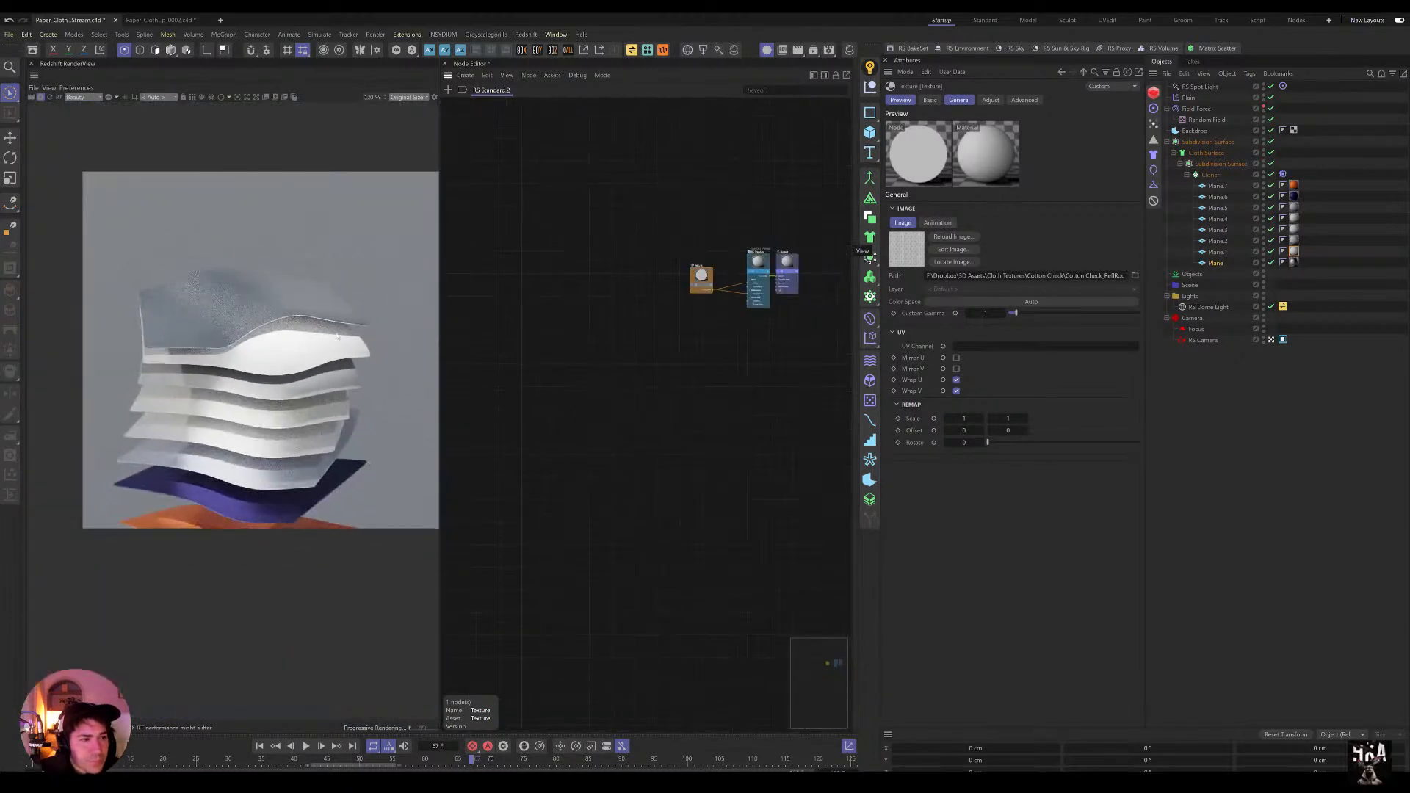
scroll(338, 335, up, 1)
scroll(801, 266, up, 3)
scroll(808, 267, down, 2)
Step: Add a Tiles node to RS Standard.2 and connect it to the base color
click(666, 396)
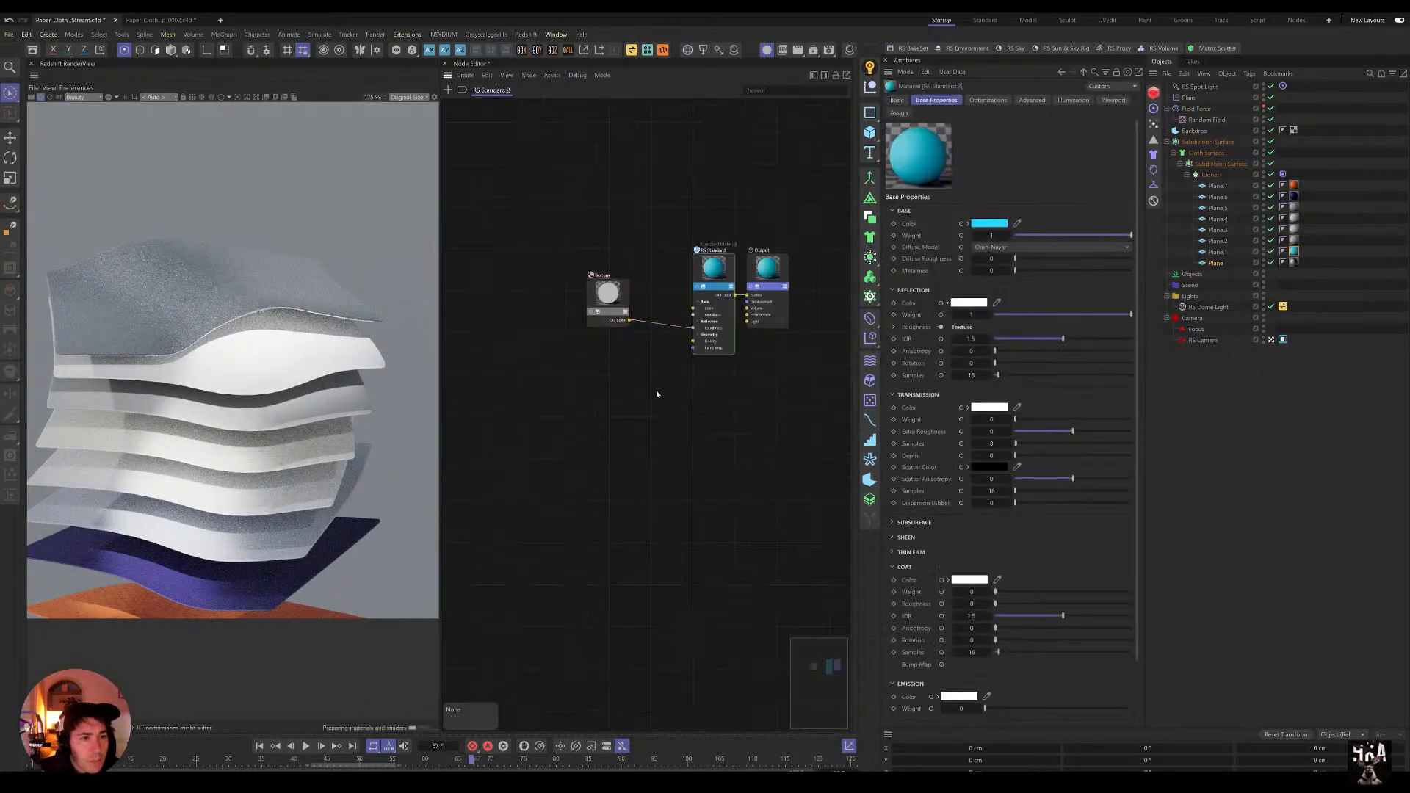
key(shift+c)
text(tiles)
key(Return)
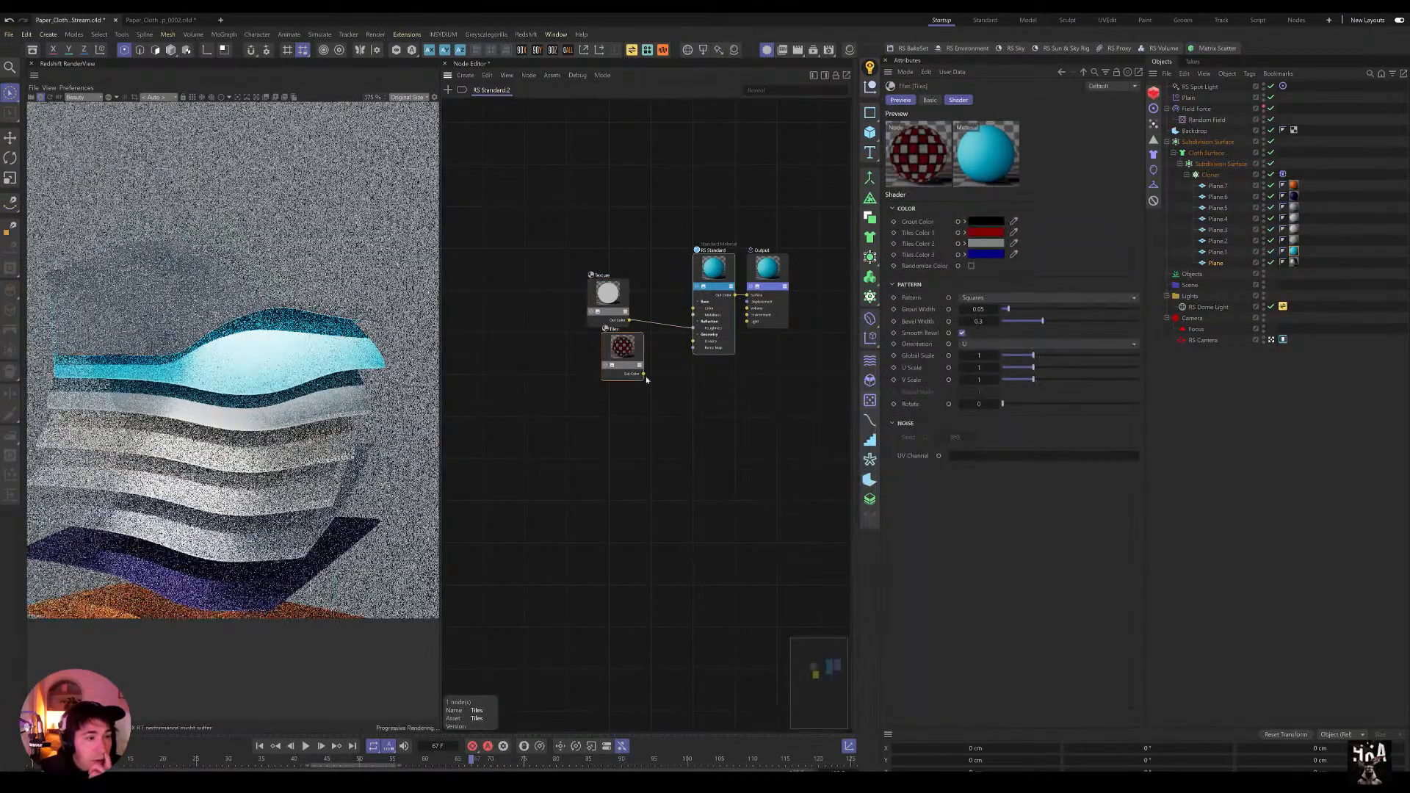
drag(643, 374, 693, 308)
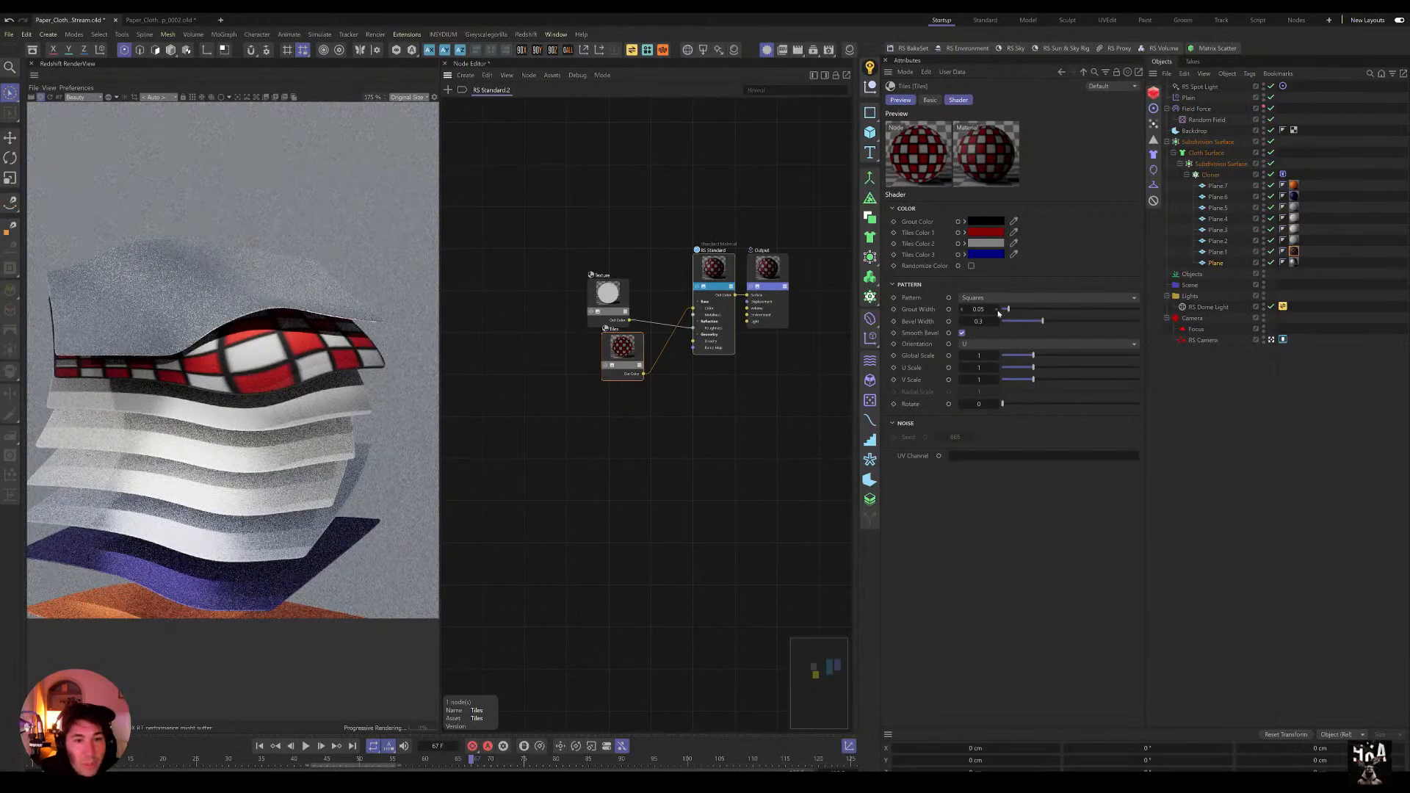
Step: Set the Tiles grout width to 0, bevel width to 0.03 and pattern to Brick 2
drag(1005, 311, 1003, 311)
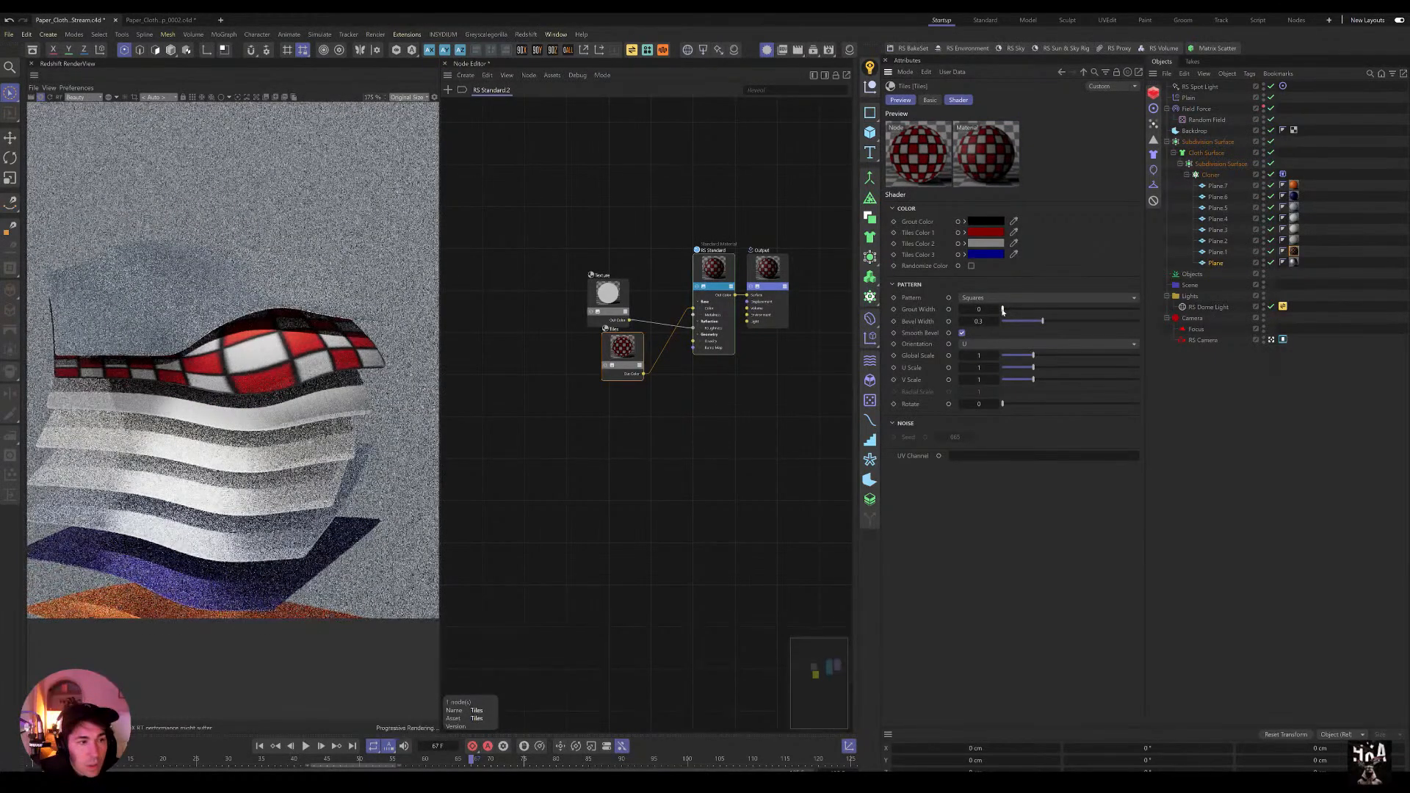
click(1006, 322)
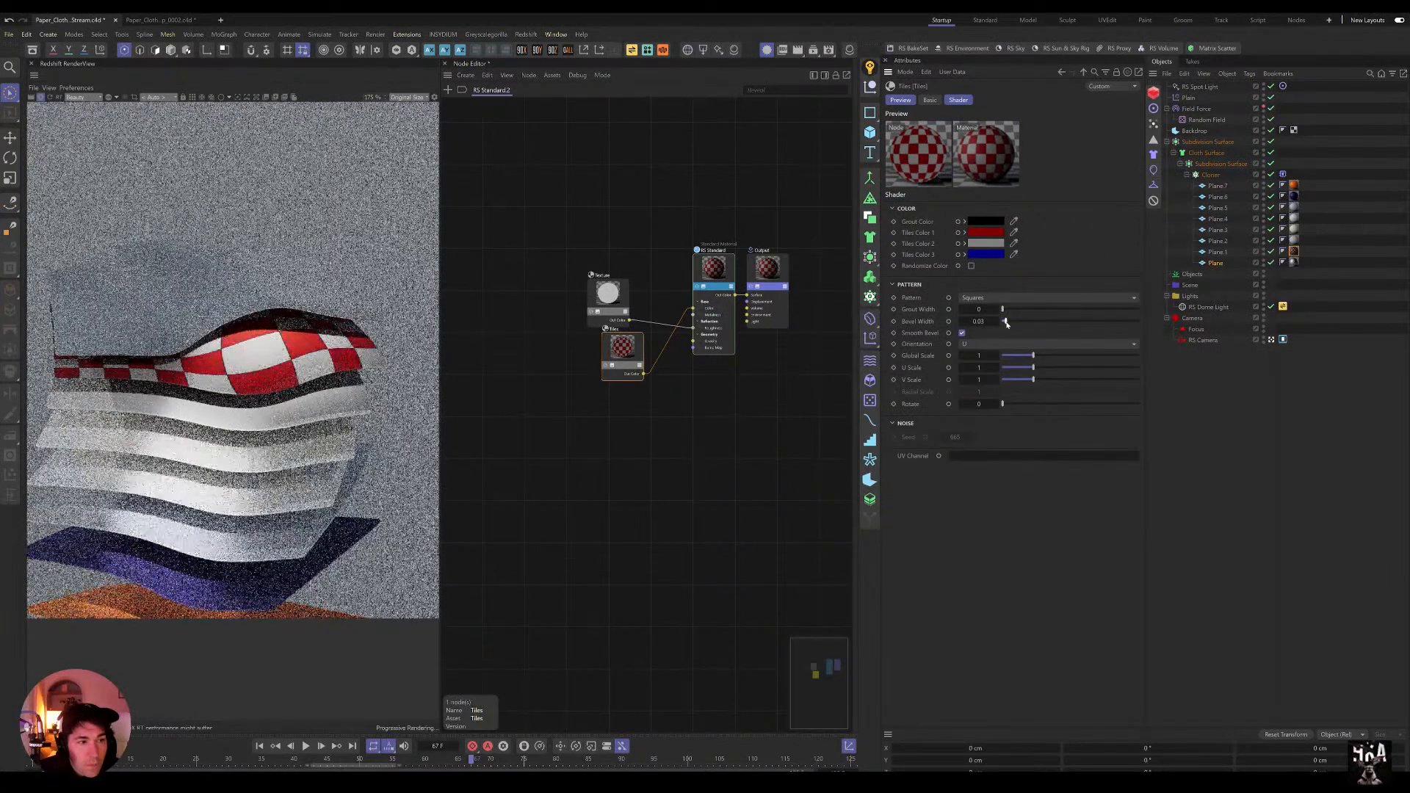
click(988, 297)
click(991, 339)
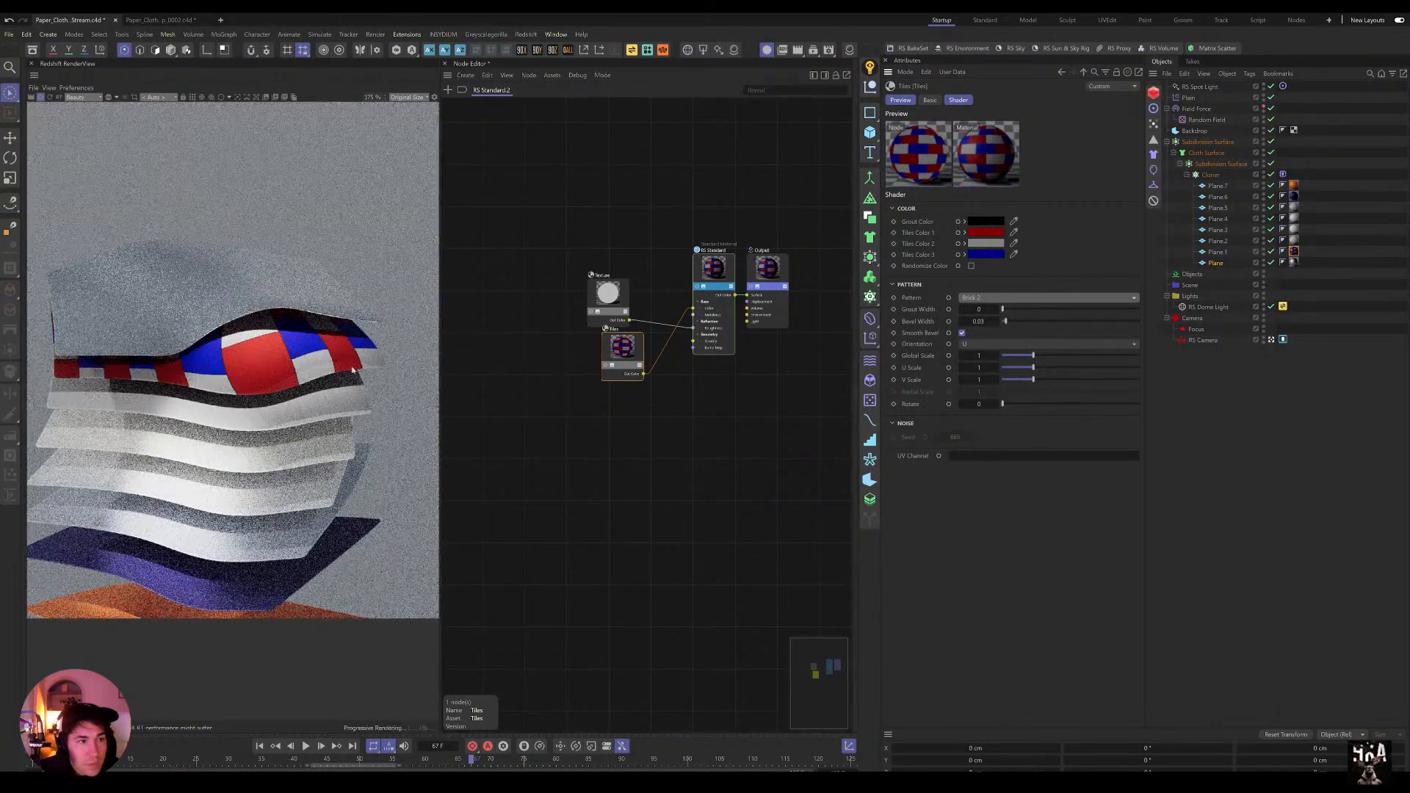
Step: Shrink the tile pattern to a U Scale of 0.1234, V Scale of 0.1078 and Global Scale of 0.2326
scroll(244, 365, up, 4)
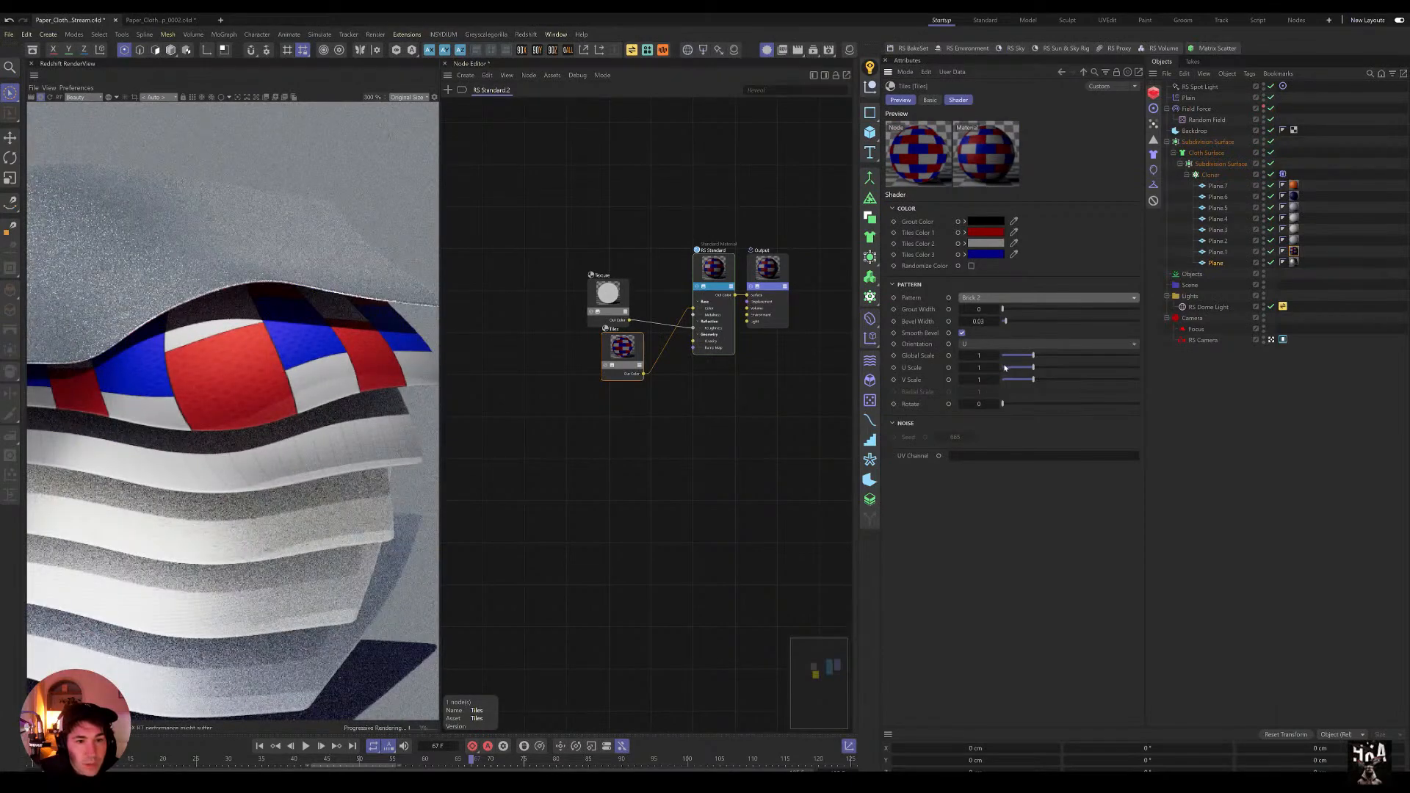
drag(1009, 371, 1003, 369)
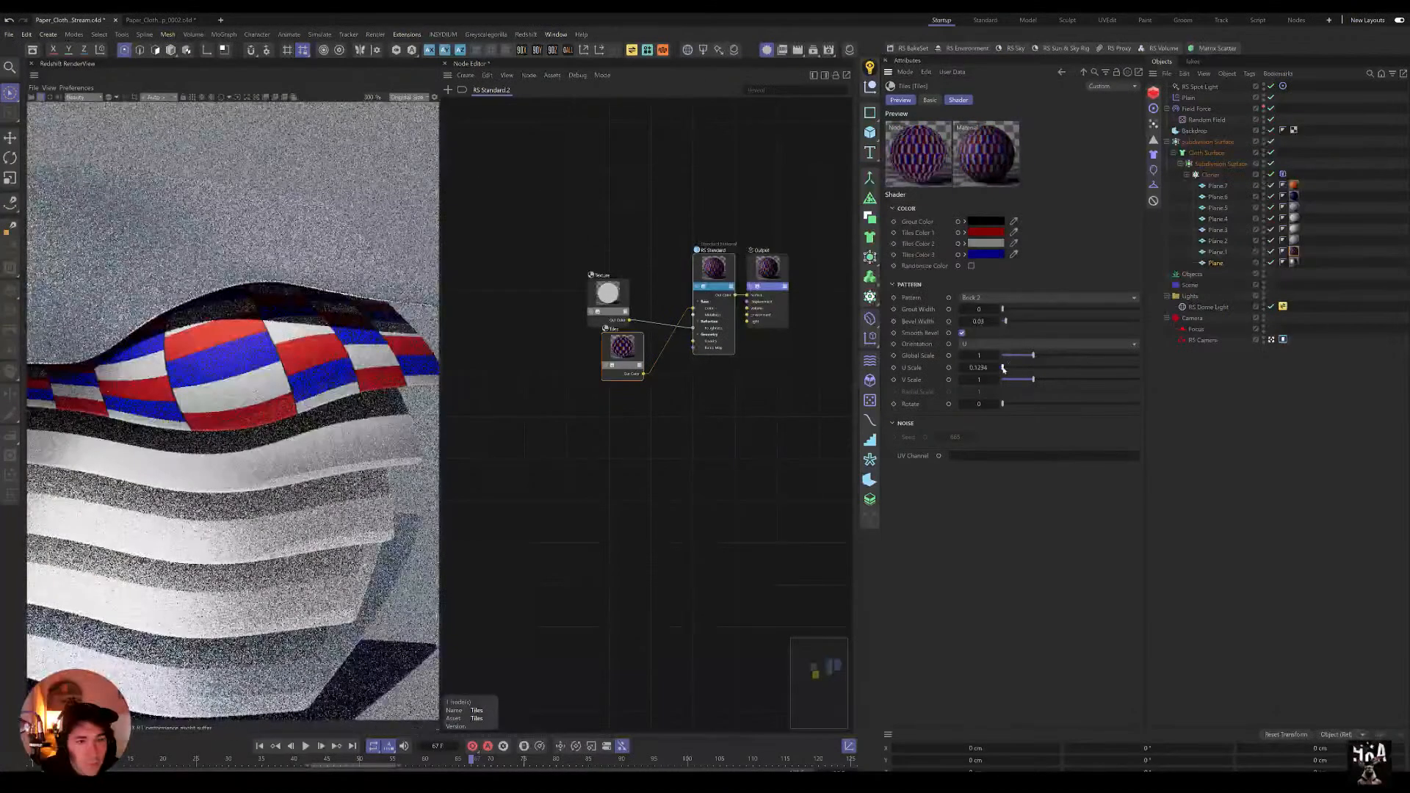
drag(1013, 380, 1003, 380)
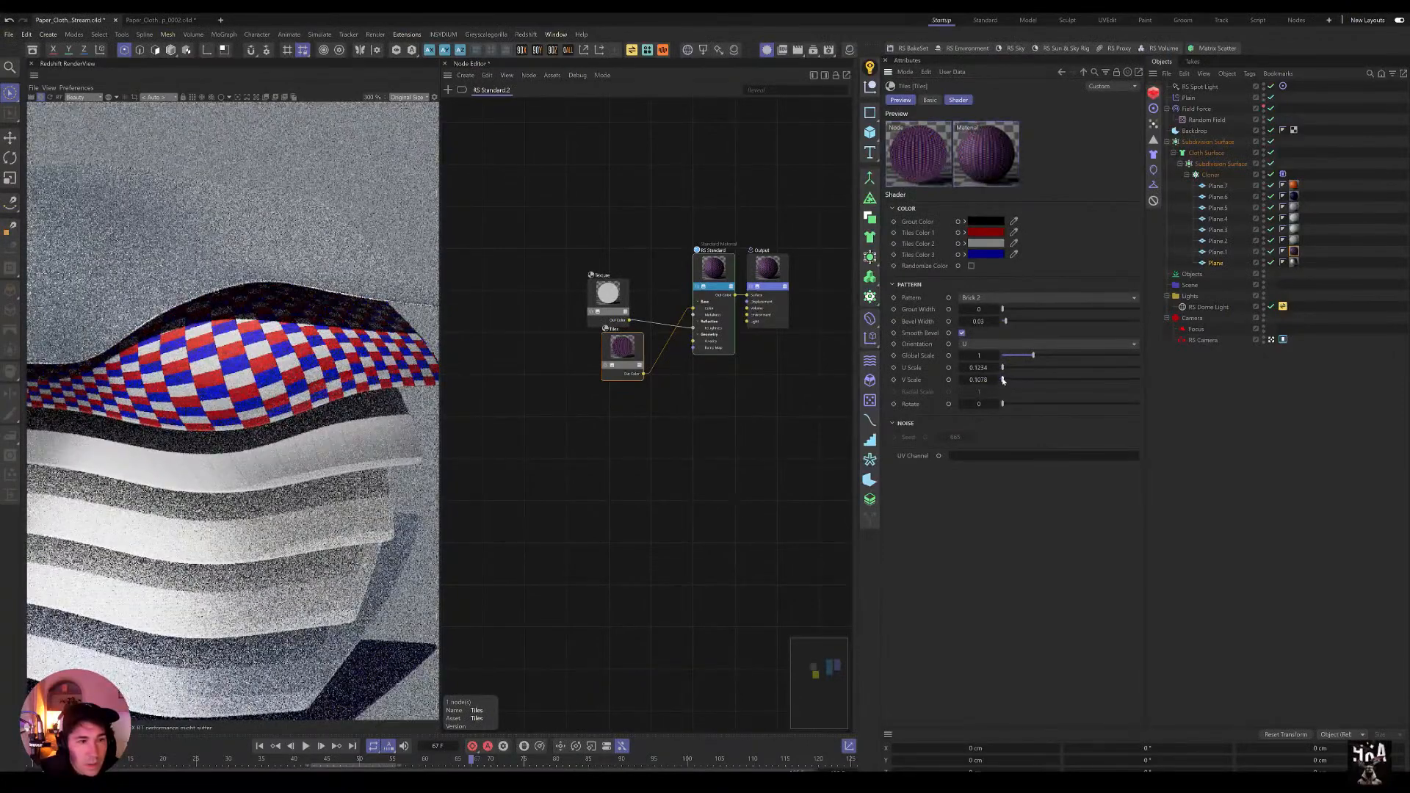
drag(1021, 355, 1055, 334)
Step: Change Tiles Color 1 to near-white and Tiles Color 3 to dark gray (RGB 20, 20, 20)
click(985, 232)
drag(900, 312, 877, 305)
click(1096, 245)
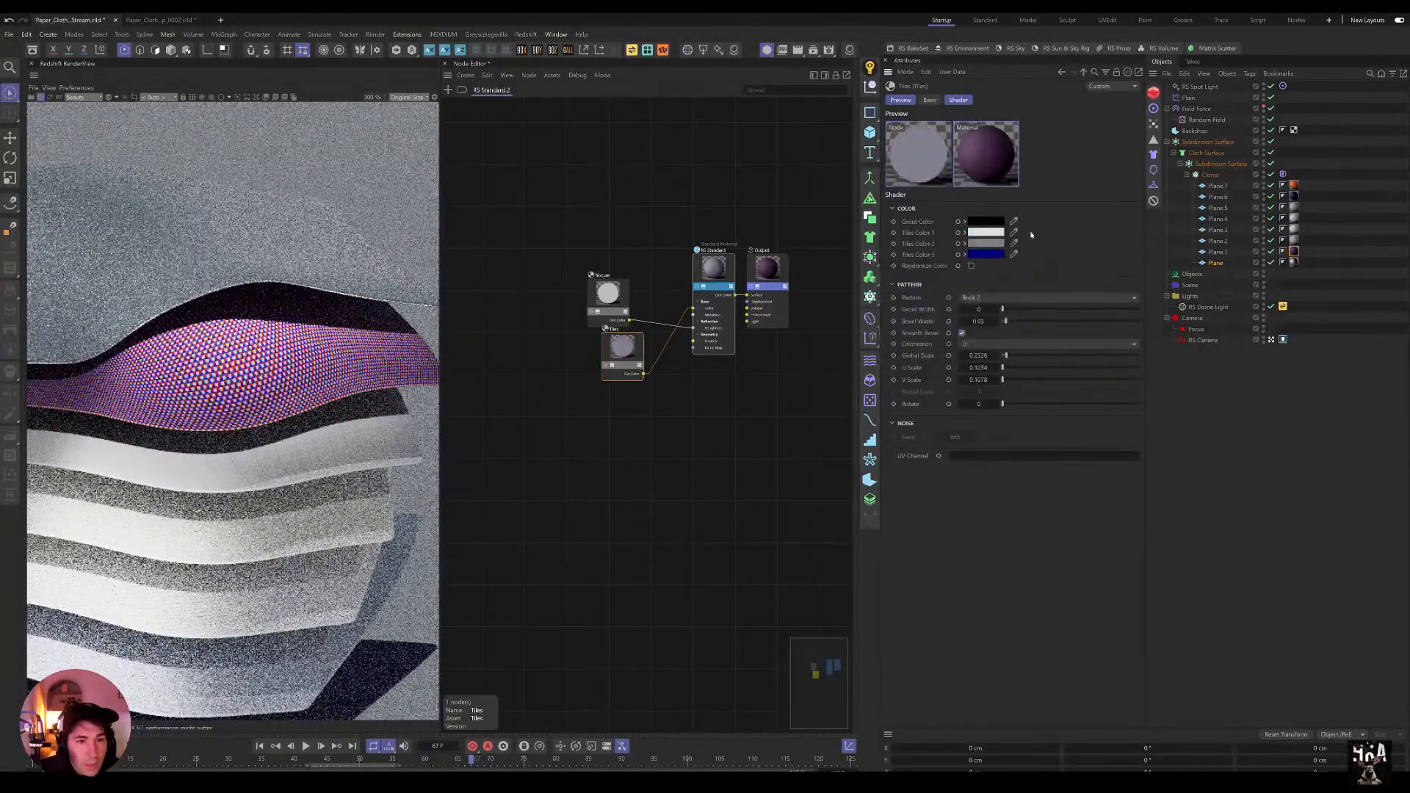
click(992, 221)
click(1029, 212)
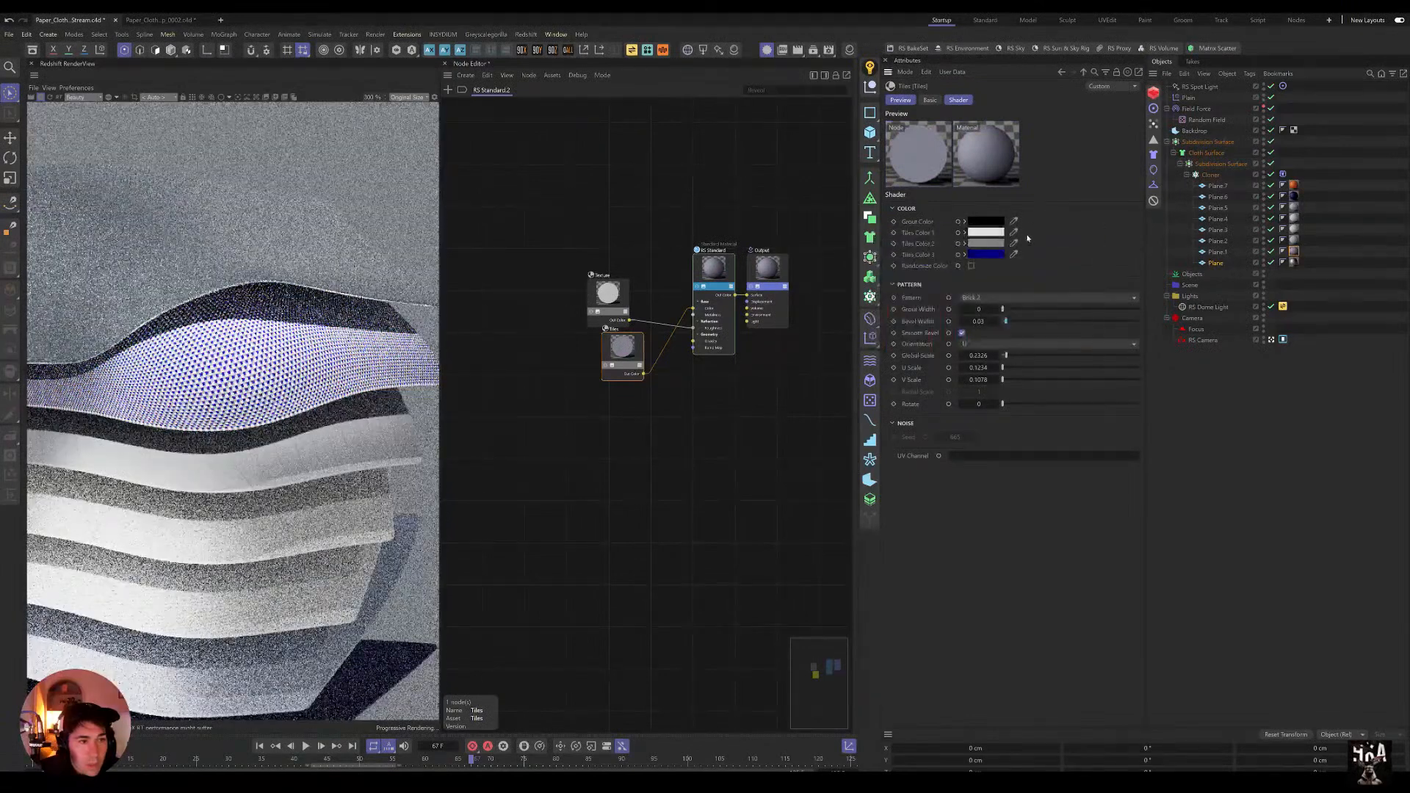
click(982, 255)
drag(897, 329, 876, 380)
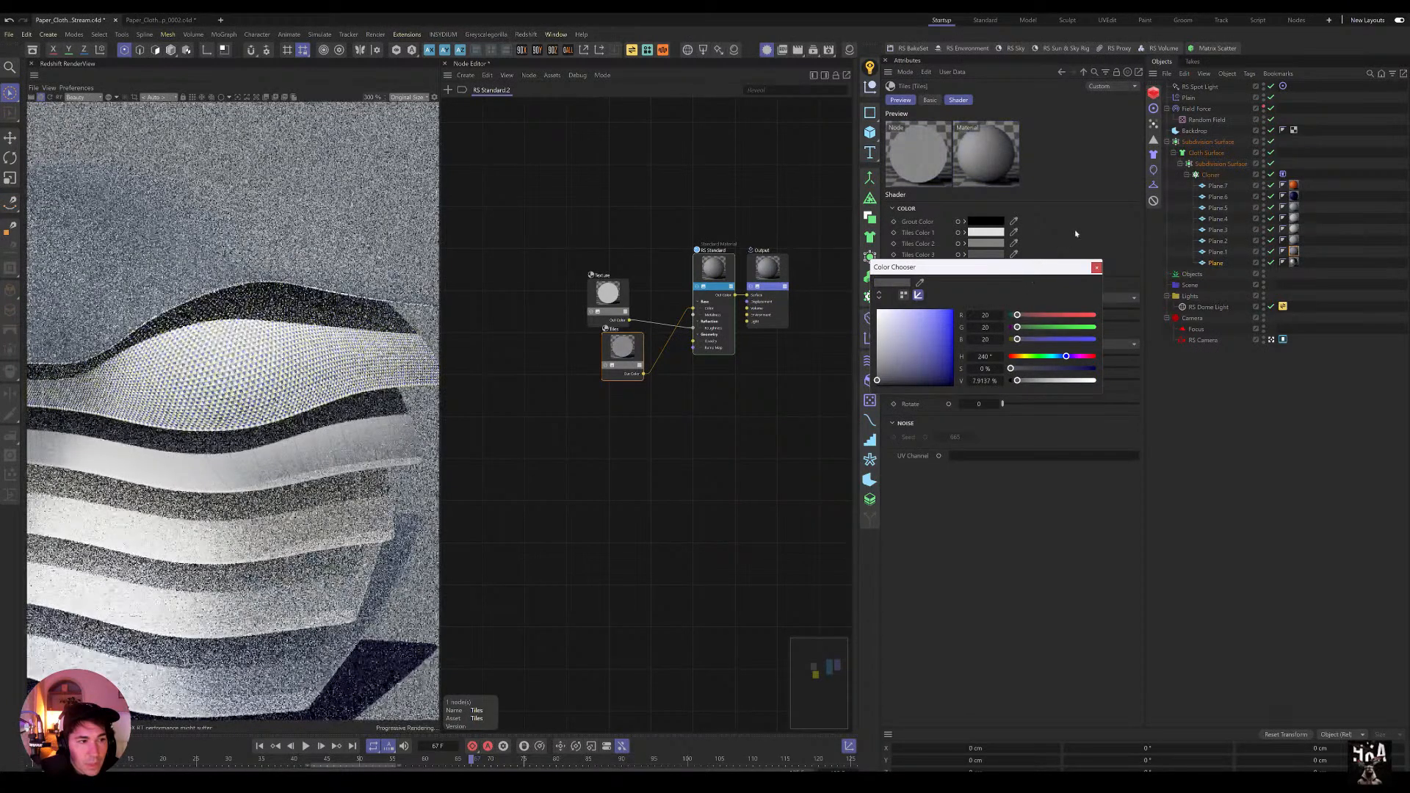
click(1096, 267)
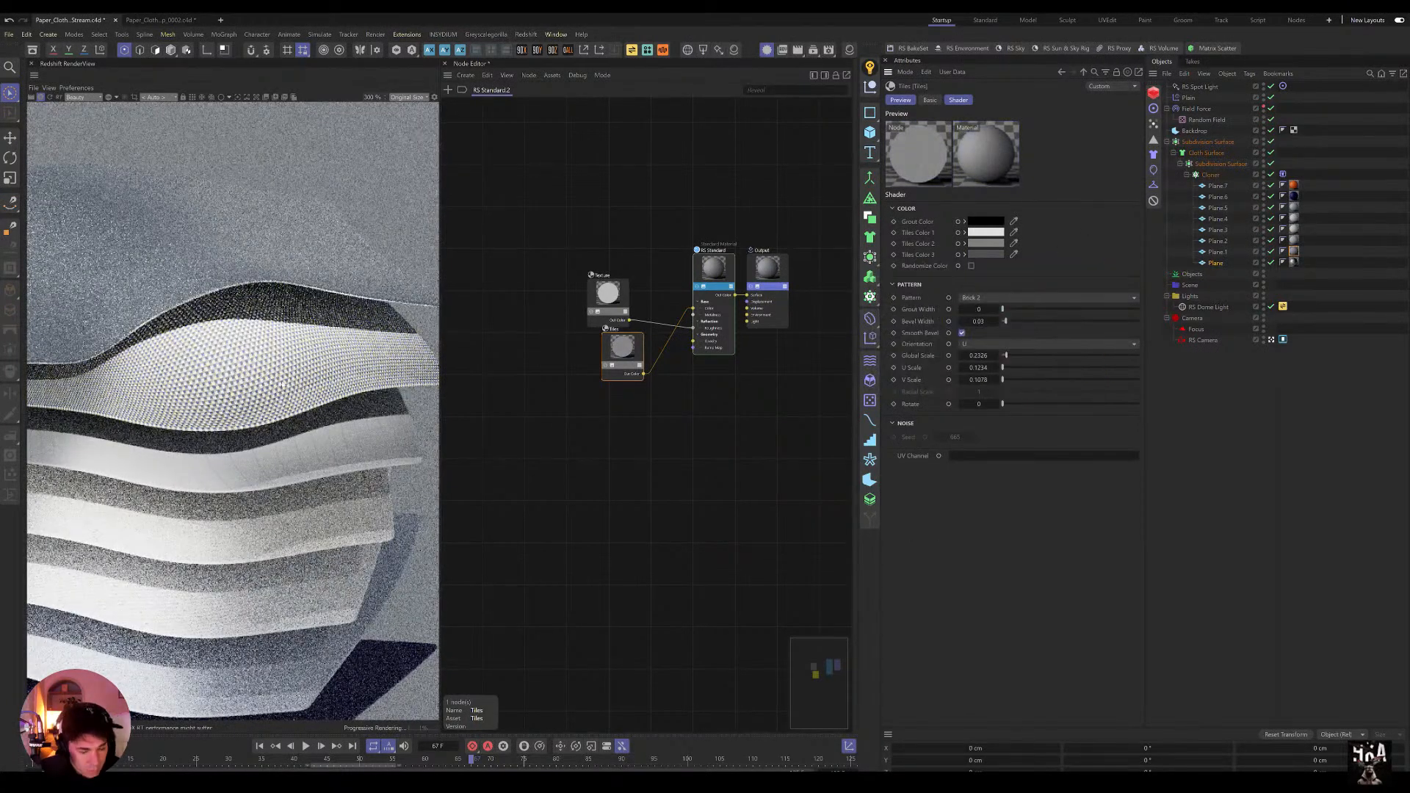
Step: Duplicate the Tiles node and connect the copy to the RS Standard's roughness in place of the Texture
scroll(281, 384, down, 4)
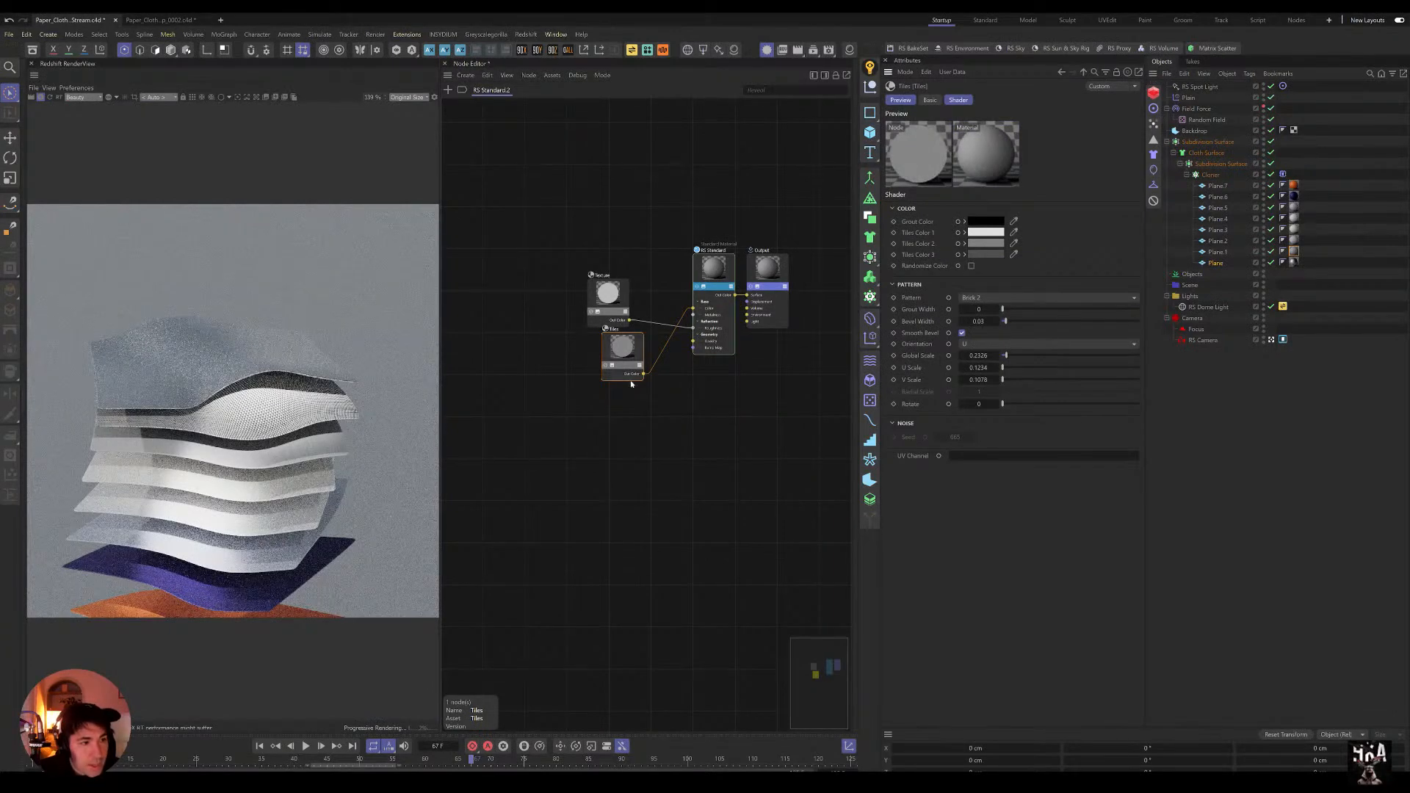
drag(613, 354, 577, 265)
drag(531, 351, 509, 316)
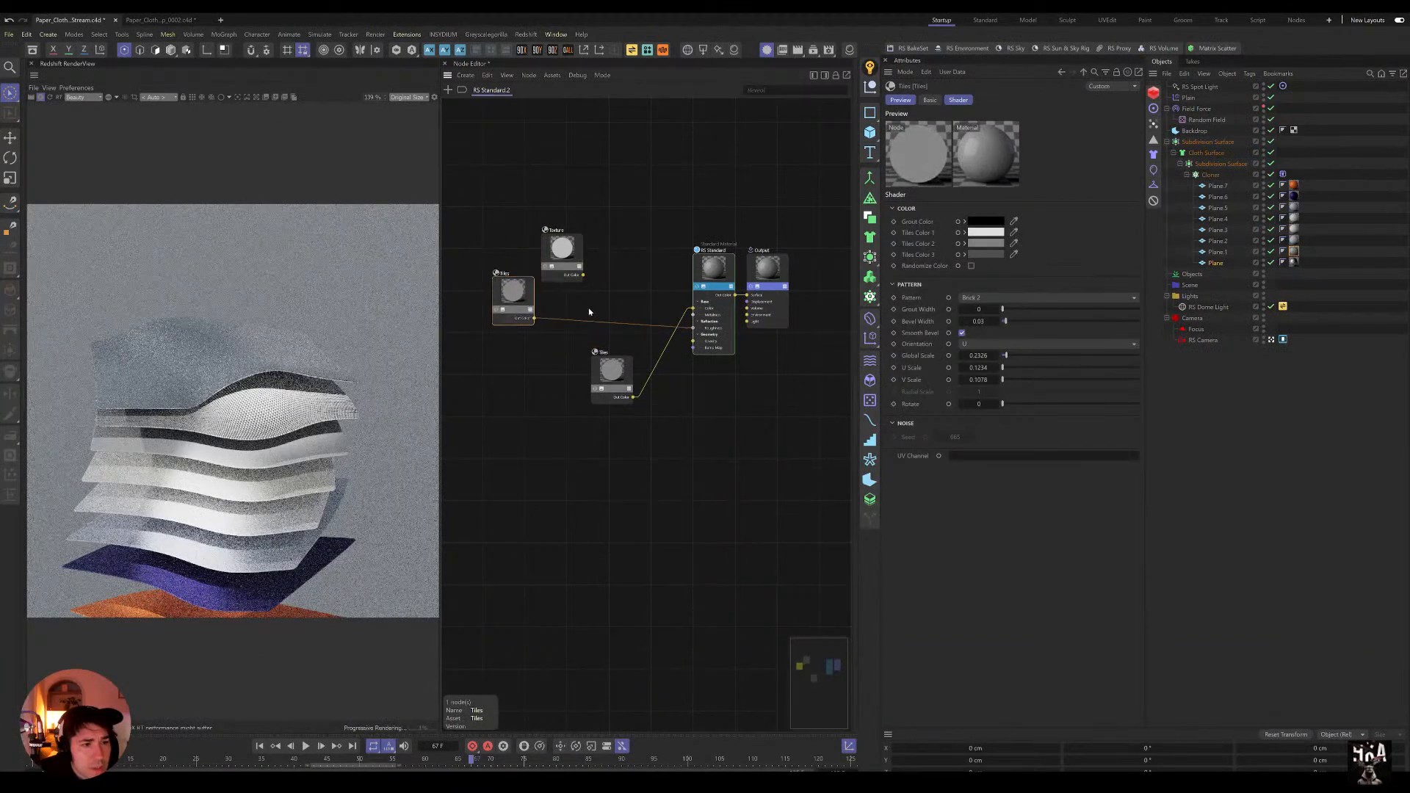
Step: Add a Bump Map node, feed it from the roughness Tiles node and connect it to the RS Standard's Bump Map input
double_click(588, 311)
text(bump)
key(Down)
key(Return)
drag(591, 298, 510, 408)
drag(534, 318, 693, 353)
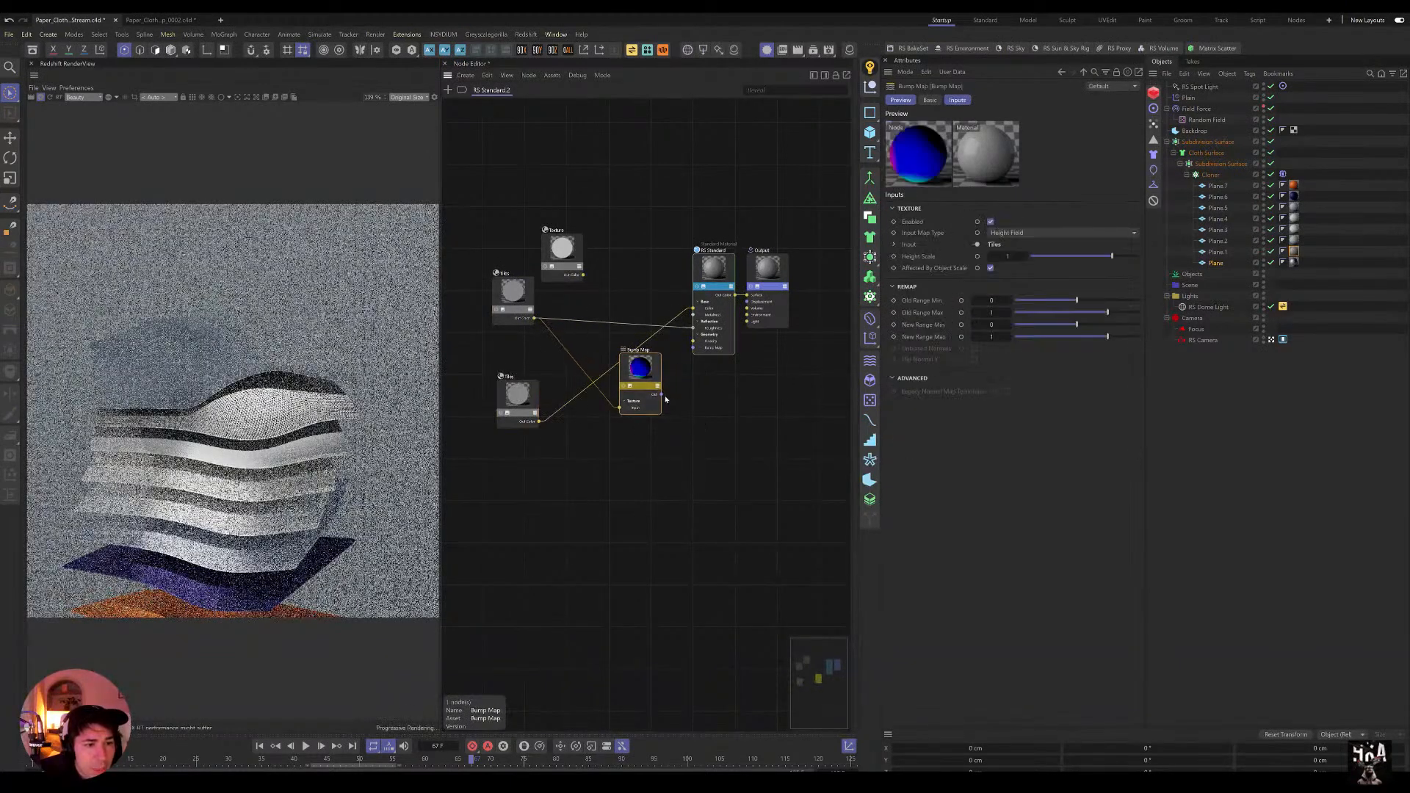
click(700, 355)
double_click(681, 362)
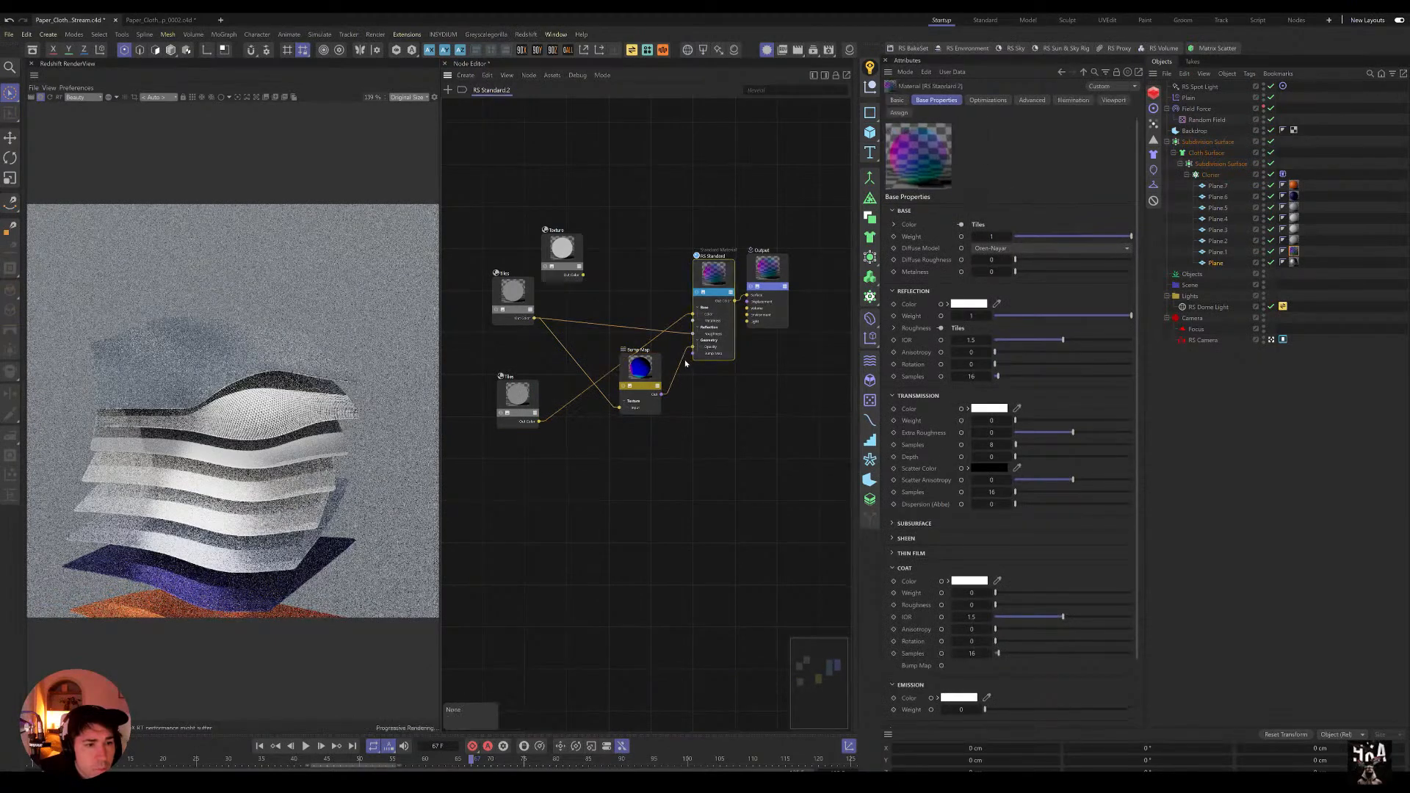
key(Escape)
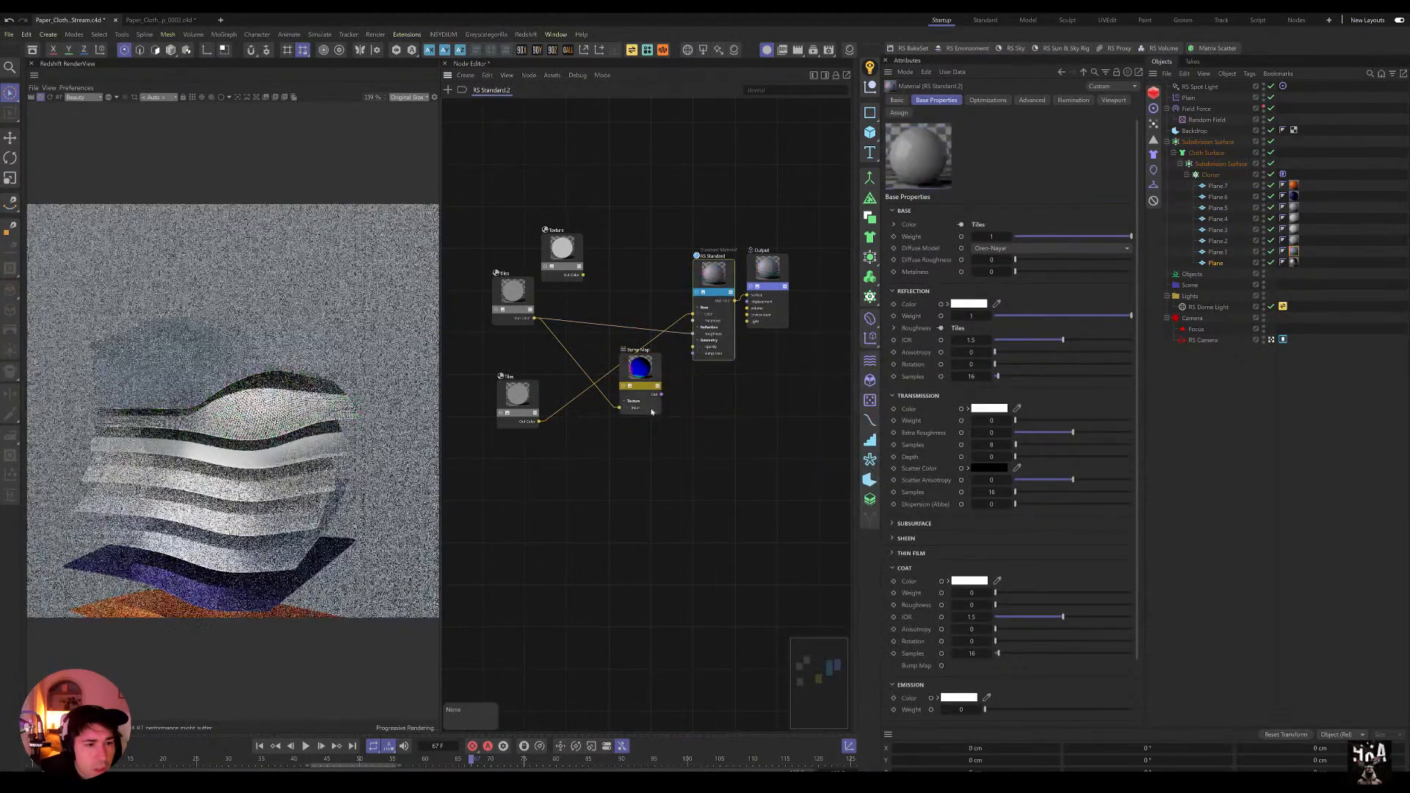
drag(698, 379, 693, 355)
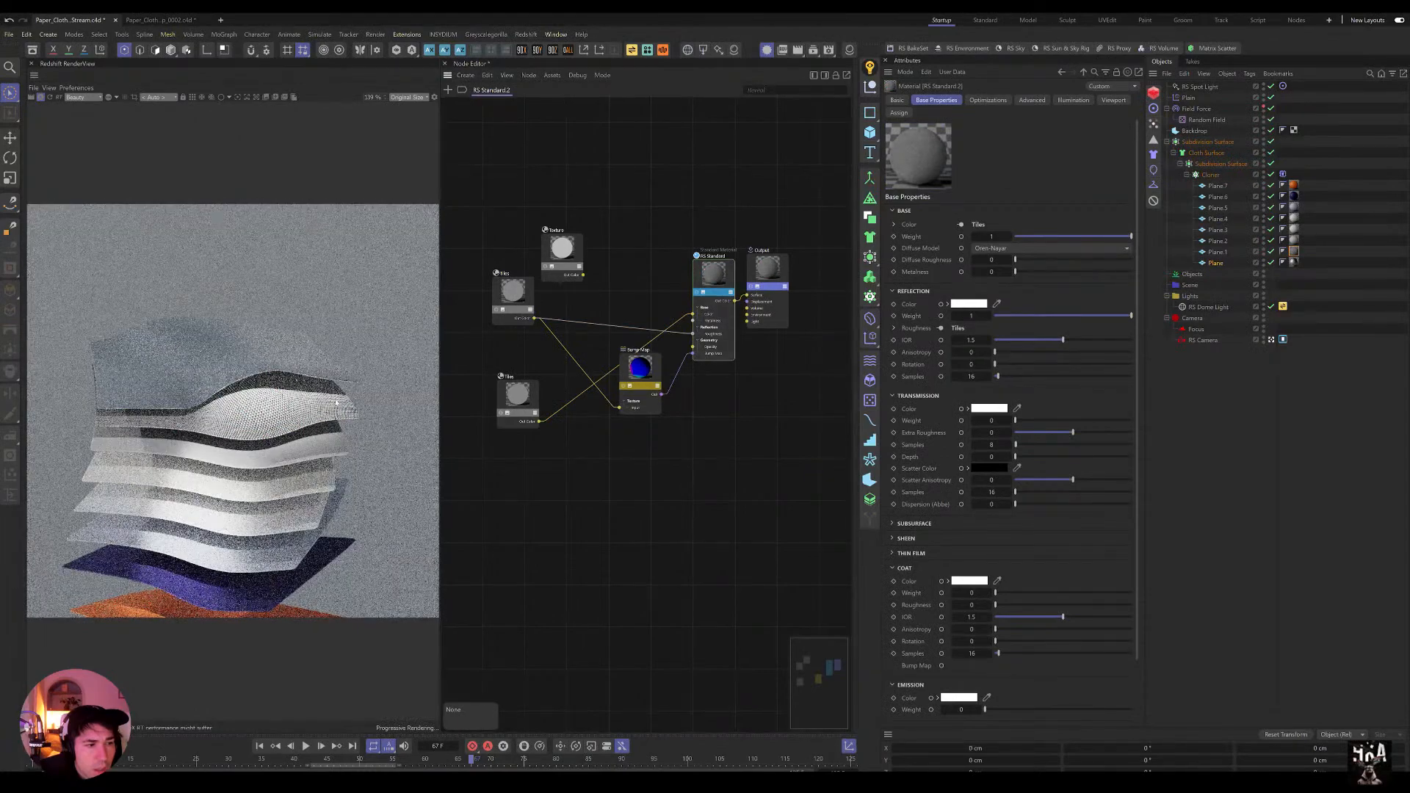
Step: Inspect the tiled cloth layer up close in the render, then play the animation from frame 0
scroll(292, 424, up, 3)
scroll(292, 424, down, 2)
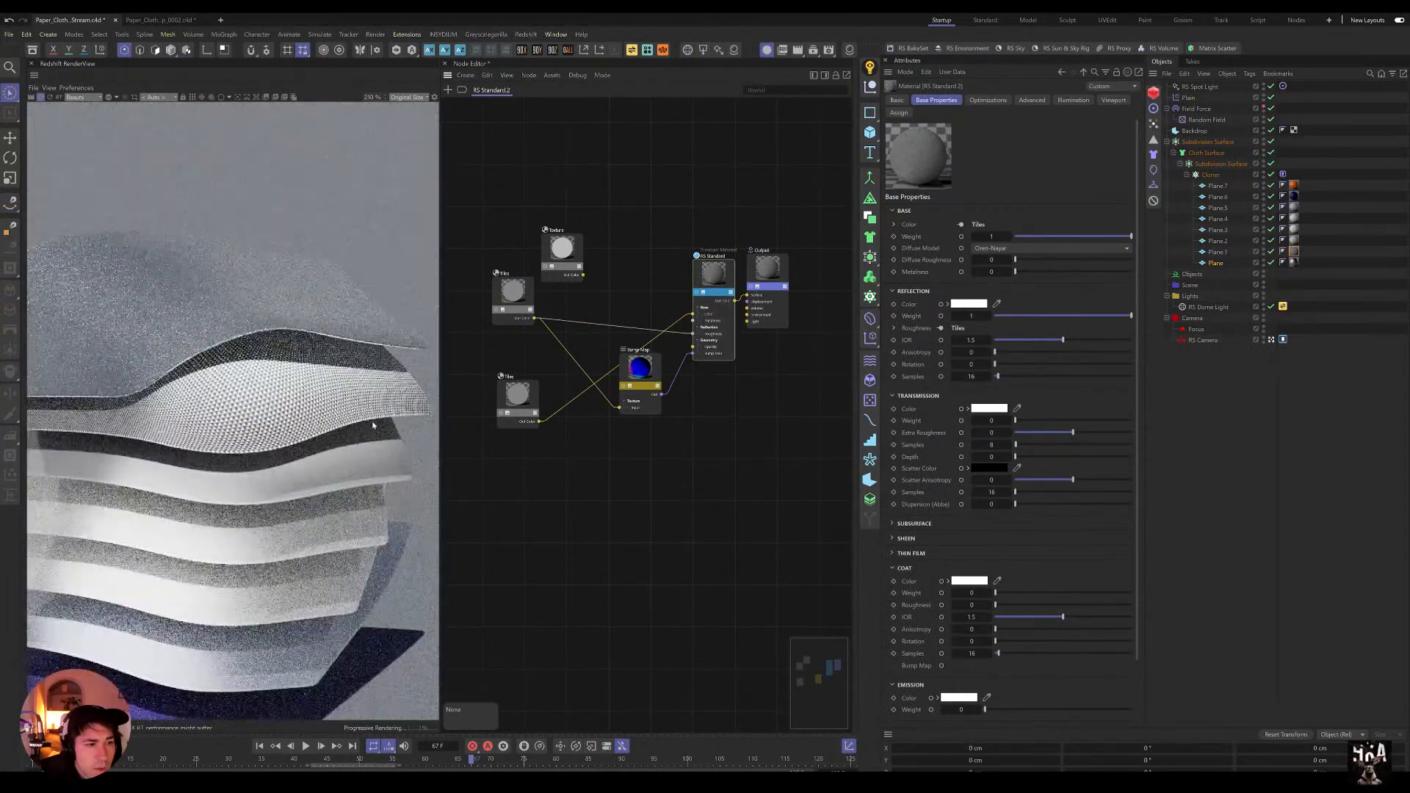
scroll(351, 351, down, 5)
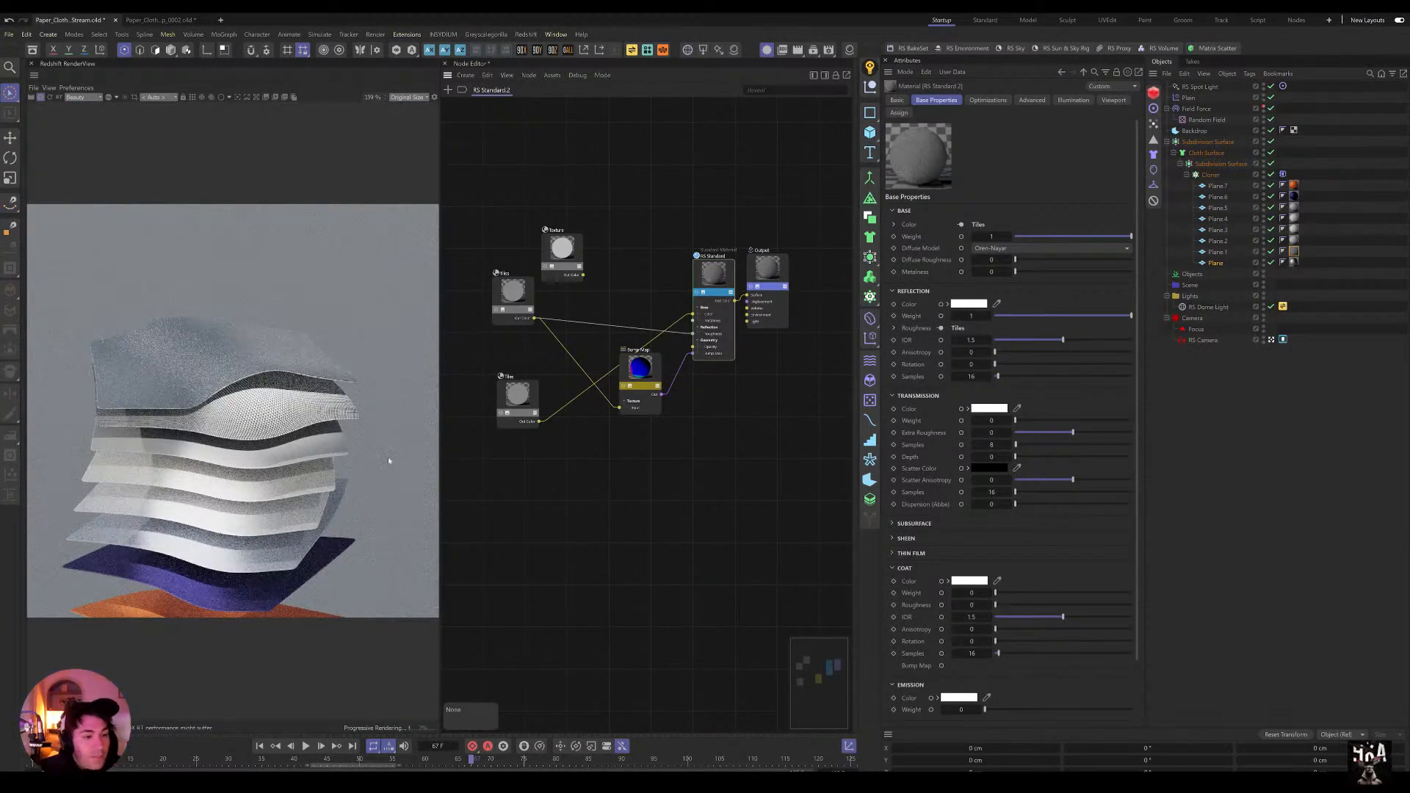
drag(475, 761, 11, 767)
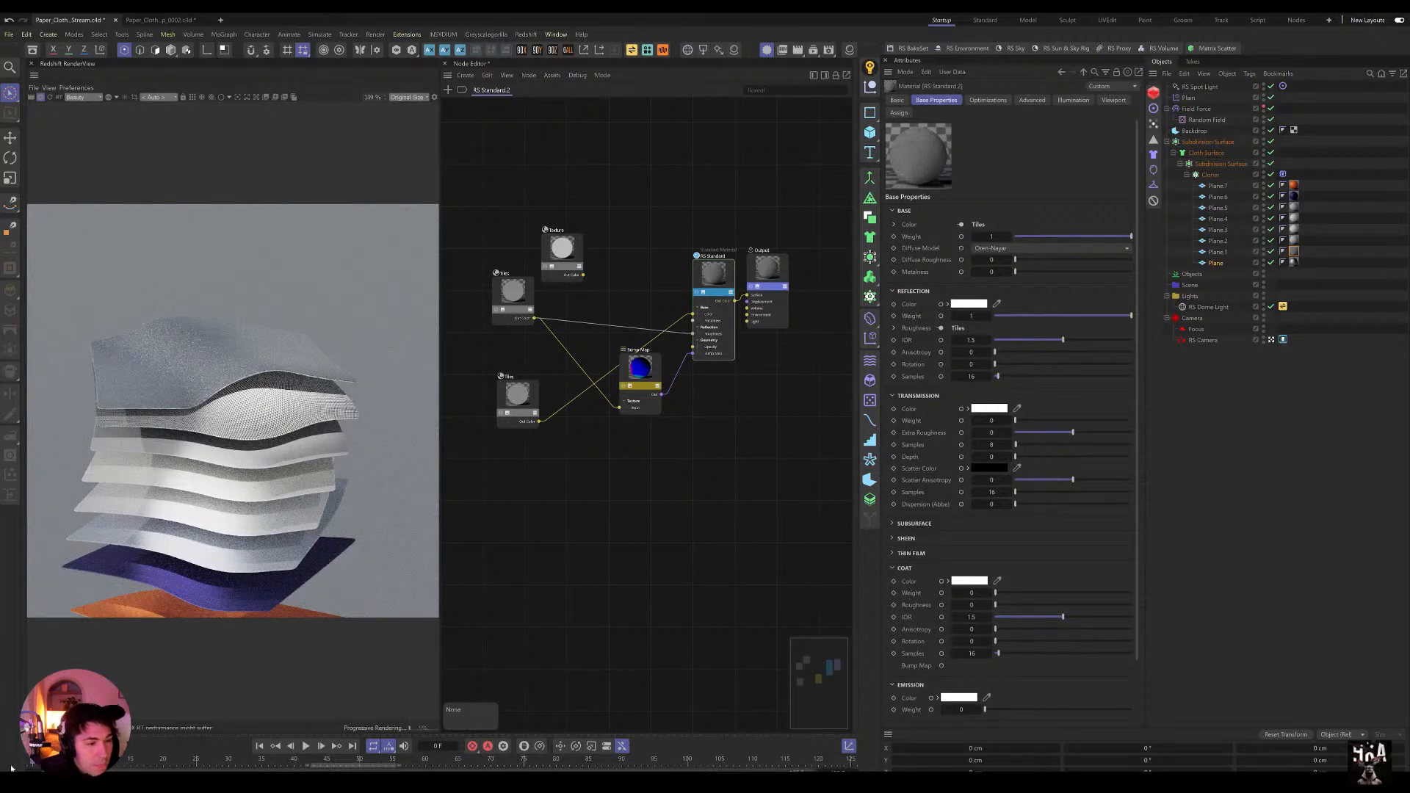
click(306, 745)
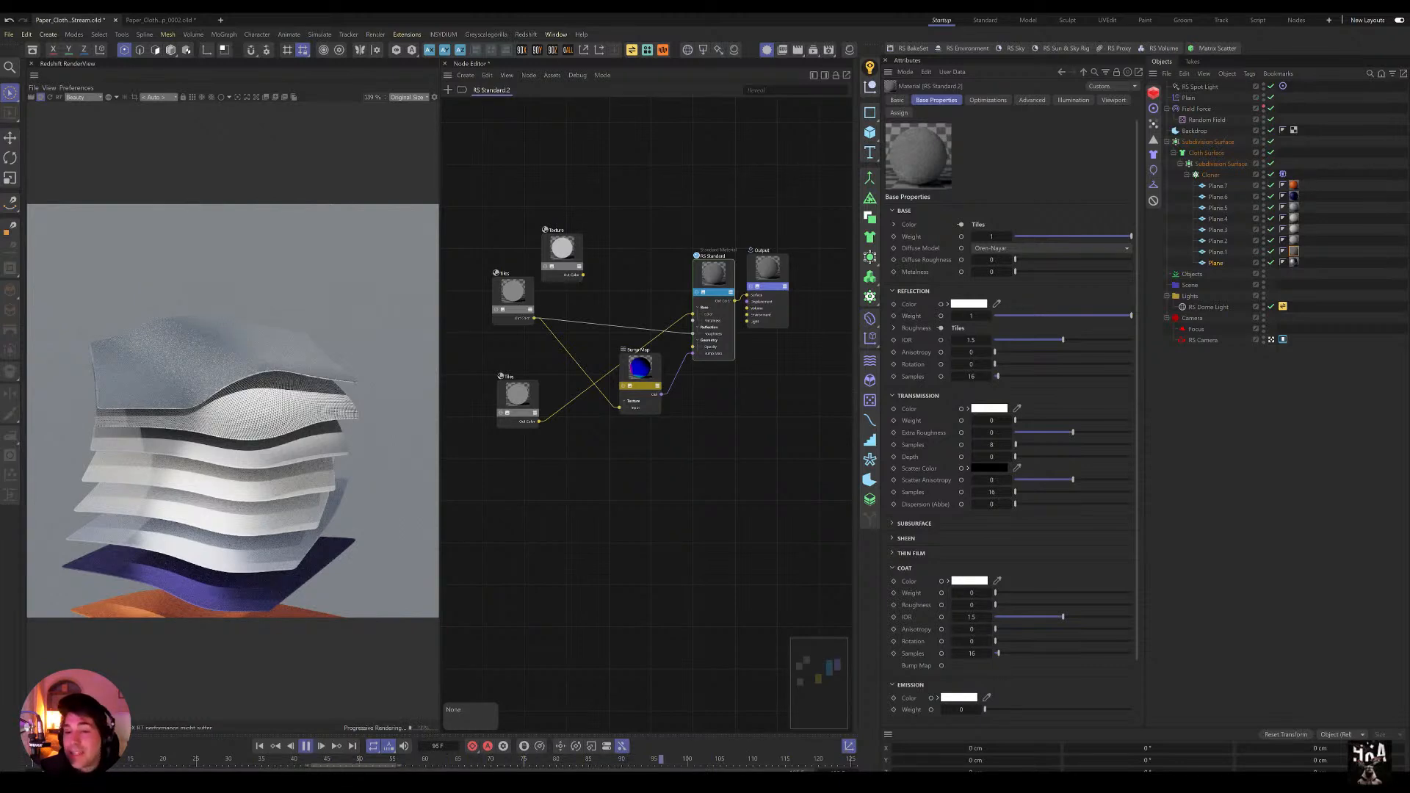
Step: Replay and scrub the cloth animation from the start, then leave the timeline at frame 64
click(304, 746)
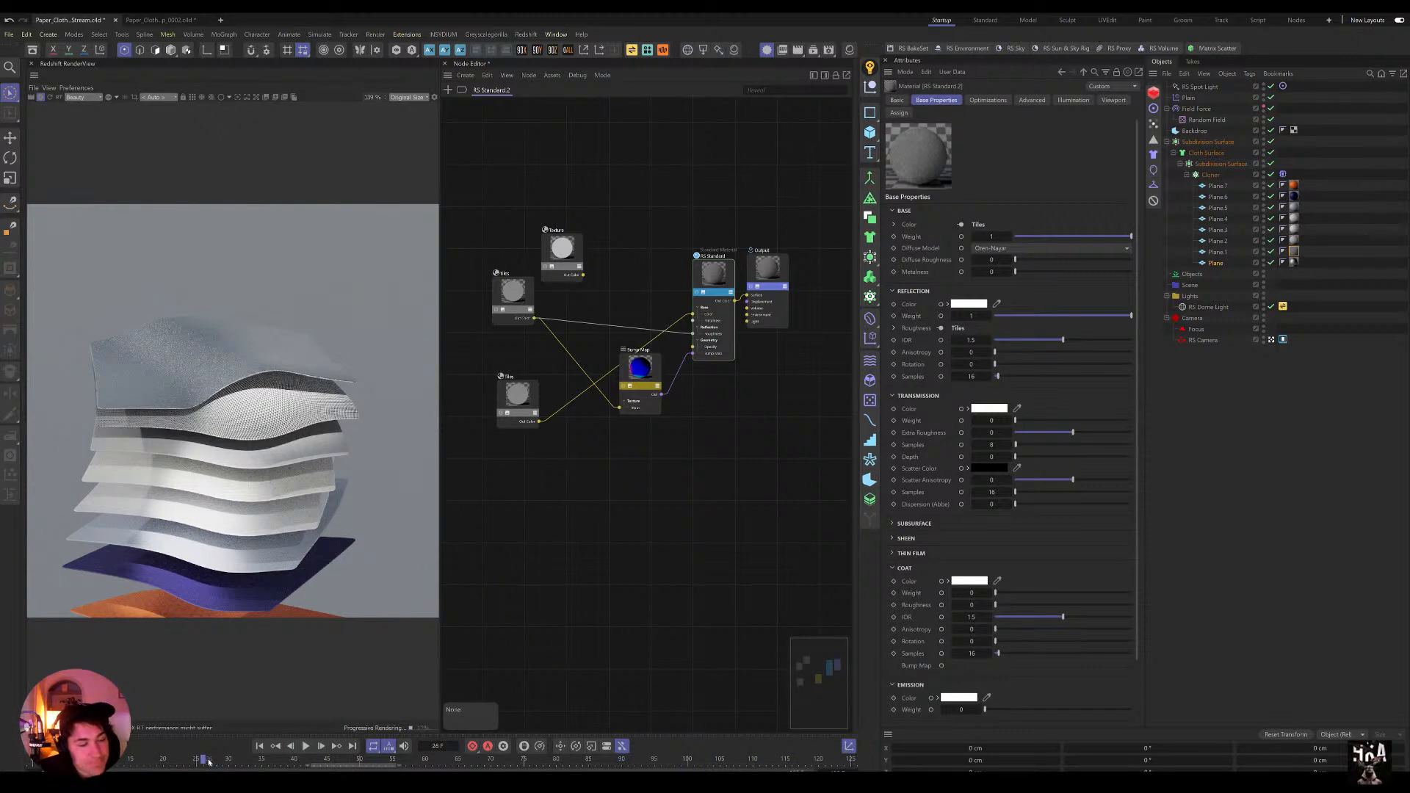
drag(208, 761, 249, 761)
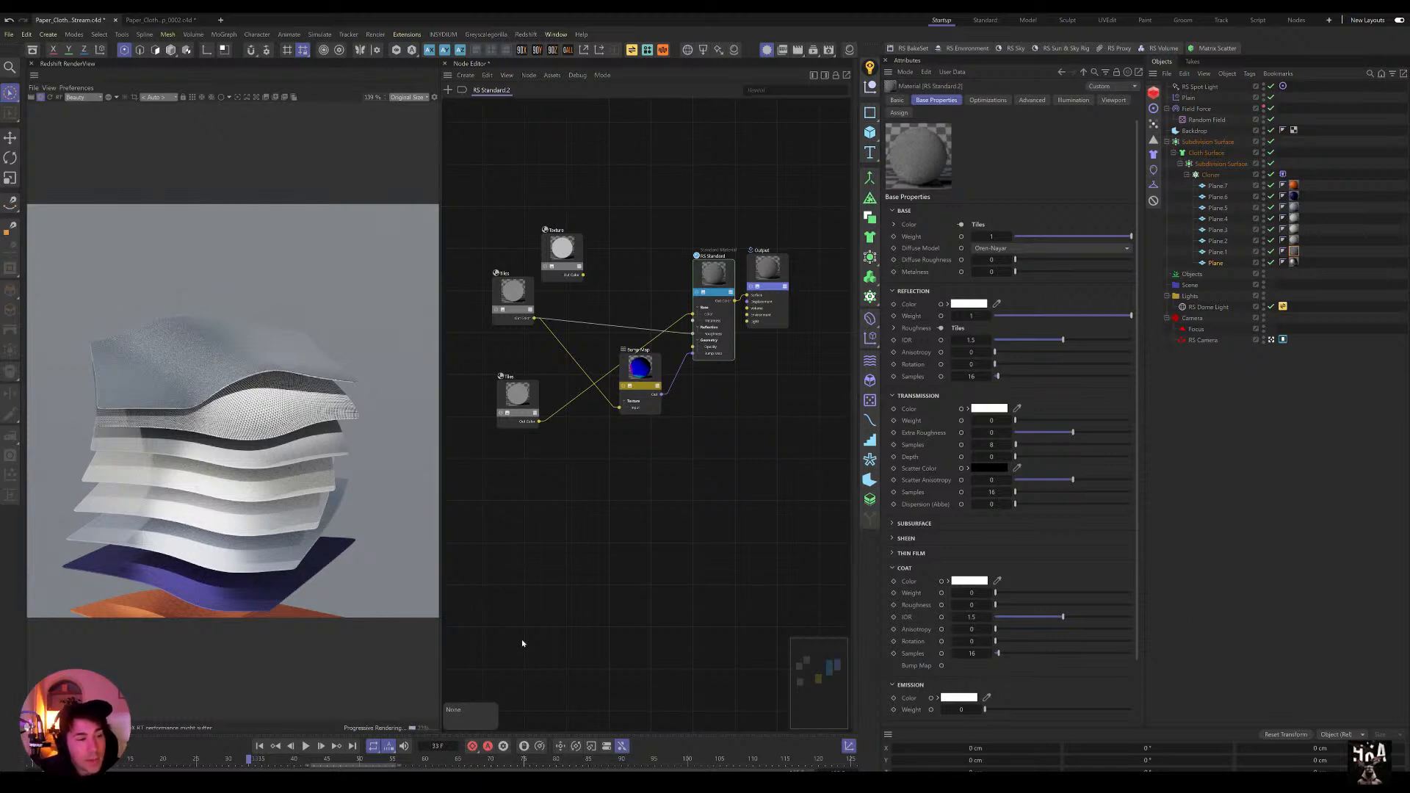
drag(261, 761, 32, 762)
click(305, 746)
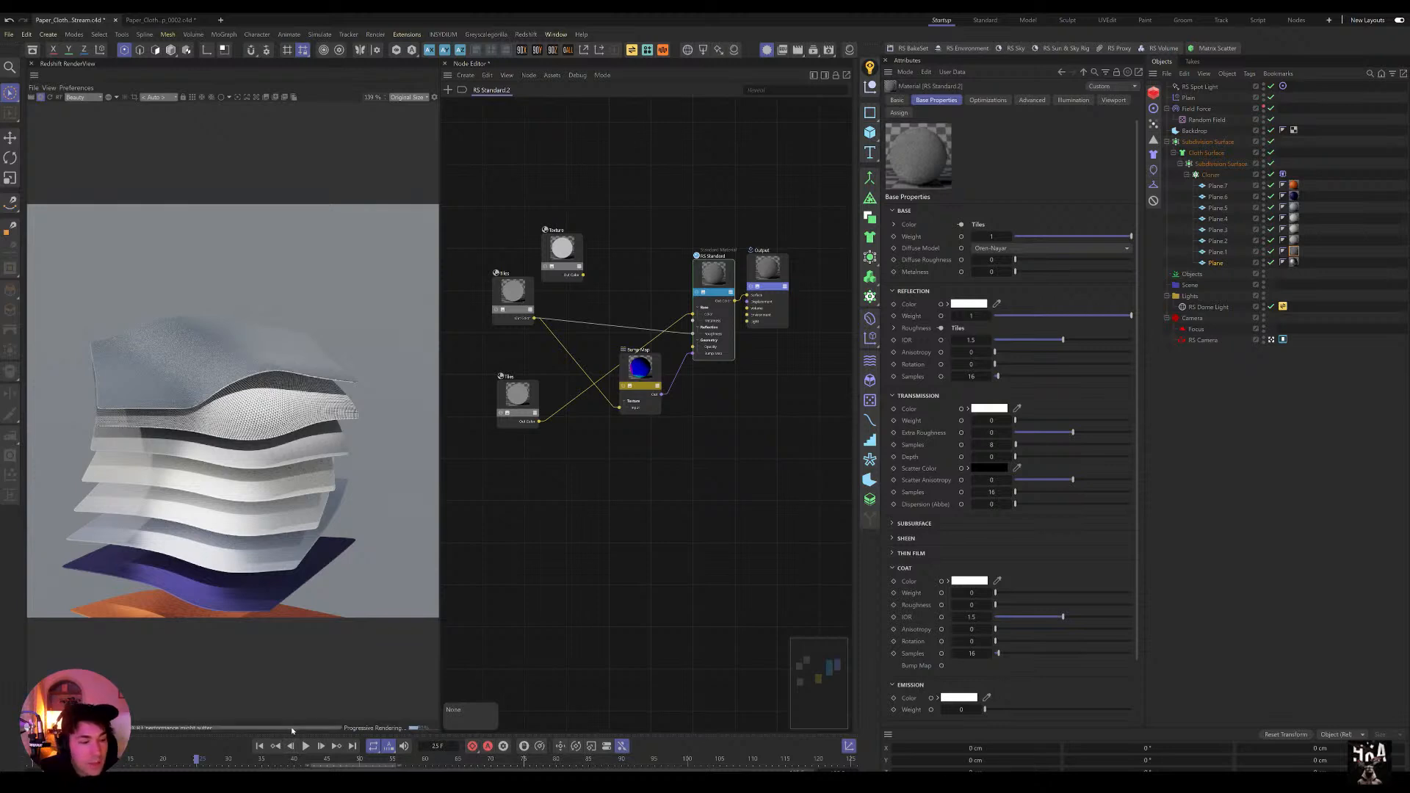
drag(251, 758, 12, 758)
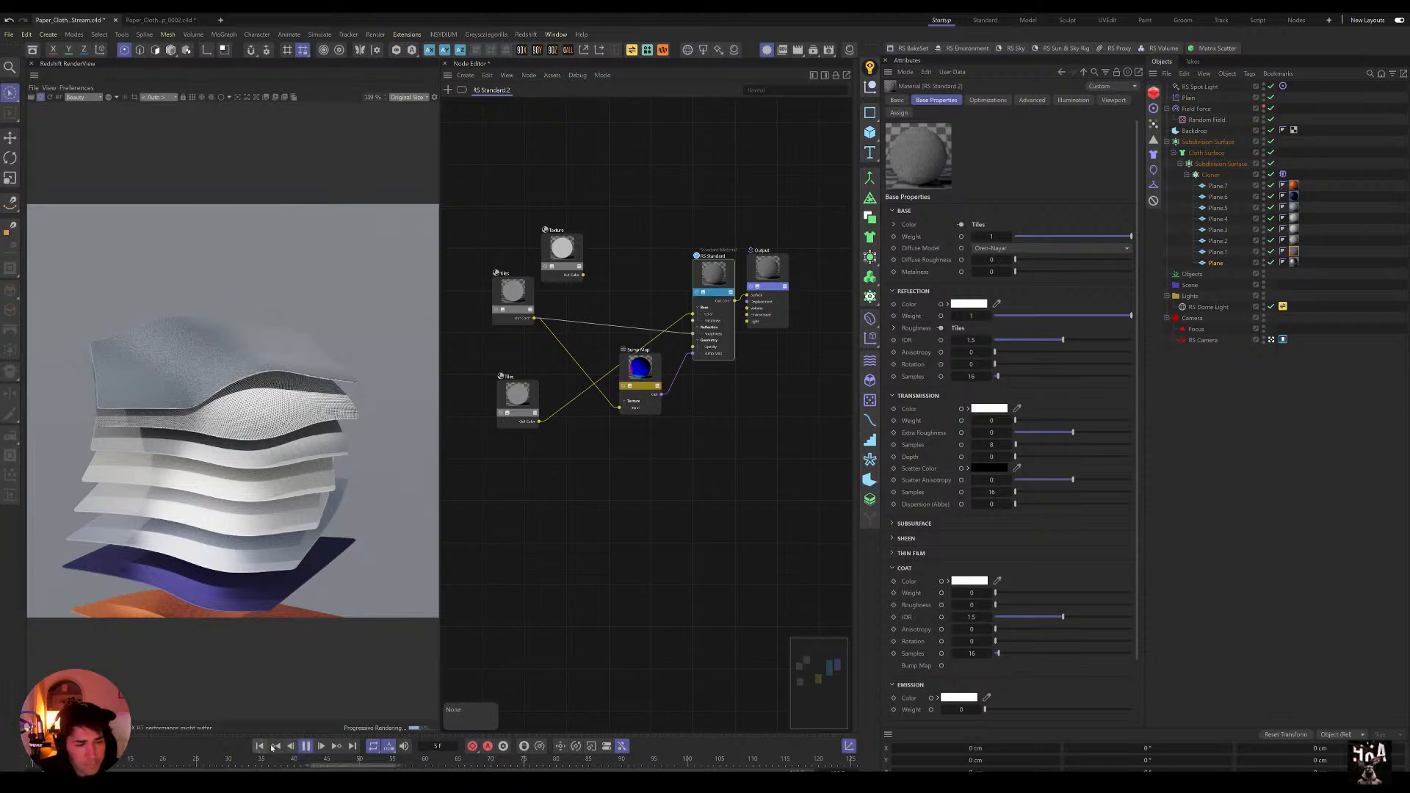
click(305, 746)
click(407, 762)
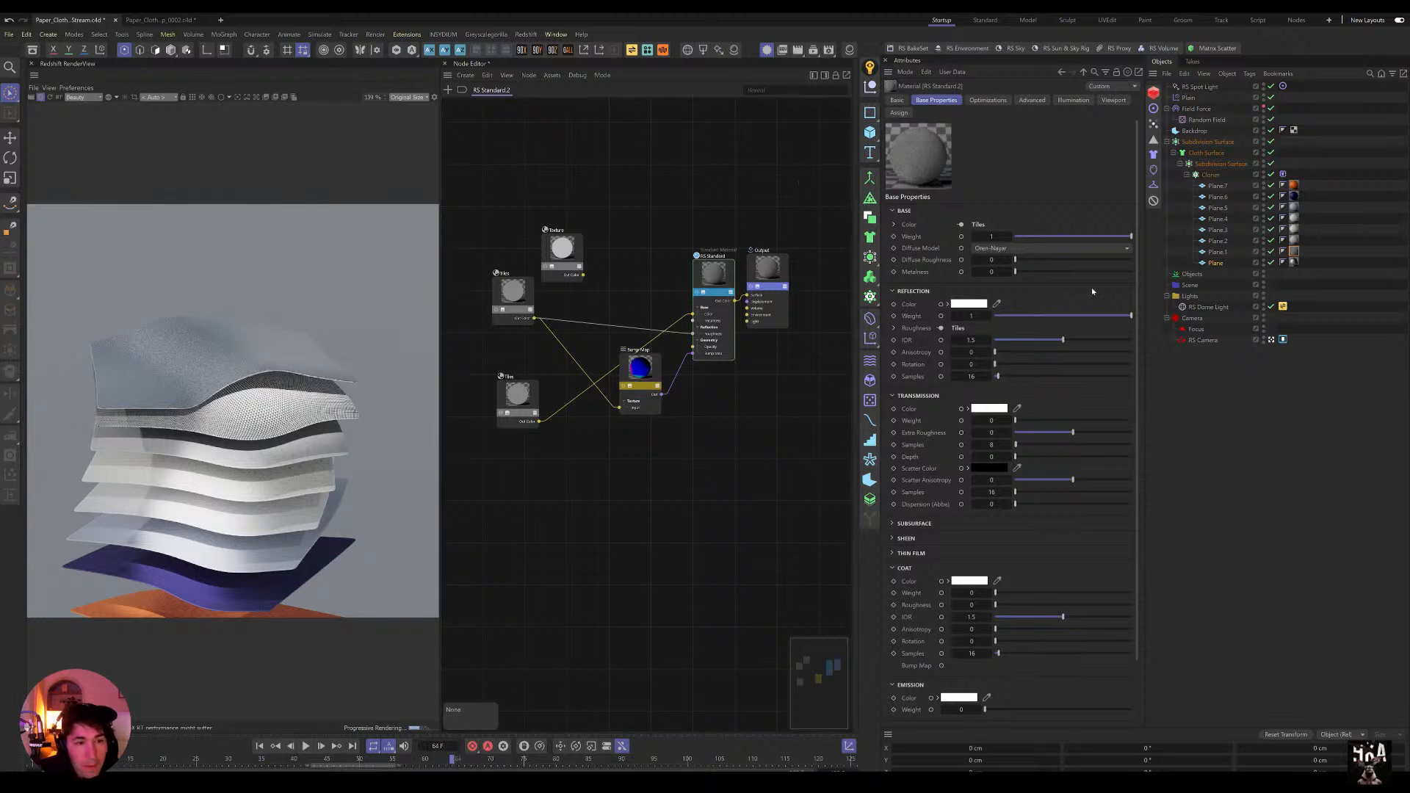
Step: Try a saturated blue (RGB 0, 87, 158) as Tiles Color 3 of the Tiles node that feeds the roughness
click(513, 293)
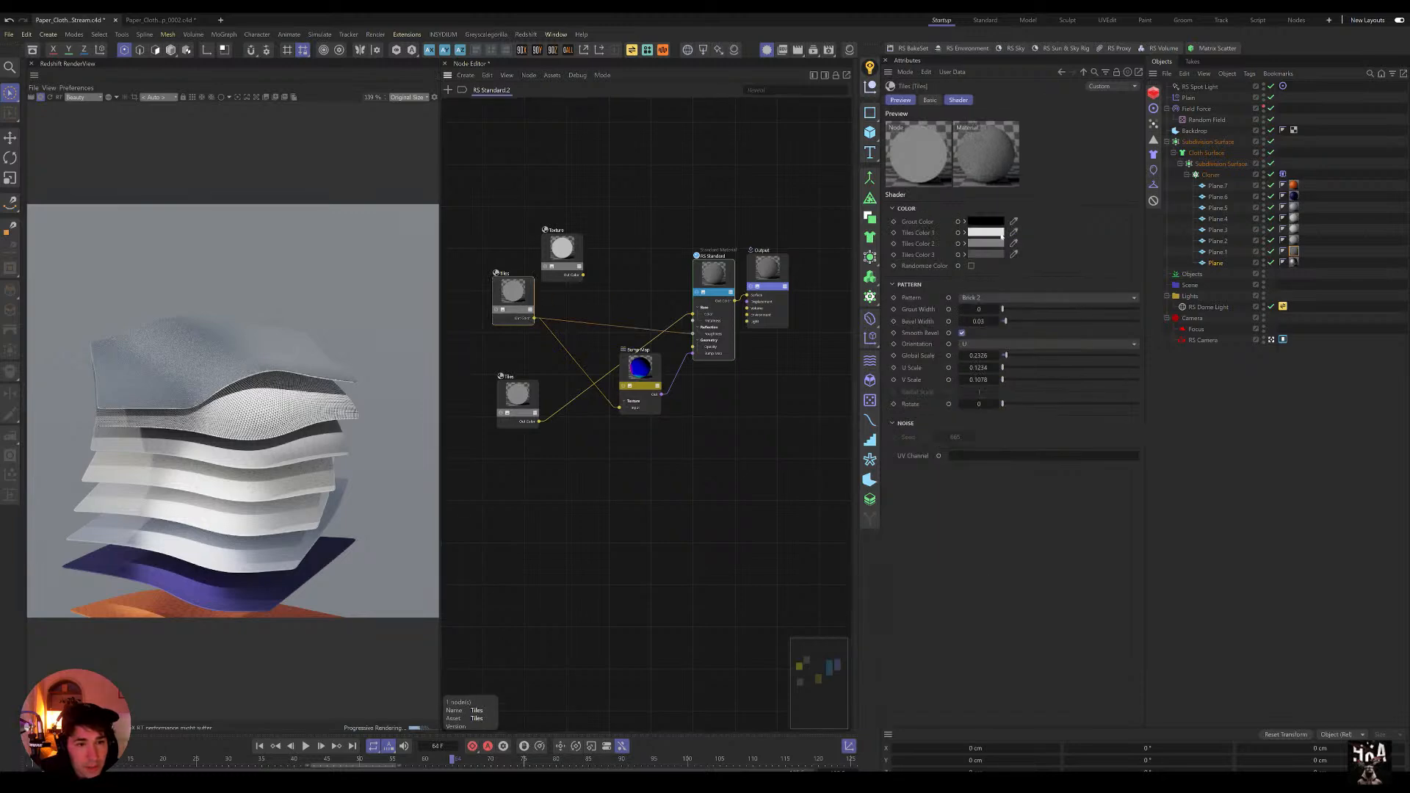
click(990, 255)
drag(1010, 356, 1058, 356)
click(938, 358)
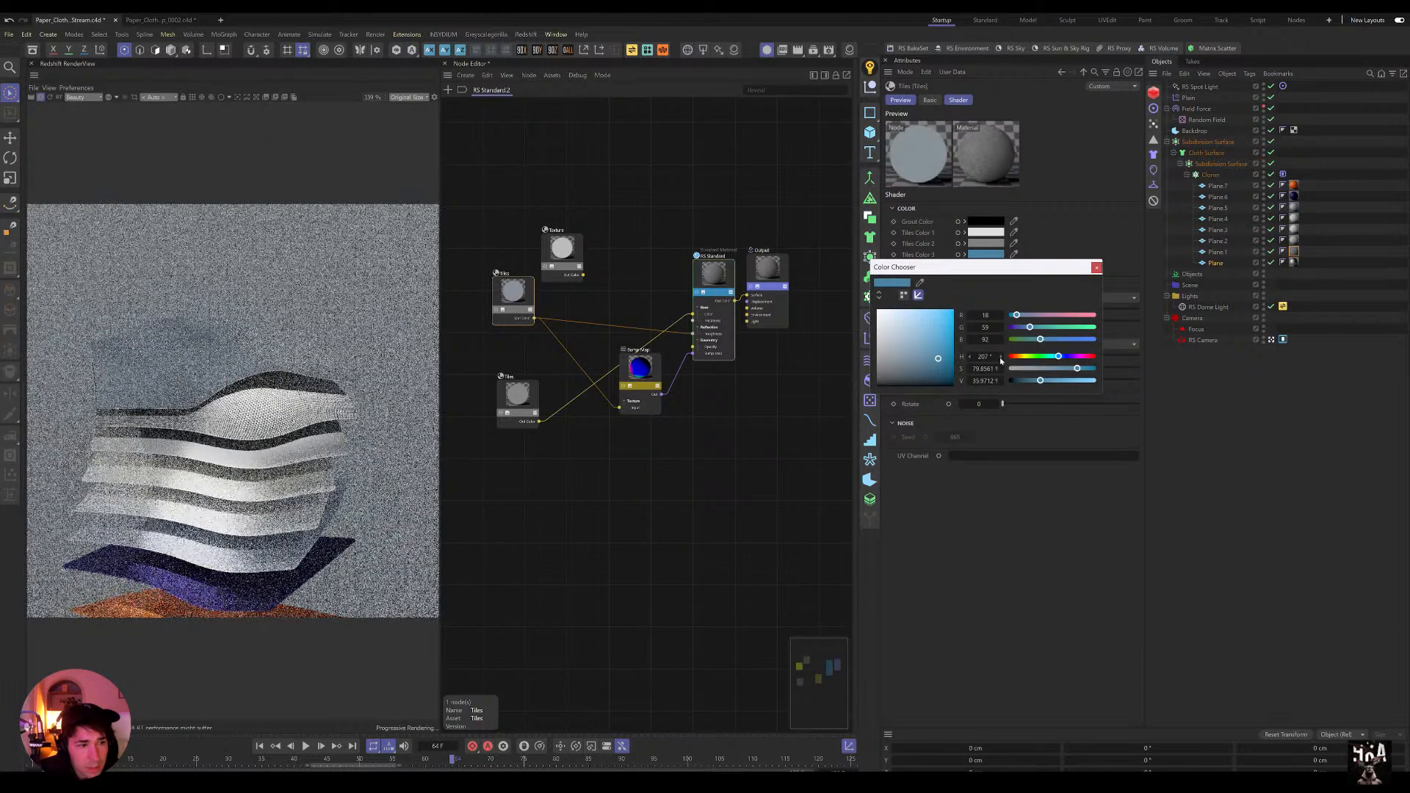
drag(937, 342, 953, 339)
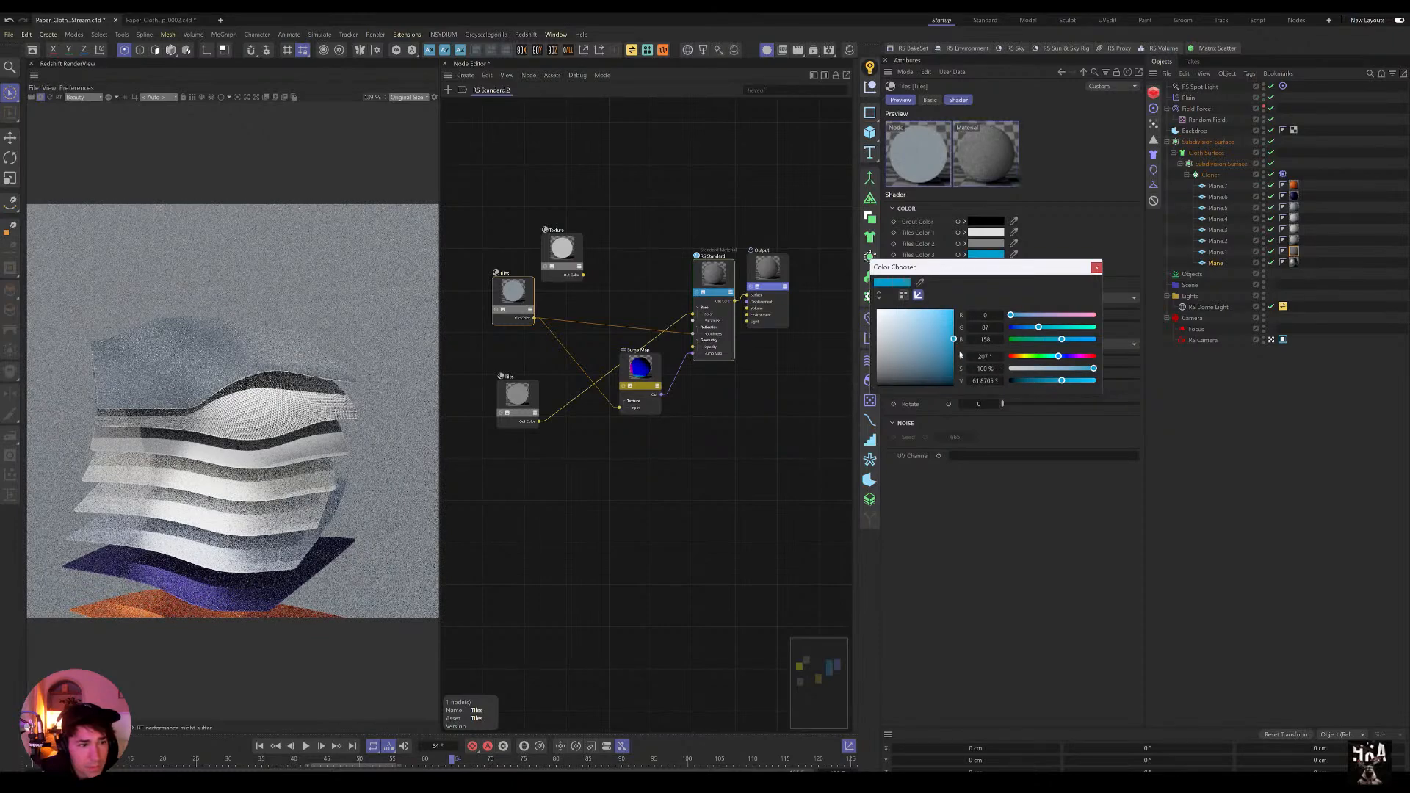
click(1096, 267)
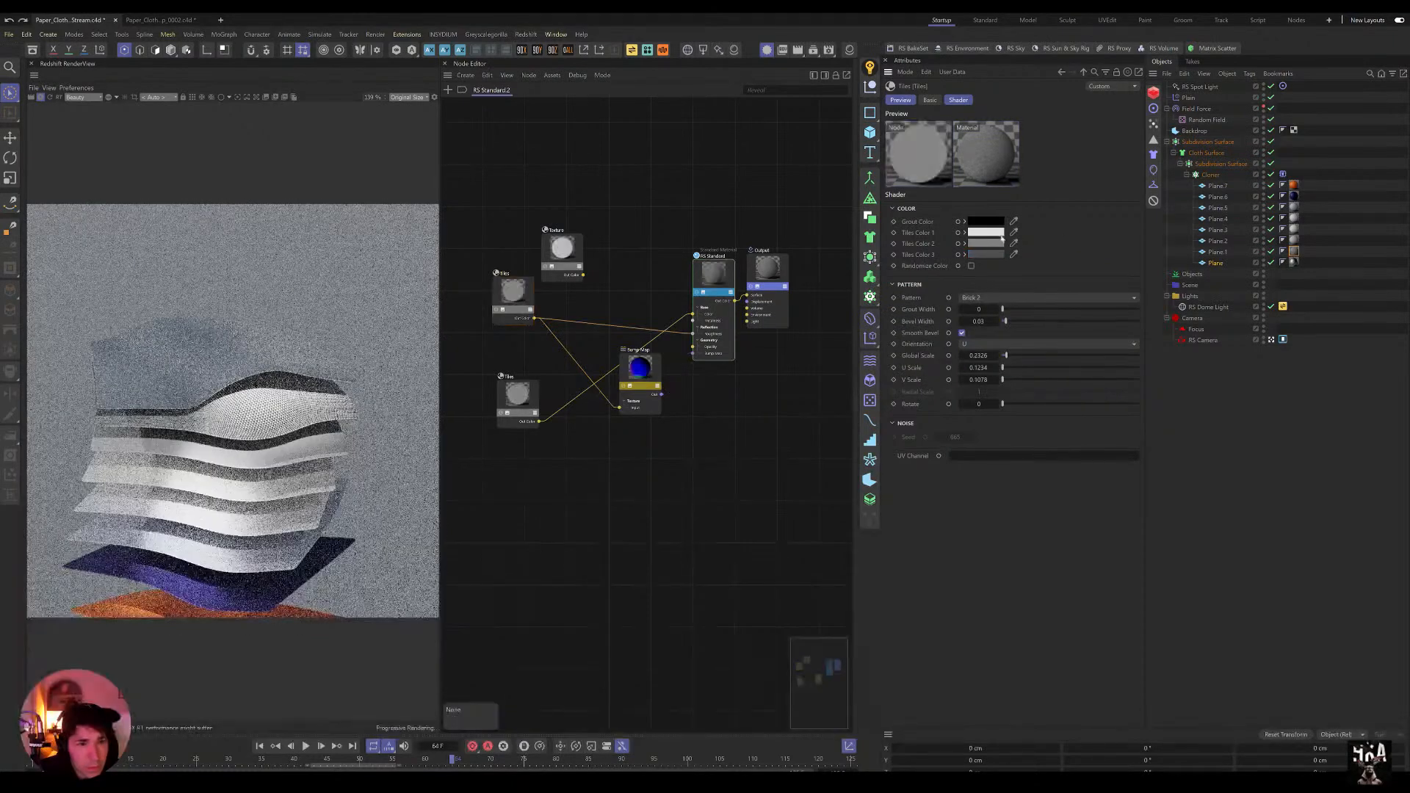
Step: Set Tiles Color 3 of the roughness Tiles node to a fully saturated blue, RGB 0, 65, 187
click(985, 232)
click(1097, 244)
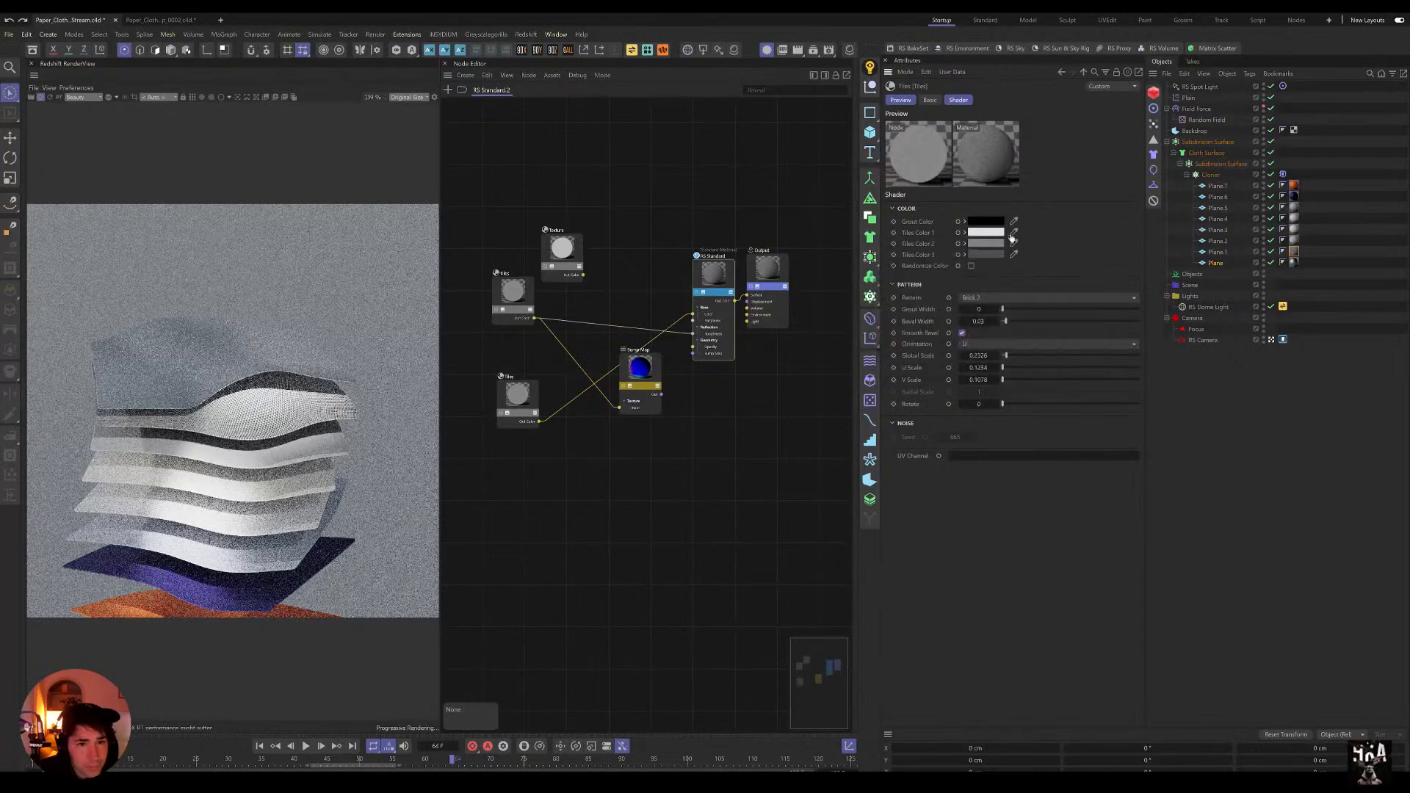
click(985, 254)
click(1060, 356)
drag(928, 344, 953, 330)
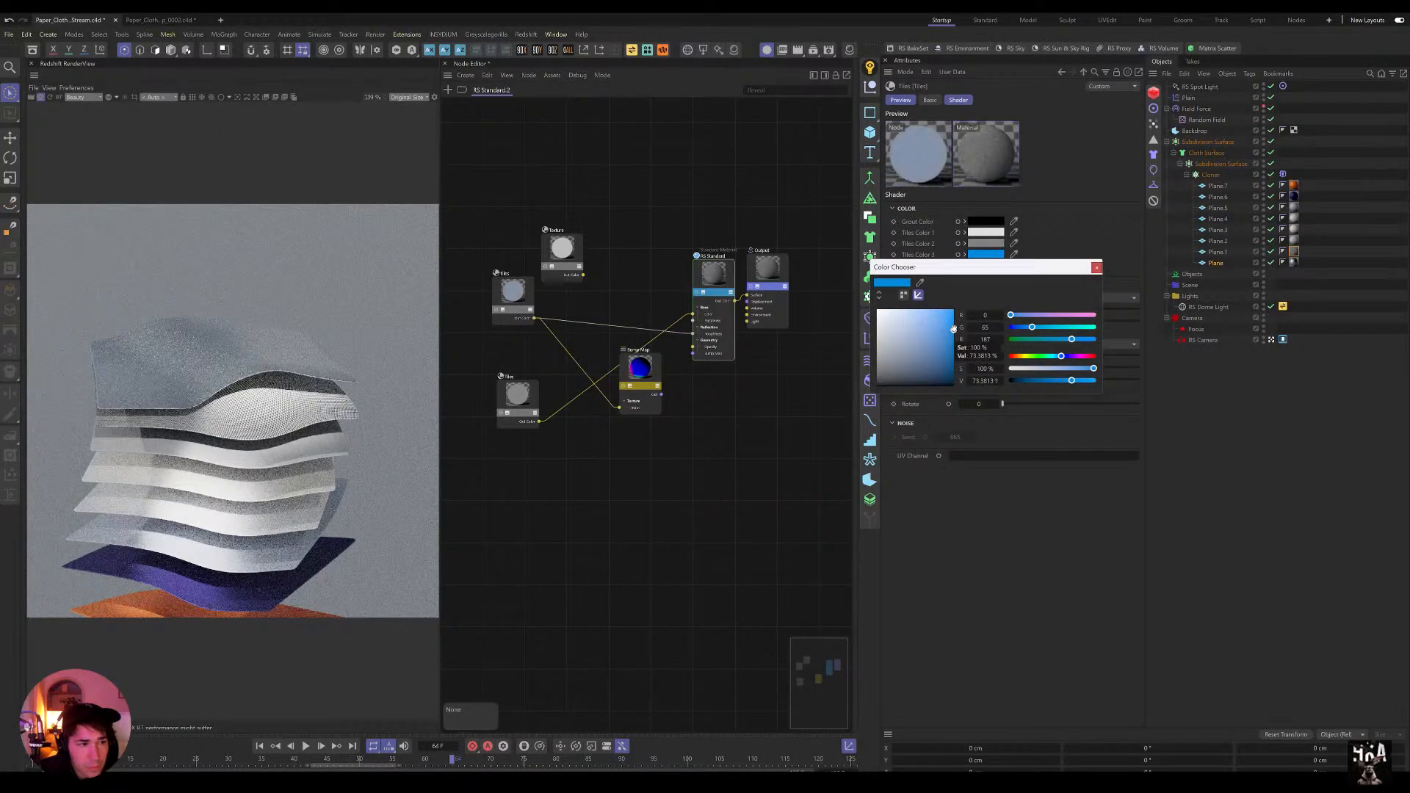
click(50, 98)
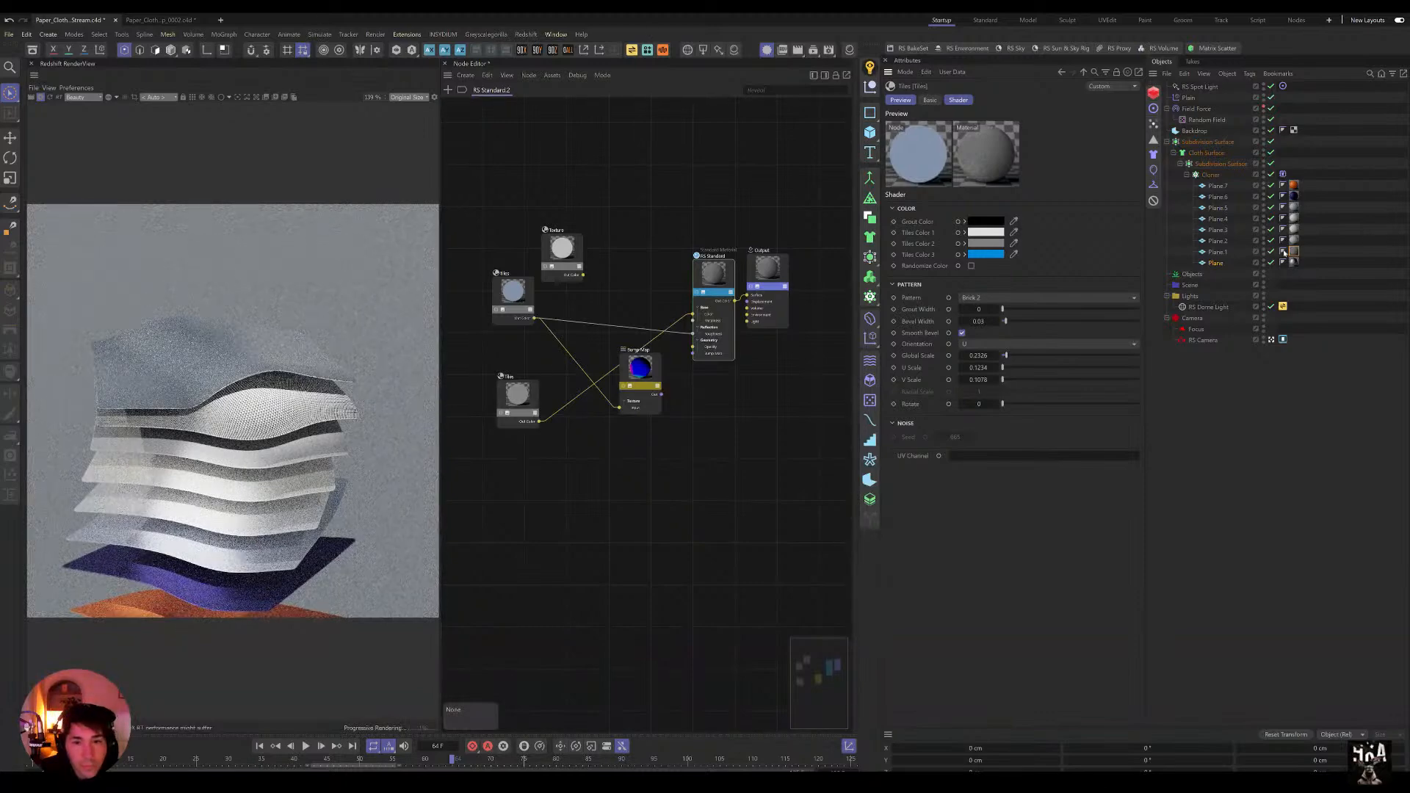
Step: Assign the dark blue Plastic Plain Organic Scrape material to Plane.2 and the orange plastic material to Plane.3
click(1295, 229)
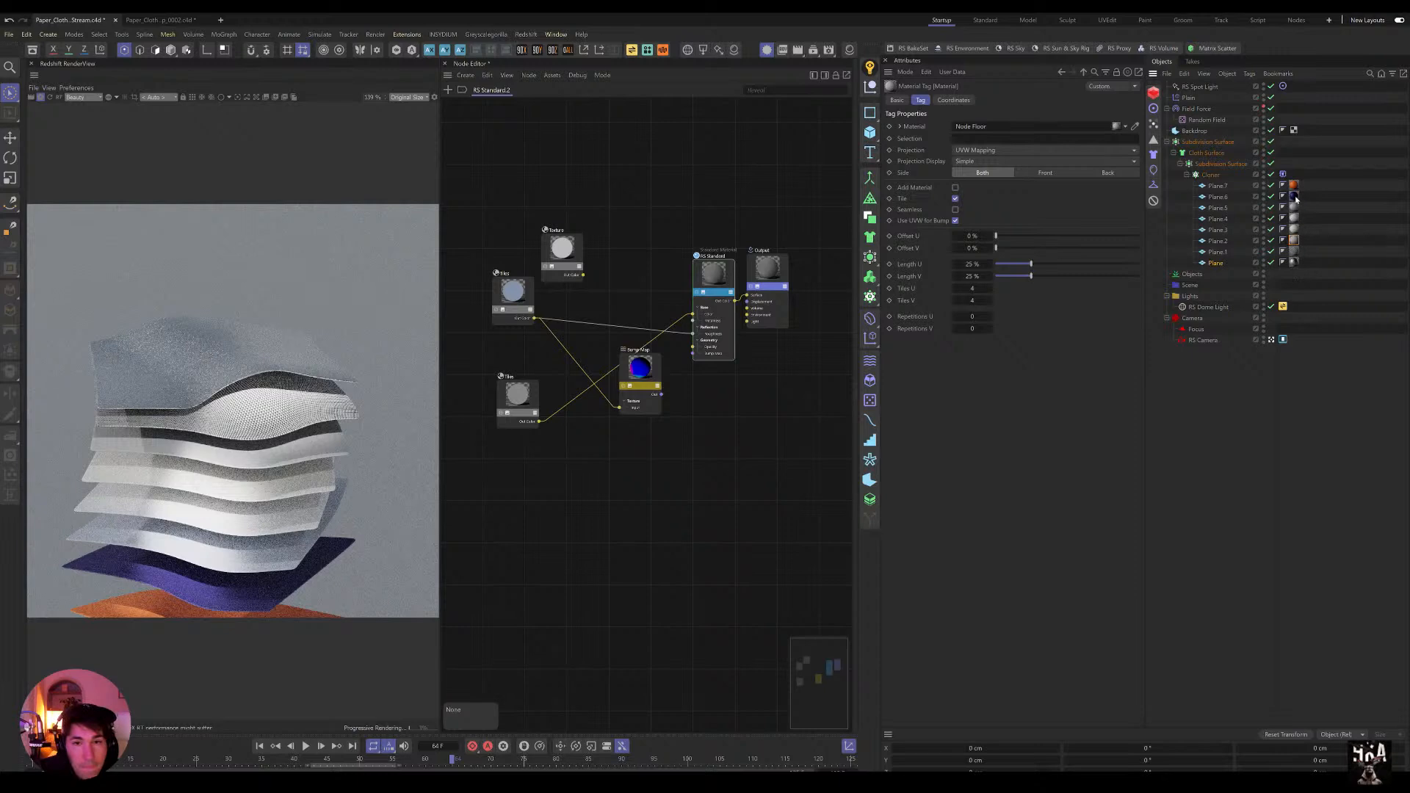
click(848, 51)
scroll(800, 367, down, 3)
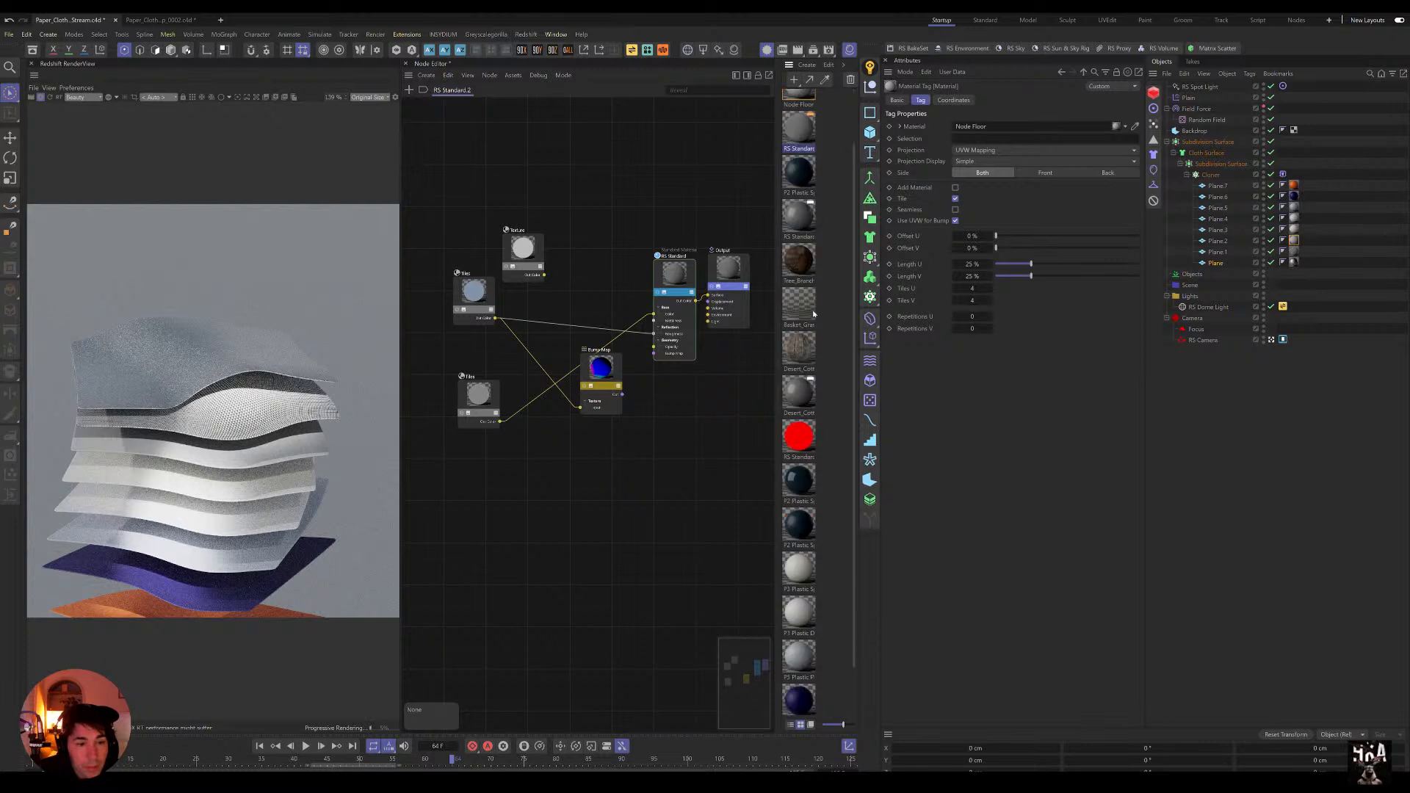
drag(1337, 252, 1295, 243)
click(1294, 197)
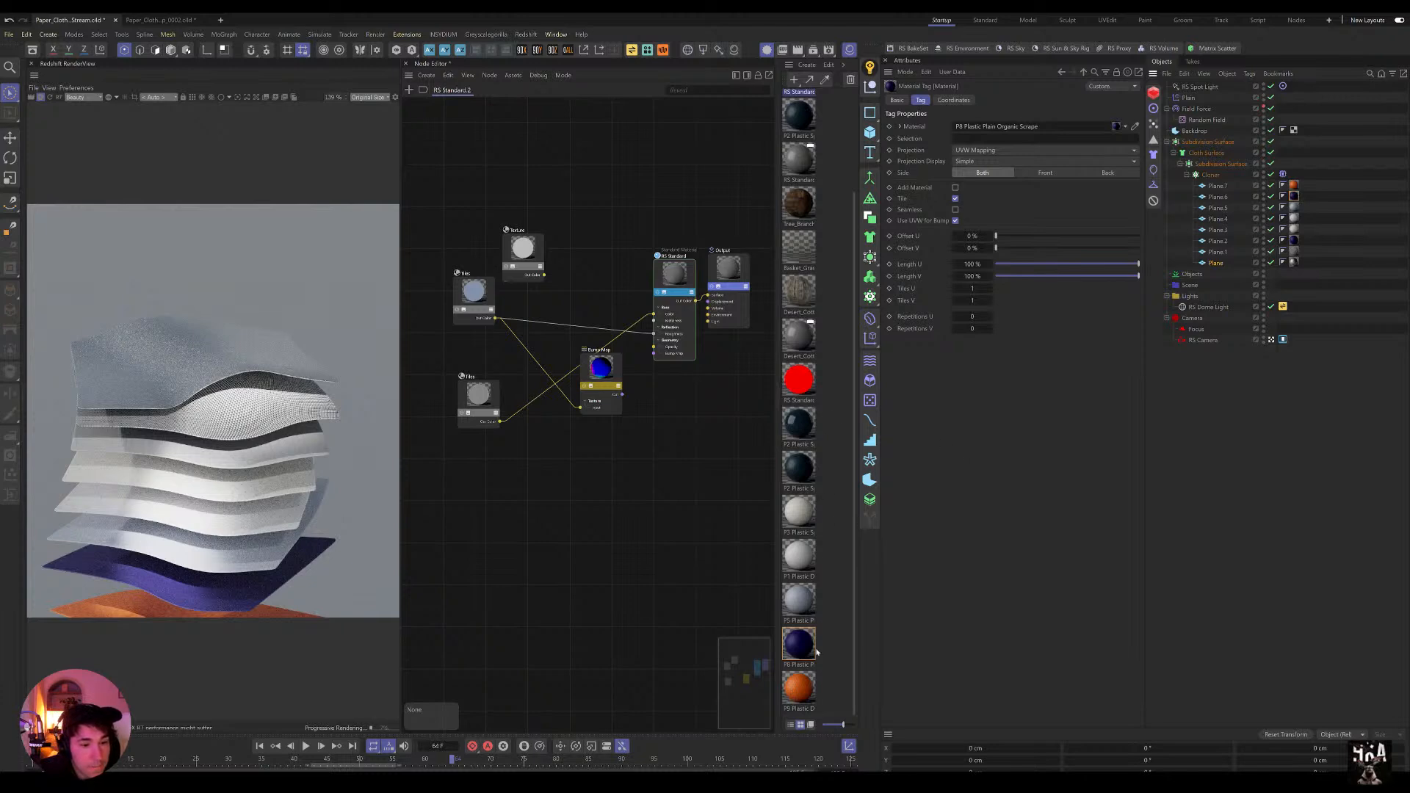
drag(1298, 295, 1293, 230)
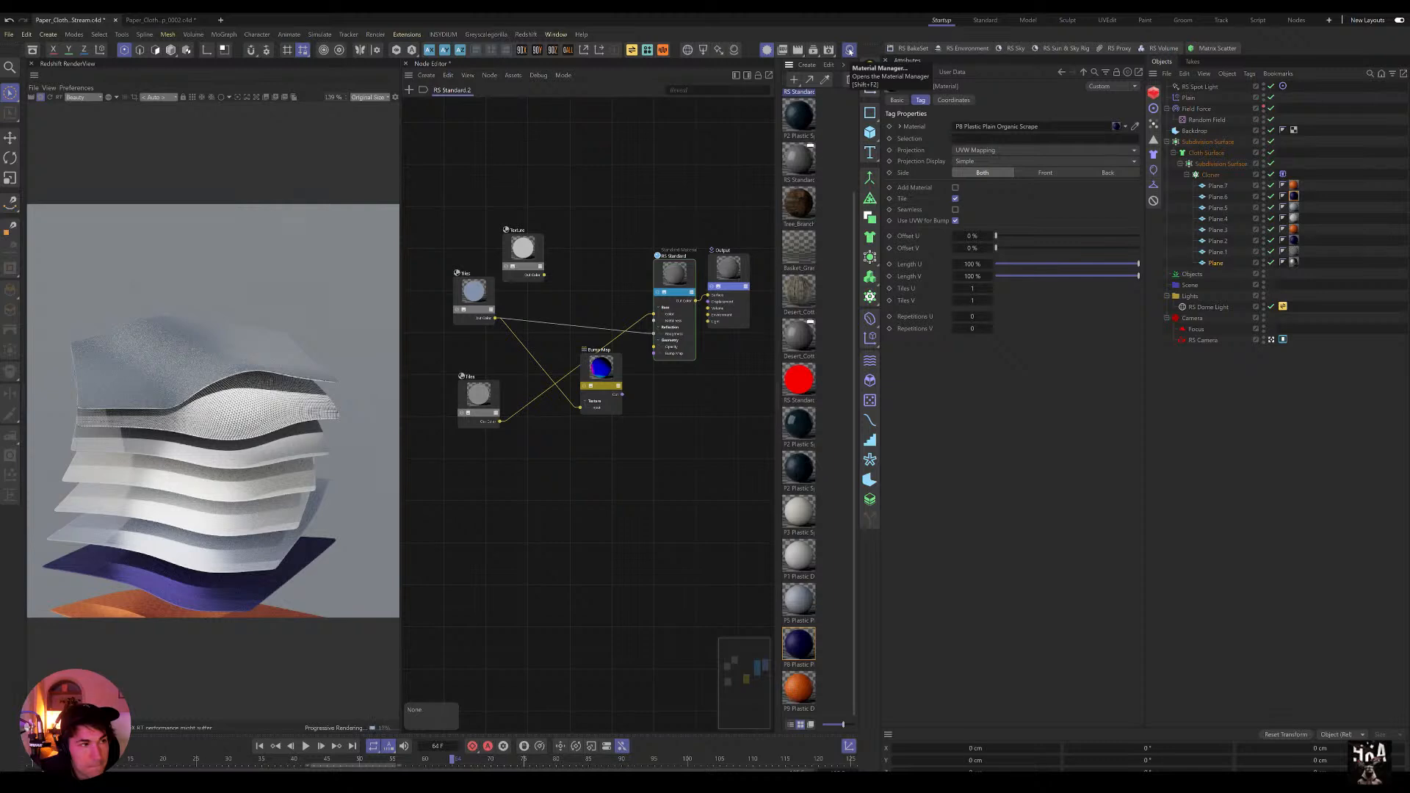
click(850, 51)
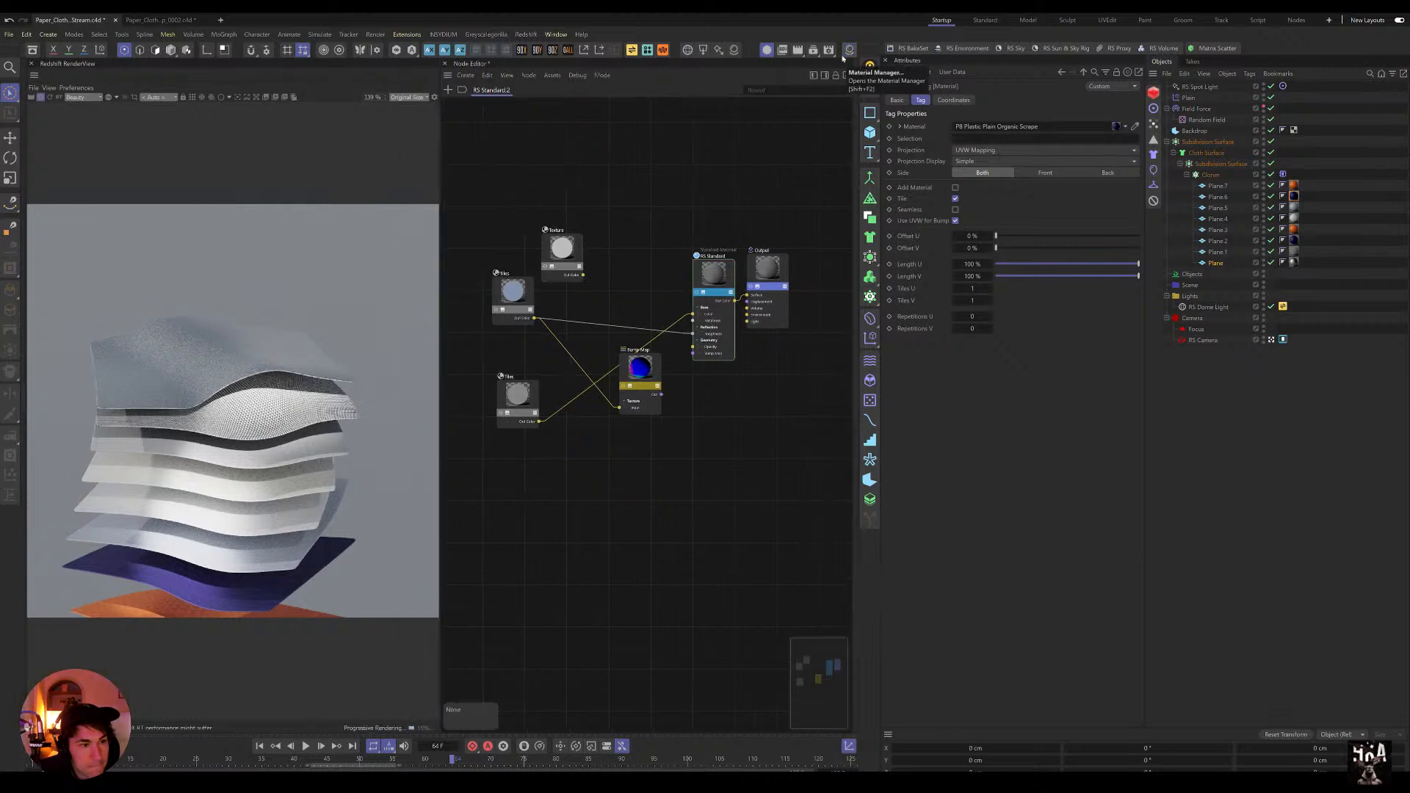
Step: Save the Stream project and close the Paper_Cloth_Jump_0002.c4d project without saving its changes
click(8, 34)
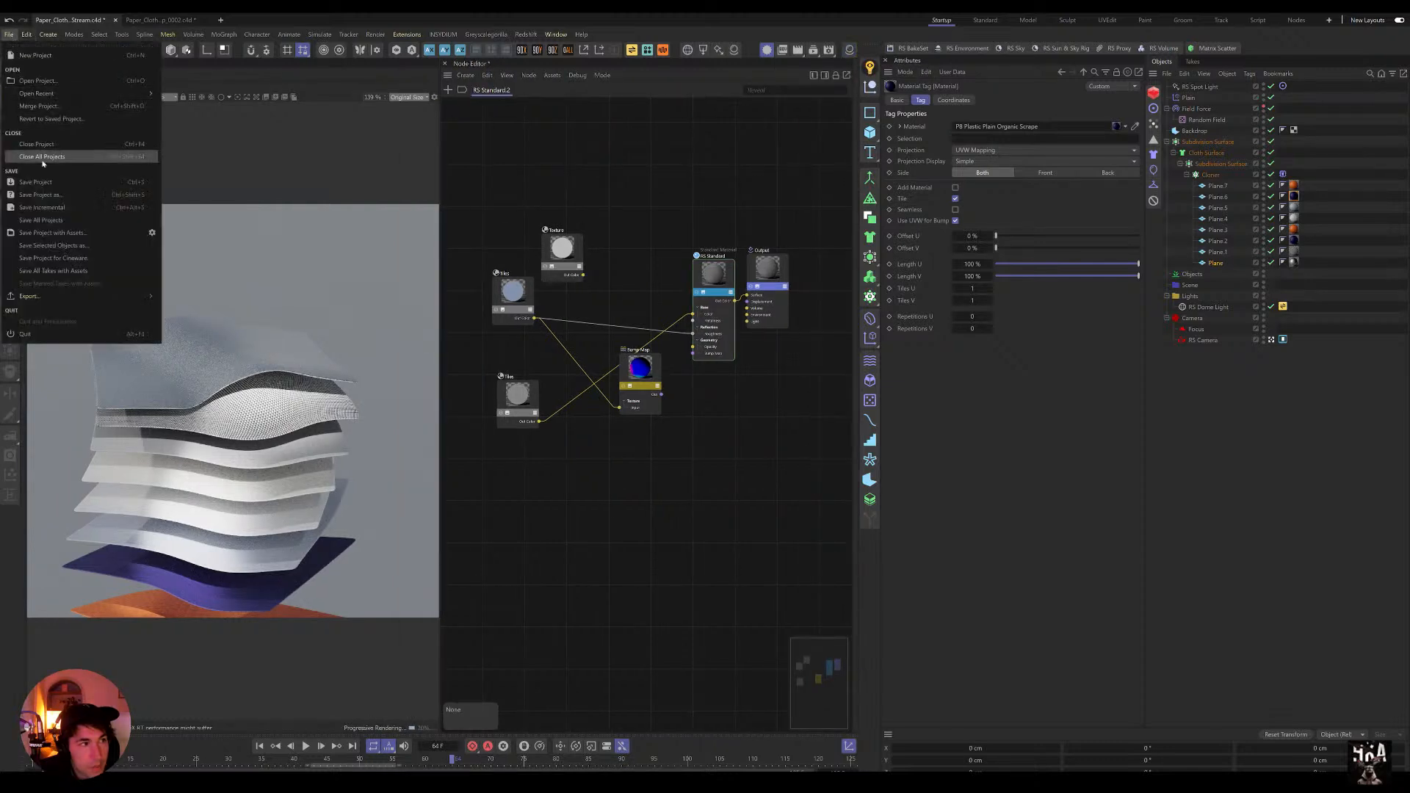
click(46, 182)
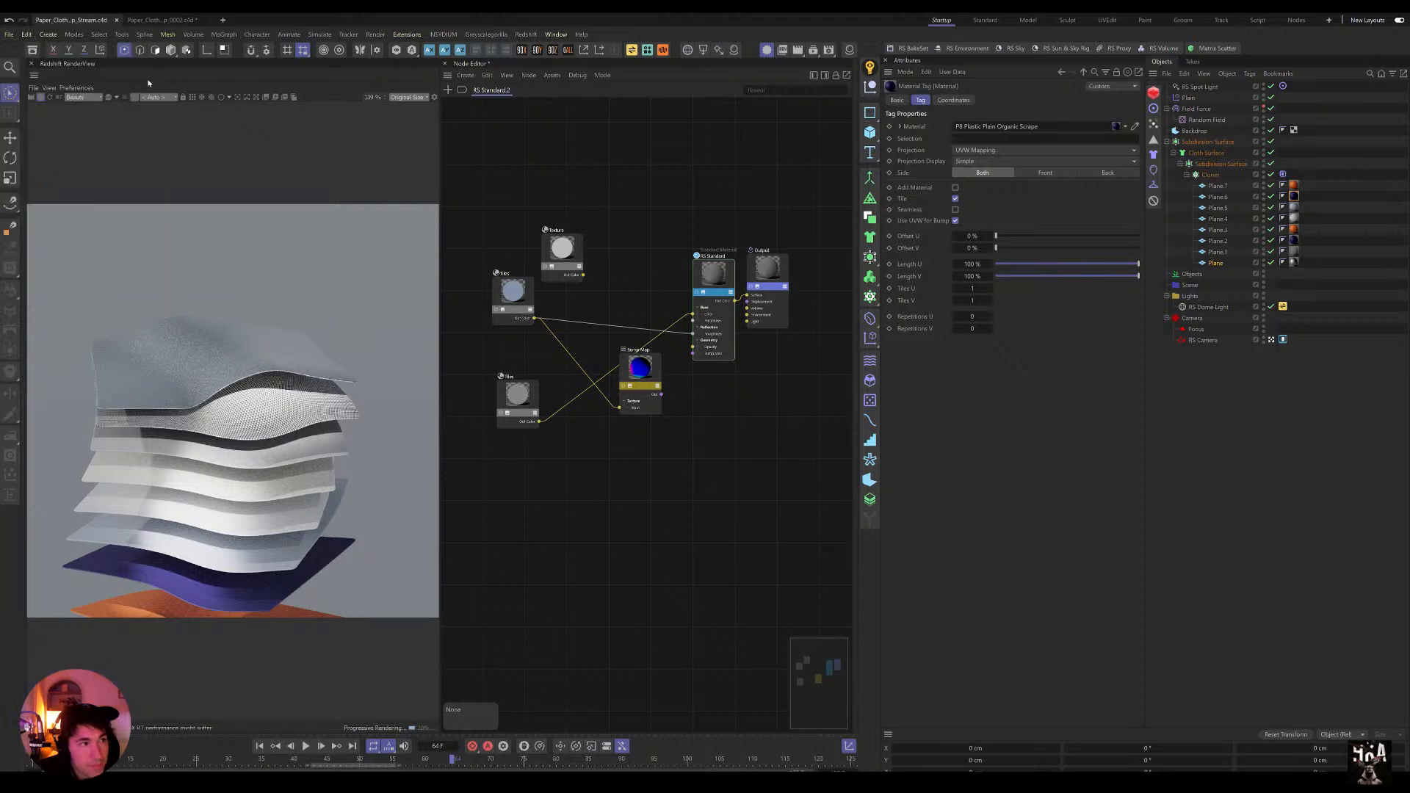
click(209, 20)
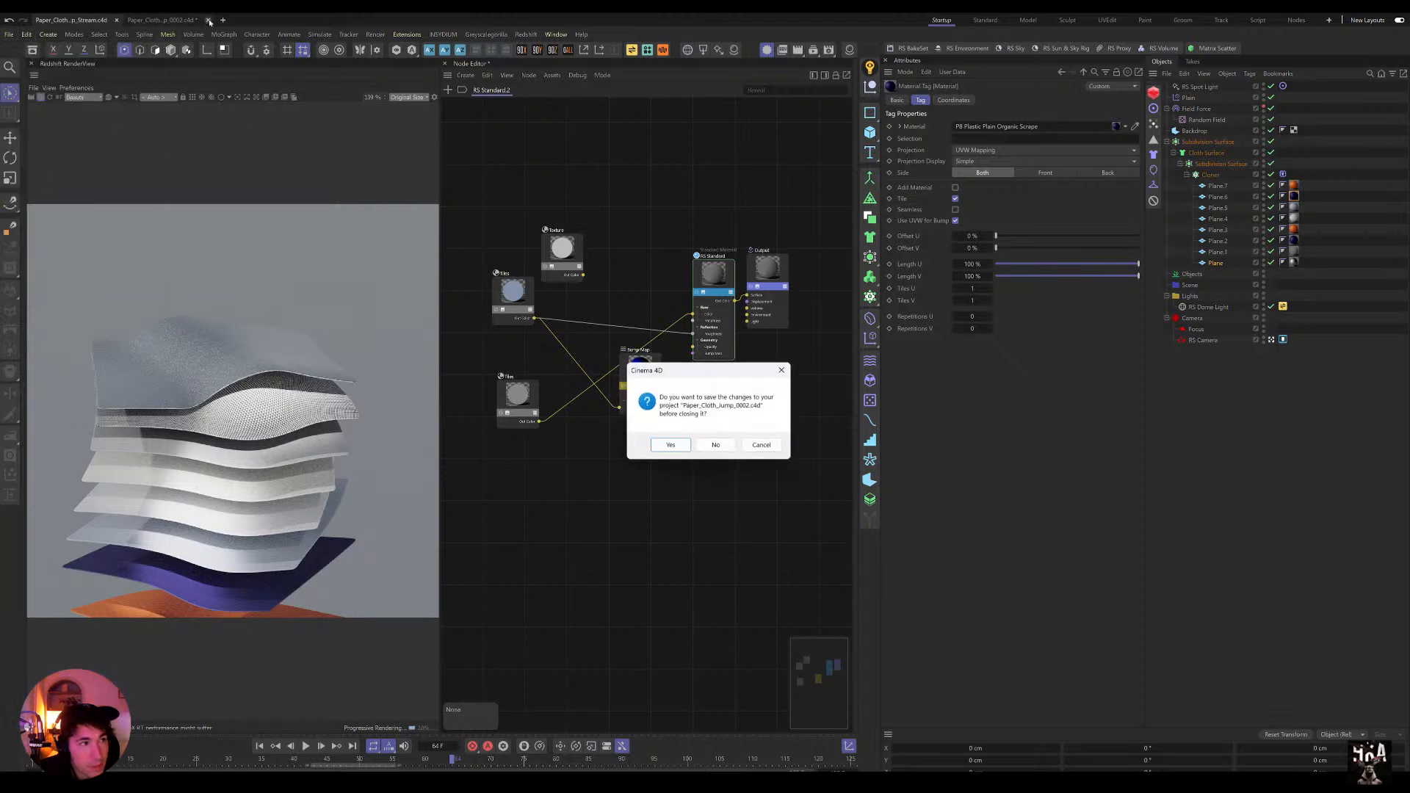
click(714, 446)
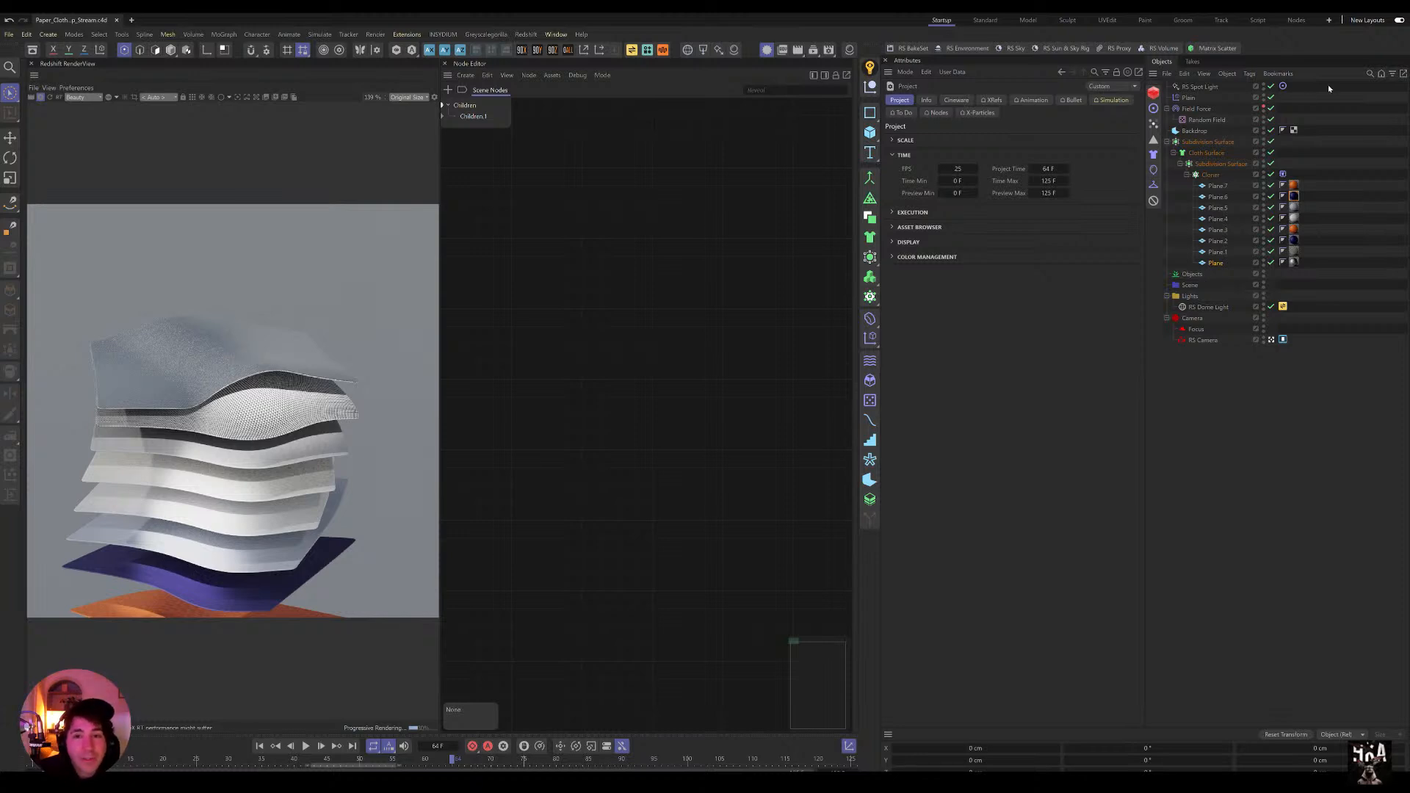
Step: Switch to Houdini, open the recent dynamic_donut project in a window that fits the screen, and play its animation
key(alt+Tab)
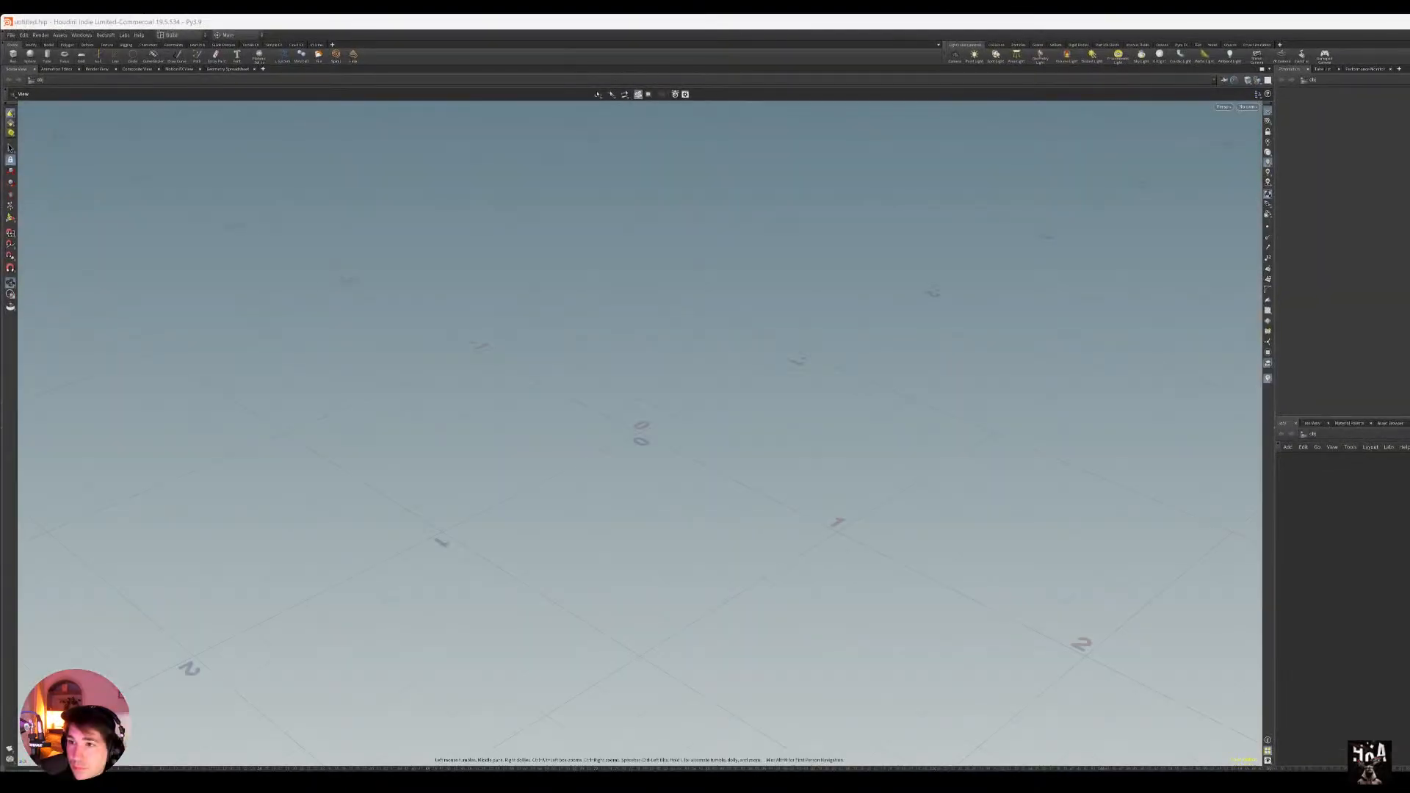
click(11, 34)
mouse_move(30, 65)
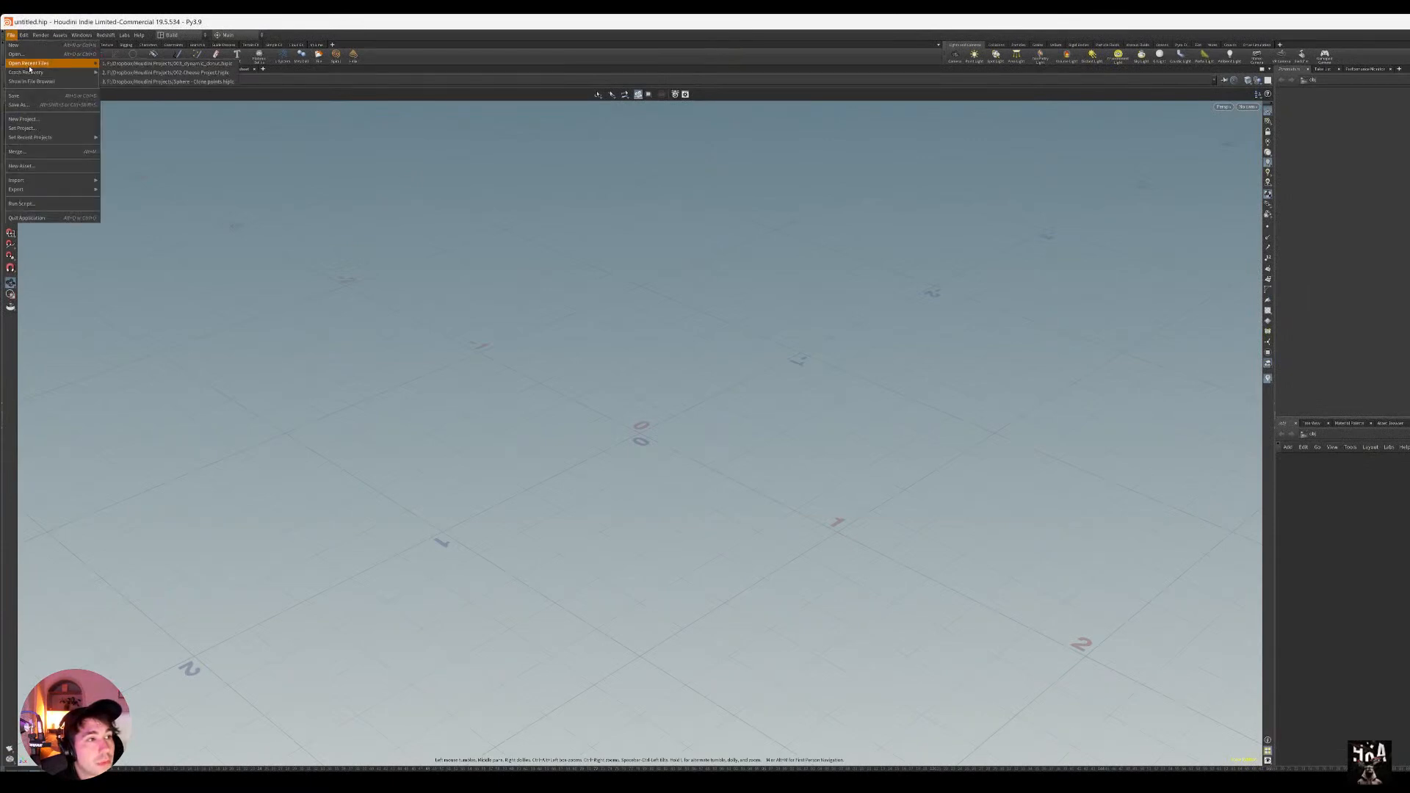
click(147, 64)
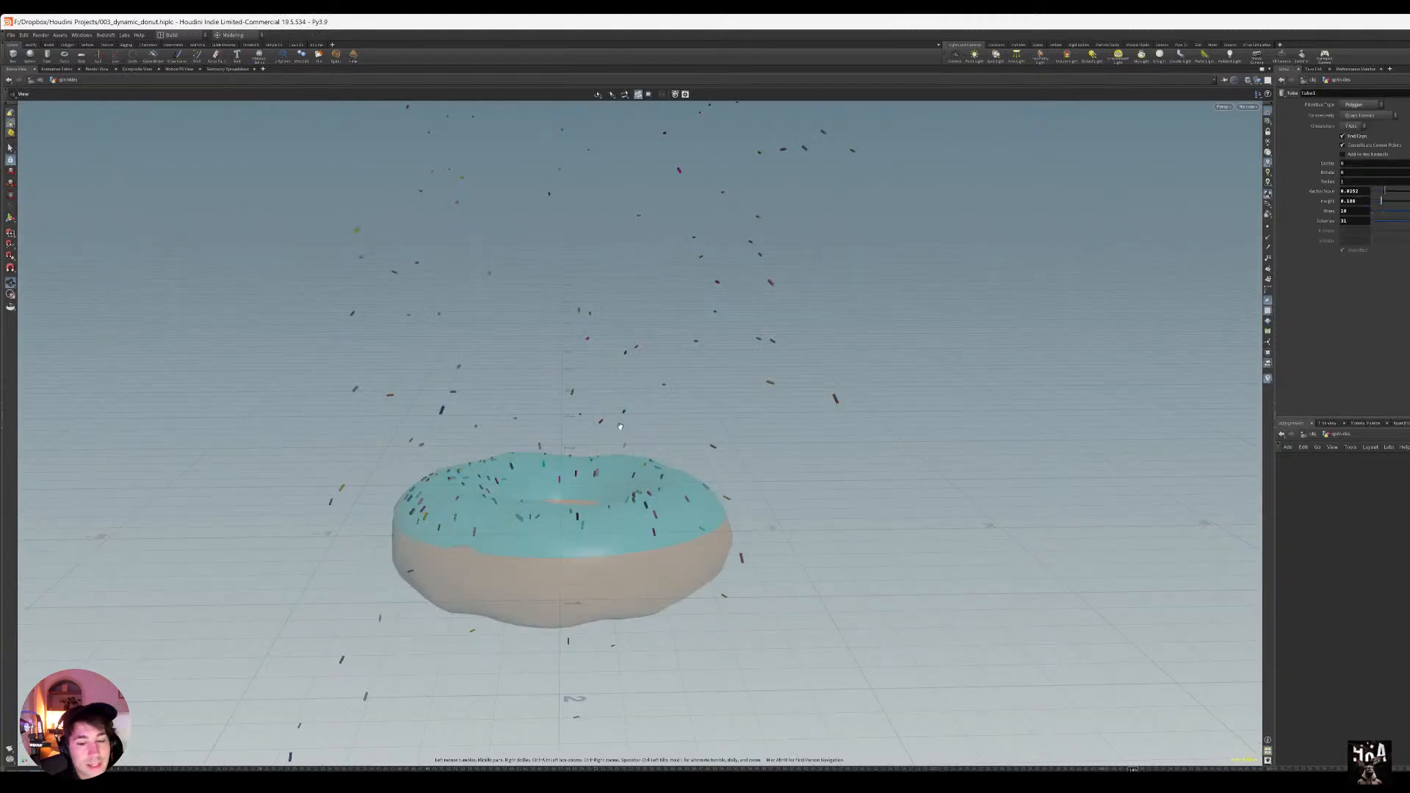
drag(1317, 22, 624, 123)
click(1146, 123)
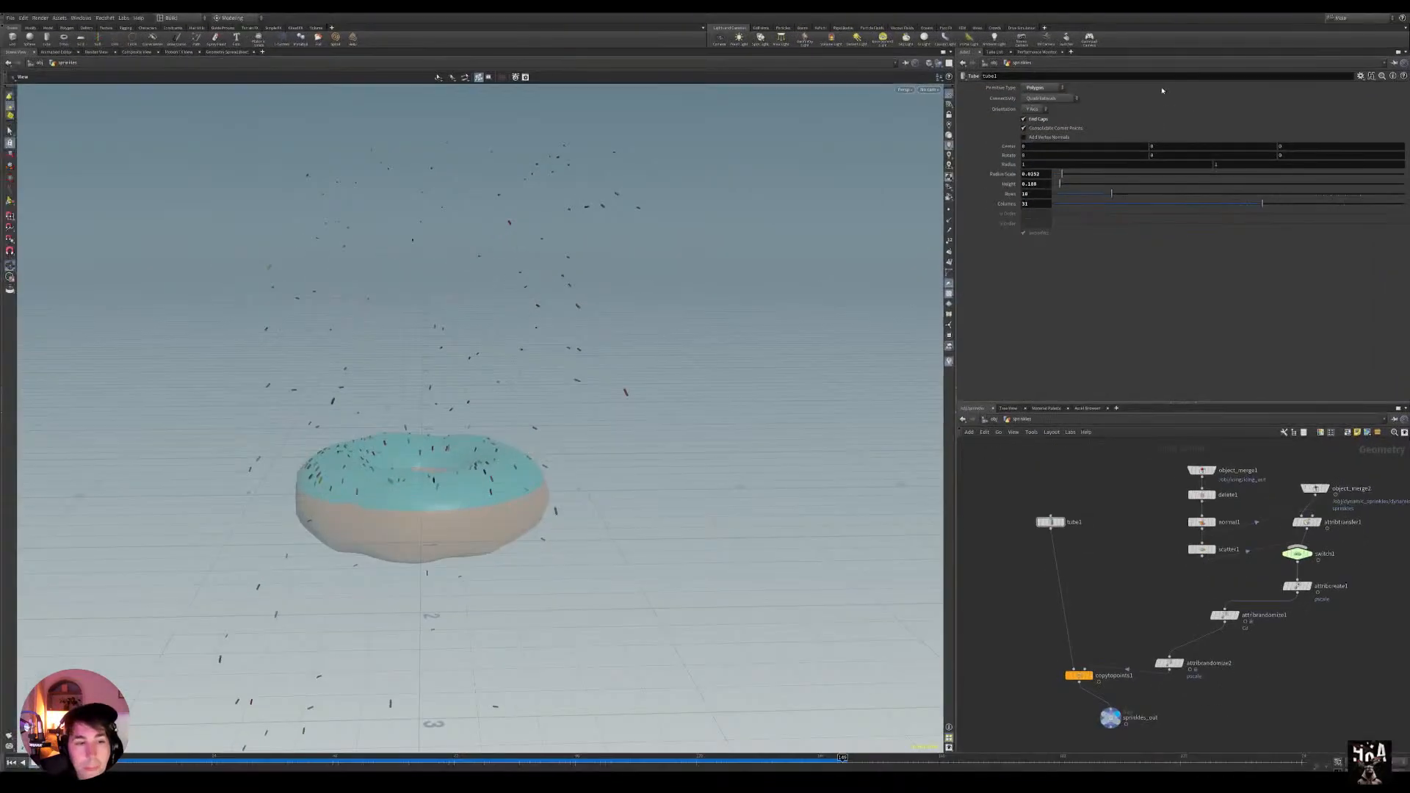
key(Up)
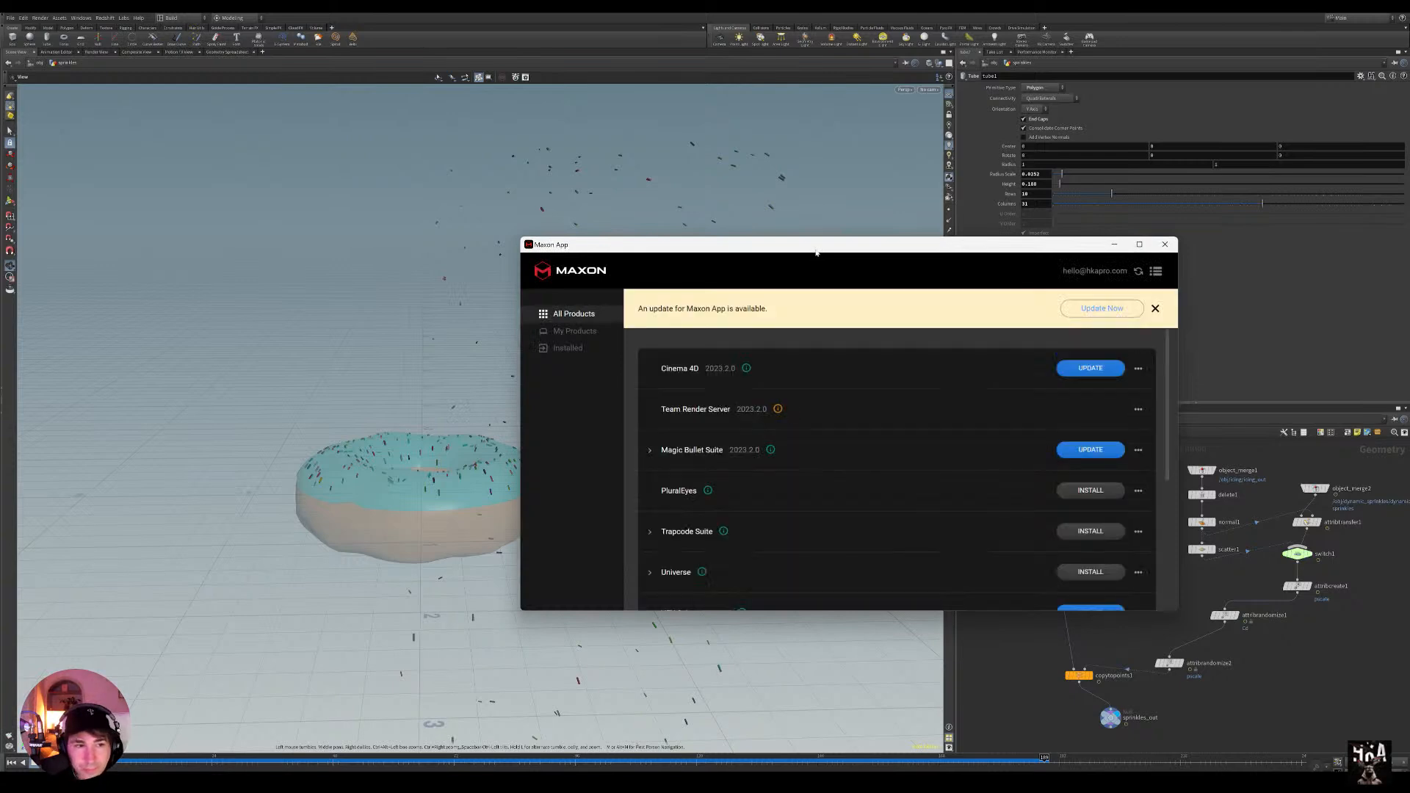
Step: Look through the product list in the Maxon App, then close it
scroll(807, 368, down, 5)
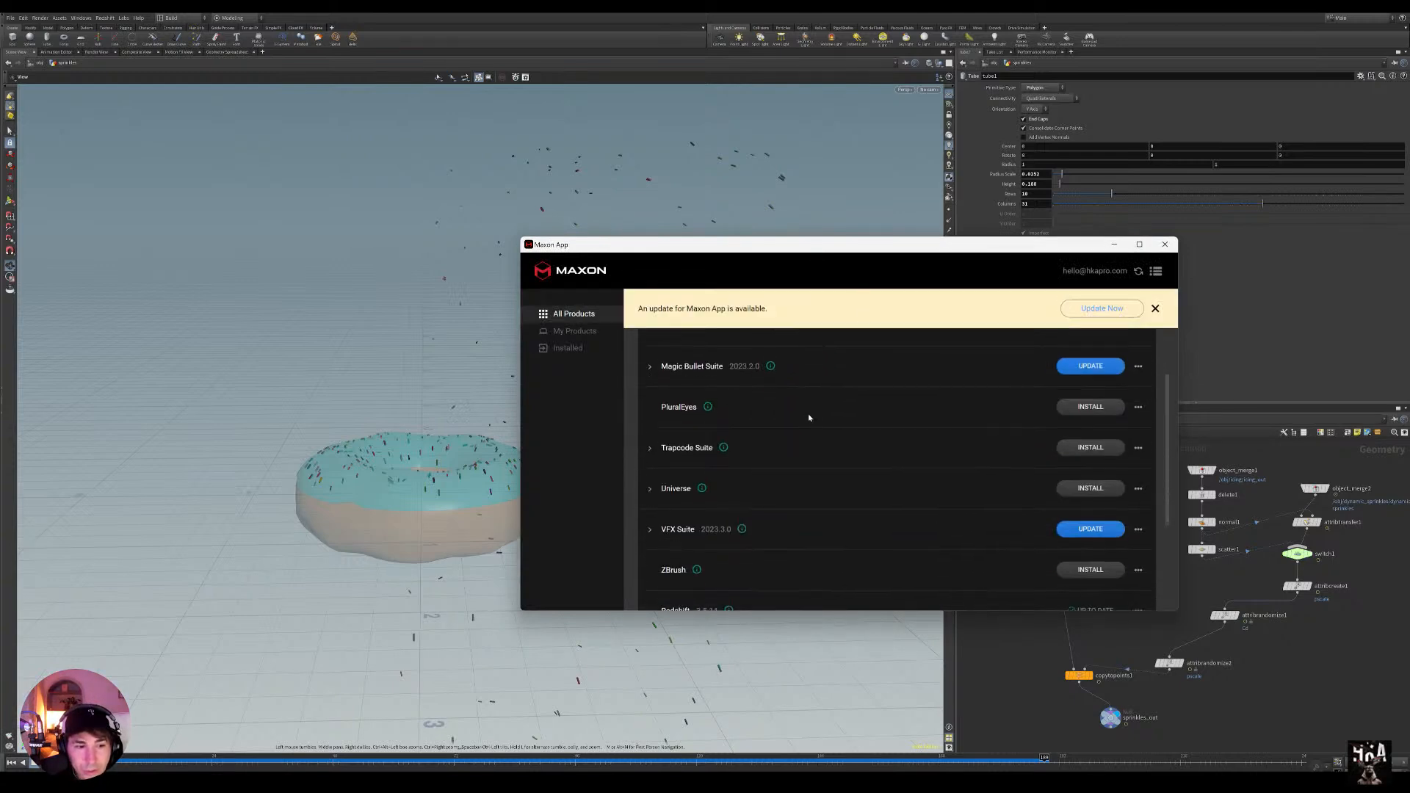
scroll(1030, 470, up, 5)
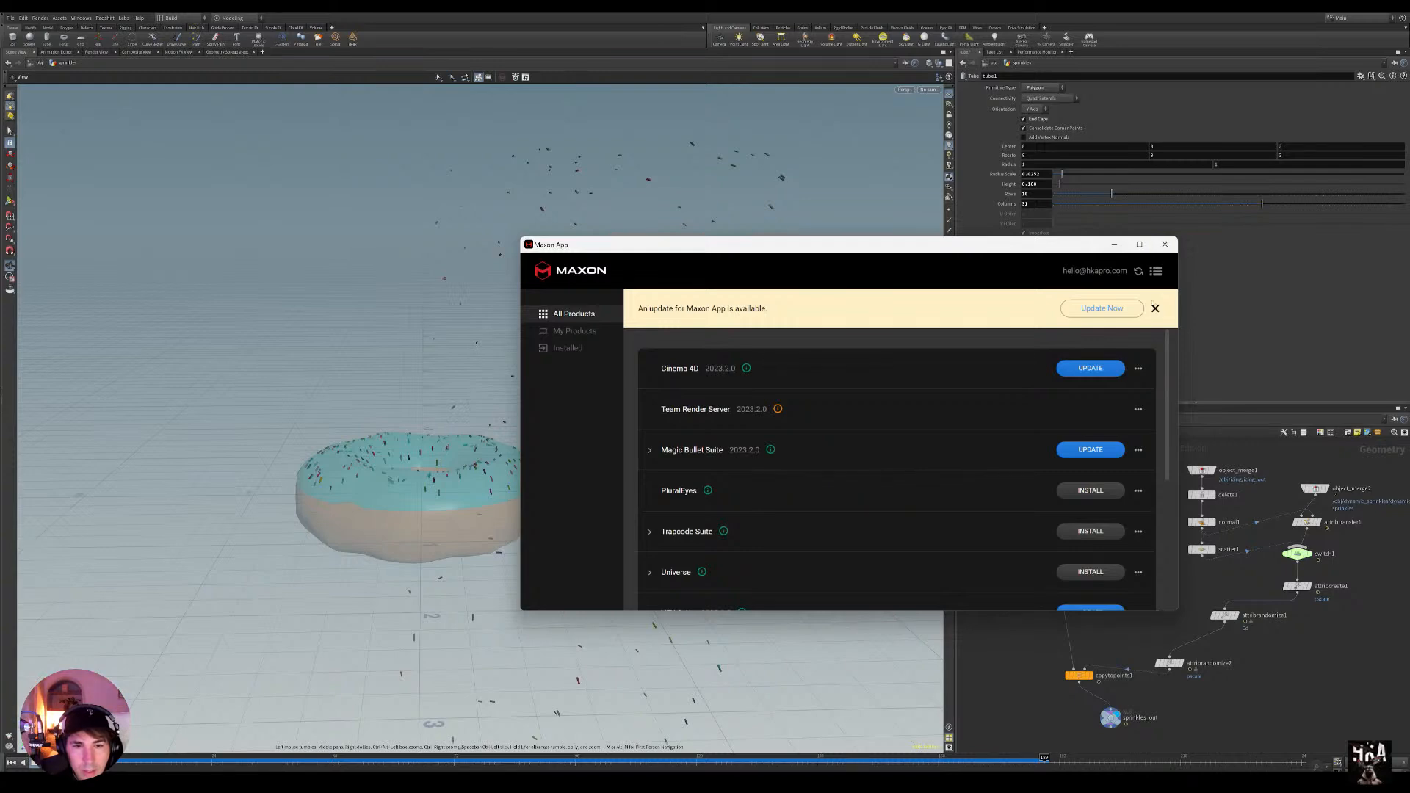
click(1163, 244)
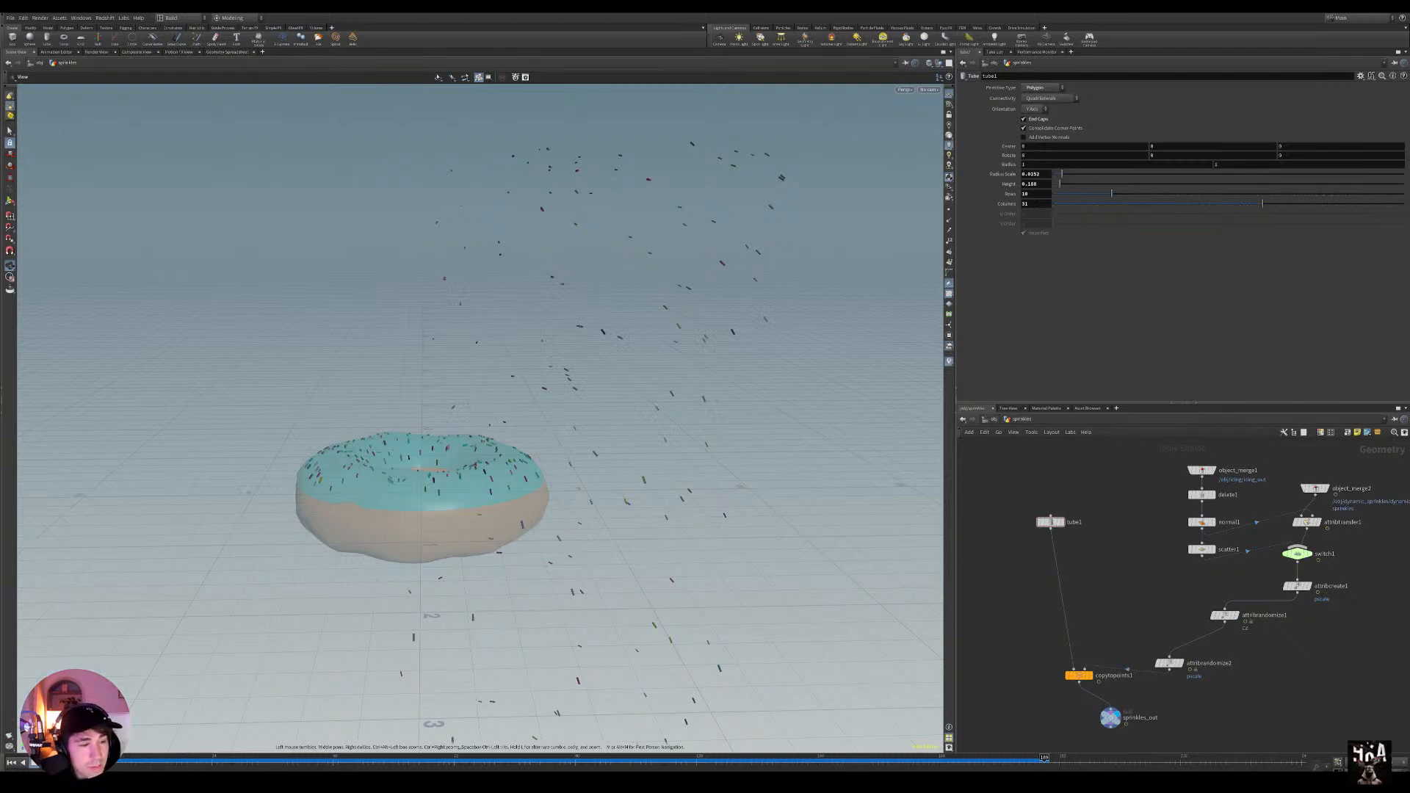
Step: Play the sprinkle animation while reviewing the nodes of the sprinkles network, then return to the object level
key(Up)
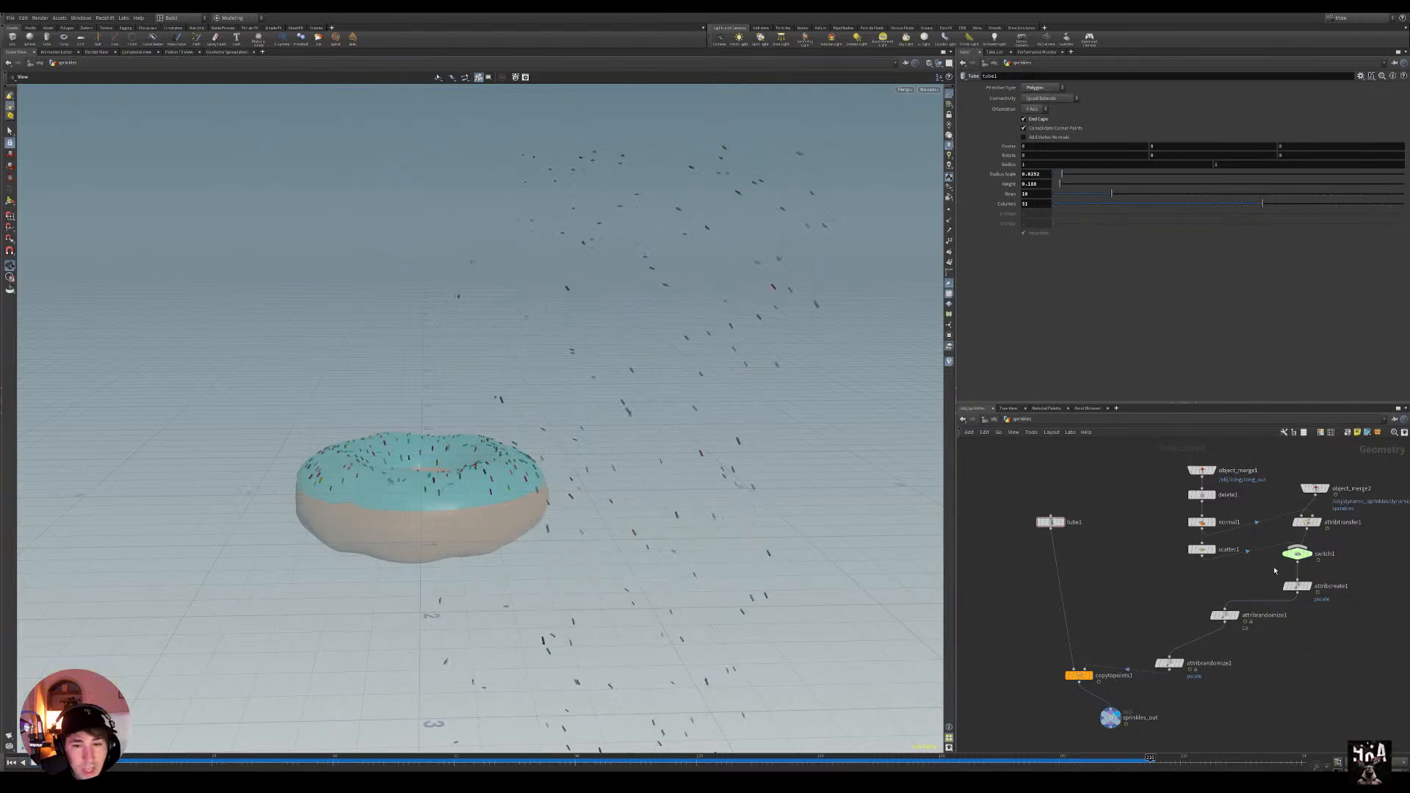
scroll(1339, 545, down, 3)
scroll(1339, 545, up, 6)
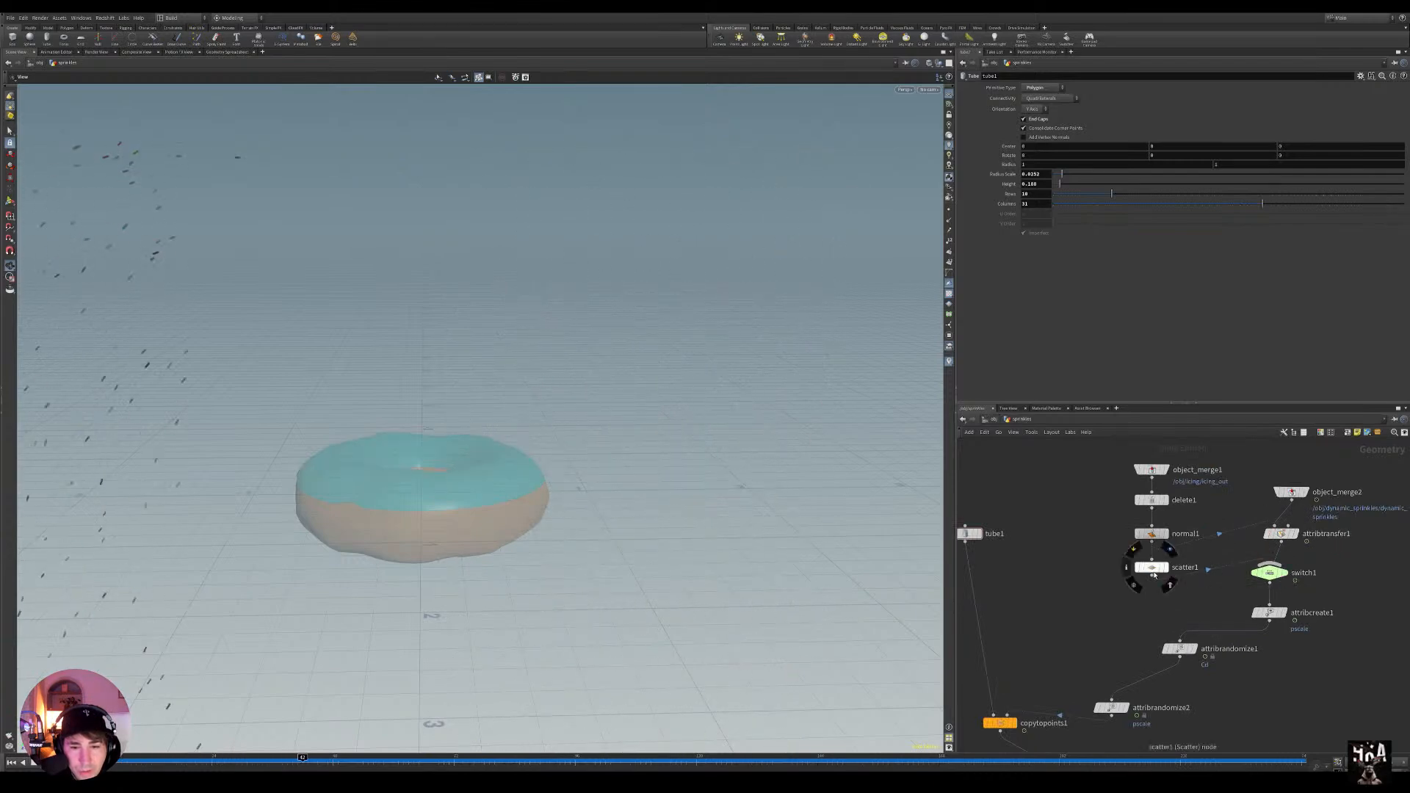
mouse_move(1272, 619)
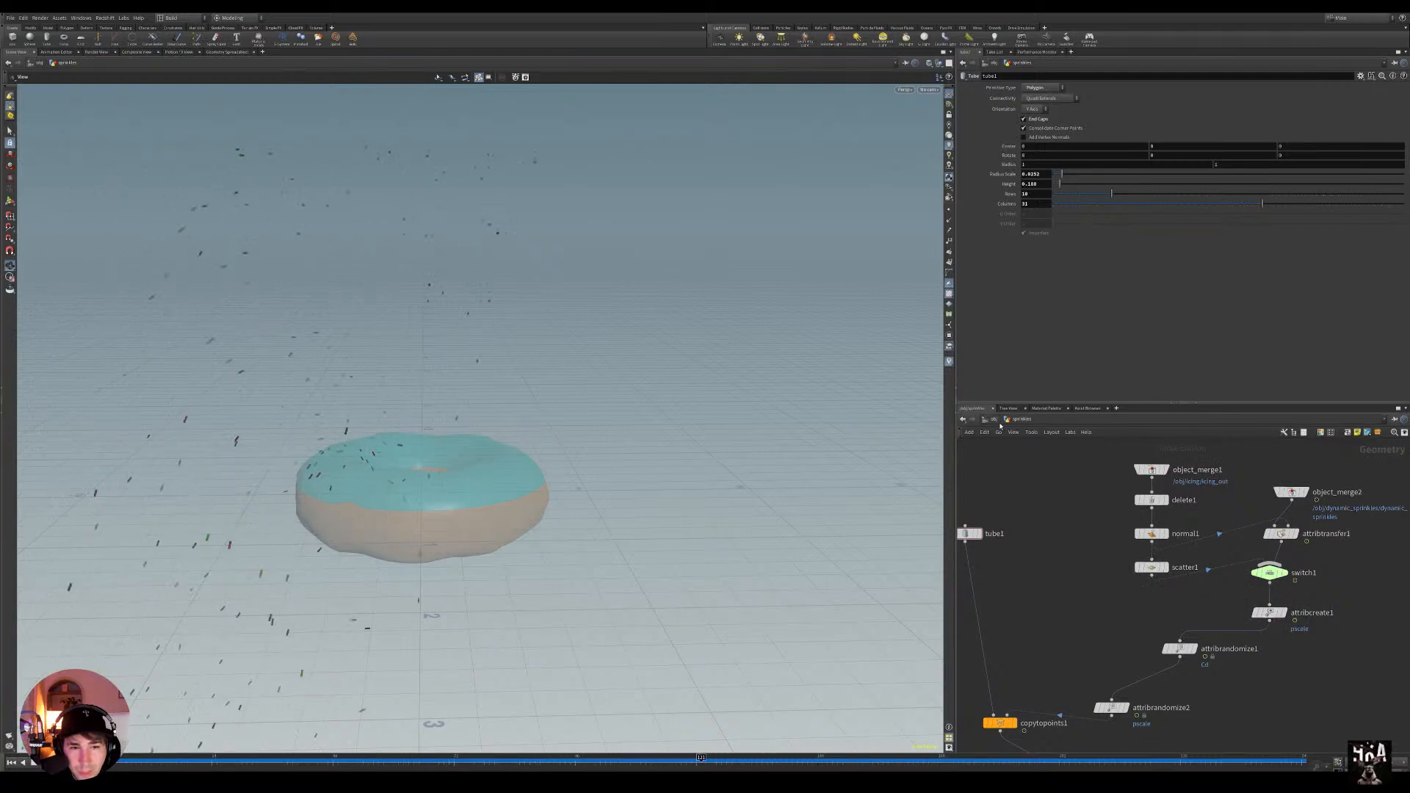
key(u)
scroll(1277, 621, up, 3)
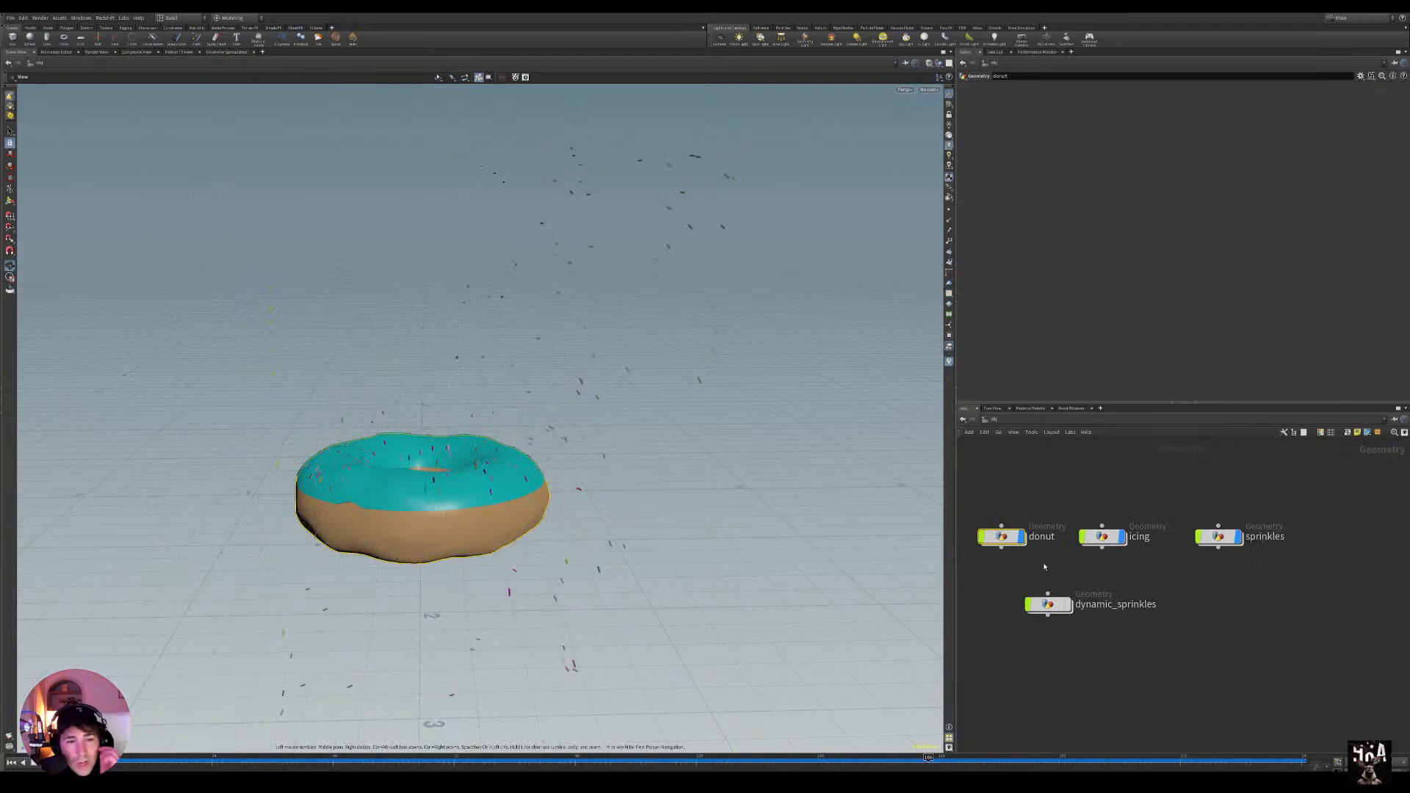
Step: Go through the icing, sprinkles and dynamic_sprinkles objects, then open the dynamic_sprinkles network
click(1101, 537)
drag(1228, 534, 1227, 555)
drag(1118, 647, 1038, 601)
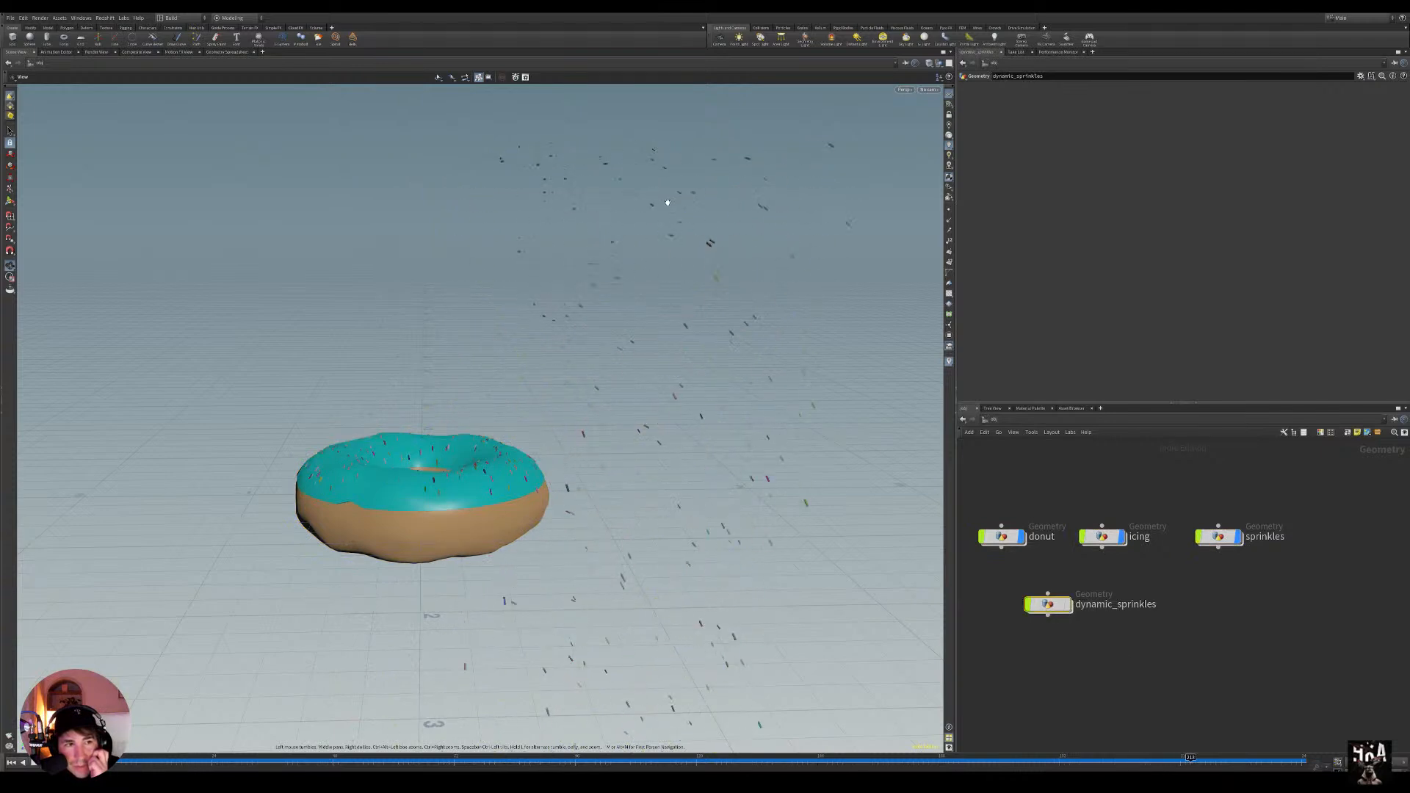
double_click(1050, 604)
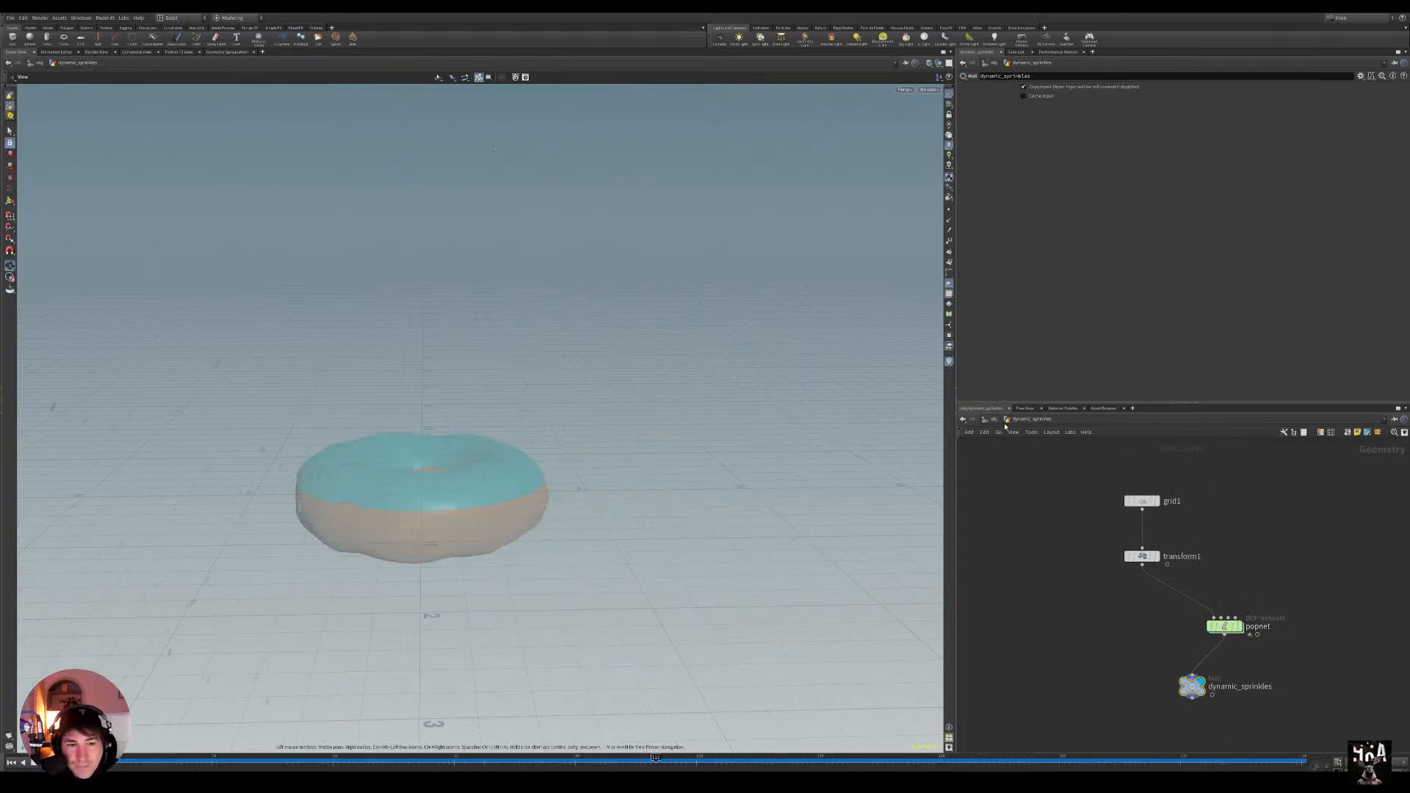
Step: Return to the object level, open the sprinkles network, and quit Houdini without saving the project
key(u)
double_click(1223, 539)
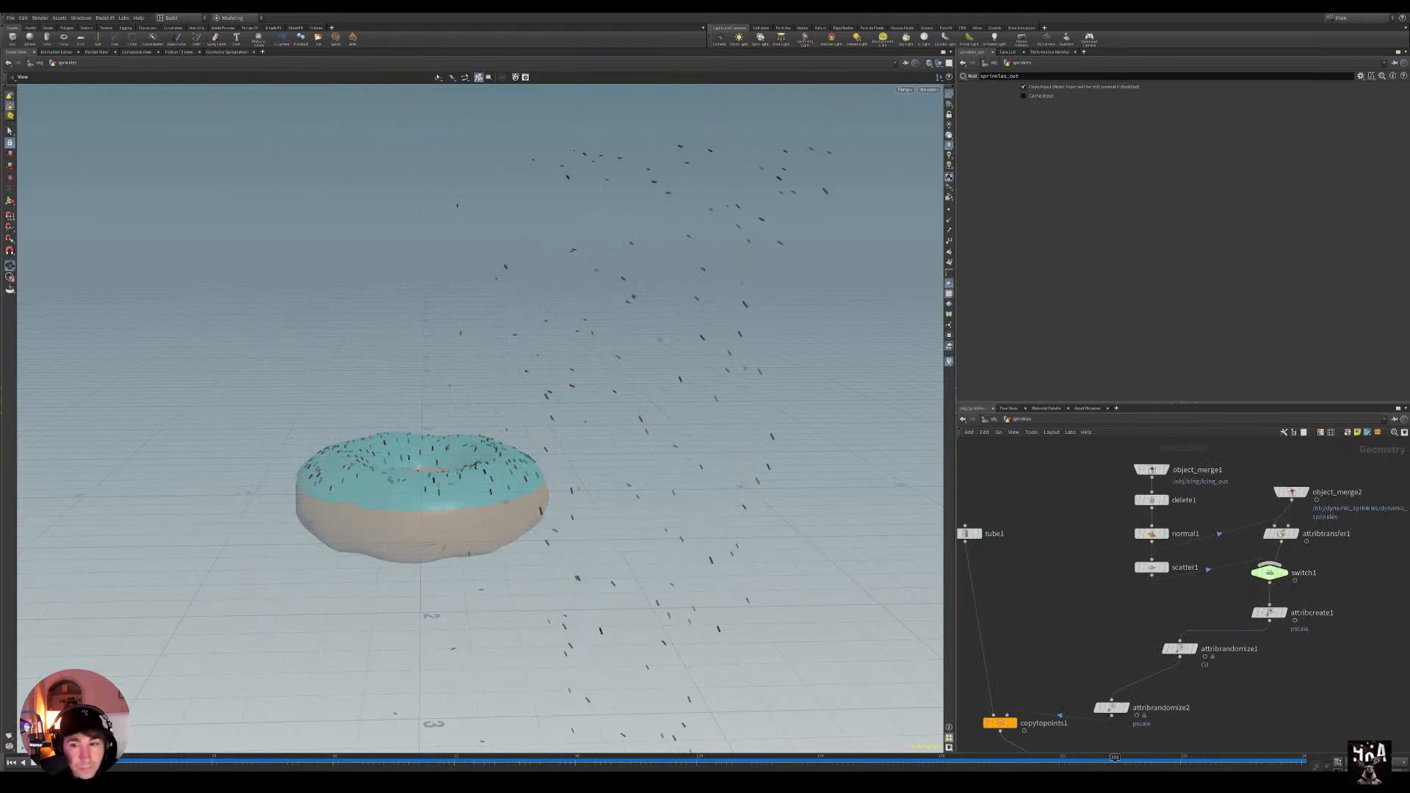
key(ctrl+q)
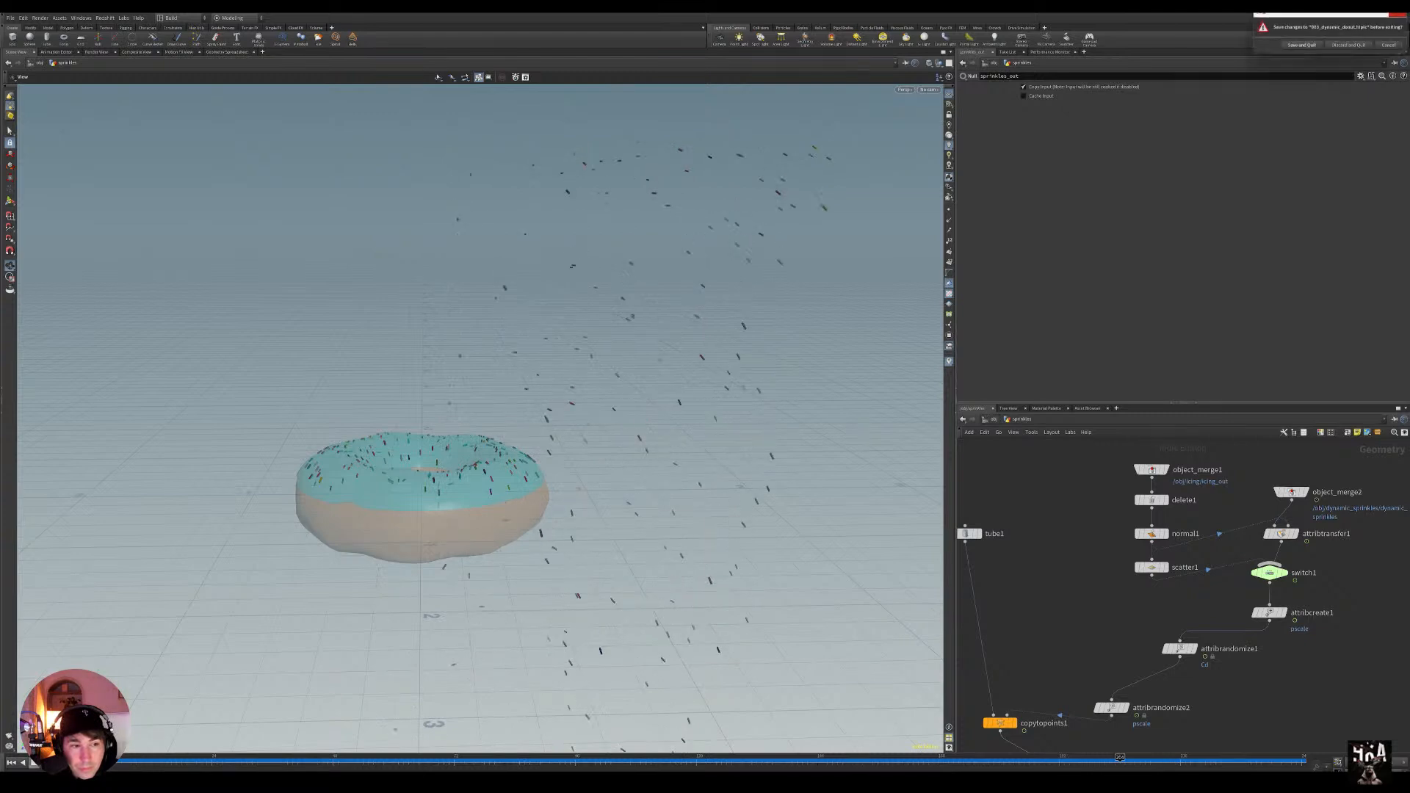
click(1353, 46)
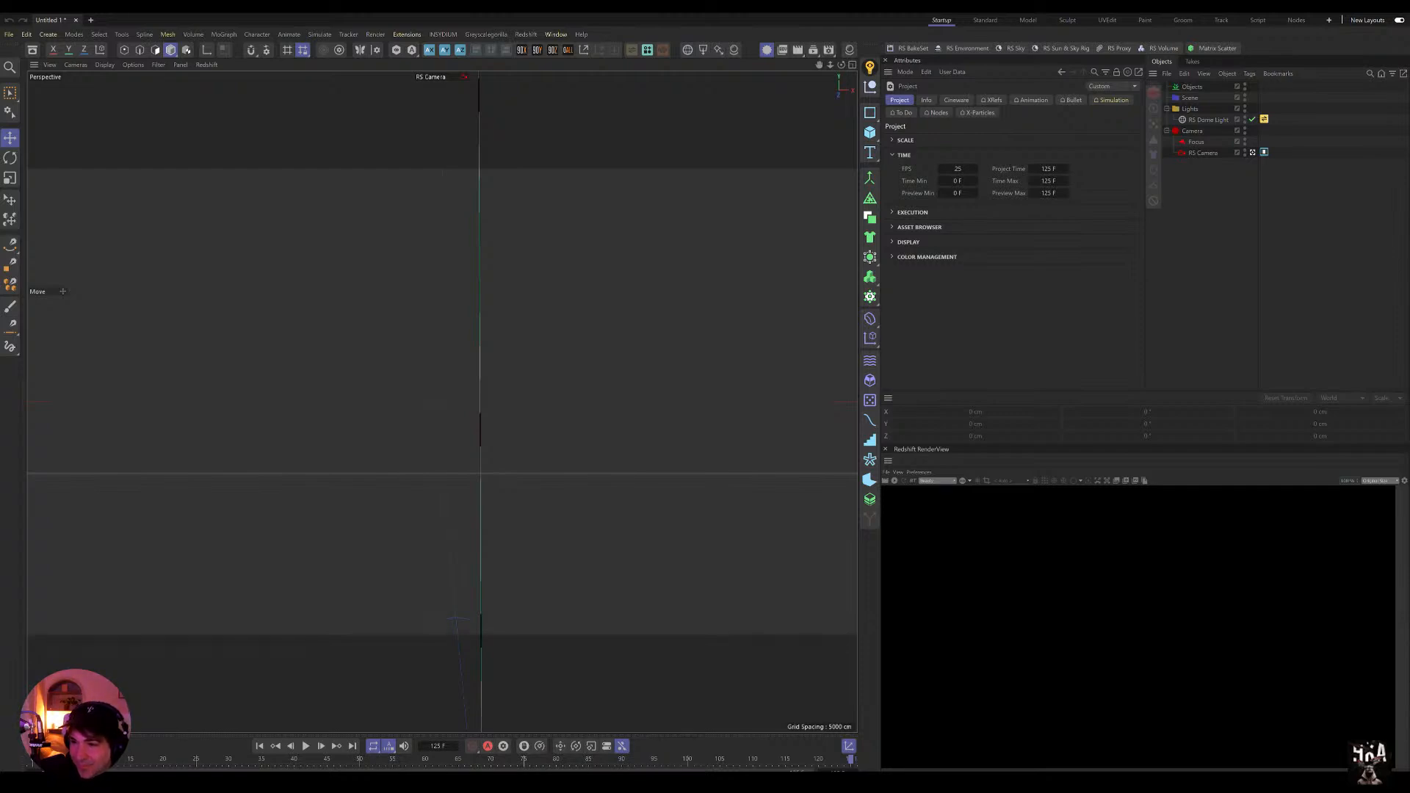
Step: Bring the browser window with the artist's YouTube channel onto the screen and maximize it
drag(1409, 121, 615, 48)
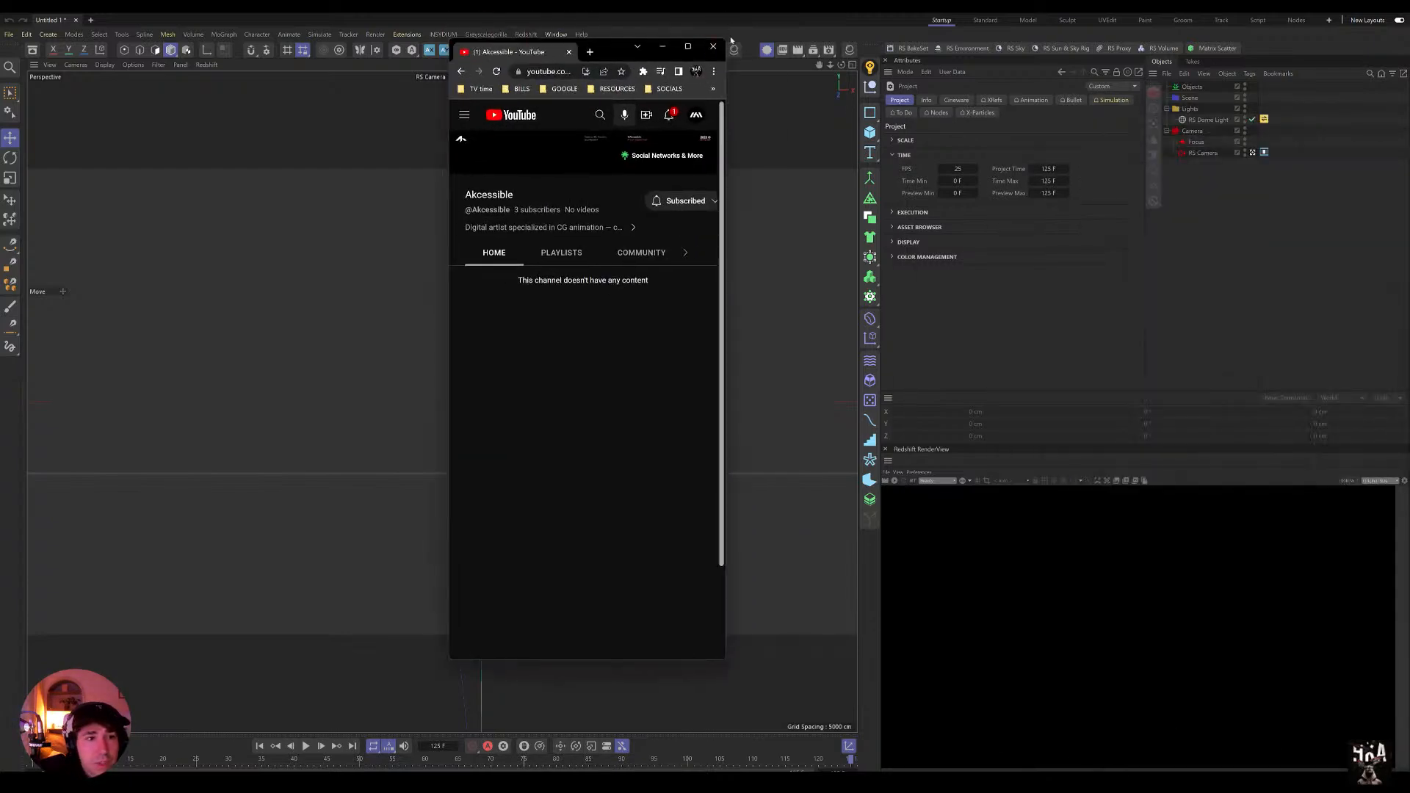
click(687, 46)
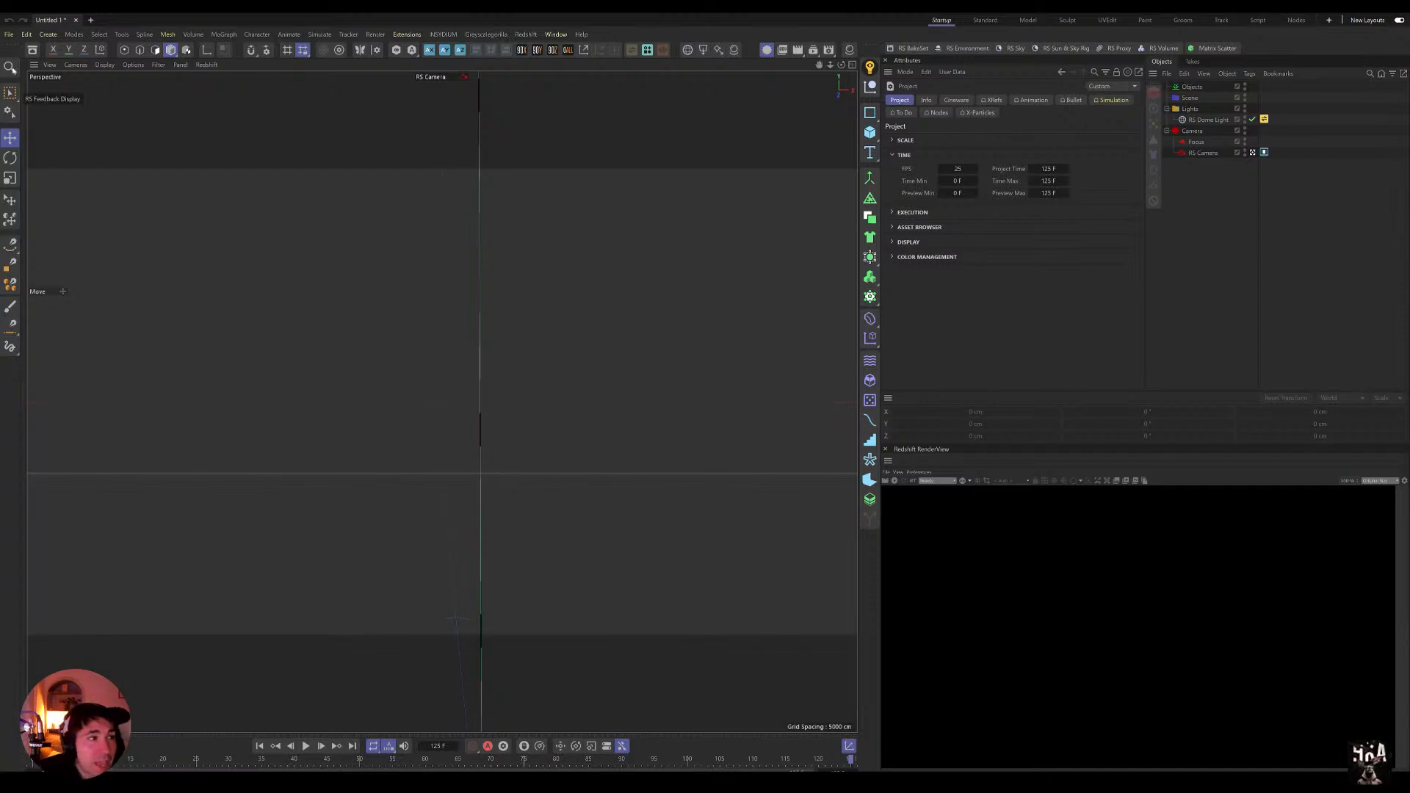
Step: In Cinema 4D, reopen the recent Paper_Cloth_Jump_Stream.c4d project and dock the Redshift RenderView beside the viewport with its live rendering stopped
click(9, 34)
mouse_move(77, 96)
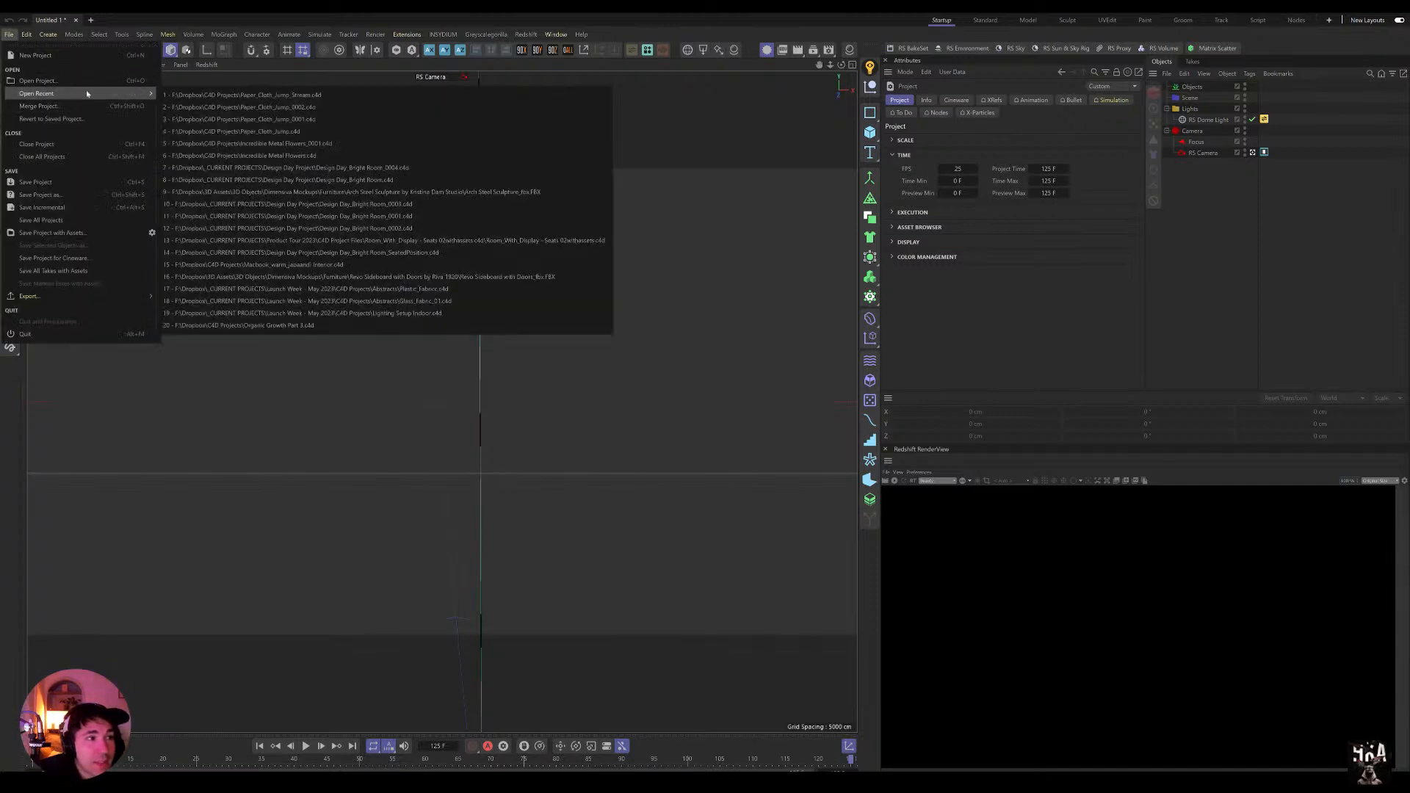
click(219, 94)
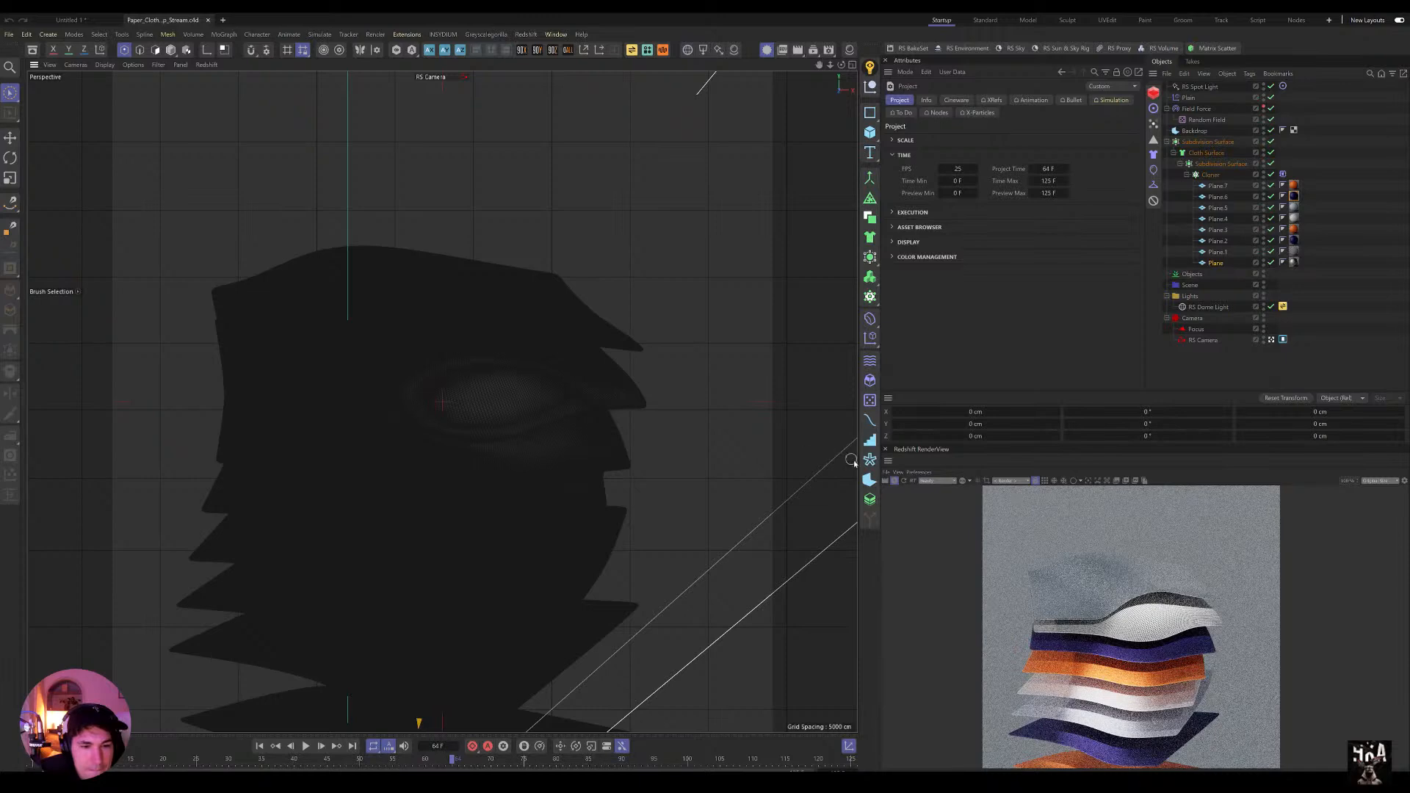
drag(114, 317, 111, 316)
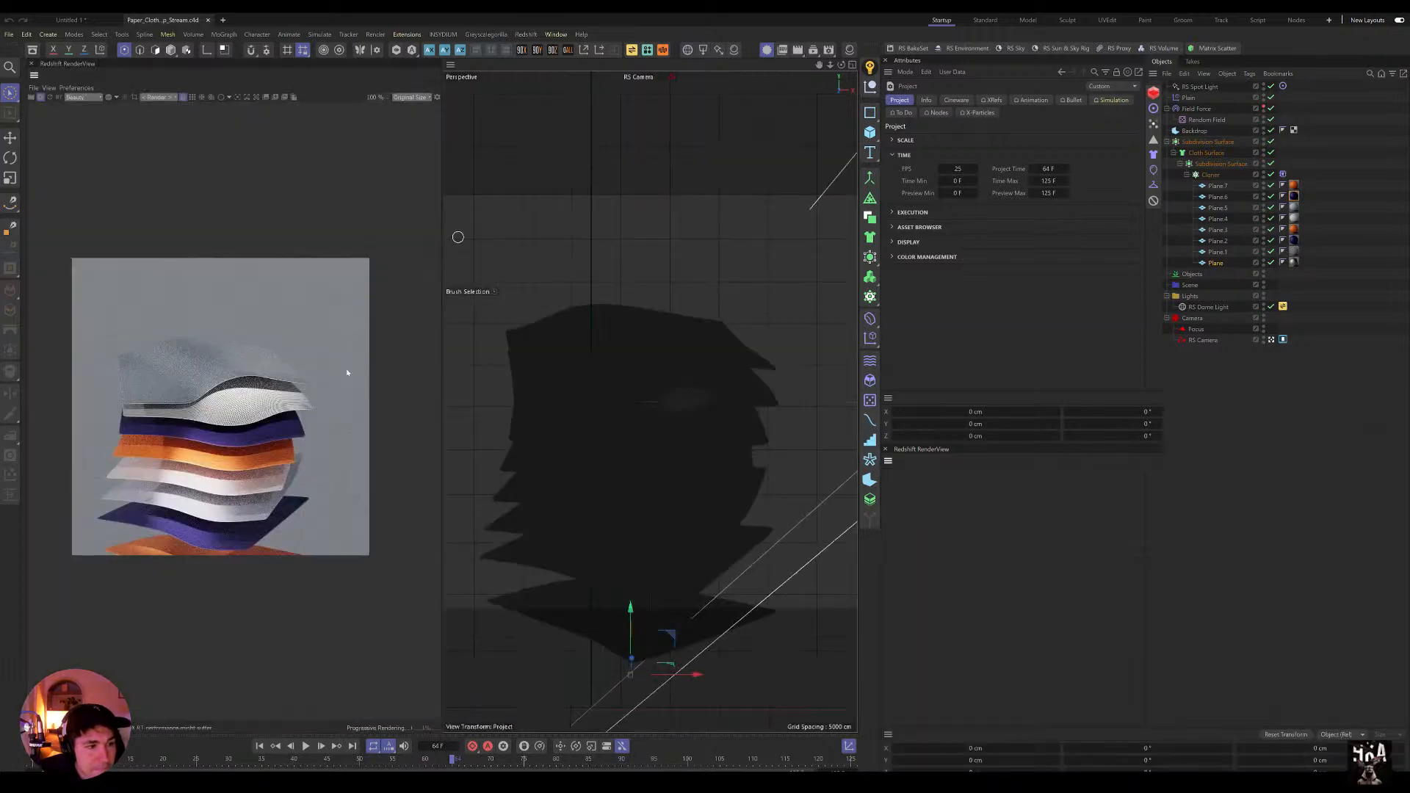
click(40, 97)
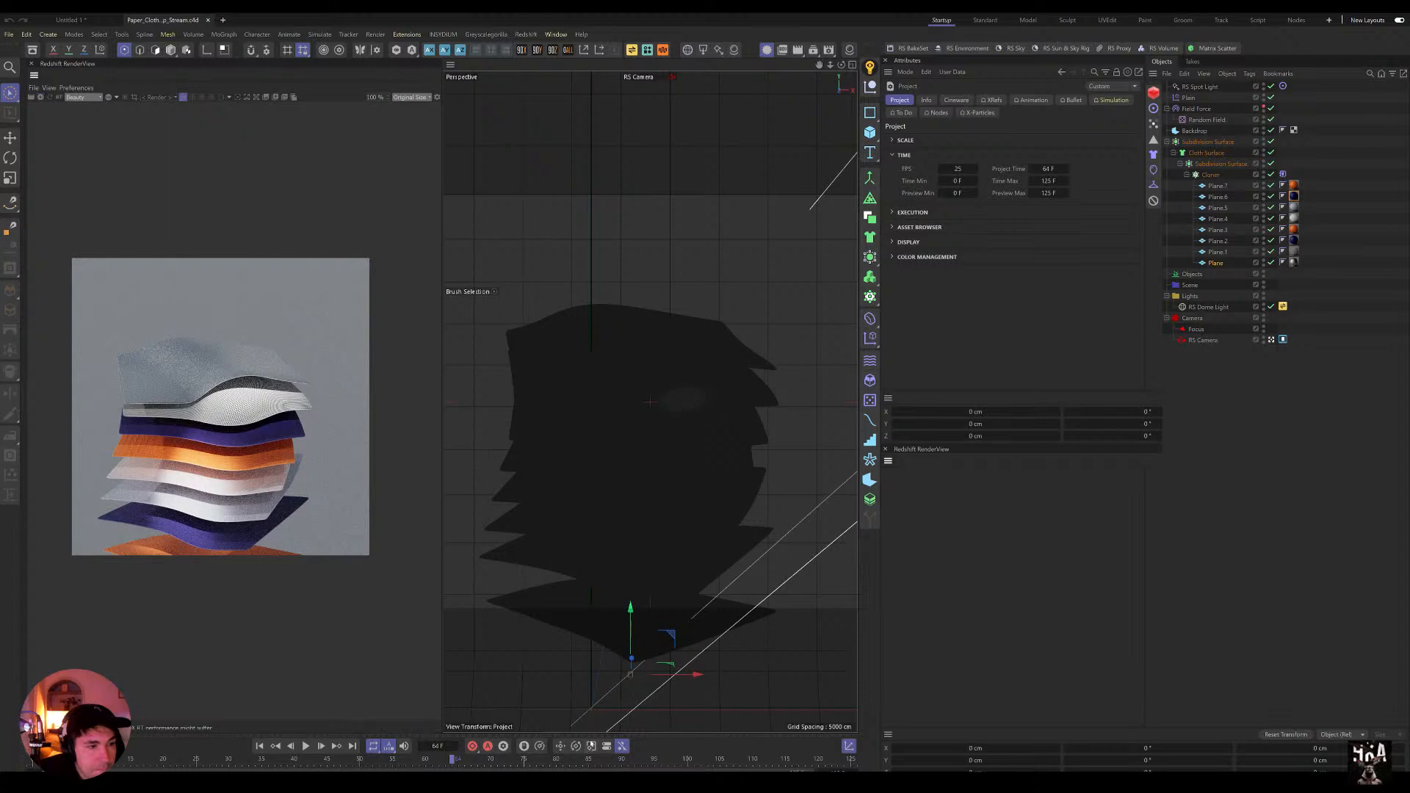
Step: Play the cloth simulation from the first frame, then stop it back at frame 0
click(259, 746)
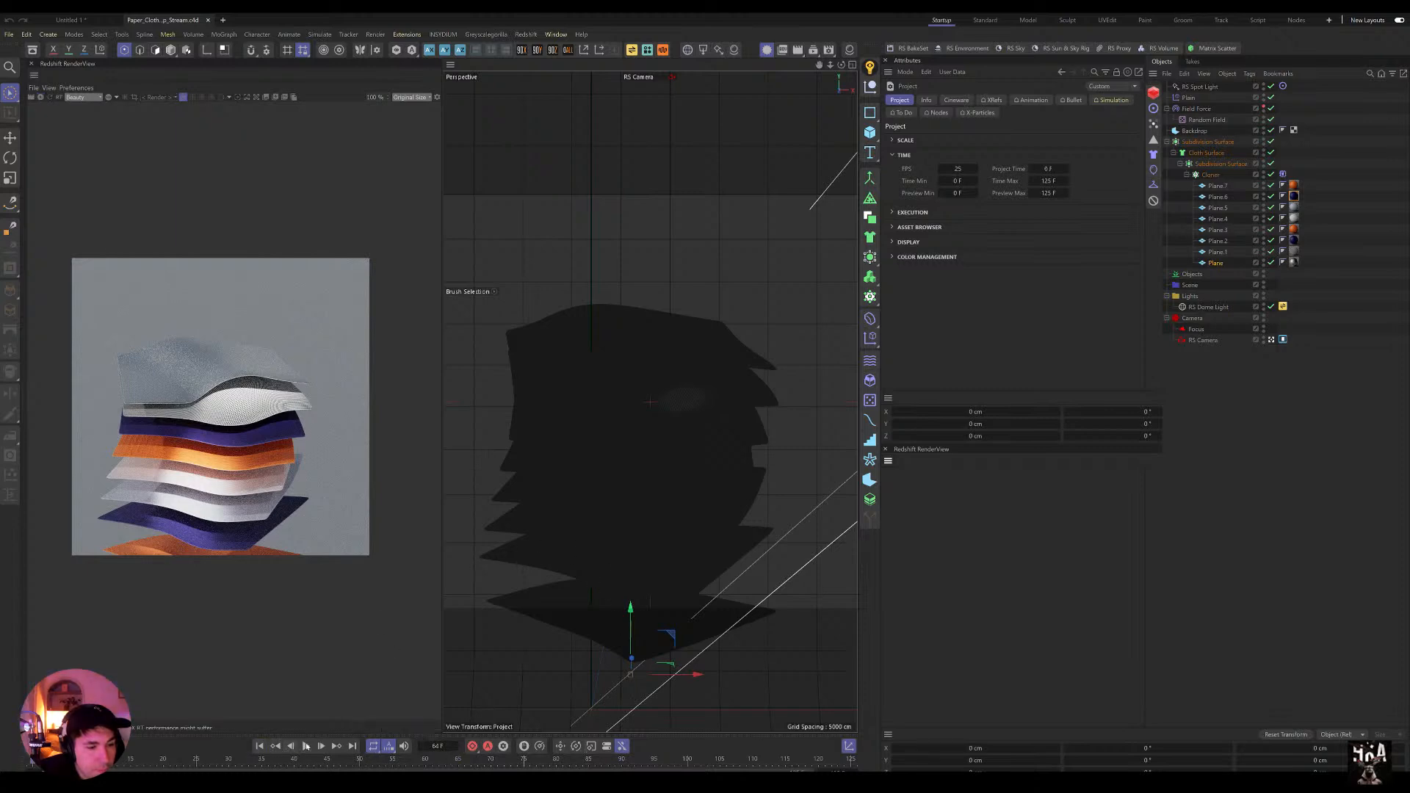
click(307, 746)
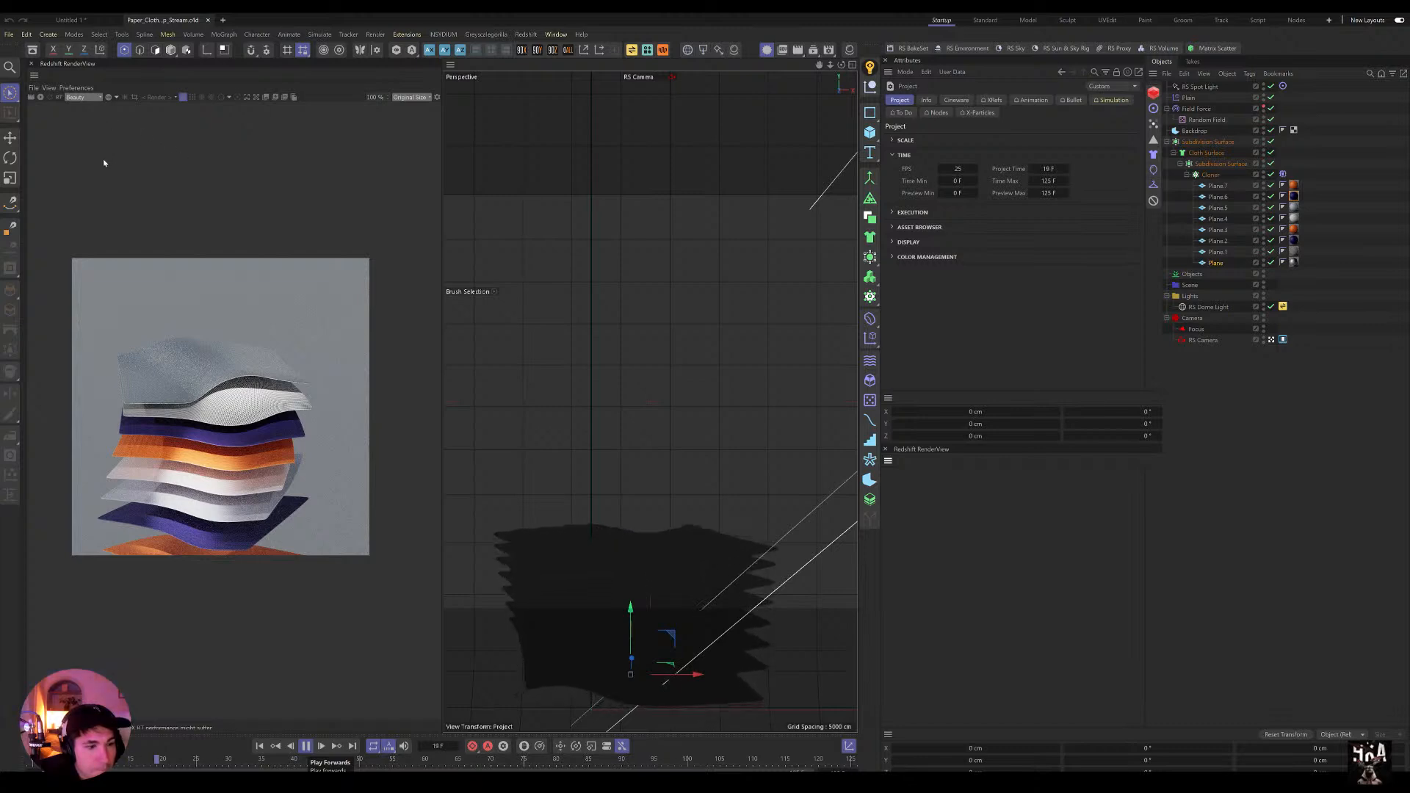
click(275, 746)
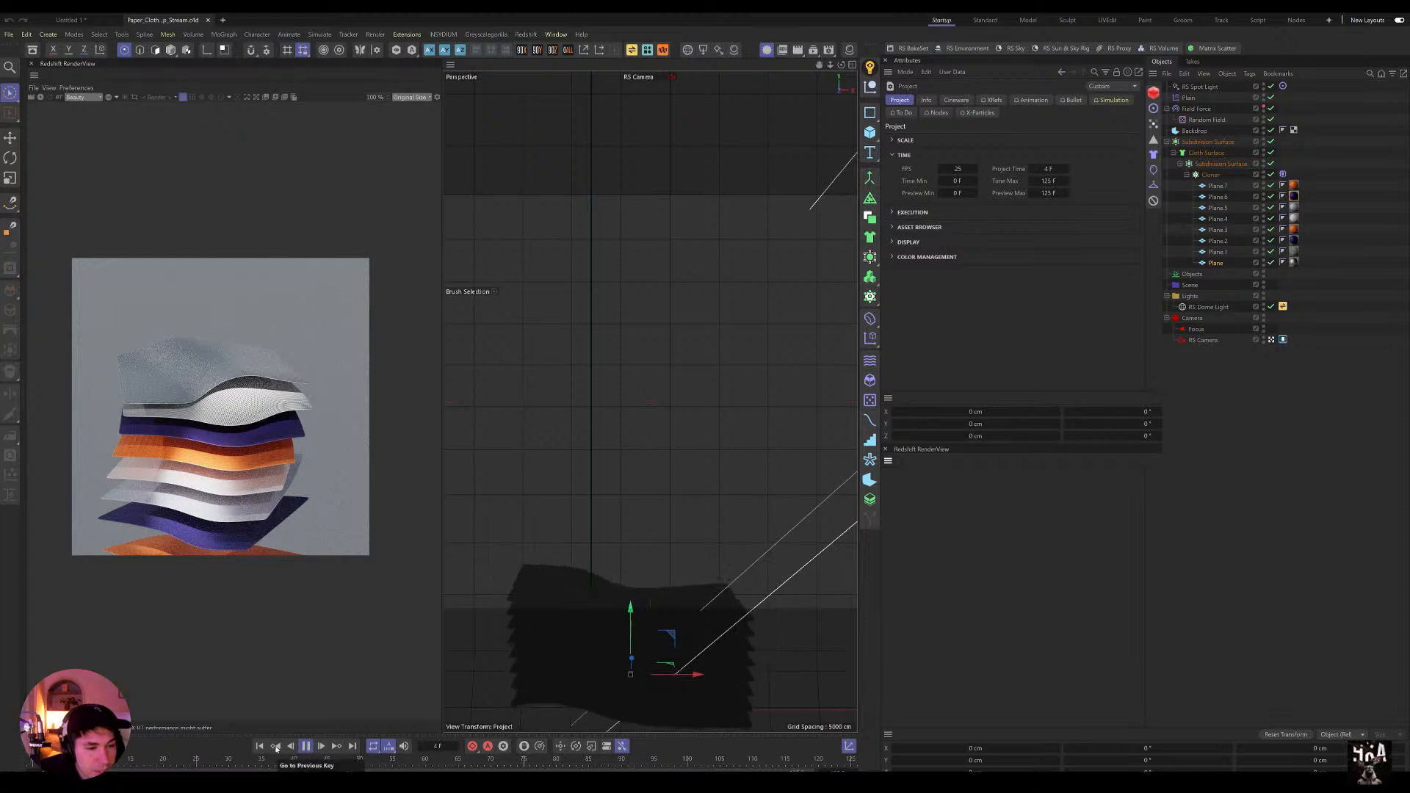
click(305, 746)
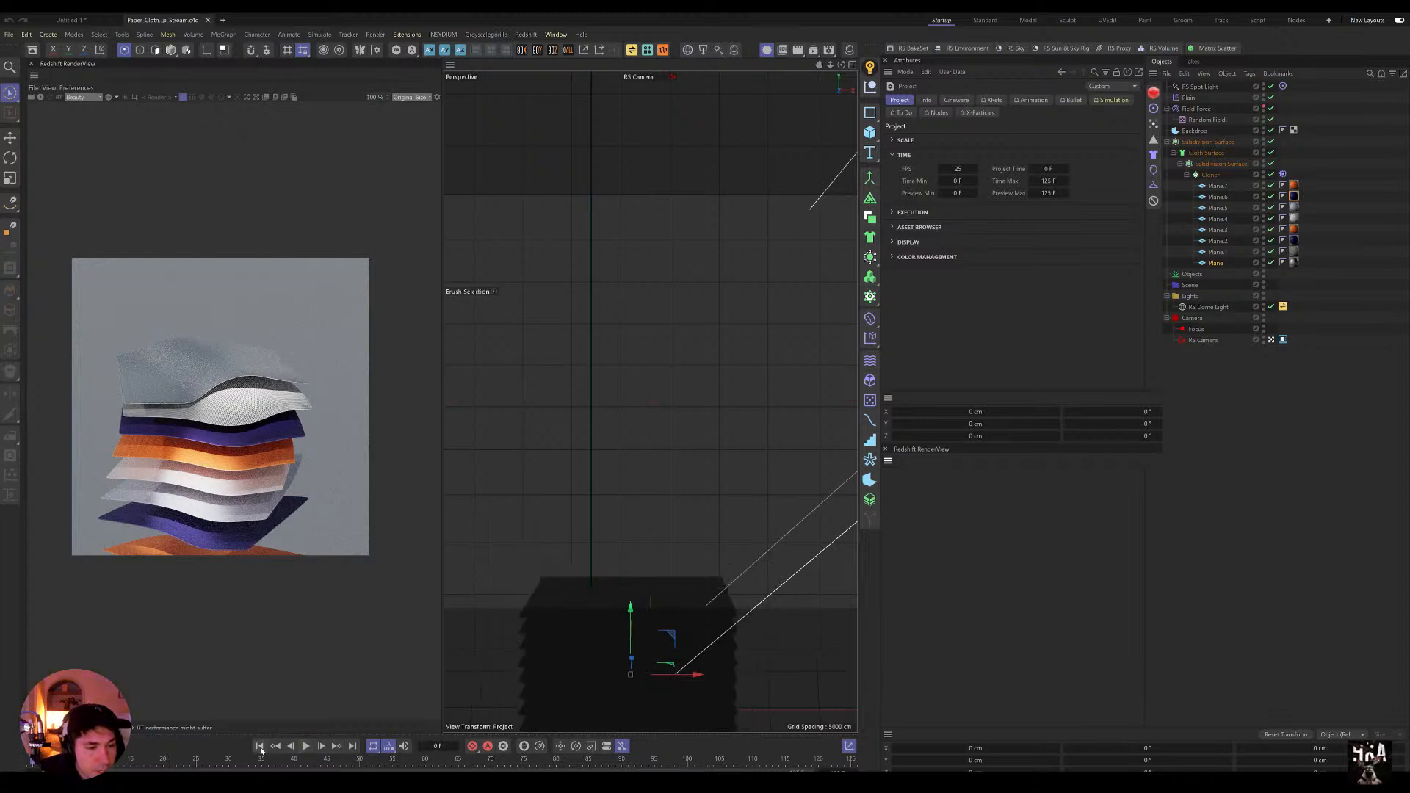
Step: Clear the simulation cache of the Cloner's Cloth tag and try to calculate a new one
click(1283, 175)
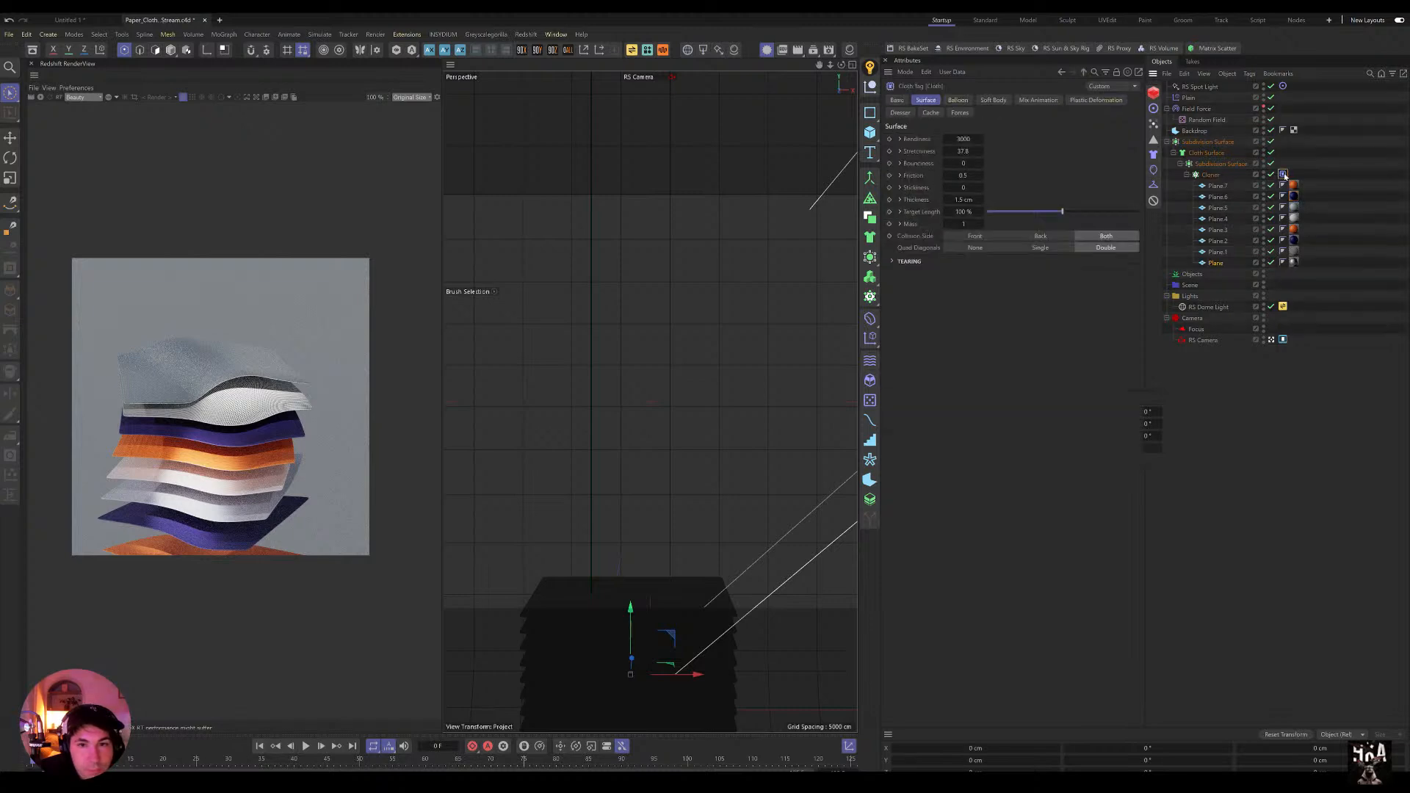
click(928, 112)
click(924, 176)
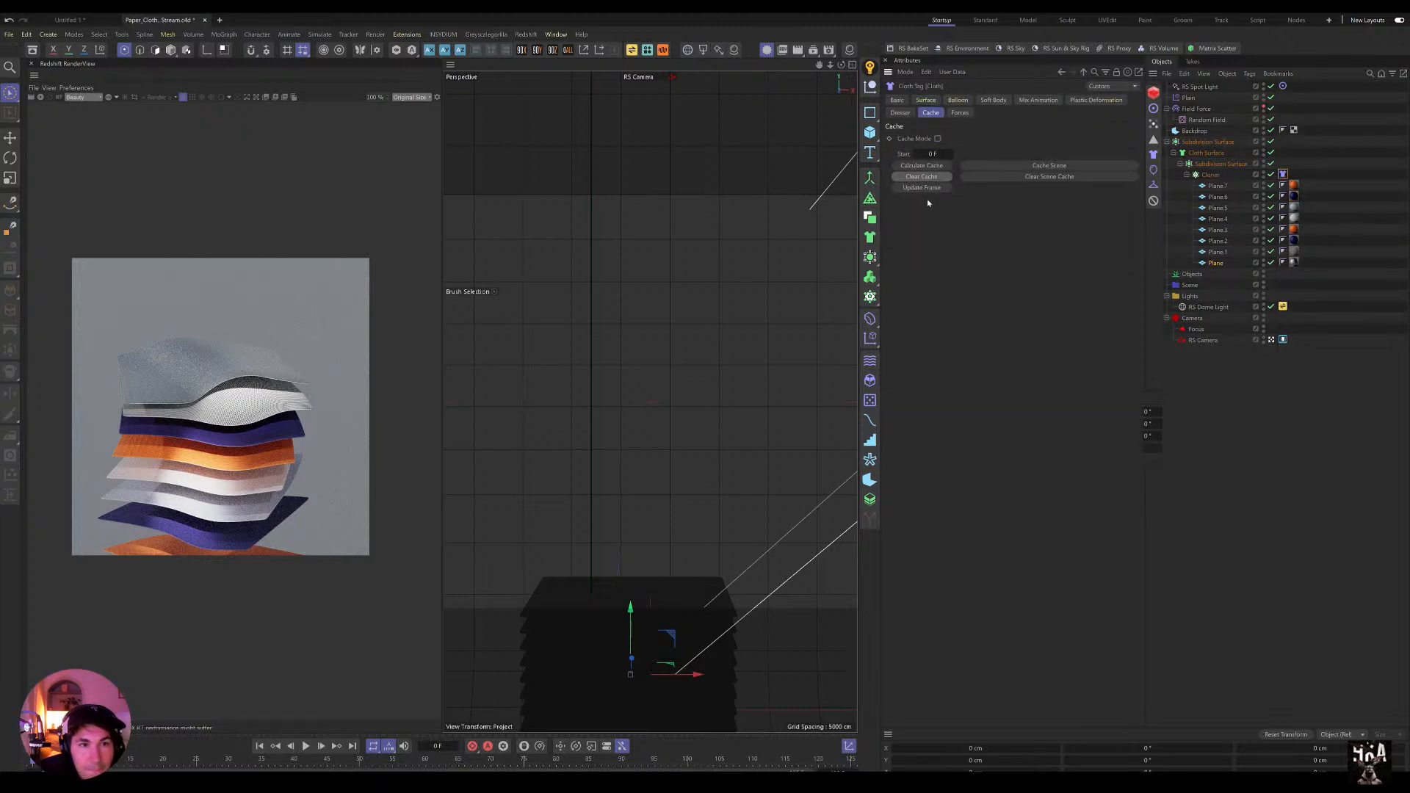
click(926, 166)
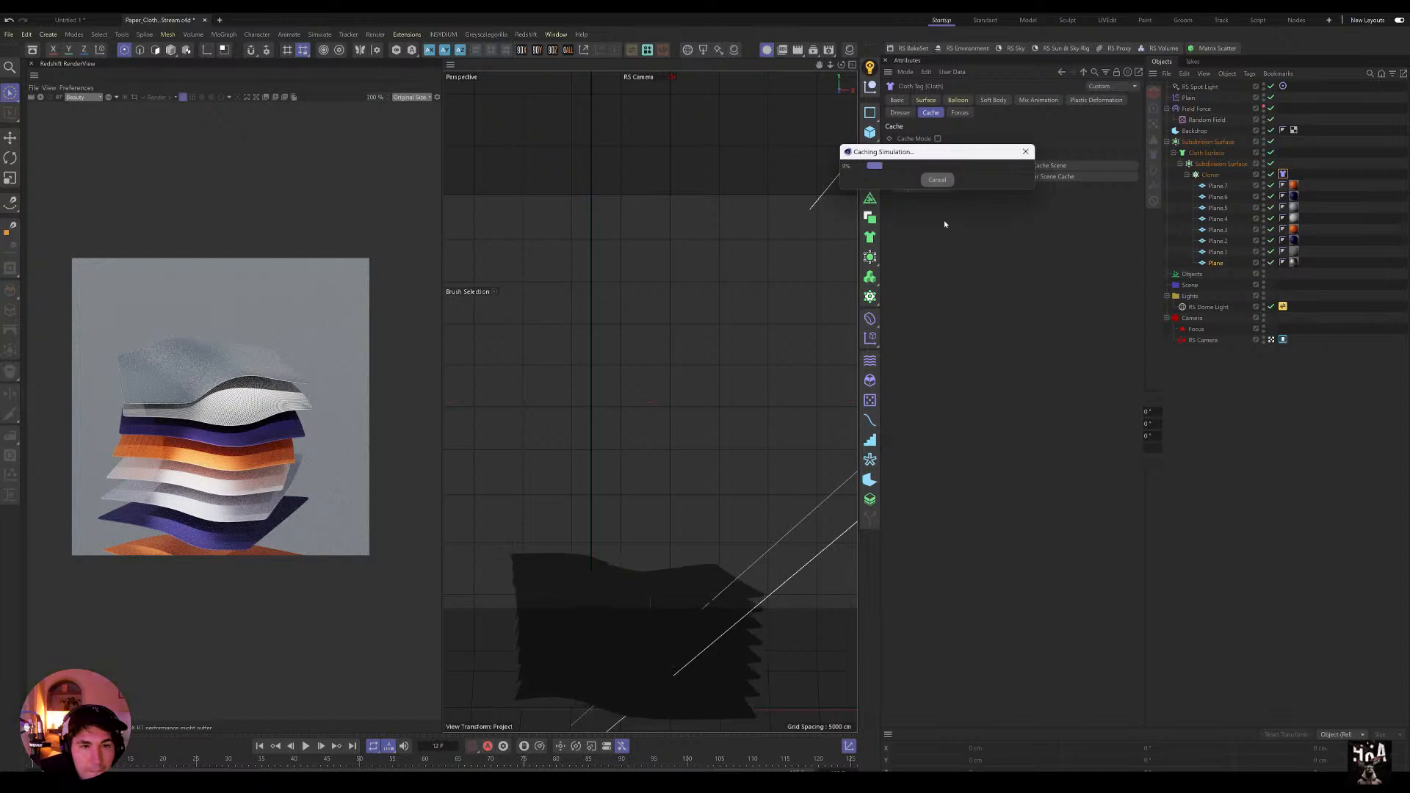
click(939, 180)
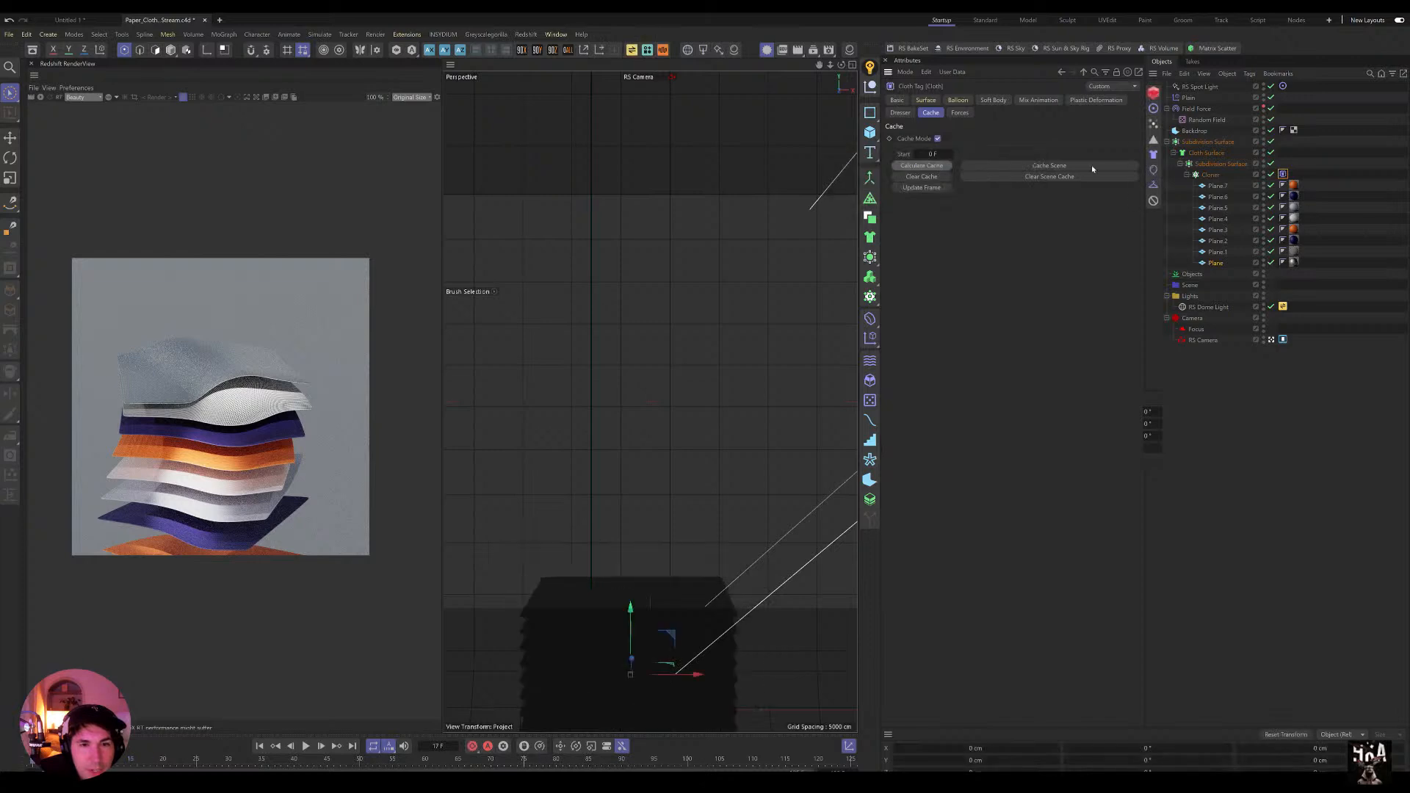
Step: Disable the Subdivision Surface and Cloth Surface generators and play the simulation with the raw cloth planes
click(1271, 163)
click(1271, 152)
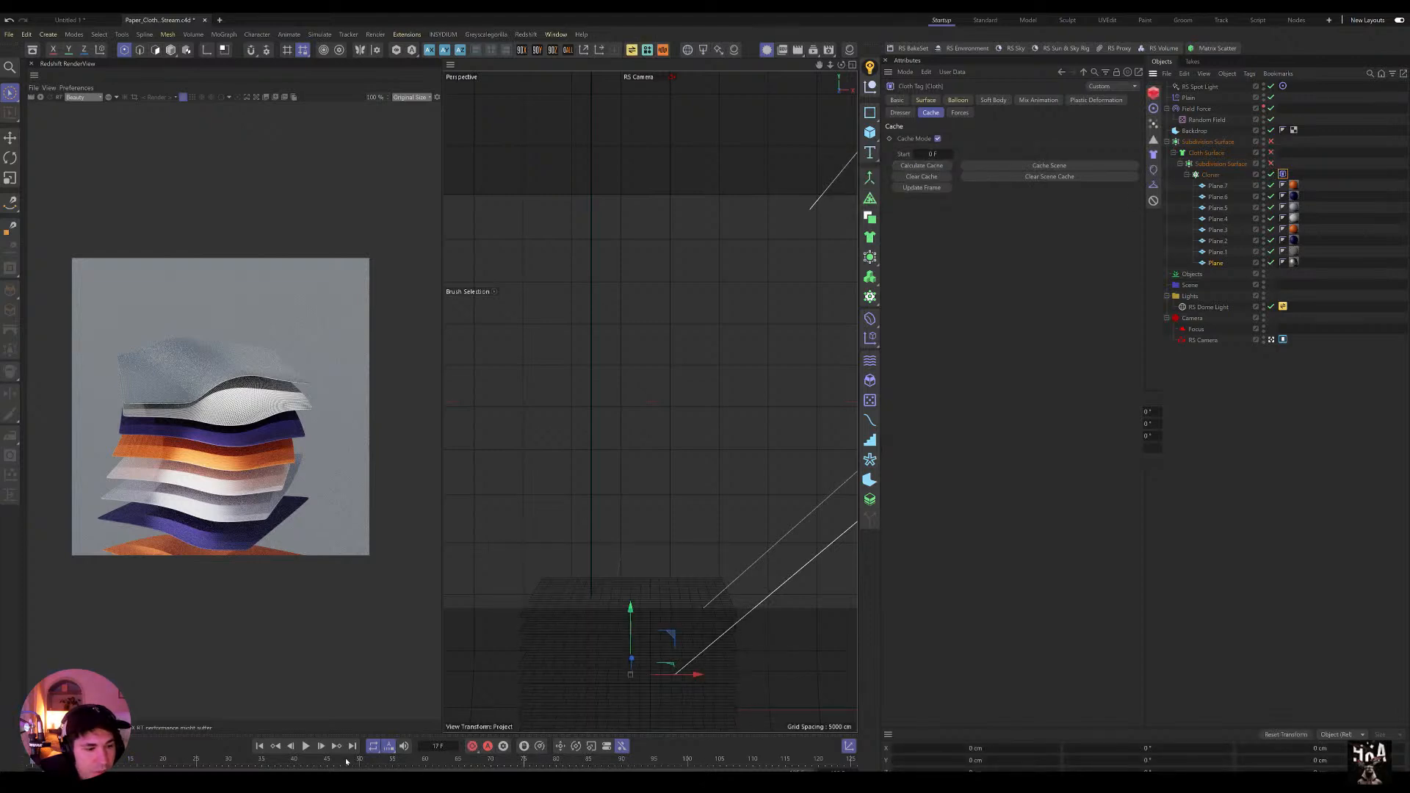
click(306, 746)
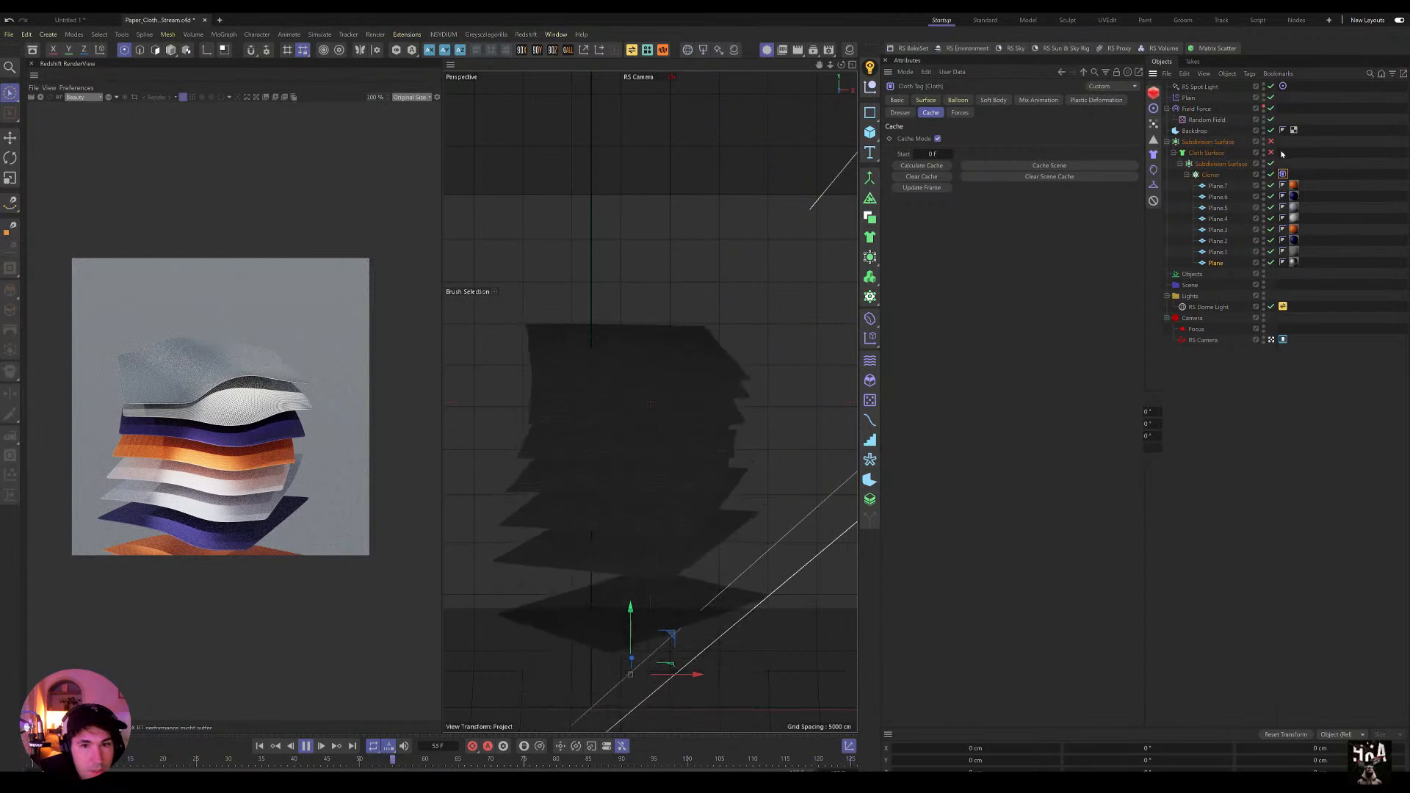
Step: Clear the cloth cache, stop the playback, and cache the simulation for the whole scene
click(920, 176)
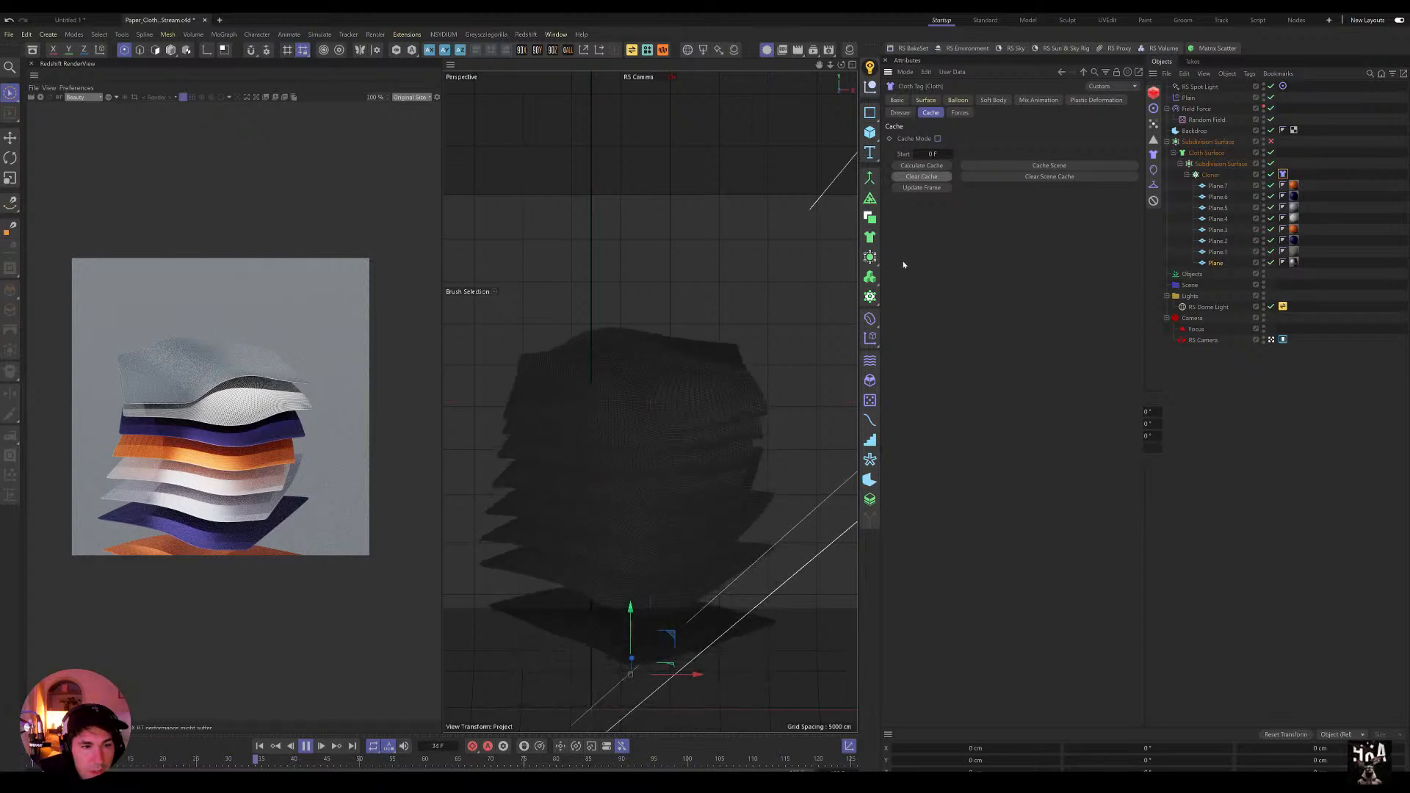
key(F8)
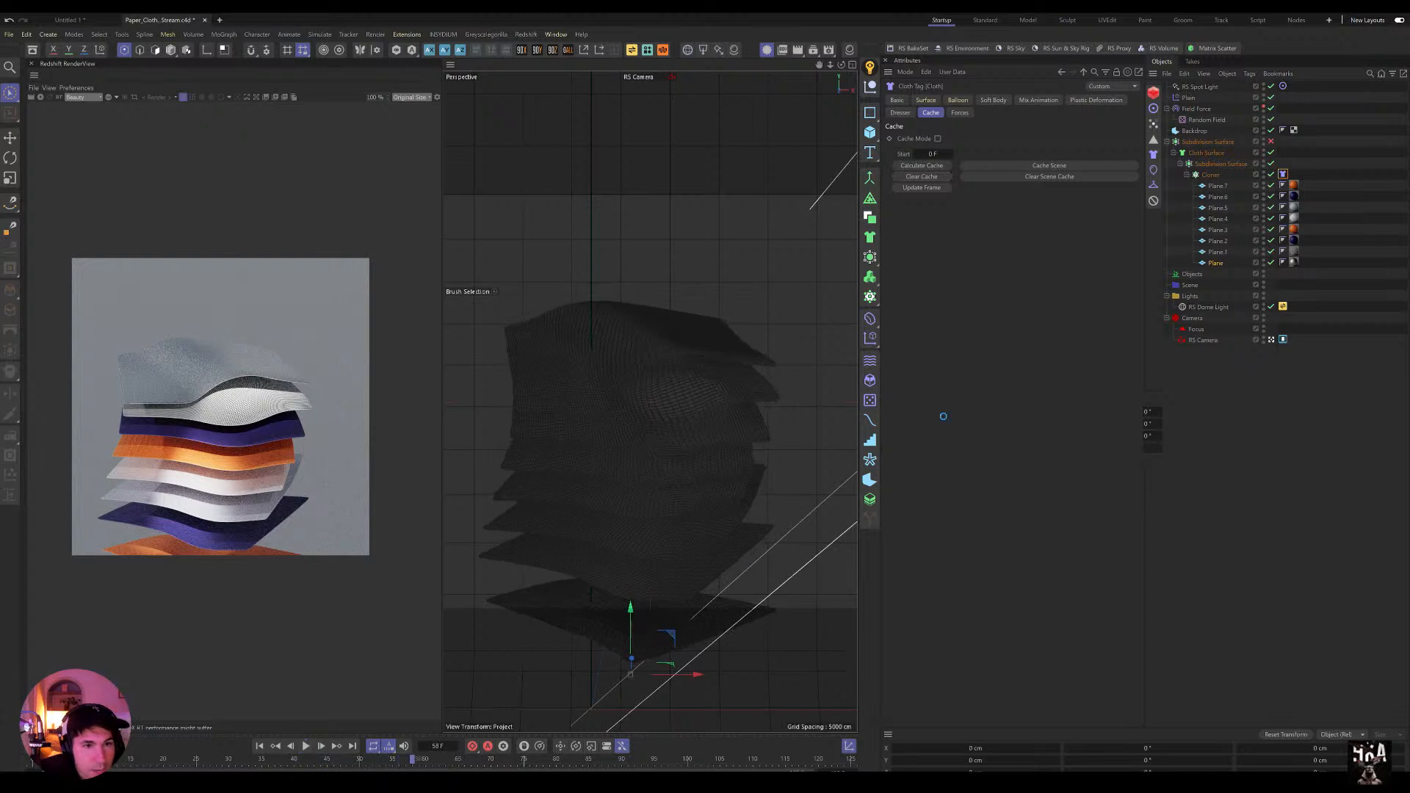
click(999, 167)
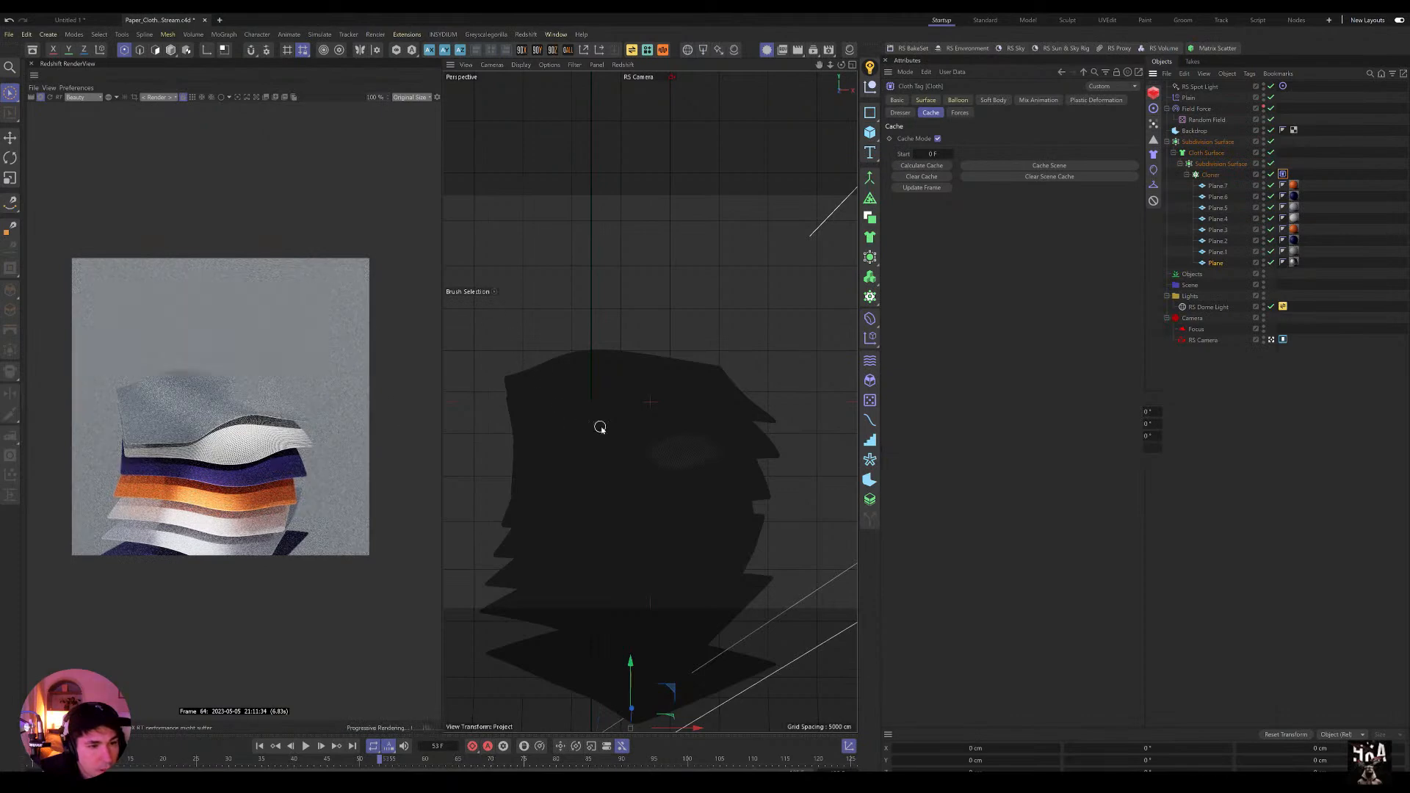
Step: Reframe the RS Camera on the upper cloth layers from a new angle and show the material tag of Plane.3
alt+right_drag(666, 455, 706, 488)
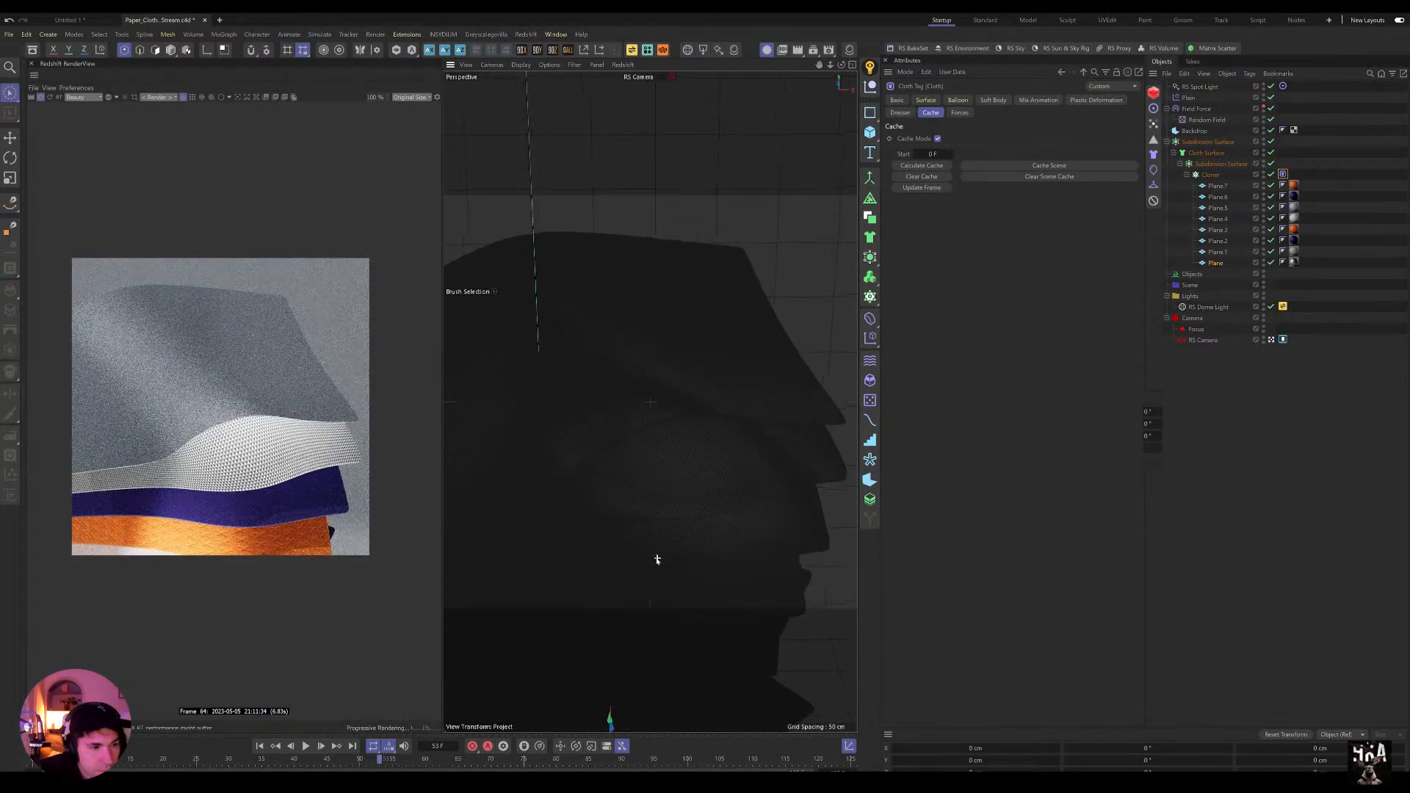
alt+drag(658, 558, 654, 507)
alt+middle_drag(673, 519, 704, 379)
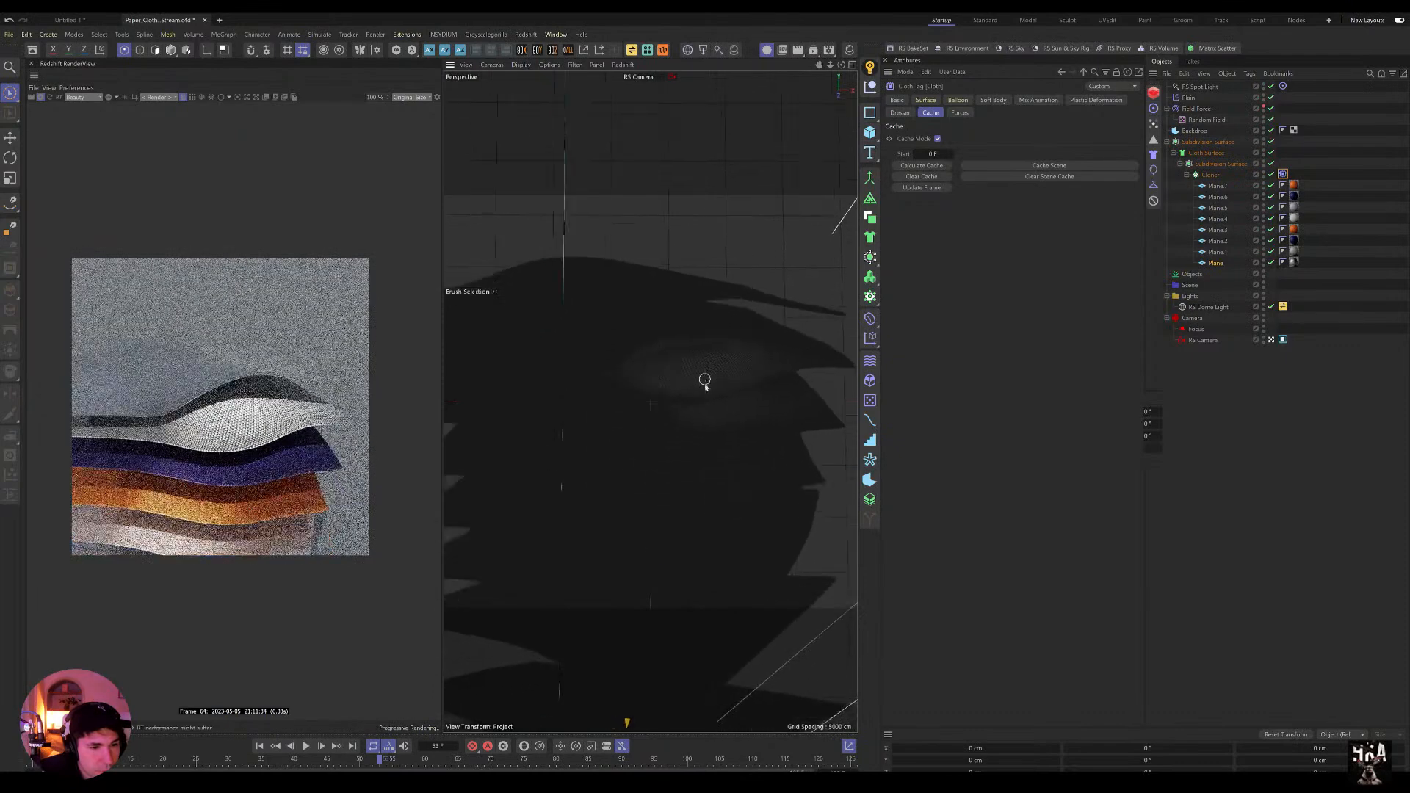
alt+drag(705, 378, 695, 440)
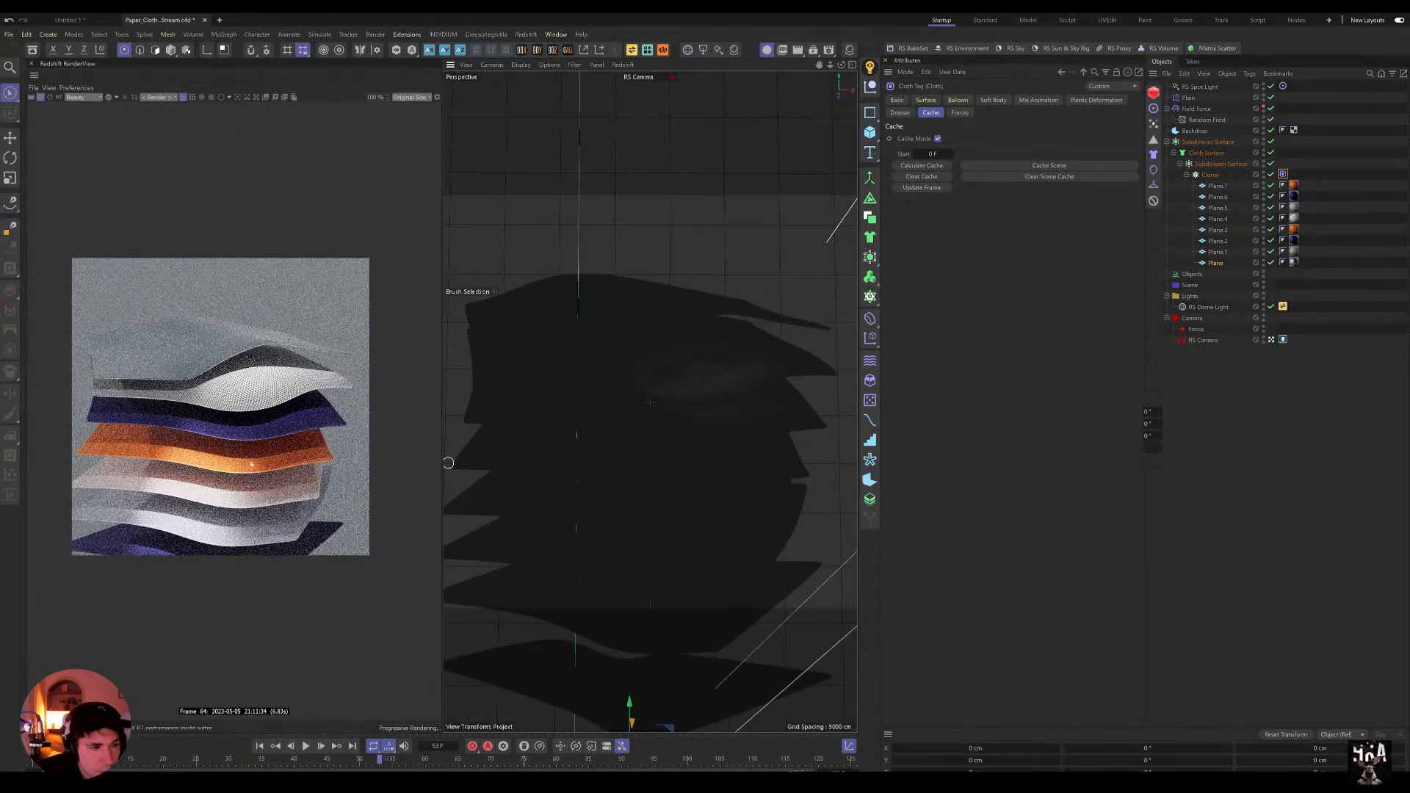
click(1293, 230)
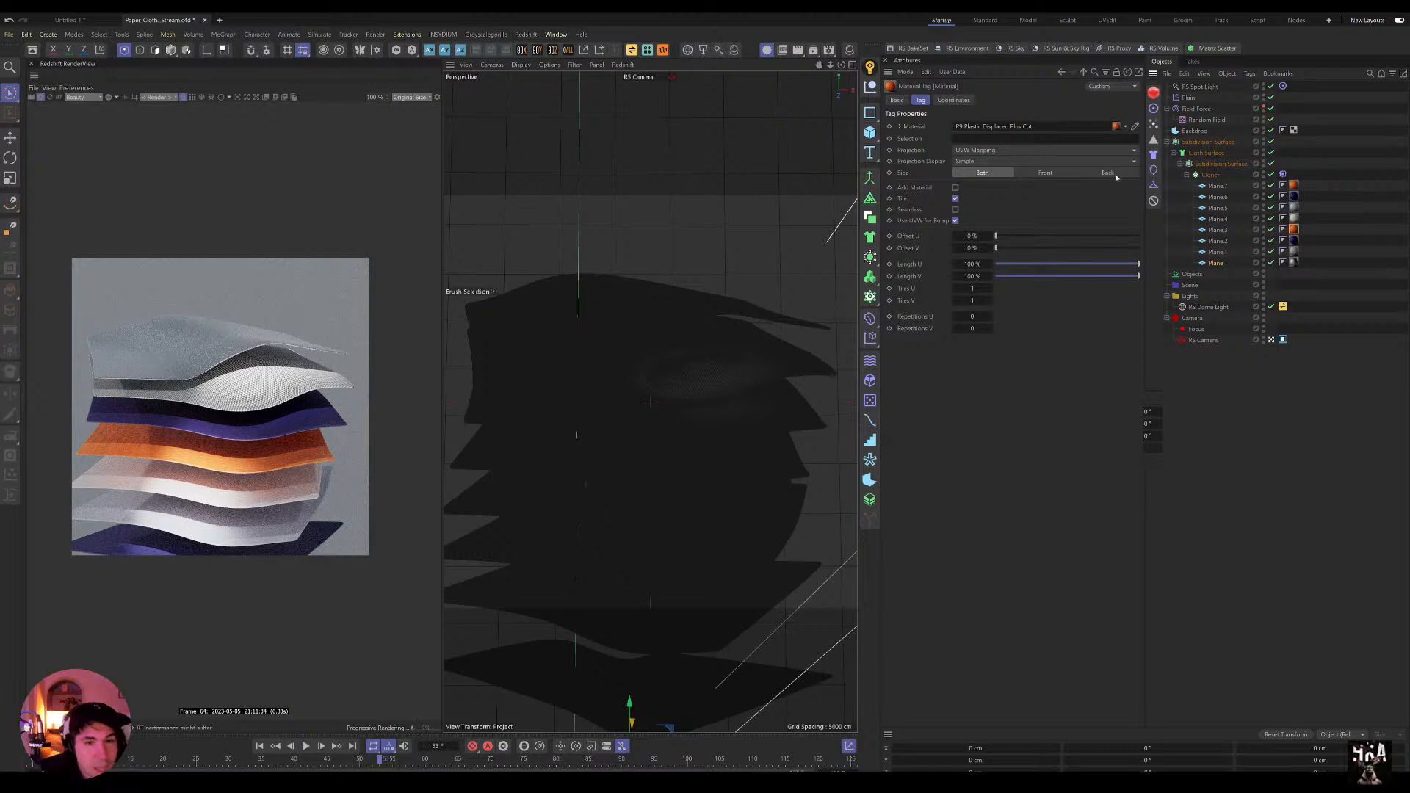
Step: Play the cached cloth animation from the first frame and disable the outer Subdivision Surface
click(260, 746)
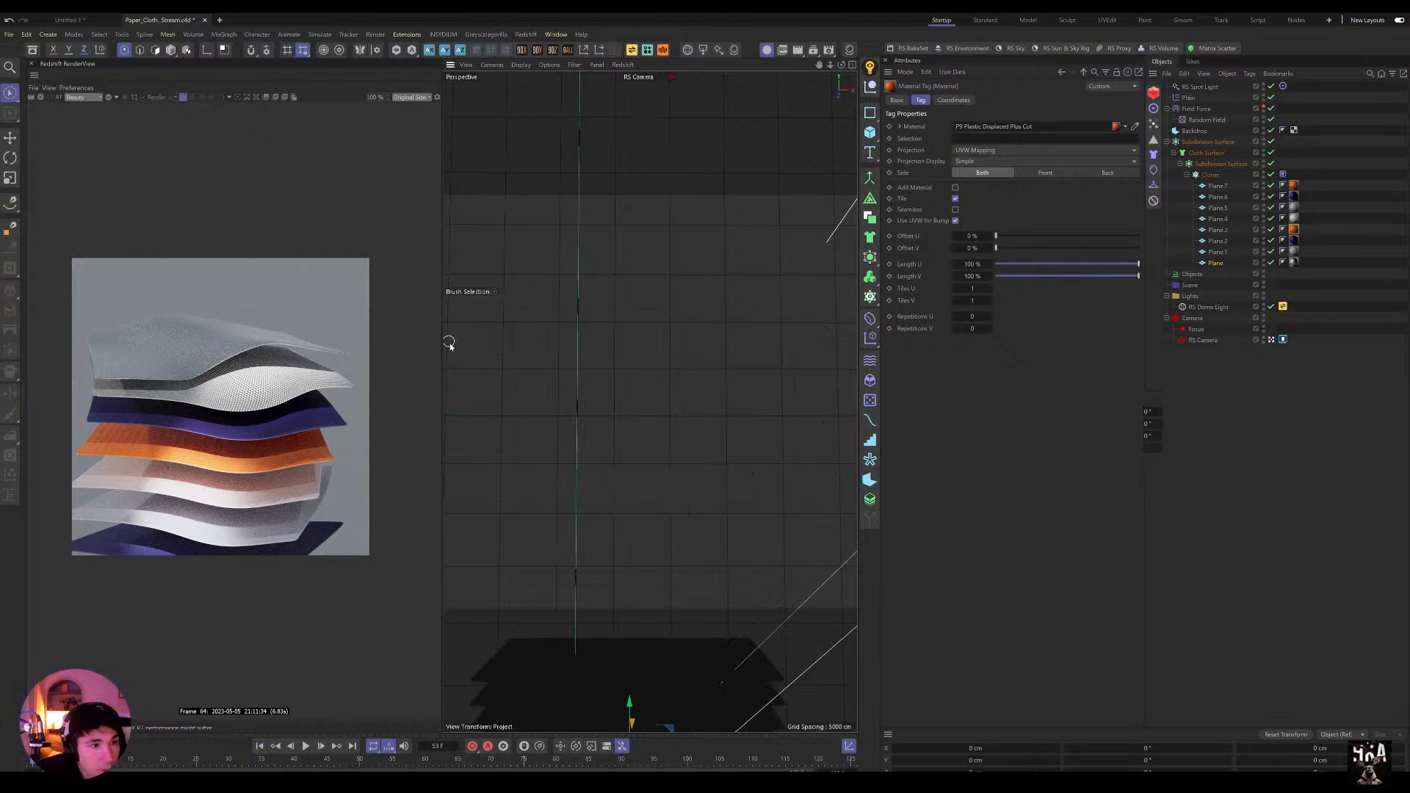
alt+right_drag(625, 431, 623, 441)
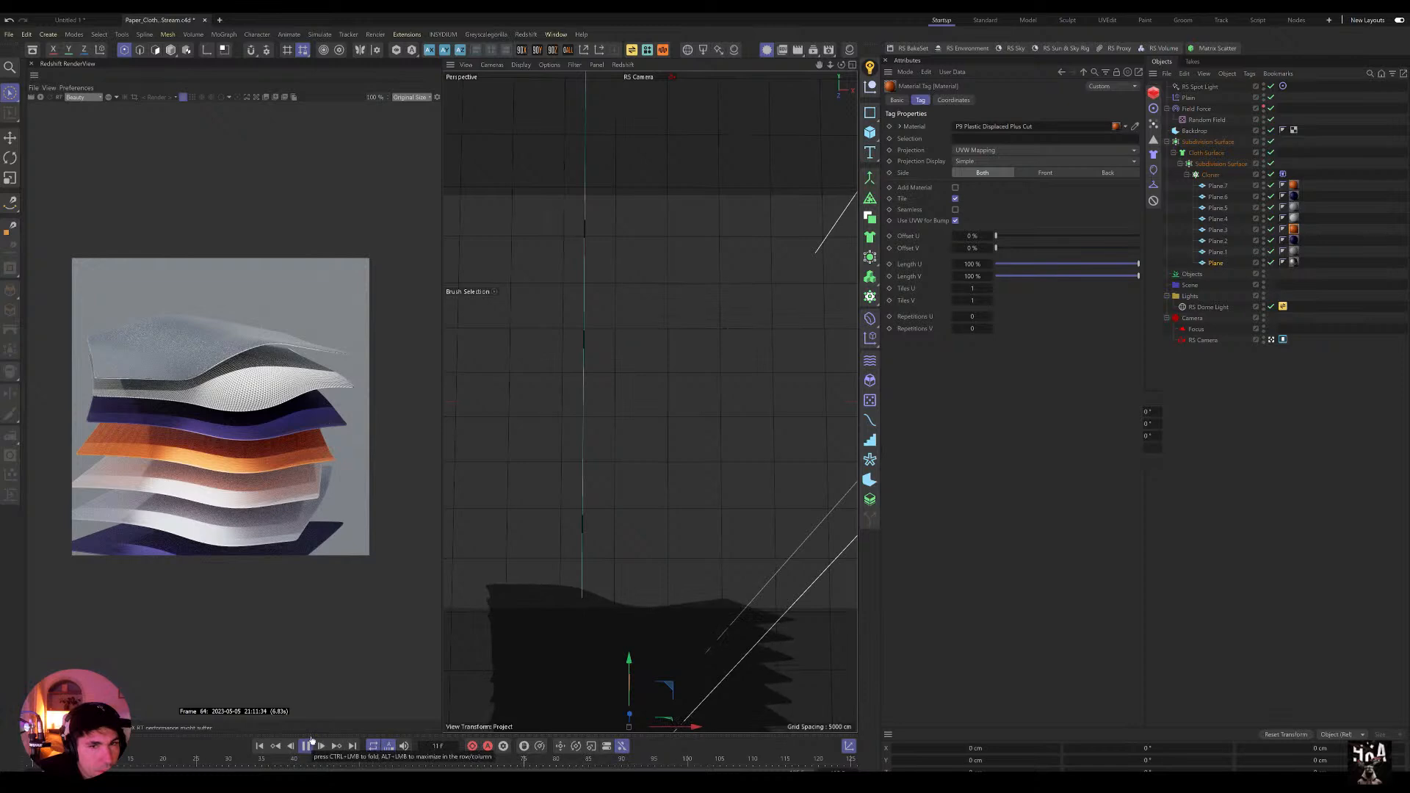
click(1271, 142)
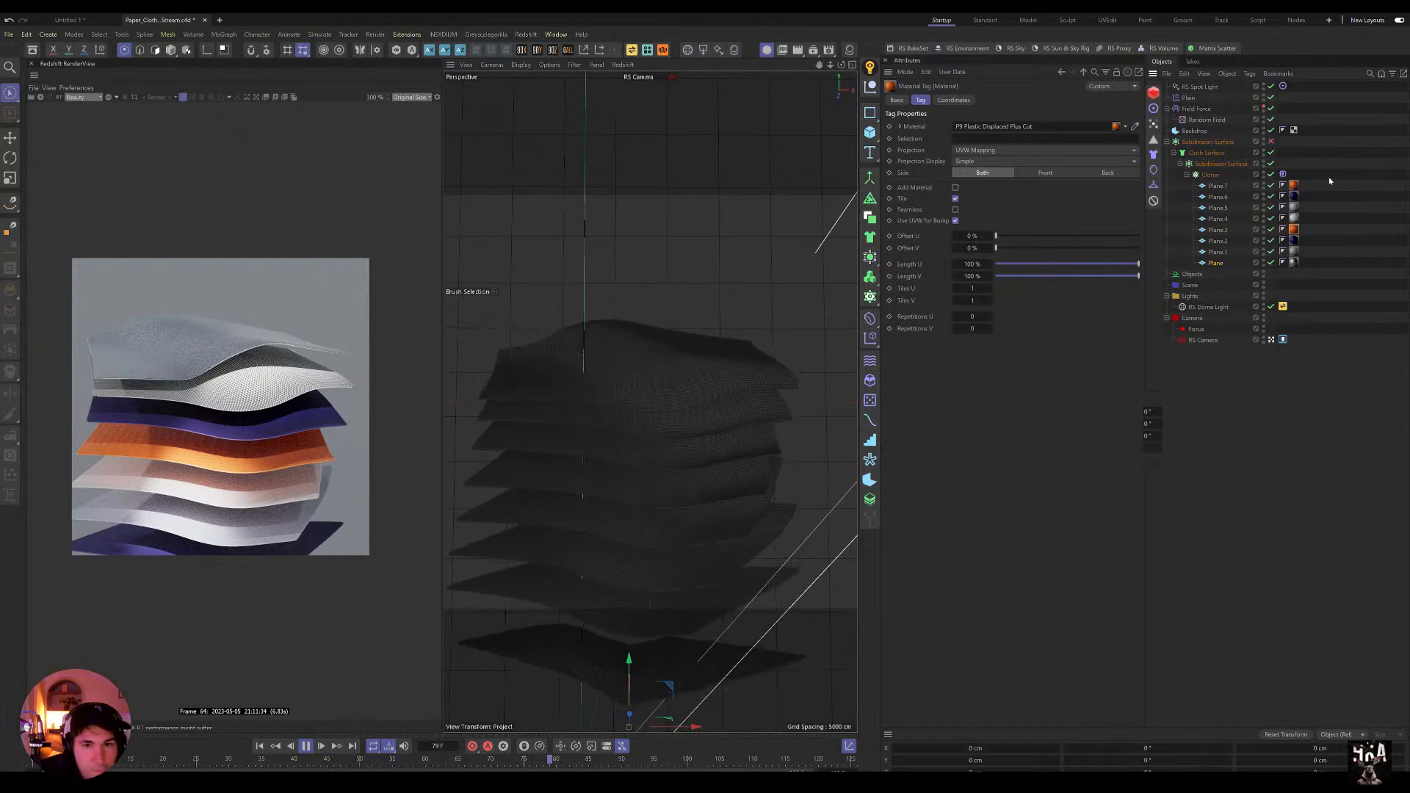
Step: Clear the Cloner's cloth cache, test Stretchiness values of 0 and 1 during playback, and set Stretchiness to 5
click(1282, 174)
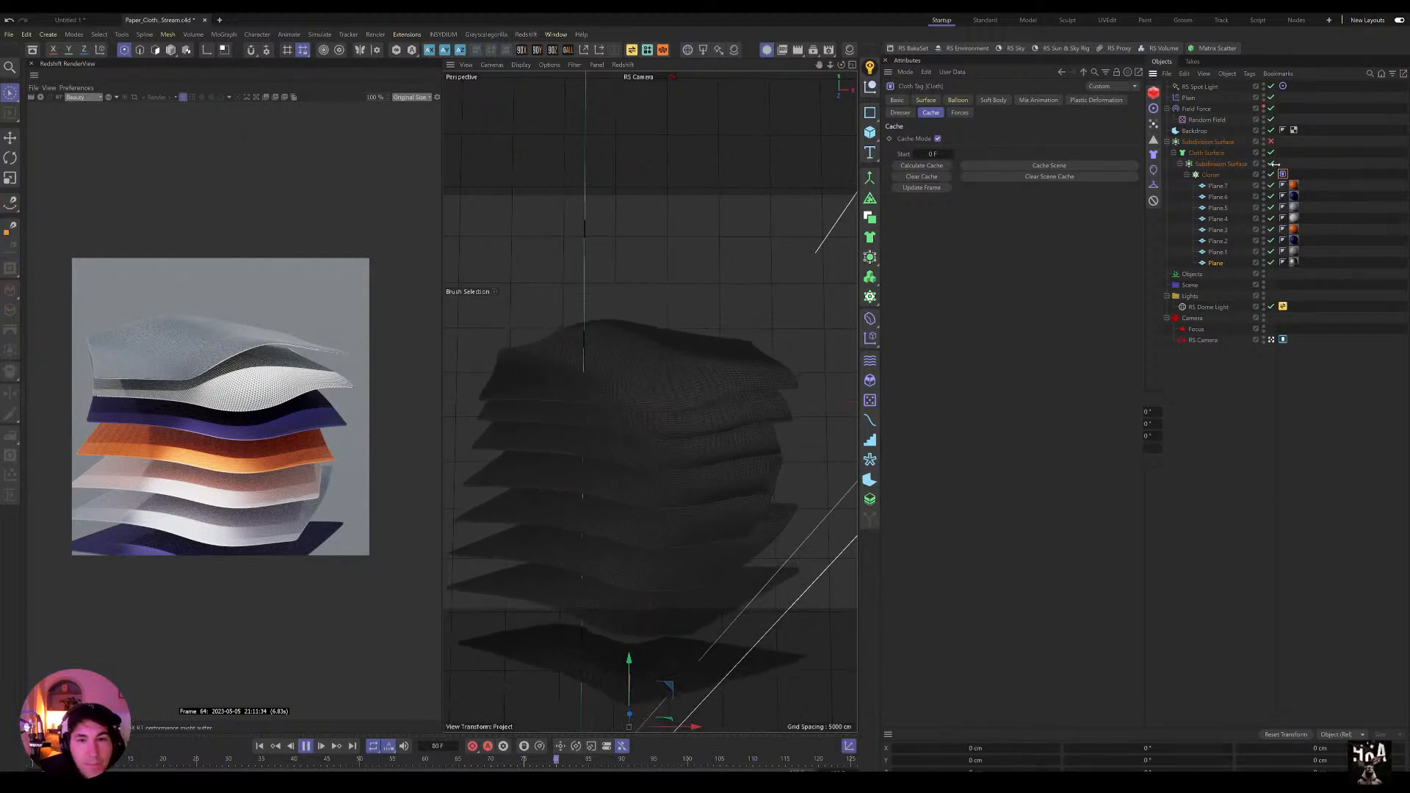
click(927, 177)
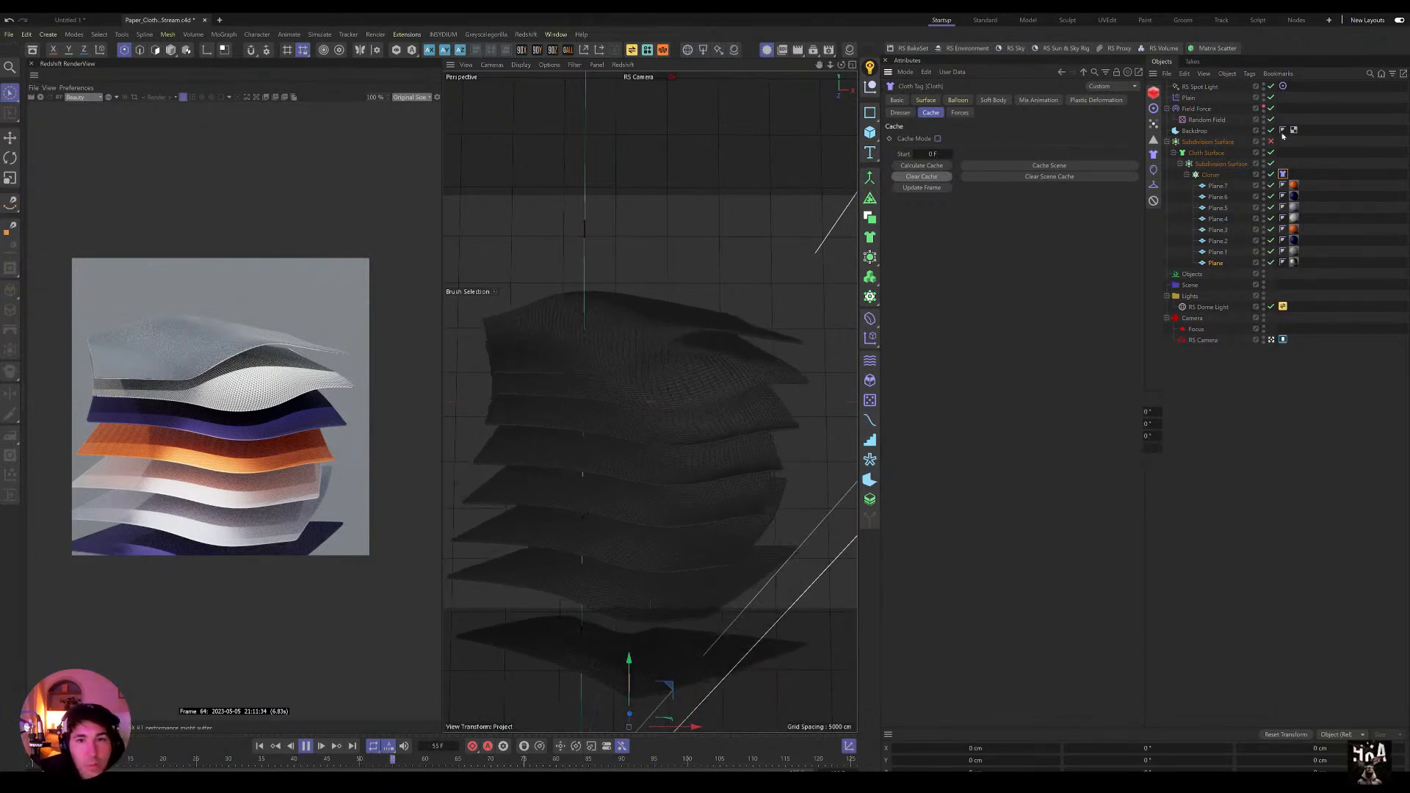
click(925, 100)
click(963, 151)
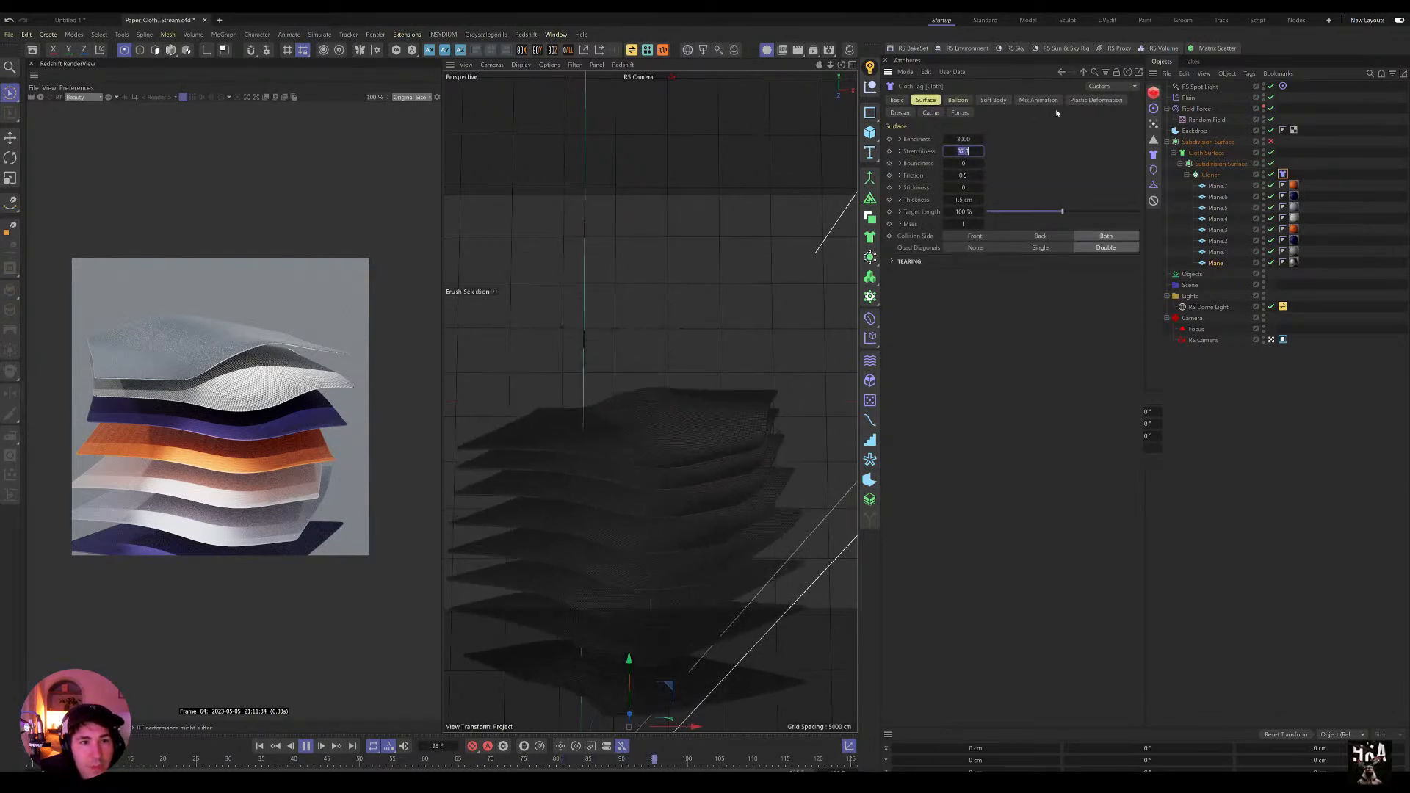
text(0)
key(Return)
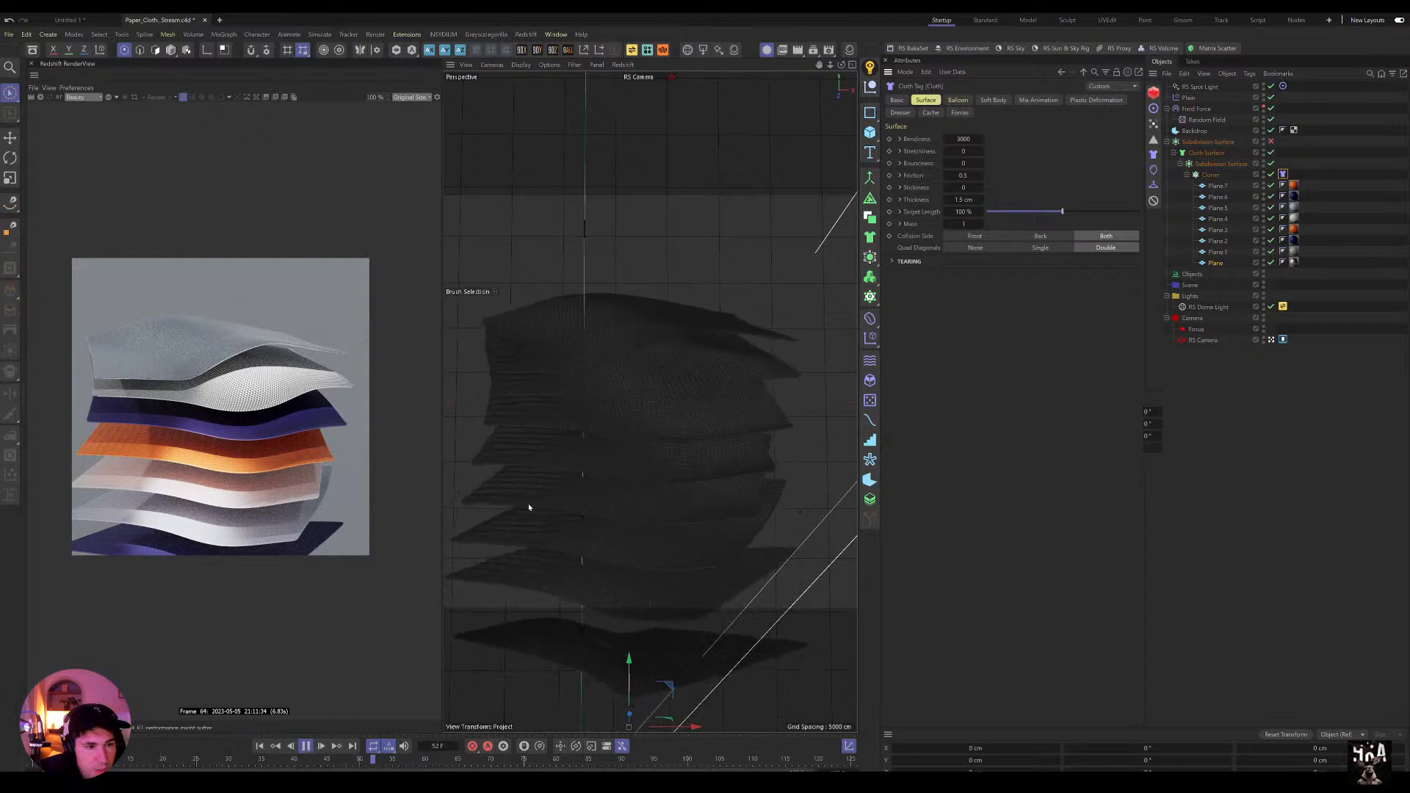
text(1)
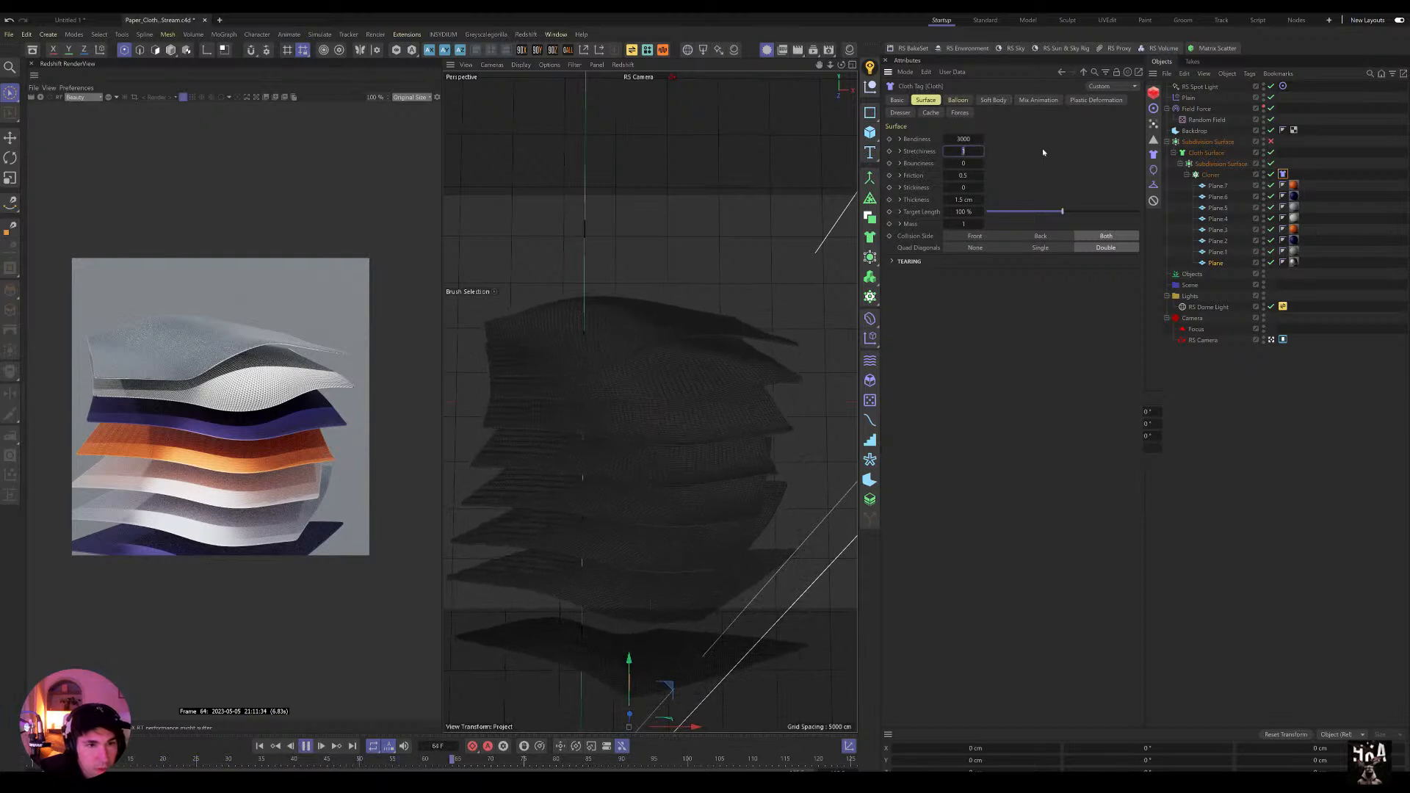
text(5)
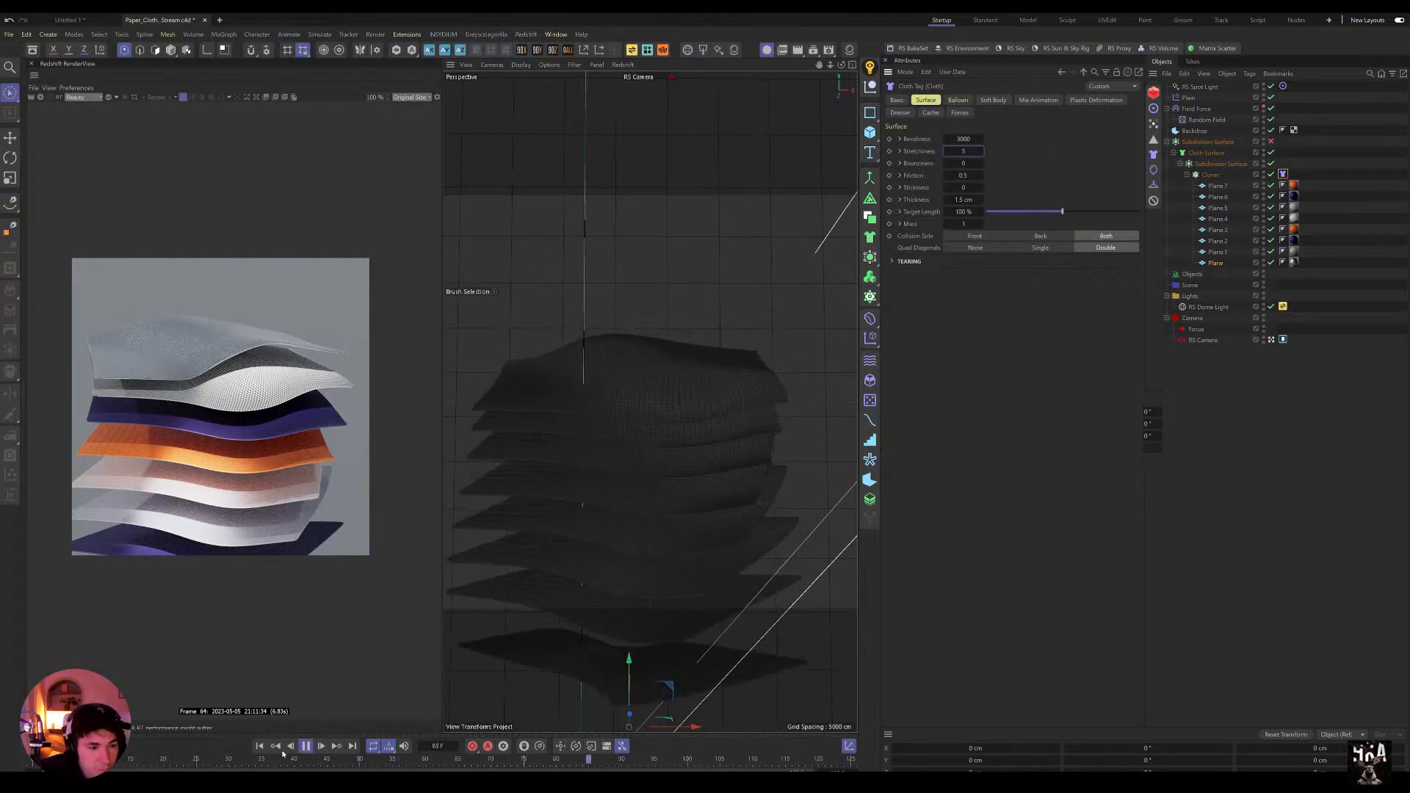
Step: Calculate the Cloner's cloth cache from the first frame, and play and scrub through the cached animation to review it
click(259, 746)
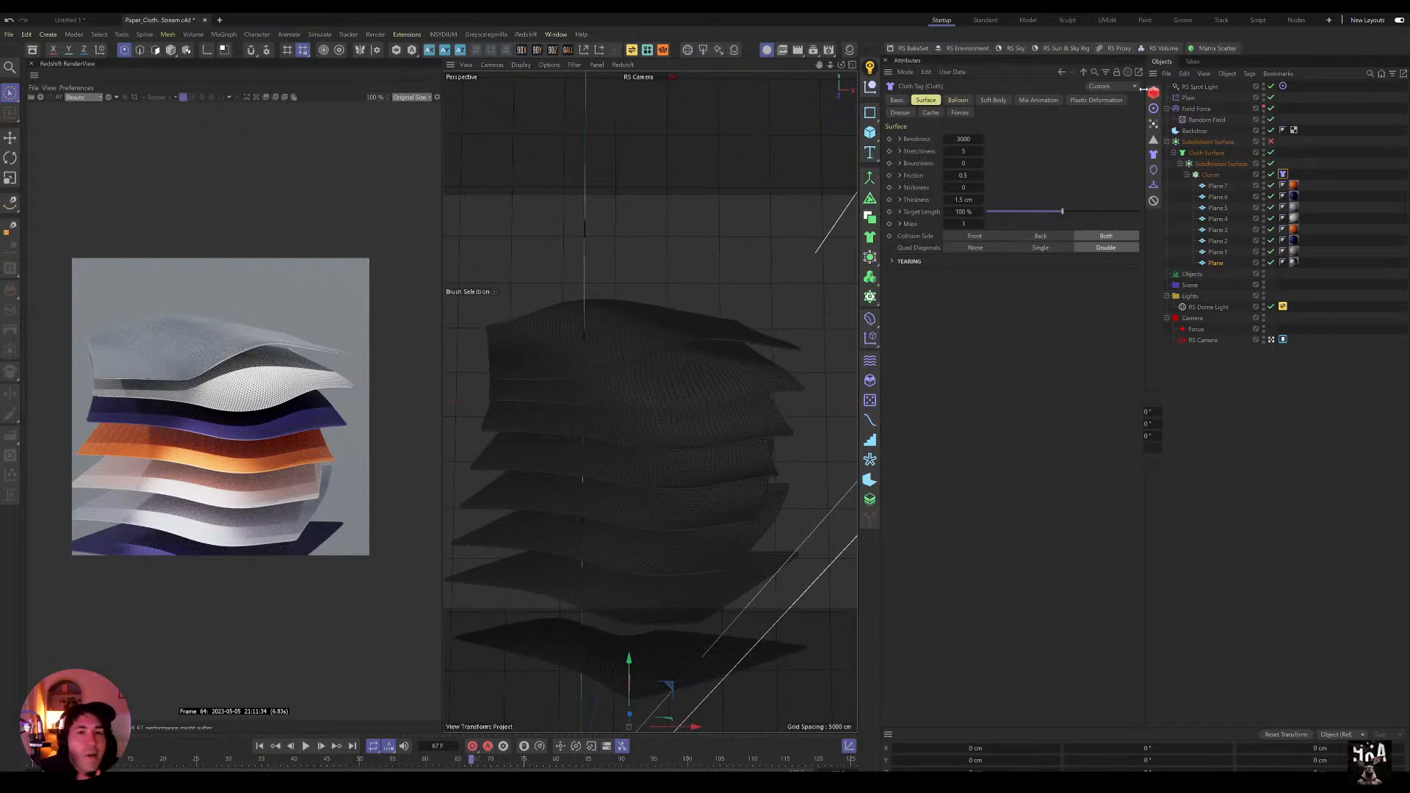
click(984, 100)
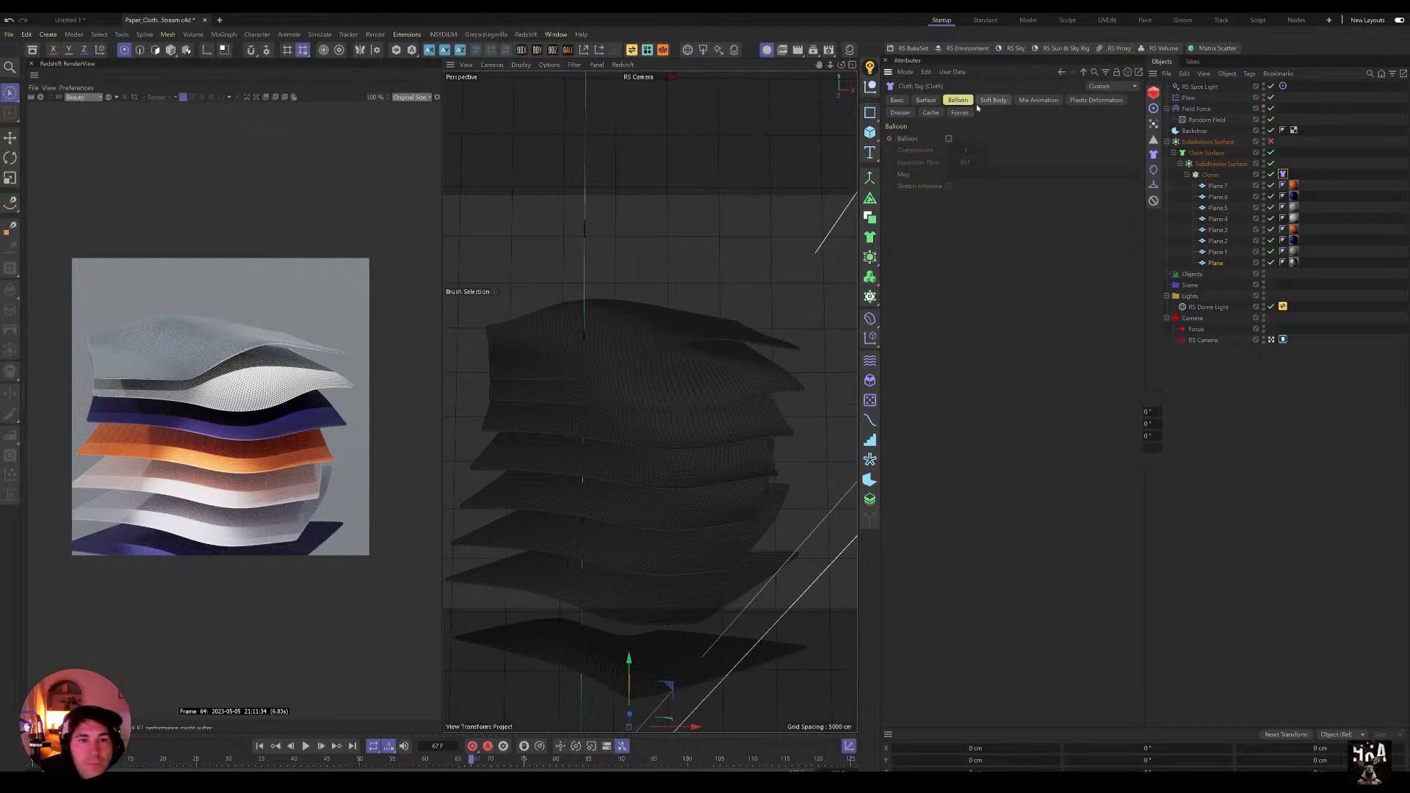
click(926, 101)
click(930, 112)
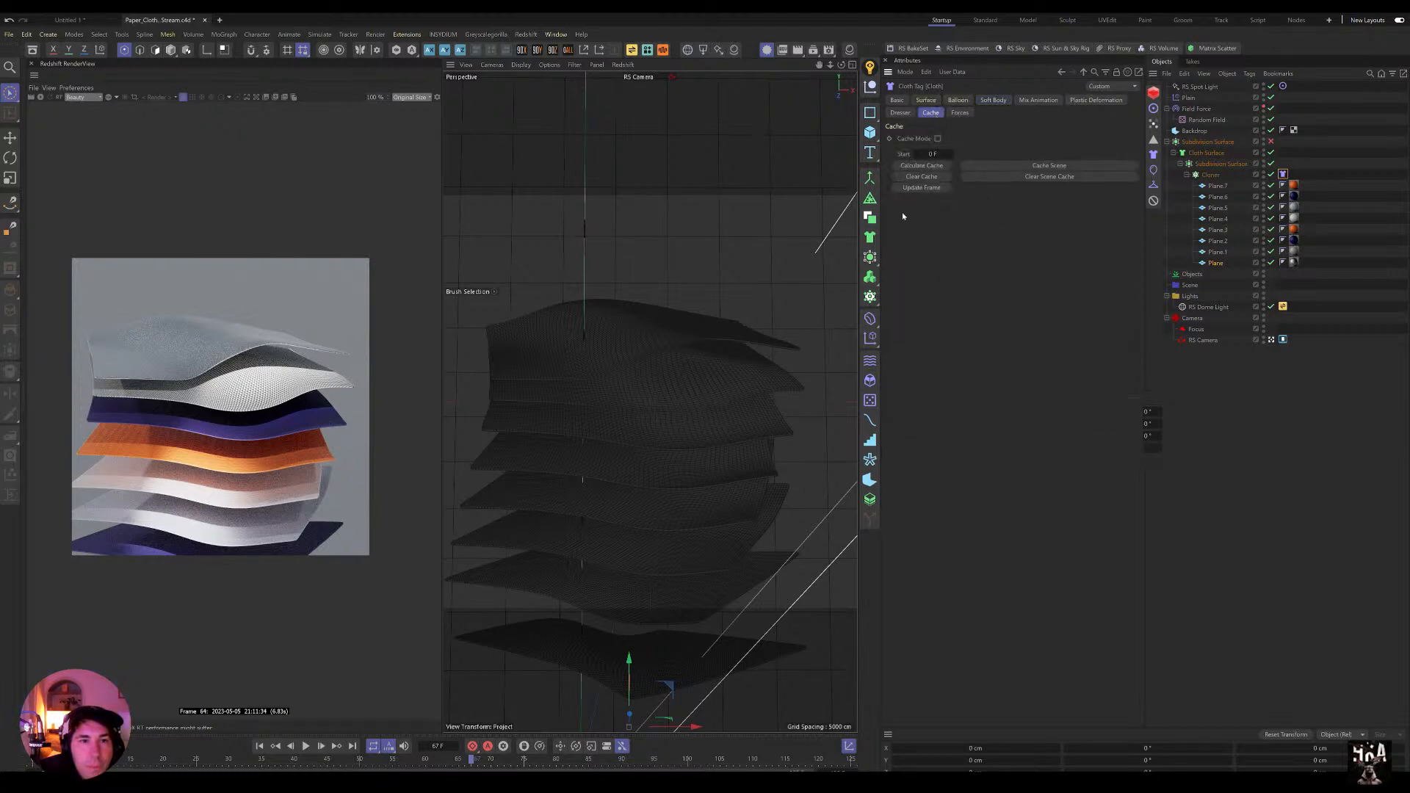
click(257, 746)
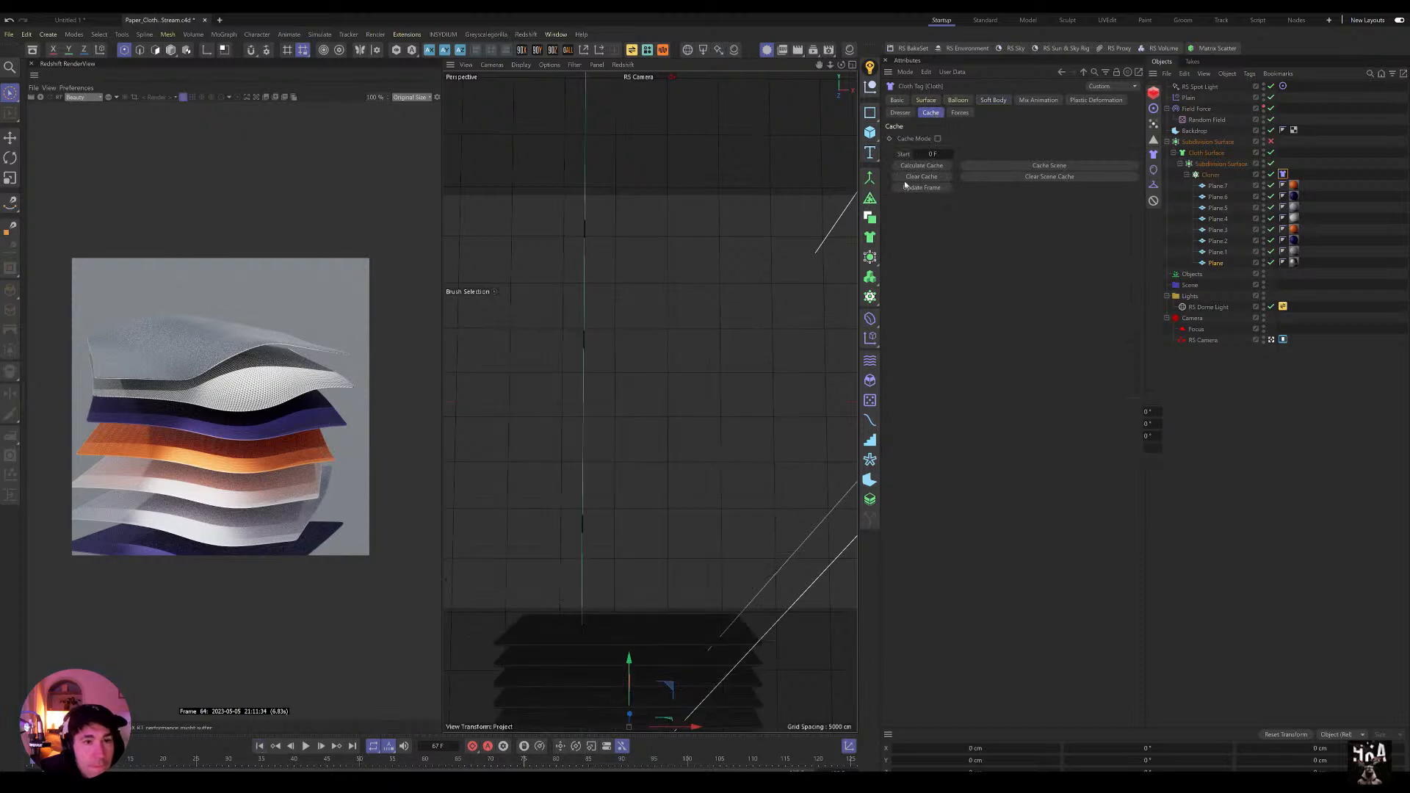
click(921, 165)
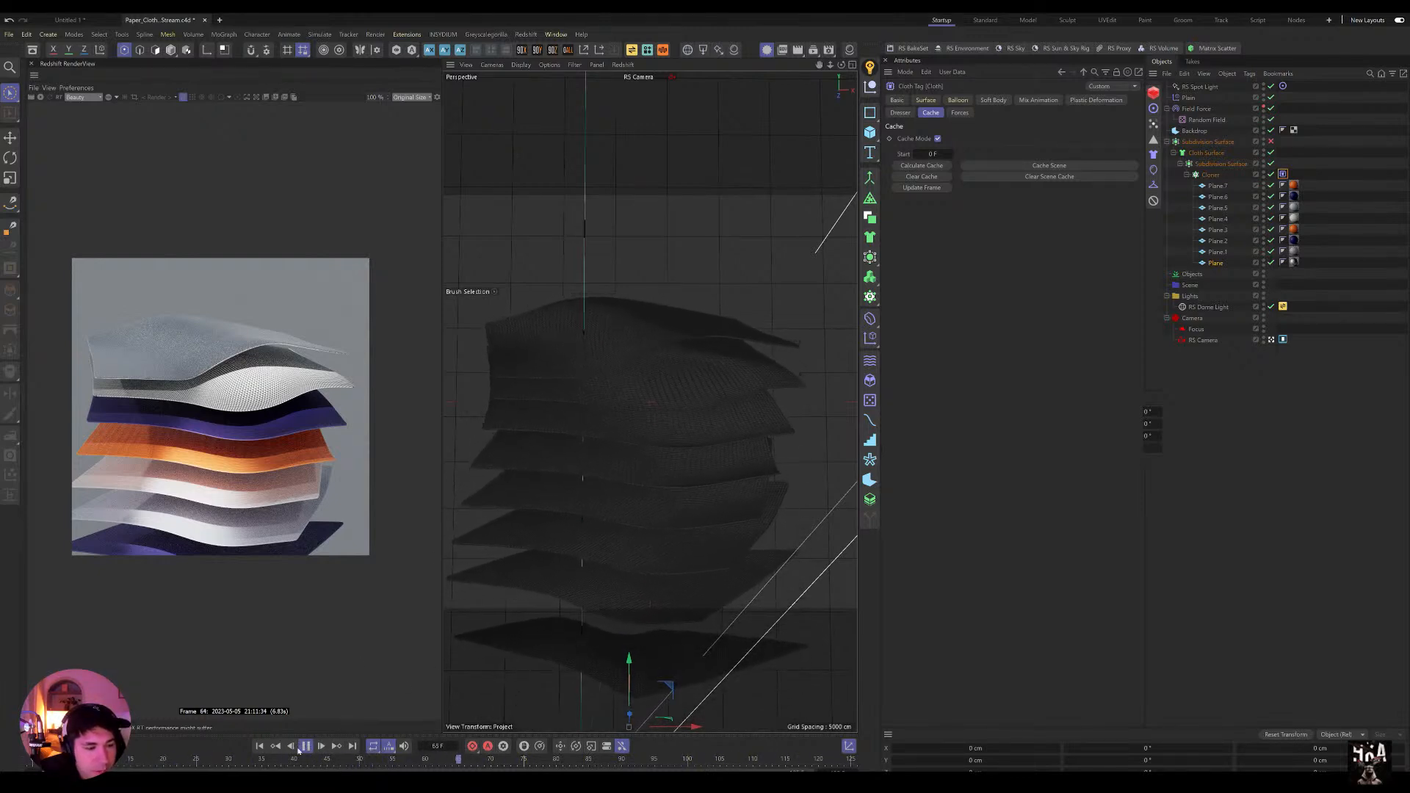
mouse_move(358, 759)
mouse_down()
mouse_move(58, 758)
mouse_move(412, 758)
mouse_move(95, 759)
mouse_move(366, 759)
mouse_up()
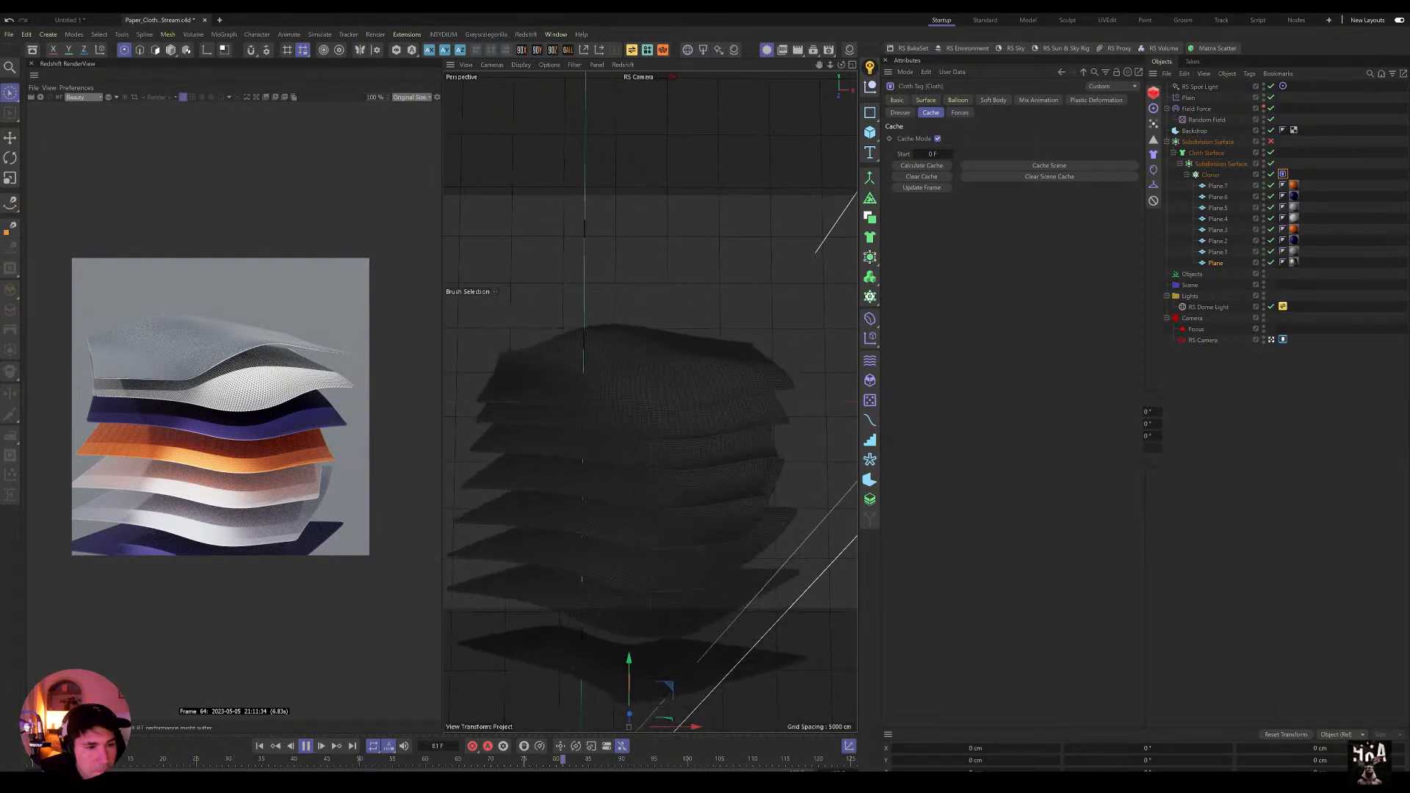
drag(327, 759, 81, 759)
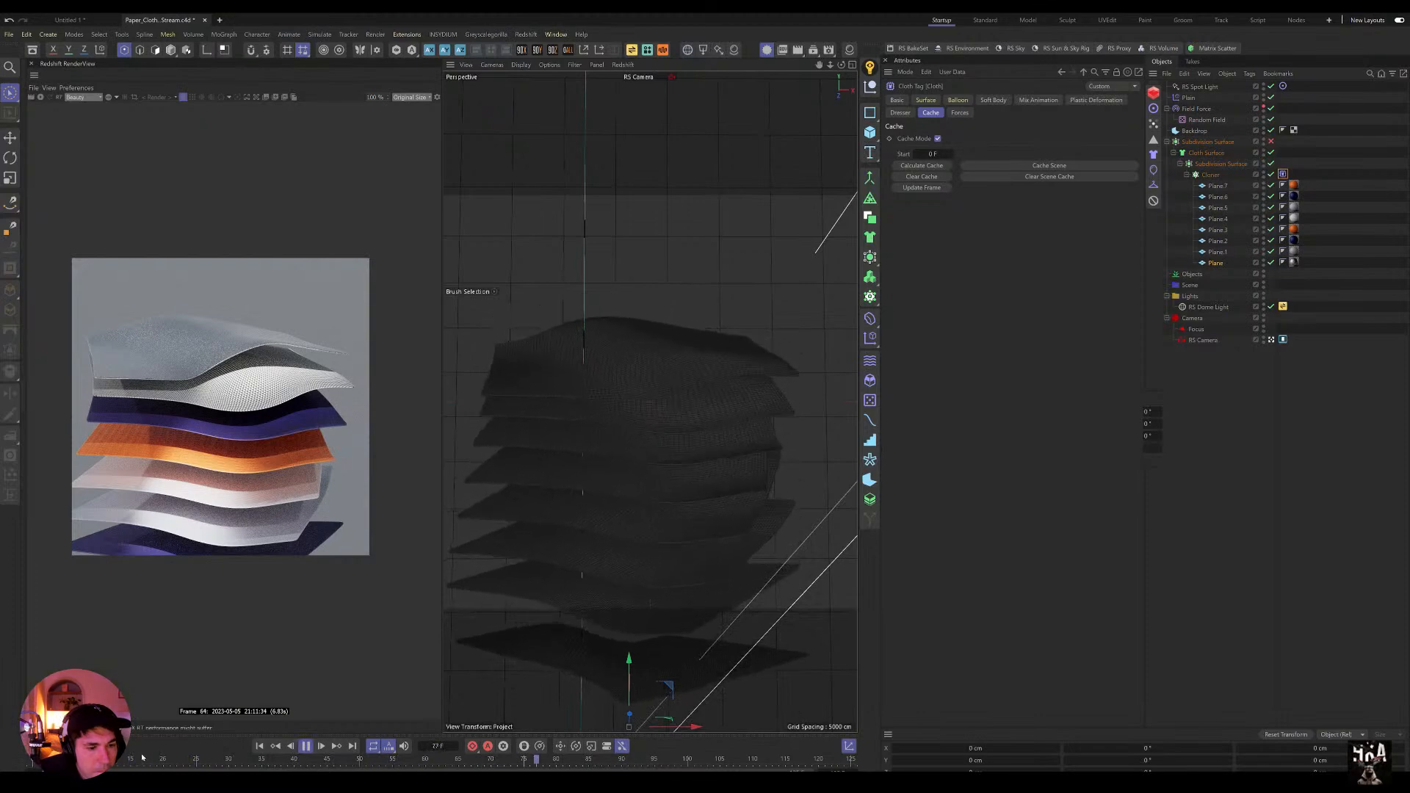
key(F8)
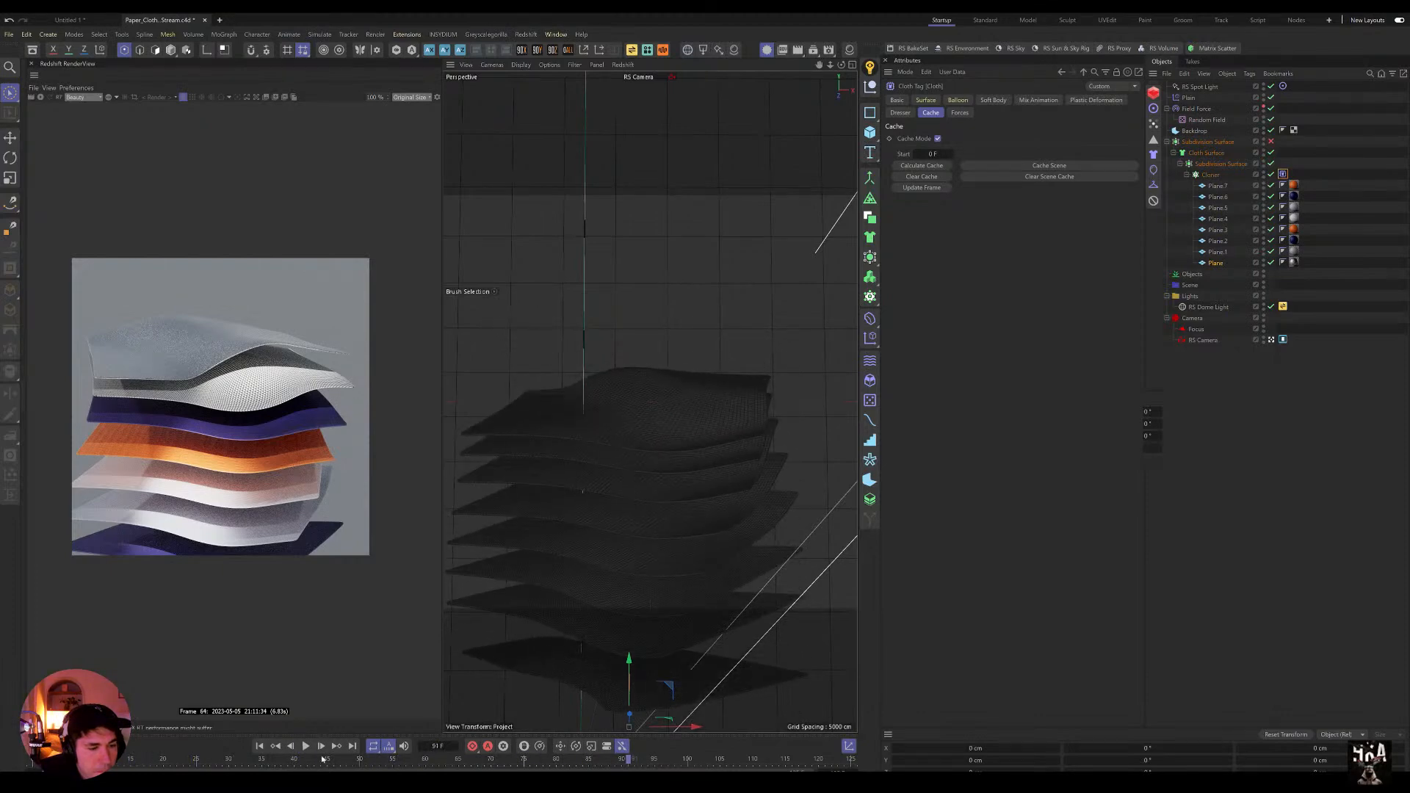
Step: Show the F-curve of Plain's Strength track and extend the right tangent of the 50 F key to about 81 F
key(shift+F3)
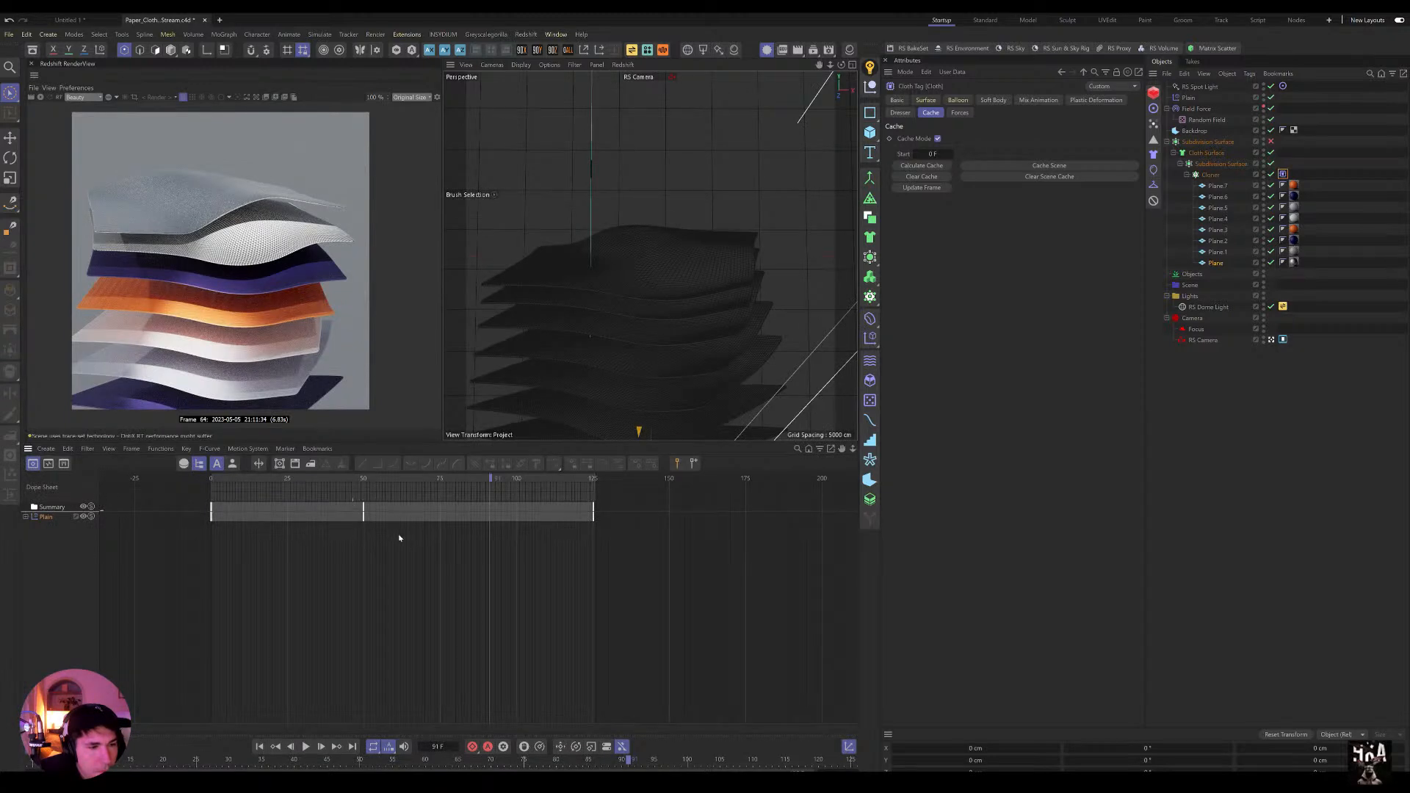
click(50, 464)
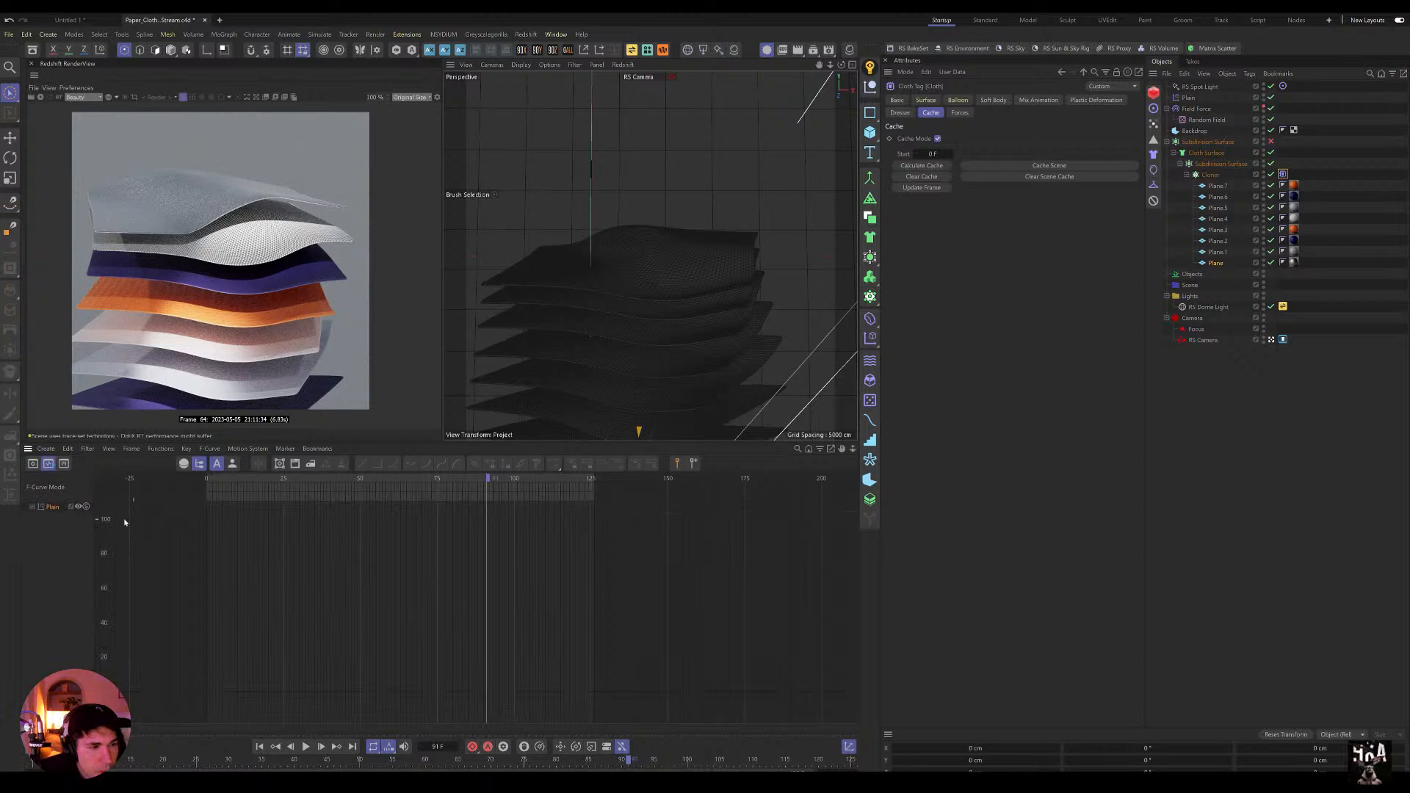
click(31, 507)
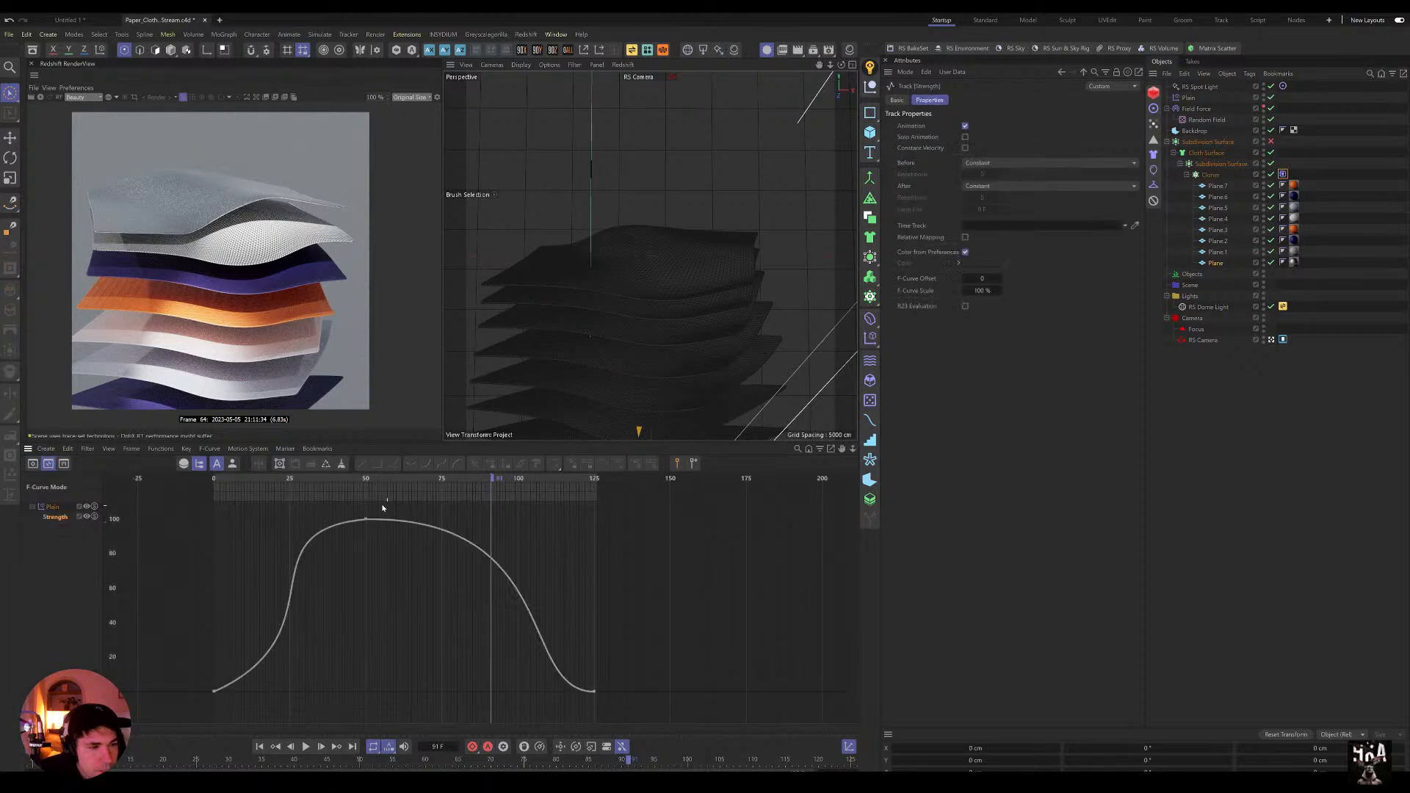
click(366, 519)
drag(563, 518, 679, 518)
key(F8)
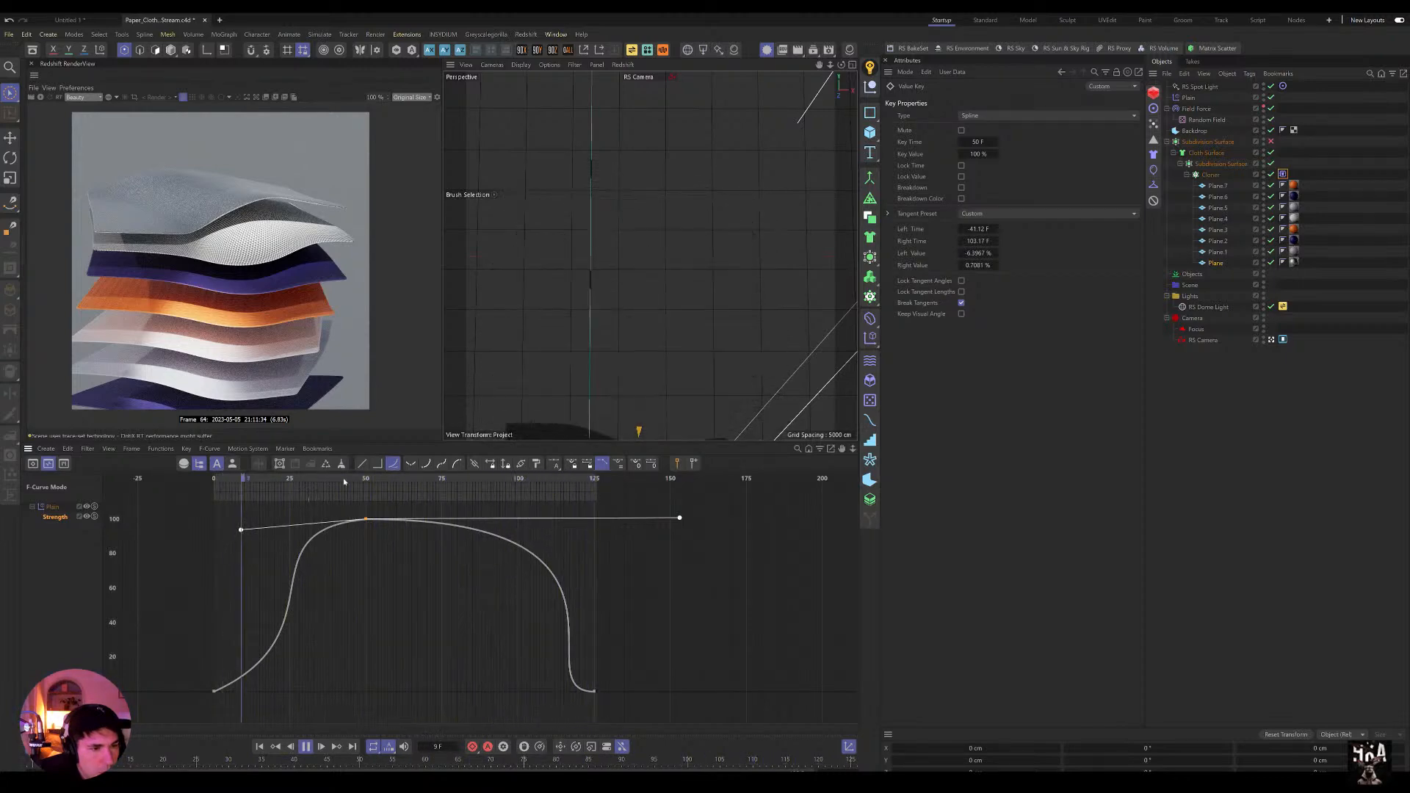
drag(680, 518, 612, 520)
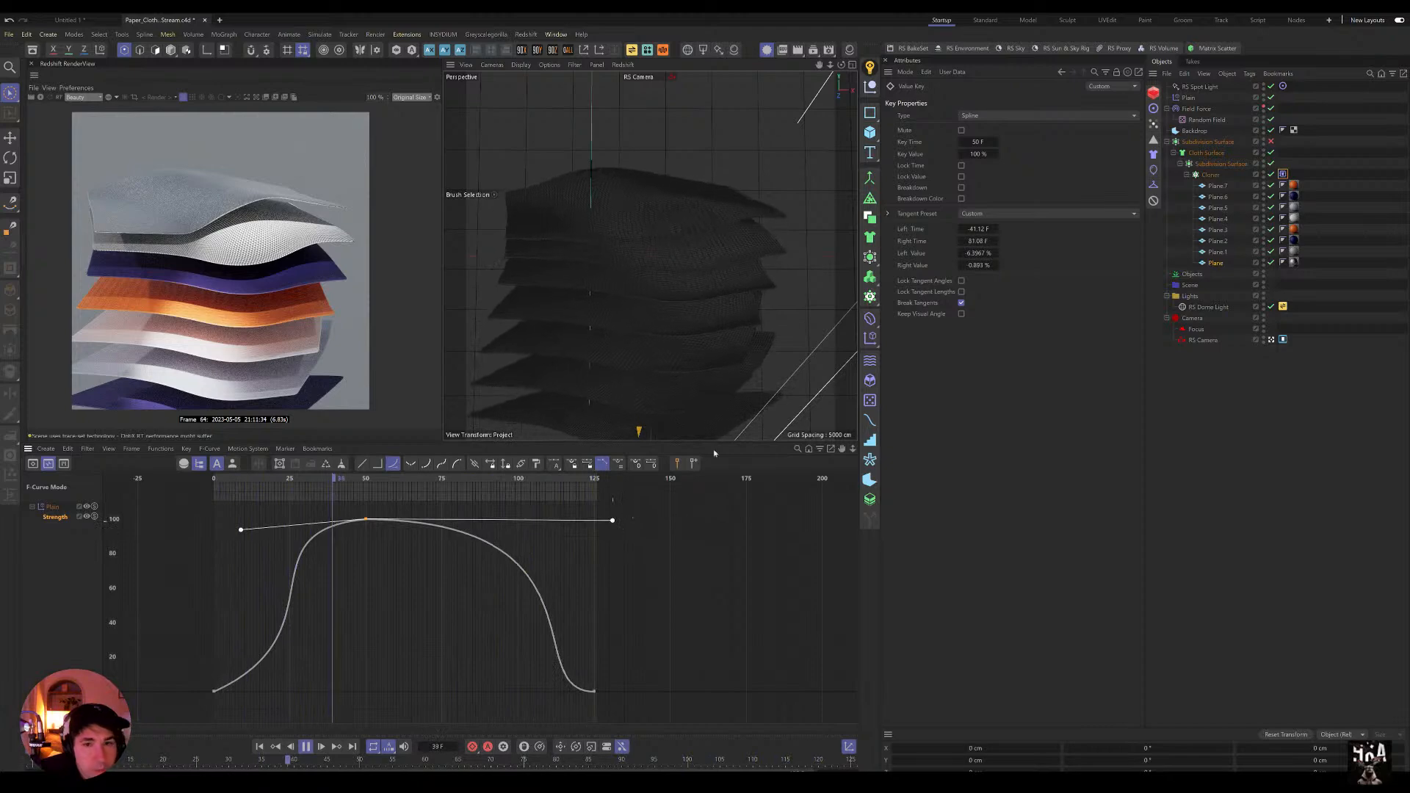
Step: Clear the Cloner's cloth cache, rewind to the first frame, and cache the simulation for the whole scene
click(1282, 174)
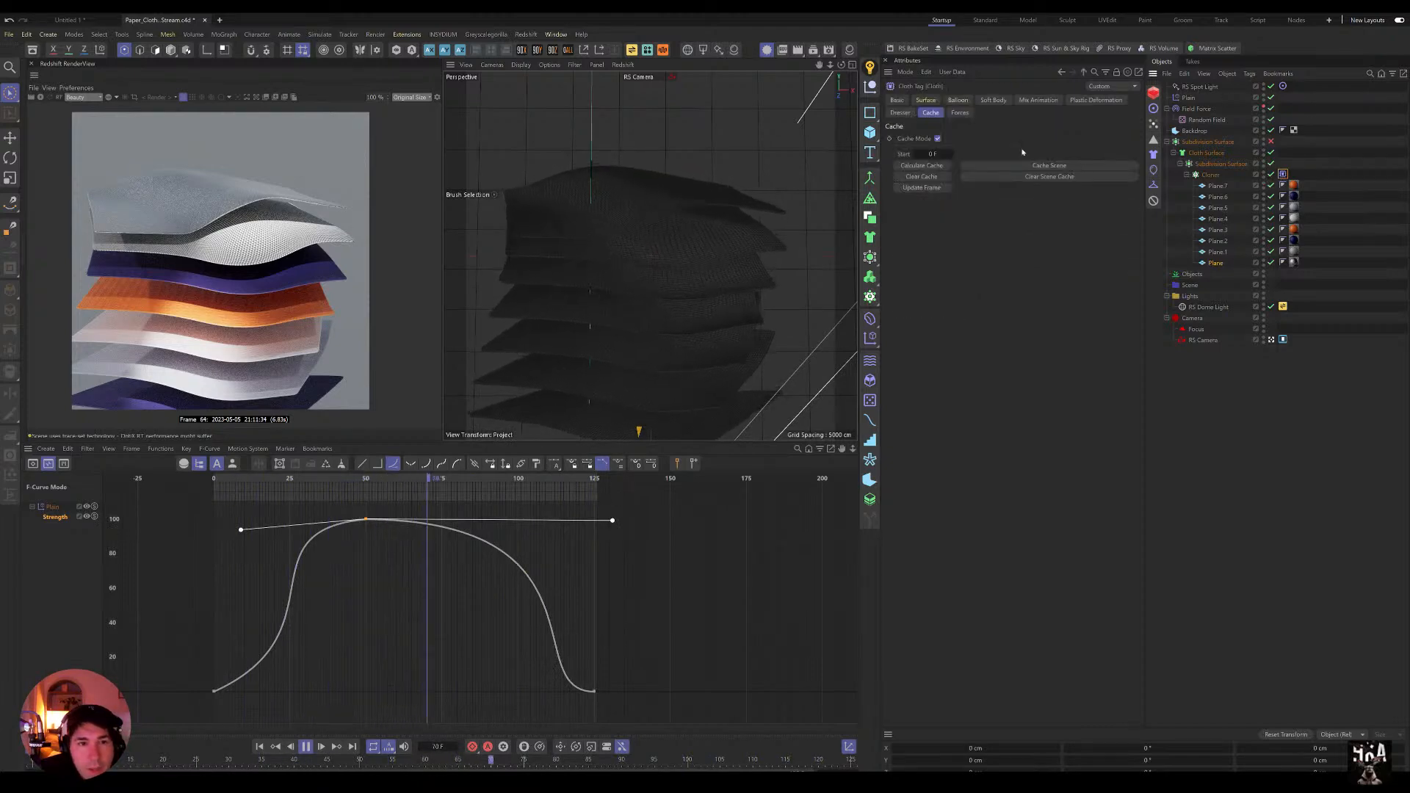
click(921, 176)
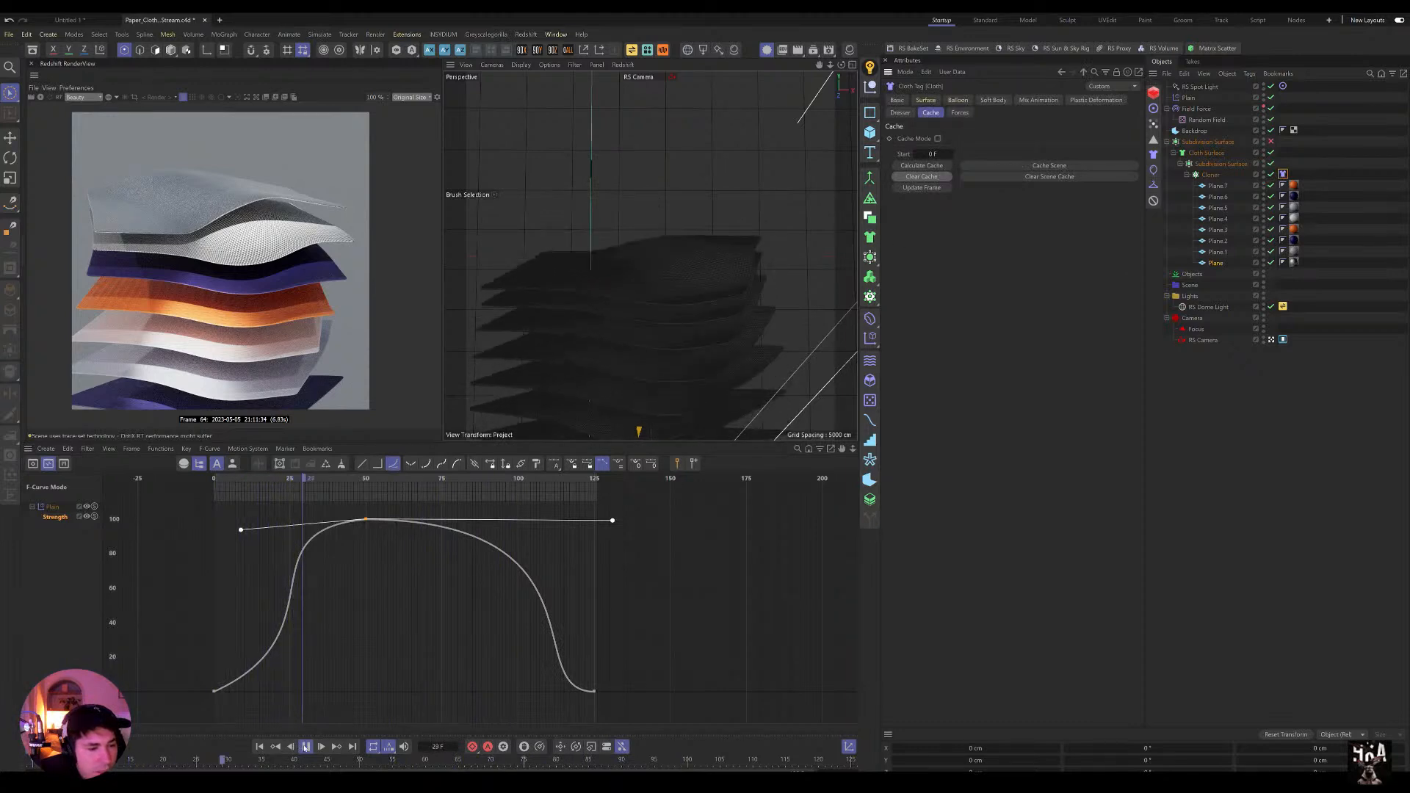
click(259, 746)
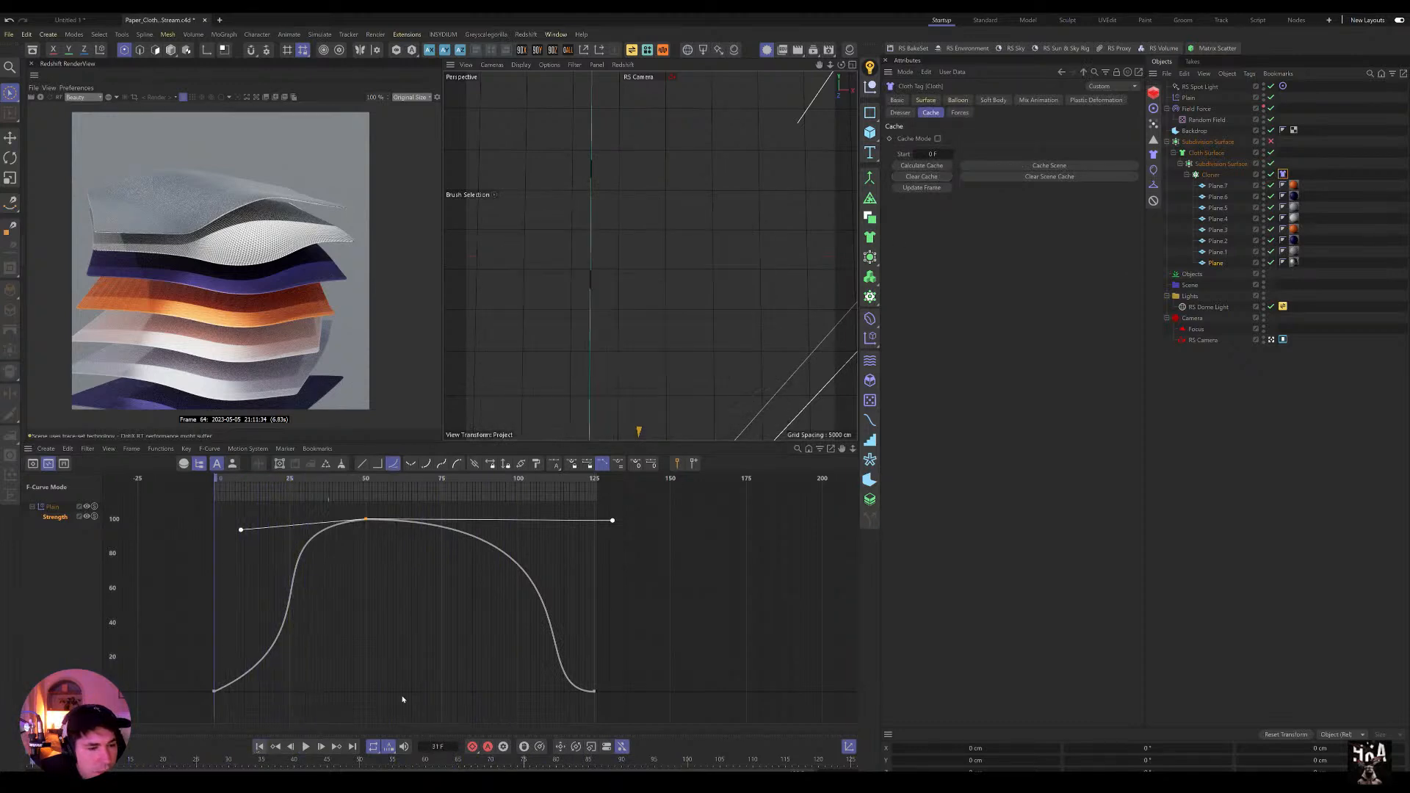
click(1049, 166)
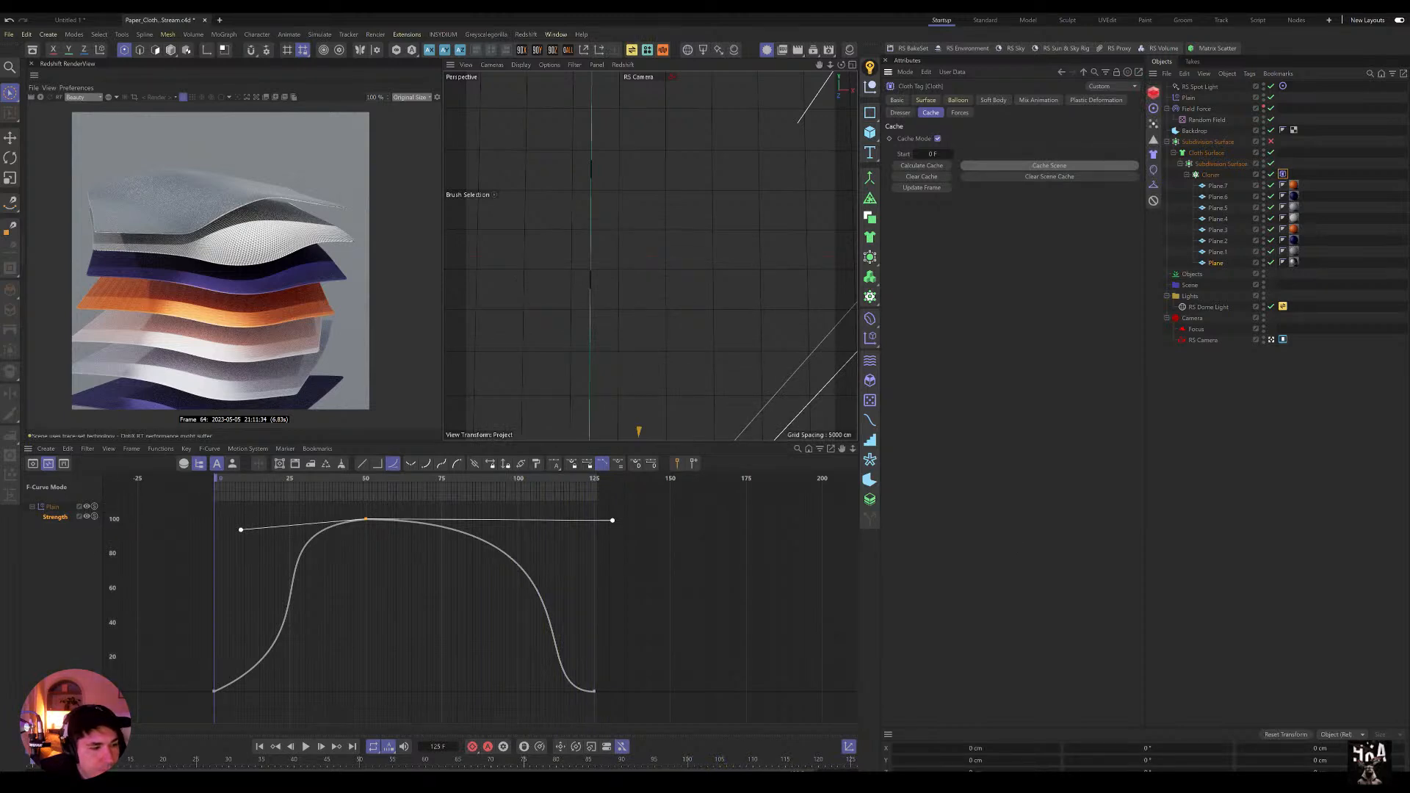
Step: Close the timeline, play the cached animation up to frame 55, and start the Redshift preview render of that frame
key(shift+F3)
click(306, 746)
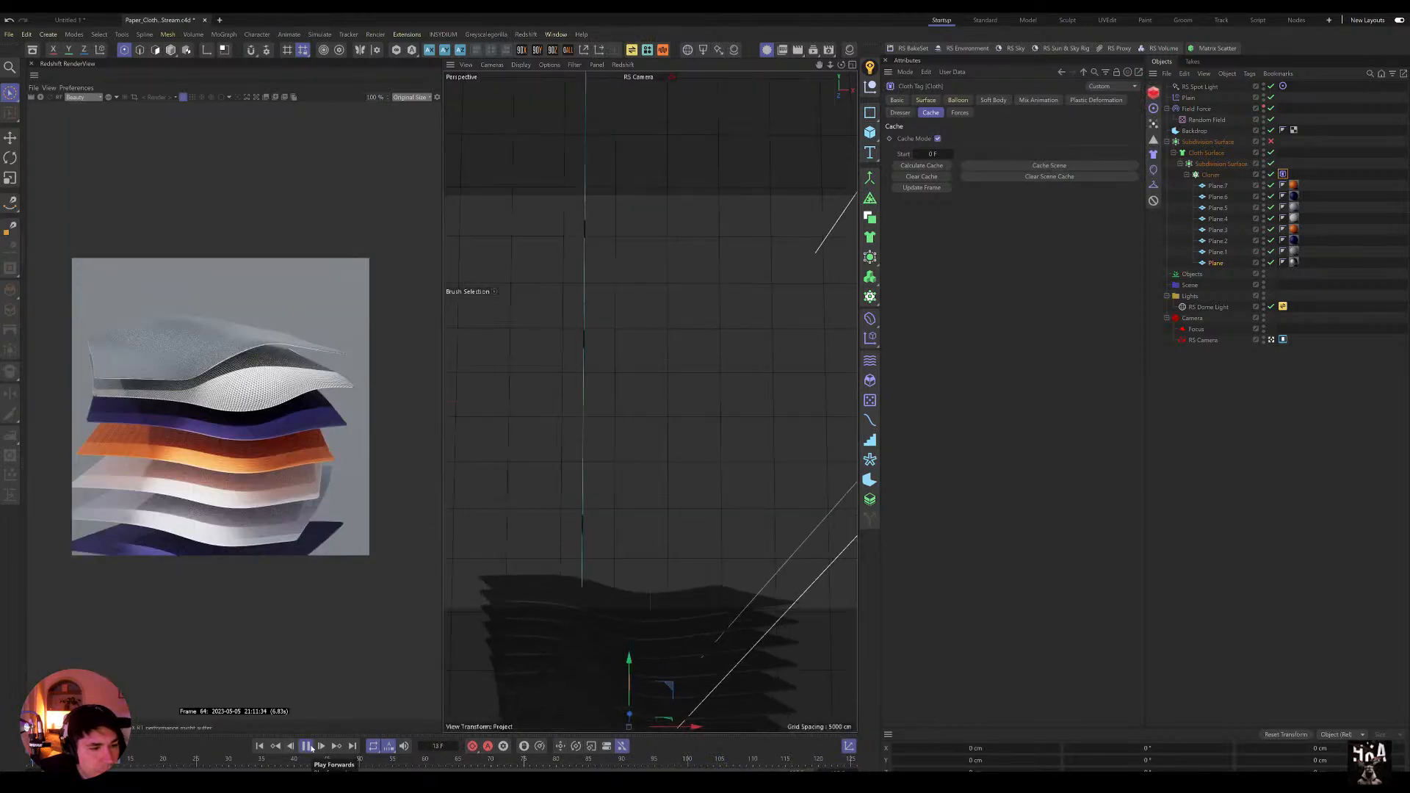
click(307, 746)
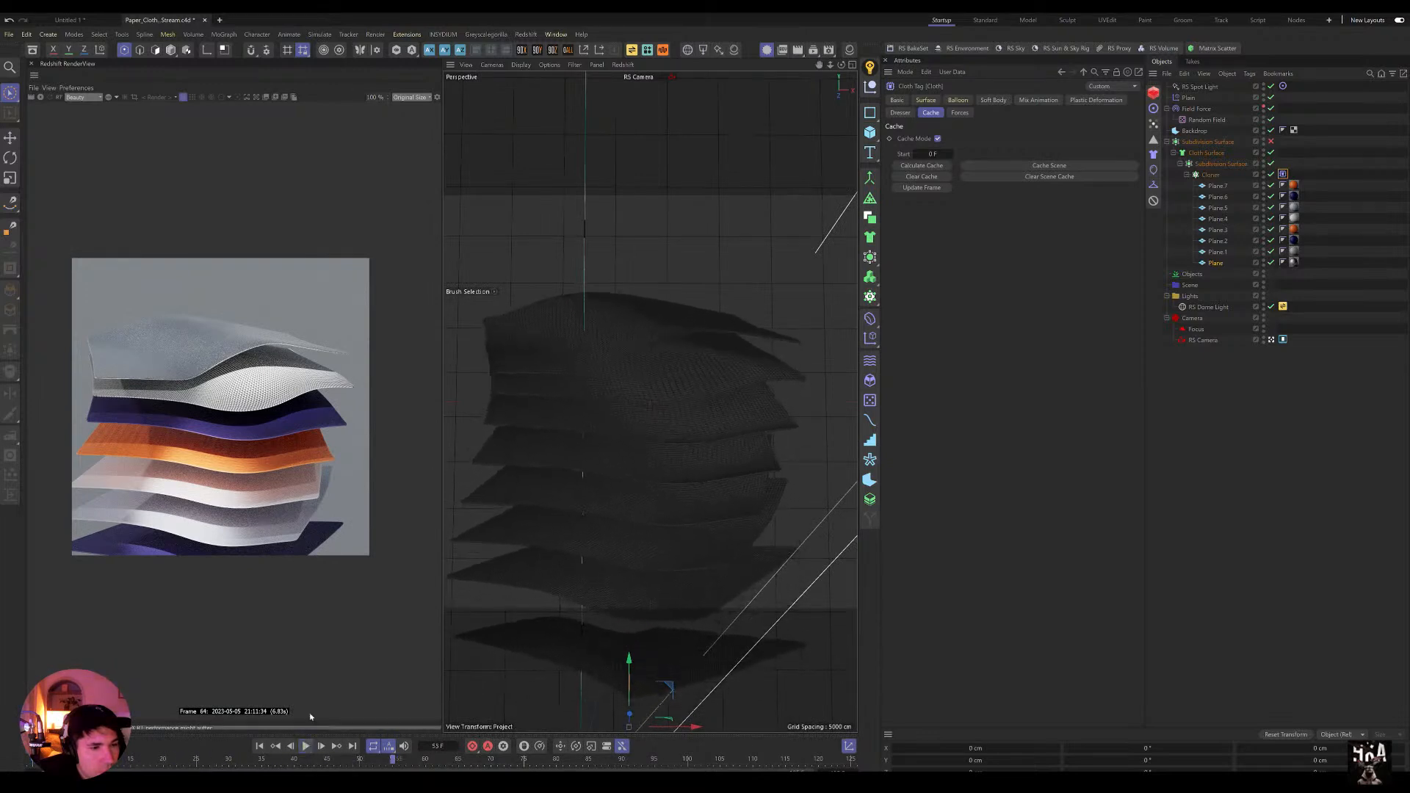
click(40, 97)
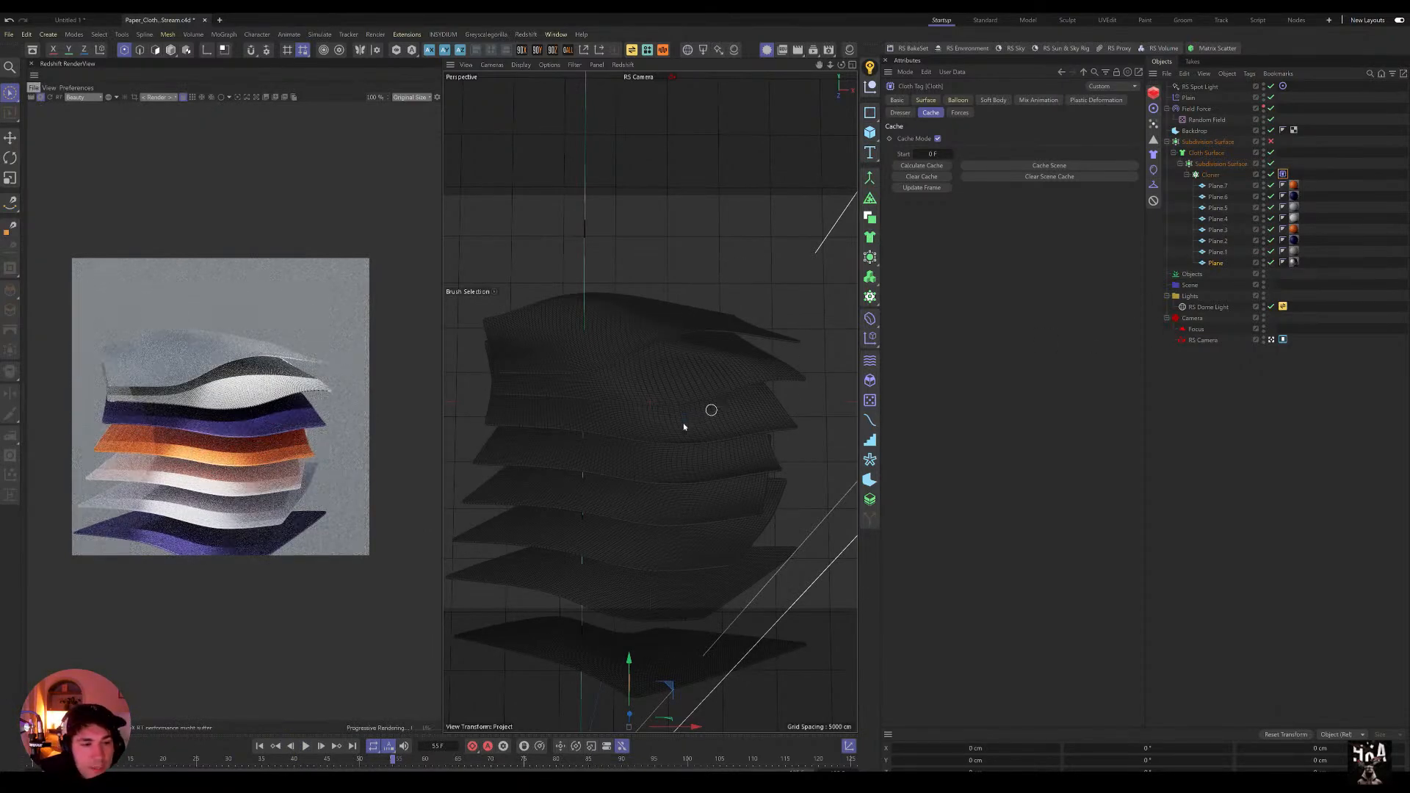
Step: Reframe the RS Camera slightly farther back so the whole stack of cloth layers fits in the render
click(1216, 343)
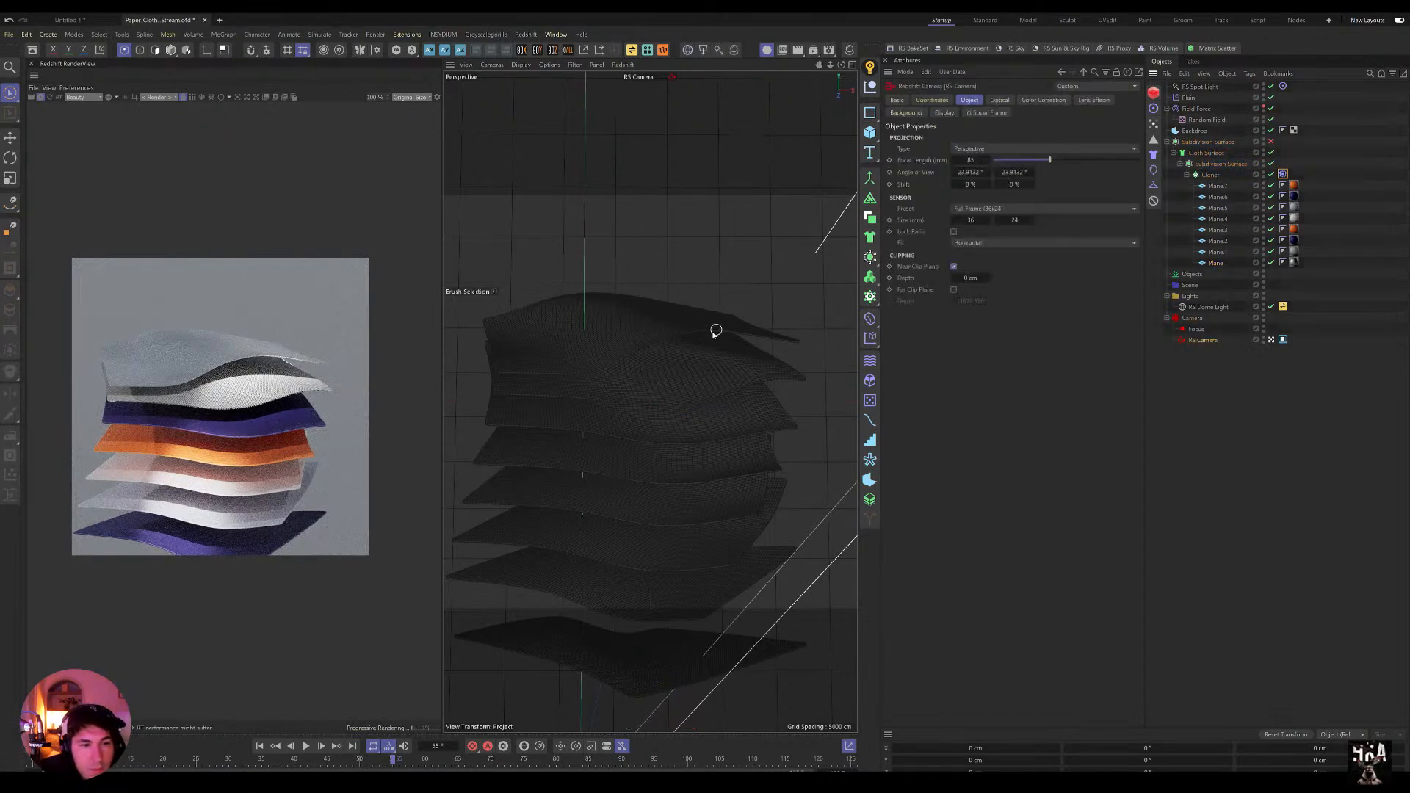
click(10, 138)
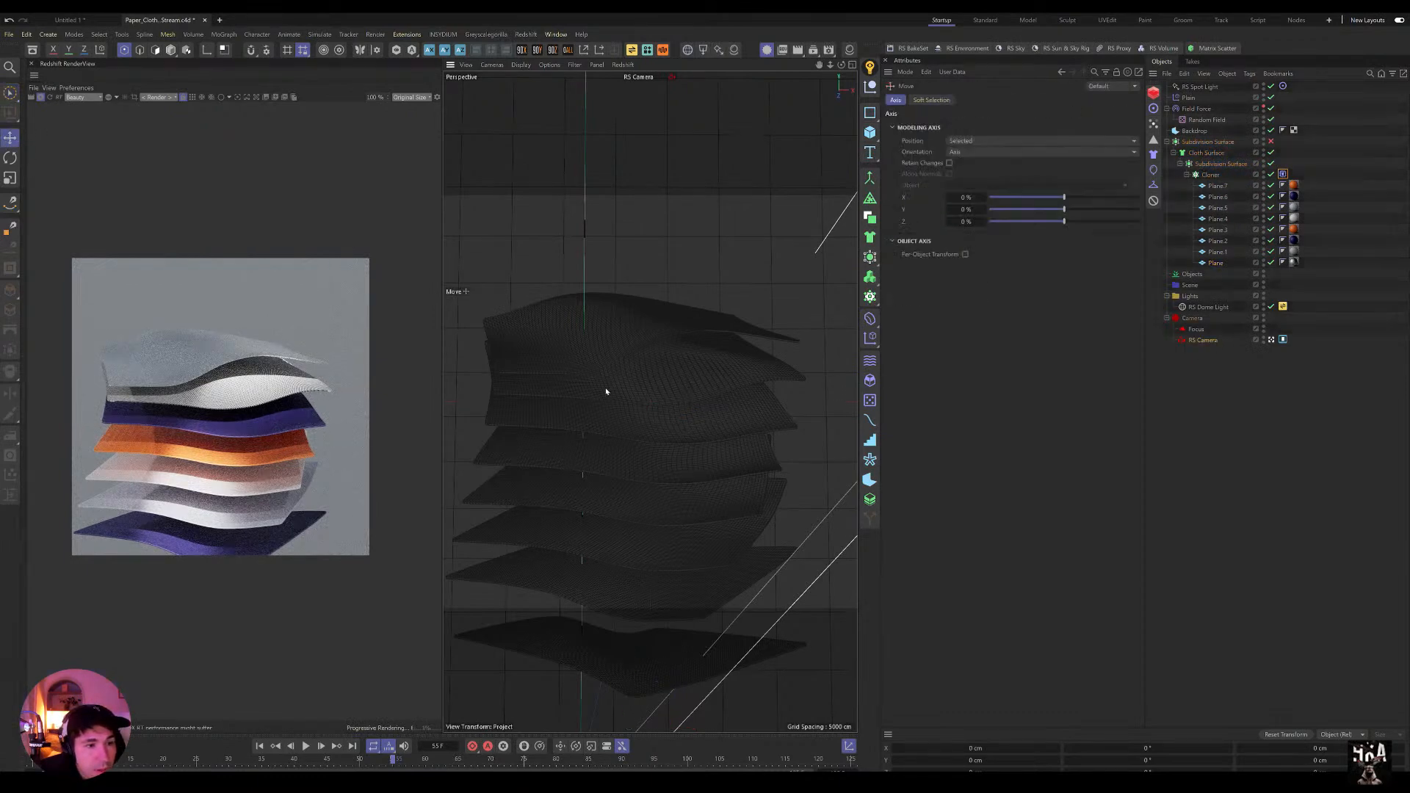
scroll(606, 392, down, 5)
alt+middle_drag(600, 399, 618, 386)
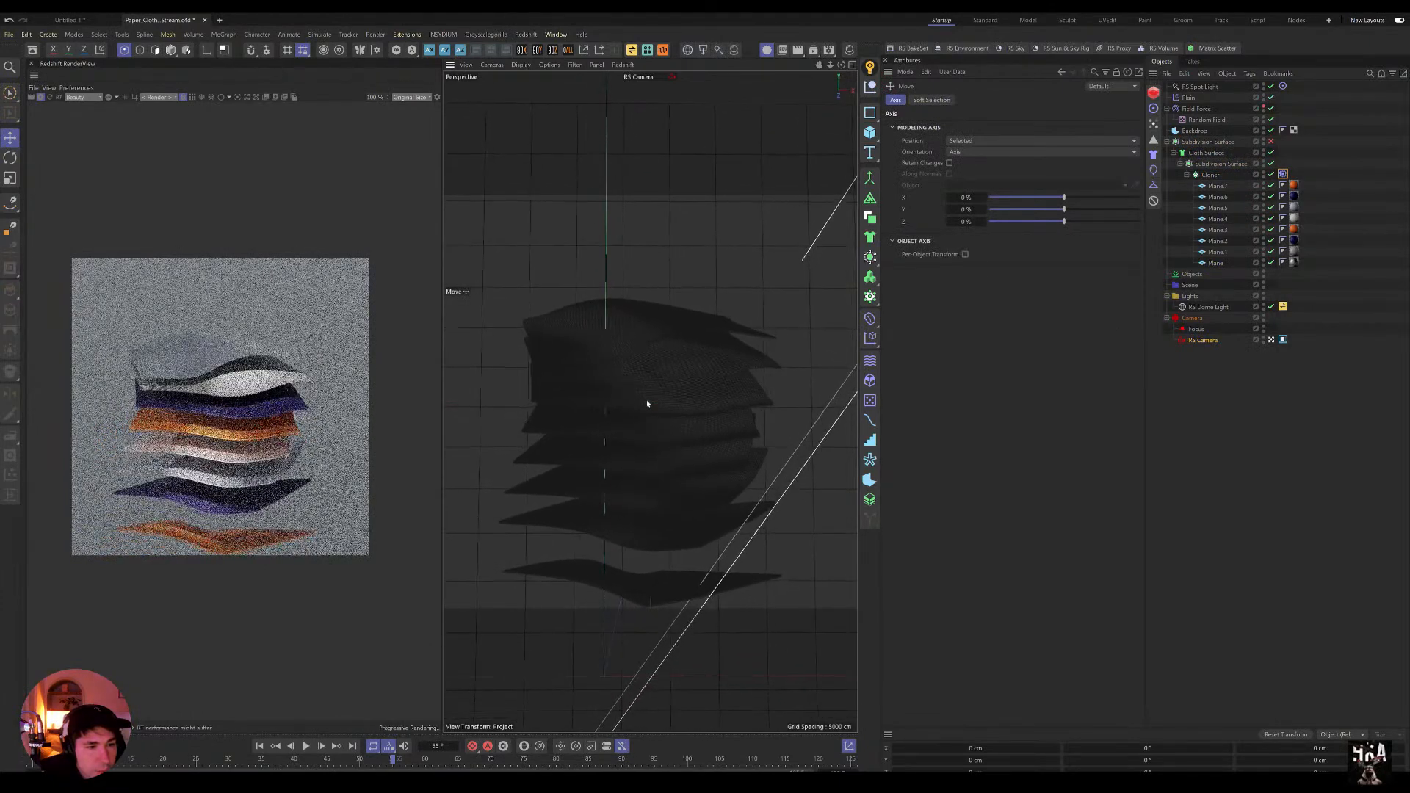
scroll(649, 401, up, 2)
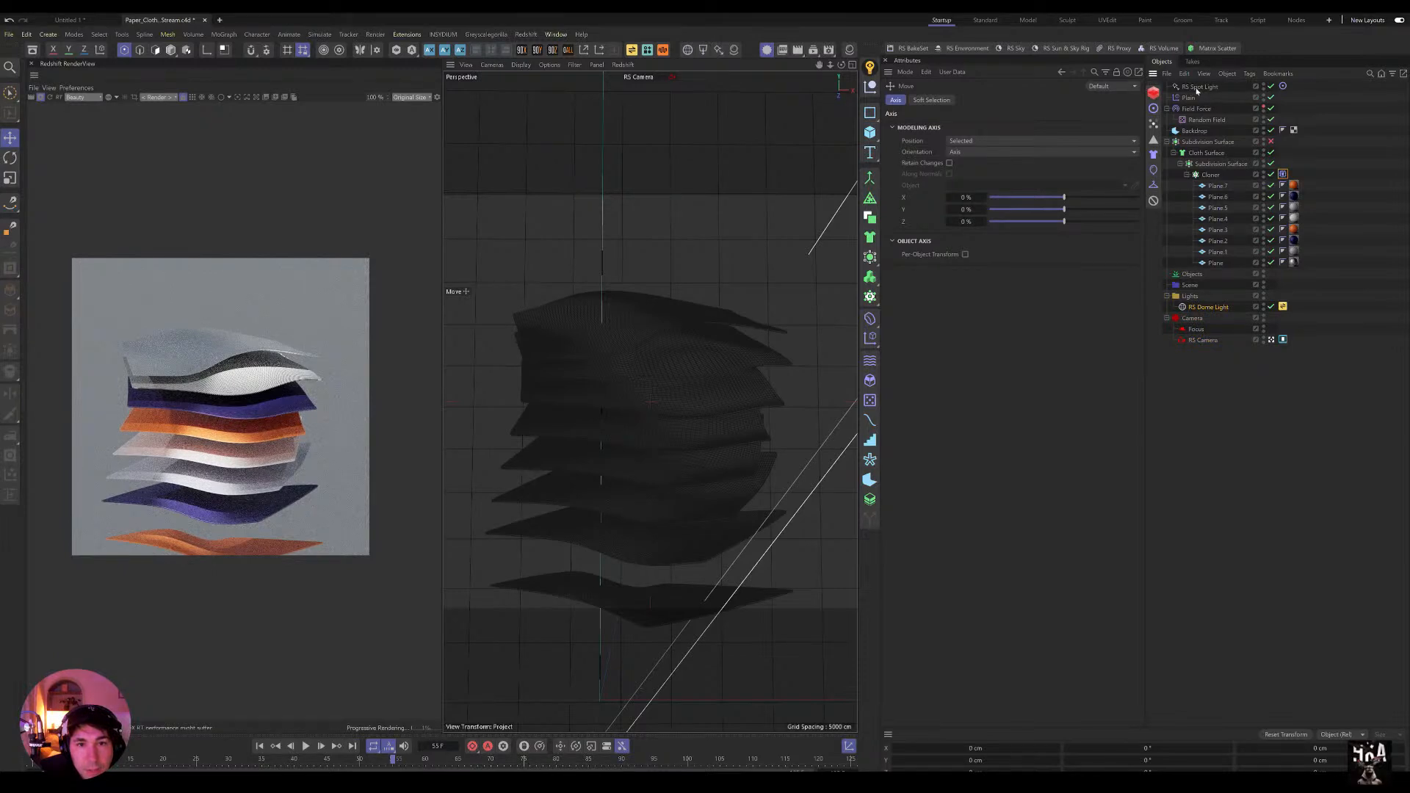
Step: Move the RS Spot Light into the Lights group and set the RS Dome Light's intensity to 0.045
drag(1197, 89, 1212, 312)
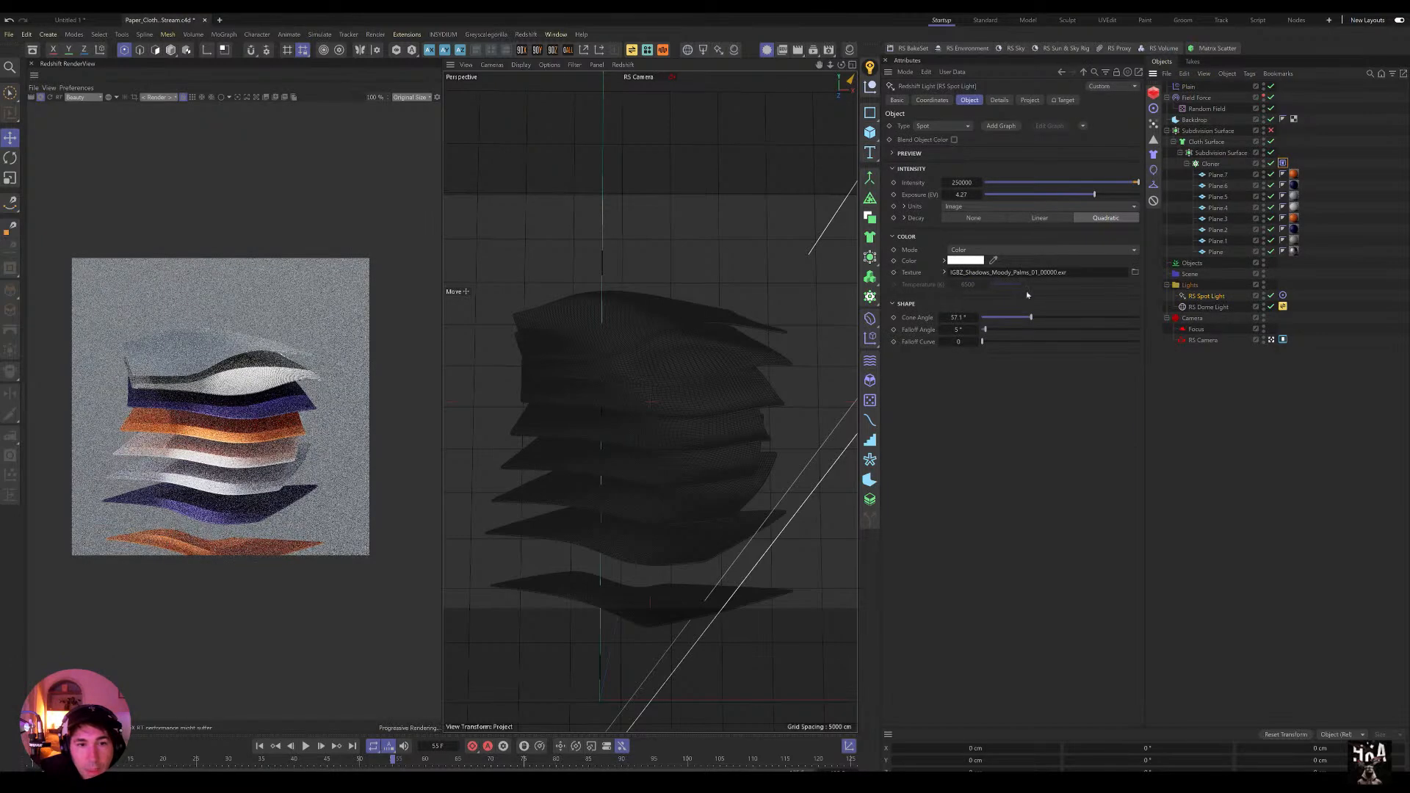
click(1210, 307)
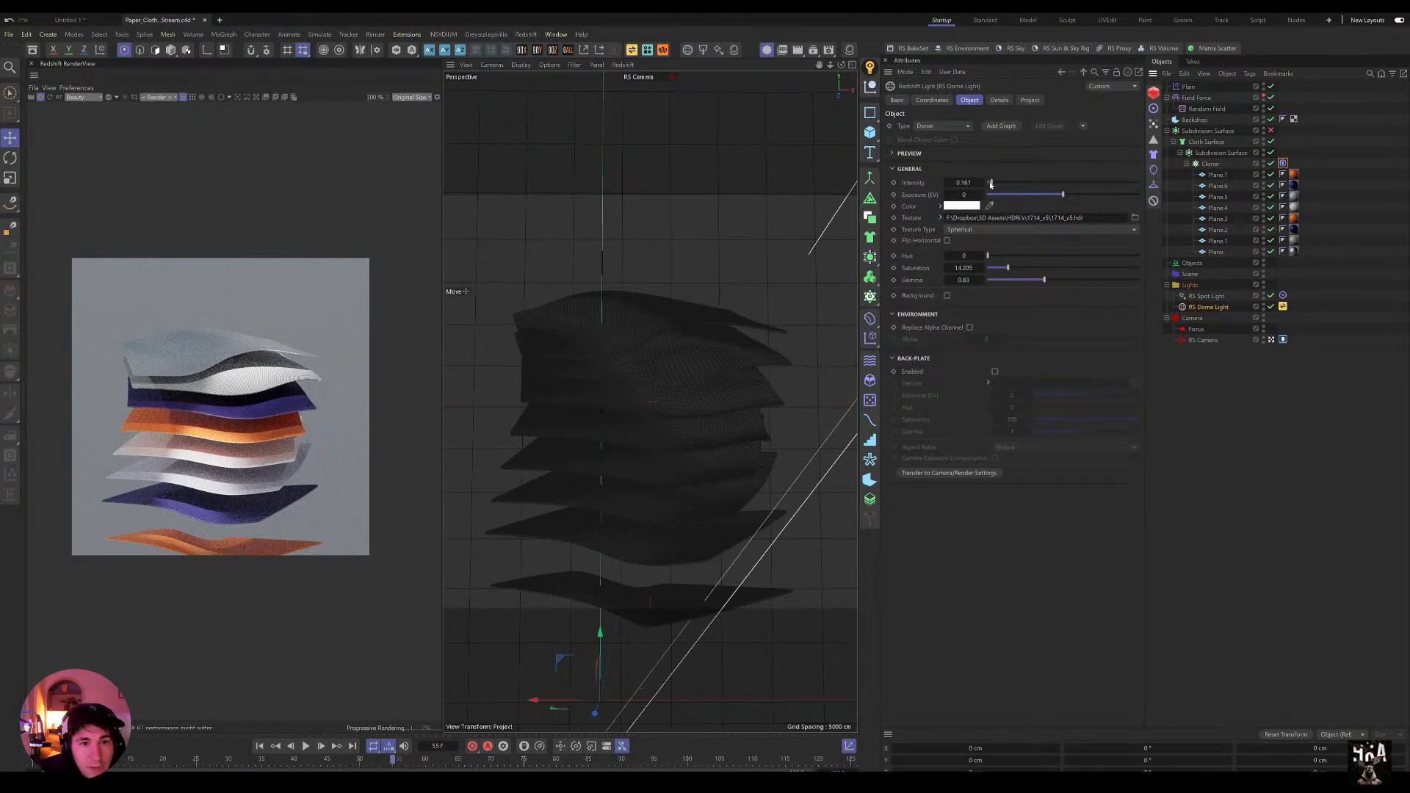
drag(991, 184, 988, 184)
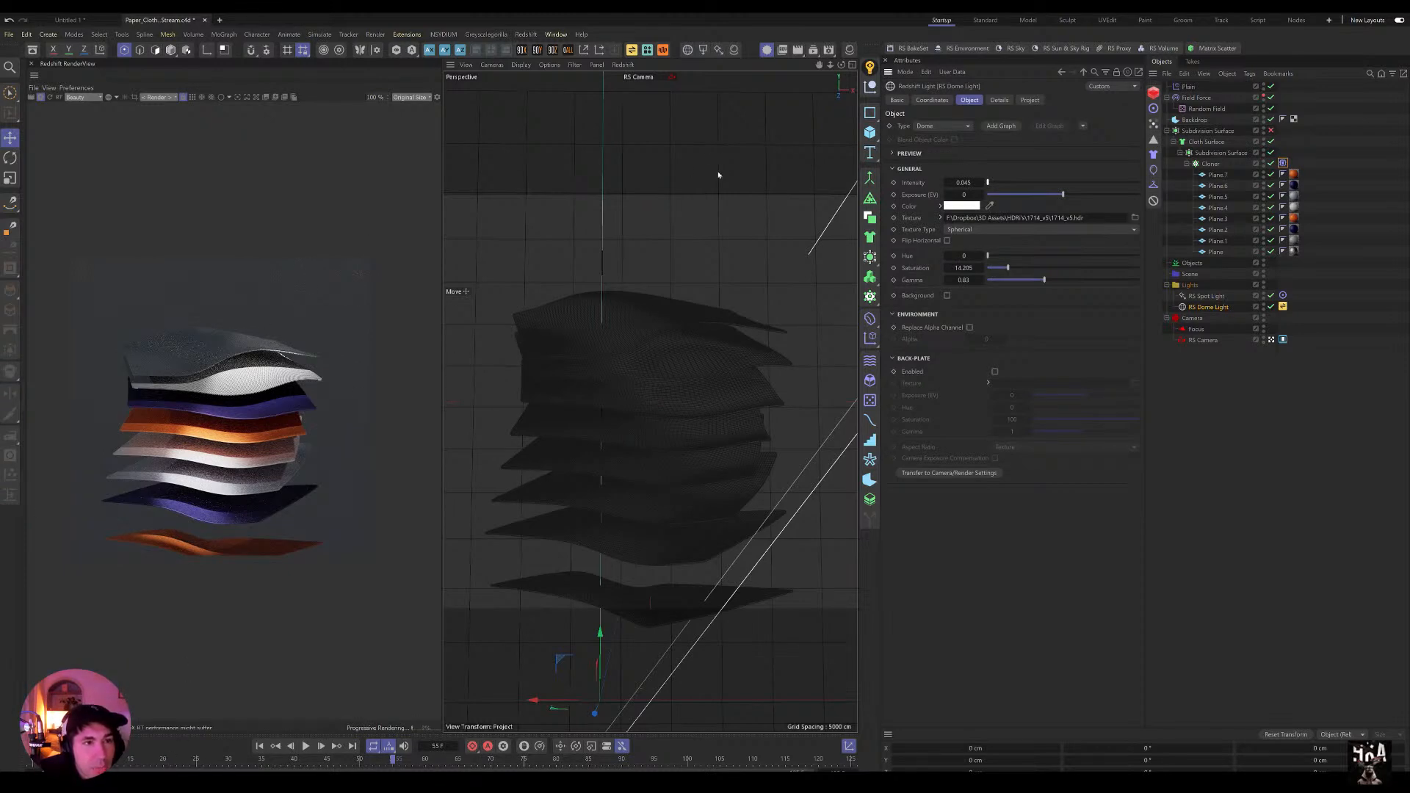
Step: Add an RS Area Light with a Disc shape and scale it down to about 27.1 cm
click(704, 50)
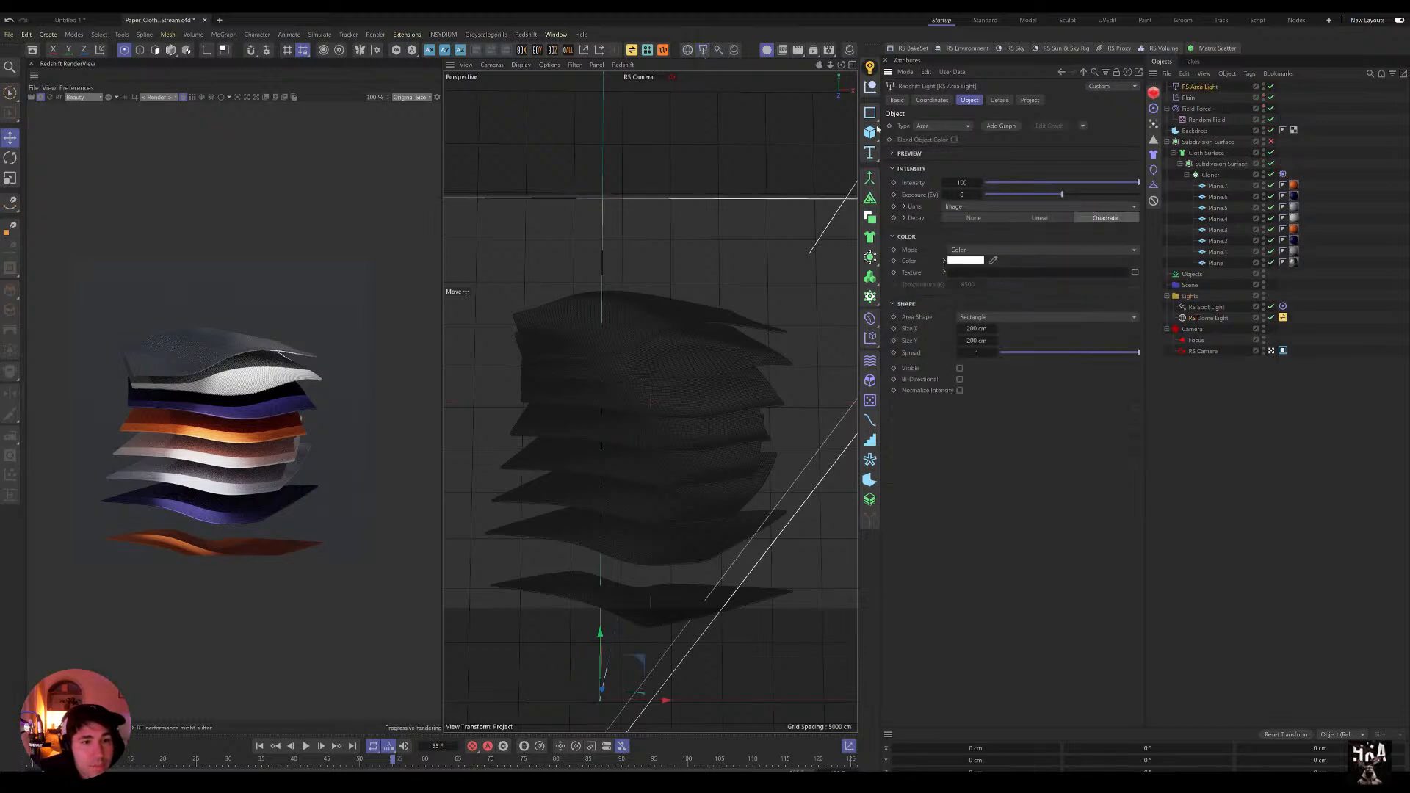
click(986, 318)
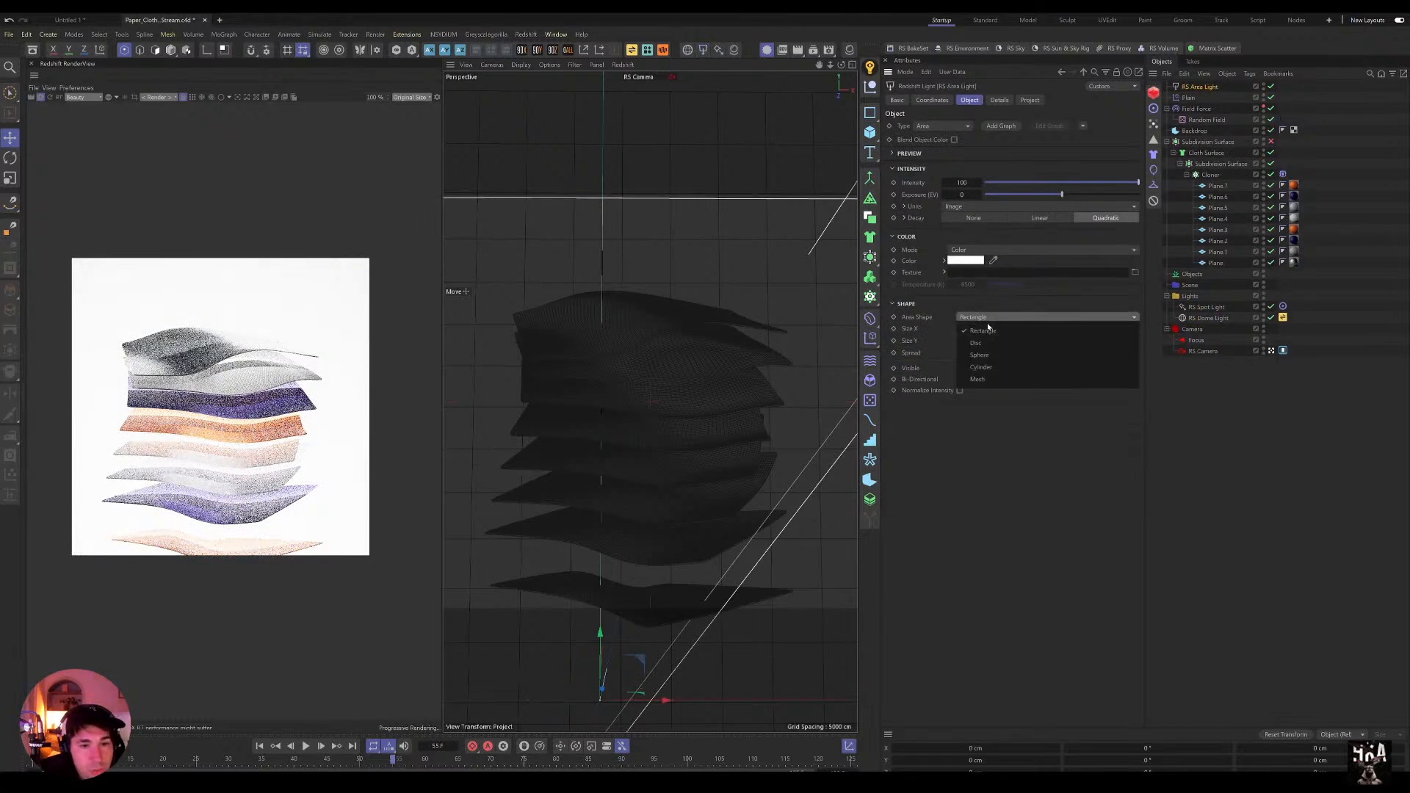
click(982, 344)
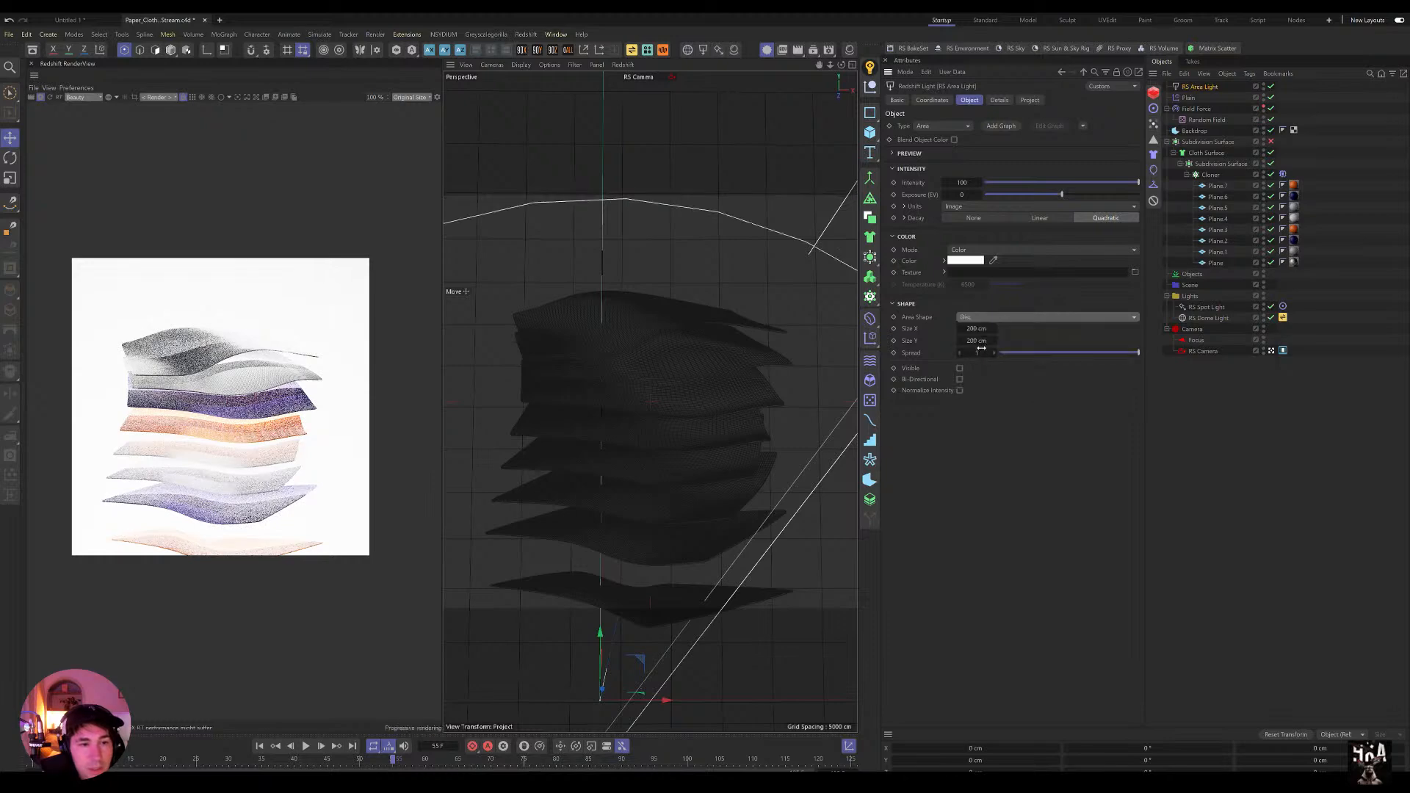
key(t)
drag(718, 244, 480, 487)
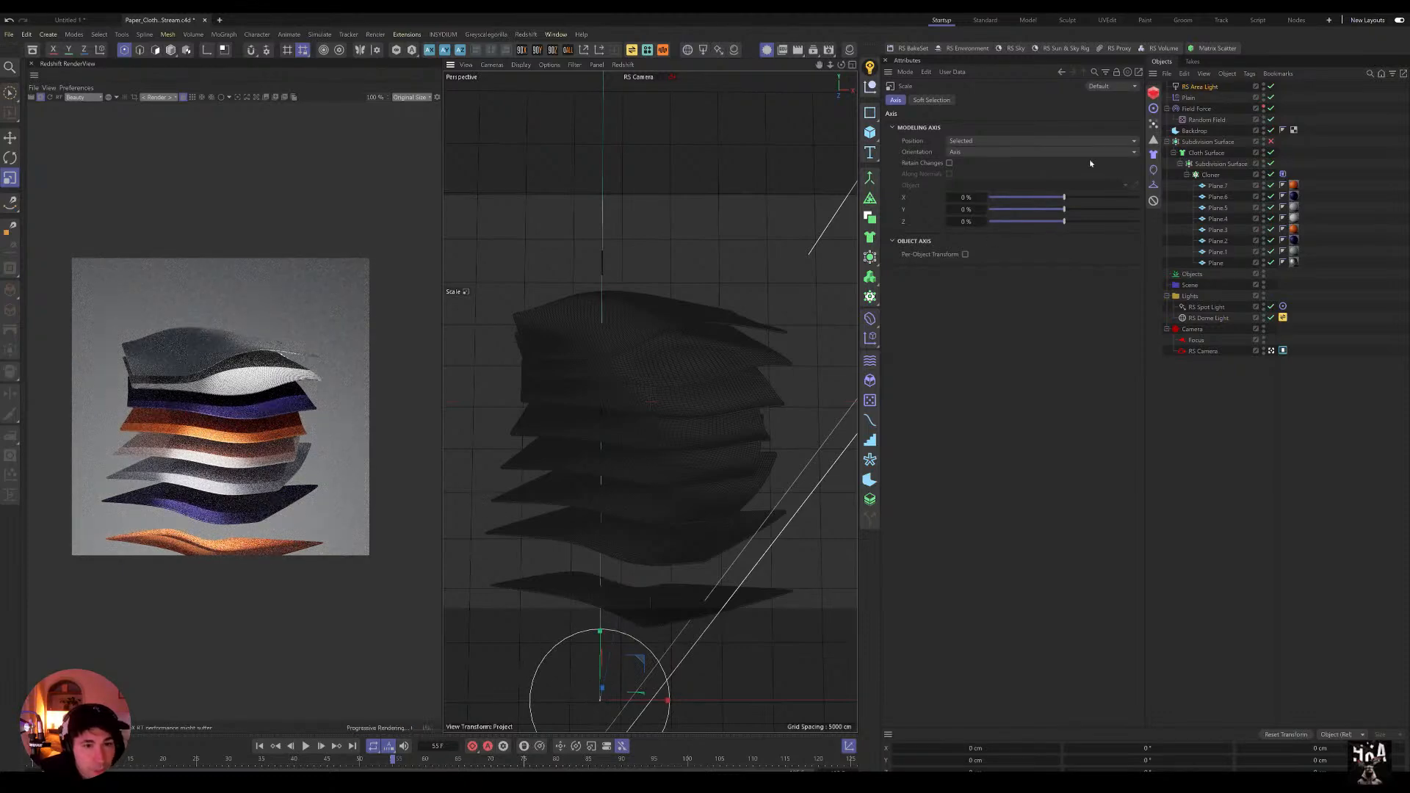
Step: Set the RS Area Light's spread to about 0.522 and its intensity to about 31.14
click(1194, 88)
drag(1074, 355, 1100, 353)
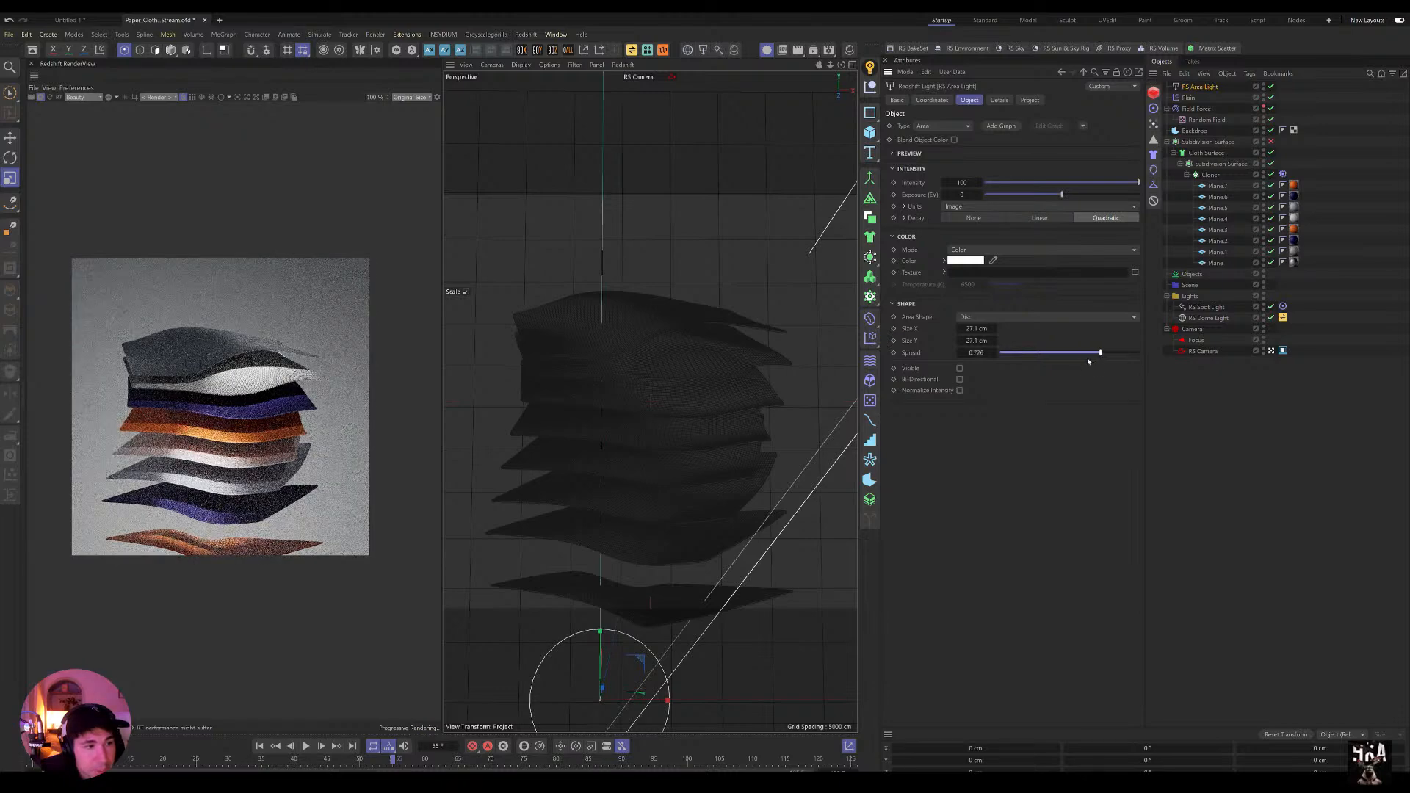
click(1074, 353)
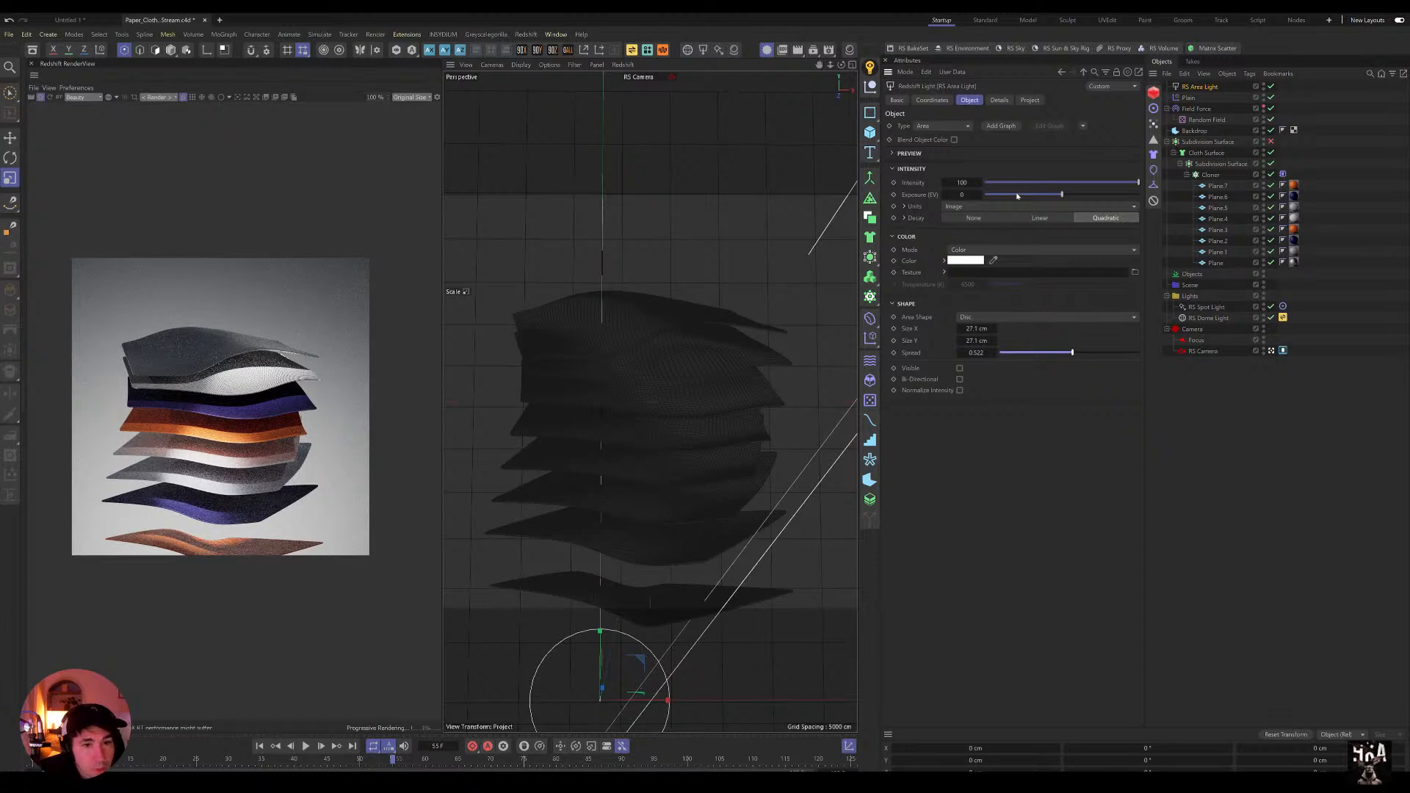
click(1035, 183)
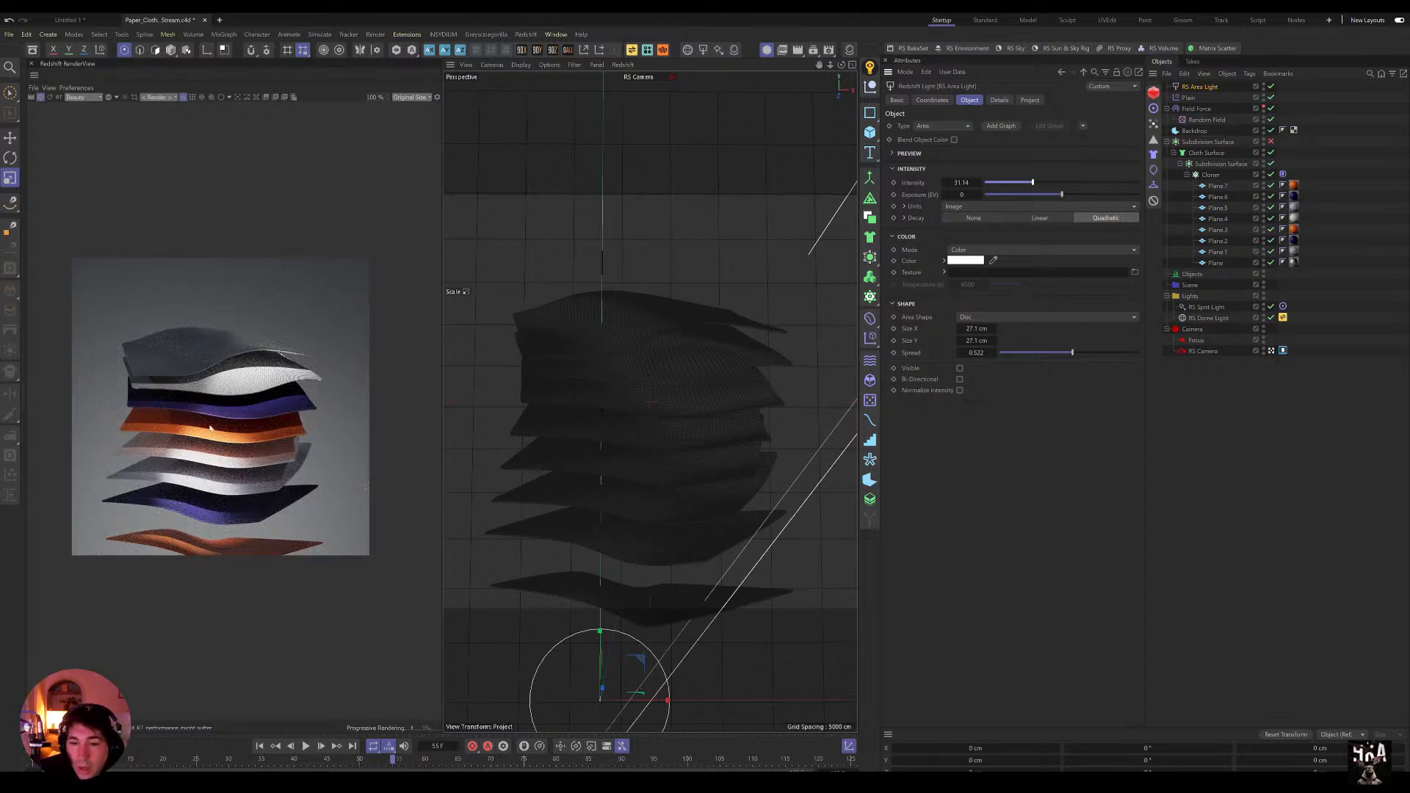
Step: Move the RS Area Light a short distance along its X axis below the cloth stack
key(e)
drag(667, 700, 703, 699)
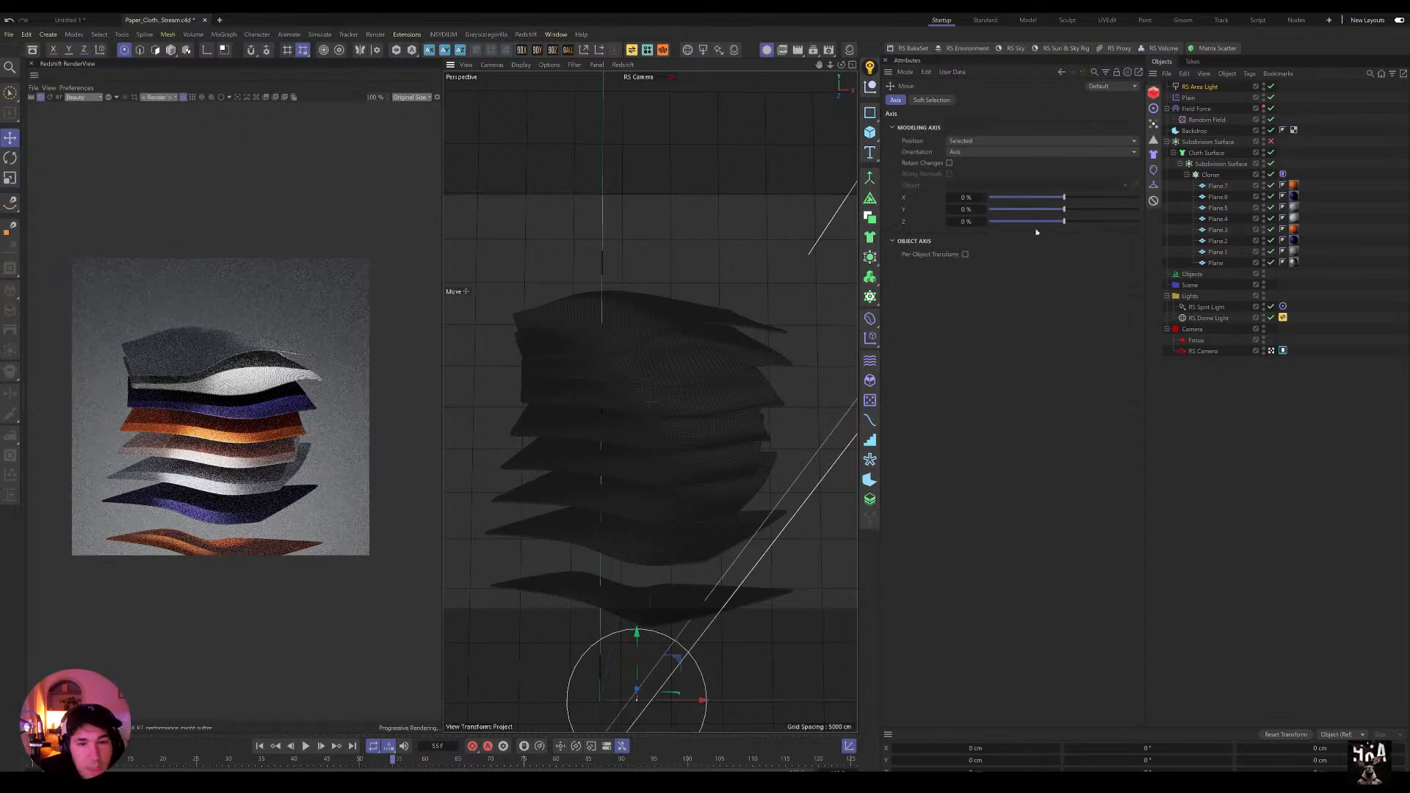
Step: Try the RS Dome Light at an intensity of about 0.316 and return it to 0.045
click(1212, 308)
click(1211, 318)
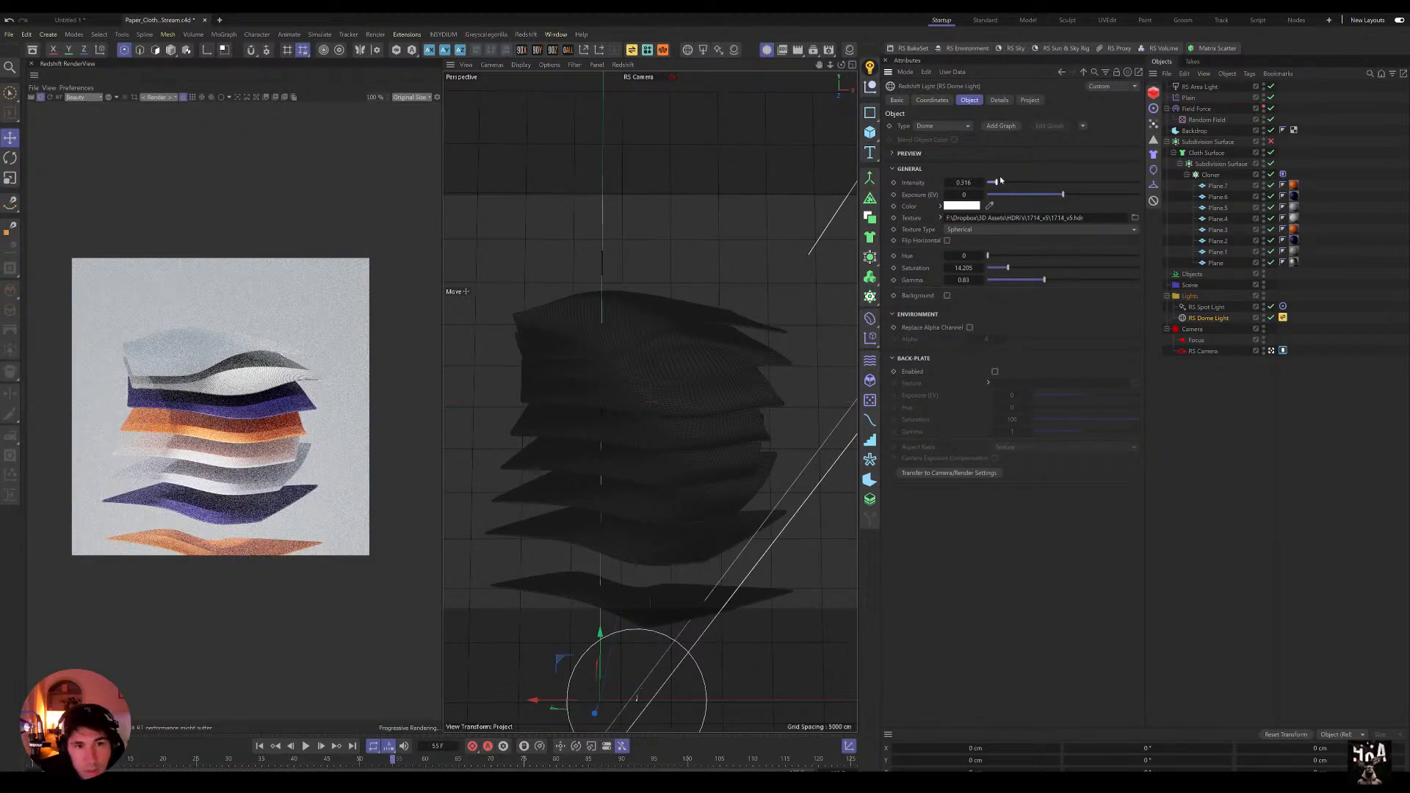
drag(989, 183, 985, 183)
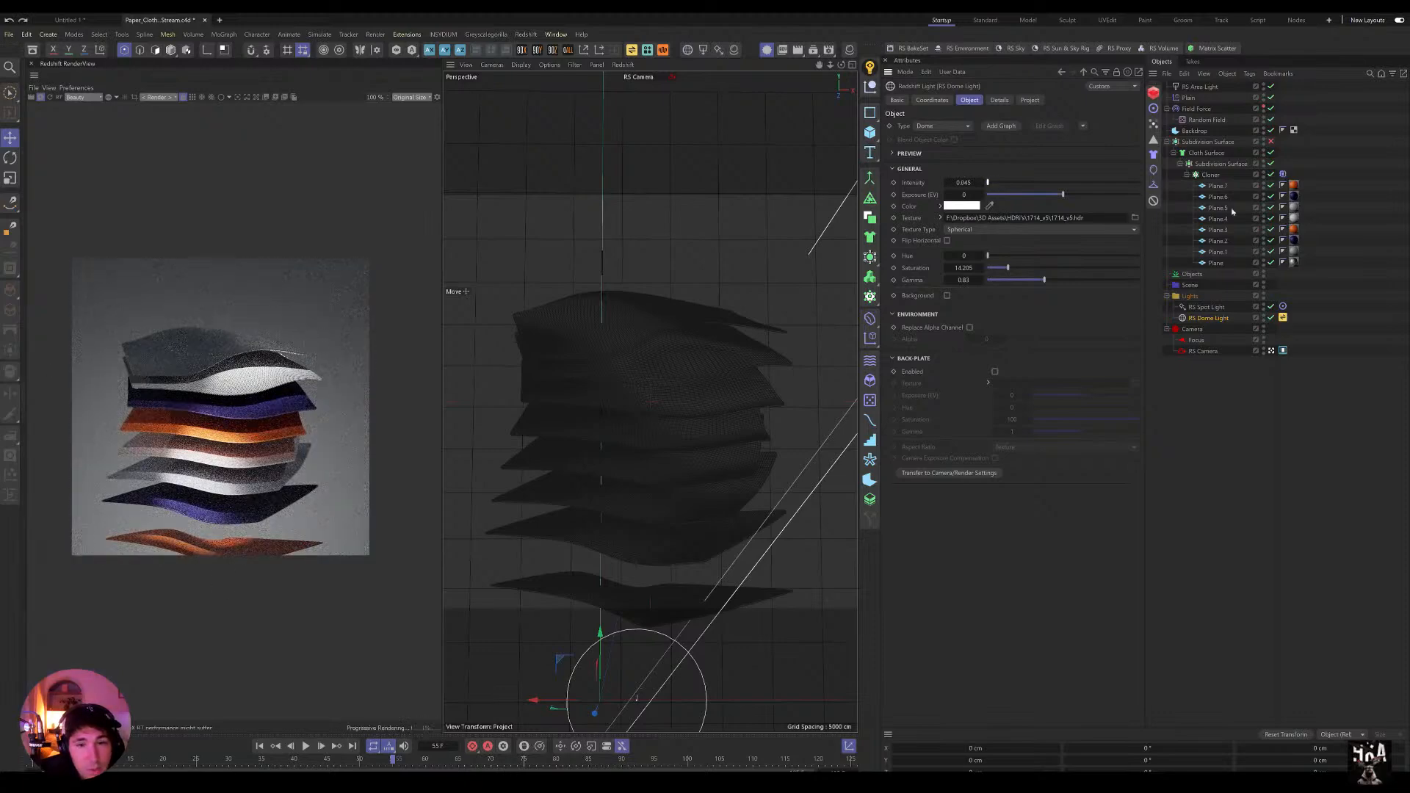
Step: Test brighter and darker exposures on the RS Spot Light and set its exposure to about 4.555
click(1207, 307)
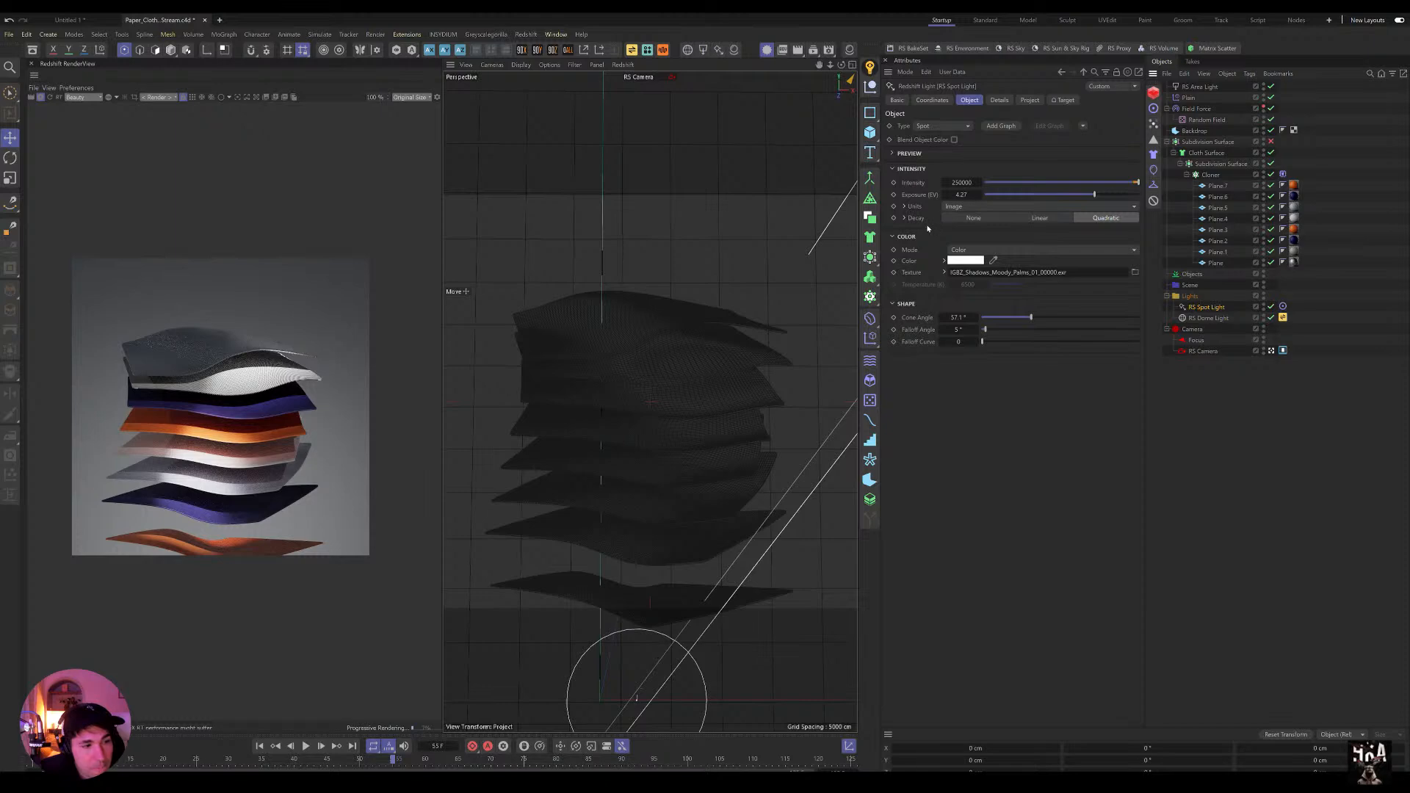
click(1115, 196)
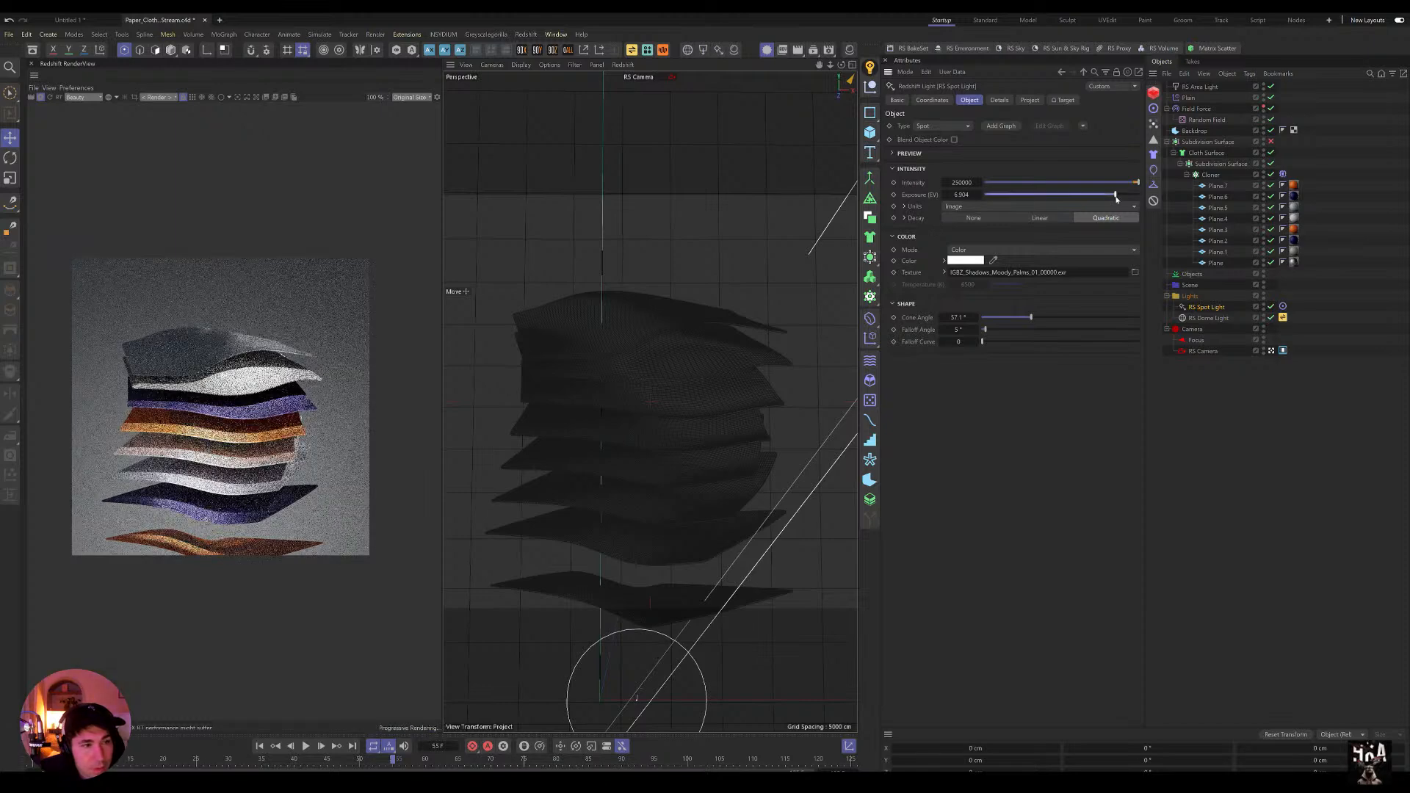
click(1070, 196)
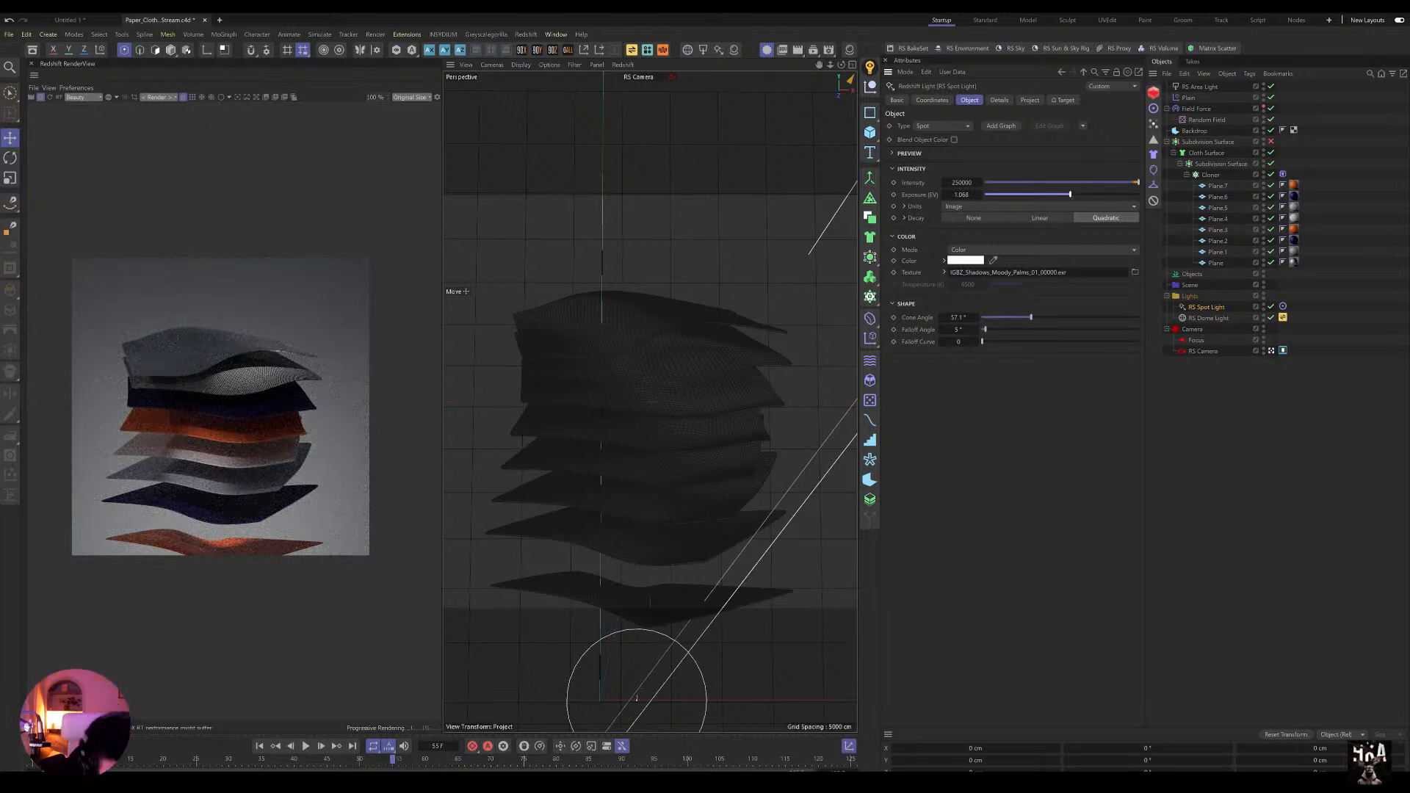
click(1075, 194)
click(1085, 194)
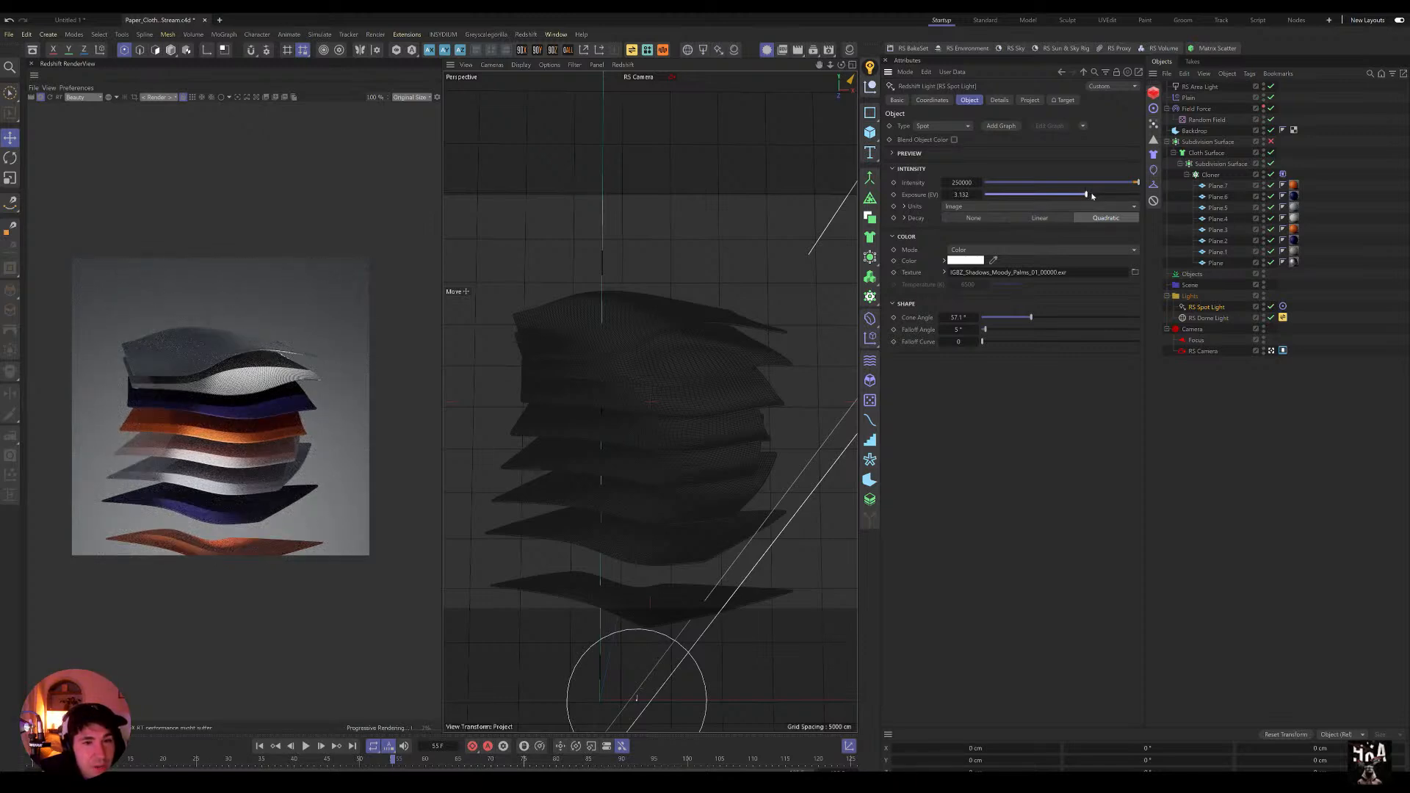
click(1089, 196)
click(1093, 195)
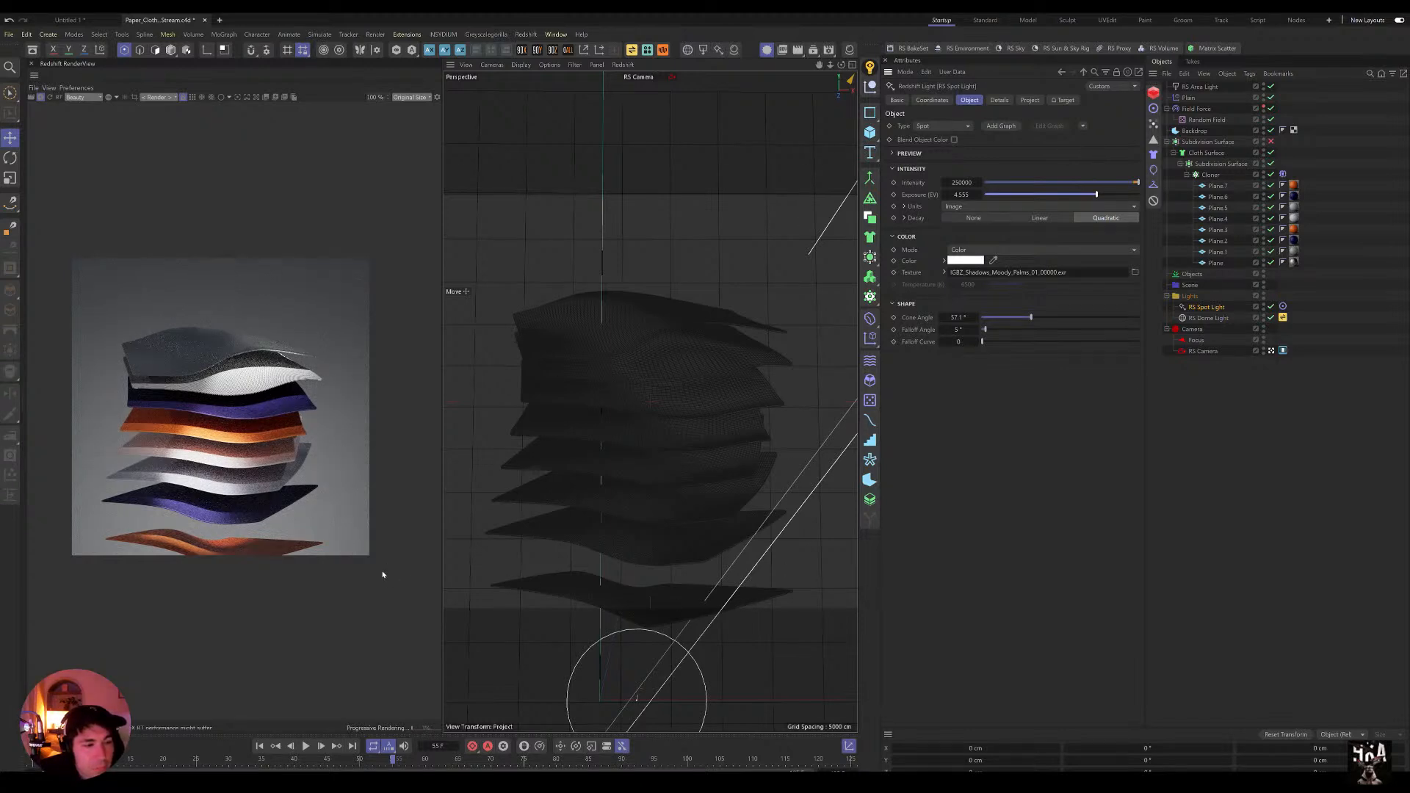
Step: Scrub the animation to frame 63 and back to frame 51 to check the relit cloth layers in the render
drag(393, 756, 442, 759)
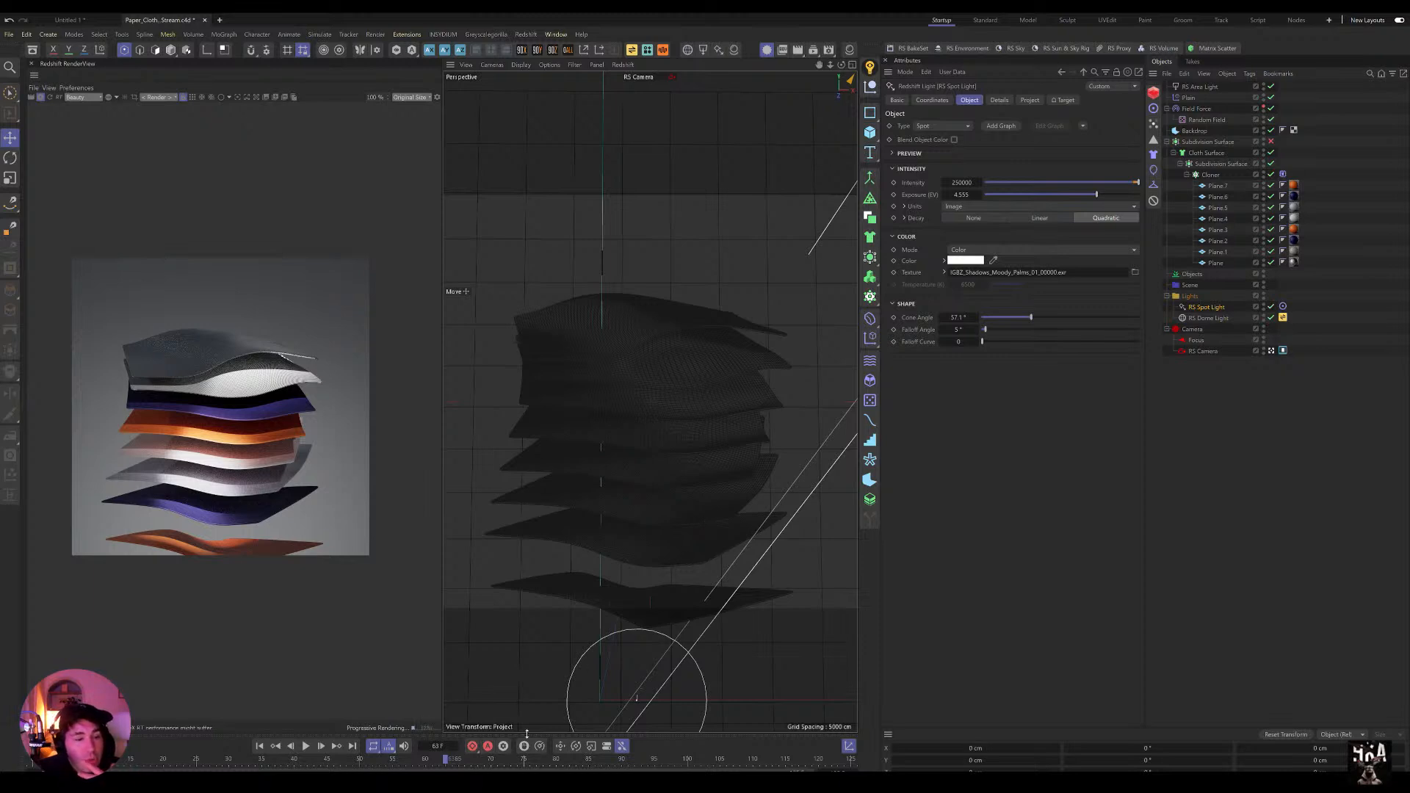
drag(446, 764, 366, 766)
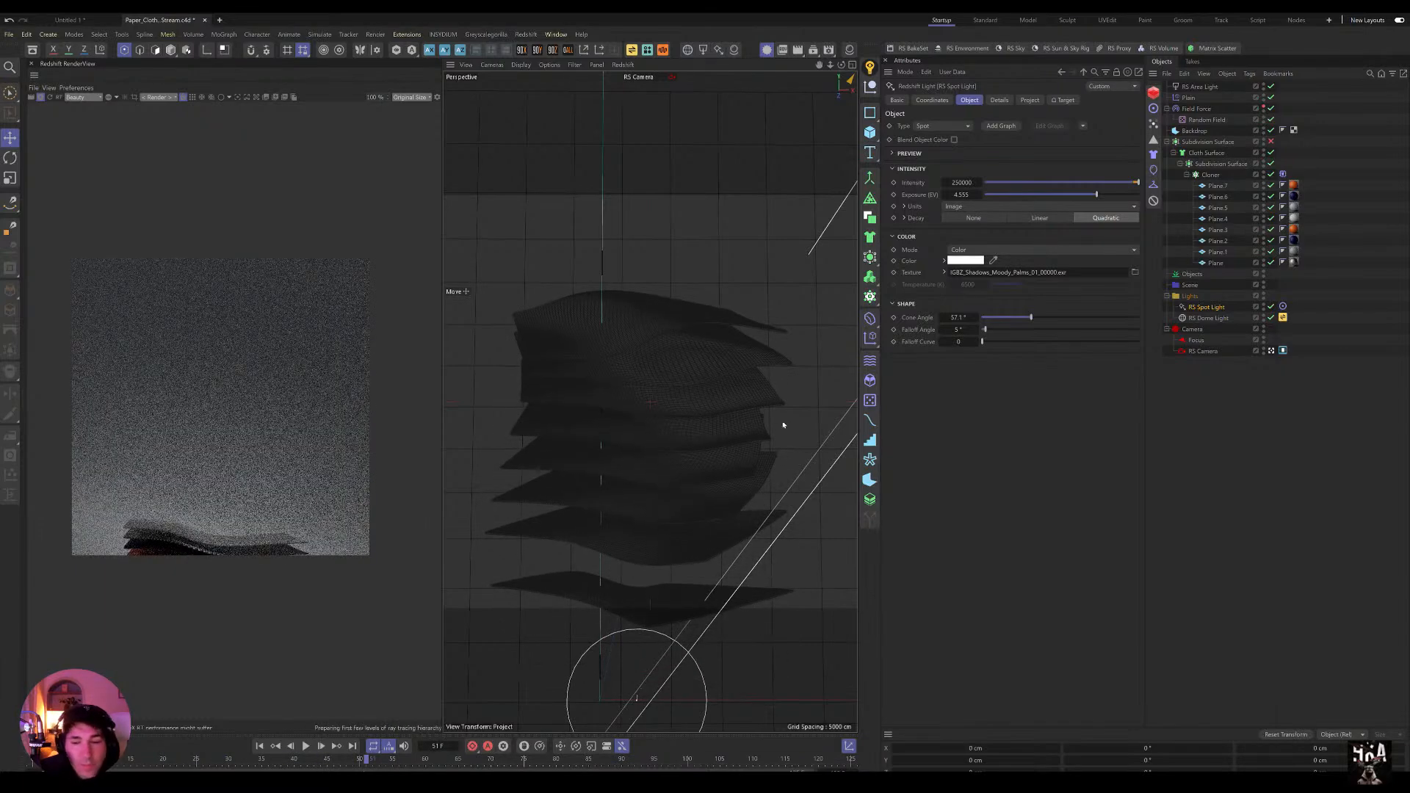